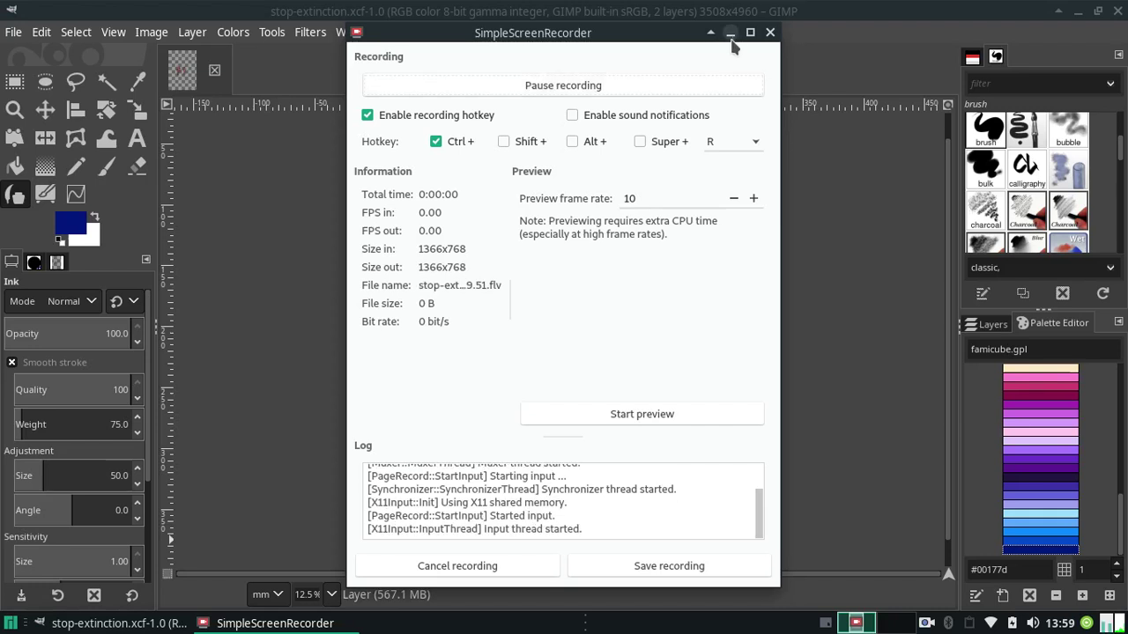
Lasso both shark-hooded figures with Free Select and commit the selection.
click(731, 33)
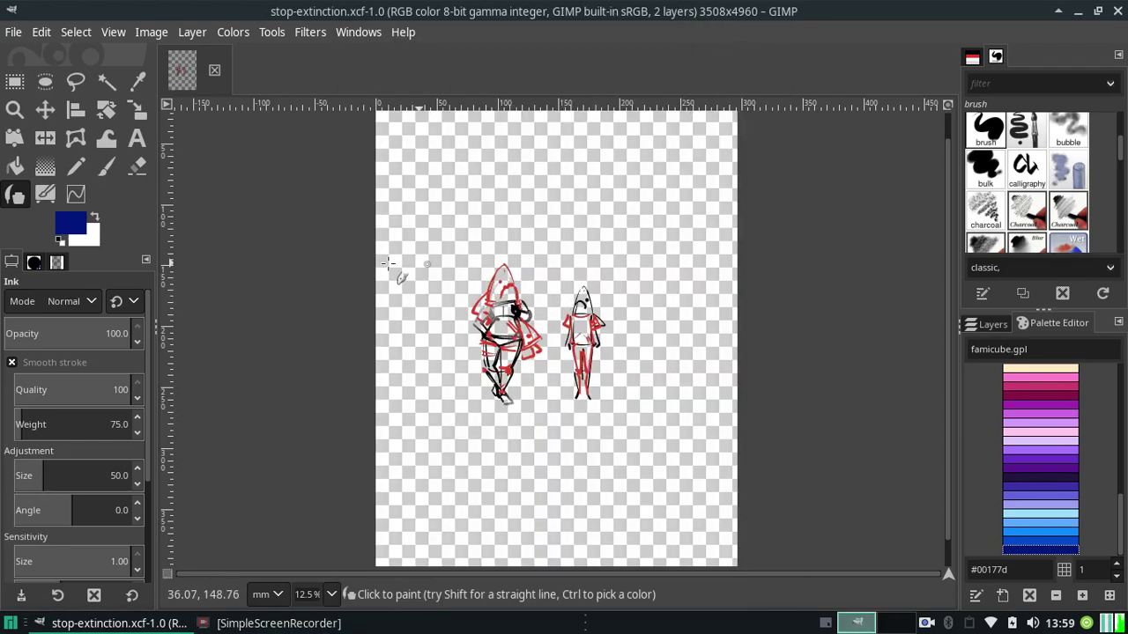
click(76, 81)
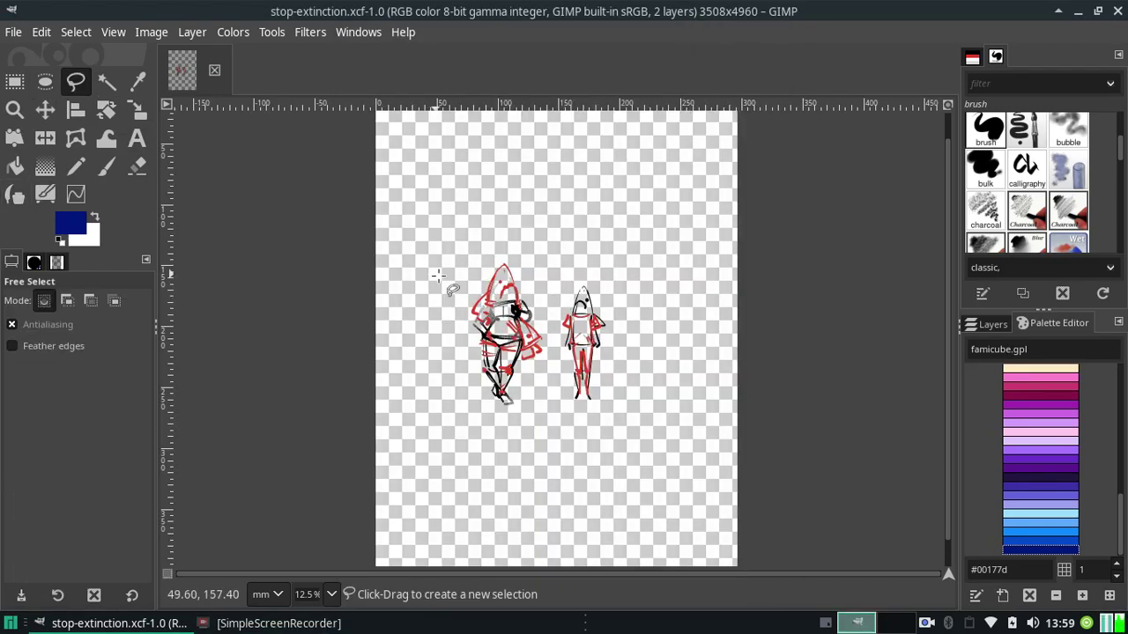
drag(444, 276, 693, 360)
drag(412, 389, 443, 278)
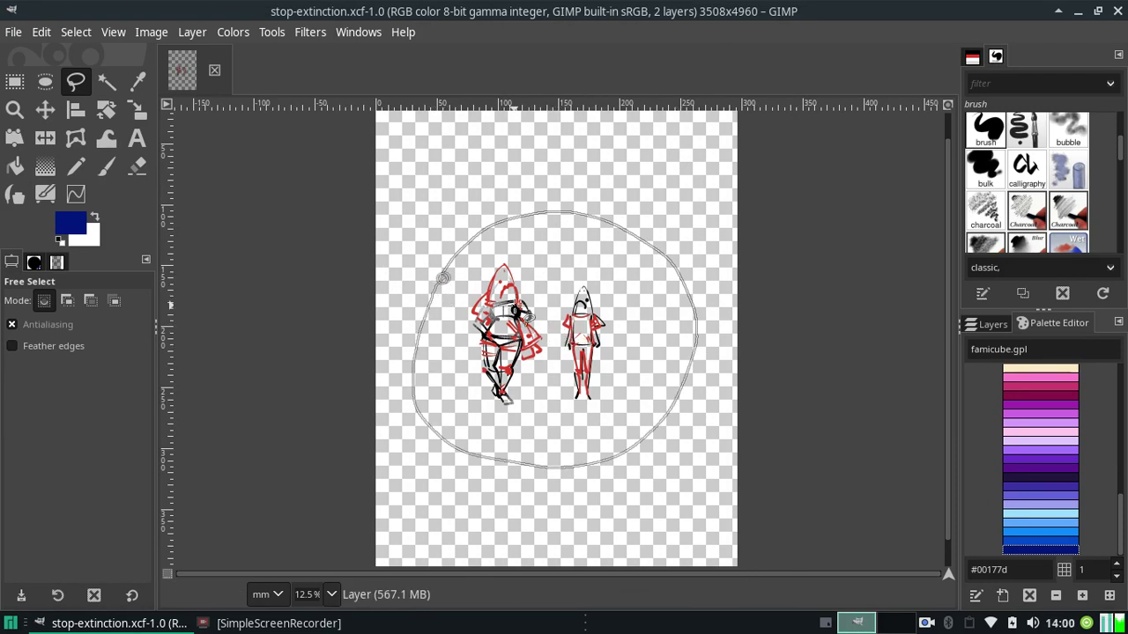
key(Return)
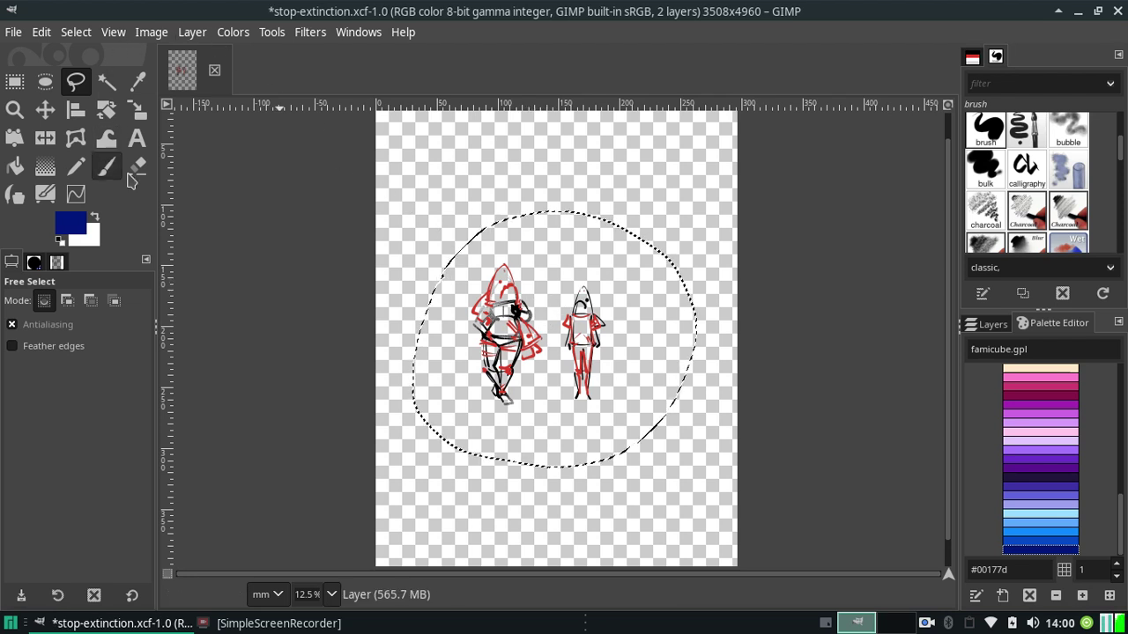
Start scaling the selection with Keep aspect on, at 233.00 × 210.23 mm.
click(136, 109)
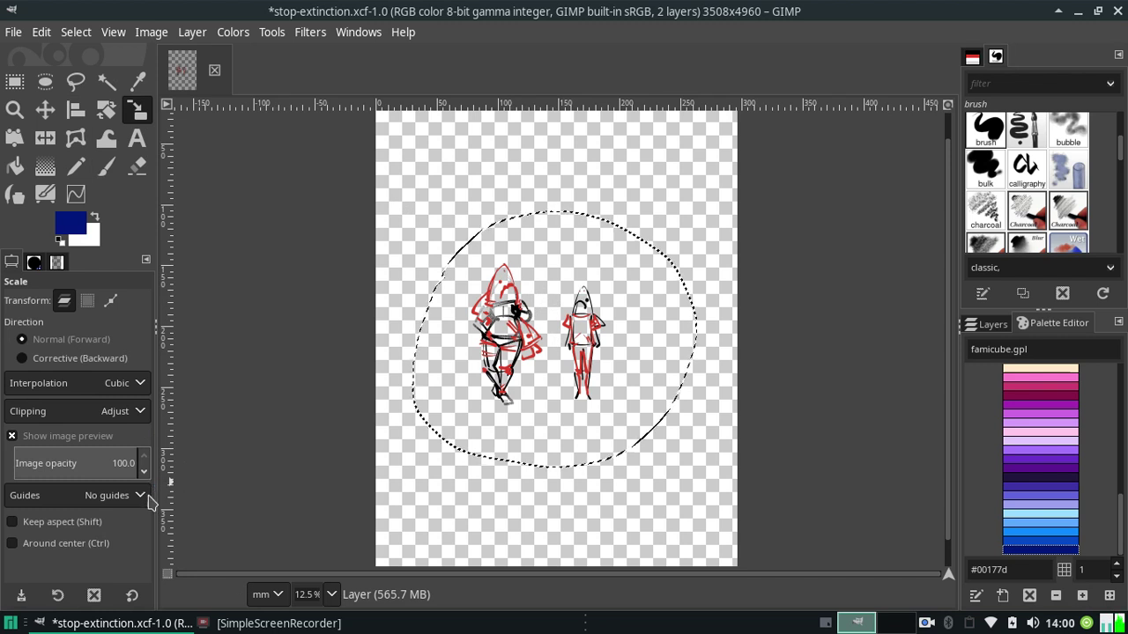
click(13, 523)
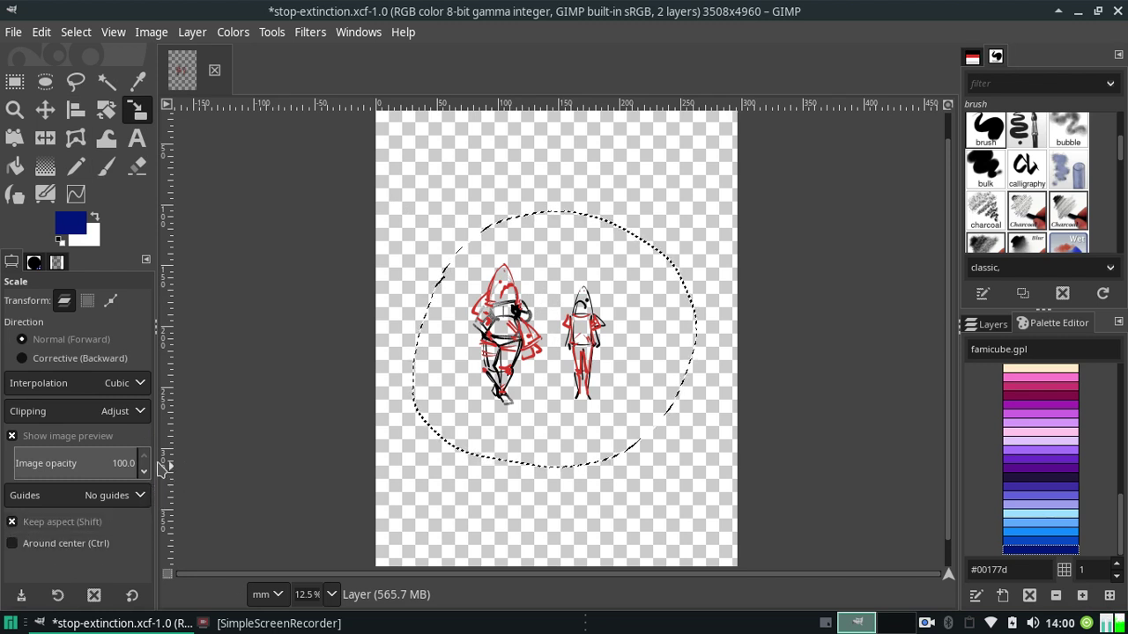
click(547, 267)
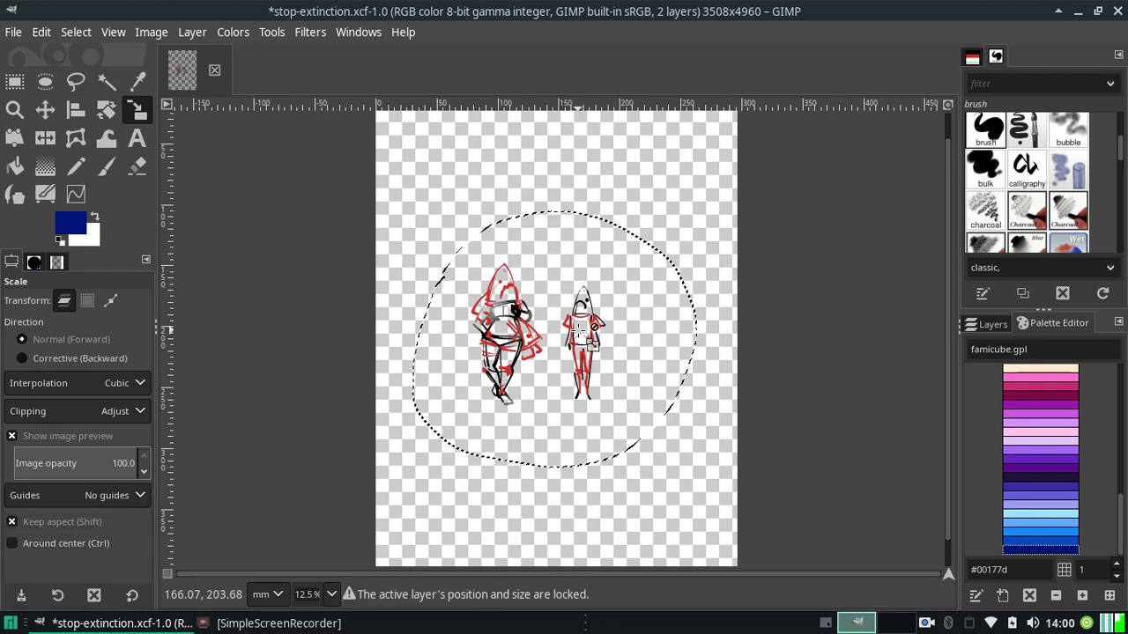
click(983, 324)
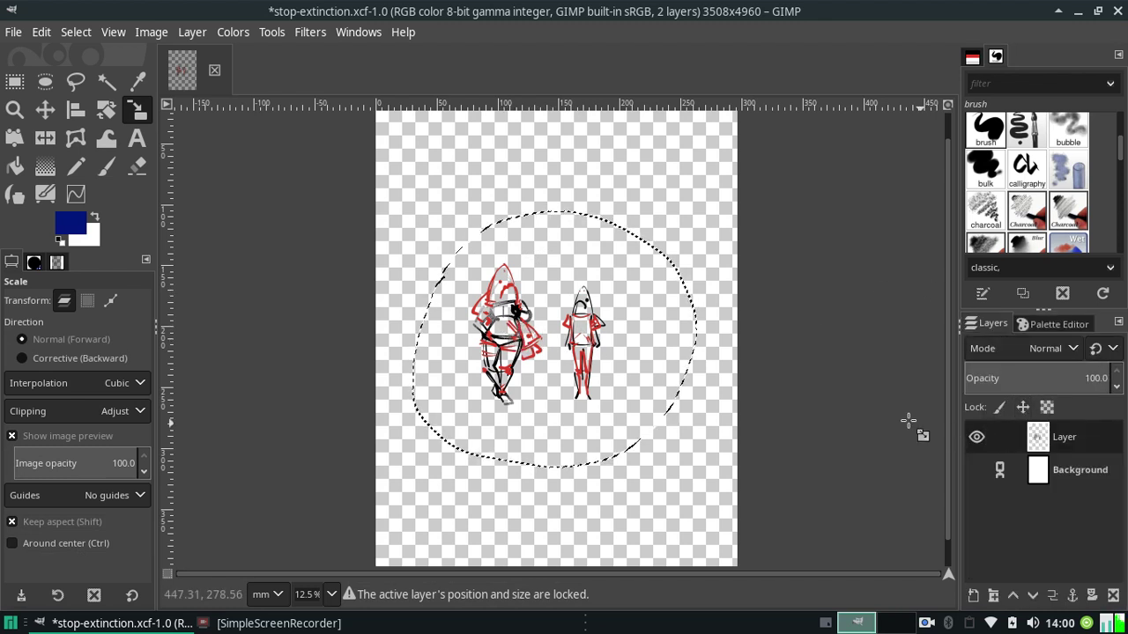
click(626, 370)
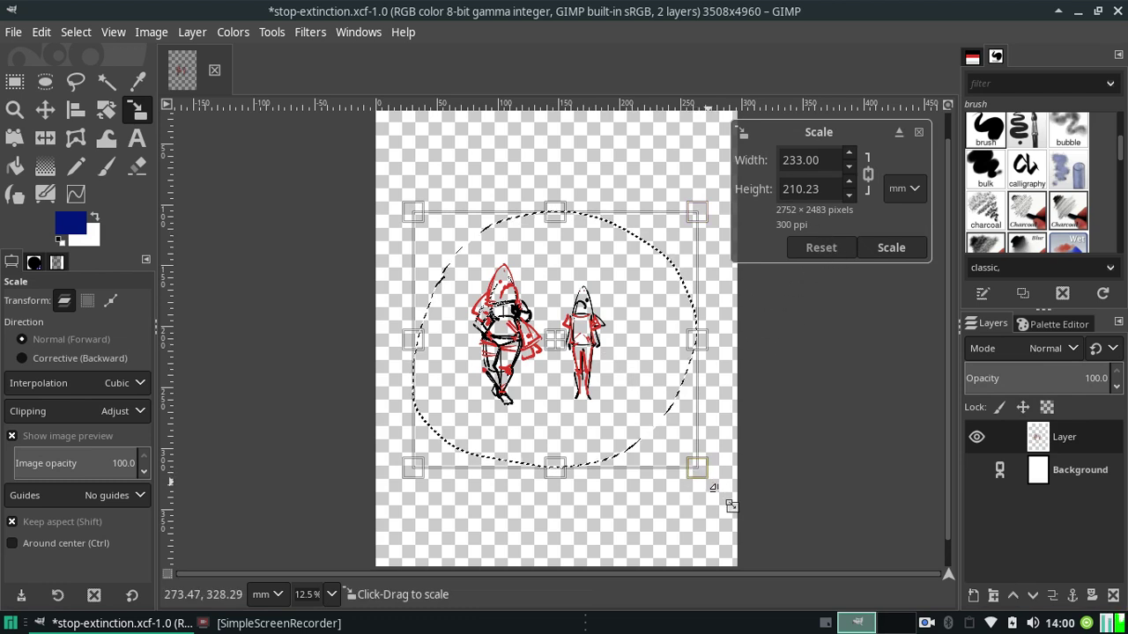
Enlarge both figures to about 462.62 × 417.41 mm and apply the scale.
drag(712, 488, 805, 574)
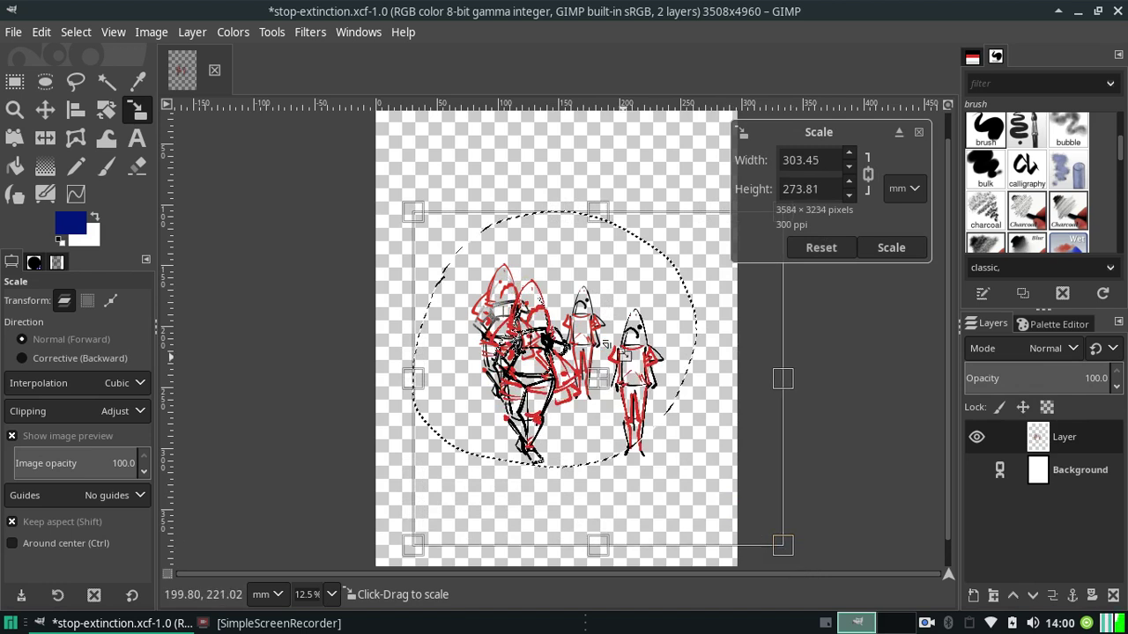
drag(393, 195, 300, 112)
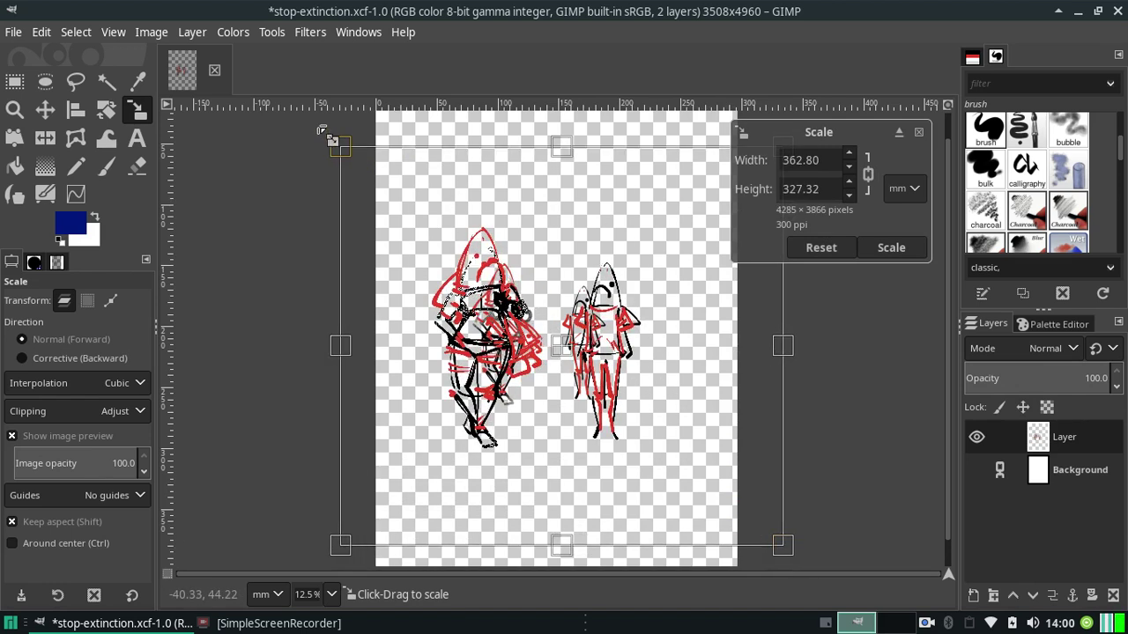
drag(784, 558, 856, 624)
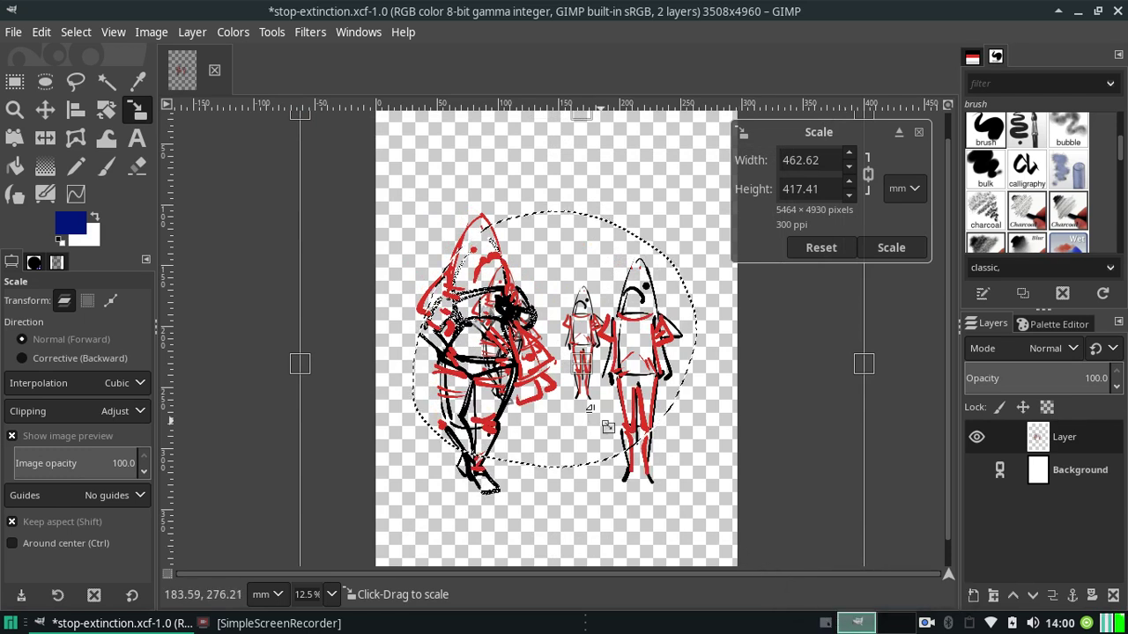
click(895, 253)
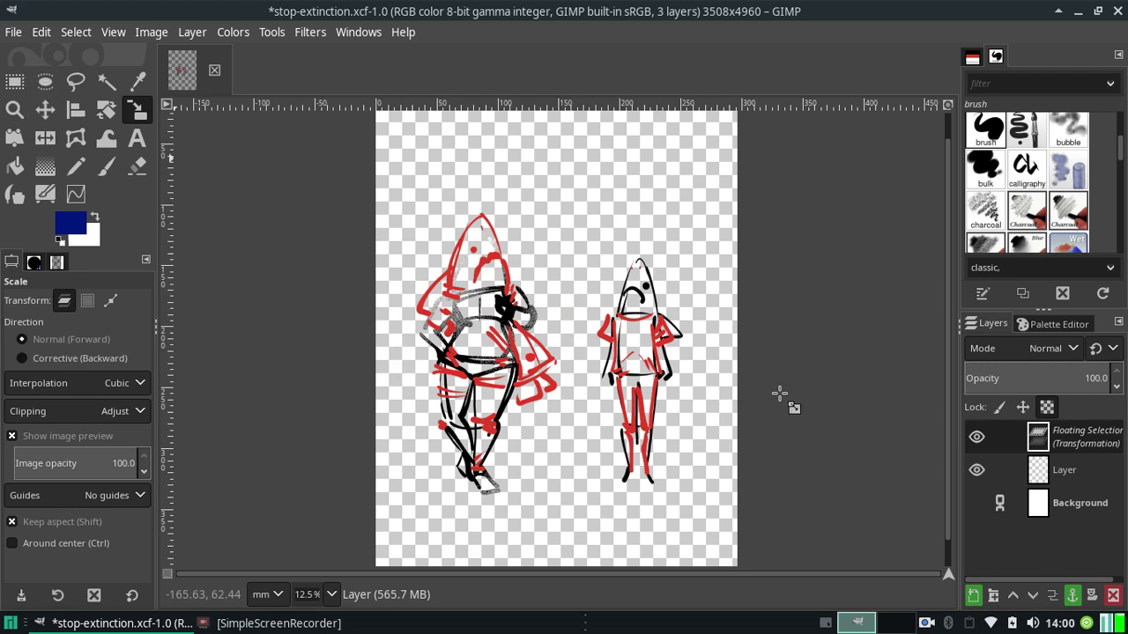
Turn the floating selection of enlarged figures into a new layer.
right_click(1069, 438)
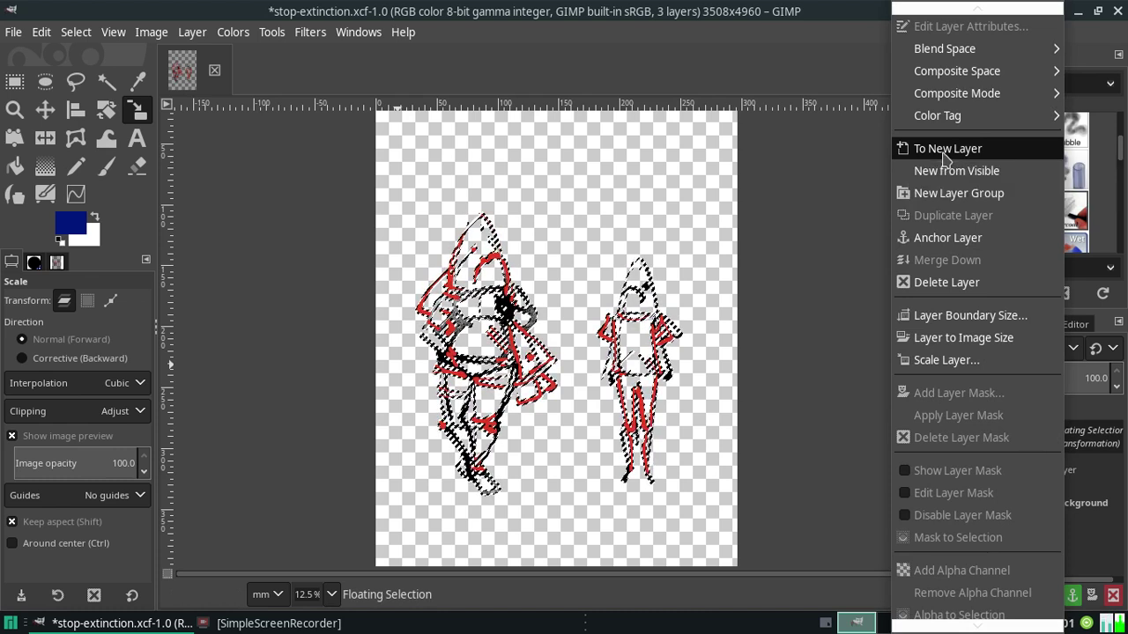
click(946, 155)
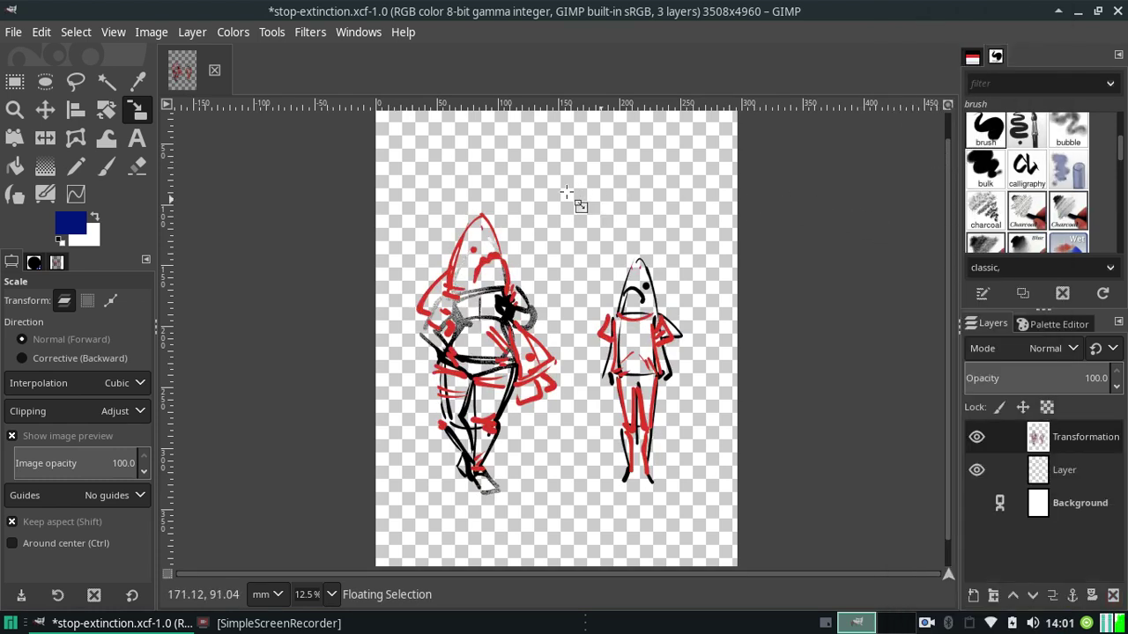
click(76, 81)
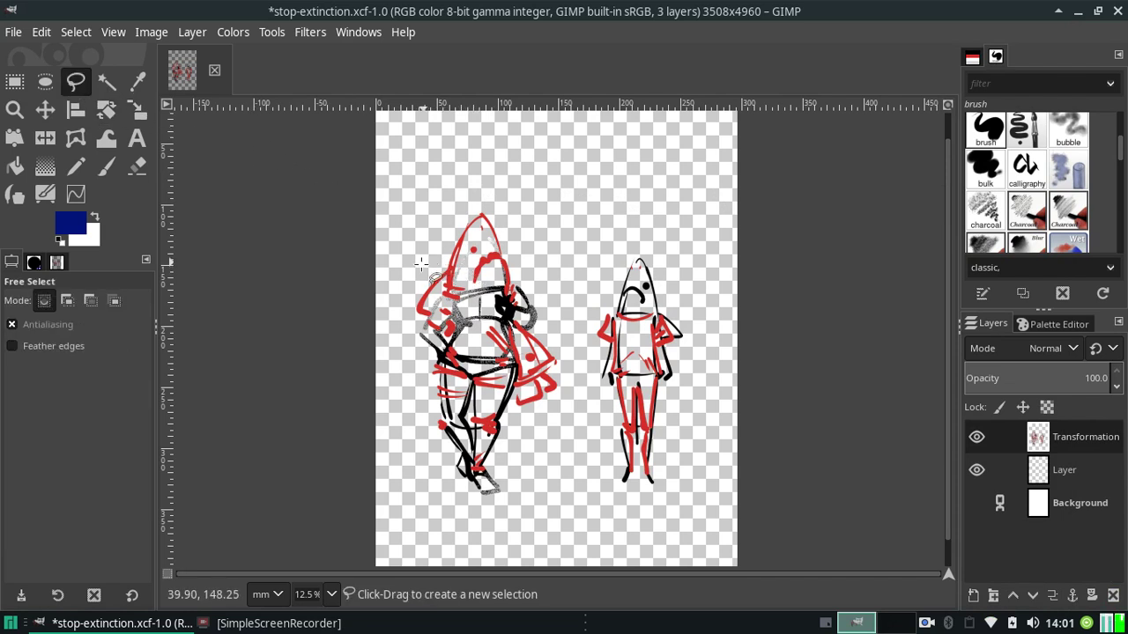
Rename the empty layer 'color' and the enlarged figures' layer 'sketch'.
double_click(1064, 470)
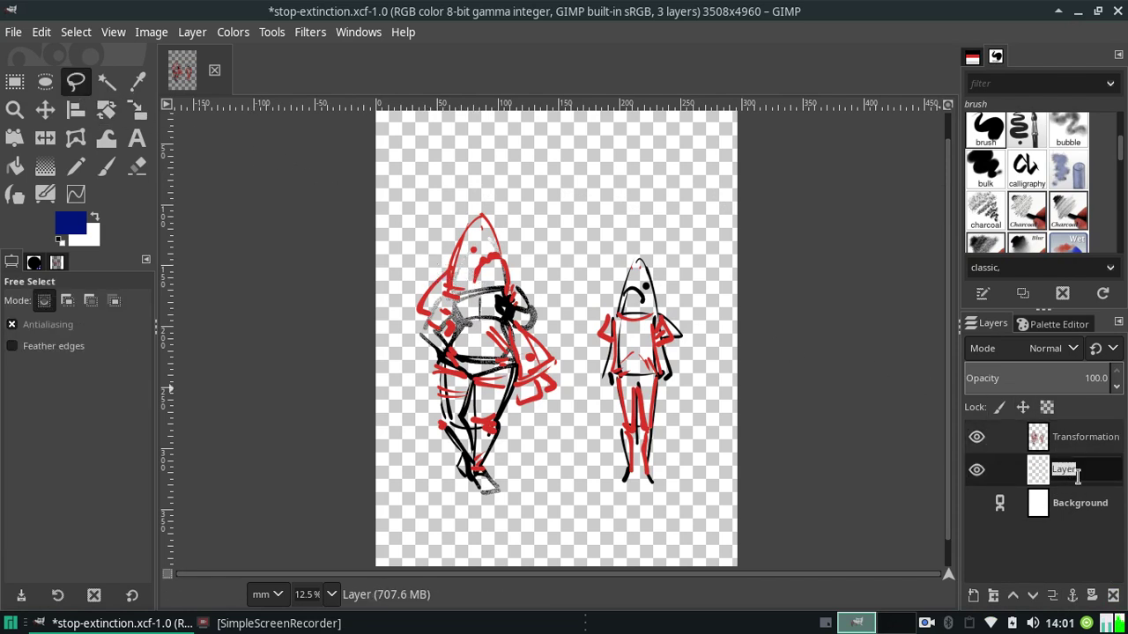
text(color)
key(Return)
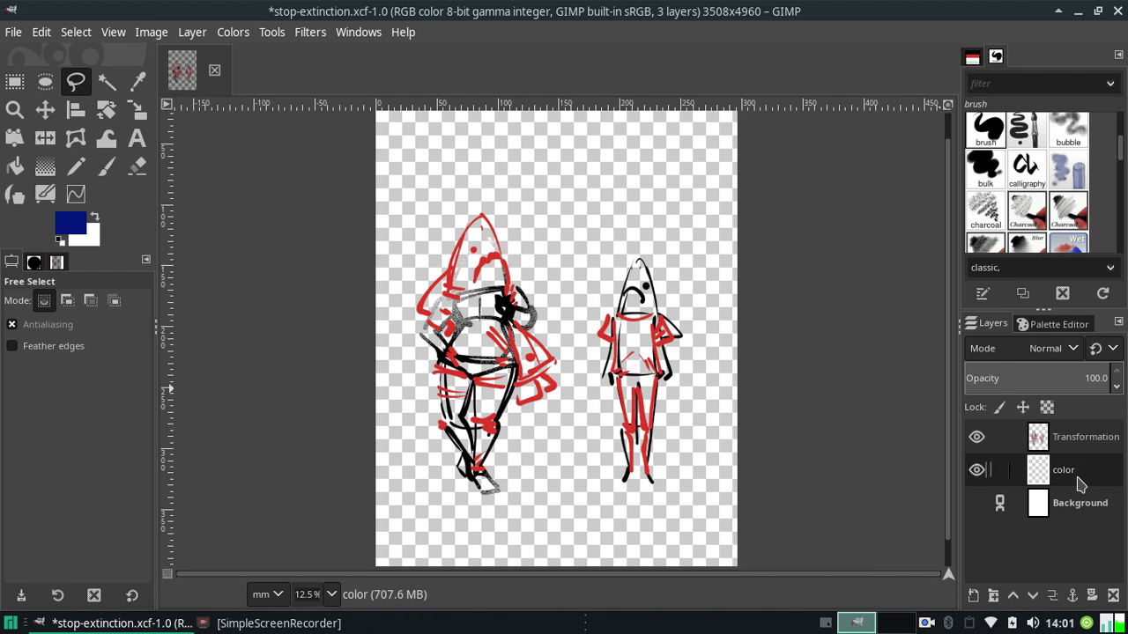
double_click(1073, 445)
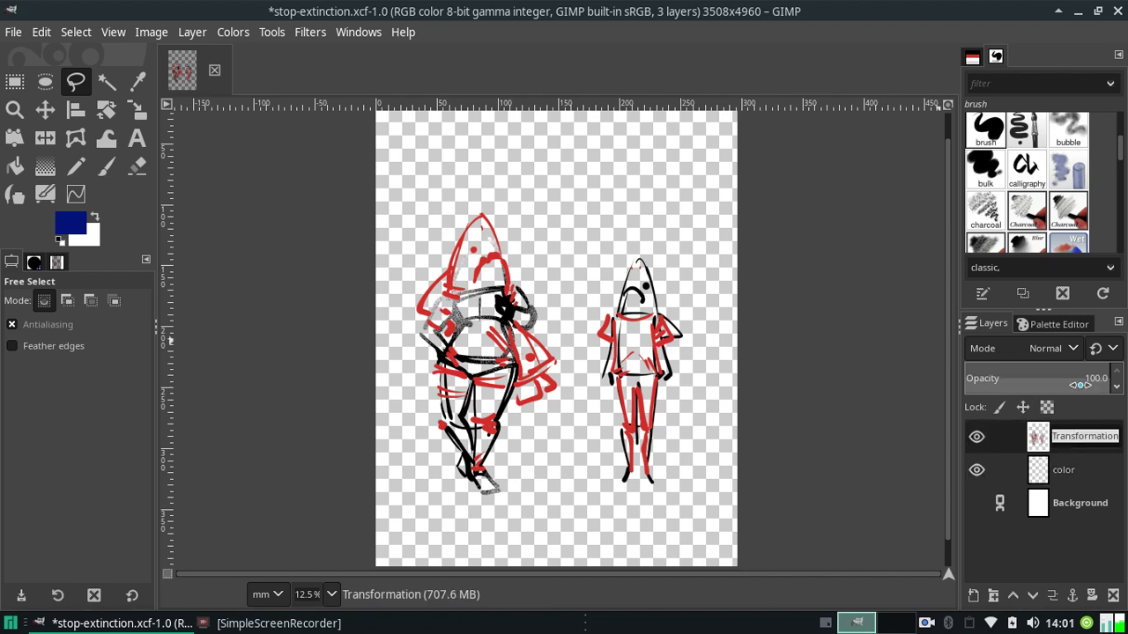
text(sketcc)
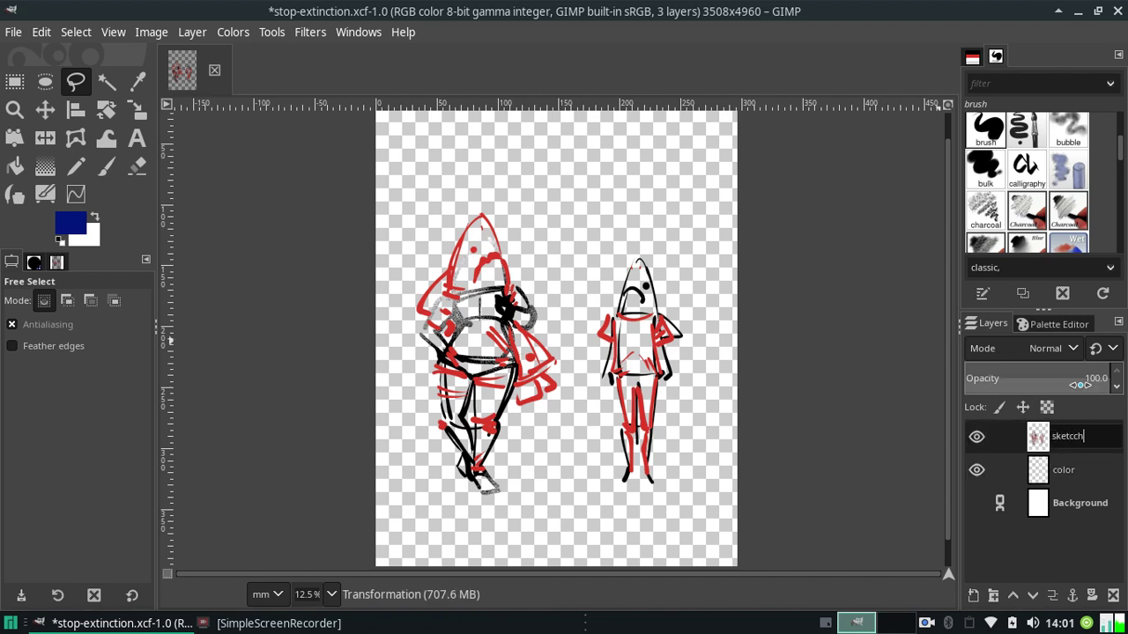
text(h)
key(Return)
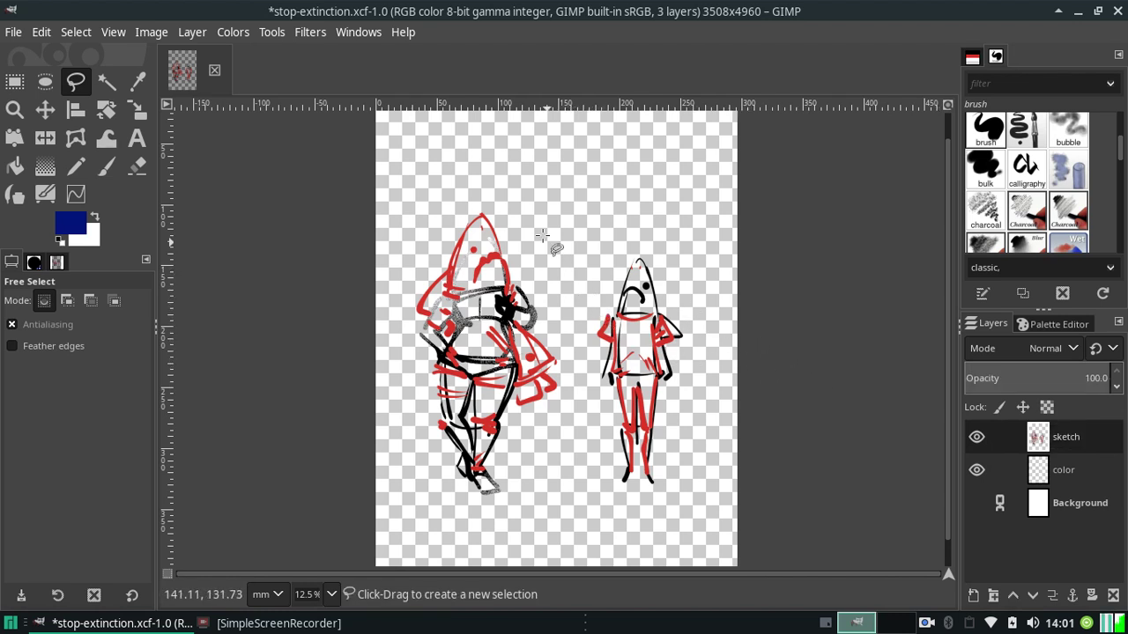
Lasso the left shark-hooded figure and commit the selection.
mouse_move(545, 176)
mouse_down()
mouse_move(566, 443)
mouse_move(409, 527)
mouse_up()
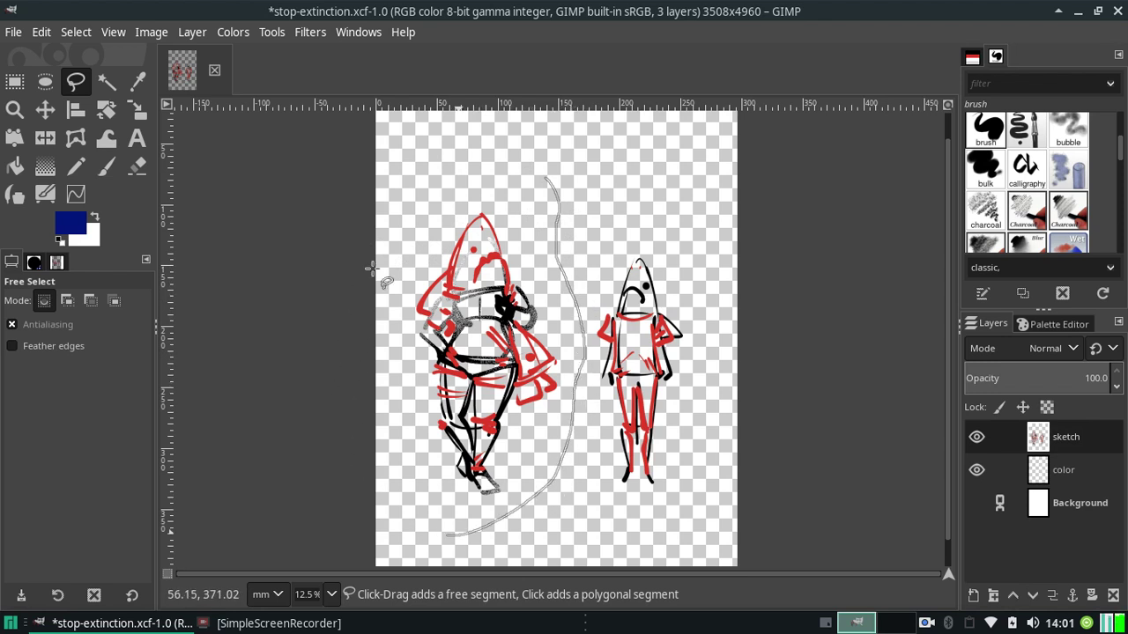
drag(507, 161, 543, 174)
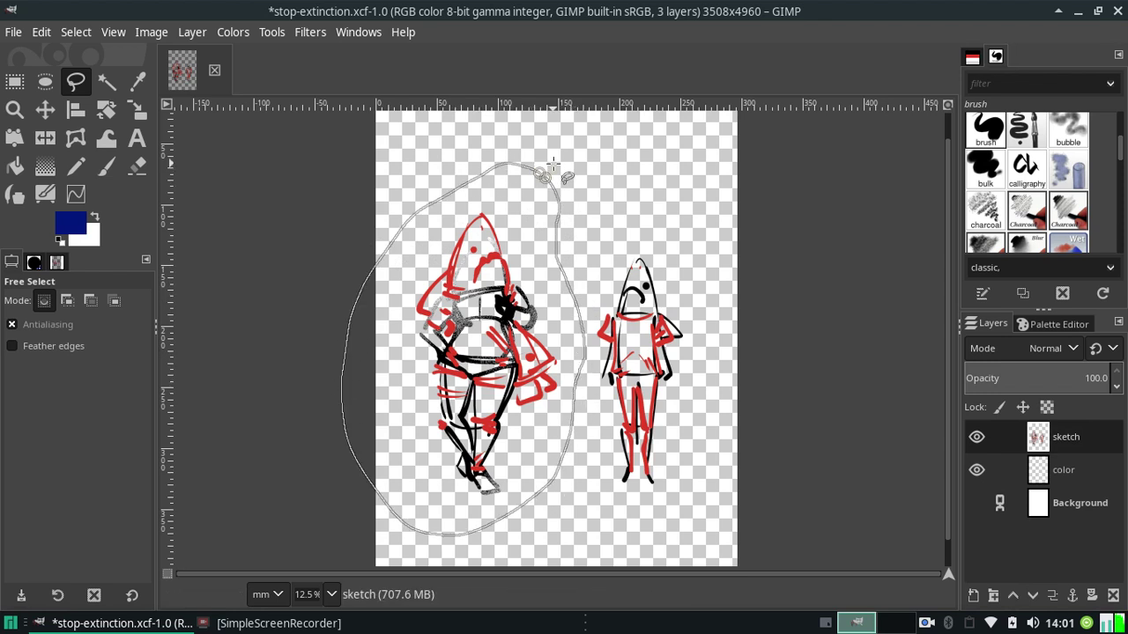
key(Return)
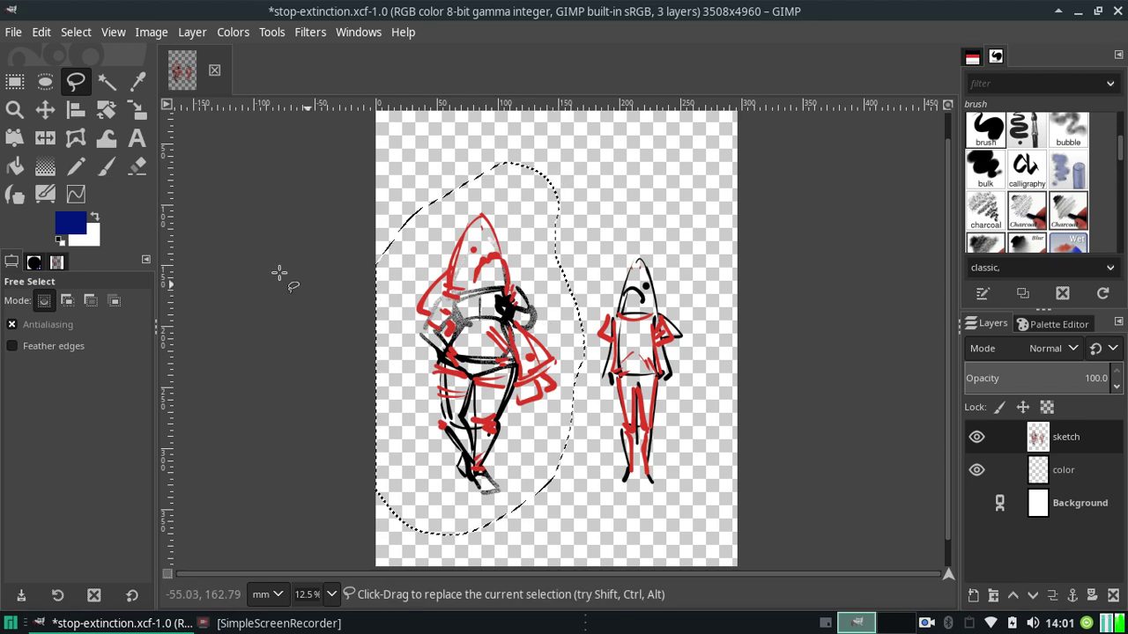
Stretch the left figure taller with Keep aspect off and anchor it into the sketch layer.
click(137, 109)
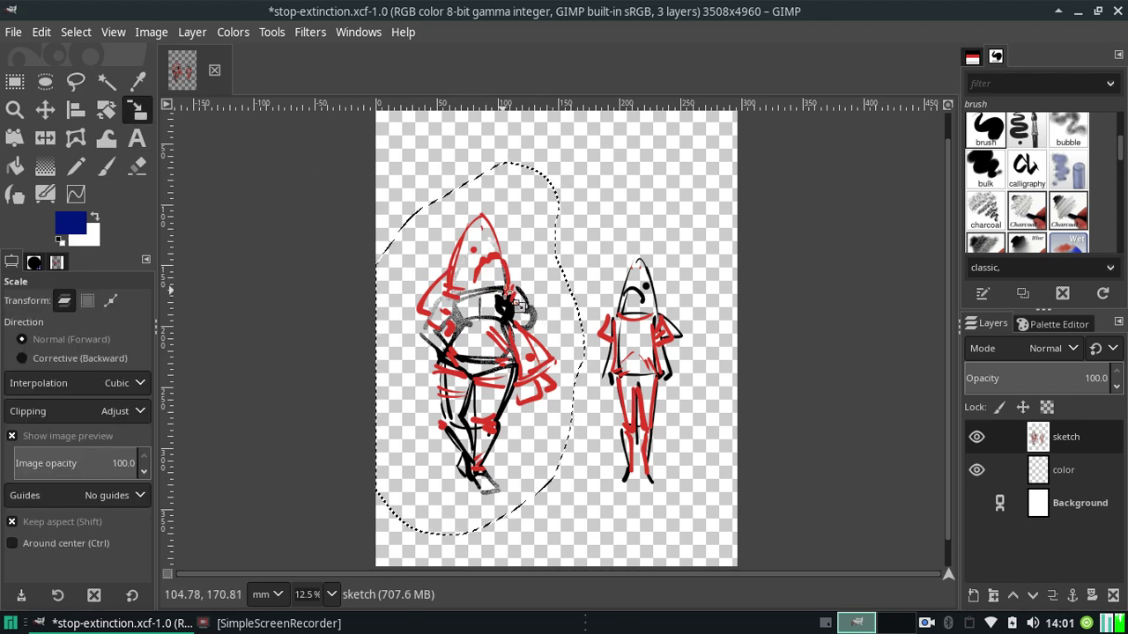
click(603, 284)
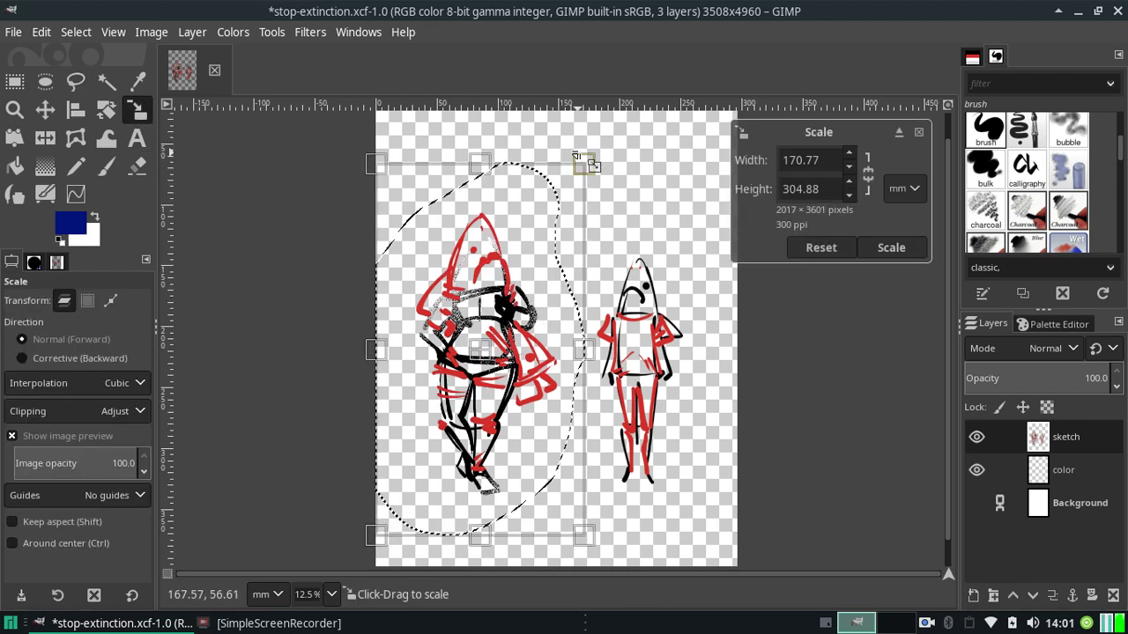
key(shift)
drag(585, 163, 627, 131)
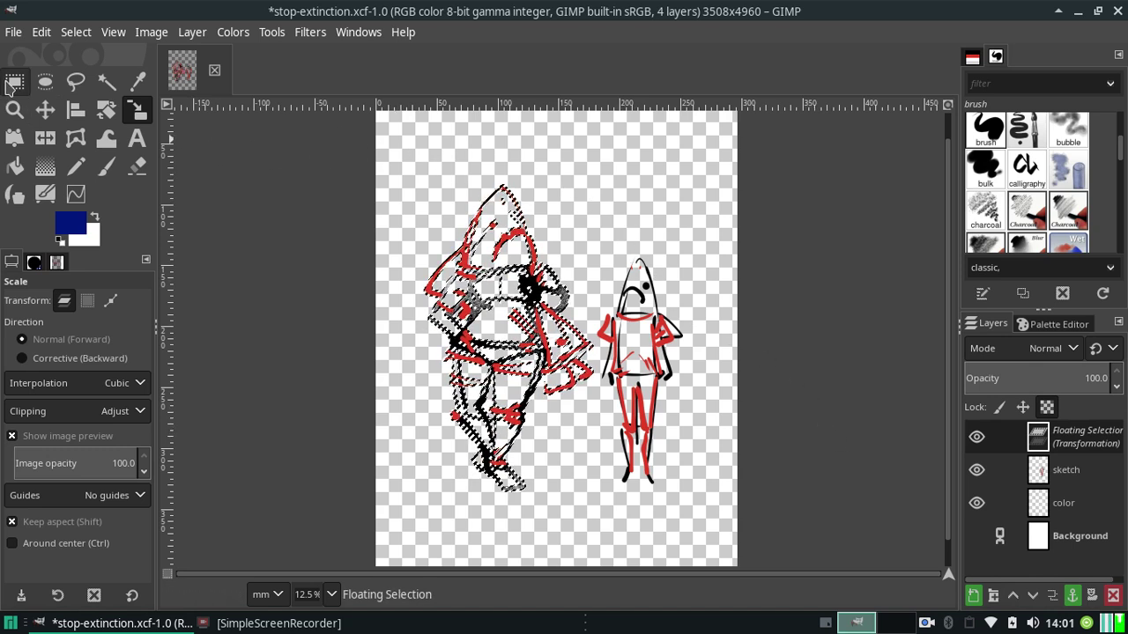
key(r)
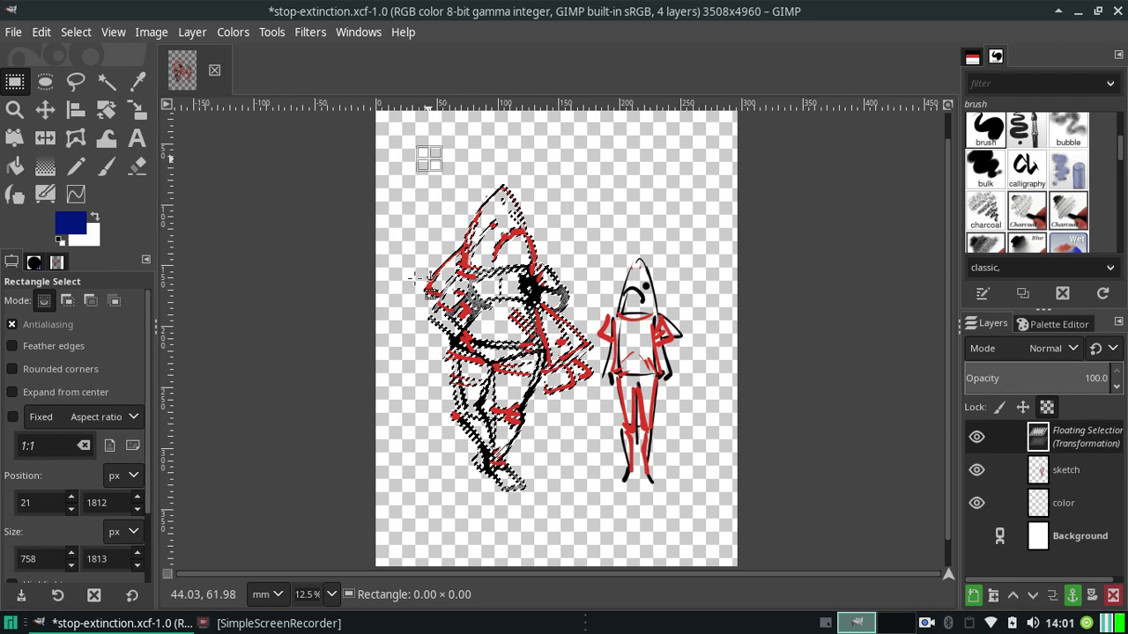
click(483, 249)
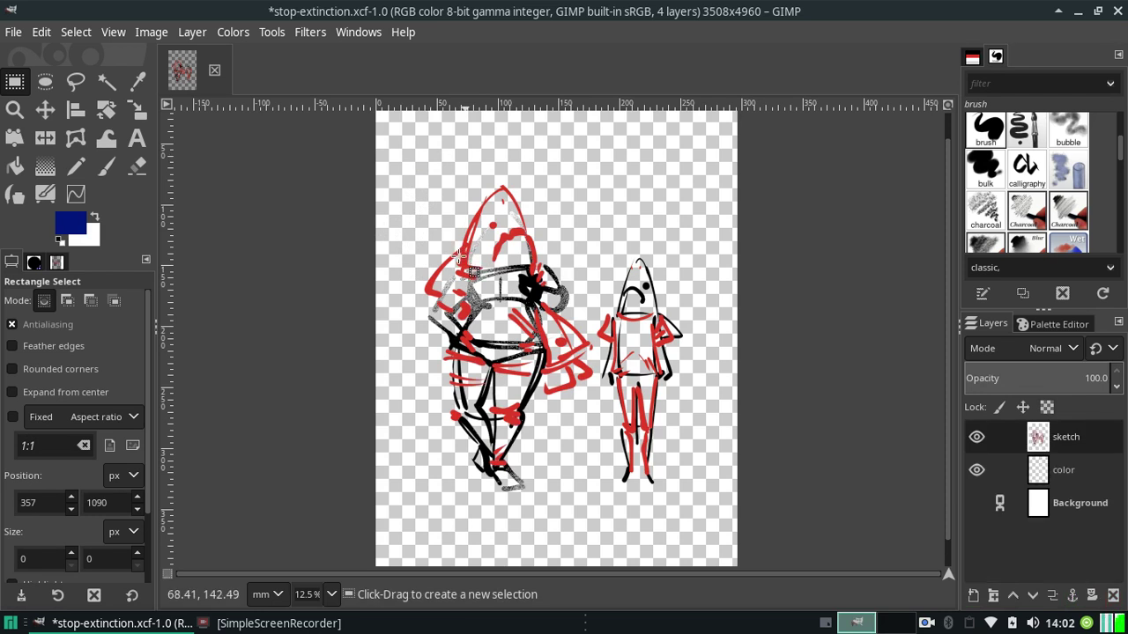
Show the white Background layer and start fading the sketch layer.
click(1034, 379)
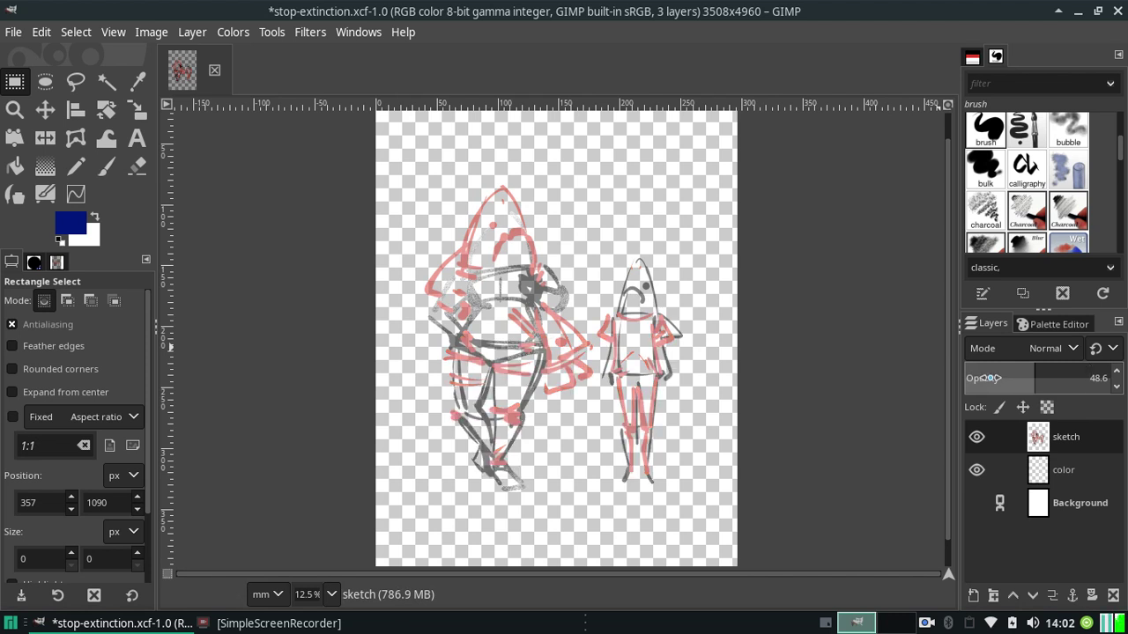
click(976, 503)
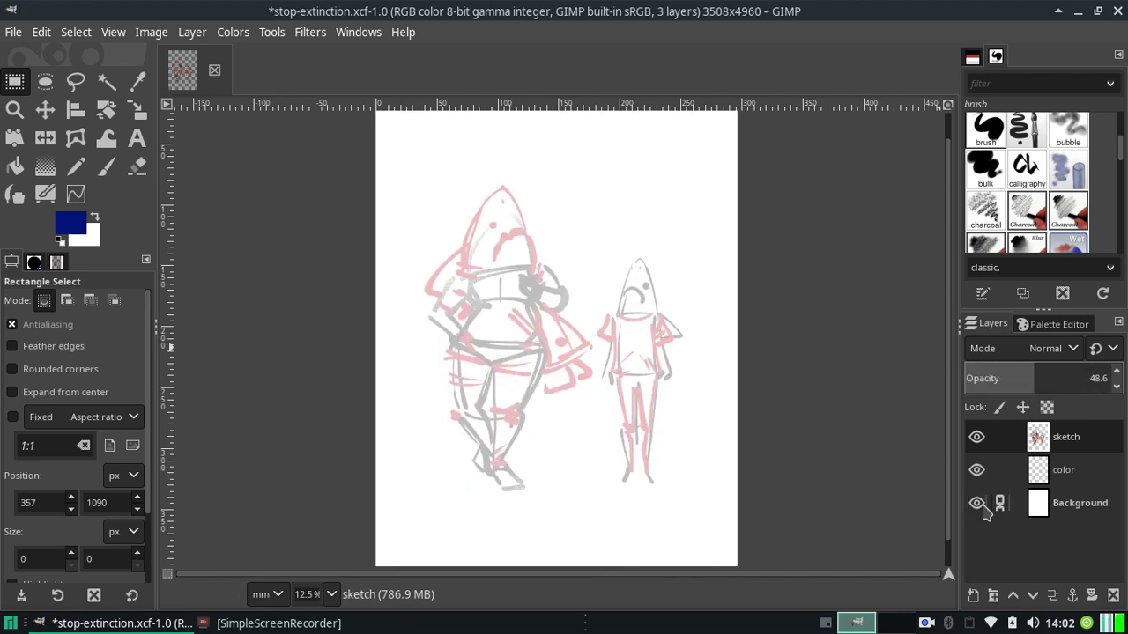
mouse_move(1027, 370)
mouse_down()
mouse_move(1005, 378)
mouse_move(1094, 378)
mouse_up()
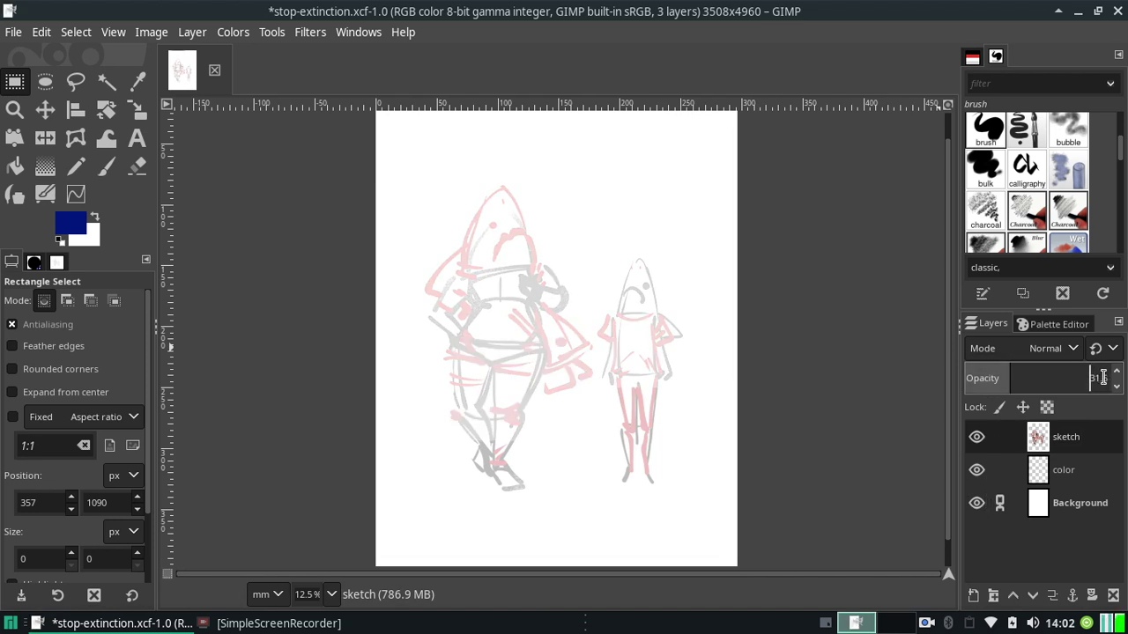
click(1102, 378)
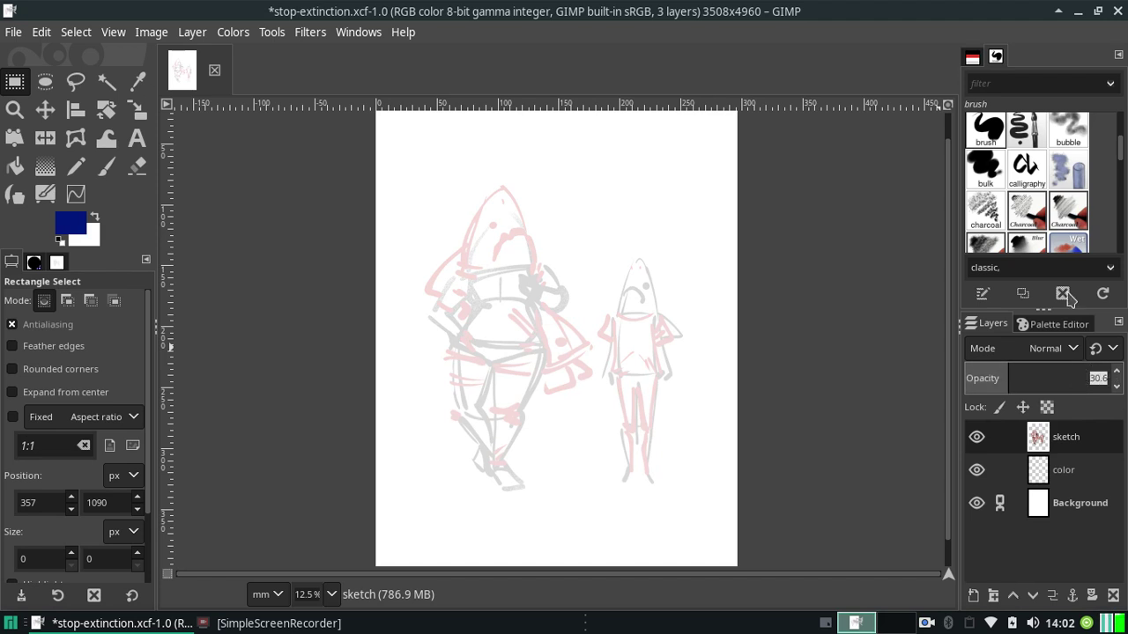
text(50)
key(Return)
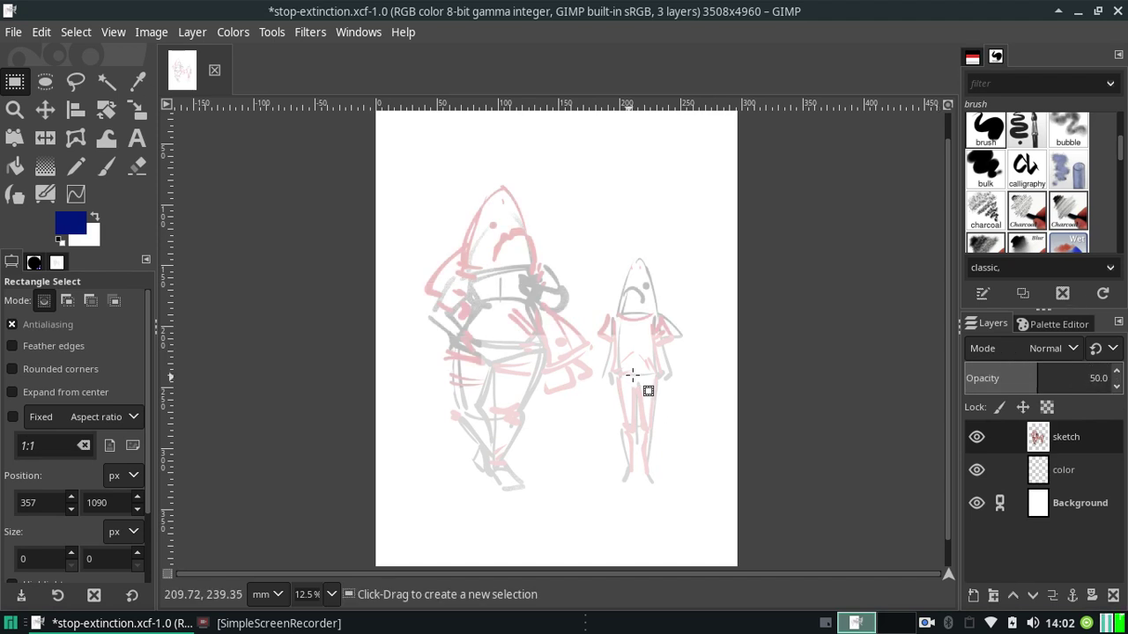
Set the sketch layer opacity to 40 and lock its pixels.
triple_click(1093, 378)
text(40)
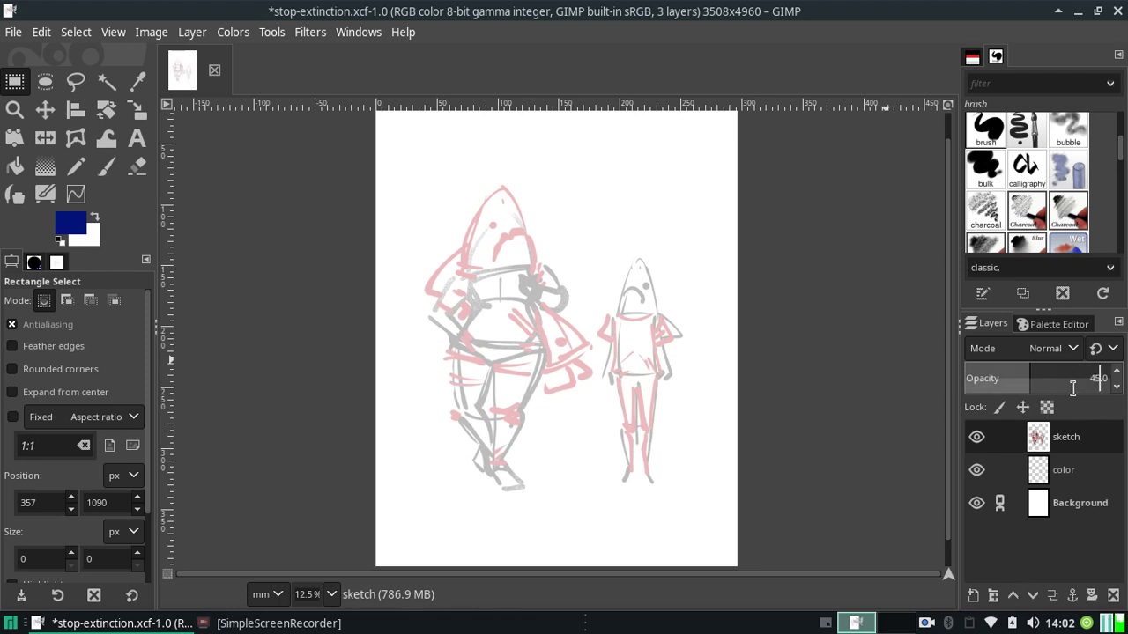
click(1099, 378)
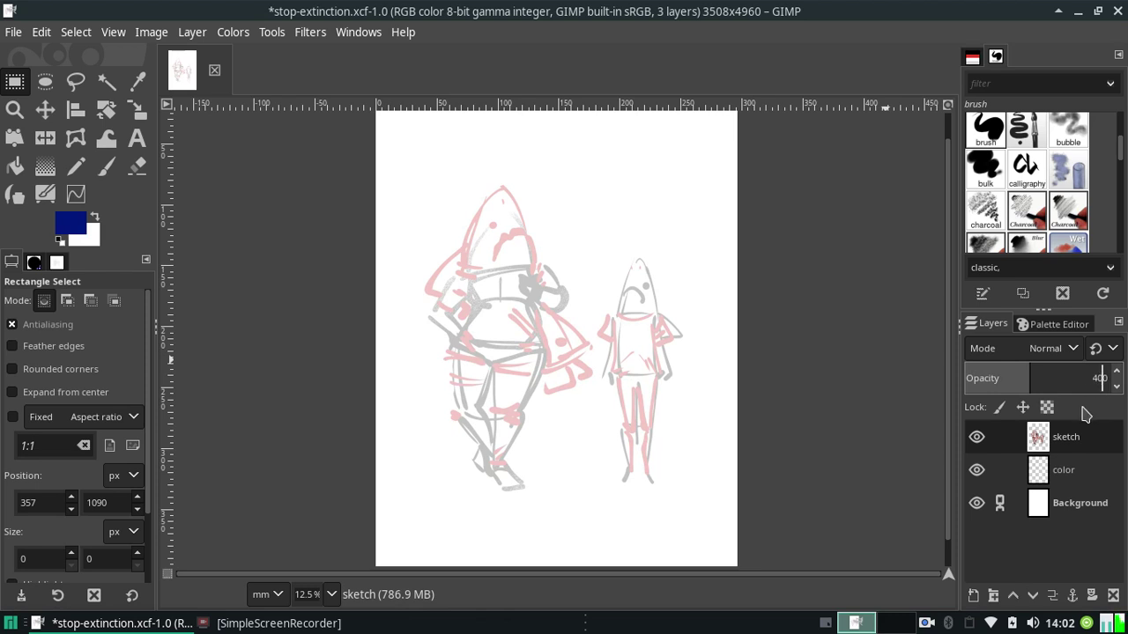
text(100)
key(Return)
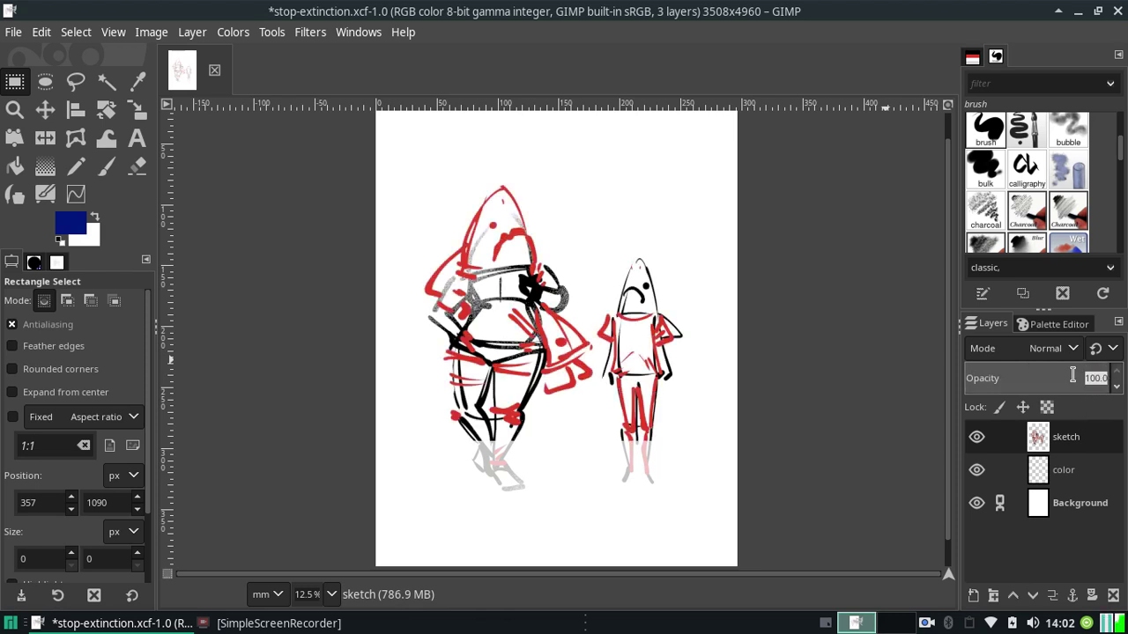
key(ctrl+z)
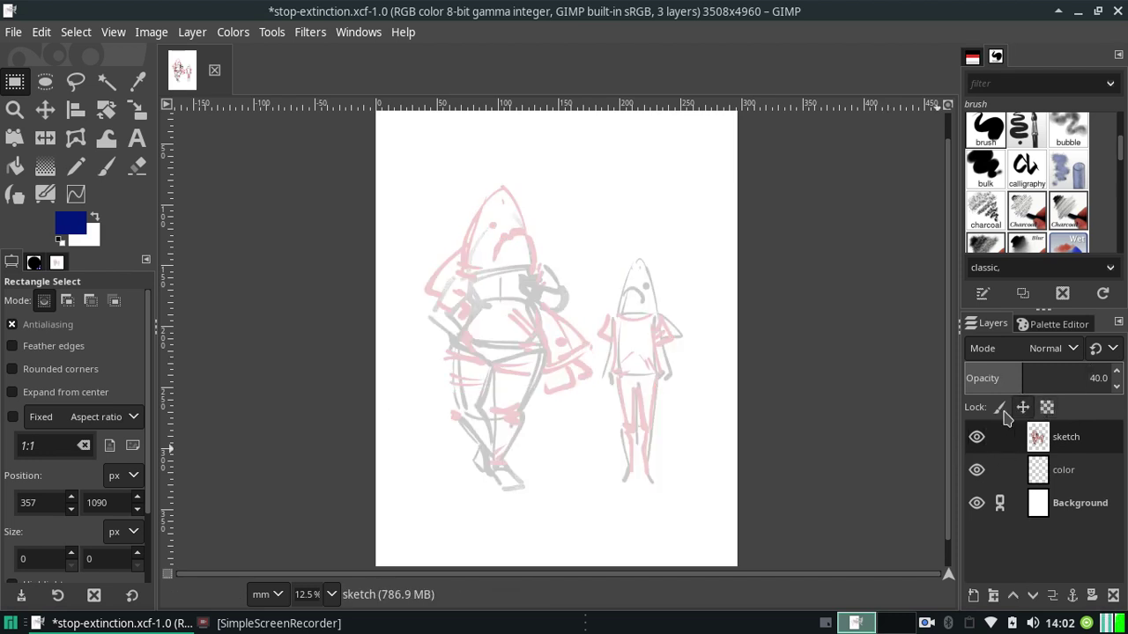
click(1001, 407)
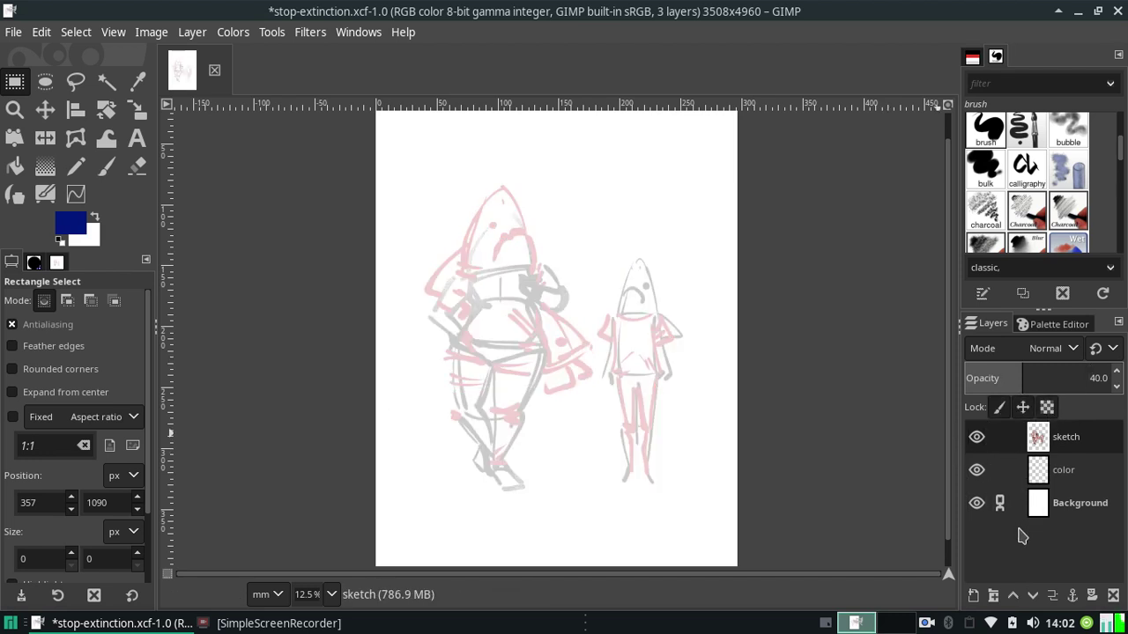
click(974, 596)
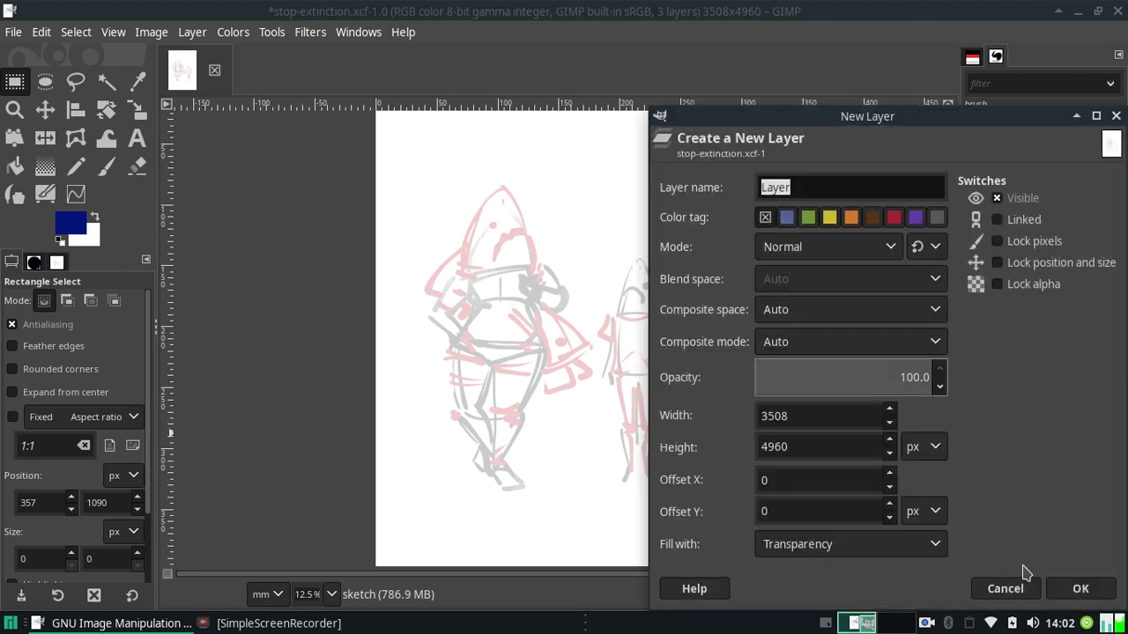
Add a transparent layer named 'lines' atop the stack and select the Ink tool.
click(1082, 590)
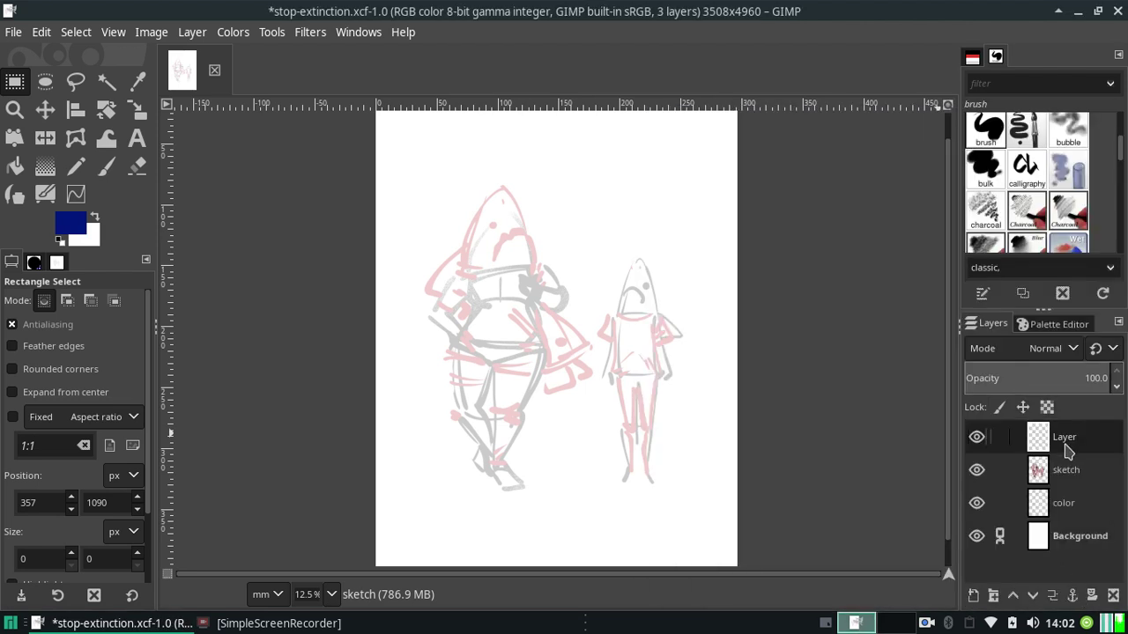
double_click(1068, 438)
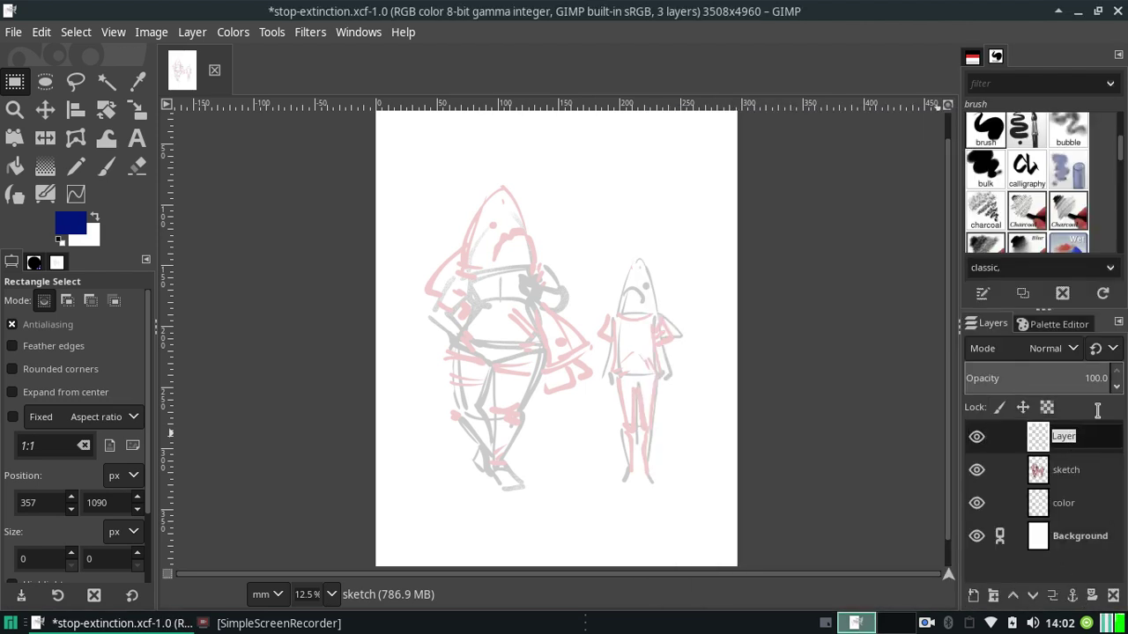
text(lin)
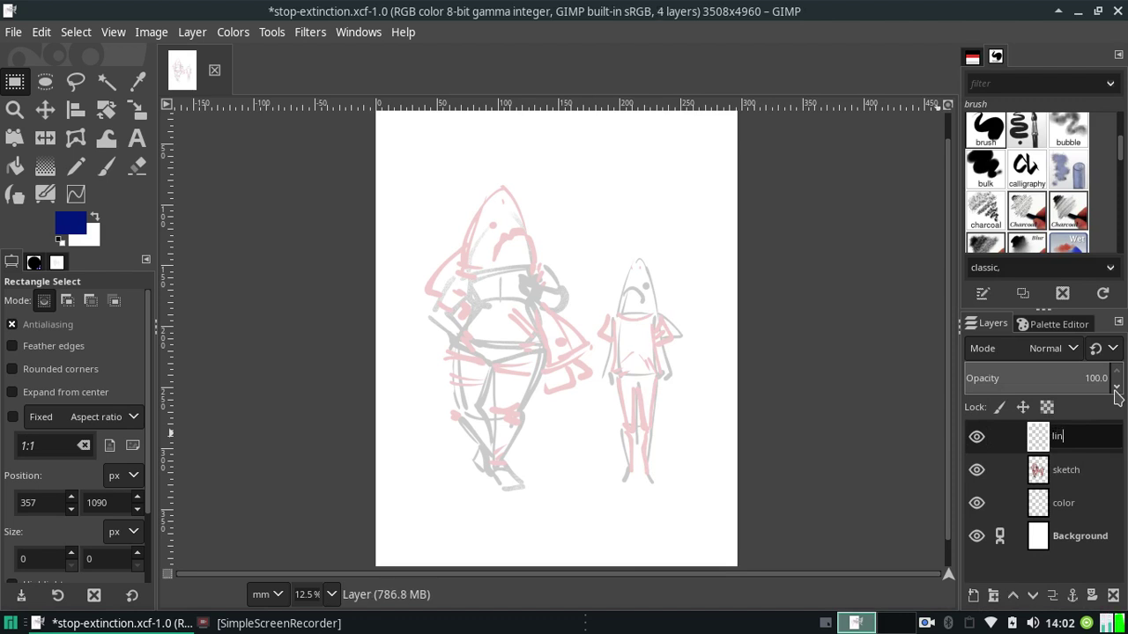
text(es)
key(Return)
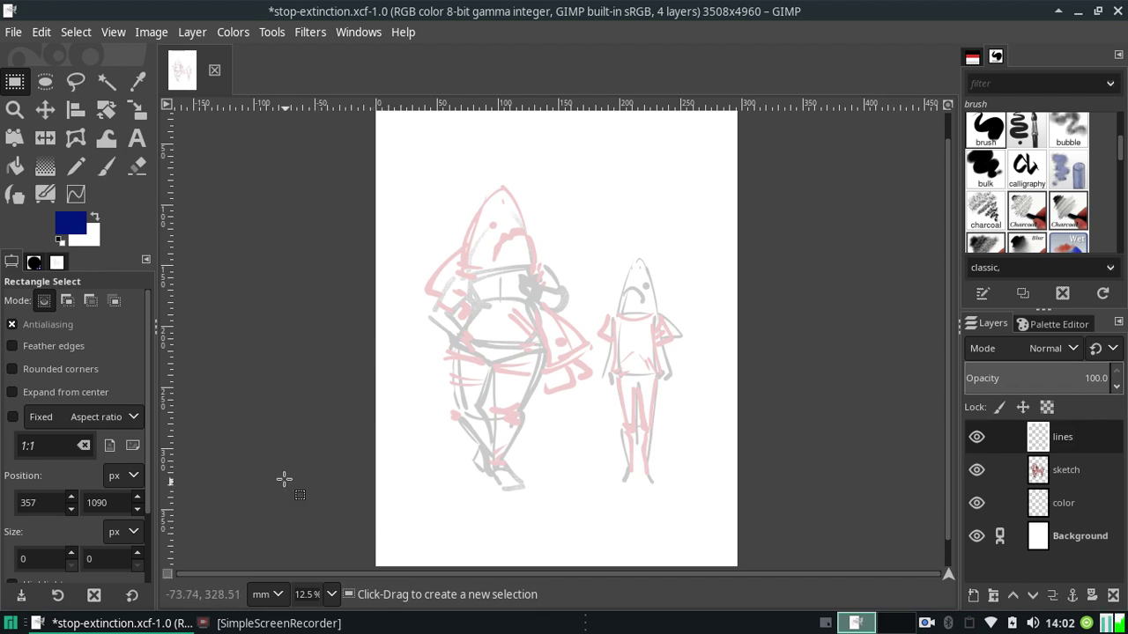
click(22, 200)
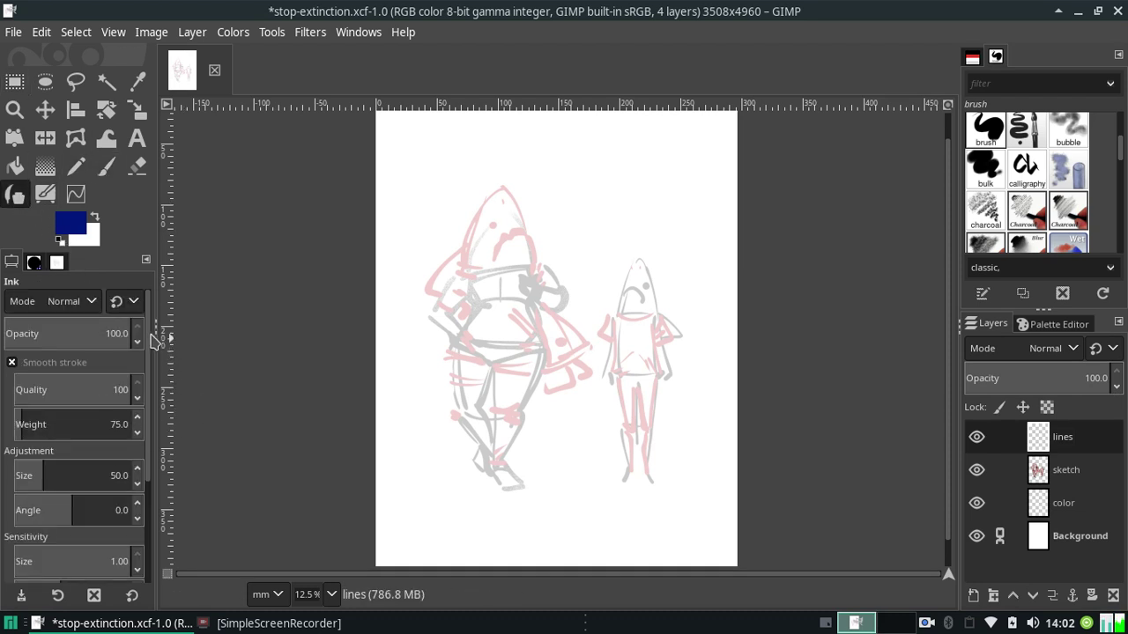
Review the Ink tool's paint dynamics and other options.
click(139, 305)
click(133, 303)
click(134, 305)
click(146, 268)
drag(148, 339, 148, 449)
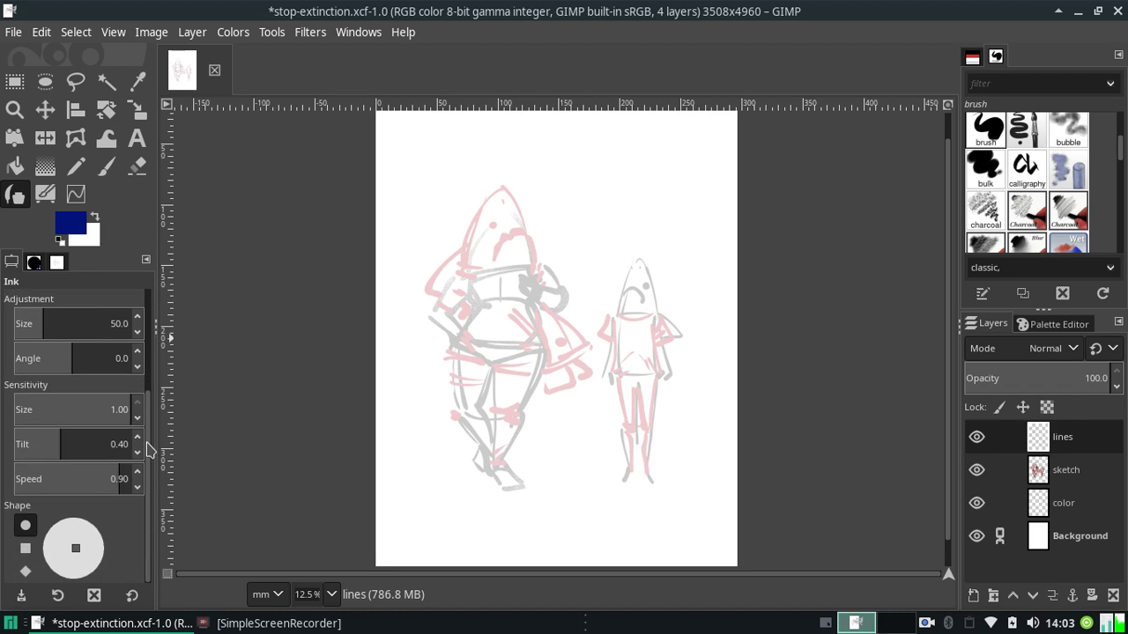
drag(148, 449, 148, 317)
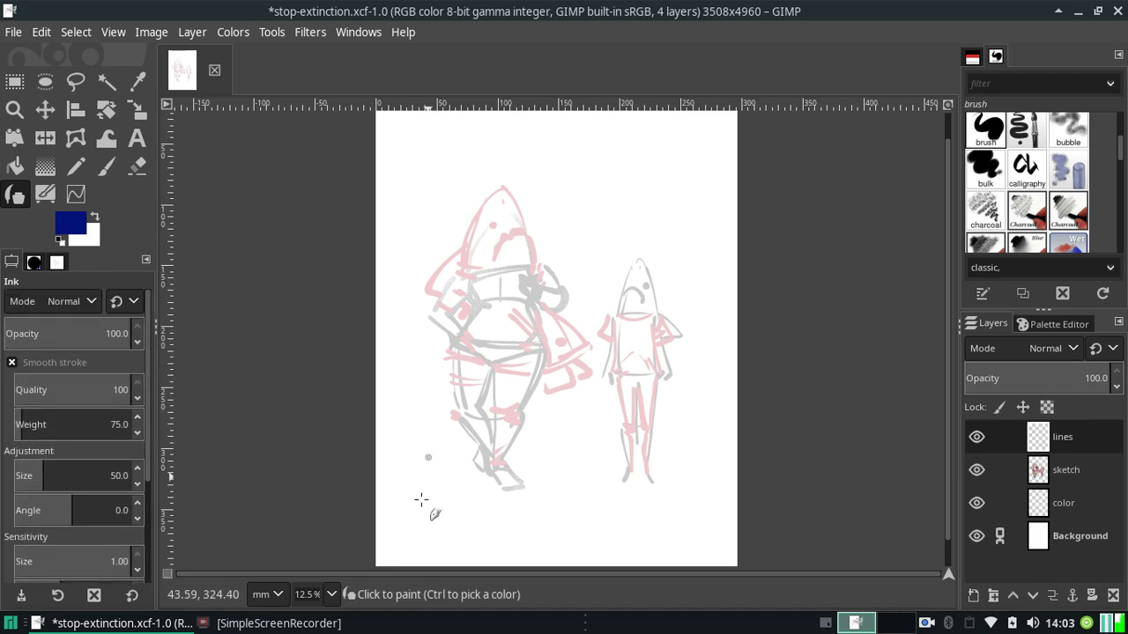
Zoom to 26.5%, undo a test squiggle, and scroll up to the heads.
click(334, 596)
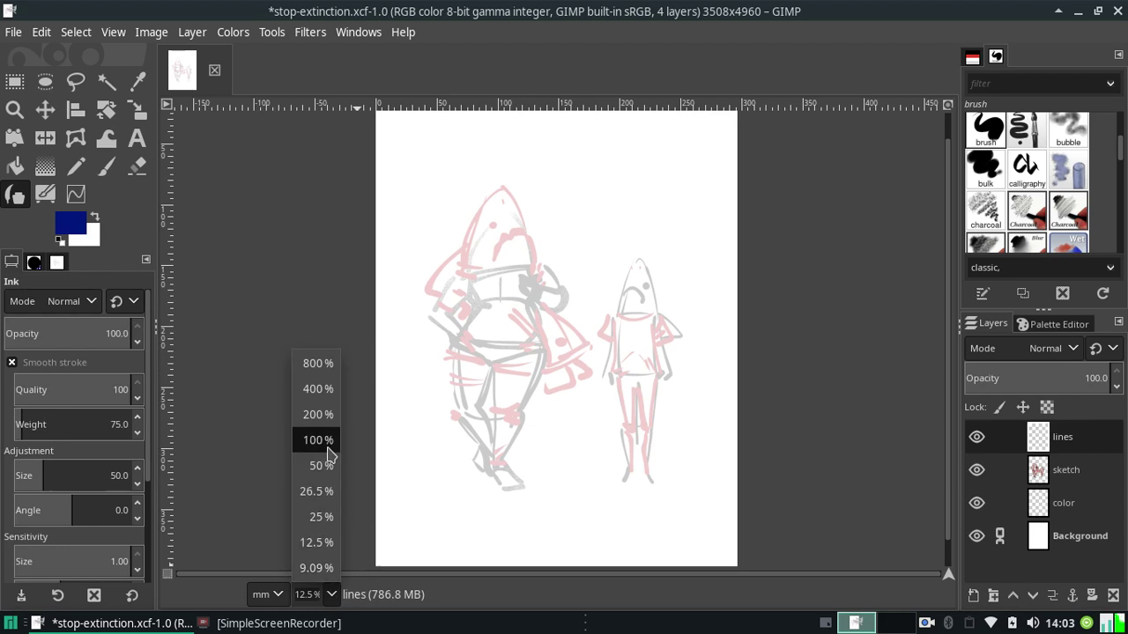
click(326, 474)
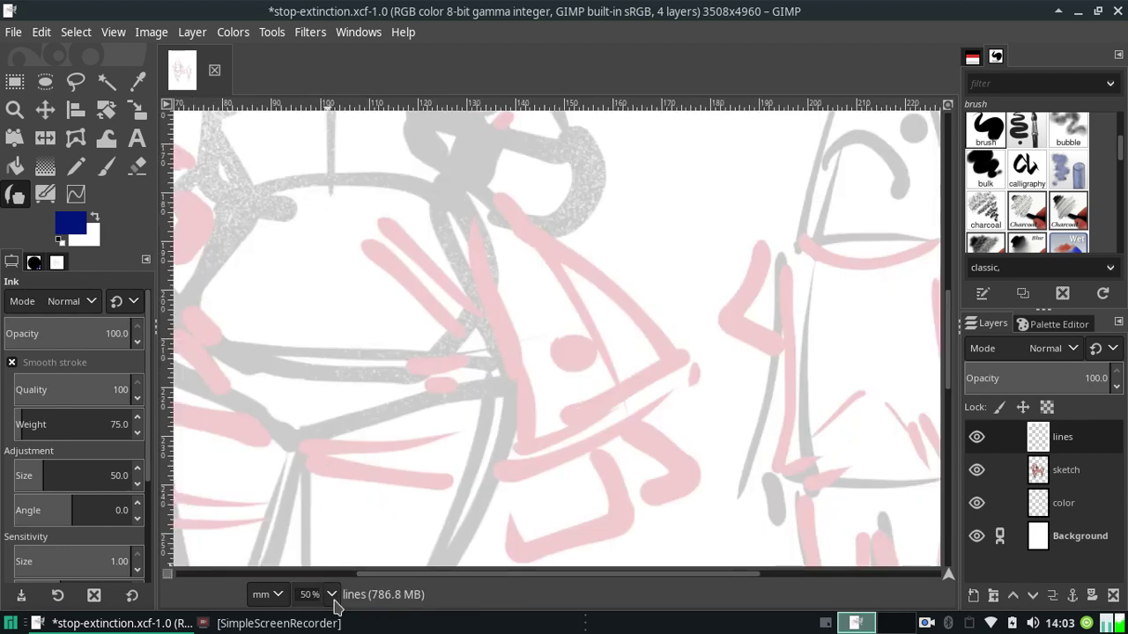
click(332, 594)
click(323, 489)
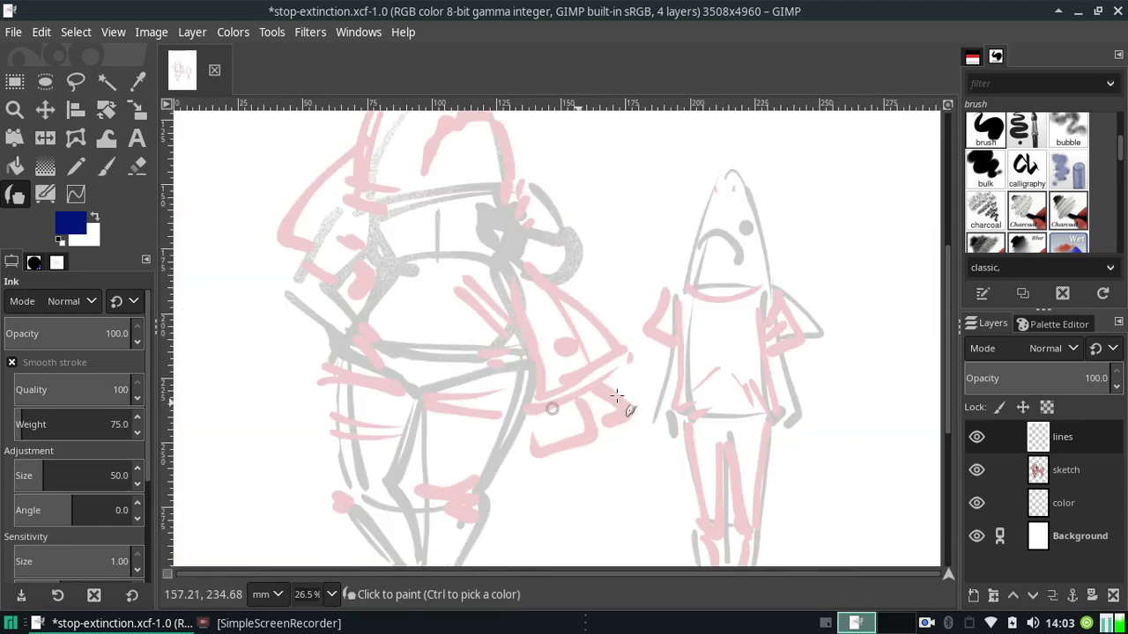
drag(648, 220, 851, 276)
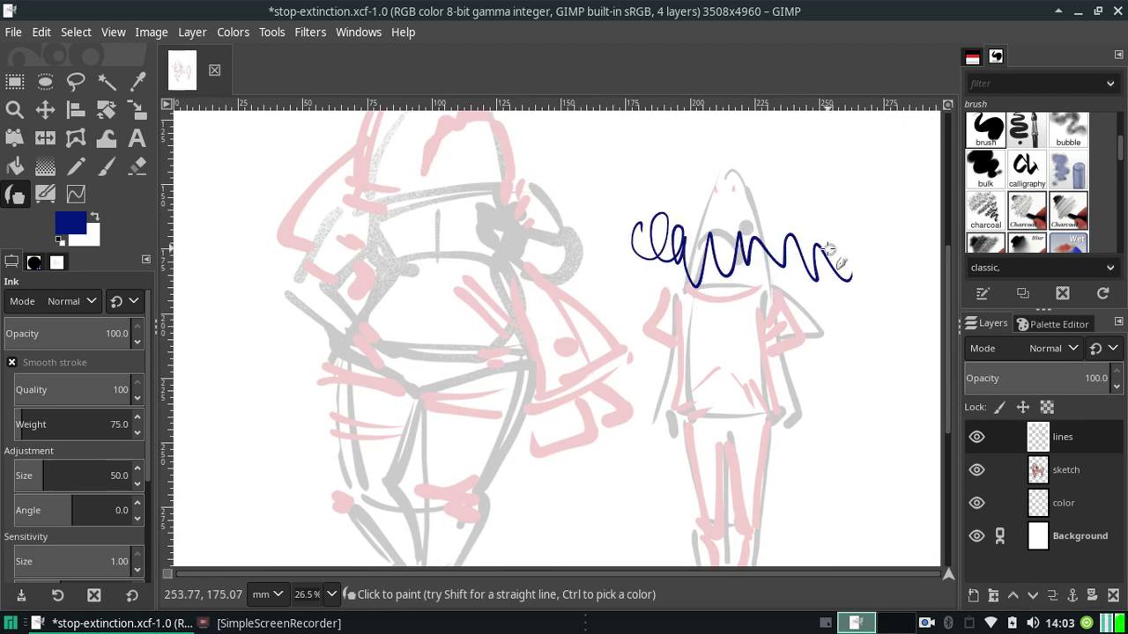
key(ctrl+z)
drag(947, 427, 947, 346)
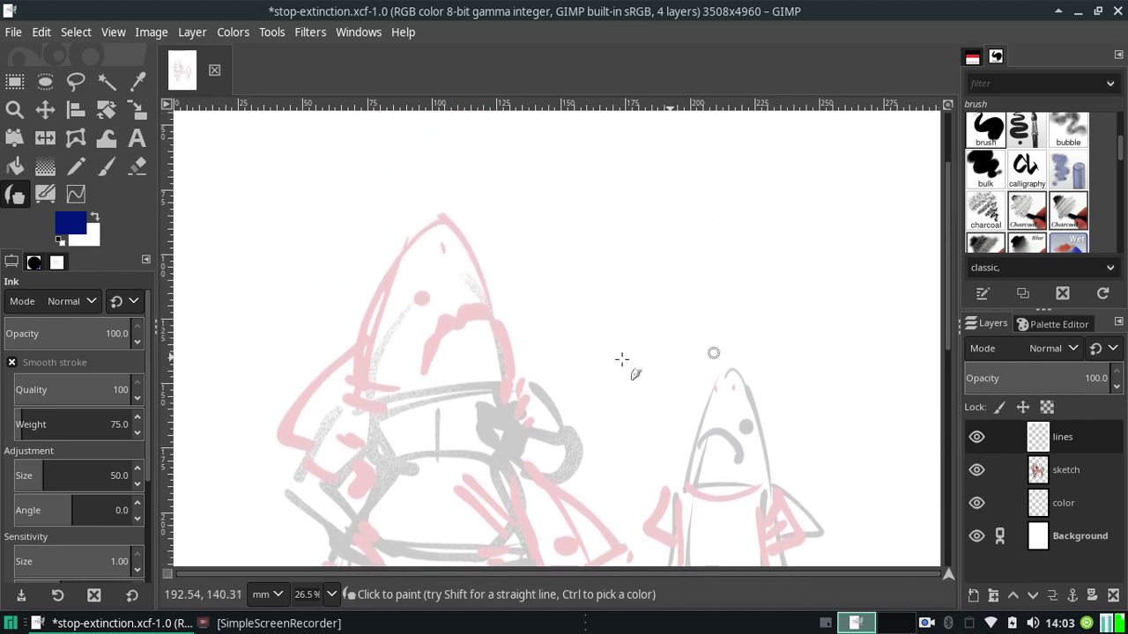
Ink the navy zigzag teeth on the large shark hood.
mouse_move(425, 369)
mouse_down()
mouse_move(431, 333)
mouse_move(483, 291)
mouse_up()
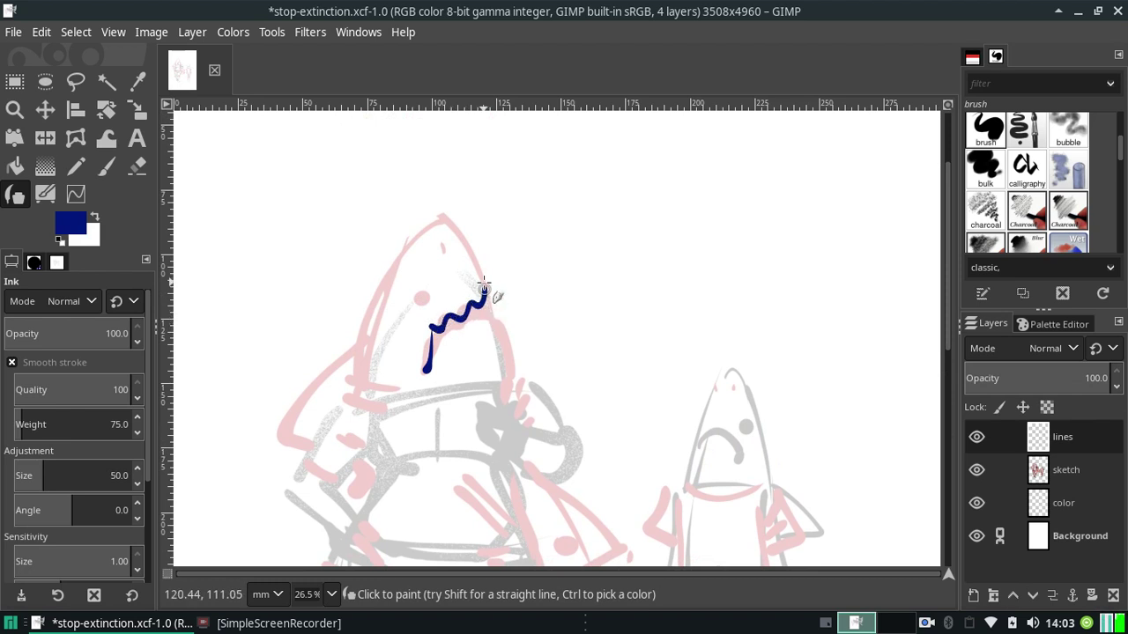
key(ctrl+z)
key(ctrl+z)
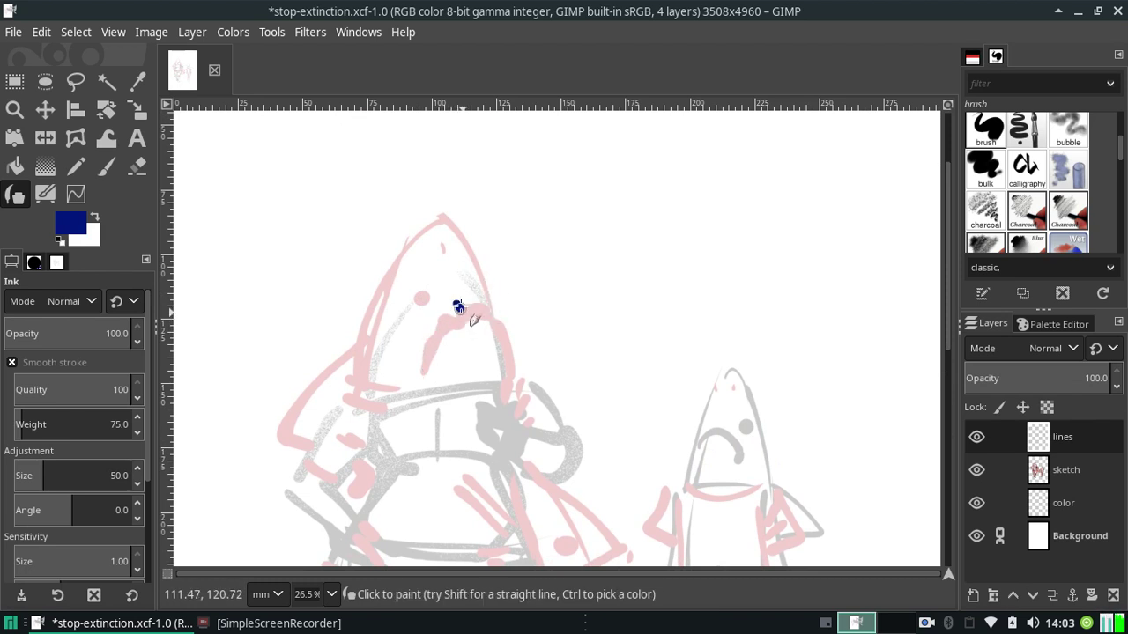
mouse_move(458, 304)
mouse_down()
mouse_move(484, 298)
mouse_move(496, 319)
mouse_move(438, 315)
mouse_move(428, 362)
mouse_move(493, 319)
mouse_up()
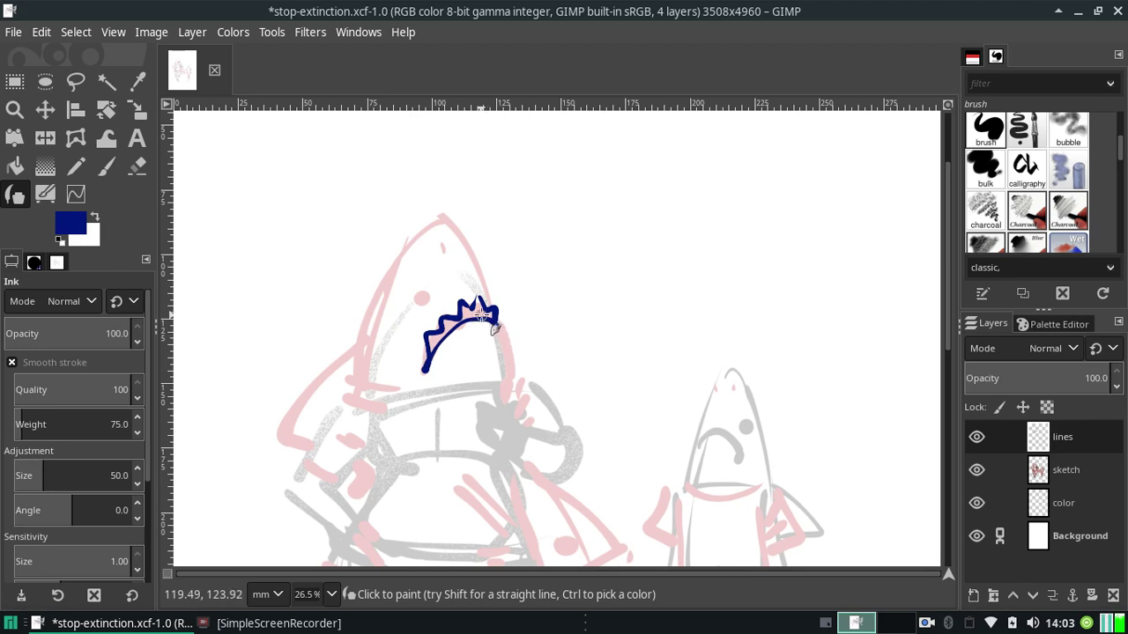
key(ctrl+z)
drag(429, 358, 474, 325)
key(ctrl+z)
Try strokes along the teeth's right side, then erase the stray ink beside them.
drag(429, 359, 500, 360)
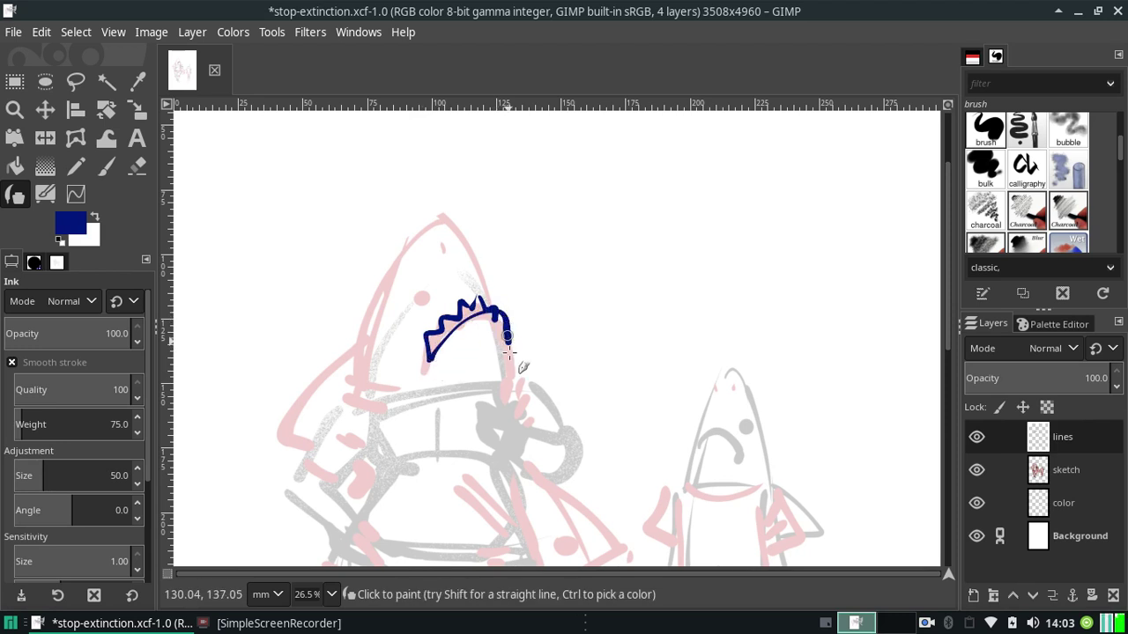
key(ctrl+z)
mouse_move(429, 359)
mouse_down()
mouse_move(495, 315)
mouse_move(516, 388)
mouse_up()
key(ctrl+z)
drag(498, 314, 507, 370)
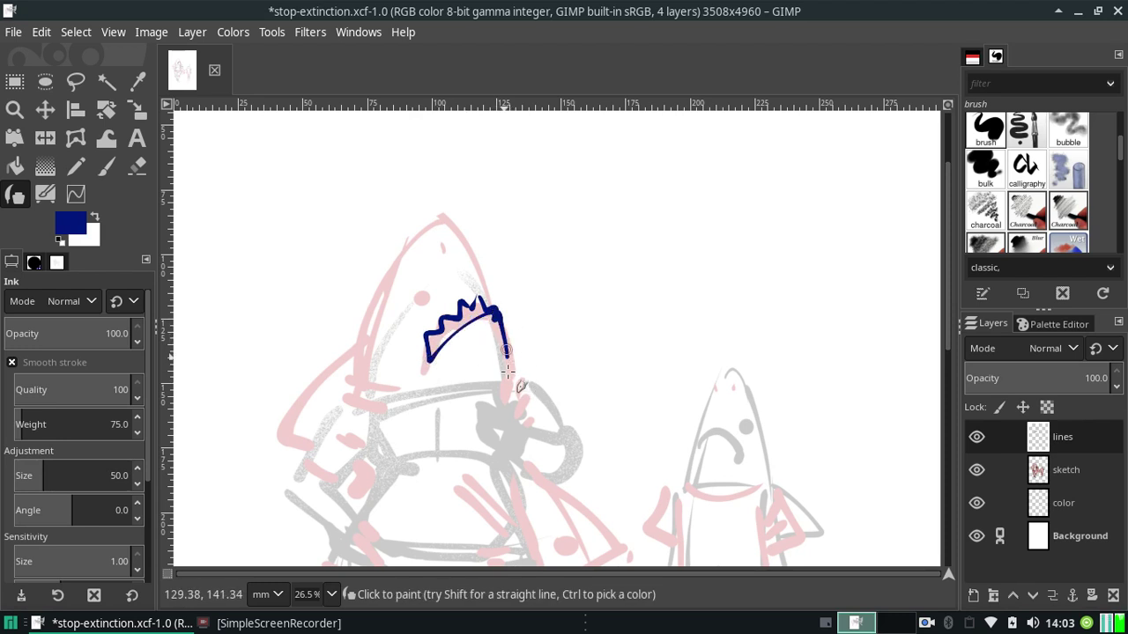
key(ctrl+z)
key(ctrl+z)
click(136, 166)
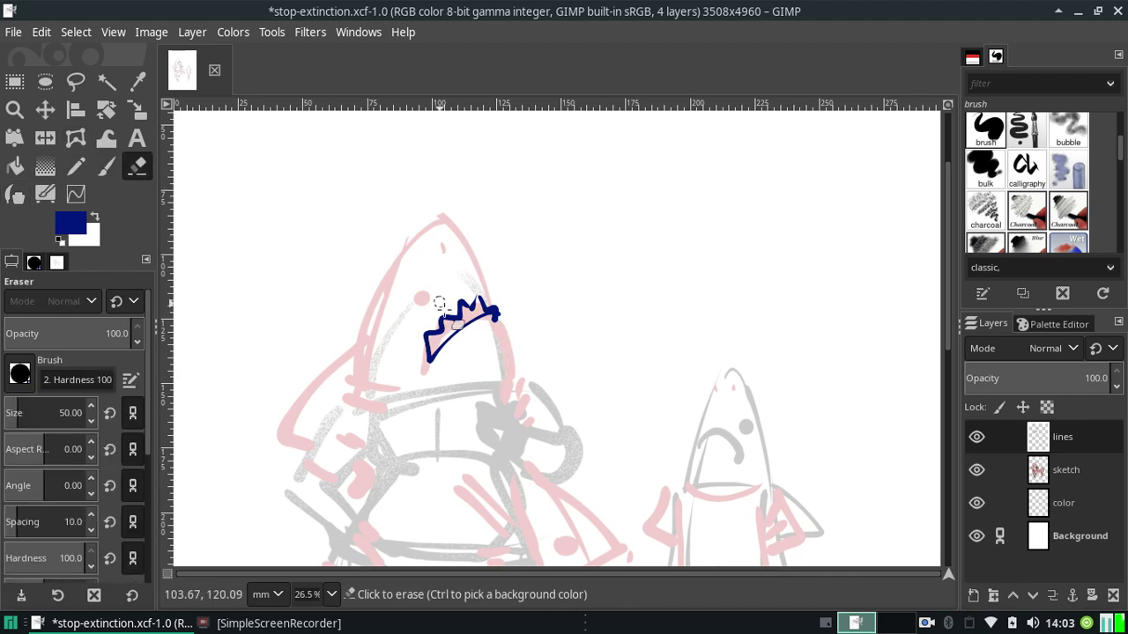
click(496, 327)
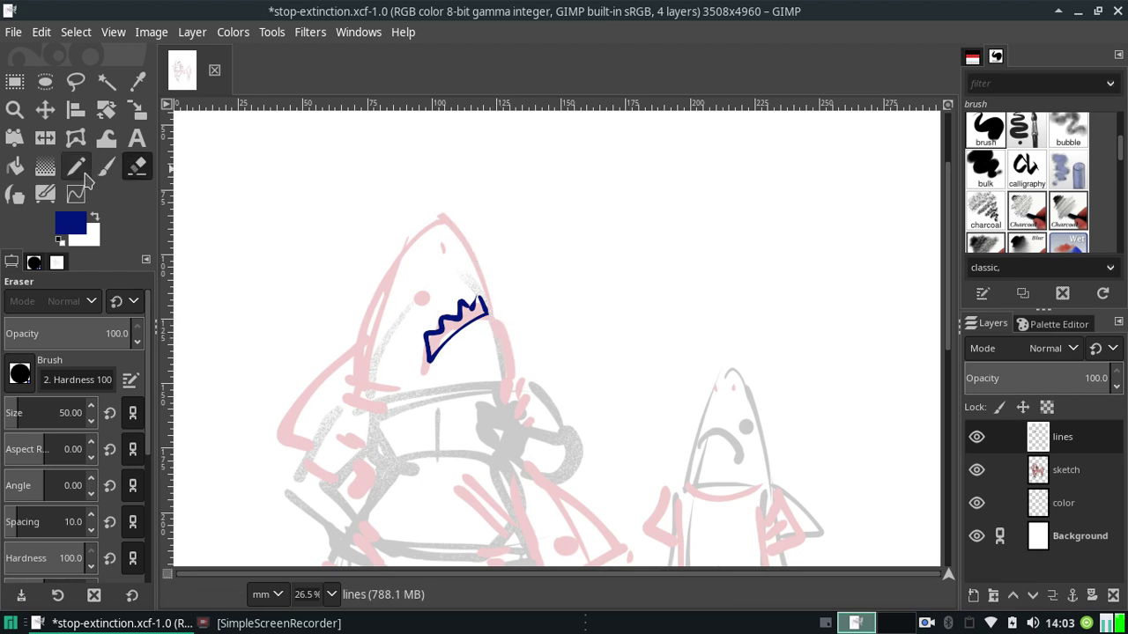
Ink a thicker curve down from the teeth's right tip.
click(17, 194)
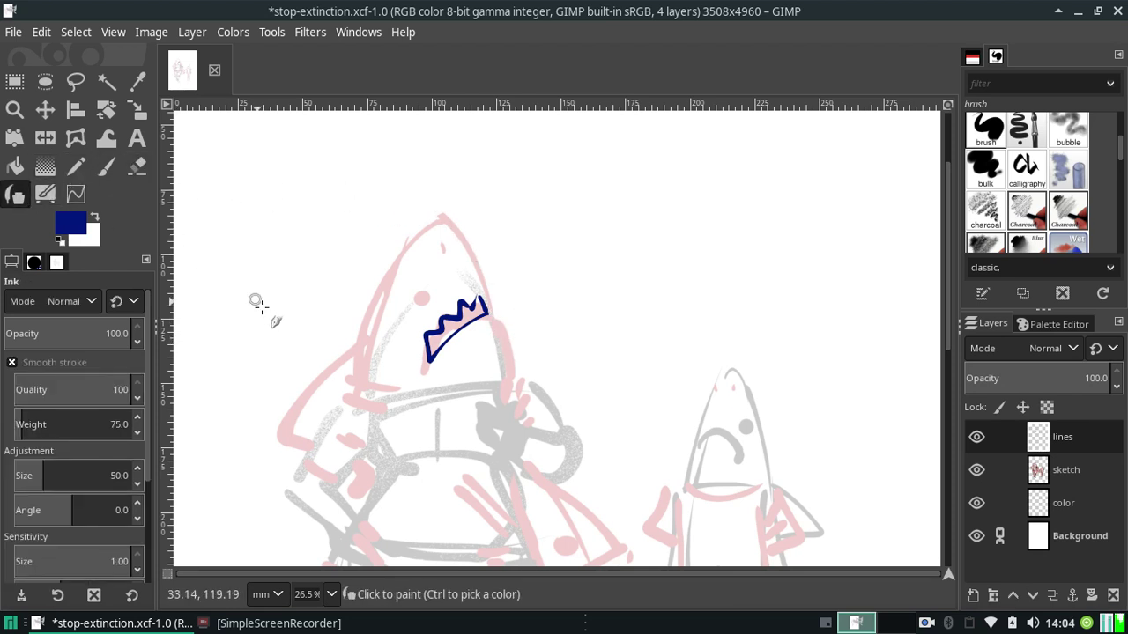
drag(491, 315, 511, 359)
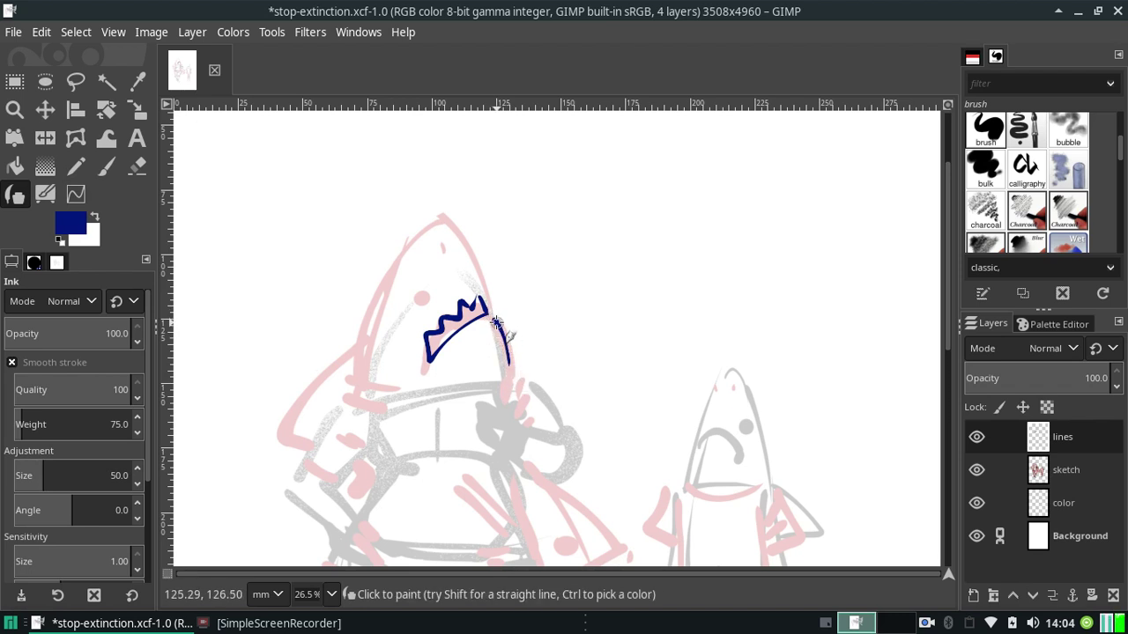
key(ctrl+z)
drag(493, 311, 511, 367)
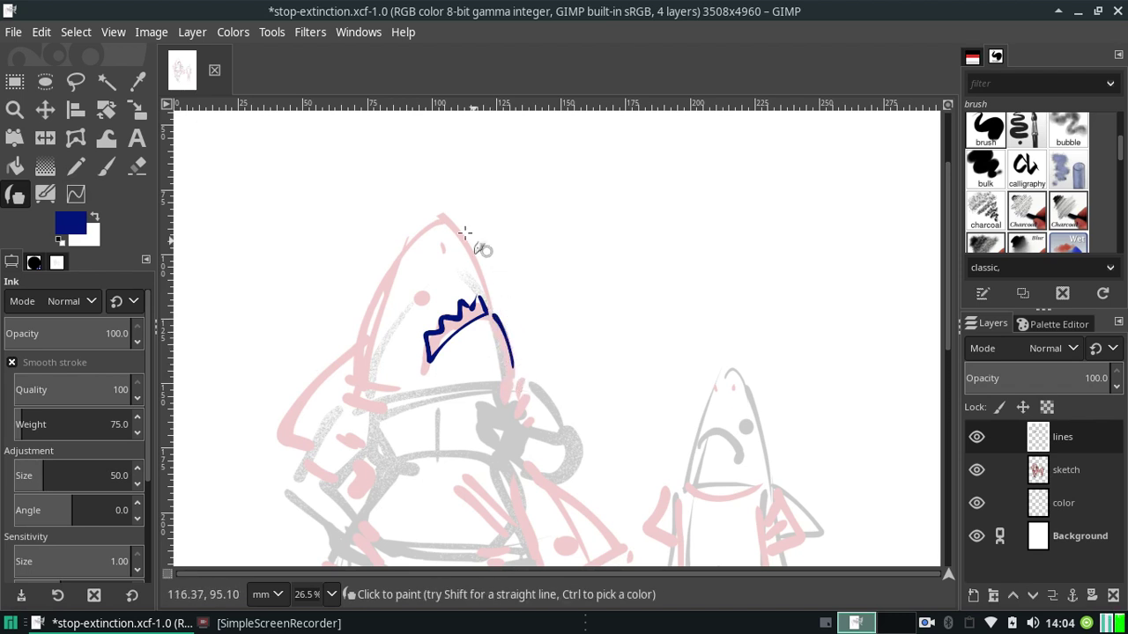
Retry the hood's right edge from the snout tip toward the teeth.
drag(447, 215, 478, 294)
key(ctrl+z)
drag(448, 220, 474, 284)
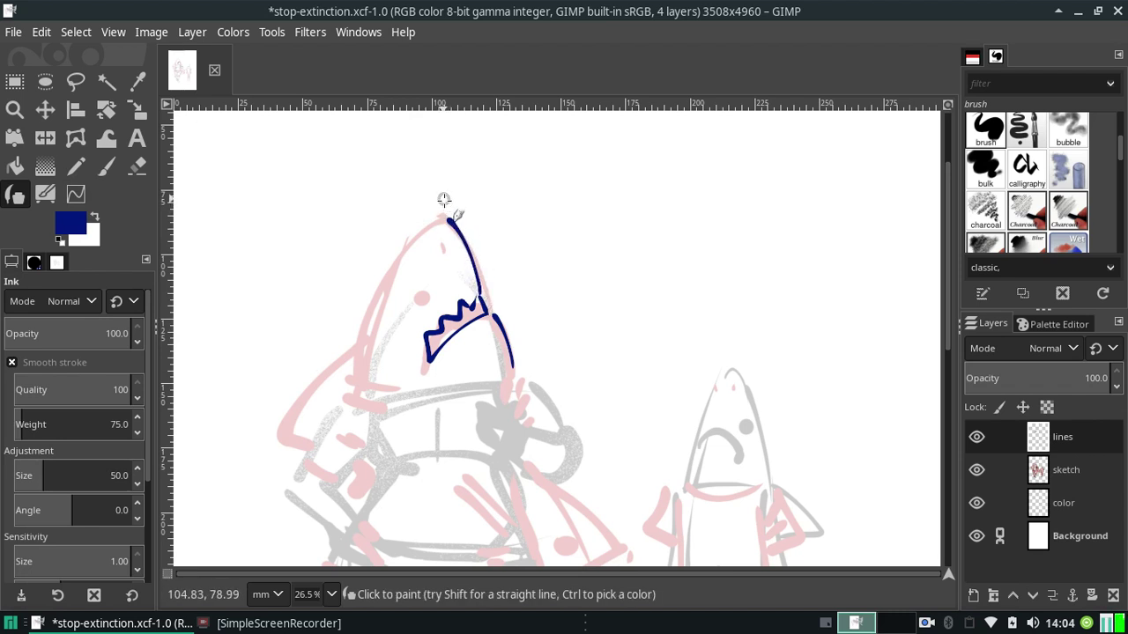
key(ctrl+z)
drag(447, 216, 479, 294)
key(ctrl+z)
drag(447, 217, 484, 295)
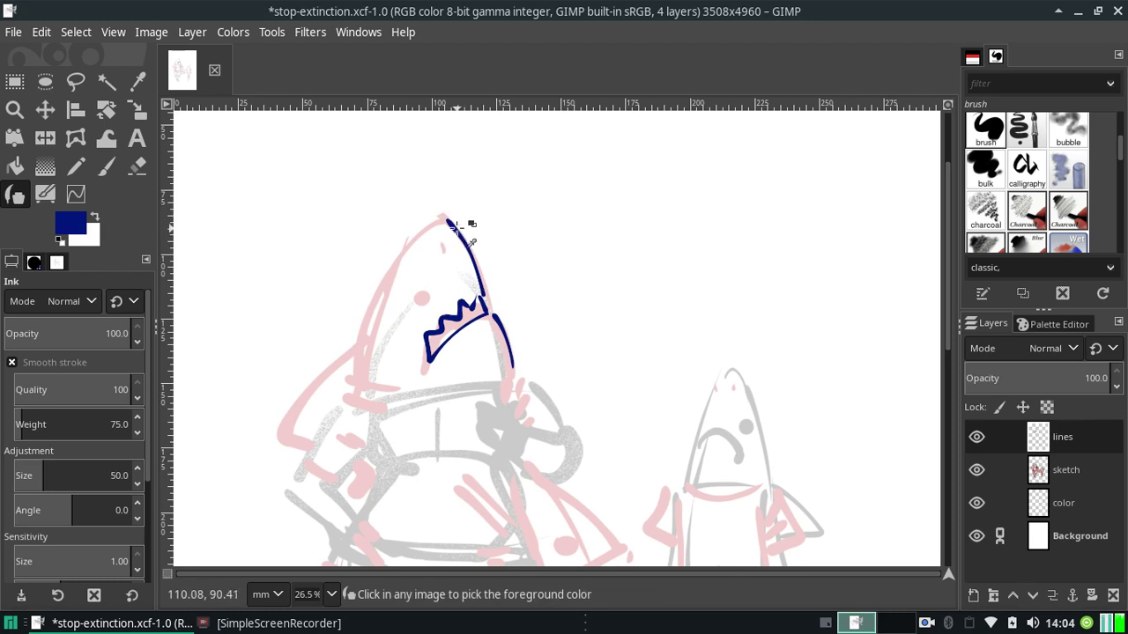
key(ctrl+z)
Settle the right edge from snout tip to teeth and add a small curl below the tip.
drag(441, 215, 481, 295)
key(ctrl+z)
drag(441, 215, 483, 307)
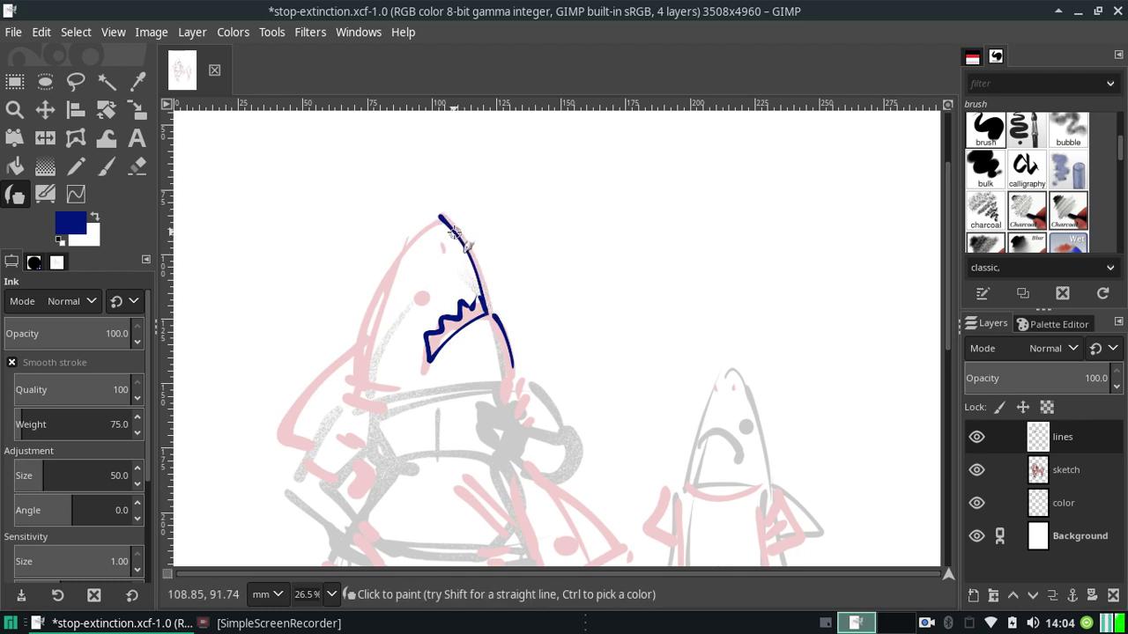
key(ctrl+z)
drag(446, 216, 486, 293)
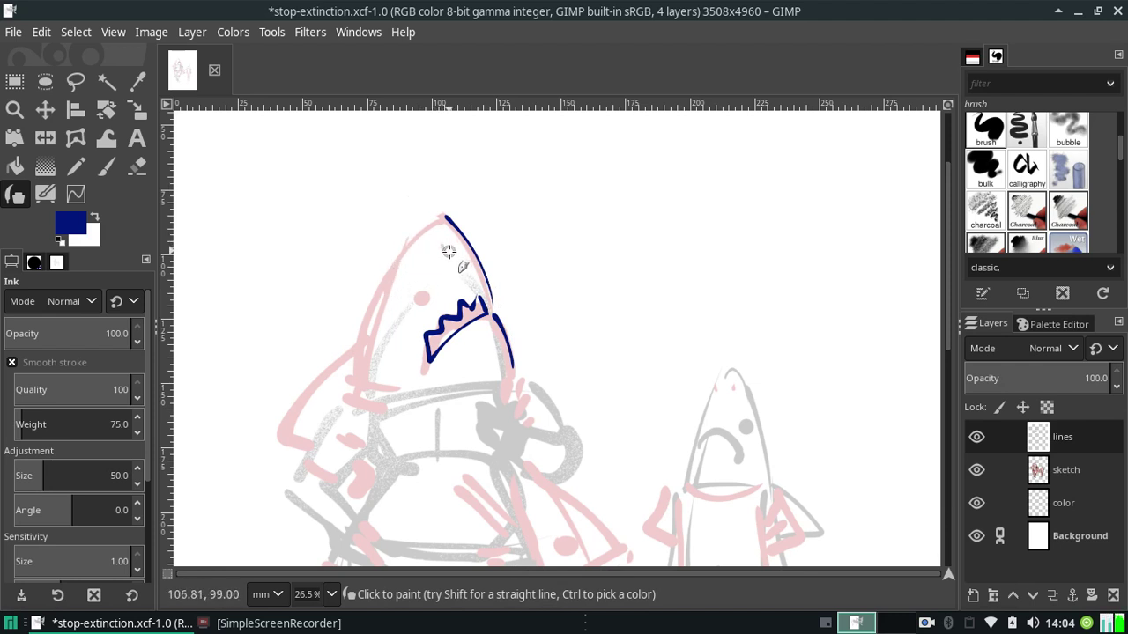
drag(441, 239, 446, 250)
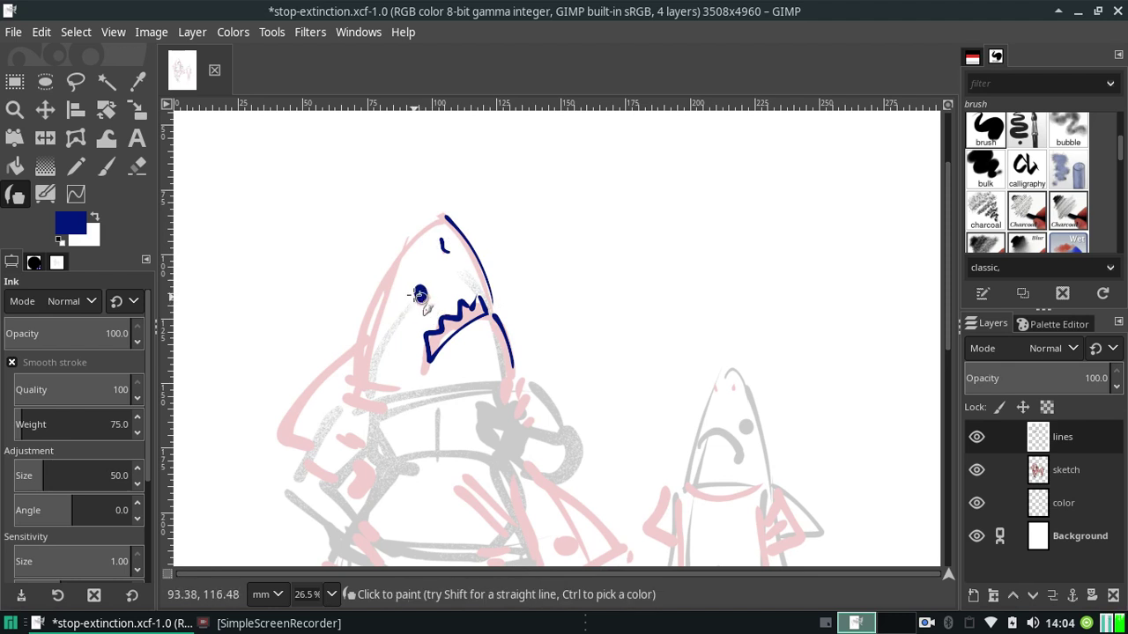
Draw the hood's eye as a solid navy oval.
key(ctrl+z)
key(ctrl+z)
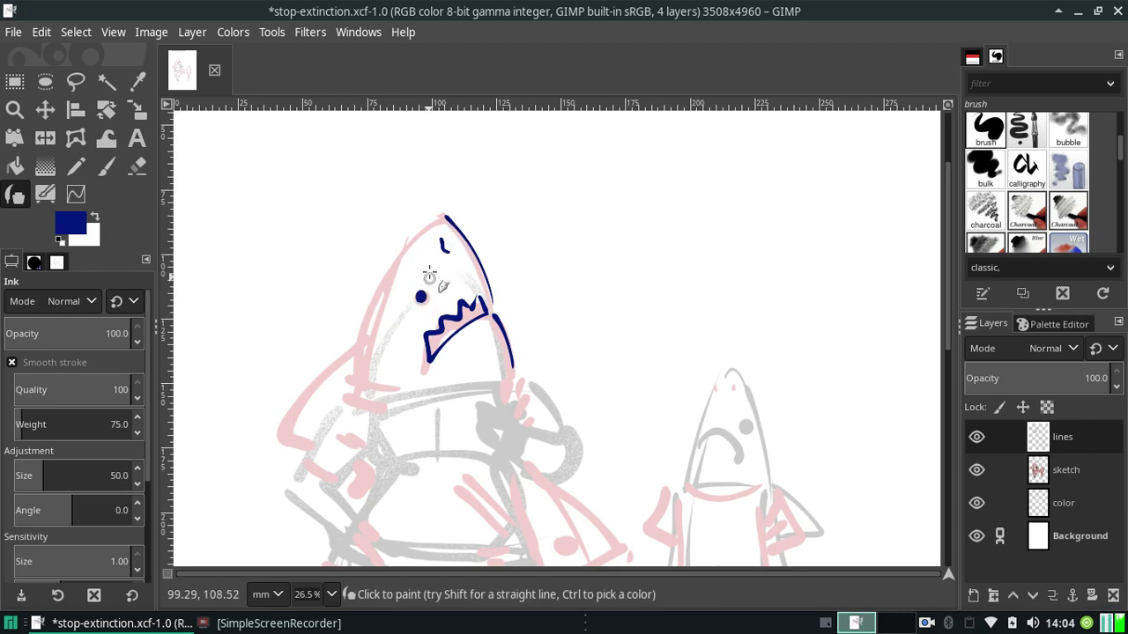
key(ctrl+z)
key(ctrl+z)
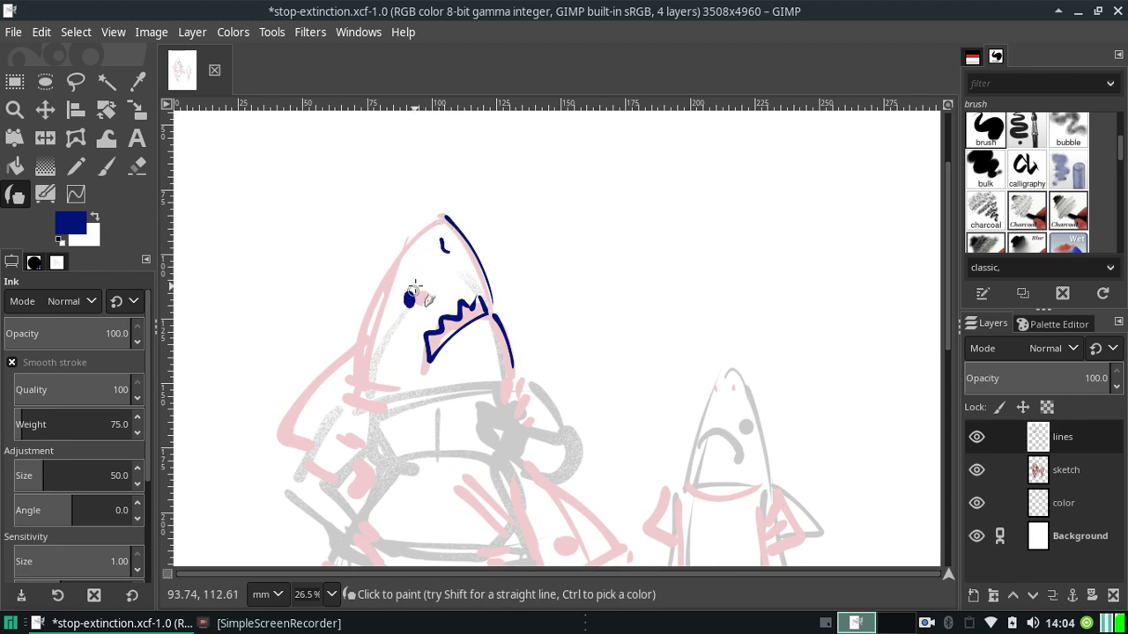
key(ctrl+z)
click(406, 293)
key(ctrl+z)
key(ctrl+z)
key(ctrl+z)
key(ctrl+z)
click(410, 293)
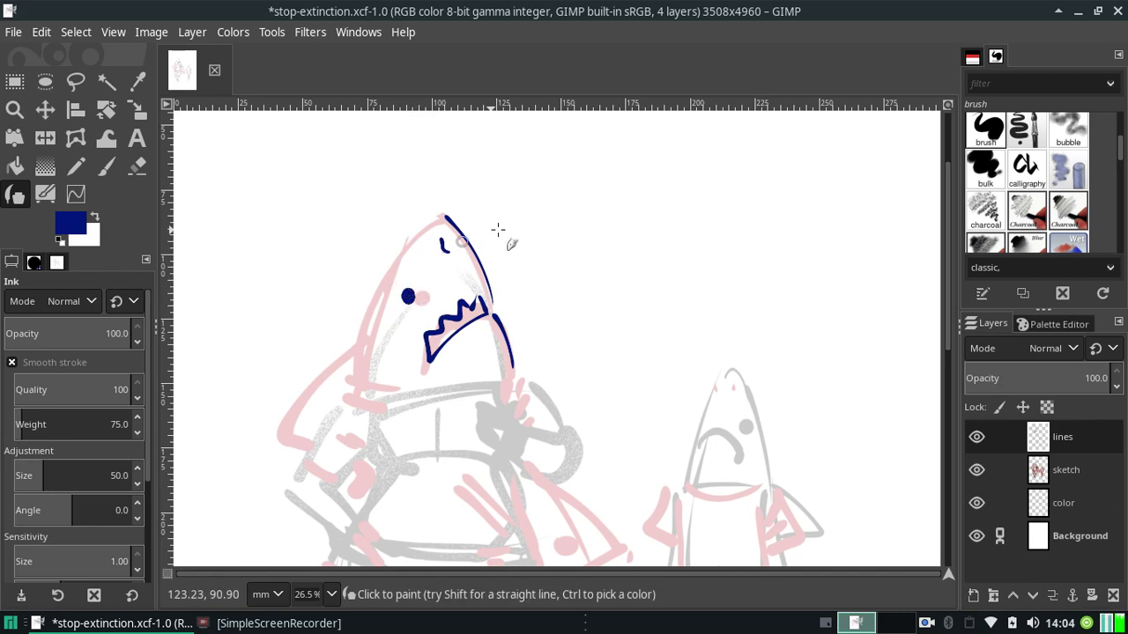
key(ctrl+z)
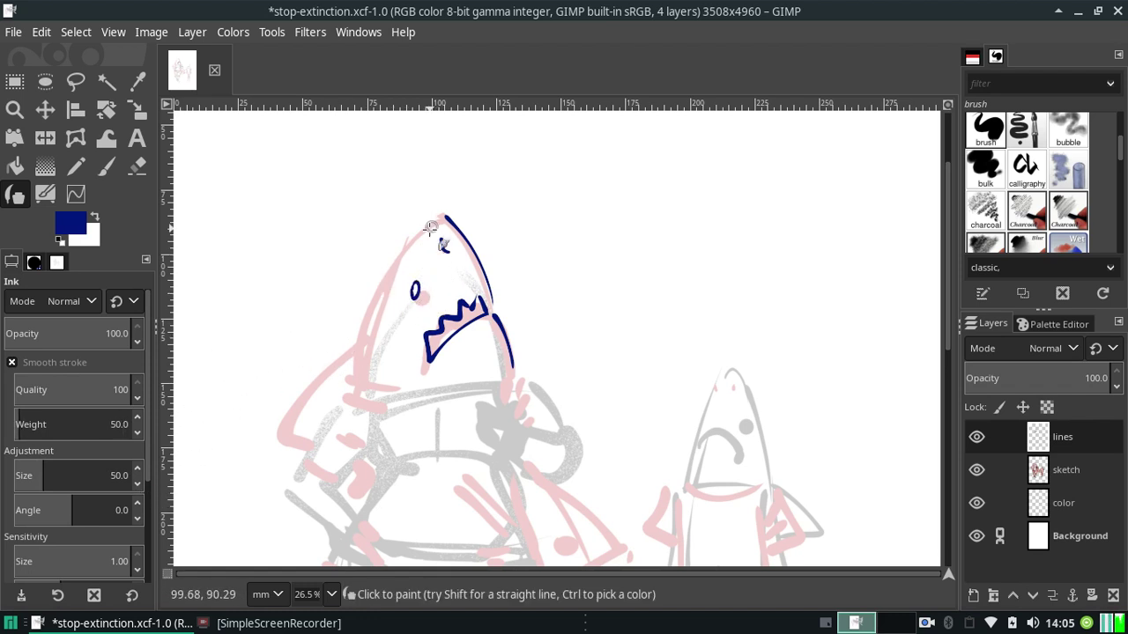
drag(413, 294, 416, 292)
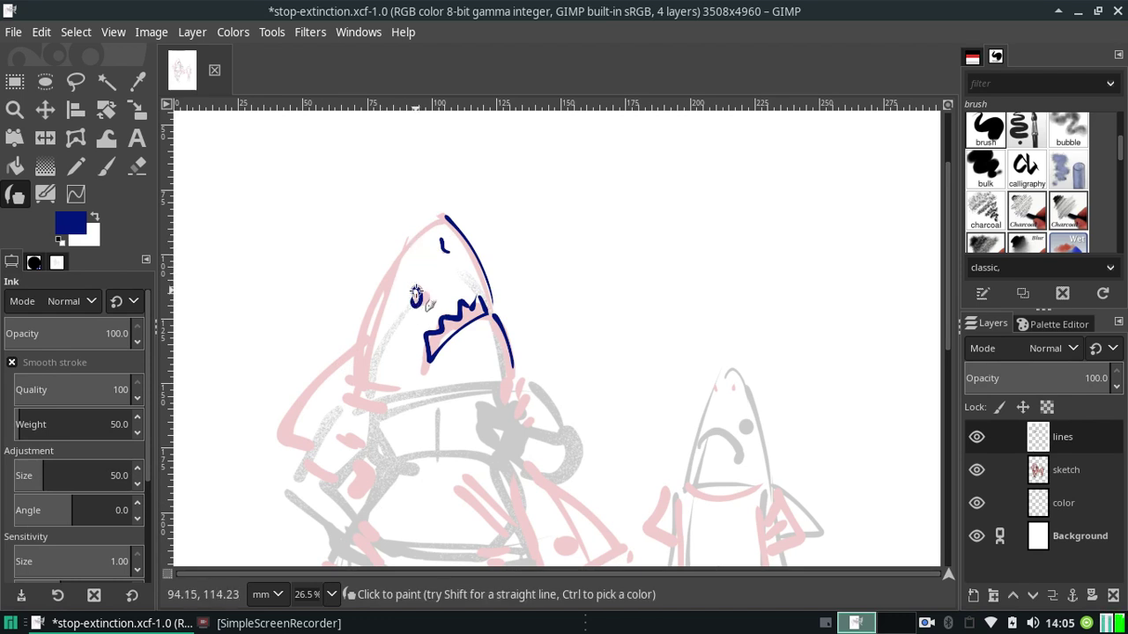
drag(414, 294, 414, 294)
Try strokes for the hood's upper left outline down from the snout tip.
drag(357, 352, 416, 238)
key(ctrl+z)
mouse_move(362, 341)
mouse_down()
mouse_move(384, 282)
mouse_move(435, 221)
mouse_move(387, 273)
mouse_up()
key(ctrl+z)
key(ctrl+z)
drag(443, 217, 384, 289)
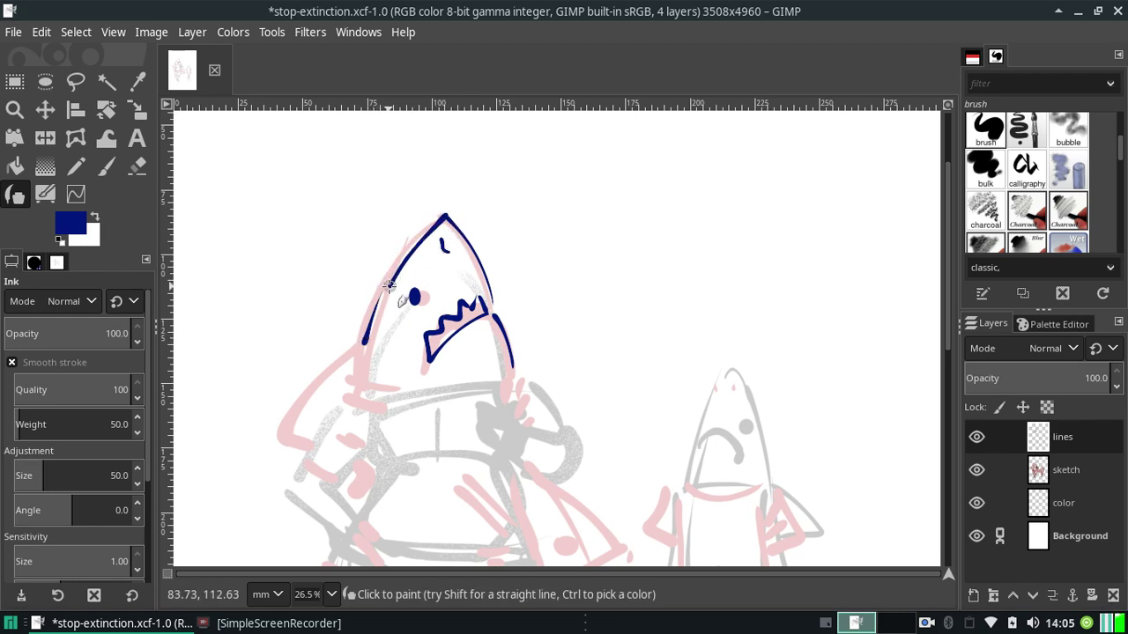
key(ctrl+z)
drag(443, 217, 401, 262)
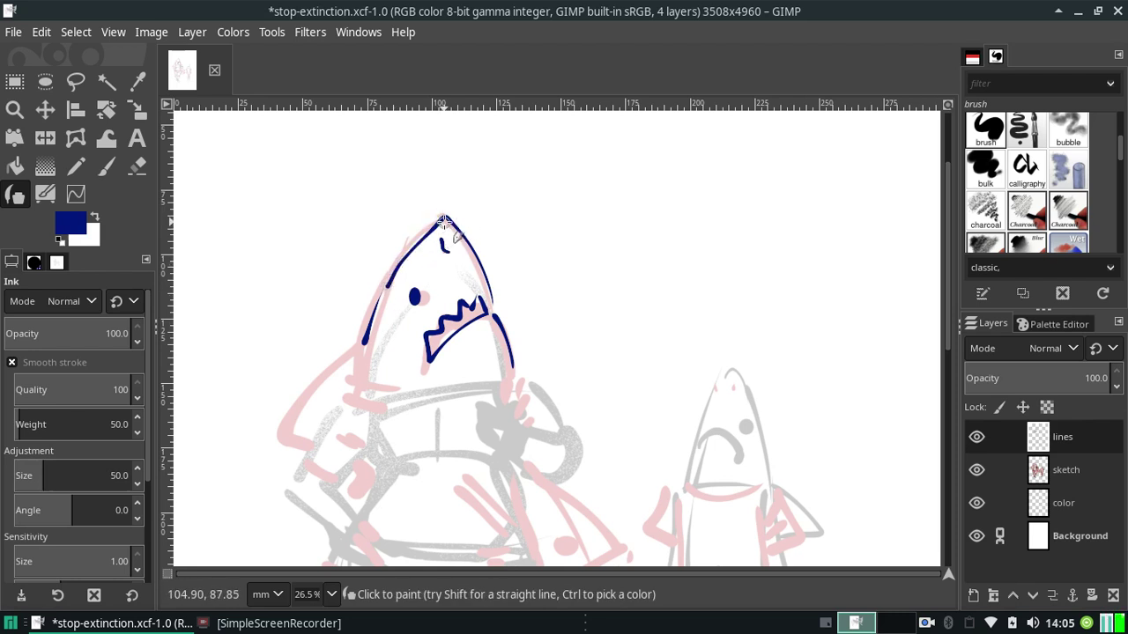
key(ctrl+z)
drag(443, 217, 384, 285)
key(ctrl+z)
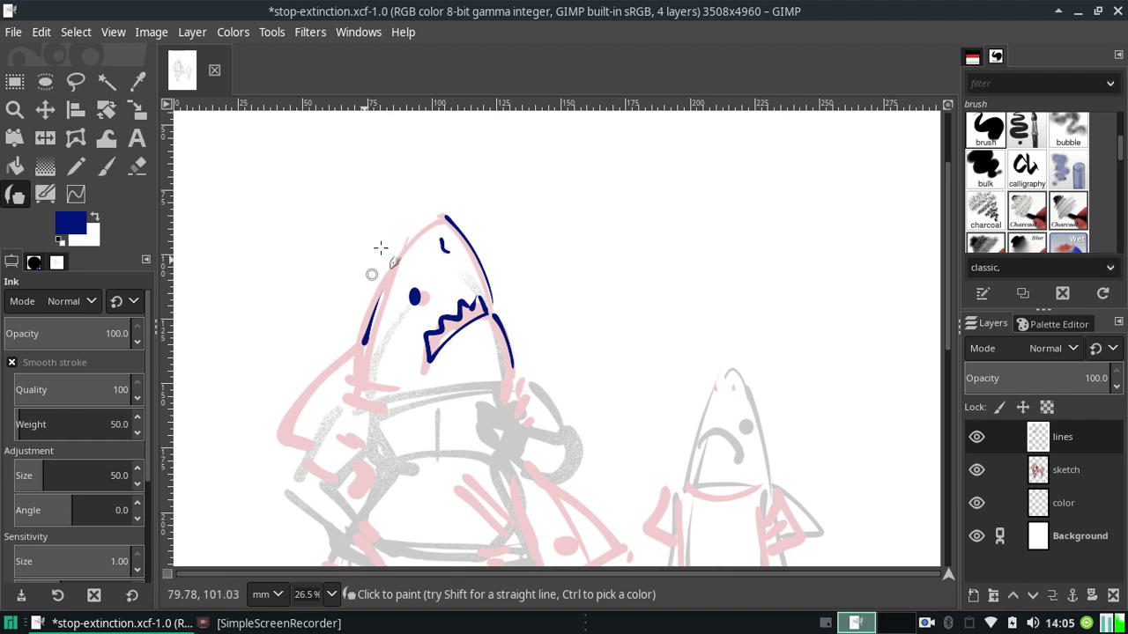
Flip the canvas view horizontally and ink the hood's edge down from the apex.
click(113, 32)
mouse_move(150, 113)
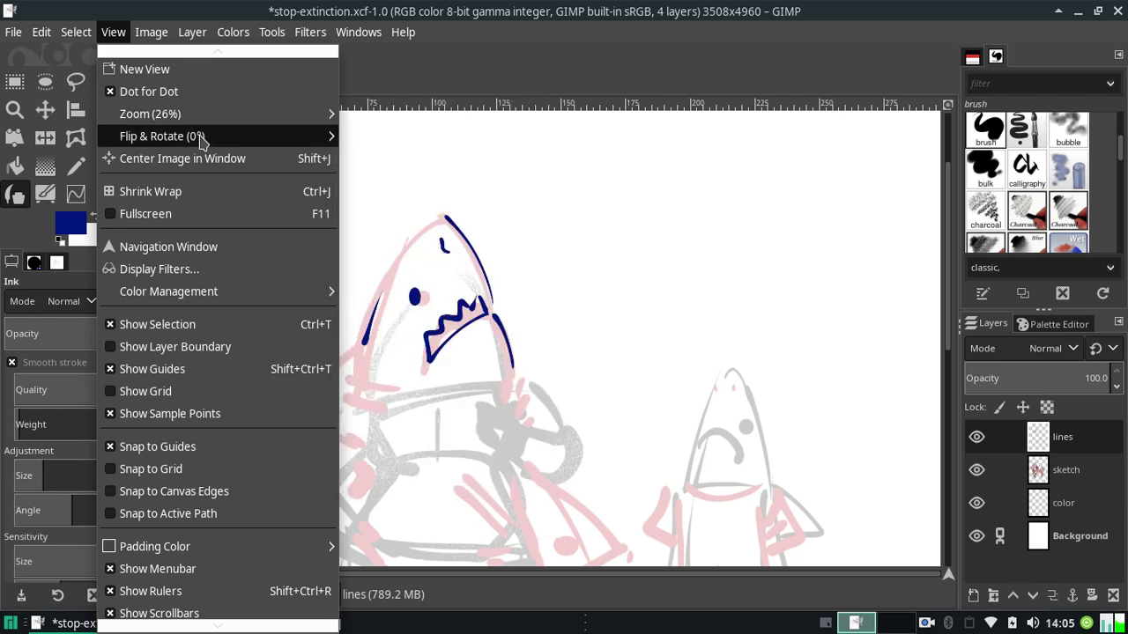
mouse_move(162, 137)
click(382, 175)
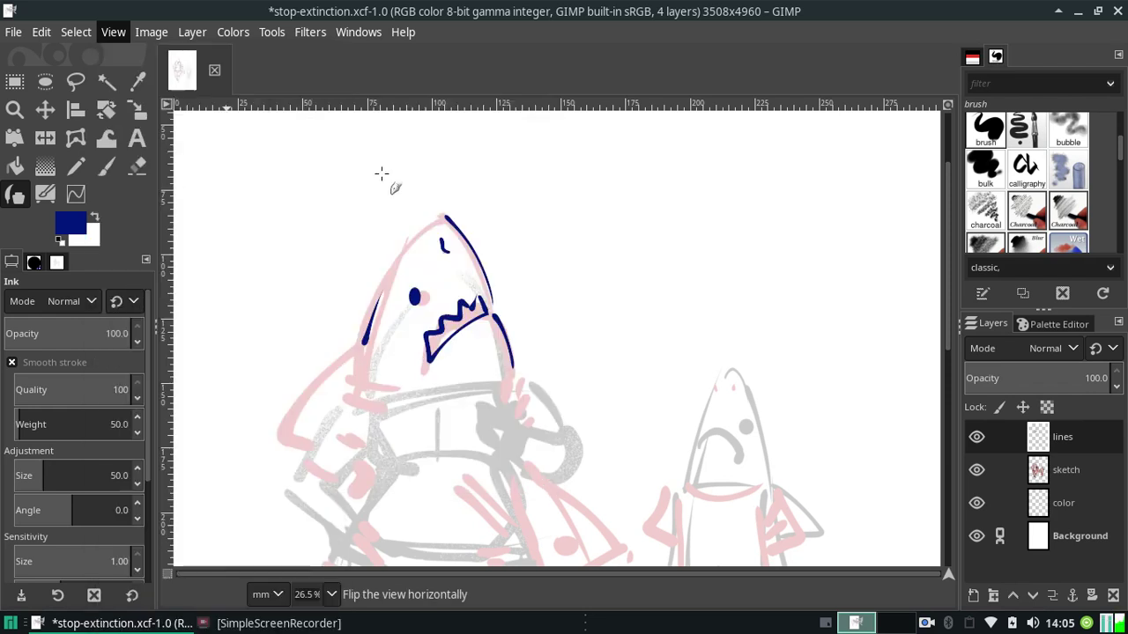
drag(674, 220, 736, 299)
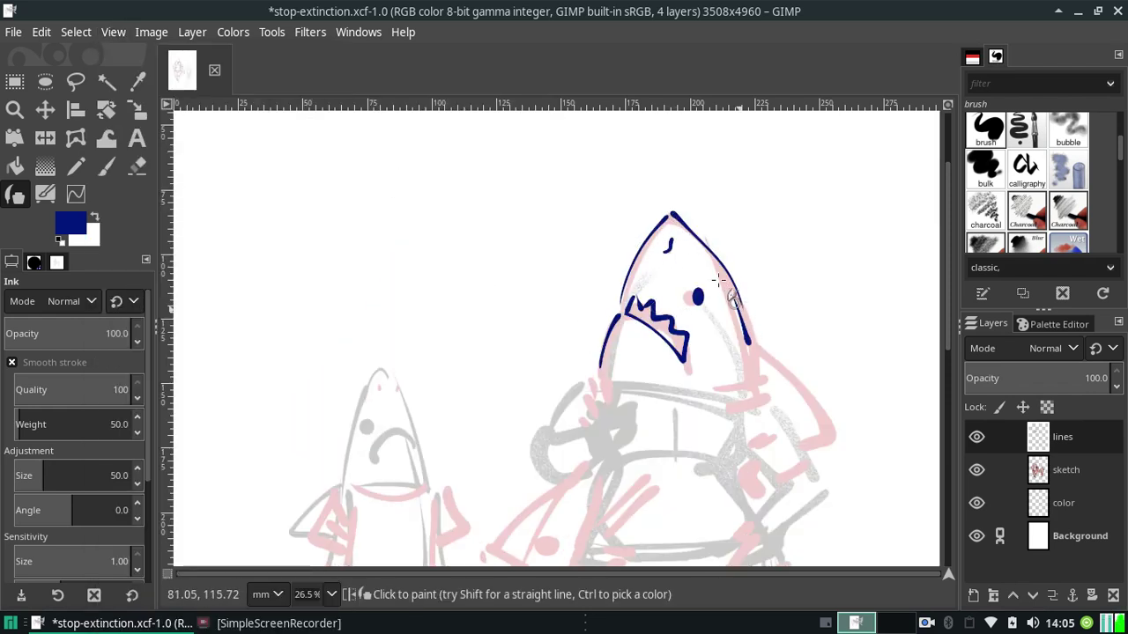
key(ctrl+z)
drag(672, 220, 738, 314)
key(ctrl+z)
drag(674, 220, 736, 309)
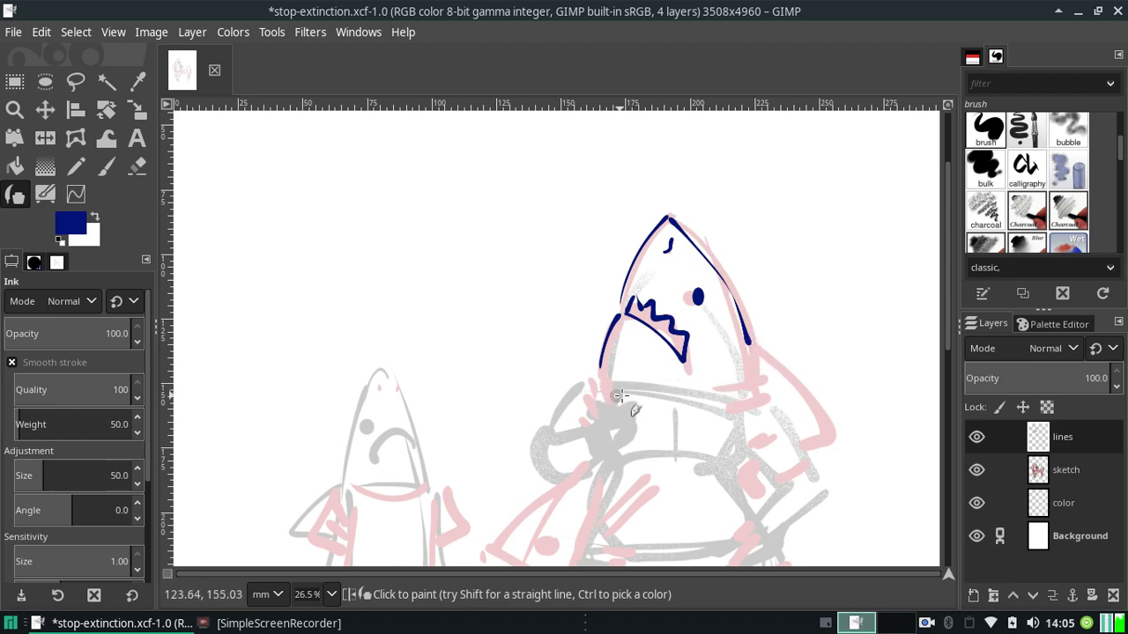
Ink the shark hood's jaw curve beneath the teeth.
drag(611, 379, 732, 388)
key(ctrl+z)
drag(604, 373, 746, 382)
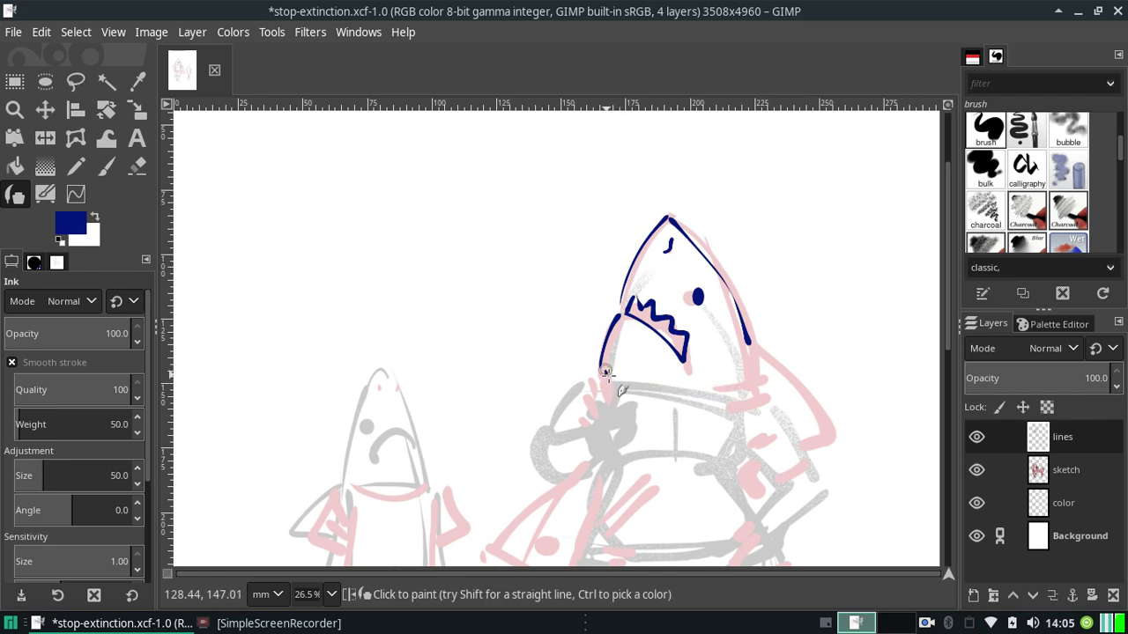
key(ctrl+z)
drag(604, 370, 749, 388)
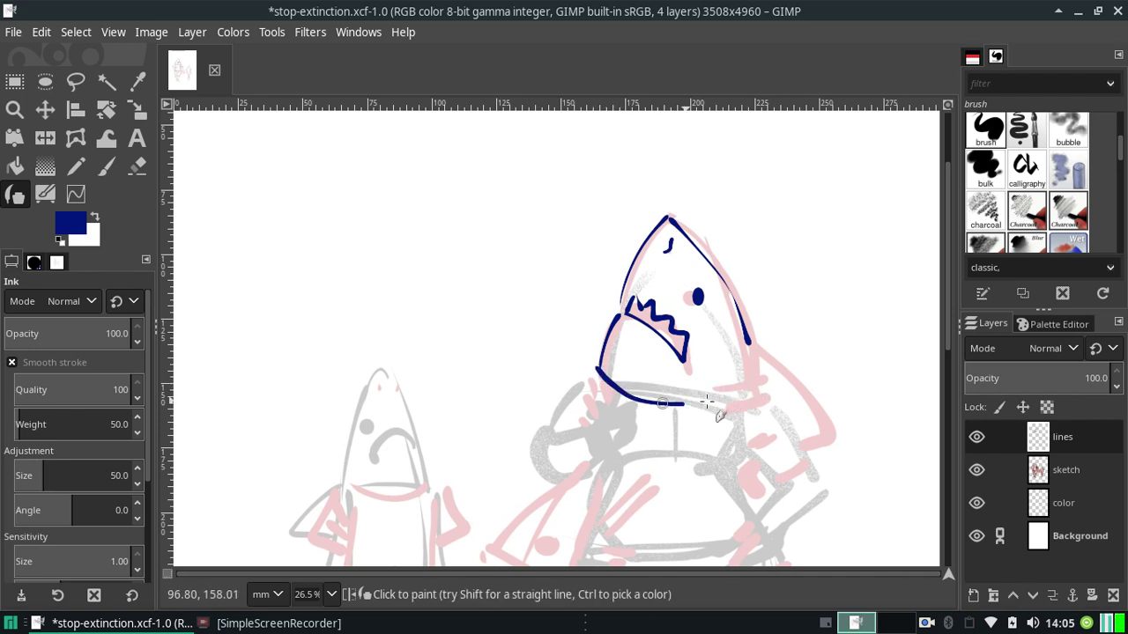
key(ctrl+z)
drag(599, 370, 758, 388)
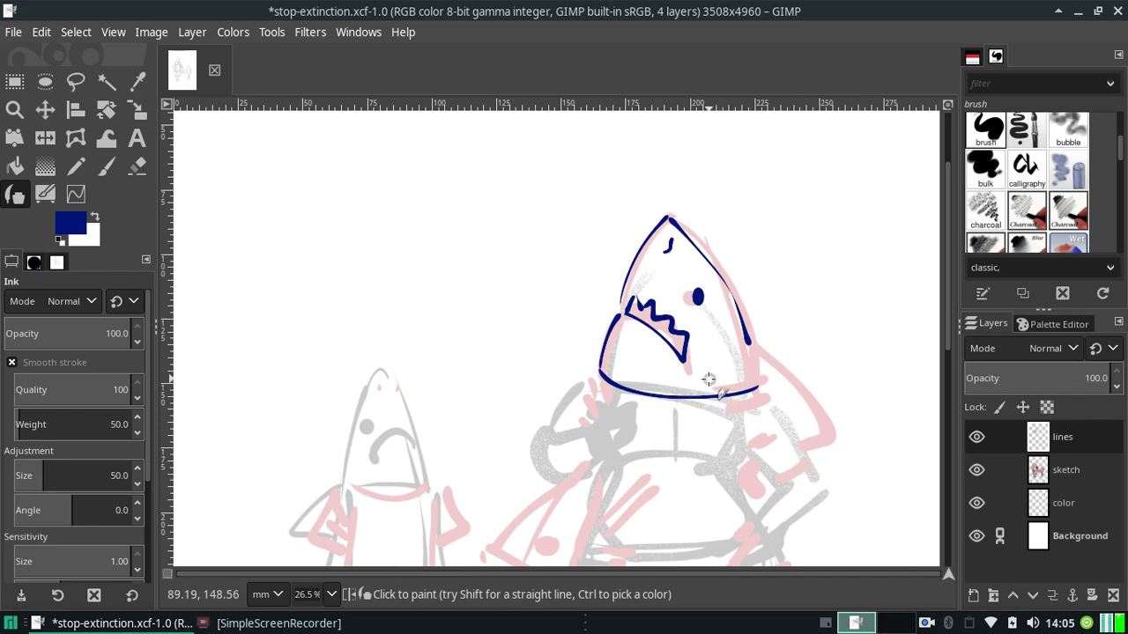
drag(705, 382, 754, 372)
key(ctrl+z)
key(ctrl+z)
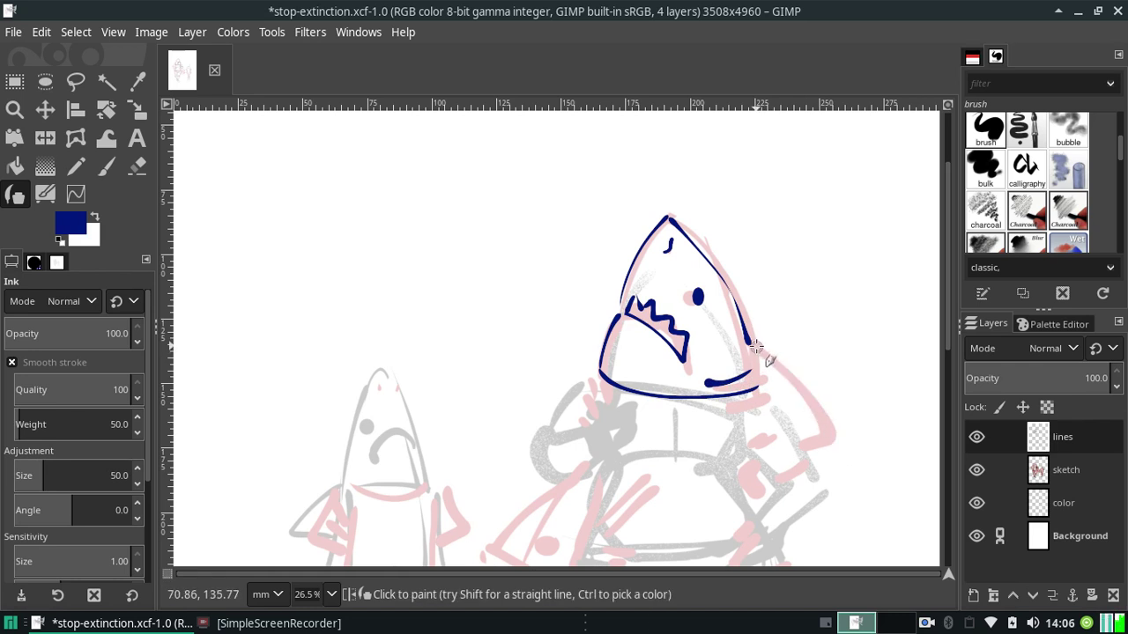
Ink the fin curving down-right from the jaw.
mouse_move(756, 347)
mouse_down()
mouse_move(837, 438)
mouse_move(798, 442)
mouse_move(809, 440)
mouse_up()
key(ctrl+z)
key(ctrl+z)
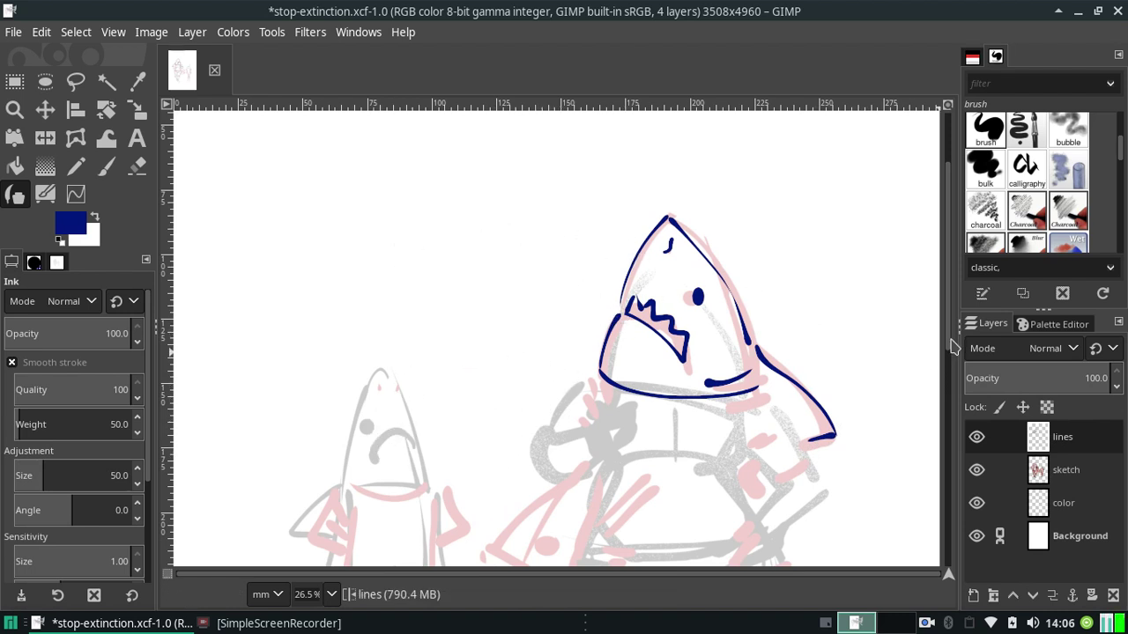
drag(950, 347, 932, 419)
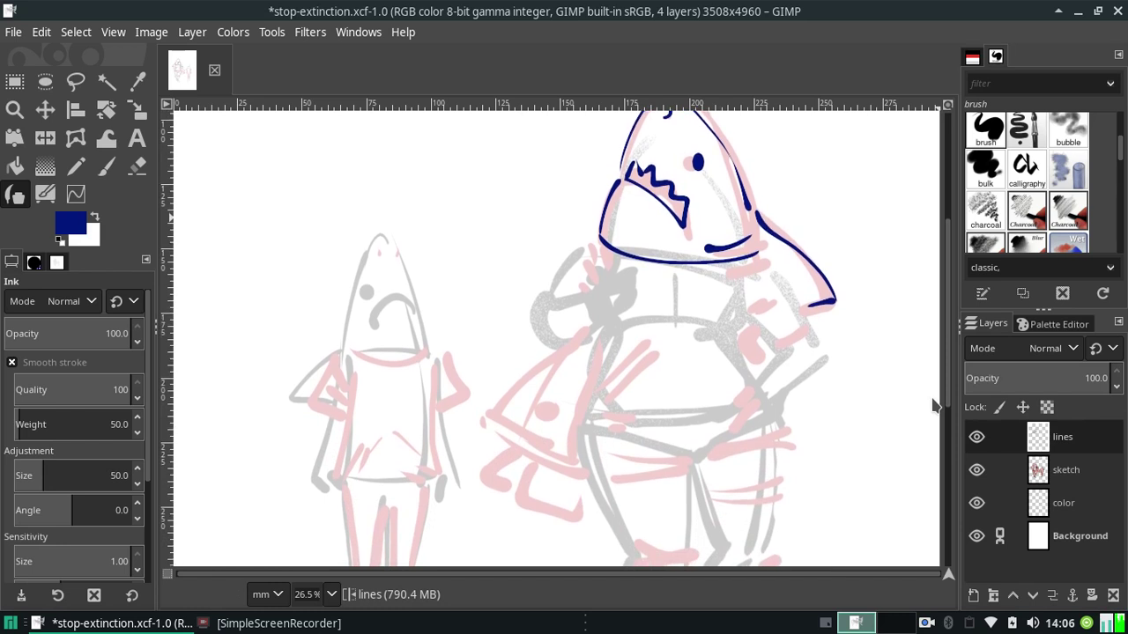
drag(932, 419, 933, 405)
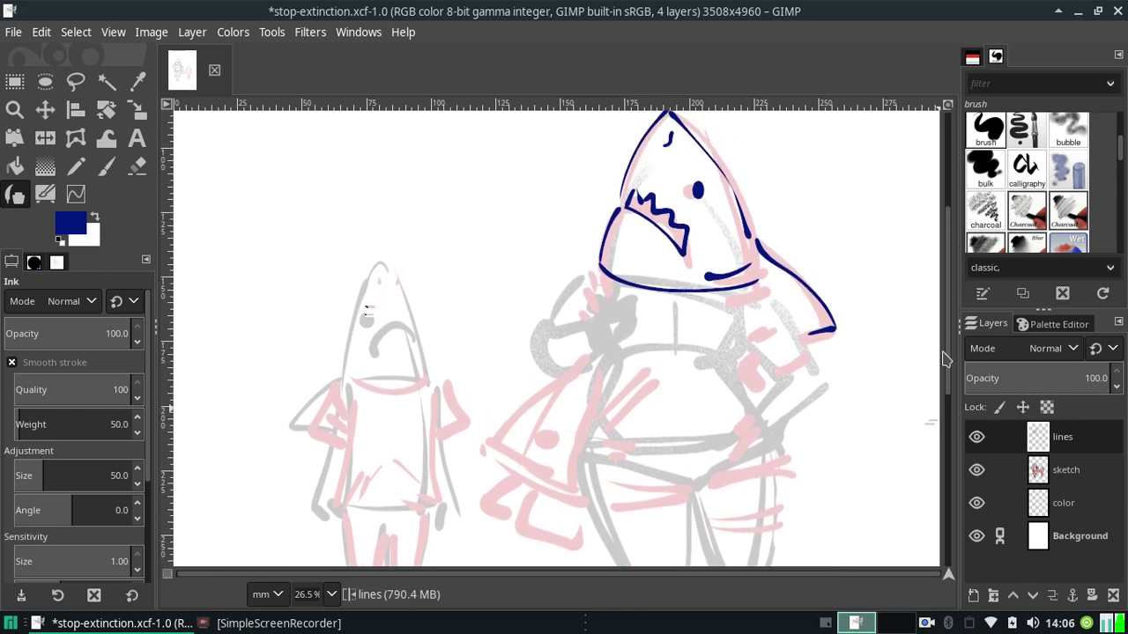
scroll(793, 304, up, 5)
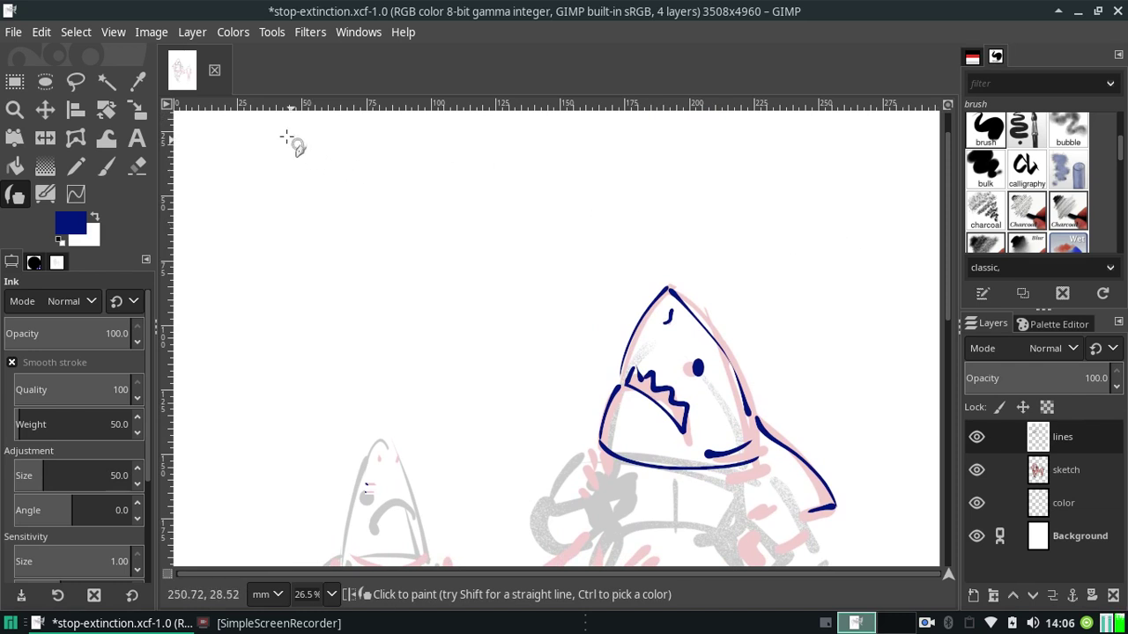
Flip the canvas view back and draw a test stroke near the top.
click(156, 33)
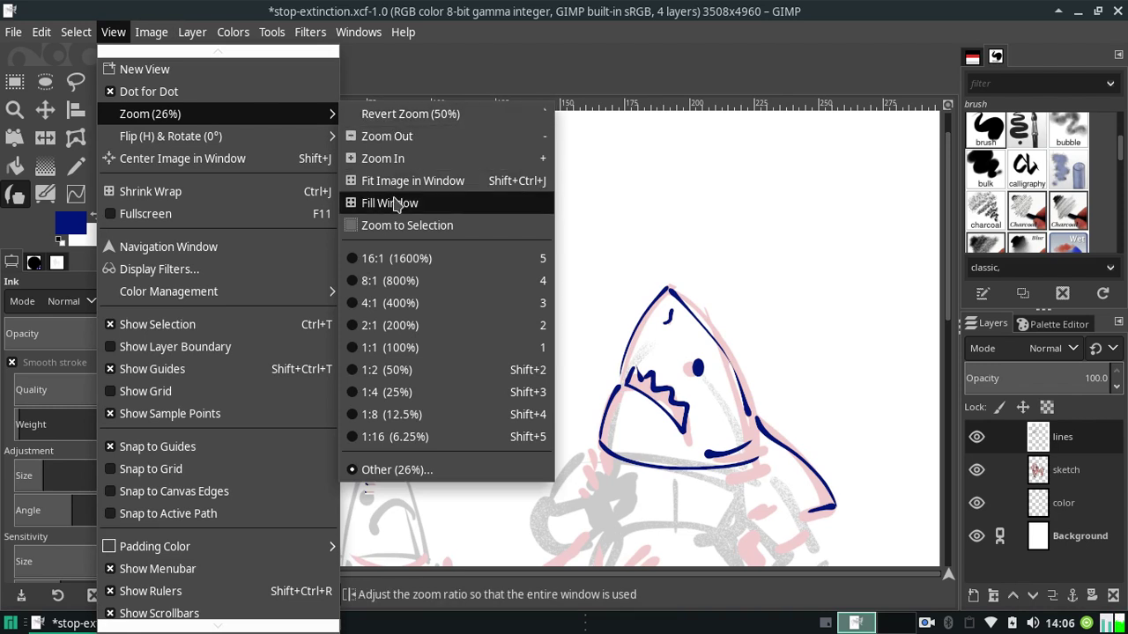
mouse_move(171, 136)
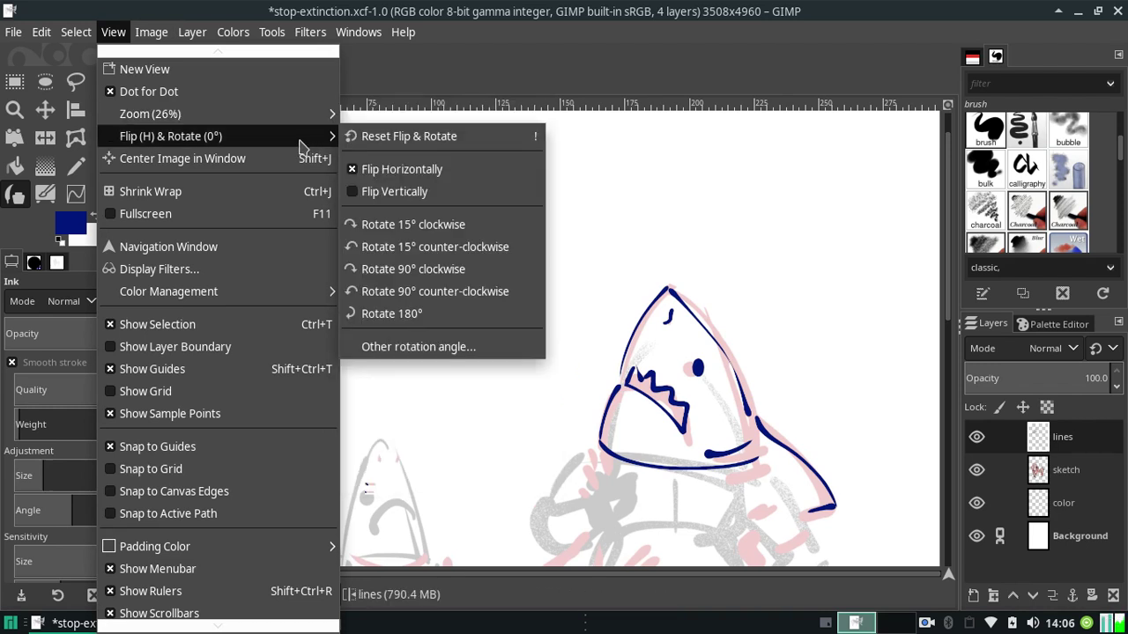
click(371, 168)
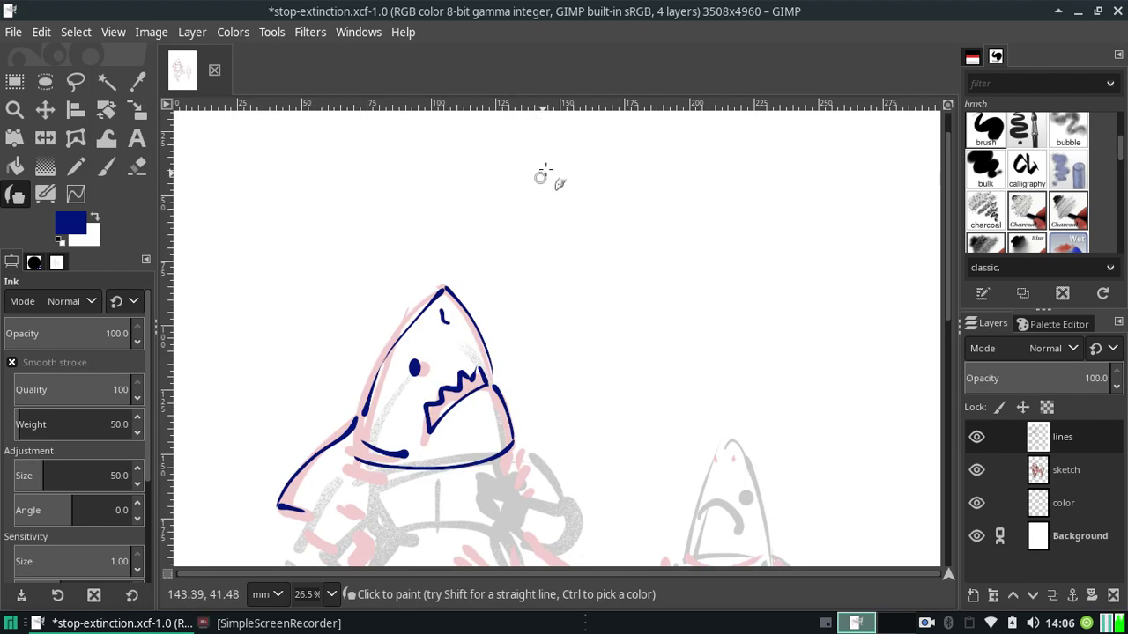
drag(518, 146, 513, 196)
Undo the trial navy ink stroke on the canvas.
key(ctrl+z)
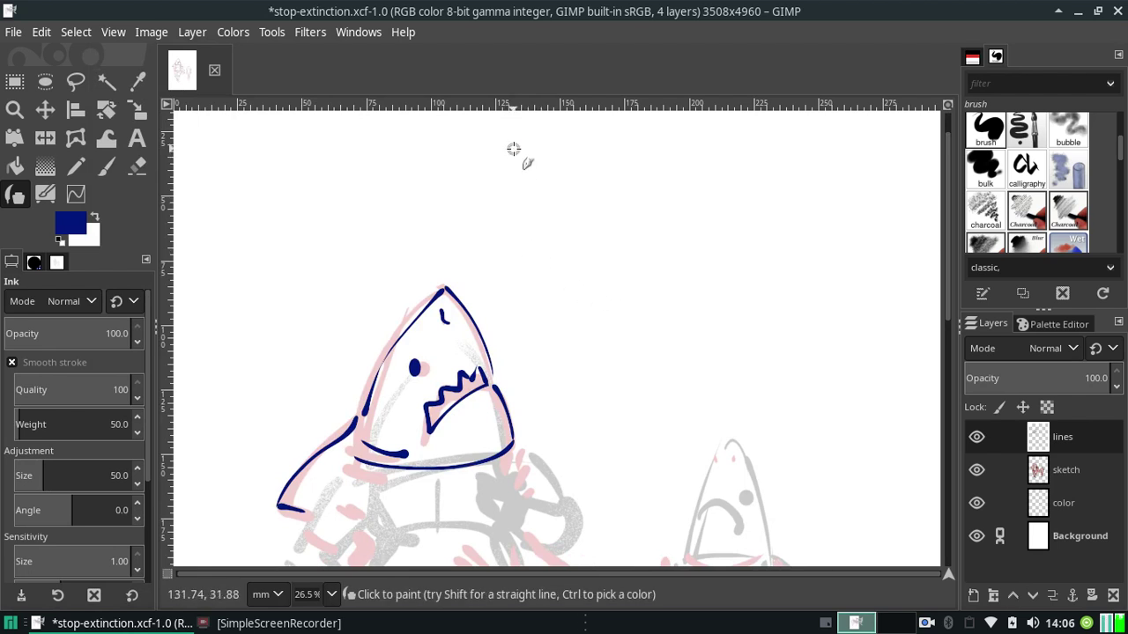
key(ctrl+y)
key(ctrl+z)
Turn on View > Show Grid so the grid overlays the whole drawing.
click(113, 33)
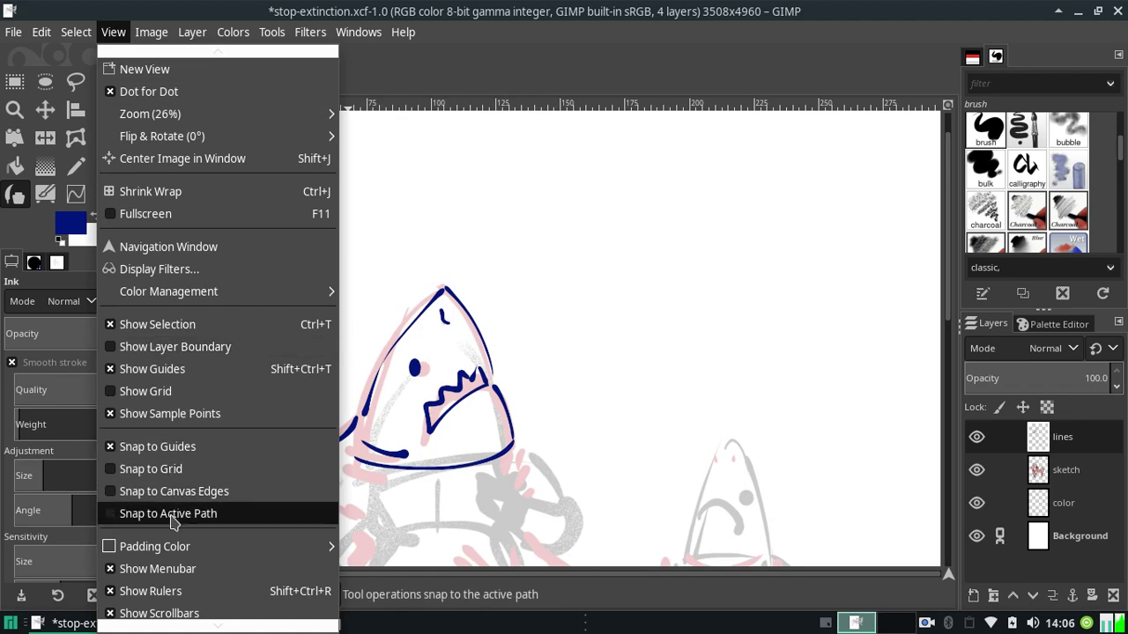
click(157, 391)
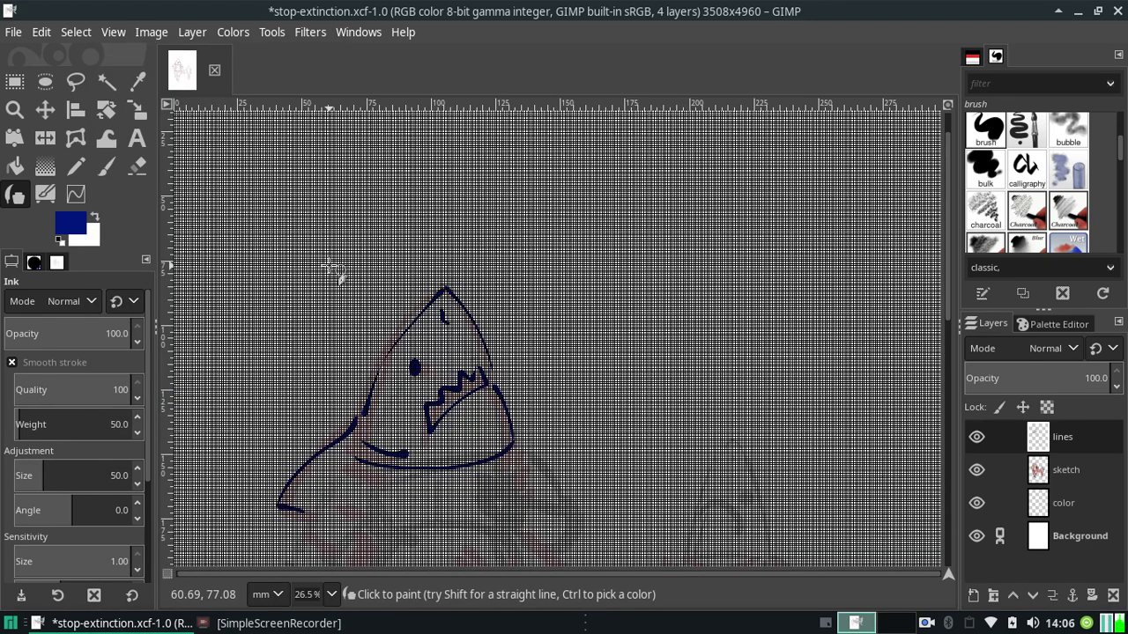
click(40, 33)
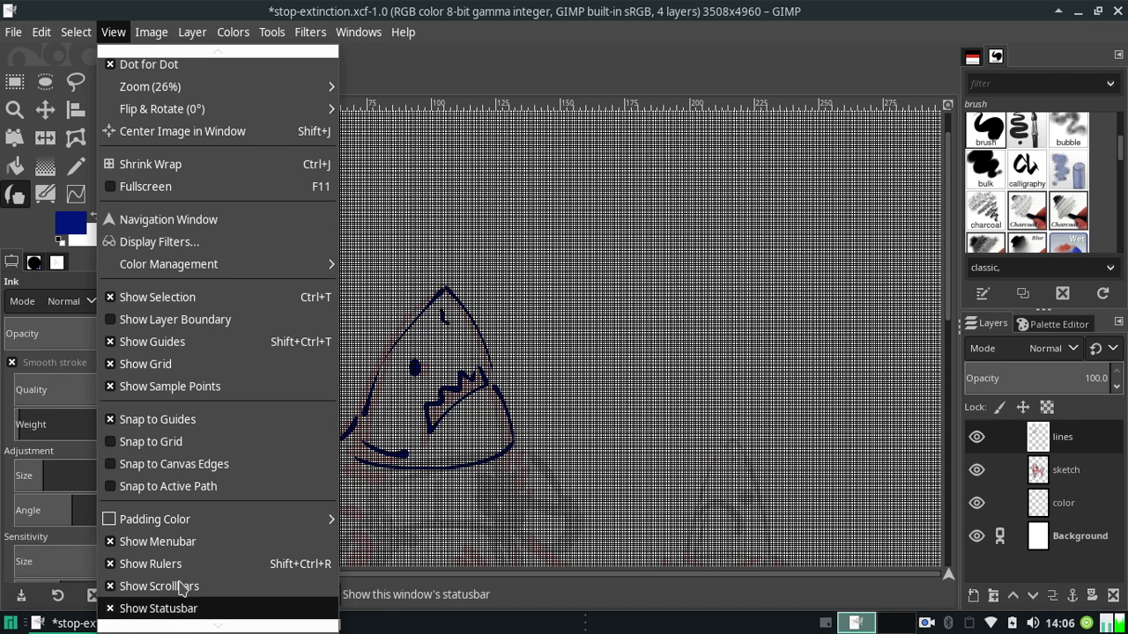
mouse_move(151, 32)
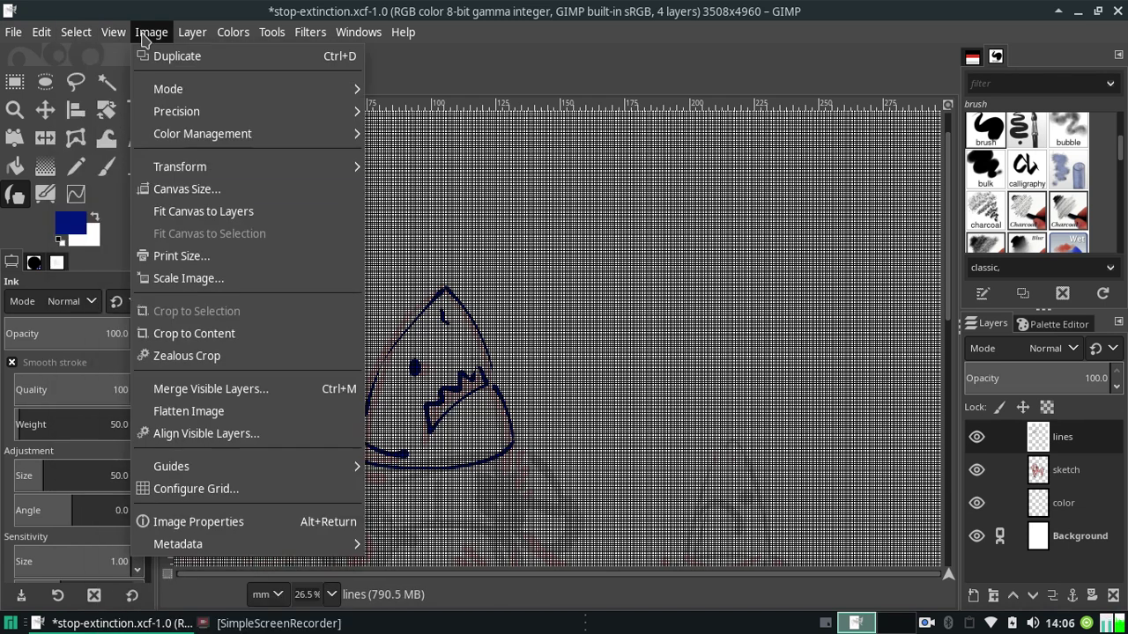
Set the grid spacing to 0.25 inch (75 pixels) horizontally and vertically.
click(219, 490)
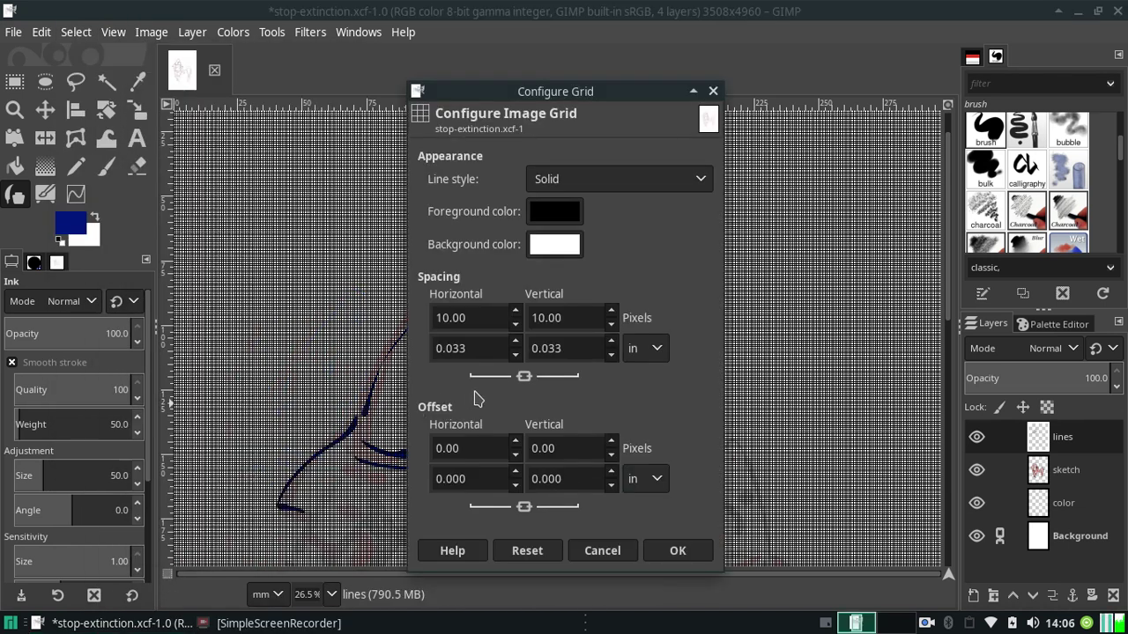
drag(470, 352, 450, 353)
text(0.25)
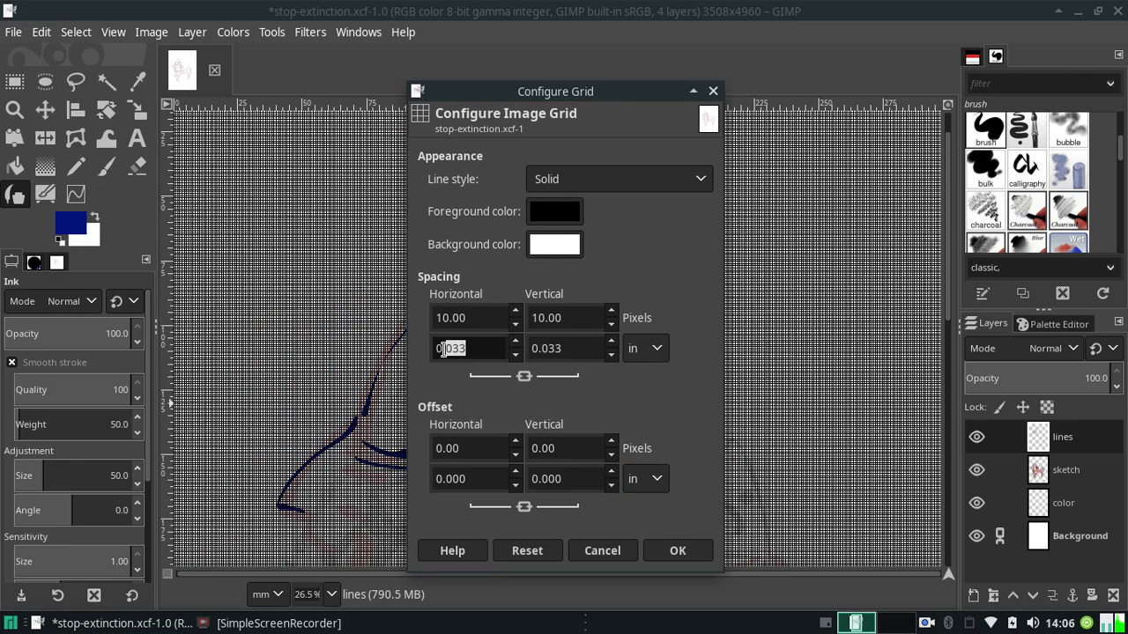
click(581, 342)
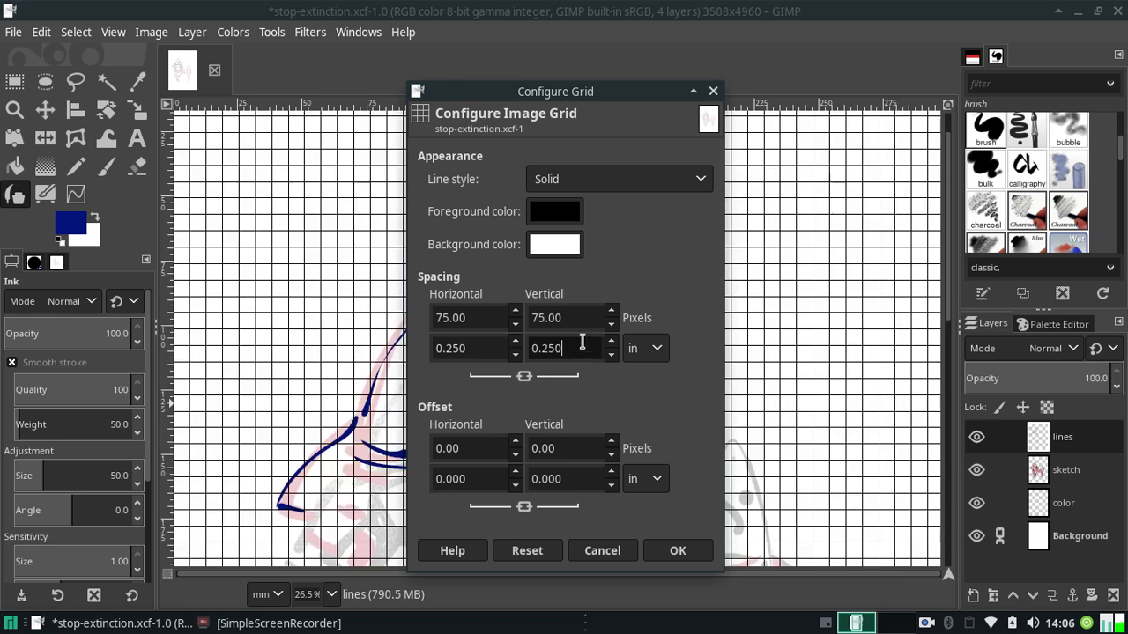
click(674, 553)
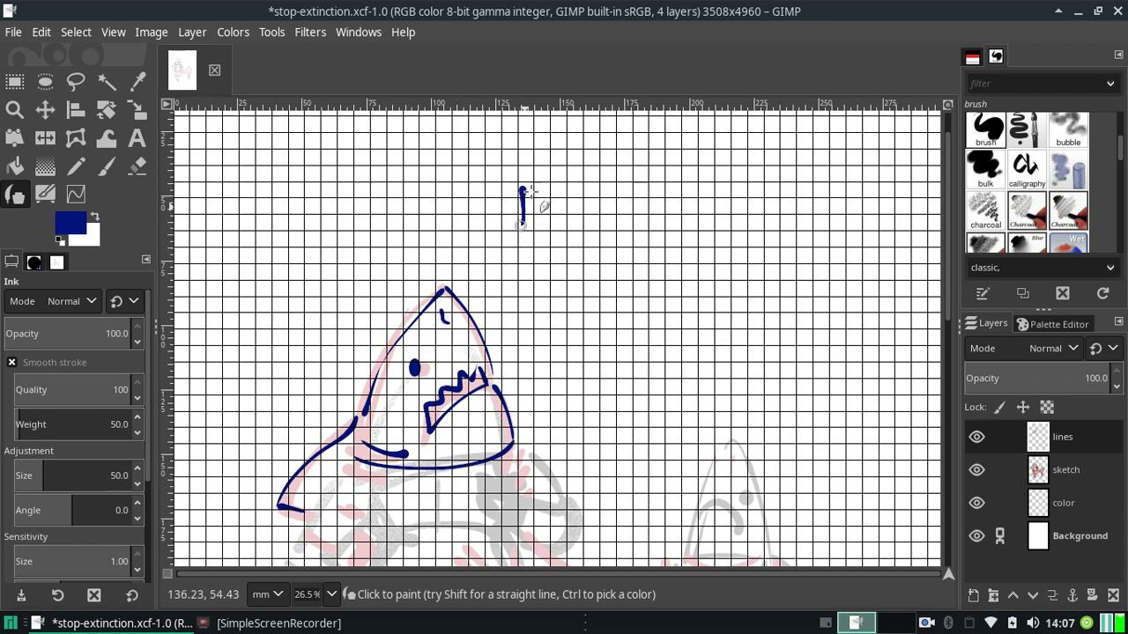
Undo the trial H letter strokes and set the Ink tool to weight 25, size 40.
key(ctrl)
drag(526, 183, 524, 210)
key(ctrl+z)
mouse_move(521, 148)
mouse_down()
mouse_move(520, 176)
mouse_move(533, 183)
mouse_move(553, 160)
mouse_move(578, 177)
mouse_move(592, 158)
mouse_up()
key(ctrl+z)
key(ctrl+z)
key(ctrl+z)
key(ctrl+z)
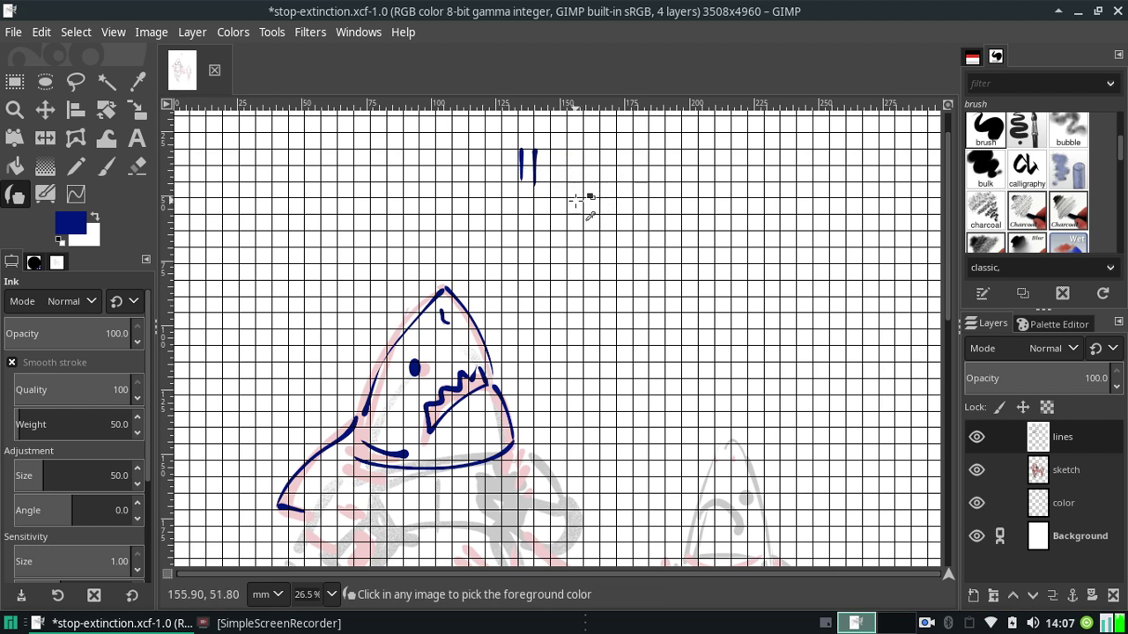
key(ctrl+z)
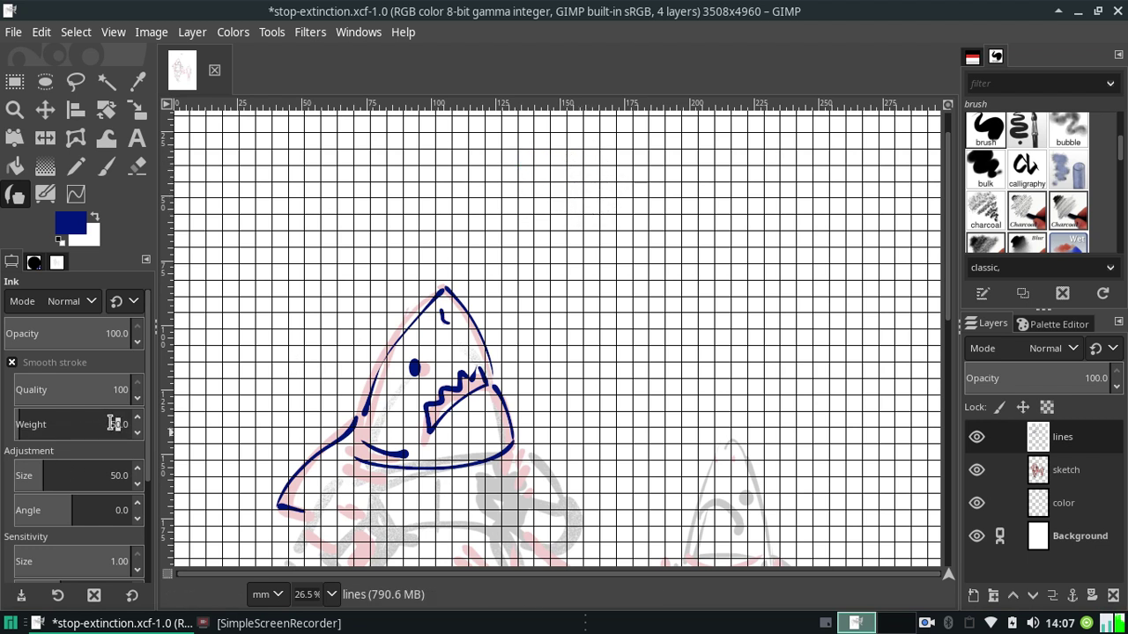
double_click(115, 423)
text(25)
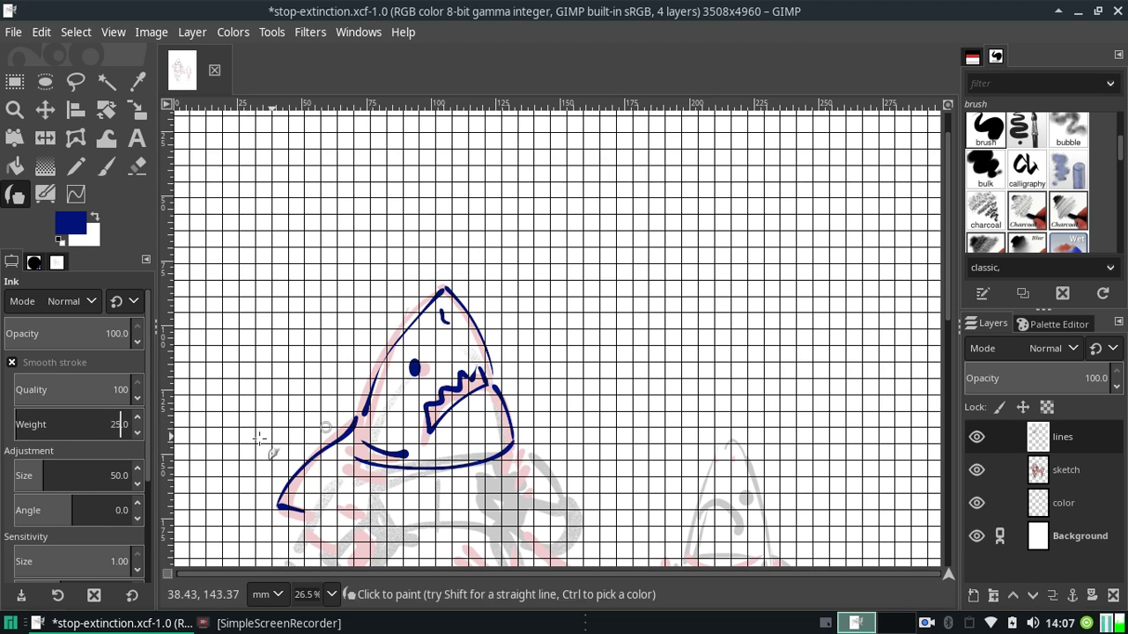
double_click(114, 476)
text(40)
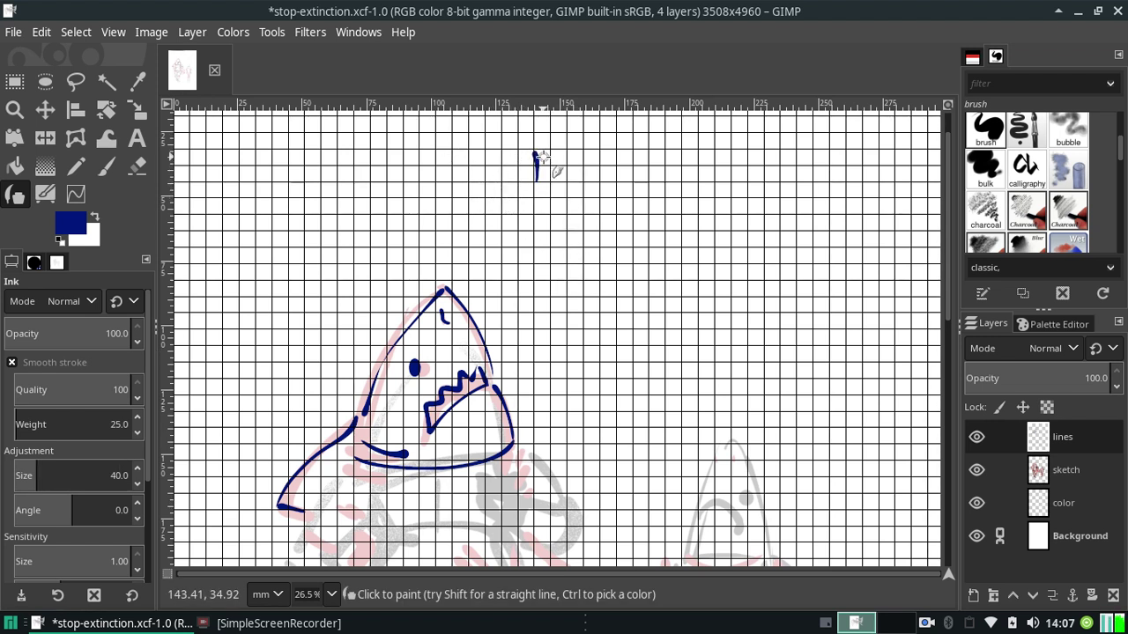
Ink the H, CAN and I letters, undoing crooked strokes below HOW.
mouse_move(538, 149)
mouse_down()
mouse_move(537, 183)
mouse_move(553, 168)
mouse_move(583, 187)
mouse_move(569, 168)
mouse_move(610, 158)
mouse_move(661, 180)
mouse_move(674, 161)
mouse_move(710, 158)
mouse_up()
key(ctrl+z)
key(ctrl+z)
key(ctrl+z)
key(ctrl+z)
key(ctrl+z)
key(ctrl+z)
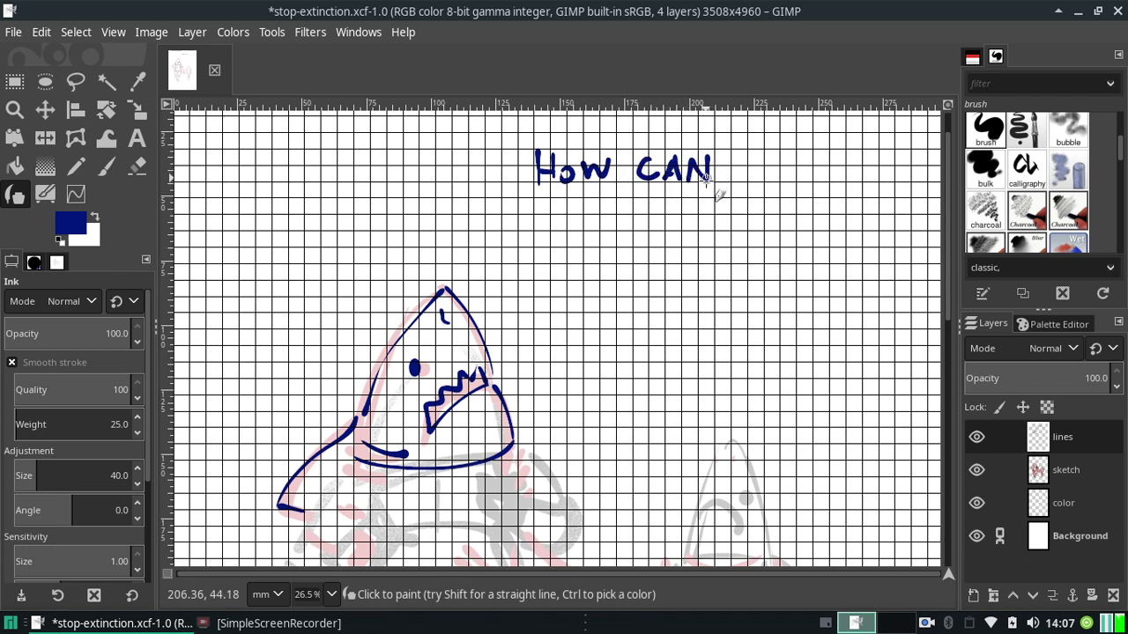
drag(732, 156, 732, 178)
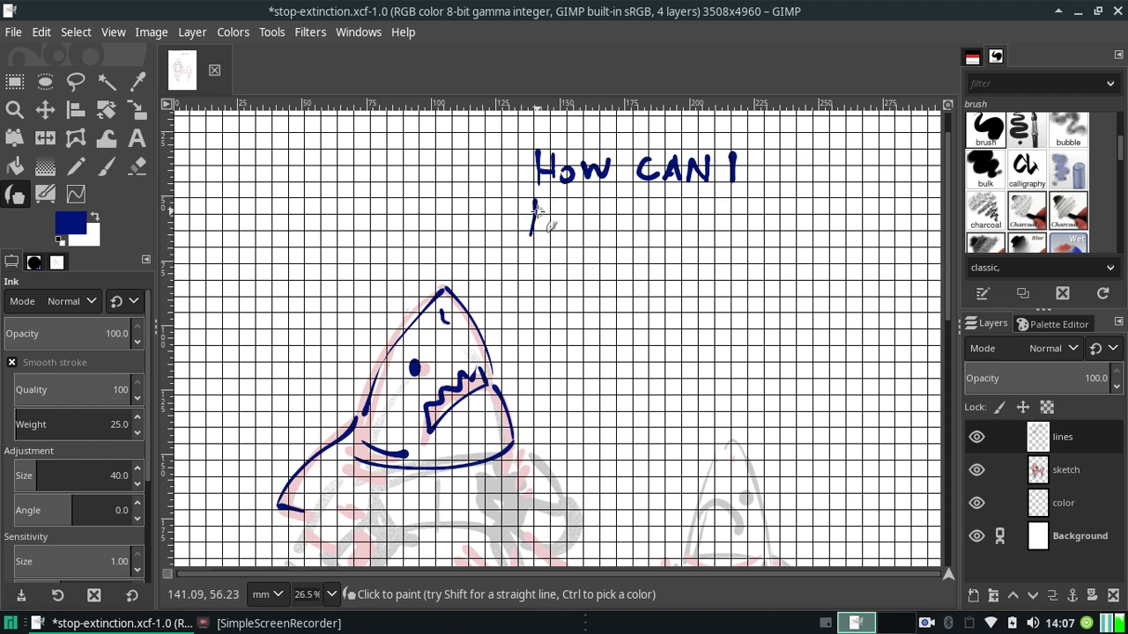
key(ctrl+z)
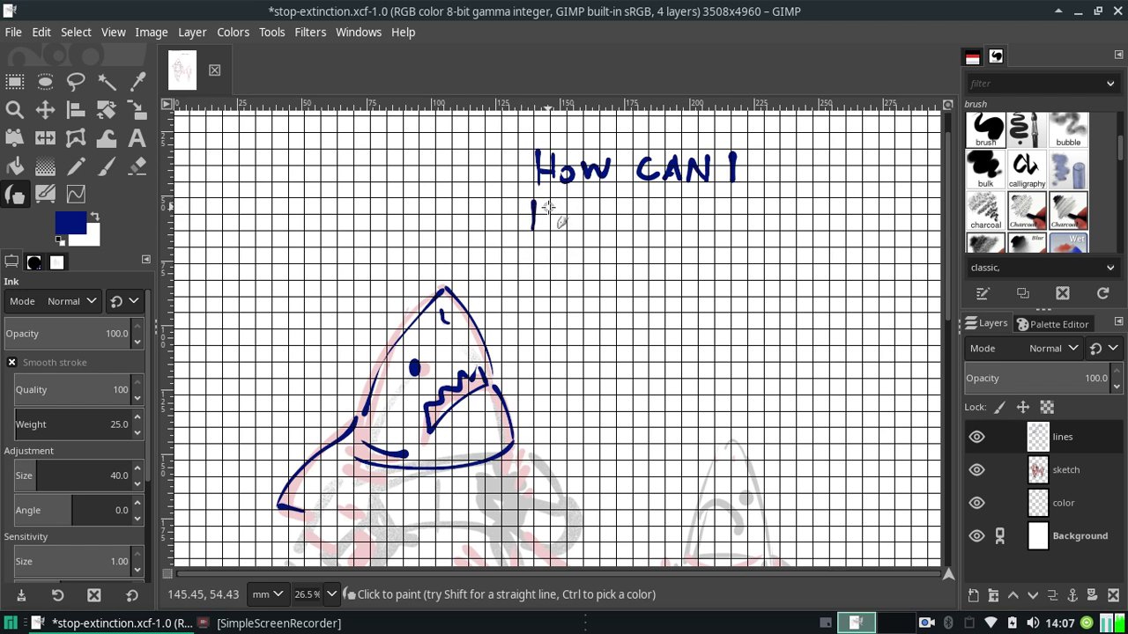
key(ctrl+z)
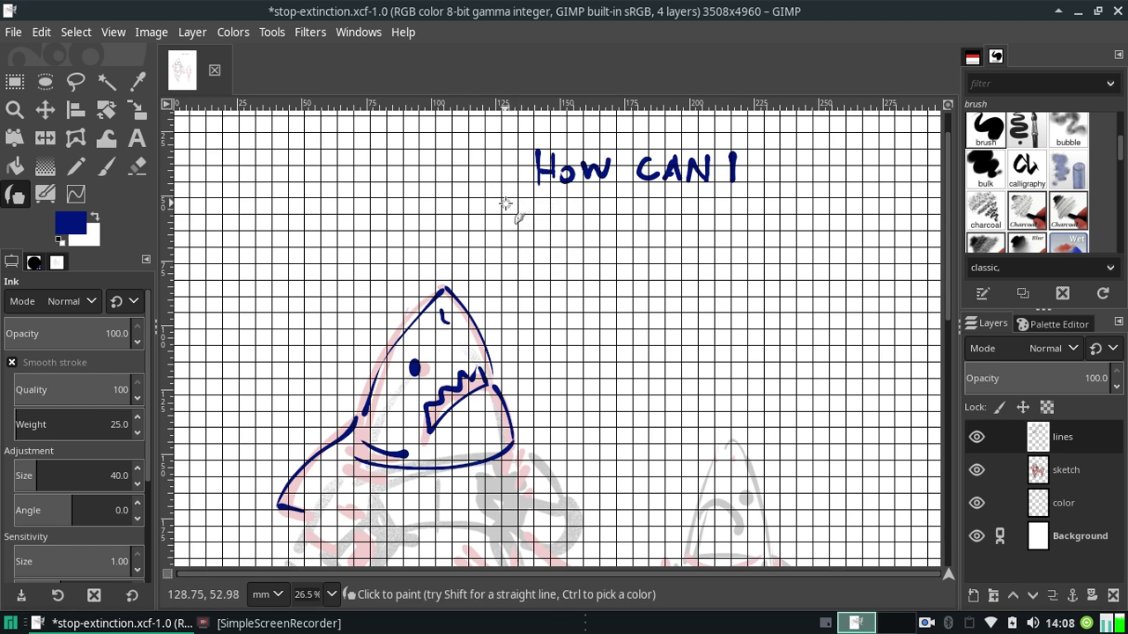
key(ctrl+z)
drag(504, 199, 507, 229)
key(ctrl+z)
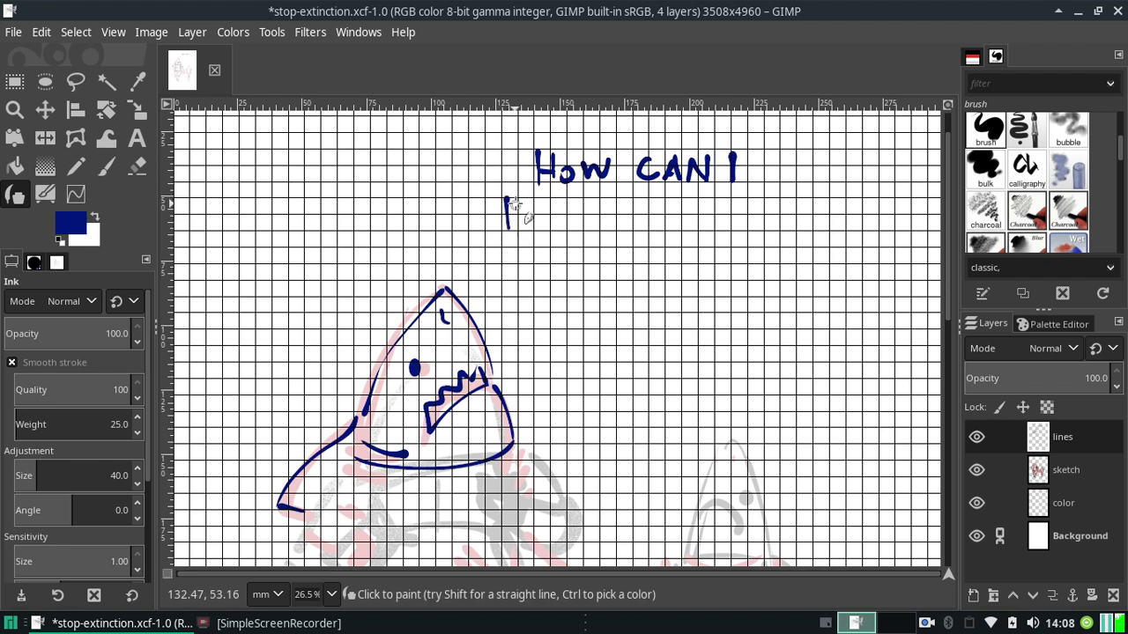
key(ctrl+z)
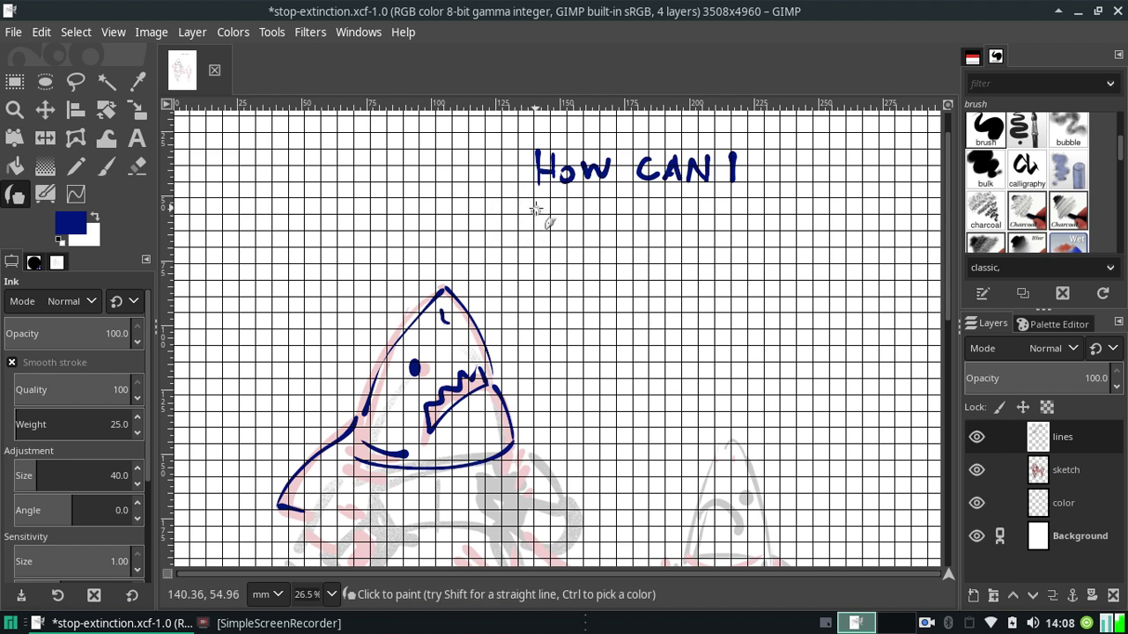
key(ctrl+z)
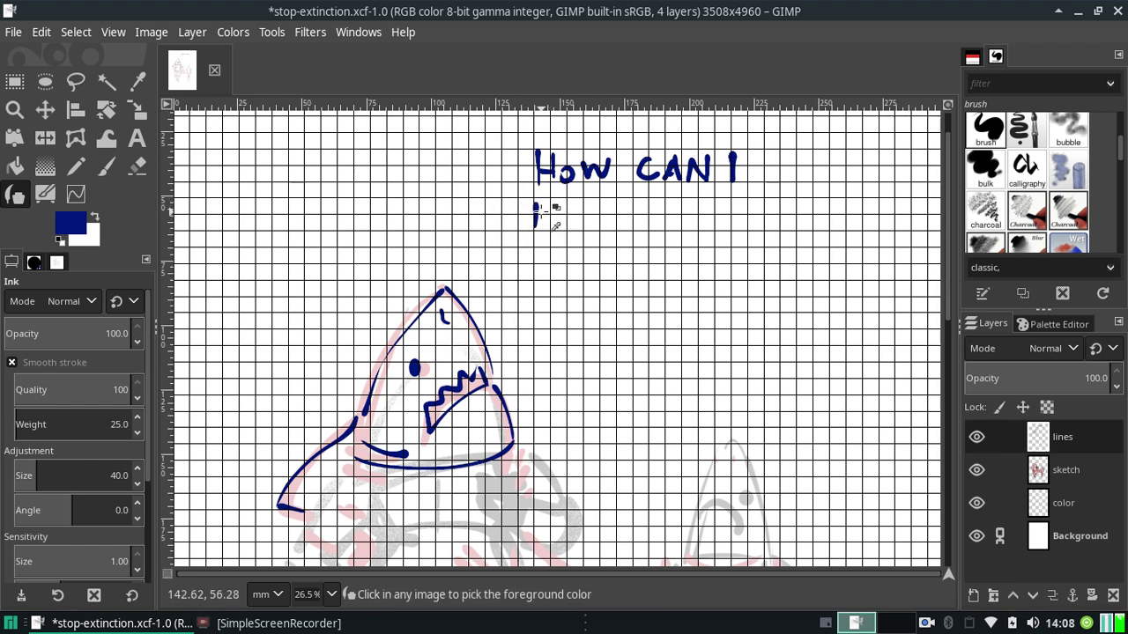
key(ctrl+z)
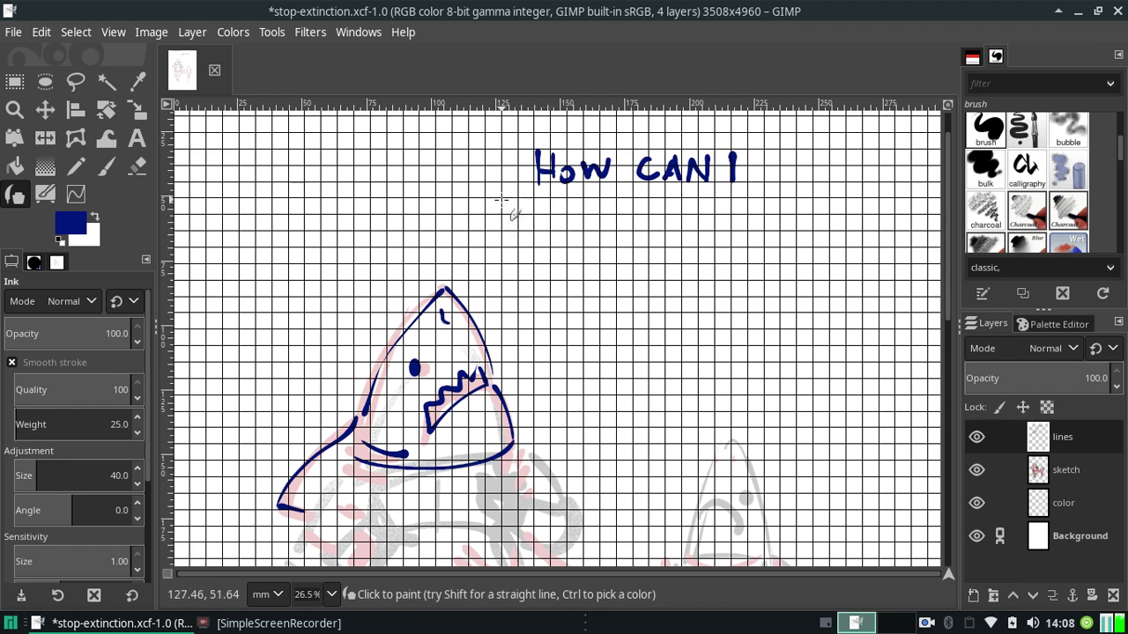
Letter the B, E, HELP and question mark, redoing the misshapen B and L.
drag(501, 201, 502, 215)
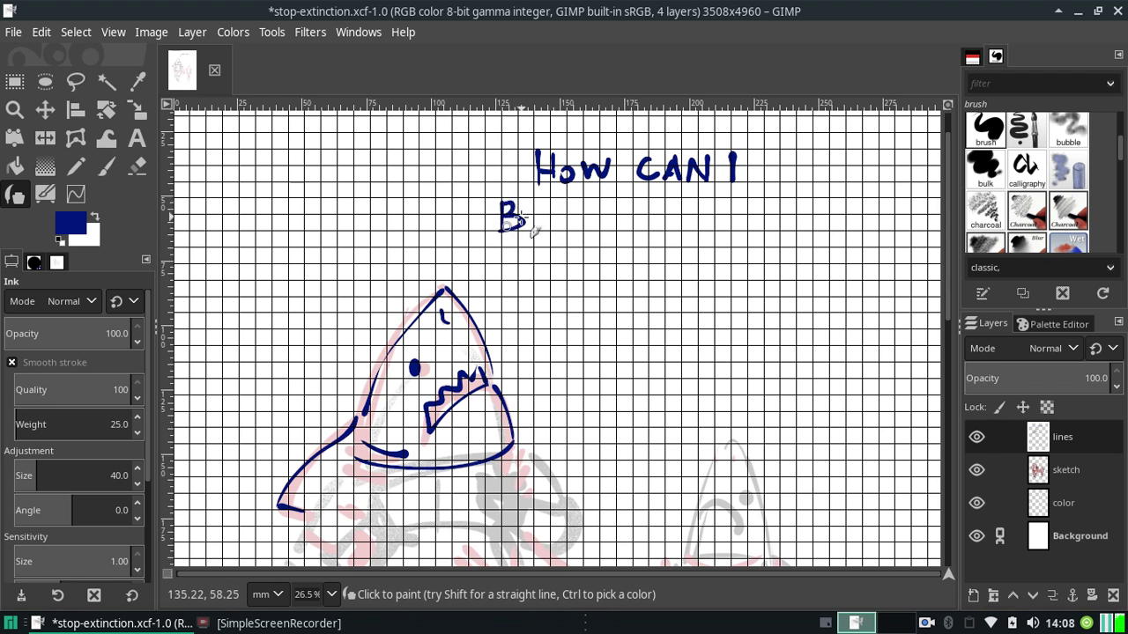
key(ctrl+z)
key(ctrl+z)
key(ctrl+z)
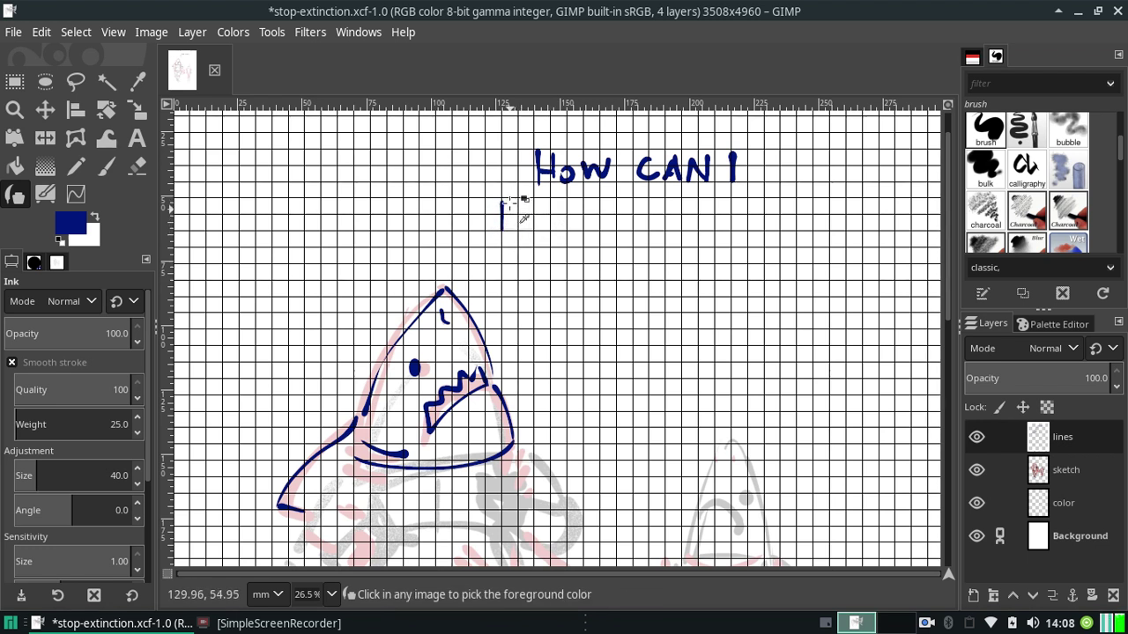
drag(502, 203, 515, 214)
key(ctrl+z)
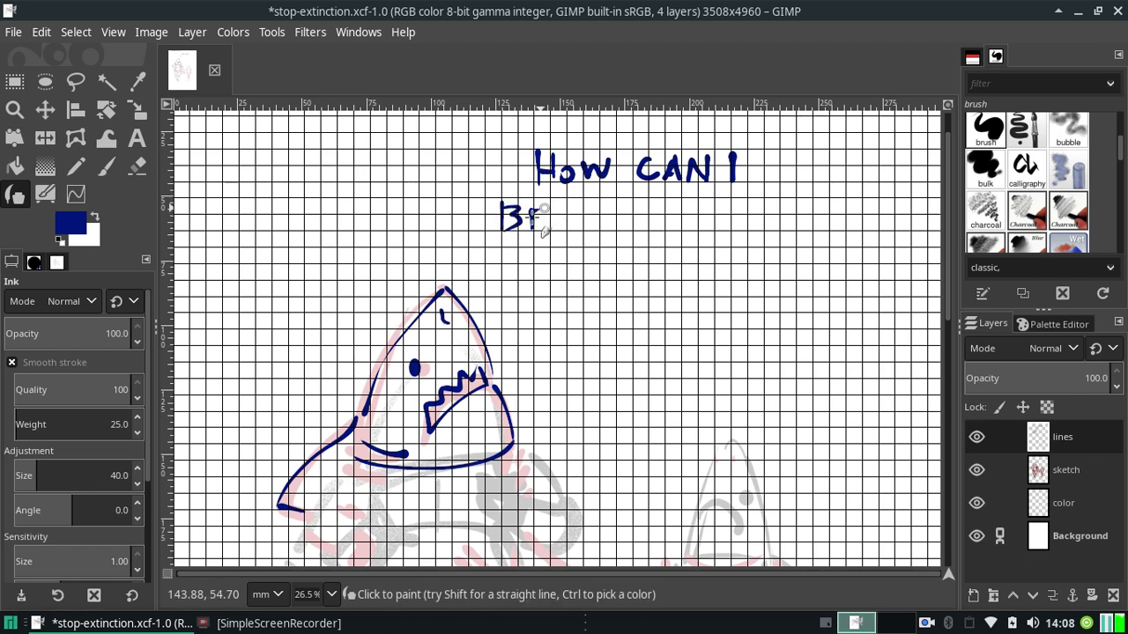
mouse_move(532, 227)
mouse_down()
mouse_move(621, 231)
mouse_move(622, 205)
mouse_move(692, 210)
mouse_move(718, 231)
mouse_move(745, 230)
mouse_move(763, 203)
mouse_move(767, 230)
mouse_move(805, 231)
mouse_move(821, 205)
mouse_move(805, 219)
mouse_up()
key(ctrl+z)
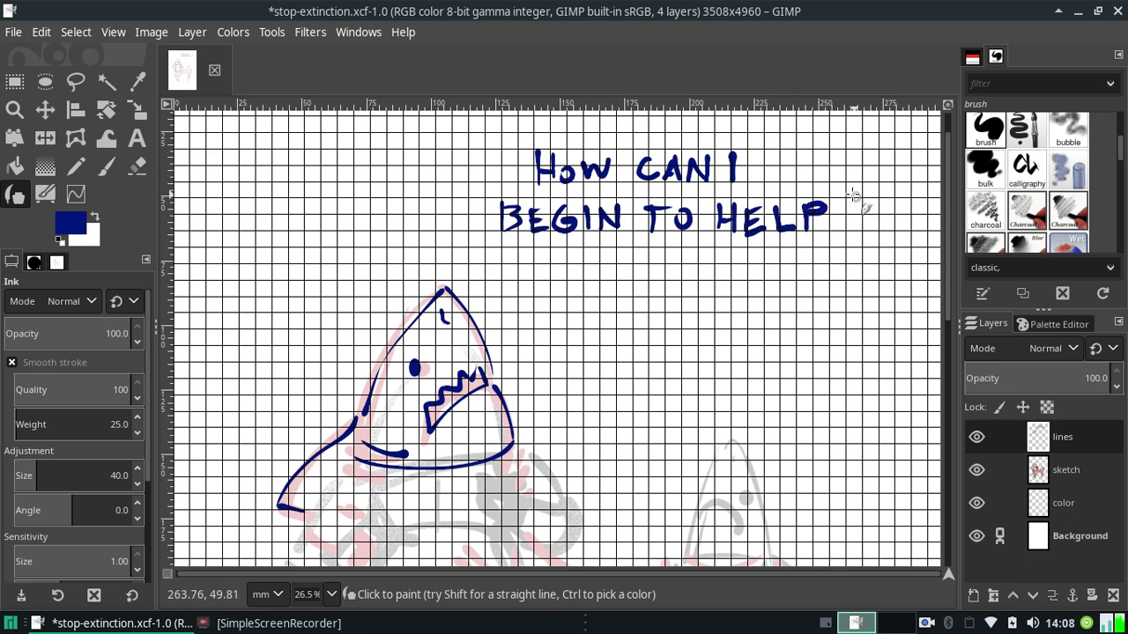
drag(839, 201, 847, 222)
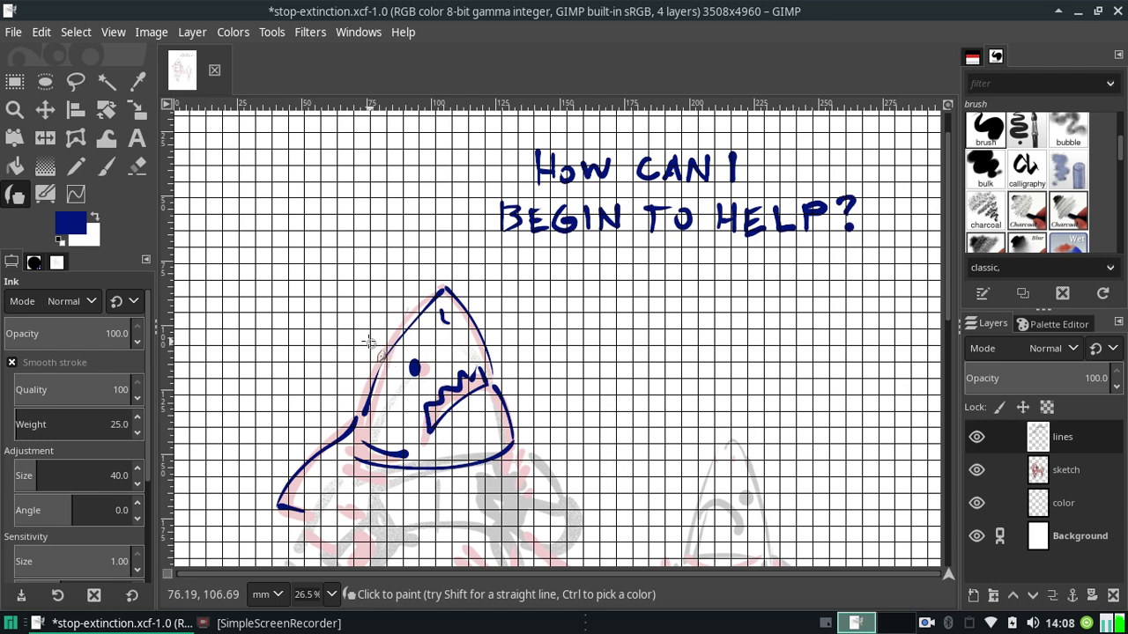
Undo the stray strokes and letter 'HELP YOU?' in navy under the first line.
key(ctrl+z)
key(ctrl+z)
key(ctrl+z)
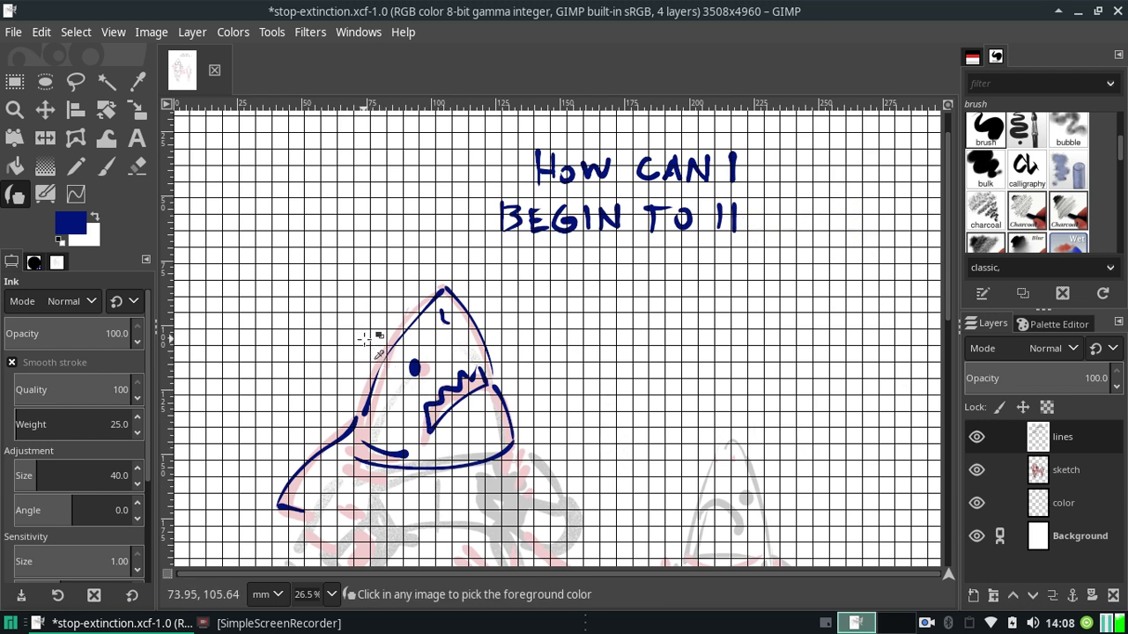
key(ctrl+z)
key(ctrl+z)
key(ctrl+z)
key(ctrl+z)
key(ctrl+z)
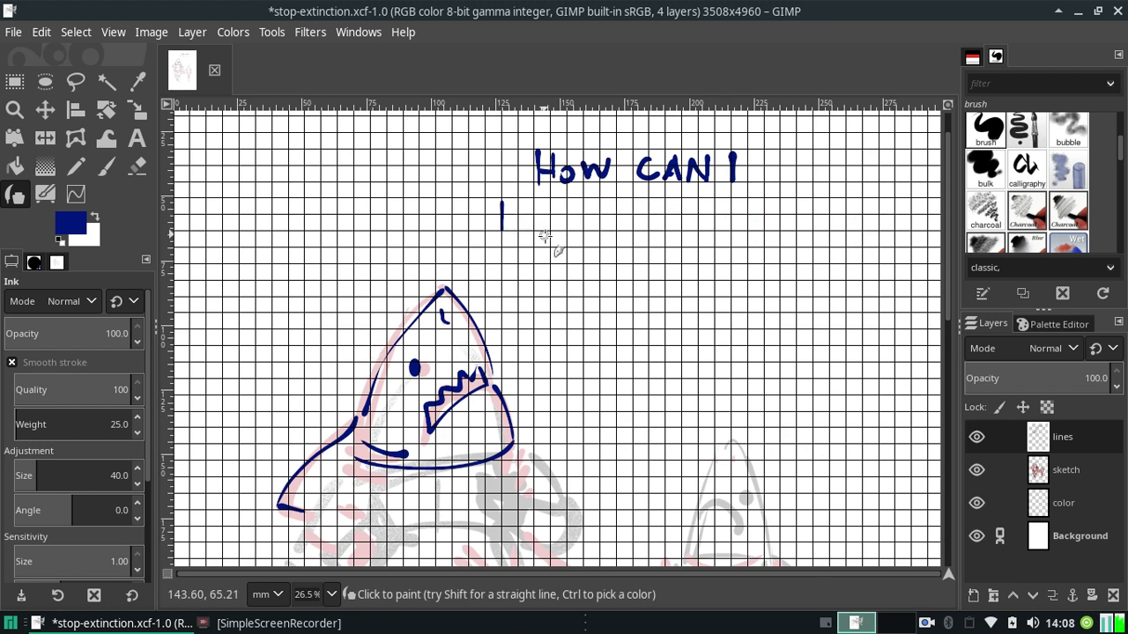
key(ctrl+z)
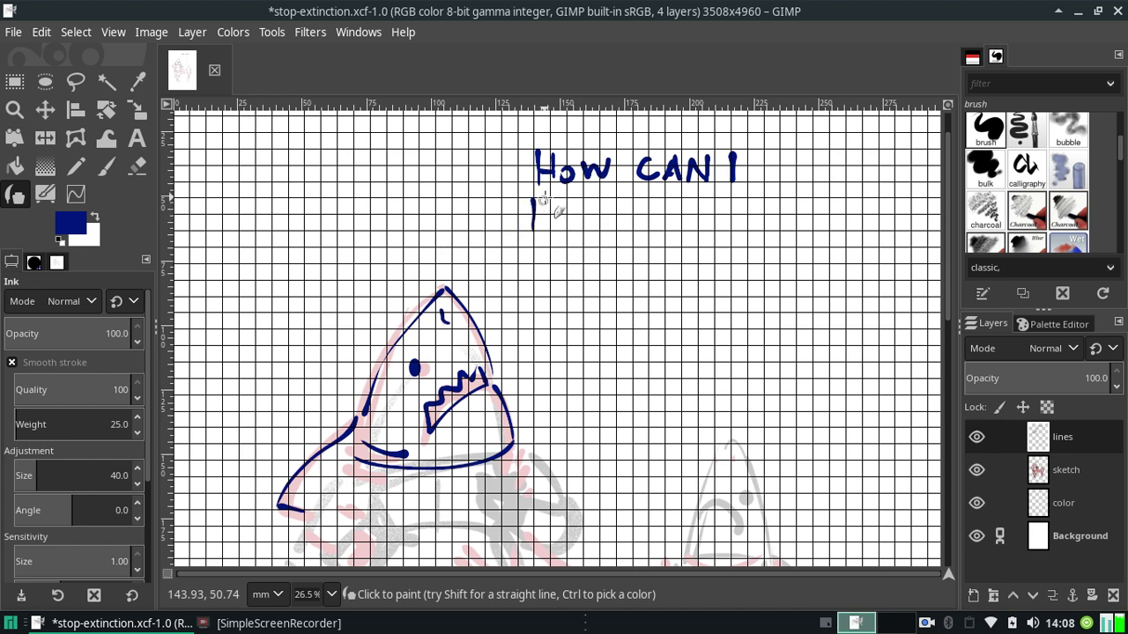
mouse_move(544, 201)
mouse_down()
mouse_move(546, 231)
mouse_move(548, 216)
mouse_move(558, 231)
mouse_move(571, 208)
mouse_move(574, 231)
mouse_move(618, 222)
mouse_up()
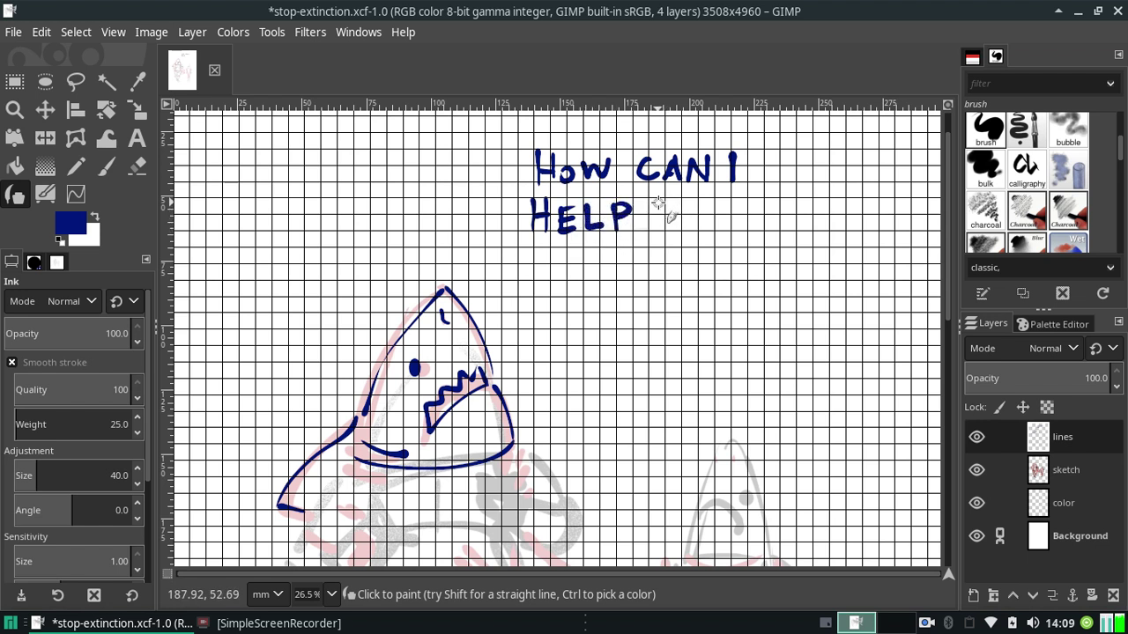
click(654, 204)
mouse_move(671, 203)
mouse_down()
mouse_move(663, 236)
mouse_move(693, 211)
mouse_move(748, 213)
mouse_up()
key(ctrl+z)
key(ctrl+z)
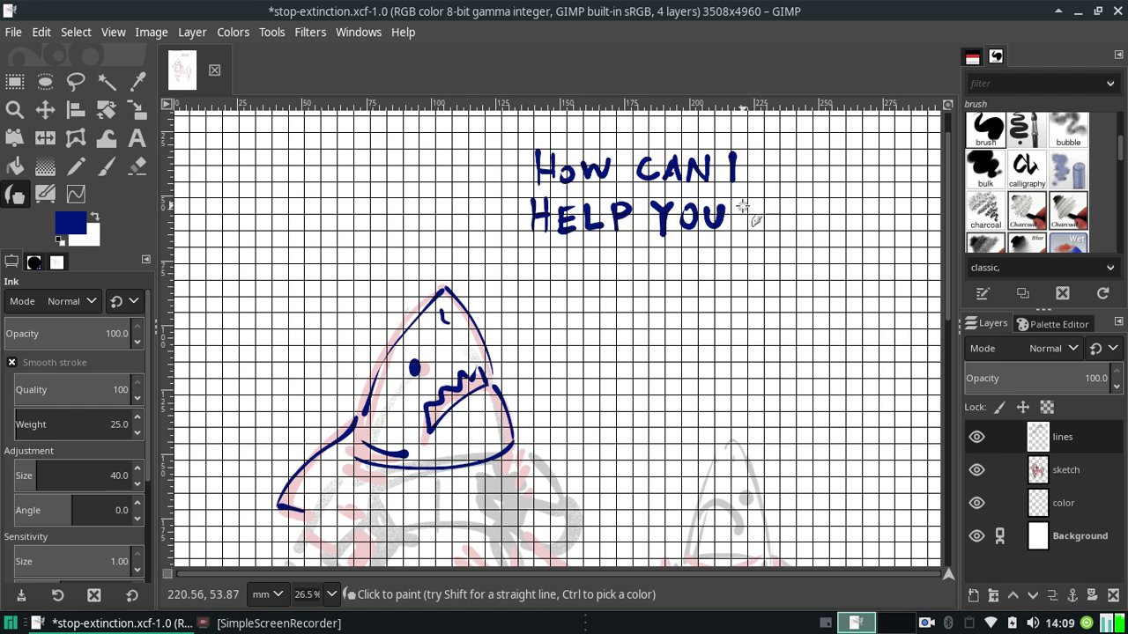
click(747, 219)
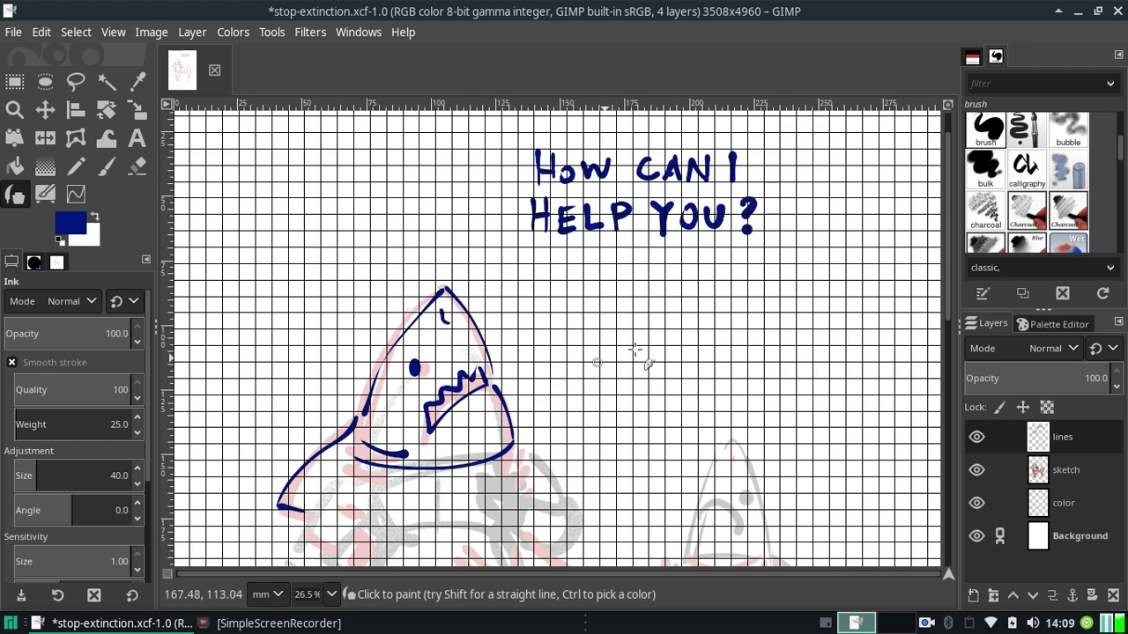
Hide the canvas grid and save the drawing as stop-extinction.xcf.
scroll(949, 304, down, 2)
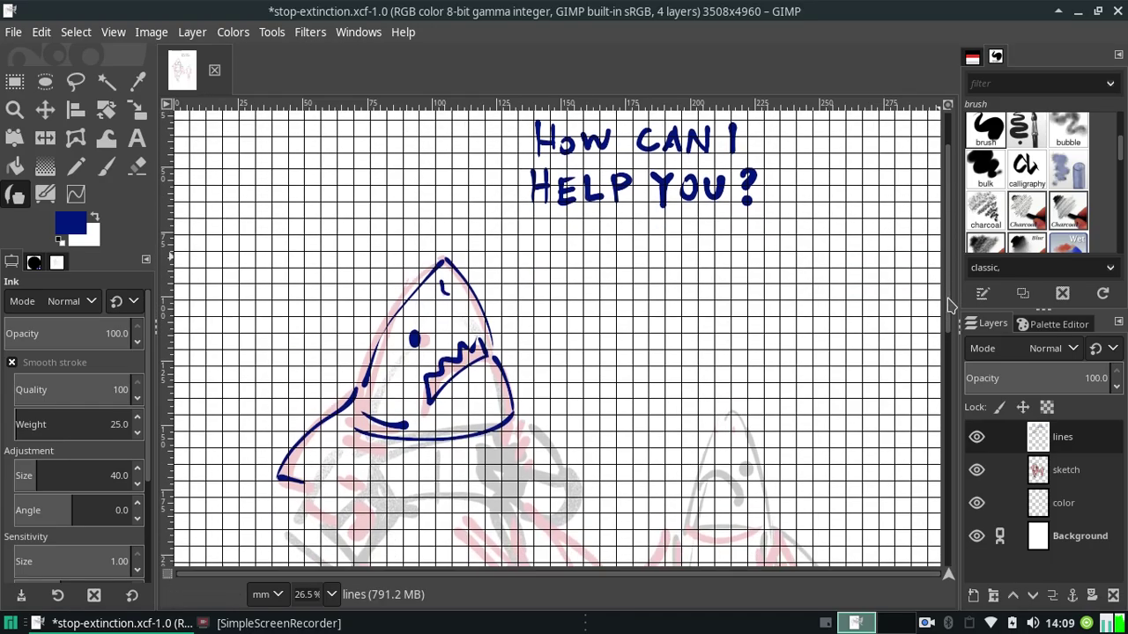
mouse_move(949, 304)
mouse_down()
mouse_move(938, 397)
mouse_move(914, 273)
mouse_up()
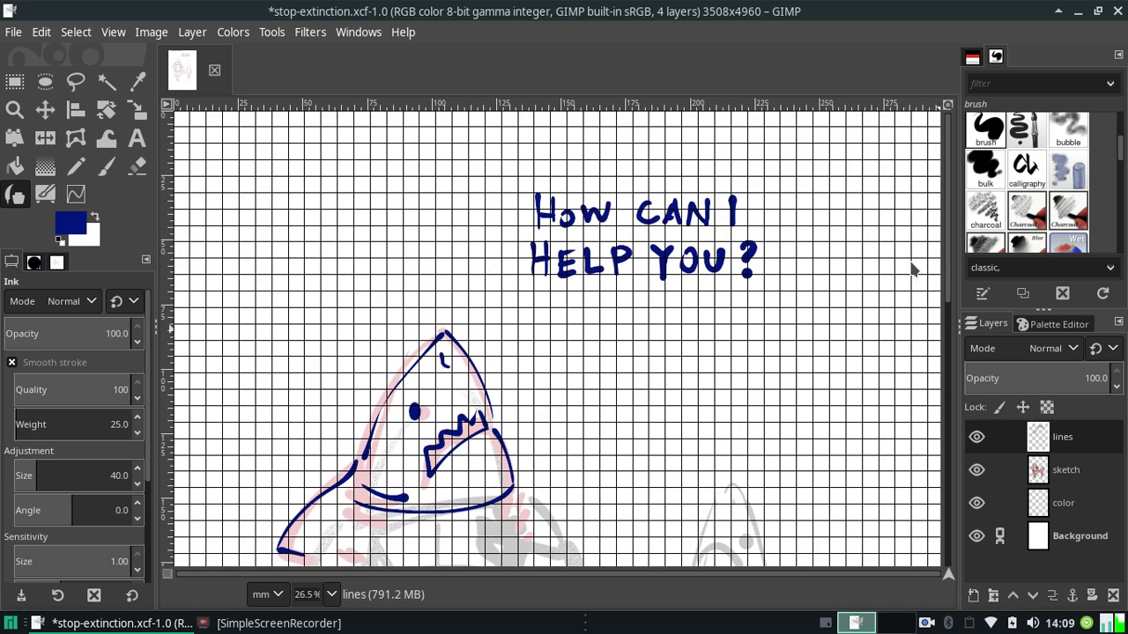
drag(912, 269, 926, 365)
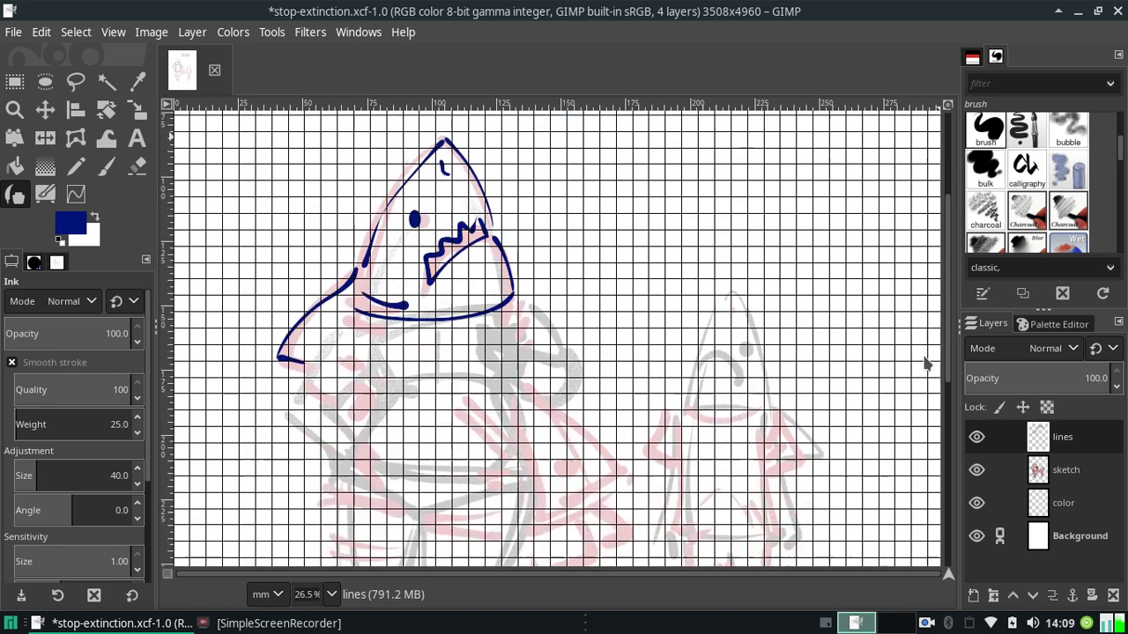
click(78, 32)
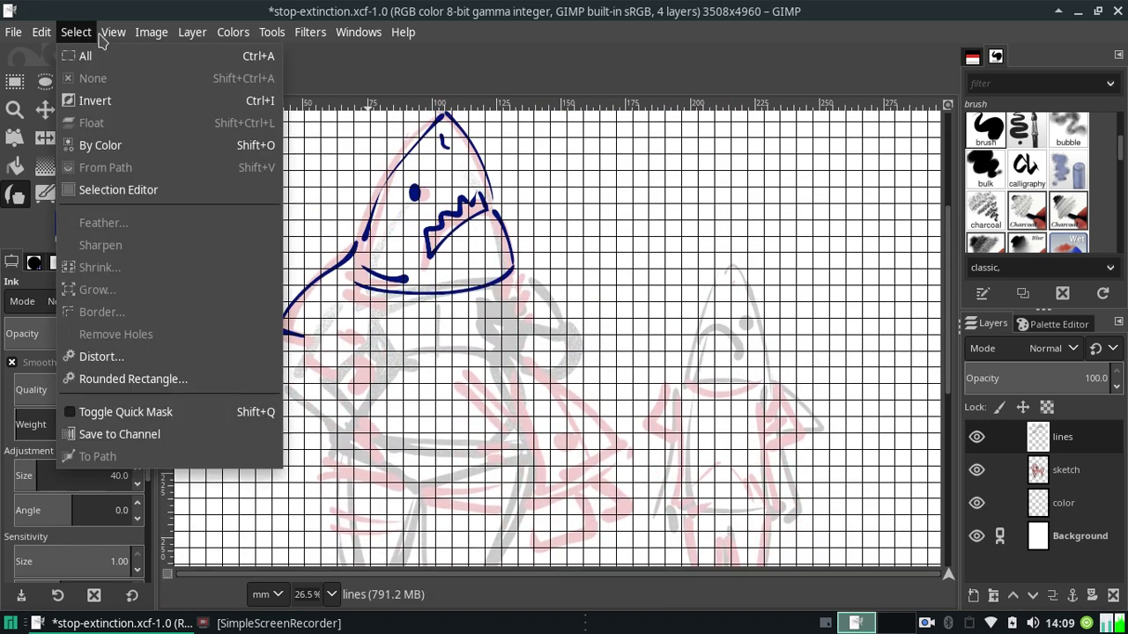
click(145, 391)
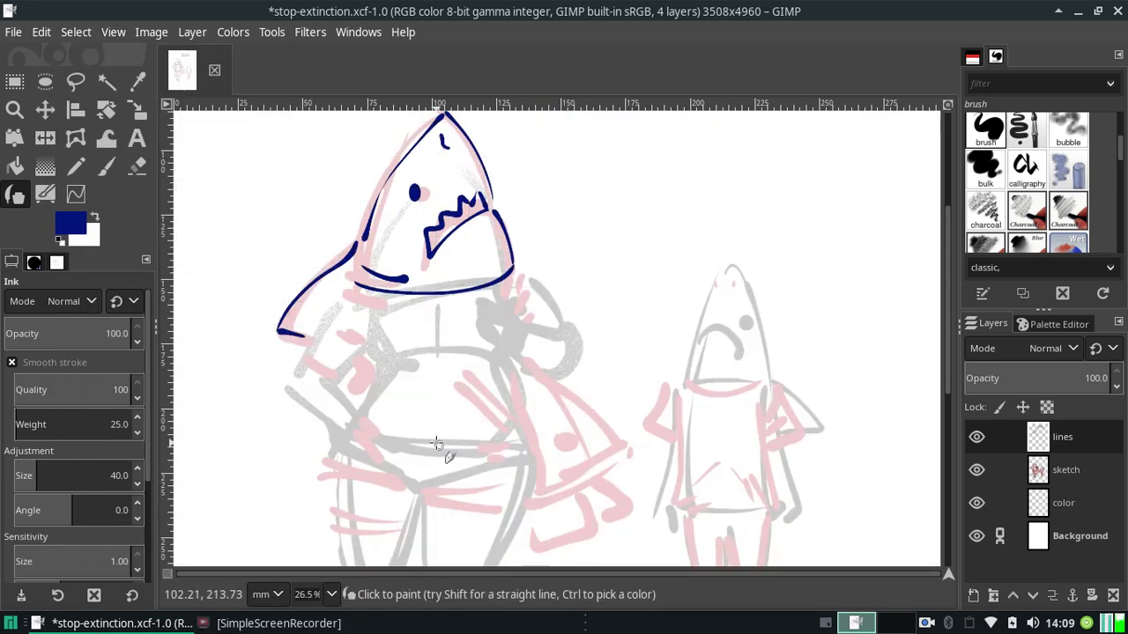
key(ctrl+s)
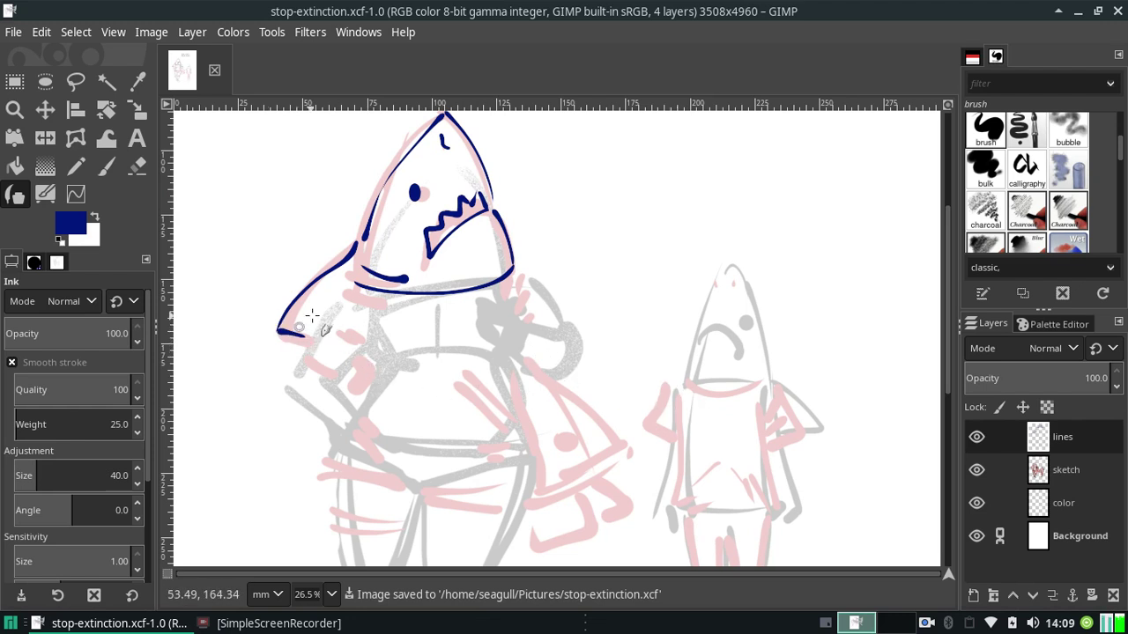
Set both the Ink tool weight and size to 50.
double_click(115, 425)
text(50)
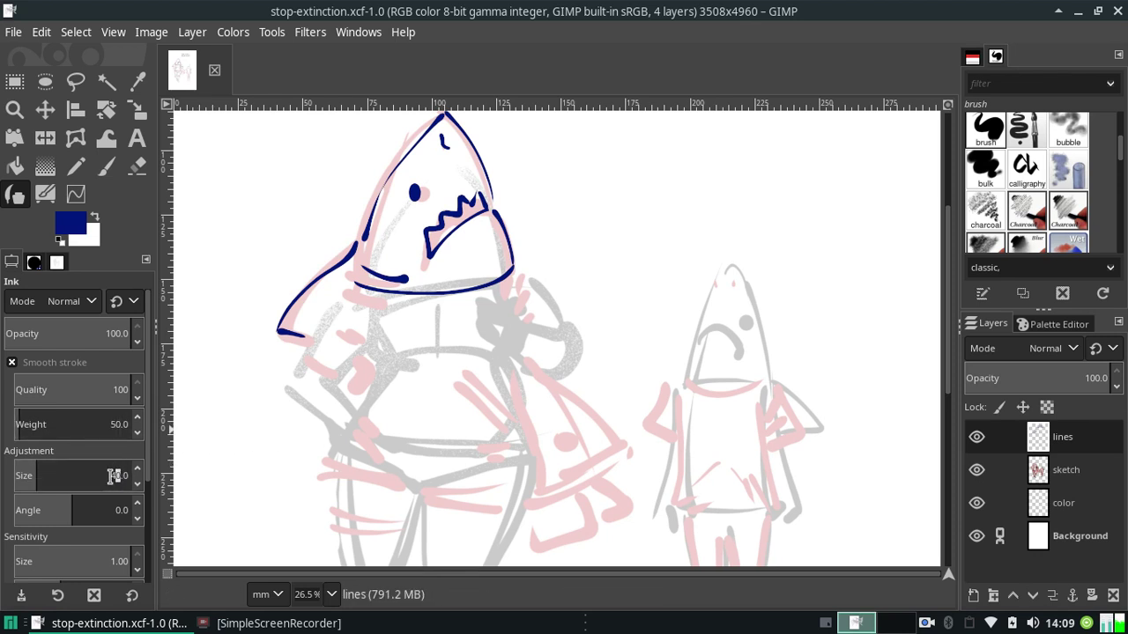
double_click(113, 475)
text(50)
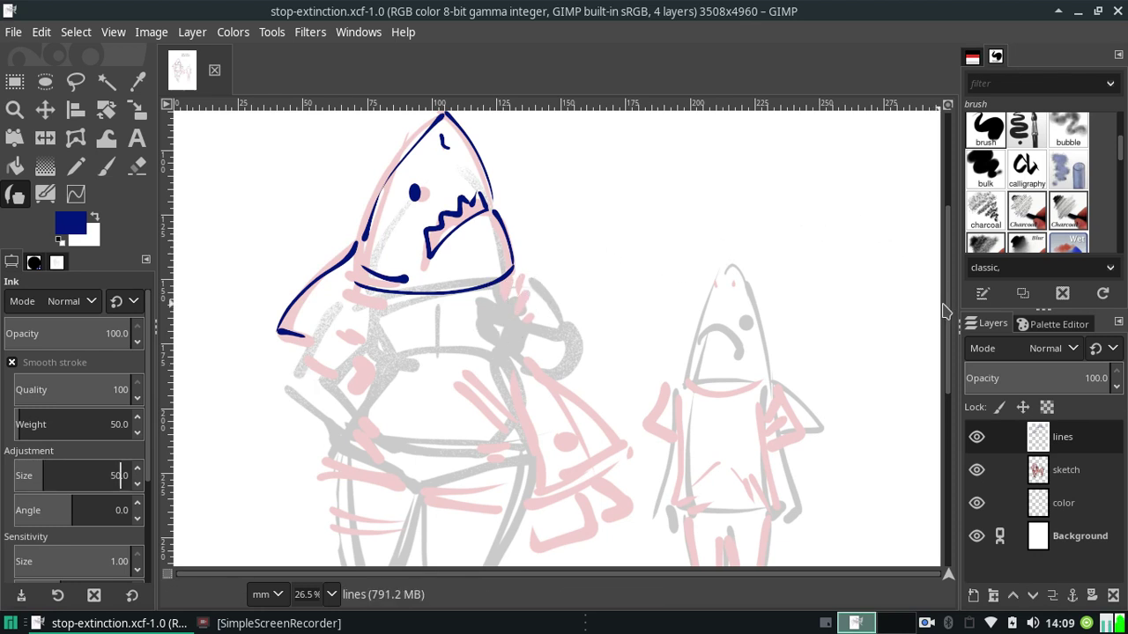
mouse_move(947, 311)
mouse_down()
mouse_move(943, 379)
mouse_move(938, 338)
mouse_up()
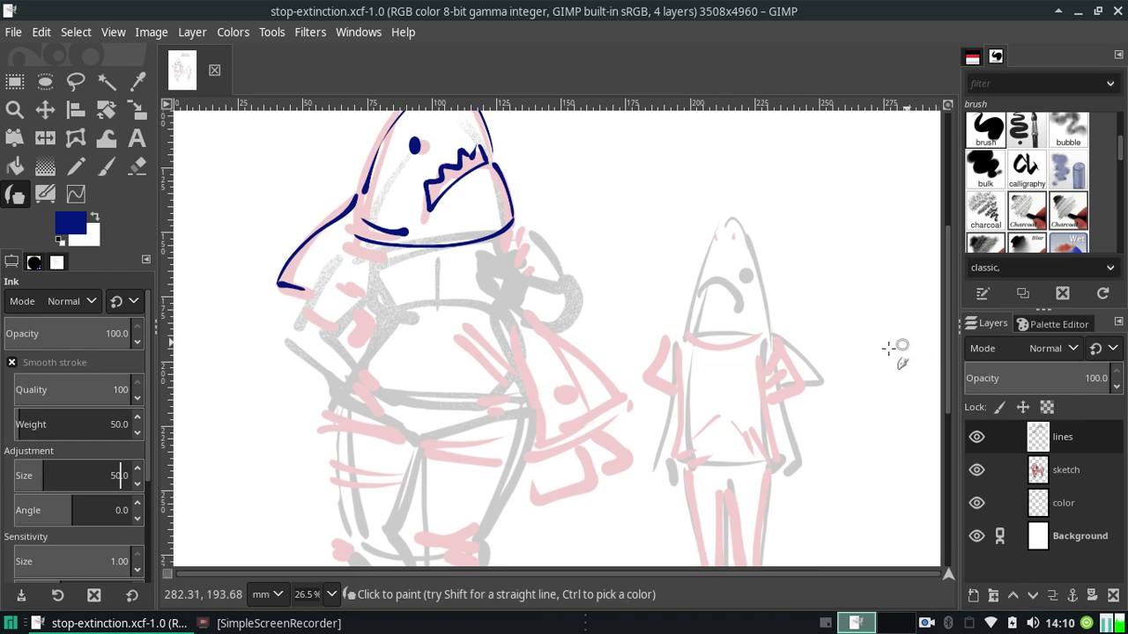
Outline the raised hand's top edge, fingers and bottom in thick navy ink.
click(518, 259)
key(ctrl+z)
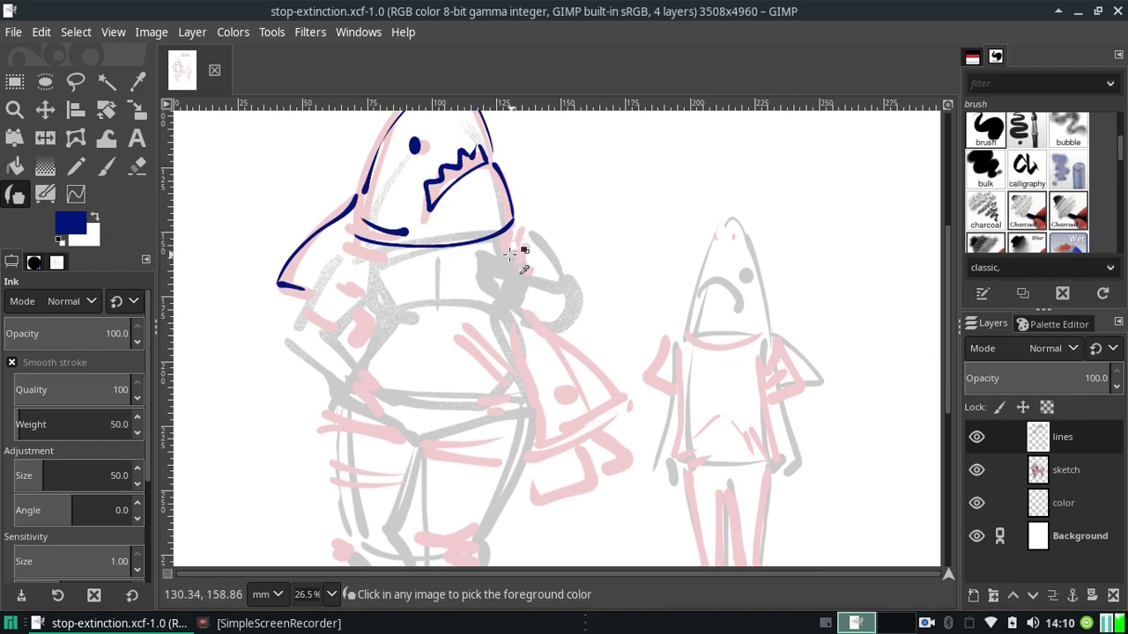
drag(509, 251, 521, 267)
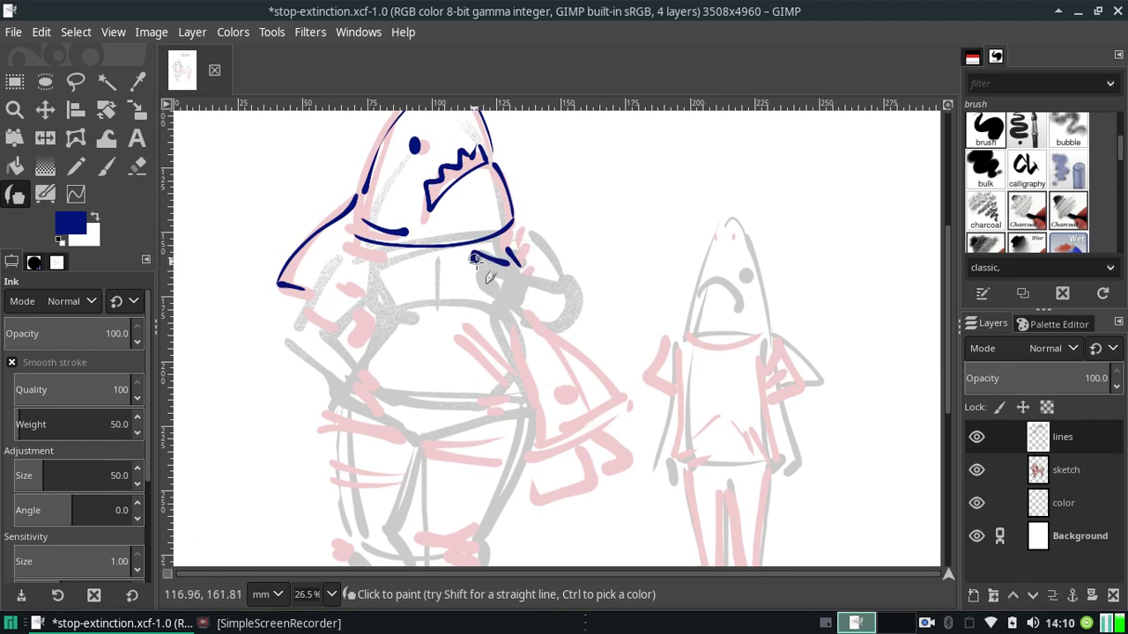
drag(475, 259, 483, 255)
key(ctrl+z)
drag(475, 276, 508, 299)
key(ctrl+z)
key(ctrl+z)
mouse_move(475, 255)
mouse_down()
mouse_move(496, 274)
mouse_move(479, 274)
mouse_up()
drag(492, 295, 572, 285)
key(ctrl+z)
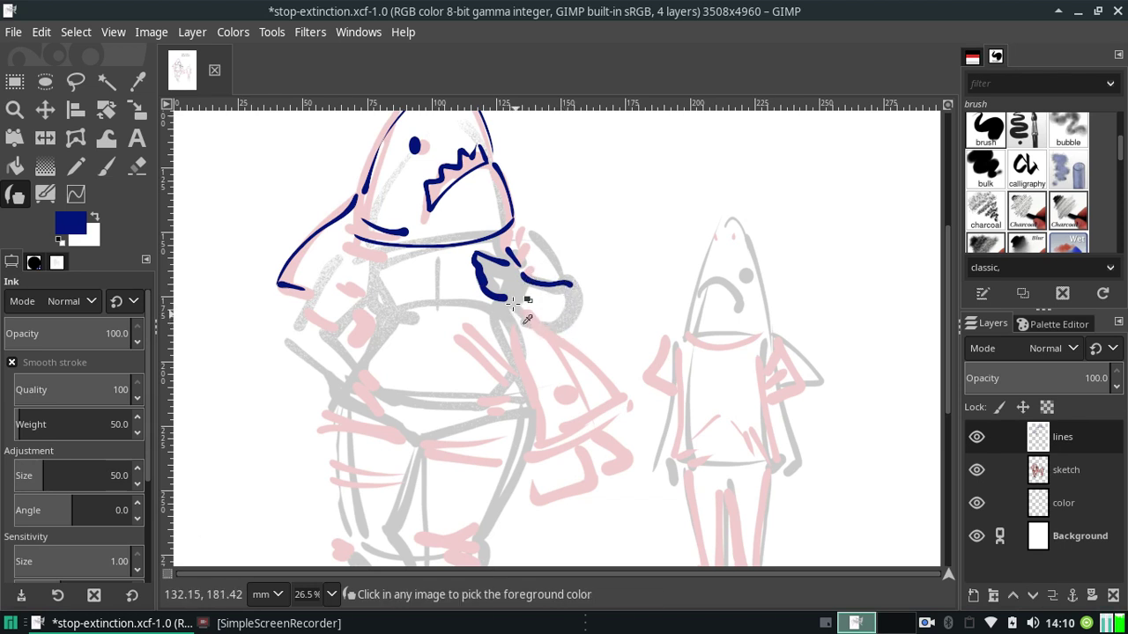
click(514, 307)
mouse_move(514, 307)
mouse_down()
mouse_move(559, 318)
mouse_move(564, 280)
mouse_up()
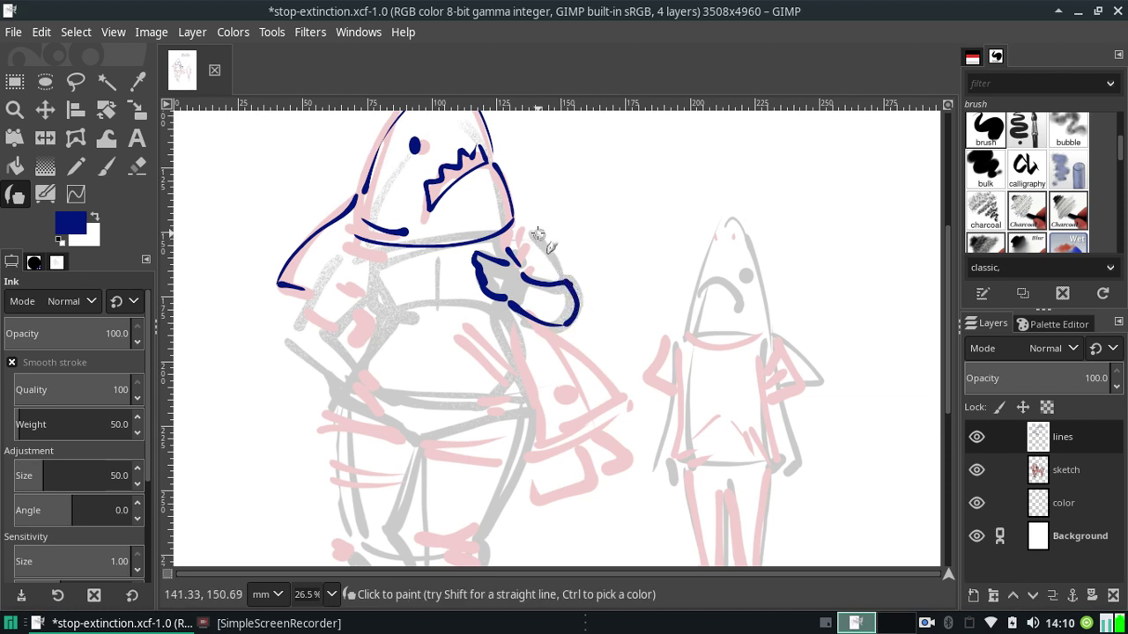
key(ctrl+z)
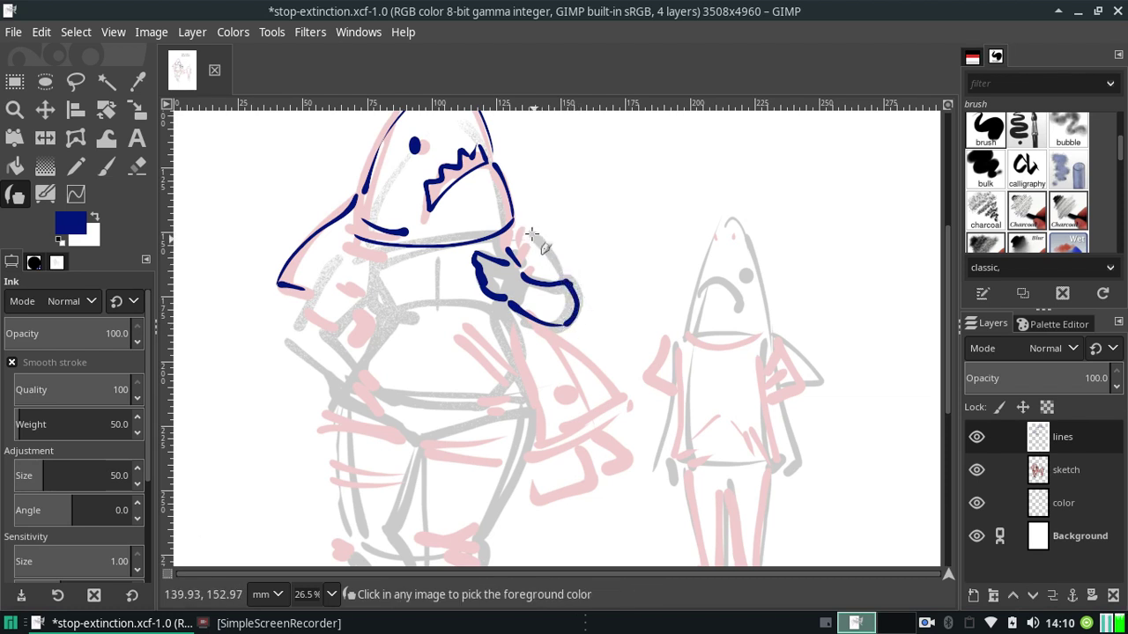
Attempt the curve rising above the hand several times, undoing each try.
drag(530, 230, 564, 266)
key(ctrl+z)
drag(533, 230, 568, 272)
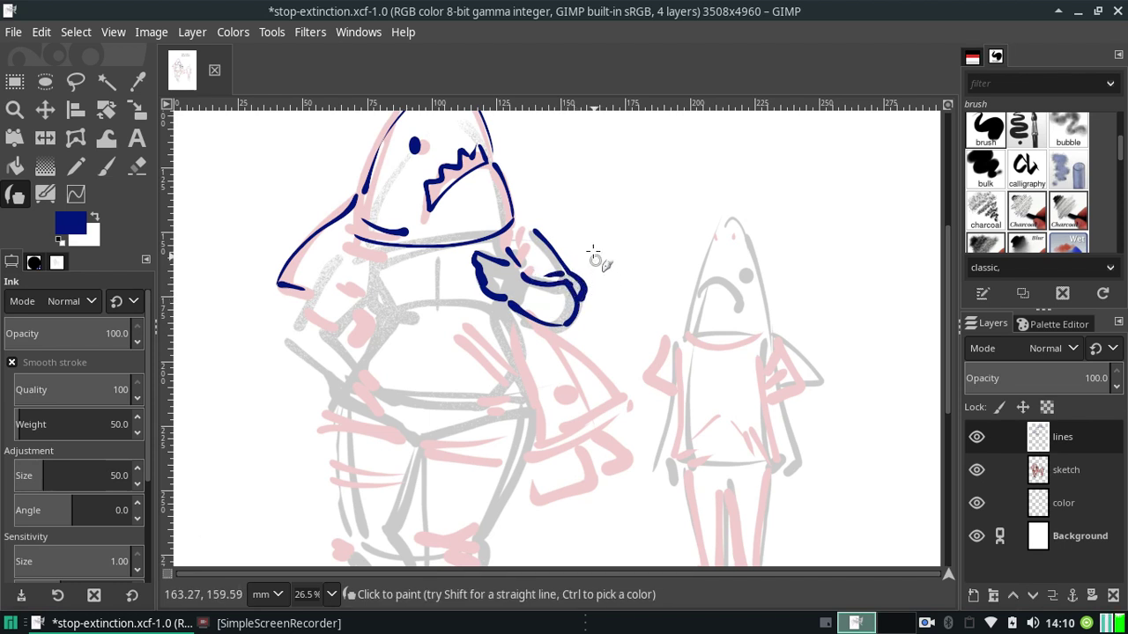
key(ctrl+z)
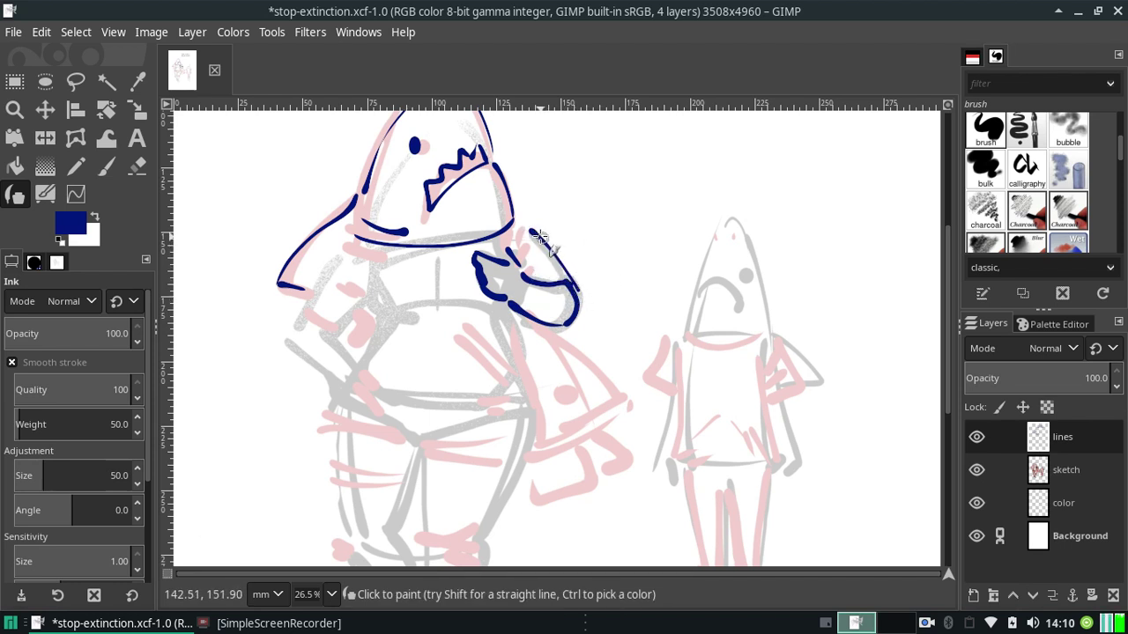
drag(533, 231, 579, 282)
key(ctrl+z)
drag(534, 231, 579, 282)
key(ctrl+z)
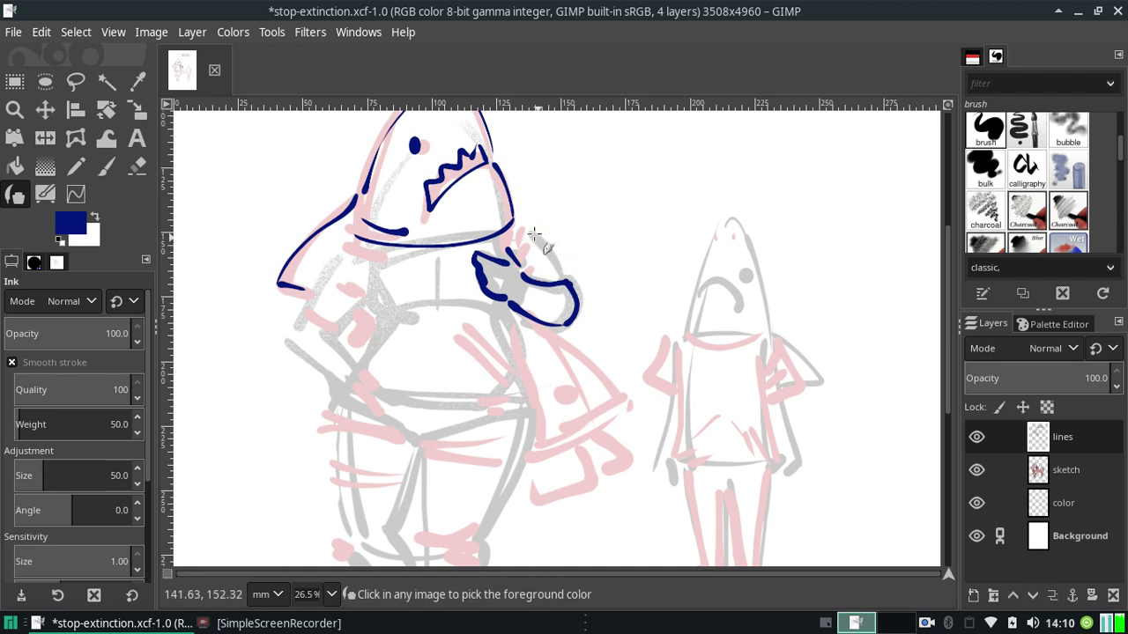
drag(536, 230, 573, 283)
key(ctrl+z)
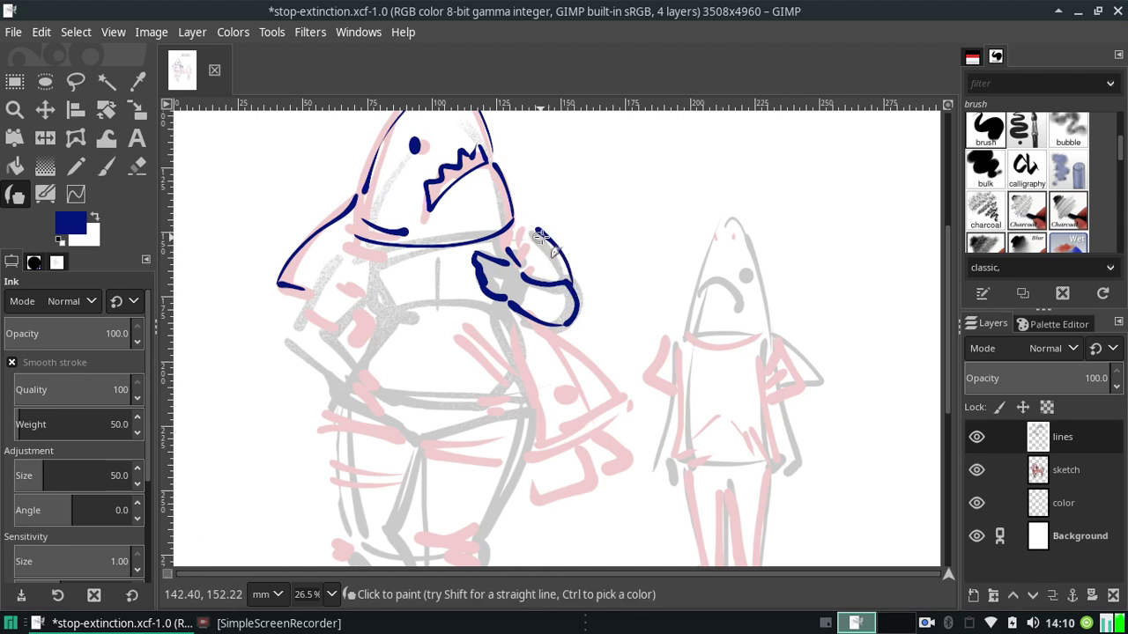
drag(540, 235, 579, 293)
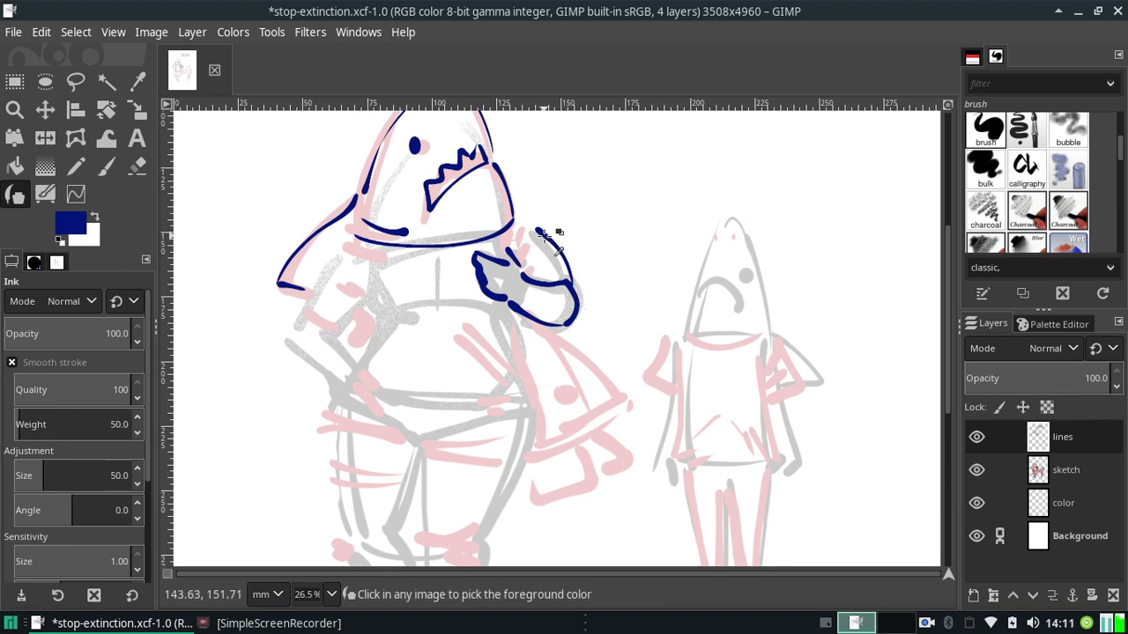
key(ctrl+z)
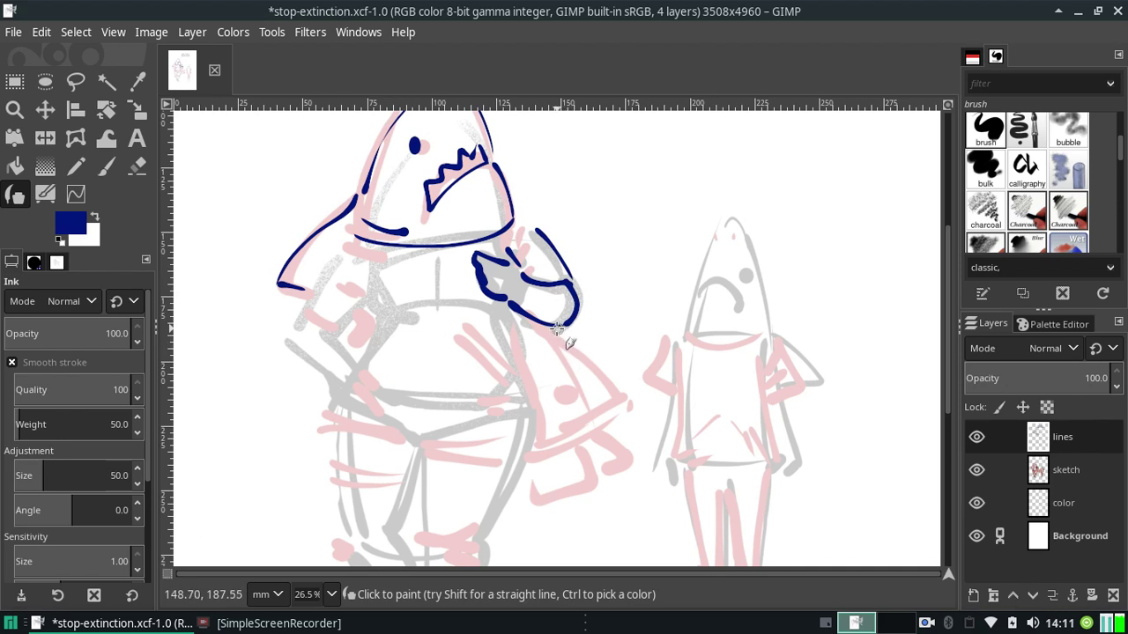
Ink the arm's outer edge down to the sleeve and the sleeve cuff lines.
drag(557, 328, 620, 383)
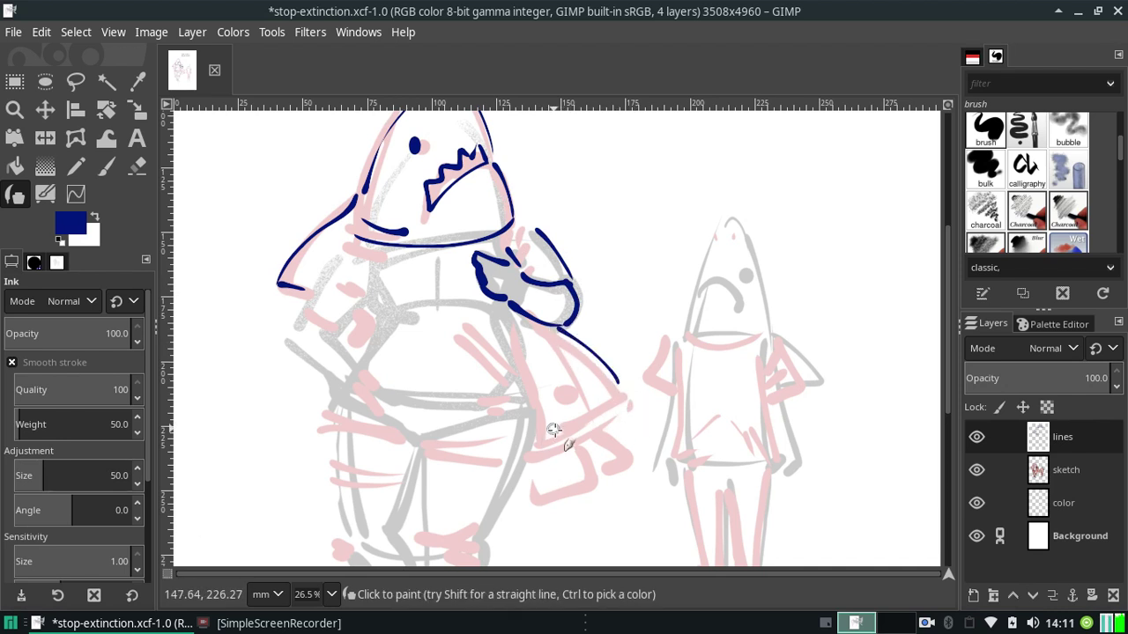
drag(559, 423, 619, 385)
key(ctrl+z)
mouse_move(557, 424)
mouse_down()
mouse_move(618, 385)
mouse_move(630, 408)
mouse_up()
drag(627, 407, 535, 459)
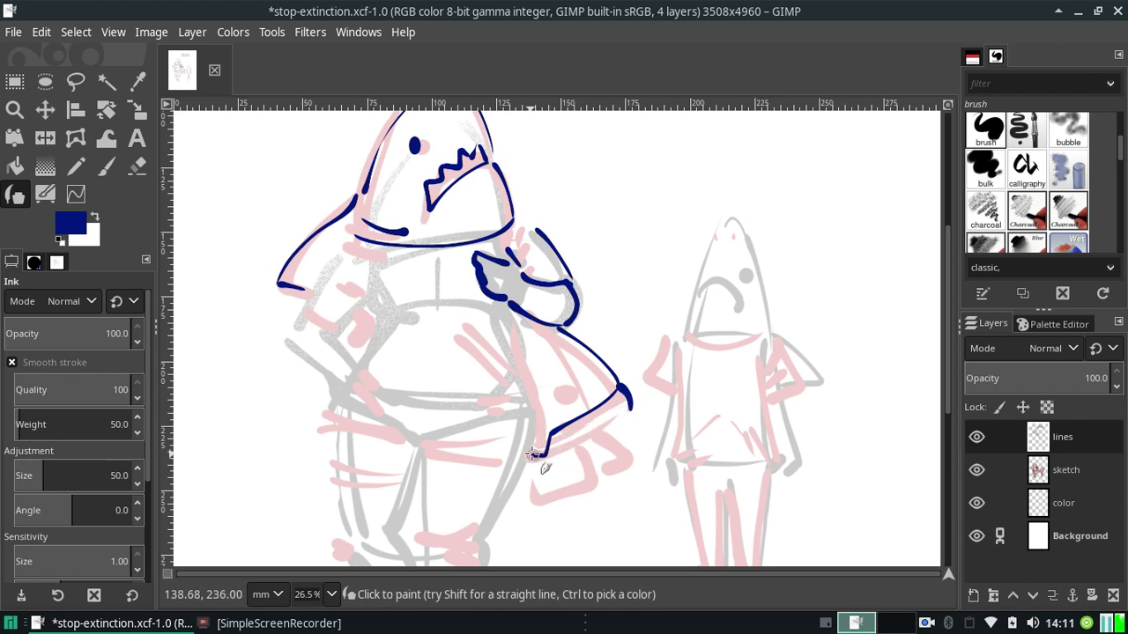
drag(535, 456, 553, 429)
mouse_move(597, 431)
mouse_down()
mouse_move(631, 406)
mouse_move(530, 460)
mouse_up()
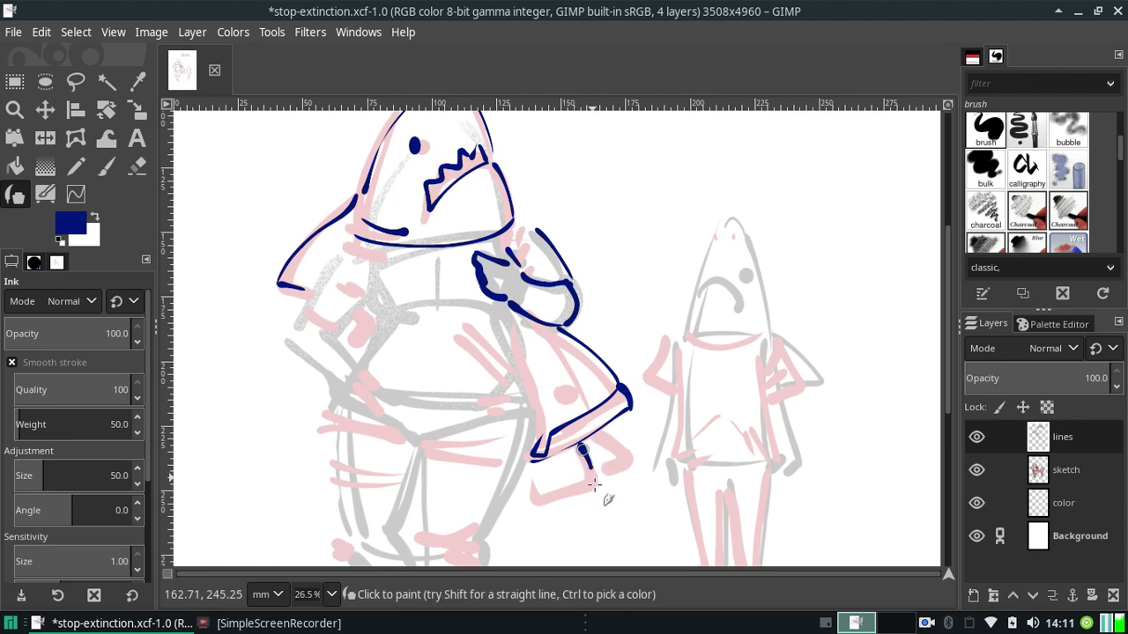
Redraw the short hook under the sleeve cuff as a longer, thicker down-left stroke.
mouse_move(595, 474)
mouse_down()
mouse_move(533, 483)
mouse_move(527, 507)
mouse_move(574, 453)
mouse_up()
key(ctrl+z)
key(ctrl+z)
key(ctrl+z)
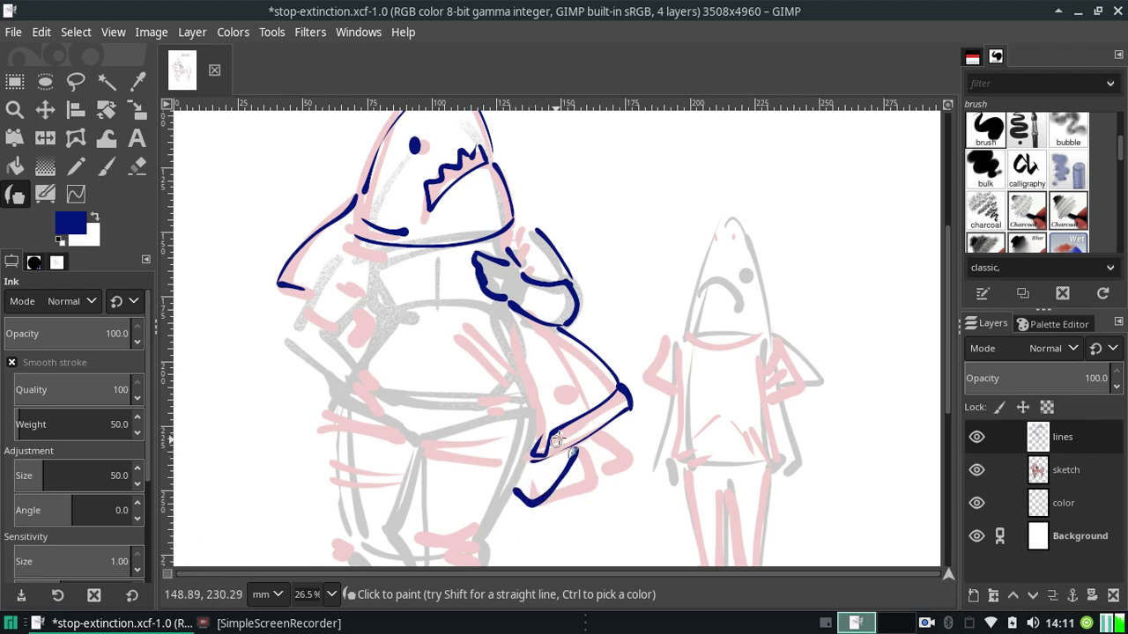
drag(577, 447, 554, 453)
key(ctrl+z)
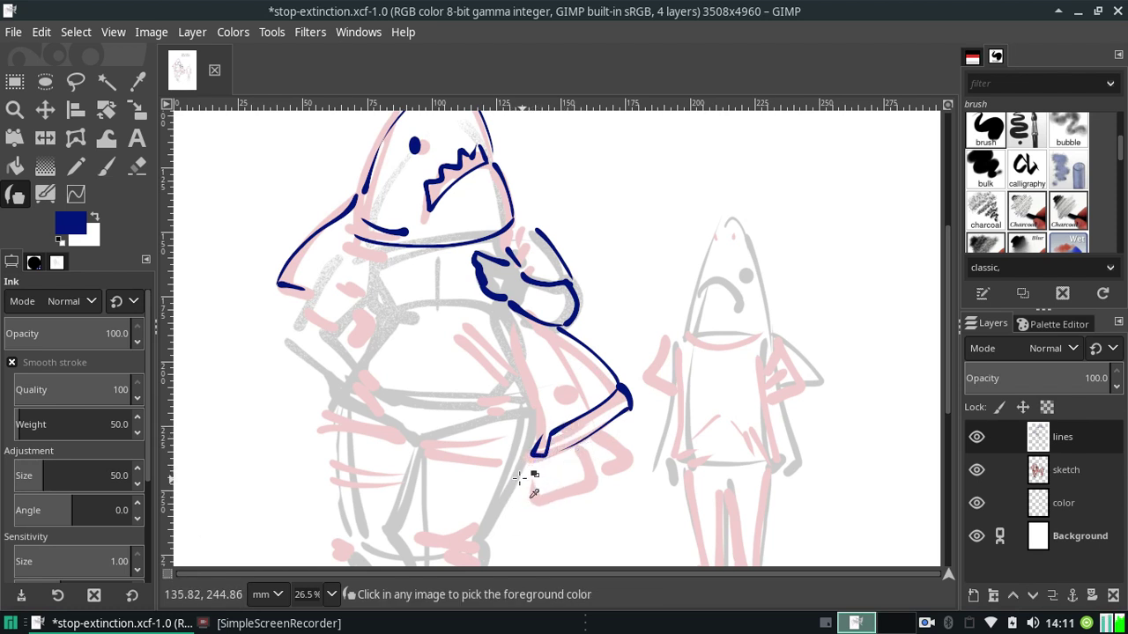
click(42, 31)
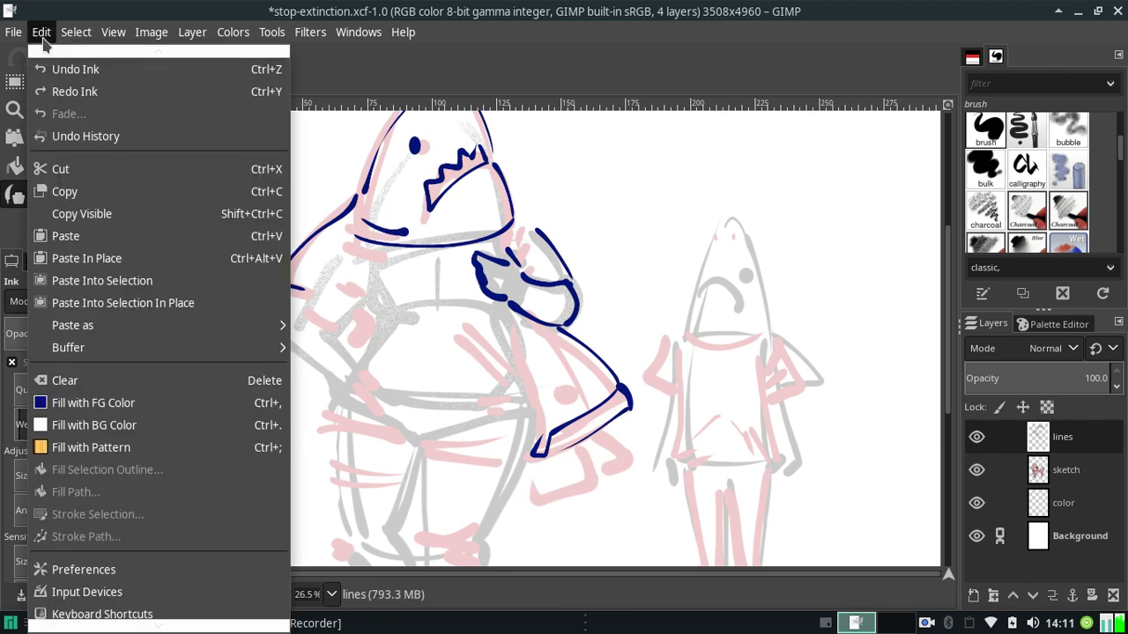
click(58, 83)
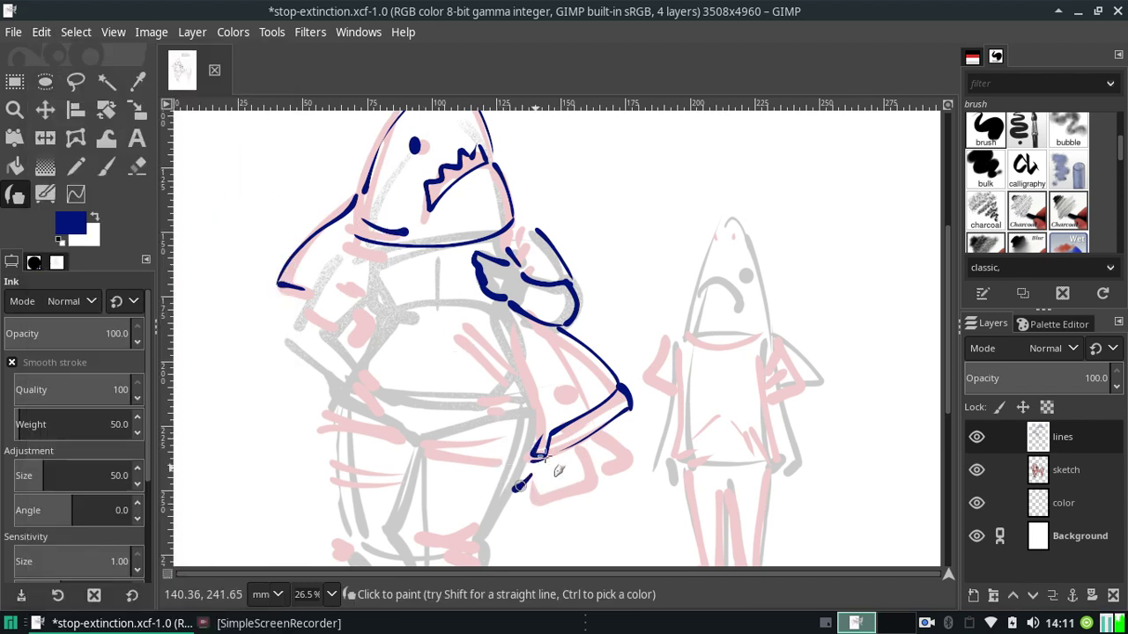
key(ctrl+z)
drag(531, 465, 507, 502)
key(ctrl+z)
Try diagonal, V-shaped and triangular strokes at the fish's lower end, undoing them.
key(ctrl+z)
key(ctrl+z)
drag(532, 463, 510, 504)
drag(587, 448, 566, 499)
key(ctrl+z)
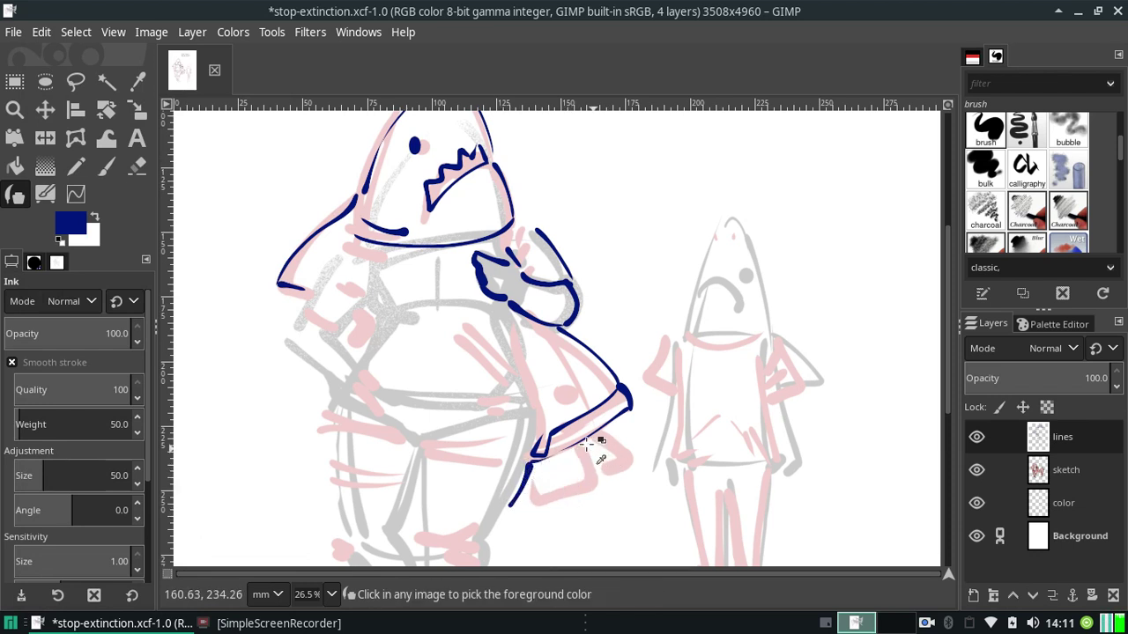
drag(586, 444, 549, 488)
key(ctrl+z)
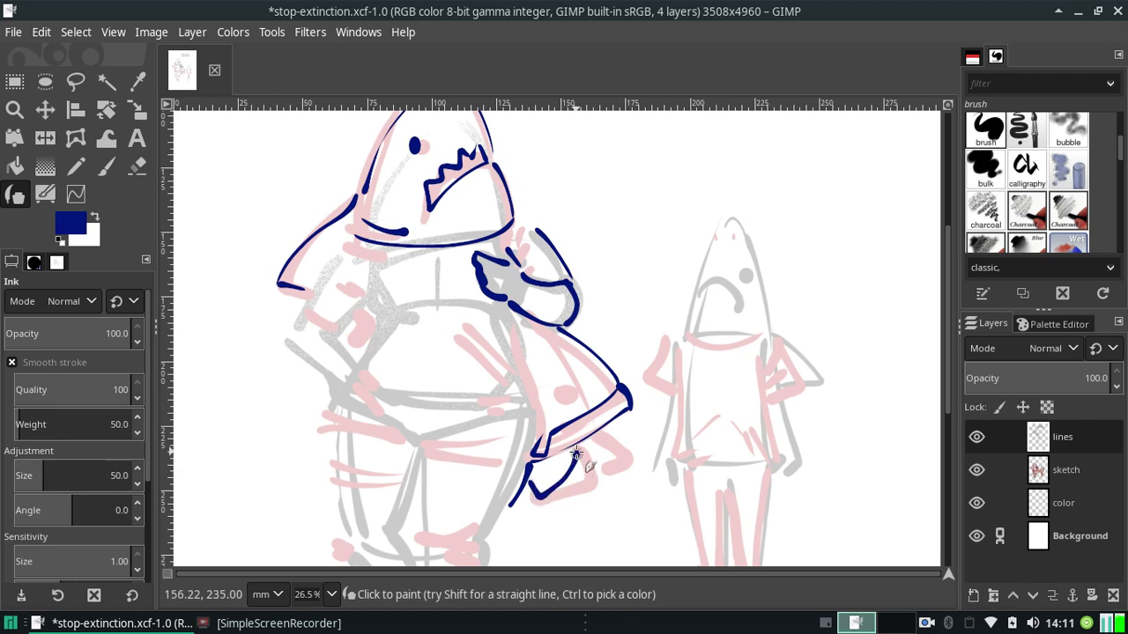
drag(546, 443, 534, 478)
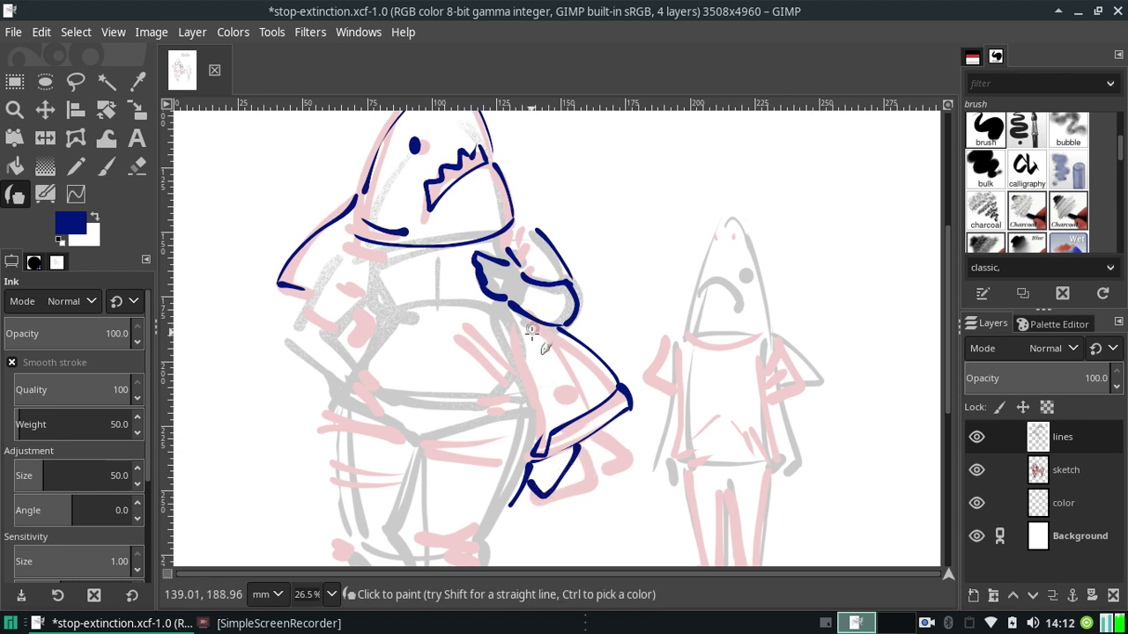
key(ctrl+z)
mouse_move(578, 444)
mouse_down()
mouse_move(535, 469)
mouse_move(599, 476)
mouse_move(534, 493)
mouse_up()
key(ctrl+z)
key(ctrl+z)
key(ctrl+z)
key(ctrl+z)
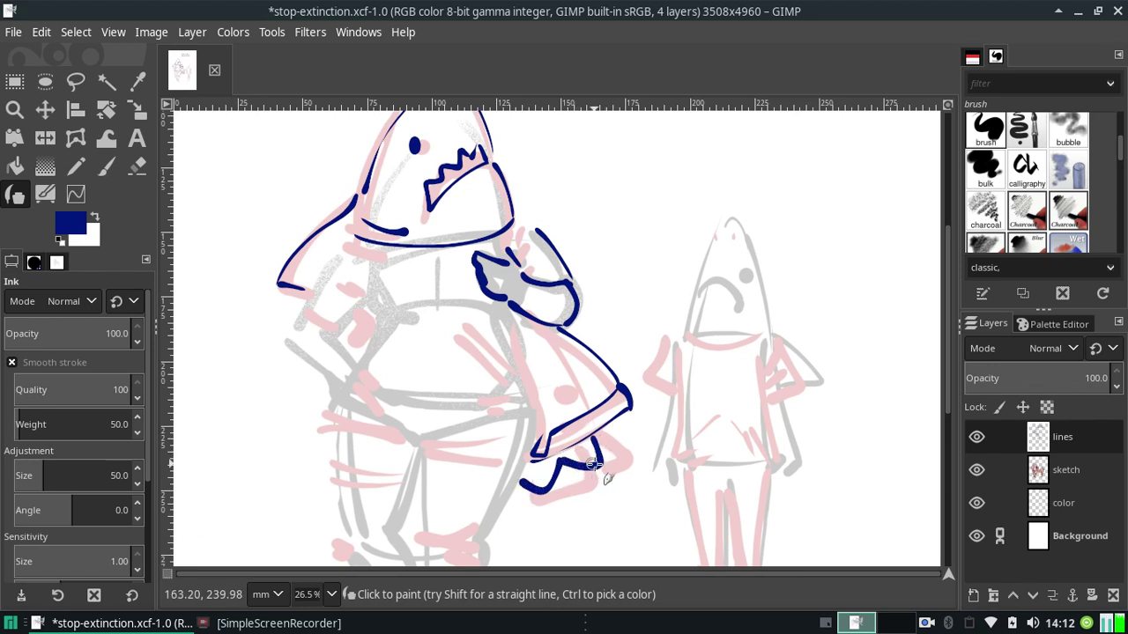
Try short extending and J-shaped strokes below the fish, then undo them.
key(ctrl+z)
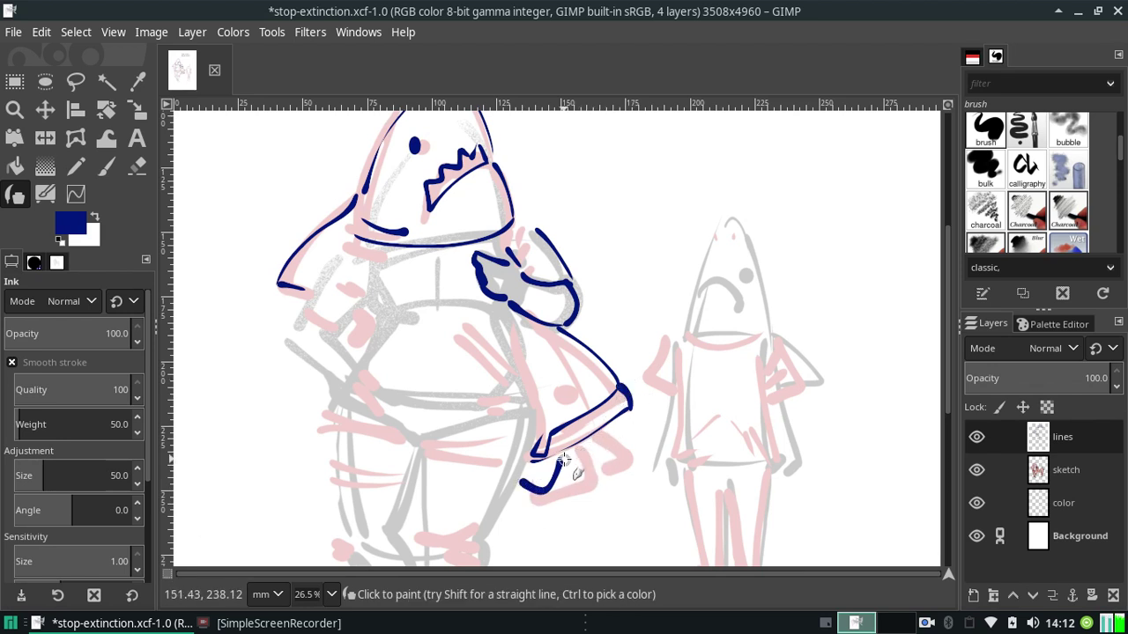
mouse_move(596, 436)
mouse_down()
mouse_move(600, 472)
mouse_move(583, 467)
mouse_up()
key(ctrl+z)
key(ctrl+z)
key(ctrl+z)
mouse_move(565, 458)
mouse_down()
mouse_move(526, 472)
mouse_move(528, 483)
mouse_move(575, 451)
mouse_up()
key(ctrl+z)
key(ctrl+z)
key(ctrl+z)
mouse_move(529, 486)
mouse_down()
mouse_move(568, 449)
mouse_move(520, 483)
mouse_up()
key(ctrl+z)
Dot a stitched mouth line along the fish and mark its eye with a cross.
click(584, 418)
click(592, 412)
click(607, 402)
click(614, 398)
click(620, 393)
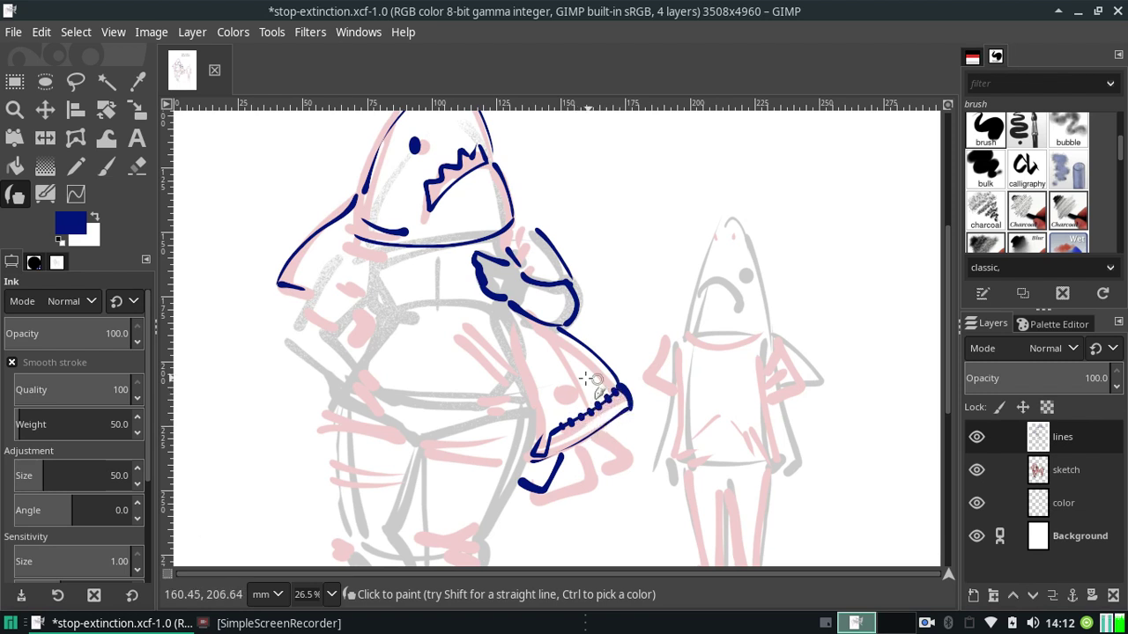
drag(561, 385, 566, 391)
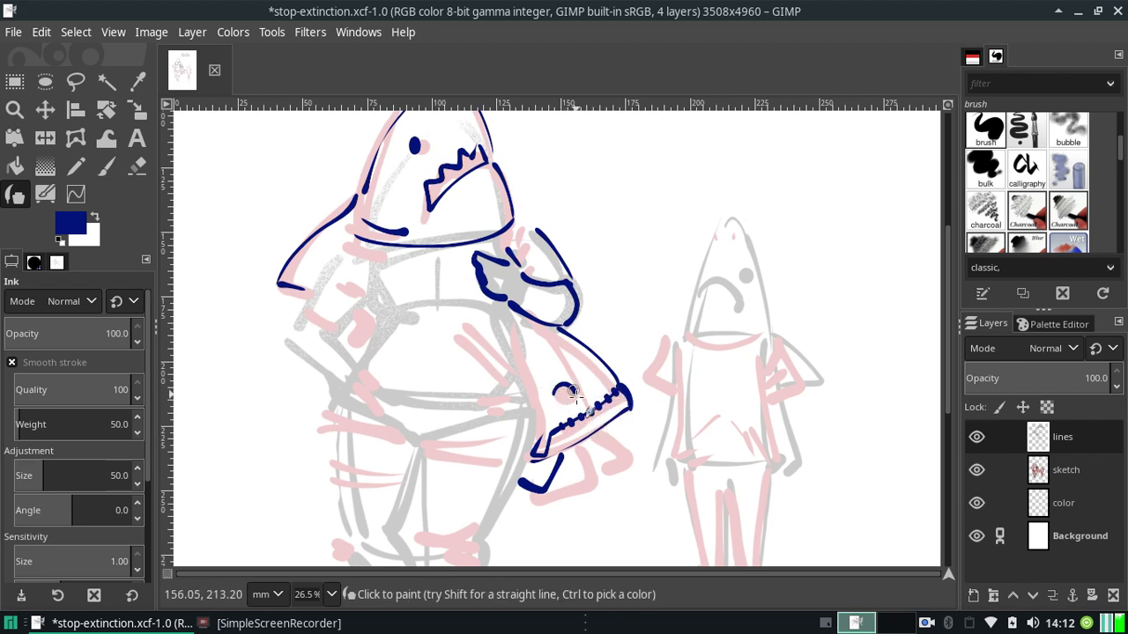
key(ctrl)
drag(562, 396, 564, 395)
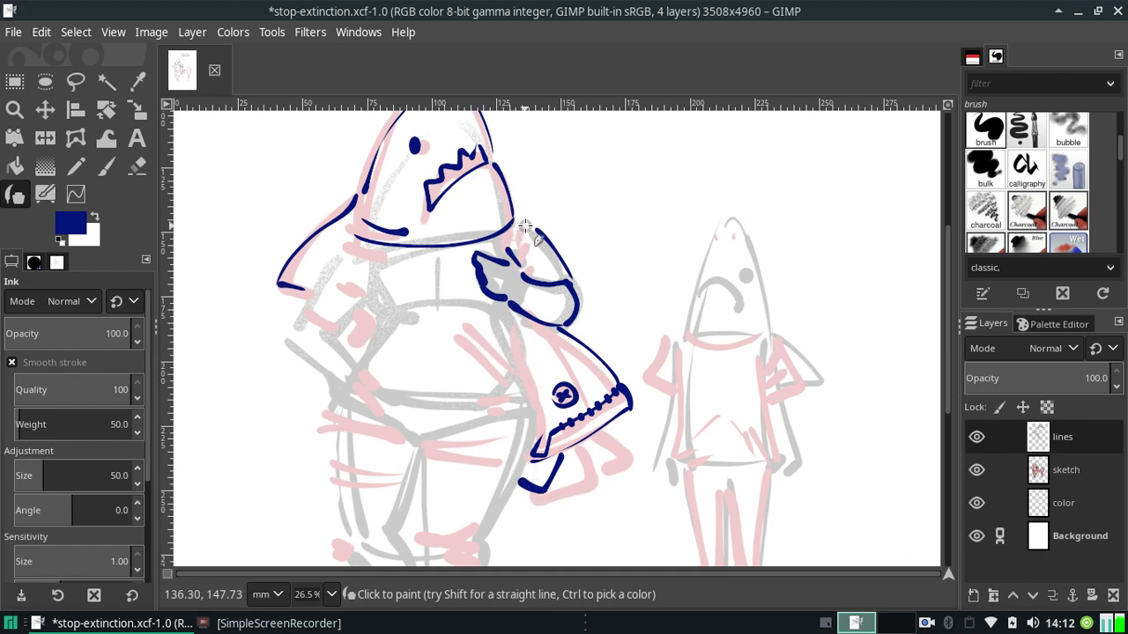
Outline a fin above the sleeve with inner marks, undoing stray strokes near the jaw.
mouse_move(528, 225)
mouse_down()
mouse_move(514, 262)
mouse_move(548, 239)
mouse_move(509, 242)
mouse_move(532, 221)
mouse_up()
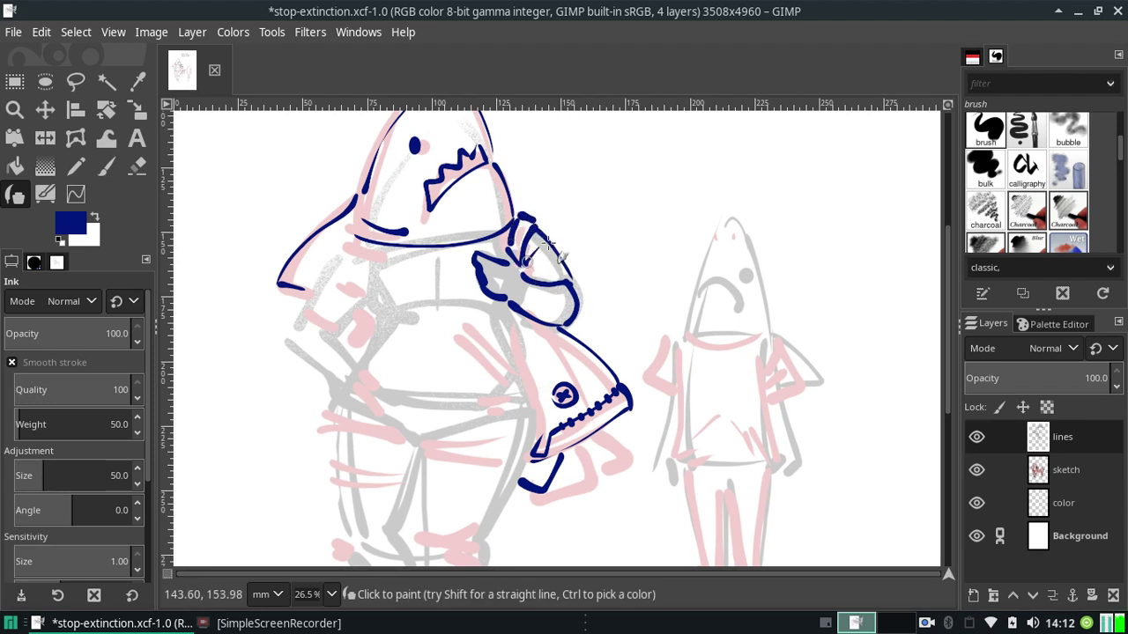
mouse_move(533, 262)
mouse_down()
mouse_move(552, 263)
mouse_move(527, 268)
mouse_move(539, 281)
mouse_up()
key(ctrl+z)
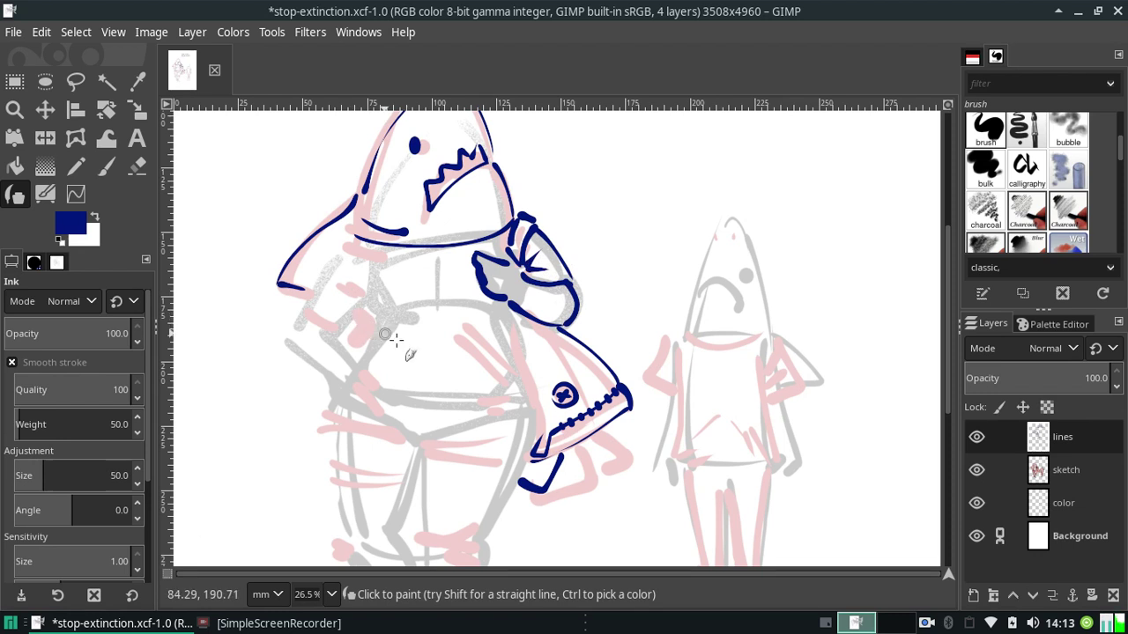
key(ctrl+z)
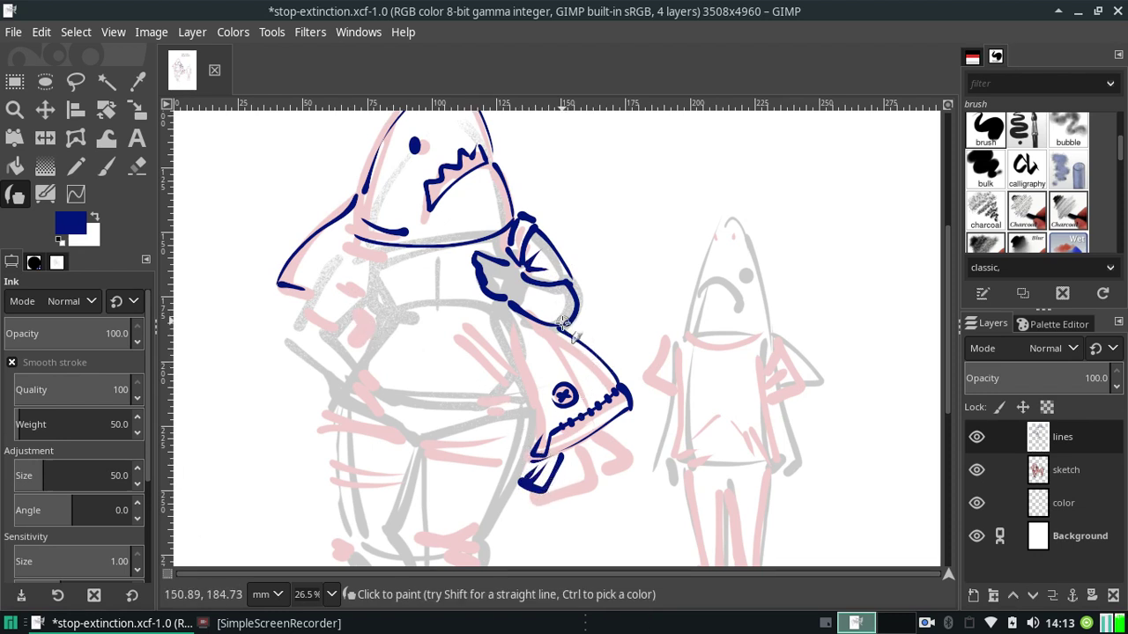
mouse_move(593, 432)
mouse_down()
mouse_move(594, 483)
mouse_move(565, 476)
mouse_up()
key(ctrl+z)
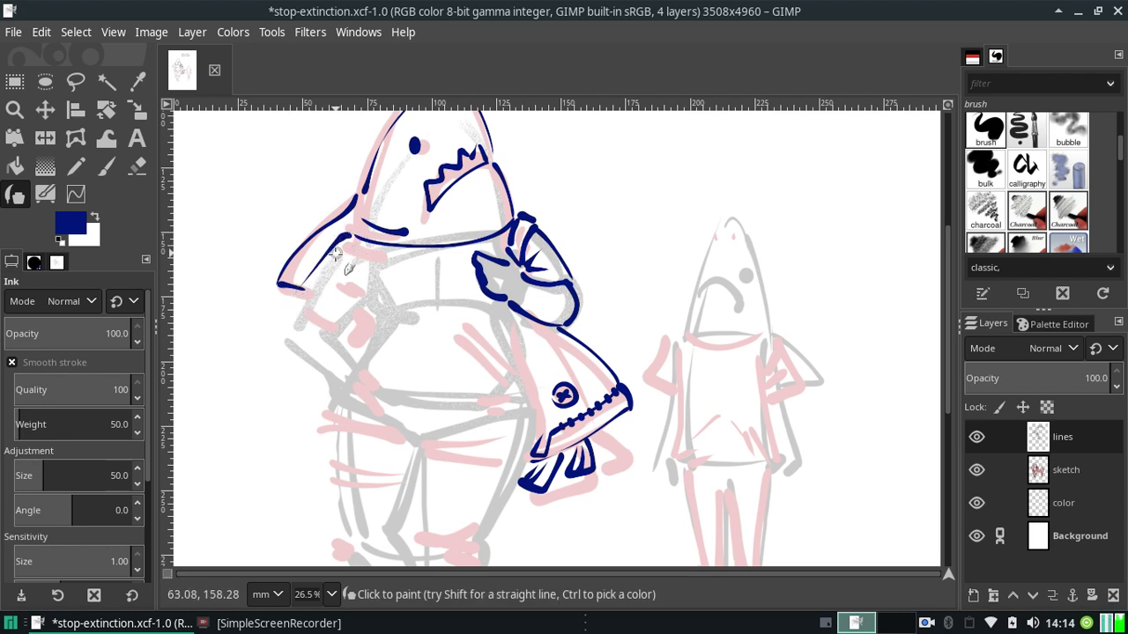
Ink the left sleeve's outer edge and a stroke down-left below the sleeve end.
mouse_move(351, 236)
mouse_down()
mouse_move(304, 287)
mouse_move(308, 314)
mouse_move(333, 331)
mouse_move(363, 303)
mouse_up()
key(ctrl+z)
key(ctrl+z)
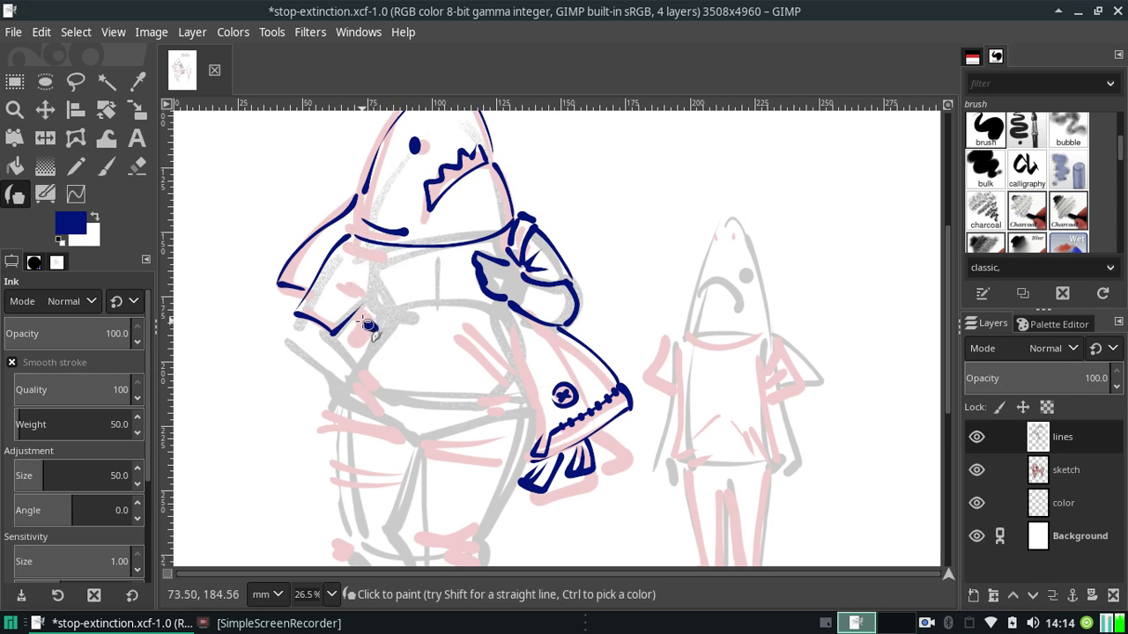
drag(368, 326, 363, 357)
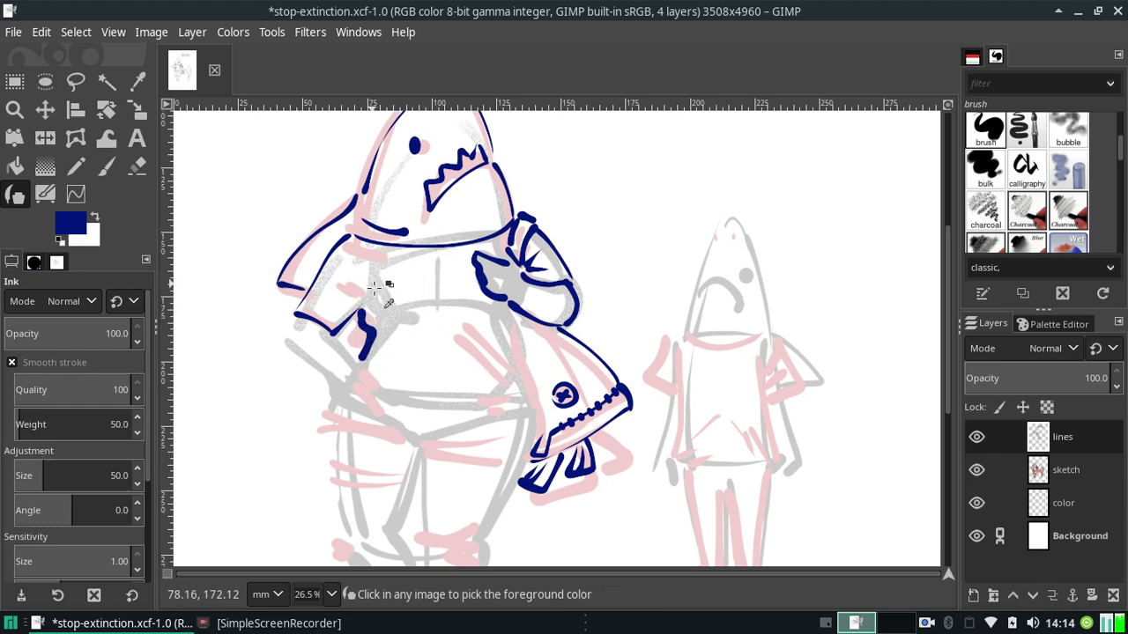
key(ctrl+z)
drag(375, 313, 353, 360)
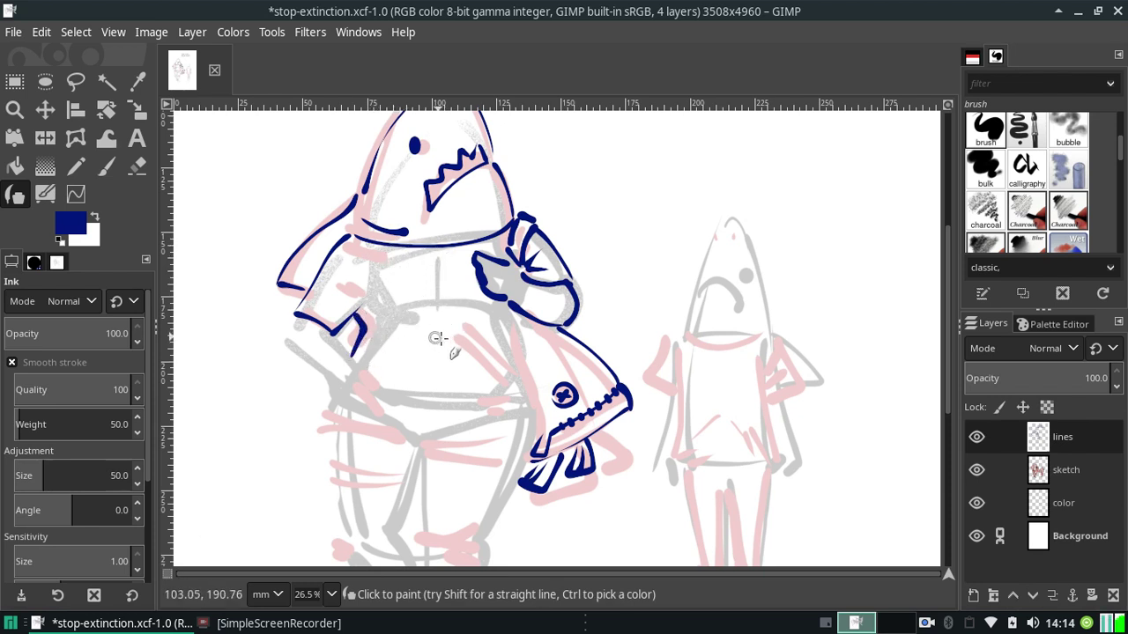
Draw the diagonal arm line beside the held fish, retrying it until it sits right.
drag(448, 328, 481, 374)
key(ctrl+z)
drag(452, 337, 508, 381)
key(ctrl+z)
drag(460, 327, 515, 370)
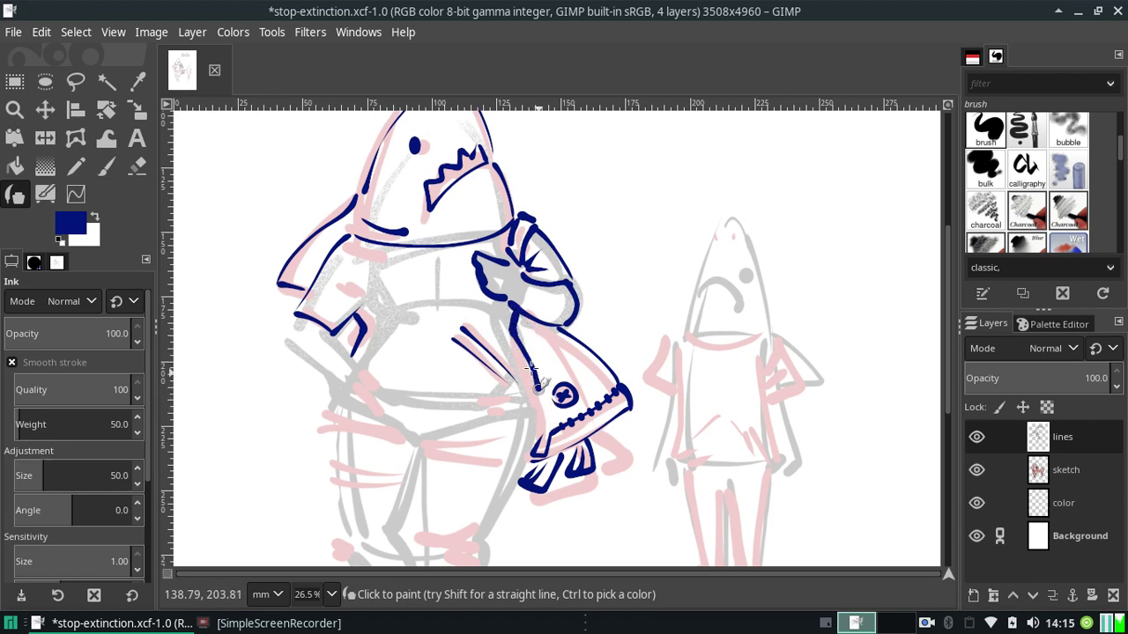
Ink a short line down the held fish's left edge.
drag(527, 369, 548, 421)
key(ctrl+z)
drag(517, 320, 539, 393)
key(ctrl+z)
drag(517, 320, 530, 377)
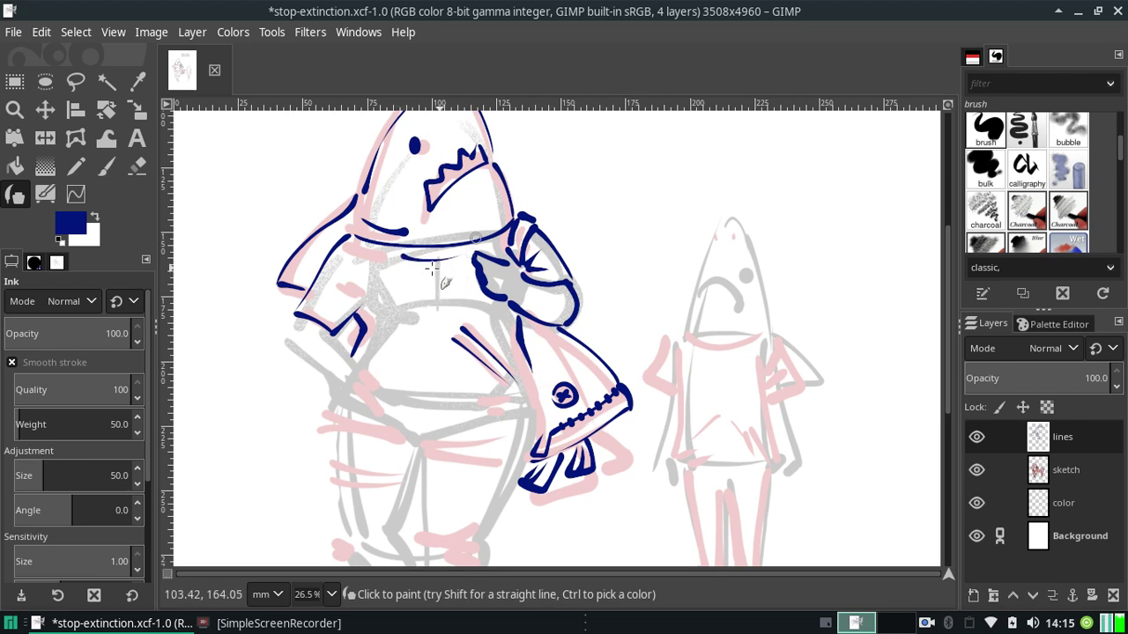
Try a curved line across the chest, reworking its shape.
drag(405, 263, 456, 280)
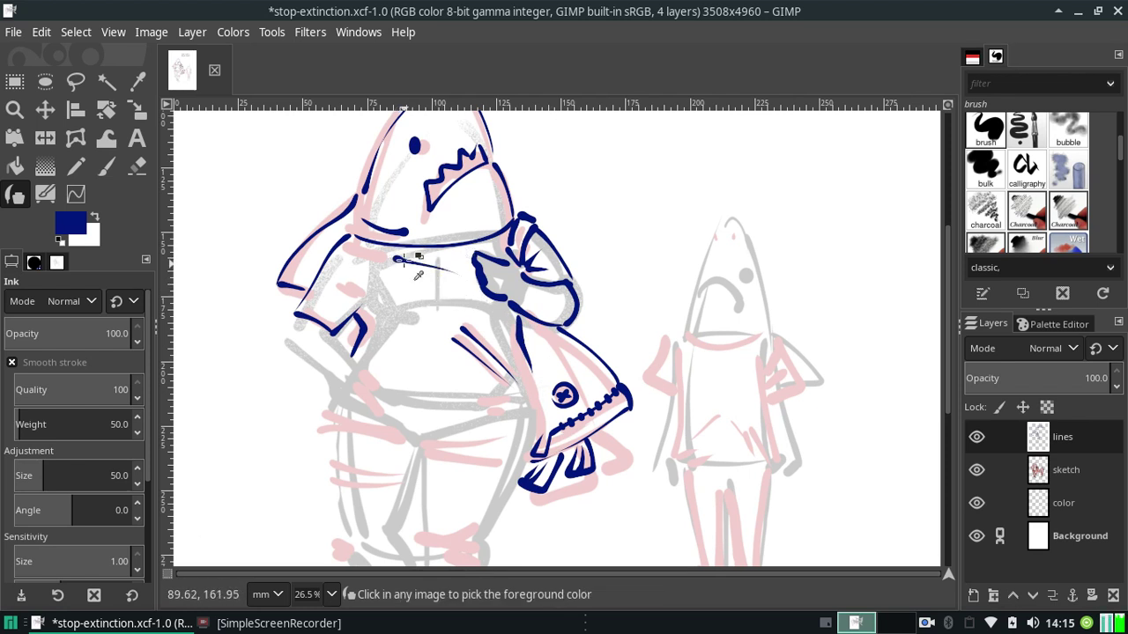
key(ctrl+z)
mouse_move(397, 259)
mouse_down()
mouse_move(458, 280)
mouse_move(445, 262)
mouse_up()
key(ctrl+z)
key(ctrl+z)
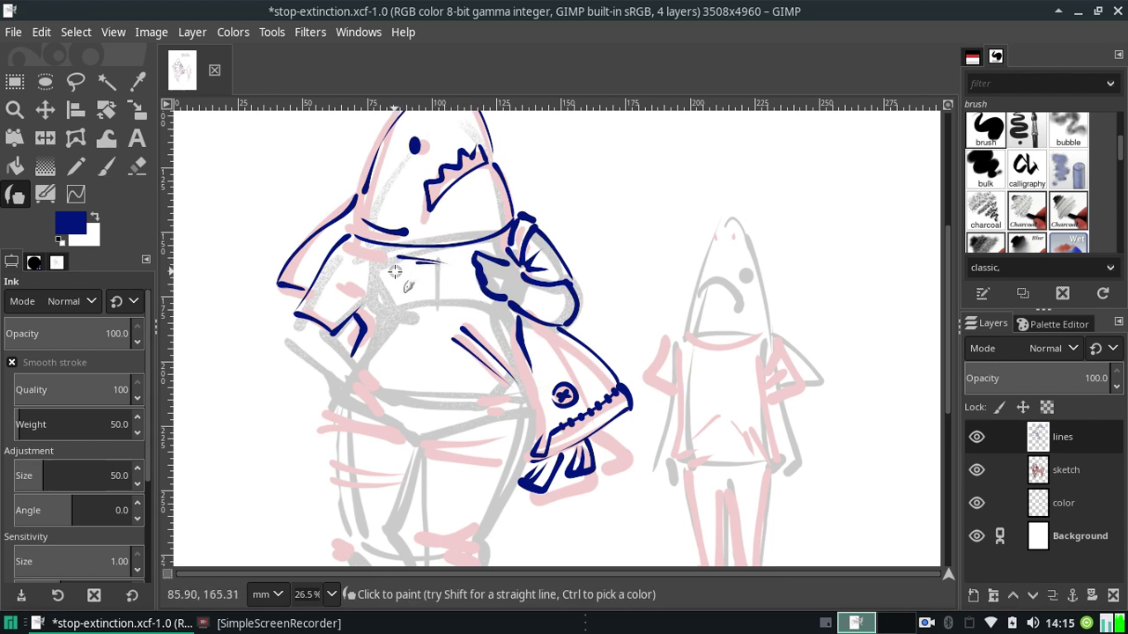
key(ctrl+z)
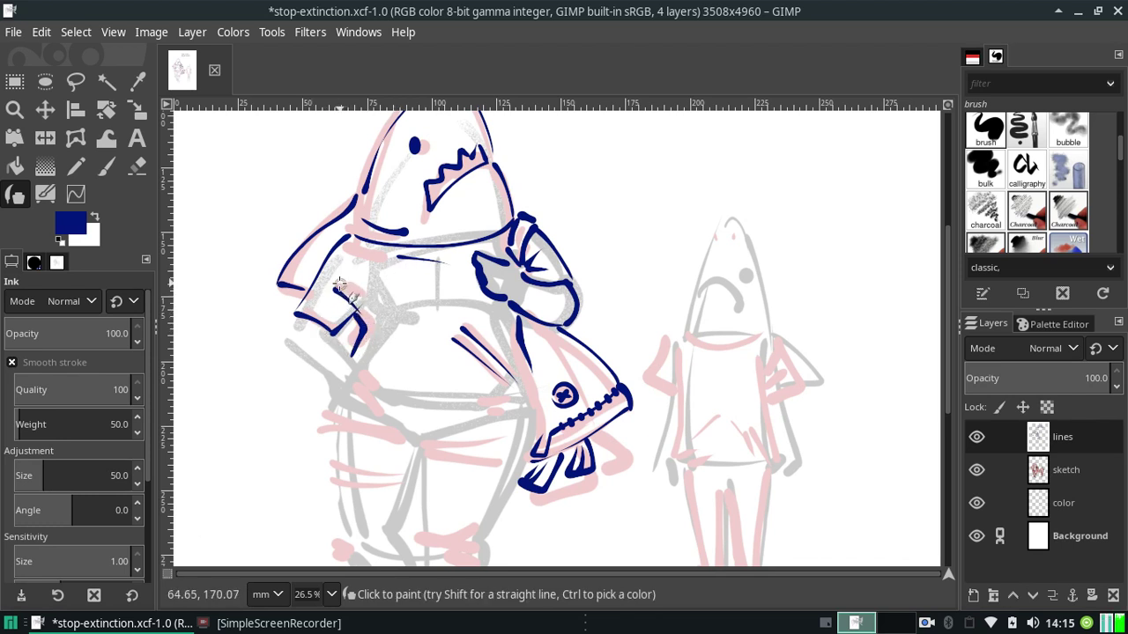
Try several diagonal strokes on the arm below the sleeve.
drag(339, 285, 377, 320)
key(ctrl+z)
drag(337, 276, 359, 316)
key(ctrl+z)
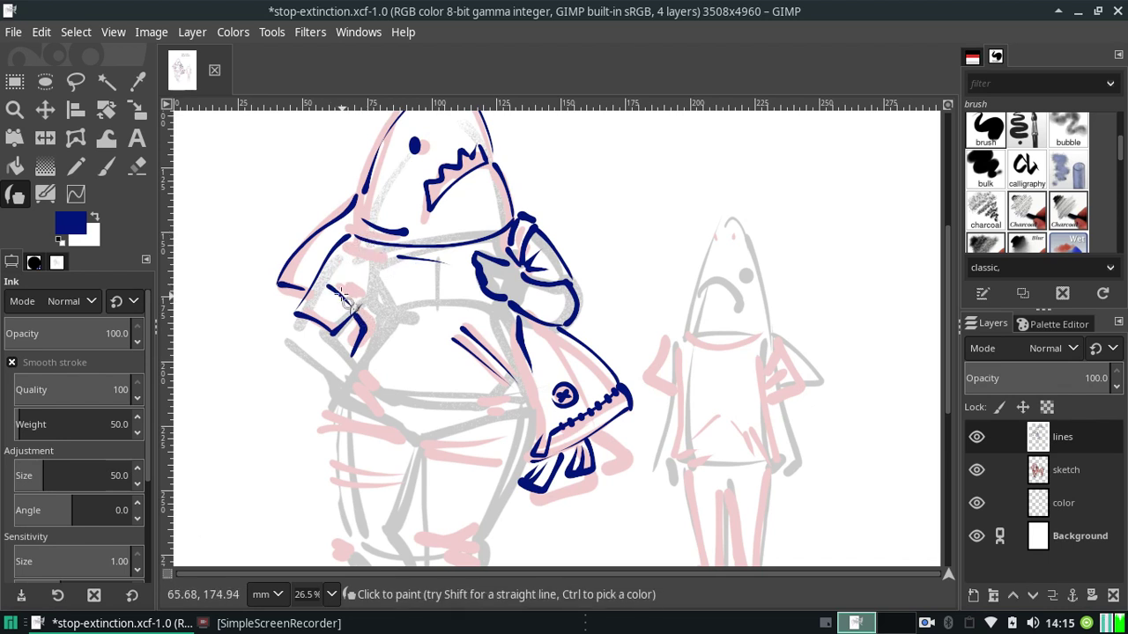
key(ctrl+z)
drag(324, 273, 359, 310)
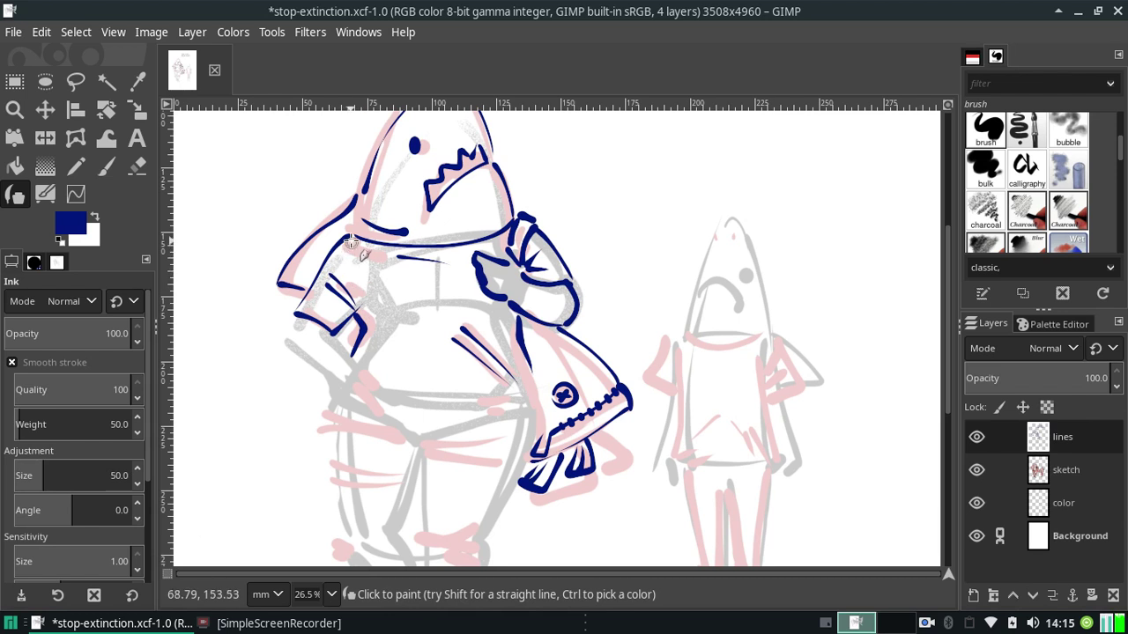
key(ctrl+z)
Redraw the near-vertical upper arm line along the sleeve's edge.
drag(349, 236, 352, 292)
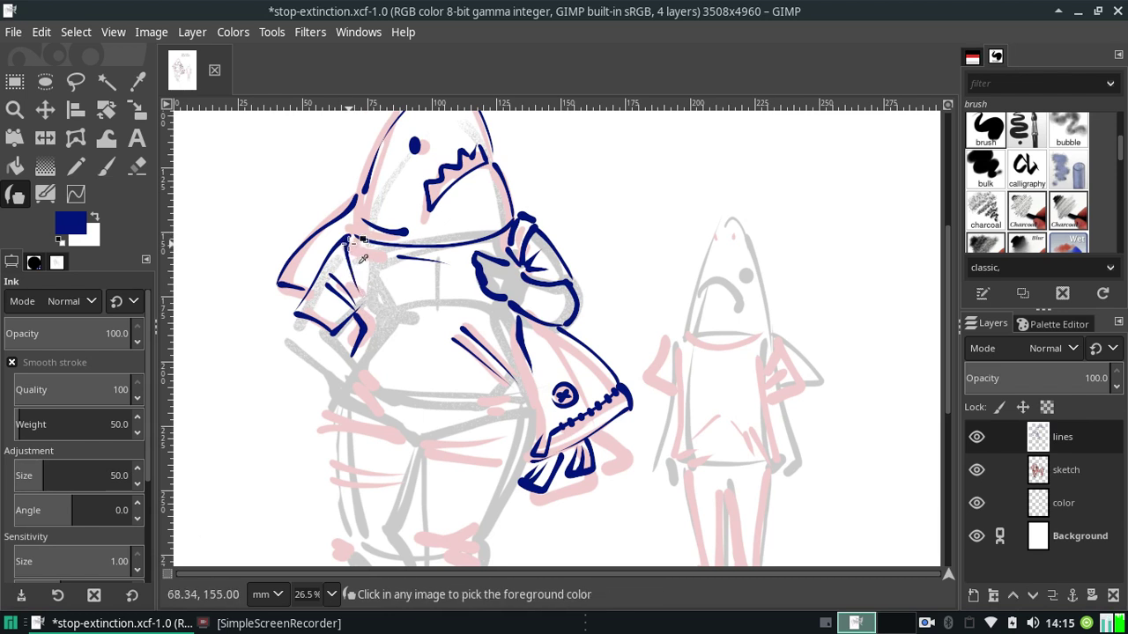
key(ctrl+z)
drag(349, 235, 352, 299)
key(ctrl+z)
drag(344, 247, 379, 318)
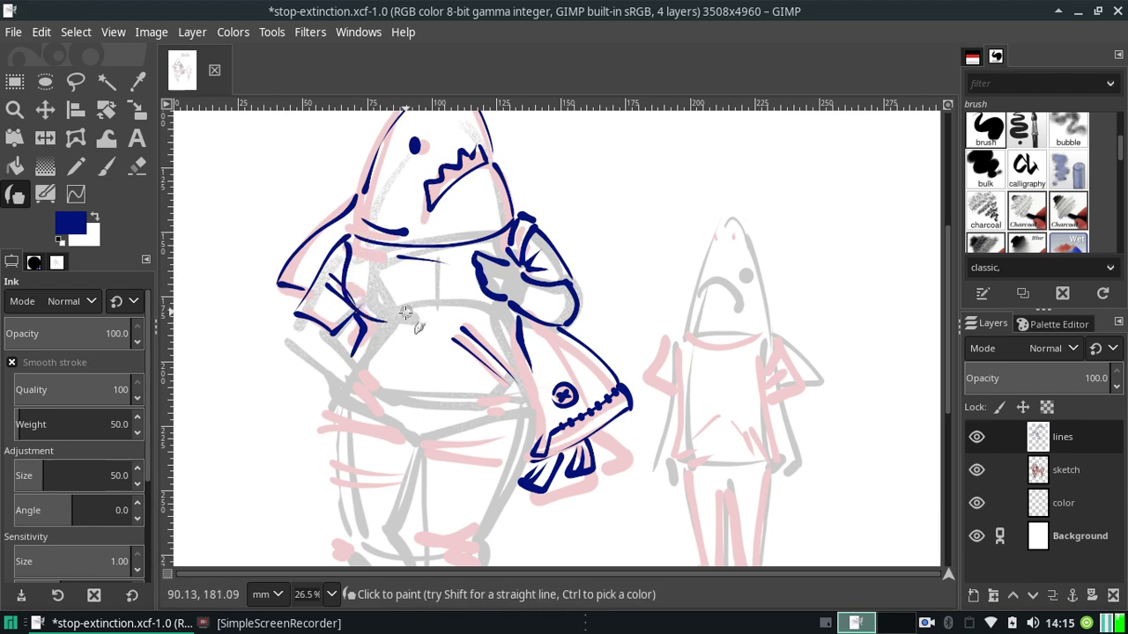
key(ctrl+z)
key(ctrl+z)
key(ctrl+z)
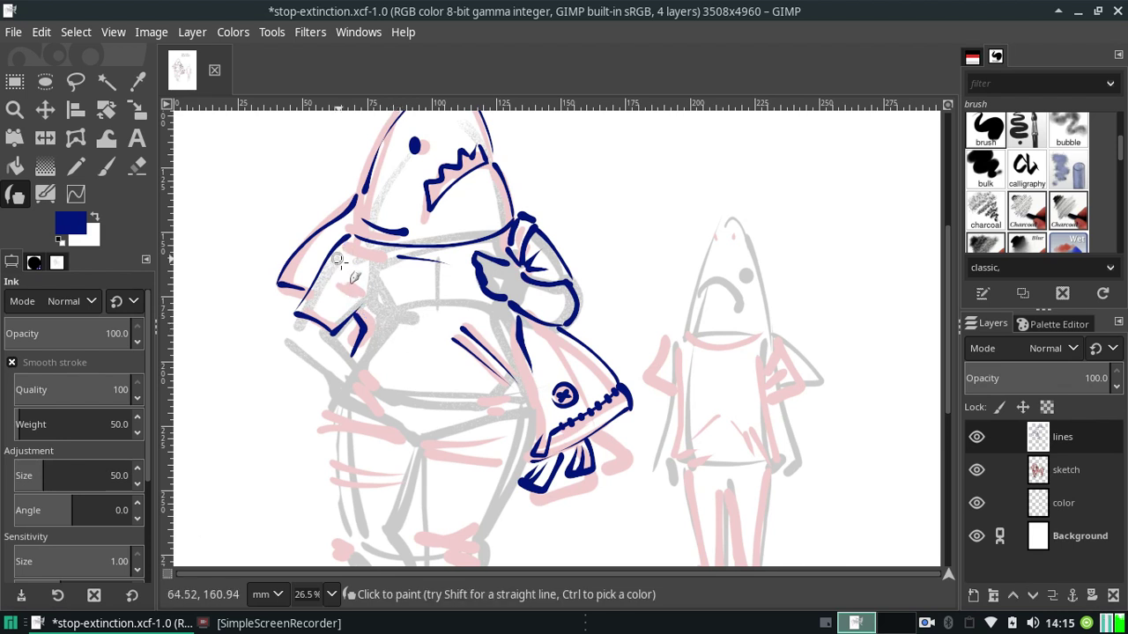
drag(344, 249, 354, 299)
key(ctrl+z)
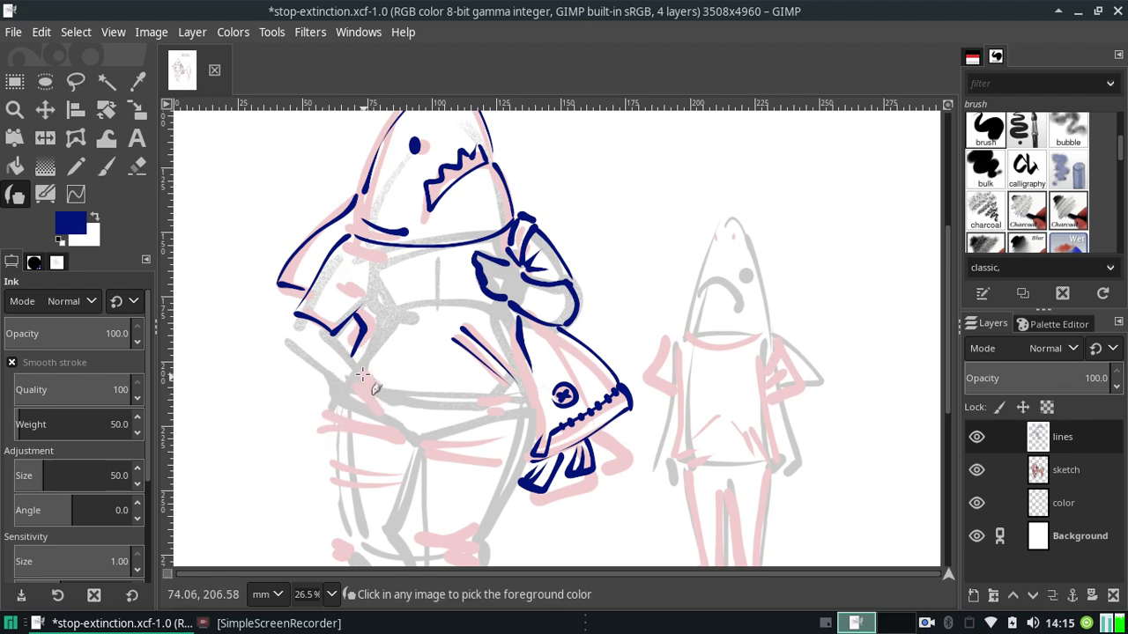
Try short strokes on the big shark's hand, undo them all, and open the View menu.
mouse_move(360, 373)
mouse_down()
mouse_move(381, 386)
mouse_move(372, 388)
mouse_up()
key(ctrl+z)
key(ctrl+z)
key(ctrl+z)
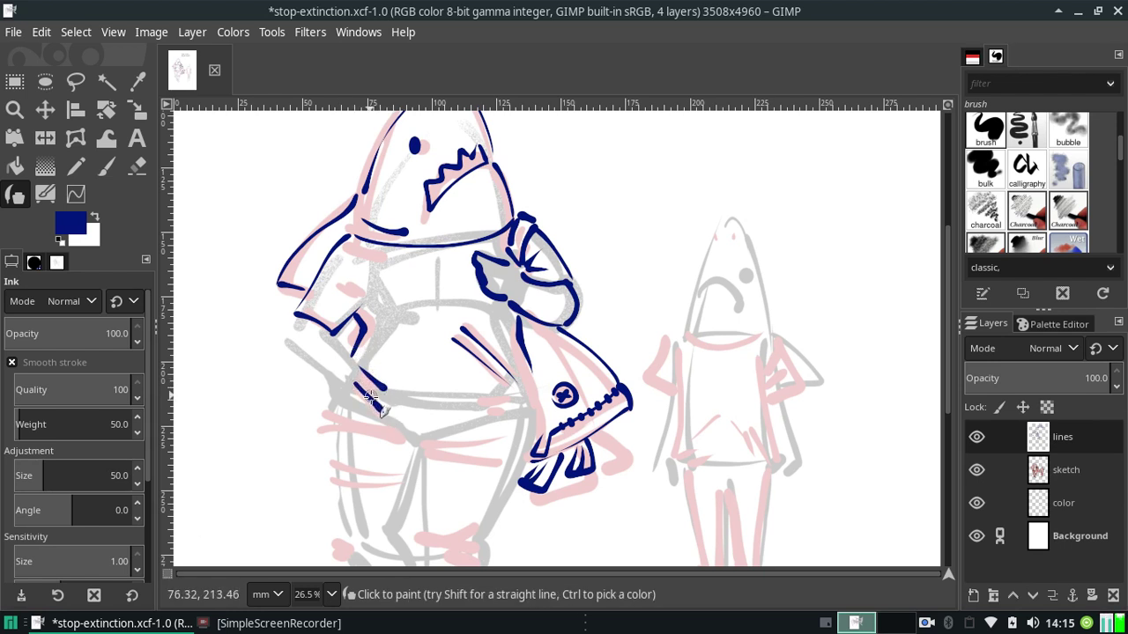
key(ctrl+z)
mouse_move(359, 369)
mouse_down()
mouse_move(385, 388)
mouse_move(382, 407)
mouse_up()
key(ctrl+z)
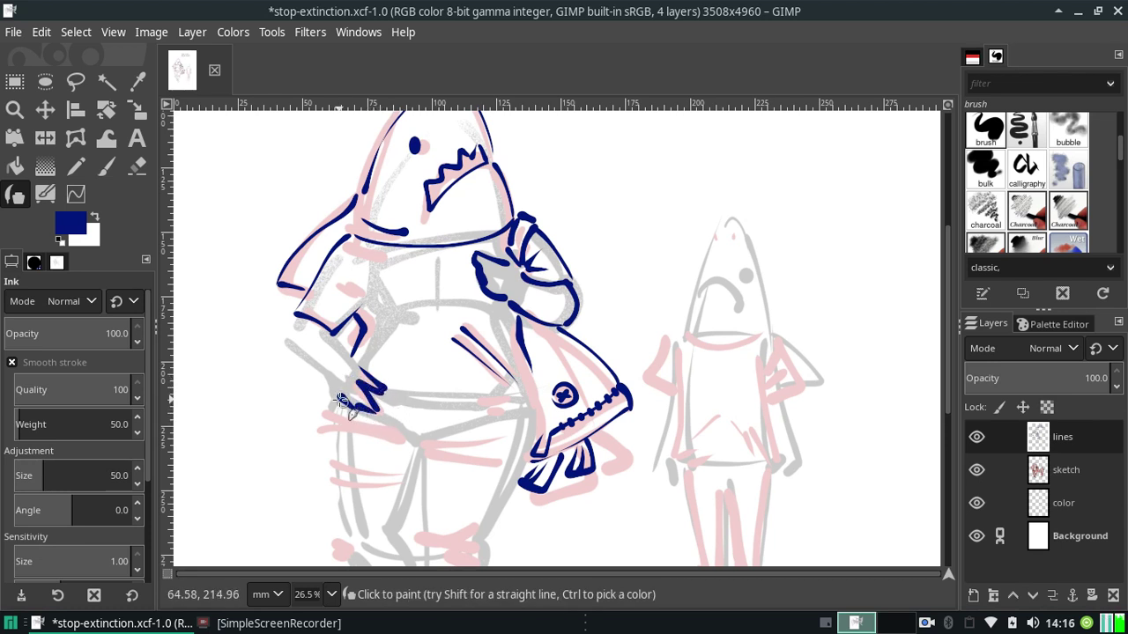
drag(329, 395, 349, 411)
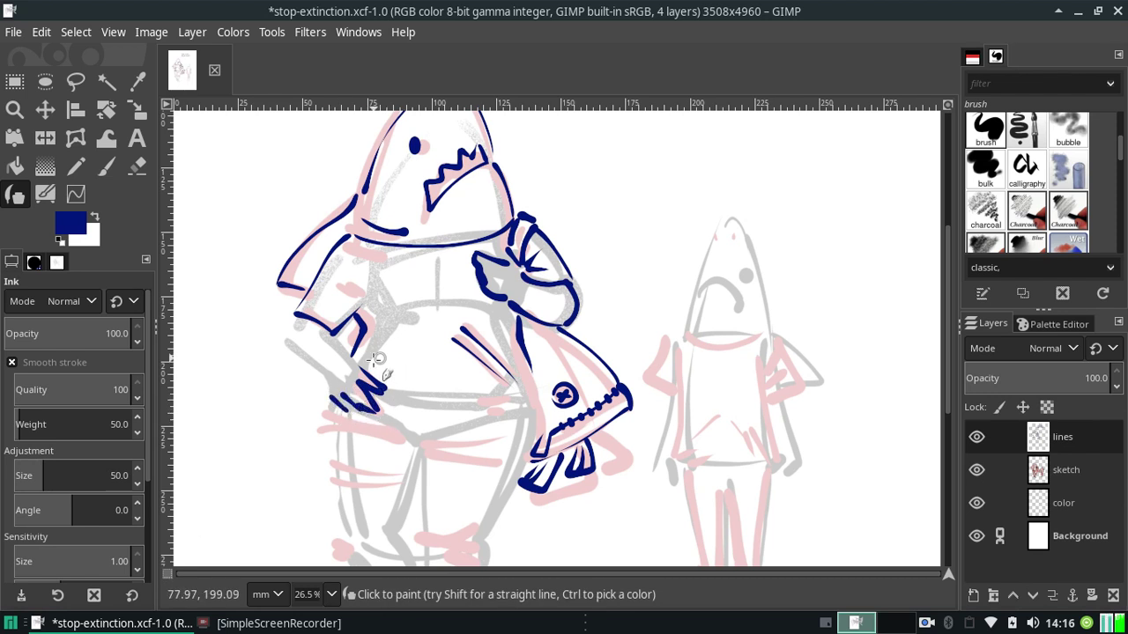
key(ctrl+z)
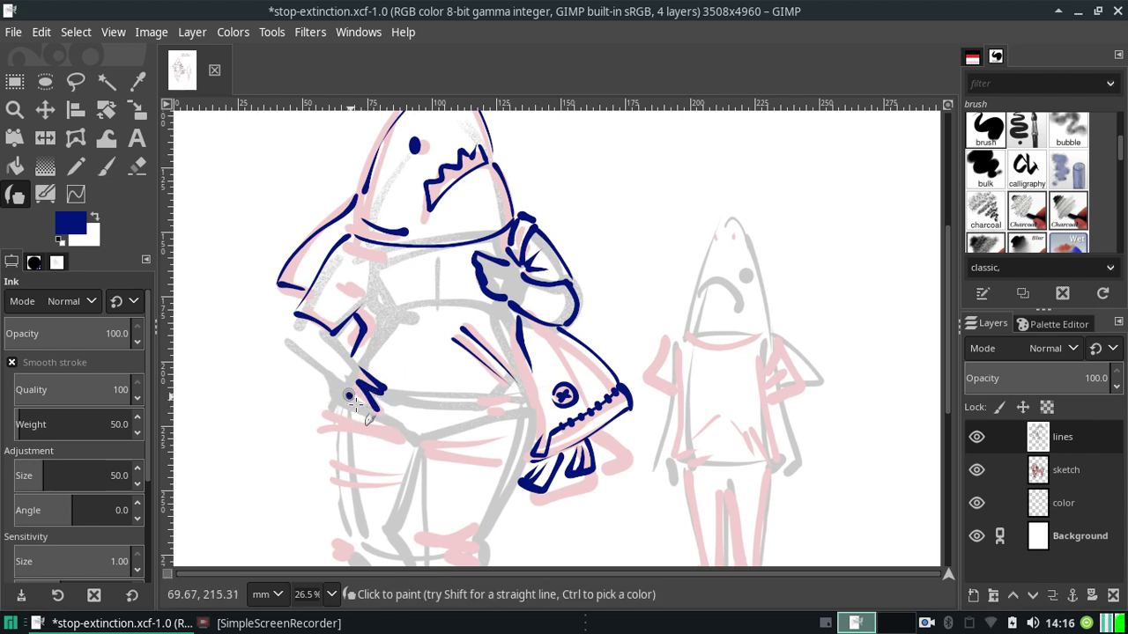
drag(349, 397, 381, 417)
key(ctrl+z)
key(ctrl+z)
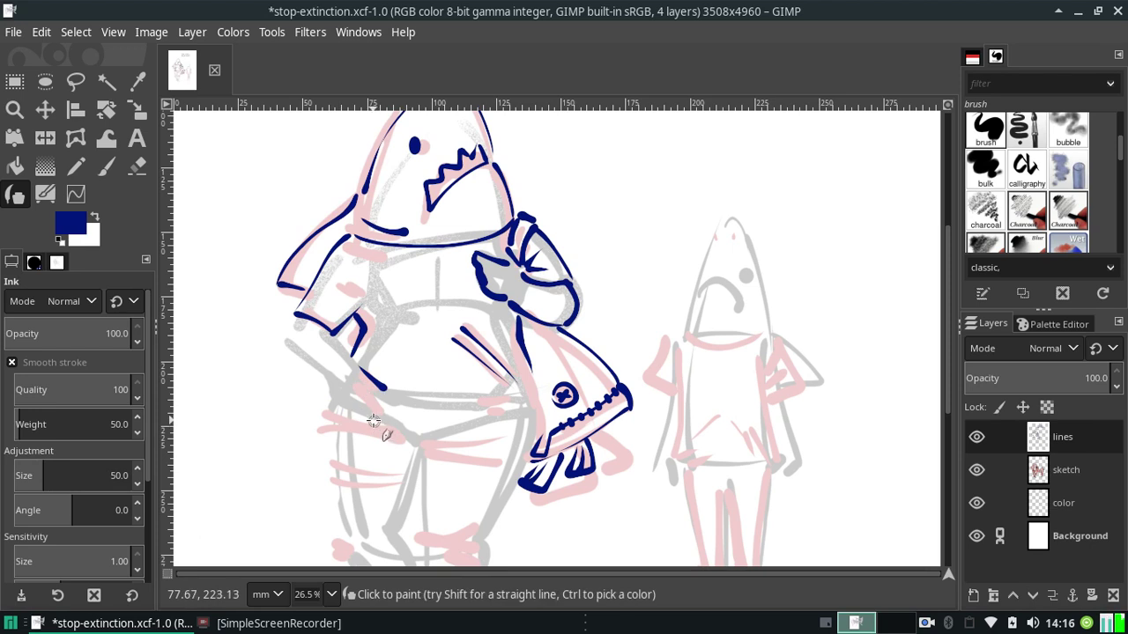
click(112, 32)
mouse_move(162, 136)
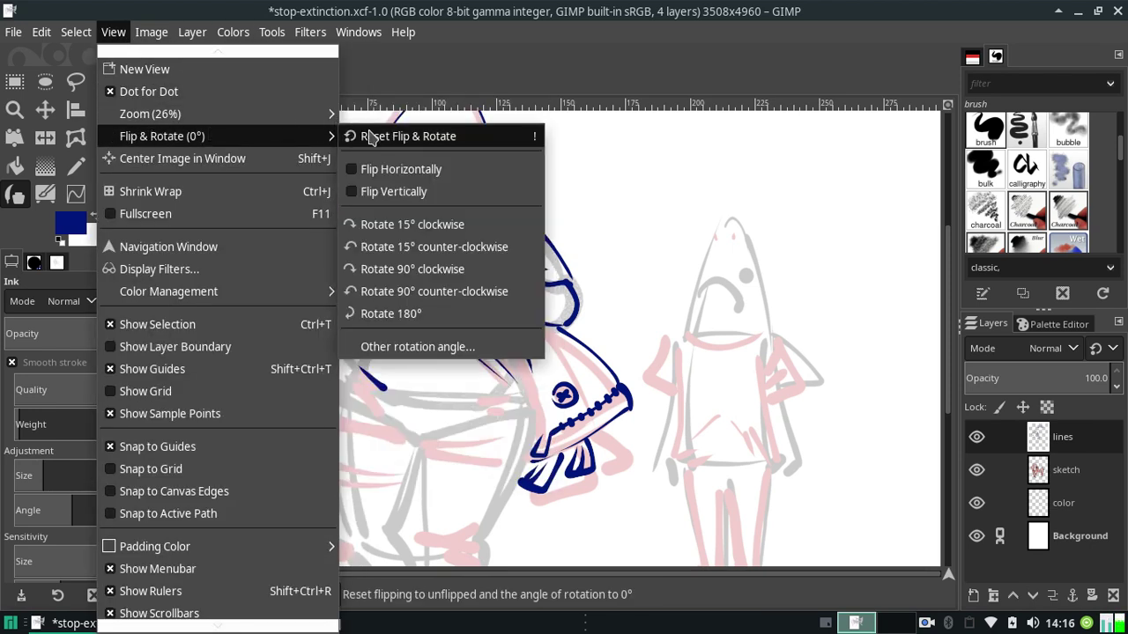
Flip the canvas view horizontally and ink the hand's lower edge on the hip.
click(399, 170)
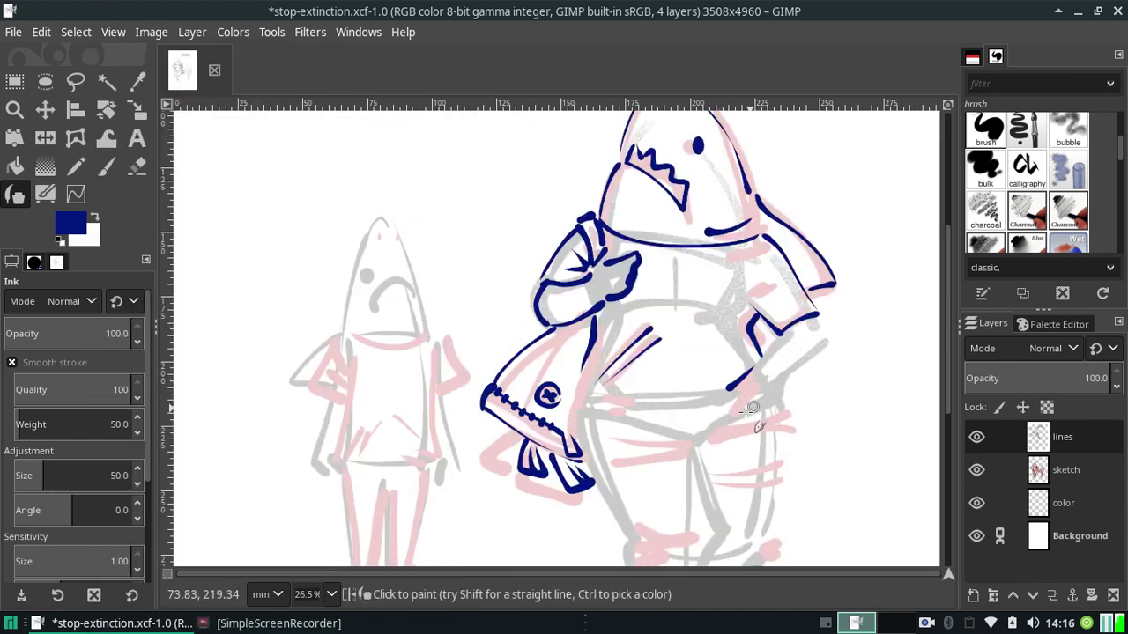
mouse_move(731, 407)
mouse_down()
mouse_move(767, 401)
mouse_move(779, 367)
mouse_up()
key(ctrl+z)
mouse_move(763, 405)
mouse_down()
mouse_move(784, 375)
mouse_move(833, 355)
mouse_up()
key(ctrl+z)
key(ctrl+z)
key(ctrl+z)
Retry the line running up the arm from the hip hand.
key(ctrl+z)
drag(763, 388, 827, 342)
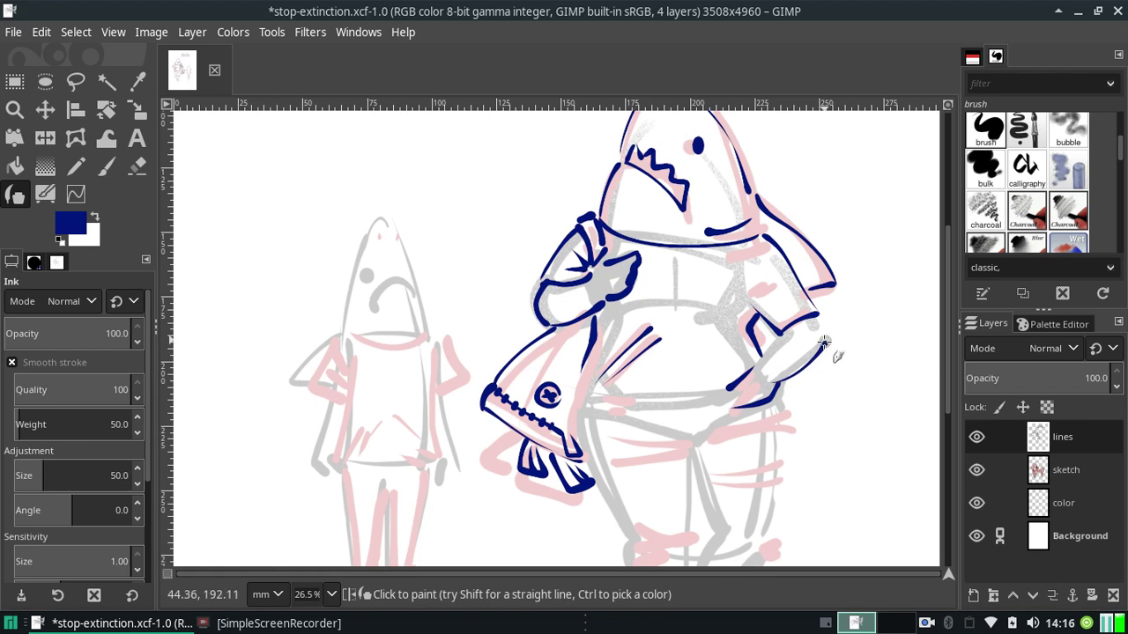
key(ctrl+z)
drag(760, 382, 818, 348)
key(ctrl+z)
drag(770, 388, 822, 344)
key(ctrl+z)
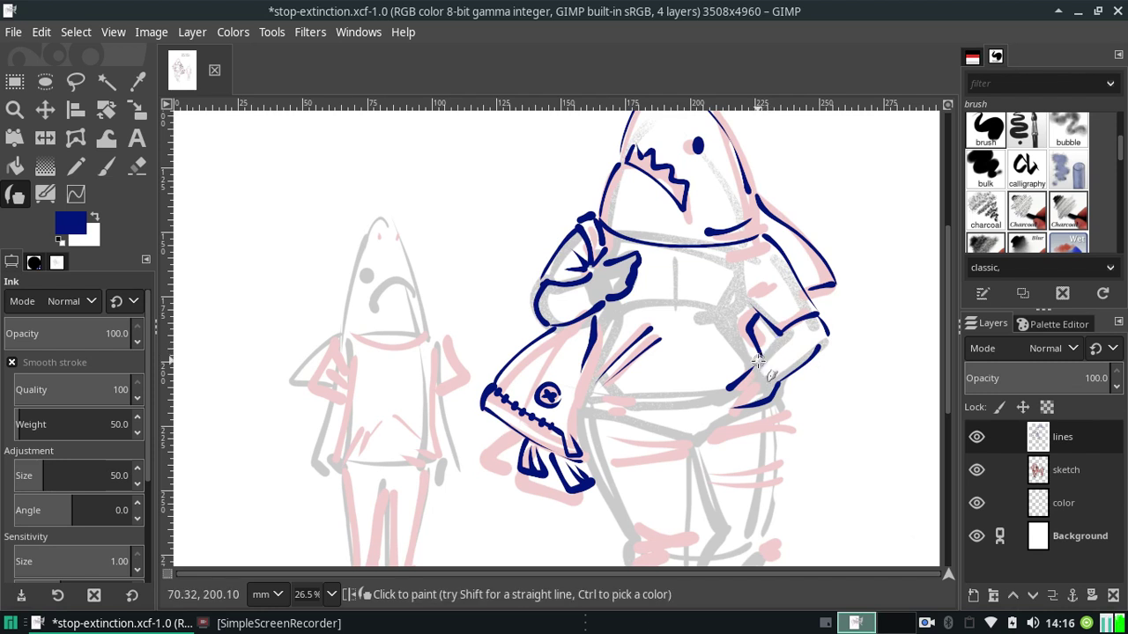
Ink the sleeve edge above the hand and redraw the hand's bottom edge.
drag(757, 361, 779, 335)
drag(738, 384, 744, 380)
key(ctrl+z)
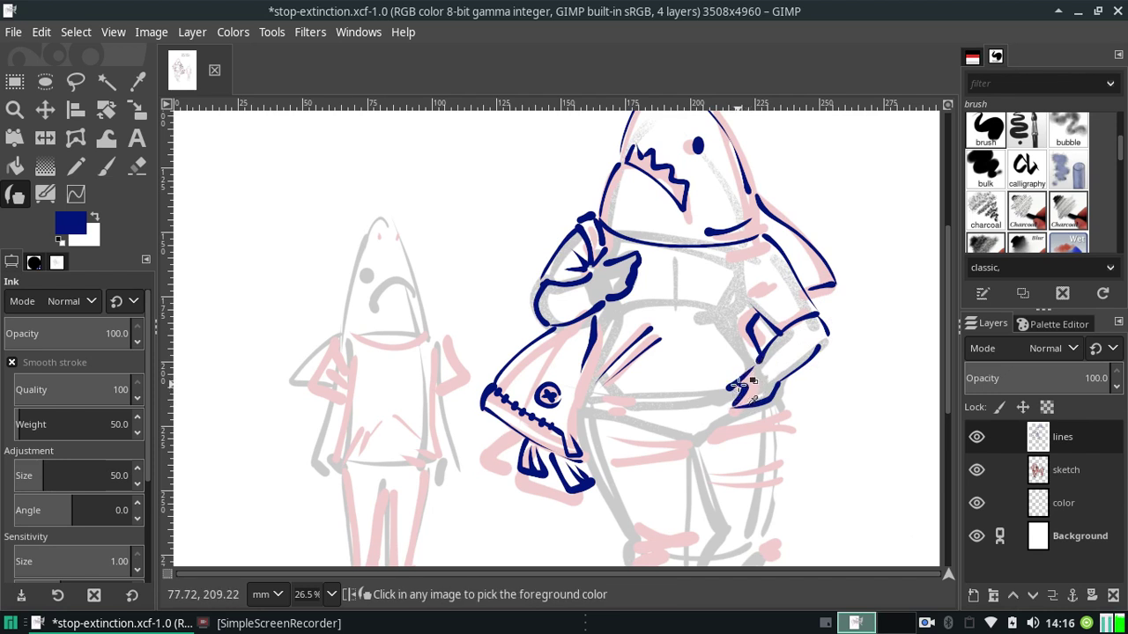
drag(739, 406, 753, 399)
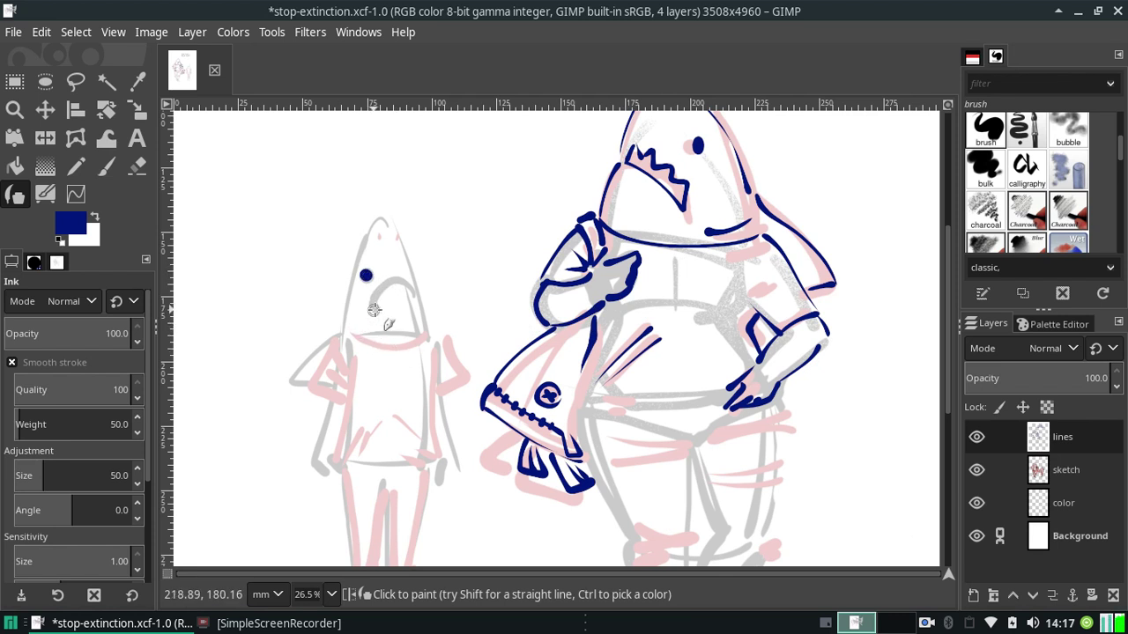
Ink the small shark's frowning mouth and the collar line under its head.
mouse_move(370, 306)
mouse_down()
mouse_move(412, 296)
mouse_move(395, 286)
mouse_move(410, 296)
mouse_up()
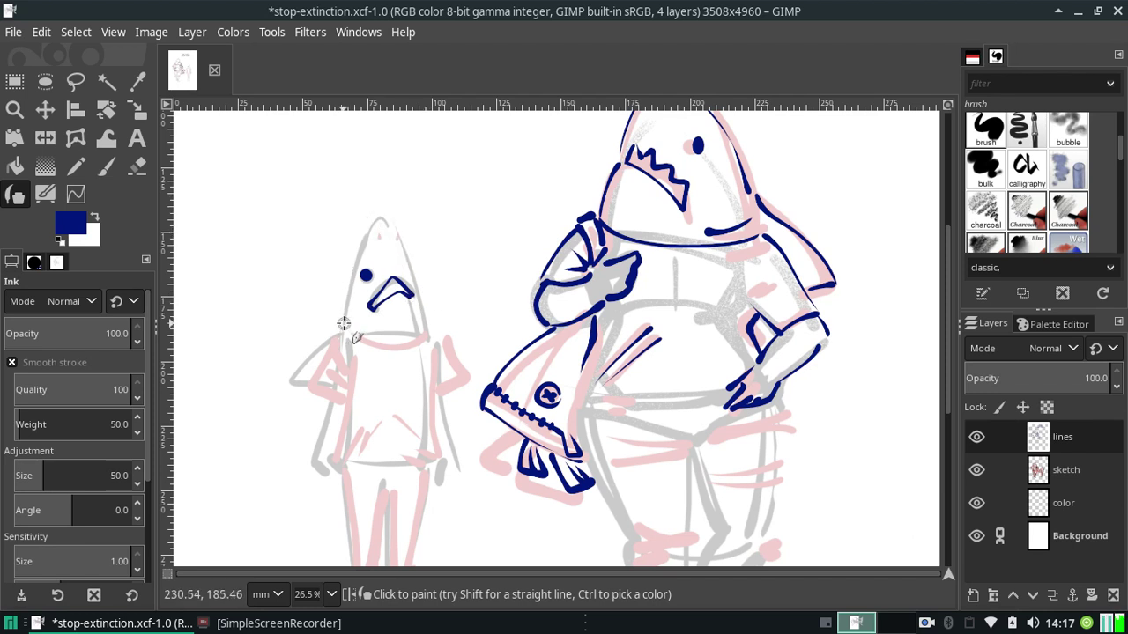
drag(348, 328, 441, 320)
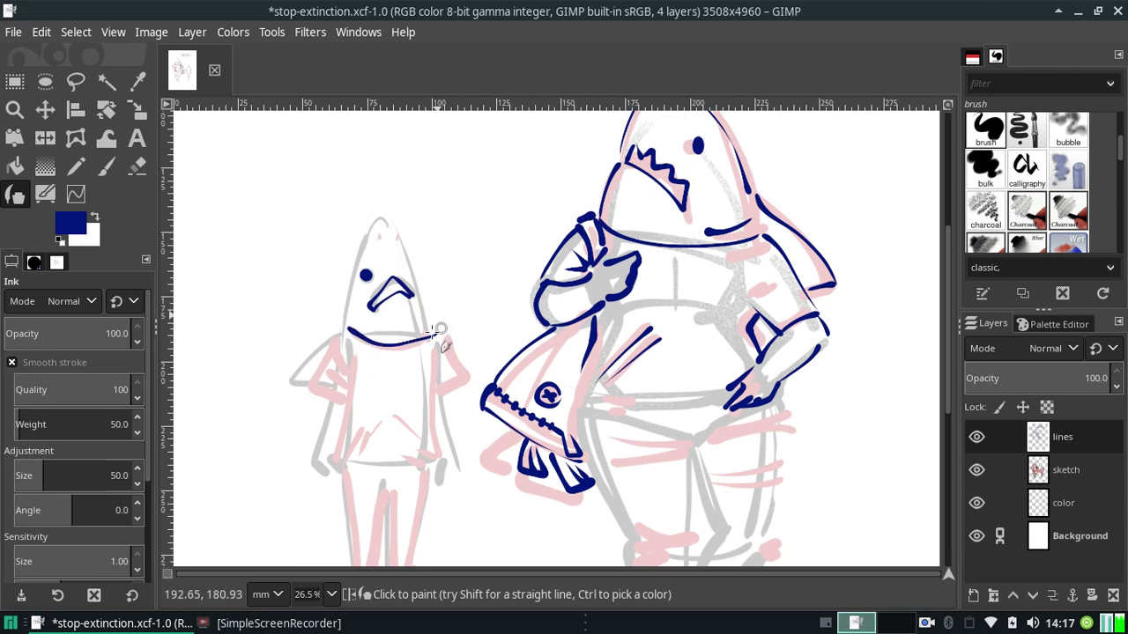
key(ctrl+z)
drag(344, 329, 432, 322)
key(ctrl+z)
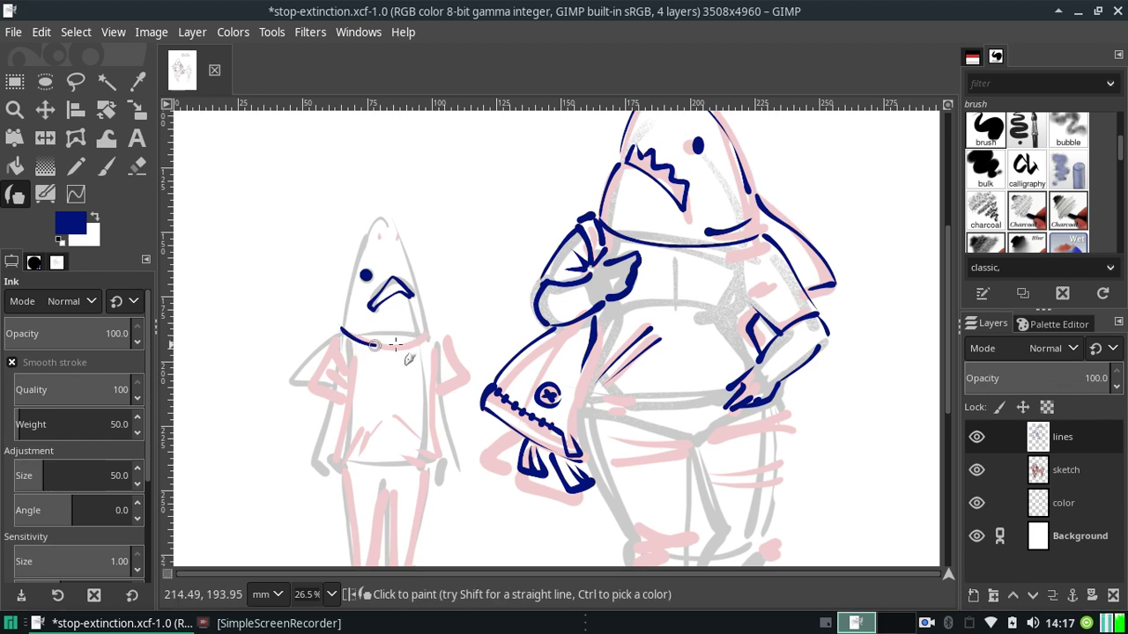
drag(342, 330, 445, 324)
key(ctrl+z)
mouse_move(341, 329)
mouse_down()
mouse_move(409, 348)
mouse_move(430, 336)
mouse_up()
key(ctrl+z)
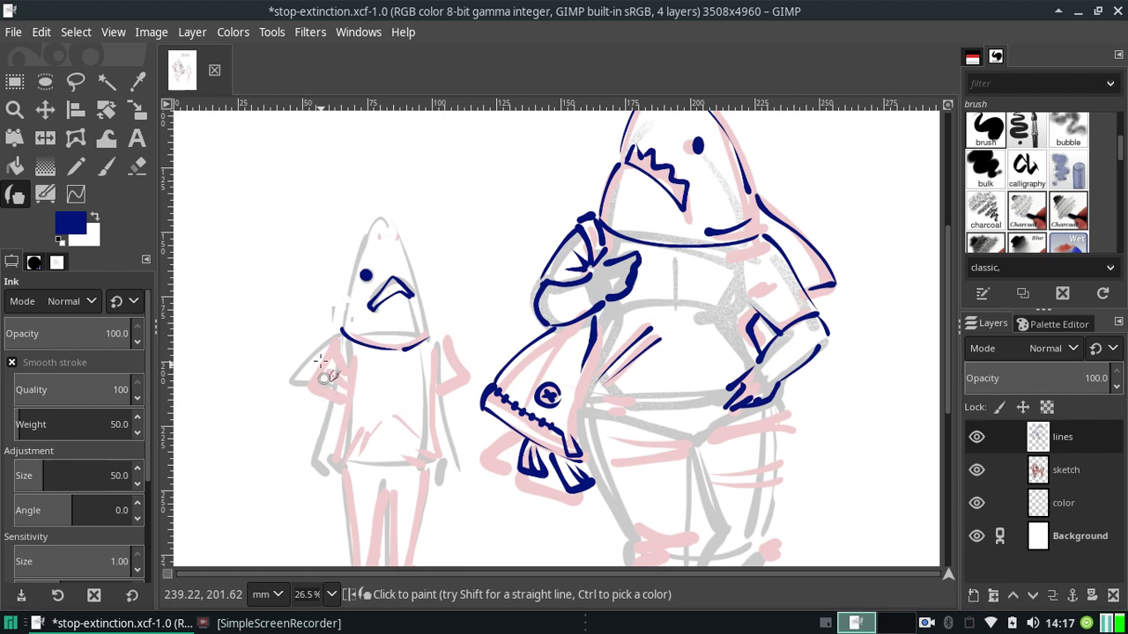
Try strokes for the small figure's left shoulder and arm.
drag(337, 333, 314, 385)
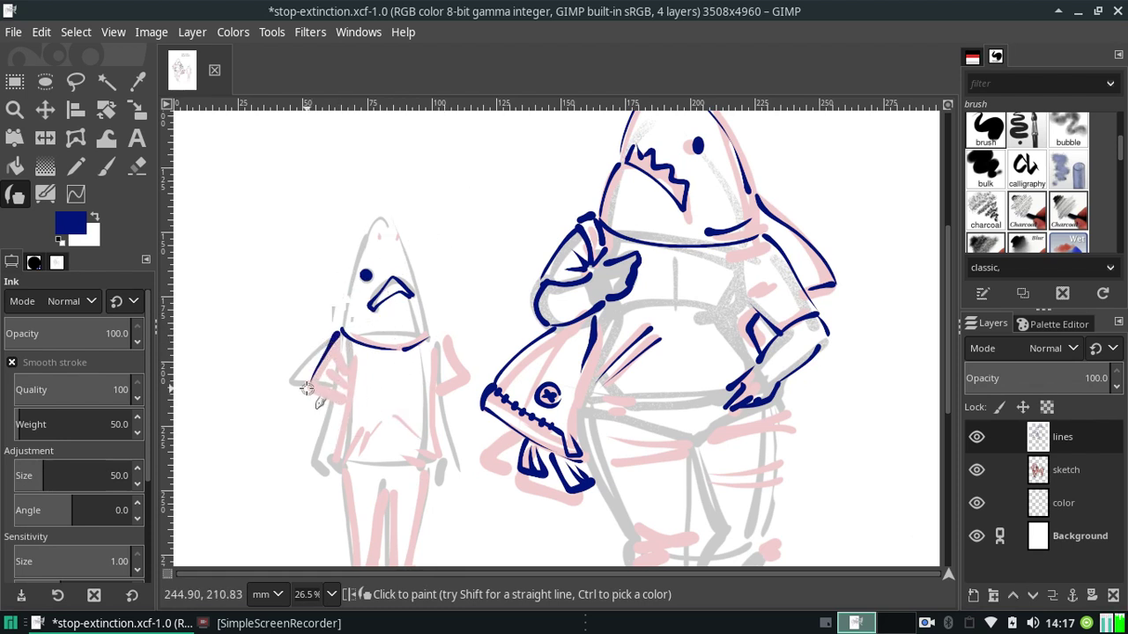
key(ctrl+z)
drag(337, 333, 311, 383)
key(ctrl+z)
drag(340, 331, 311, 383)
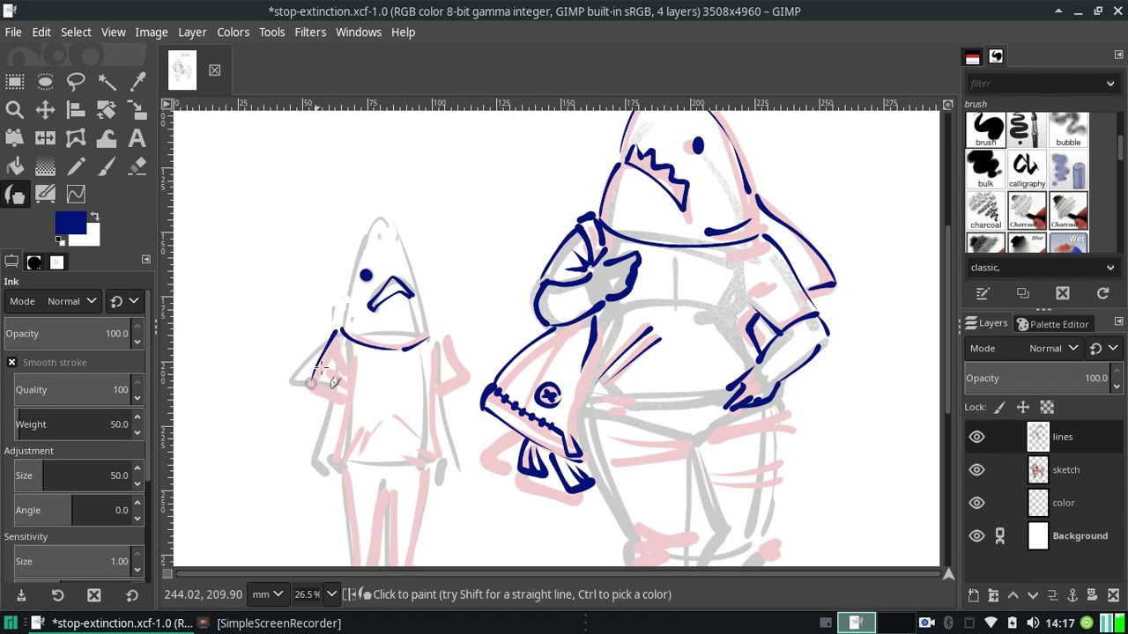
key(ctrl+z)
mouse_move(338, 330)
mouse_down()
mouse_move(327, 365)
mouse_move(356, 379)
mouse_up()
key(ctrl+z)
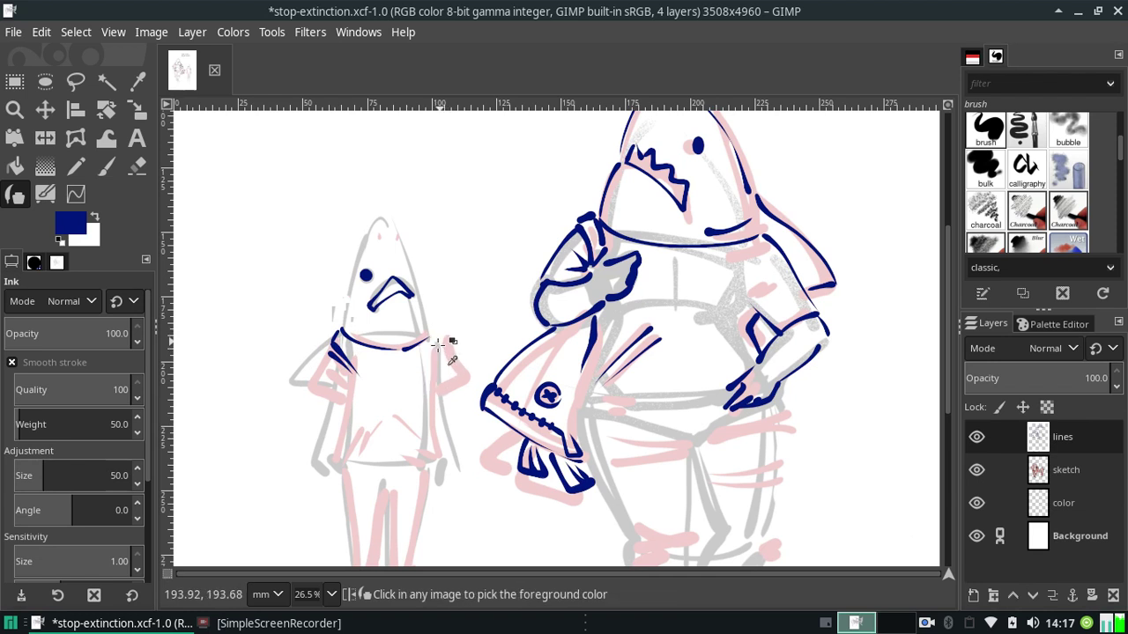
Ink the left sleeve's lower edge, then save stop-extinction.xcf.
mouse_move(433, 335)
mouse_down()
mouse_move(439, 374)
mouse_move(464, 371)
mouse_move(454, 381)
mouse_move(465, 381)
mouse_up()
key(ctrl+z)
key(ctrl+z)
key(ctrl+z)
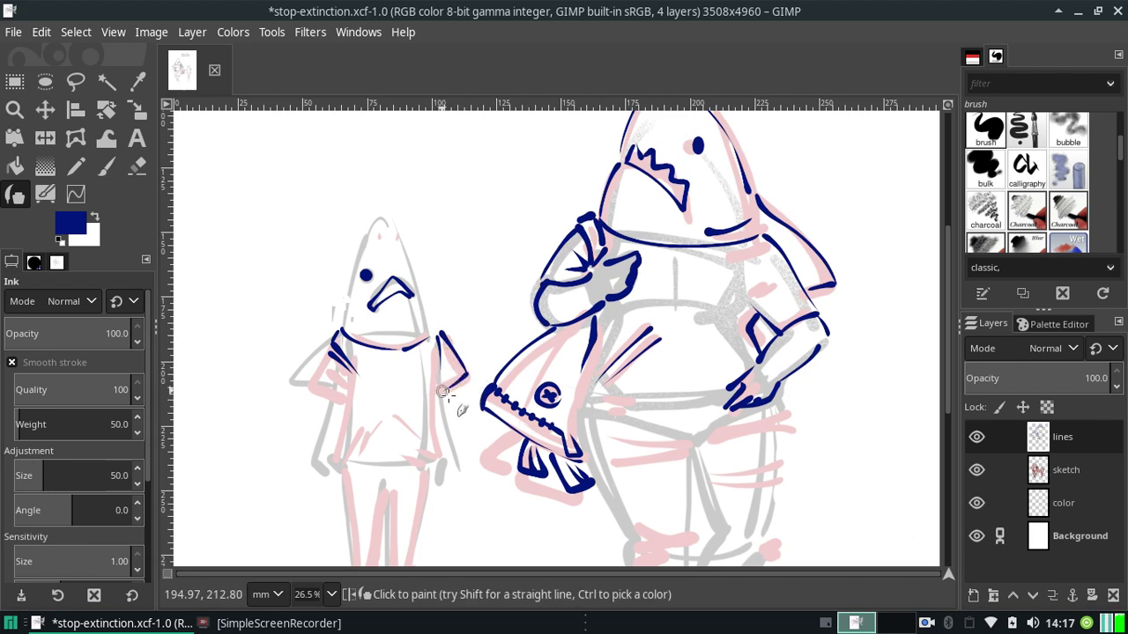
mouse_move(311, 378)
mouse_down()
mouse_move(346, 394)
mouse_move(340, 330)
mouse_up()
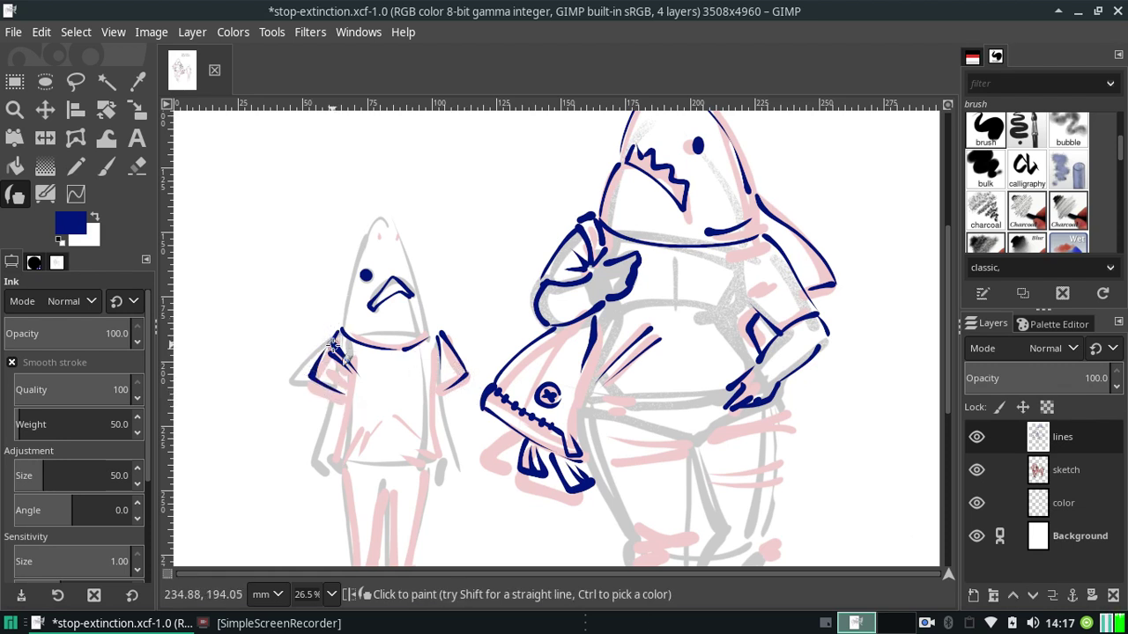
key(ctrl+s)
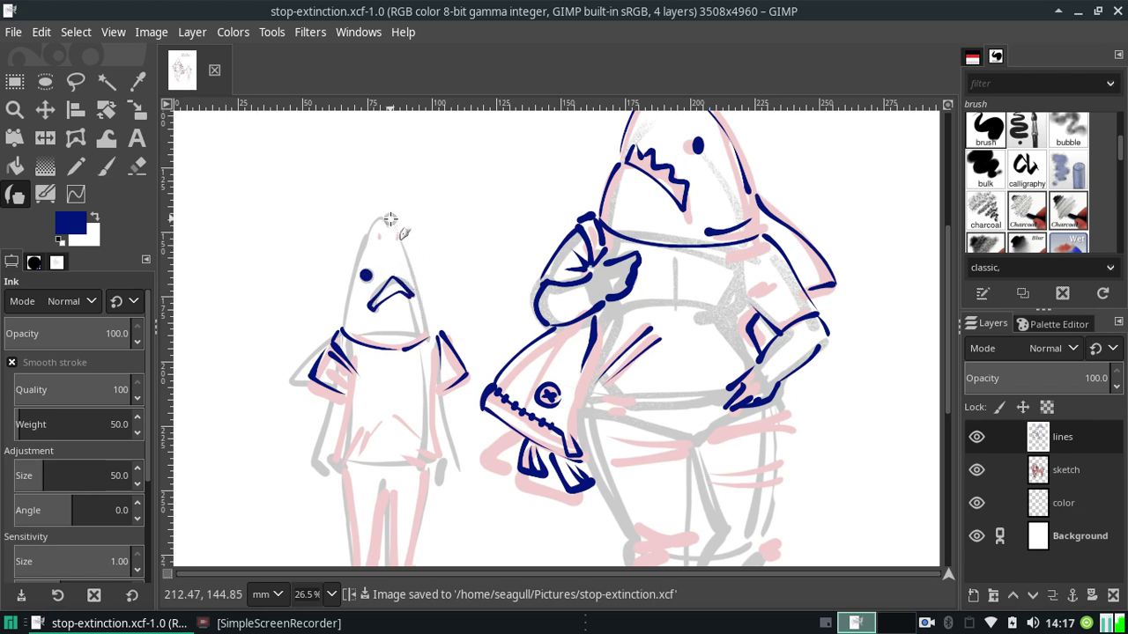
drag(390, 219, 422, 308)
key(ctrl+z)
drag(386, 219, 445, 342)
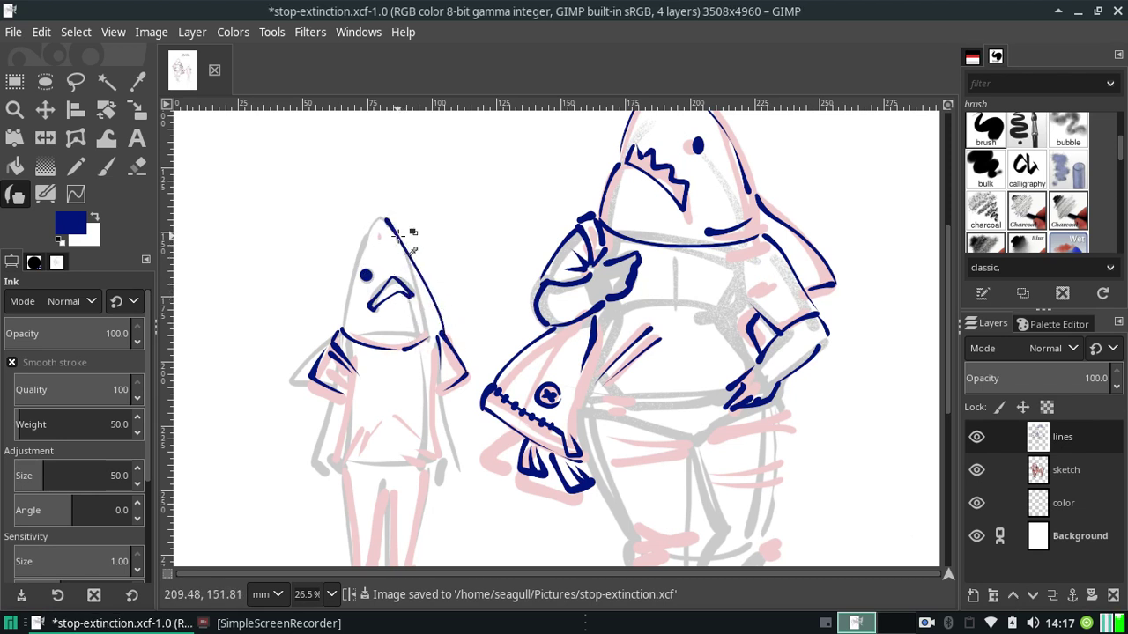
key(ctrl+z)
mouse_move(394, 222)
mouse_down()
mouse_move(422, 308)
mouse_move(406, 245)
mouse_up()
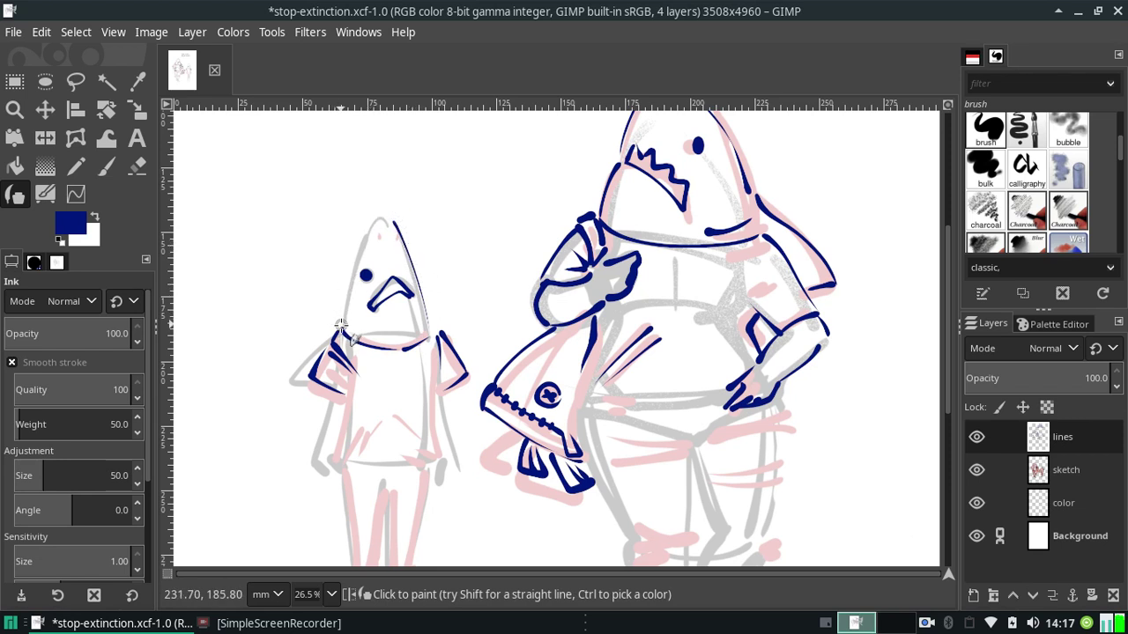
drag(340, 326, 379, 235)
key(ctrl+z)
drag(340, 326, 379, 226)
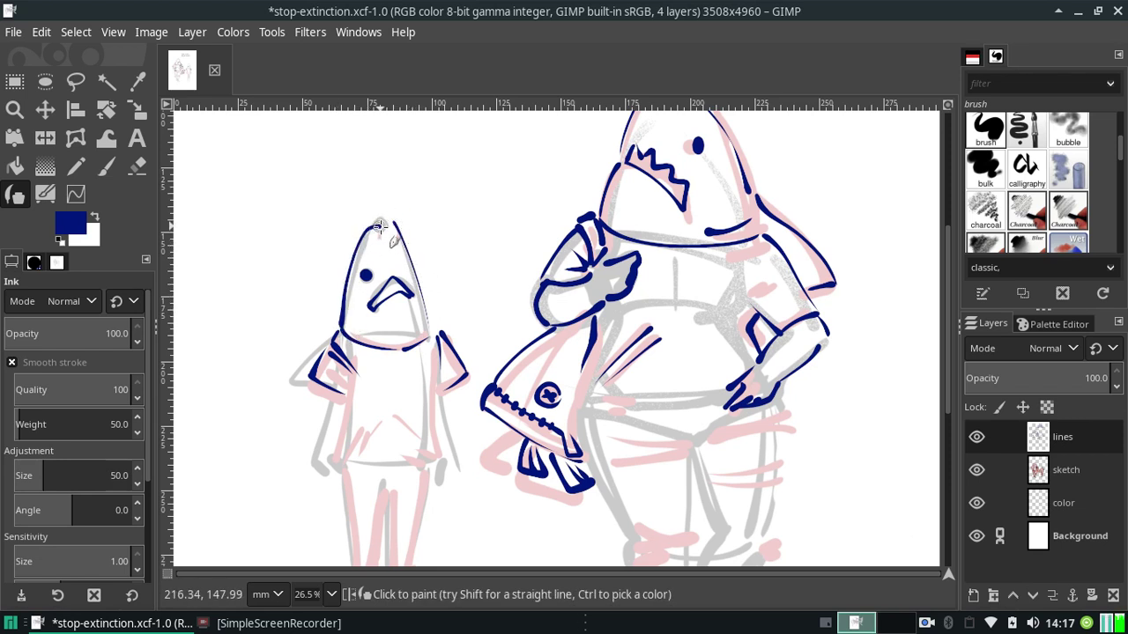
key(ctrl+z)
drag(340, 324, 391, 212)
key(ctrl+z)
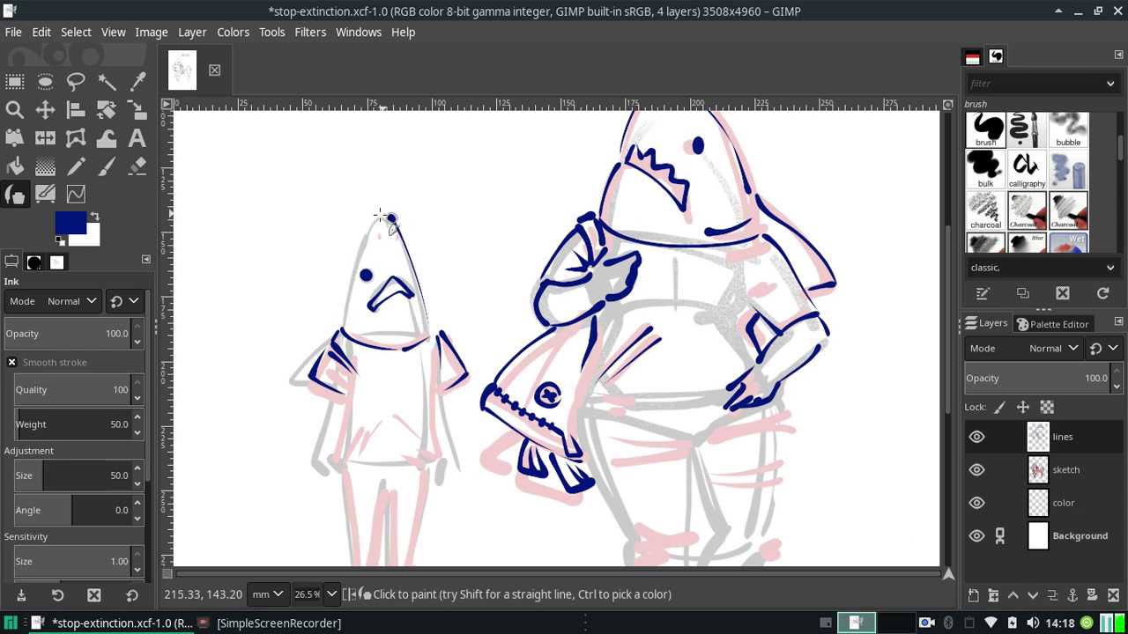
drag(340, 324, 390, 212)
key(ctrl+z)
mouse_move(340, 324)
mouse_down()
mouse_move(390, 212)
mouse_move(343, 326)
mouse_move(367, 250)
mouse_up()
key(ctrl+z)
key(ctrl+z)
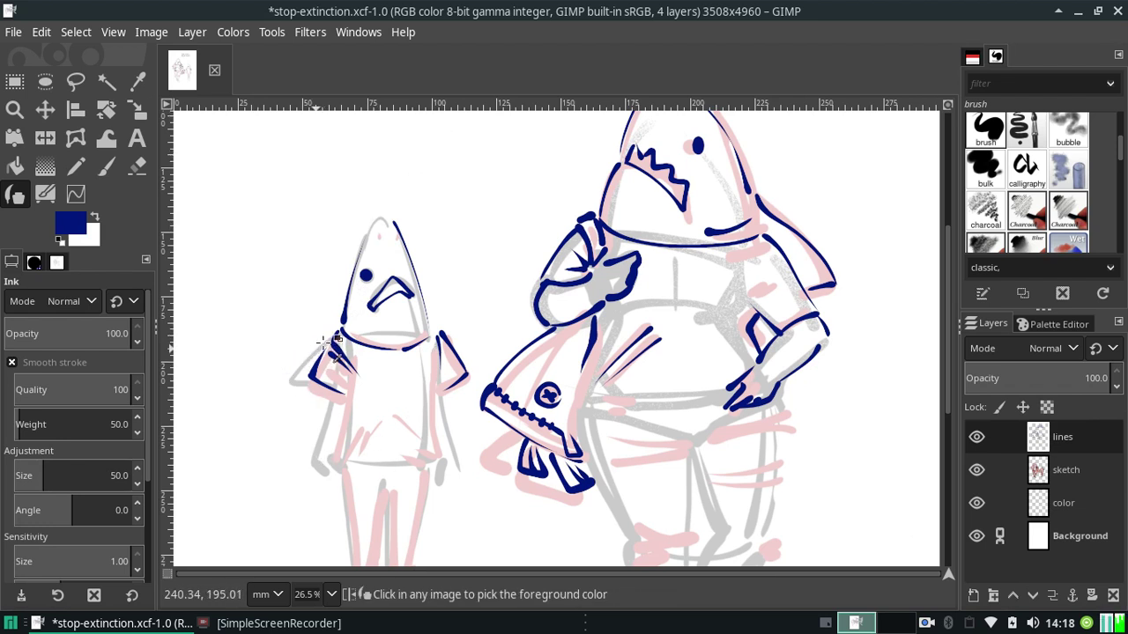
drag(335, 340, 309, 381)
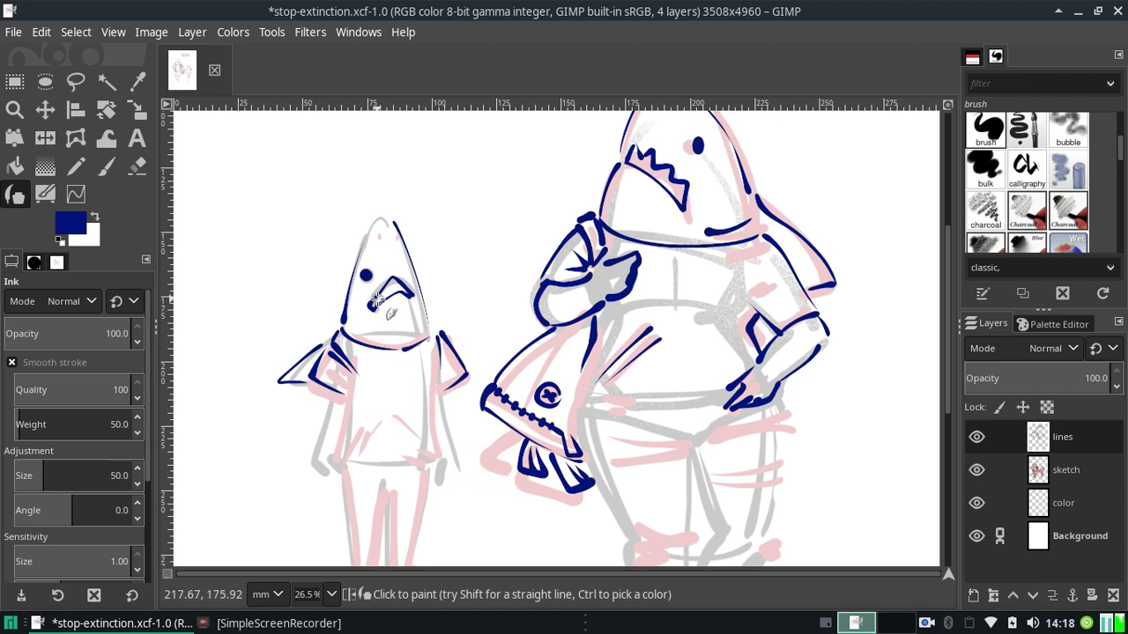
drag(377, 300, 392, 291)
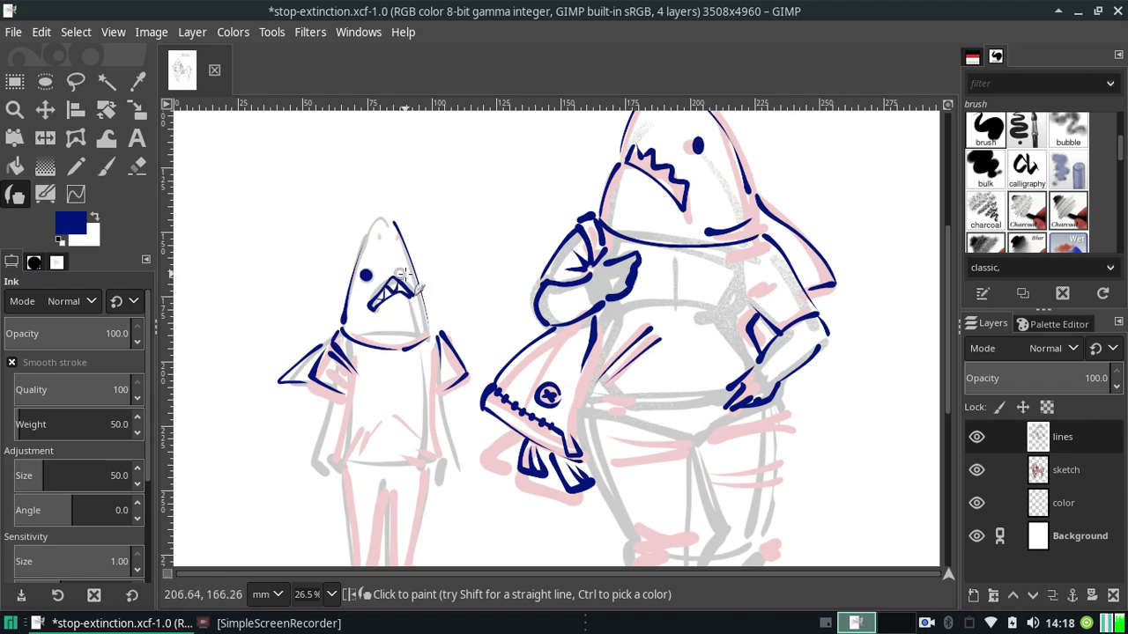
drag(376, 301, 391, 290)
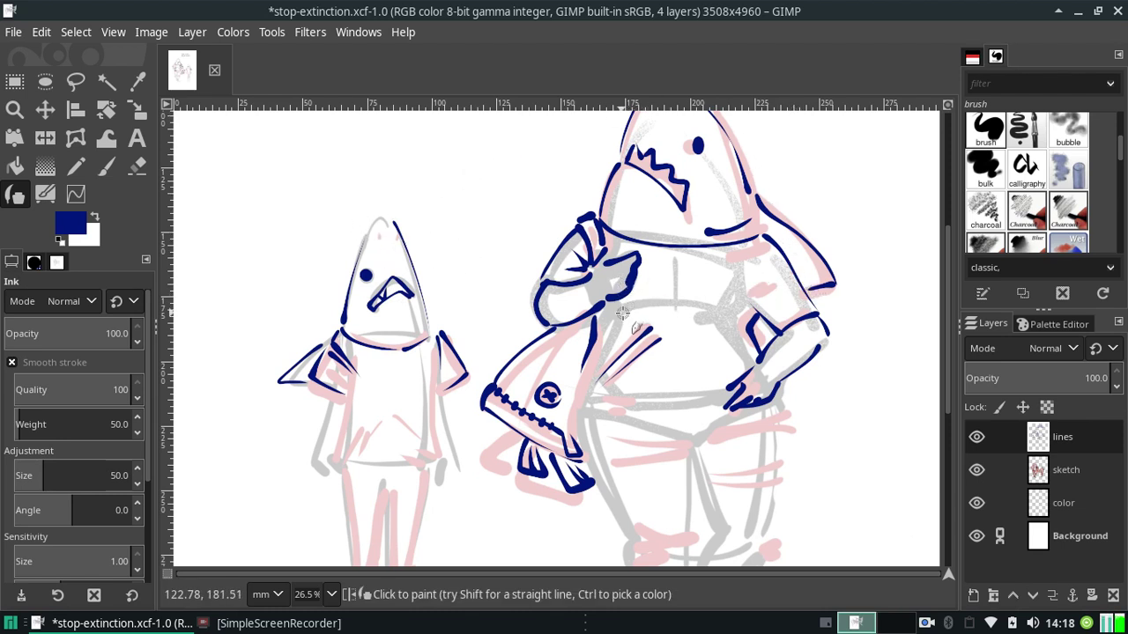
drag(637, 312, 714, 311)
drag(657, 253, 714, 255)
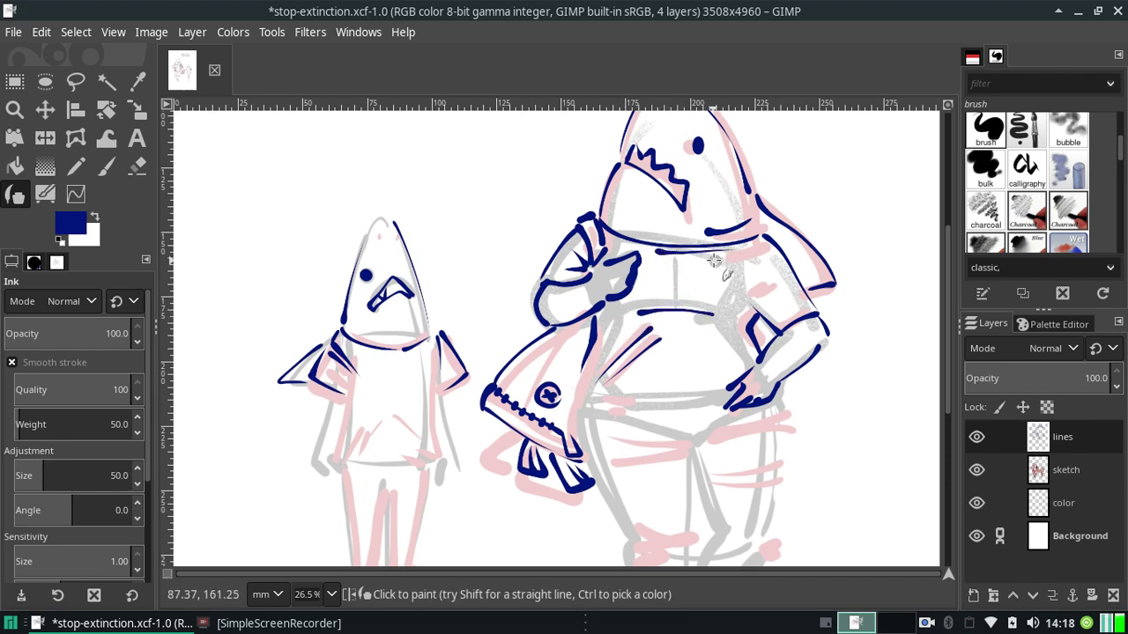
key(ctrl+z)
key(ctrl+z)
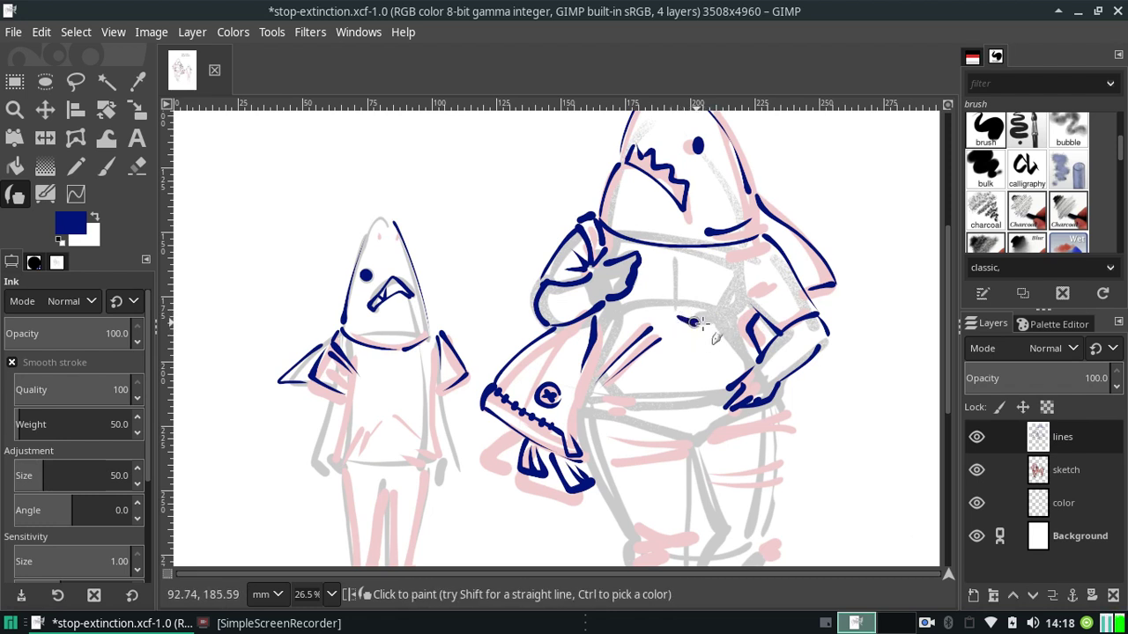
drag(676, 315, 741, 306)
key(ctrl+z)
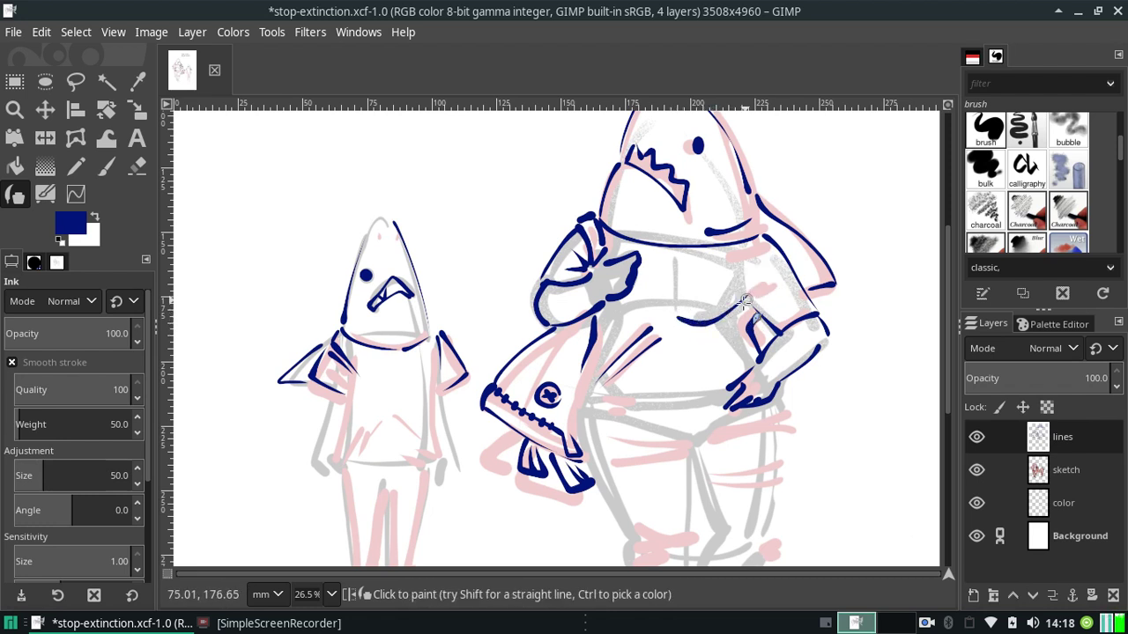
drag(674, 314, 749, 293)
key(ctrl+z)
drag(673, 319, 748, 310)
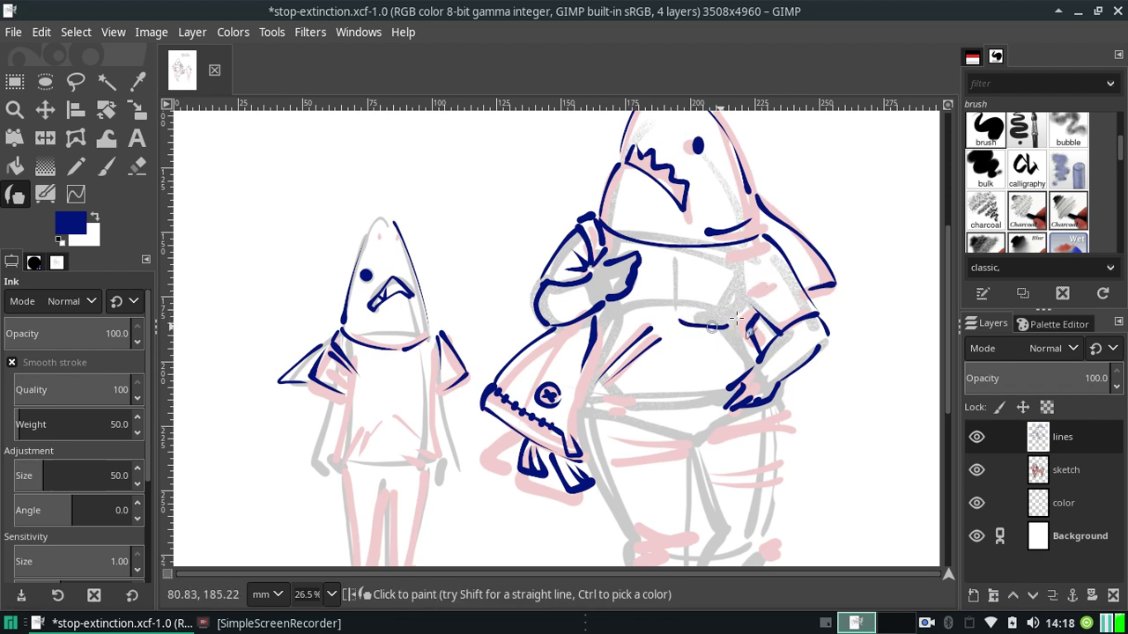
key(ctrl+z)
drag(670, 322, 745, 313)
key(ctrl+z)
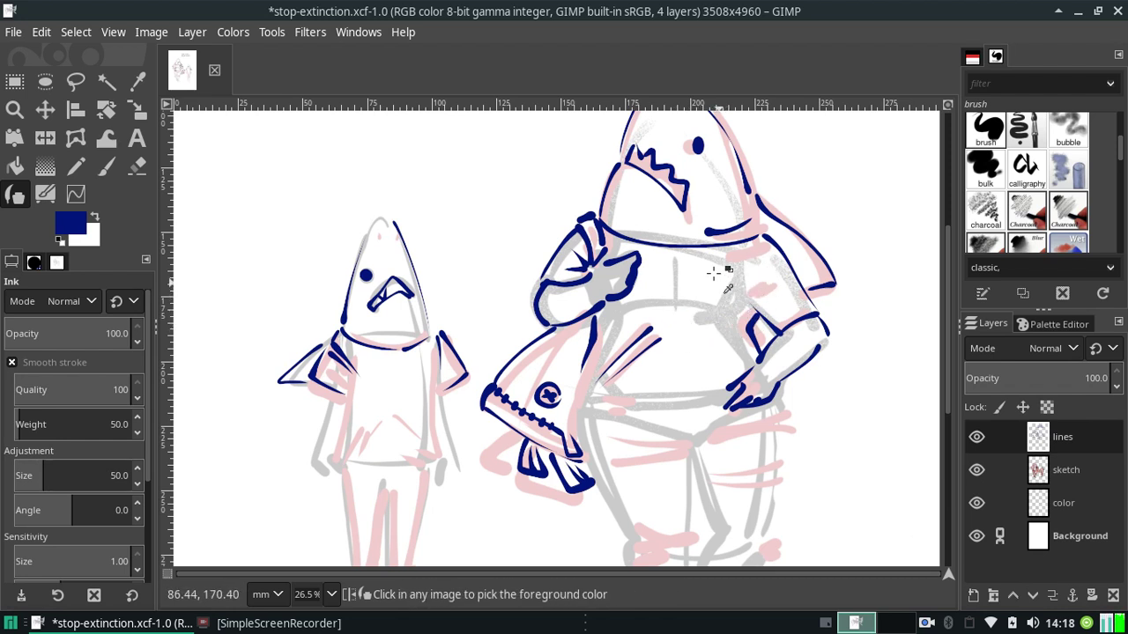
drag(416, 167, 469, 205)
drag(485, 166, 507, 225)
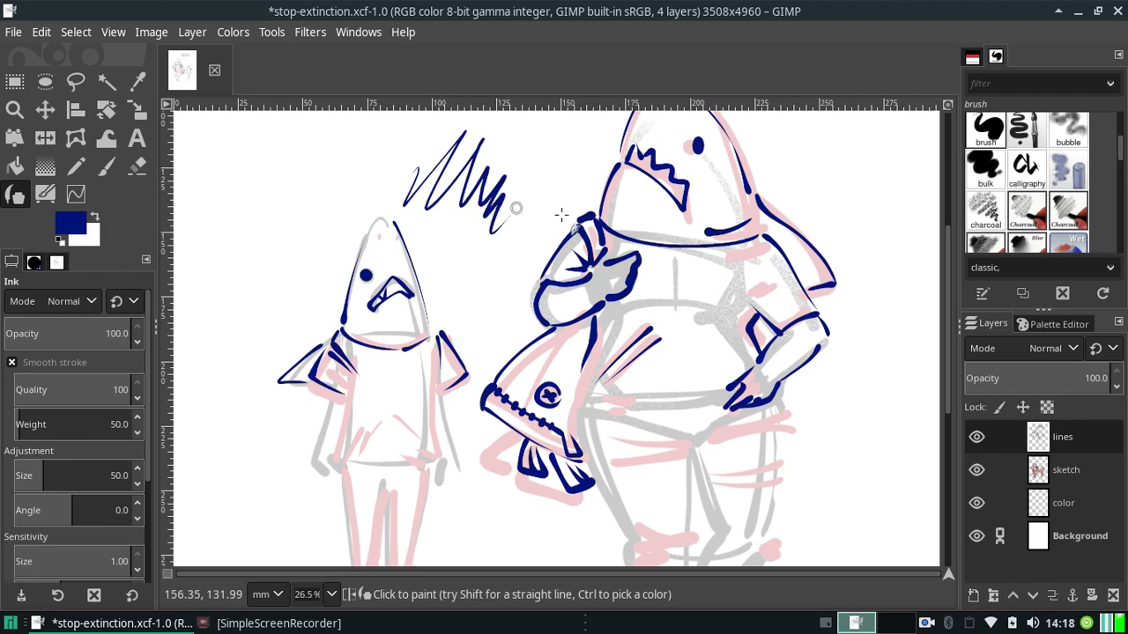
key(ctrl+z)
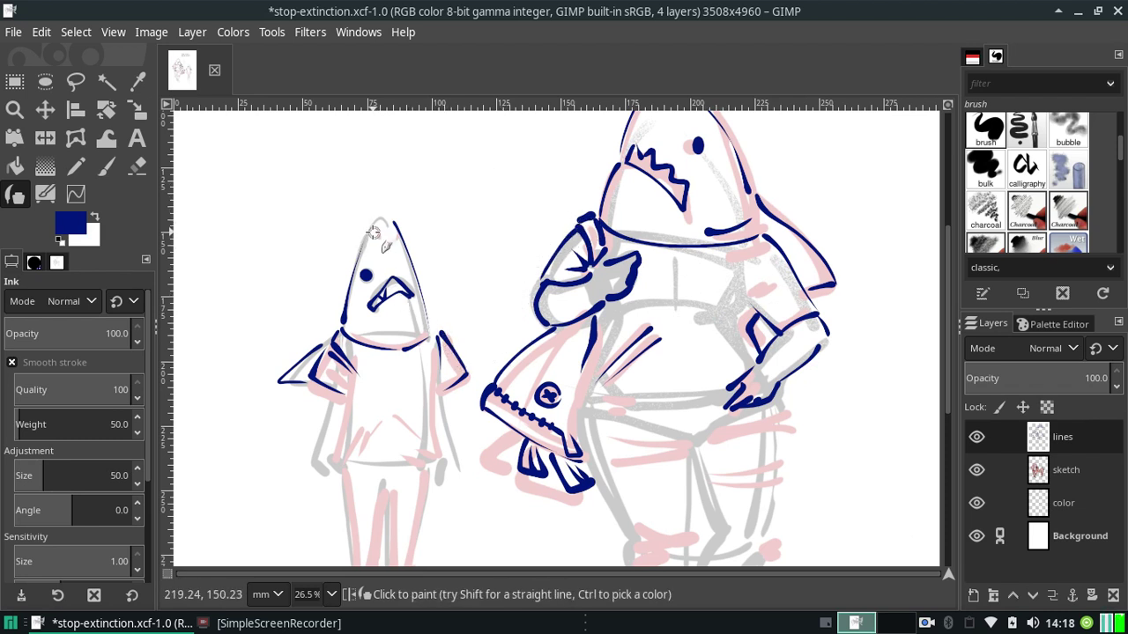
Zoom to 50% and ink the top arc of the small shark's head.
click(331, 594)
click(319, 466)
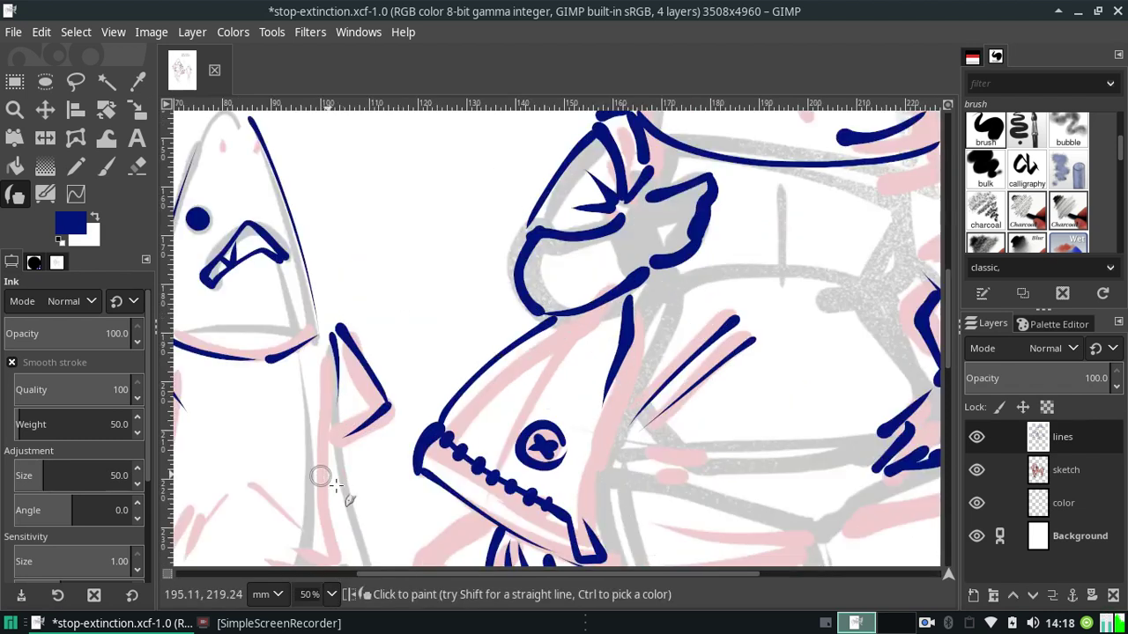
drag(387, 574, 236, 573)
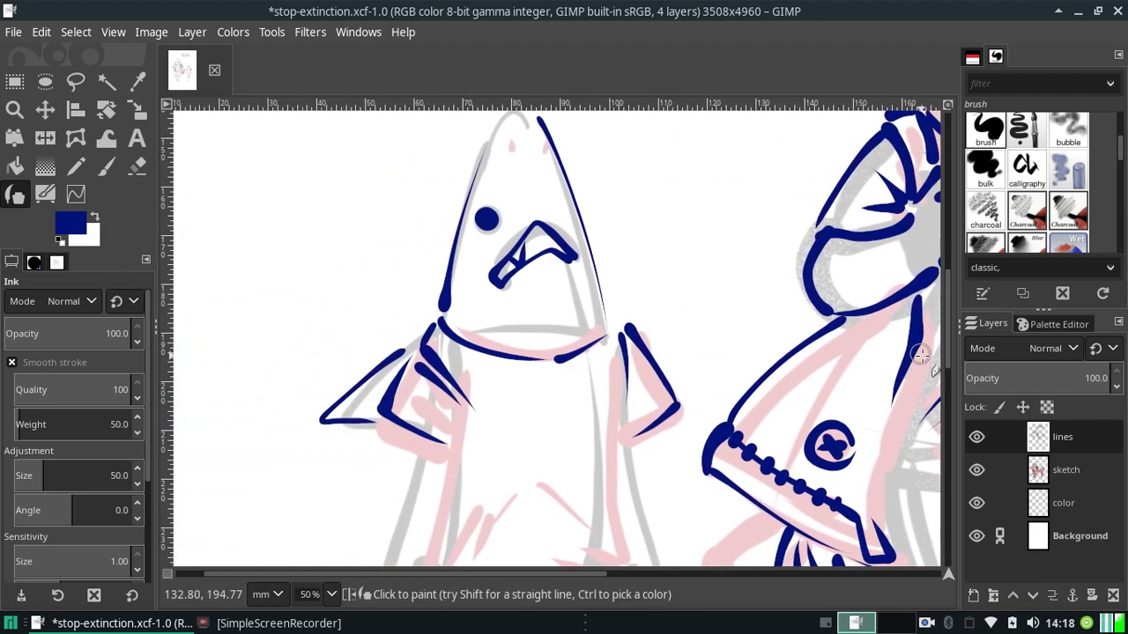
drag(948, 356, 948, 328)
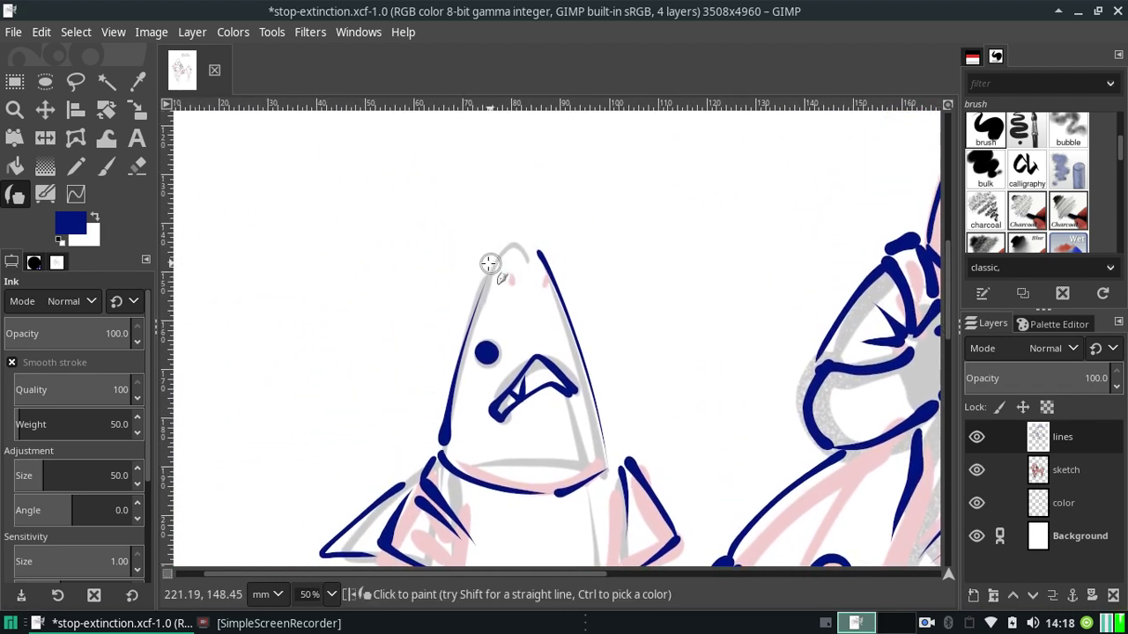
drag(494, 252, 534, 240)
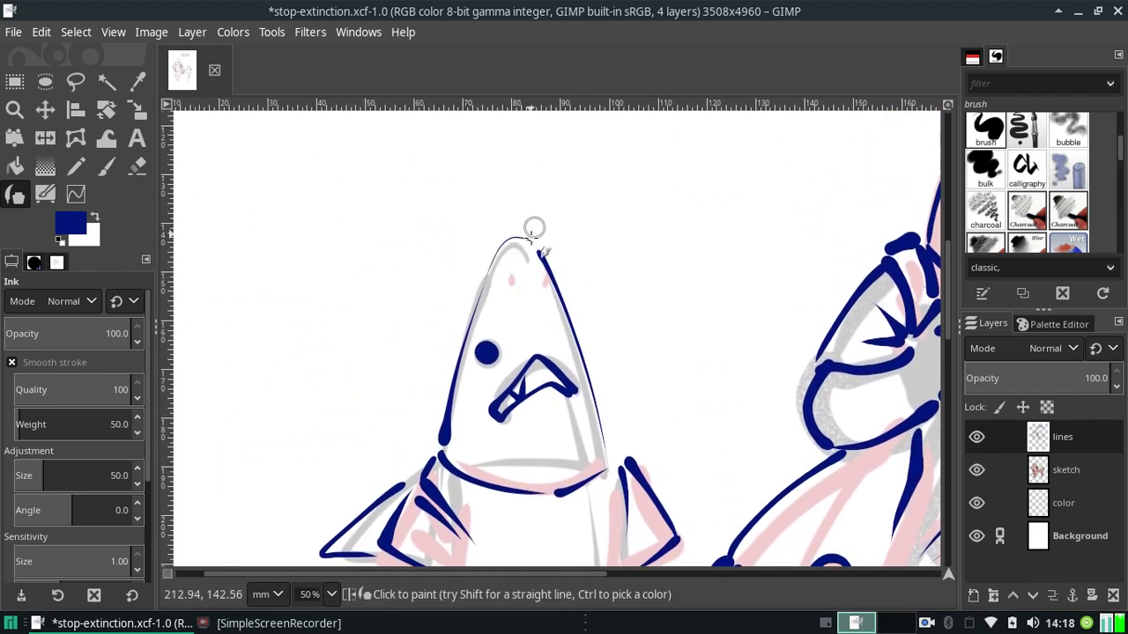
key(ctrl+z)
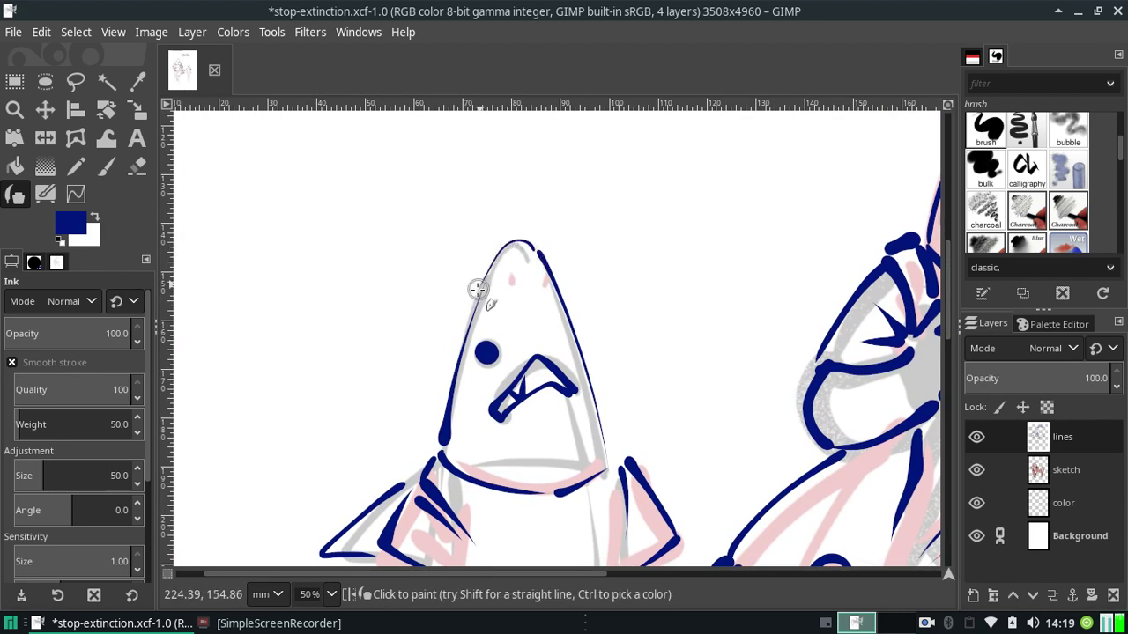
drag(529, 250, 483, 295)
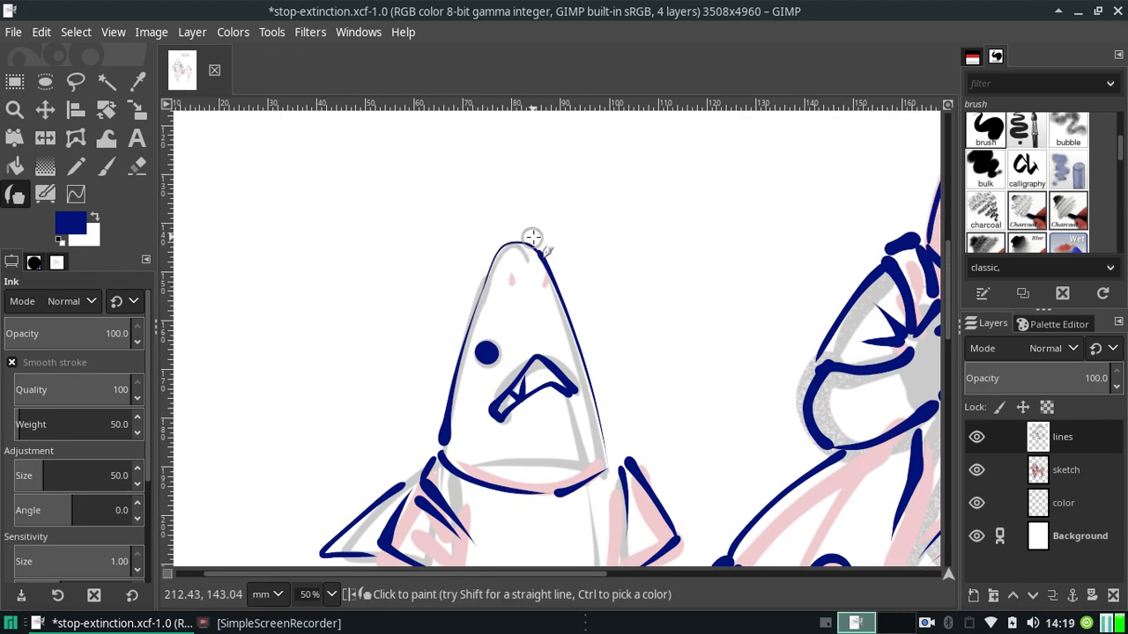
key(ctrl+z)
drag(530, 249, 490, 268)
key(ctrl+z)
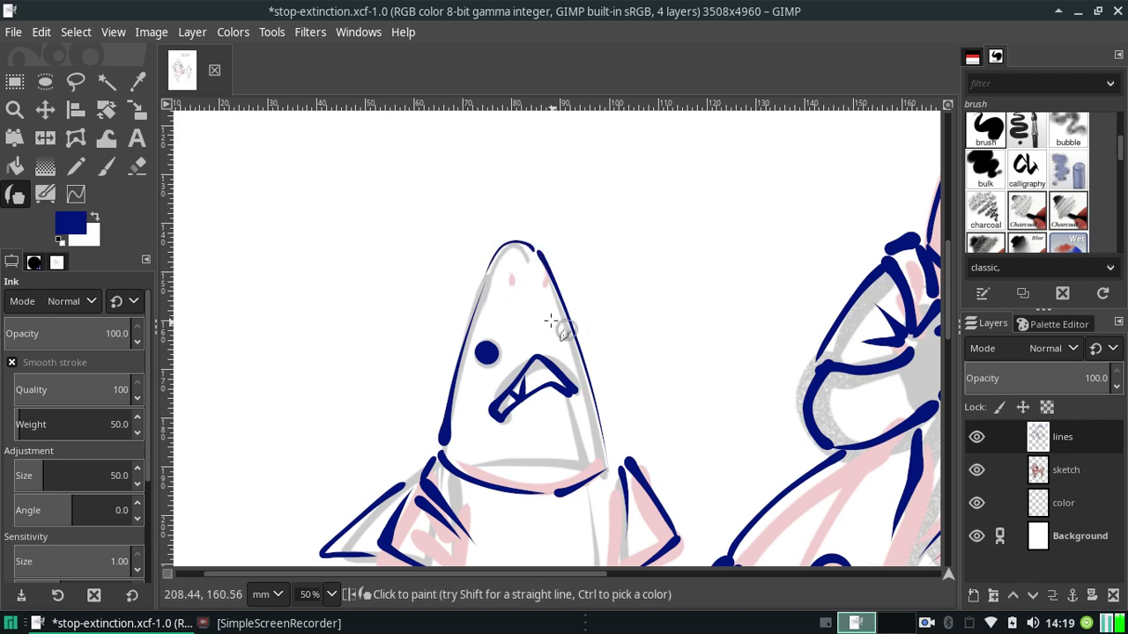
Add two navy nostril dots below the small shark's hood tip.
click(515, 277)
click(533, 272)
key(ctrl+z)
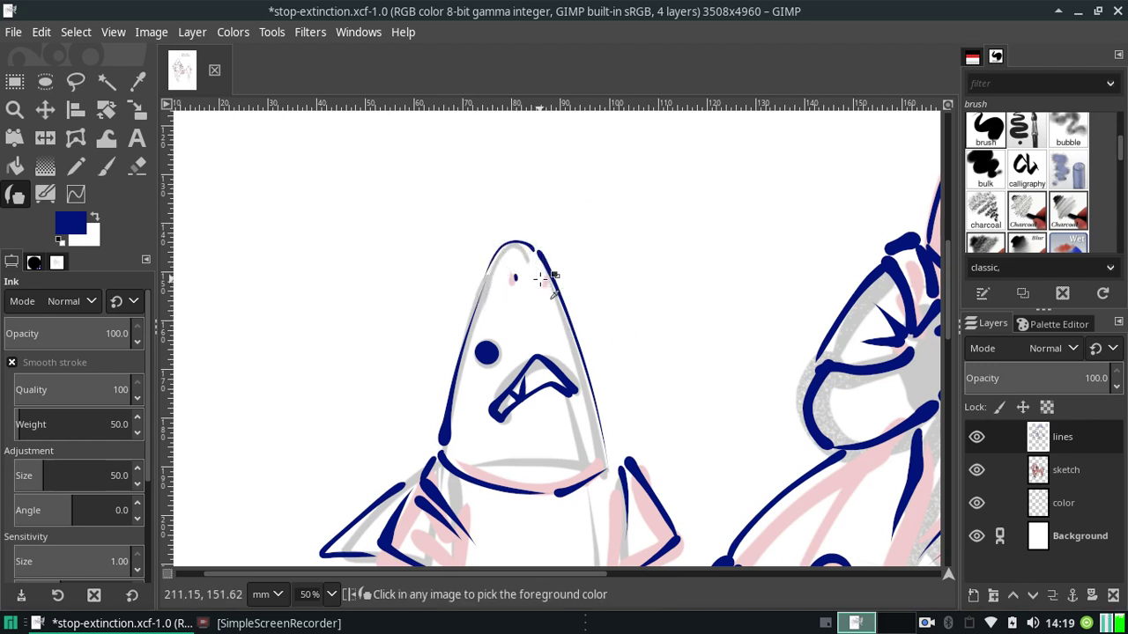
click(537, 273)
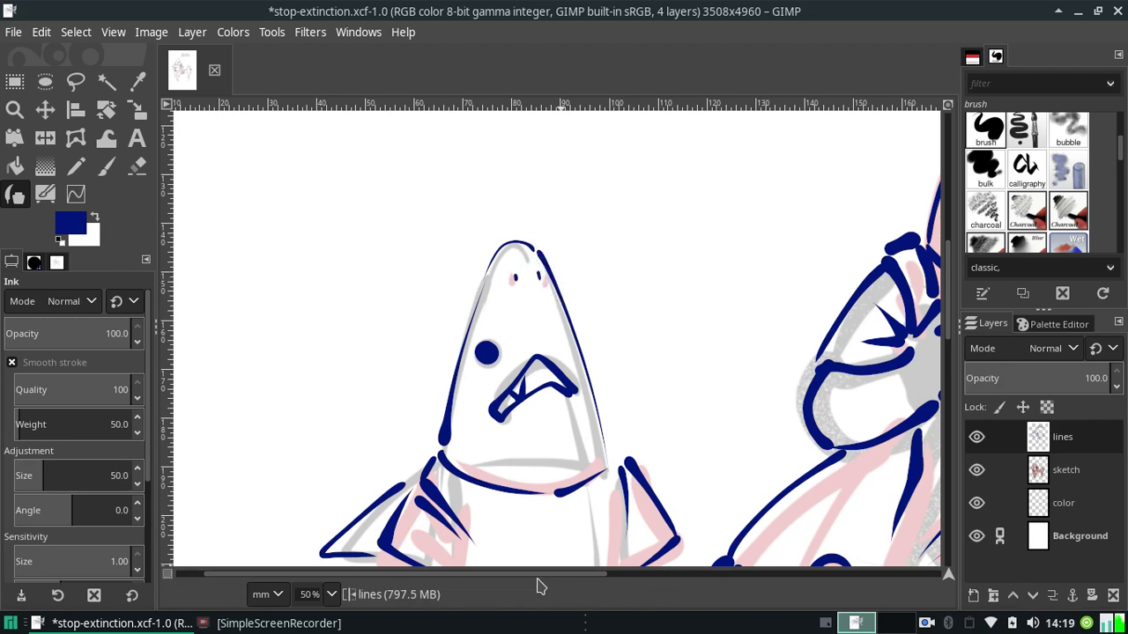
Zoom to 25%, erase the short stroke on the big shark's belly, and save stop-extinction.xcf.
click(331, 595)
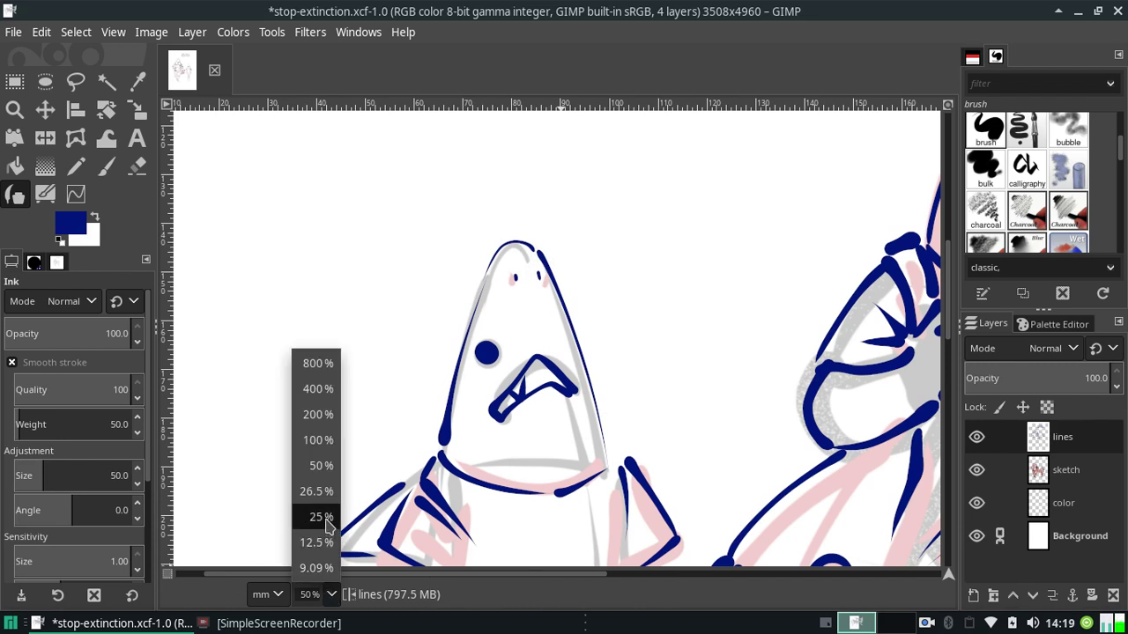
click(320, 517)
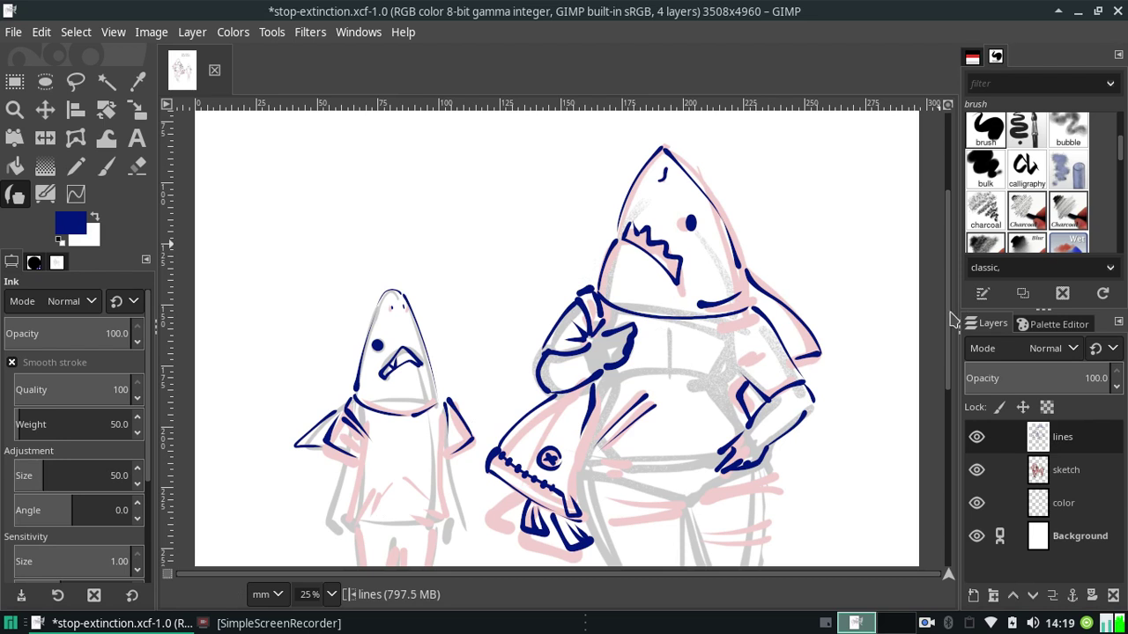
drag(951, 319, 941, 352)
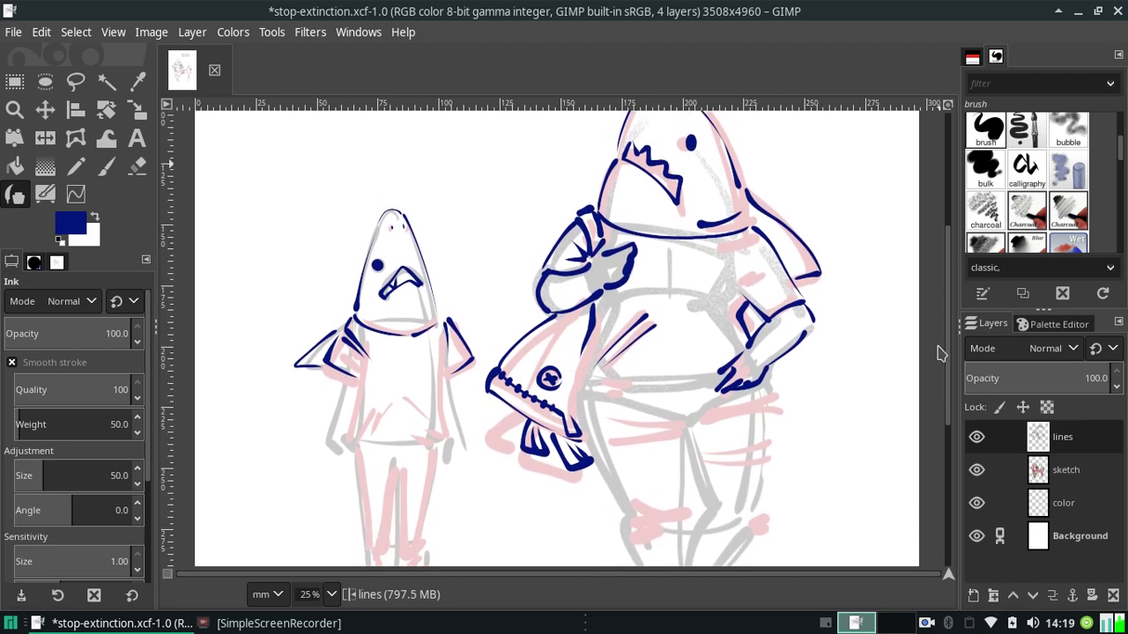
click(136, 169)
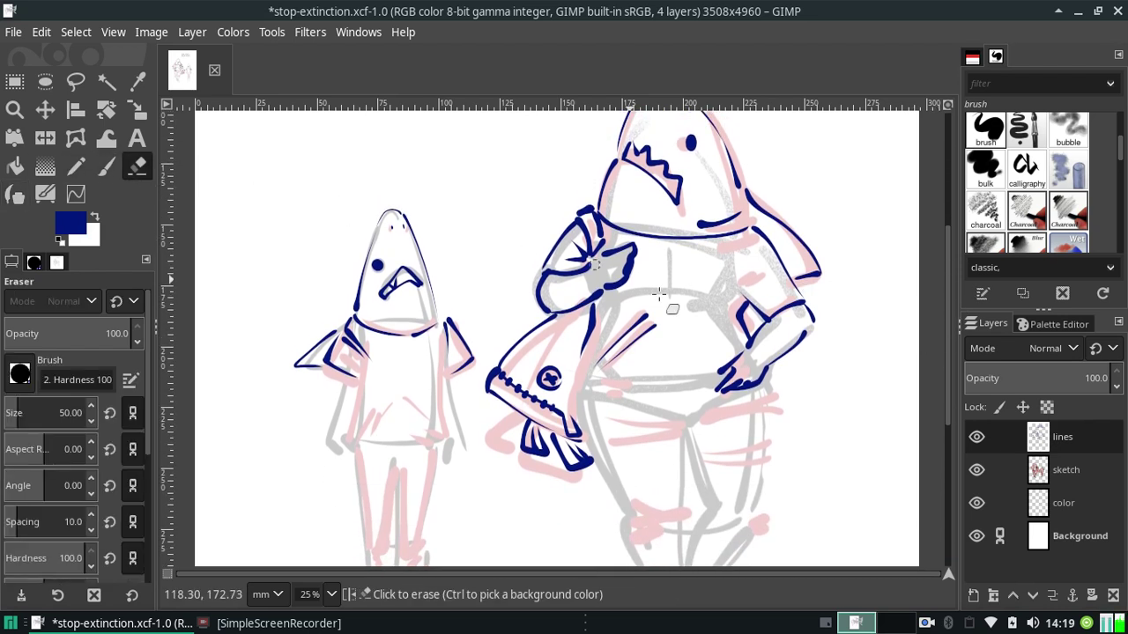
click(612, 340)
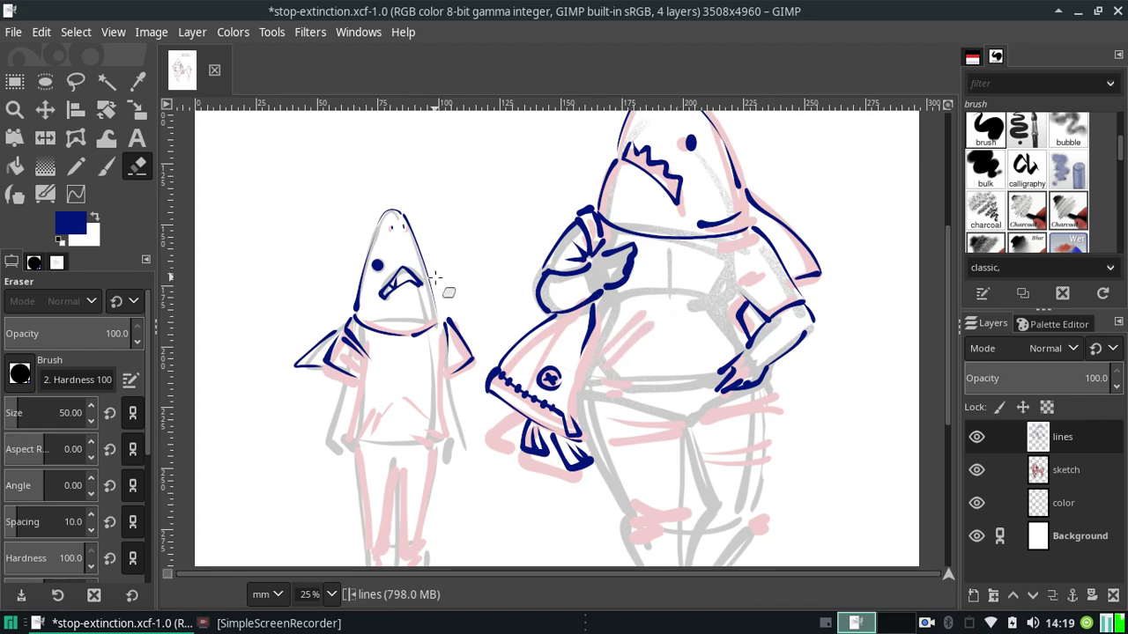
key(ctrl+s)
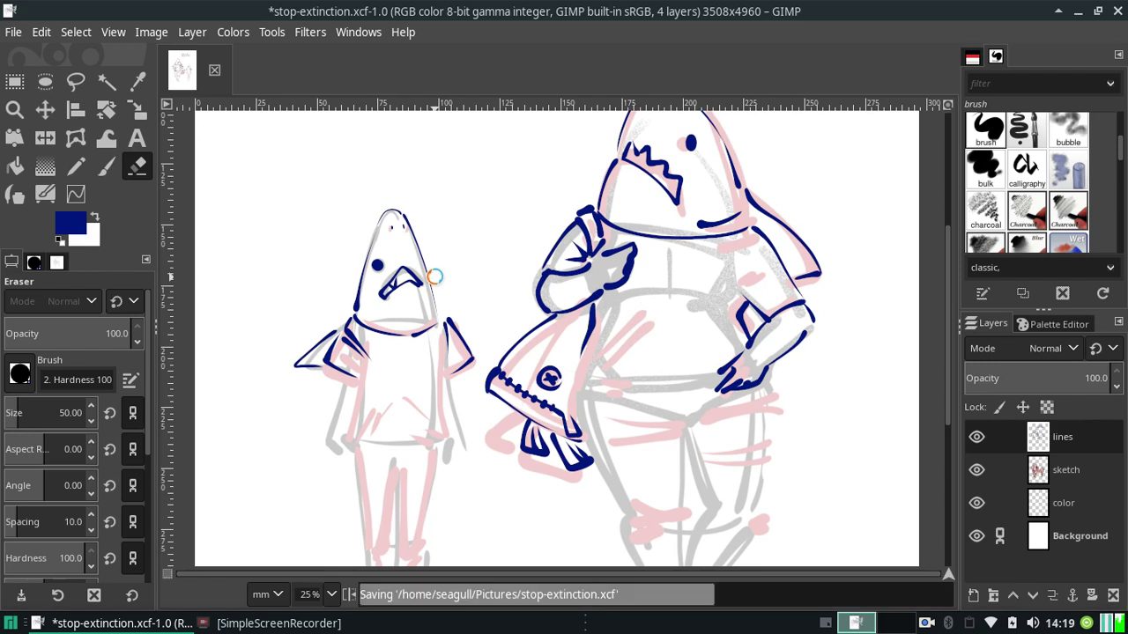
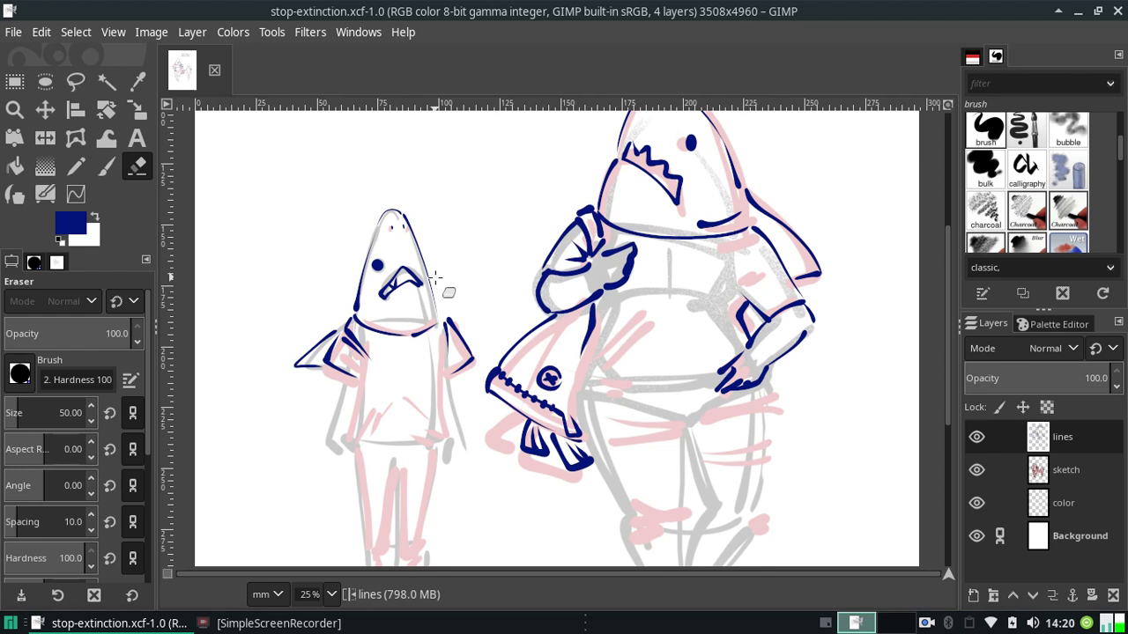
With the Ink tool, ink a navy waistline across the big shark's waist.
click(16, 198)
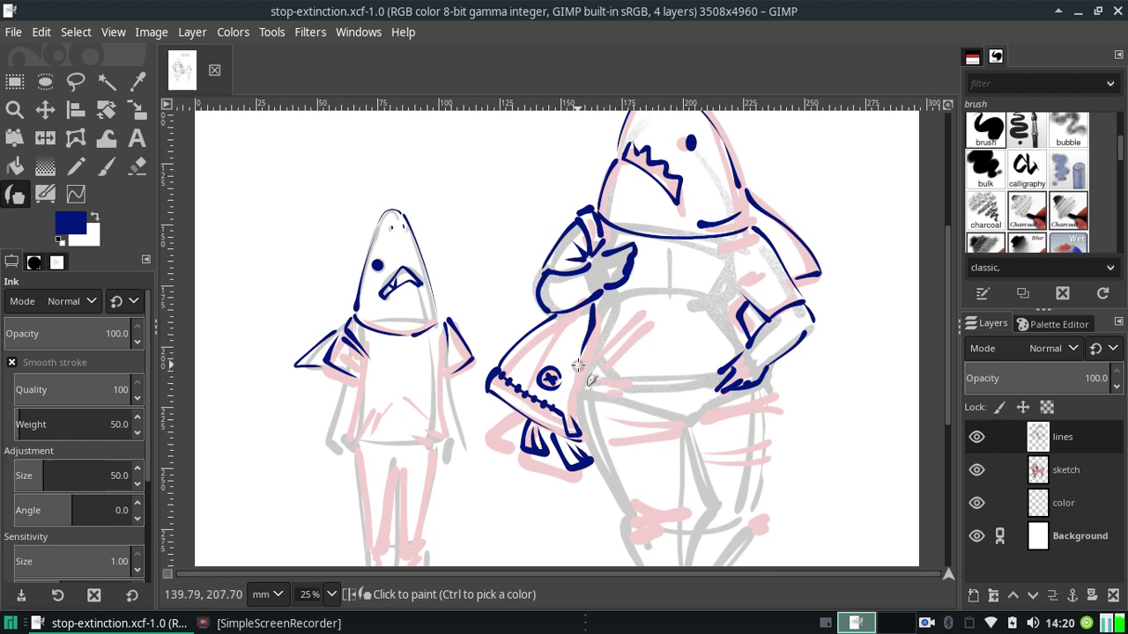
drag(574, 367, 643, 378)
key(ctrl+z)
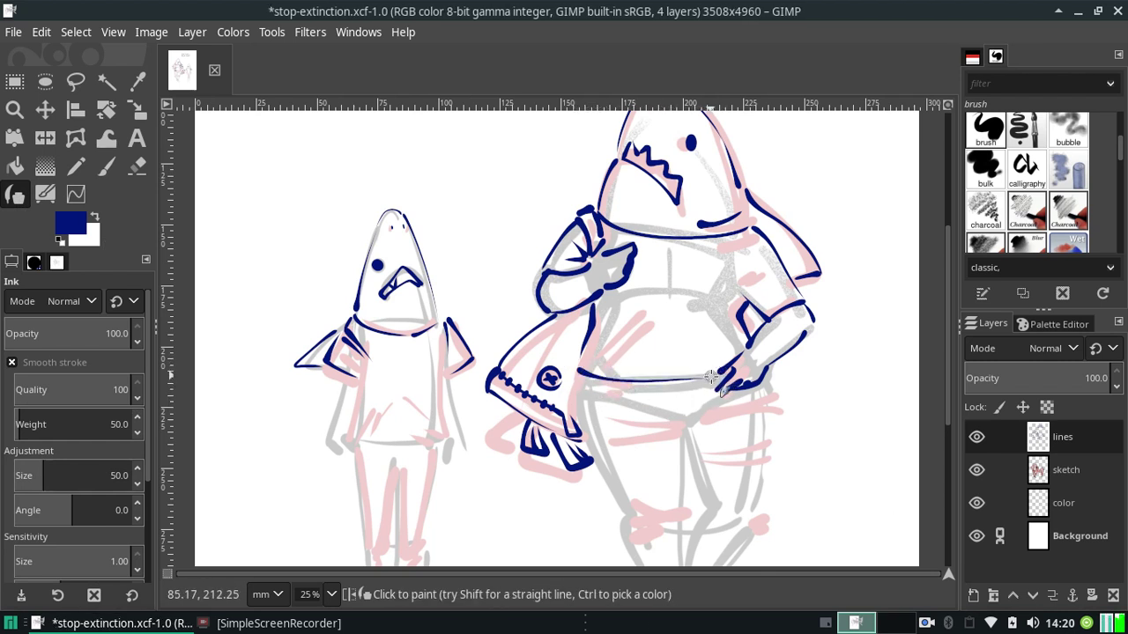
drag(575, 380, 713, 390)
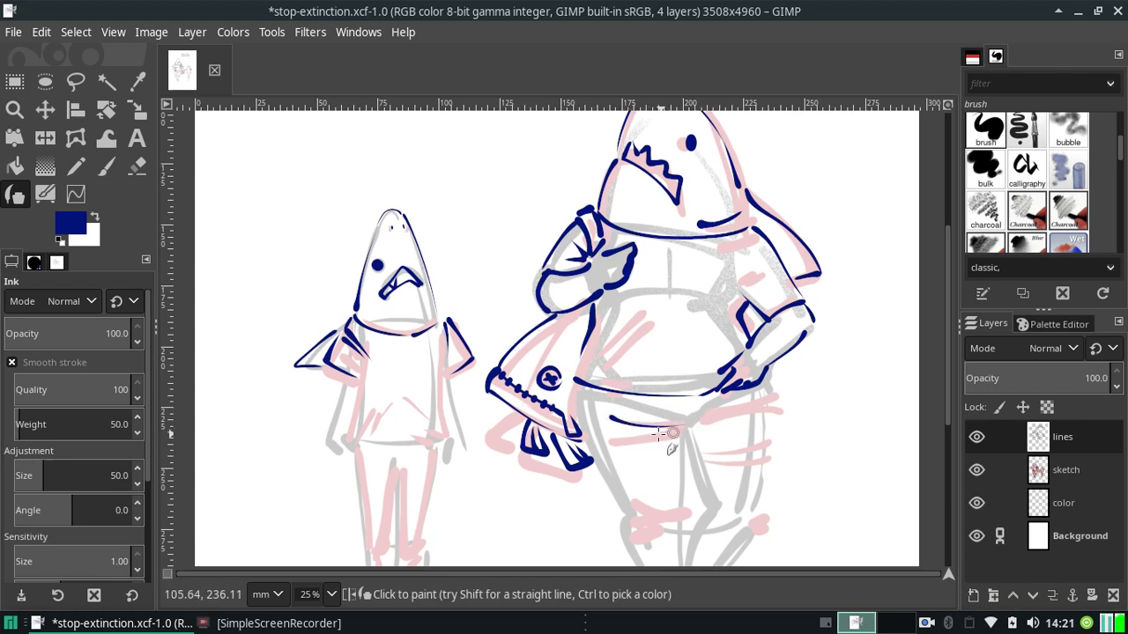
Ink the belt line and the lines below it across the big shark's hips.
drag(613, 421, 676, 431)
drag(606, 445, 676, 432)
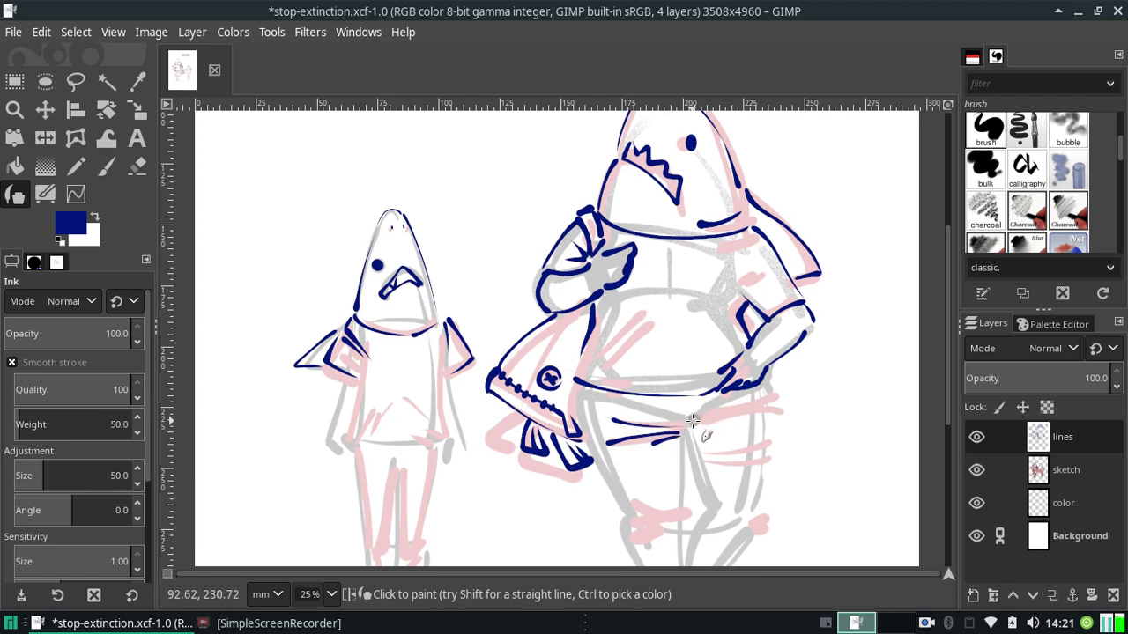
drag(688, 426, 781, 408)
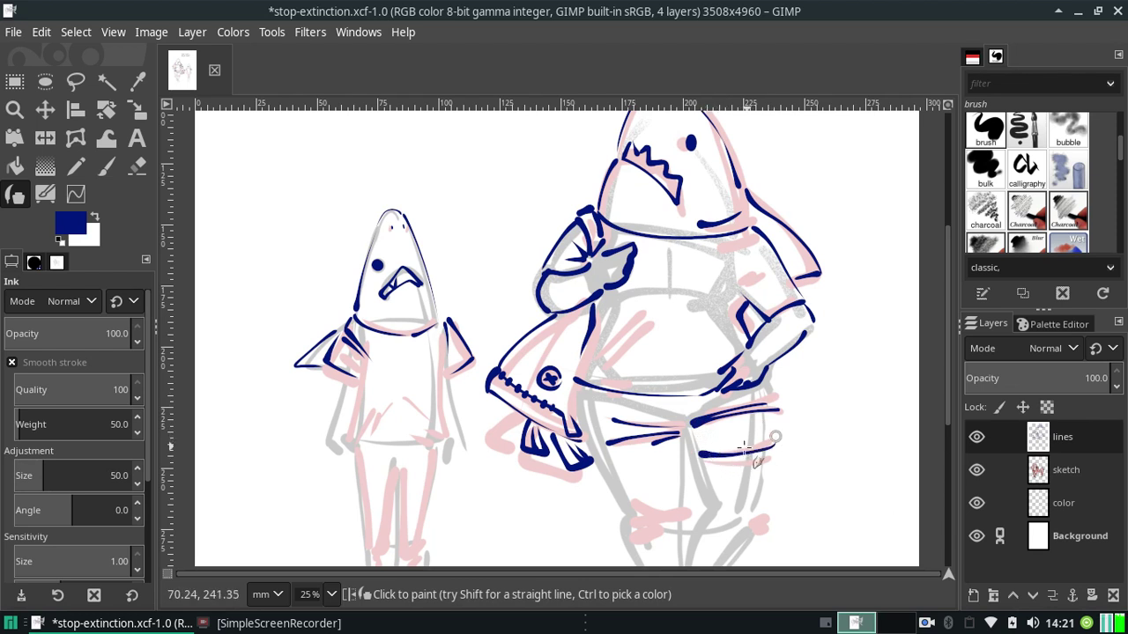
drag(694, 458, 769, 451)
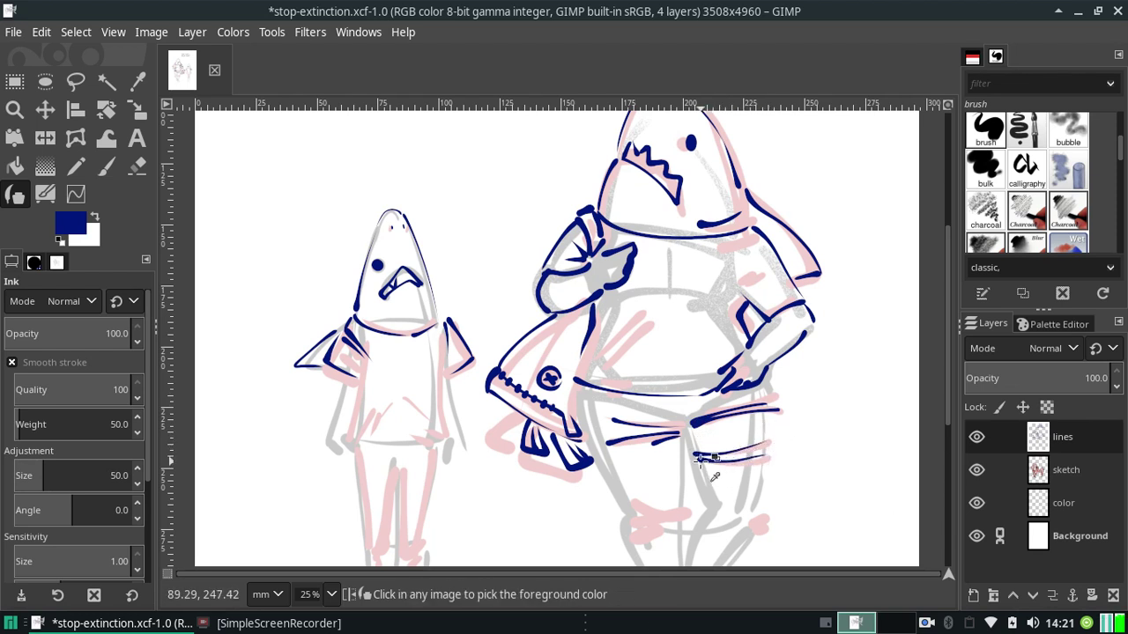
key(ctrl+z)
drag(697, 459, 765, 449)
key(ctrl+z)
key(ctrl+z)
key(ctrl+z)
drag(694, 456, 766, 450)
key(ctrl+z)
key(ctrl+z)
key(ctrl+z)
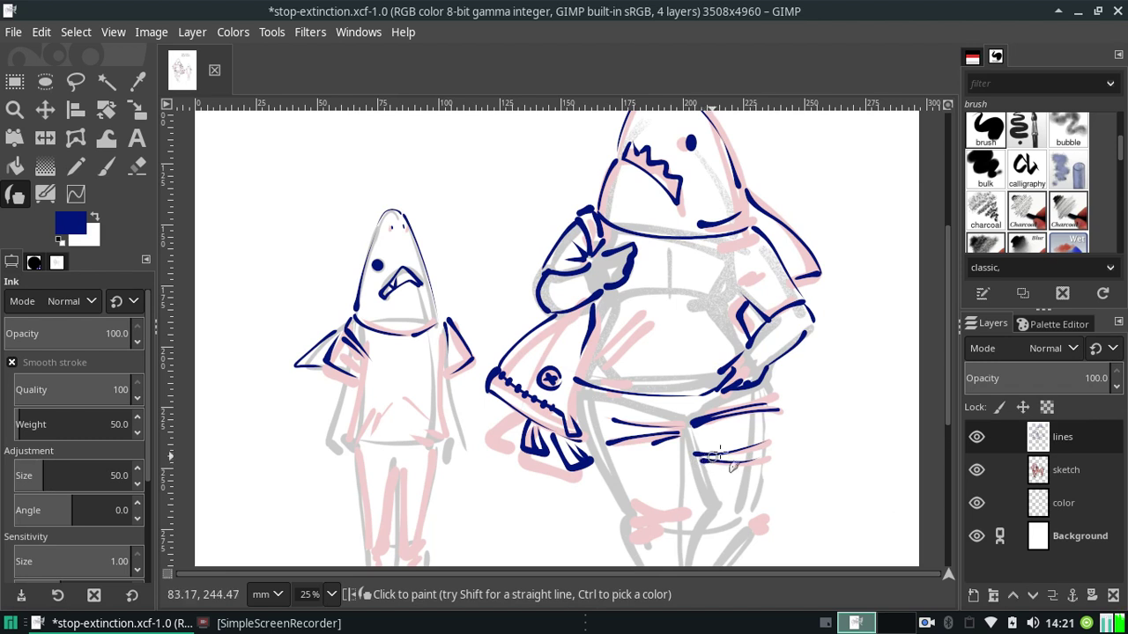
Try a navy line along the small shark's left arm, undoing both attempts.
scroll(908, 379, down, 2)
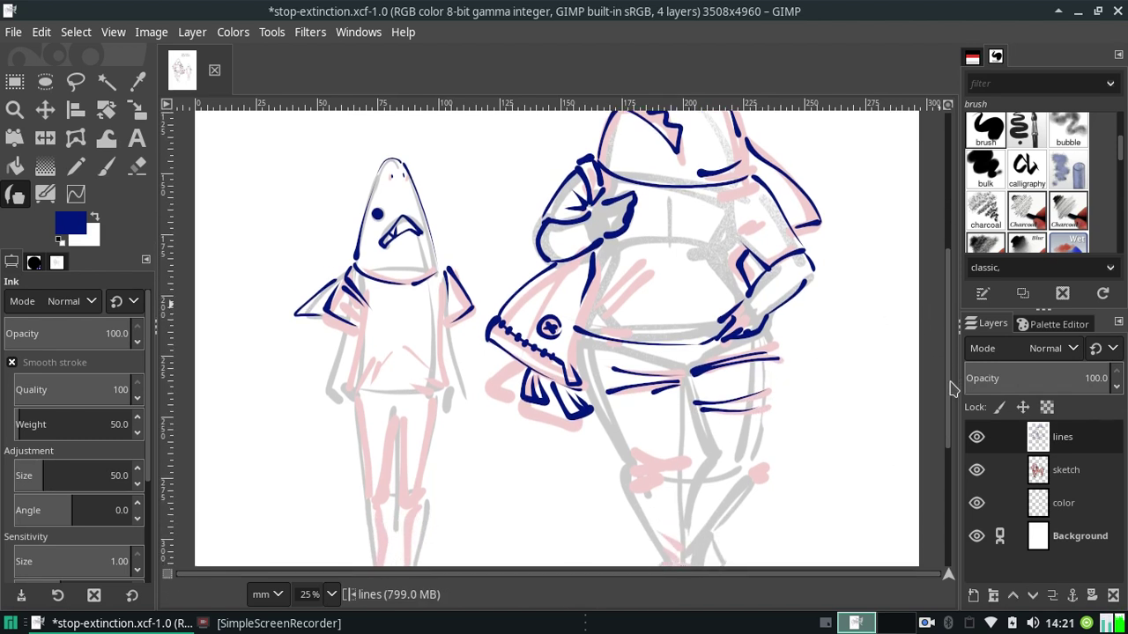
scroll(856, 402, down, 2)
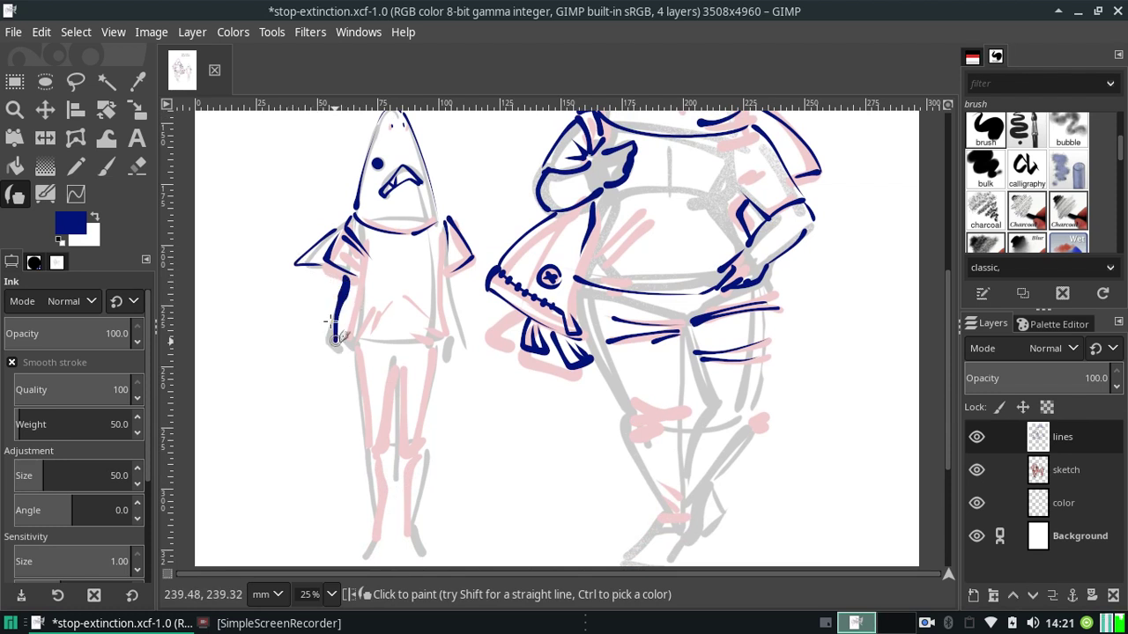
drag(339, 279, 333, 346)
key(ctrl+z)
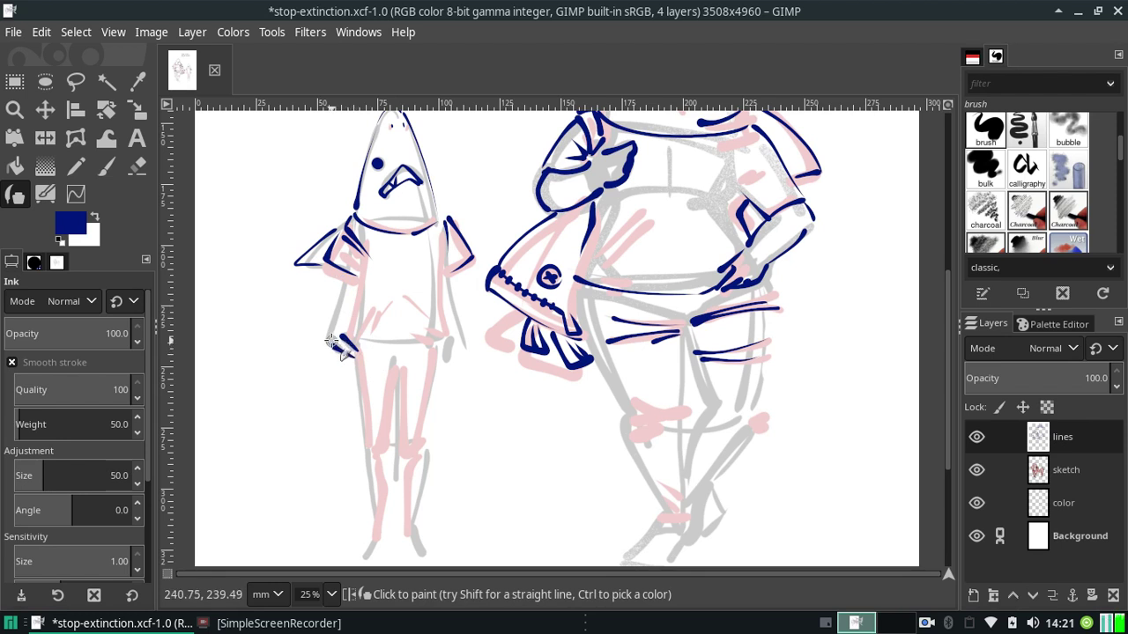
drag(331, 342, 335, 259)
key(ctrl+z)
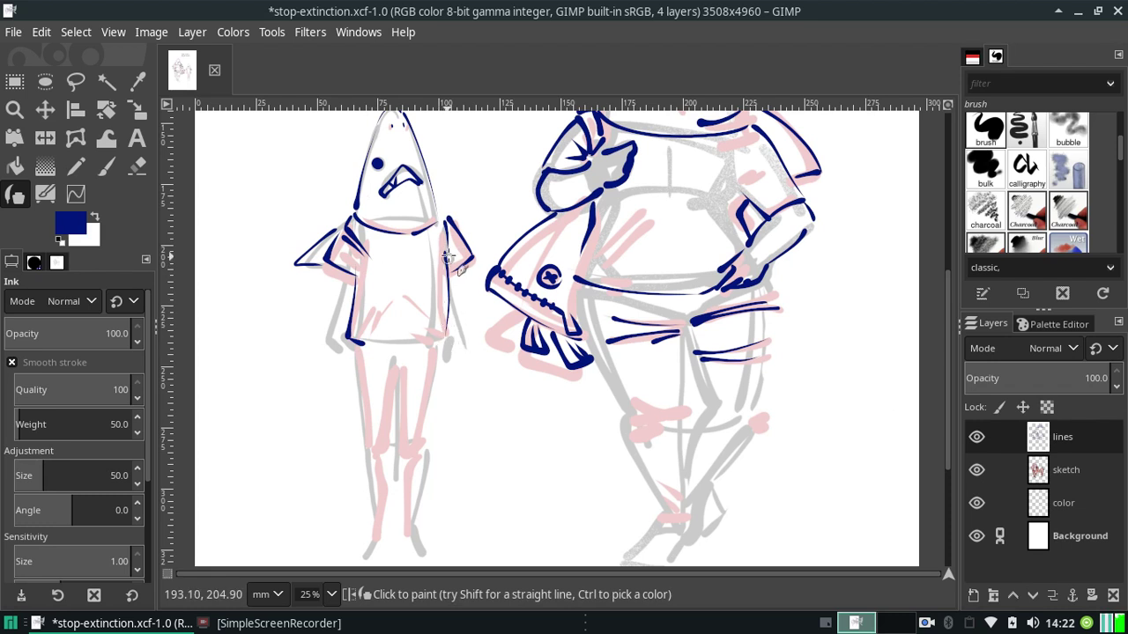
Ink the right side of the small shark's shirt down to its bottom corner.
drag(444, 256, 436, 330)
key(ctrl+z)
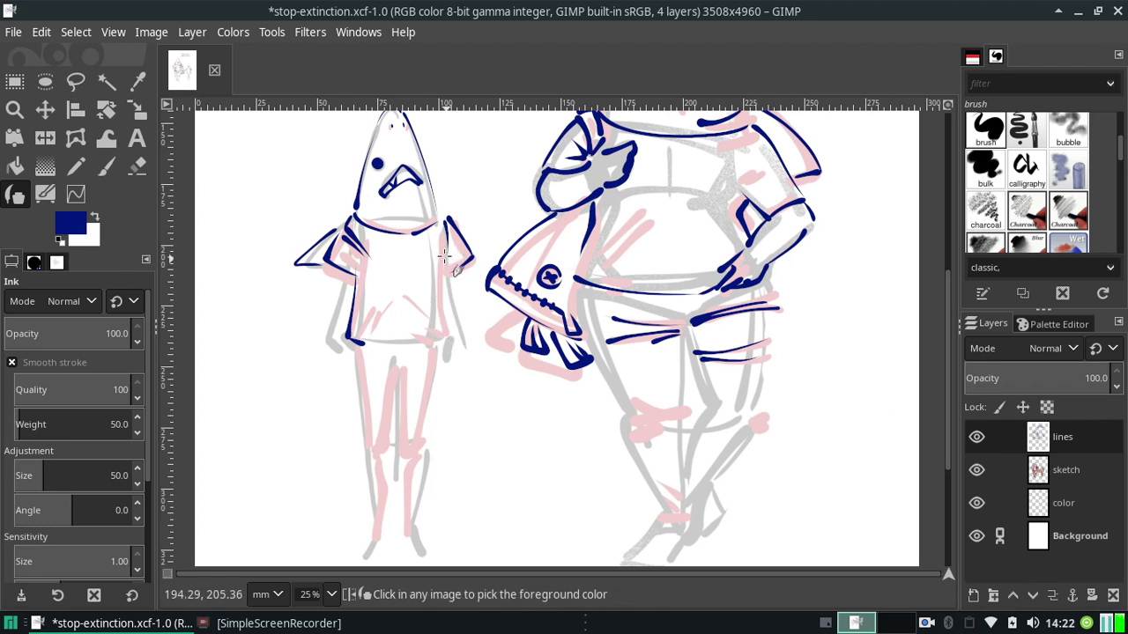
drag(444, 256, 439, 329)
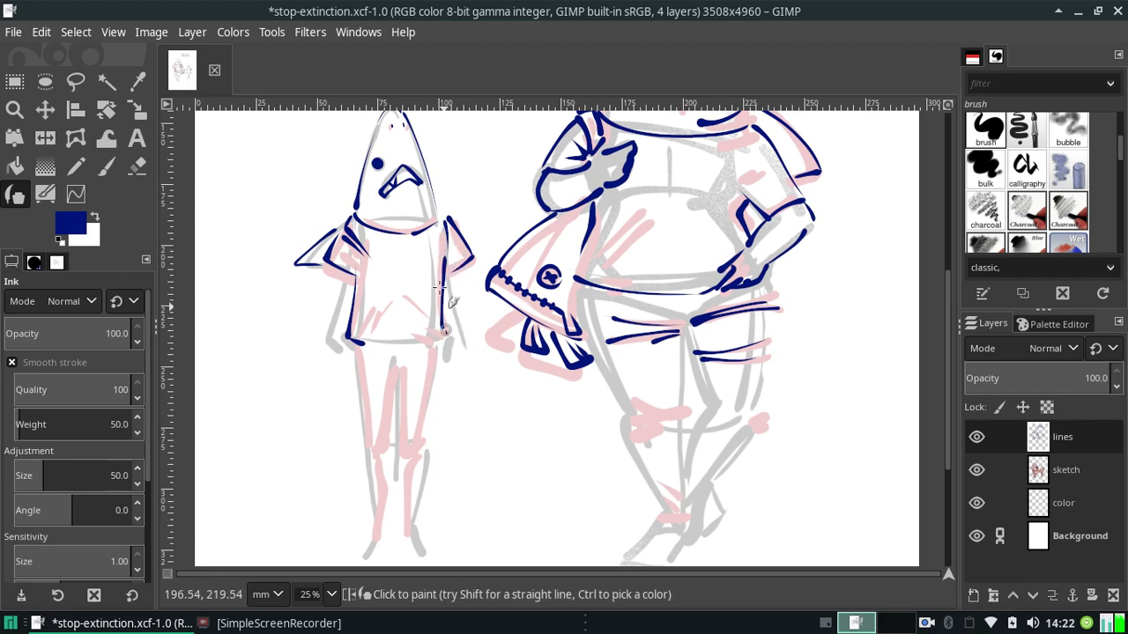
mouse_move(431, 336)
mouse_down()
mouse_move(444, 332)
mouse_move(428, 356)
mouse_up()
key(ctrl+z)
Retry a stroke along the shirt's right edge several times, undoing each one.
drag(461, 294, 444, 342)
key(ctrl+z)
drag(453, 280, 444, 345)
key(ctrl+z)
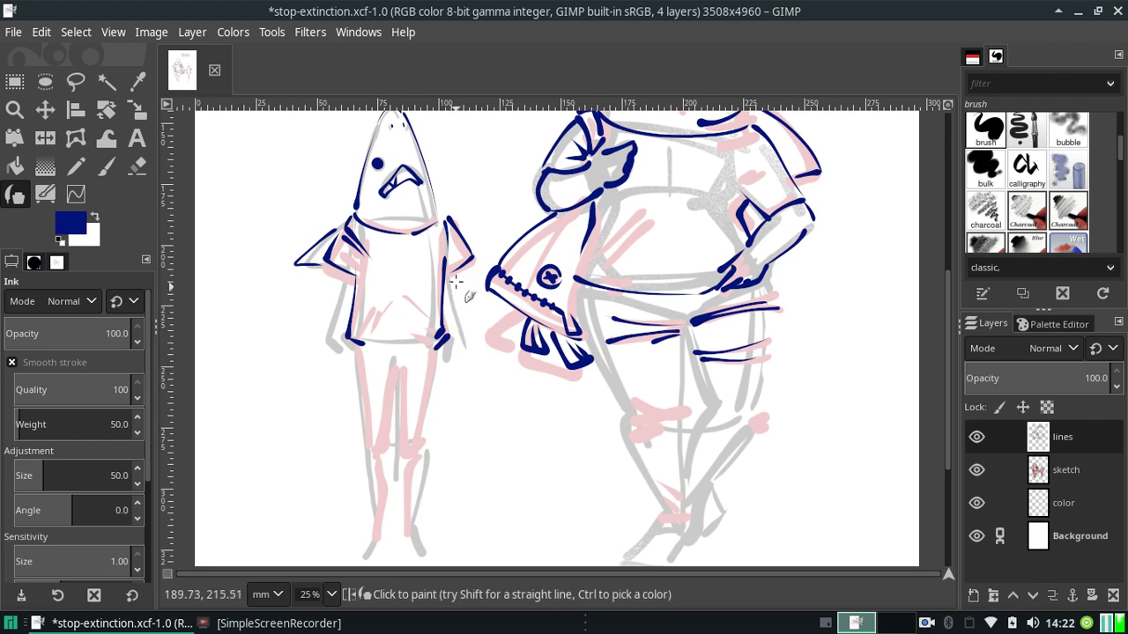
drag(454, 277, 442, 346)
key(ctrl+z)
drag(453, 284, 442, 343)
key(ctrl+z)
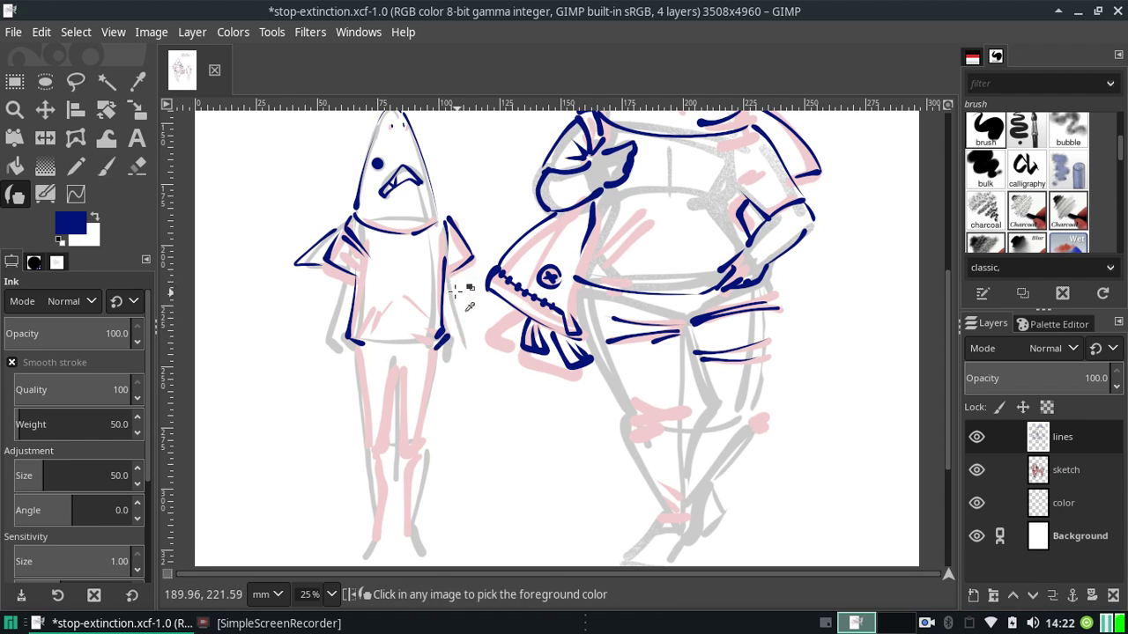
drag(454, 280, 447, 336)
key(ctrl+z)
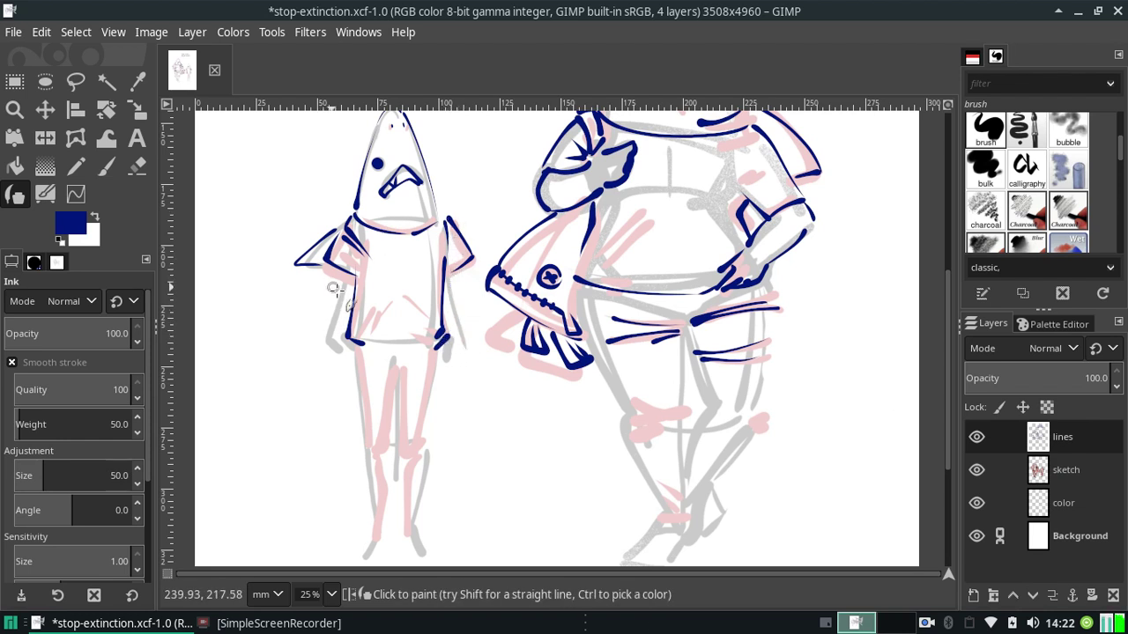
Ink the left edge of the small shark's shirt down to the hem.
drag(337, 275, 342, 337)
key(ctrl+z)
key(ctrl+z)
drag(338, 276, 344, 340)
key(ctrl+z)
drag(341, 280, 343, 335)
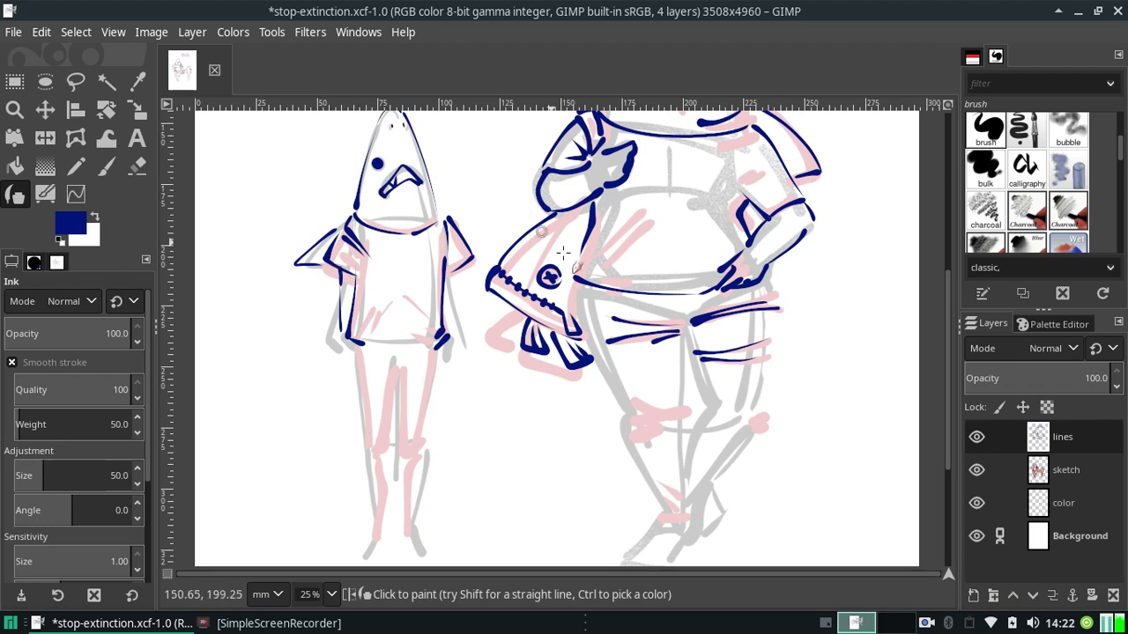
Flip the canvas view horizontally and ink the side of the small shark's body.
click(113, 36)
mouse_move(171, 136)
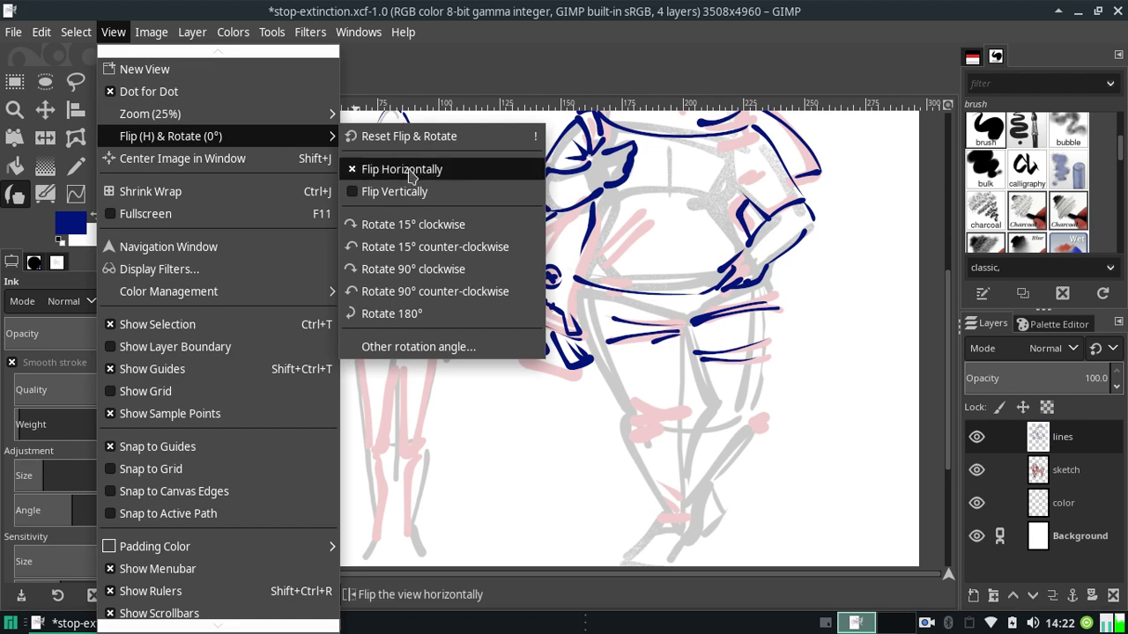
click(401, 169)
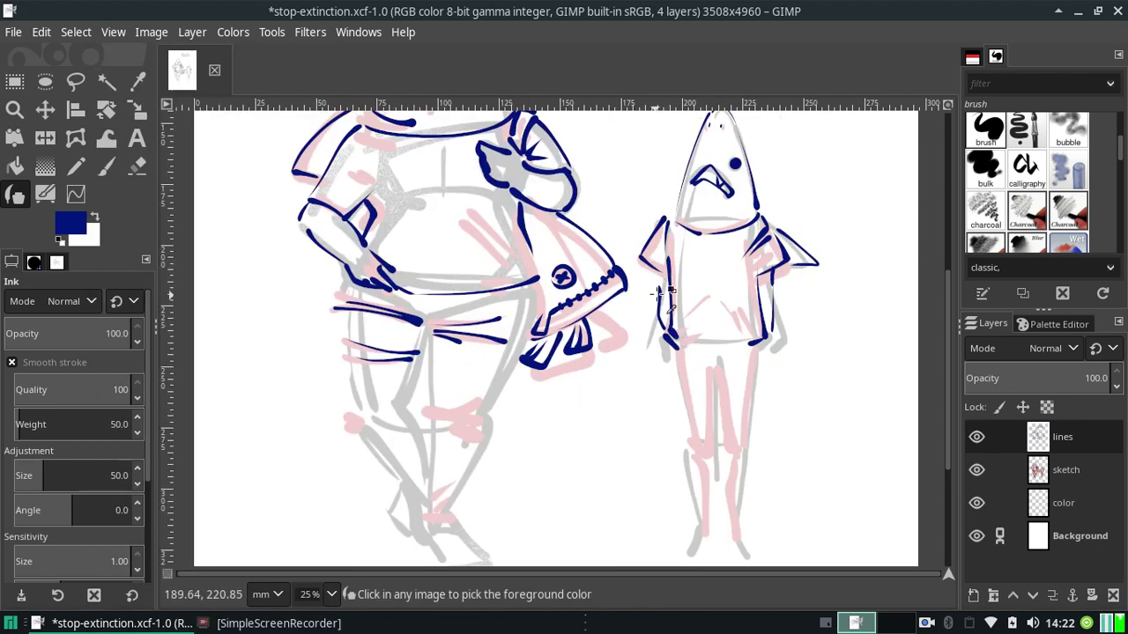
drag(656, 300, 667, 340)
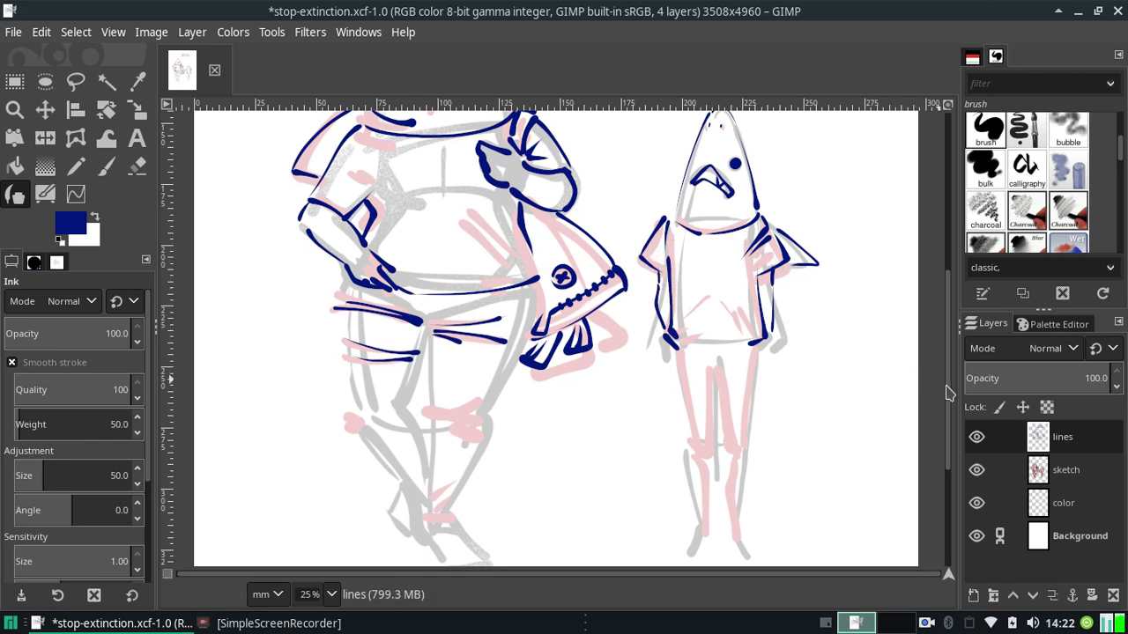
Ink the bottom hem line of the small shark's shirt, retrying until it fits.
scroll(951, 390, up, 3)
mouse_move(672, 429)
mouse_down()
mouse_move(722, 415)
mouse_move(749, 426)
mouse_up()
key(ctrl+z)
key(ctrl+z)
key(ctrl+z)
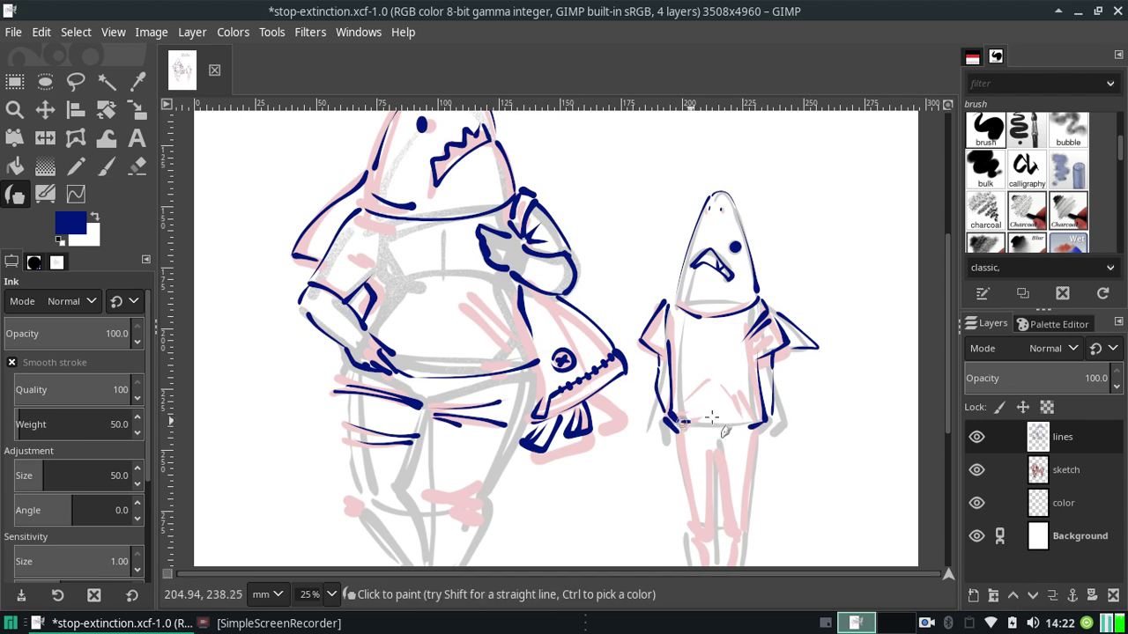
key(ctrl+z)
drag(671, 428, 749, 426)
key(ctrl+z)
drag(671, 428, 750, 427)
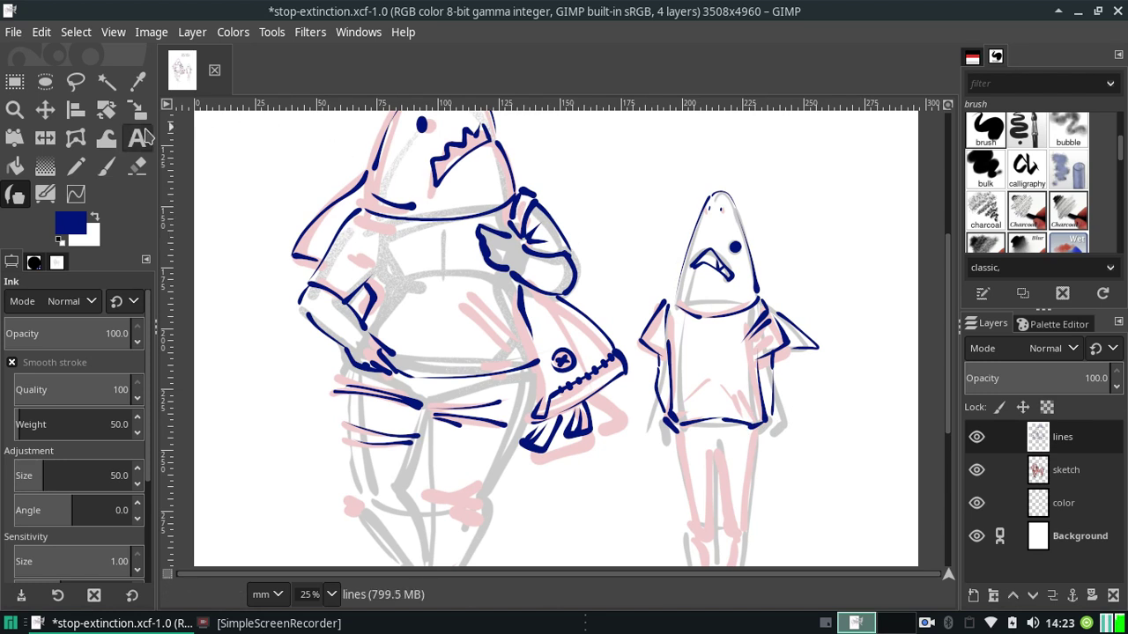
Erase a stray mark by the shirt corner, then try small navy marks at the hand and lower-left corner.
click(137, 165)
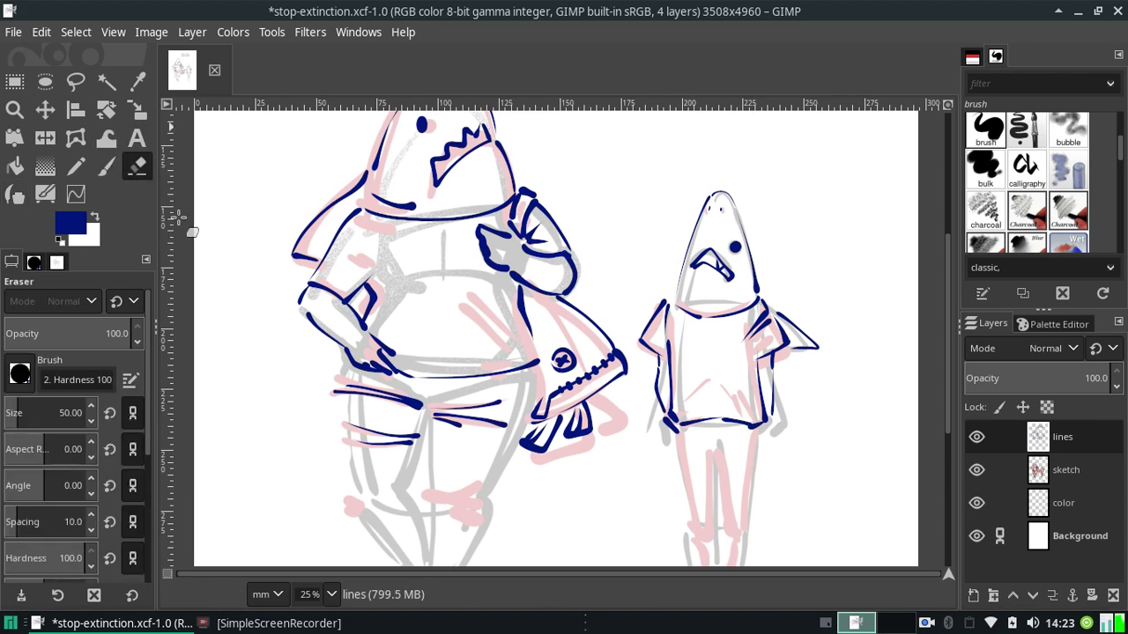
click(753, 431)
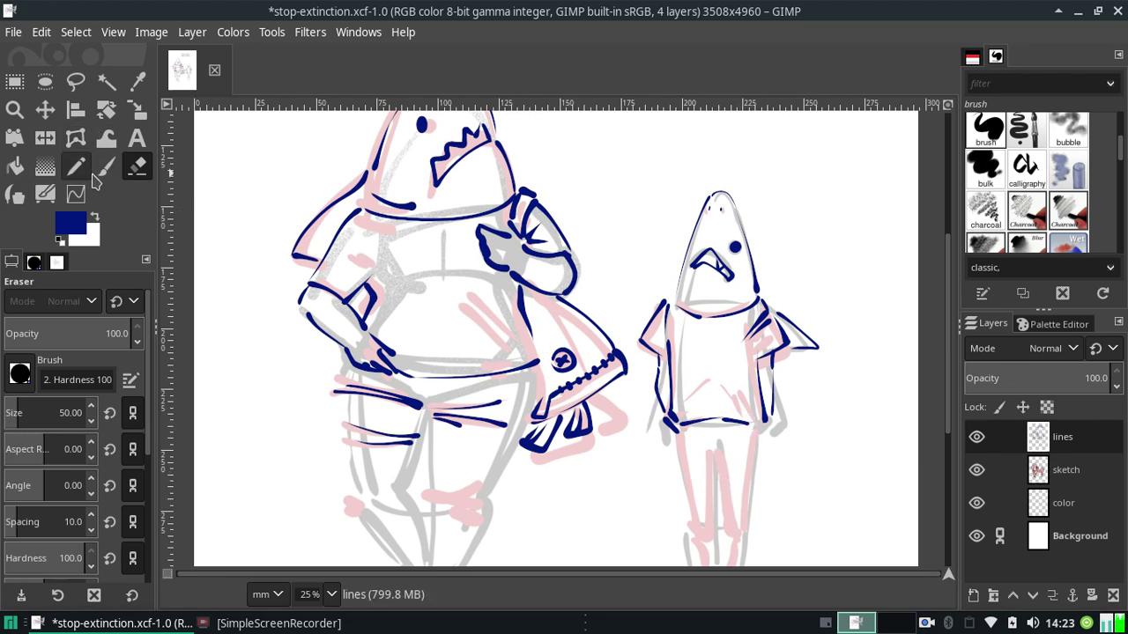
click(14, 194)
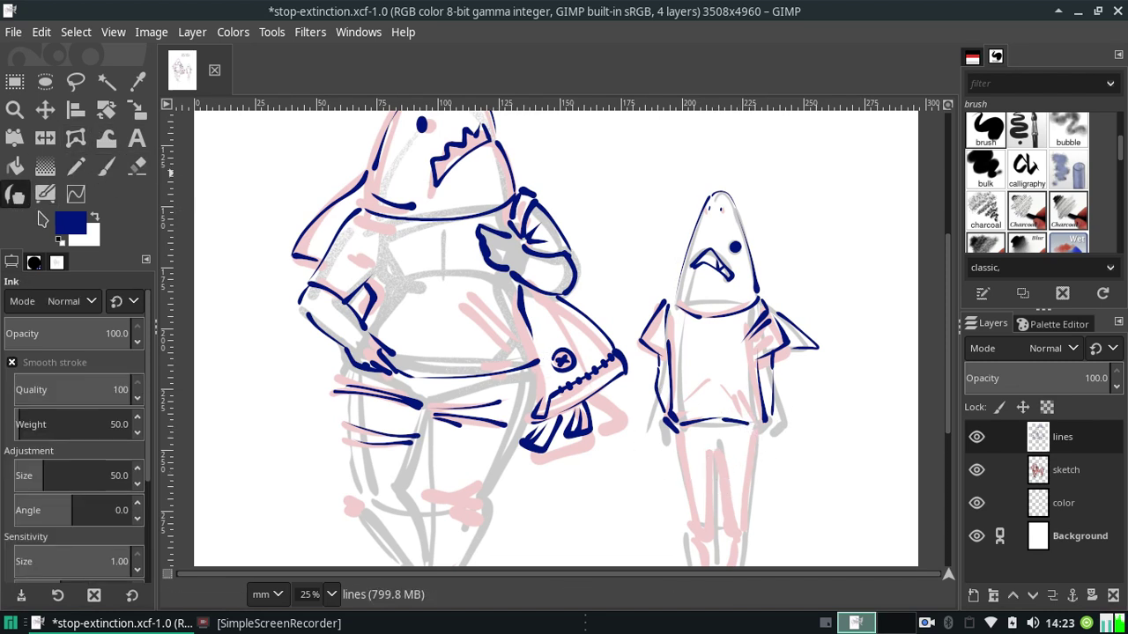
click(763, 417)
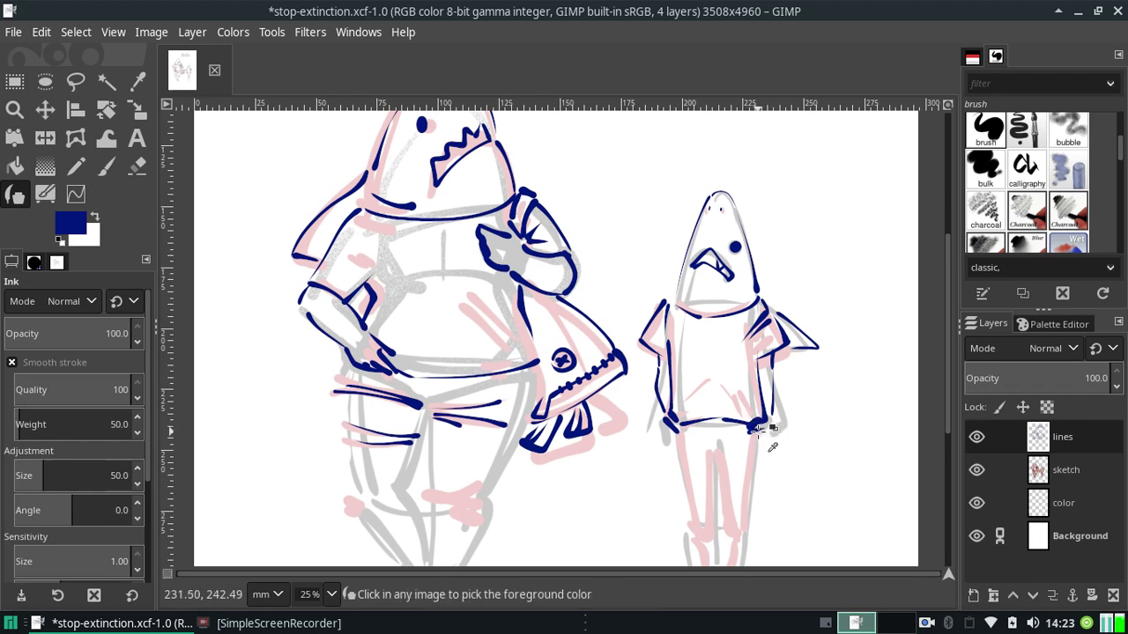
key(ctrl+z)
click(760, 426)
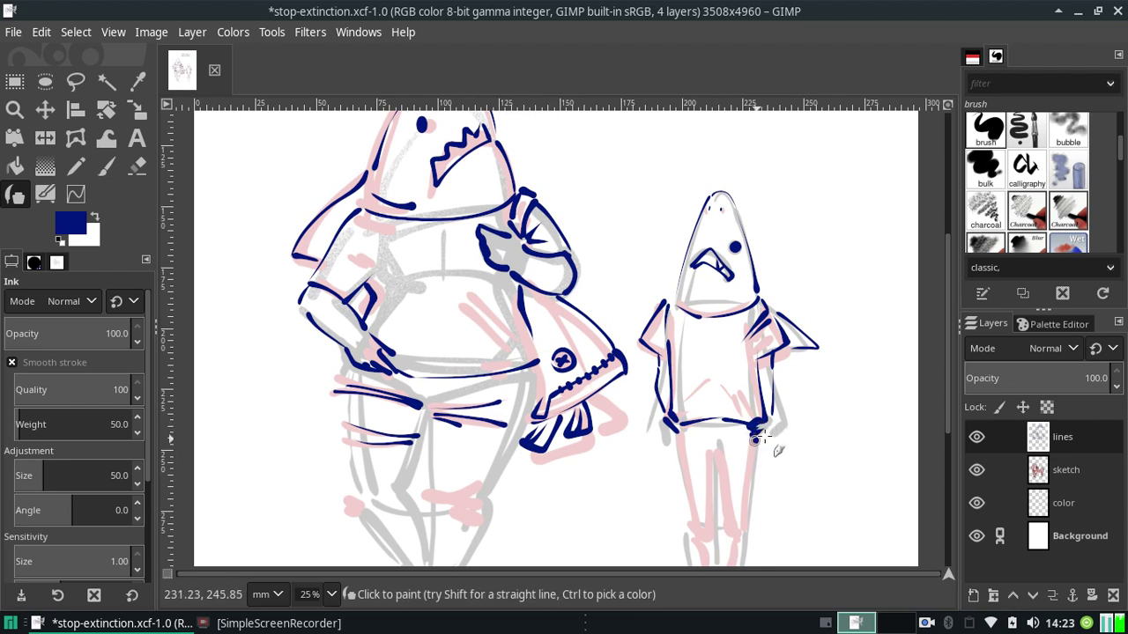
key(ctrl+z)
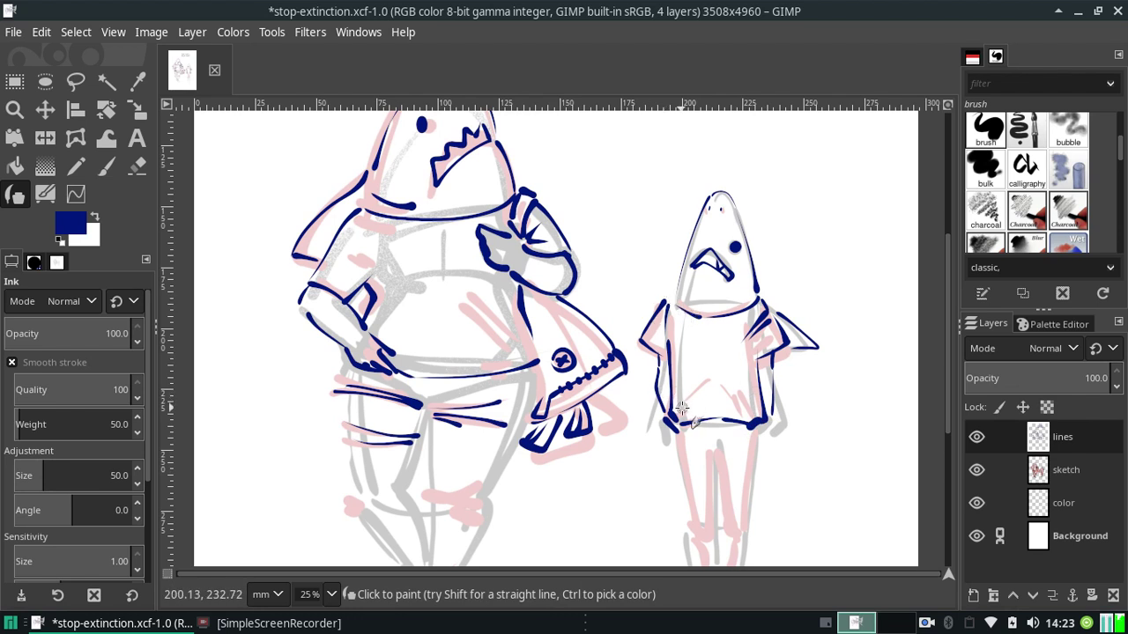
drag(676, 420, 699, 389)
key(ctrl+z)
key(ctrl+z)
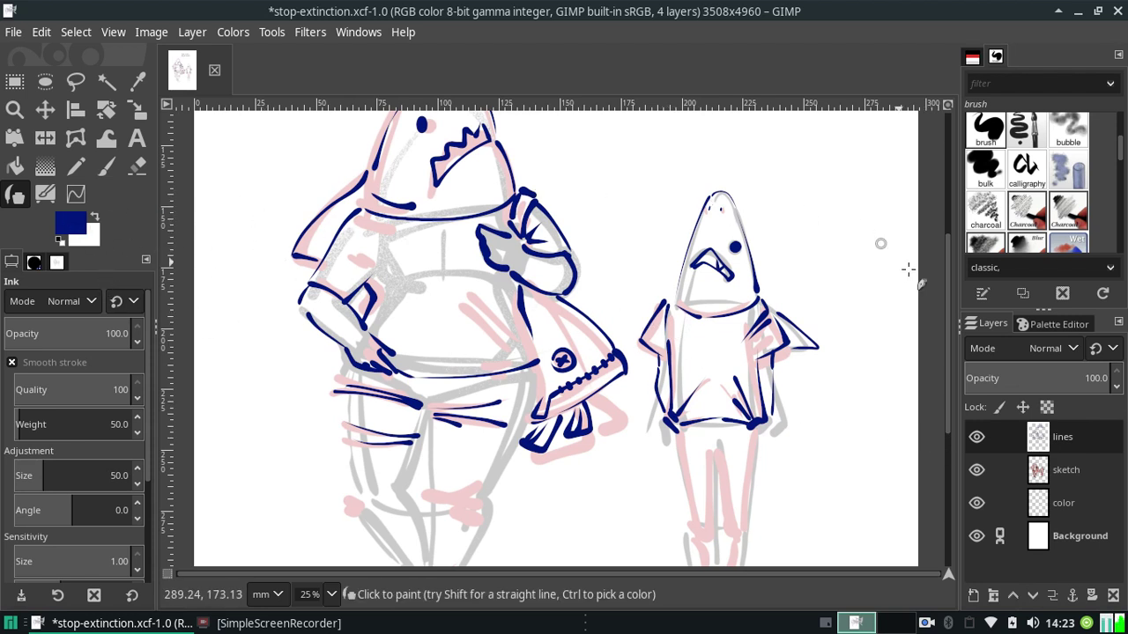
Pick dark magenta #871646 from the palette and set the ink size to 25.
click(1036, 326)
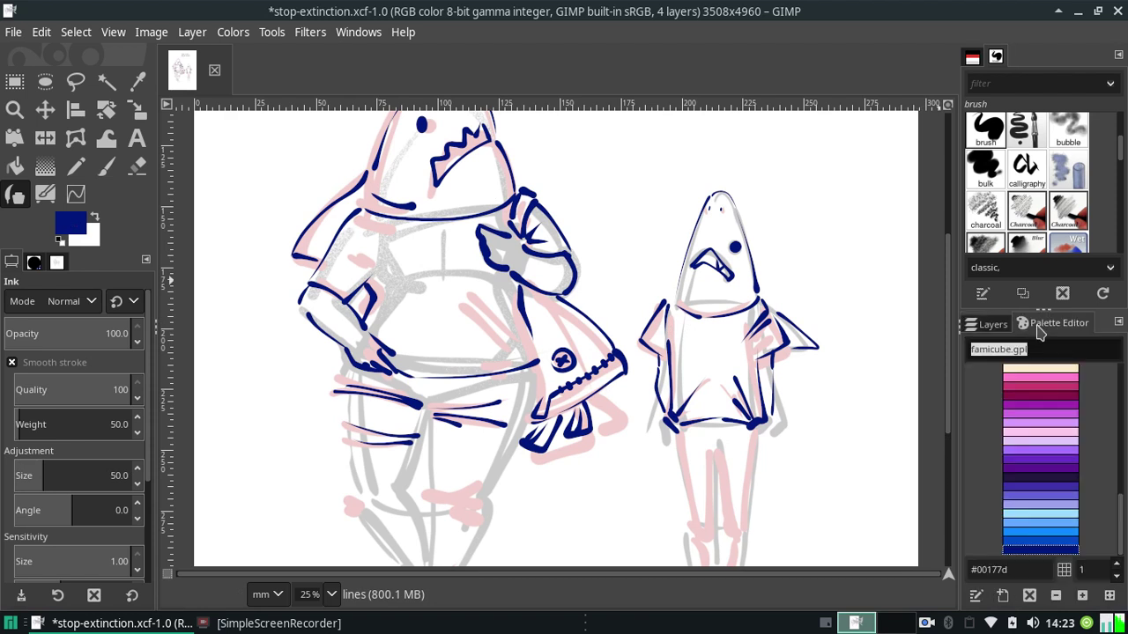
click(1040, 483)
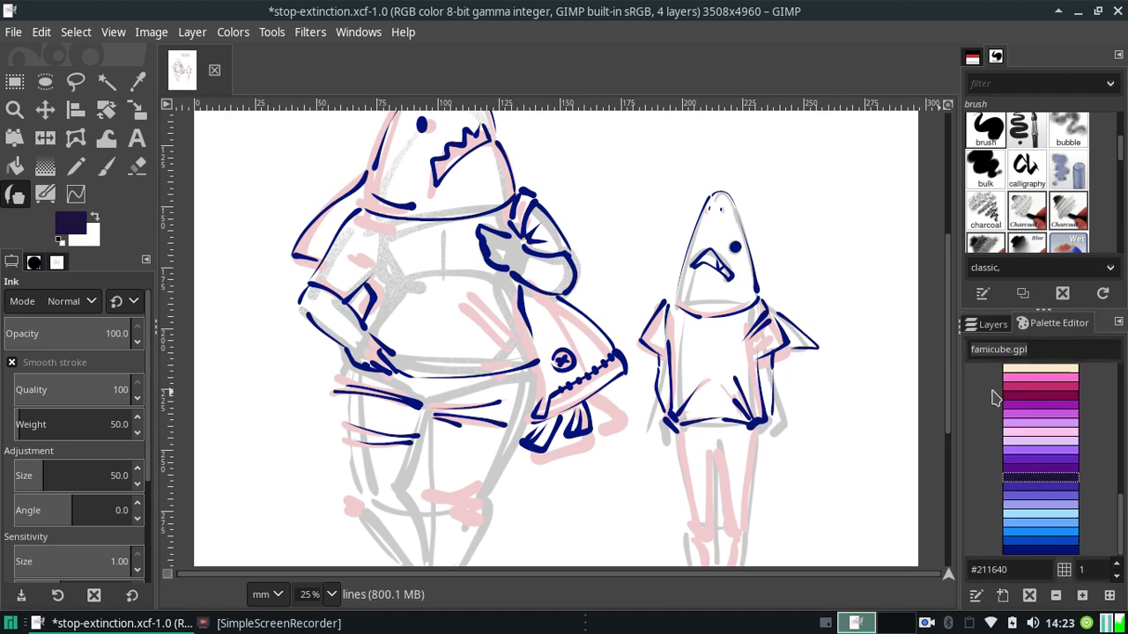
click(1017, 403)
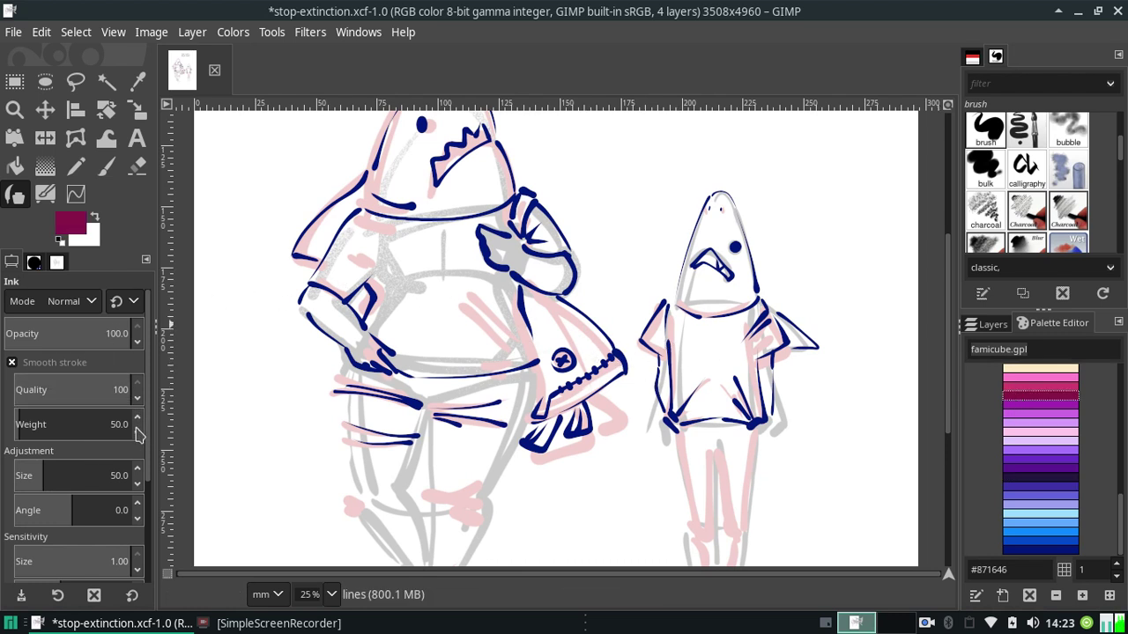
text(2)
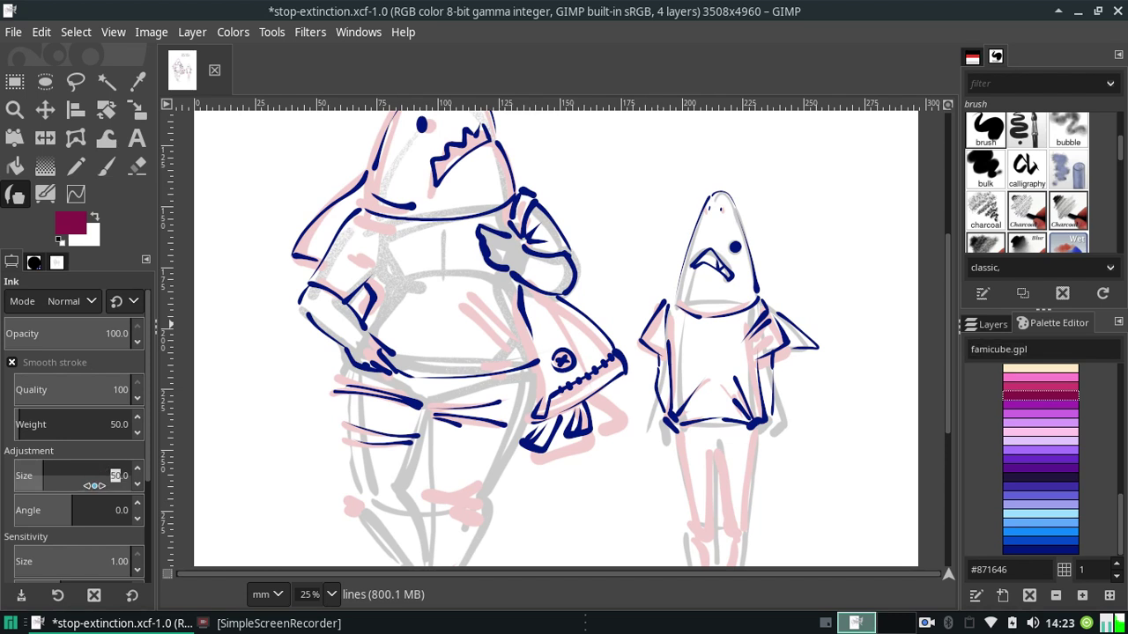
text(5)
key(Return)
drag(679, 344, 705, 346)
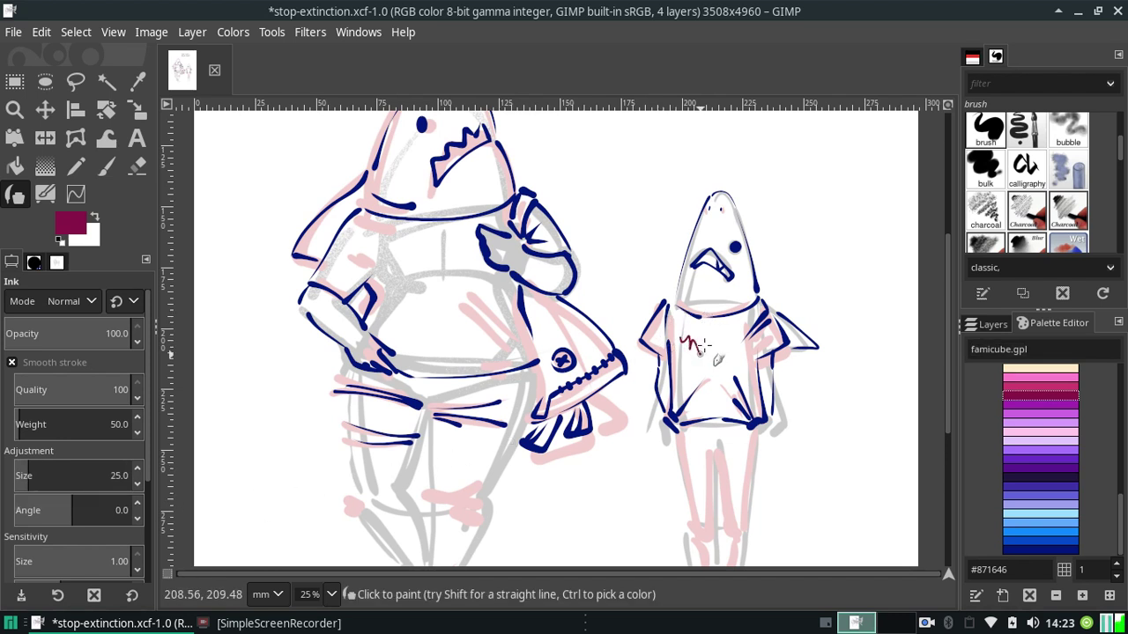
key(ctrl+z)
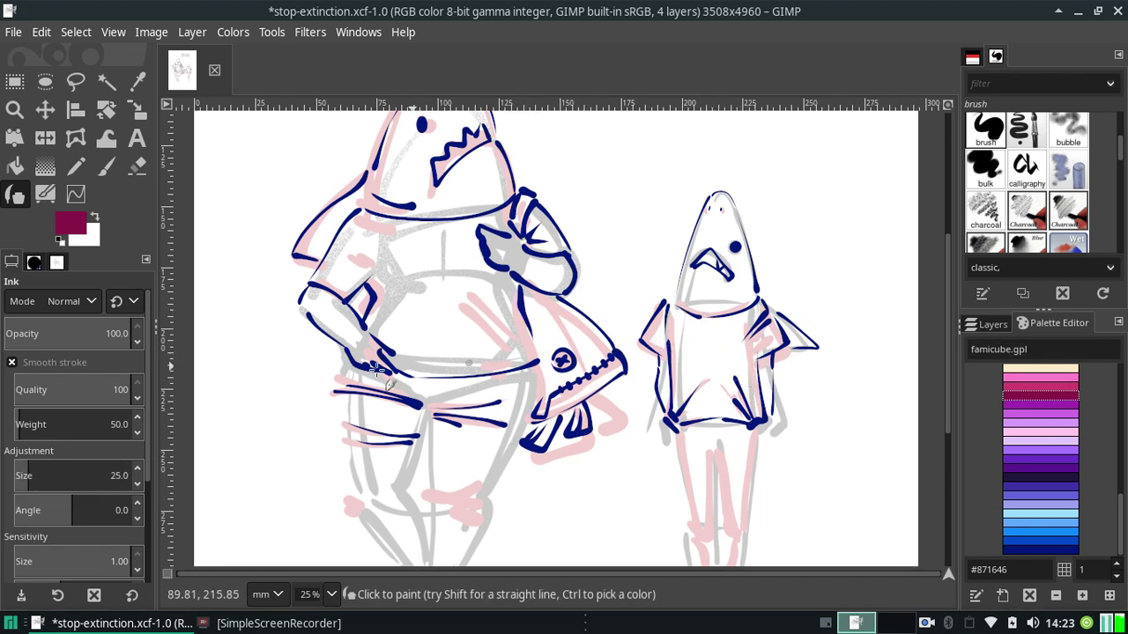
Zoom to 100% and letter an S on the shirt's upper left.
click(331, 593)
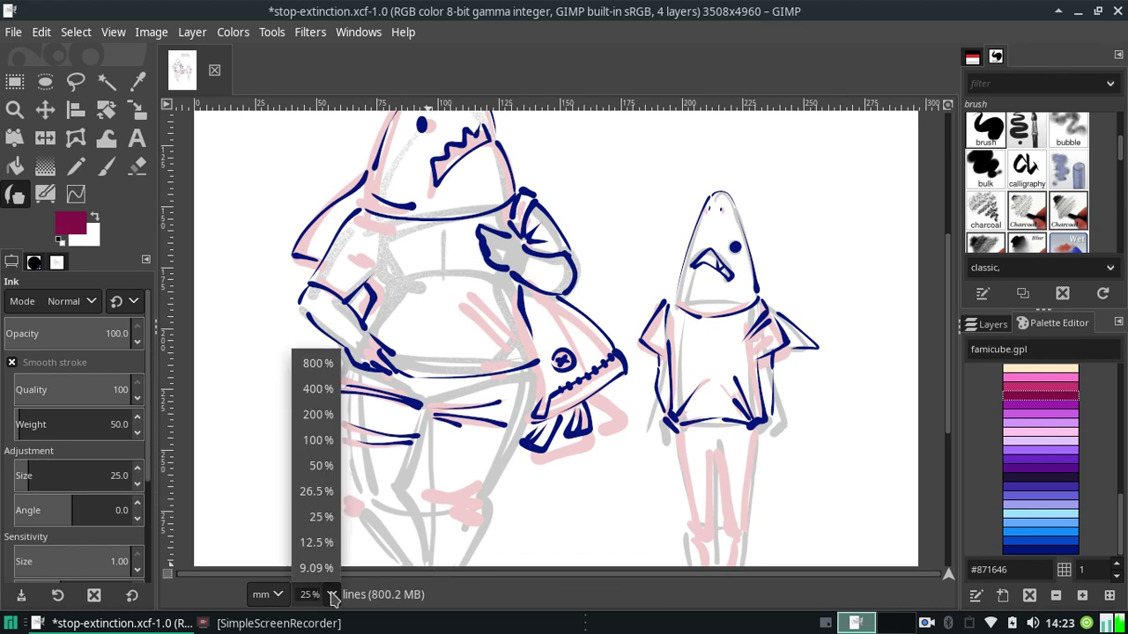
click(313, 438)
drag(531, 576, 701, 576)
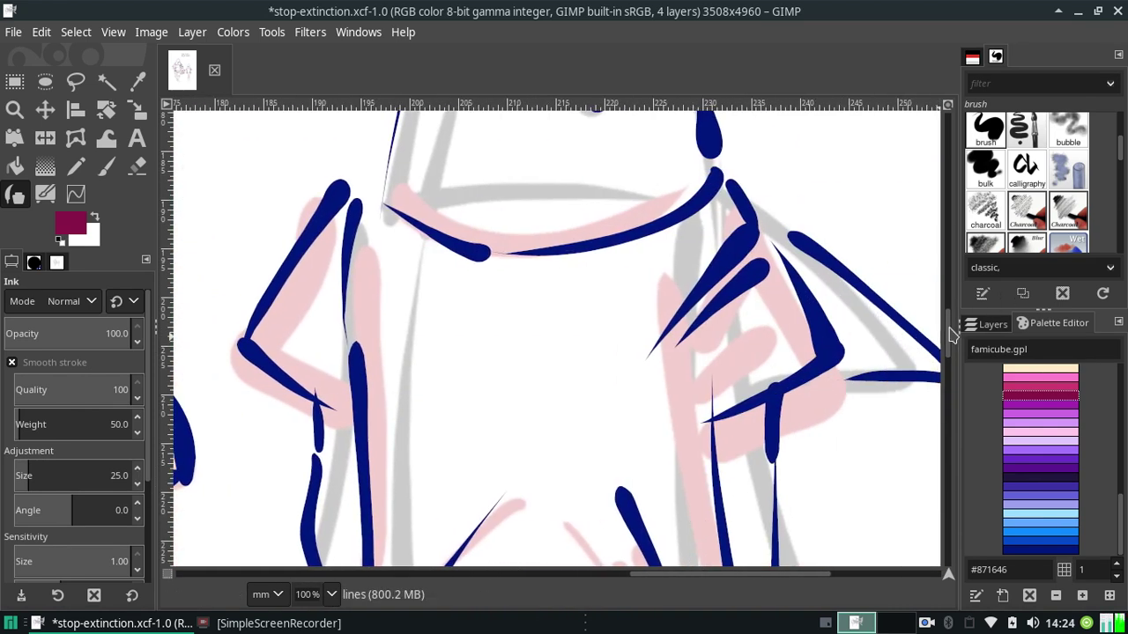
scroll(952, 335, down, 2)
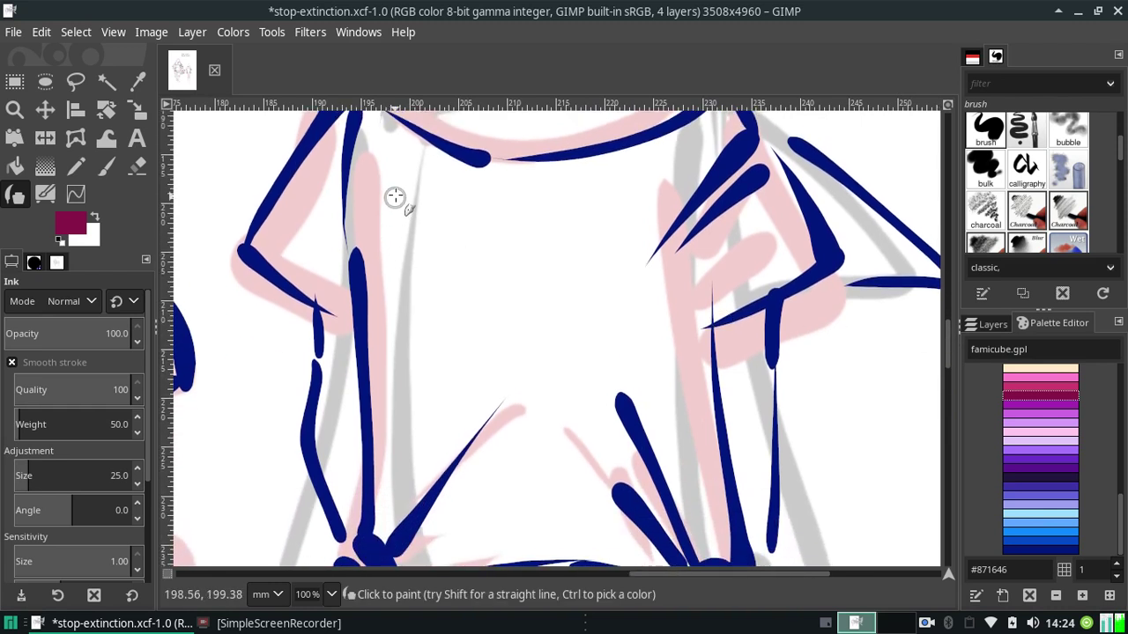
mouse_move(395, 197)
mouse_down()
mouse_move(402, 236)
mouse_move(384, 255)
mouse_up()
key(ctrl+z)
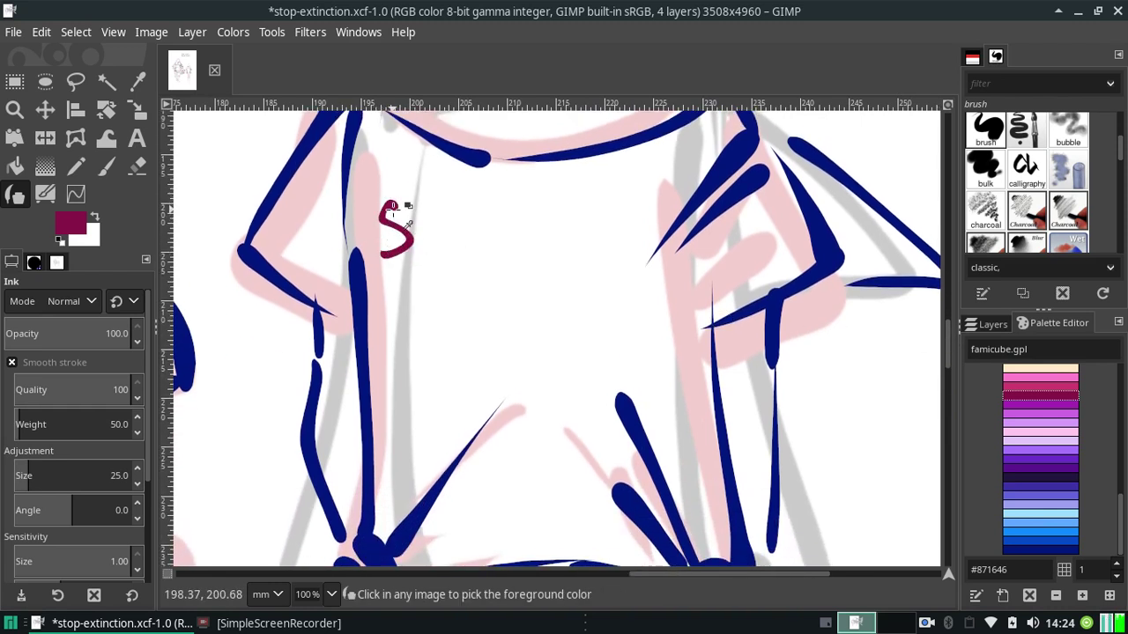
key(ctrl+z)
drag(398, 203, 387, 252)
key(ctrl+z)
drag(402, 194, 386, 257)
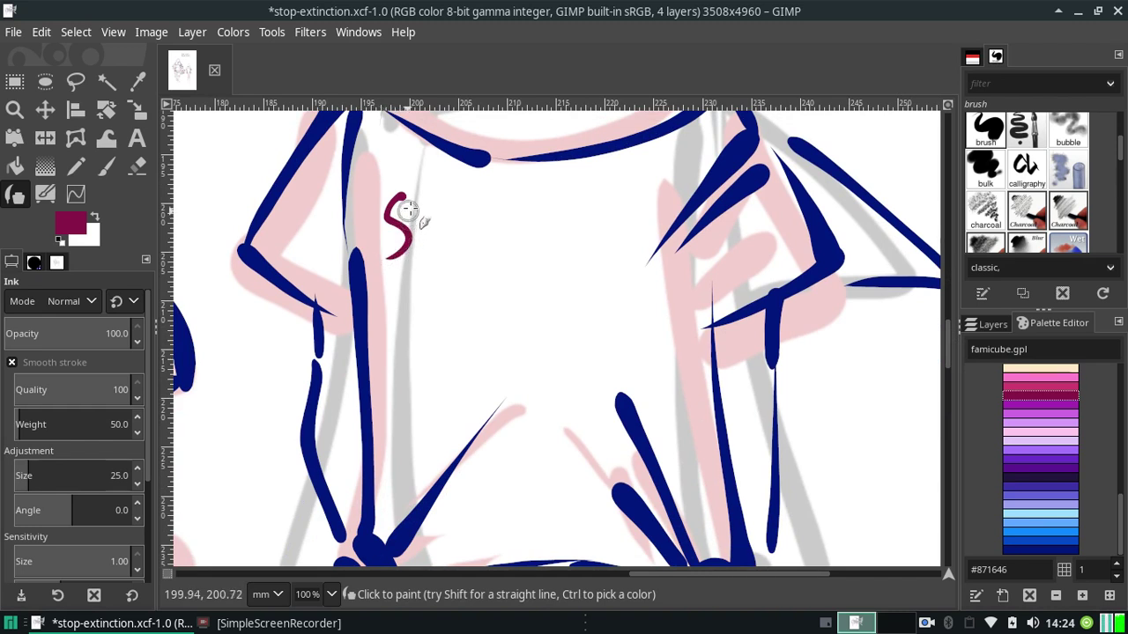
Try the next letter's stem and the P's stem on the right, undoing each attempt.
drag(427, 212, 425, 257)
key(ctrl+z)
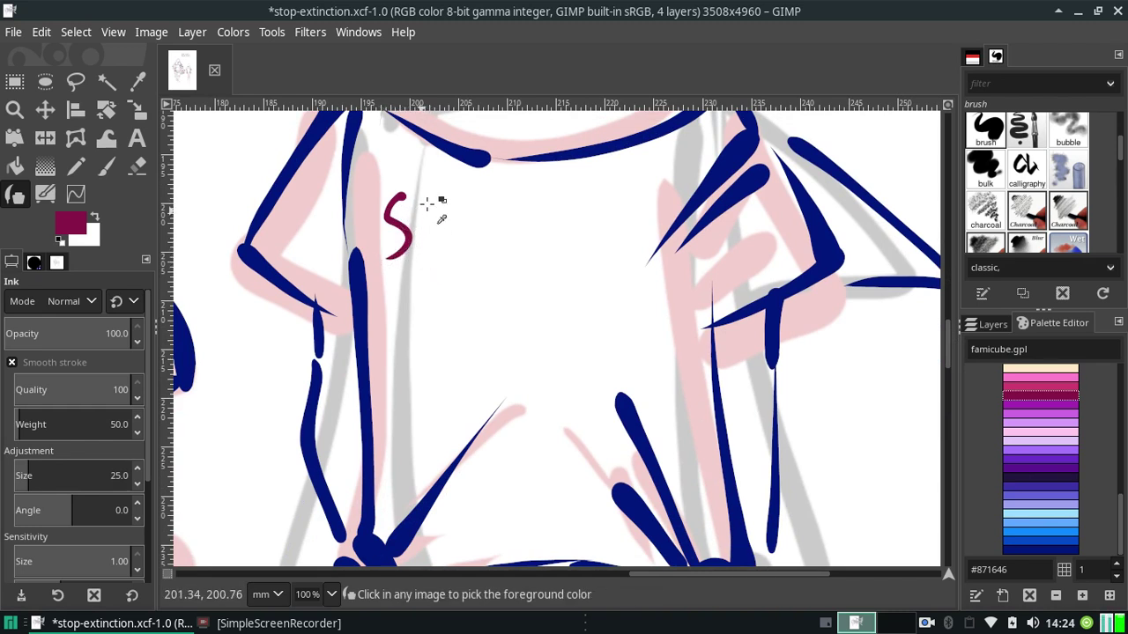
drag(426, 204, 426, 256)
key(ctrl+z)
key(ctrl+z)
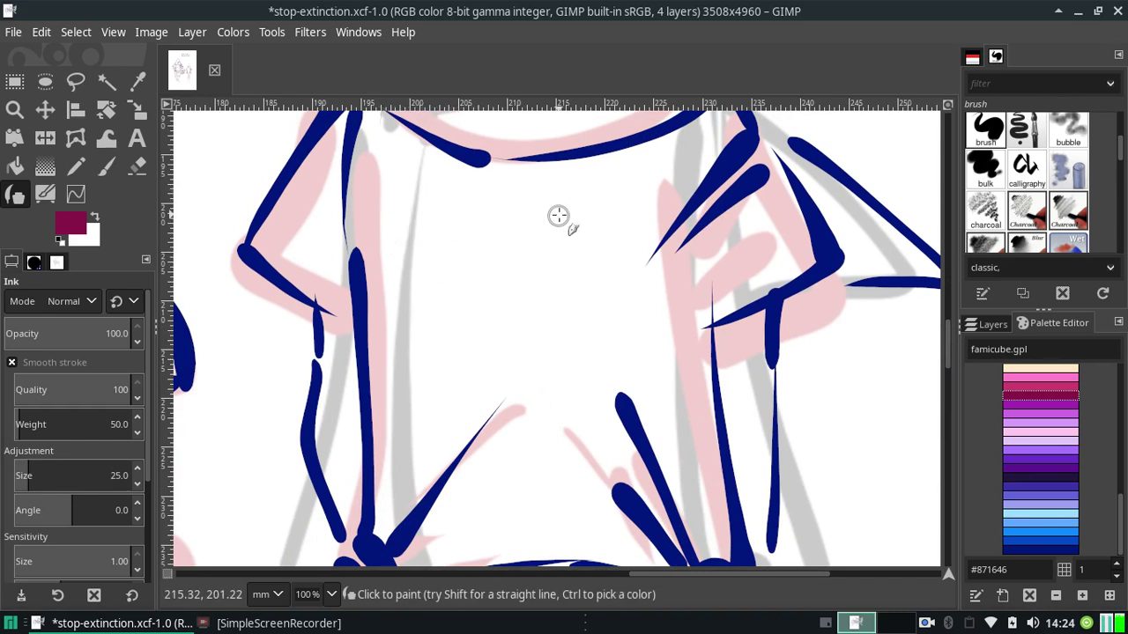
drag(603, 195, 608, 268)
key(ctrl+z)
mouse_move(606, 196)
mouse_down()
mouse_move(609, 268)
mouse_move(617, 256)
mouse_up()
key(ctrl+z)
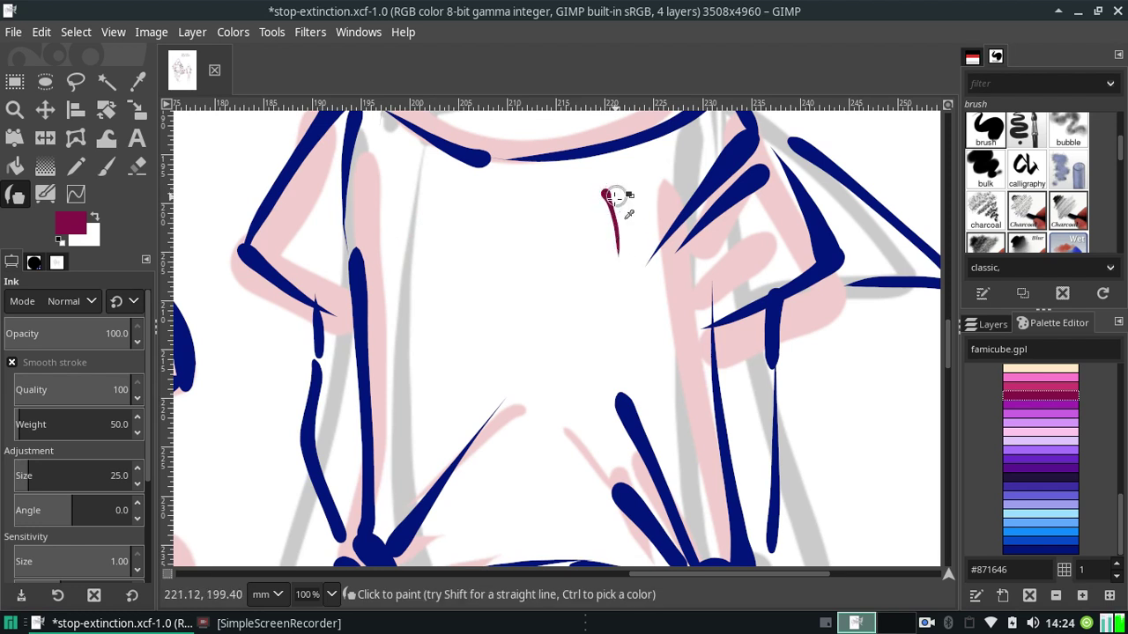
key(ctrl+z)
drag(612, 194, 614, 239)
key(ctrl+z)
mouse_move(609, 190)
mouse_down()
mouse_move(614, 237)
mouse_move(622, 203)
mouse_move(638, 195)
mouse_move(617, 204)
mouse_up()
key(ctrl+z)
key(ctrl+z)
key(ctrl+z)
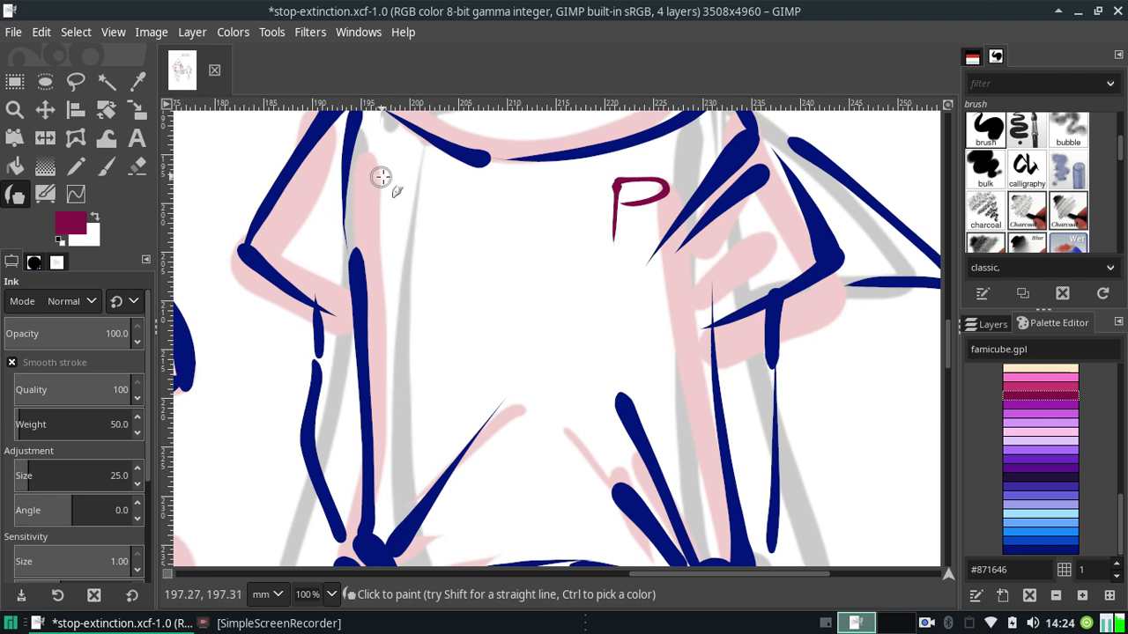
Redraw the S on the shirt's left, left of the P.
drag(410, 178, 384, 239)
key(ctrl+z)
drag(421, 179, 381, 238)
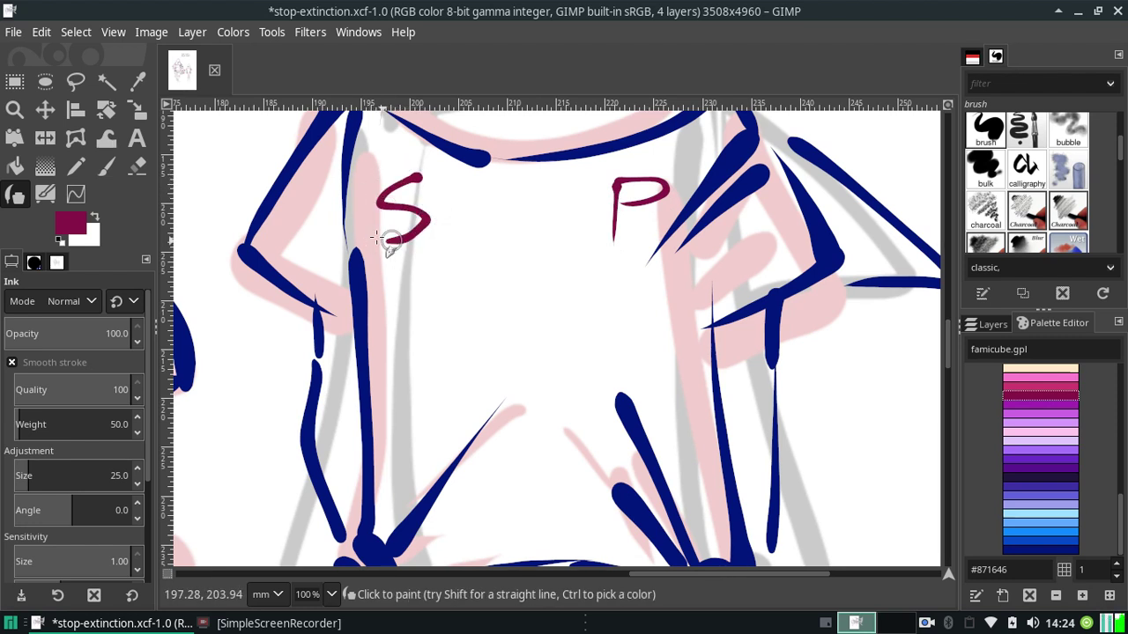
key(ctrl+z)
drag(421, 180, 379, 250)
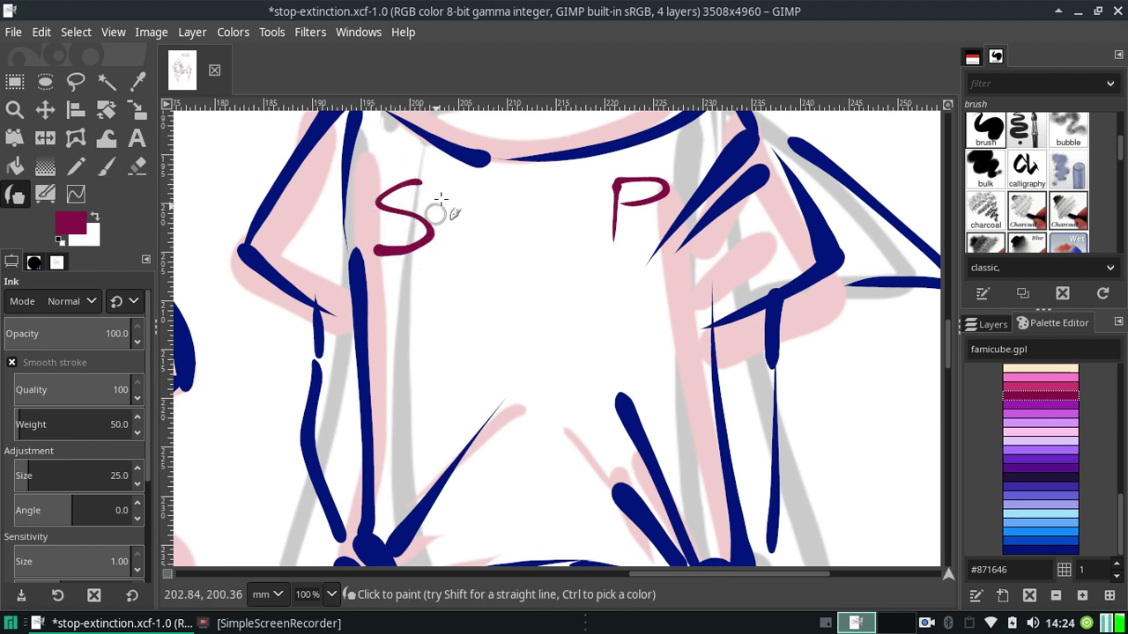
key(ctrl+z)
drag(416, 183, 375, 247)
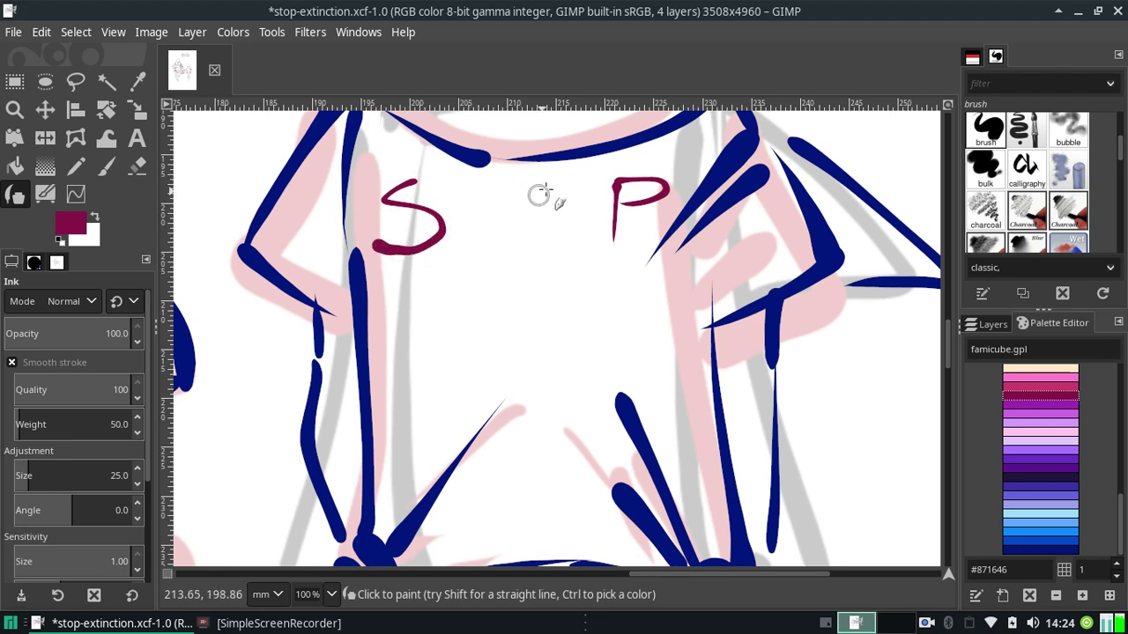
Try an O and the T's vertical stroke between the S and the P.
mouse_move(539, 192)
mouse_down()
mouse_move(550, 181)
mouse_move(559, 192)
mouse_move(555, 181)
mouse_up()
key(ctrl+z)
key(ctrl+z)
key(ctrl+z)
key(ctrl+z)
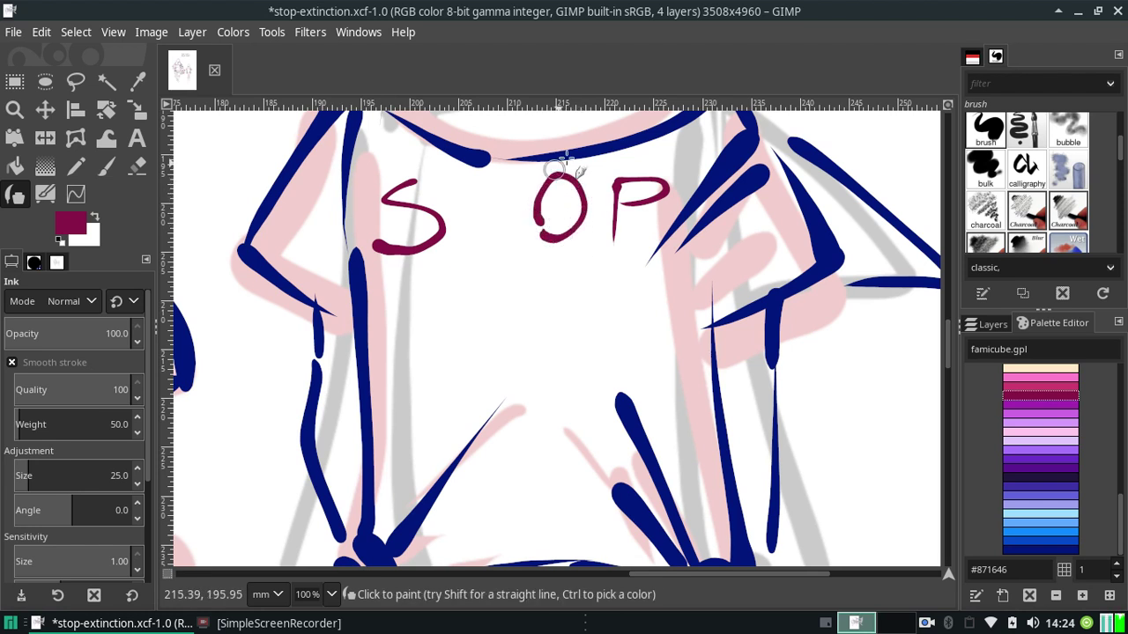
drag(477, 181, 475, 242)
key(ctrl+z)
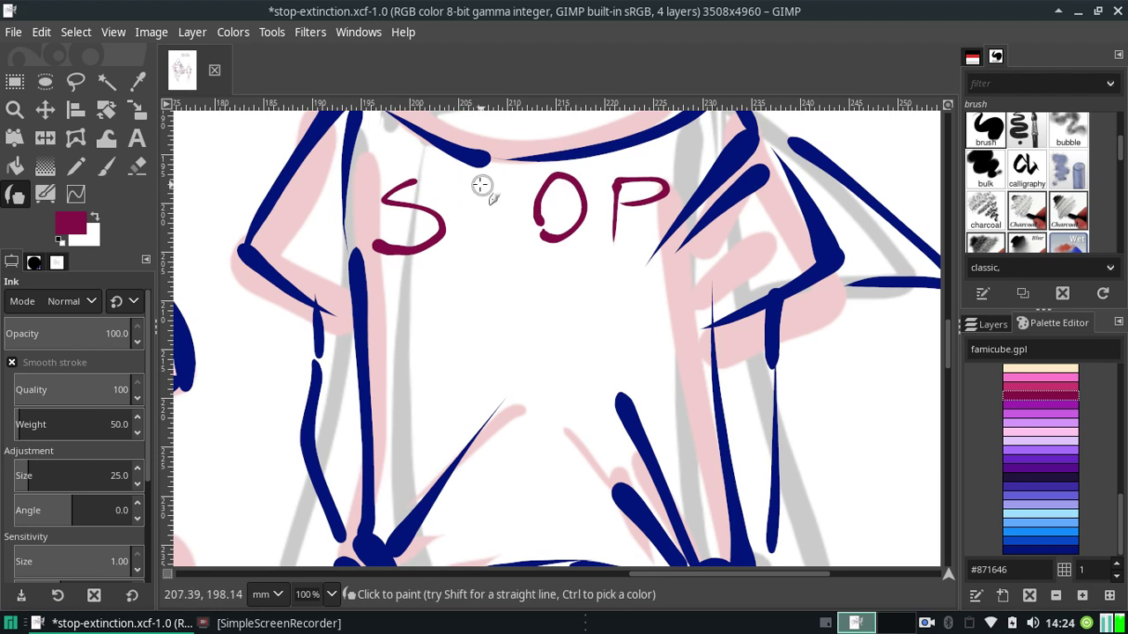
drag(477, 180, 476, 245)
Draw the T's crossbar to complete STOP, then undo the lettering stroke by stroke.
key(ctrl+z)
drag(436, 187, 540, 177)
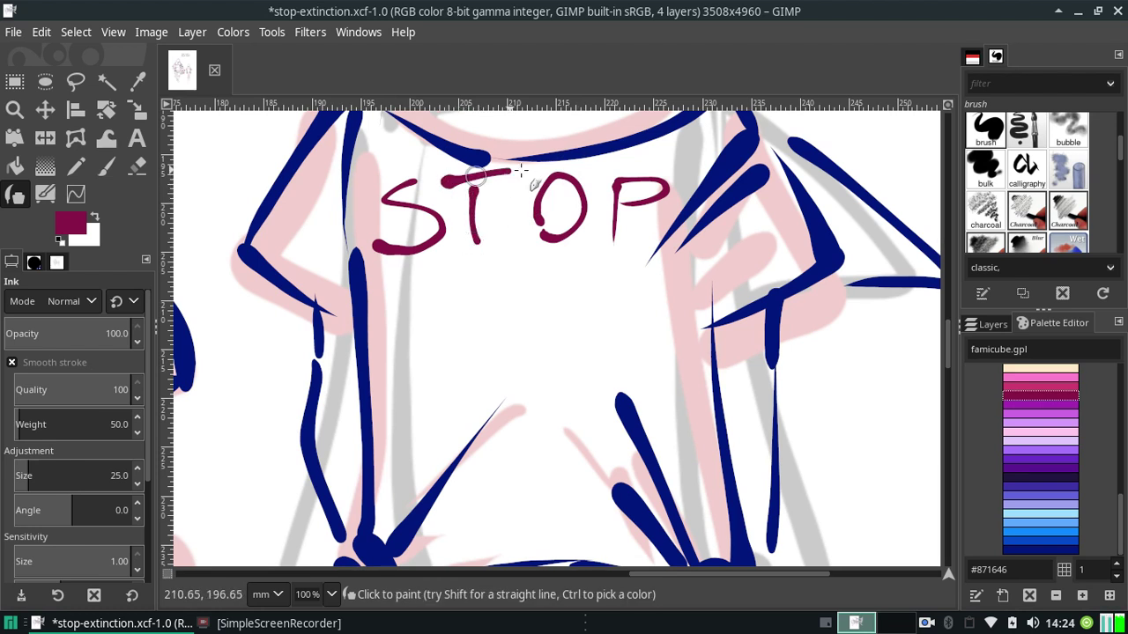
key(ctrl+z)
drag(432, 186, 533, 177)
key(ctrl+z)
drag(432, 187, 528, 179)
key(ctrl+z)
key(ctrl+z)
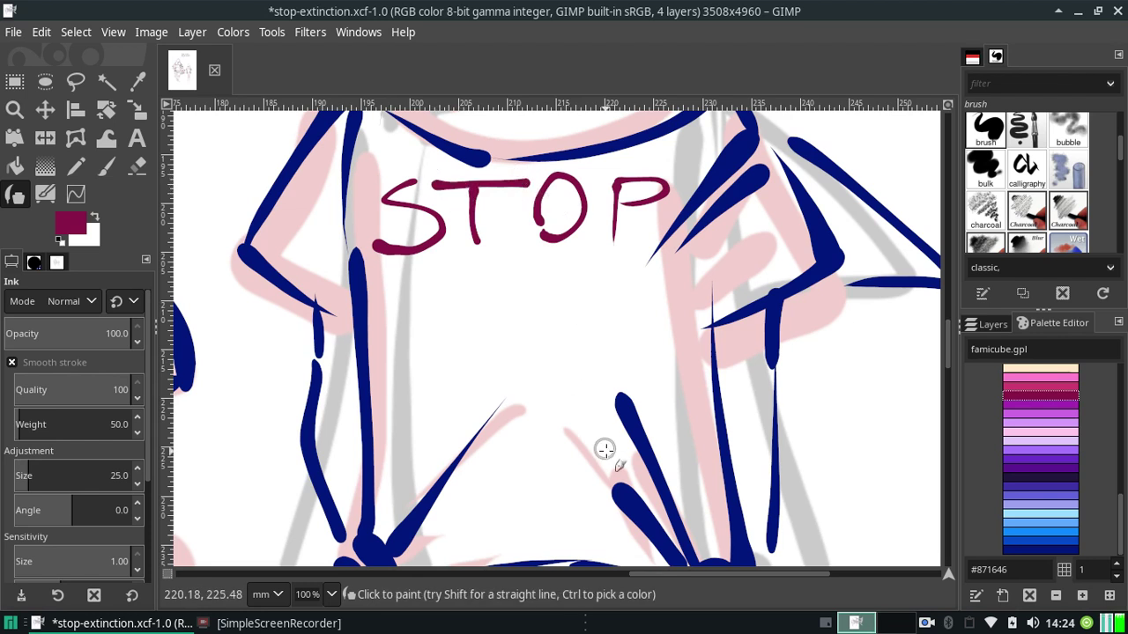
key(ctrl+z)
key(ctrl+z)
key(ctrl+z)
key(ctrl+z)
key(ctrl+z)
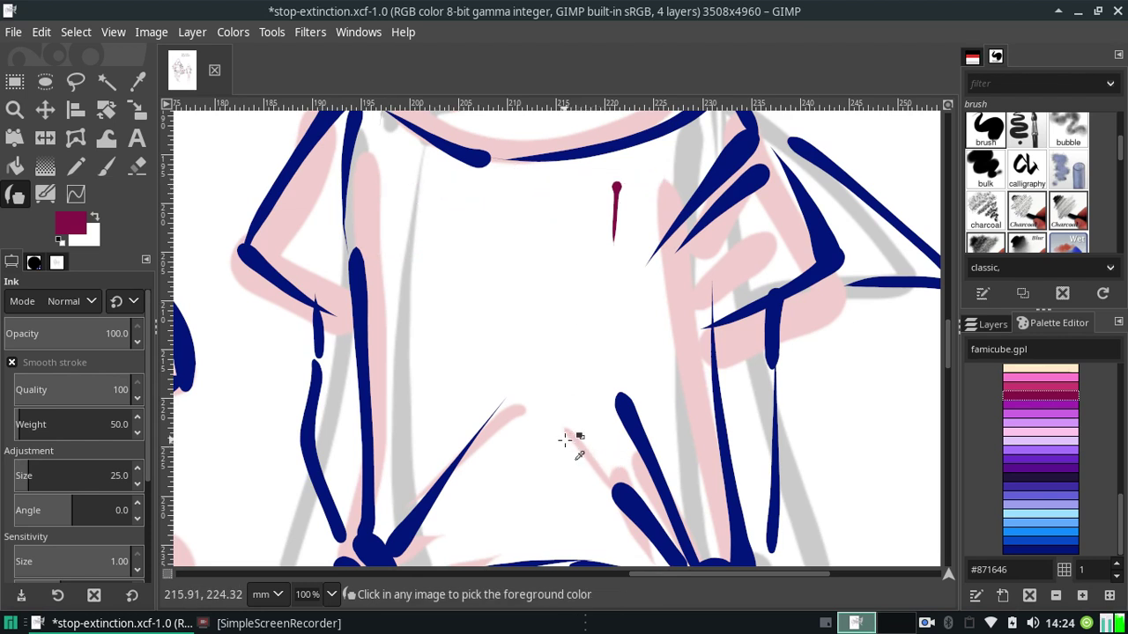
key(ctrl+z)
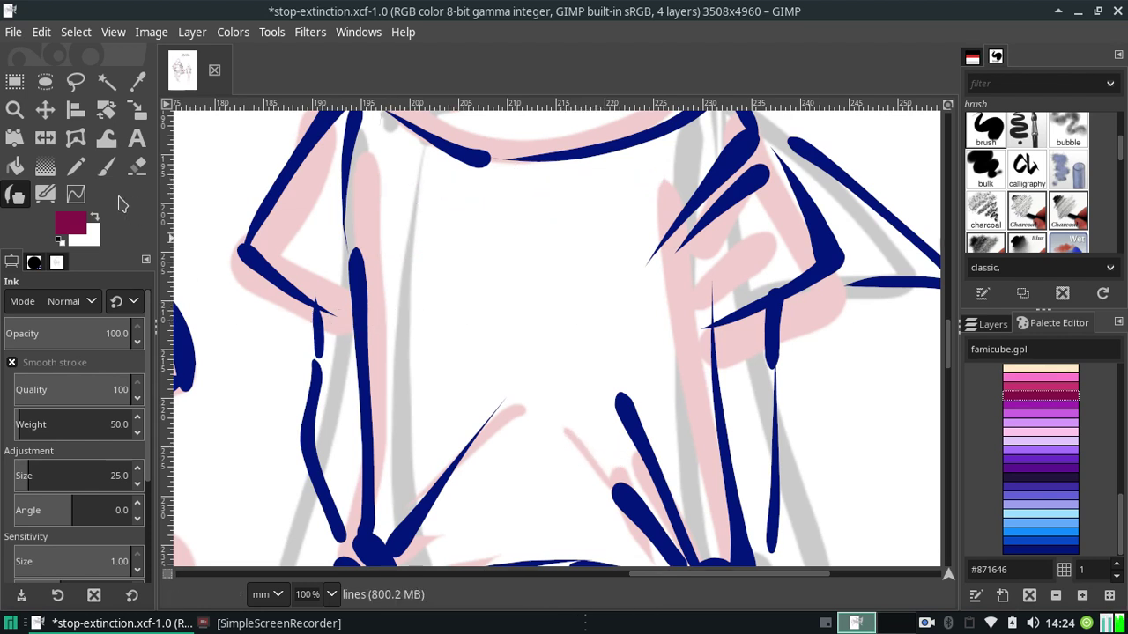
Switch to the Paintbrush, adjust its size, and try painting an S, undoing the trials.
click(107, 167)
drag(453, 187, 460, 378)
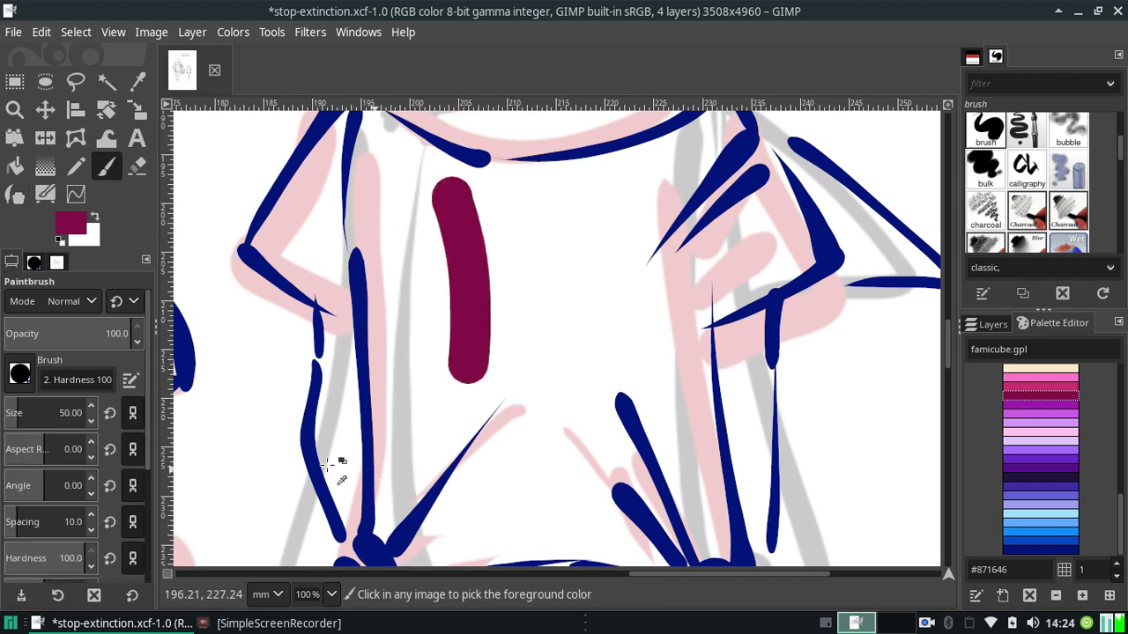
key(ctrl+z)
drag(63, 412, 71, 412)
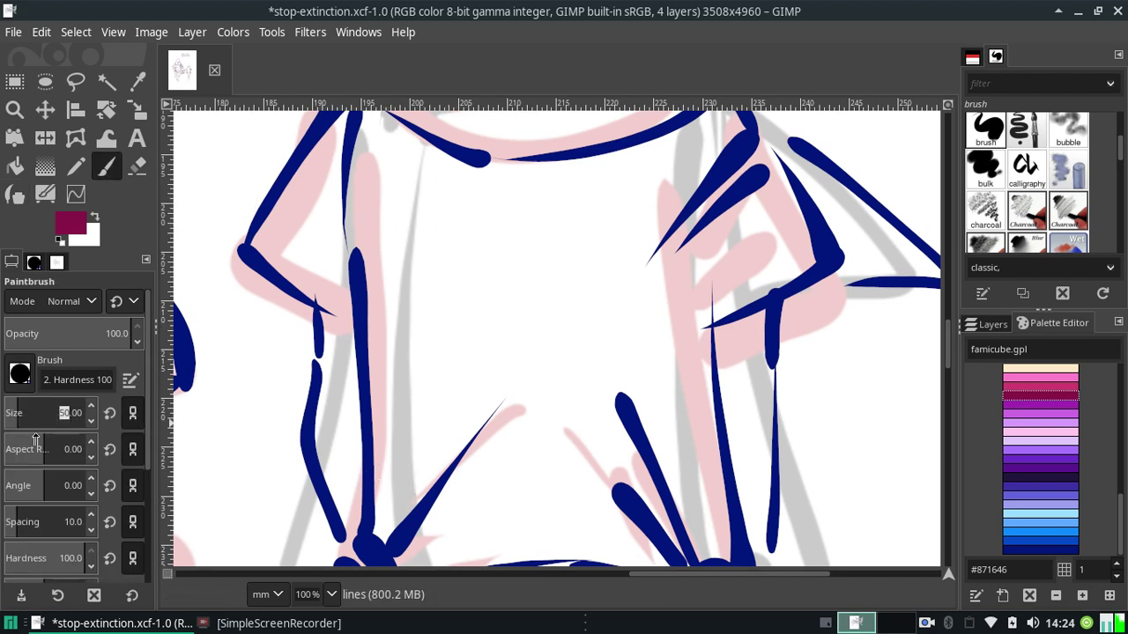
drag(384, 201, 374, 257)
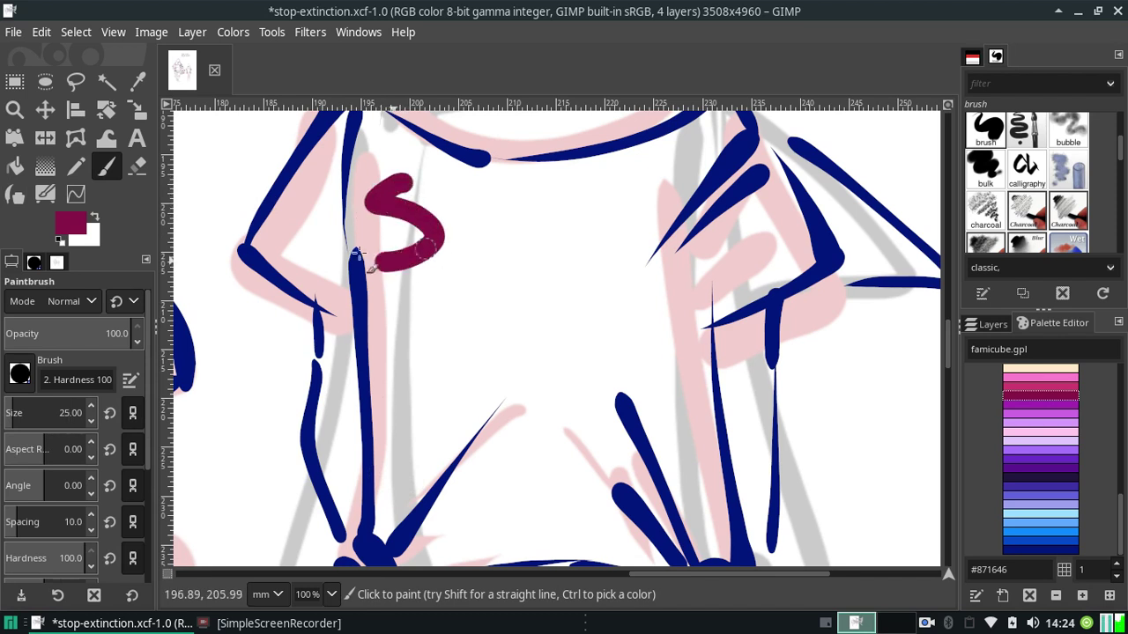
key(ctrl+z)
drag(398, 208, 395, 253)
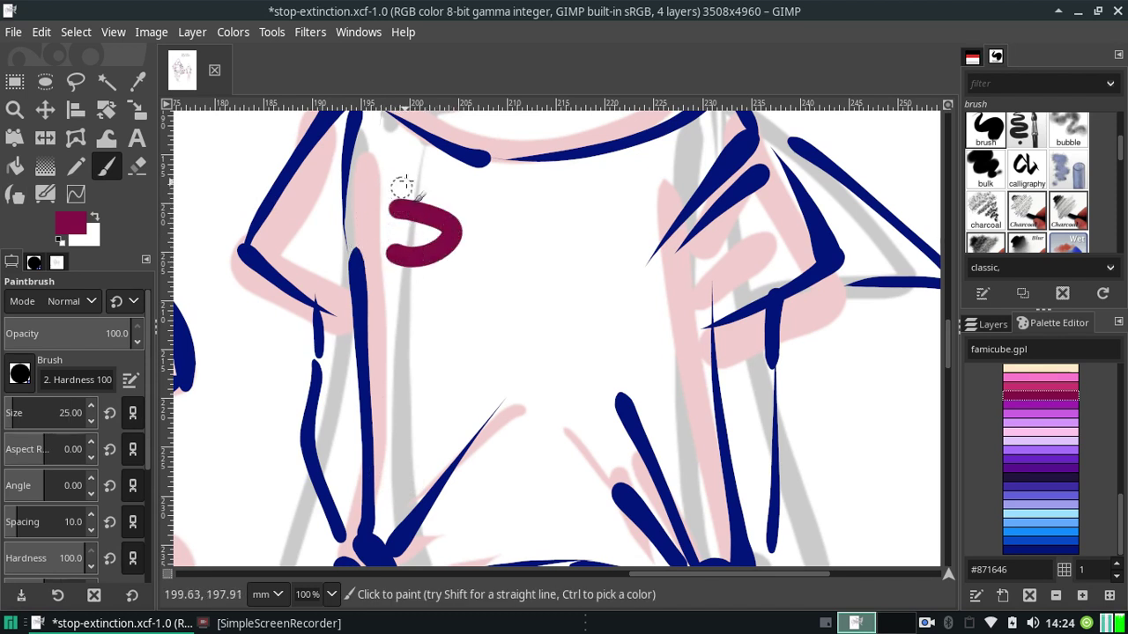
drag(419, 173, 397, 210)
key(ctrl+z)
drag(408, 167, 394, 210)
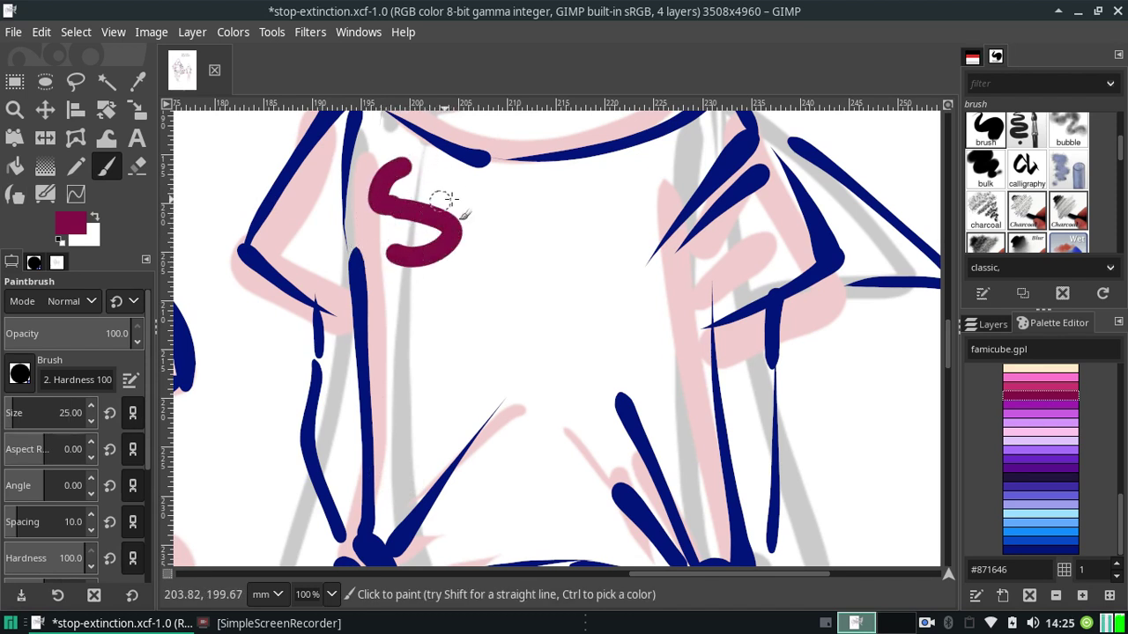
key(ctrl+z)
key(ctrl+z)
Check the View menu options, then paint and undo another trial maroon stroke.
click(113, 36)
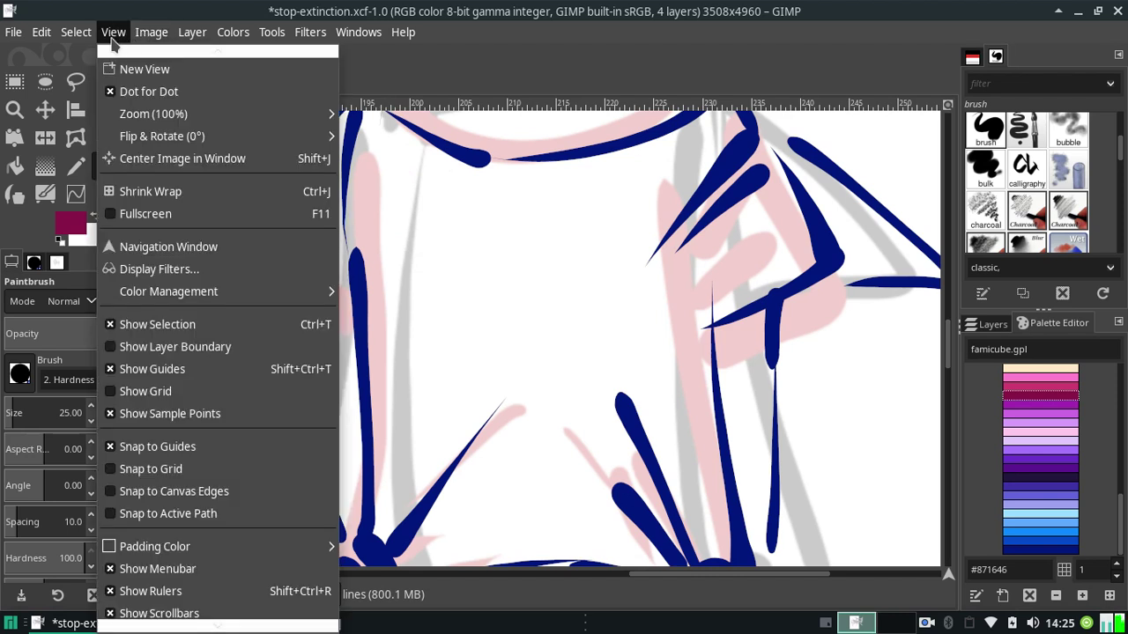
key(Escape)
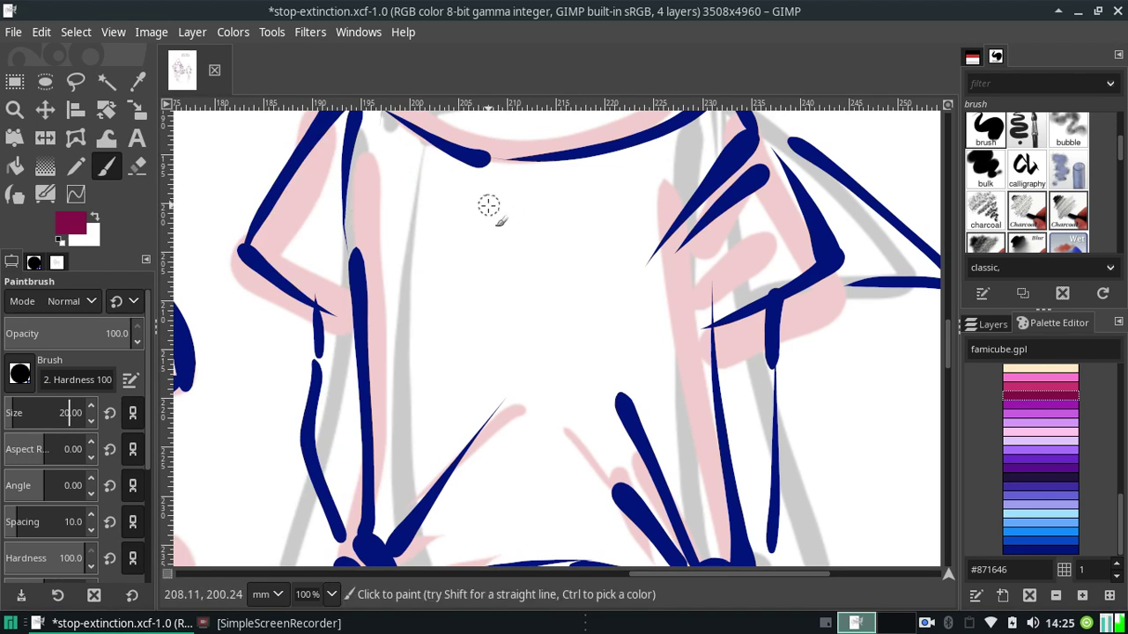
mouse_move(489, 205)
mouse_down()
mouse_move(511, 221)
mouse_move(501, 187)
mouse_move(485, 201)
mouse_up()
key(ctrl+z)
key(ctrl+z)
key(ctrl+z)
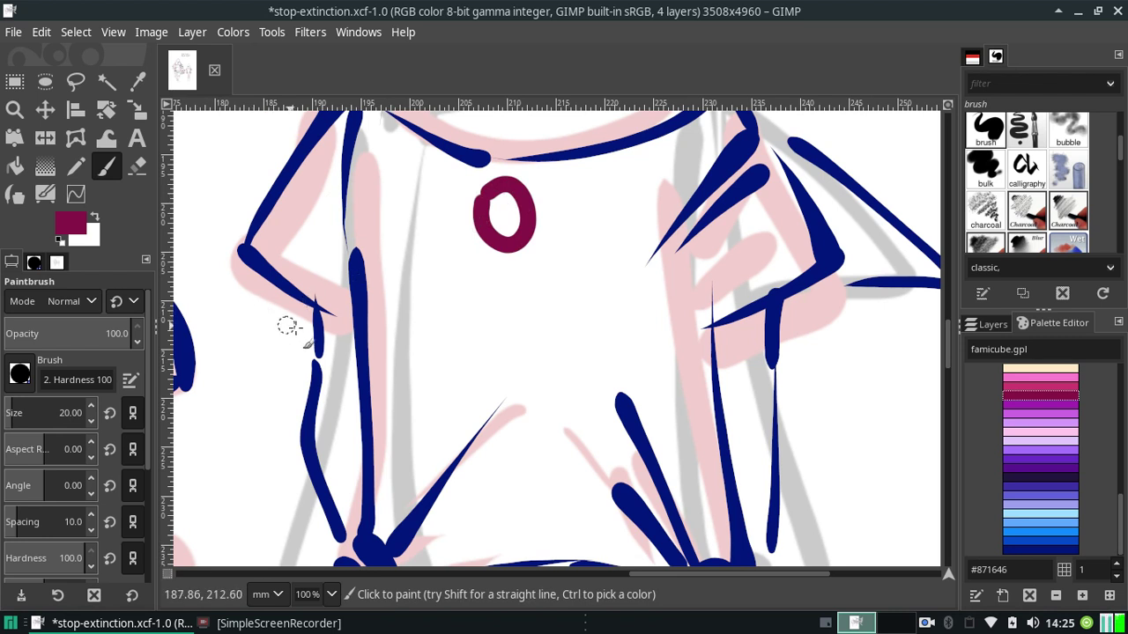
key(ctrl+z)
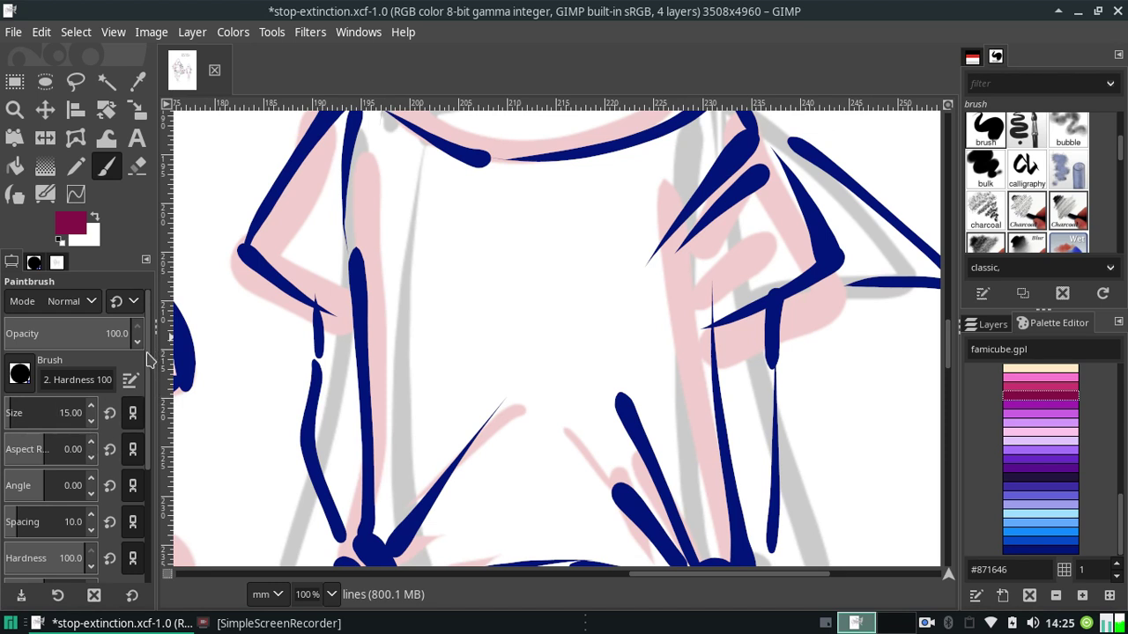
Enable Smooth stroke in the paintbrush tool options.
drag(148, 360, 148, 493)
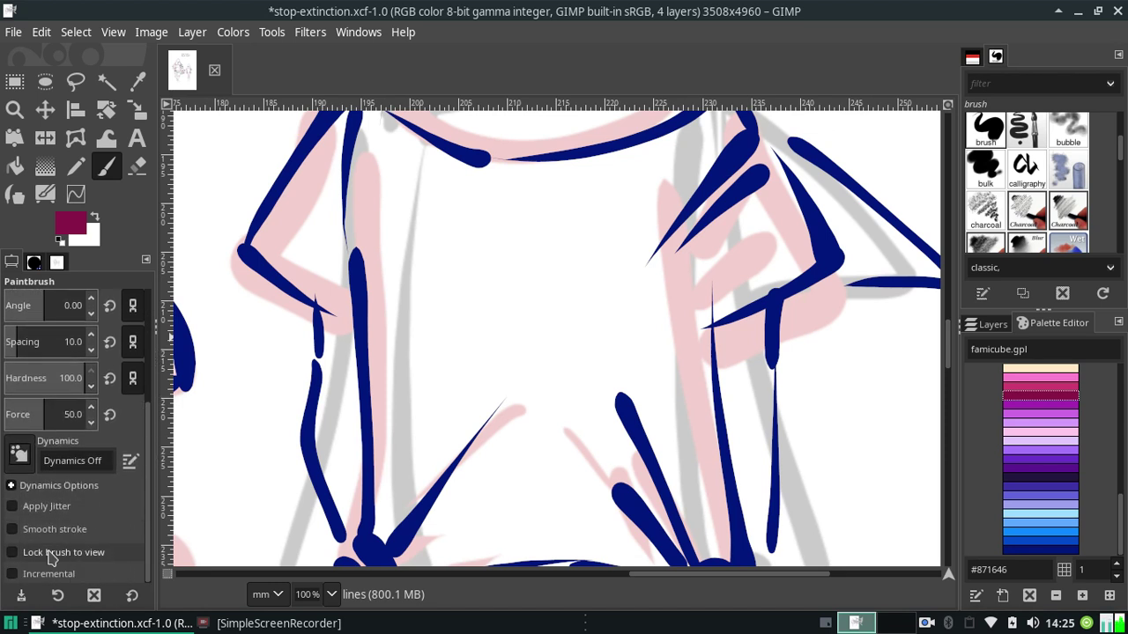
click(44, 529)
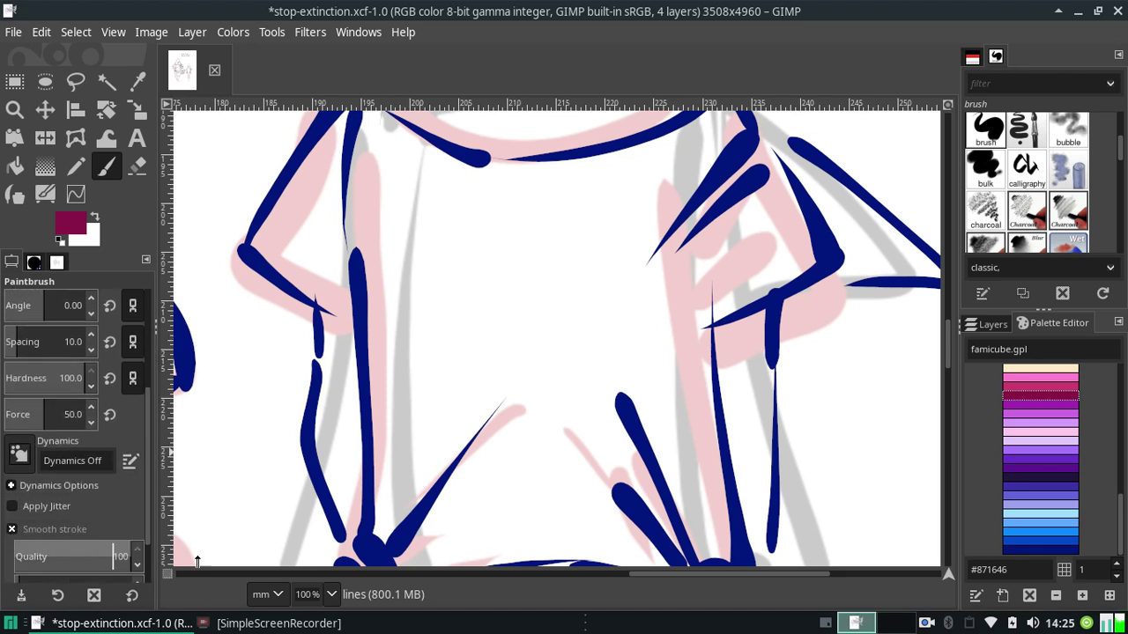
click(15, 35)
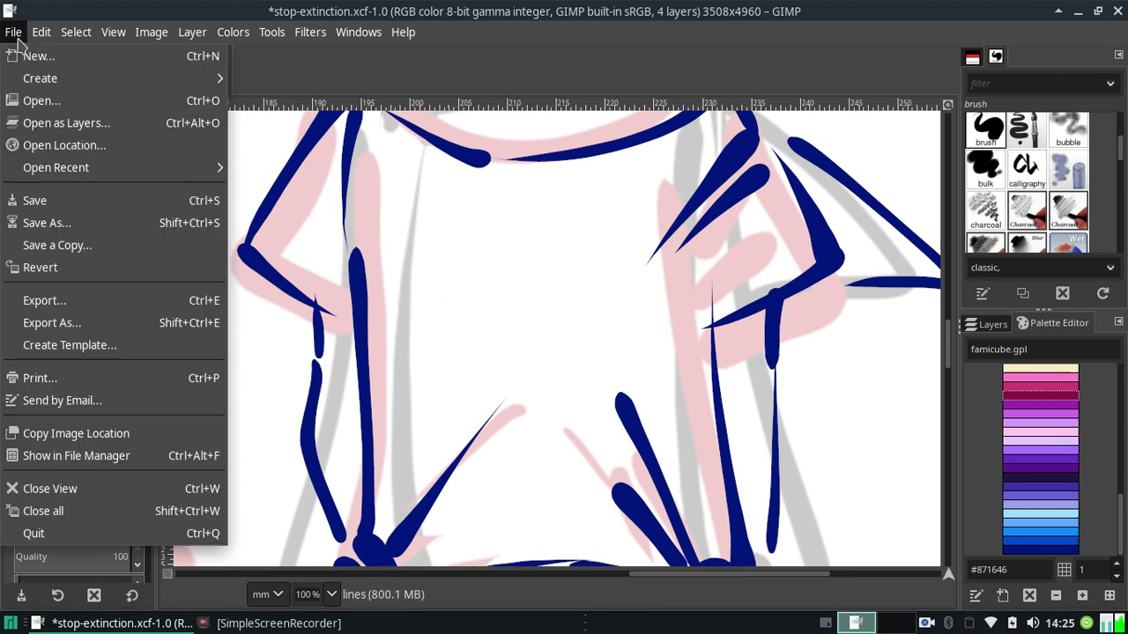
mouse_move(41, 31)
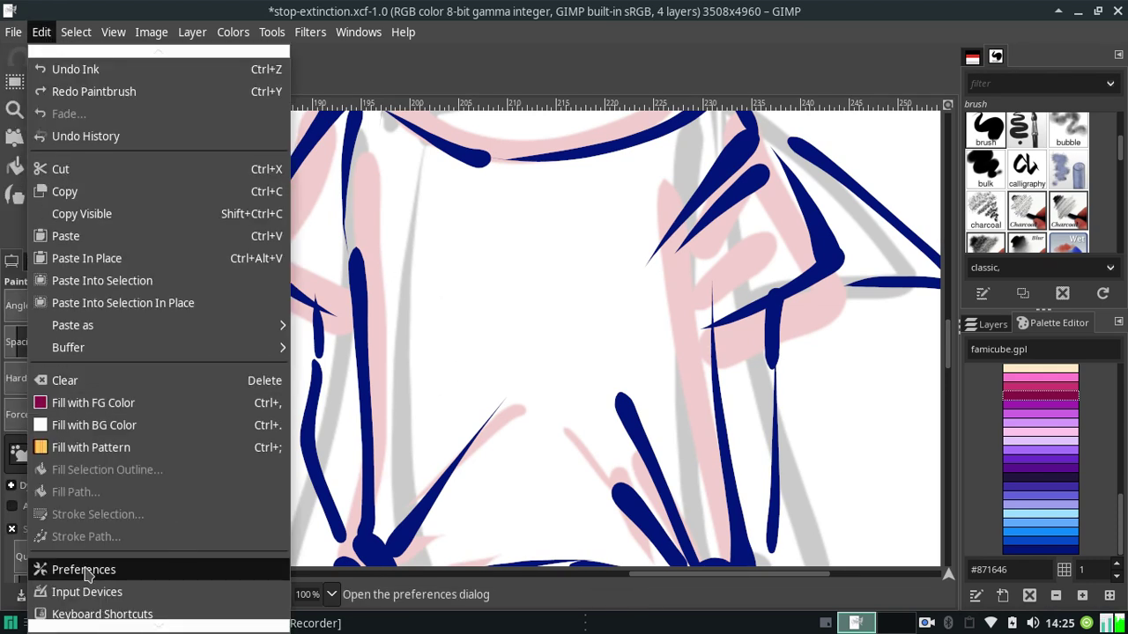
click(84, 570)
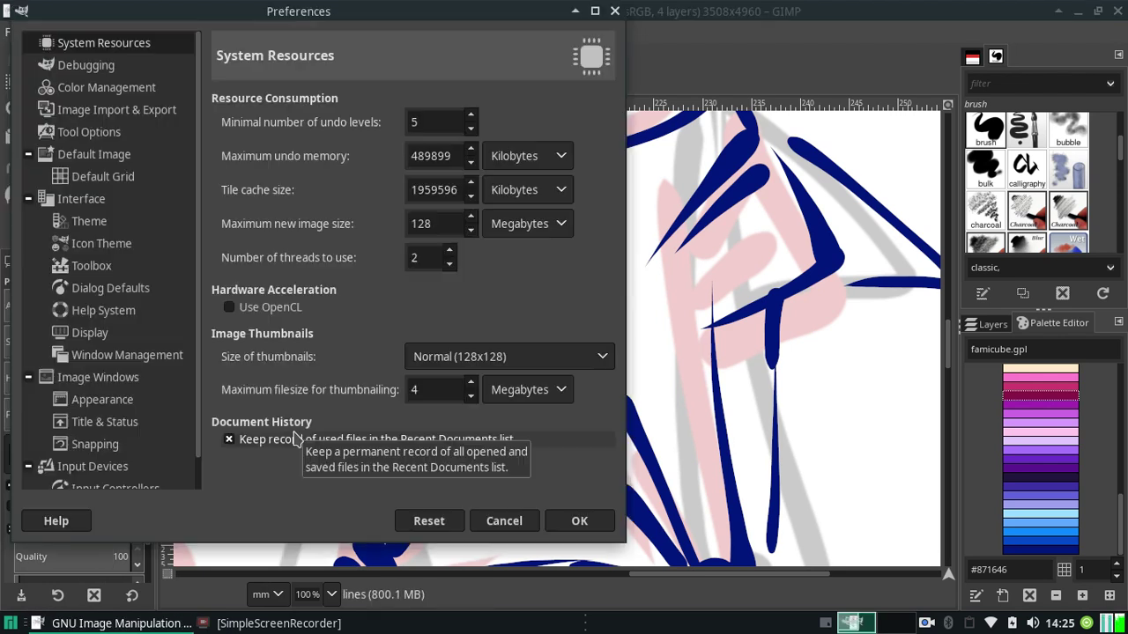
click(90, 136)
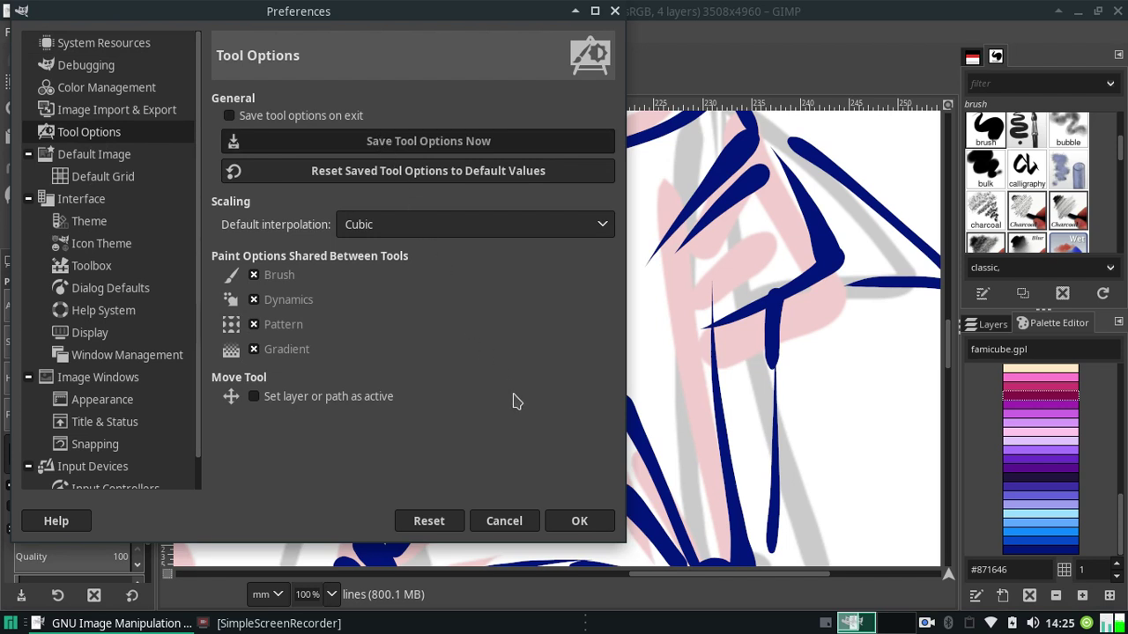
click(579, 521)
Sketch a maroon O and P on the shirt, then undo them to restart the word.
drag(520, 221, 529, 239)
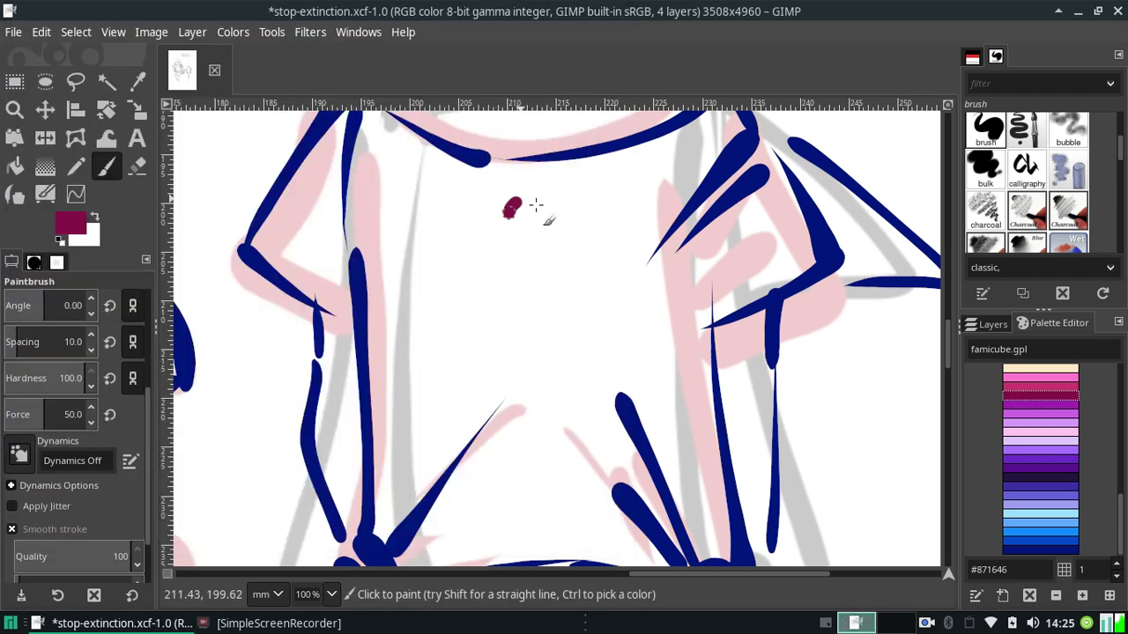
key(ctrl+z)
mouse_move(527, 198)
mouse_down()
mouse_move(520, 230)
mouse_move(539, 252)
mouse_move(500, 251)
mouse_up()
key(ctrl+z)
key(ctrl+z)
key(ctrl+z)
key(ctrl+z)
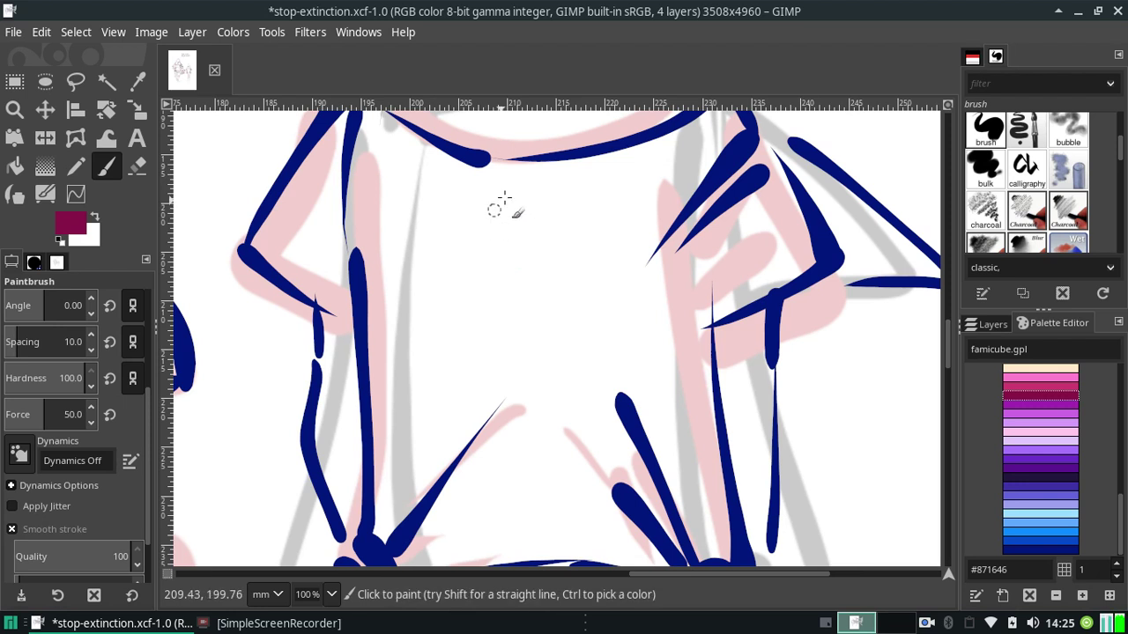
drag(511, 193, 487, 240)
drag(502, 197, 493, 231)
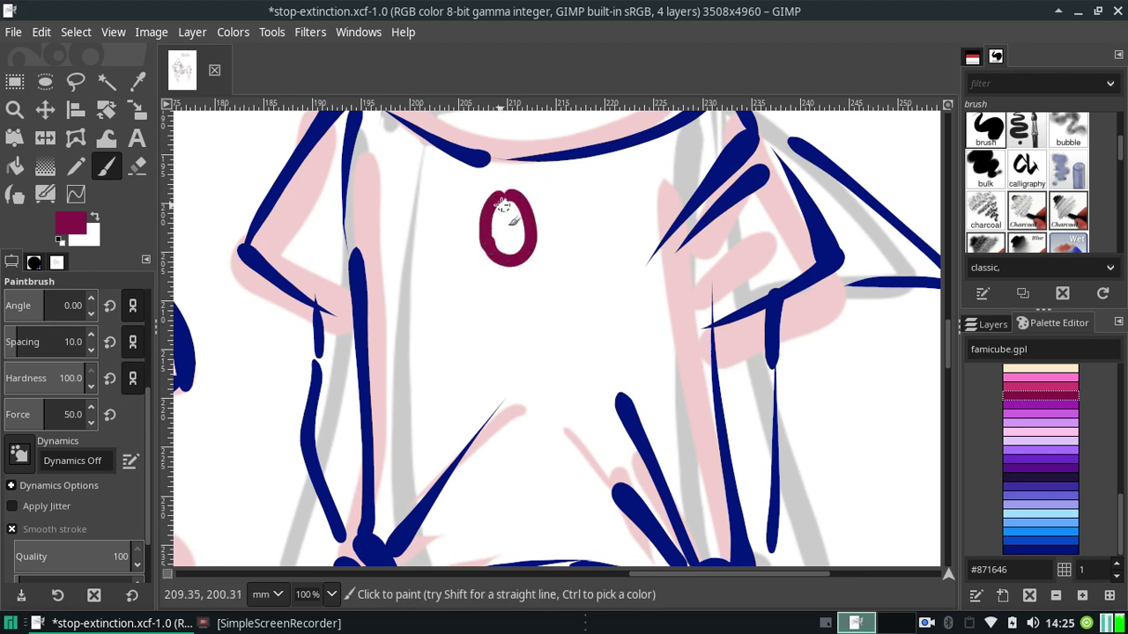
key(ctrl+z)
drag(511, 193, 499, 251)
key(ctrl+z)
key(ctrl+z)
key(ctrl+z)
drag(509, 196, 487, 238)
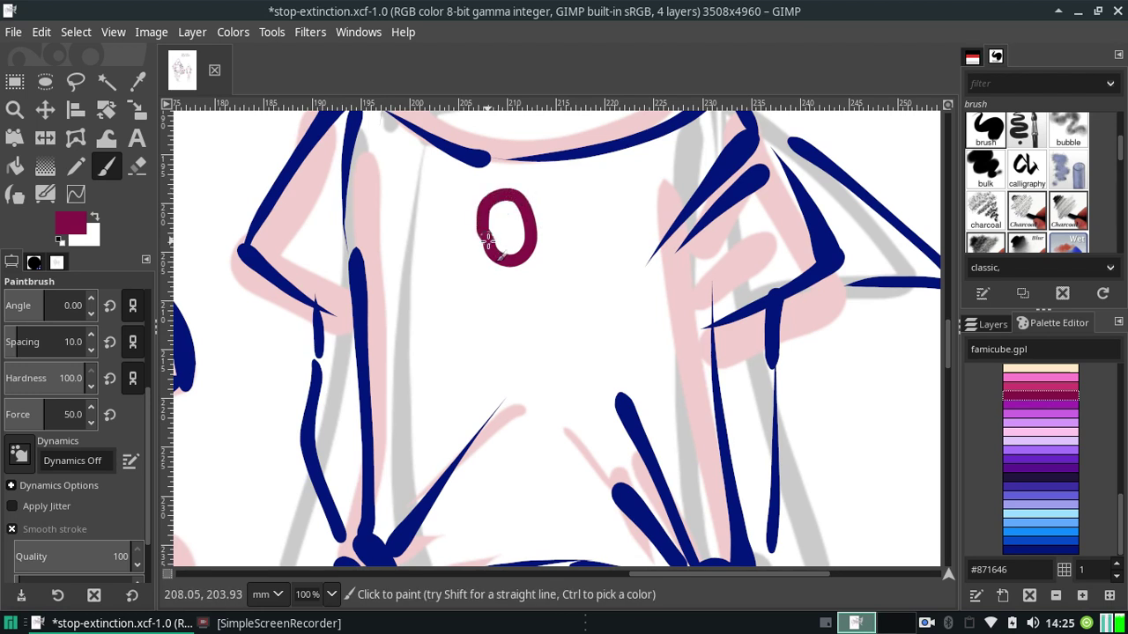
key(ctrl+z)
drag(511, 195, 487, 231)
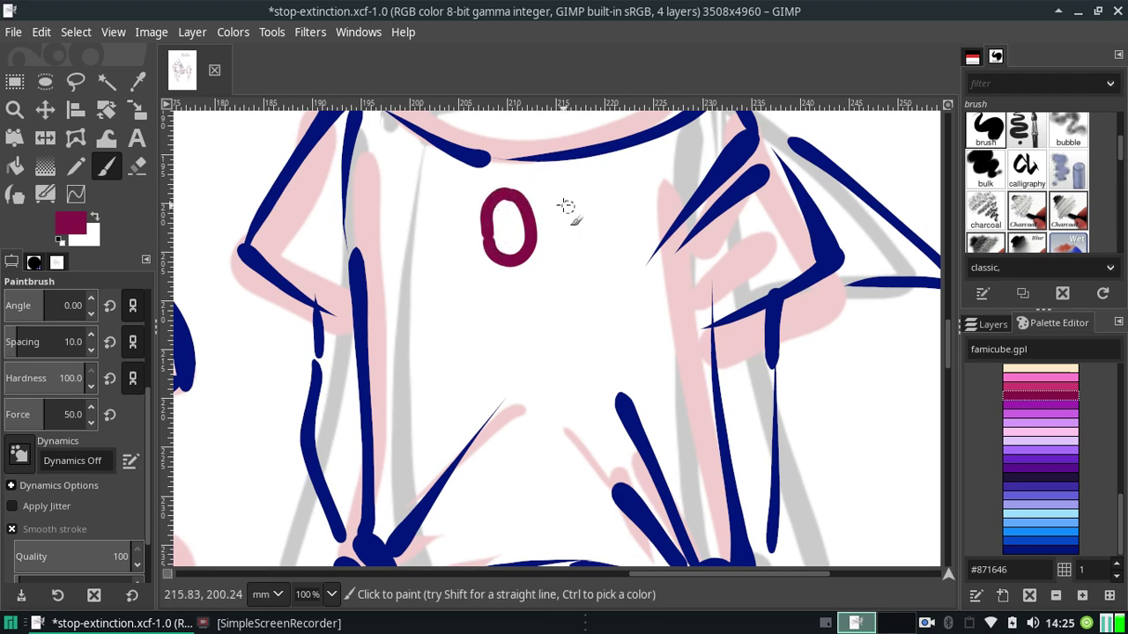
drag(563, 192, 559, 261)
drag(564, 189, 557, 215)
key(ctrl+z)
key(ctrl+z)
key(ctrl+z)
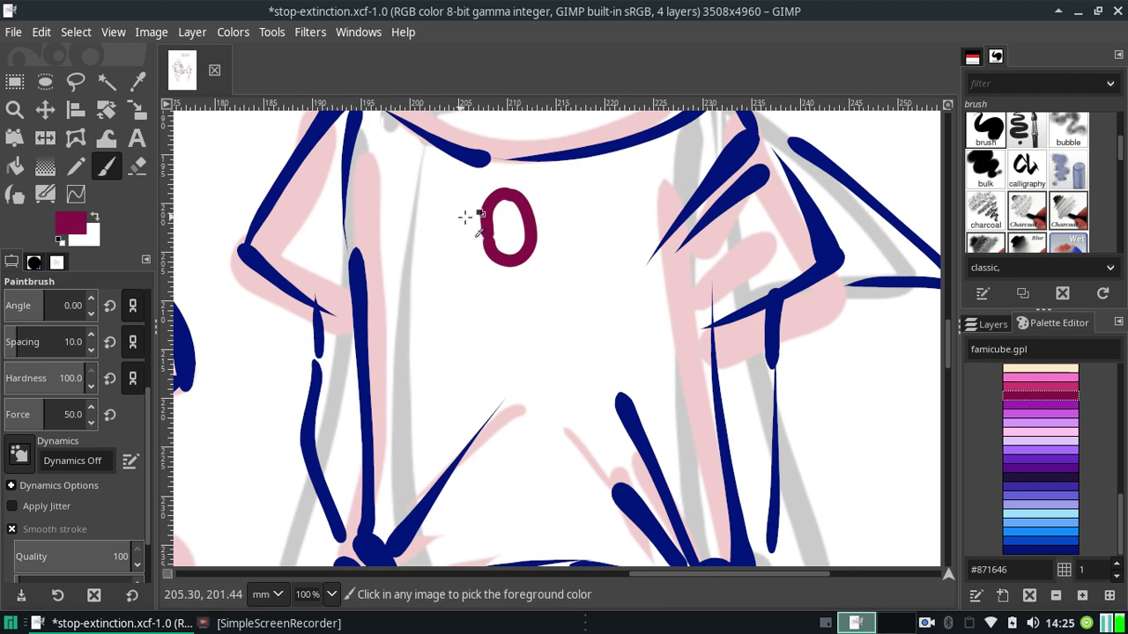
key(ctrl+z)
key(ctrl+z)
Paint maroon S, T, O and P across the shirt's chest, redoing shaky strokes.
drag(429, 190, 390, 266)
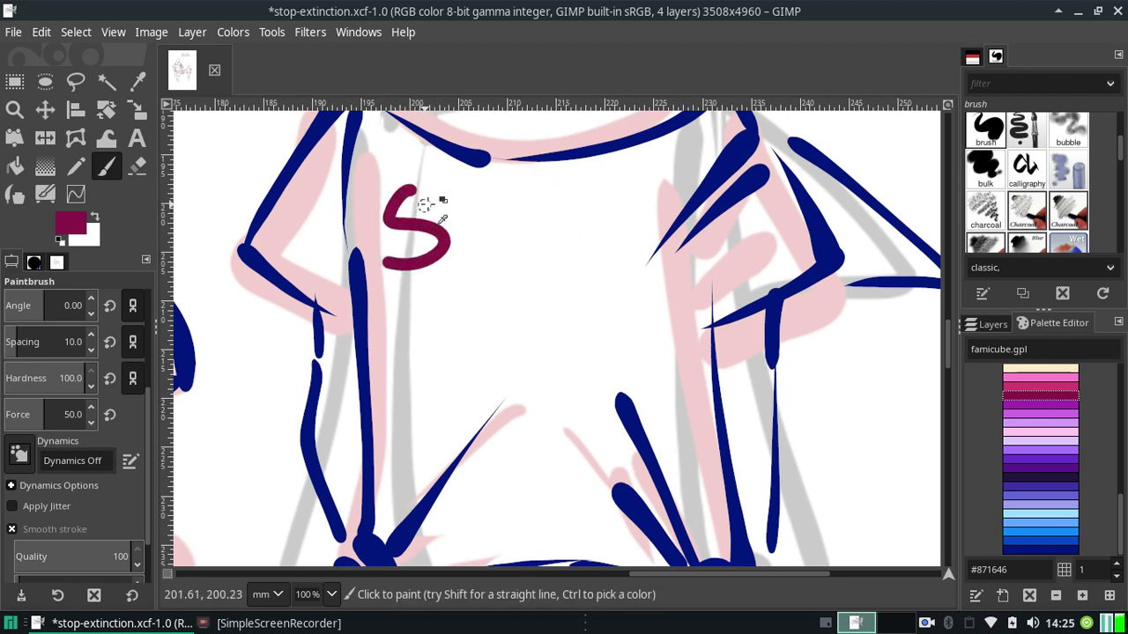
key(ctrl+z)
drag(429, 190, 390, 266)
key(ctrl+z)
drag(429, 192, 390, 266)
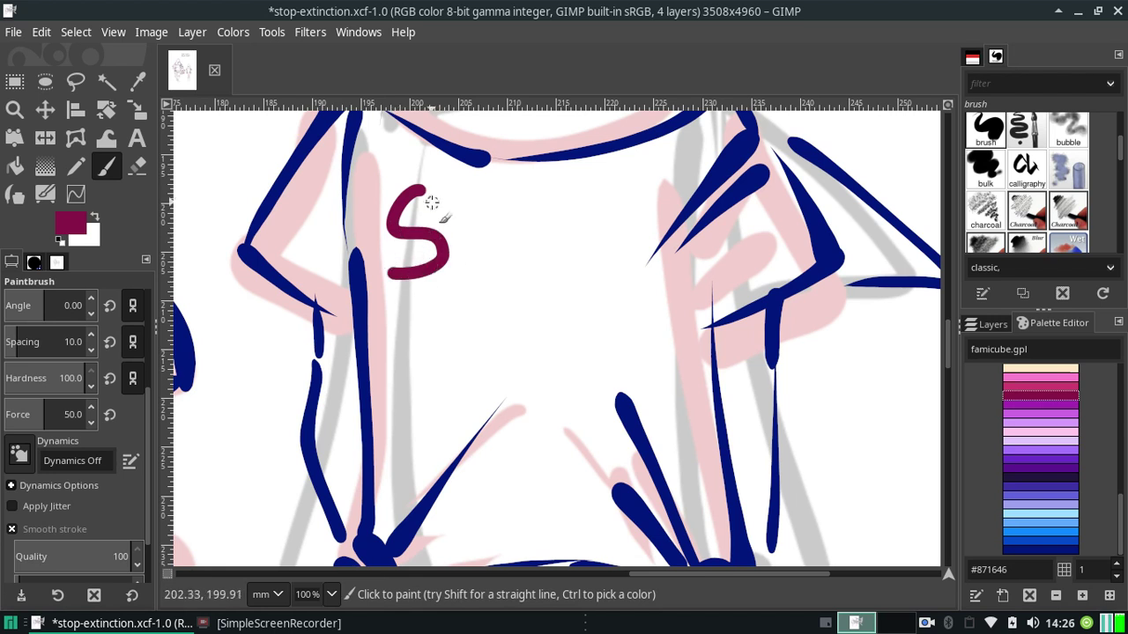
key(ctrl+z)
drag(439, 192, 399, 260)
key(ctrl+z)
drag(423, 193, 391, 263)
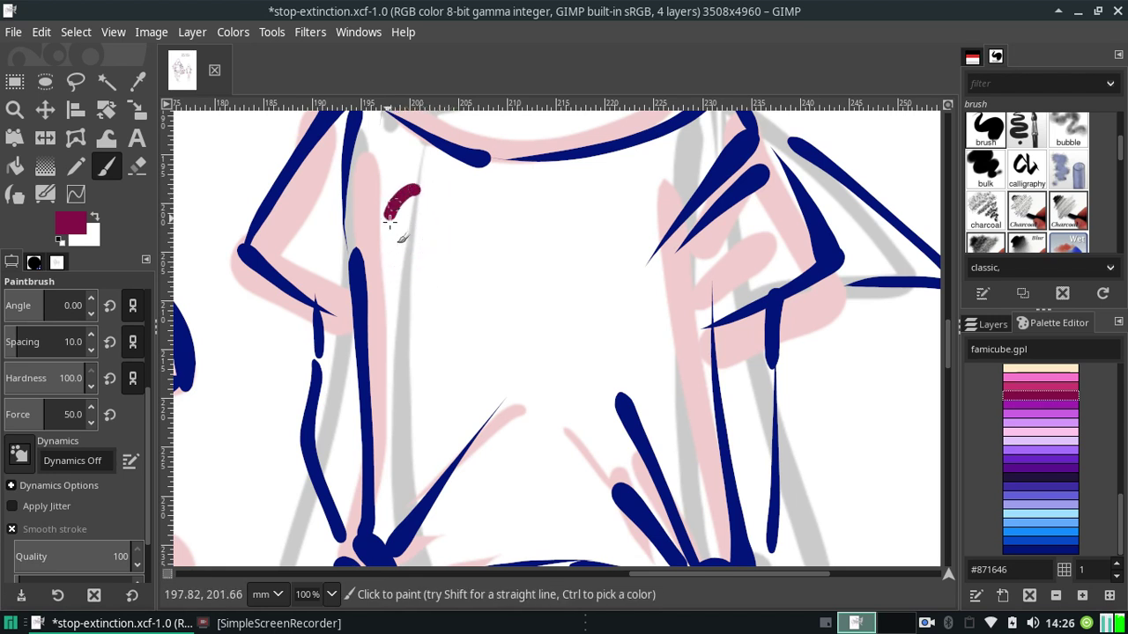
mouse_move(475, 190)
mouse_down()
mouse_move(476, 264)
mouse_move(515, 190)
mouse_move(528, 221)
mouse_move(526, 205)
mouse_move(523, 244)
mouse_move(538, 221)
mouse_move(543, 253)
mouse_move(529, 201)
mouse_move(588, 256)
mouse_up()
key(ctrl+z)
key(ctrl+z)
key(ctrl+z)
mouse_move(592, 185)
mouse_down()
mouse_move(642, 189)
mouse_move(595, 231)
mouse_up()
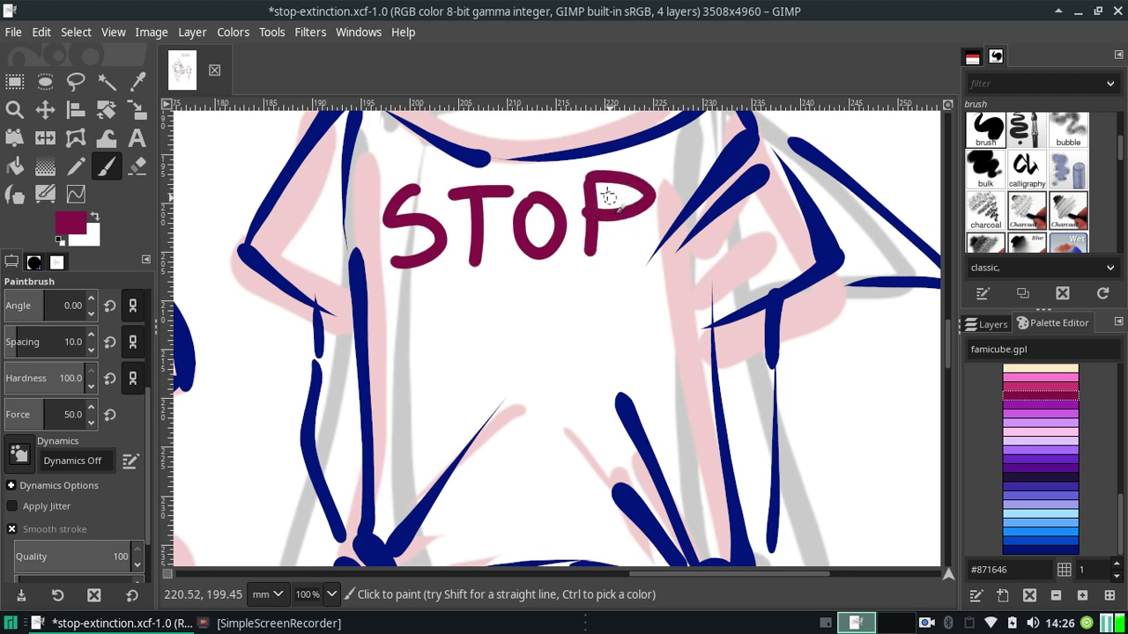
key(ctrl+z)
drag(592, 182, 614, 203)
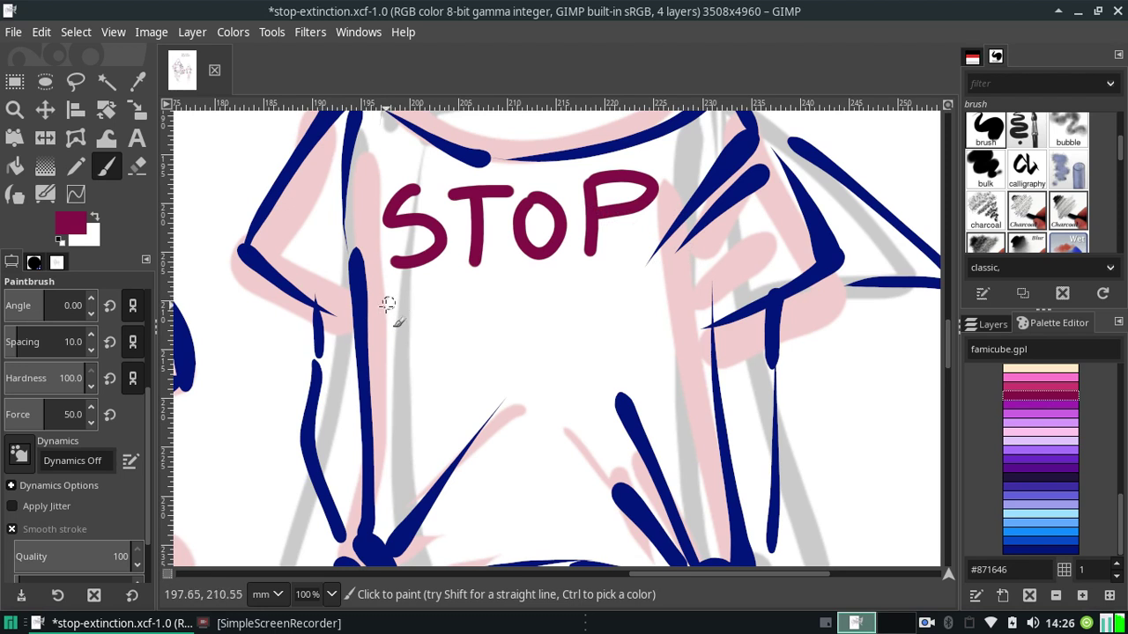
Add a short vertical maroon stroke below the left and right sides of STOP.
drag(393, 293, 385, 357)
key(ctrl+z)
drag(393, 294, 393, 378)
key(ctrl+z)
key(ctrl+z)
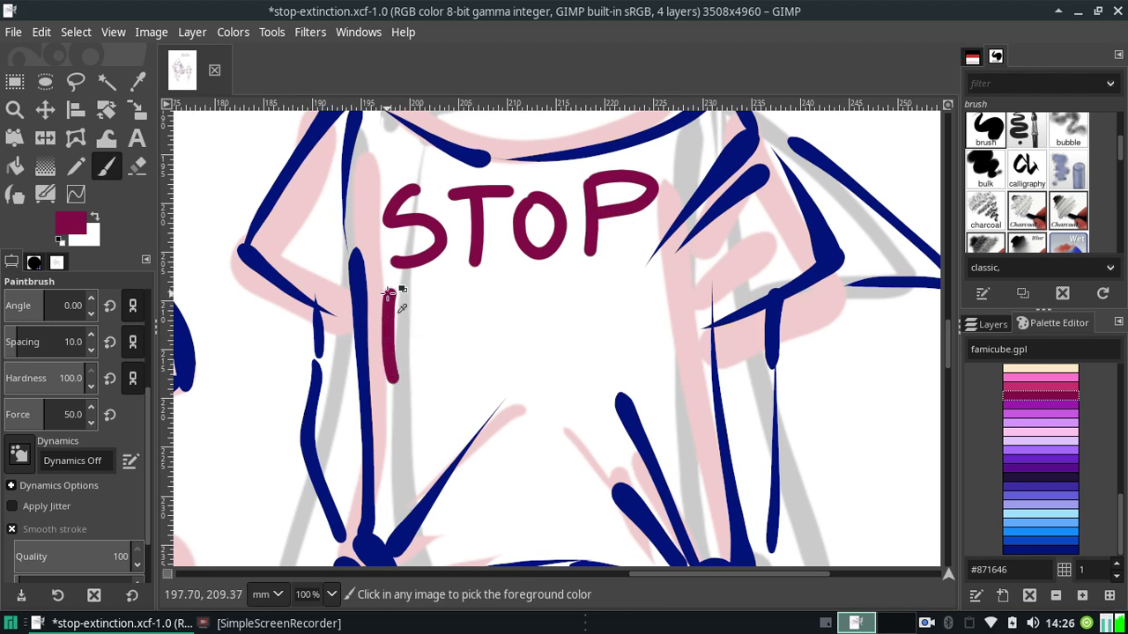
drag(387, 290, 385, 370)
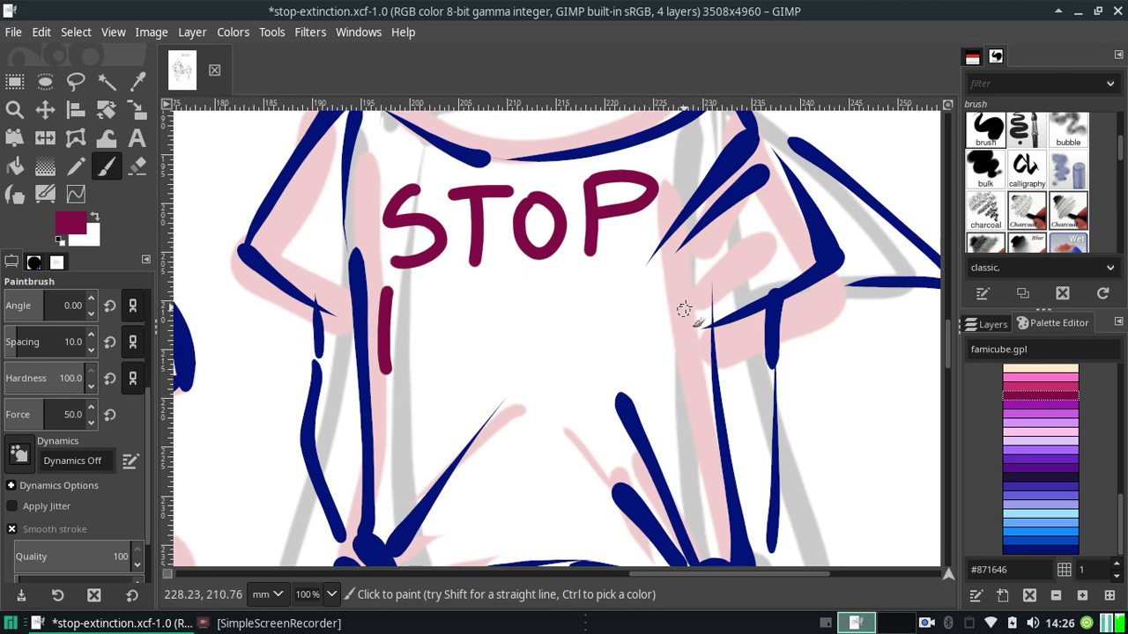
drag(679, 295, 692, 353)
key(ctrl+z)
mouse_move(675, 291)
mouse_down()
mouse_move(686, 361)
mouse_move(689, 349)
mouse_up()
key(ctrl+z)
key(ctrl+z)
mouse_move(673, 283)
mouse_down()
mouse_move(687, 370)
mouse_move(688, 342)
mouse_up()
key(ctrl+z)
key(ctrl+z)
drag(674, 285, 692, 353)
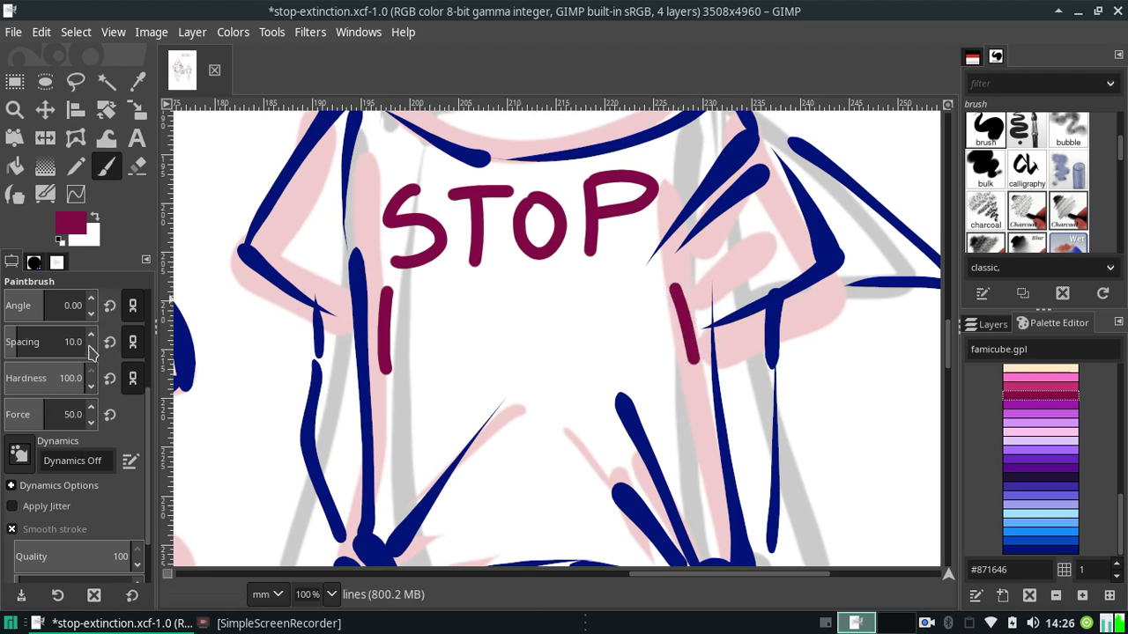
Paint a maroon N and C beneath the O of STOP.
scroll(147, 491, up, 4)
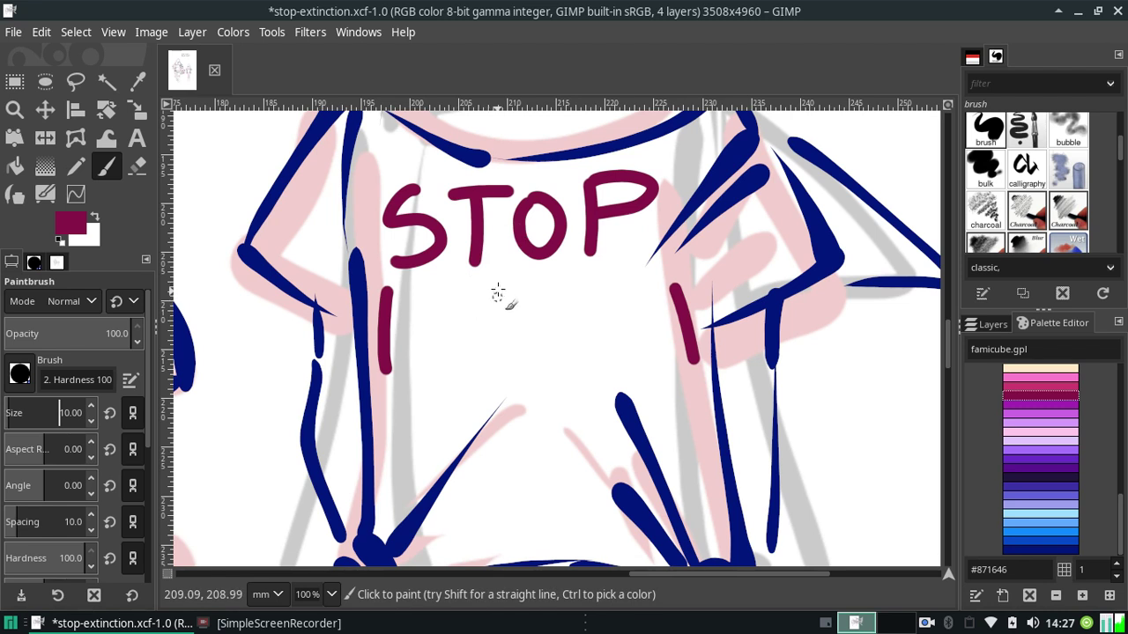
drag(501, 289, 501, 351)
key(ctrl+z)
drag(504, 292, 500, 355)
mouse_move(504, 293)
mouse_down()
mouse_move(527, 354)
mouse_move(523, 293)
mouse_move(569, 359)
mouse_up()
key(ctrl+z)
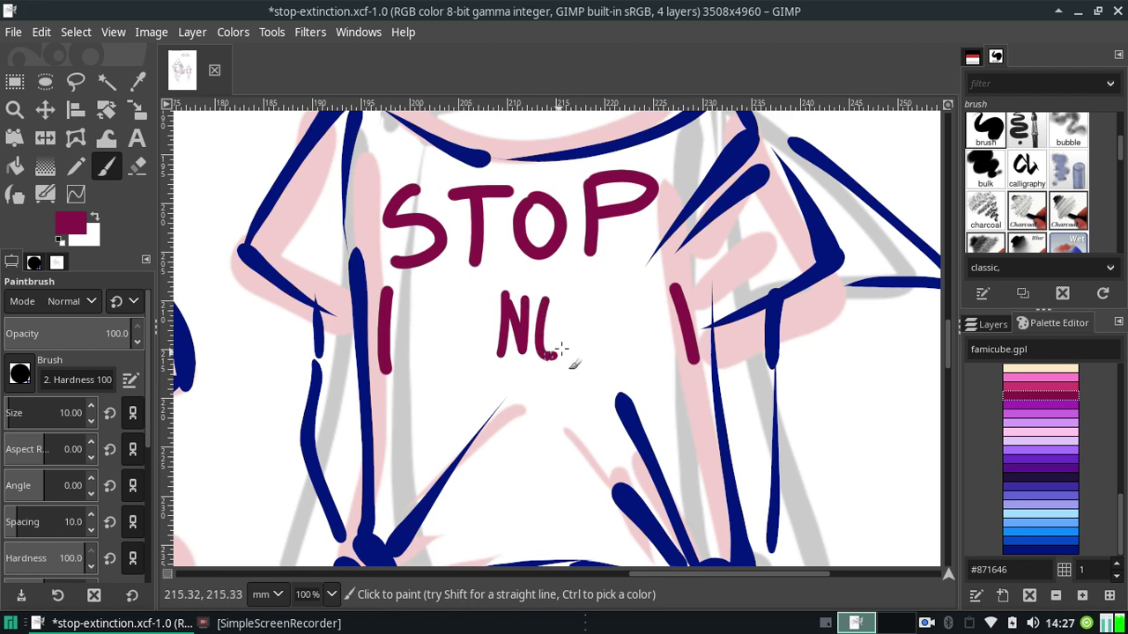
key(ctrl+z)
drag(556, 296, 564, 358)
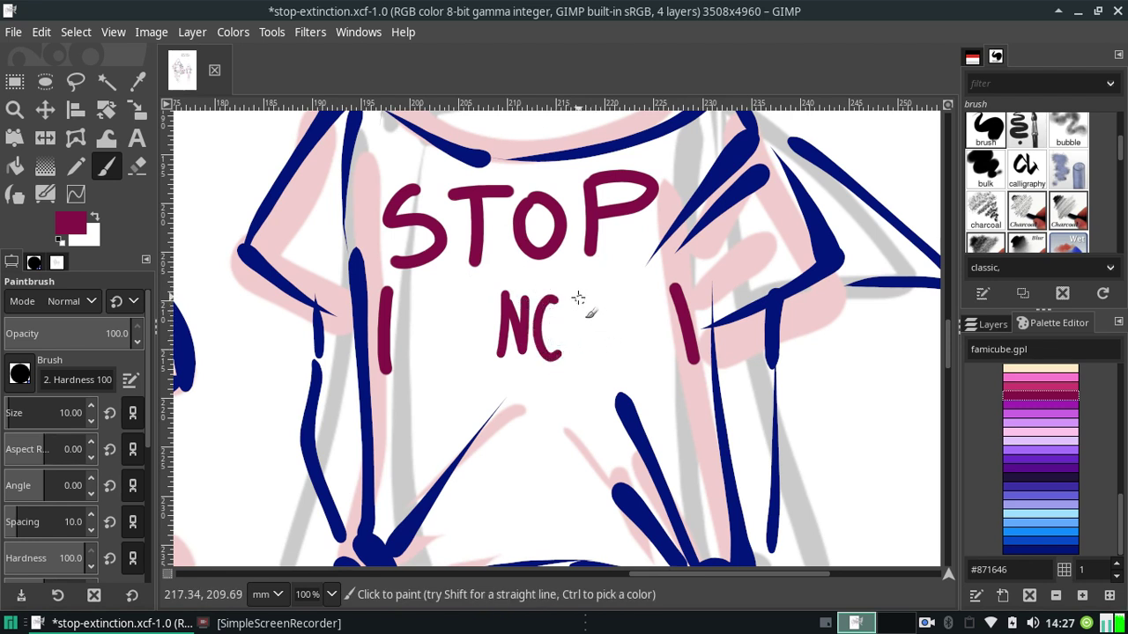
drag(574, 295, 590, 345)
key(ctrl+z)
drag(575, 294, 590, 345)
key(ctrl+z)
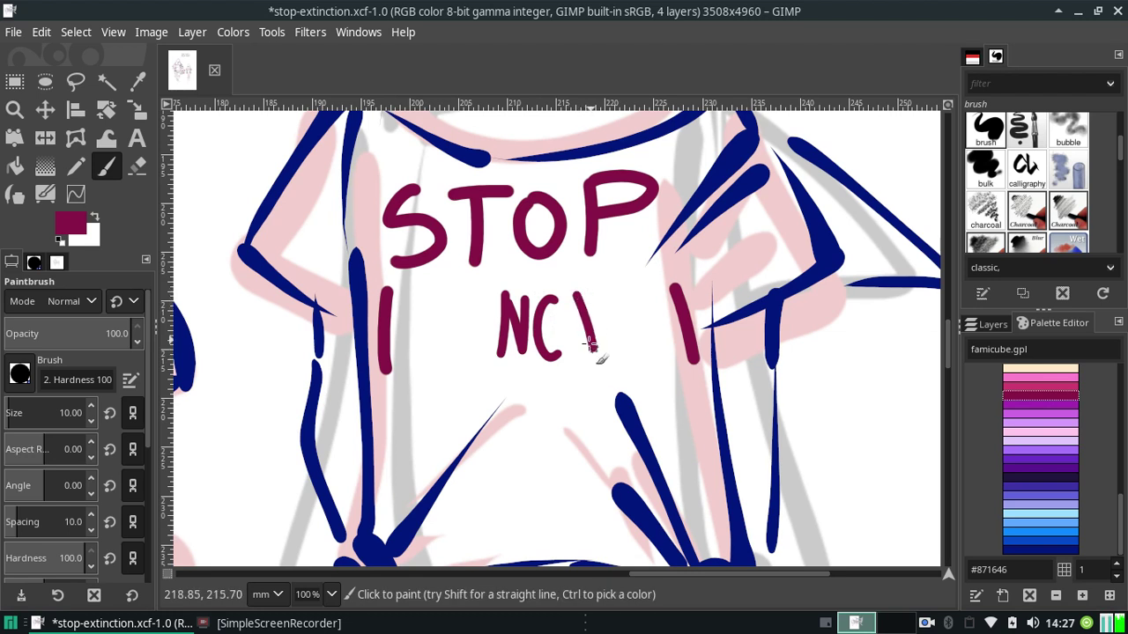
key(ctrl+z)
Add the T, I, O and N after NC to form NCTION.
mouse_move(582, 294)
mouse_down()
mouse_move(598, 356)
mouse_move(603, 291)
mouse_move(625, 350)
mouse_up()
key(ctrl+z)
key(ctrl+z)
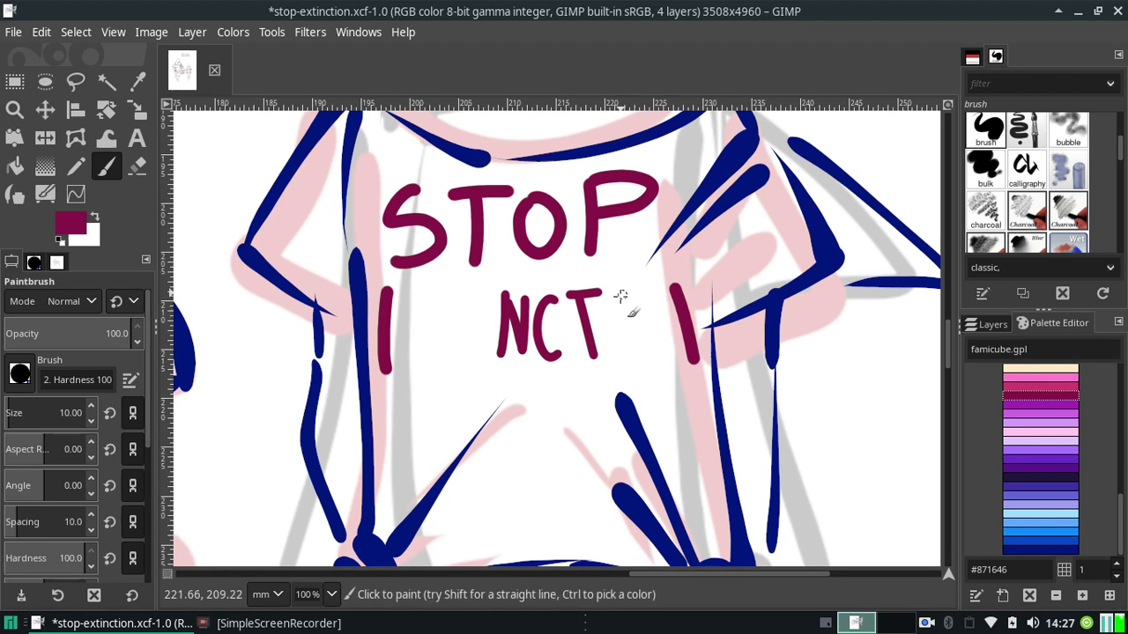
drag(620, 295, 625, 349)
key(ctrl+z)
drag(640, 298, 644, 354)
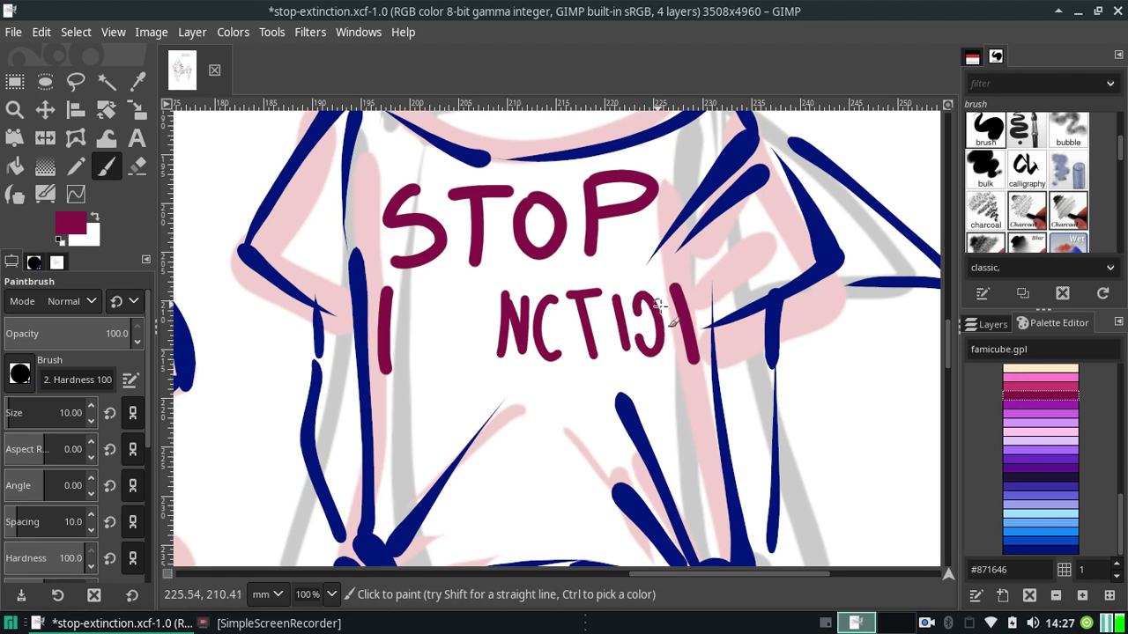
key(ctrl+z)
key(ctrl+z)
drag(619, 295, 625, 357)
key(ctrl+z)
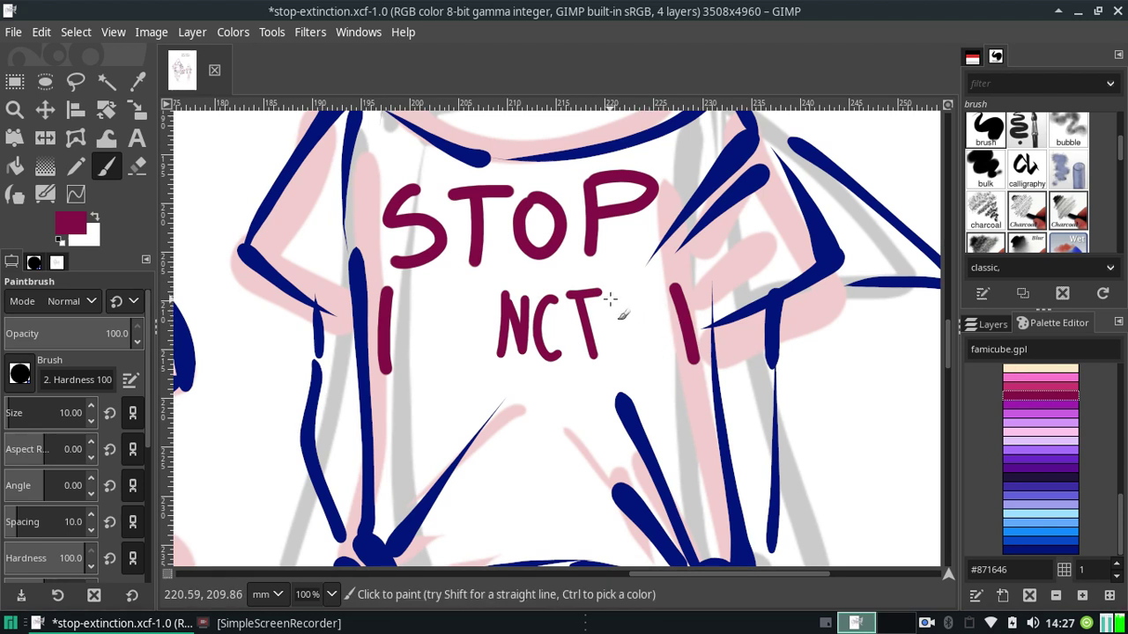
drag(620, 294, 625, 357)
mouse_move(639, 300)
mouse_down()
mouse_move(649, 353)
mouse_move(638, 303)
mouse_move(654, 308)
mouse_move(666, 361)
mouse_up()
key(ctrl+z)
key(ctrl+z)
key(ctrl+z)
mouse_move(653, 294)
mouse_down()
mouse_move(666, 361)
mouse_move(687, 359)
mouse_up()
key(ctrl+z)
key(ctrl+z)
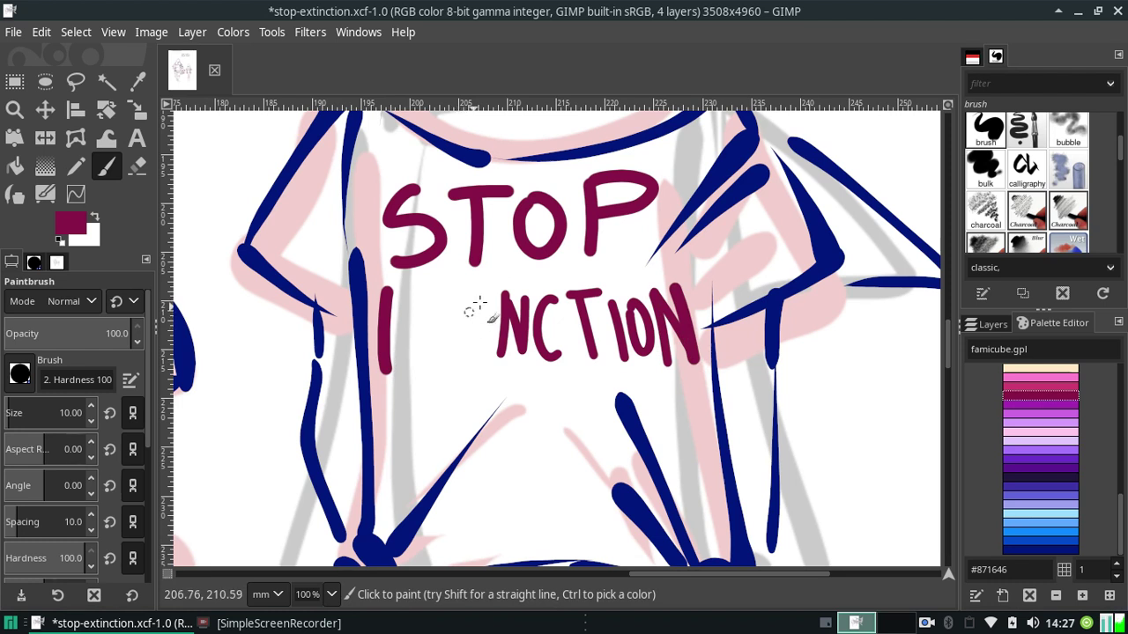
Try a stem and T left of NCTION, then paint an E to begin the word.
drag(478, 298, 475, 363)
key(ctrl+z)
drag(476, 297, 474, 364)
key(ctrl+z)
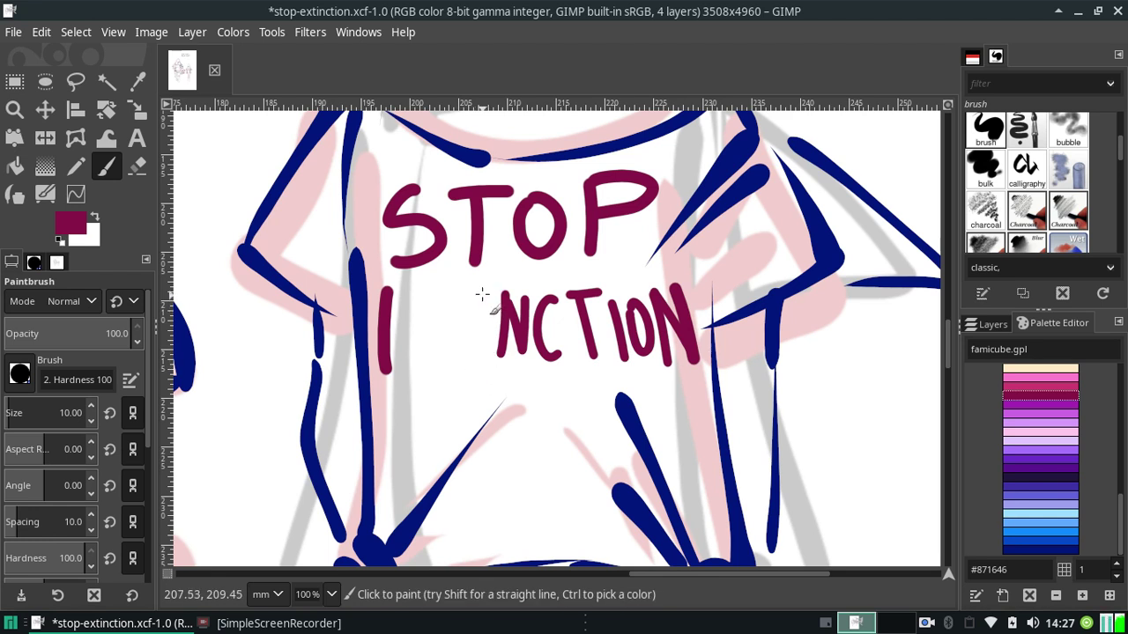
drag(476, 297, 475, 361)
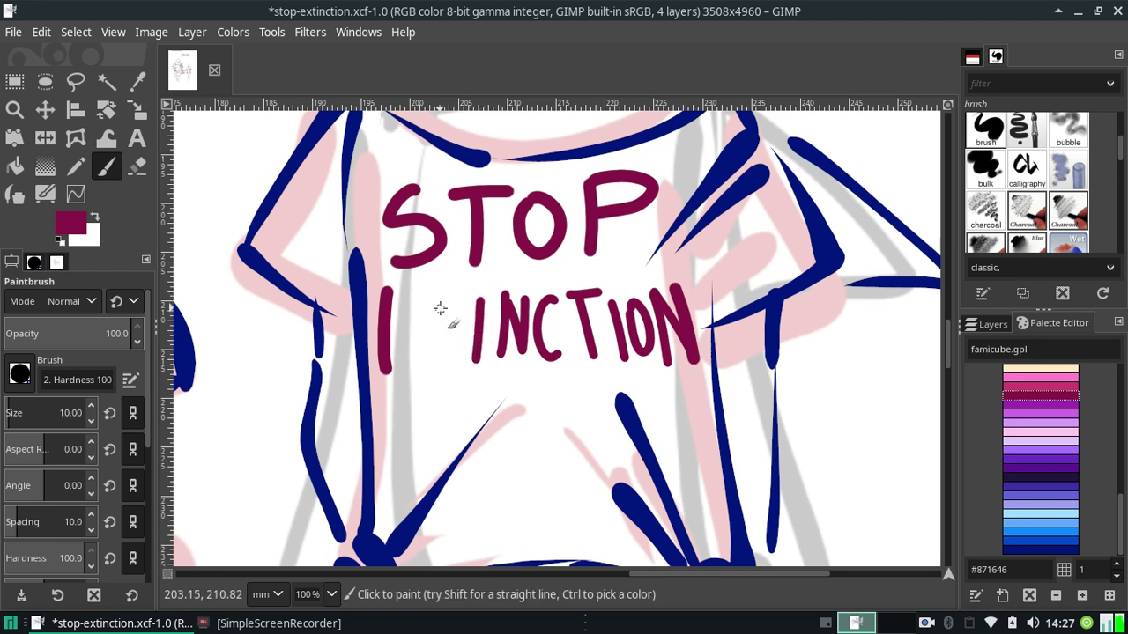
drag(445, 298, 445, 365)
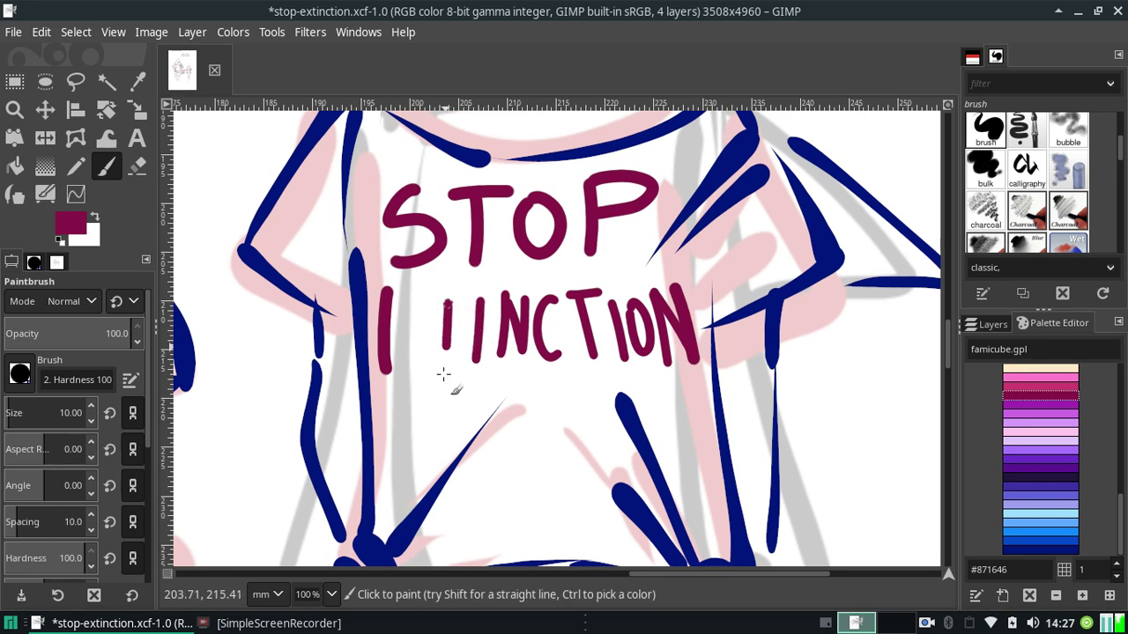
drag(426, 297, 476, 296)
key(ctrl+z)
key(ctrl+z)
key(ctrl+z)
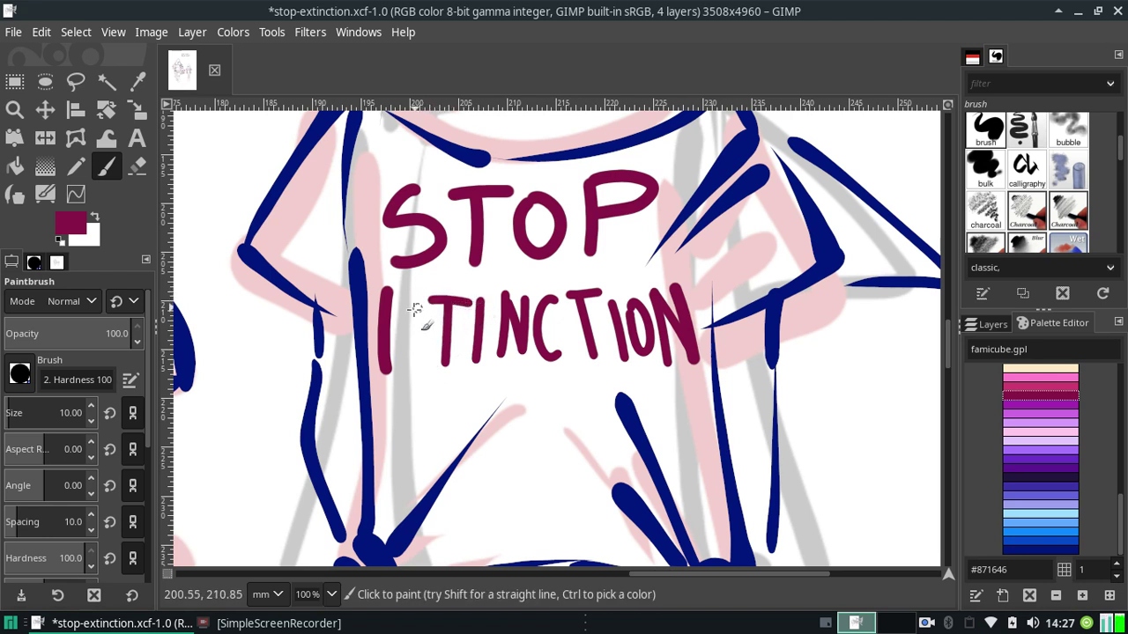
key(ctrl+z)
key(ctrl+z)
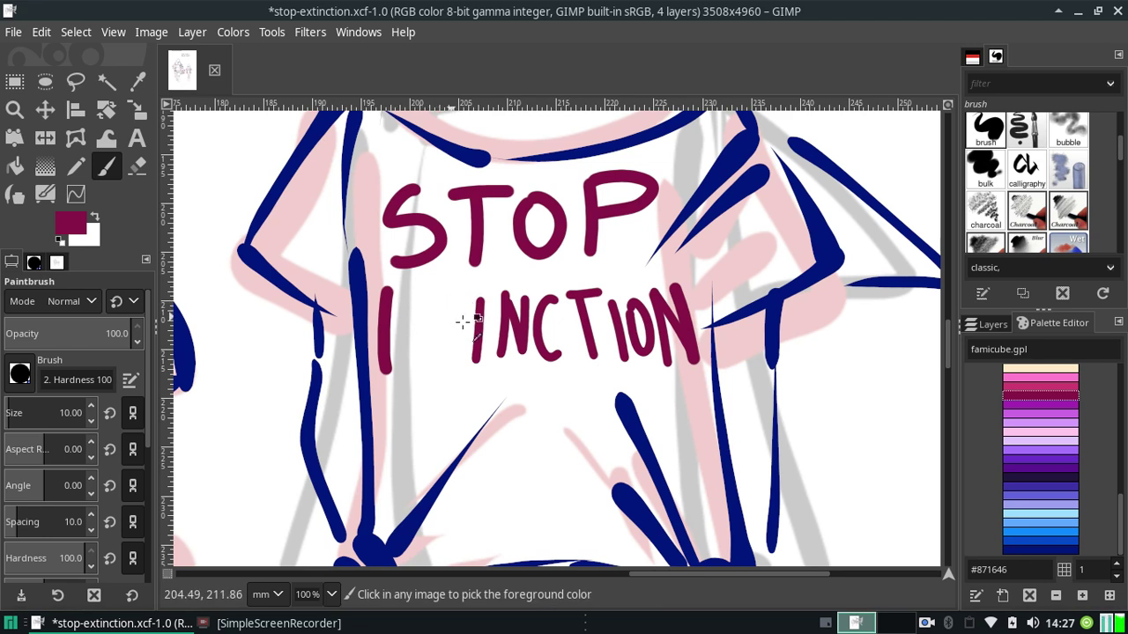
key(ctrl+z)
key(ctrl+z)
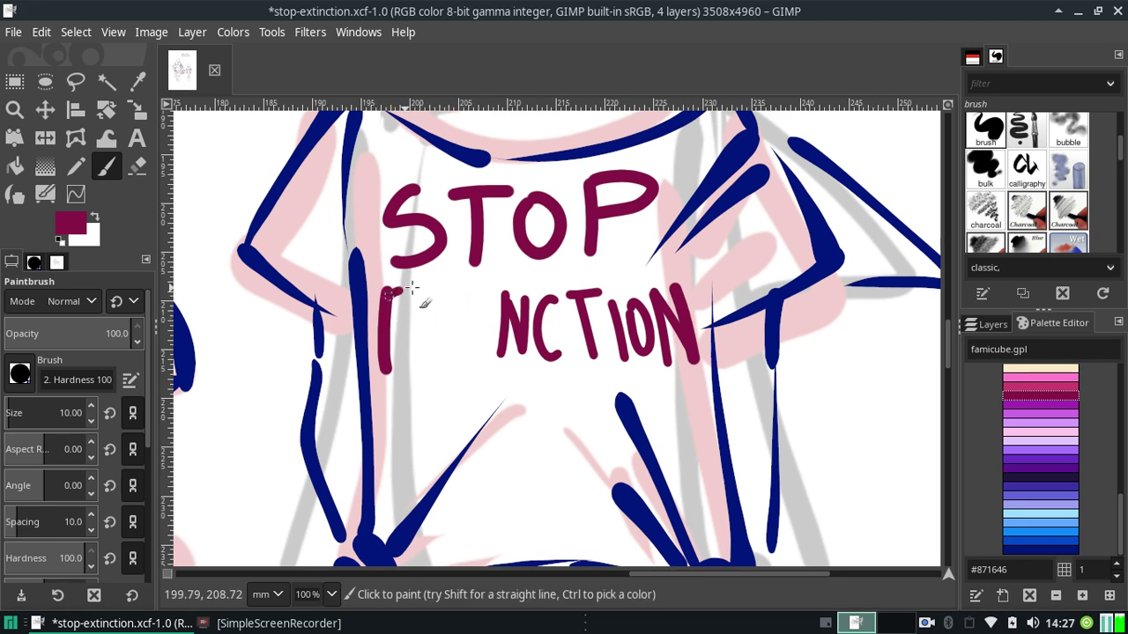
drag(382, 288, 407, 287)
key(ctrl+z)
drag(384, 370, 407, 370)
mouse_move(384, 330)
mouse_down()
mouse_move(405, 331)
mouse_move(435, 359)
mouse_move(432, 310)
mouse_up()
Attempt X, T and I after the E, then undo them back to the E.
key(ctrl+z)
drag(409, 370, 432, 308)
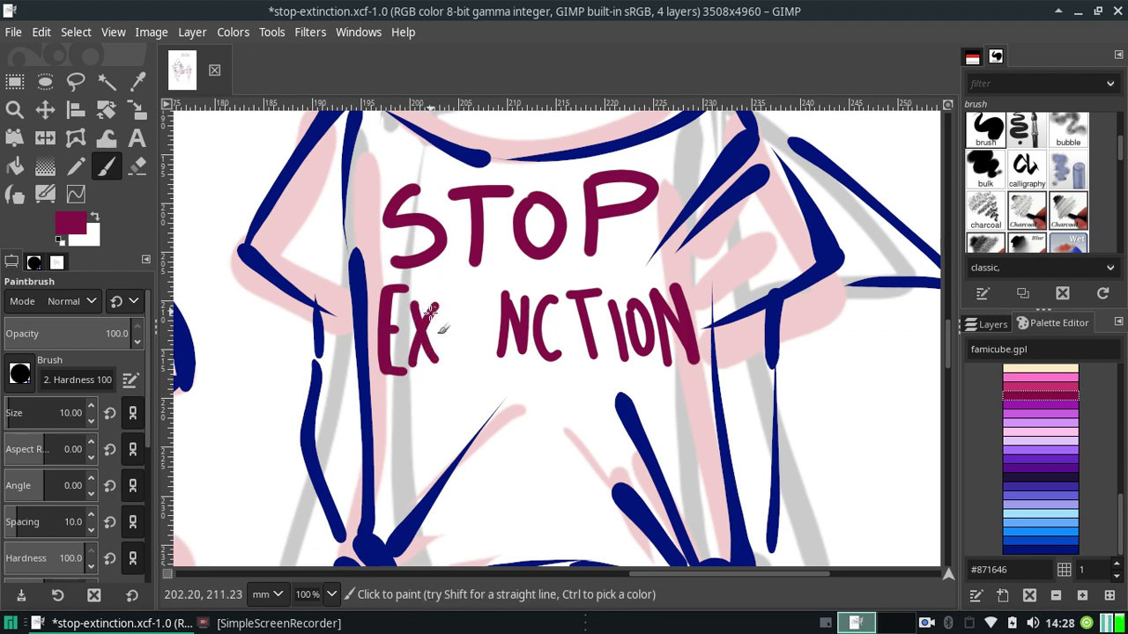
key(ctrl+z)
drag(409, 370, 432, 310)
key(ctrl+z)
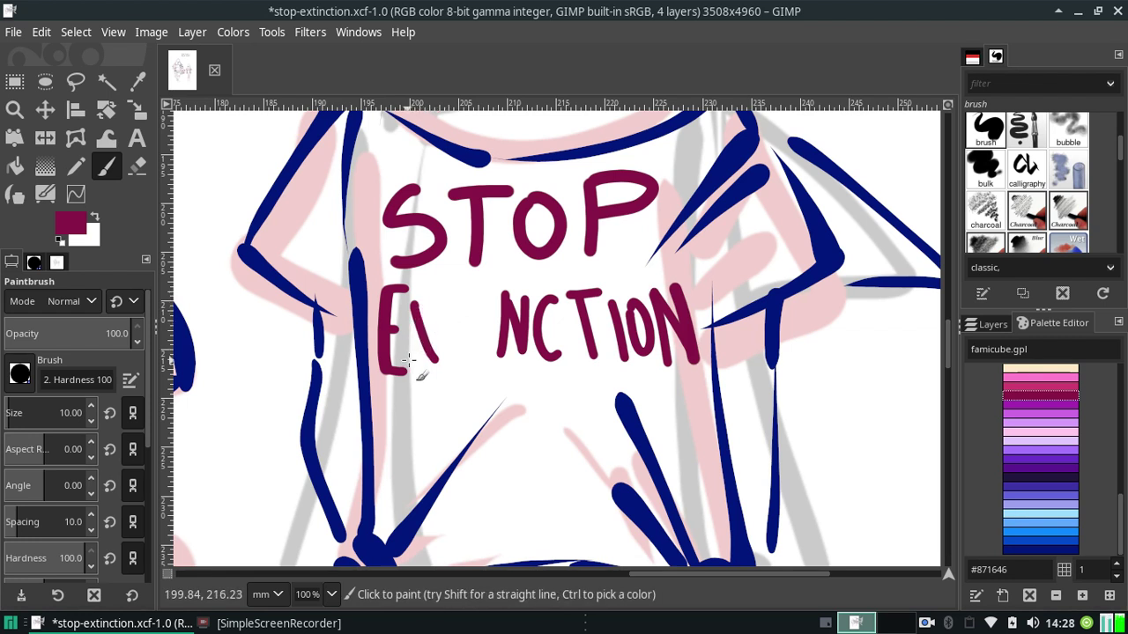
mouse_move(409, 370)
mouse_down()
mouse_move(433, 308)
mouse_move(467, 292)
mouse_move(453, 349)
mouse_up()
drag(449, 301, 450, 378)
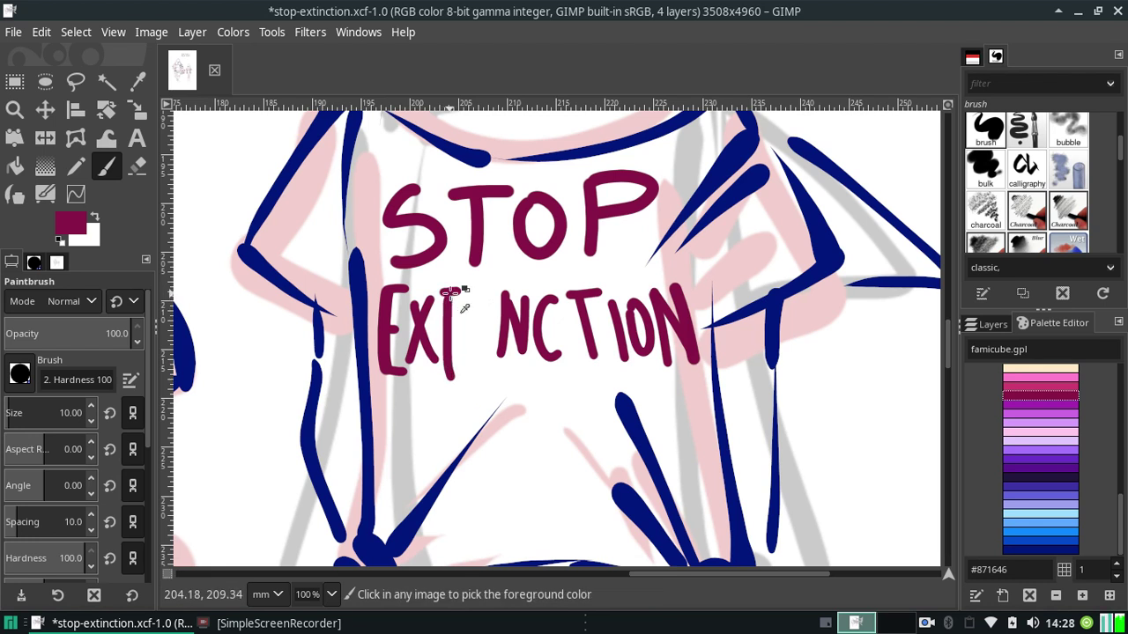
key(ctrl+z)
key(ctrl+z)
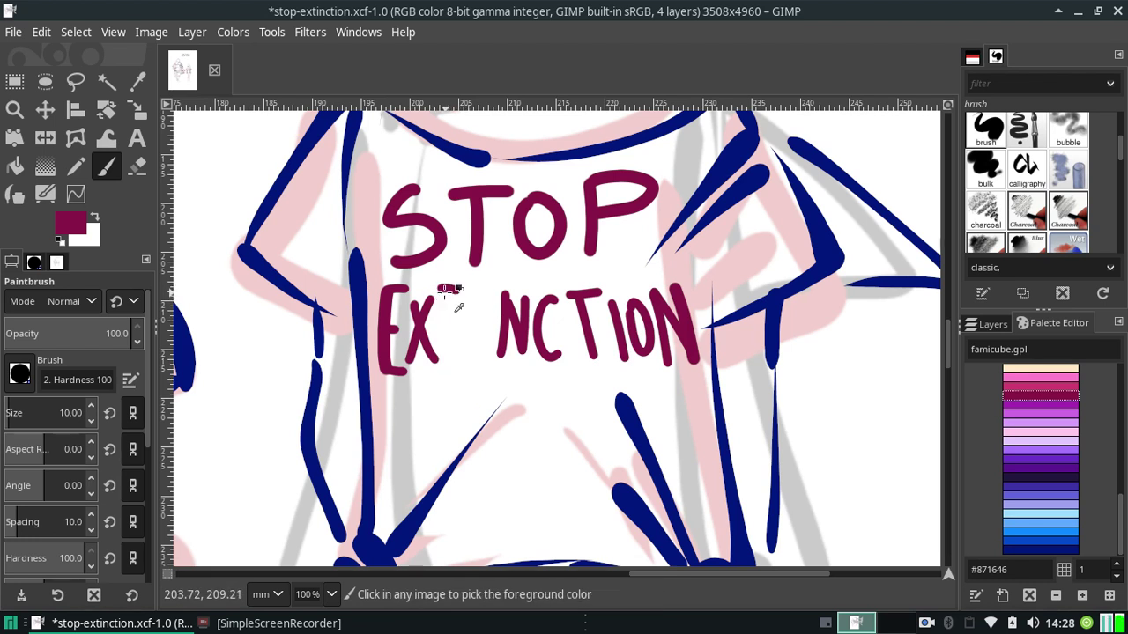
mouse_move(447, 292)
mouse_down()
mouse_move(465, 292)
mouse_move(448, 361)
mouse_up()
key(ctrl+z)
key(ctrl+z)
key(ctrl+z)
drag(480, 301, 480, 354)
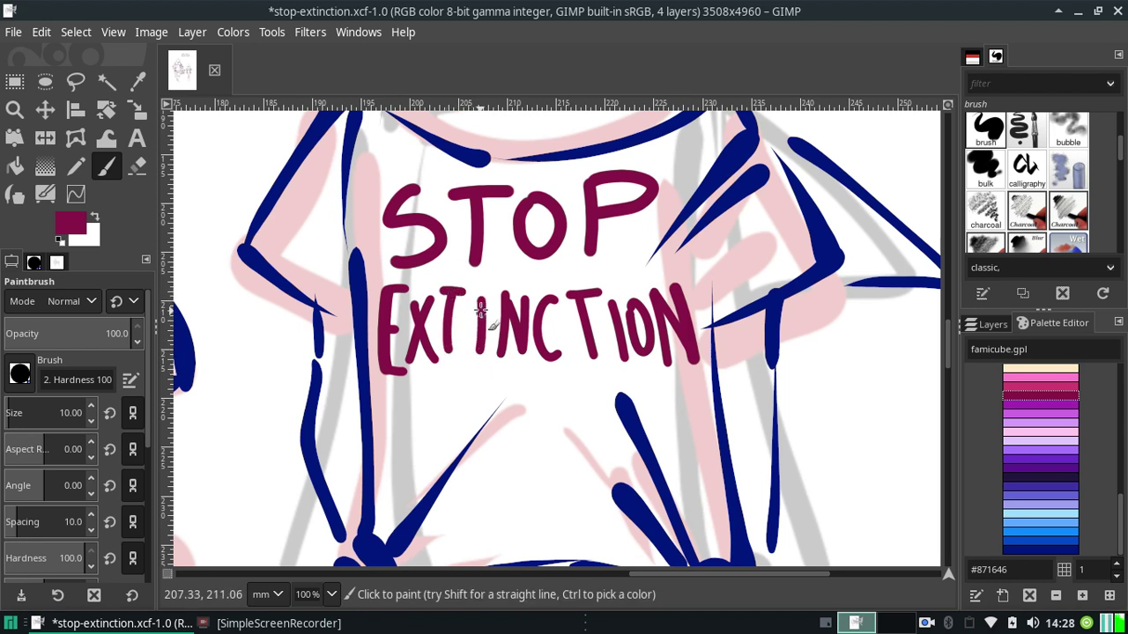
key(ctrl+z)
drag(467, 296, 467, 360)
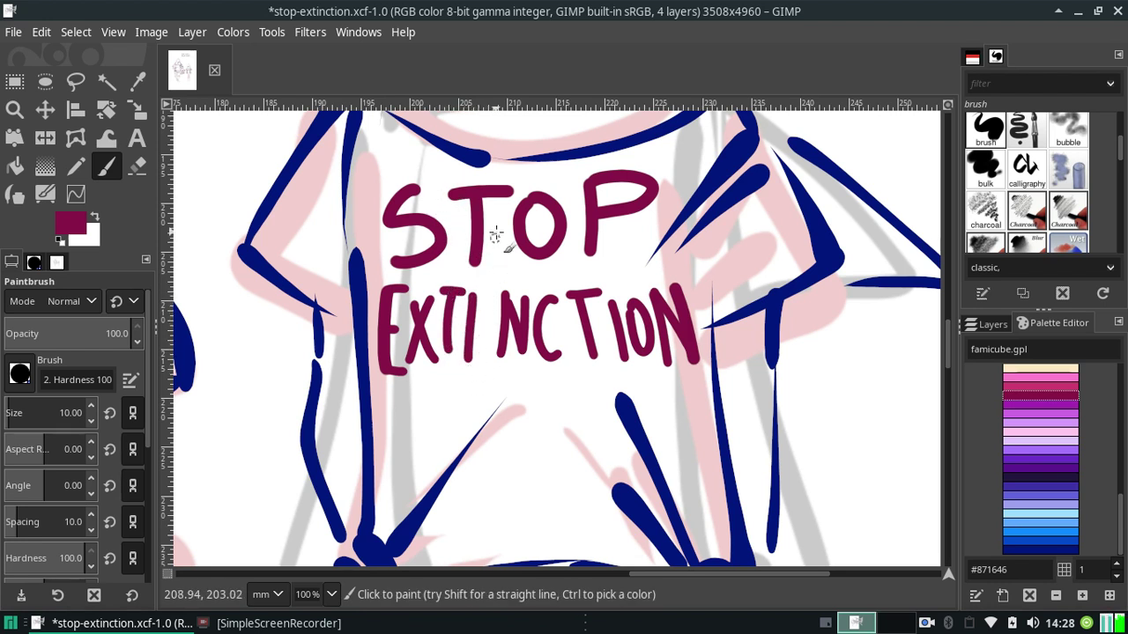
key(ctrl+z)
key(ctrl+z)
drag(467, 296, 471, 359)
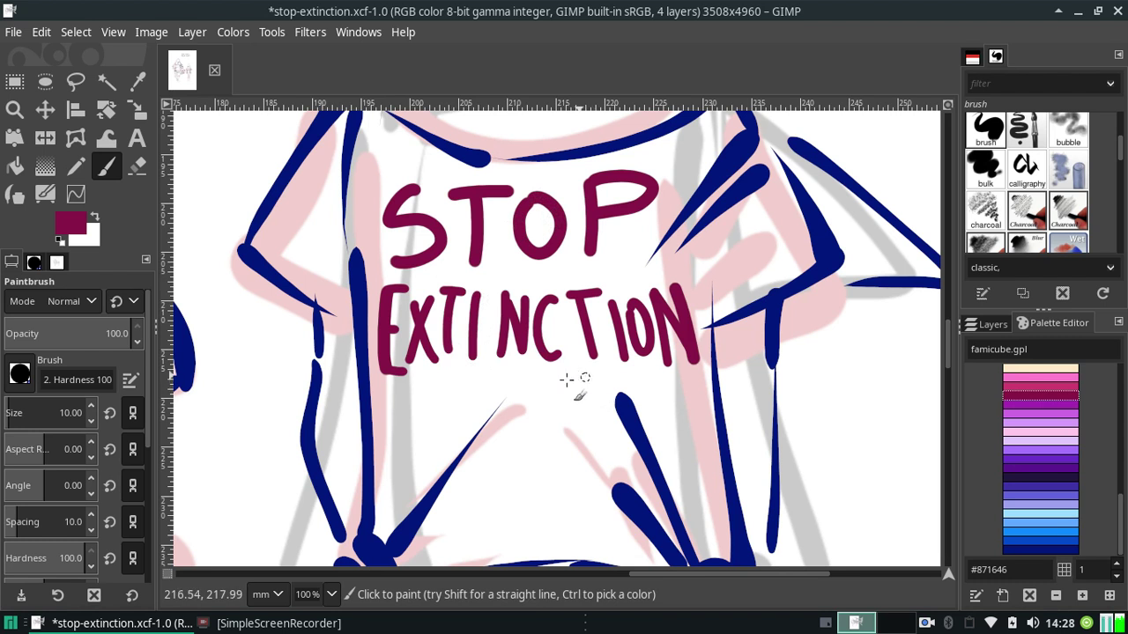
key(ctrl)
key(ctrl+z)
key(ctrl+z)
key(ctrl+z)
key(ctrl+z)
key(ctrl+z)
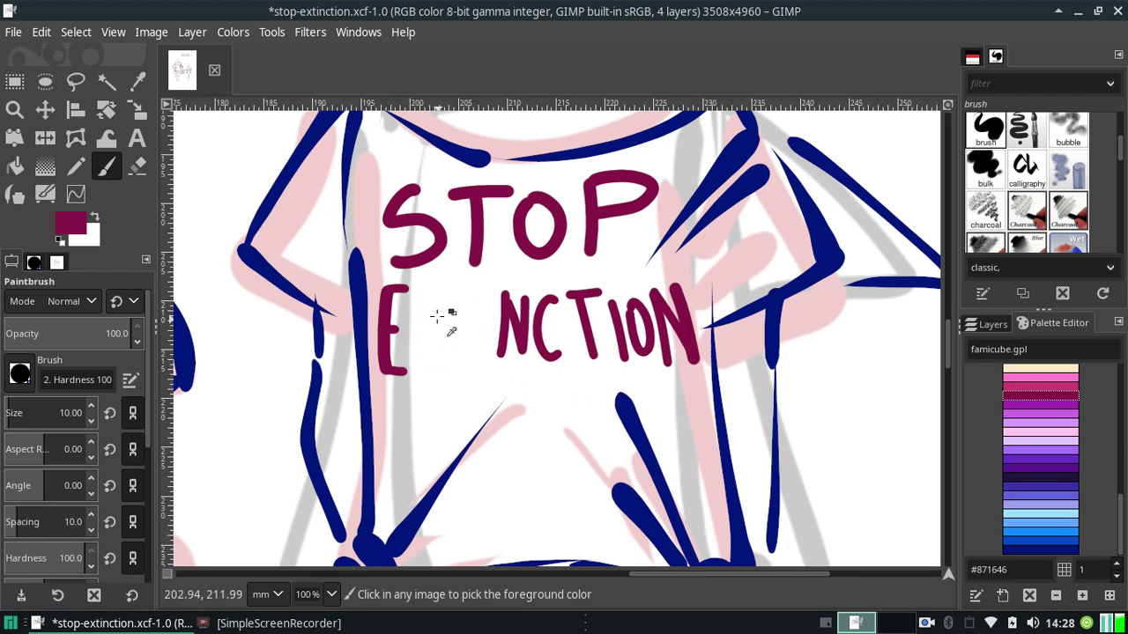
Repaint the X's two diagonals and an I after the E.
drag(422, 288, 439, 363)
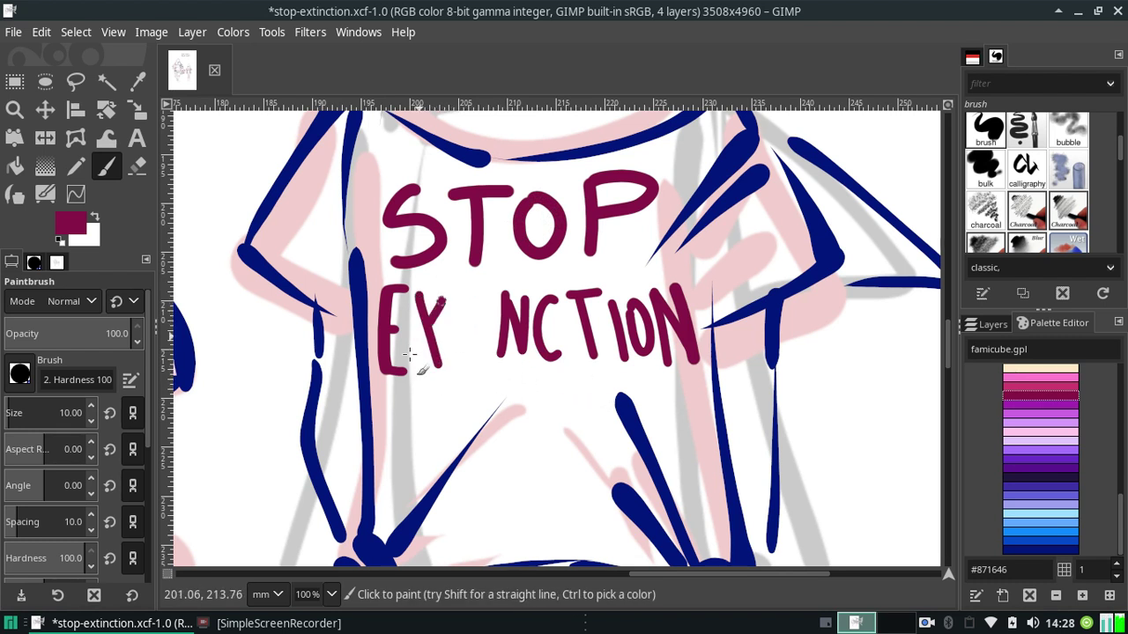
key(ctrl)
drag(444, 295, 412, 374)
key(ctrl+z)
drag(445, 295, 411, 374)
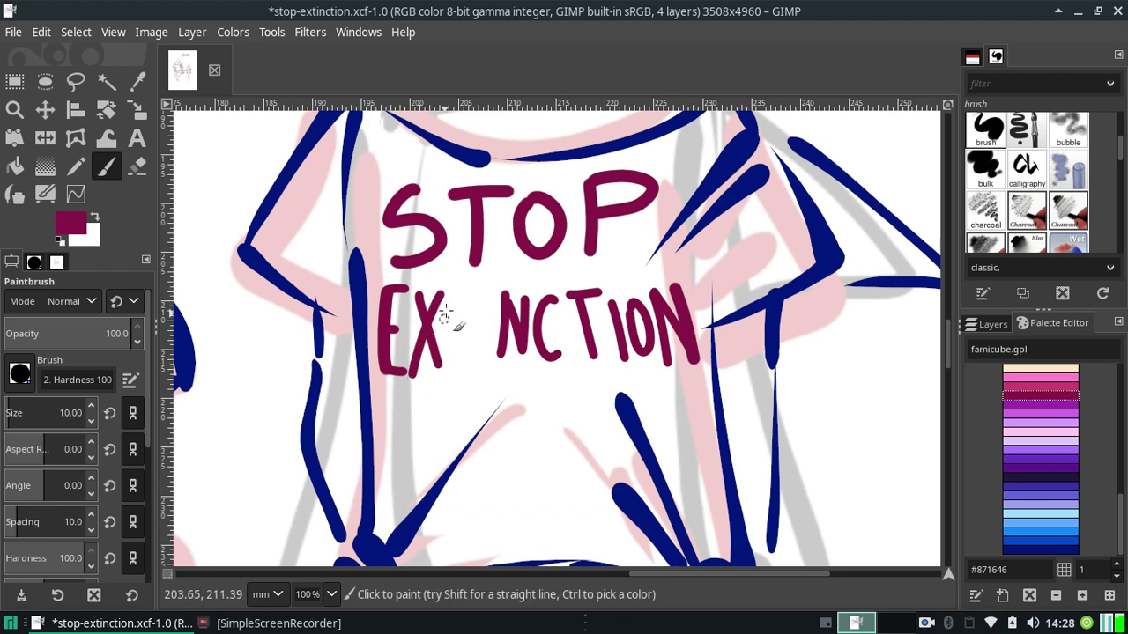
drag(456, 290, 456, 363)
key(ctrl+z)
drag(460, 293, 462, 365)
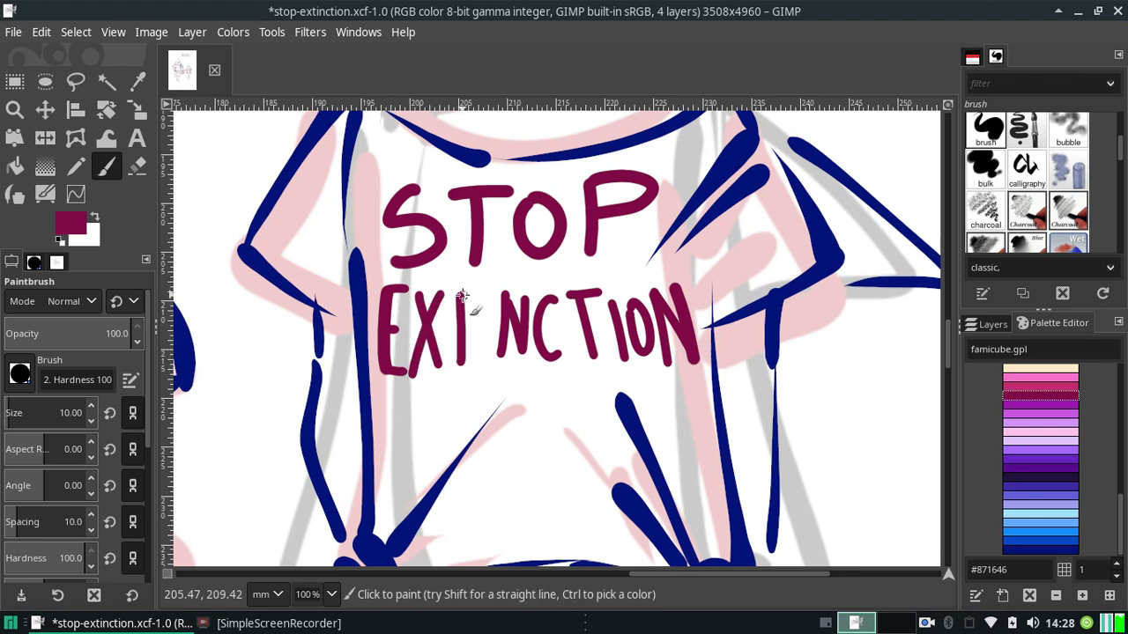
key(ctrl+z)
Paint the T and I between X and NCTION to complete EXTINCTION.
mouse_move(461, 291)
mouse_down()
mouse_move(457, 370)
mouse_move(480, 289)
mouse_move(480, 367)
mouse_up()
key(ctrl+z)
key(ctrl+z)
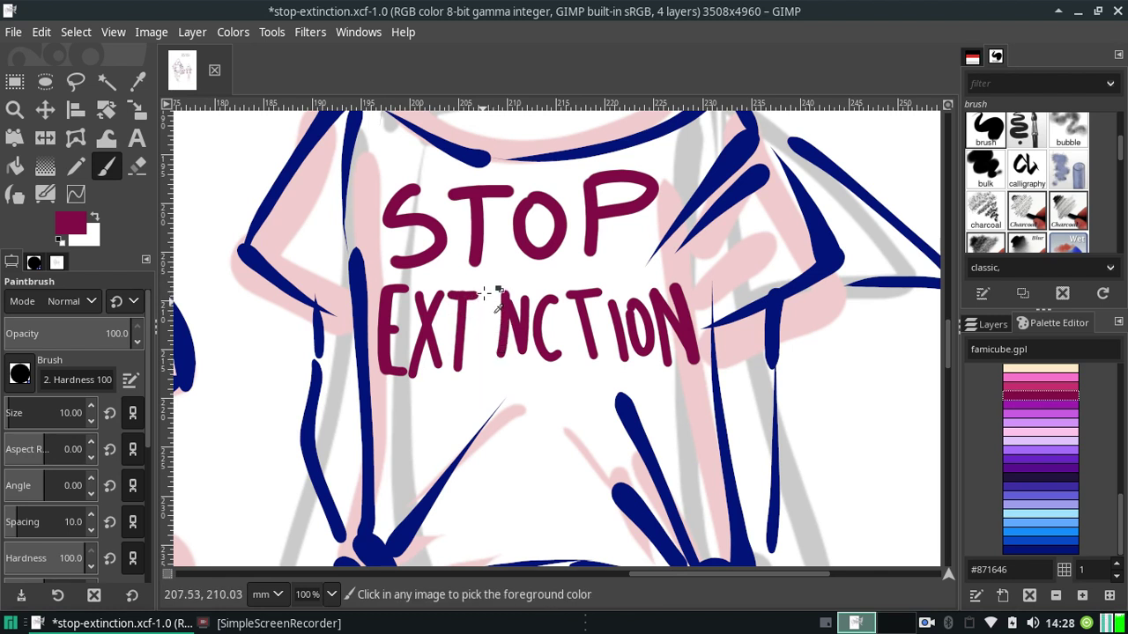
drag(485, 292, 478, 366)
key(ctrl+z)
drag(485, 294, 480, 367)
key(ctrl+z)
key(ctrl+y)
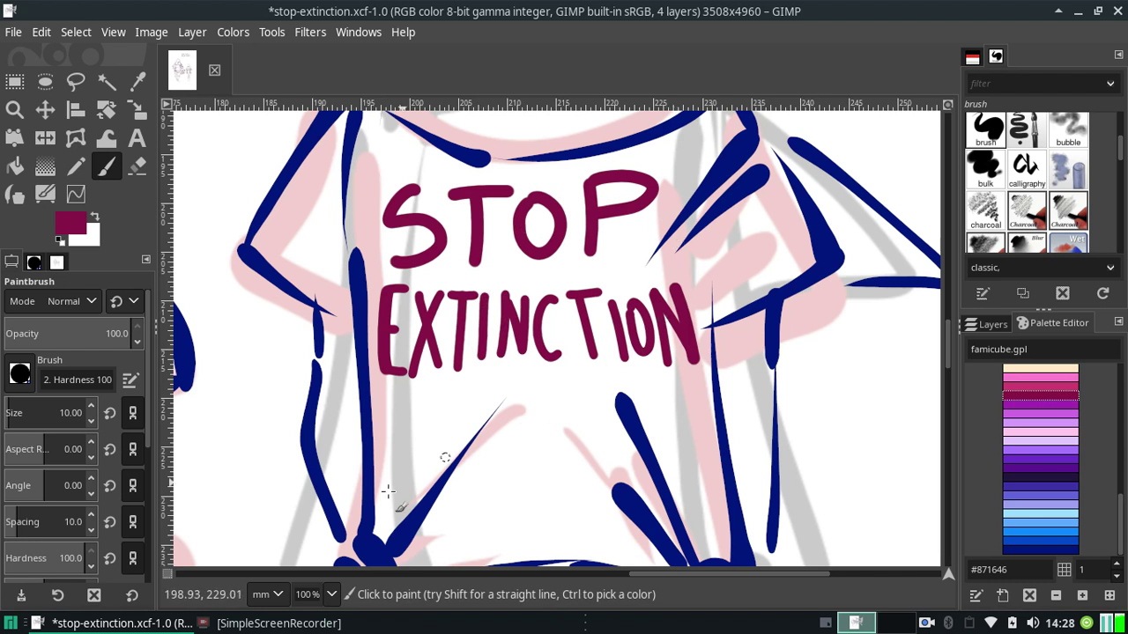
Zoom out to 50%, undo the shirt lettering, and save the file.
click(329, 596)
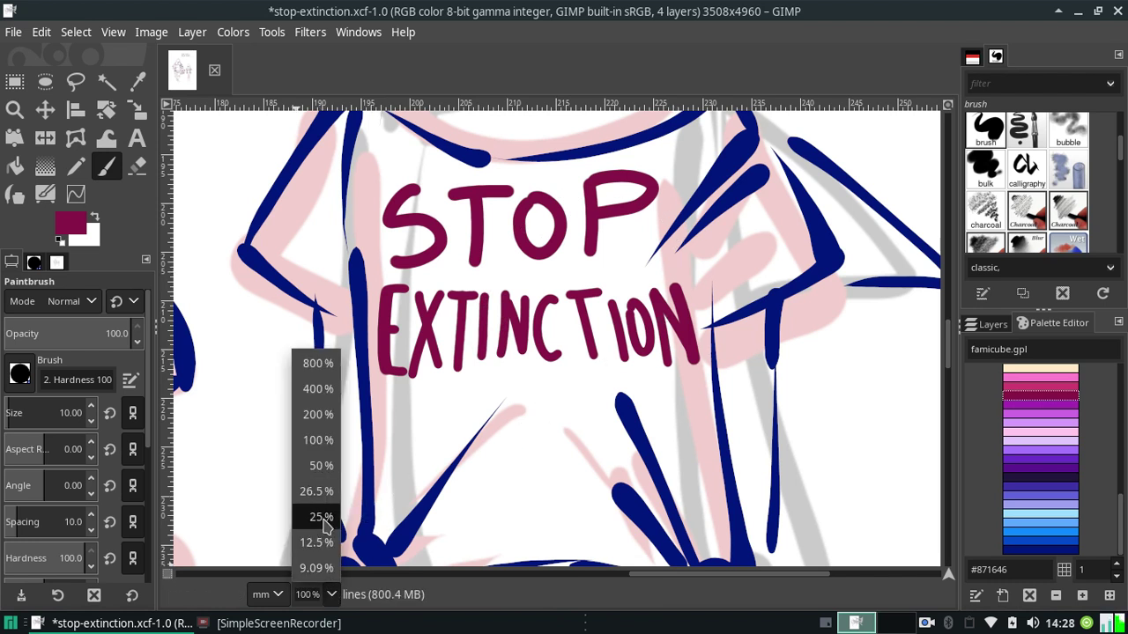
click(322, 466)
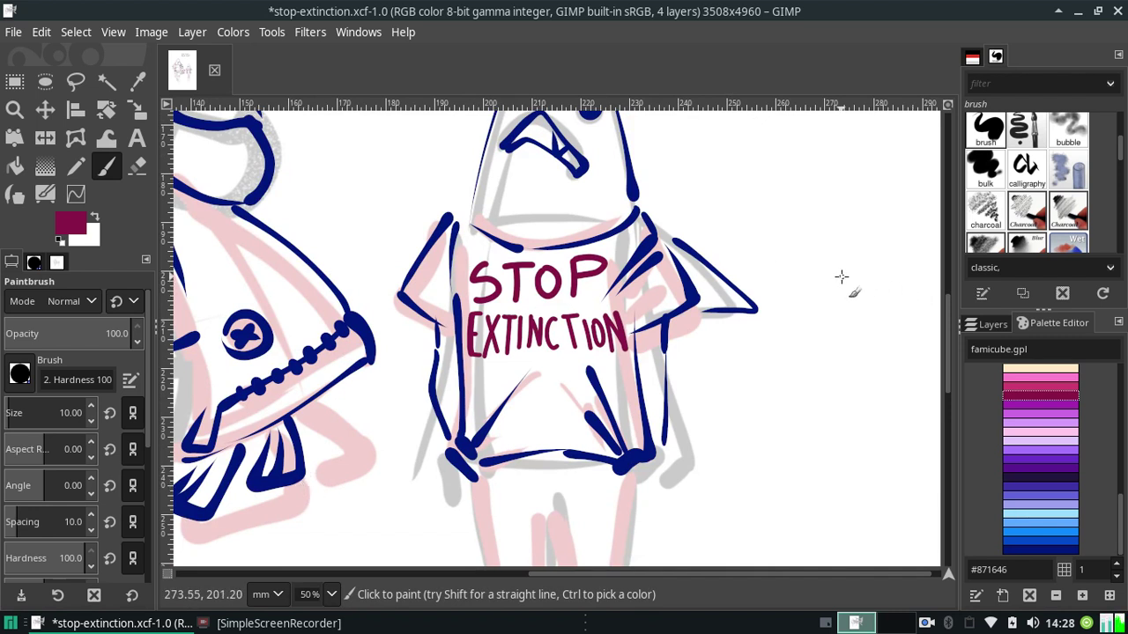
click(978, 326)
key(ctrl+z)
key(ctrl+z)
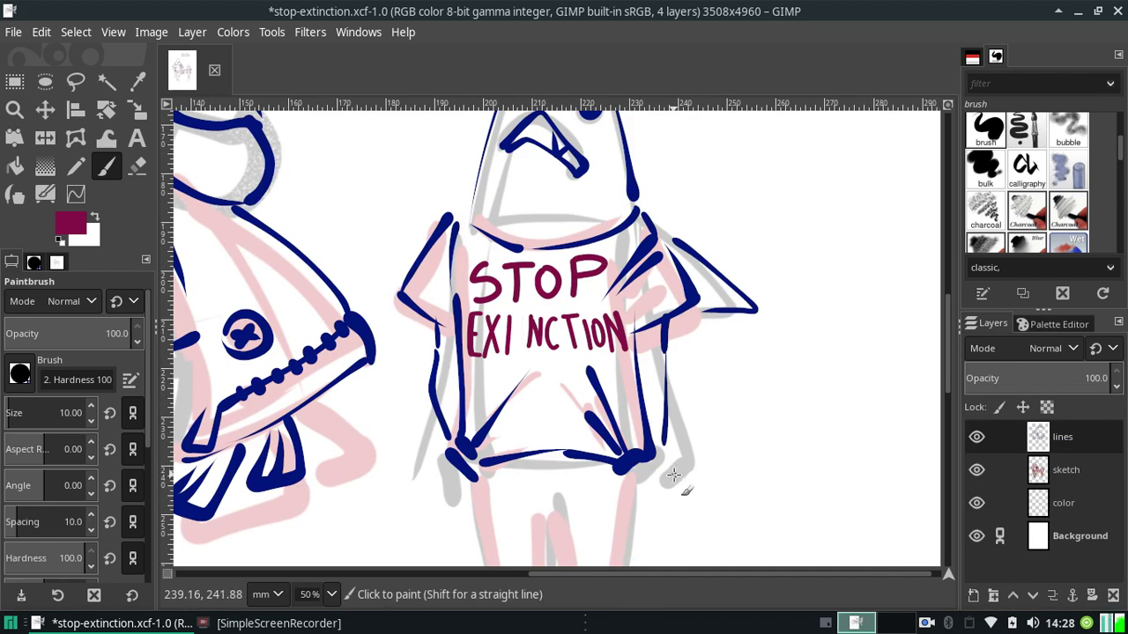
key(ctrl+z)
key(ctrl+z)
key(ctrl+z)
key(ctrl+z)
key(ctrl+z)
key(ctrl+z)
key(ctrl+z)
key(ctrl+z)
key(ctrl+z)
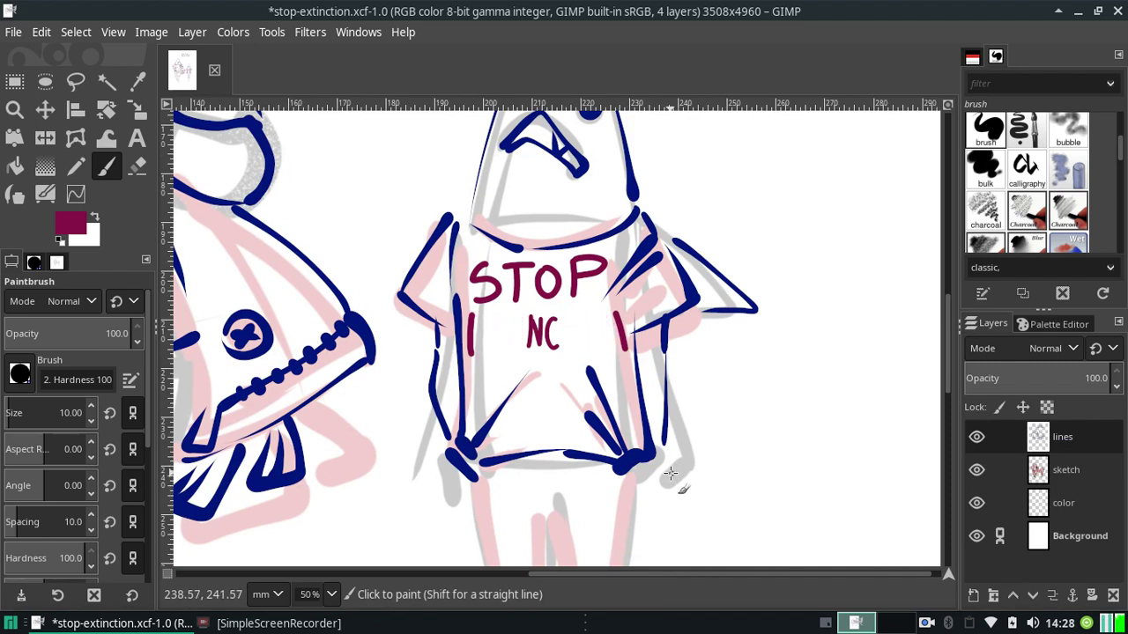
key(ctrl+z)
key(ctrl+z)
key(ctrl+z)
key(ctrl+z)
key(ctrl+z)
key(ctrl+z)
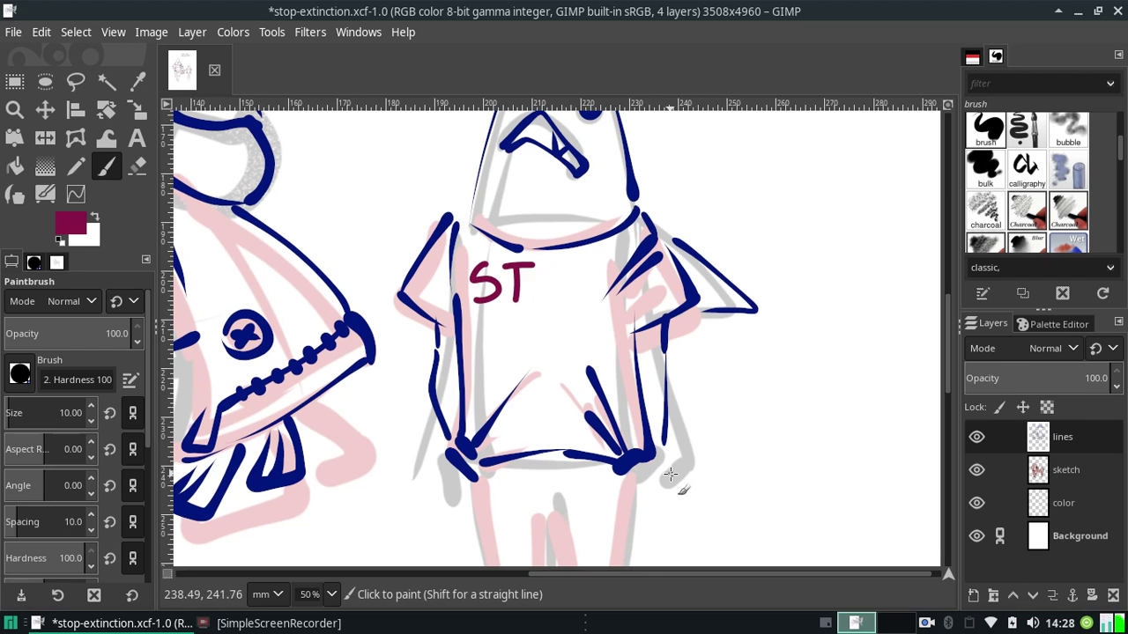
key(ctrl+z)
key(ctrl+z)
key(ctrl+z)
key(ctrl+s)
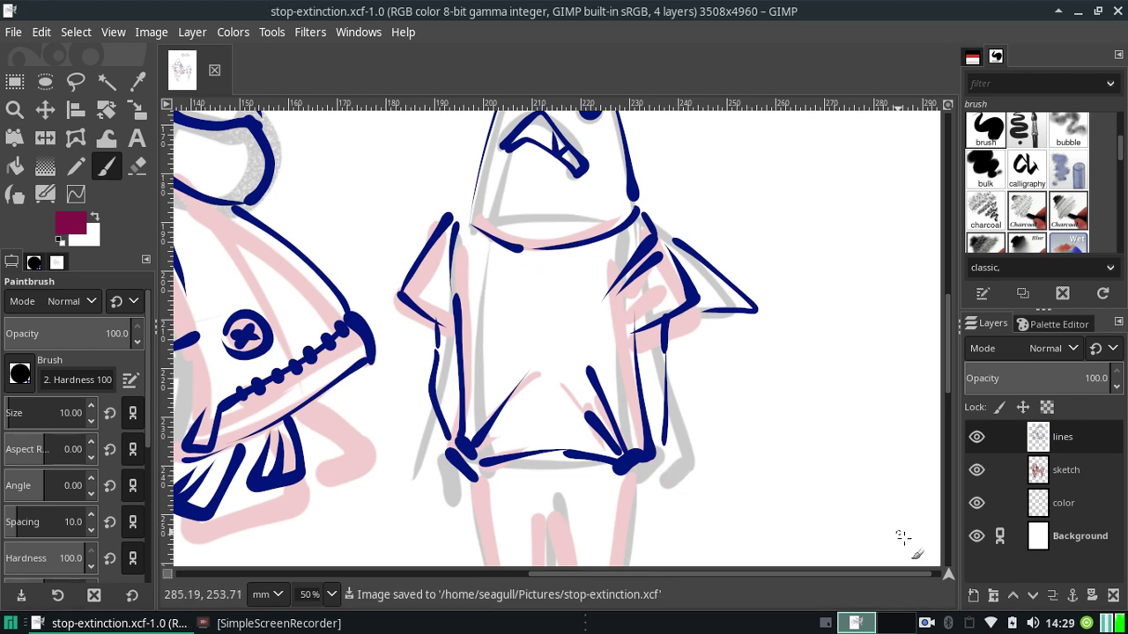
Add a new empty layer, turn on the grid, and paint an S beside the small shark.
click(972, 596)
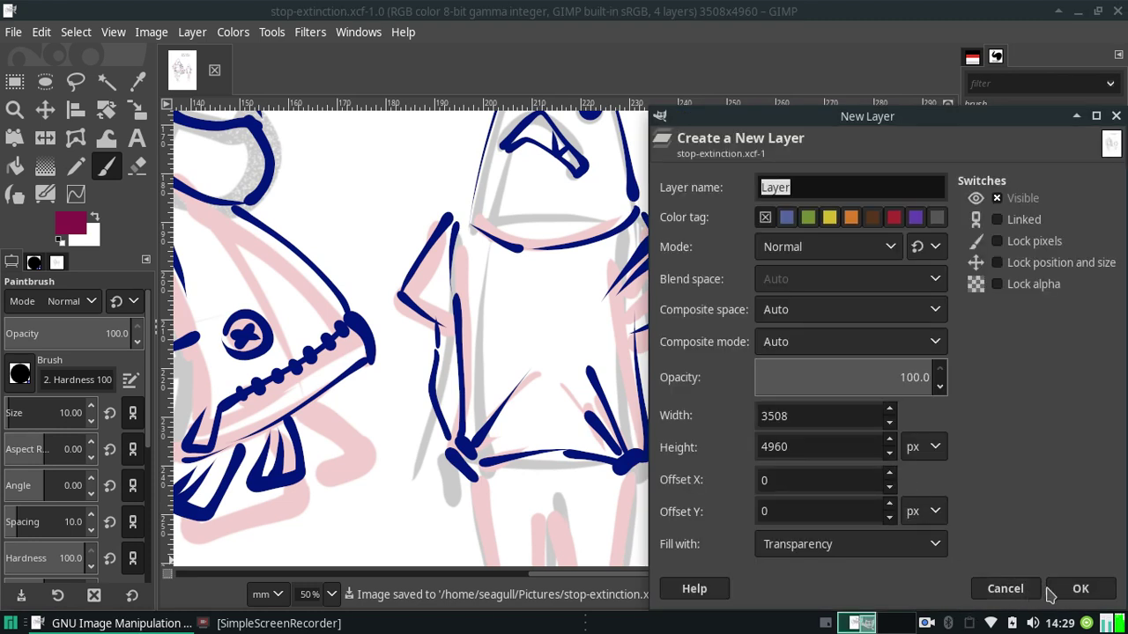
click(1081, 592)
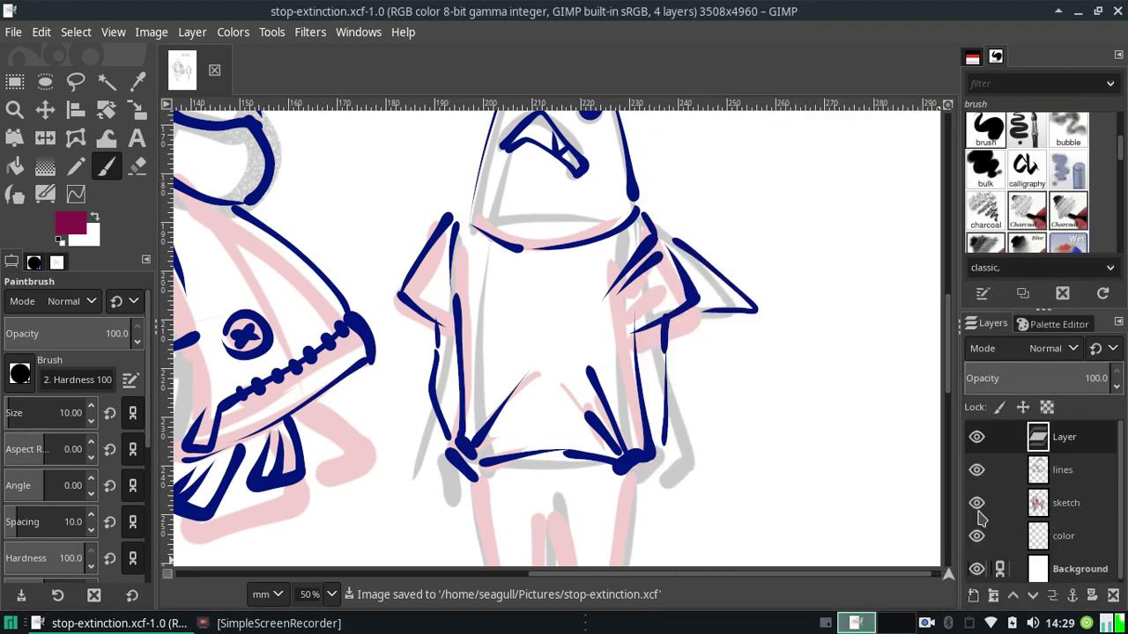
click(115, 31)
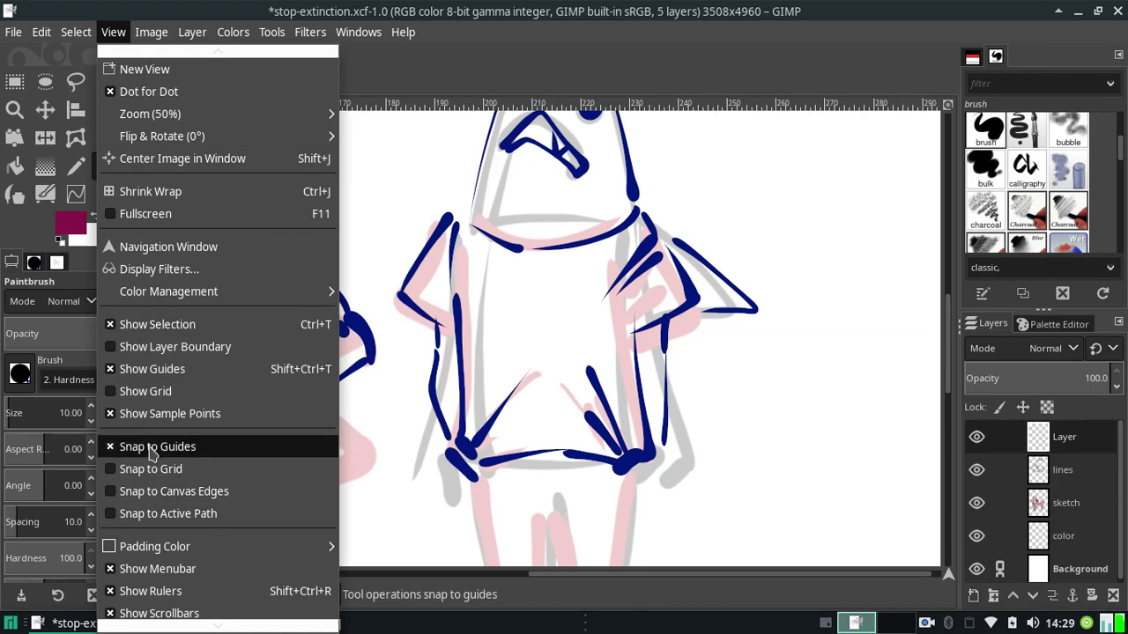
click(146, 391)
drag(541, 579, 562, 580)
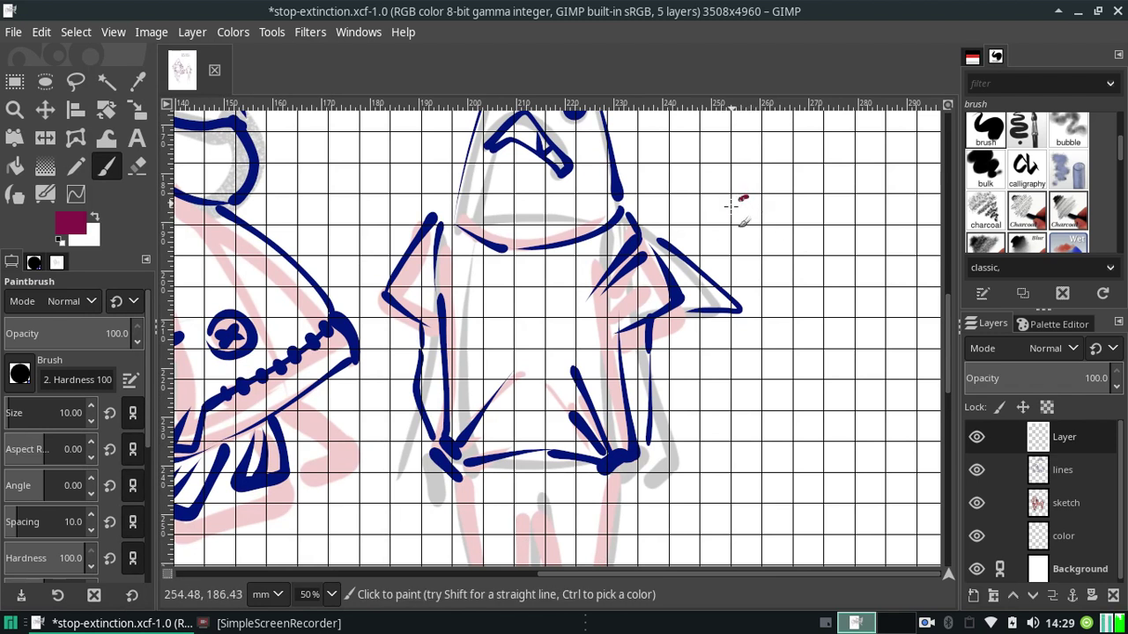
mouse_move(730, 206)
mouse_down()
mouse_move(733, 222)
mouse_move(763, 224)
mouse_move(775, 194)
mouse_move(818, 213)
mouse_up()
Paint the slogan's E and the I and O of EXTINCTION beside the small shark.
click(764, 196)
key(ctrl+z)
key(ctrl+z)
key(ctrl+z)
key(ctrl+z)
key(ctrl+z)
key(ctrl+z)
key(ctrl+z)
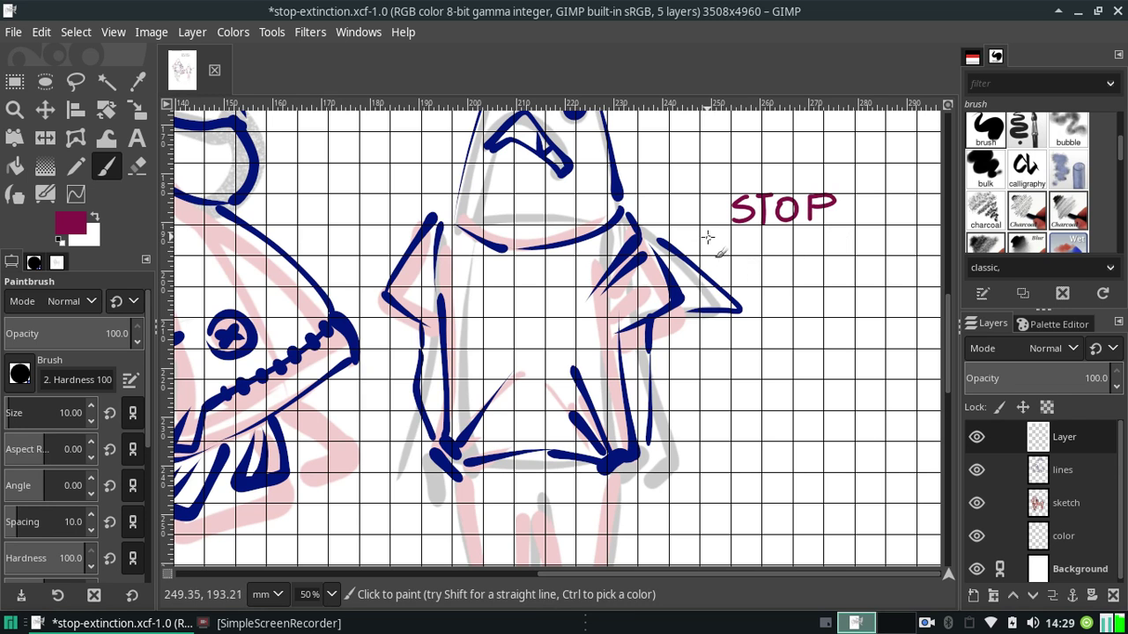
key(ctrl+z)
mouse_move(700, 252)
mouse_down()
mouse_move(702, 231)
mouse_move(727, 254)
mouse_up()
key(ctrl+z)
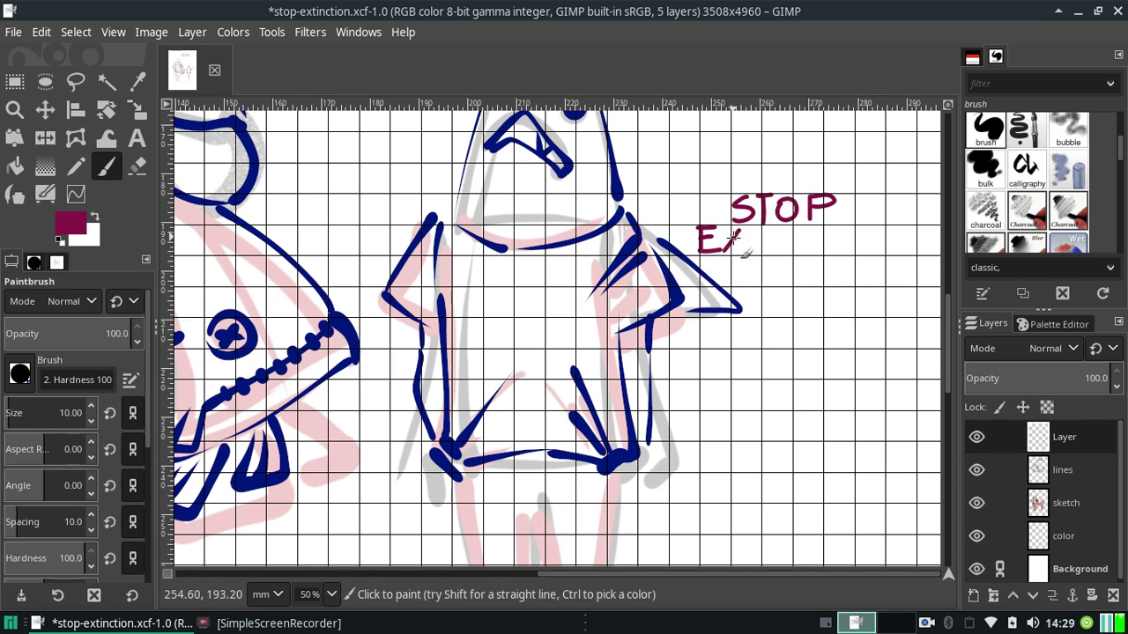
key(ctrl+z)
key(ctrl+z)
key(ctrl+z)
key(ctrl+z)
key(ctrl+z)
mouse_move(698, 253)
mouse_down()
mouse_move(699, 234)
mouse_move(716, 234)
mouse_up()
key(ctrl+z)
mouse_move(697, 247)
mouse_down()
mouse_move(750, 258)
mouse_move(750, 233)
mouse_move(762, 257)
mouse_move(775, 233)
mouse_move(765, 233)
mouse_move(781, 257)
mouse_move(798, 235)
mouse_move(821, 254)
mouse_move(800, 256)
mouse_move(842, 255)
mouse_up()
key(ctrl+z)
key(ctrl+z)
key(ctrl+z)
key(ctrl+z)
key(ctrl+z)
mouse_move(862, 231)
mouse_down()
mouse_move(861, 254)
mouse_move(914, 256)
mouse_up()
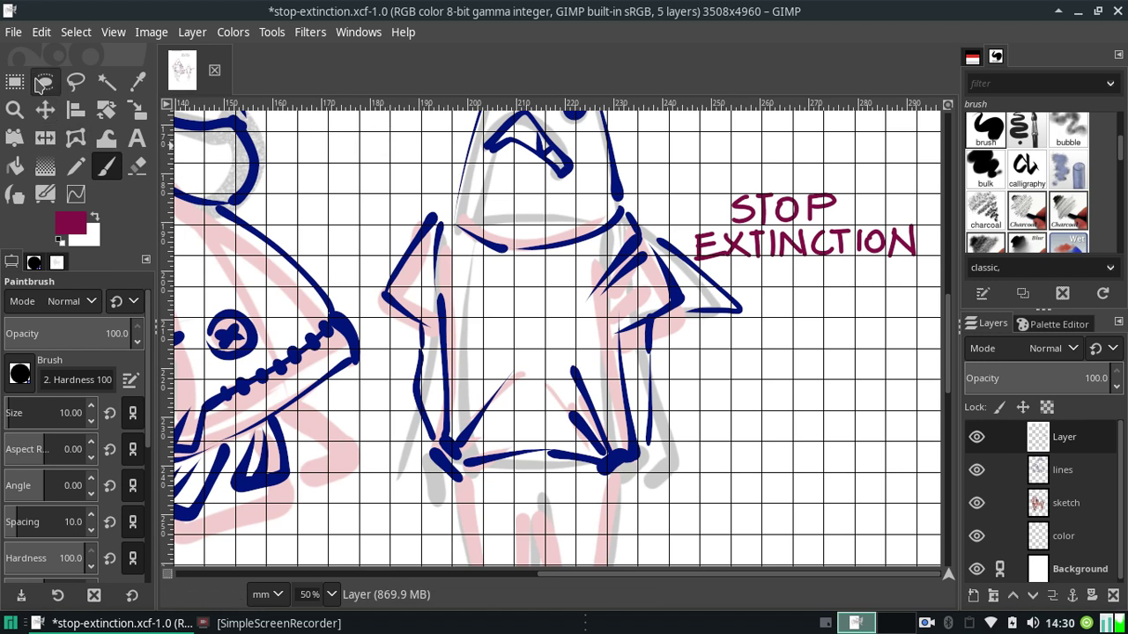
Select the STOP EXTINCTION lettering and drag it onto the small shark's chest, nudging it centred.
click(15, 87)
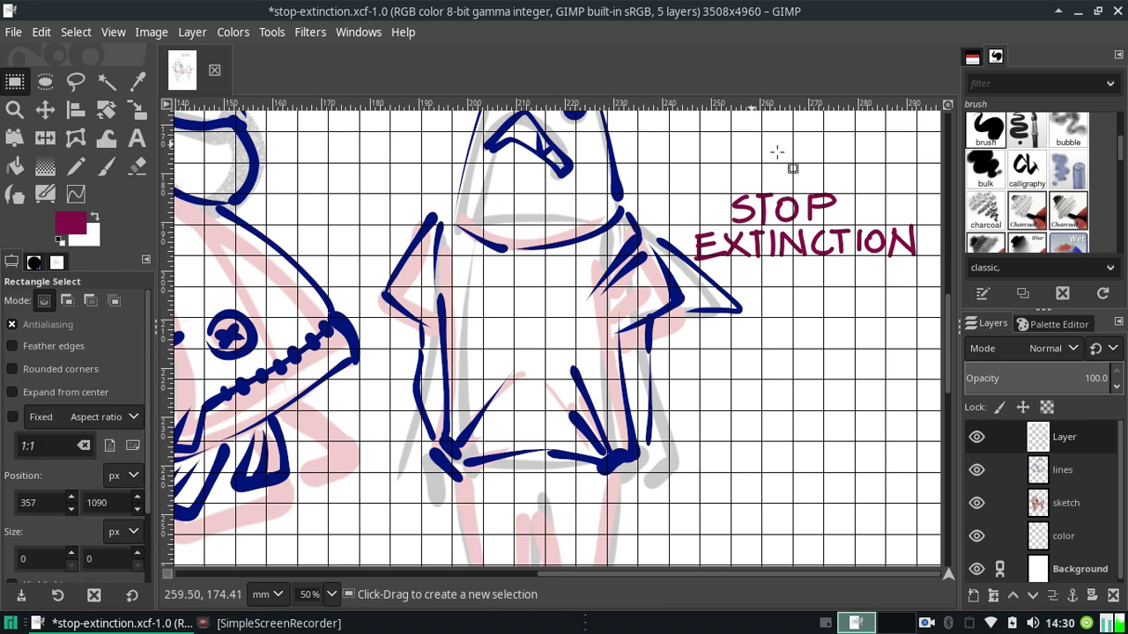
drag(679, 154, 967, 331)
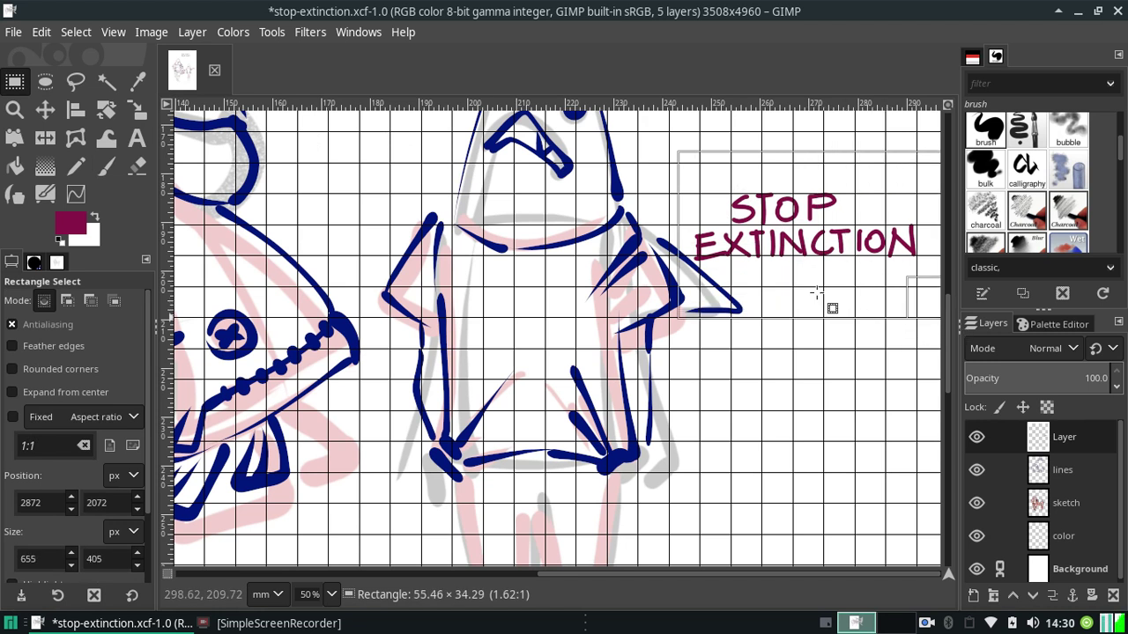
click(45, 109)
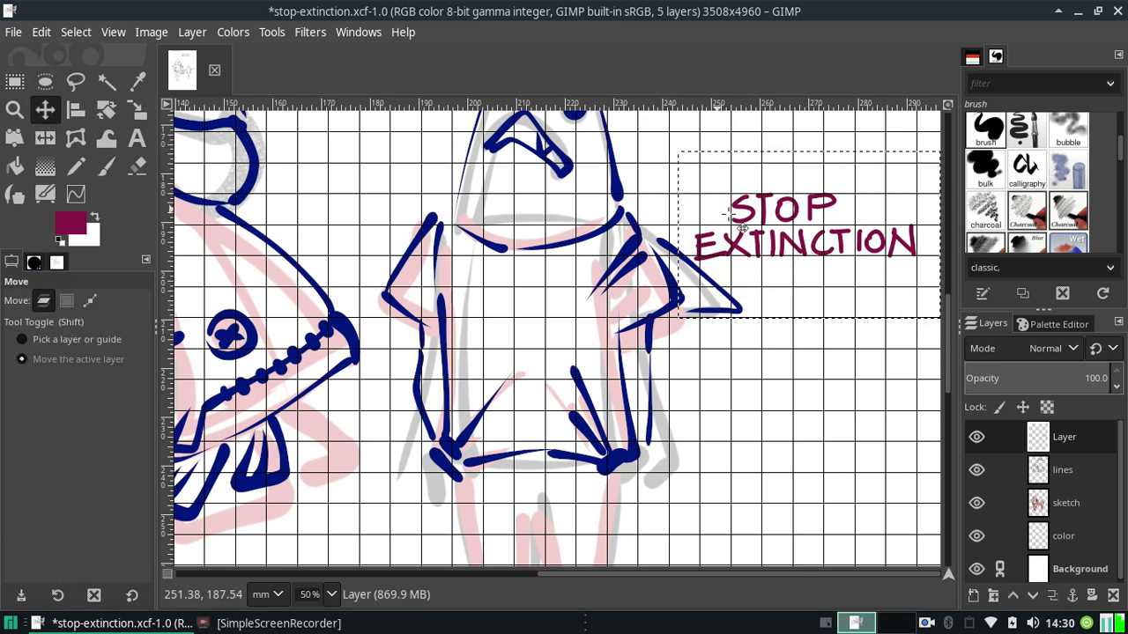
drag(755, 242, 596, 287)
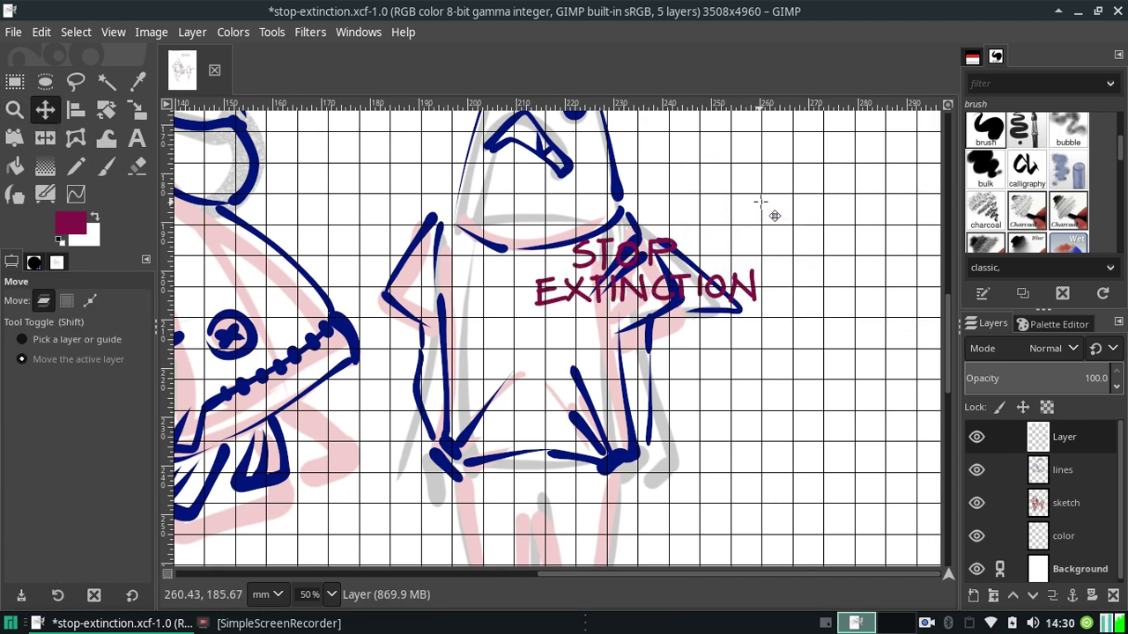
drag(631, 272, 526, 307)
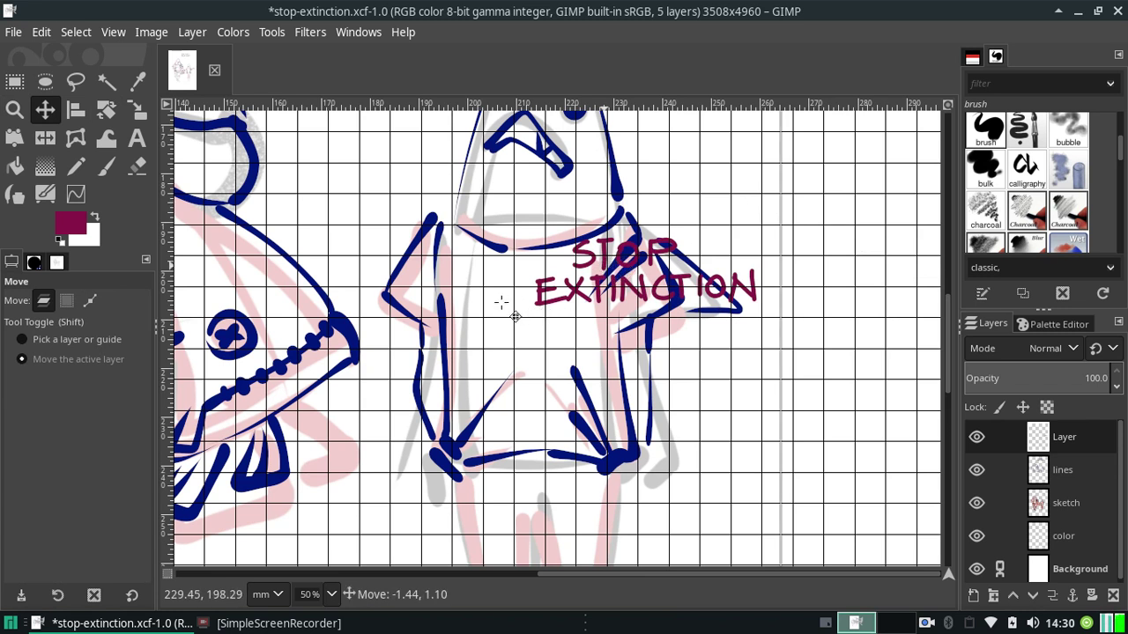
key(shift+Right)
key(shift+Up)
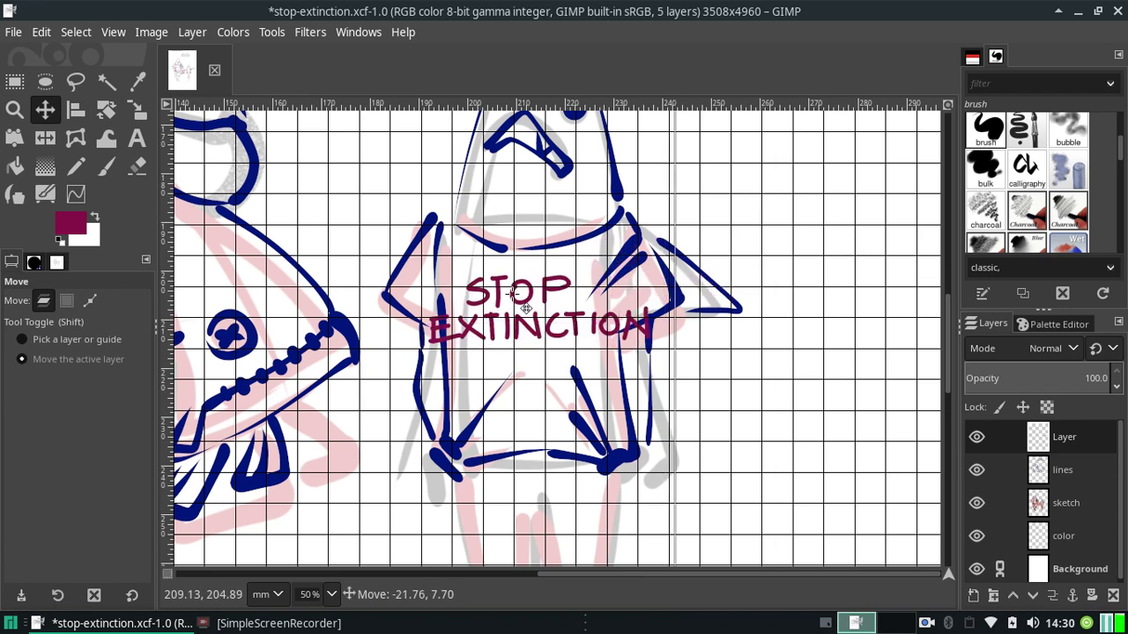
drag(526, 300, 523, 299)
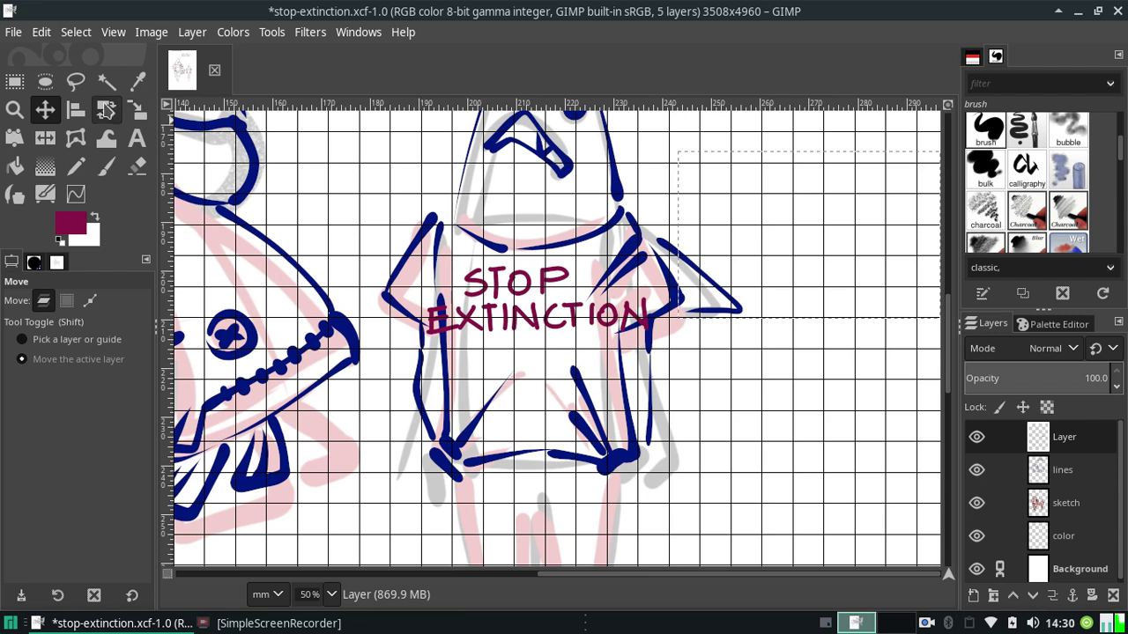
click(45, 81)
click(14, 81)
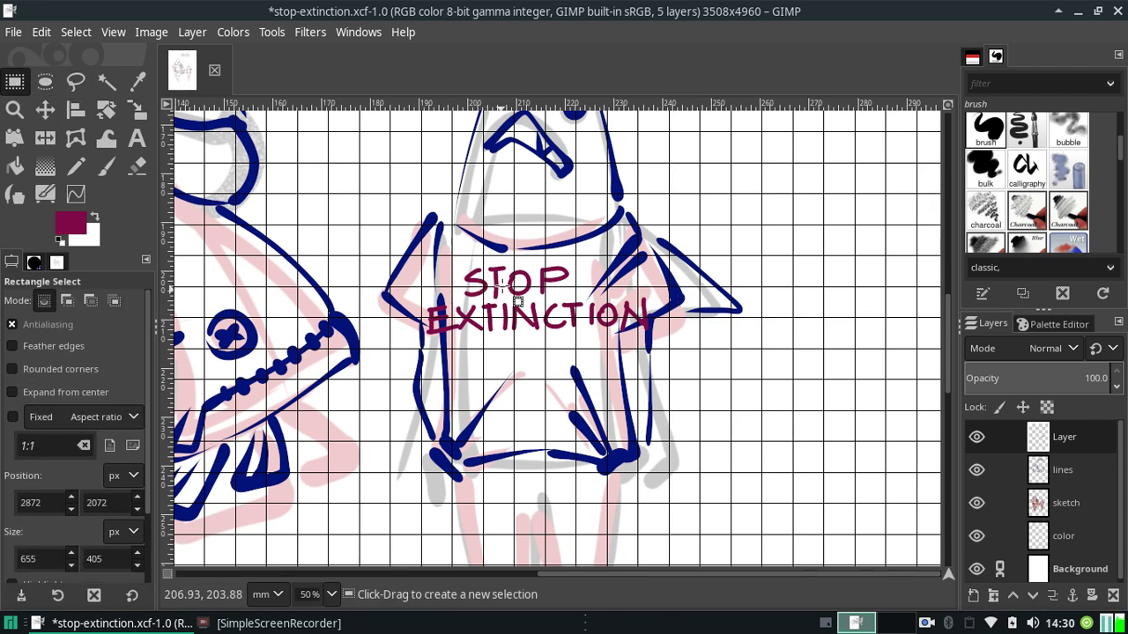
Scale the selected lettering with aspect unlinked, pulling both sides in to about 43.5 mm wide.
mouse_move(407, 222)
mouse_down()
mouse_move(591, 347)
mouse_move(682, 386)
mouse_up()
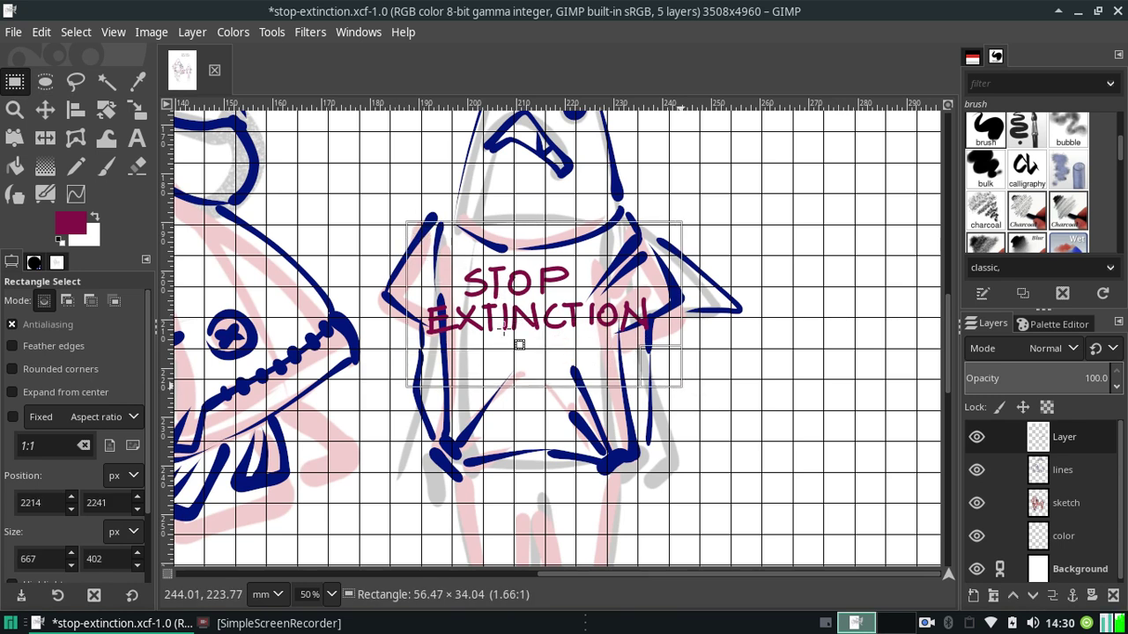
click(137, 109)
click(519, 282)
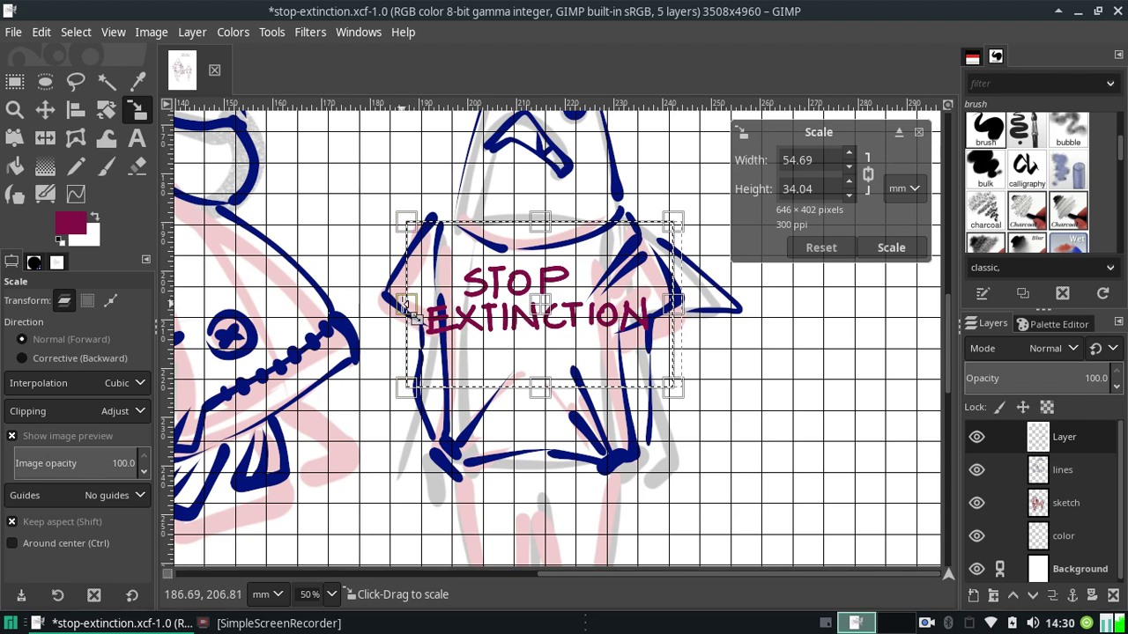
click(867, 173)
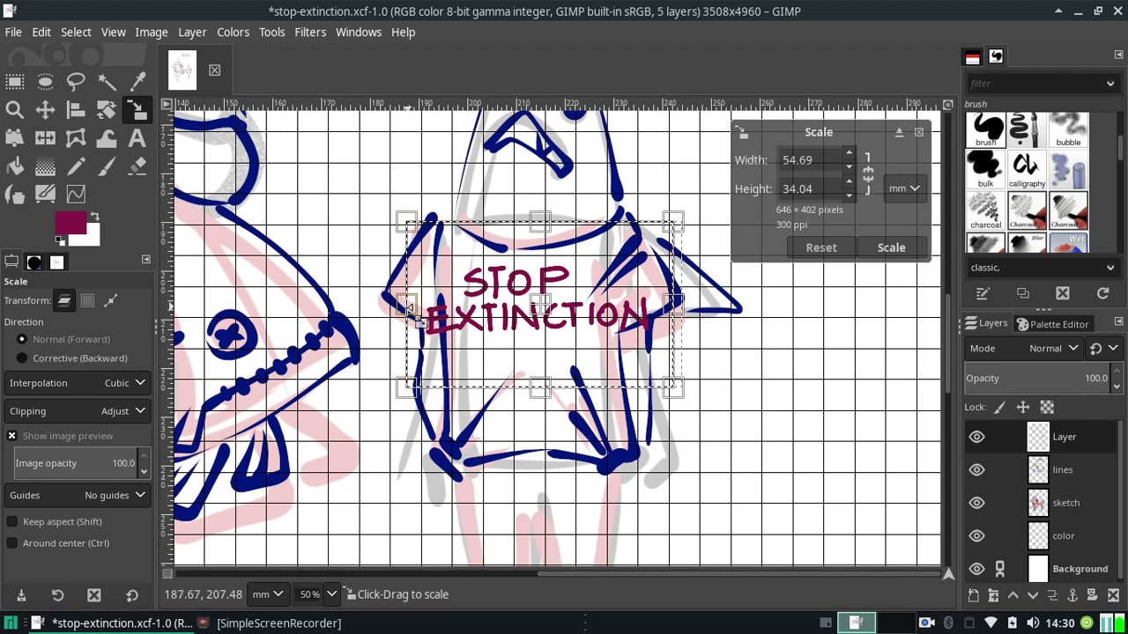
drag(409, 310, 428, 310)
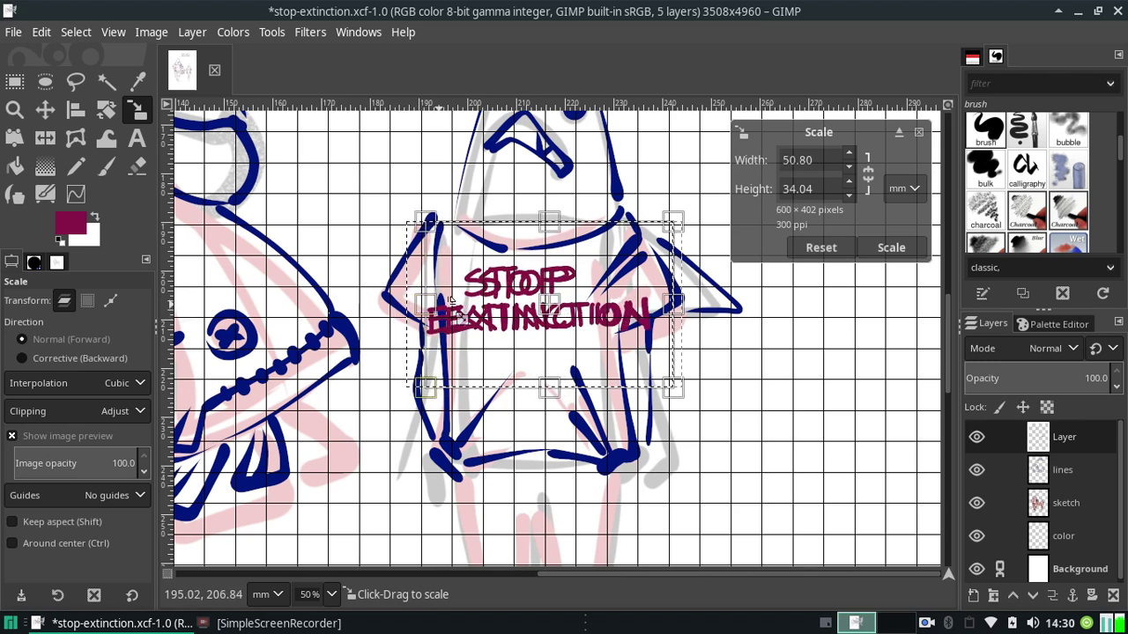
drag(674, 309, 636, 307)
Apply the narrower scale, then narrow the lettering further from both sides.
click(892, 250)
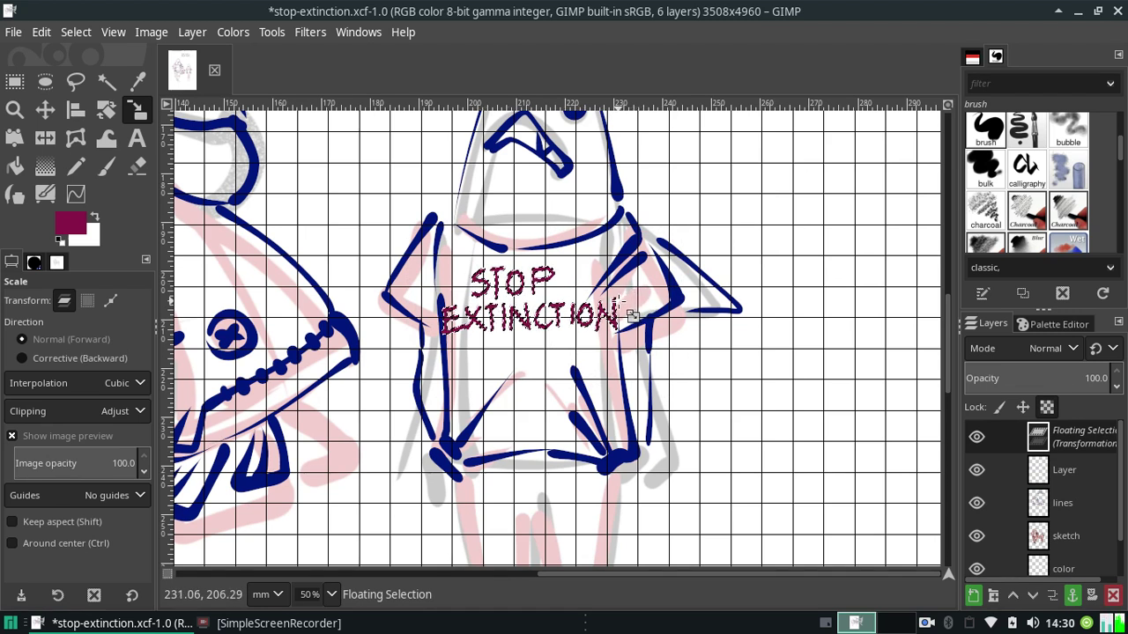
click(562, 306)
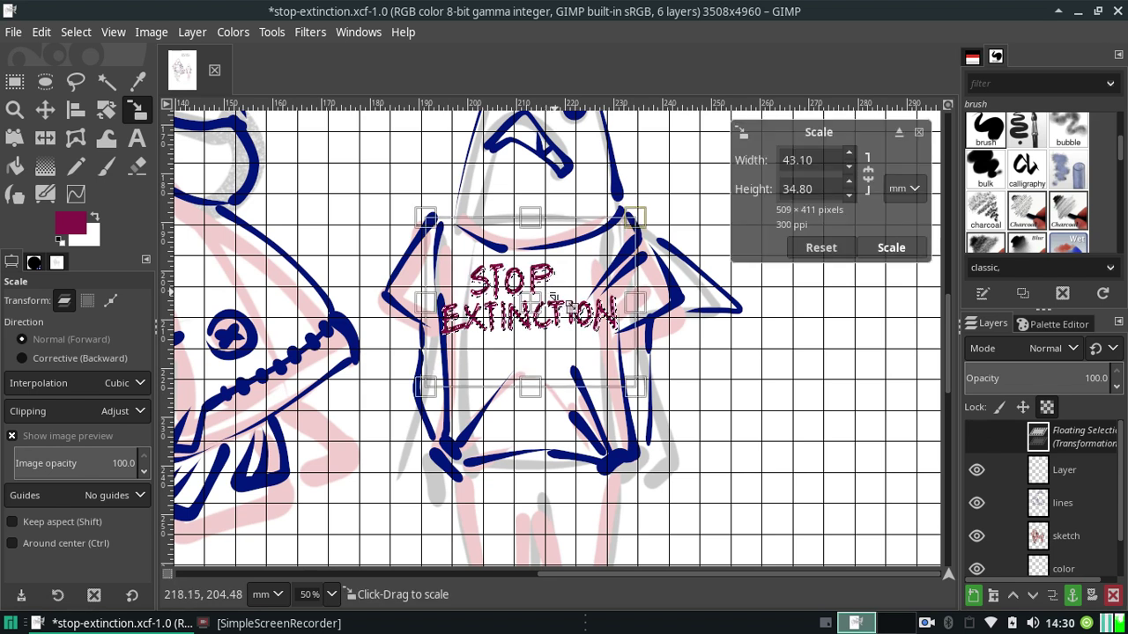
click(815, 248)
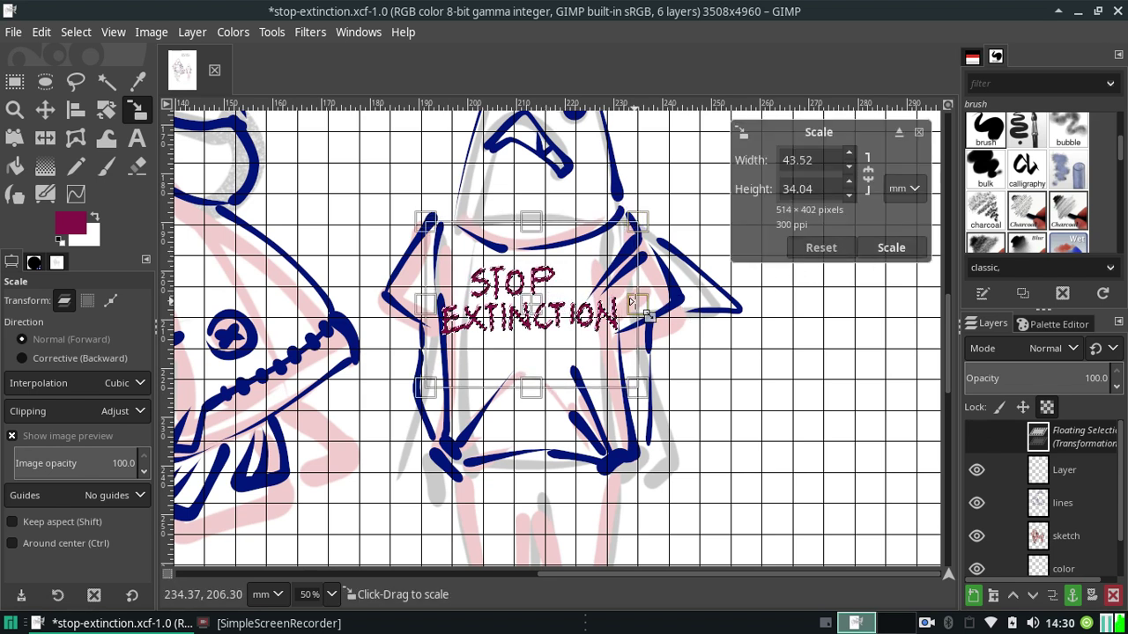
drag(636, 305, 620, 304)
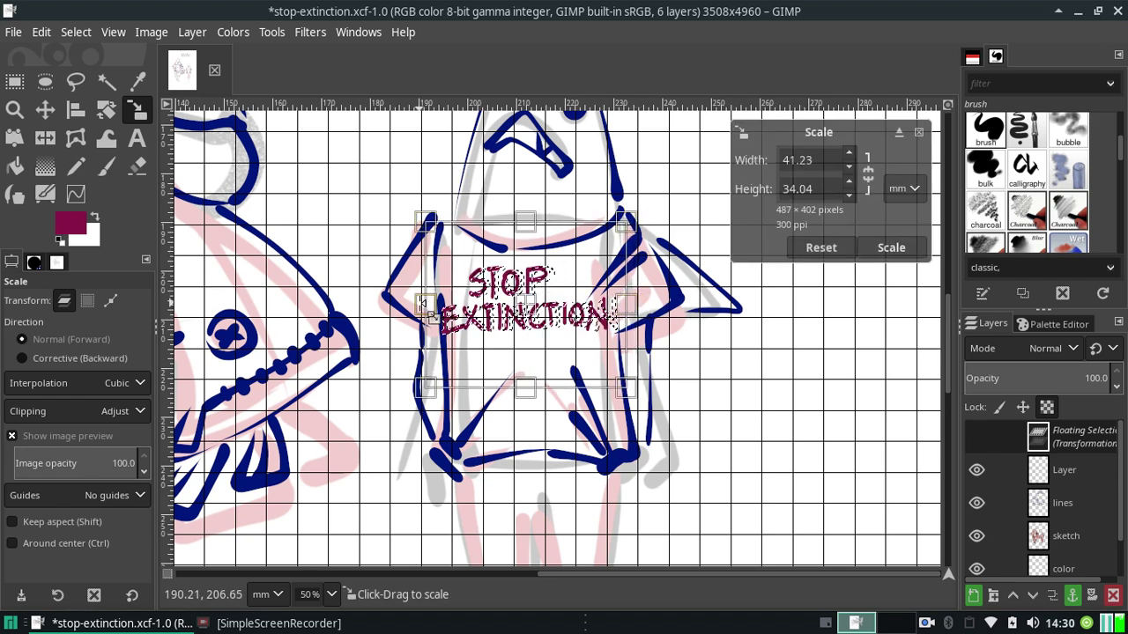
drag(421, 305, 436, 304)
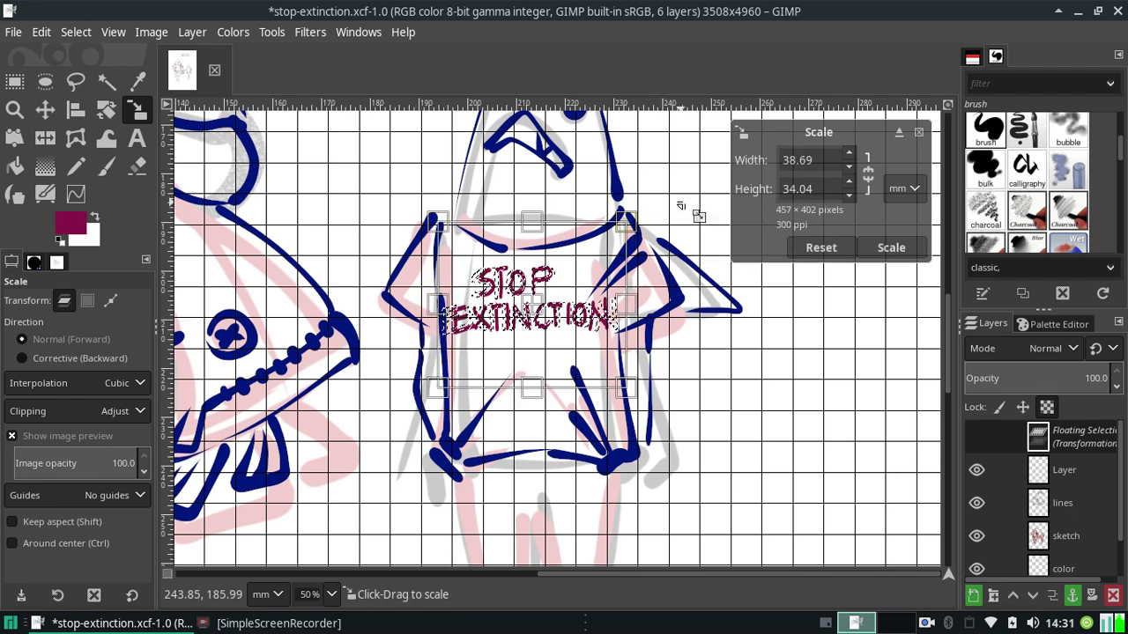
click(890, 248)
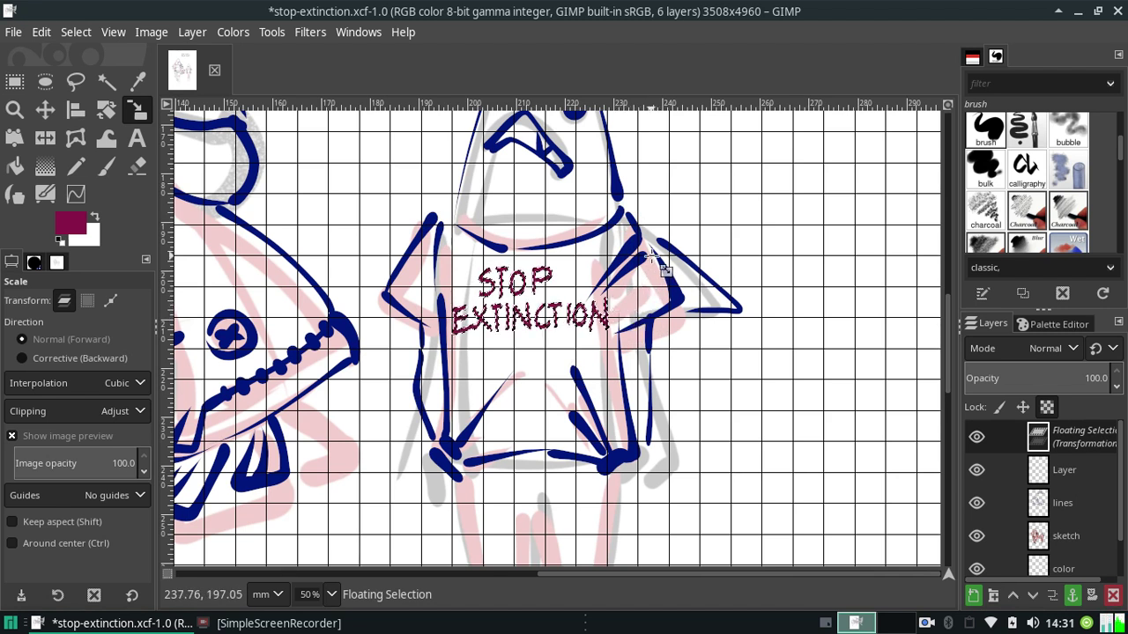
Stretch the lettering taller at top and bottom, giving about 38.7 × 48.3 mm.
click(541, 350)
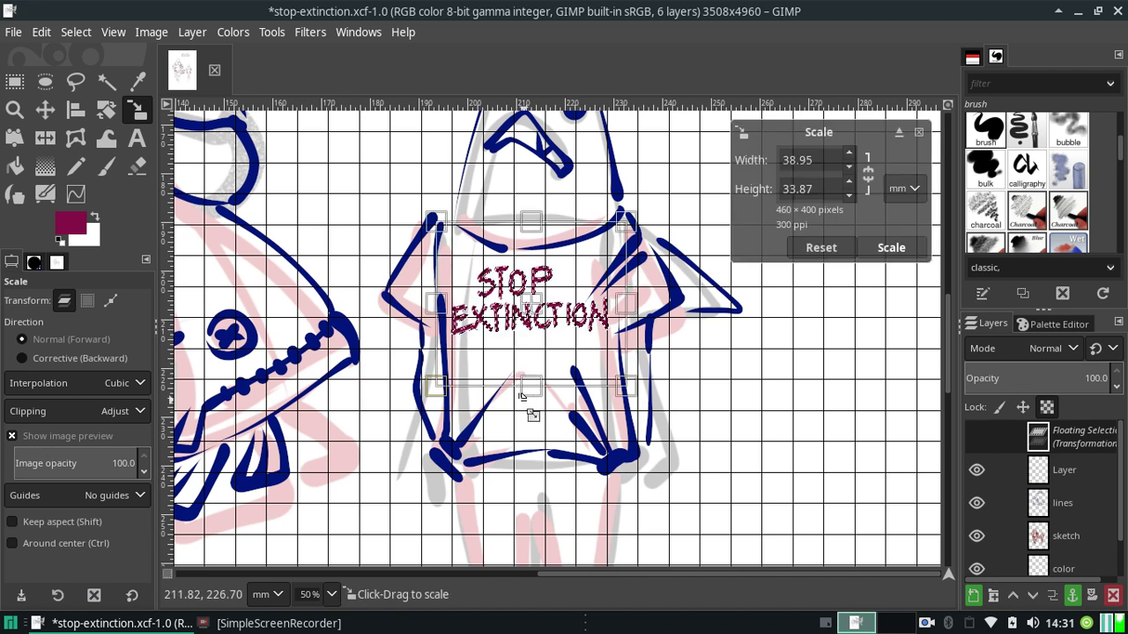
drag(542, 403, 544, 445)
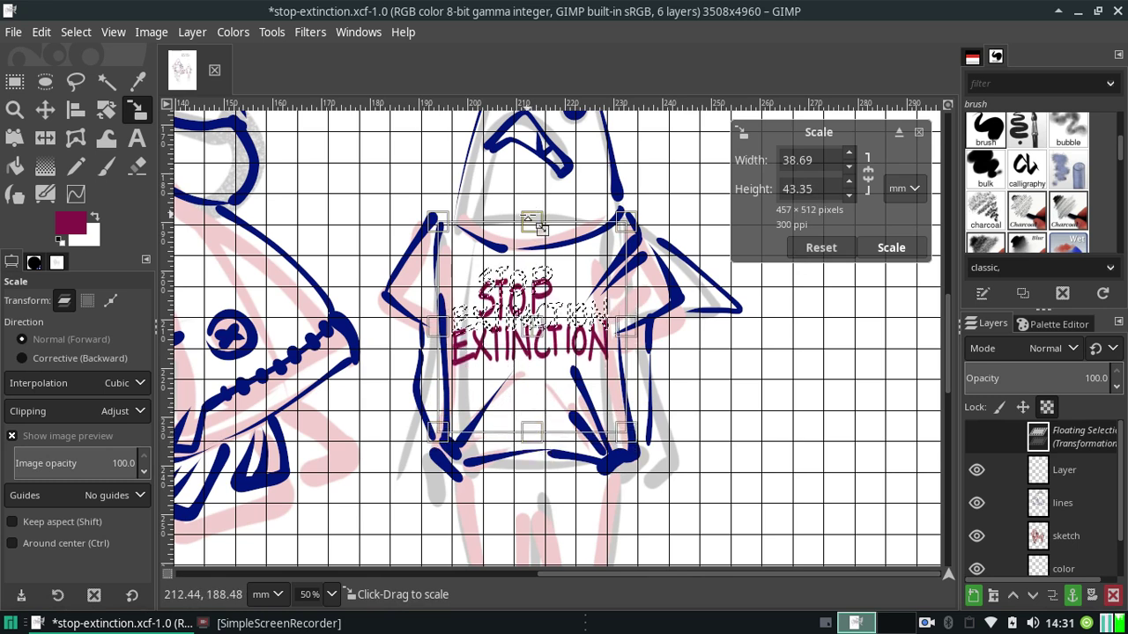
drag(533, 219, 534, 197)
click(893, 248)
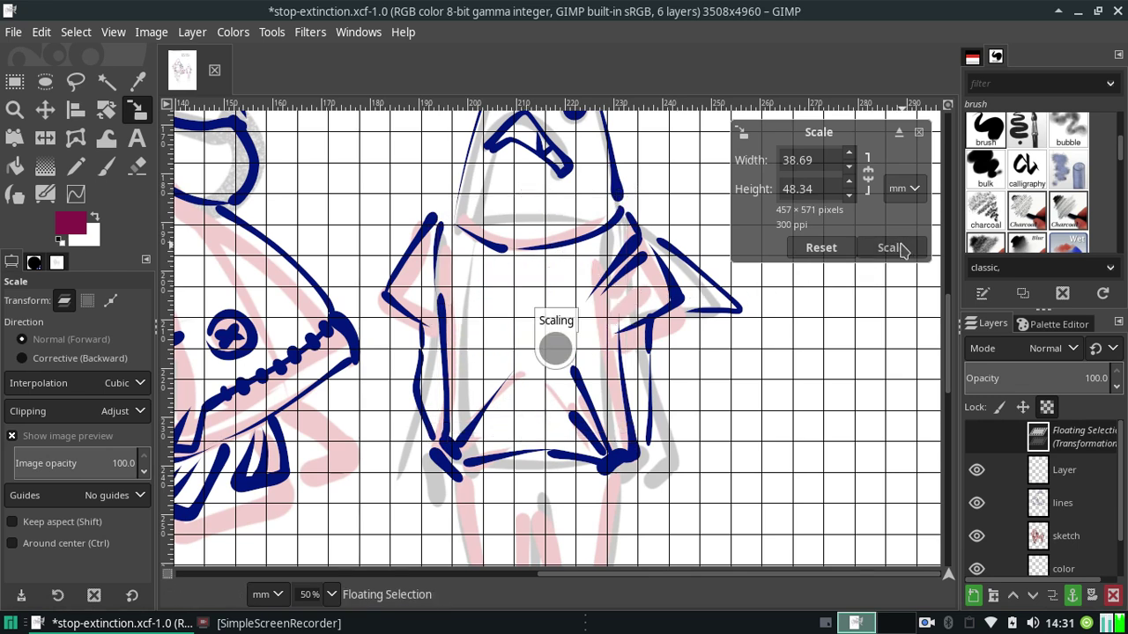
key(r)
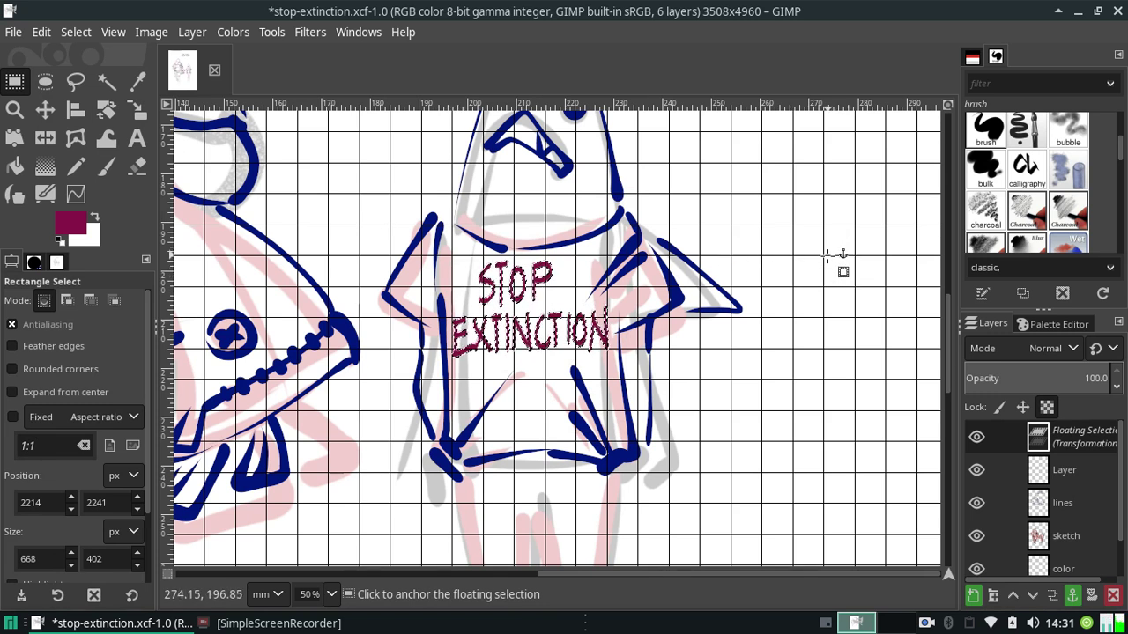
Anchor the resized lettering and lasso-select the word STOP.
click(571, 291)
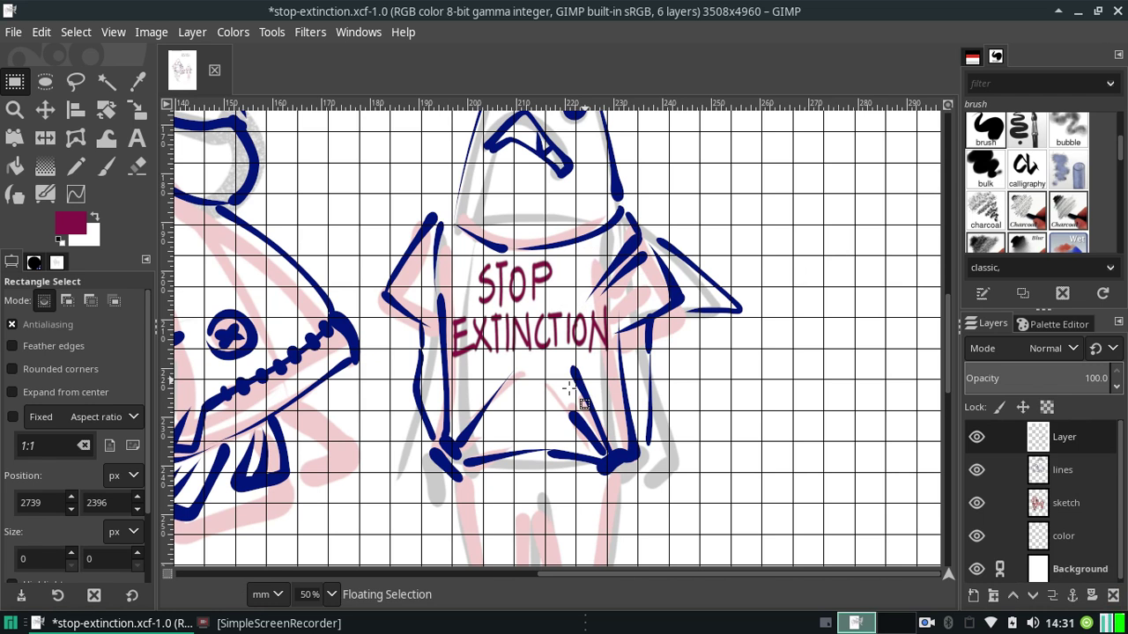
click(571, 389)
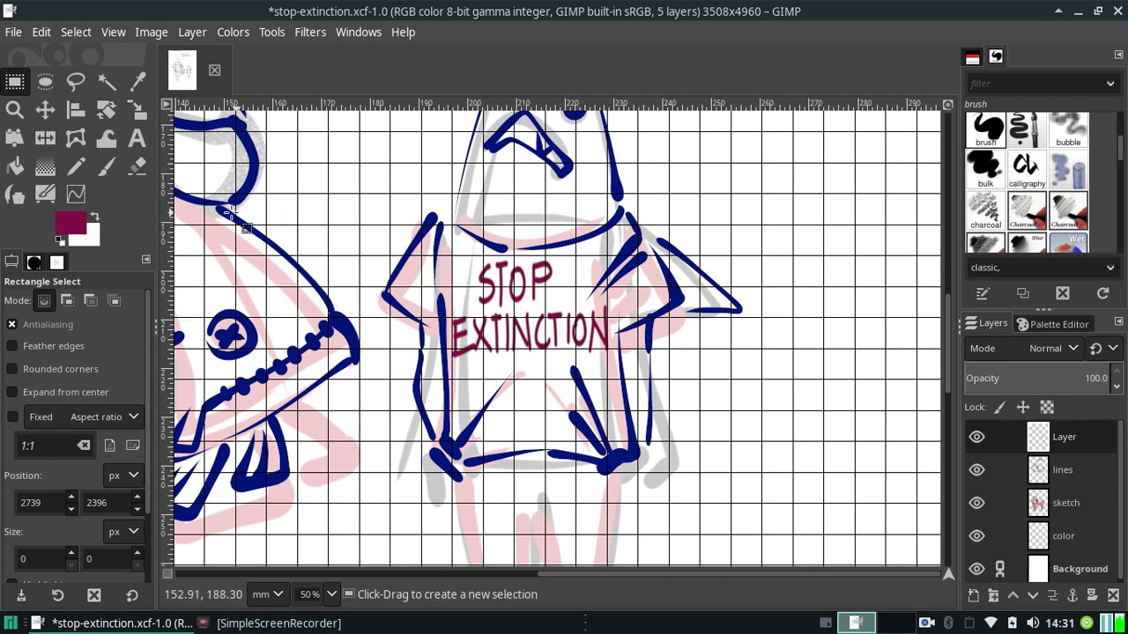
click(76, 82)
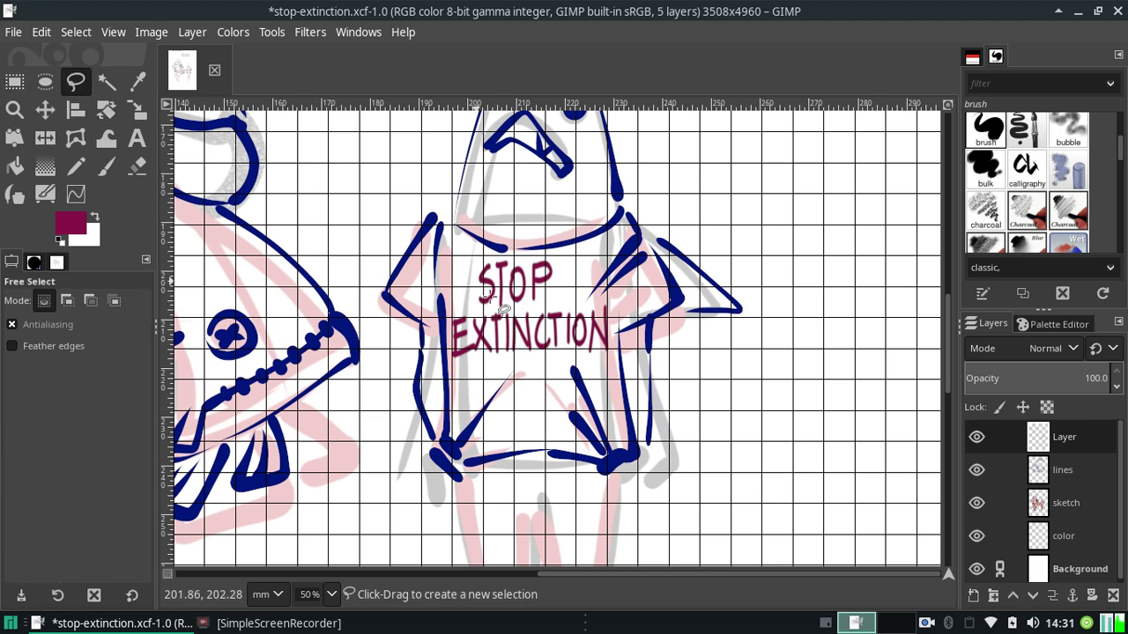
drag(472, 260, 562, 297)
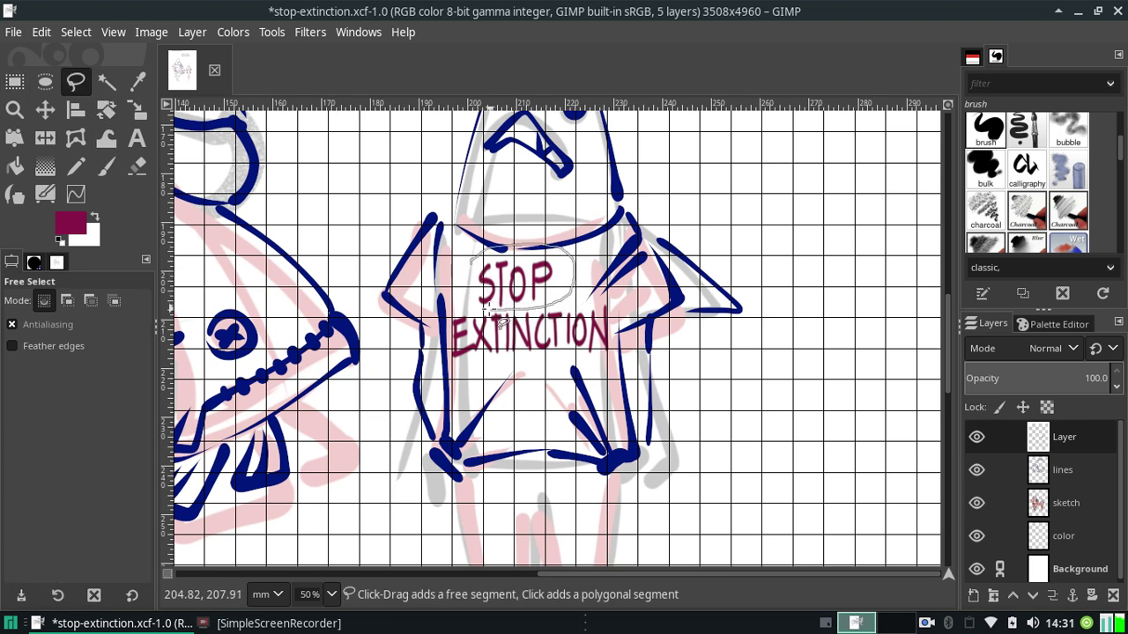
drag(487, 308, 470, 264)
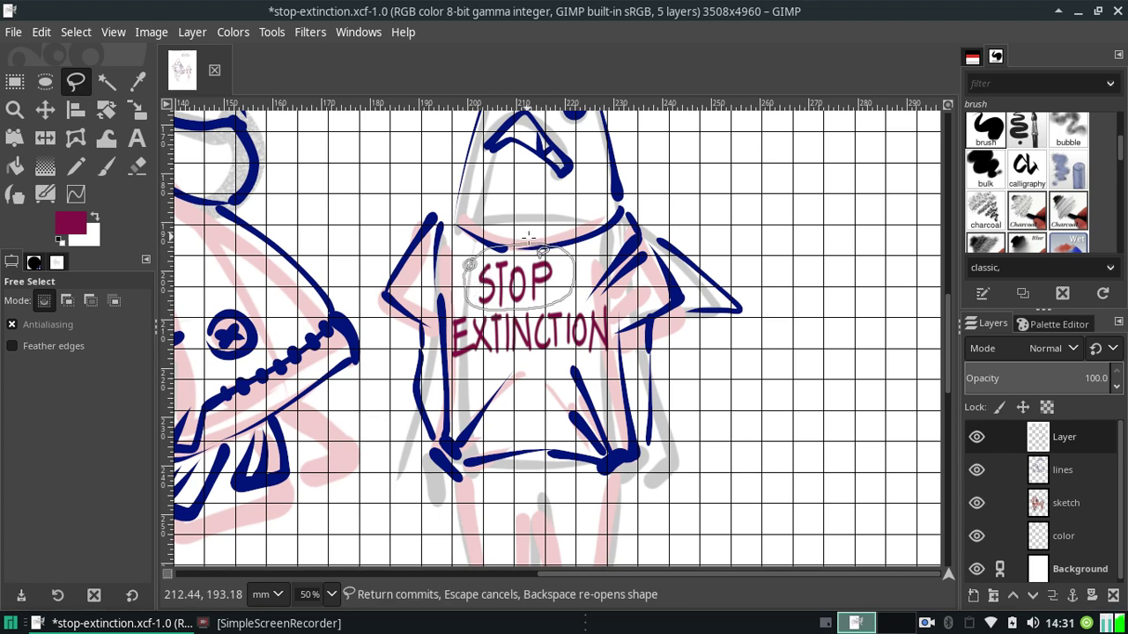
key(Return)
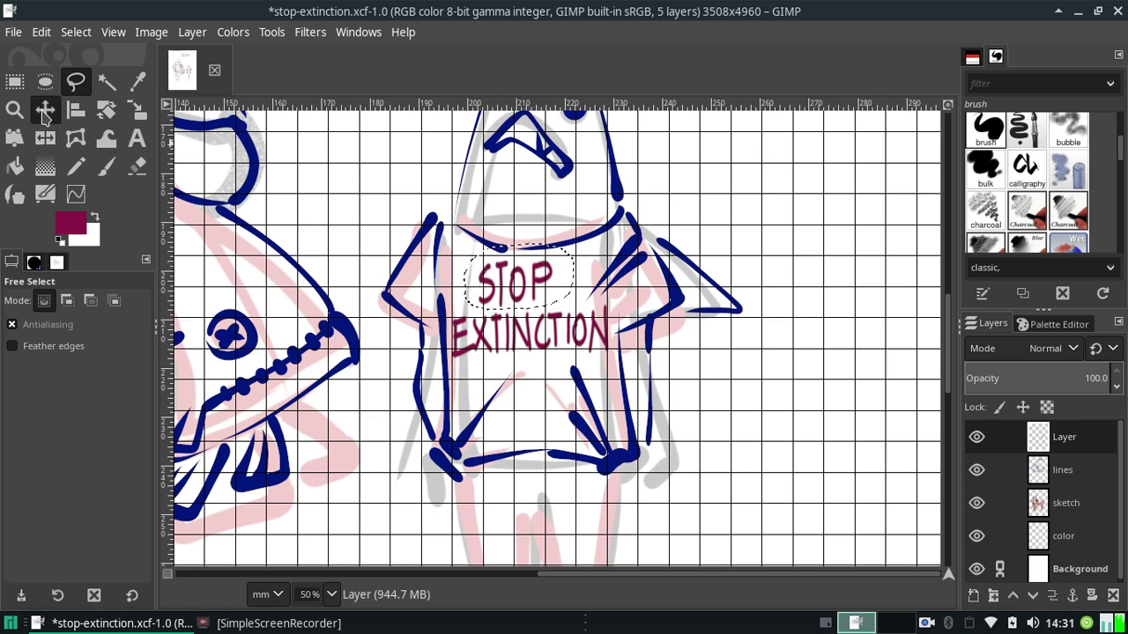
Try shifting STOP right with the Move tool, then undo the move.
click(45, 109)
drag(526, 314, 537, 314)
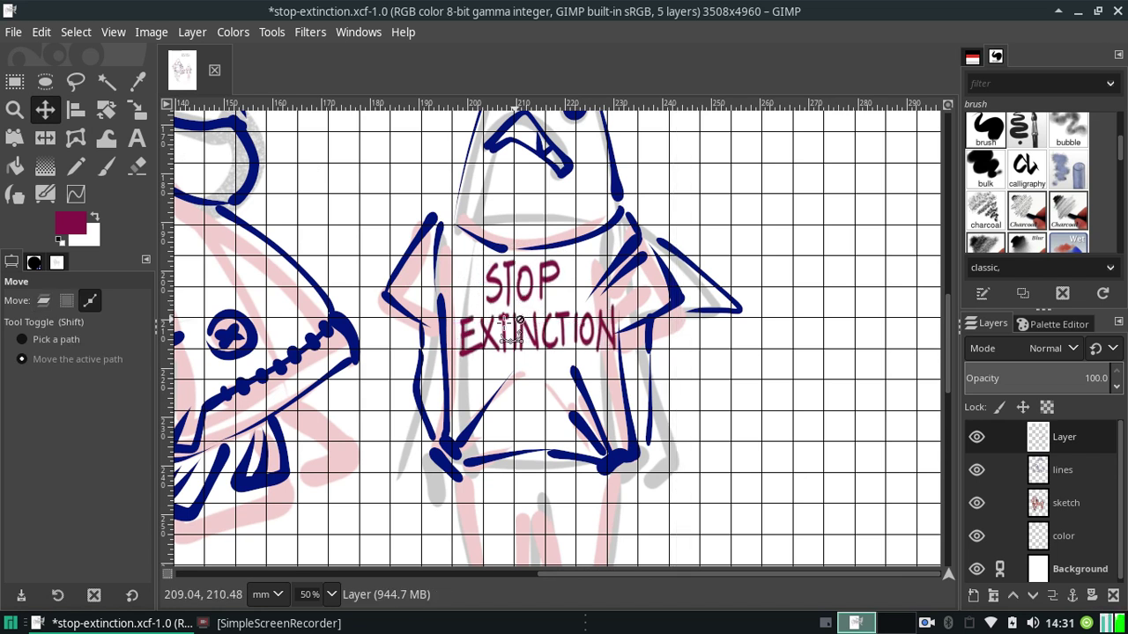
drag(449, 303, 441, 301)
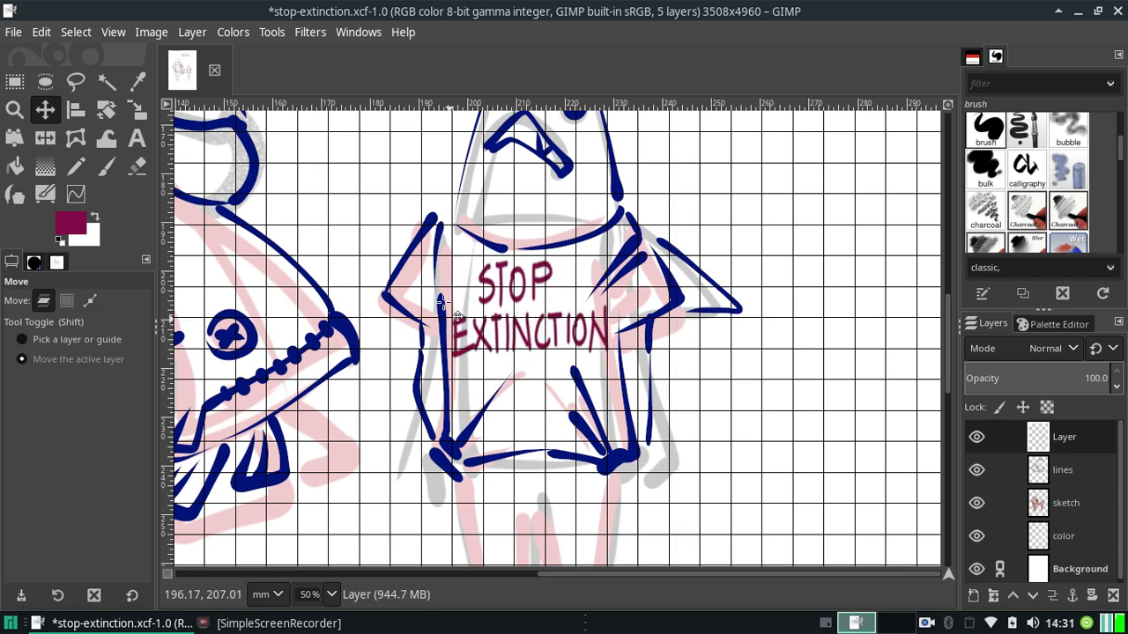
click(23, 339)
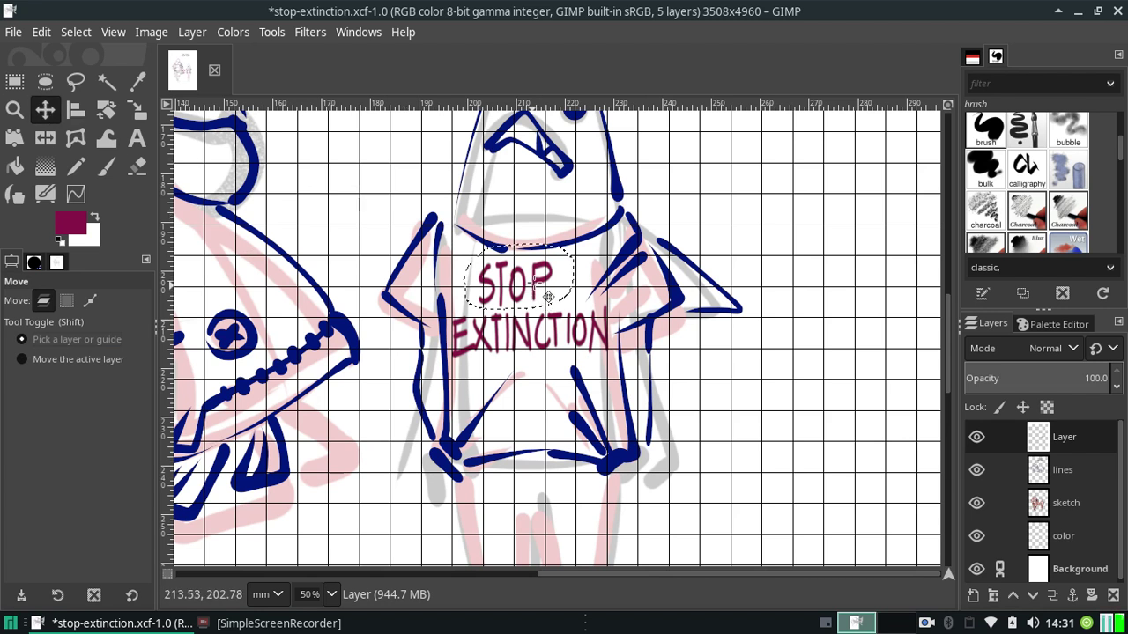
drag(549, 295, 557, 294)
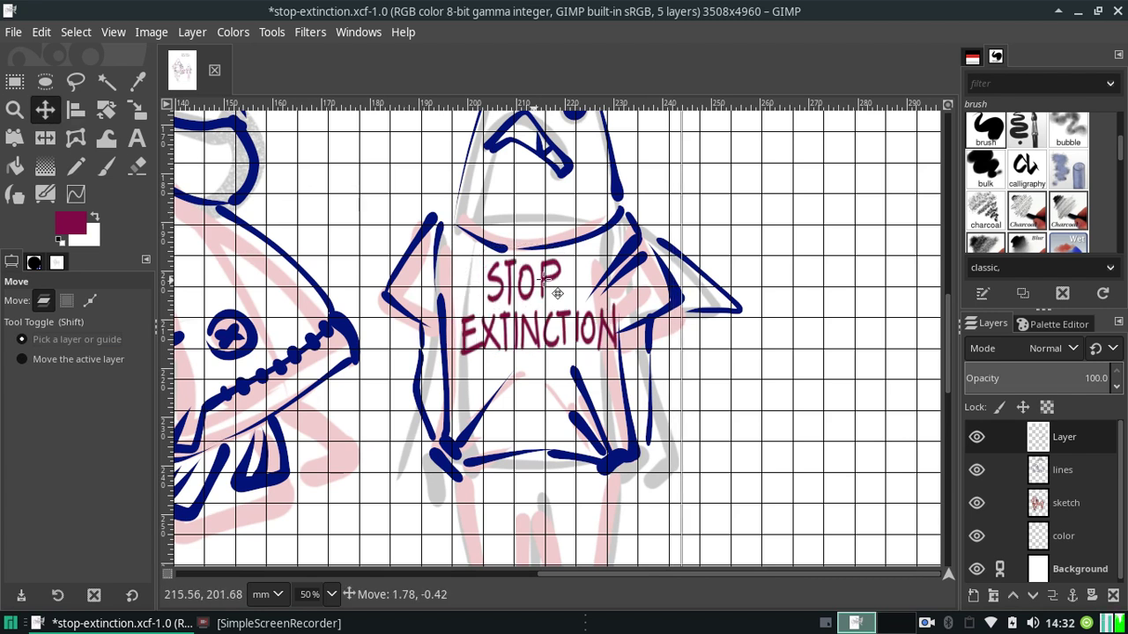
key(ctrl+z)
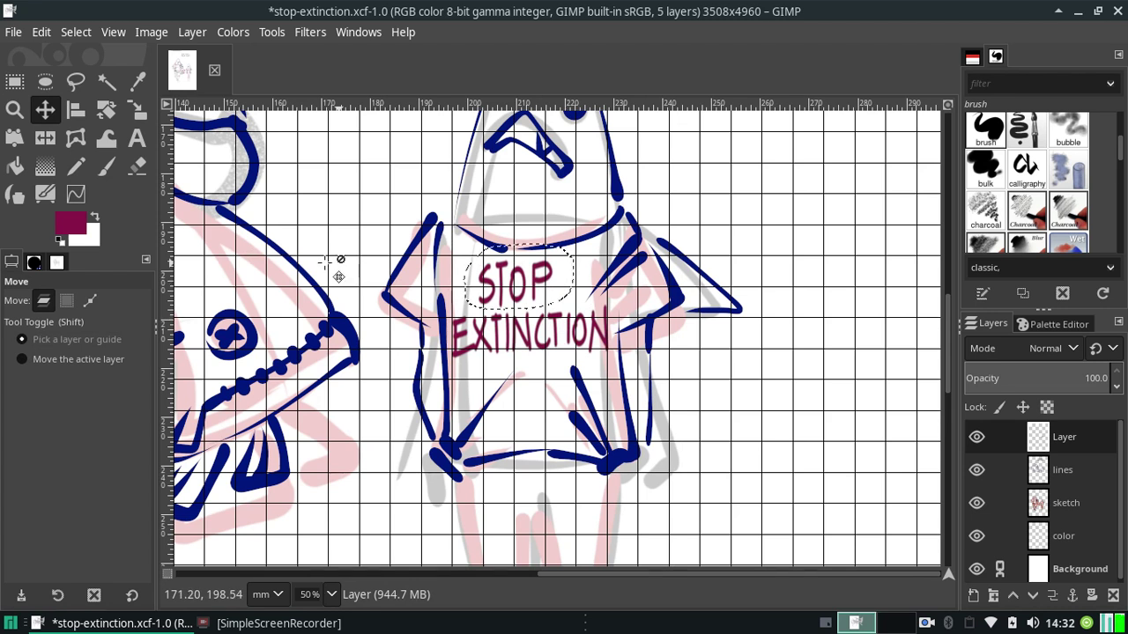
Cut and paste STOP, move it slightly right above EXTINCTION, and anchor it.
key(ctrl+x)
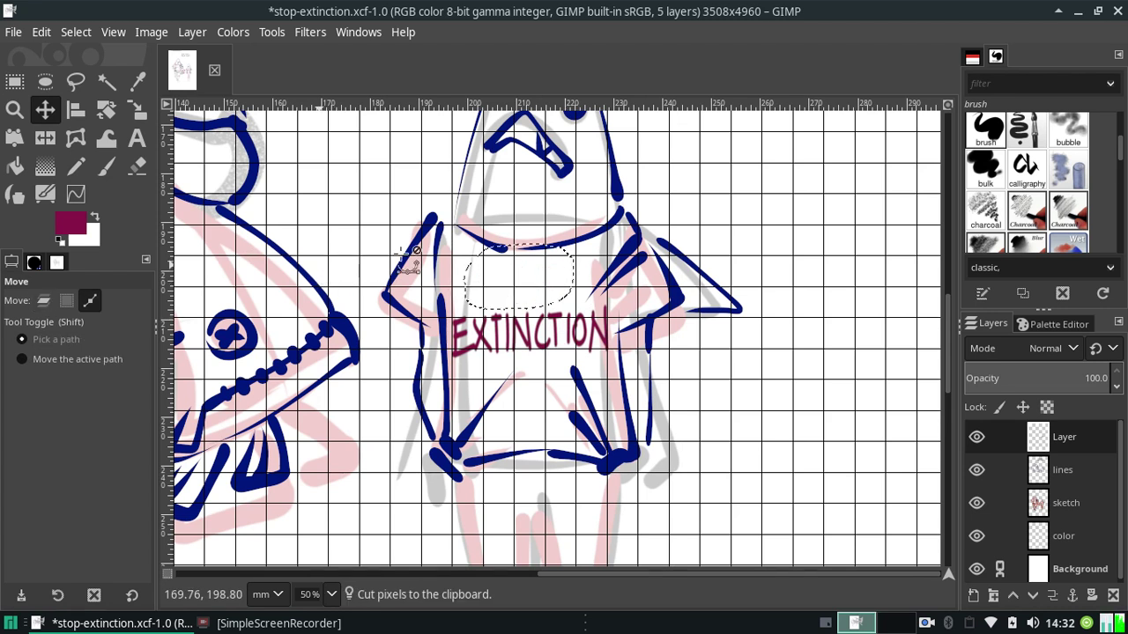
key(ctrl+v)
drag(557, 294, 569, 291)
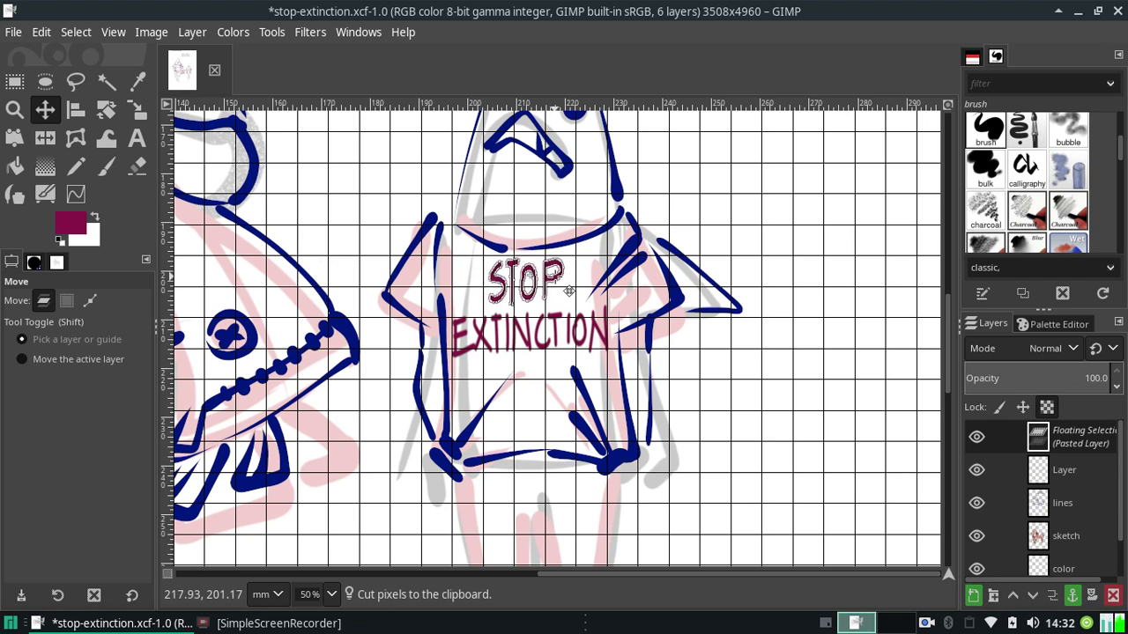
drag(569, 292, 577, 291)
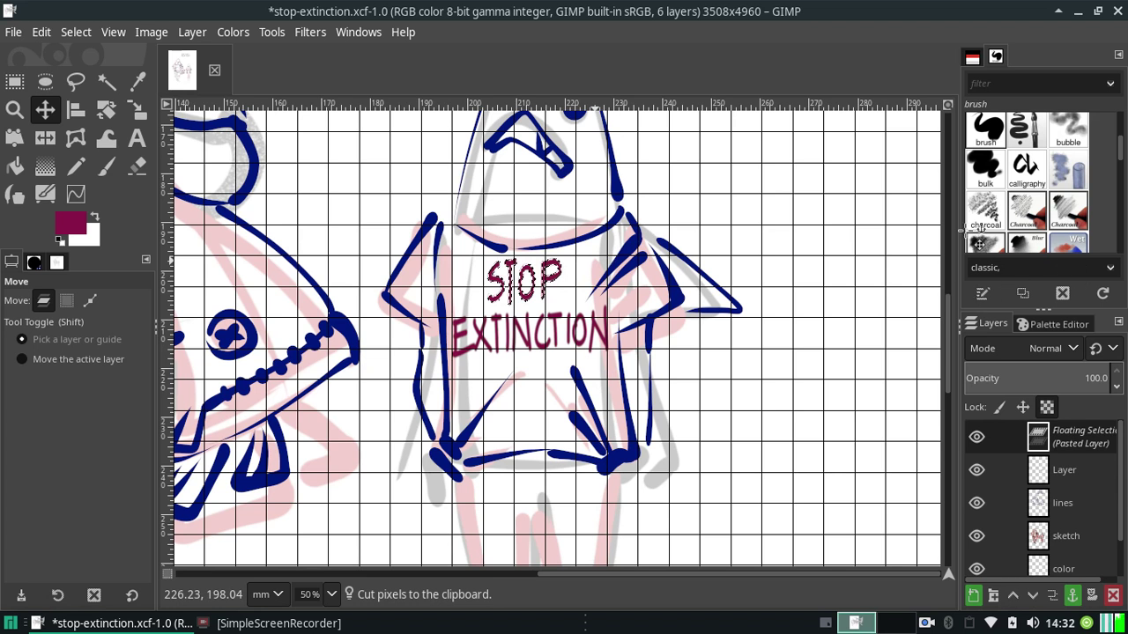
key(ctrl+h)
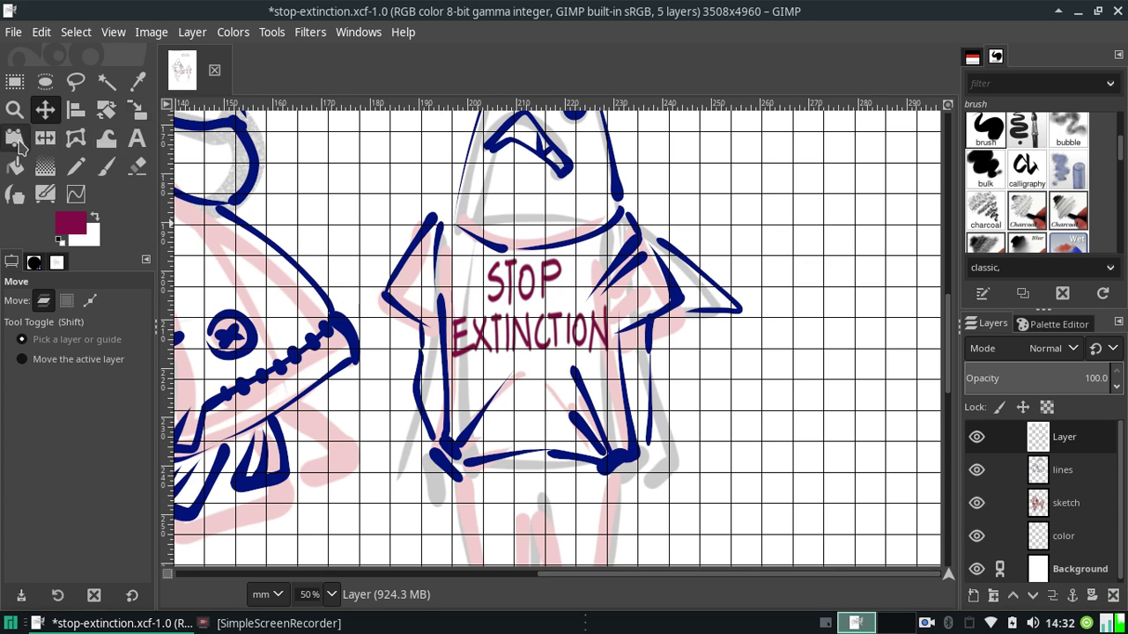
Box-select the shirt lettering, trial Handle Transform shifts, reset them, and cancel the transform.
click(14, 81)
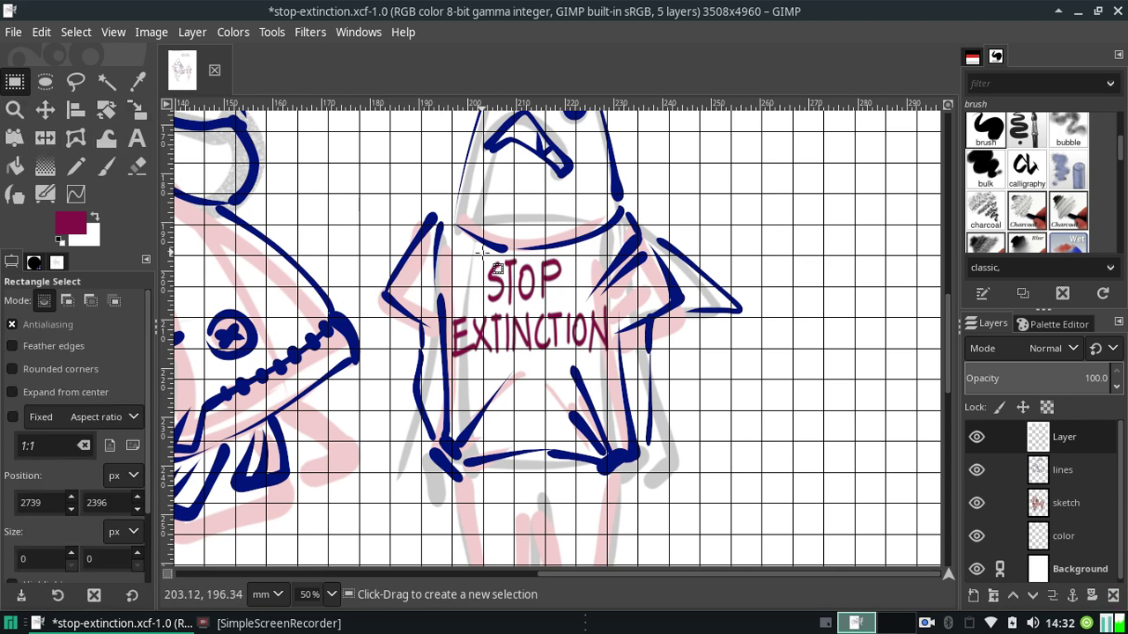
drag(442, 234, 580, 370)
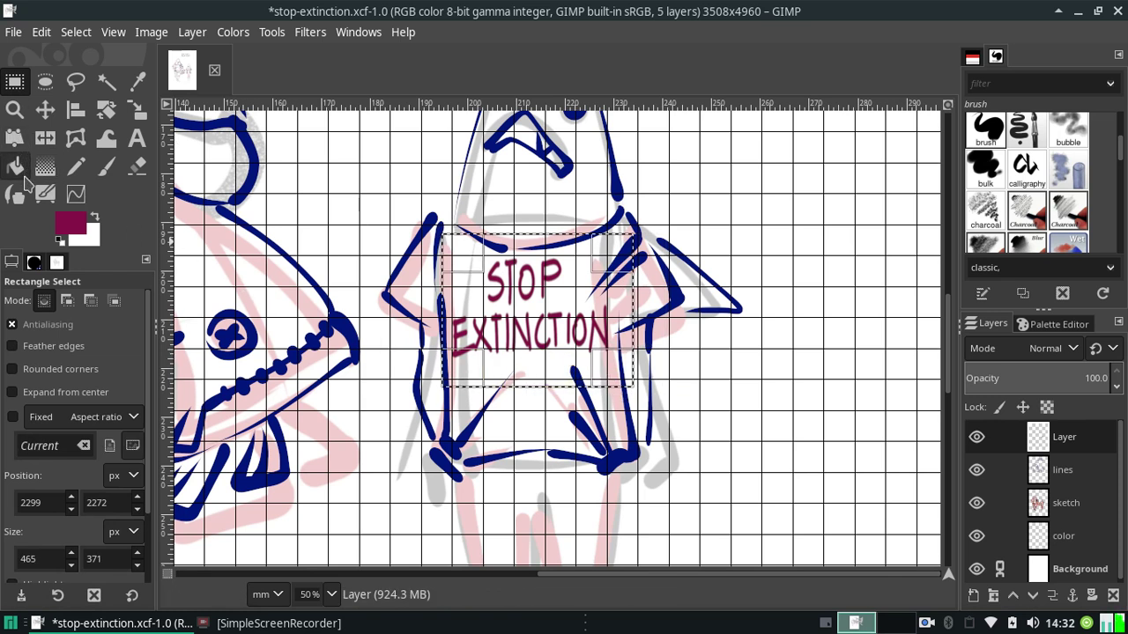
click(14, 139)
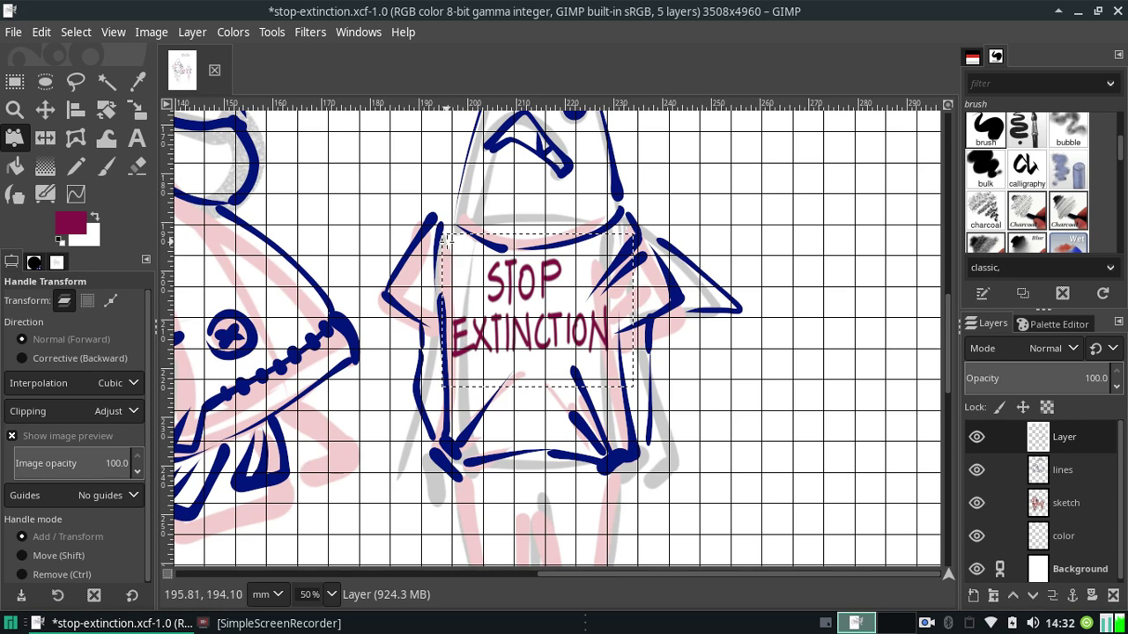
drag(438, 236, 437, 228)
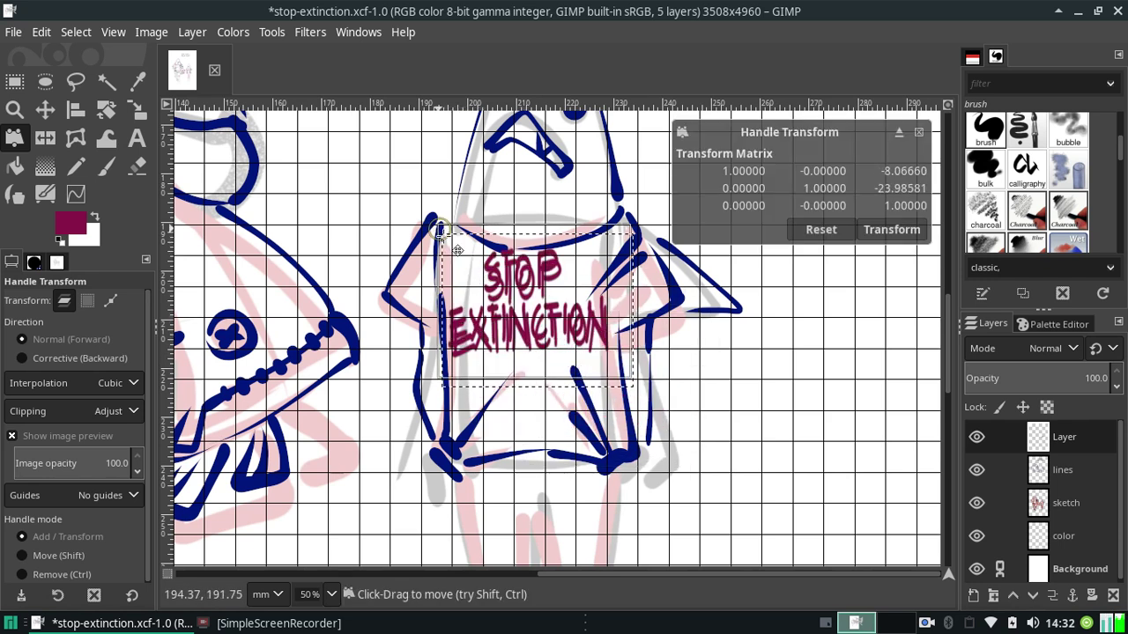
click(820, 230)
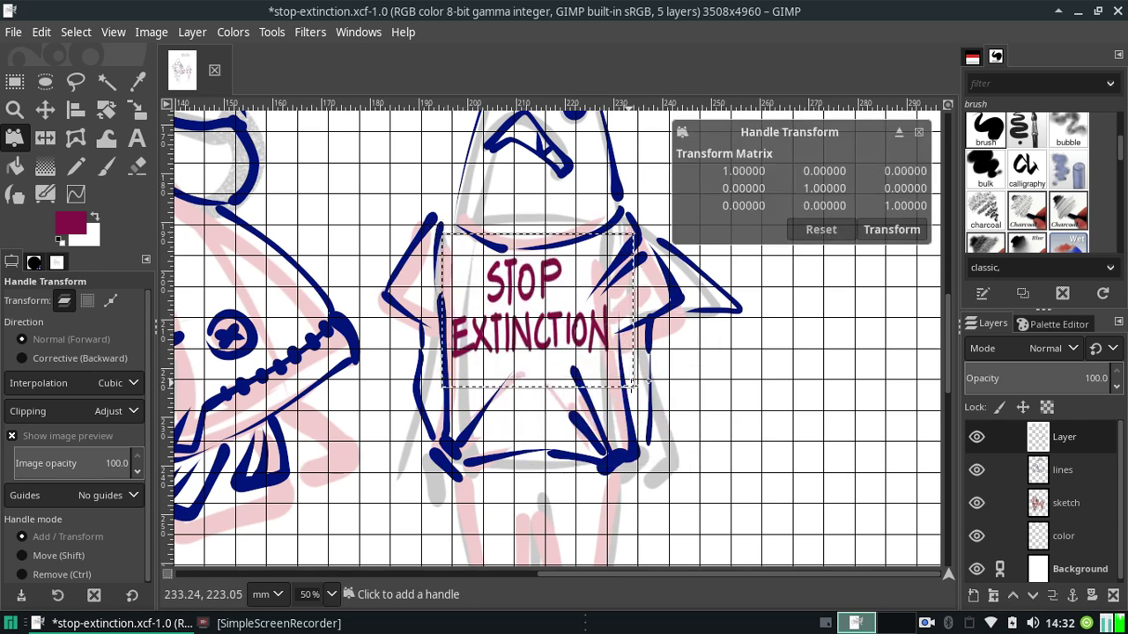
drag(647, 383, 667, 428)
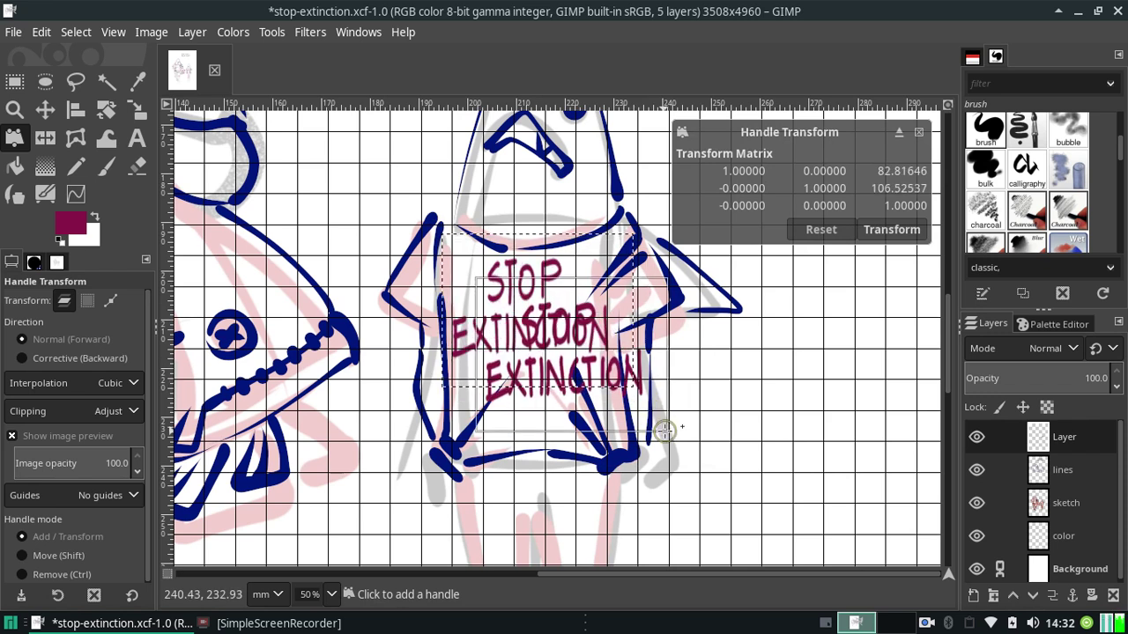
click(812, 229)
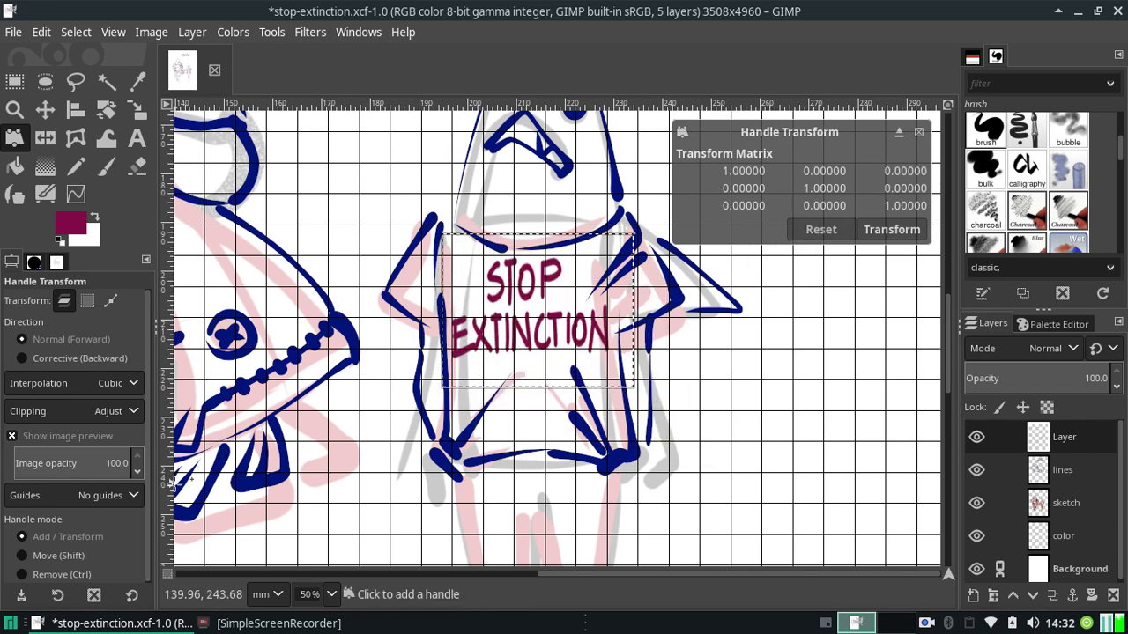
drag(146, 519, 145, 433)
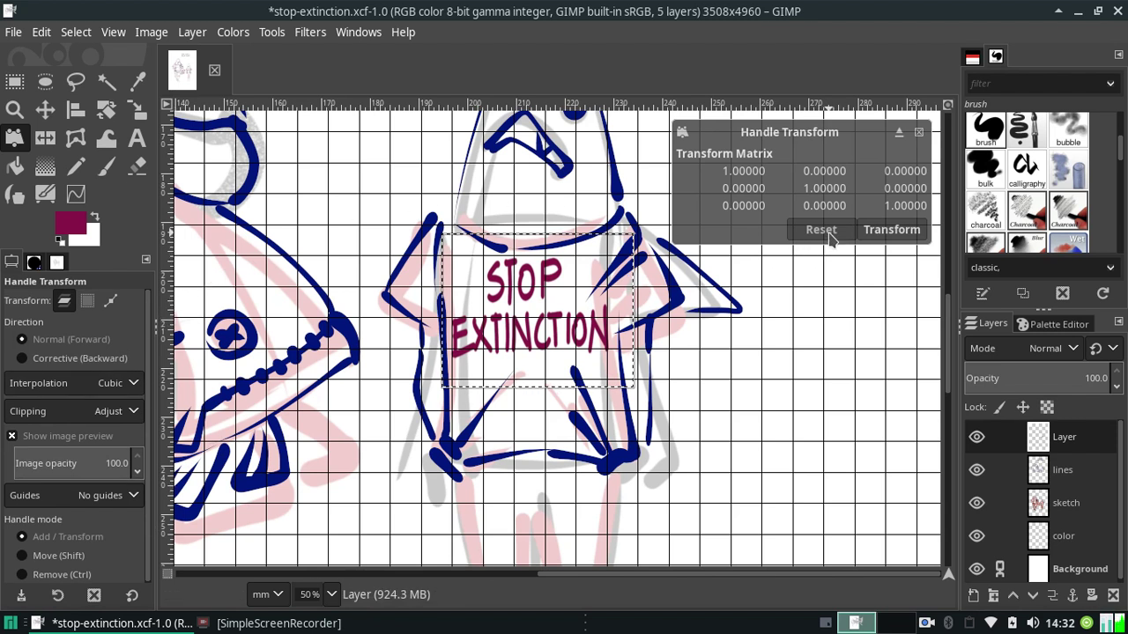
click(919, 132)
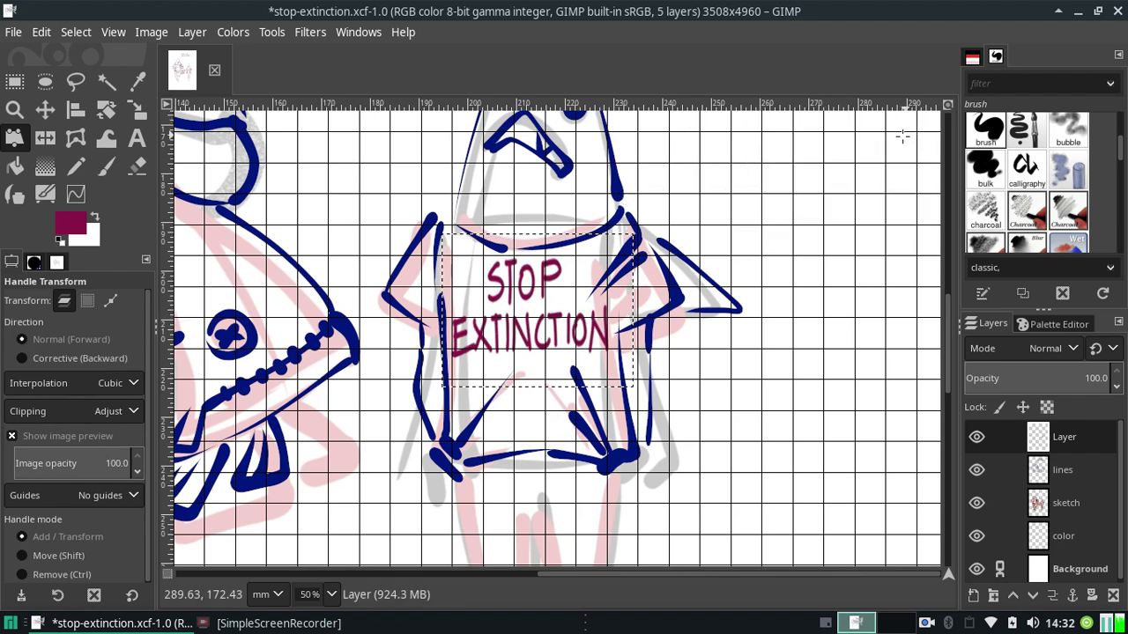
click(151, 31)
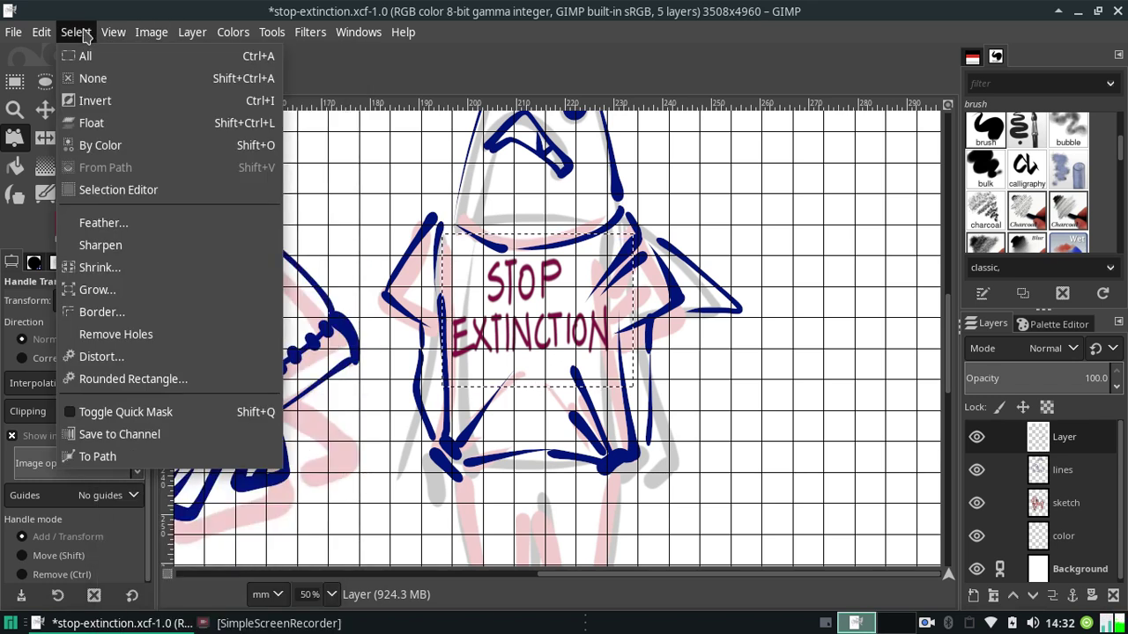
click(152, 32)
click(192, 31)
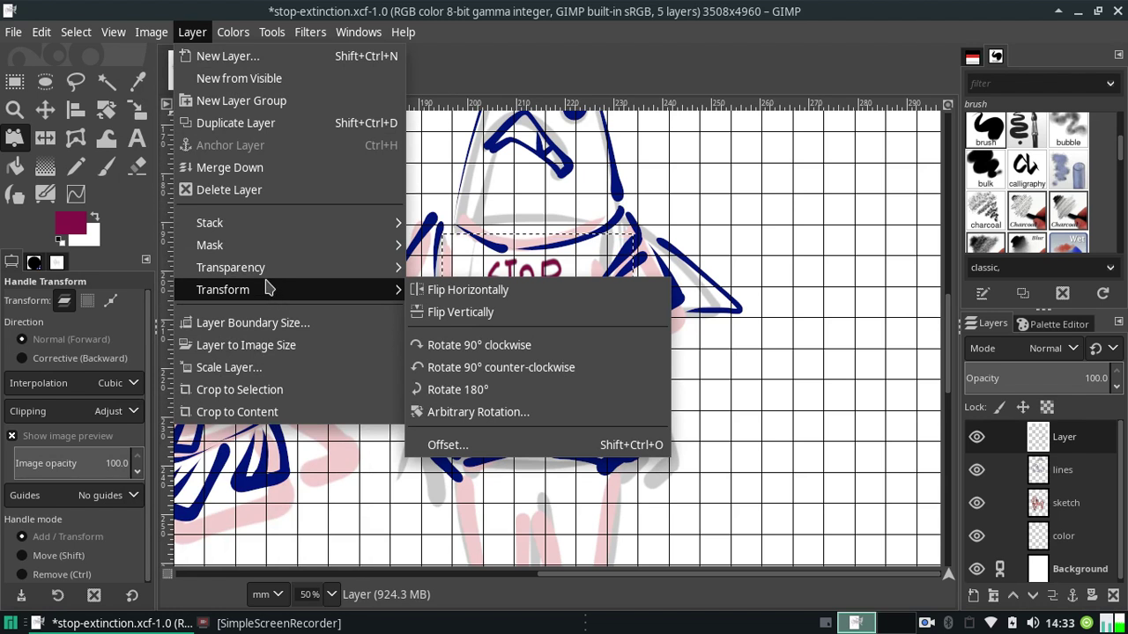
mouse_move(231, 267)
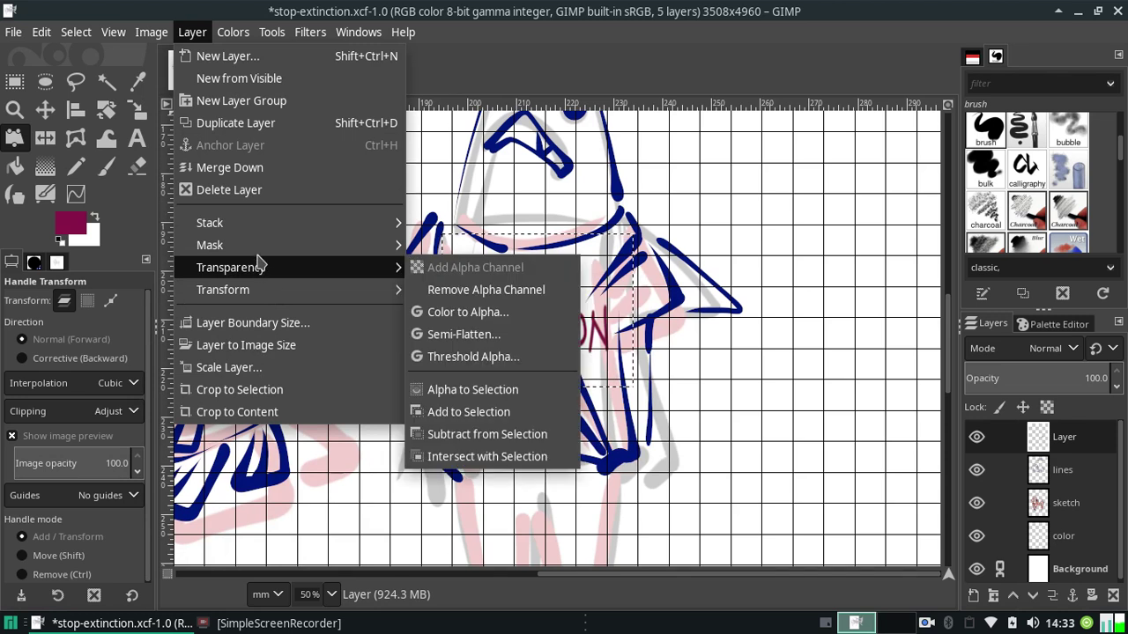
click(192, 32)
click(124, 33)
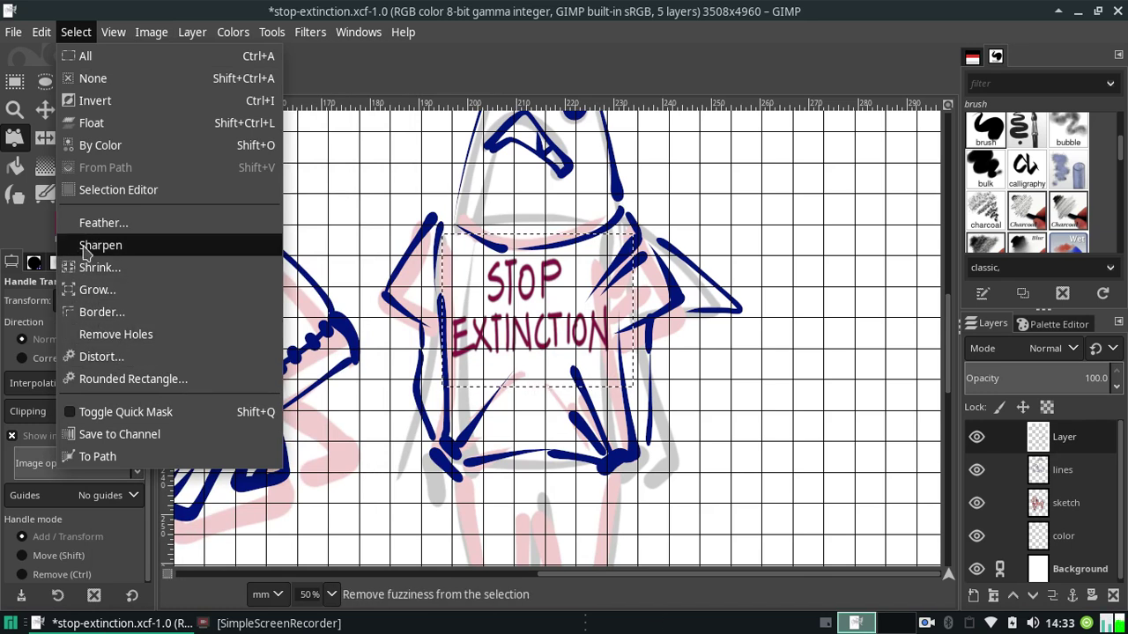
click(75, 32)
click(113, 32)
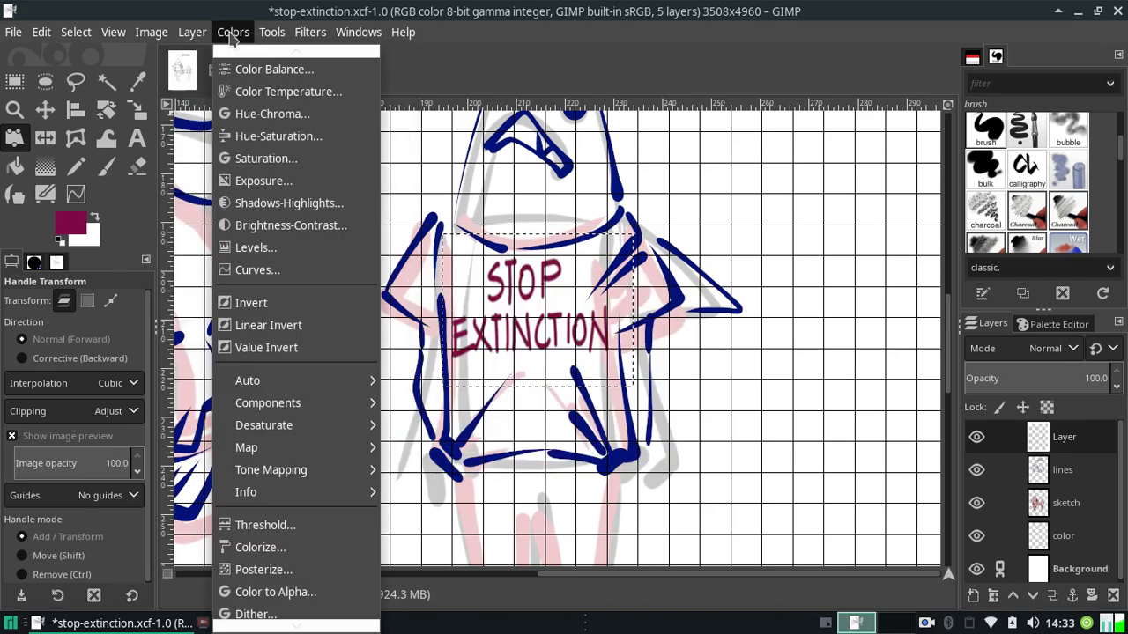
click(235, 37)
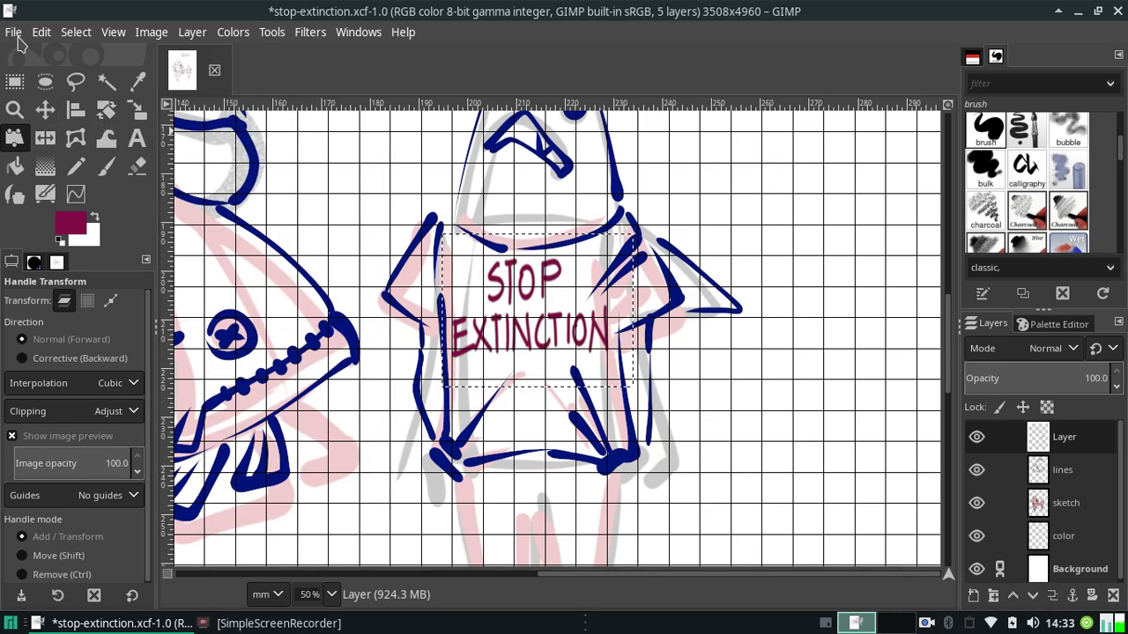
Enable Unified Transform and Shear in the Preferences Toolbox list and confirm with OK.
click(14, 31)
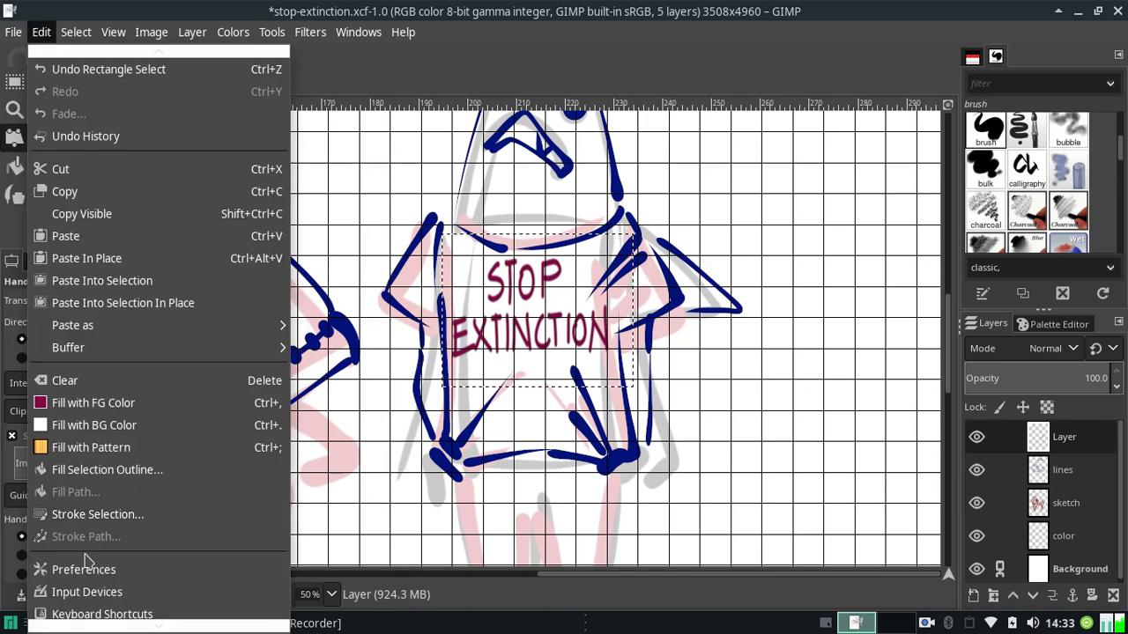
click(86, 573)
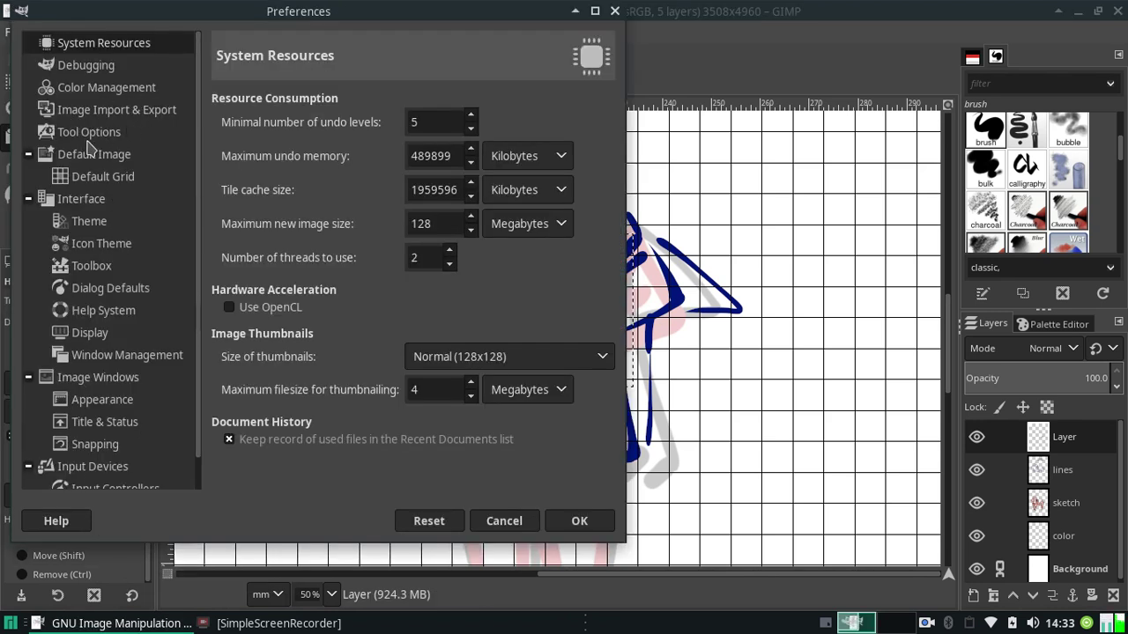
click(112, 268)
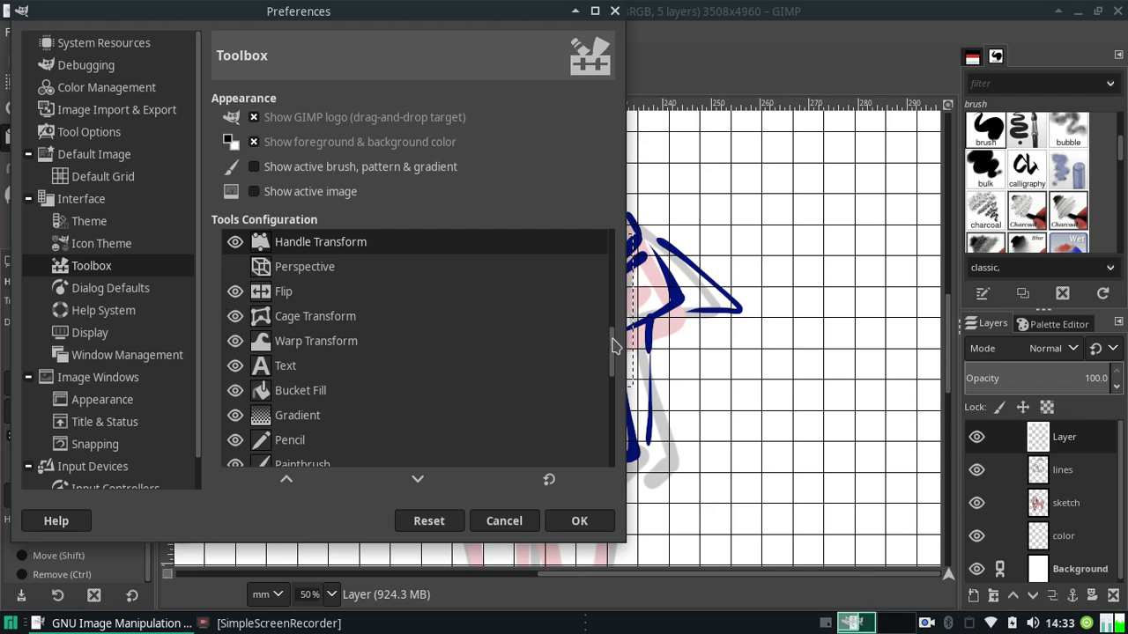
mouse_move(614, 355)
mouse_down()
mouse_move(609, 370)
mouse_move(609, 322)
mouse_up()
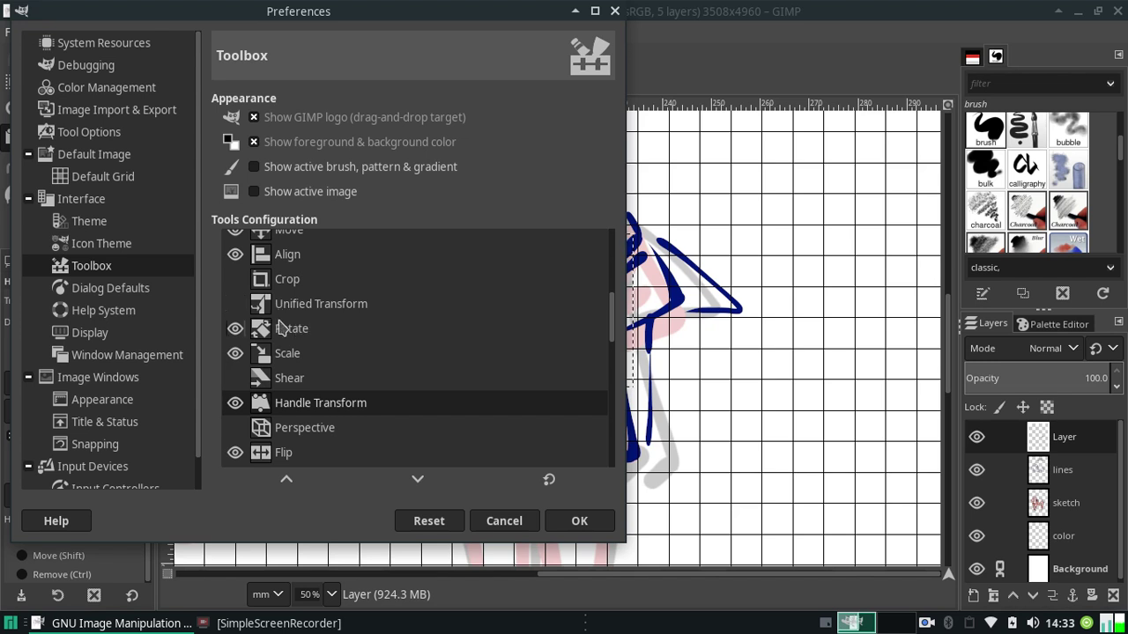
click(234, 379)
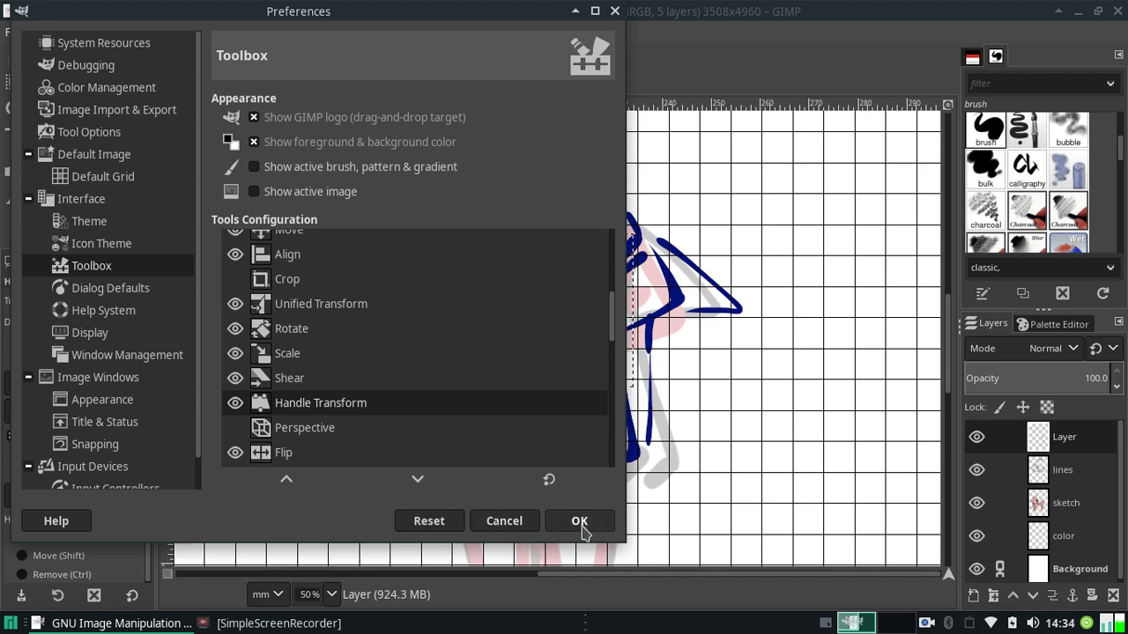
click(577, 523)
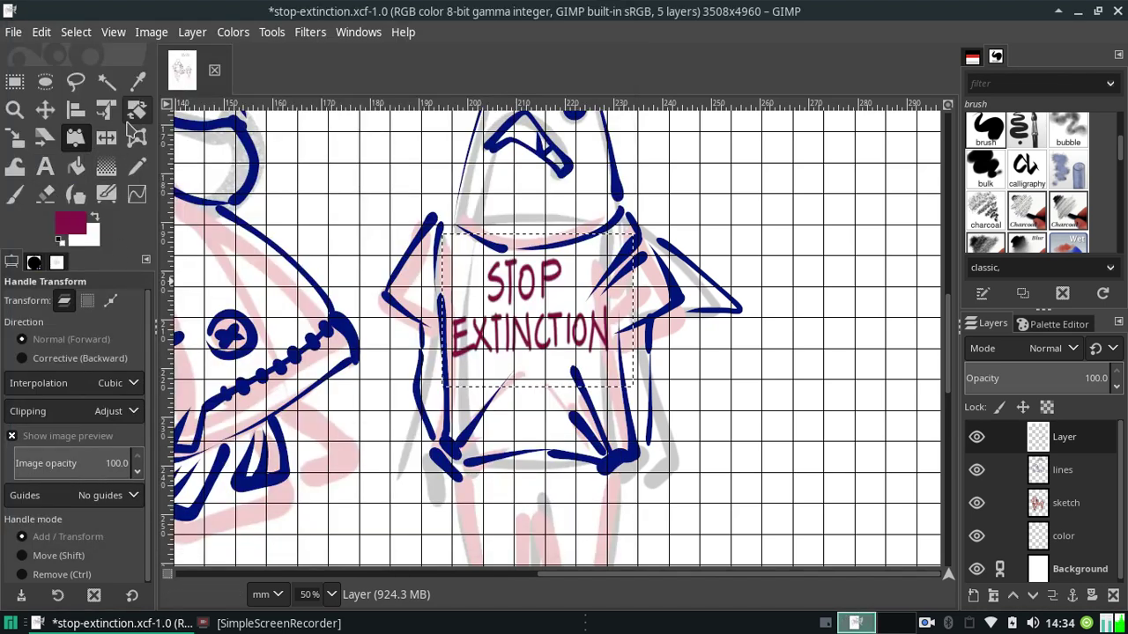
Try a perspective warp on the lettering with Unified Transform, then reset it.
click(105, 109)
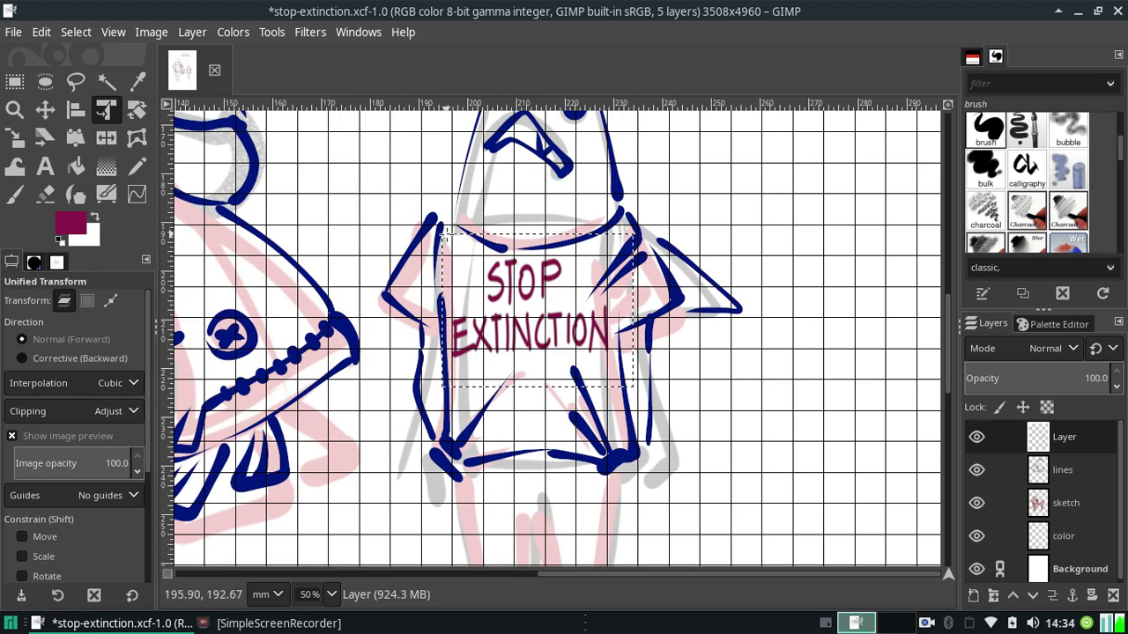
drag(458, 253, 447, 226)
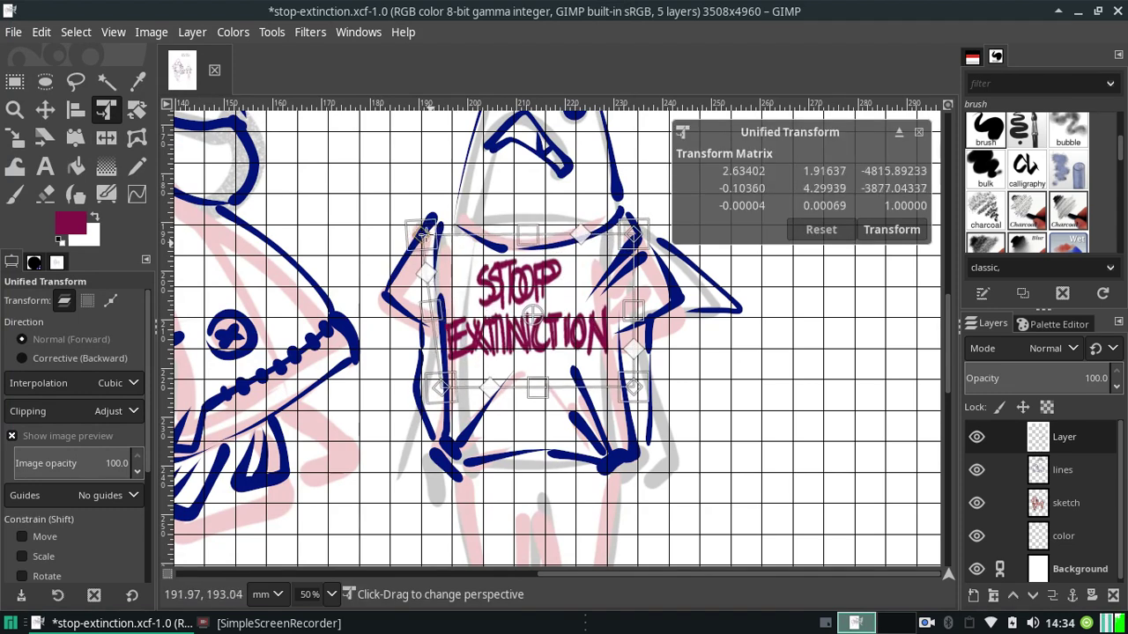
drag(447, 224, 459, 231)
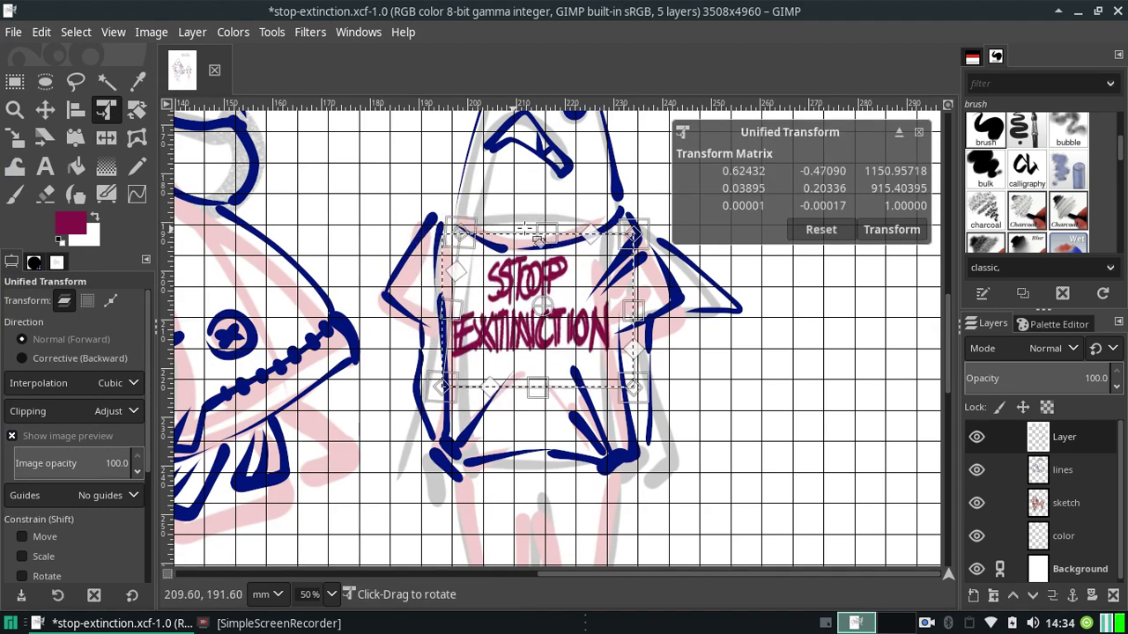
click(822, 230)
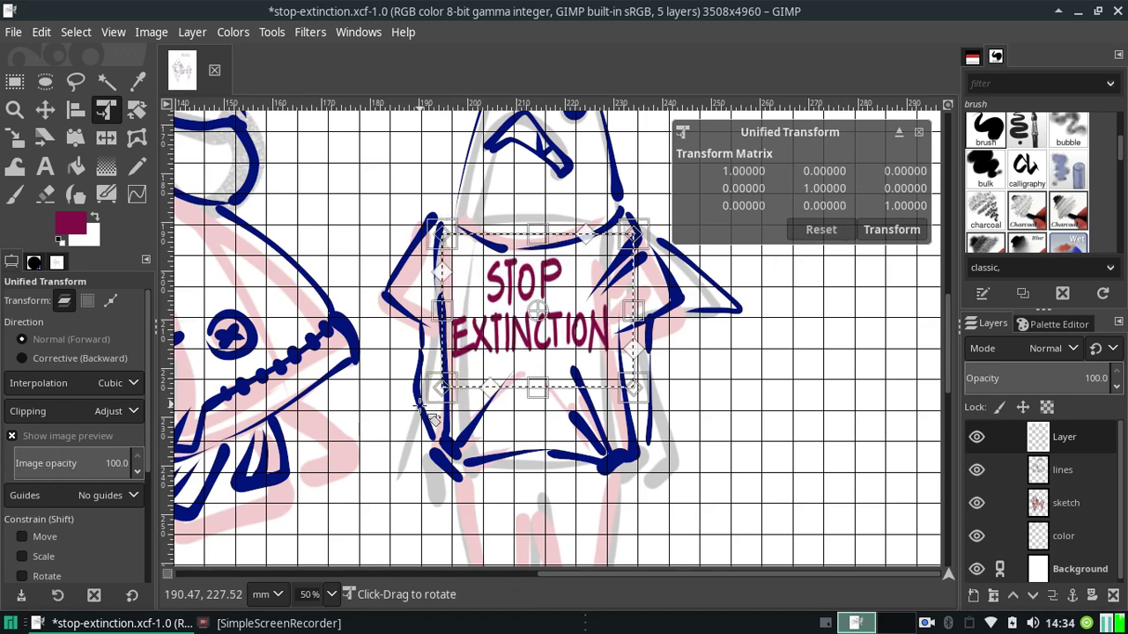
Rotate, narrow, stretch and perspective-warp the lettering to fit the shirt, then apply it.
drag(379, 389, 489, 415)
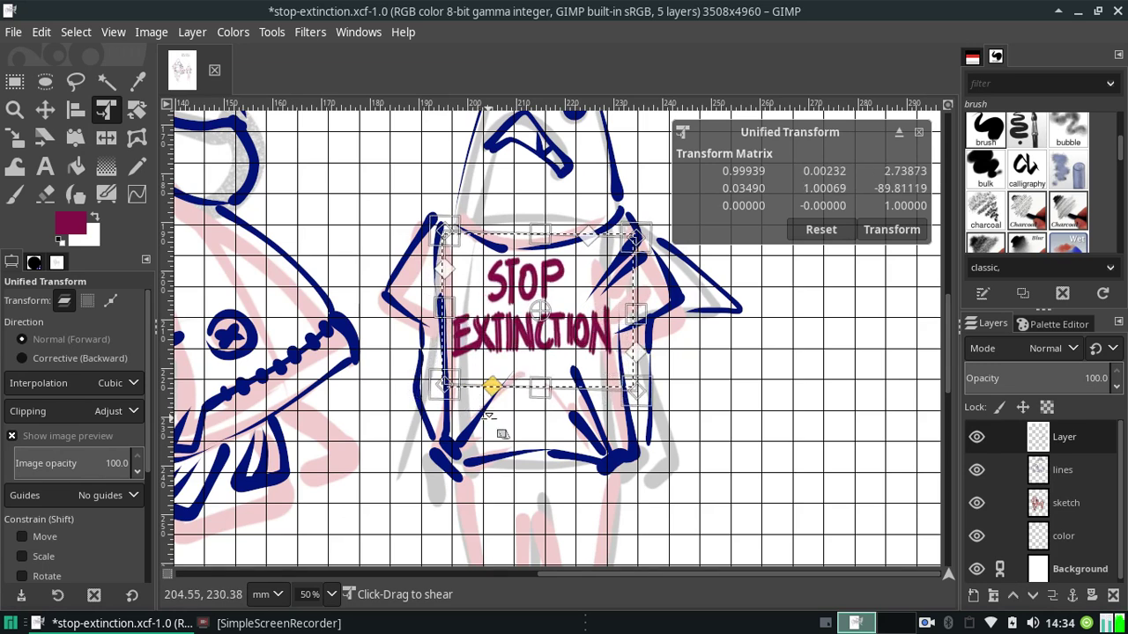
drag(622, 390, 614, 388)
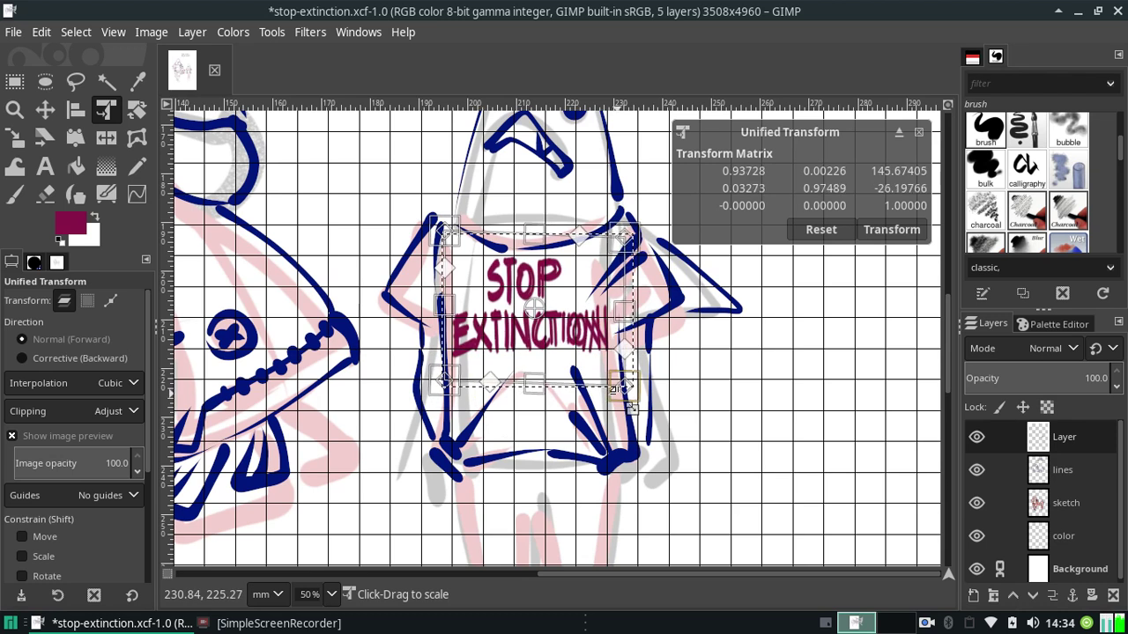
drag(543, 397, 551, 417)
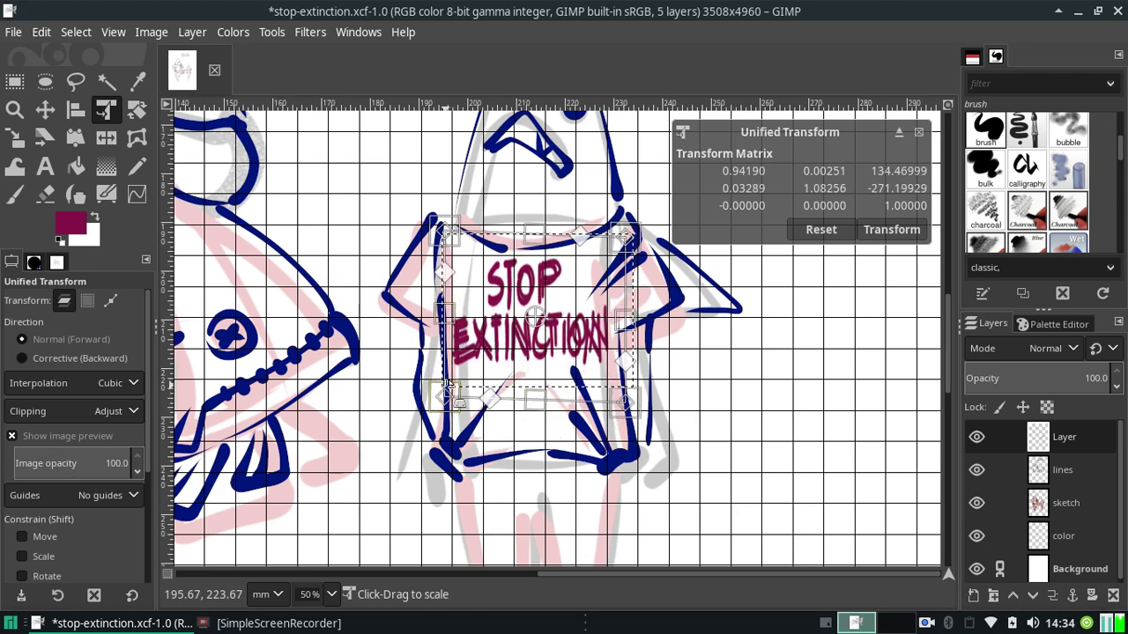
mouse_move(446, 385)
mouse_down()
mouse_move(438, 414)
mouse_move(465, 438)
mouse_up()
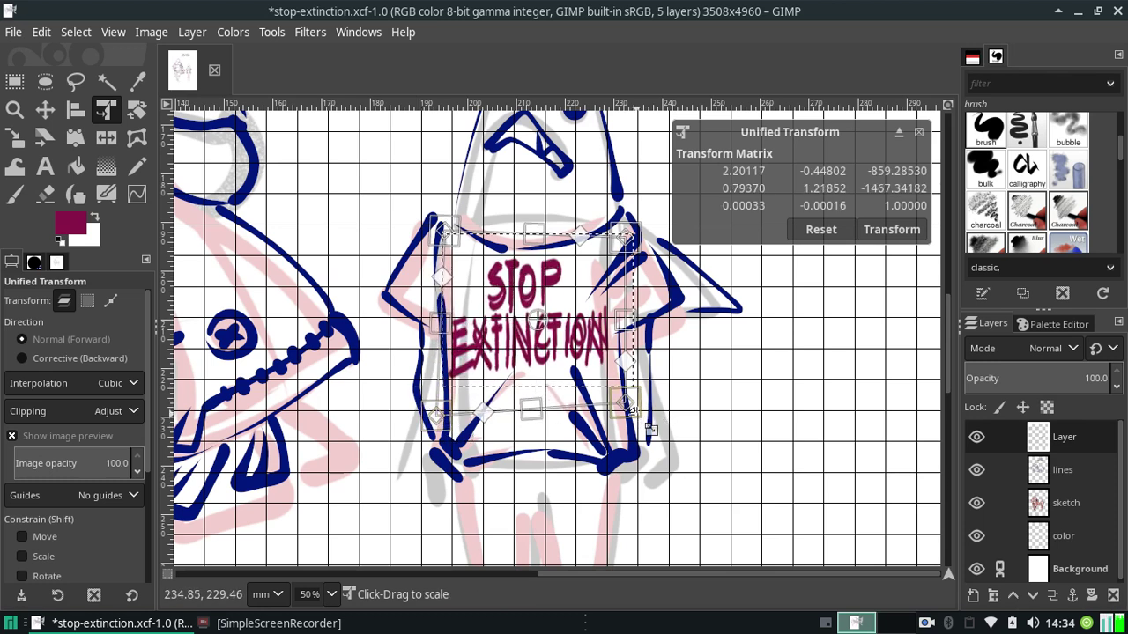
mouse_move(646, 424)
mouse_down()
mouse_move(663, 450)
mouse_move(644, 421)
mouse_move(642, 434)
mouse_up()
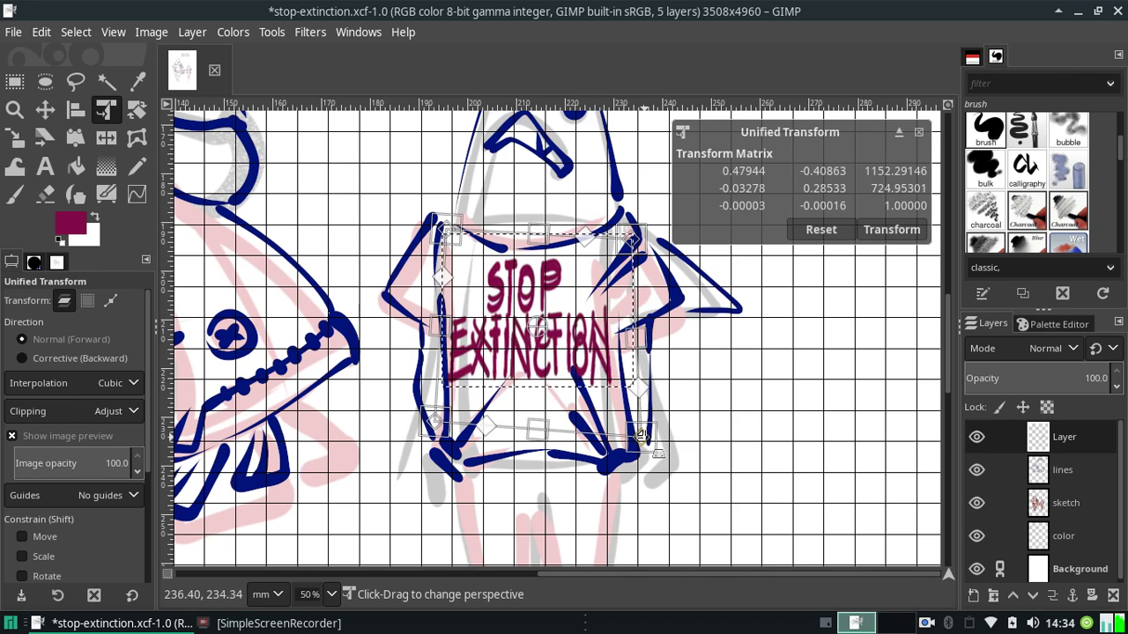
drag(438, 441, 435, 433)
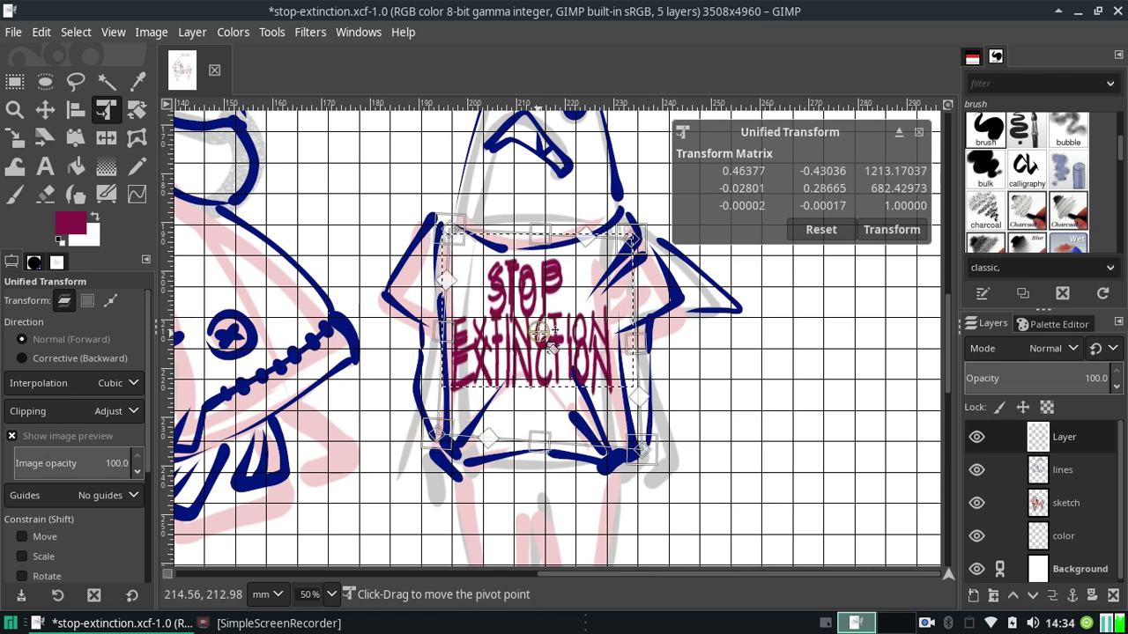
drag(543, 239, 541, 255)
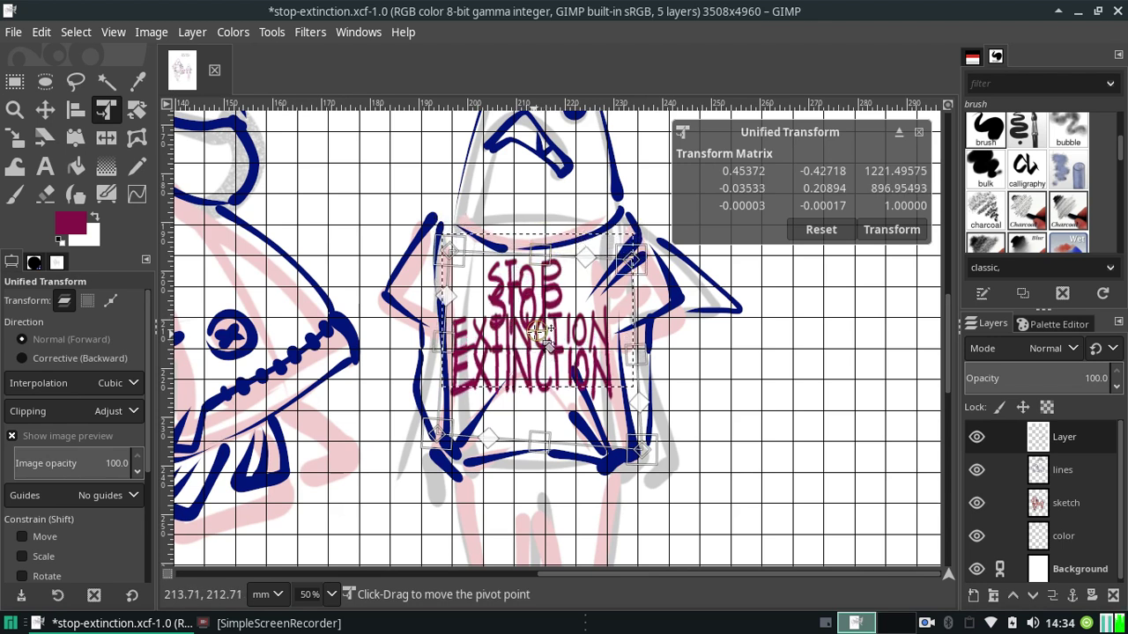
click(892, 229)
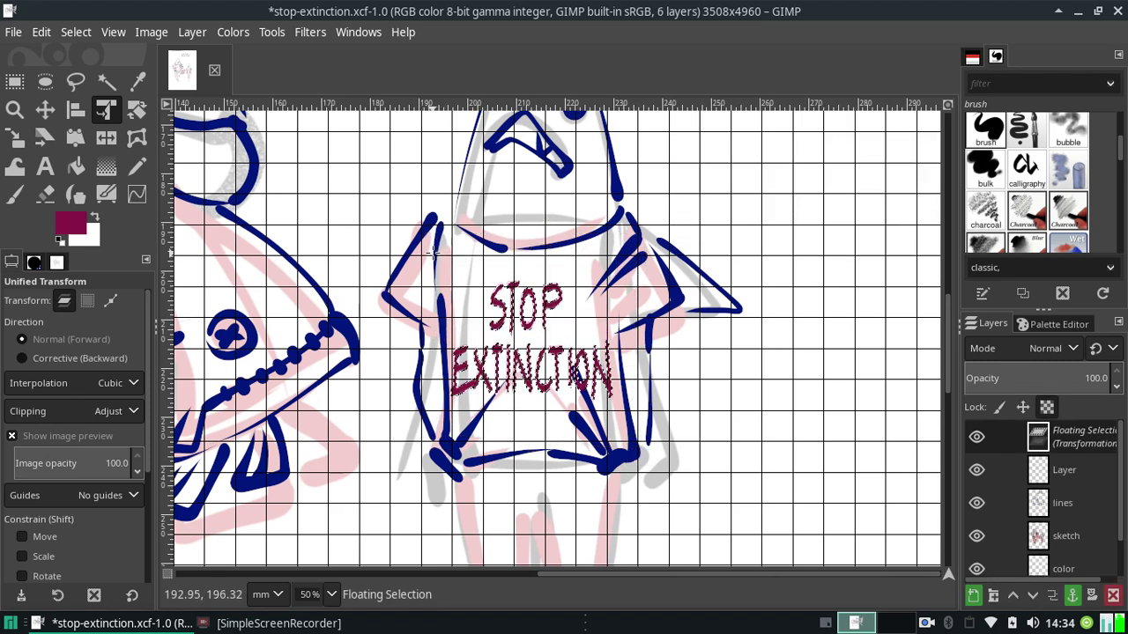
Move the warped lettering slightly up and anchor the floating selection to its layer.
key(m)
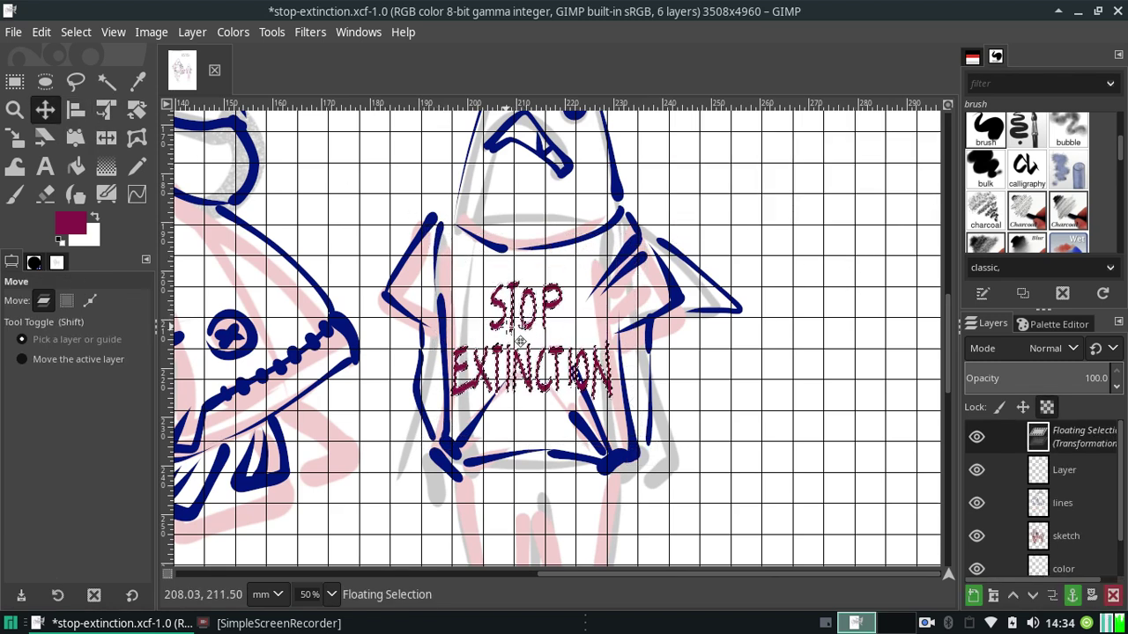
mouse_move(510, 341)
mouse_down()
mouse_move(511, 316)
mouse_move(514, 326)
mouse_up()
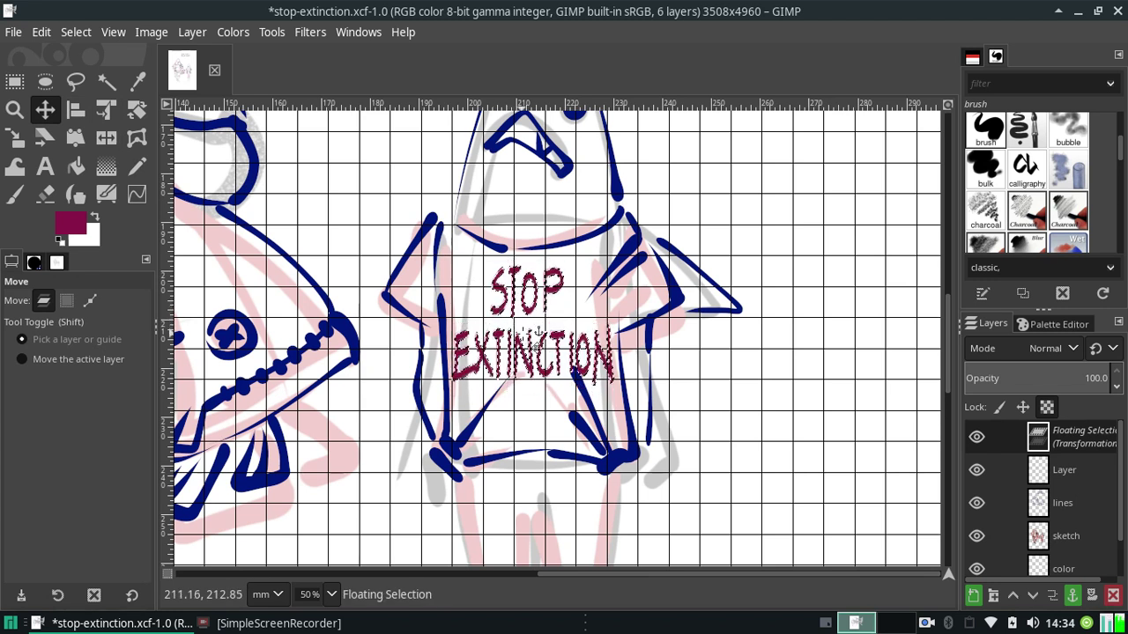
click(677, 336)
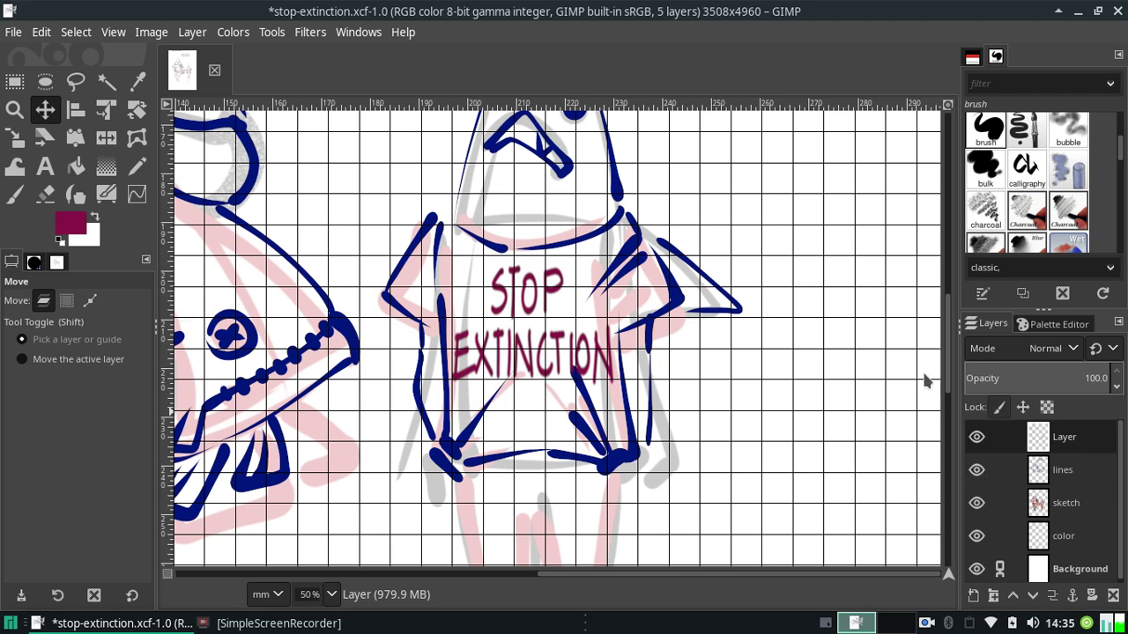
Draw a rectangular selection around the shirt lettering and bring up the Enhance filters.
click(14, 82)
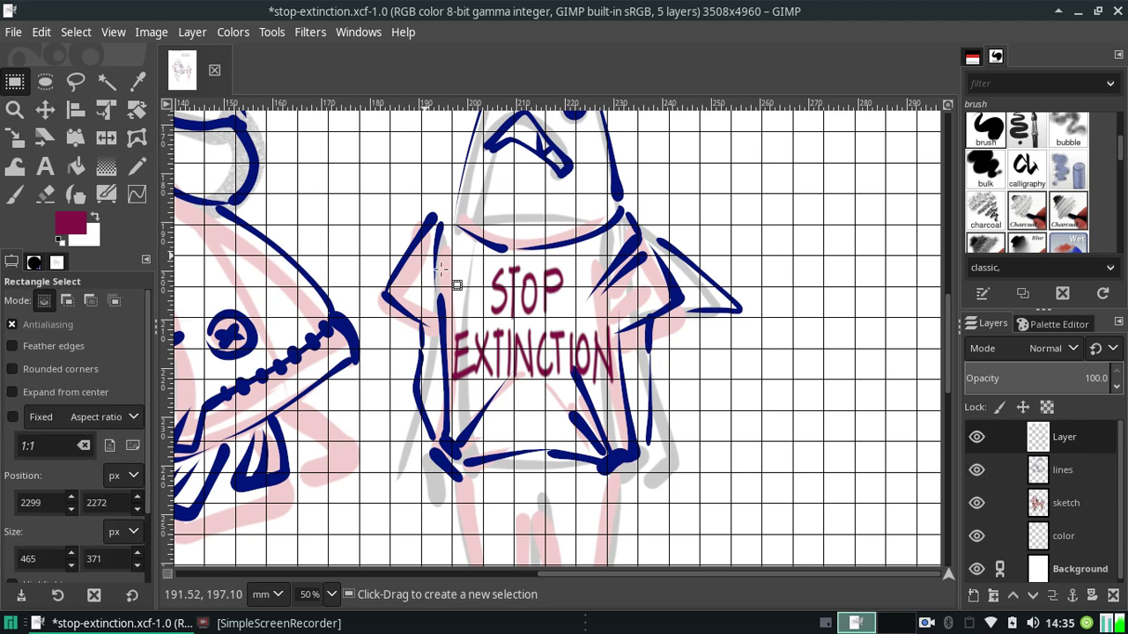
drag(410, 227, 685, 411)
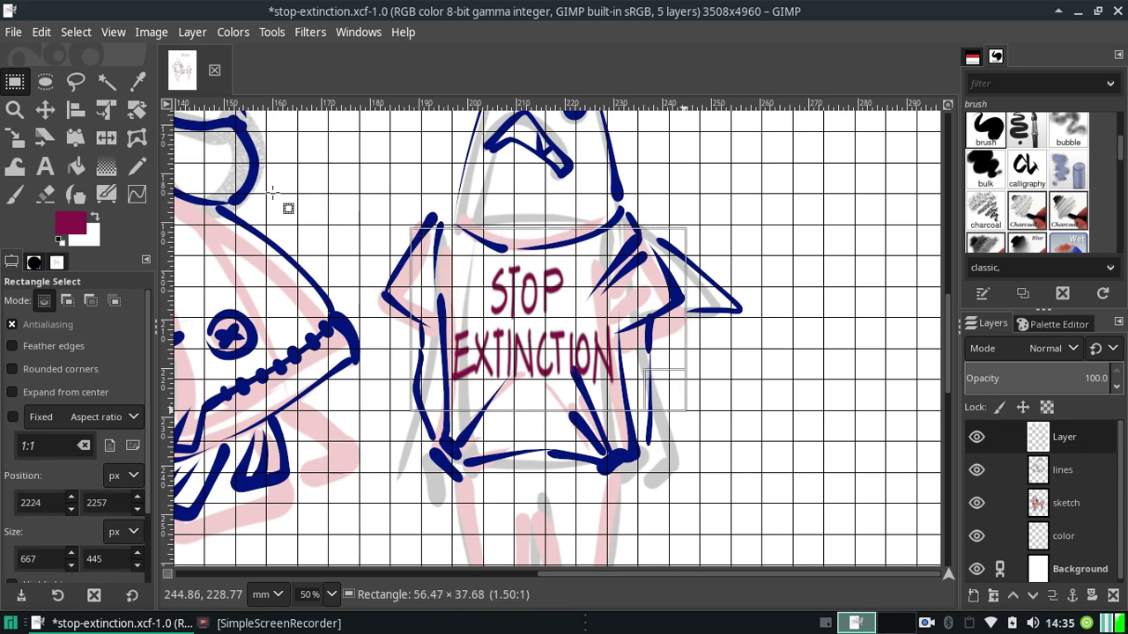
click(150, 32)
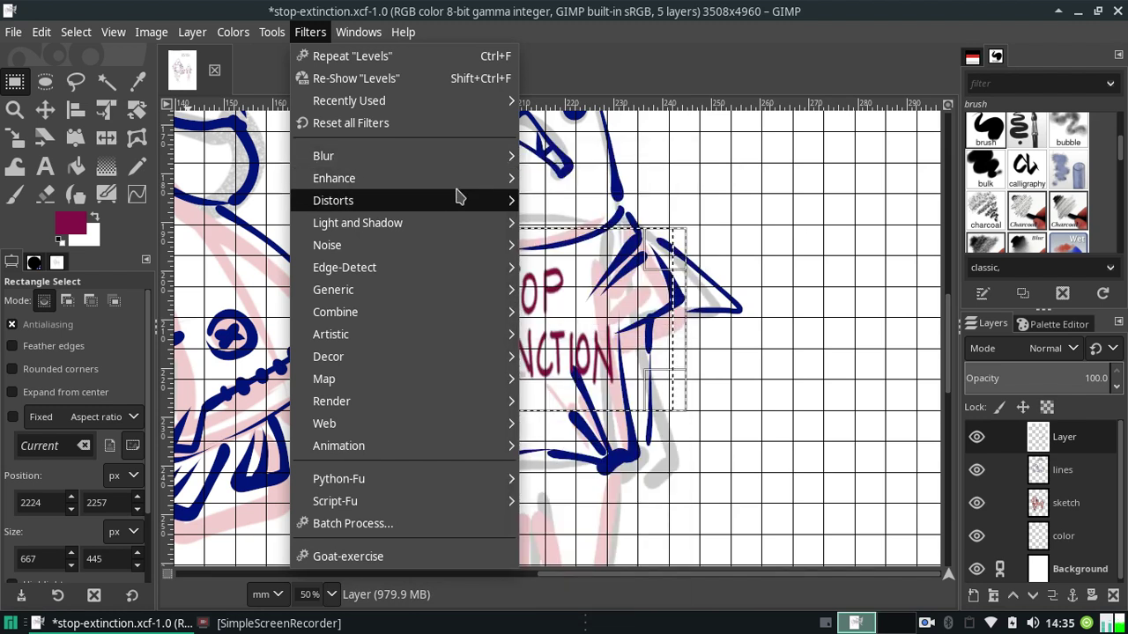
mouse_move(404, 178)
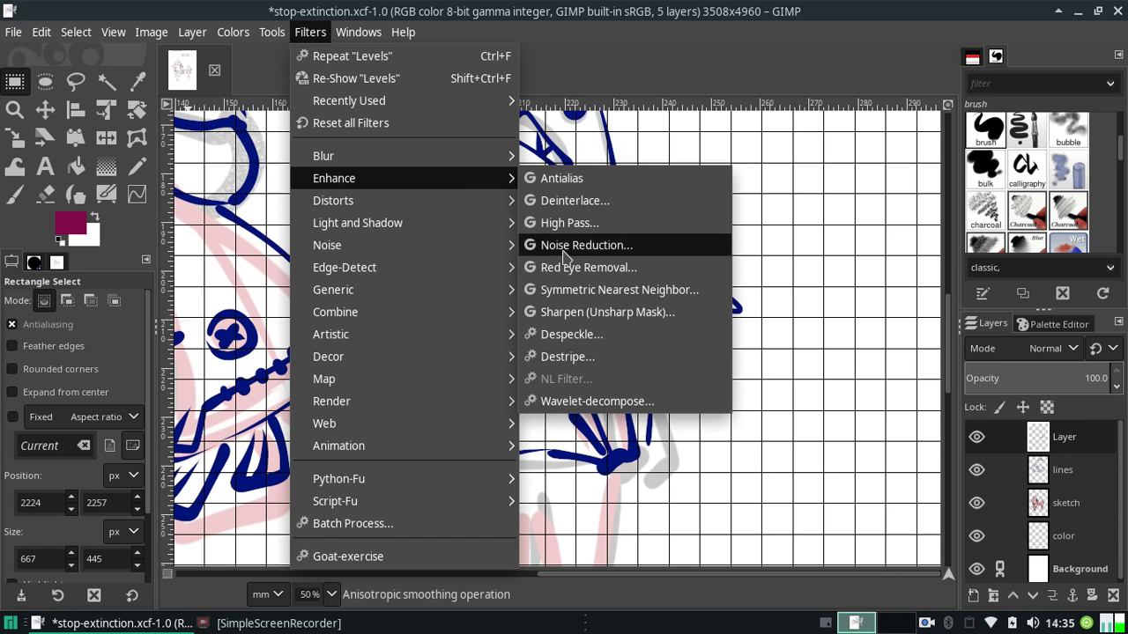
Try Unsharp Mask on the lettering with varied radius, amount and threshold, then cancel it.
click(581, 312)
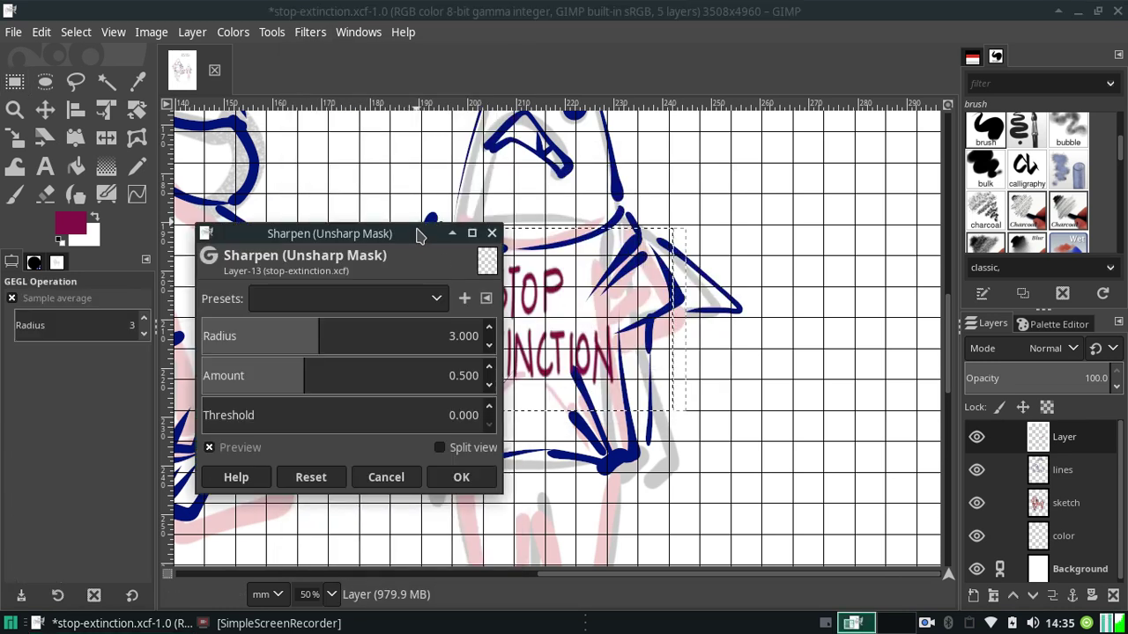
drag(425, 233, 932, 202)
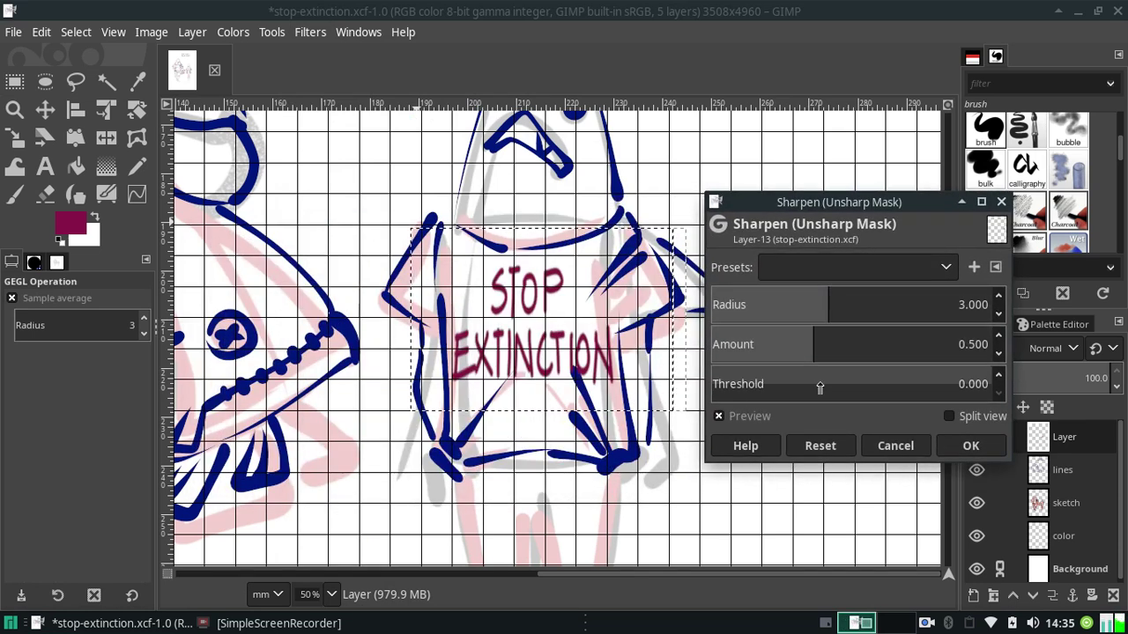
mouse_move(828, 310)
mouse_down()
mouse_move(954, 322)
mouse_move(936, 343)
mouse_up()
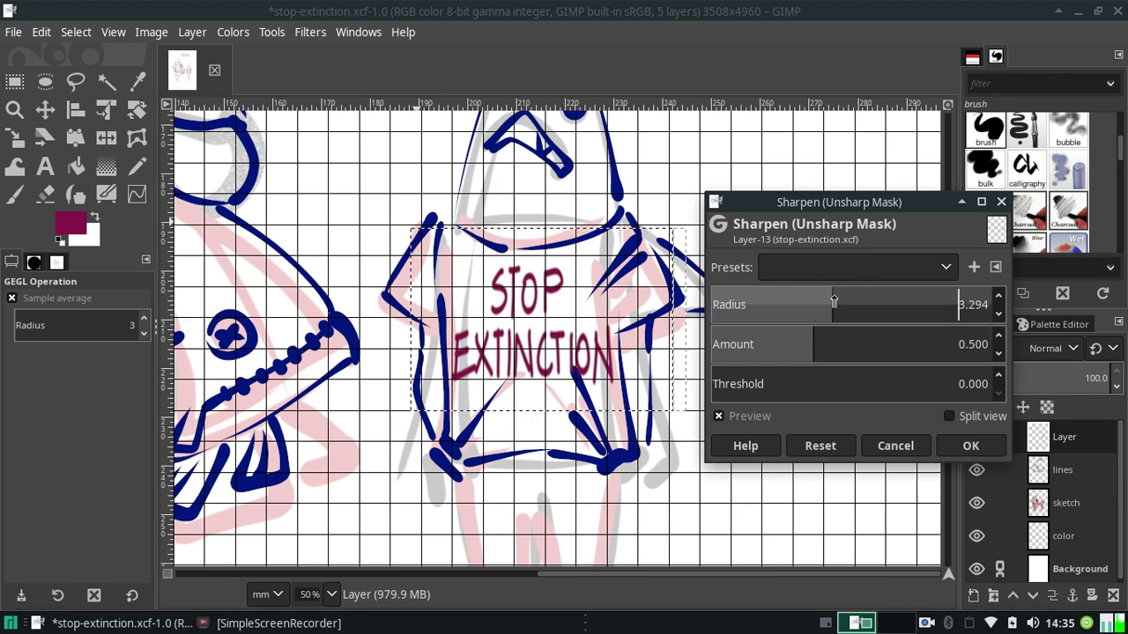
drag(868, 304, 1005, 308)
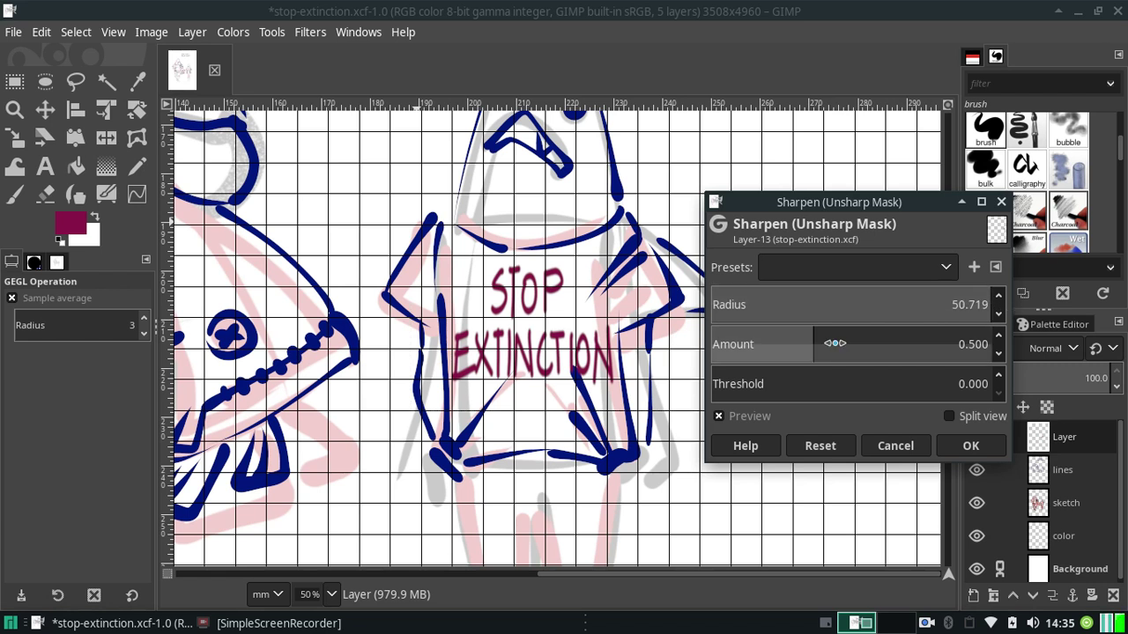
mouse_move(846, 348)
mouse_down()
mouse_move(978, 346)
mouse_move(727, 362)
mouse_up()
drag(801, 306, 722, 305)
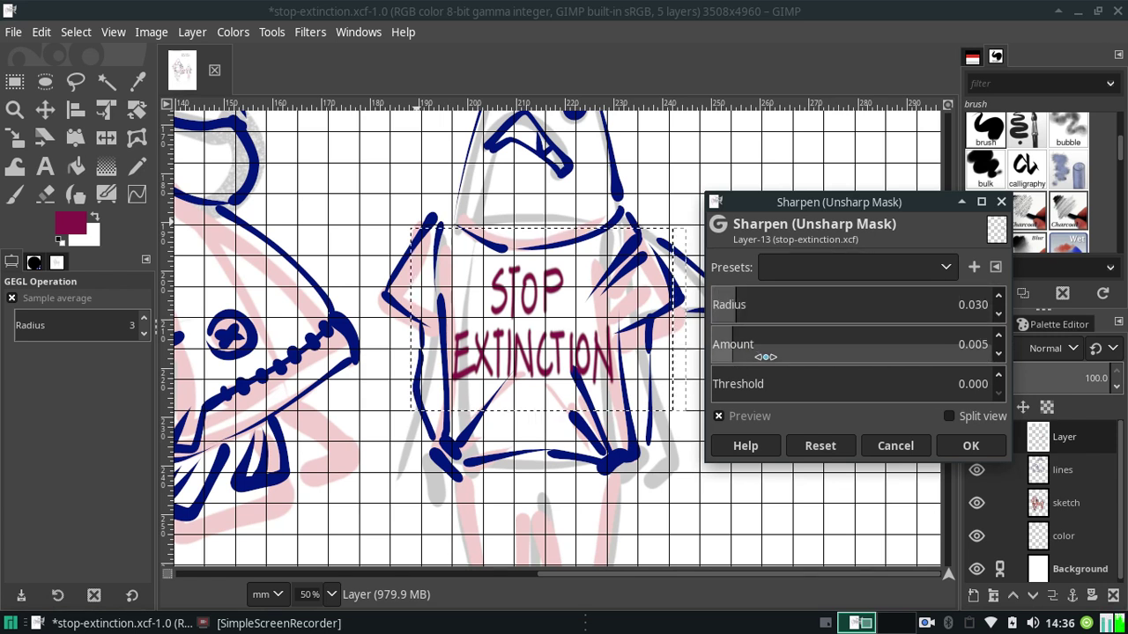
drag(767, 385, 872, 406)
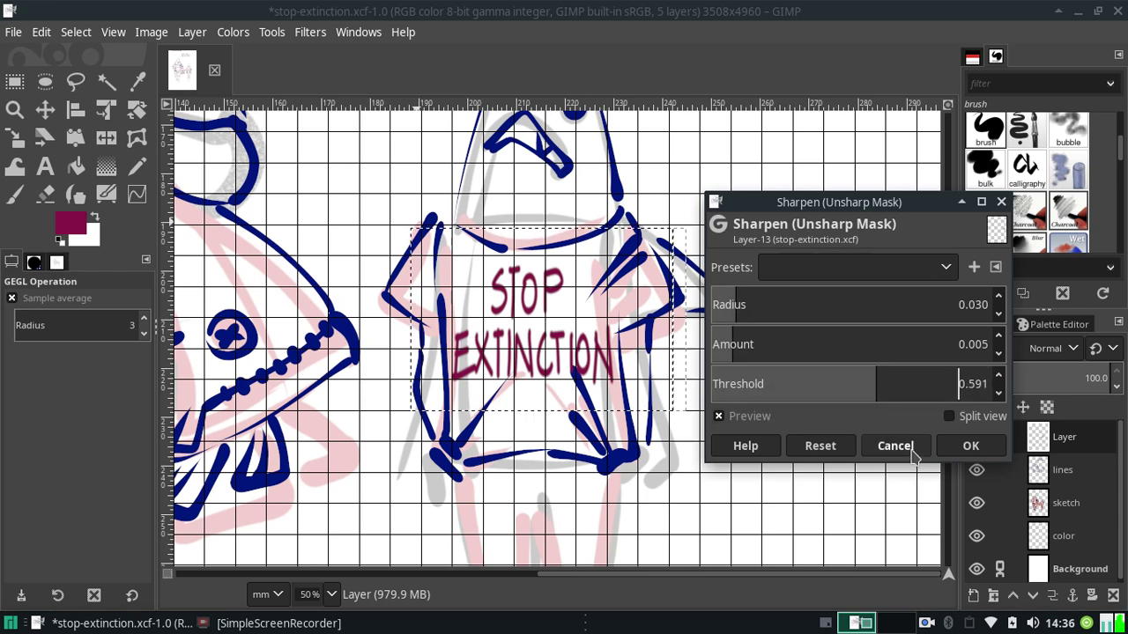
click(889, 446)
click(145, 32)
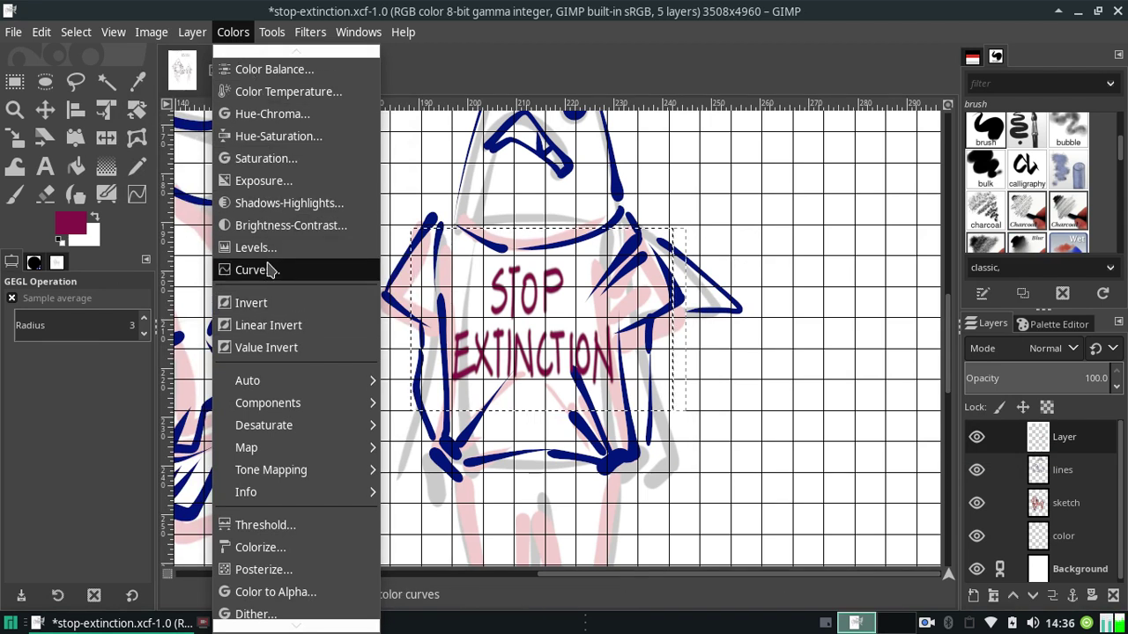
click(256, 247)
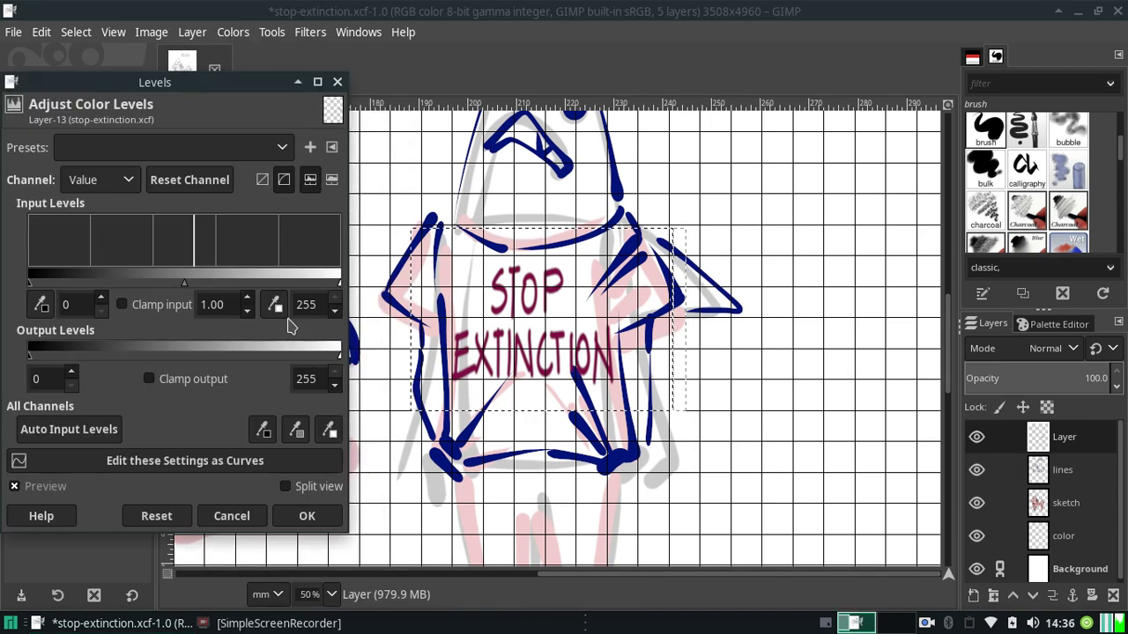
drag(30, 283, 129, 284)
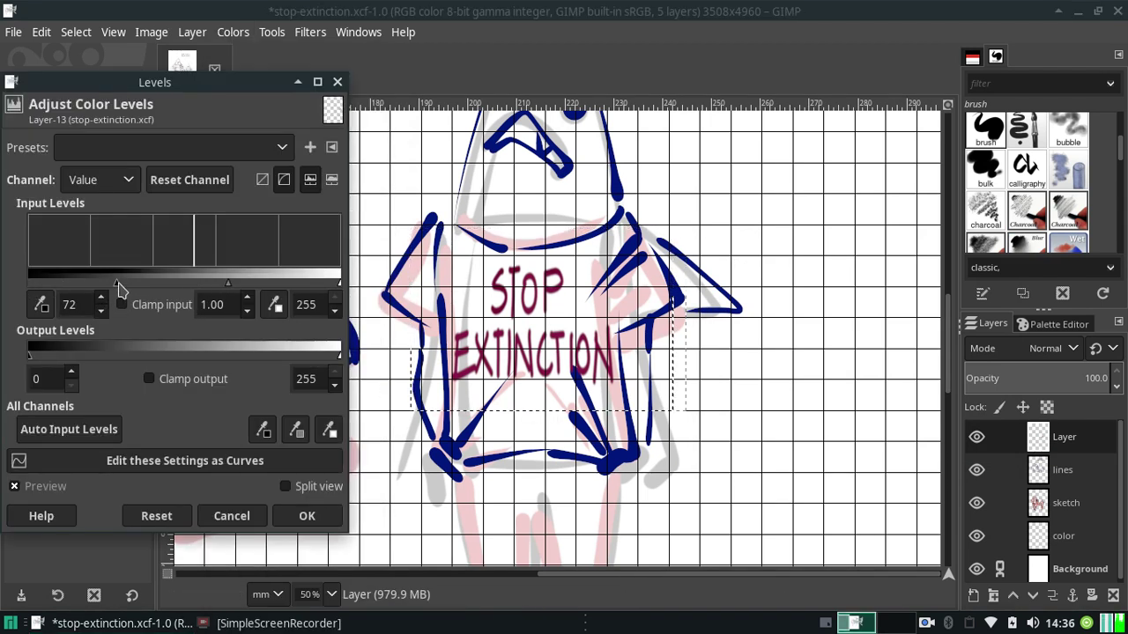
drag(339, 283, 209, 286)
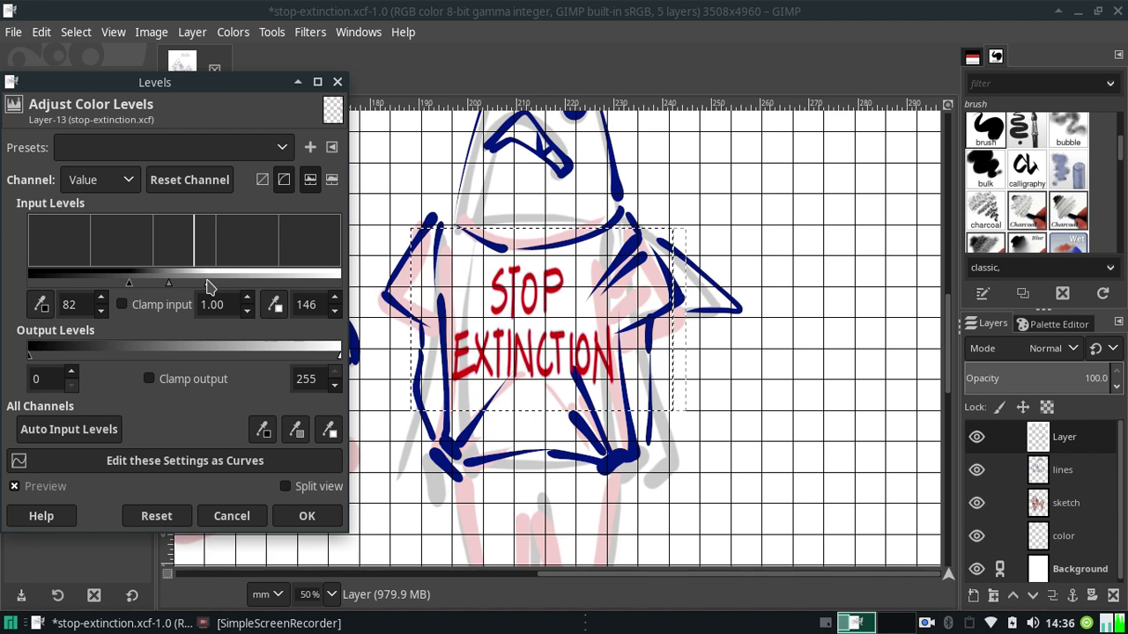
click(156, 516)
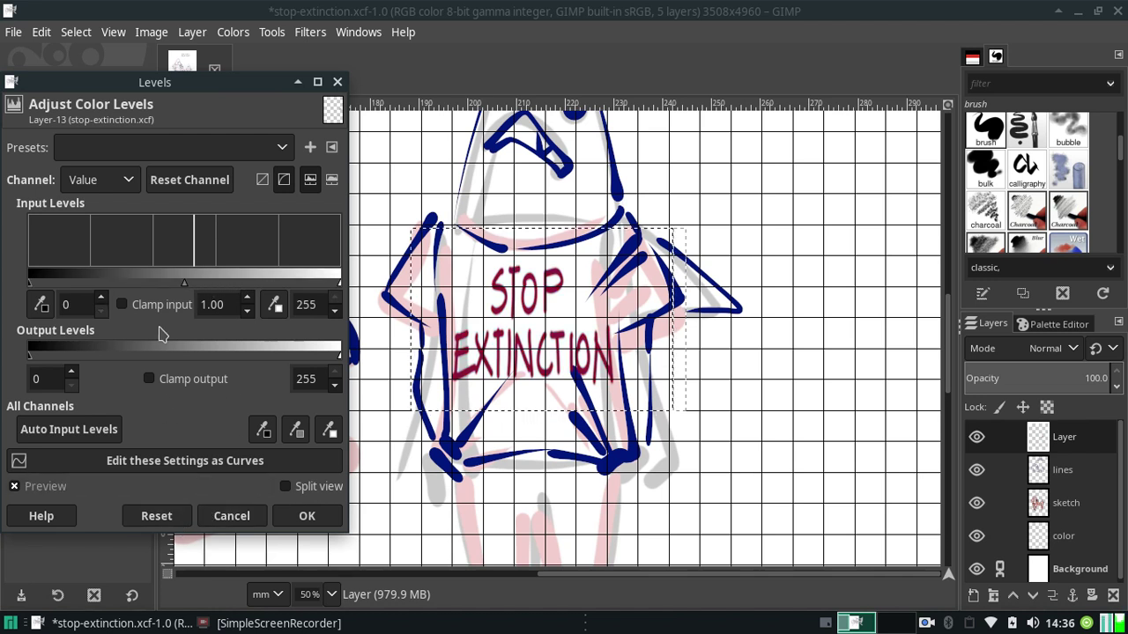
mouse_move(185, 286)
mouse_down()
mouse_move(106, 286)
mouse_move(201, 289)
mouse_move(124, 289)
mouse_up()
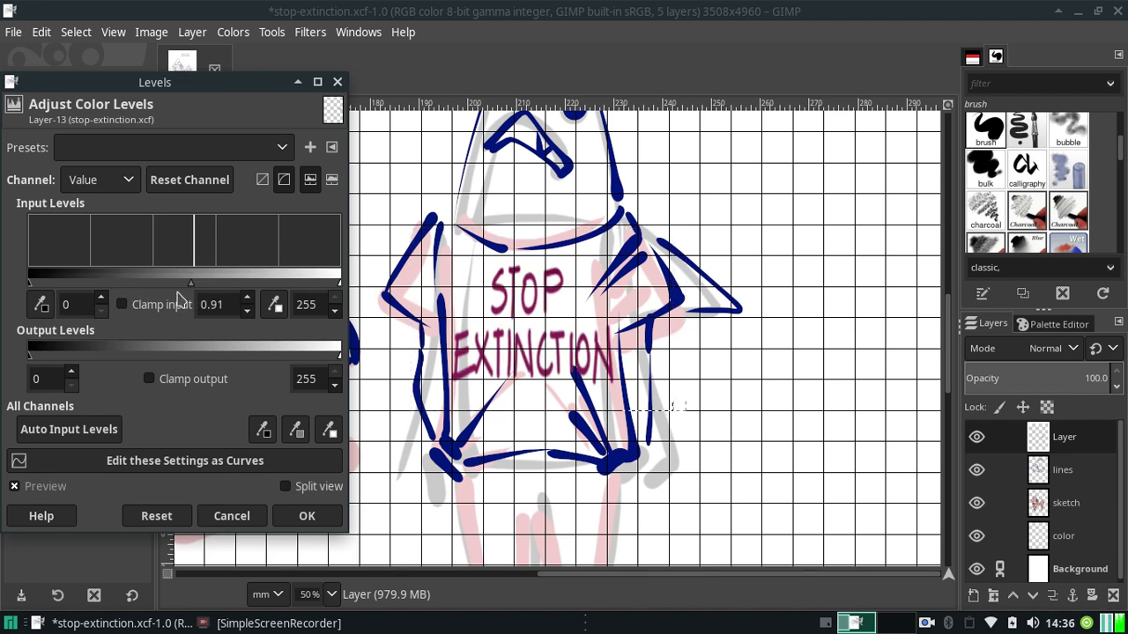
drag(176, 300, 155, 294)
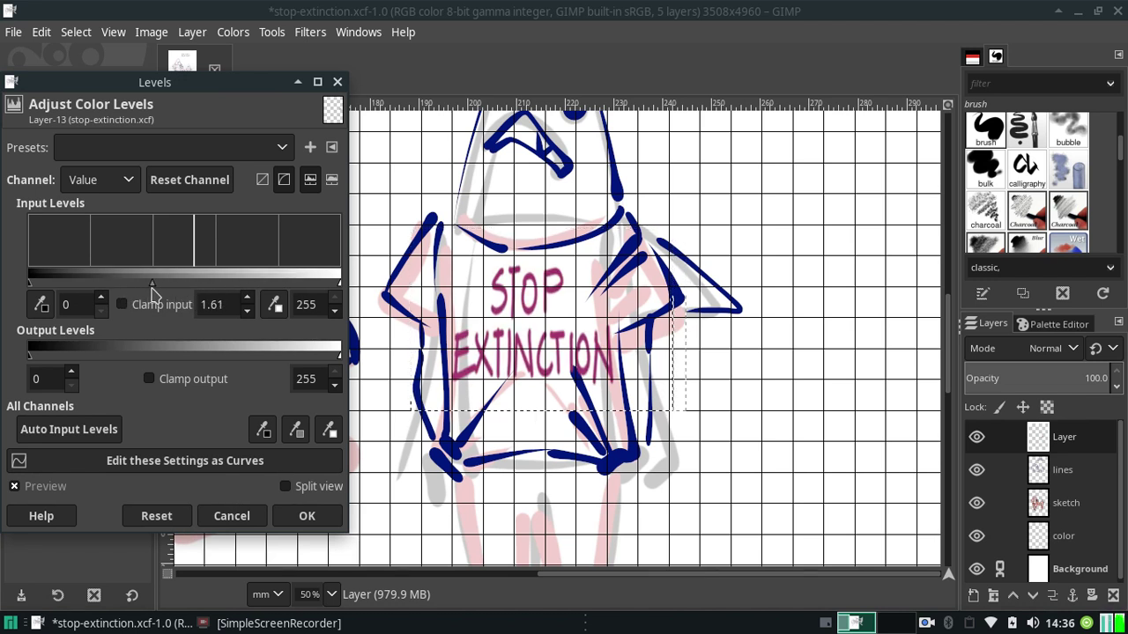
click(156, 516)
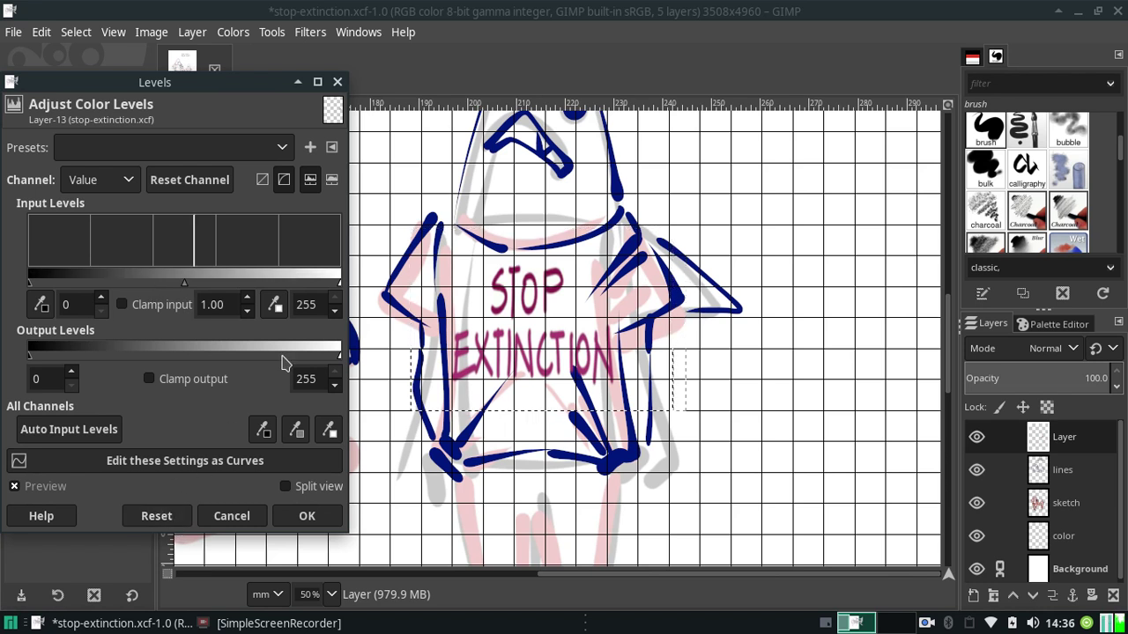
mouse_move(339, 283)
mouse_down()
mouse_move(273, 283)
mouse_move(283, 290)
mouse_up()
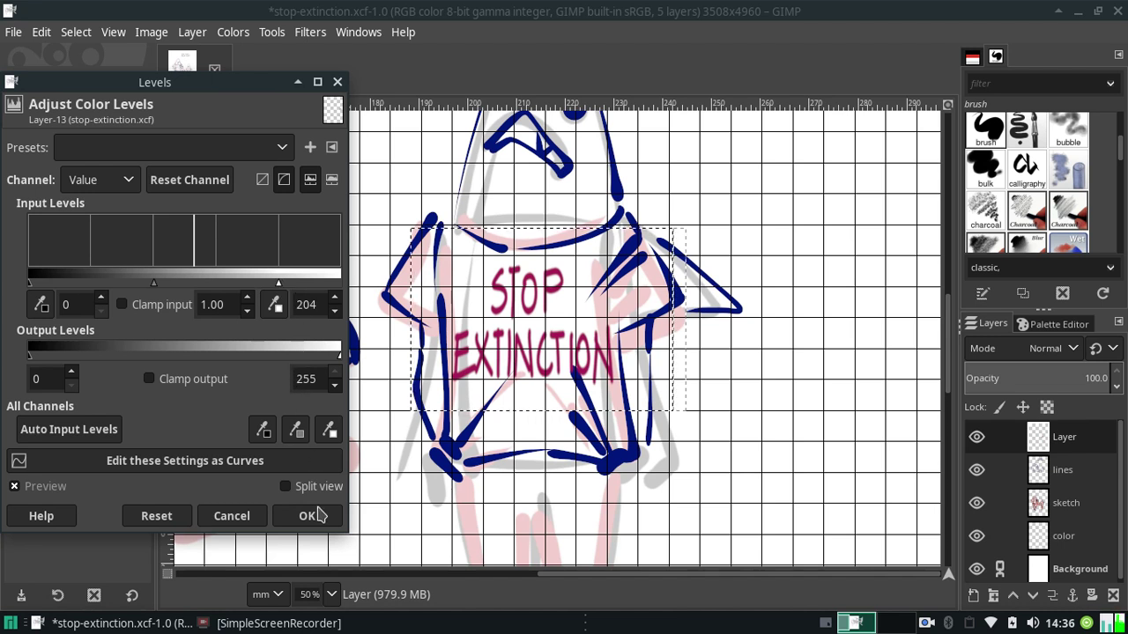
click(252, 520)
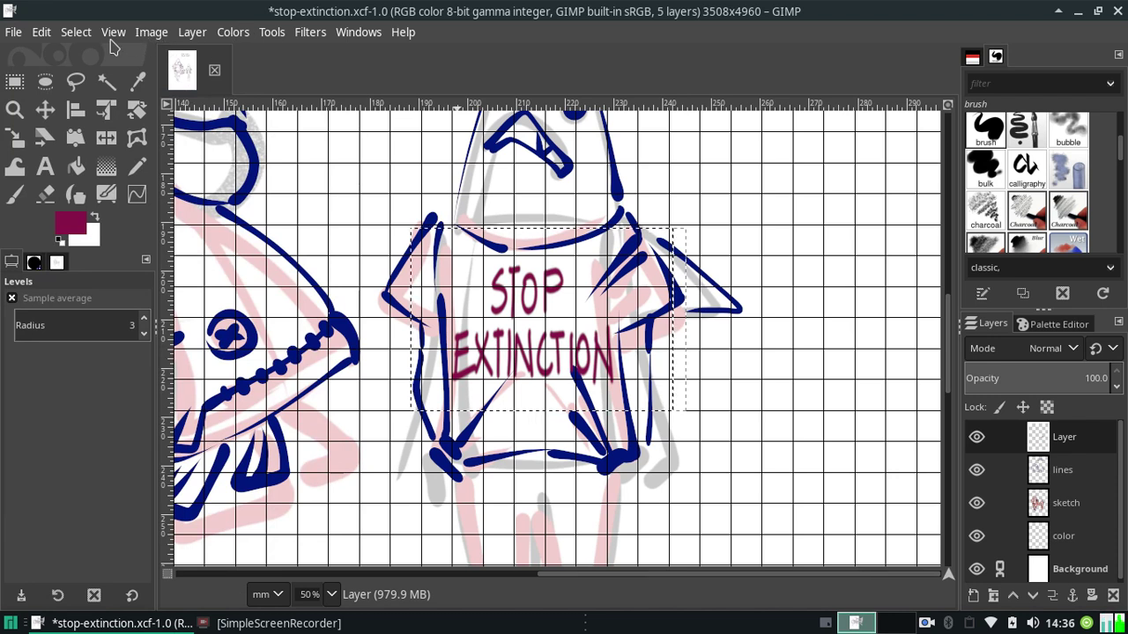
Copy the STOP EXTINCTION lettering and paste it in place over itself.
click(41, 32)
click(73, 189)
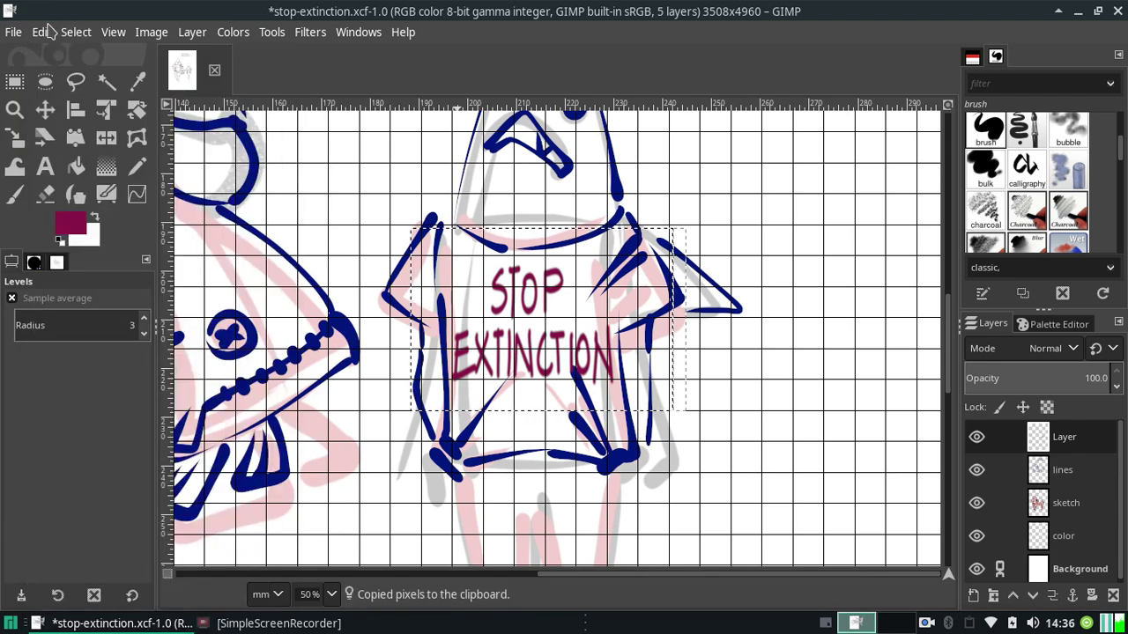
click(44, 32)
click(88, 258)
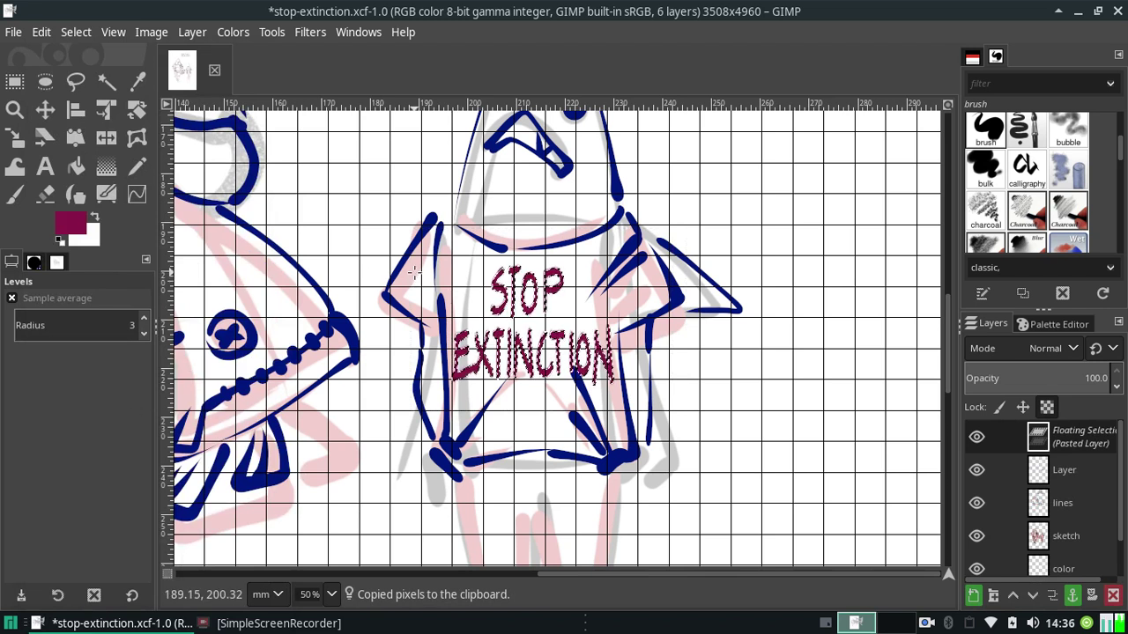
Anchor the pasted lettering onto its layer, then toggle the layer's visibility to compare.
click(45, 109)
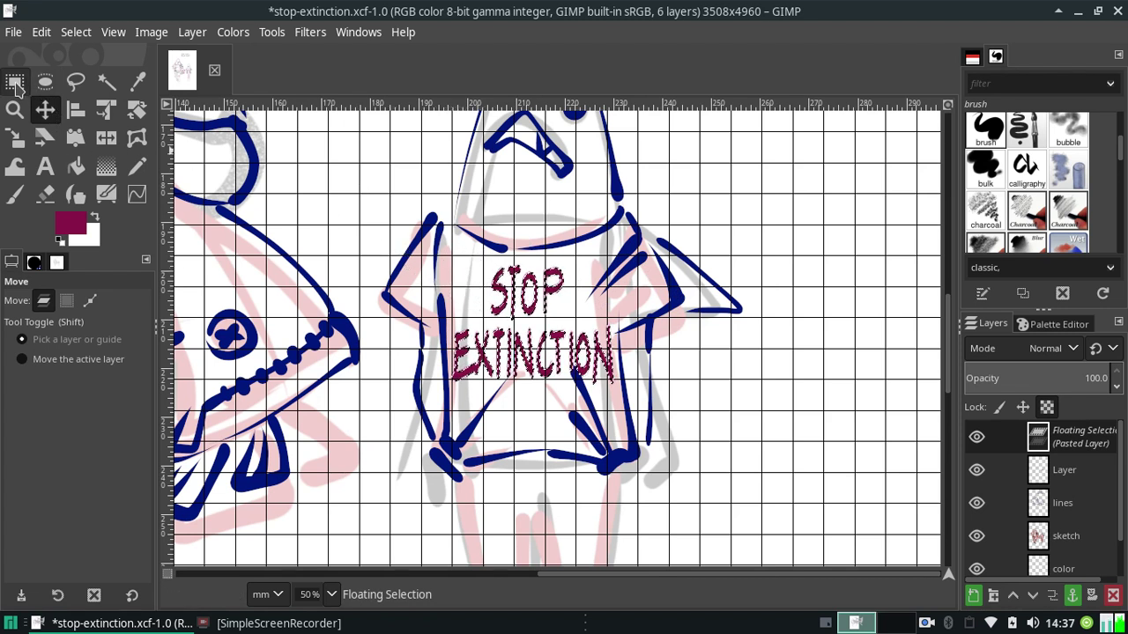
key(r)
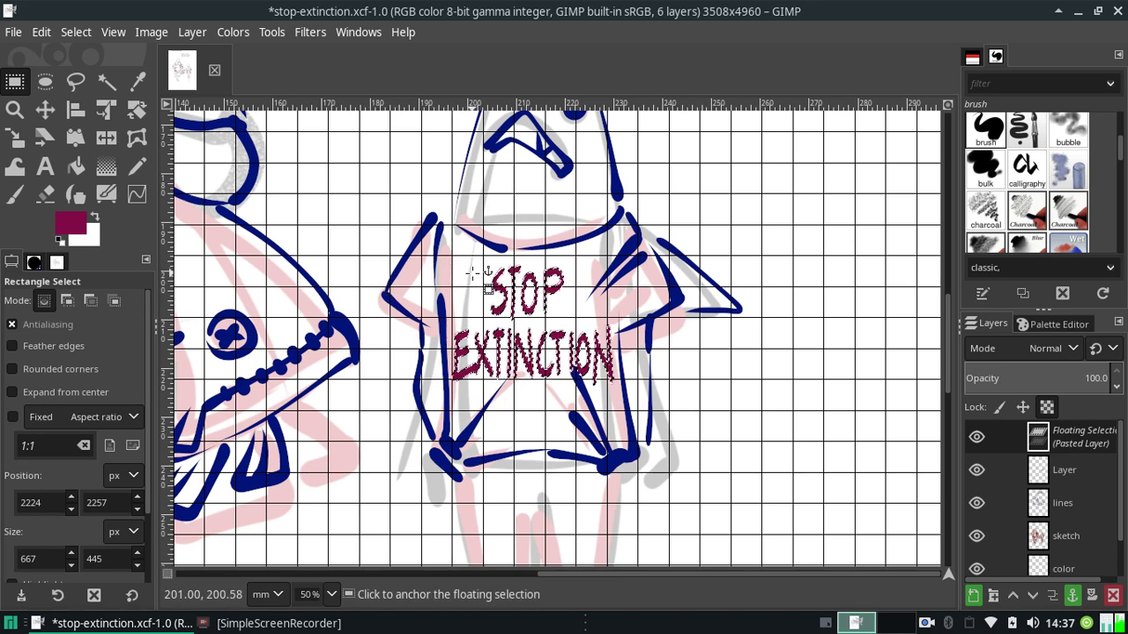
click(476, 272)
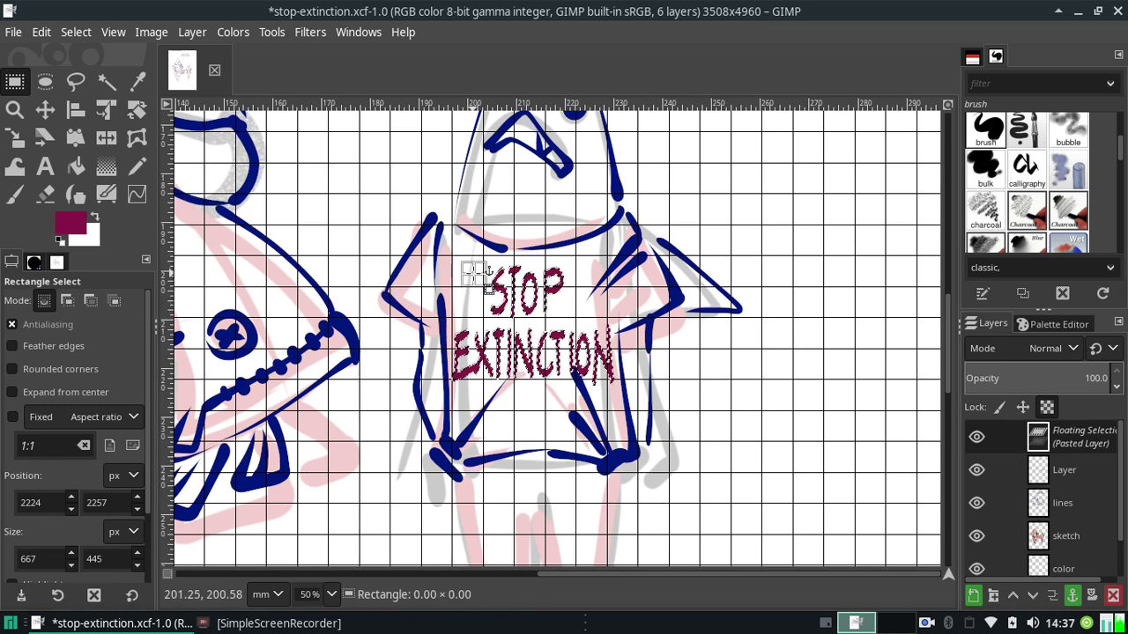
click(509, 422)
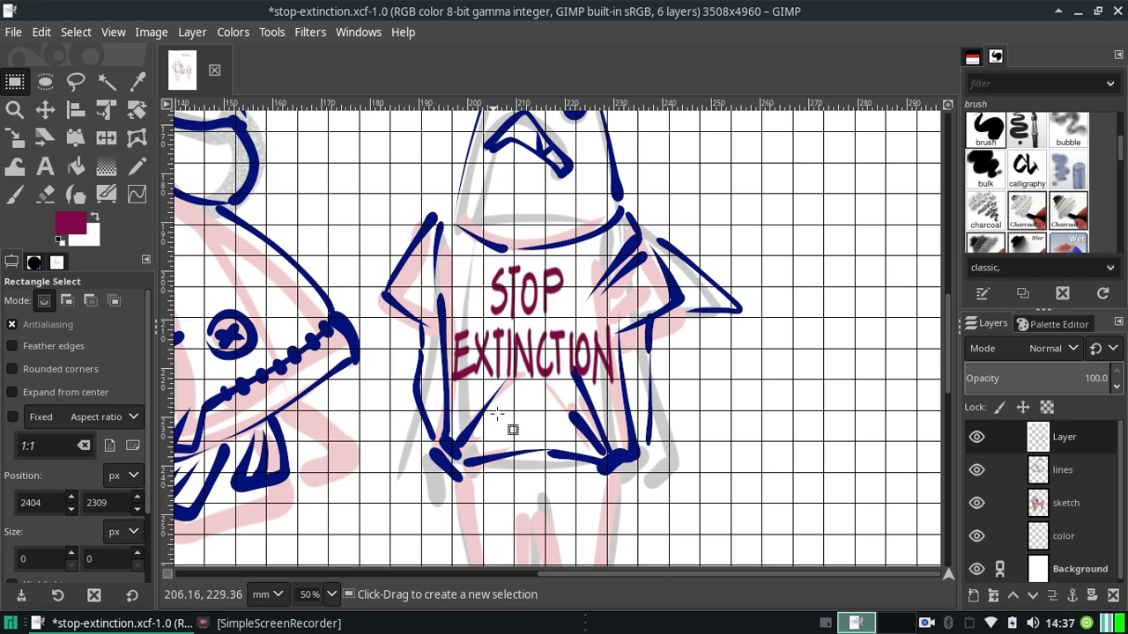
click(977, 439)
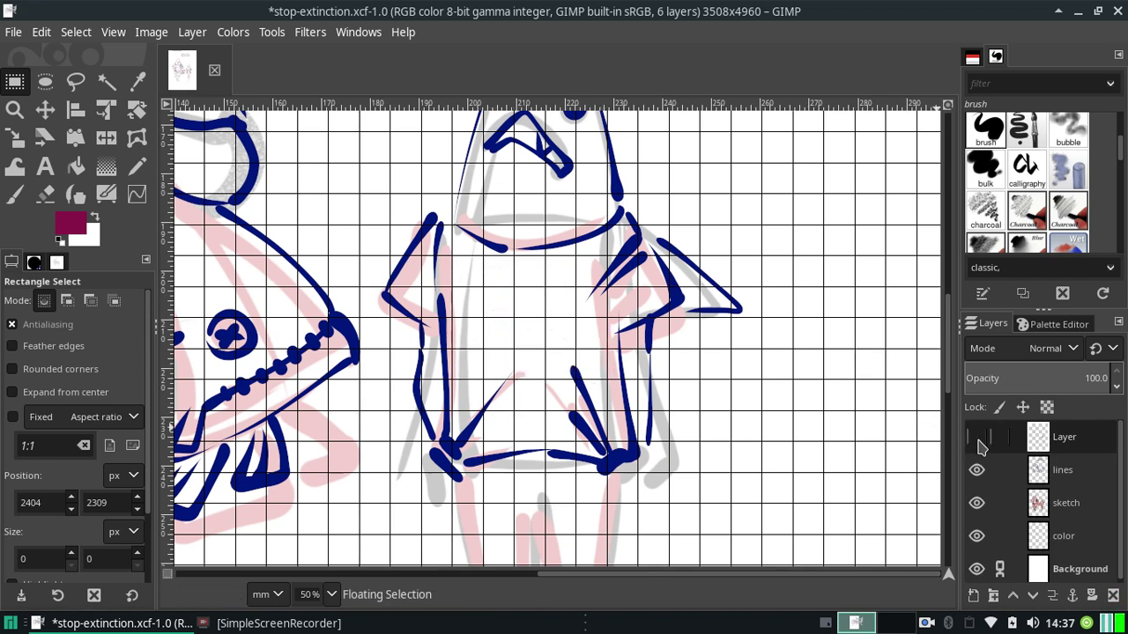
click(977, 439)
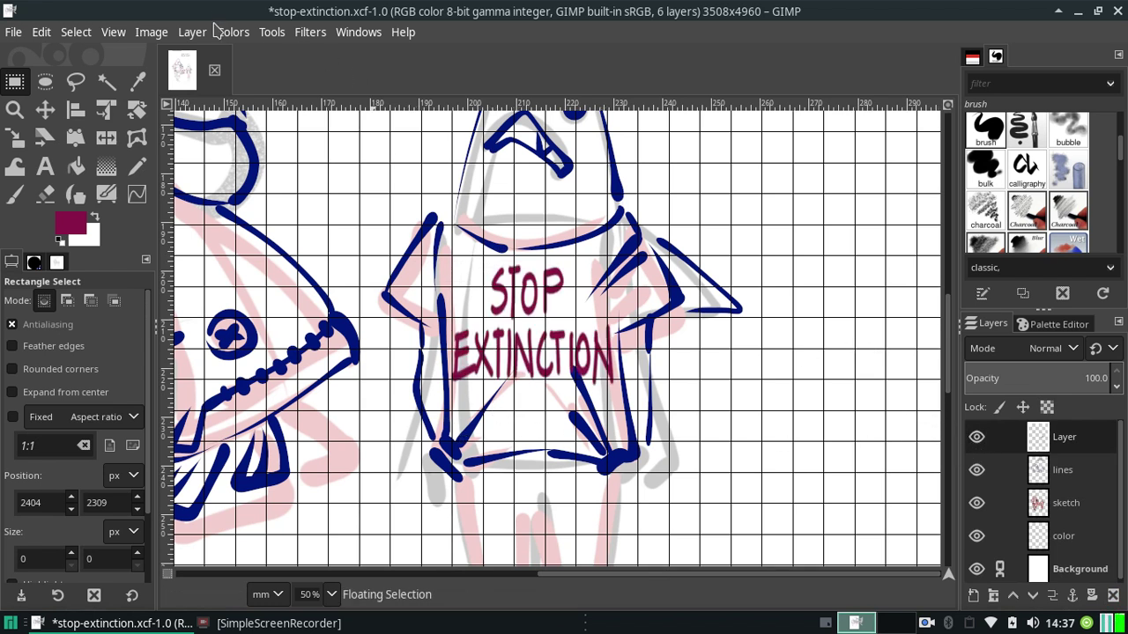
Hide the grid and zoom out to 25%, scrolling up to show both sharks' heads.
click(192, 32)
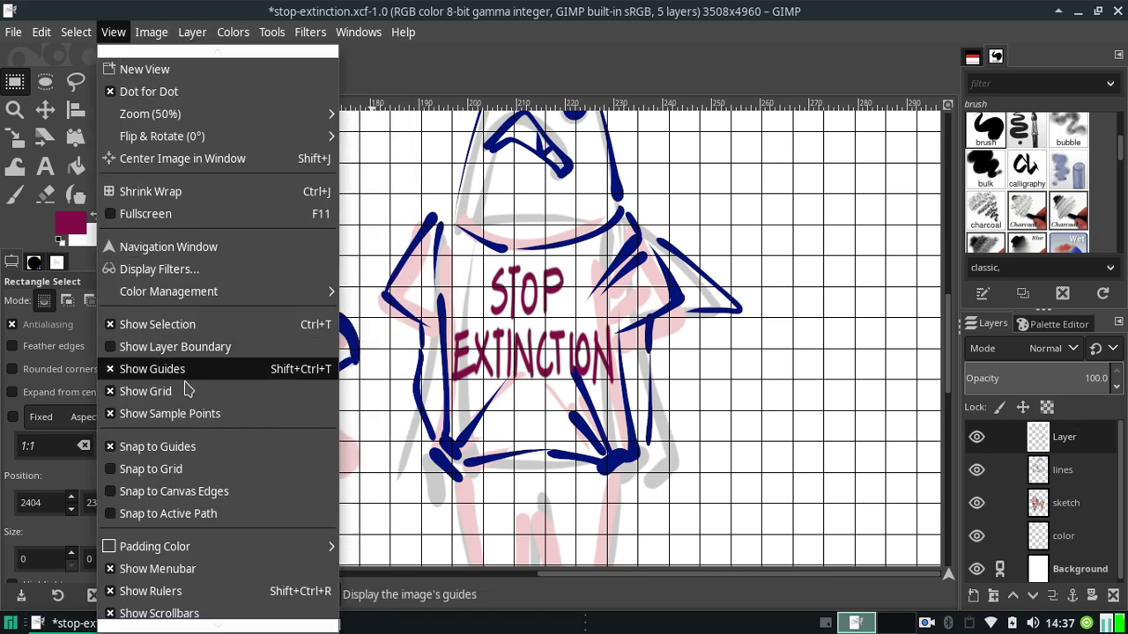
click(145, 391)
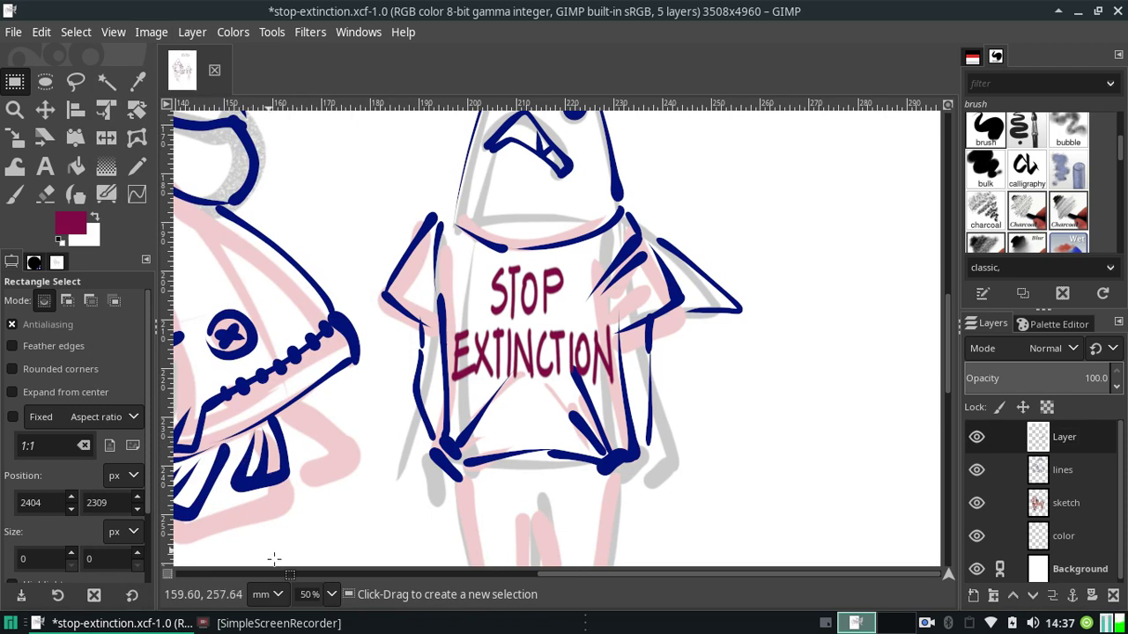
click(333, 595)
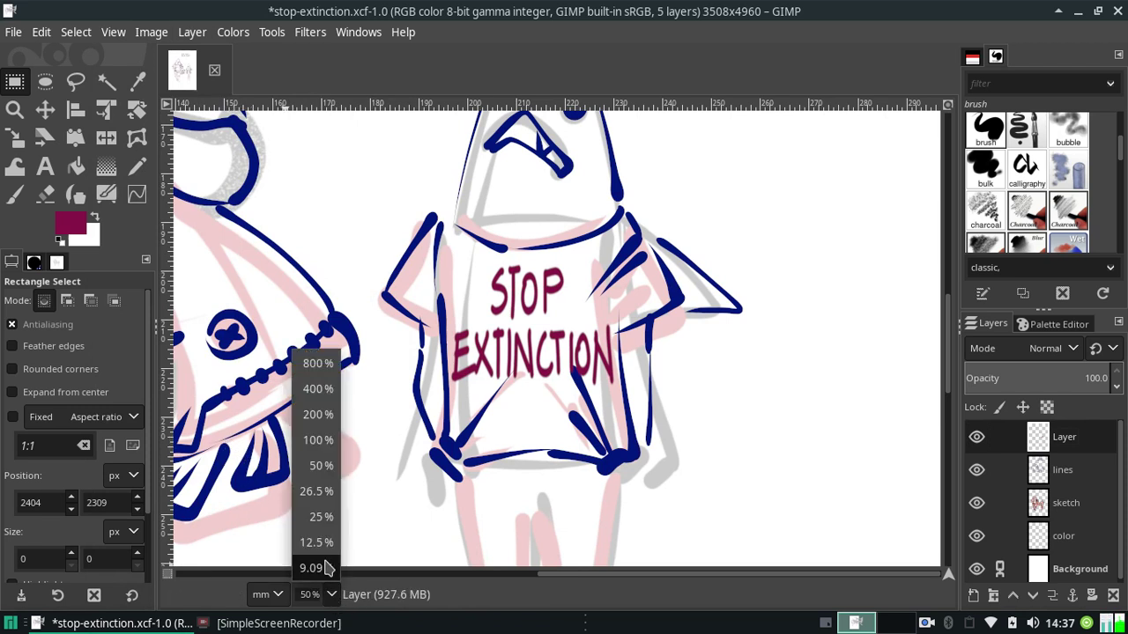
click(321, 517)
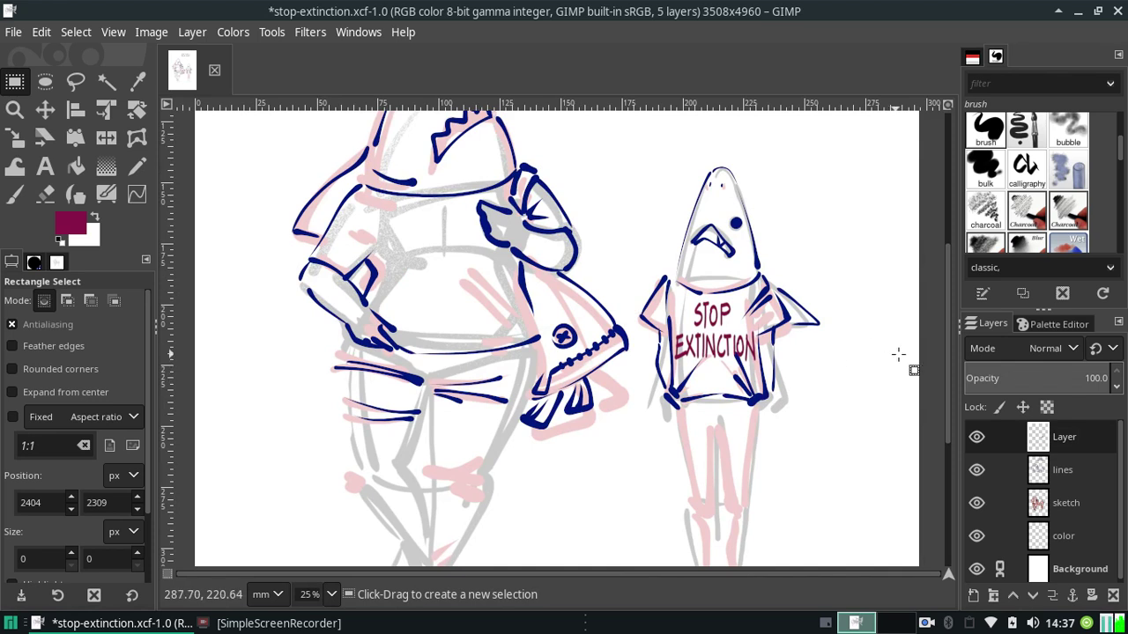
mouse_move(951, 374)
mouse_down()
mouse_move(939, 318)
mouse_move(929, 344)
mouse_up()
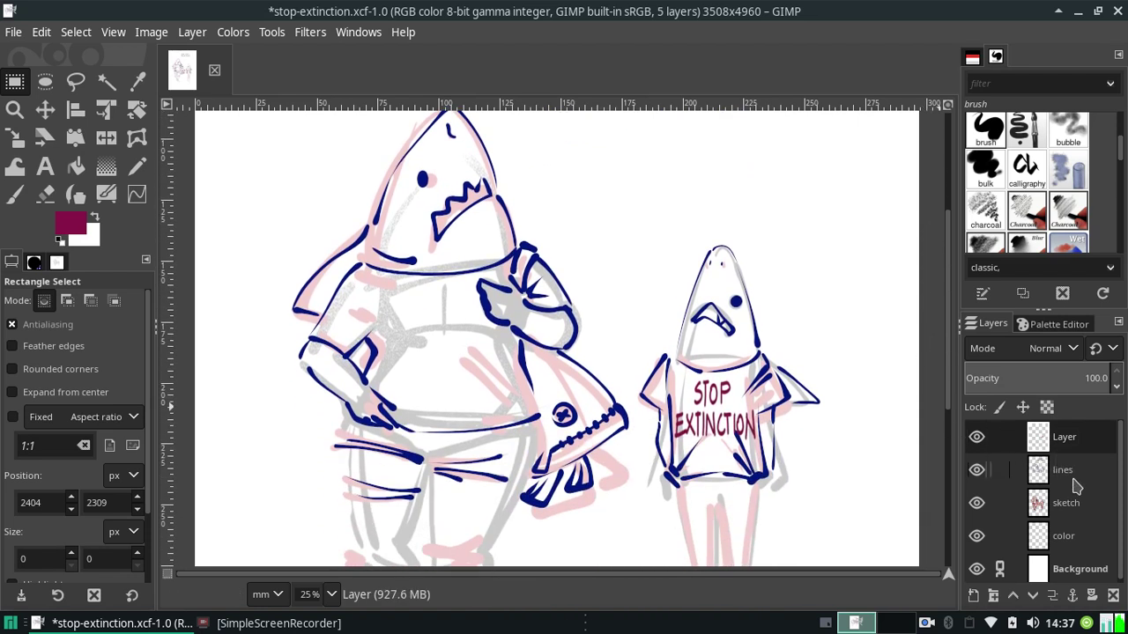
Rename the top layer to 'stop extinction' and select the Paintbrush tool.
double_click(1068, 436)
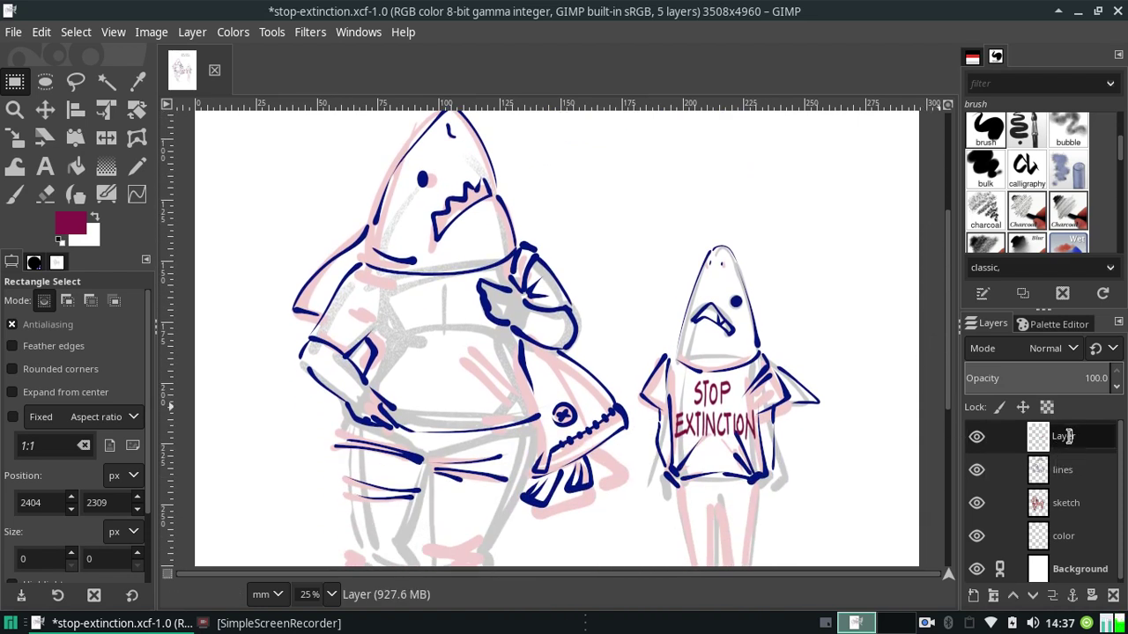
drag(1079, 436, 1012, 439)
text(tion)
key(Return)
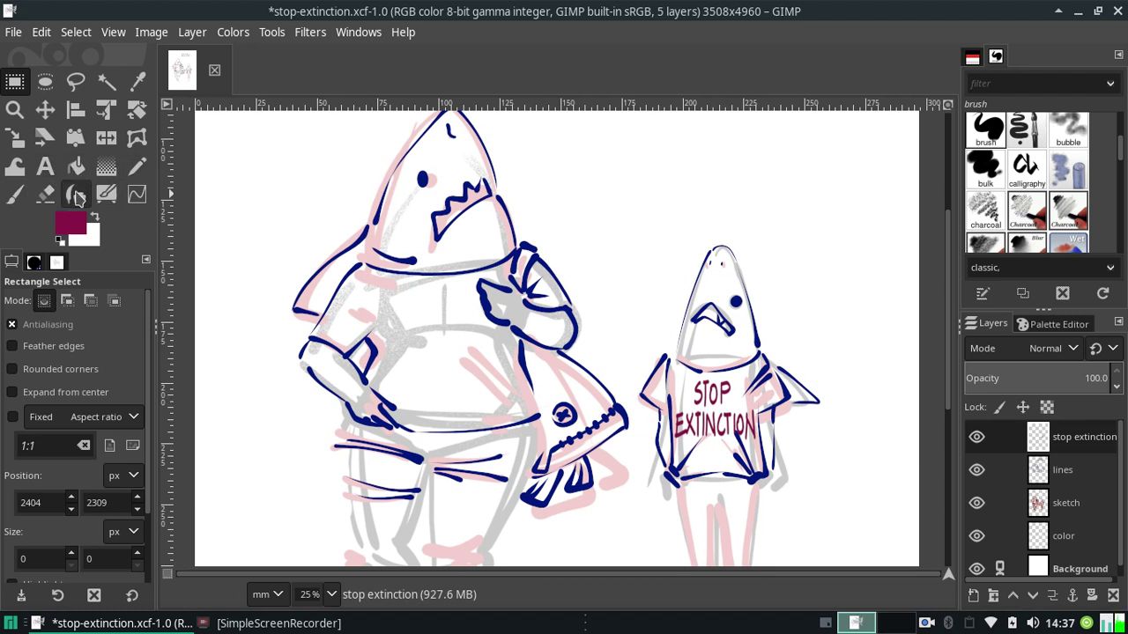
click(14, 197)
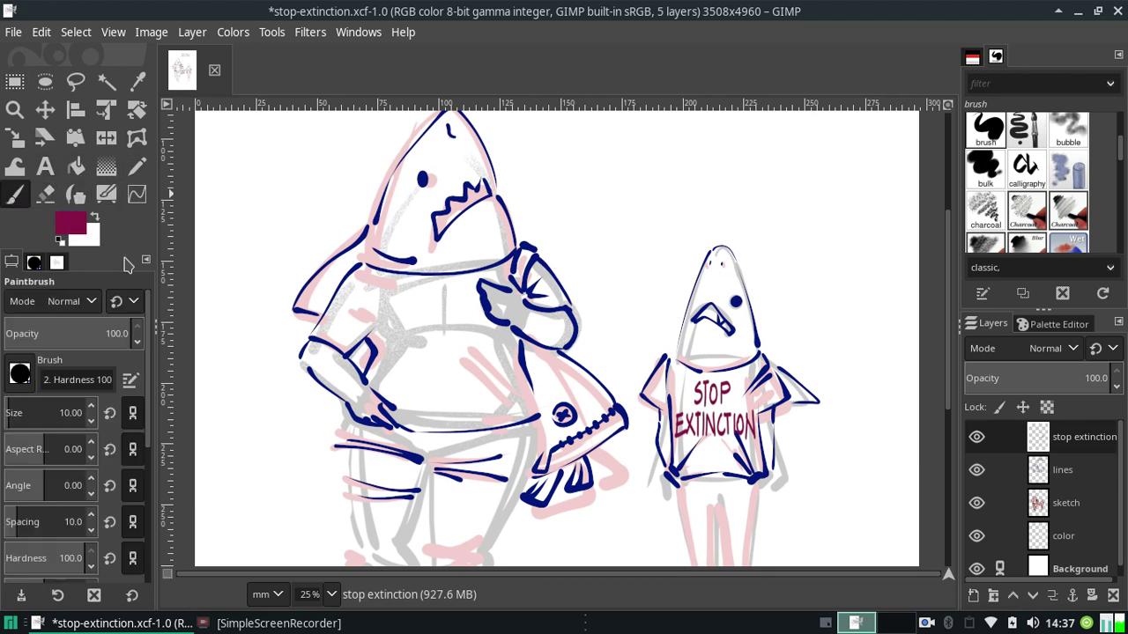
Paint trial maroon strokes on the big shark's chest, undoing each one.
mouse_move(401, 300)
mouse_down()
mouse_move(408, 361)
mouse_move(440, 357)
mouse_move(467, 379)
mouse_up()
key(ctrl+z)
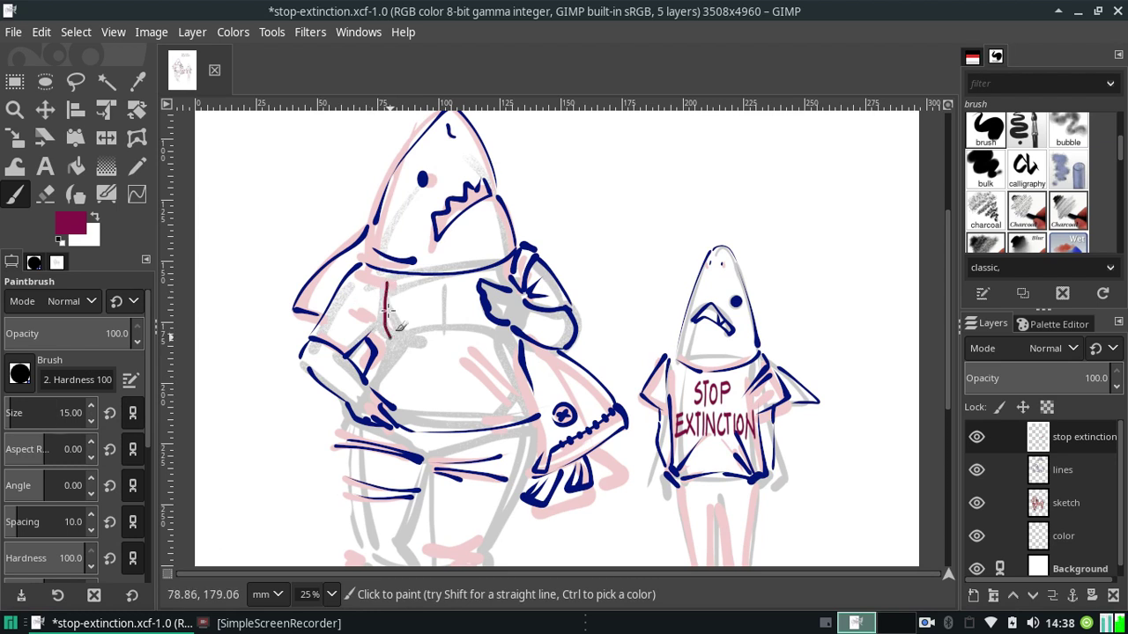
drag(428, 289, 436, 329)
key(ctrl+z)
text(20)
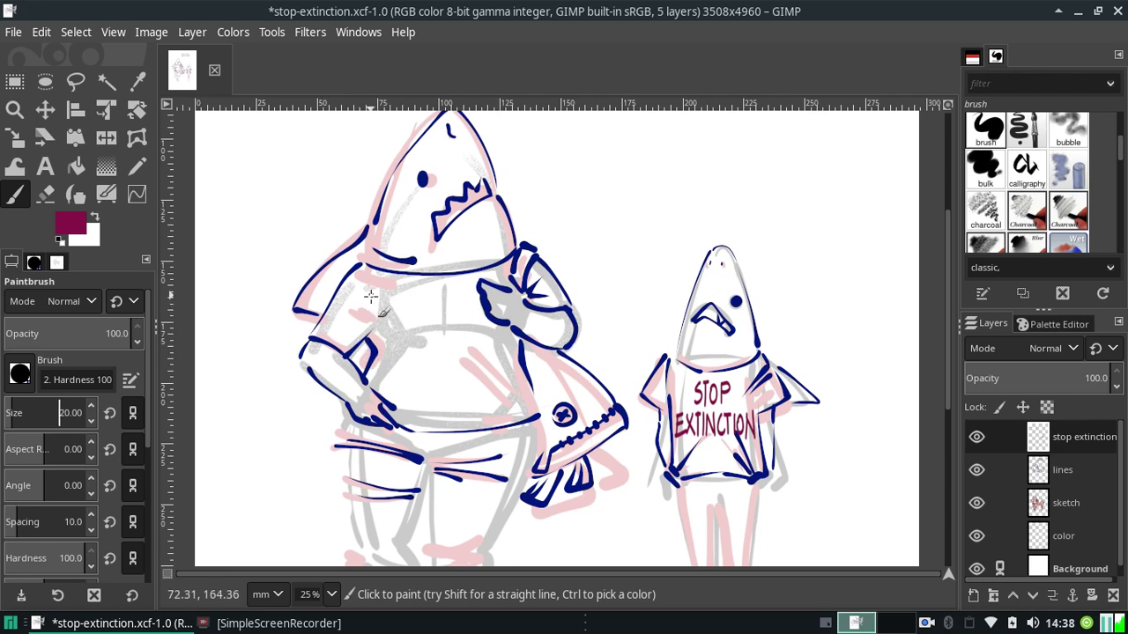
drag(377, 296, 386, 335)
key(ctrl+z)
key(ctrl+z)
mouse_move(380, 291)
mouse_down()
mouse_move(381, 316)
mouse_move(377, 295)
mouse_up()
key(ctrl+z)
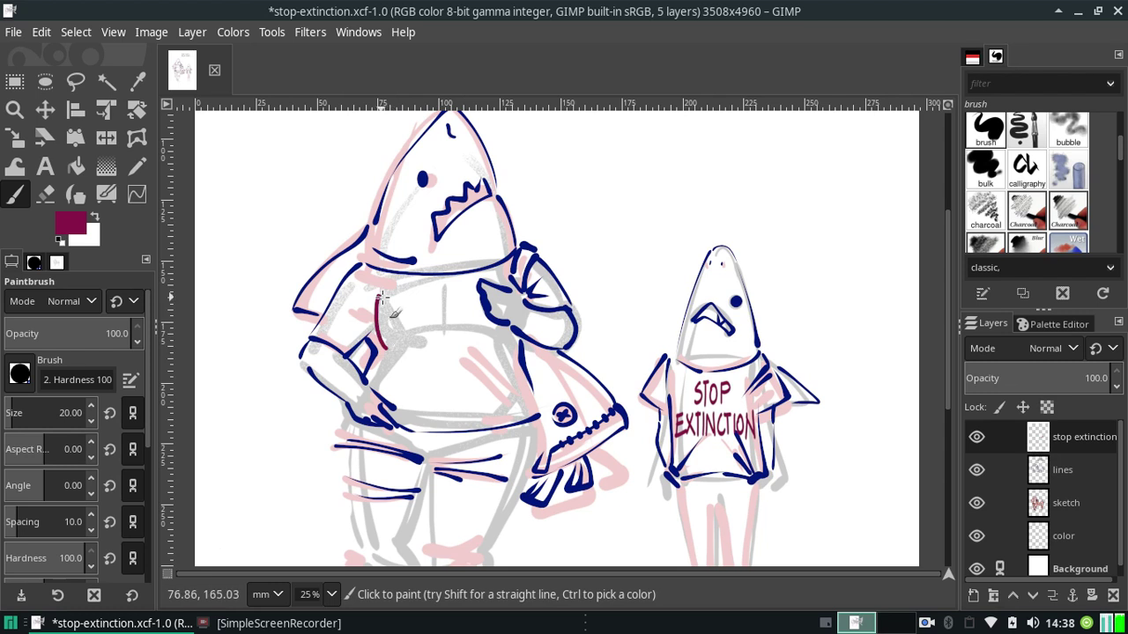
Retry letter strokes after the F on the big shark's shirt, undoing the trial lettering.
key(ctrl+z)
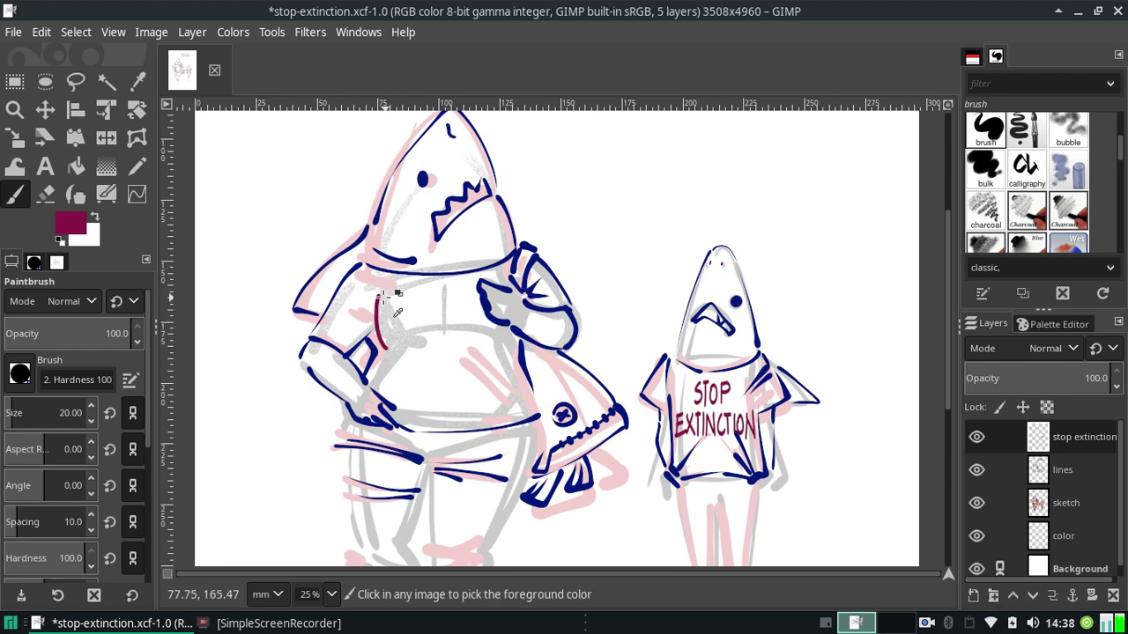
drag(387, 296, 384, 305)
key(ctrl+z)
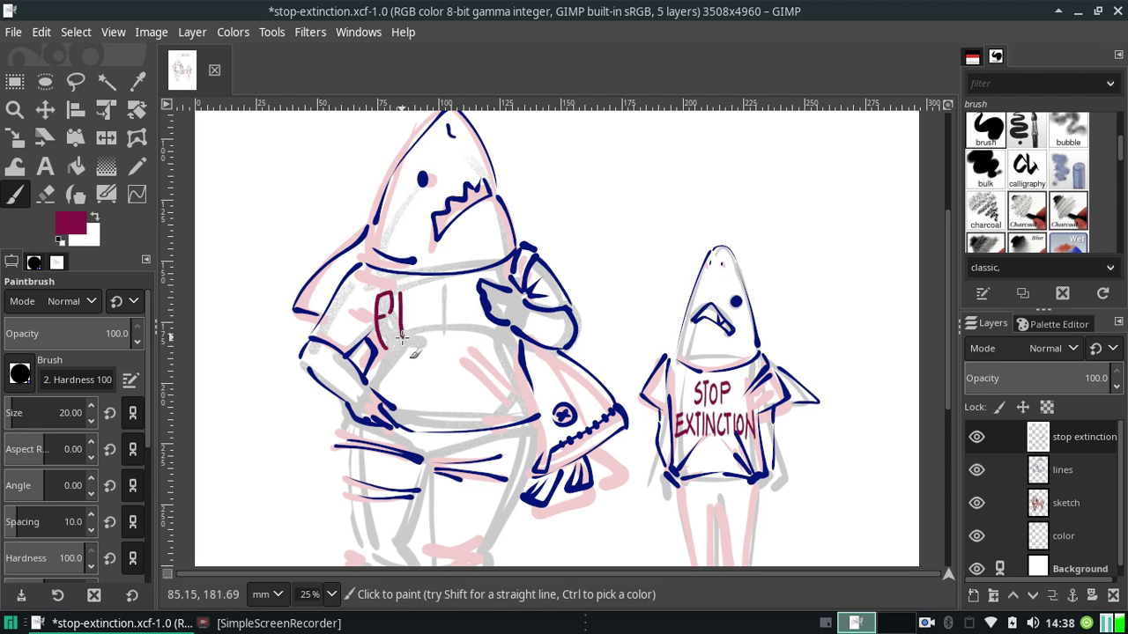
key(ctrl+z)
drag(405, 340, 399, 302)
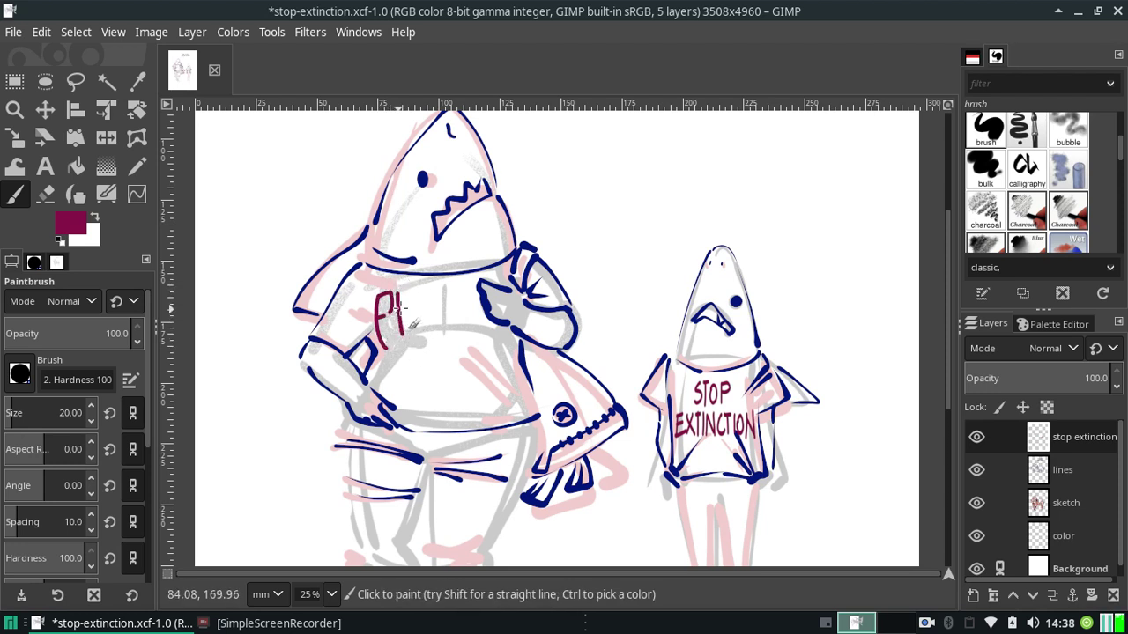
key(ctrl+z)
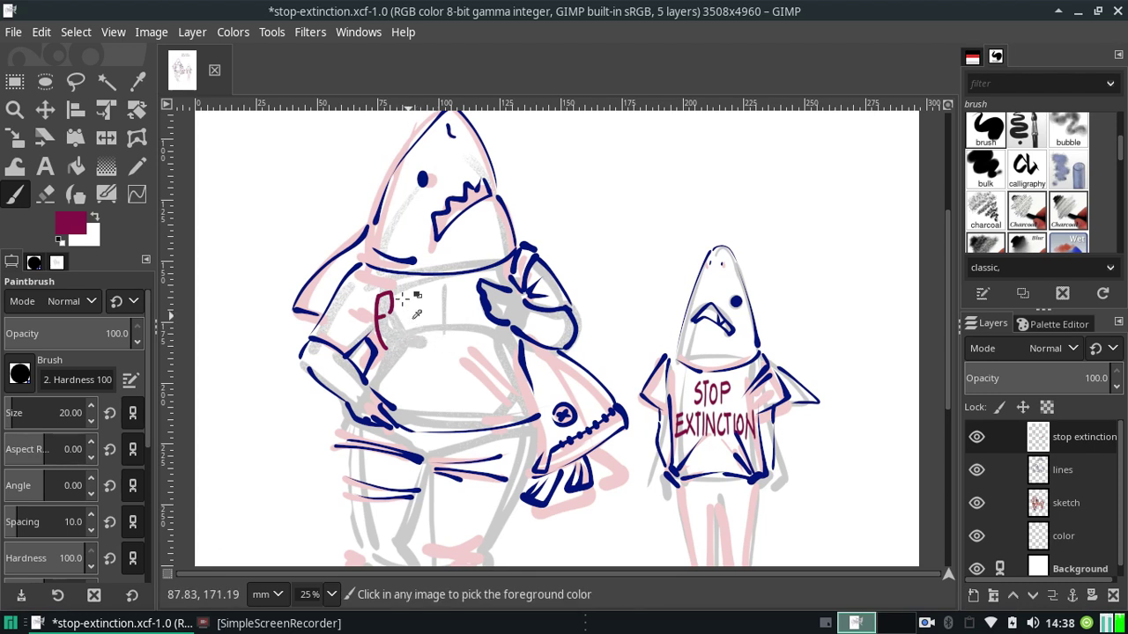
drag(398, 295, 404, 344)
key(ctrl+z)
mouse_move(398, 295)
mouse_down()
mouse_move(404, 343)
mouse_move(403, 310)
mouse_up()
key(ctrl+z)
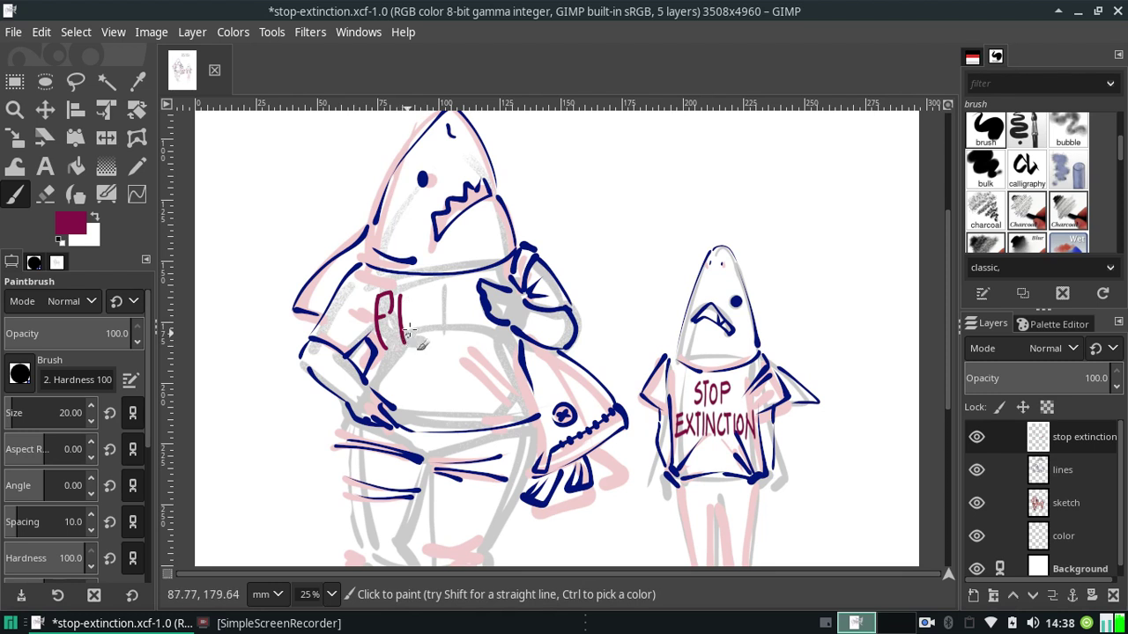
key(ctrl+z)
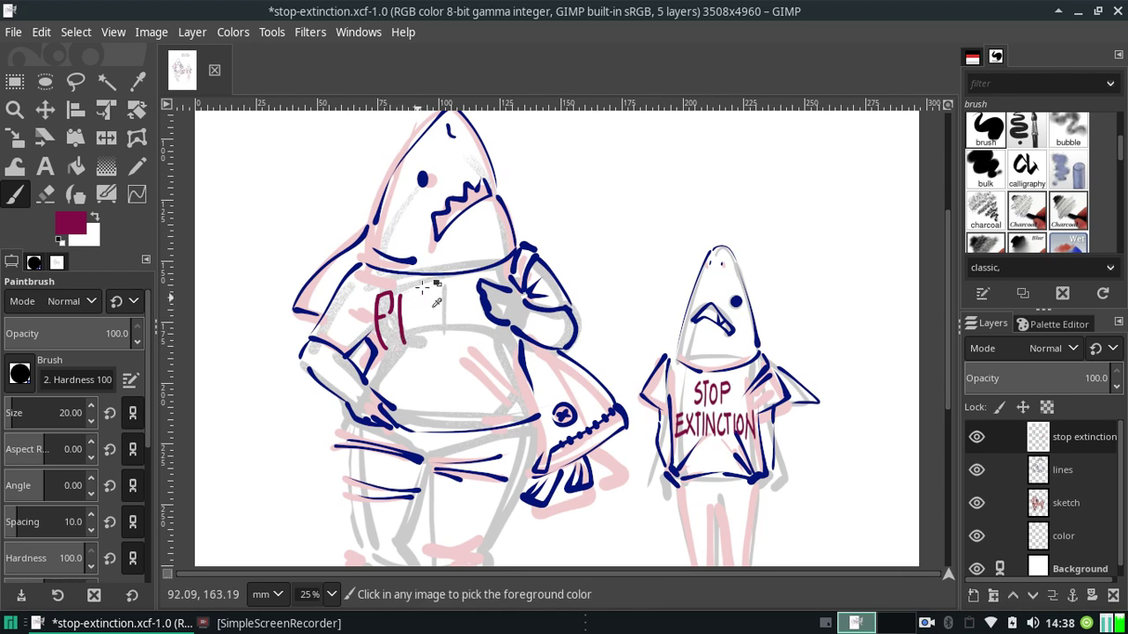
mouse_move(423, 341)
mouse_down()
mouse_move(419, 307)
mouse_move(446, 342)
mouse_move(441, 319)
mouse_move(455, 327)
mouse_up()
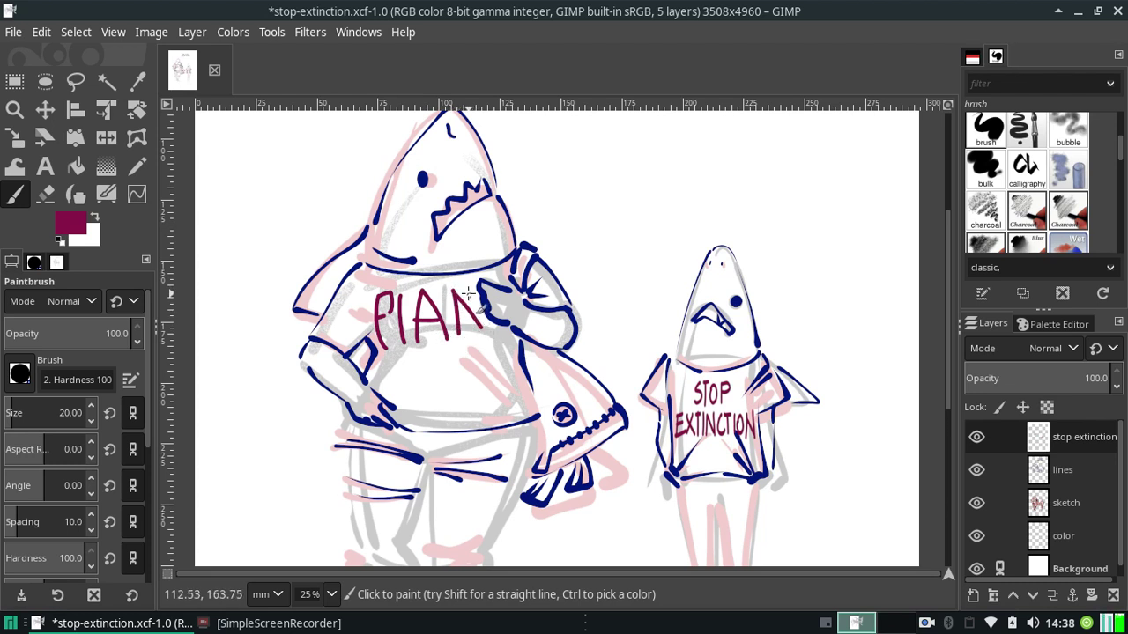
key(ctrl+z)
key(ctrl+z)
key(ctrl+z)
key(ctrl+z)
key(ctrl+z)
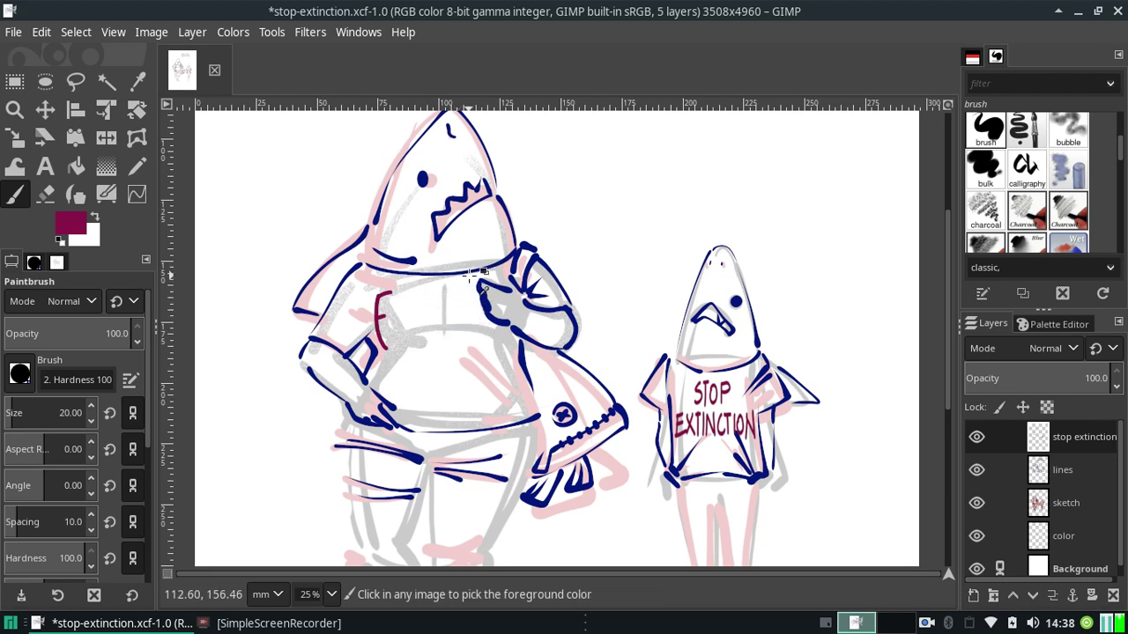
key(ctrl+z)
key(ctrl+z)
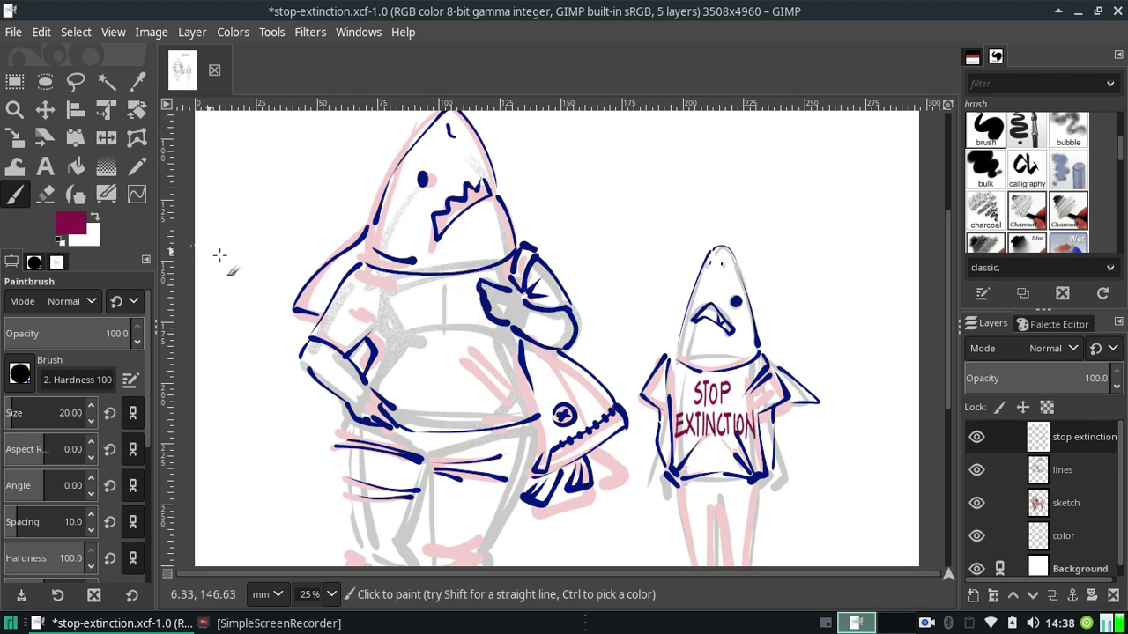
Select the sketch layer and set the paint colour to famicube light blue #98dcff.
click(1068, 538)
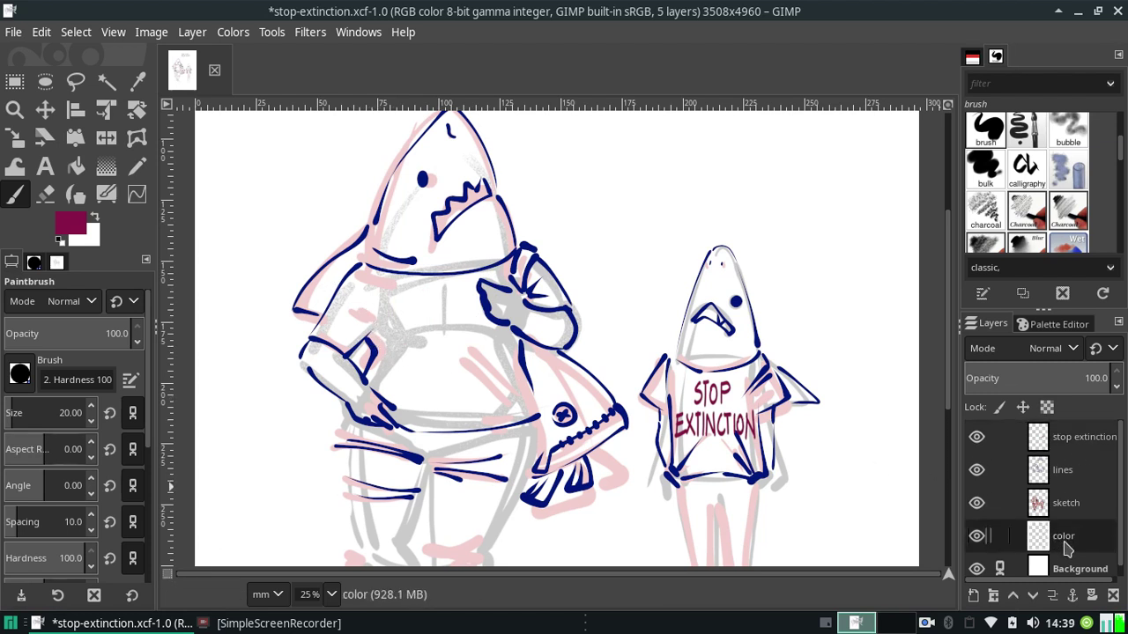
click(1083, 485)
click(1067, 511)
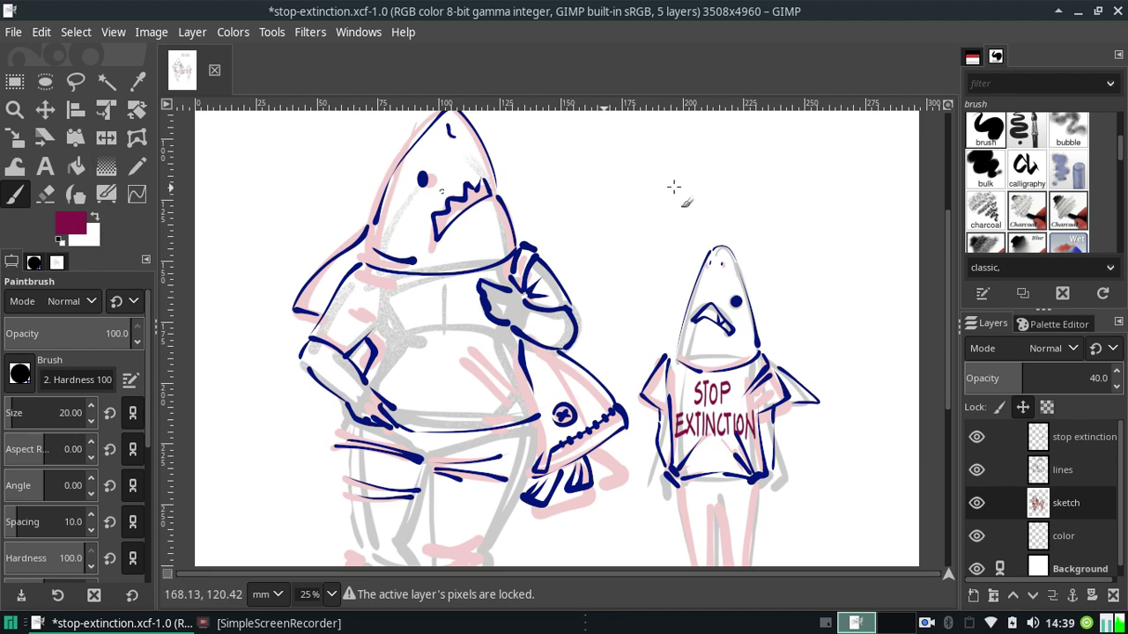
click(1053, 323)
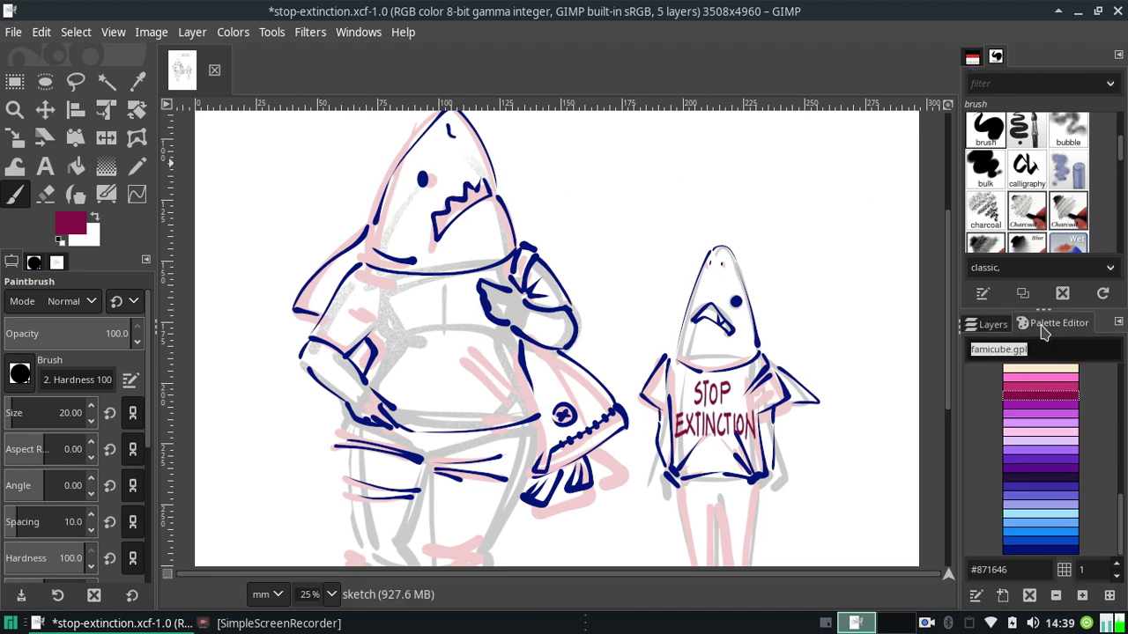
click(1031, 514)
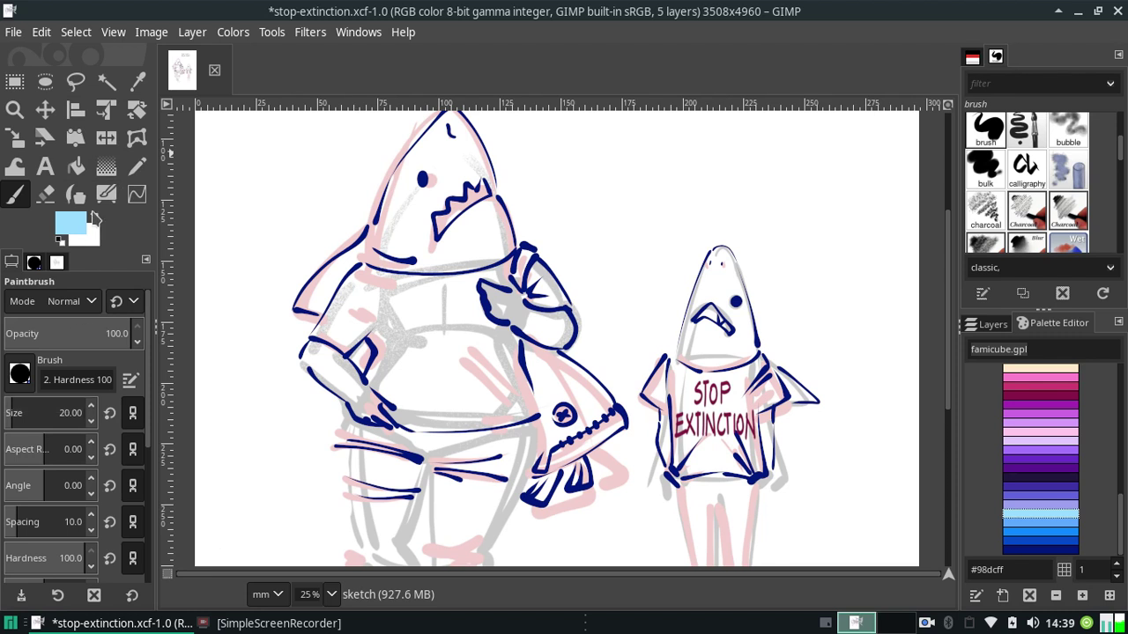
Choose the Ink tool with orange #f68f37 as the paint colour.
click(76, 193)
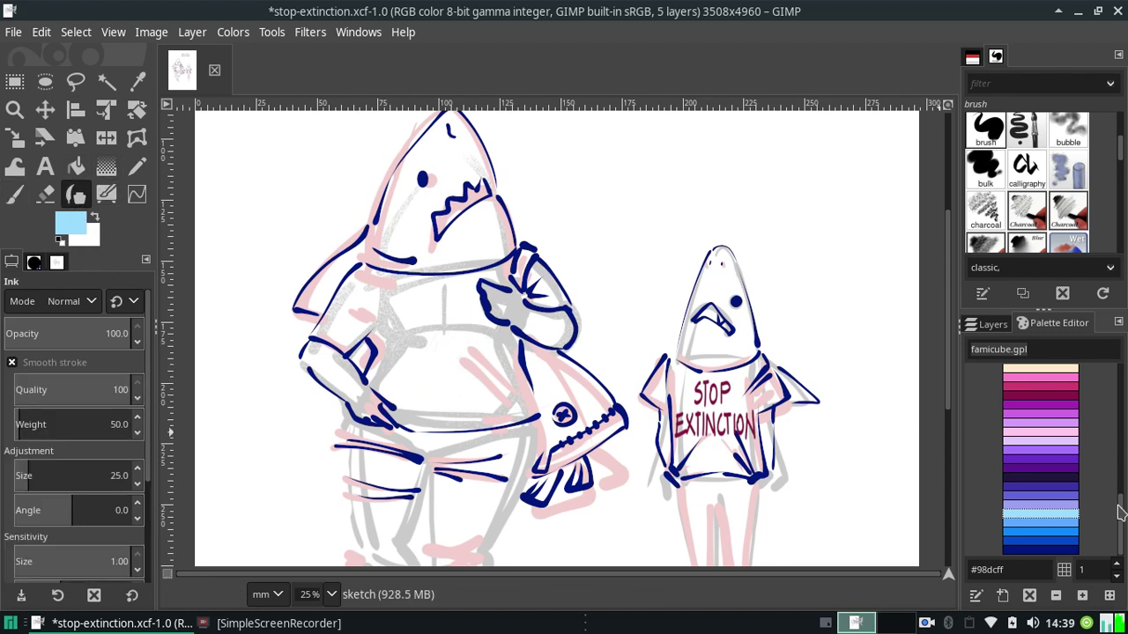
drag(1120, 511, 1090, 447)
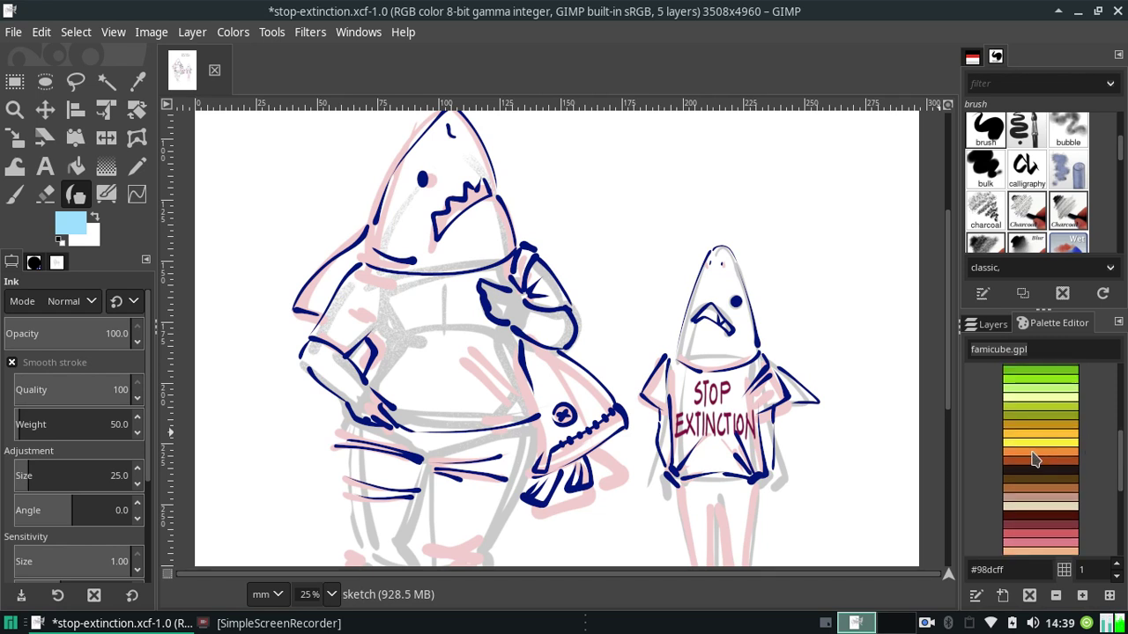
click(1035, 456)
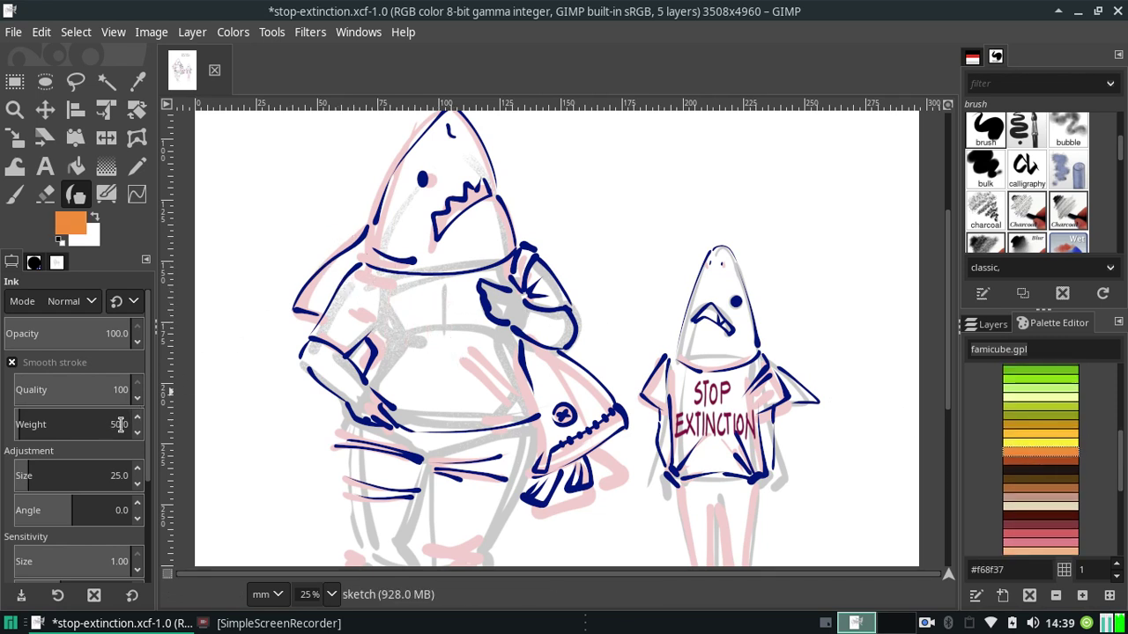
Set the ink tool's weight to 50 and size to 100.
text(100)
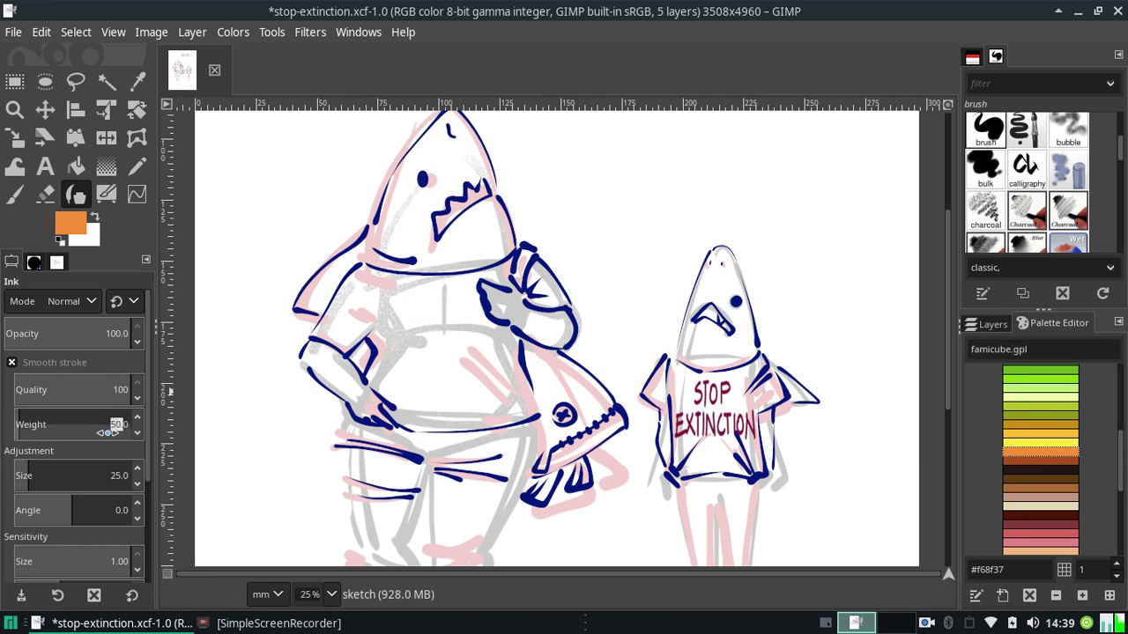
key(Return)
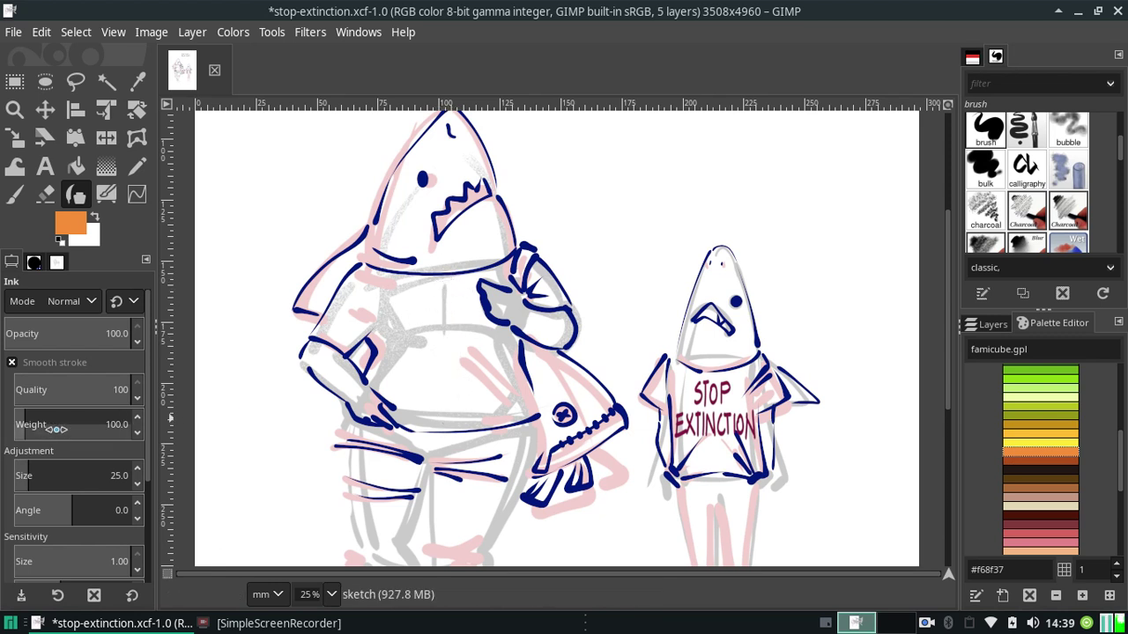
text(5)
key(Return)
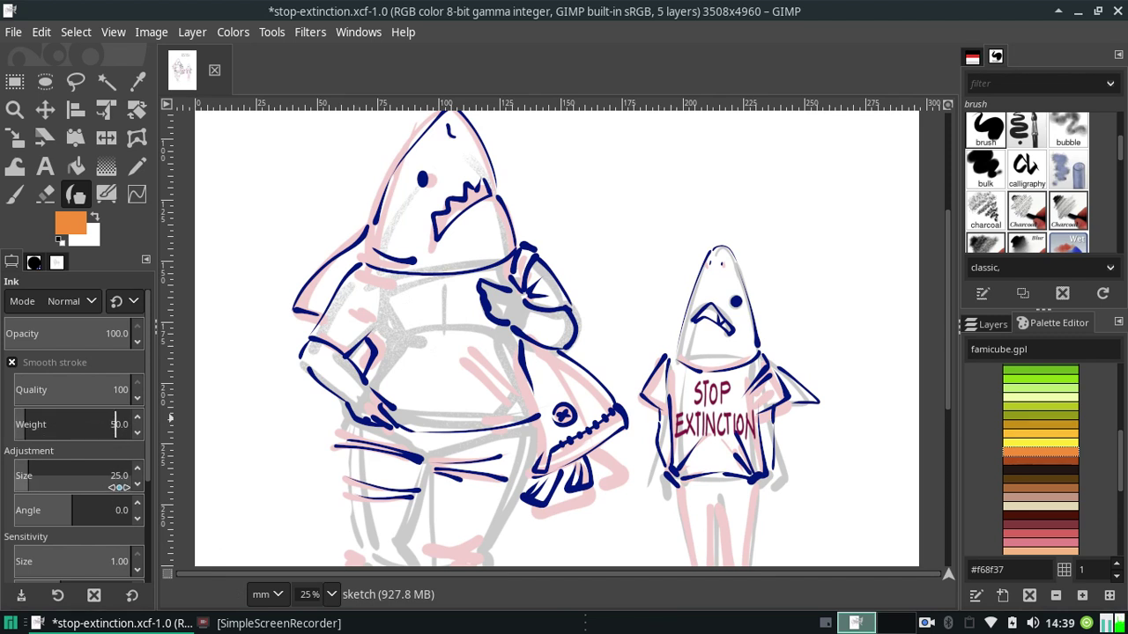
double_click(113, 476)
text(10)
key(Return)
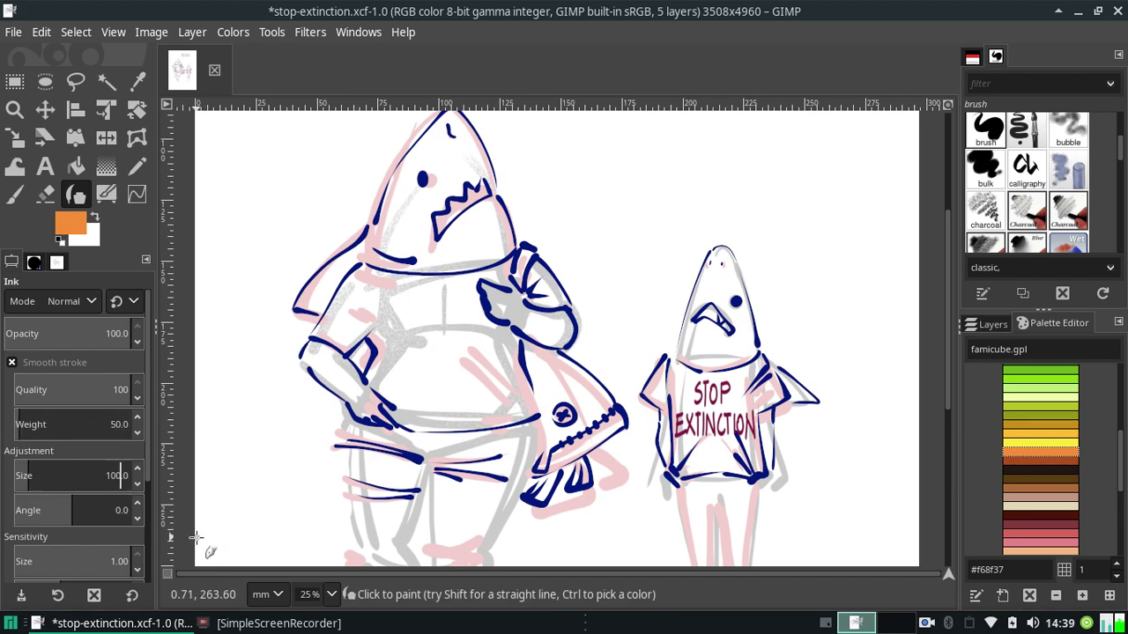
Sketch orange ink strokes curving across the big shark's chest and belly.
key(Return)
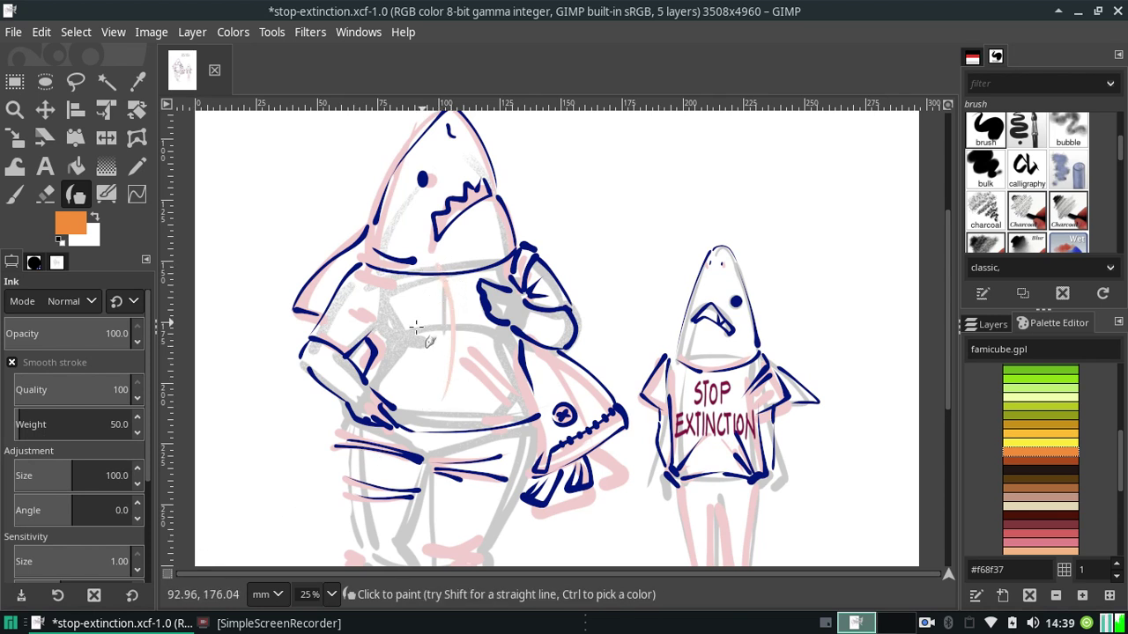
drag(511, 264, 384, 275)
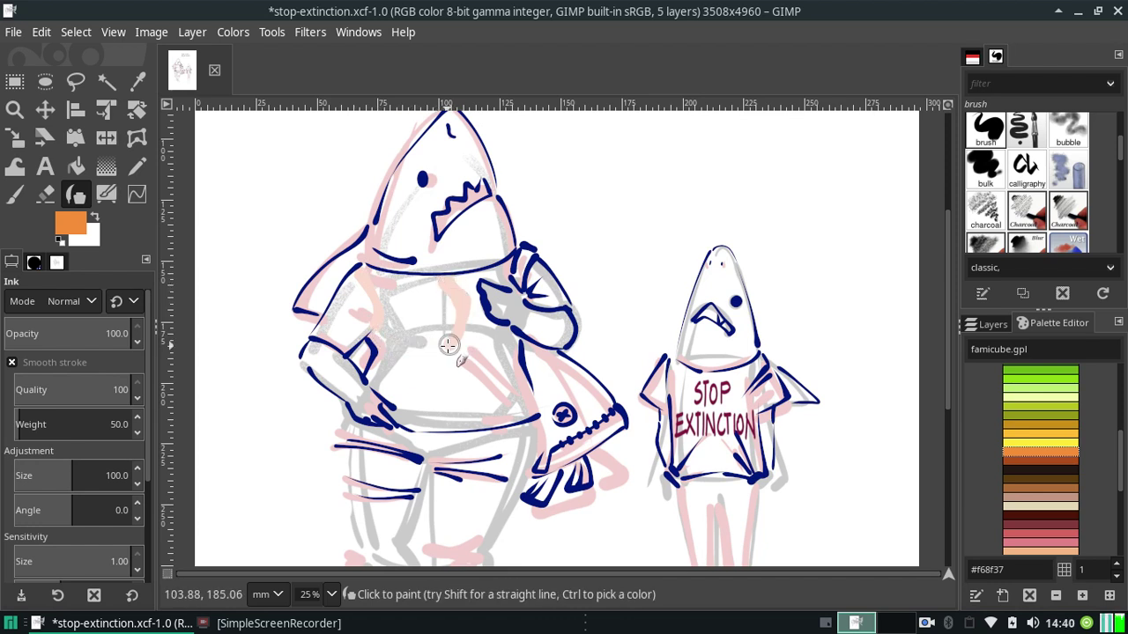
key(ctrl)
key(ctrl)
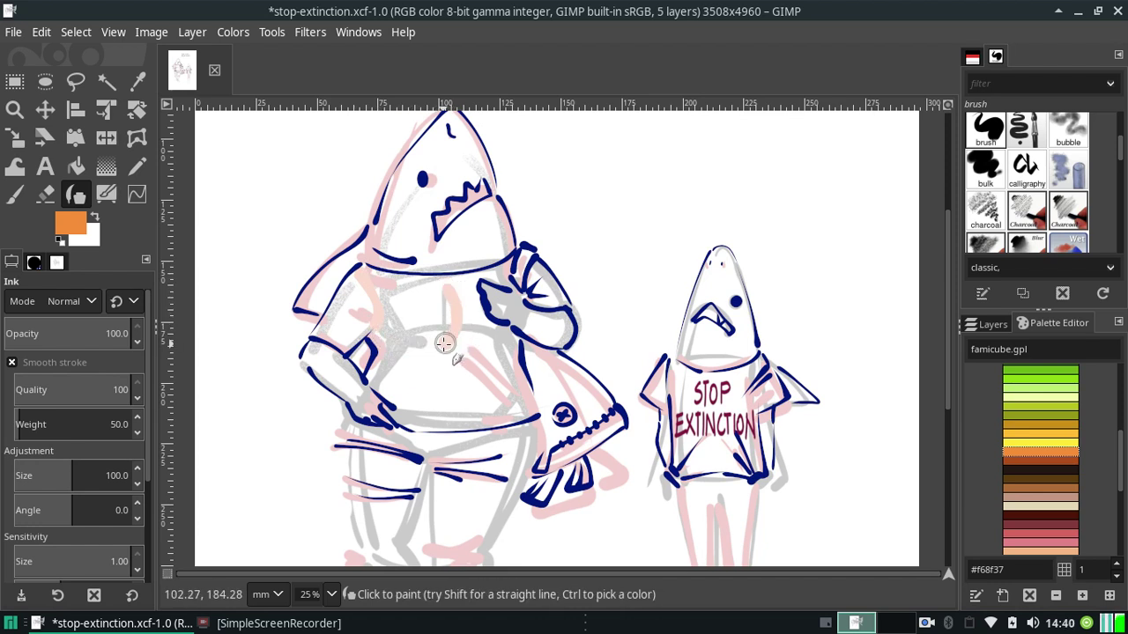
key(ctrl)
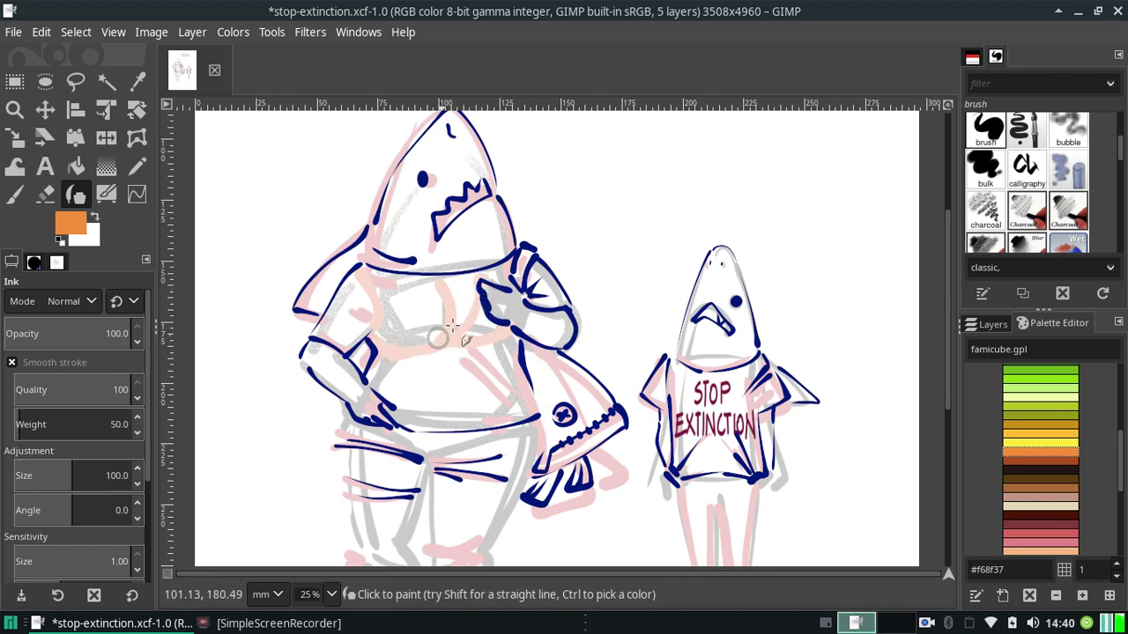
mouse_move(438, 339)
mouse_down()
mouse_move(470, 279)
mouse_move(433, 337)
mouse_move(455, 340)
mouse_move(450, 355)
mouse_up()
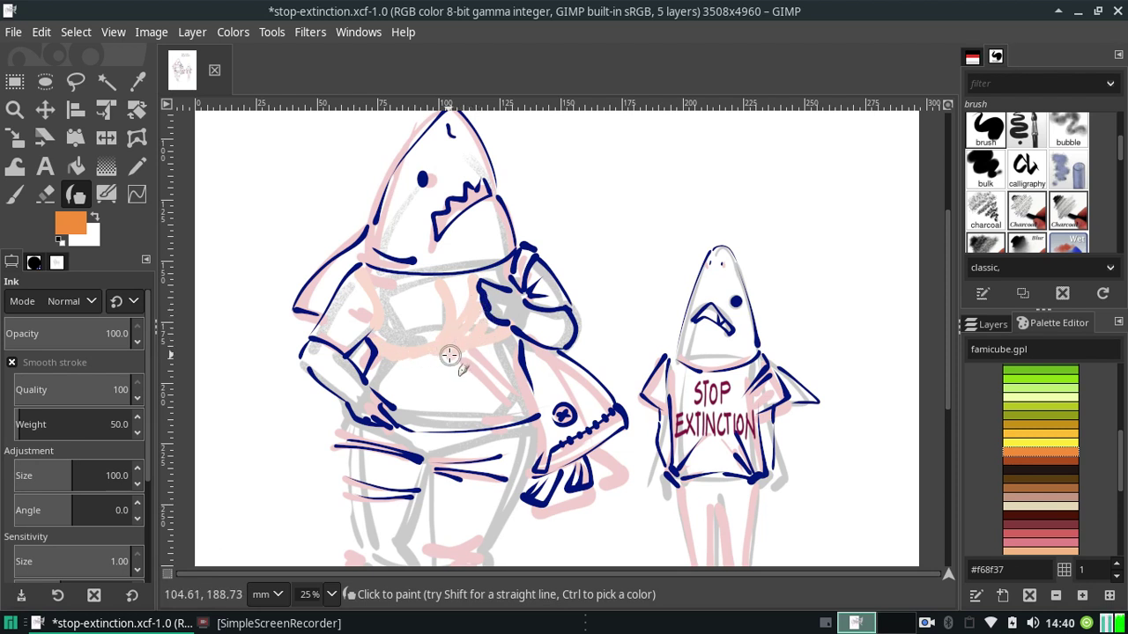
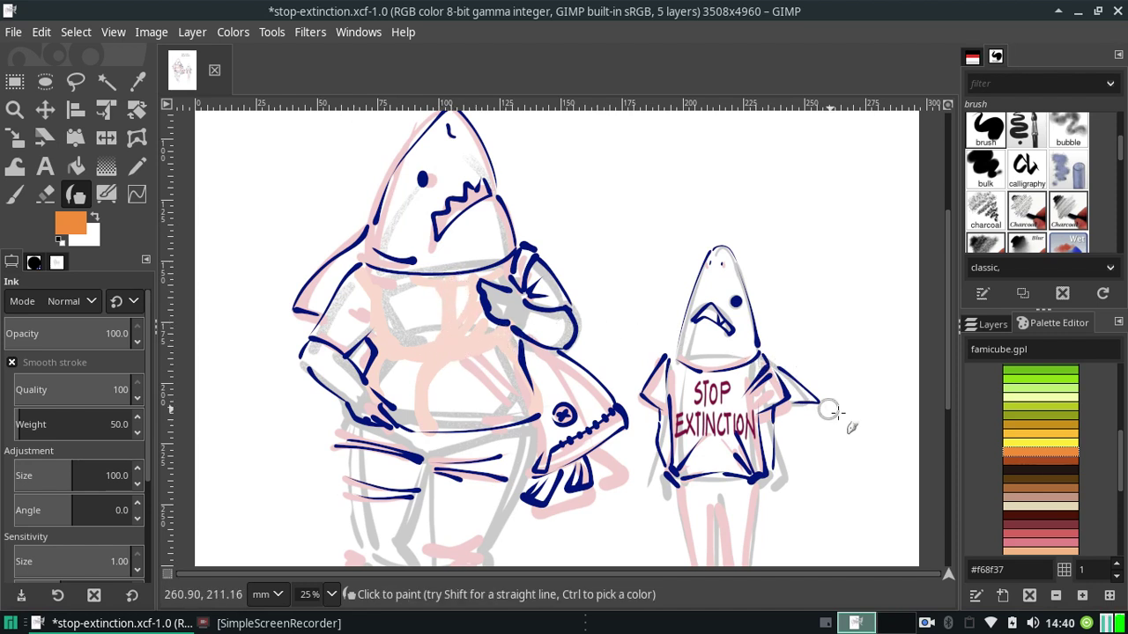
Make the lines layer active and pick dark navy #00177d from the famicube palette.
click(992, 326)
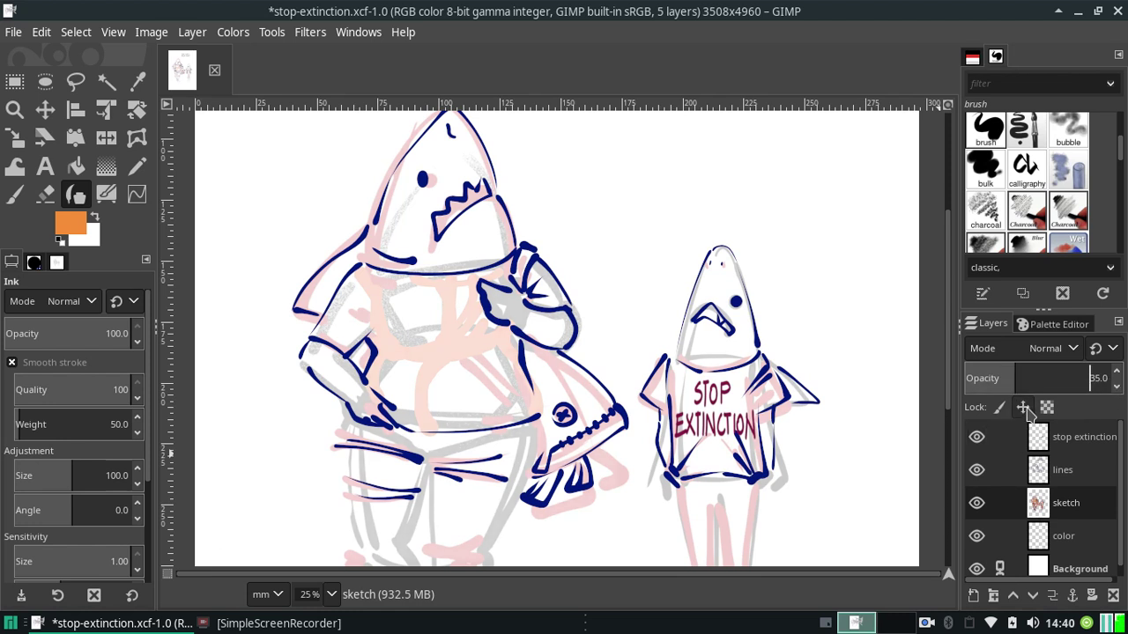
click(1087, 473)
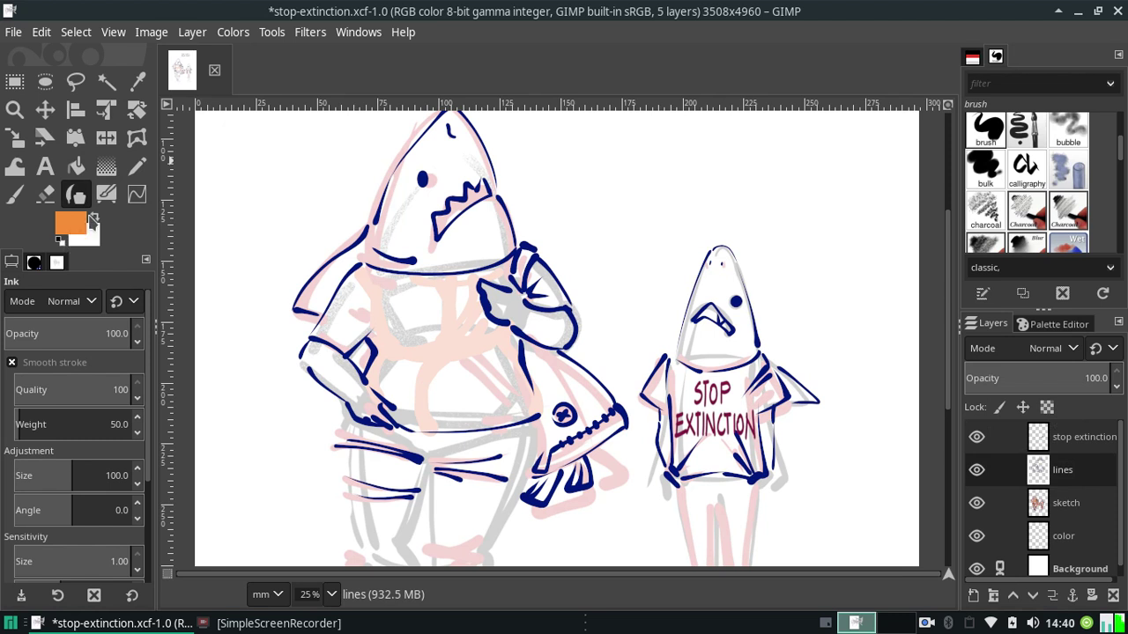
click(1060, 326)
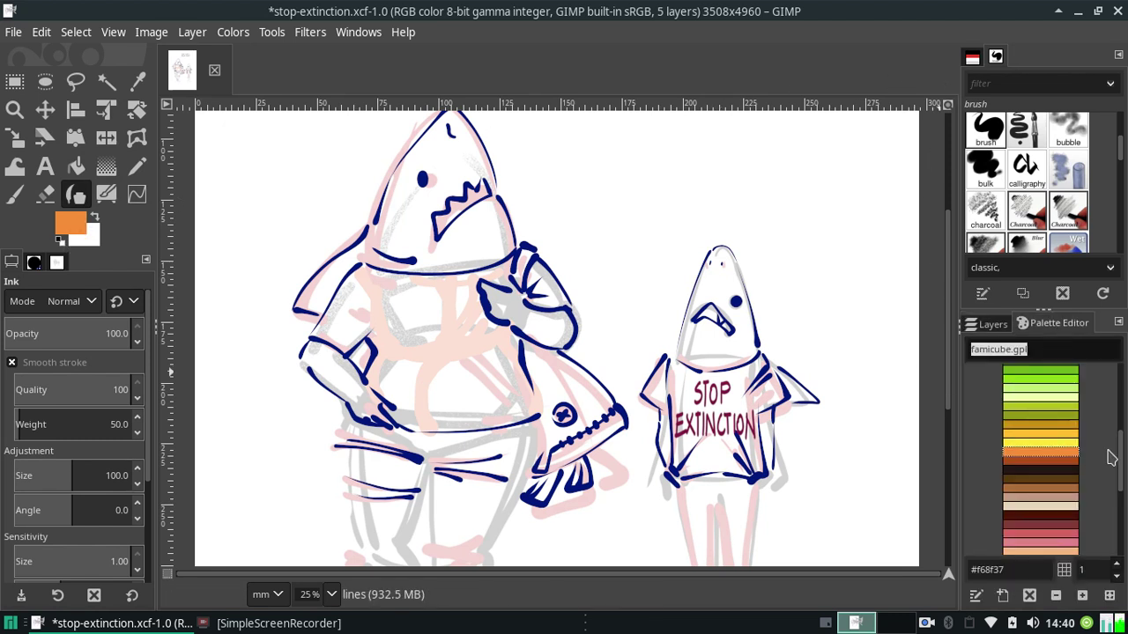
drag(1120, 454, 1109, 531)
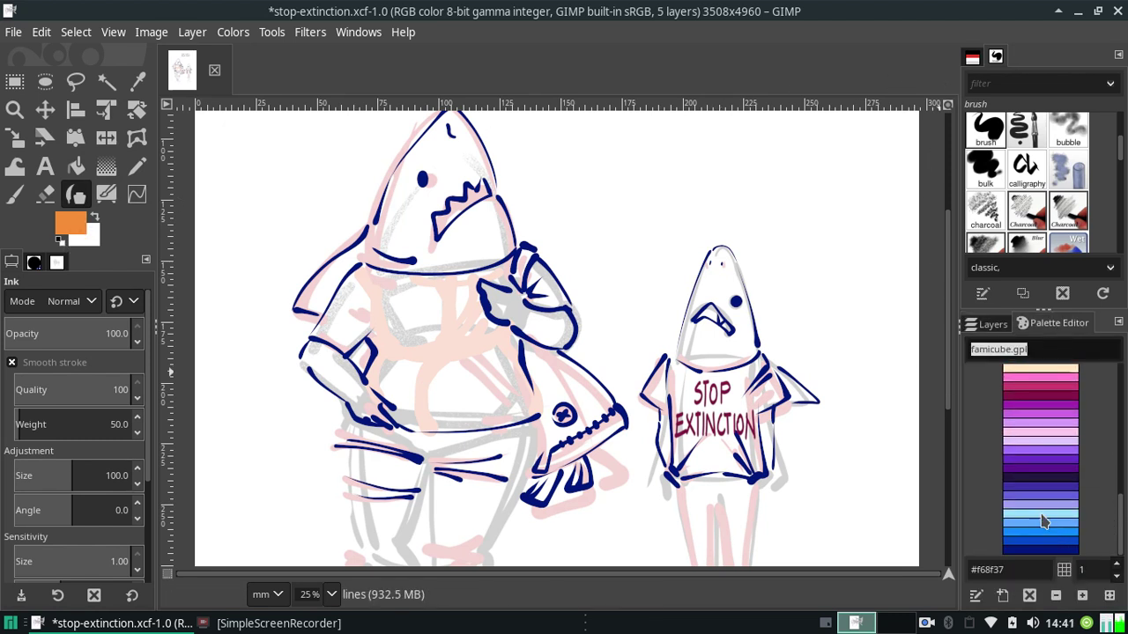
click(1021, 550)
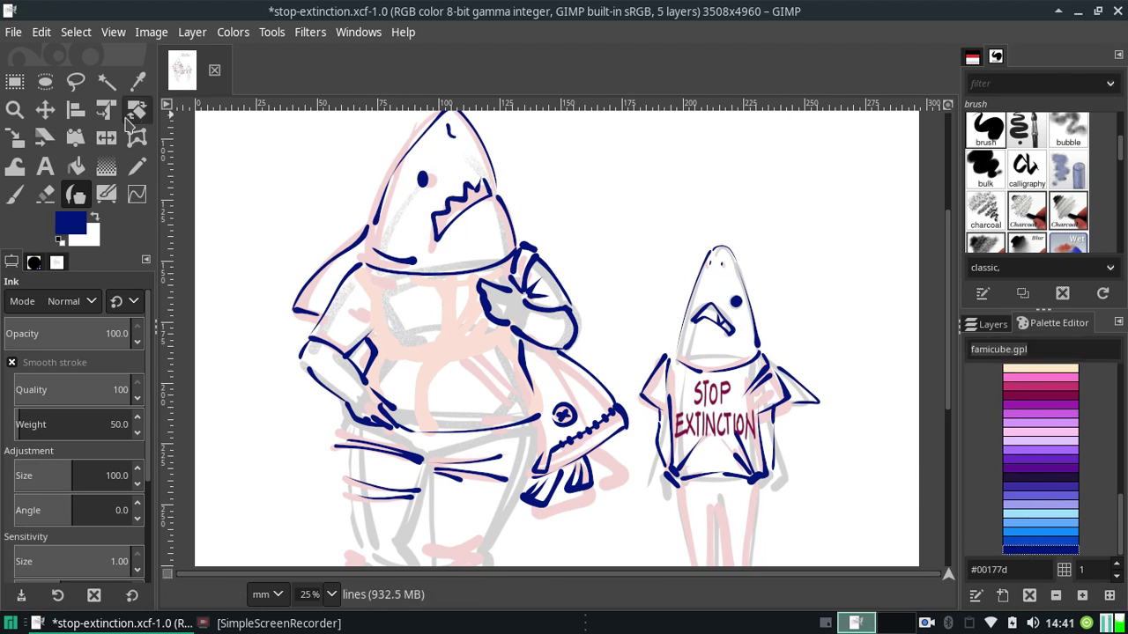
Set the Ink tool size to 50.
triple_click(107, 475)
text(50)
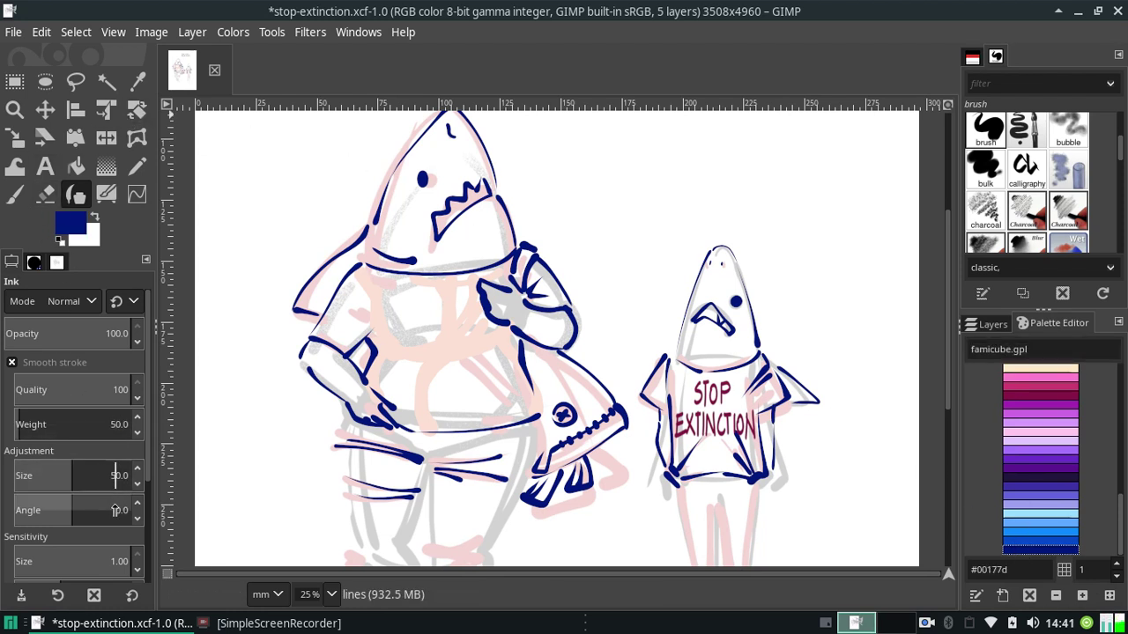
key(Return)
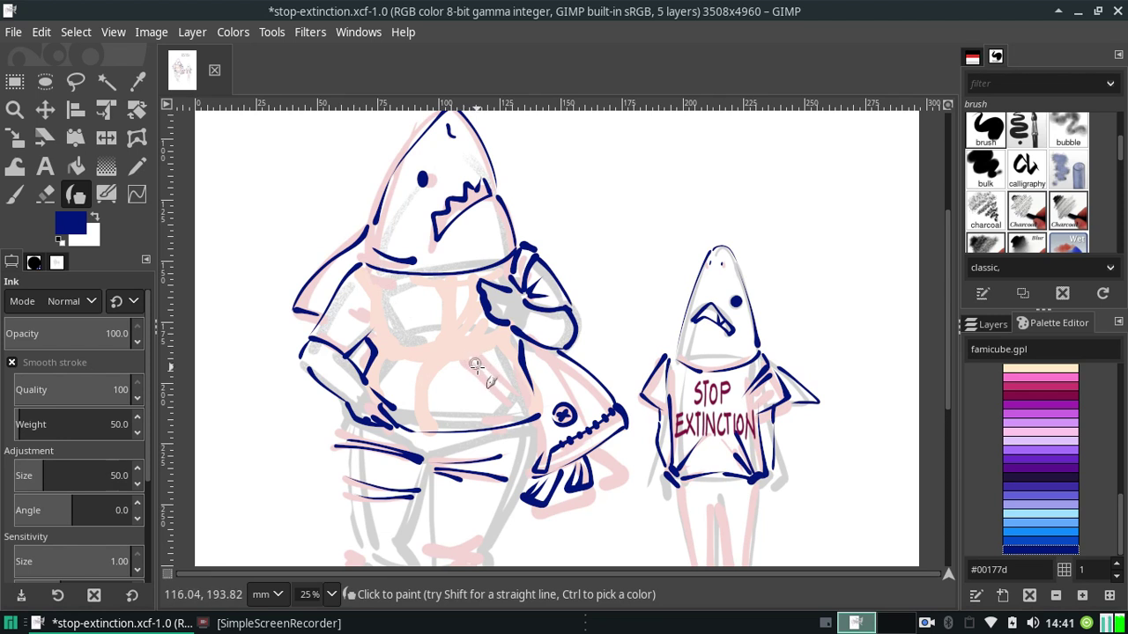
Ink a diagonal navy stroke across the big shark's belly, redrawing until it fits.
drag(464, 358, 541, 389)
key(ctrl+z)
key(ctrl+z)
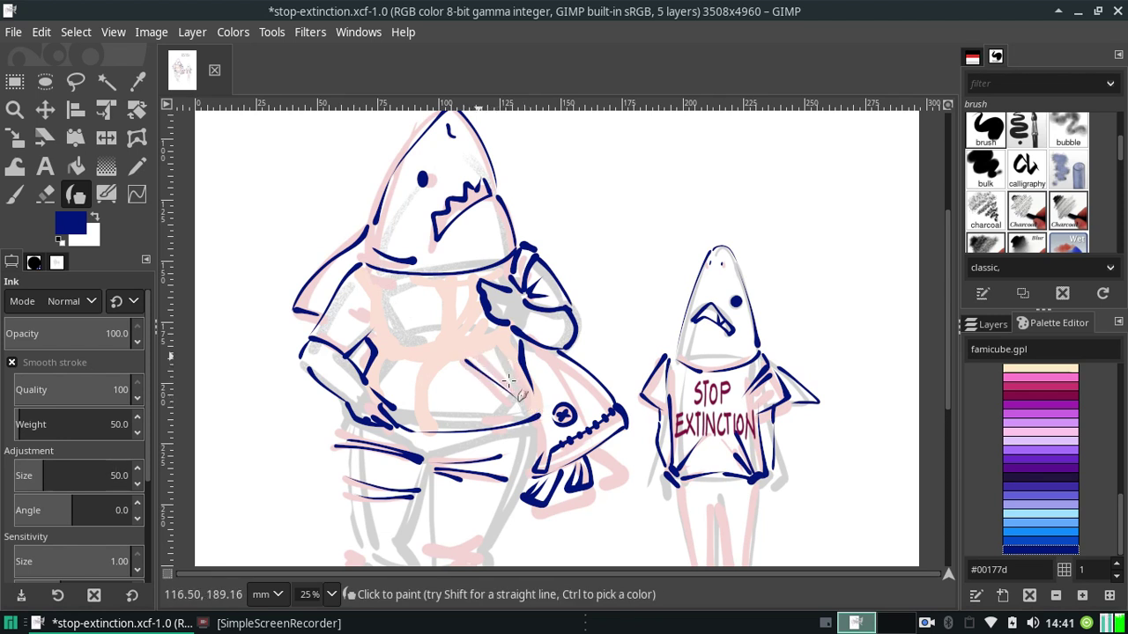
drag(479, 357, 541, 408)
key(ctrl+z)
key(ctrl+z)
drag(476, 356, 521, 387)
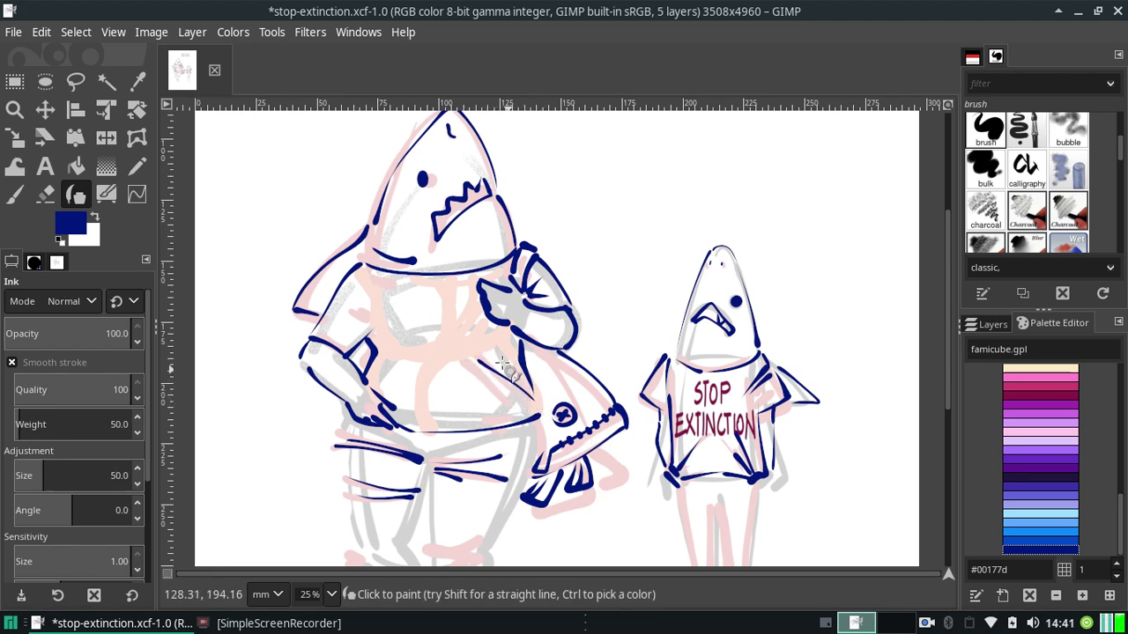
key(ctrl+z)
drag(480, 357, 534, 398)
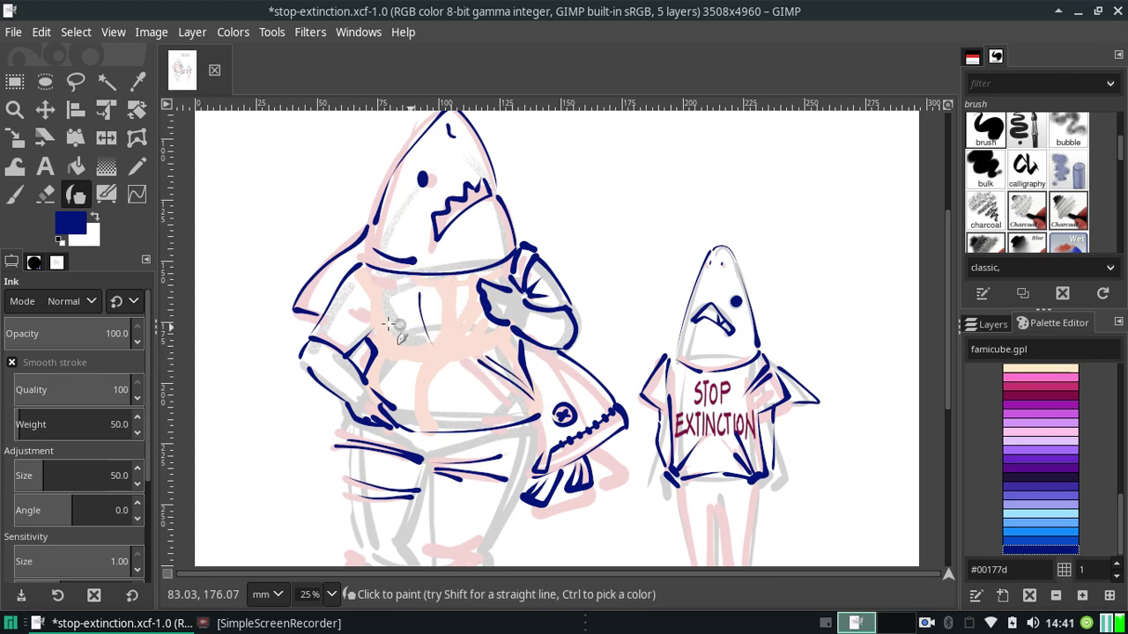
Ink the big shark's torso outline, redoing the stroke several times.
drag(368, 286, 366, 349)
drag(365, 279, 363, 345)
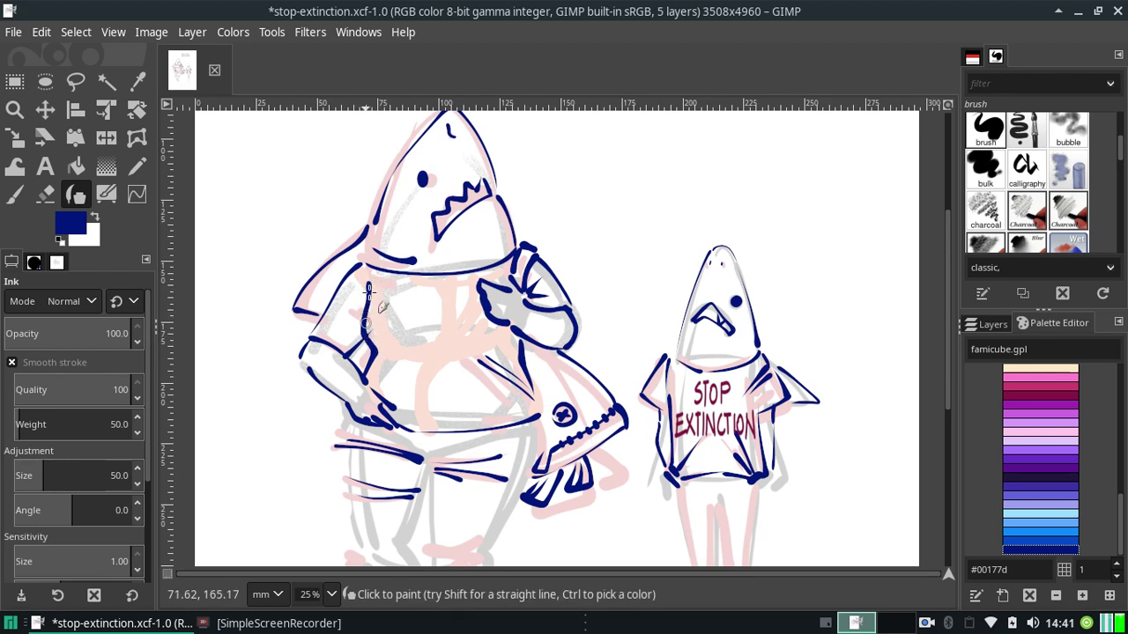
key(ctrl+z)
drag(359, 268, 371, 337)
key(ctrl+z)
drag(356, 266, 368, 339)
key(ctrl+z)
drag(359, 265, 361, 333)
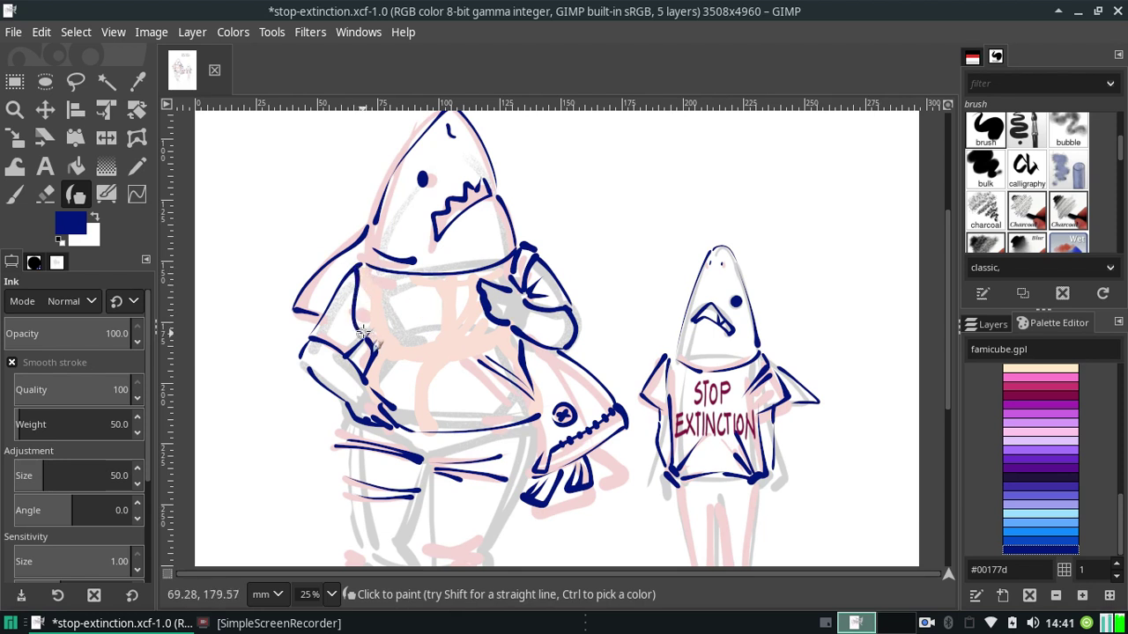
key(ctrl+z)
drag(356, 266, 370, 348)
key(ctrl+z)
drag(358, 263, 366, 347)
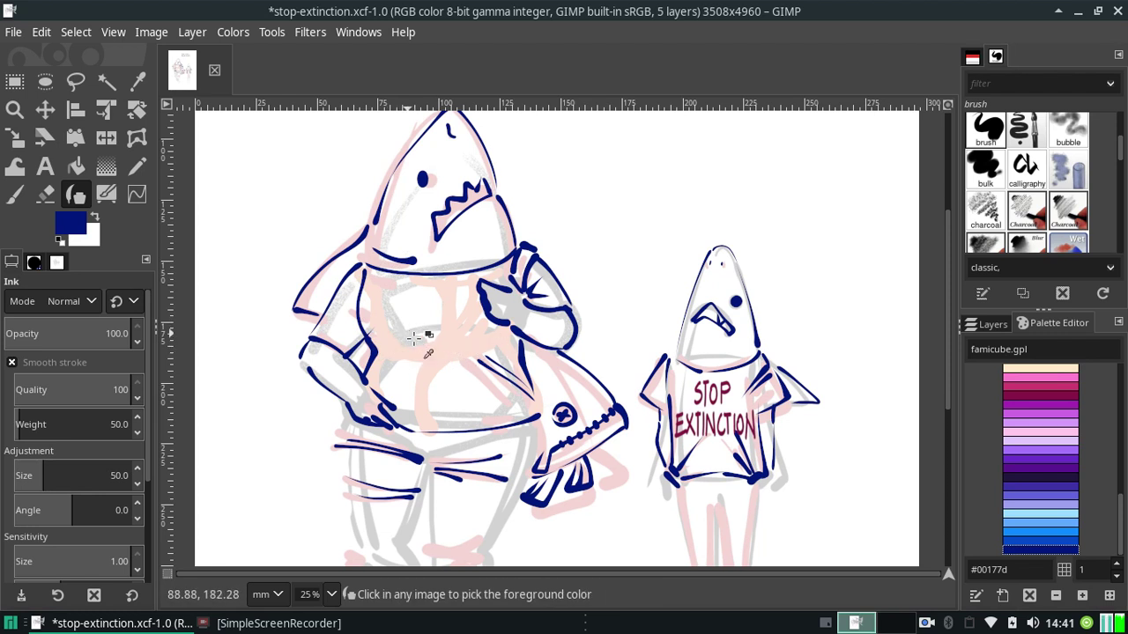
Add a darker line and thin hatching strokes across the torso.
mouse_move(379, 300)
mouse_down()
mouse_move(414, 319)
mouse_move(402, 334)
mouse_up()
key(ctrl+z)
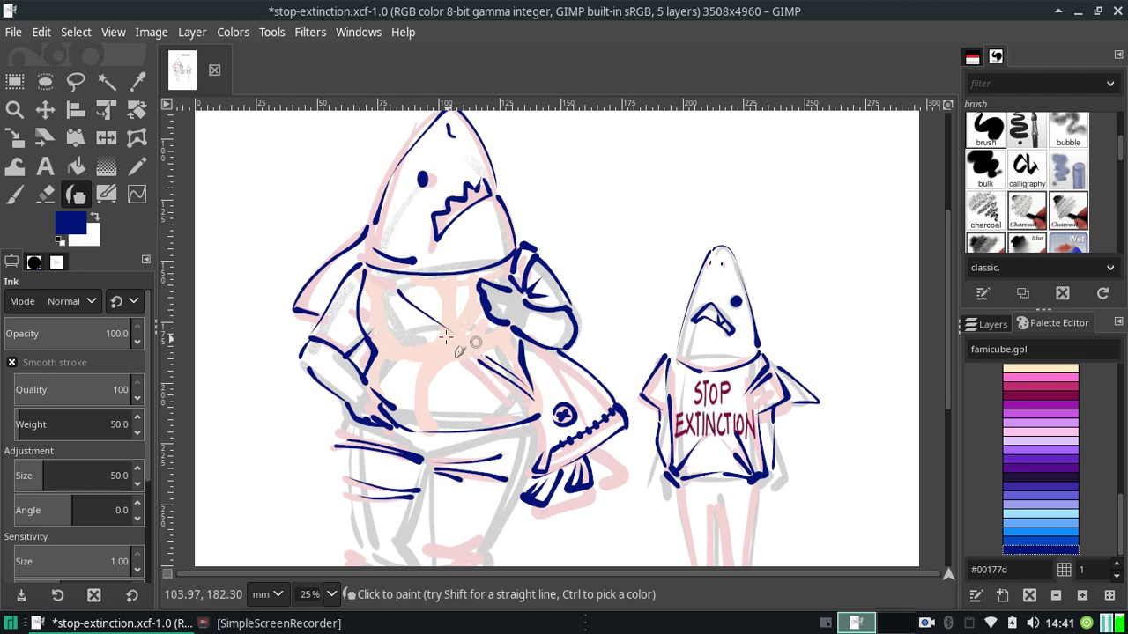
key(ctrl+z)
drag(420, 279, 405, 335)
key(ctrl+z)
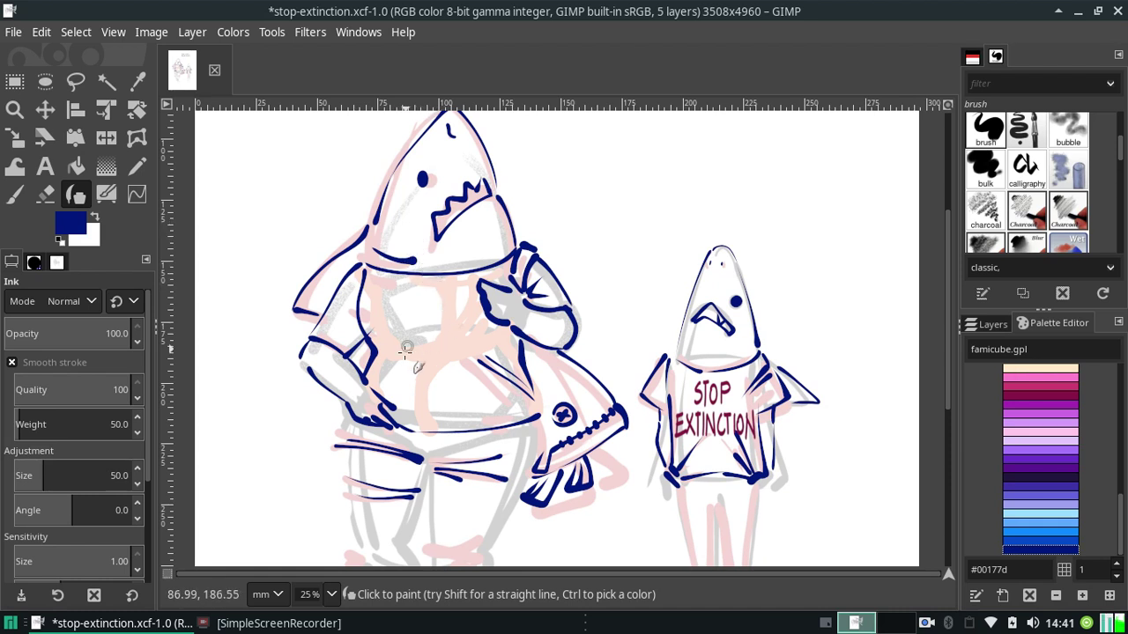
key(ctrl+z)
drag(414, 341, 458, 350)
drag(420, 305, 487, 309)
drag(405, 308, 482, 324)
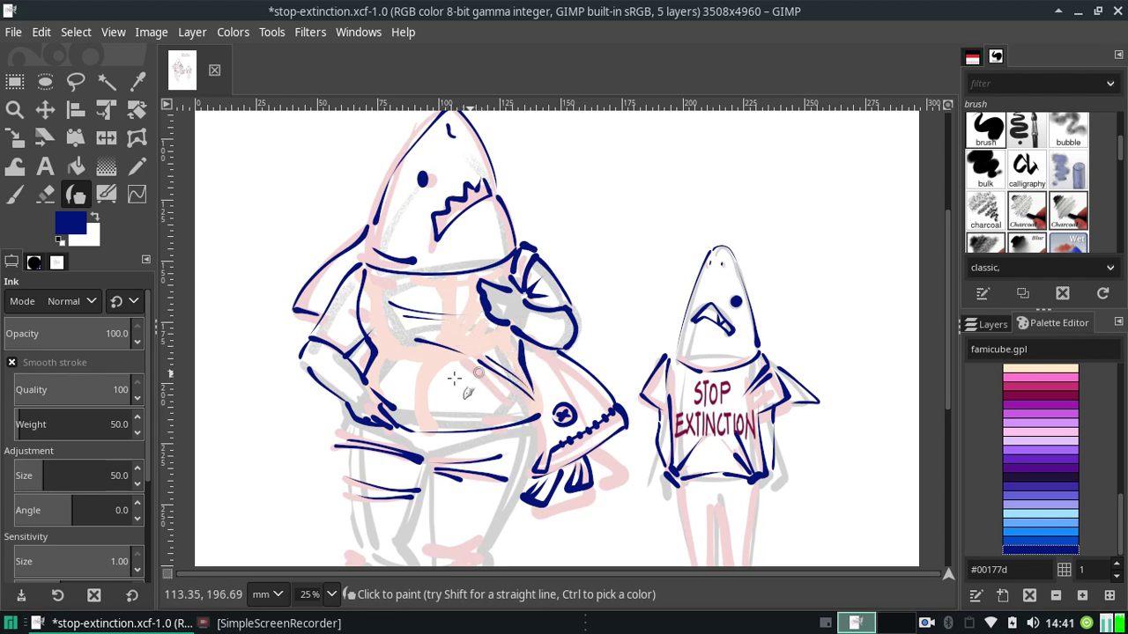
Ink a line across the shark's chest below the arm.
mouse_move(380, 346)
mouse_down()
mouse_move(371, 368)
mouse_move(376, 359)
mouse_up()
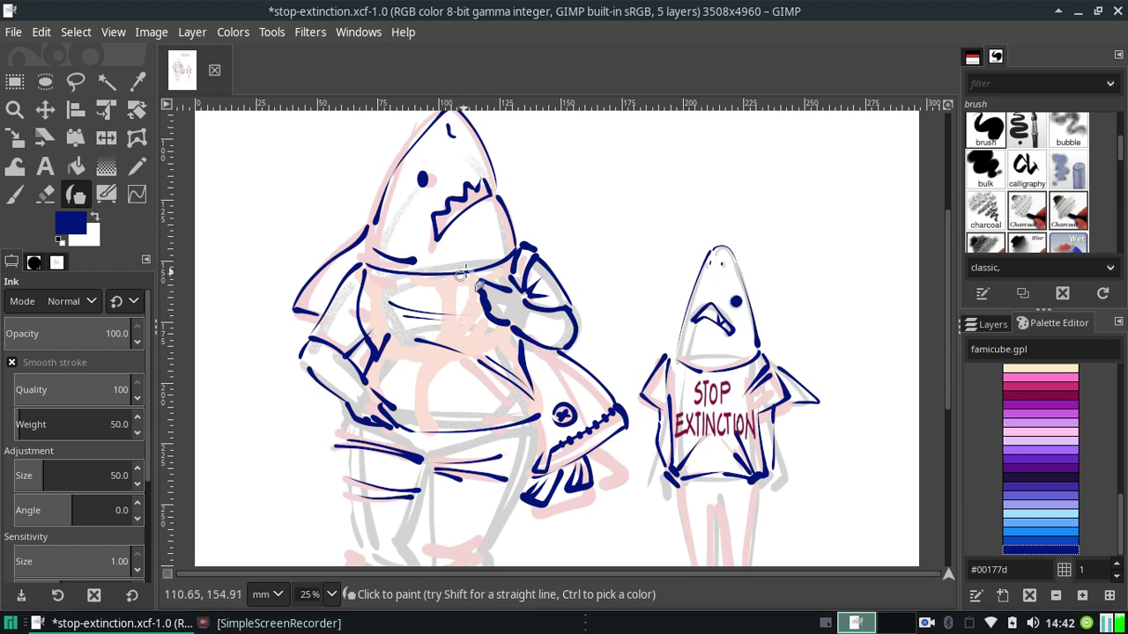
key(ctrl+z)
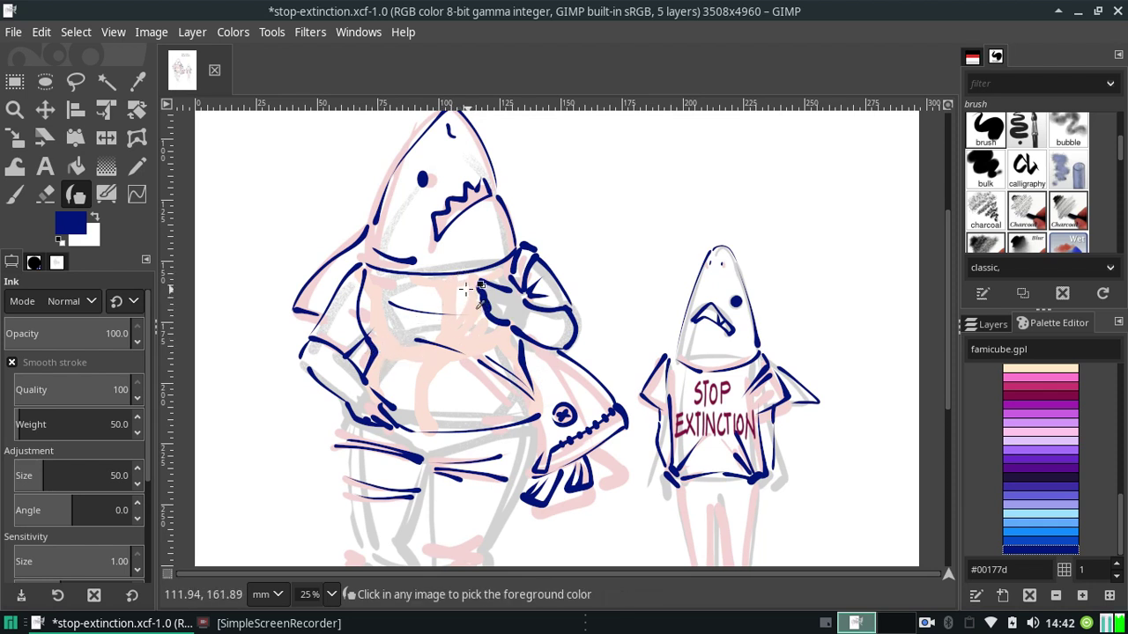
key(ctrl+z)
mouse_move(393, 336)
mouse_down()
mouse_move(445, 337)
mouse_move(456, 354)
mouse_up()
key(ctrl+z)
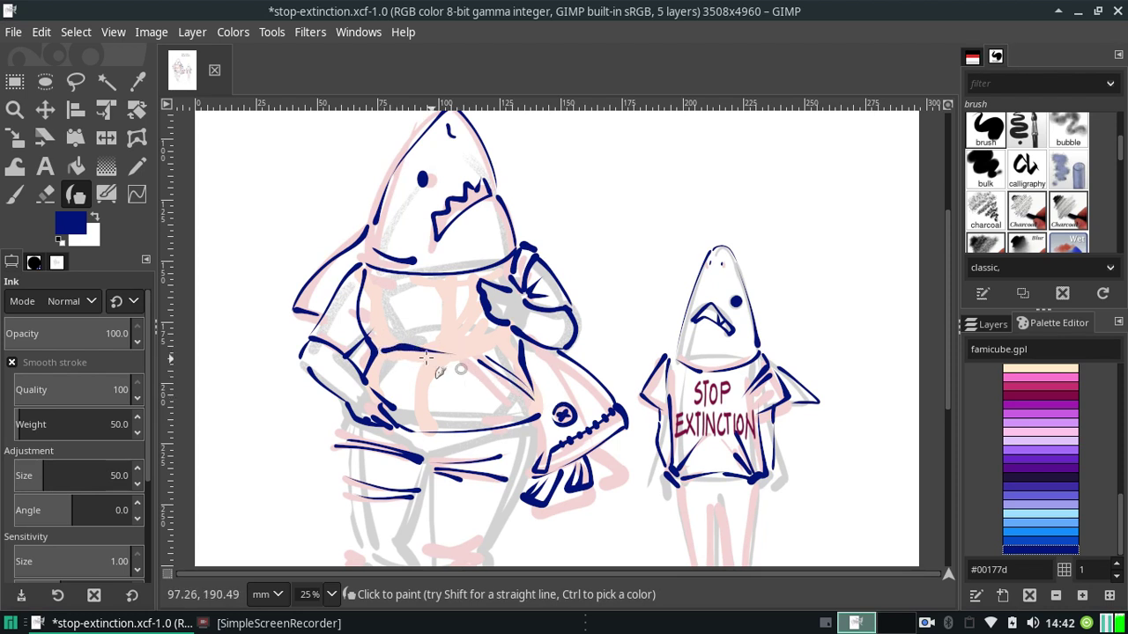
key(ctrl+z)
drag(374, 351, 449, 349)
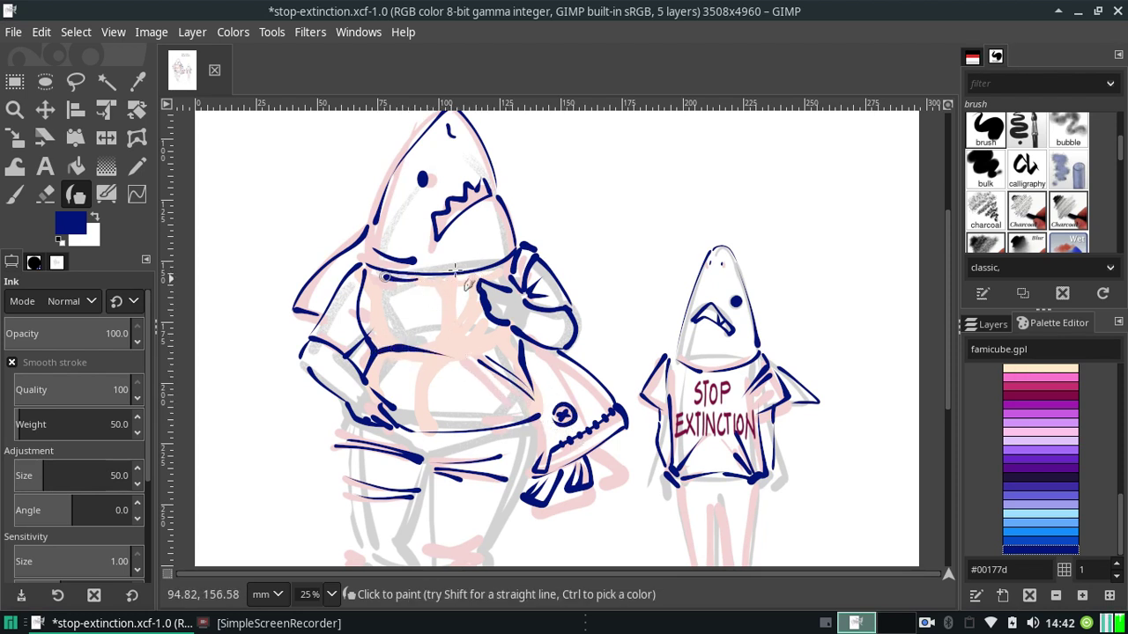
Try a short navy line under the collar, then remove it.
key(ctrl+z)
mouse_move(391, 276)
mouse_down()
mouse_move(443, 280)
mouse_move(483, 262)
mouse_up()
key(ctrl+z)
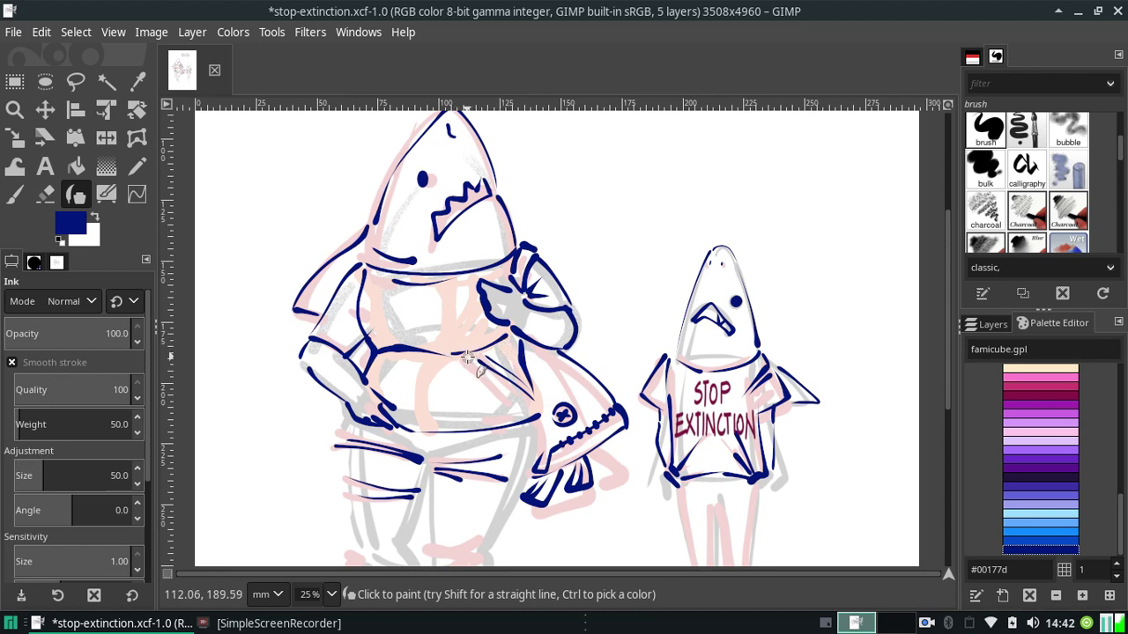
Remove the last belly stroke and save stop-extinction.xcf.
key(ctrl)
key(ctrl+z)
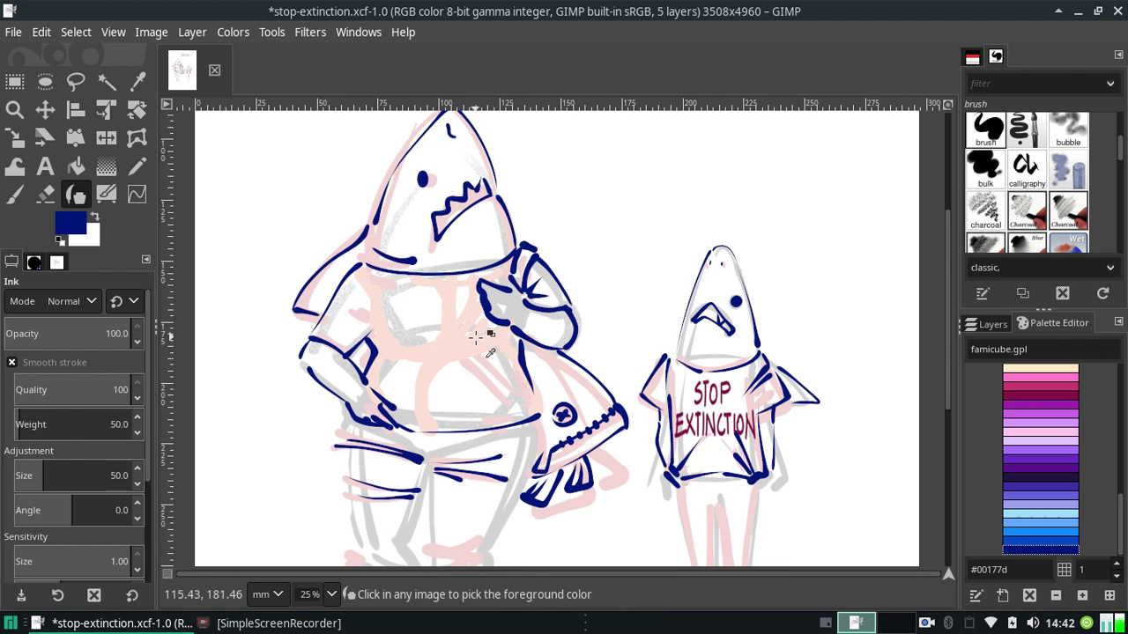
key(ctrl+s)
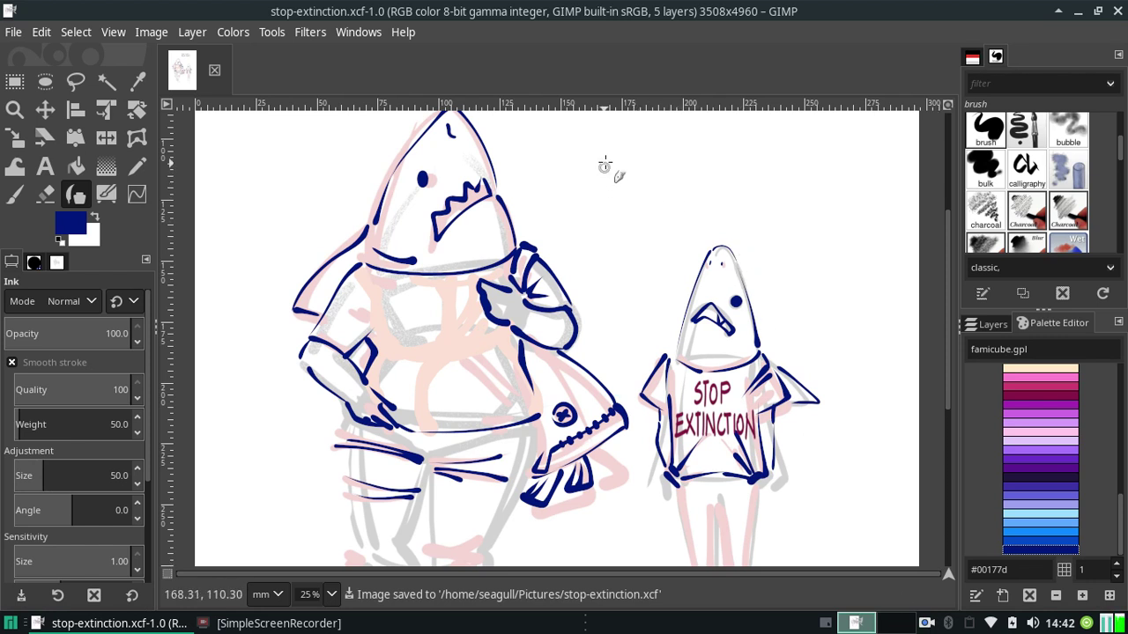
Hand-letter 'FEELIN LIKE' in navy across the top right of the canvas.
mouse_move(605, 164)
mouse_down()
mouse_move(617, 161)
mouse_move(602, 206)
mouse_up()
drag(603, 181, 614, 180)
mouse_move(622, 172)
mouse_down()
mouse_move(623, 201)
mouse_move(638, 202)
mouse_up()
mouse_move(648, 165)
mouse_down()
mouse_move(647, 204)
mouse_move(672, 199)
mouse_move(668, 167)
mouse_move(708, 203)
mouse_move(742, 164)
mouse_move(755, 195)
mouse_move(775, 194)
mouse_up()
drag(786, 160, 787, 192)
mouse_move(803, 162)
mouse_down()
mouse_move(790, 179)
mouse_move(807, 192)
mouse_up()
mouse_move(818, 167)
mouse_down()
mouse_move(817, 192)
mouse_move(764, 238)
mouse_move(791, 236)
mouse_up()
Letter 'A SNACK' on the line below to finish the caption.
mouse_move(769, 228)
mouse_down()
mouse_move(786, 227)
mouse_move(773, 285)
mouse_move(811, 257)
mouse_up()
mouse_move(812, 258)
mouse_down()
mouse_move(820, 281)
mouse_move(823, 256)
mouse_up()
mouse_move(828, 284)
mouse_down()
mouse_move(848, 282)
mouse_move(846, 270)
mouse_move(870, 285)
mouse_up()
drag(879, 243, 881, 282)
mouse_move(896, 239)
mouse_down()
mouse_move(881, 266)
mouse_move(901, 277)
mouse_up()
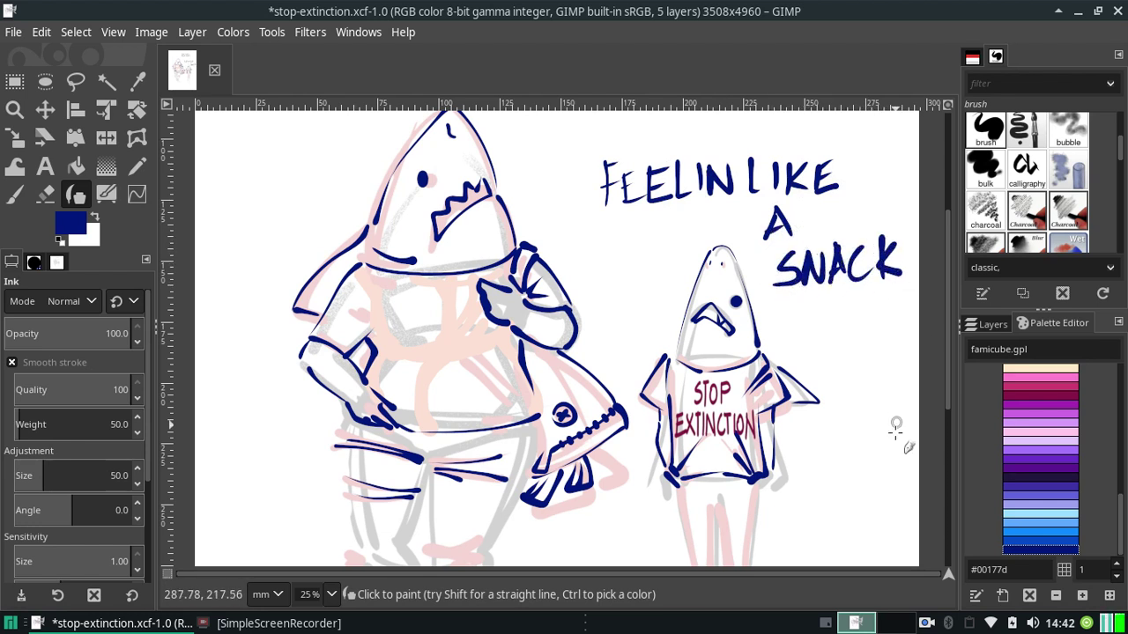
right_click(927, 624)
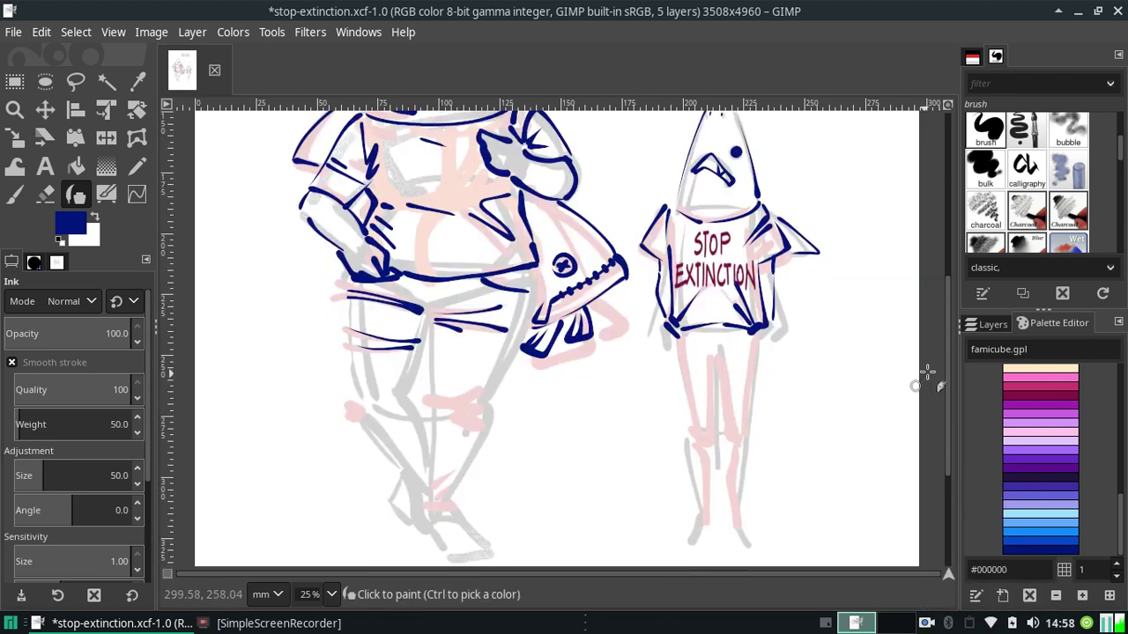
Try the long leg line and a knee curve, undoing the attempts that miss.
drag(949, 376, 949, 411)
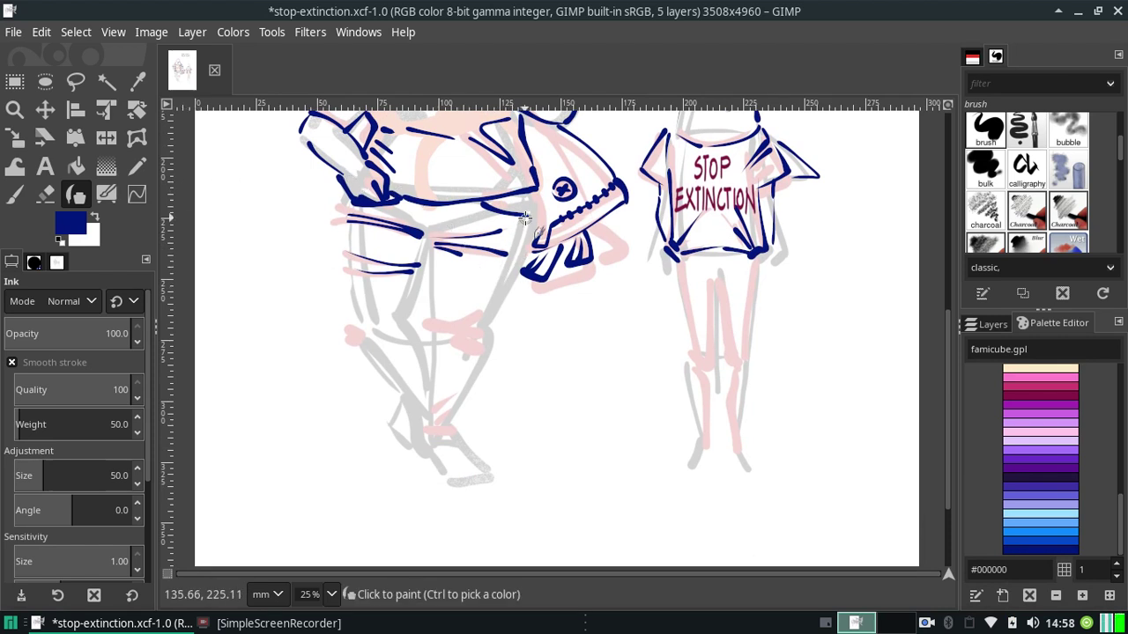
drag(531, 201, 505, 257)
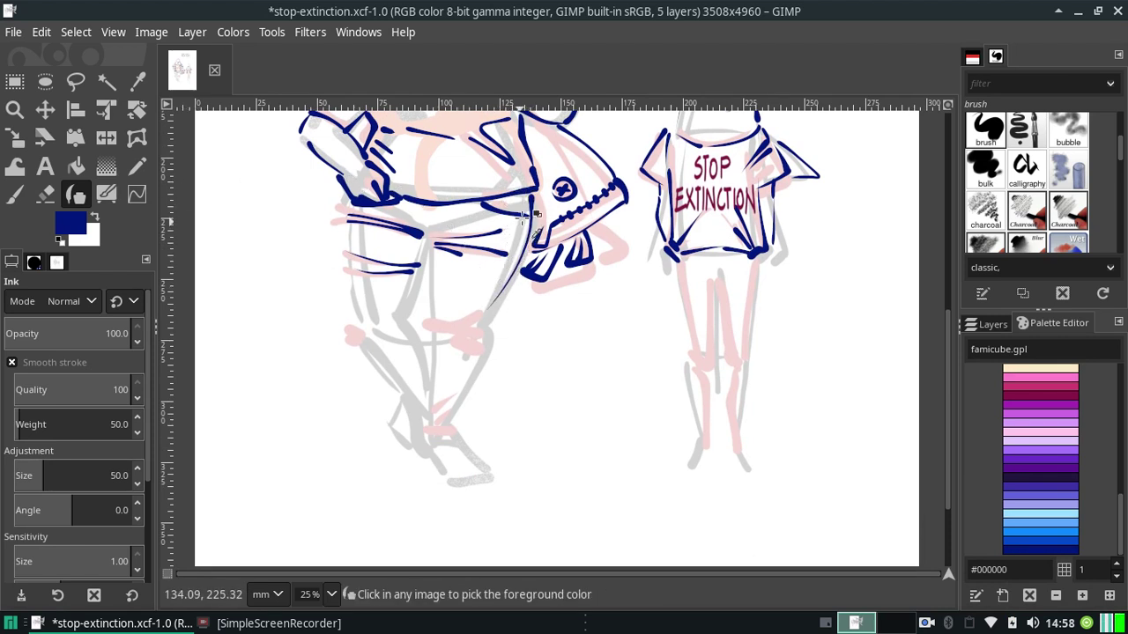
key(ctrl+z)
drag(529, 199, 480, 333)
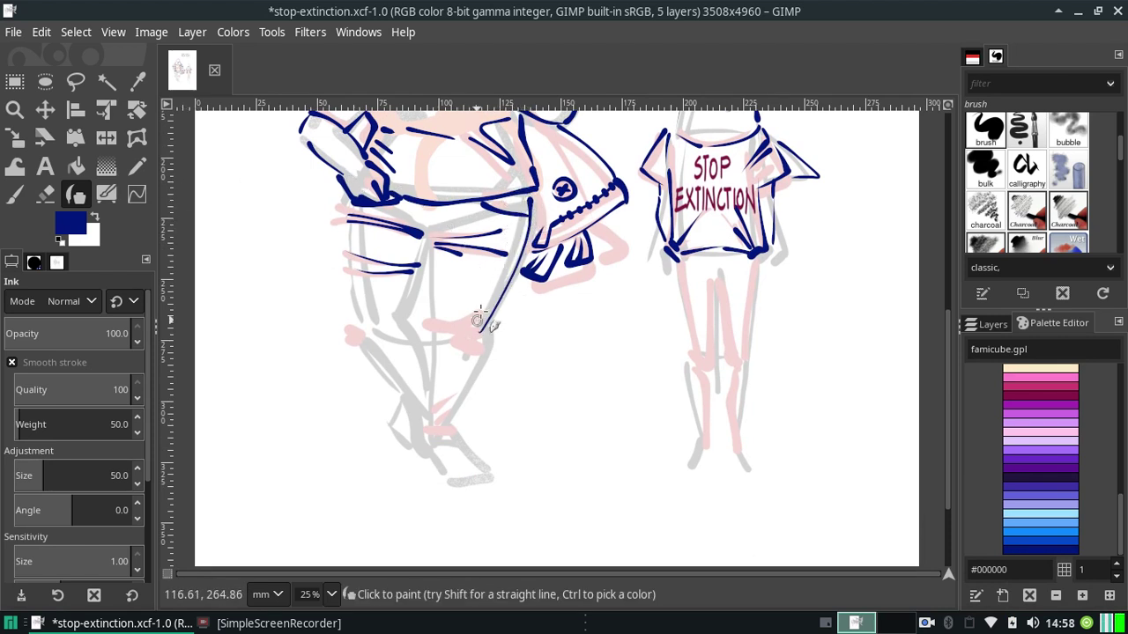
key(ctrl+z)
mouse_move(474, 317)
mouse_down()
mouse_move(460, 318)
mouse_move(483, 338)
mouse_move(476, 348)
mouse_move(435, 328)
mouse_up()
key(ctrl+z)
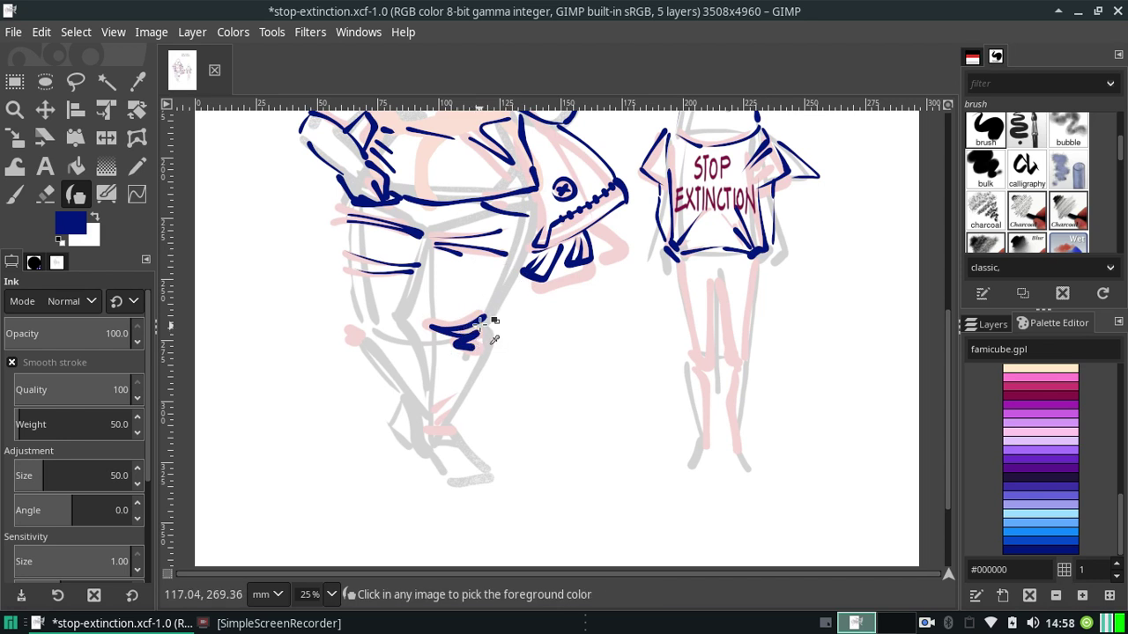
key(ctrl+z)
key(ctrl+z)
mouse_move(483, 315)
mouse_down()
mouse_move(434, 327)
mouse_move(476, 342)
mouse_up()
key(ctrl+z)
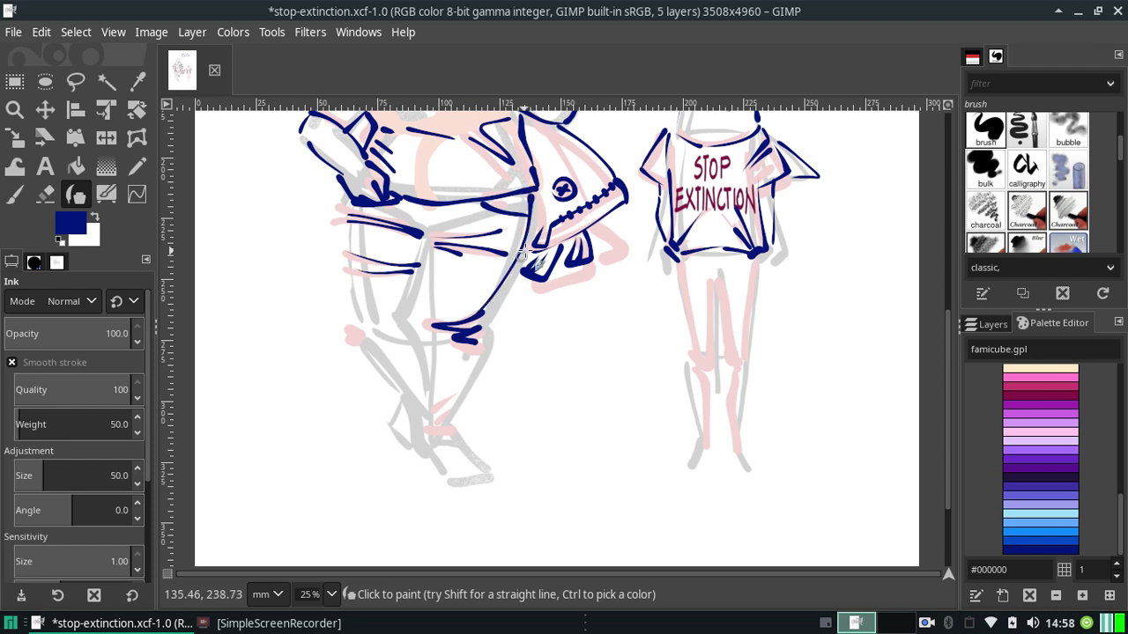
Ink the curve from the fish mouth down the lower leg toward the foot.
drag(530, 196, 480, 313)
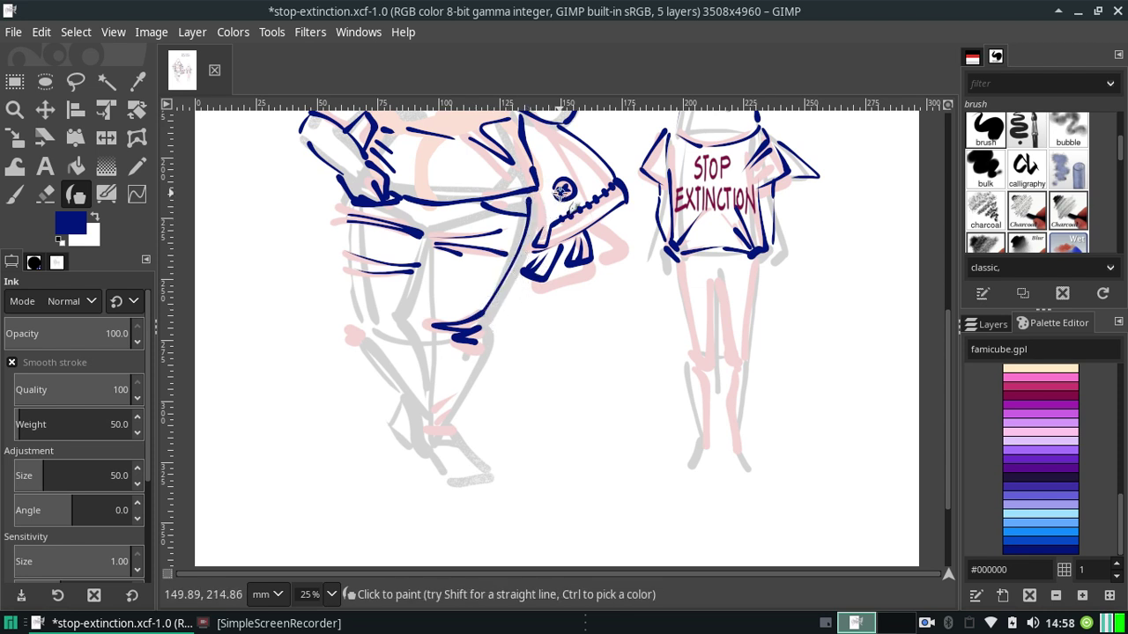
key(ctrl+z)
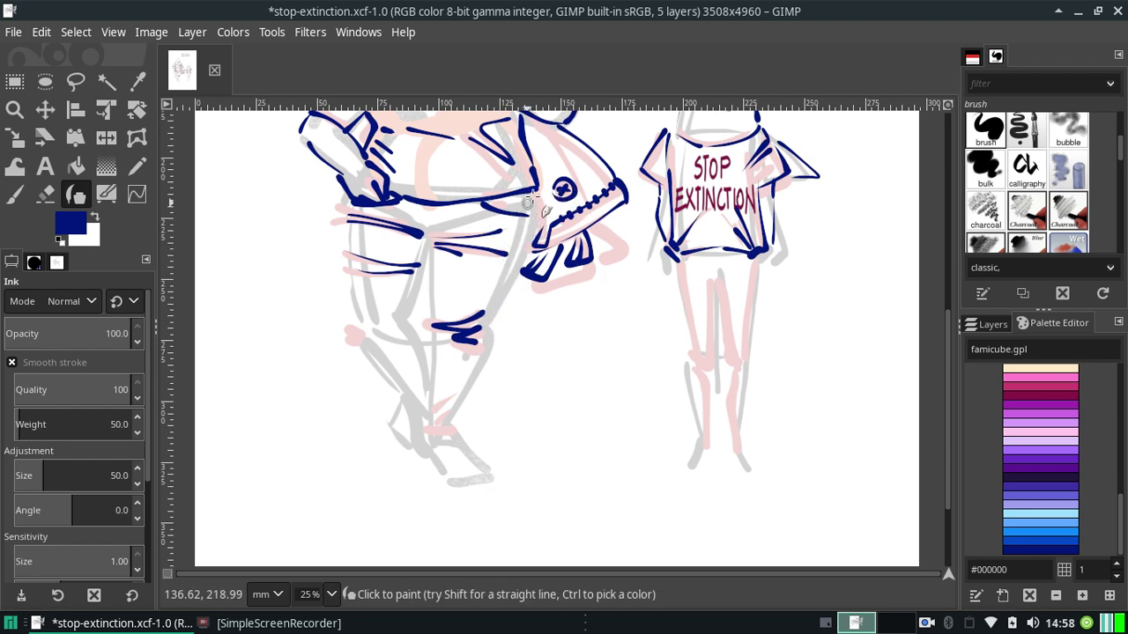
drag(534, 192, 483, 314)
drag(486, 328, 461, 406)
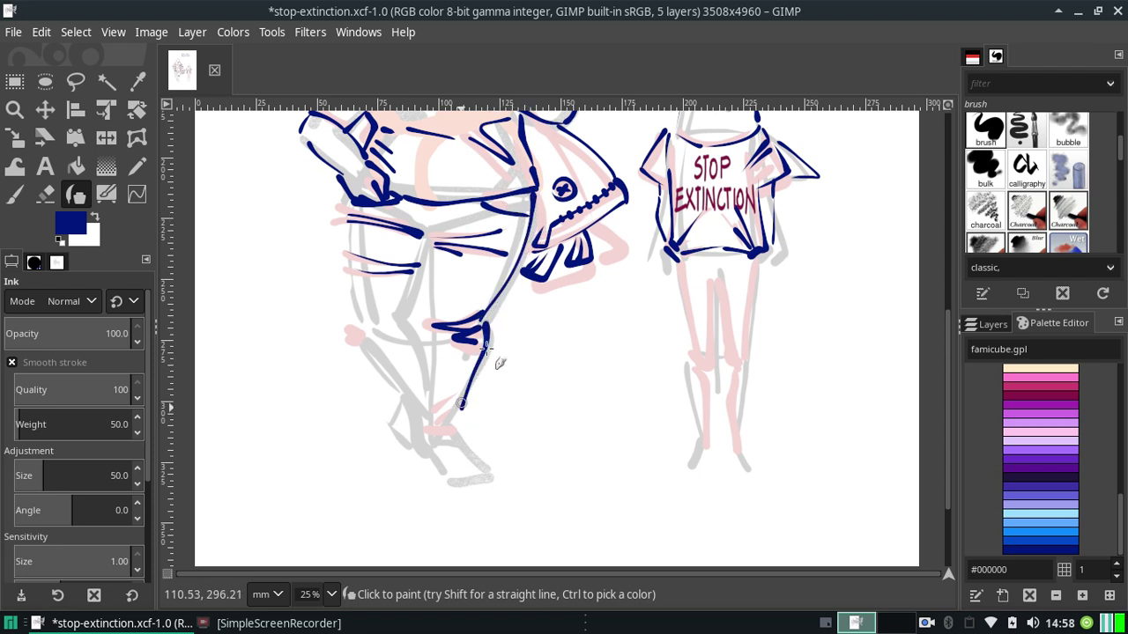
key(ctrl+z)
drag(484, 323, 457, 414)
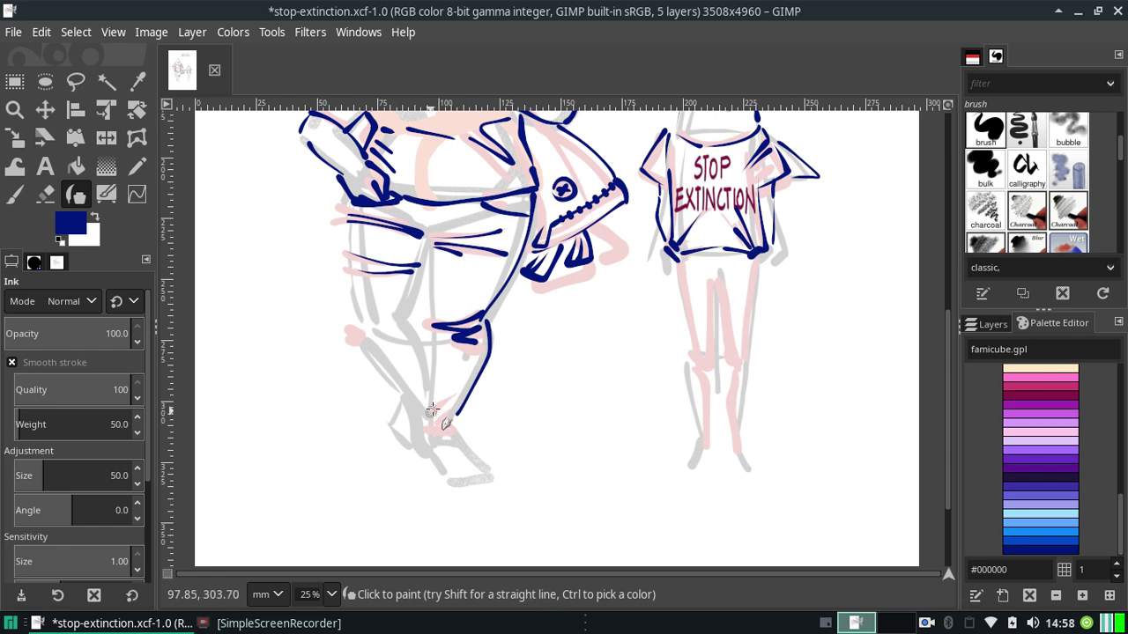
key(ctrl+z)
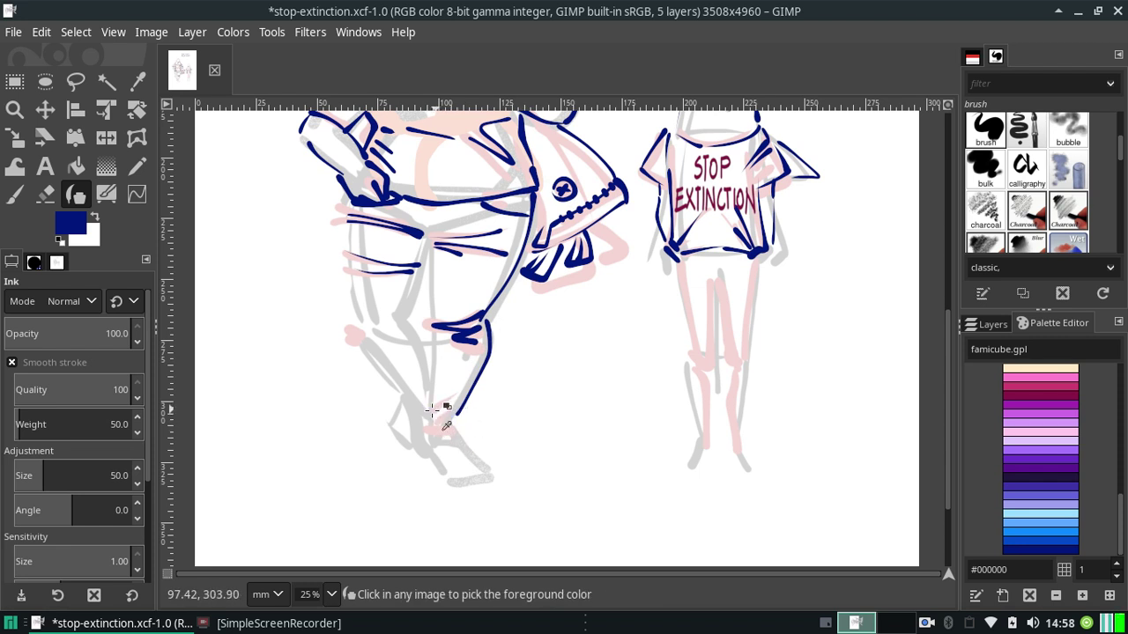
mouse_move(431, 405)
mouse_down()
mouse_move(460, 428)
mouse_move(432, 426)
mouse_move(421, 407)
mouse_up()
key(ctrl+z)
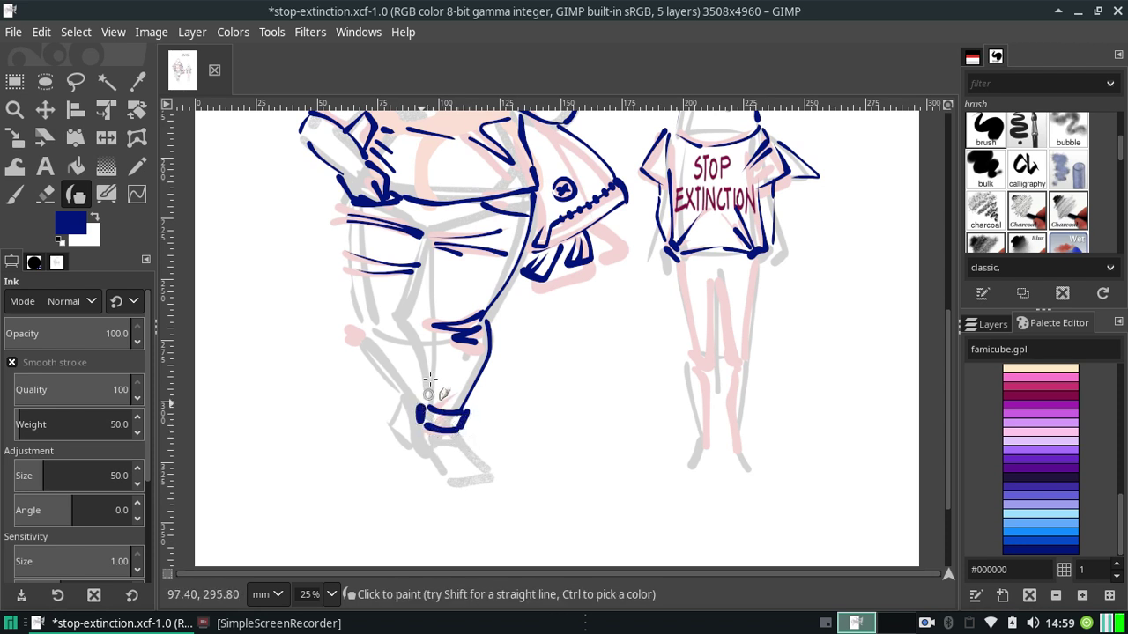
key(ctrl+z)
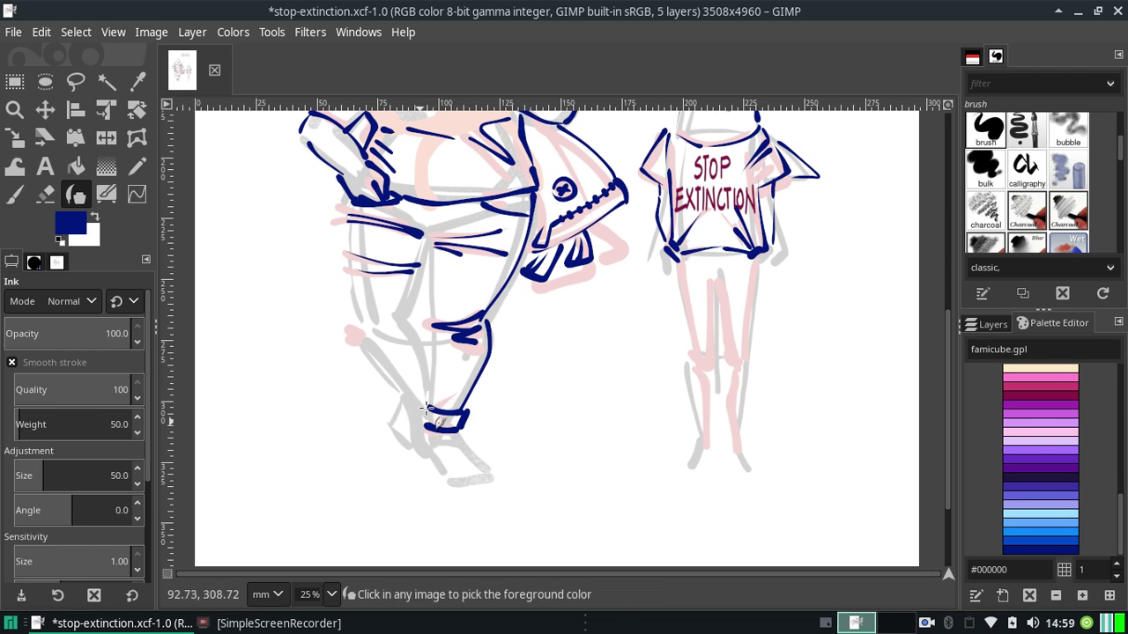
Try foot-side, inner-thigh and thigh-top lines, keeping only the inner-thigh line.
mouse_move(420, 406)
mouse_down()
mouse_move(422, 424)
mouse_move(426, 326)
mouse_up()
key(ctrl+z)
key(ctrl+z)
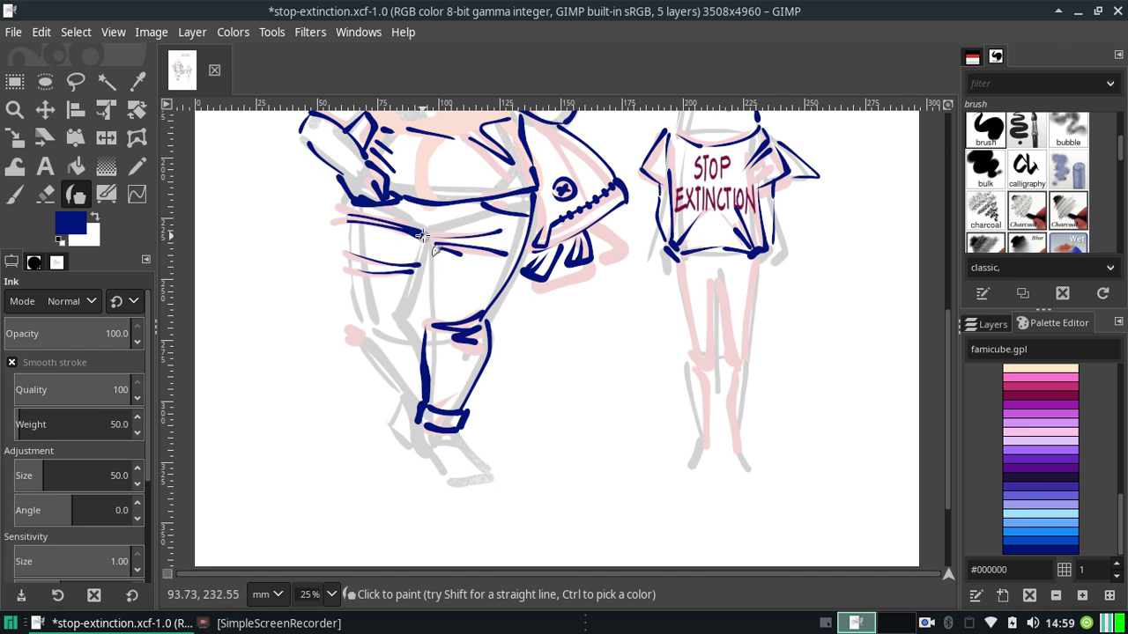
drag(423, 234, 427, 326)
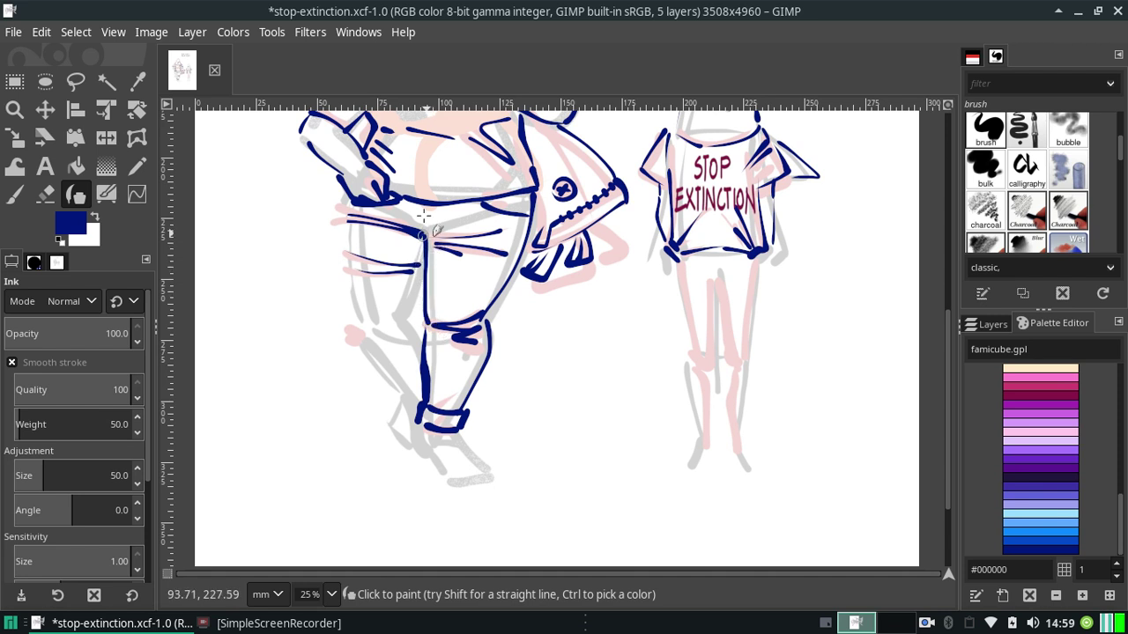
mouse_move(421, 231)
mouse_down()
mouse_move(422, 331)
mouse_move(423, 231)
mouse_up()
key(ctrl+z)
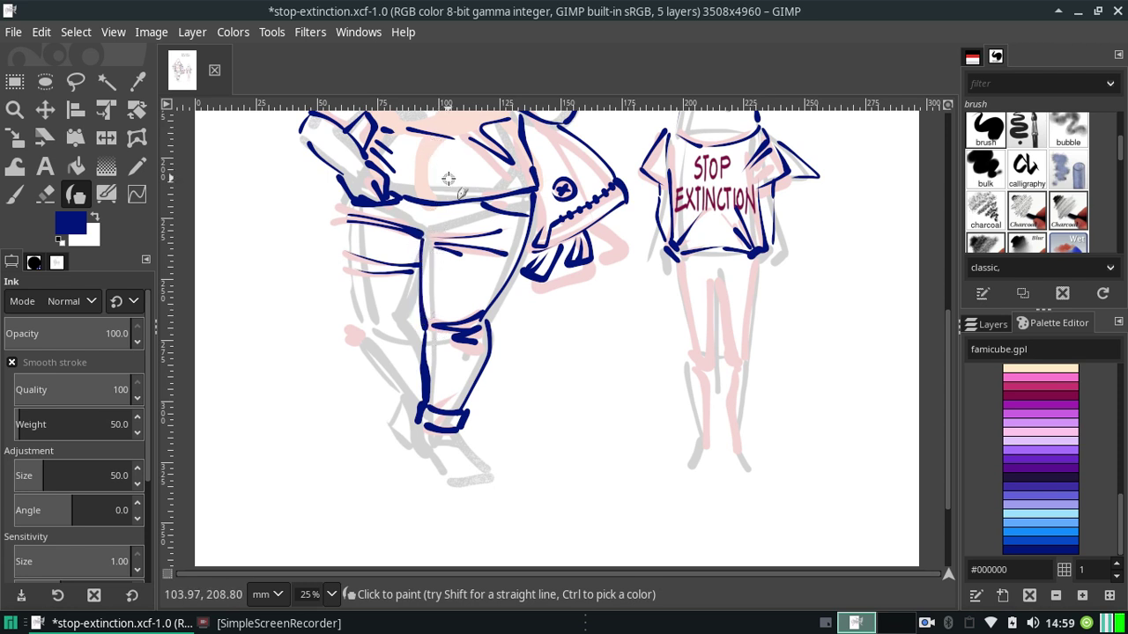
drag(421, 229, 496, 207)
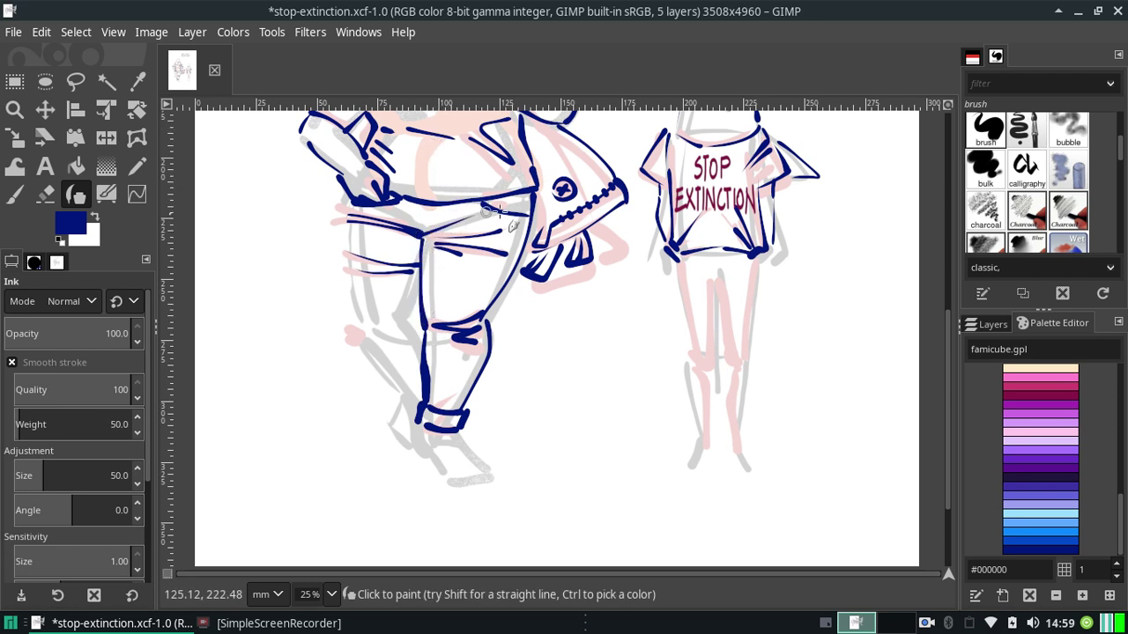
key(ctrl+z)
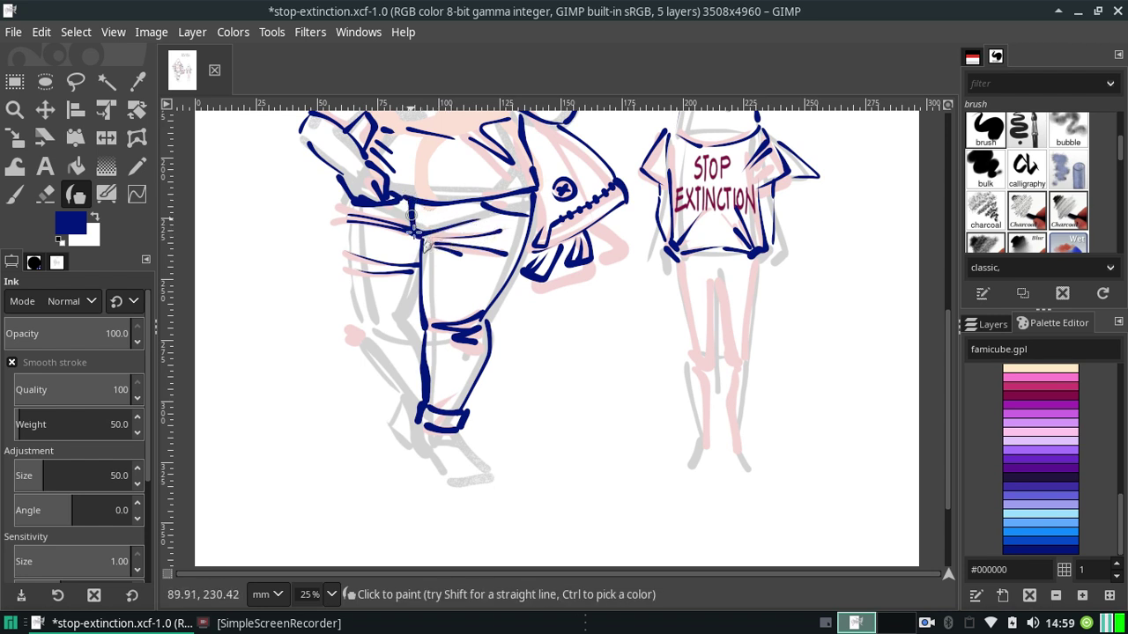
Join the waistband to the thigh line and ink the belt loop and fly.
mouse_move(415, 202)
mouse_down()
mouse_move(418, 232)
mouse_move(411, 225)
mouse_up()
key(ctrl+z)
key(ctrl+z)
drag(412, 201, 418, 231)
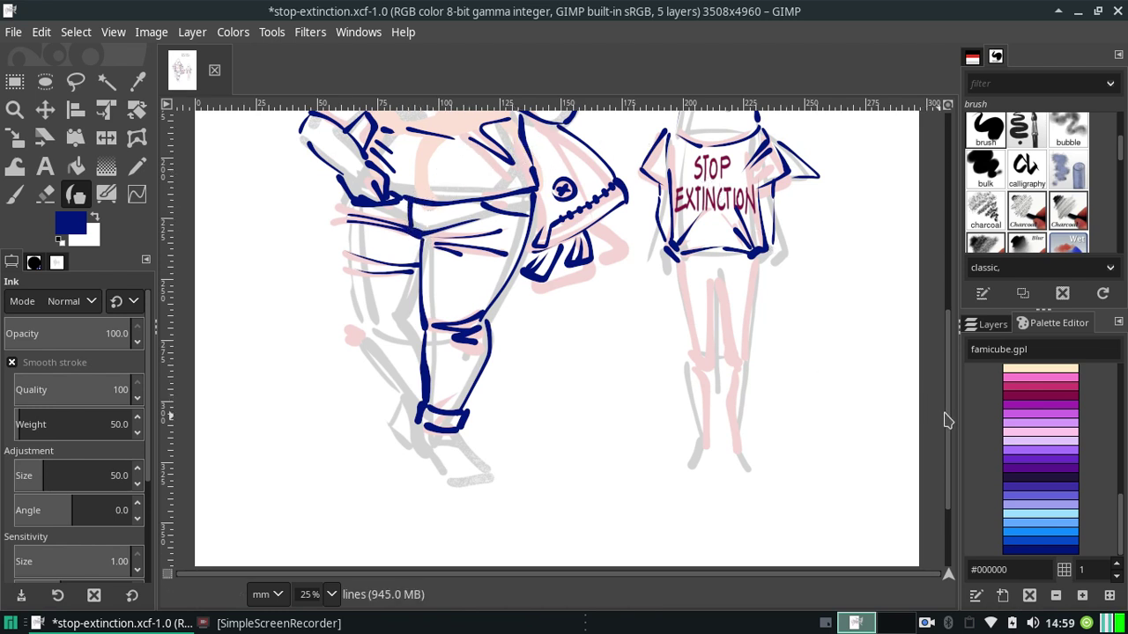
mouse_move(949, 420)
mouse_down()
mouse_move(950, 379)
mouse_move(940, 400)
mouse_up()
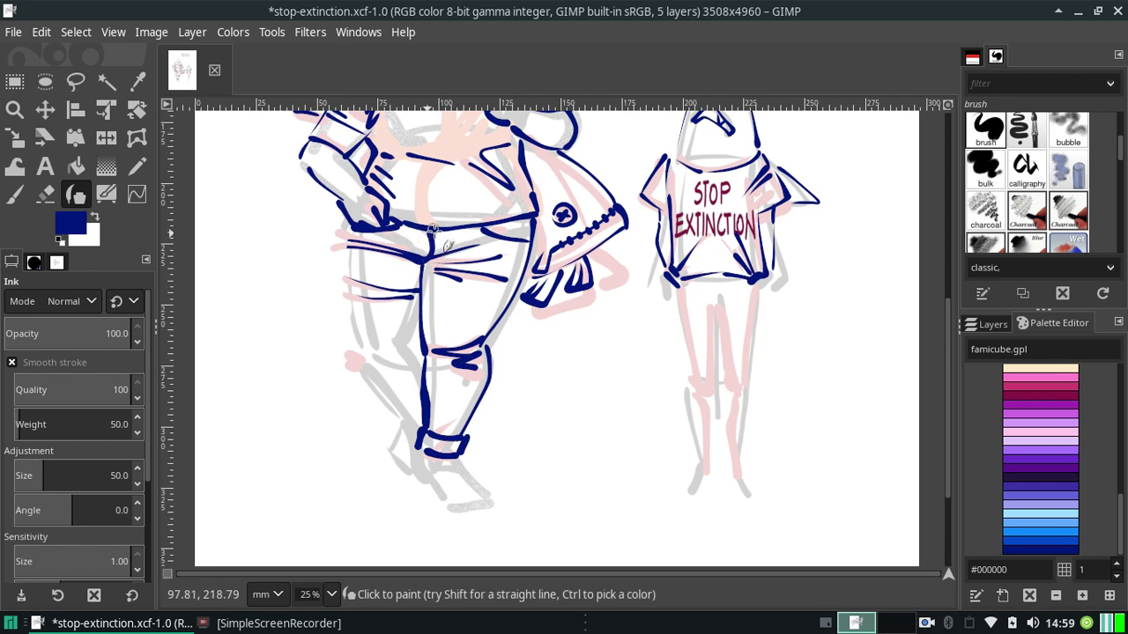
drag(424, 225, 424, 263)
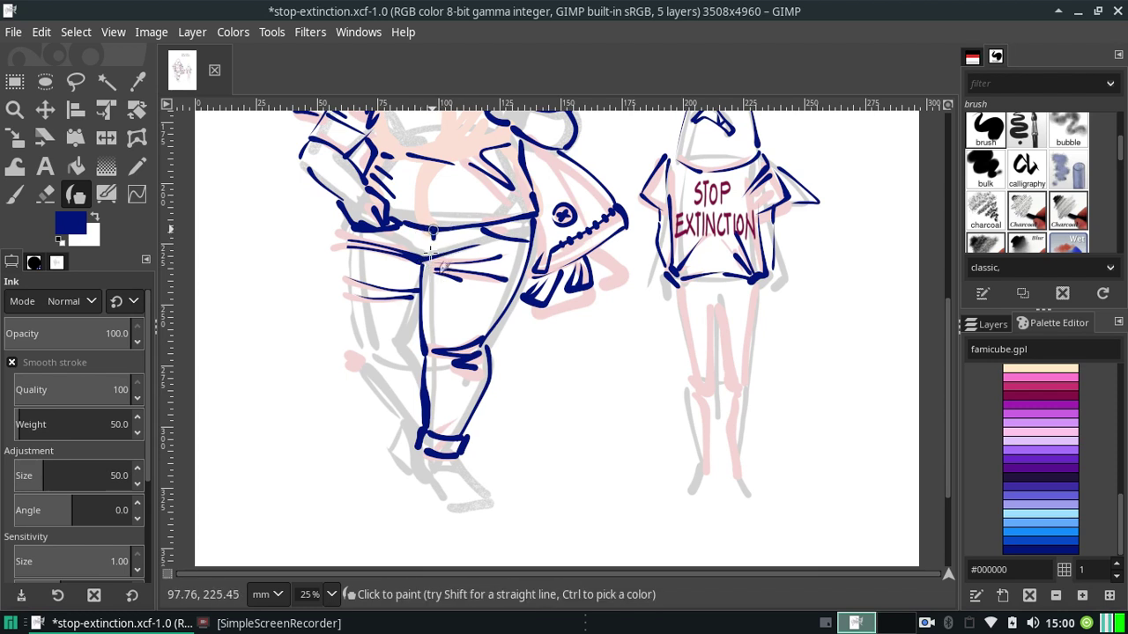
drag(422, 225, 422, 261)
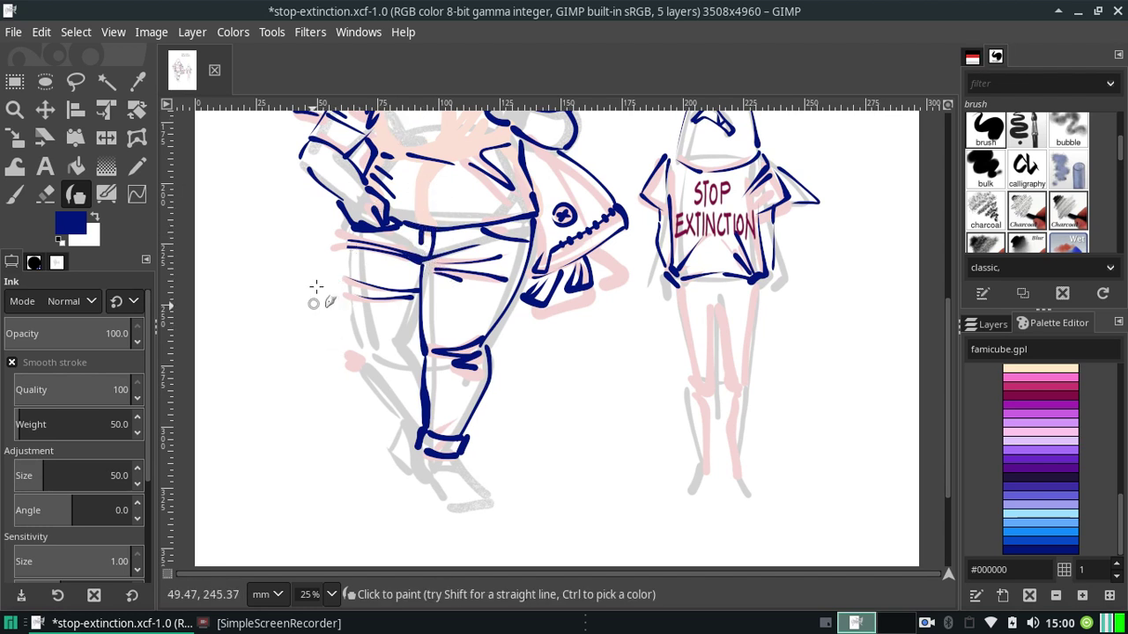
Try thigh-to-knee lines down the leg, undoing each attempt.
drag(343, 229, 338, 331)
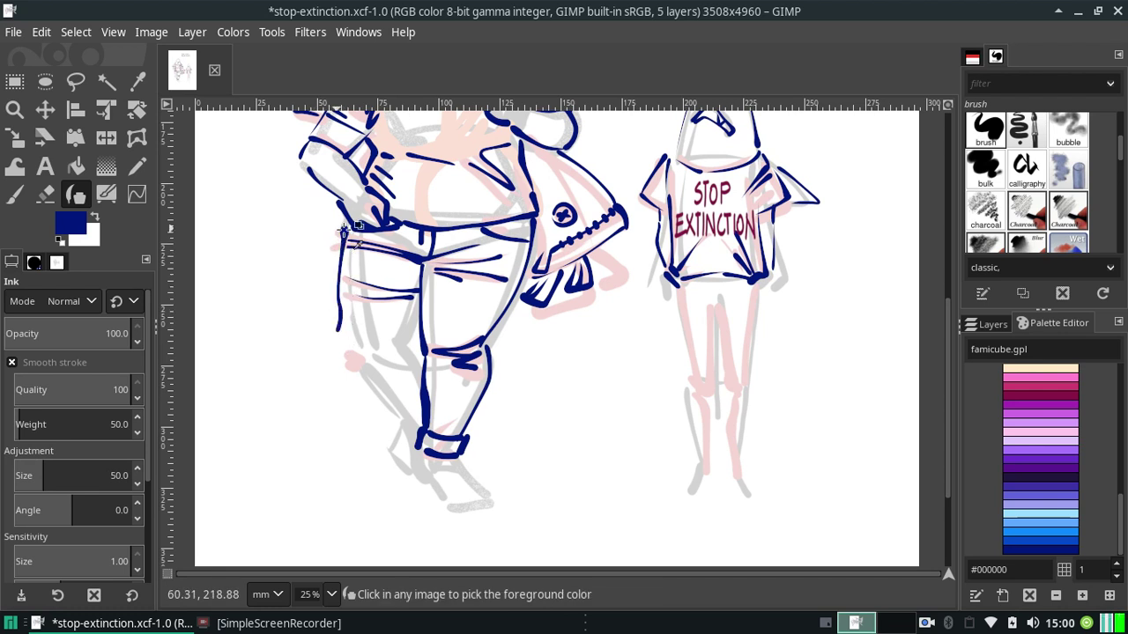
key(ctrl+z)
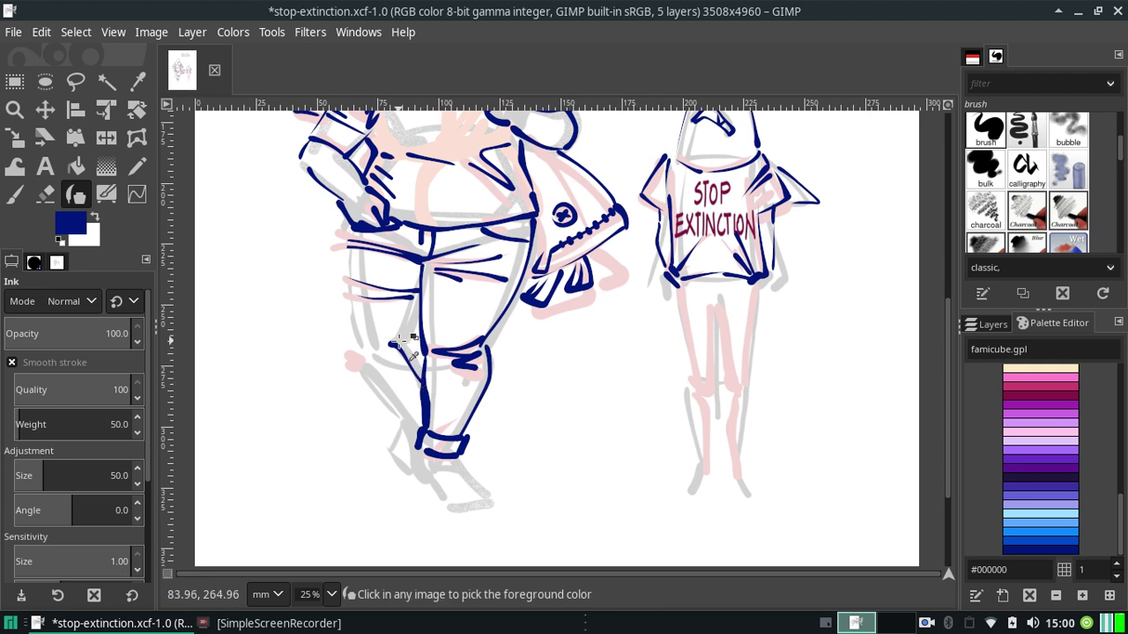
mouse_move(402, 340)
mouse_down()
mouse_move(422, 360)
mouse_move(415, 296)
mouse_up()
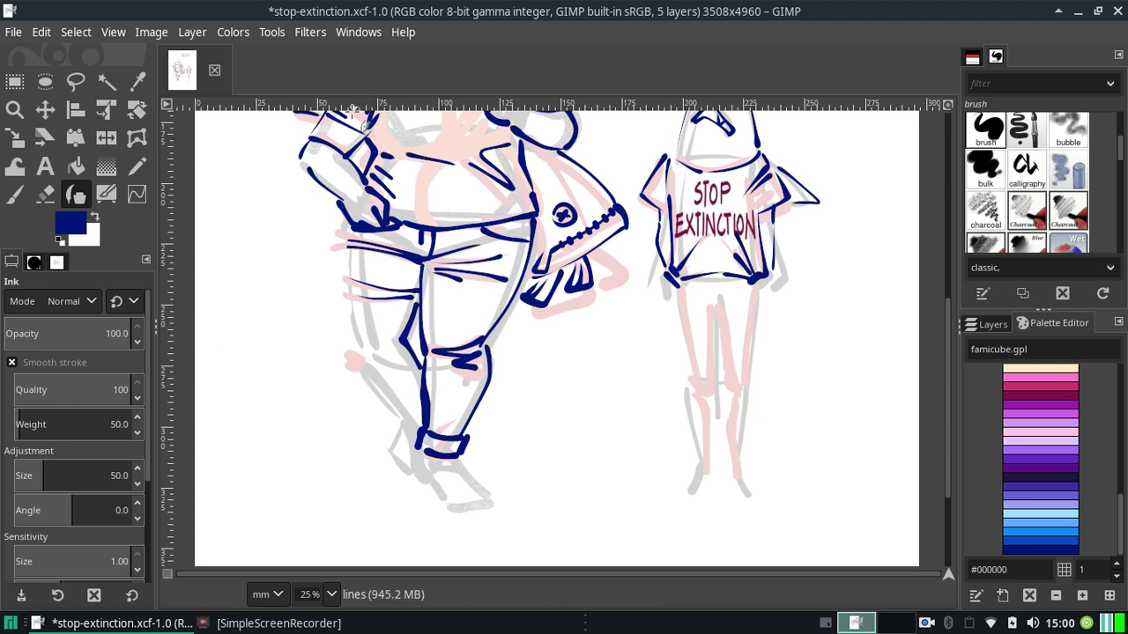
key(ctrl+z)
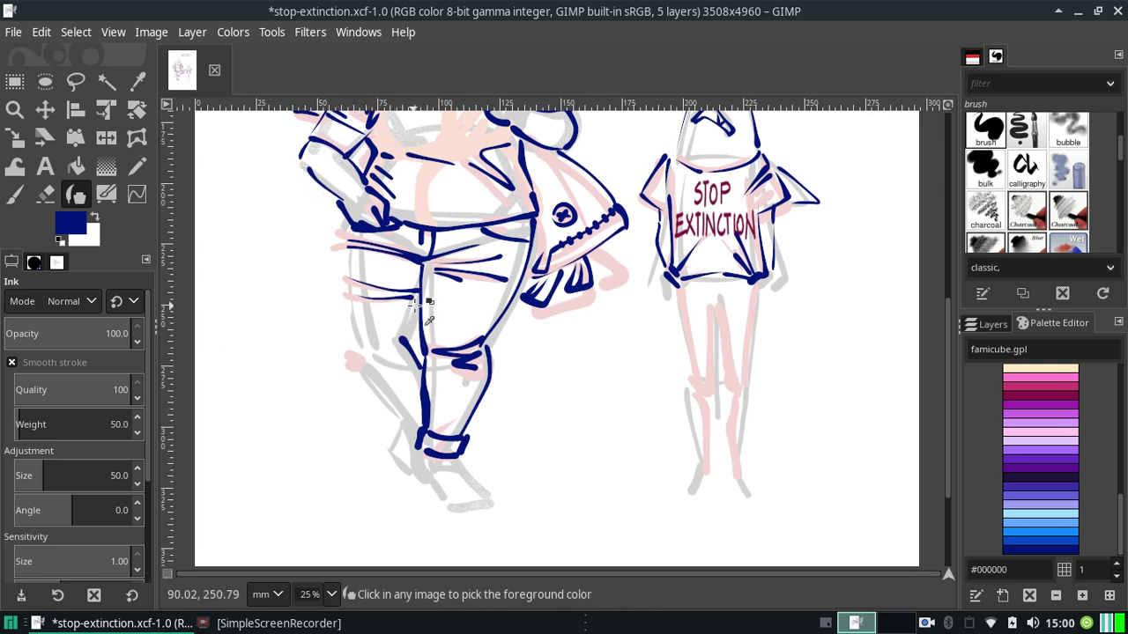
key(ctrl+z)
drag(421, 268, 405, 338)
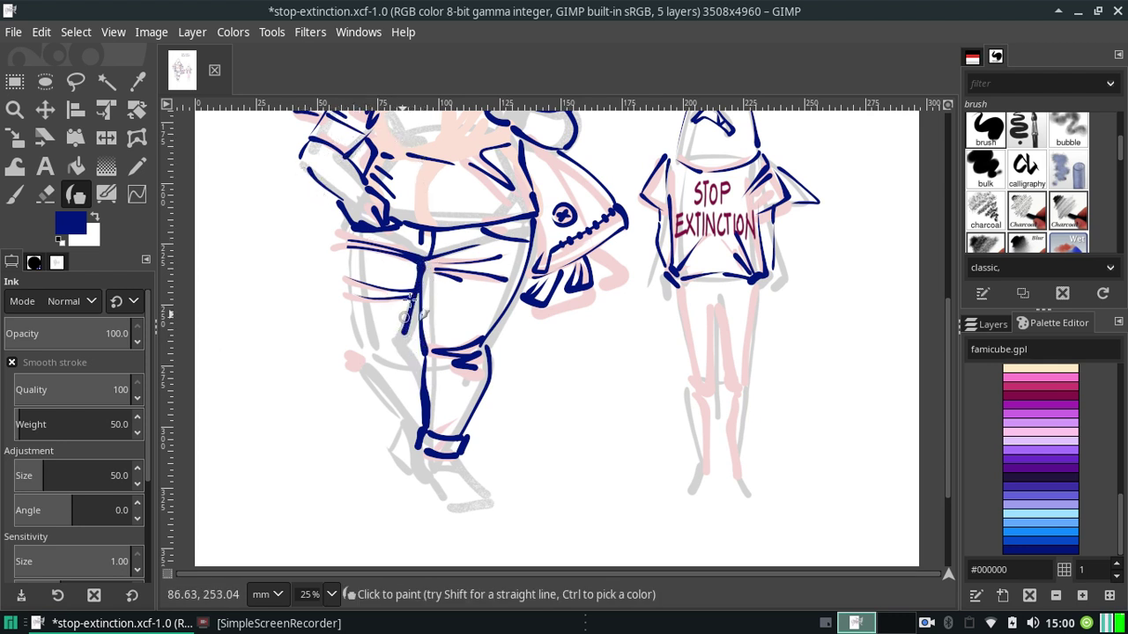
key(ctrl+z)
drag(422, 268, 405, 337)
key(ctrl+z)
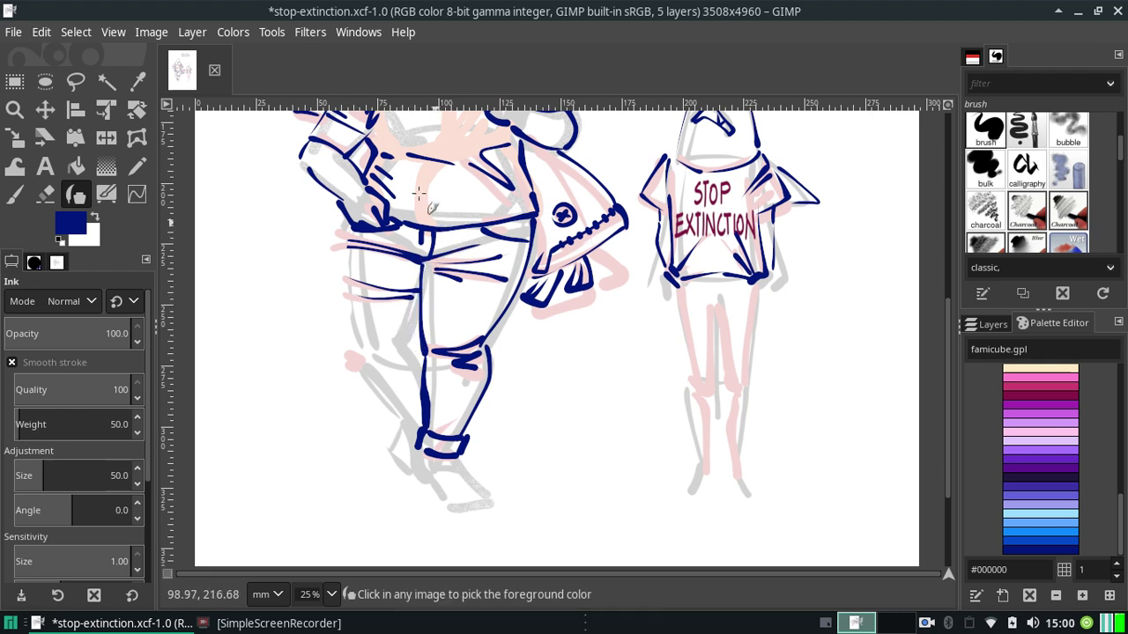
Erase a stray navy mark on the thigh and save the drawing.
key(shift+e)
click(418, 279)
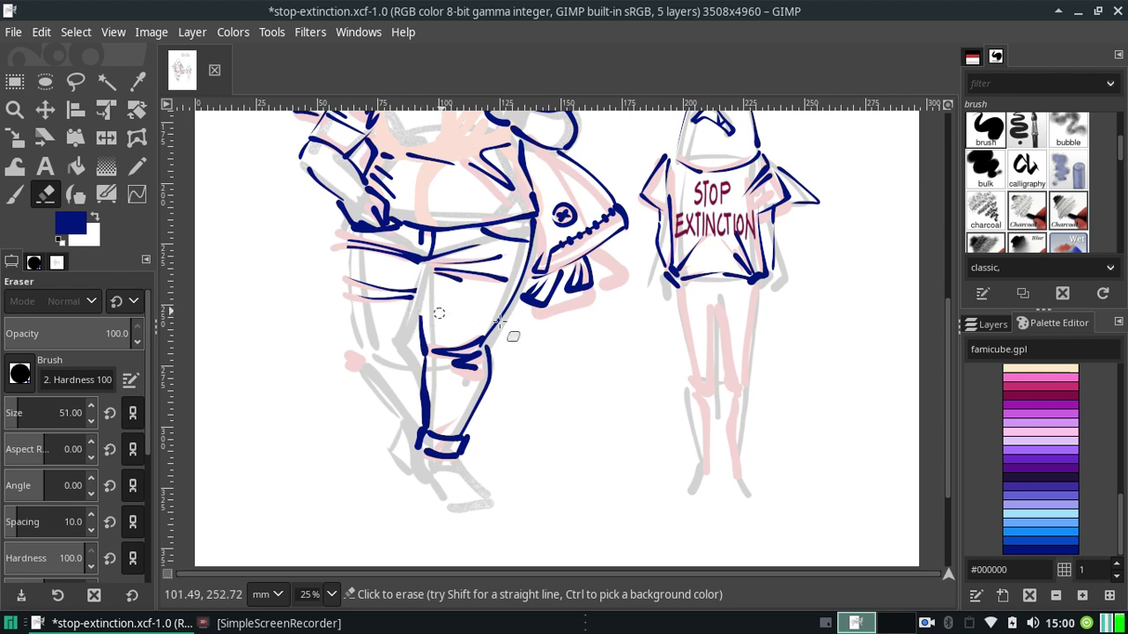
key(ctrl+s)
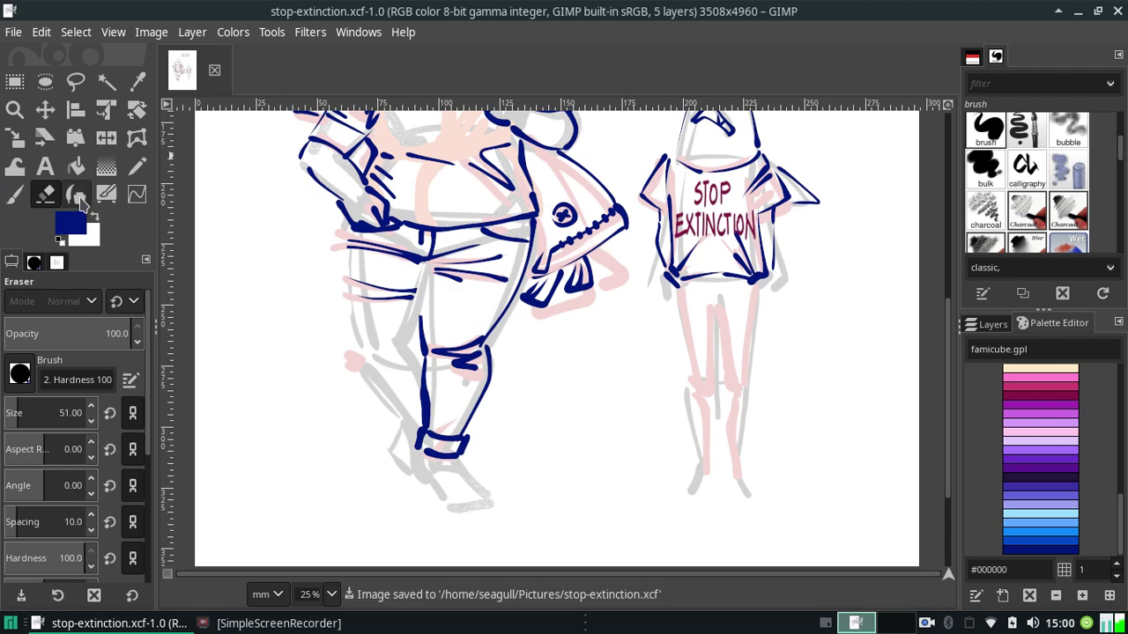
Ink the left leg line from the waistband toward the knee, redrawing it repeatedly.
key(k)
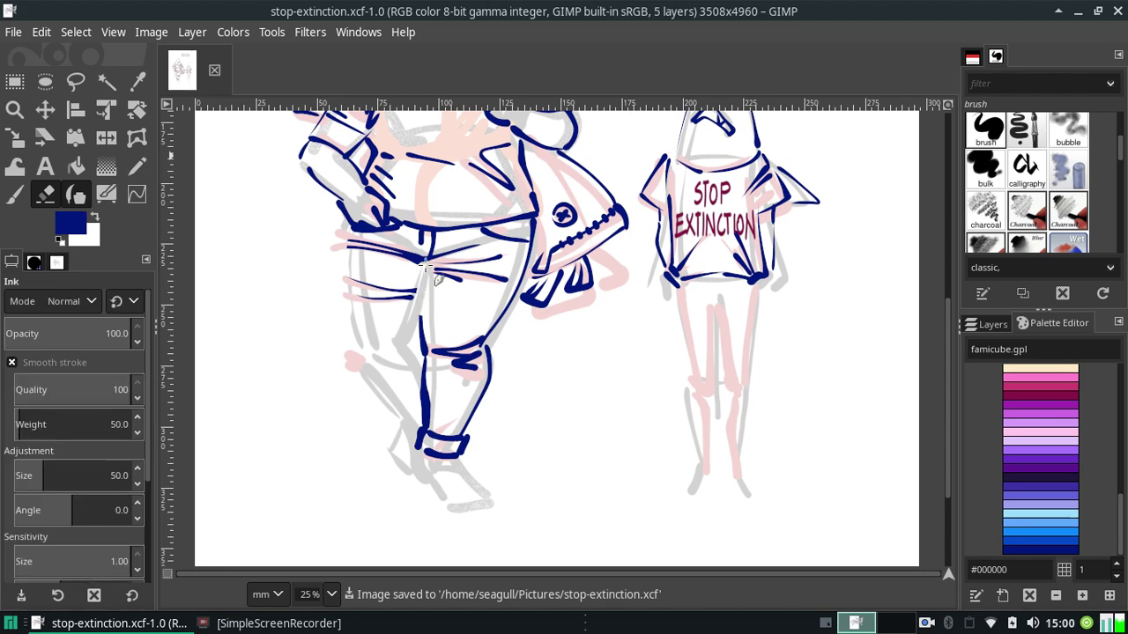
drag(419, 261, 412, 304)
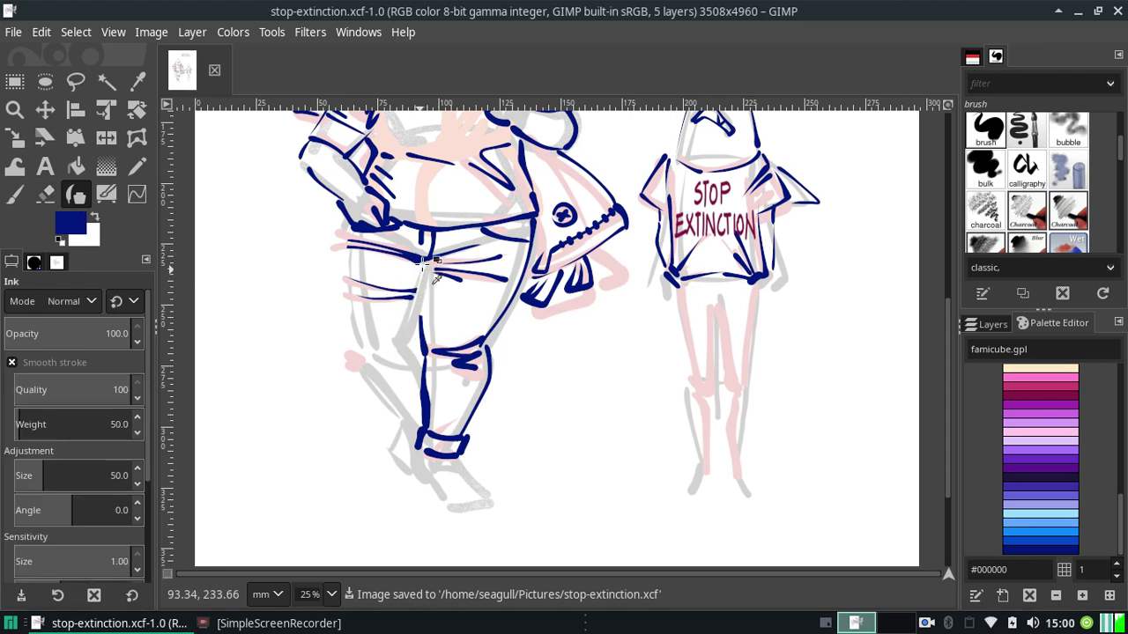
drag(421, 263, 406, 344)
key(ctrl+z)
drag(423, 261, 398, 346)
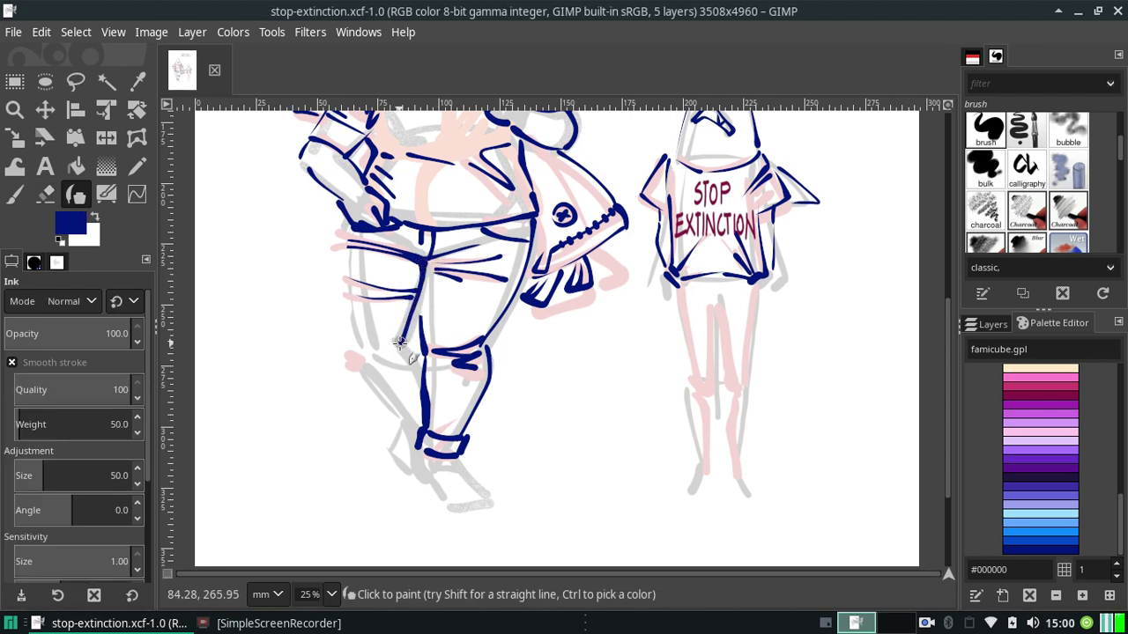
key(ctrl+z)
drag(423, 258, 408, 354)
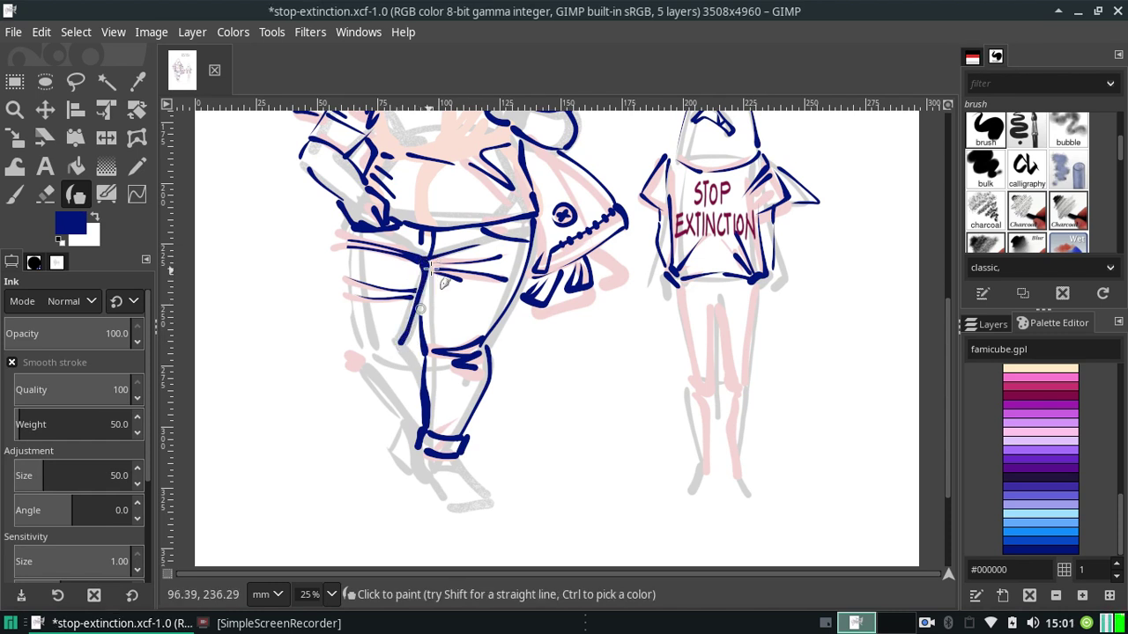
key(ctrl+z)
drag(423, 260, 399, 335)
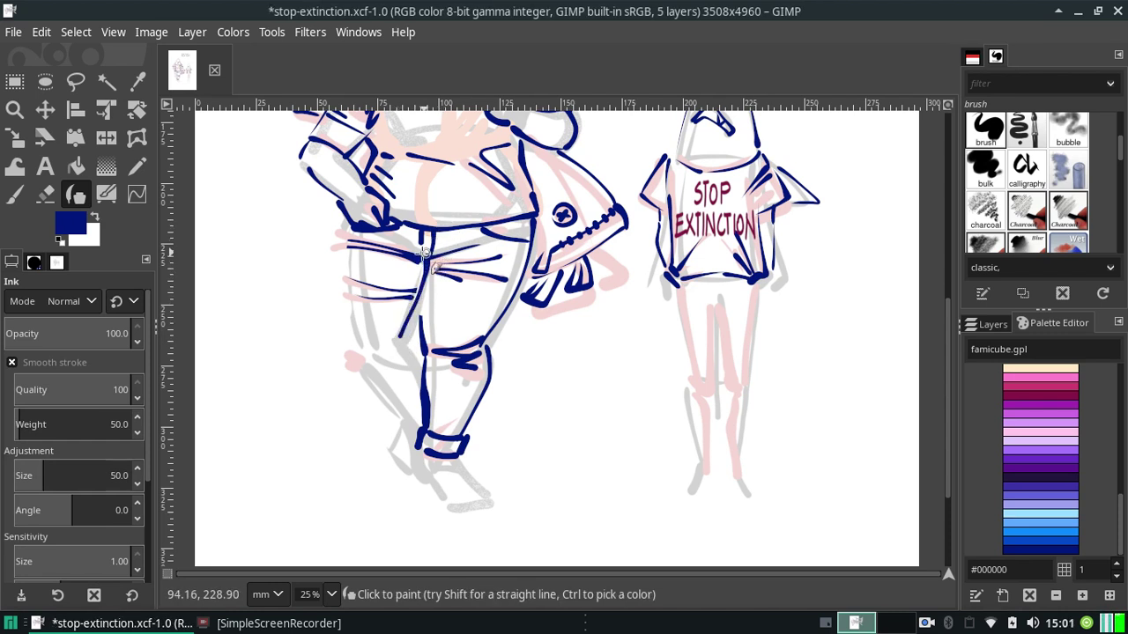
key(ctrl+z)
mouse_move(419, 262)
mouse_down()
mouse_move(433, 272)
mouse_move(401, 345)
mouse_move(422, 373)
mouse_up()
key(ctrl+z)
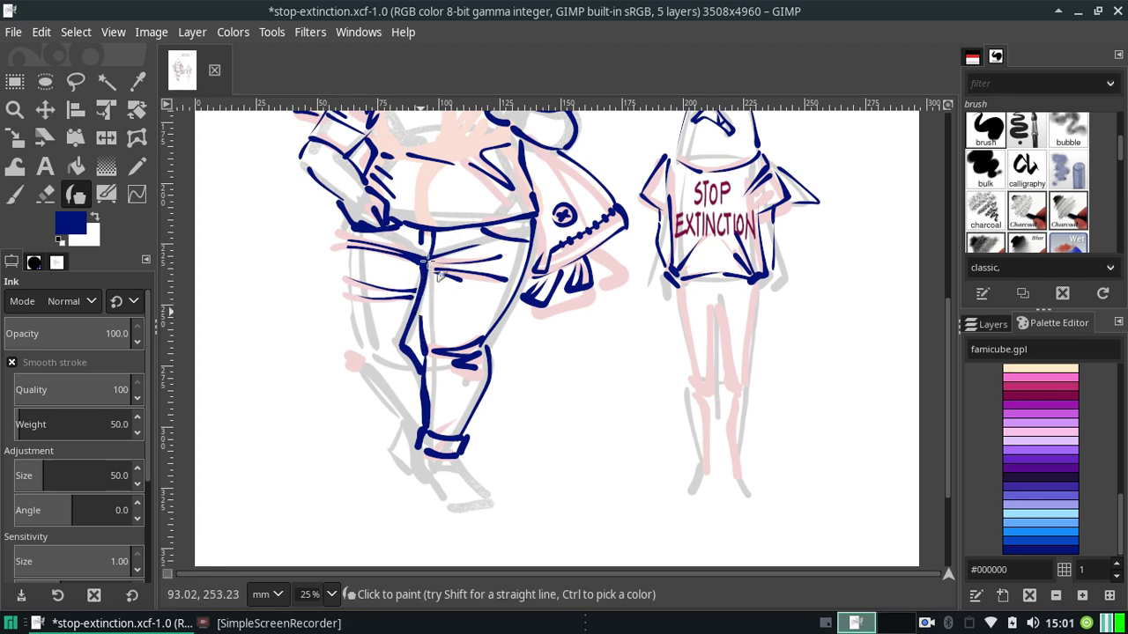
Redraw the lower left leg line and try an inner-leg line from the crotch.
key(ctrl)
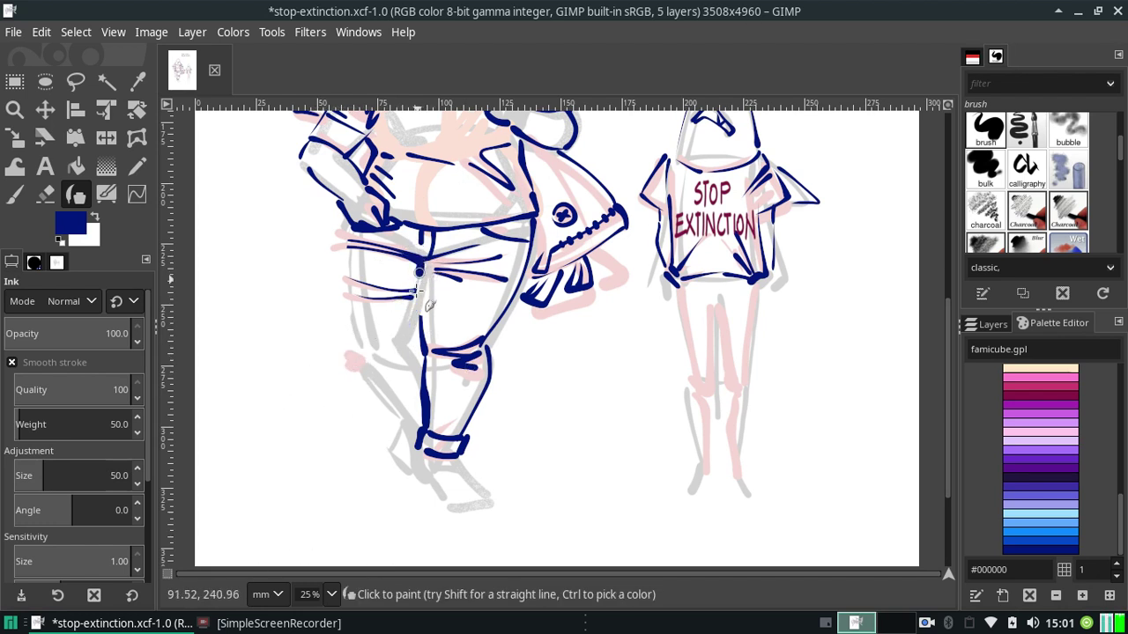
key(ctrl+z)
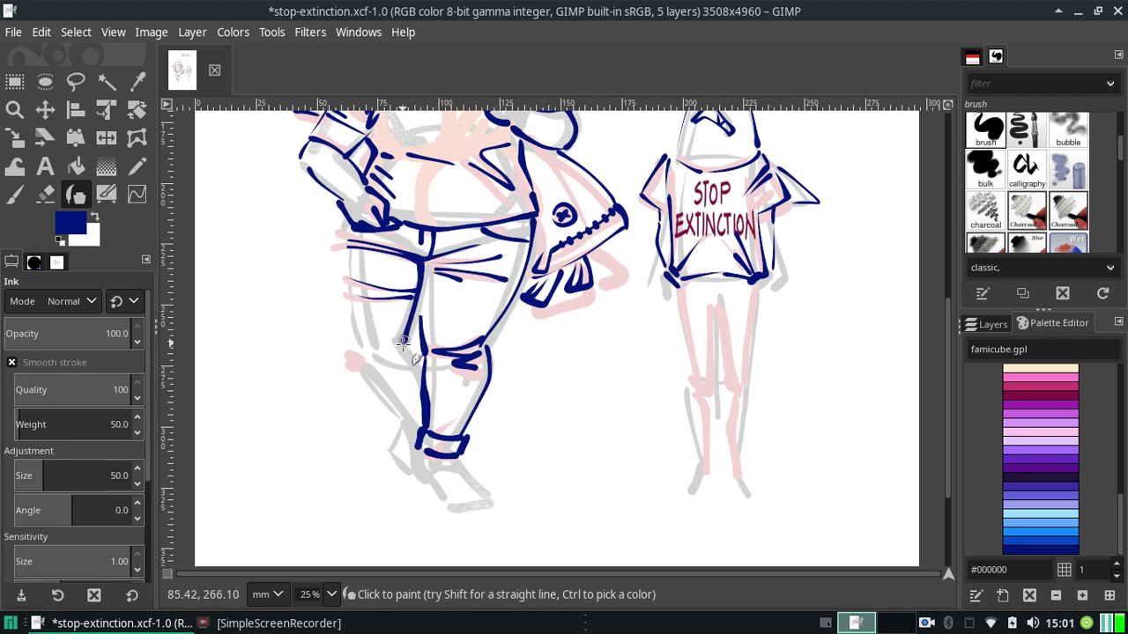
drag(404, 348, 419, 379)
key(ctrl+z)
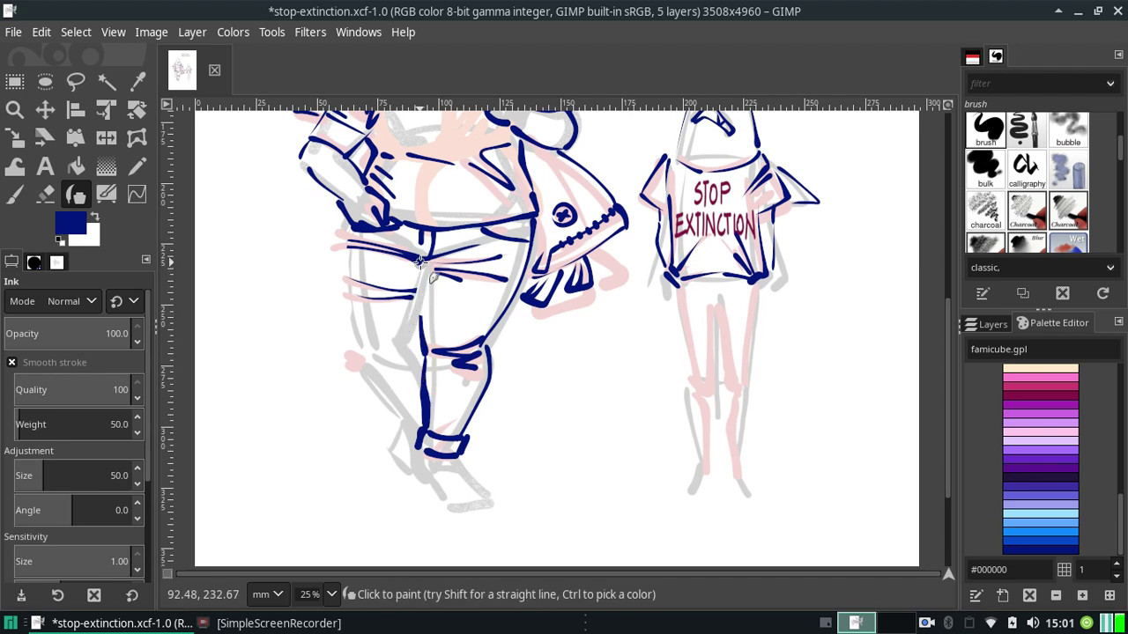
drag(407, 331, 424, 383)
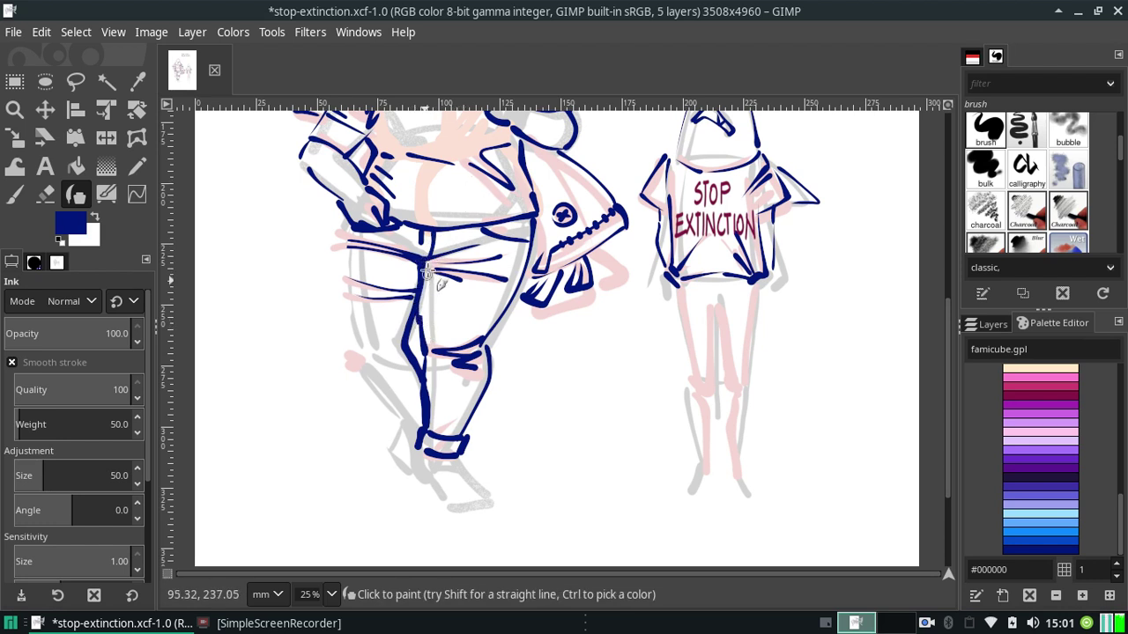
drag(423, 258, 418, 313)
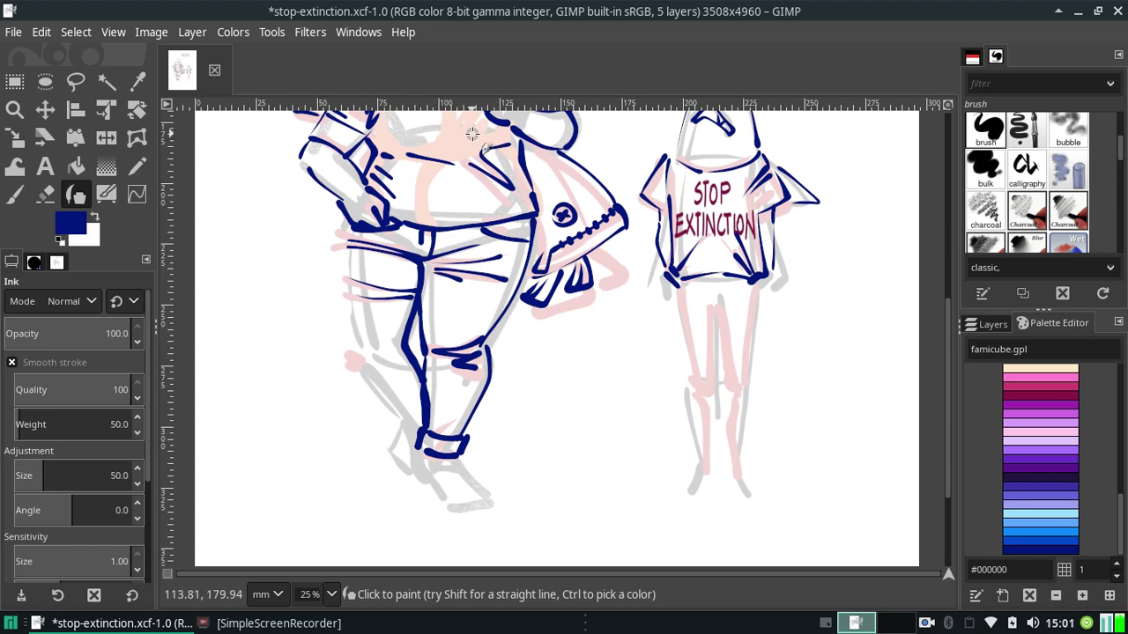
key(ctrl+z)
key(ctrl+z)
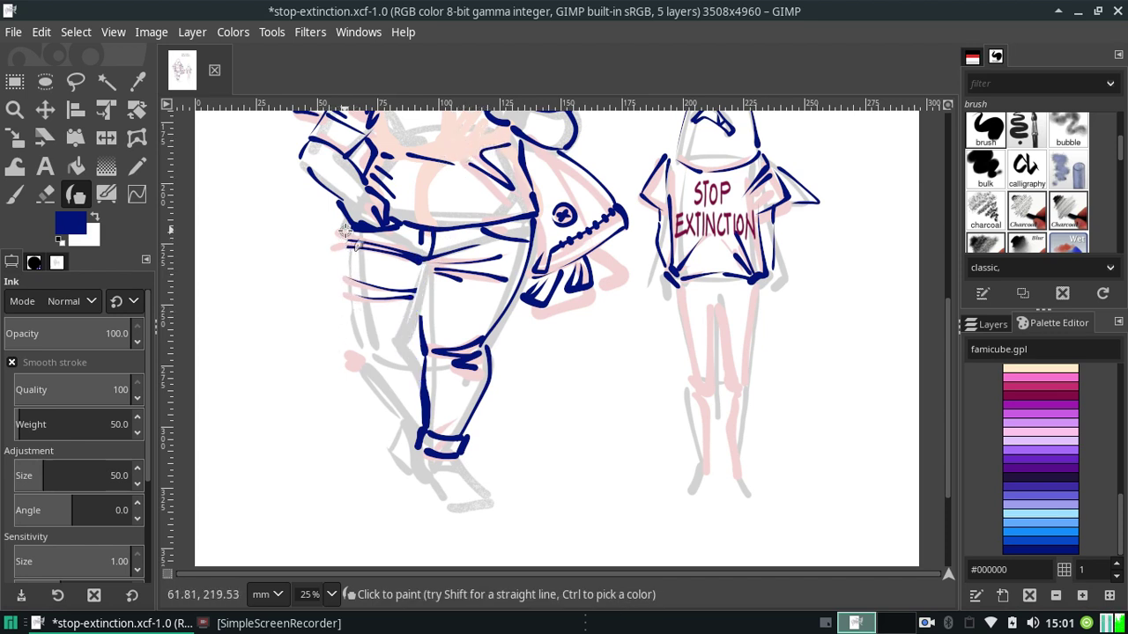
Ink a long curve down the shorts' left side and fit the drawing in view.
drag(344, 222, 343, 301)
key(ctrl+z)
drag(340, 222, 357, 352)
text(24)
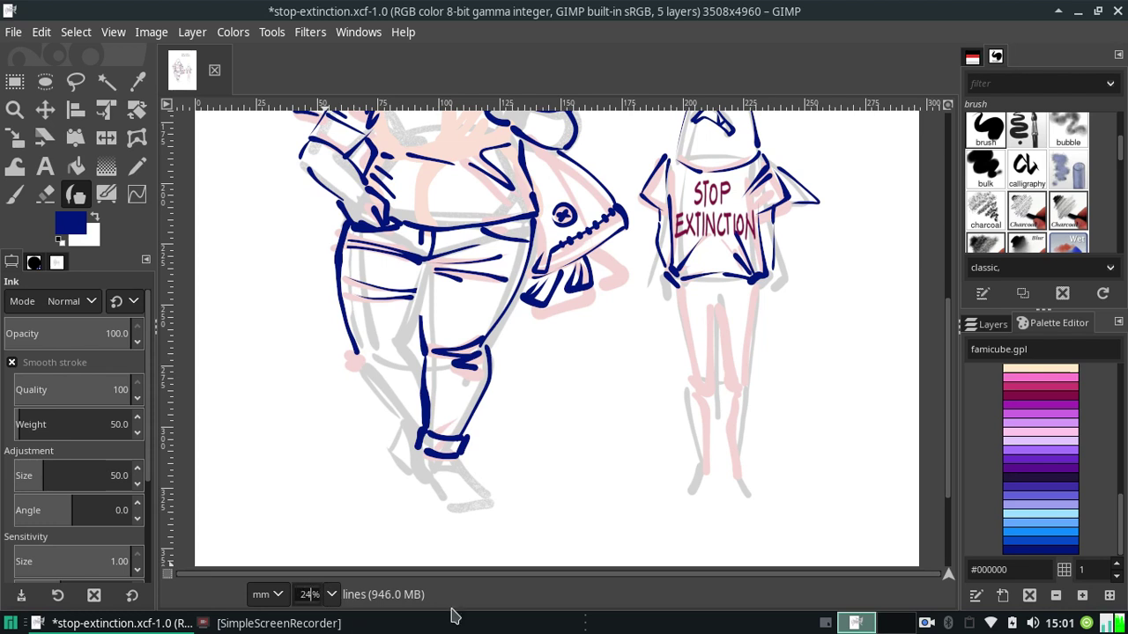
key(Return)
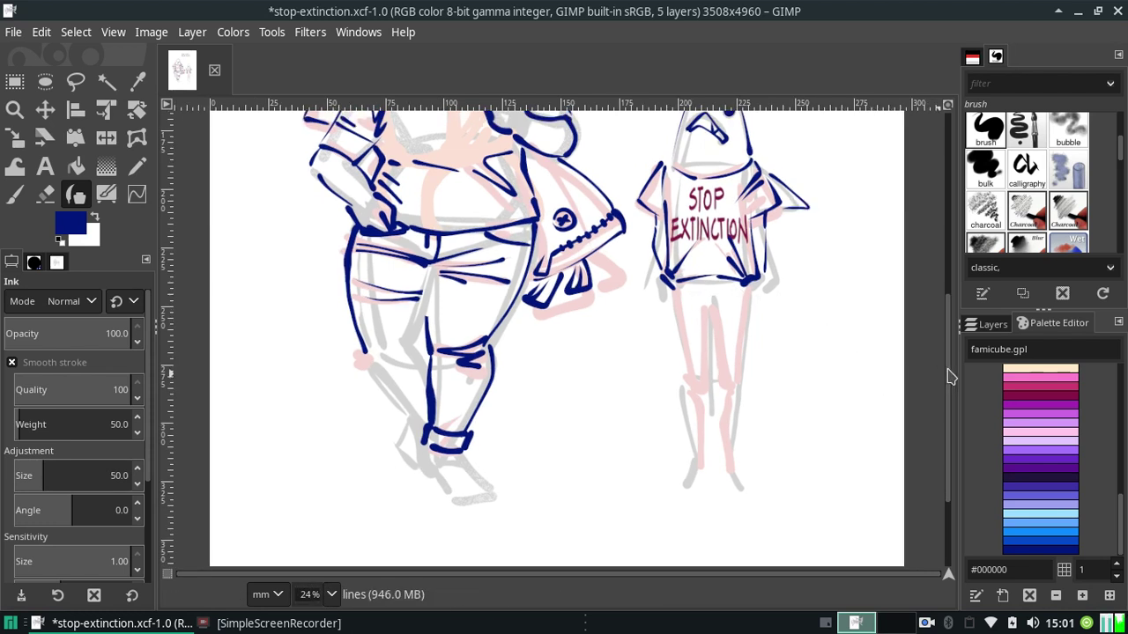
Ink the shoe's sole, heel and toe tip below the leg cuff, dropping the last sole strokes.
scroll(948, 377, up, 5)
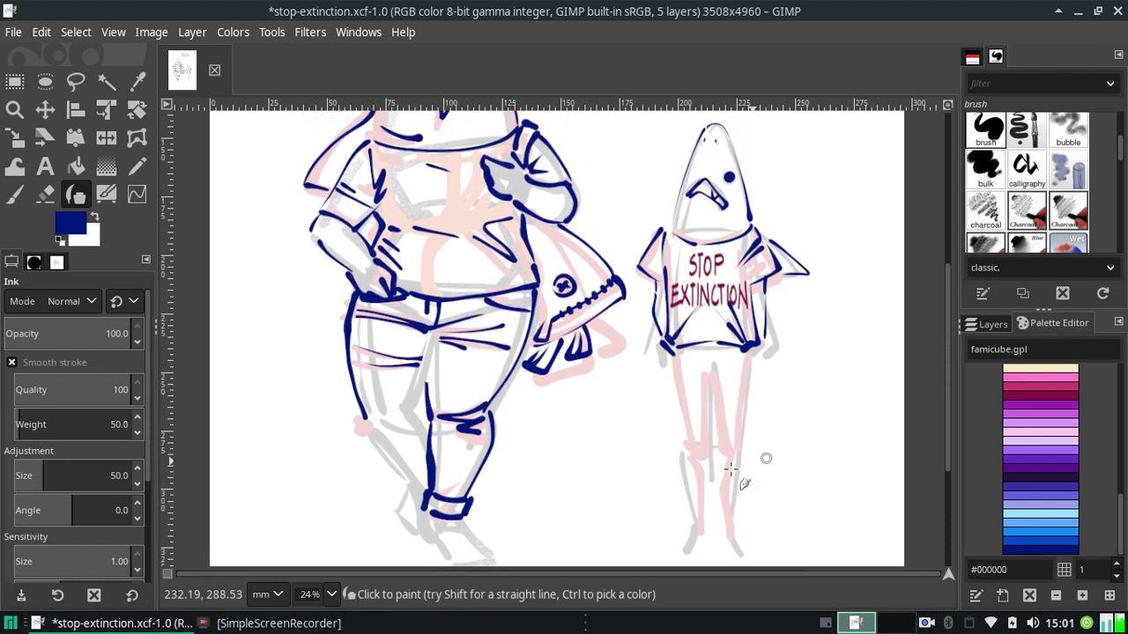
scroll(948, 412, down, 3)
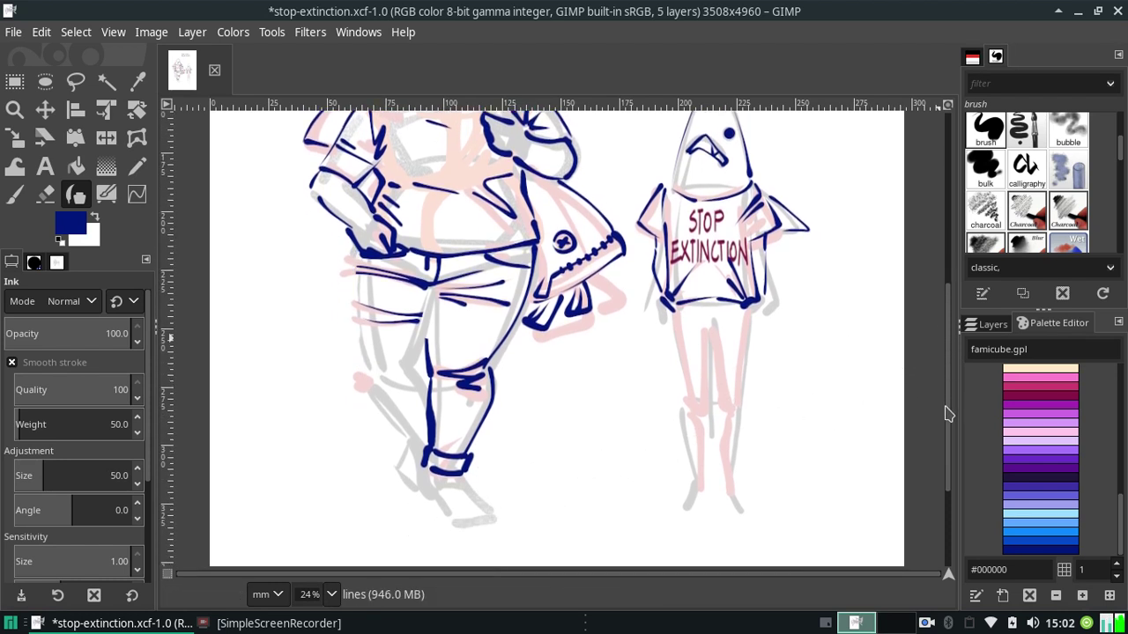
scroll(948, 412, down, 2)
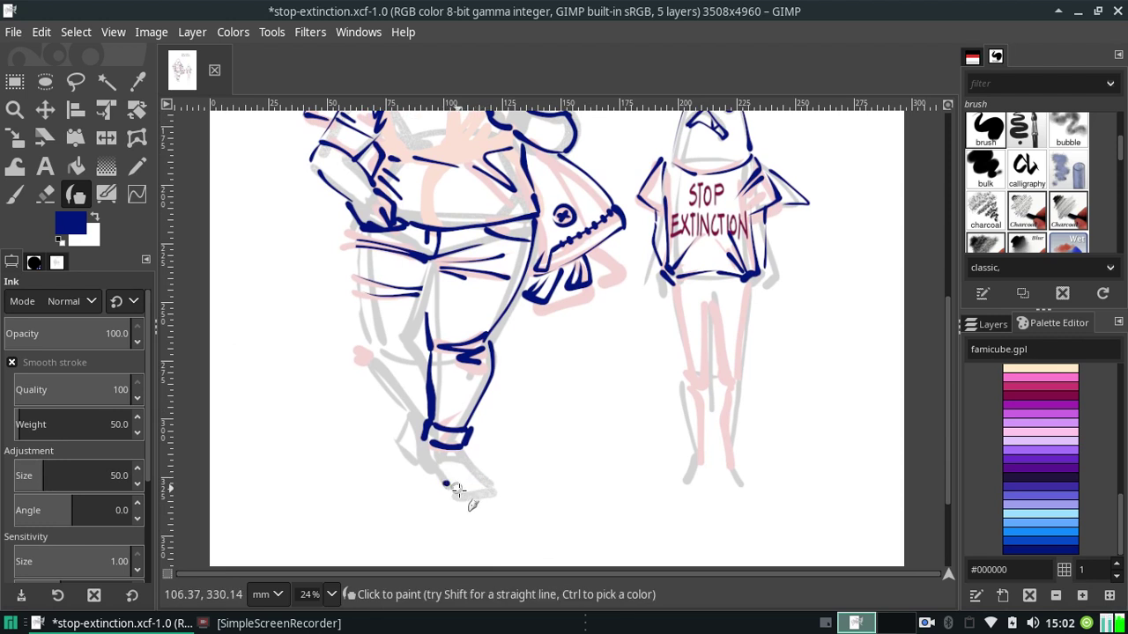
drag(441, 479, 469, 490)
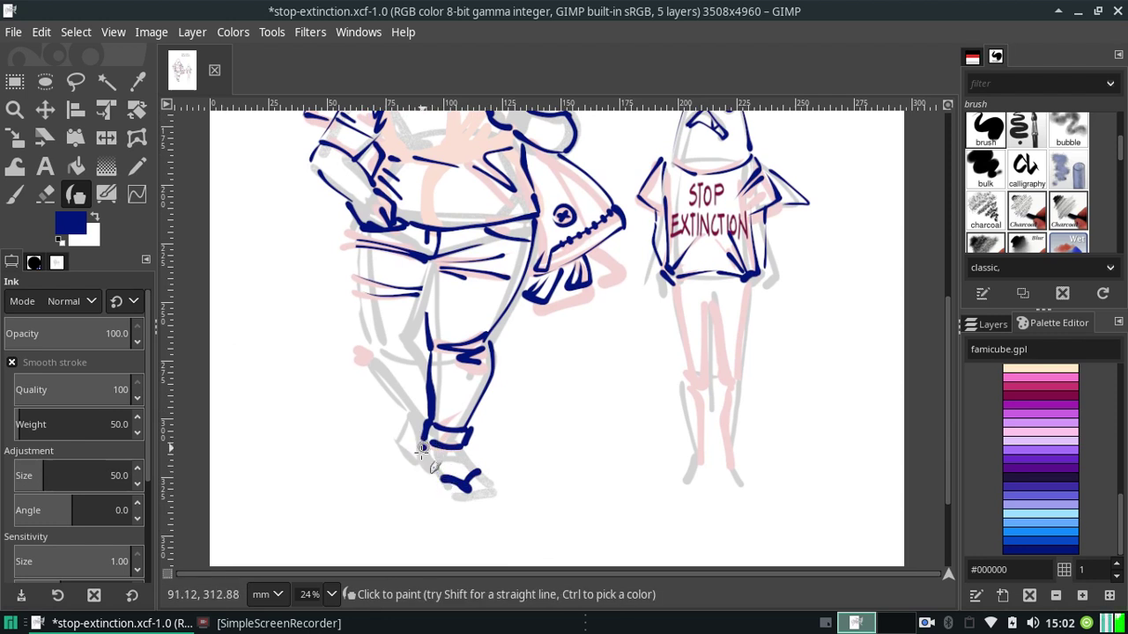
drag(422, 439, 436, 488)
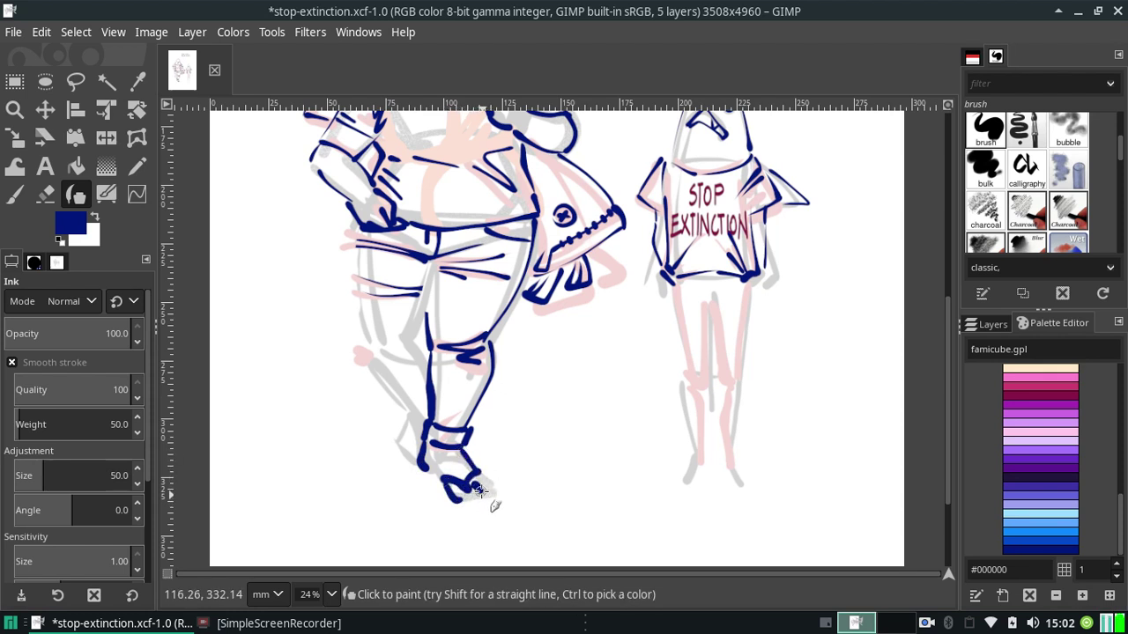
click(483, 484)
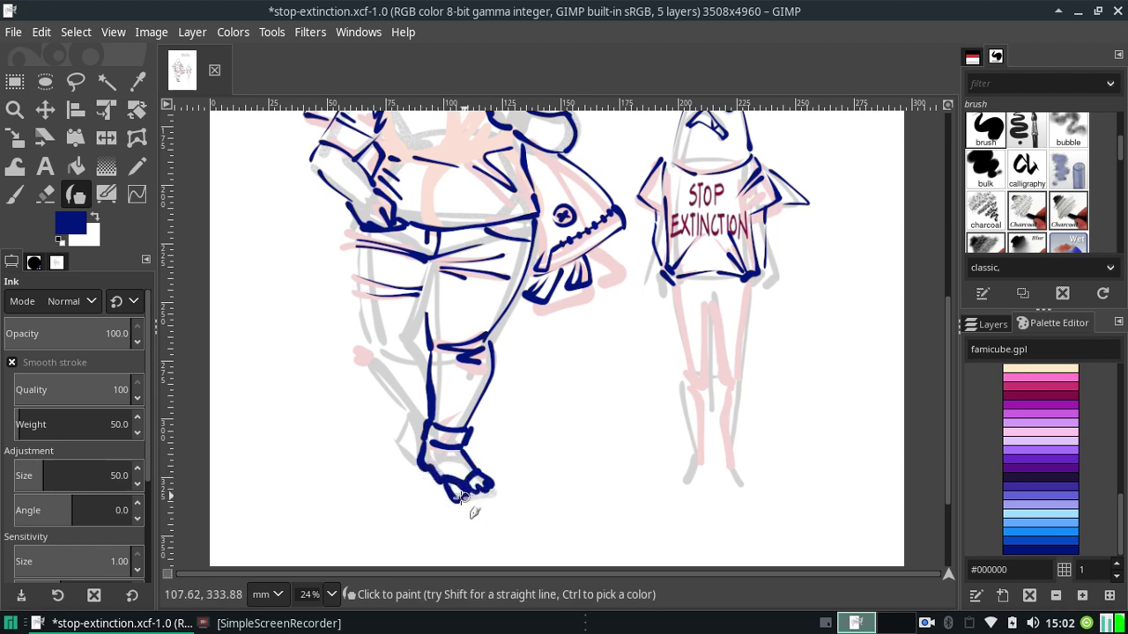
drag(426, 474, 451, 507)
key(ctrl+z)
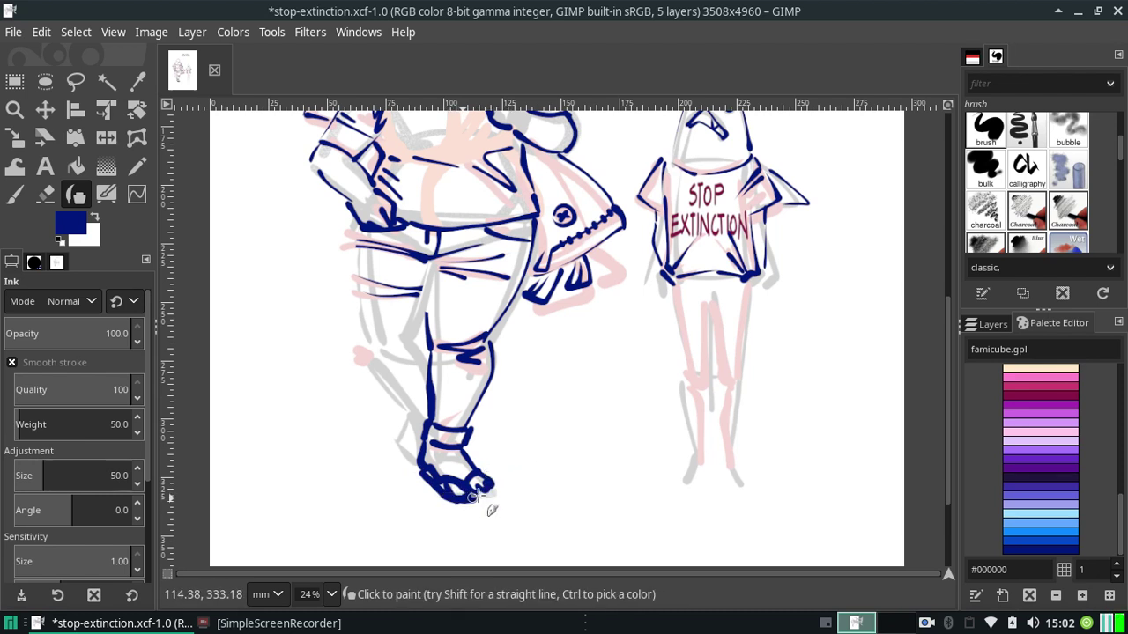
key(ctrl+z)
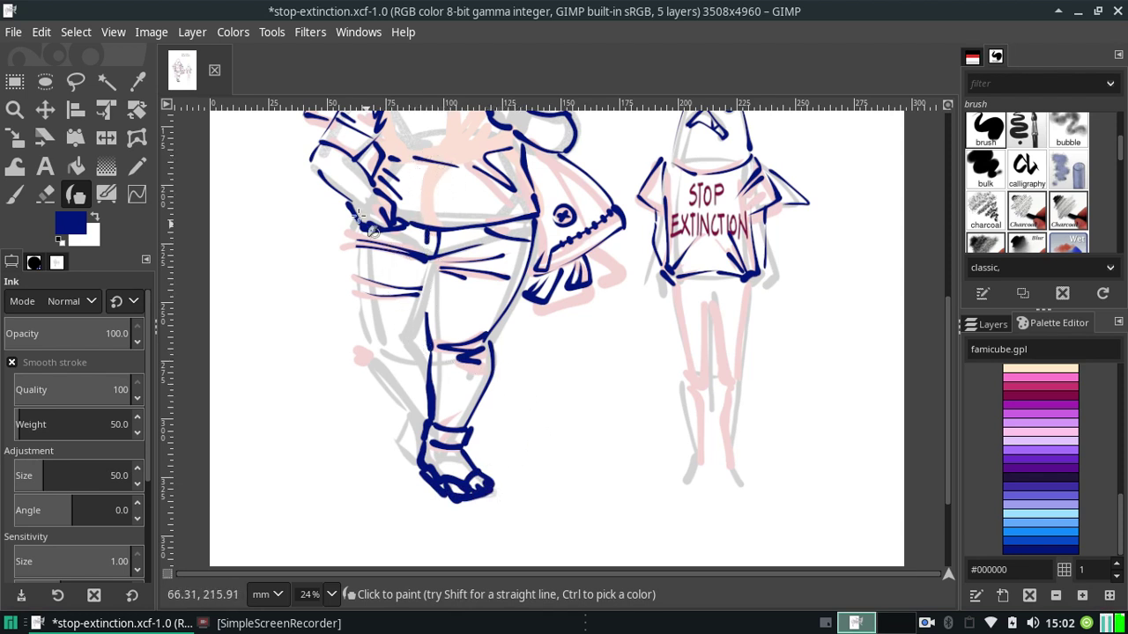
Erase the inked toe of the large shark's shoe with the Eraser.
click(45, 194)
click(473, 498)
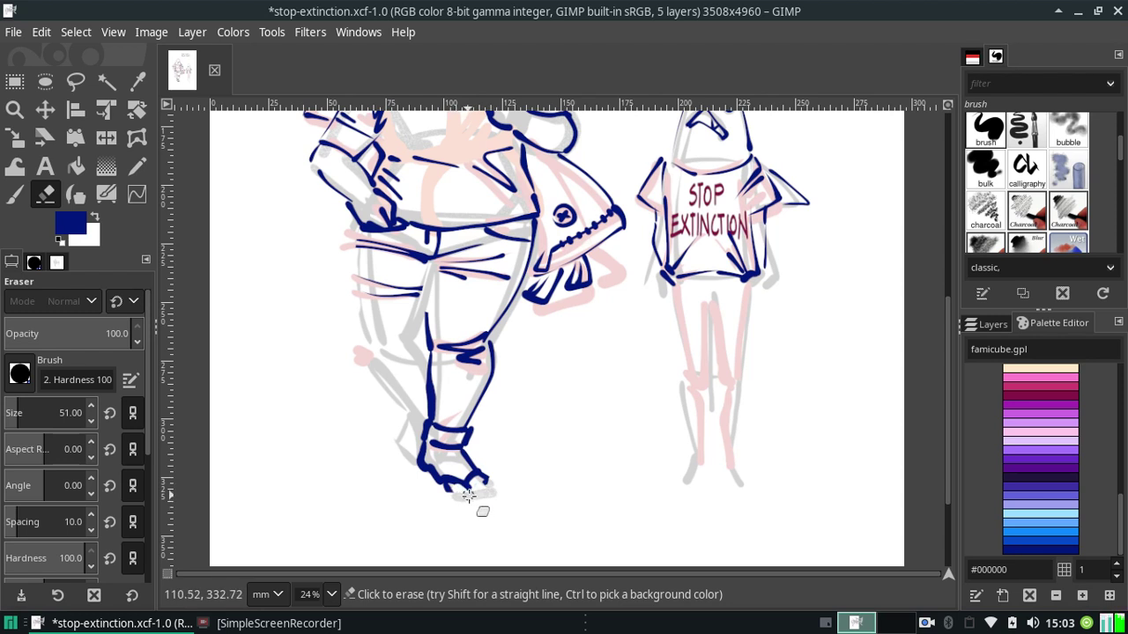
drag(451, 479, 418, 467)
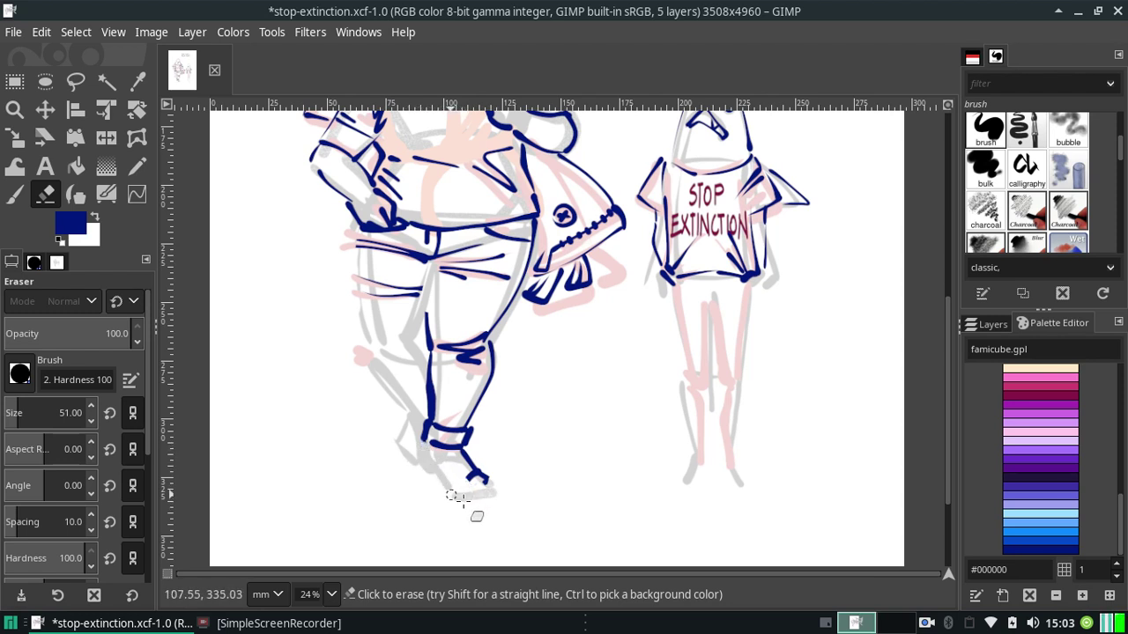
mouse_move(478, 517)
mouse_down()
mouse_move(493, 486)
mouse_move(462, 463)
mouse_up()
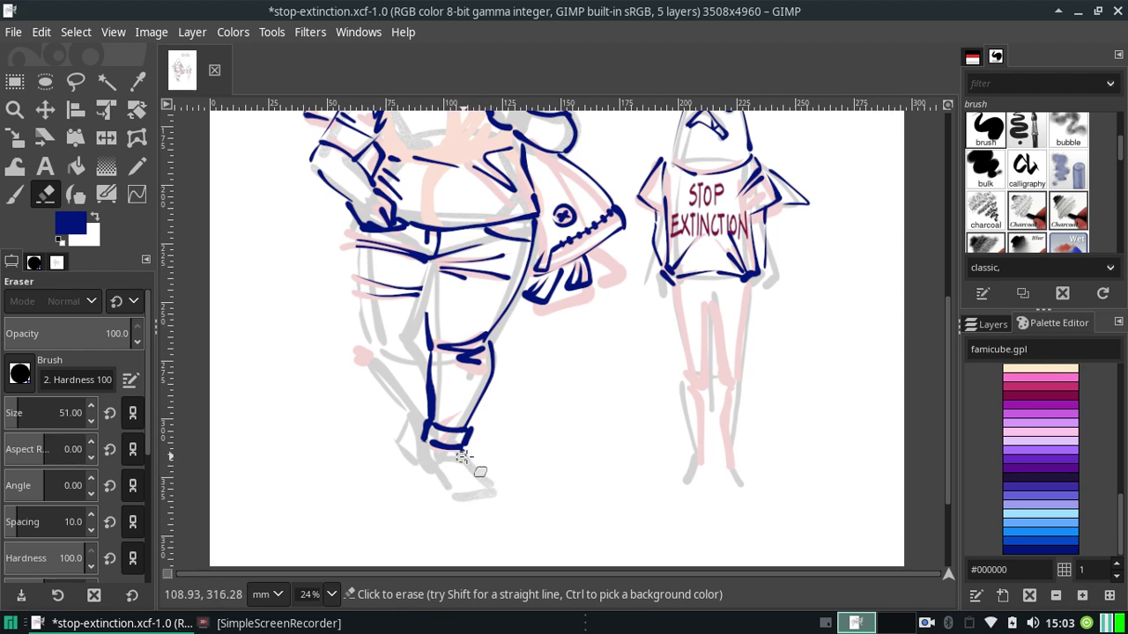
Return to the Ink tool at size 45 and test a short foot stroke, undoing it.
click(75, 194)
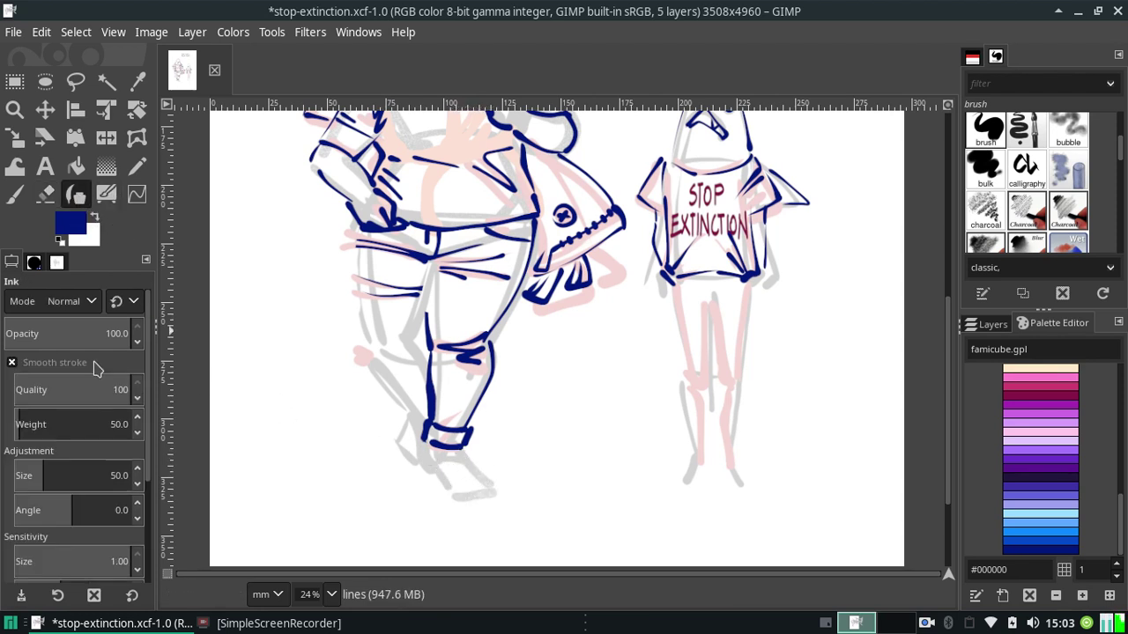
double_click(115, 424)
text(45)
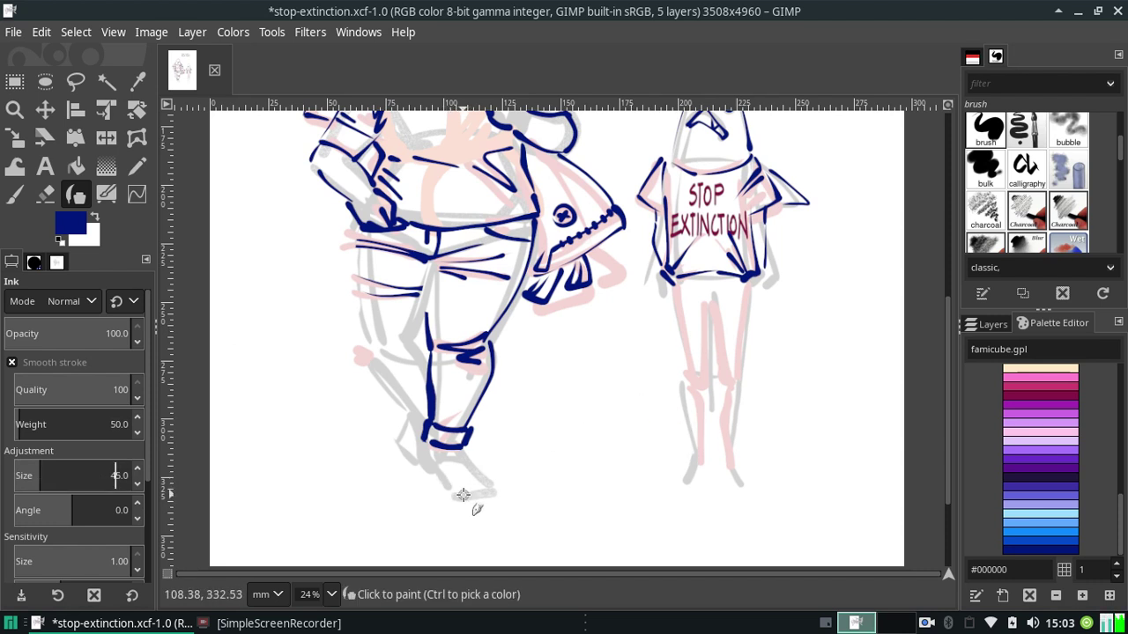
drag(449, 476, 468, 492)
key(ctrl+z)
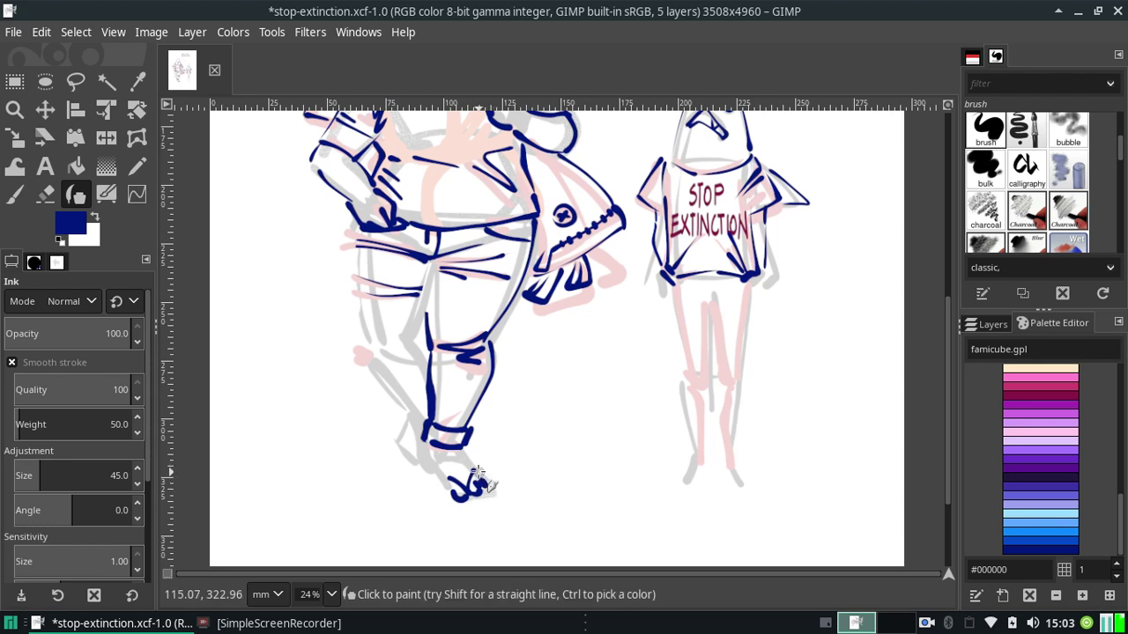
key(ctrl+z)
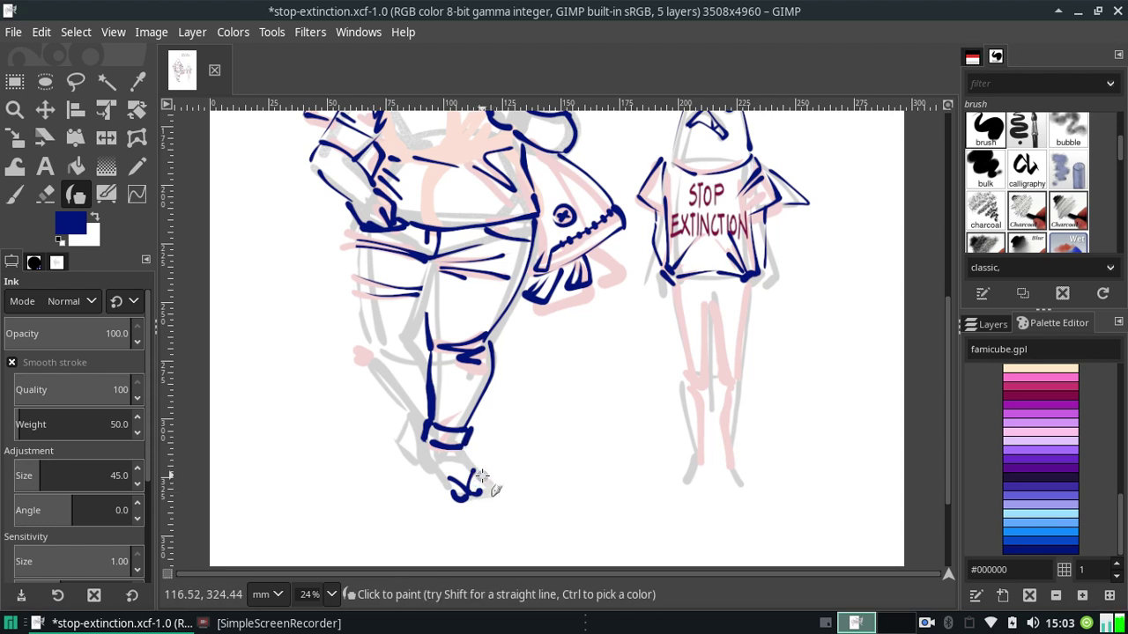
key(ctrl+z)
key(ctrl+z)
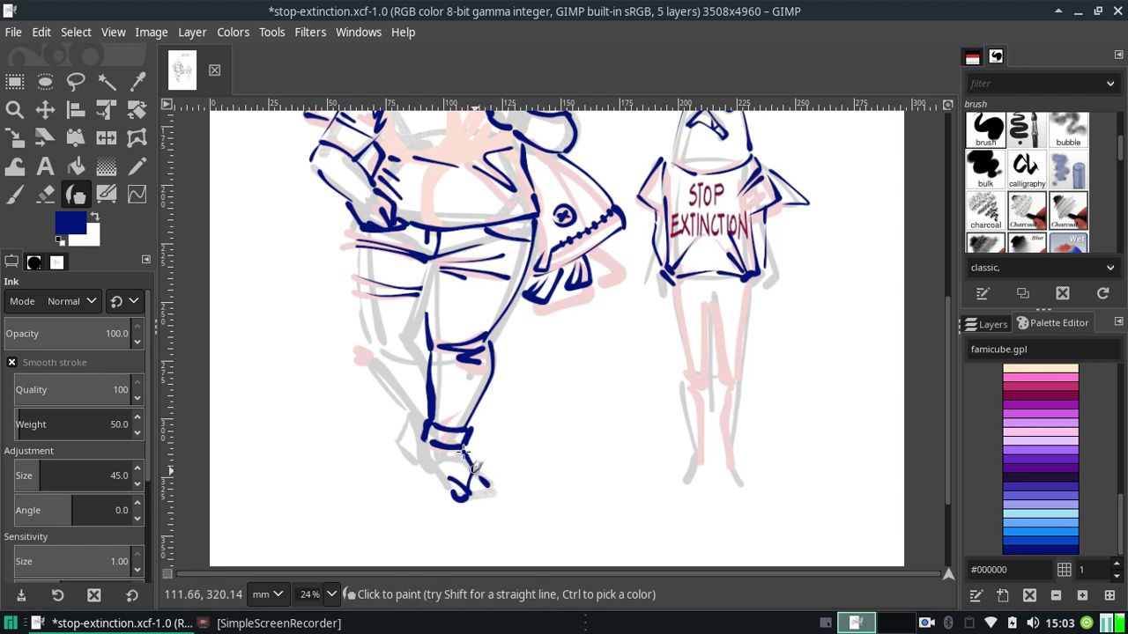
Redraw the foot's lower-left edge and sole in navy after a few retries.
drag(422, 445, 448, 495)
key(ctrl+z)
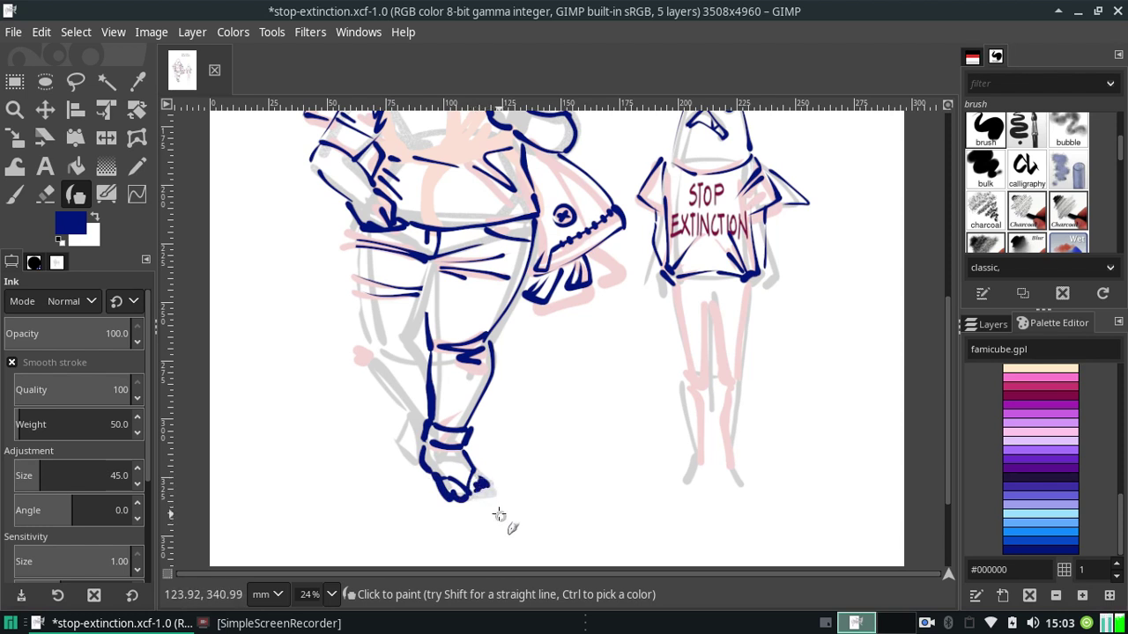
drag(426, 476, 503, 517)
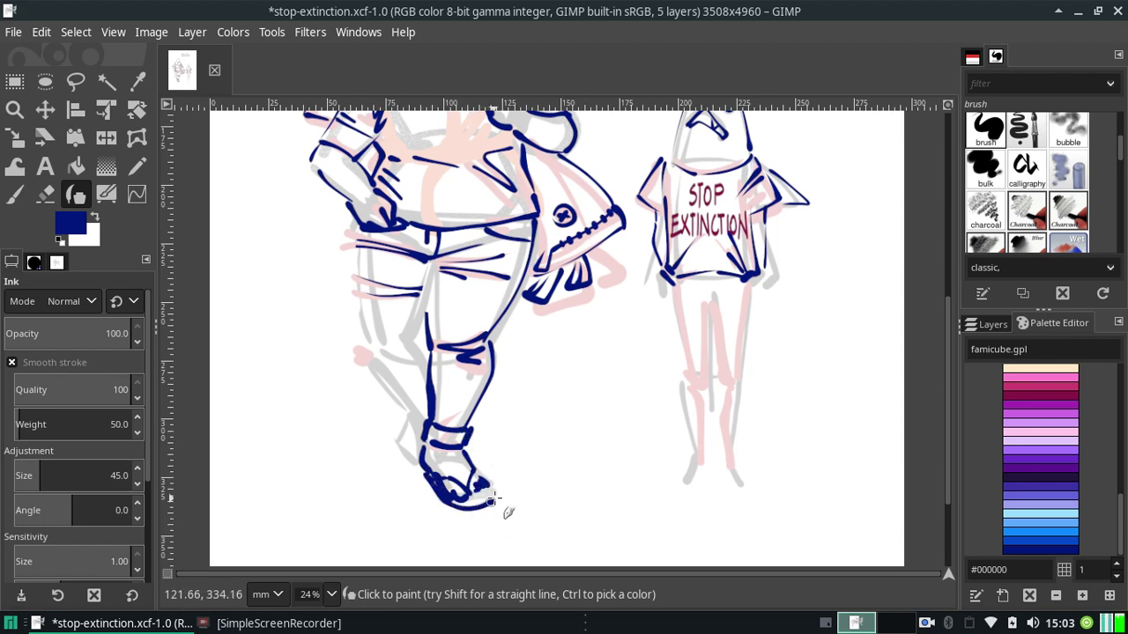
key(ctrl+z)
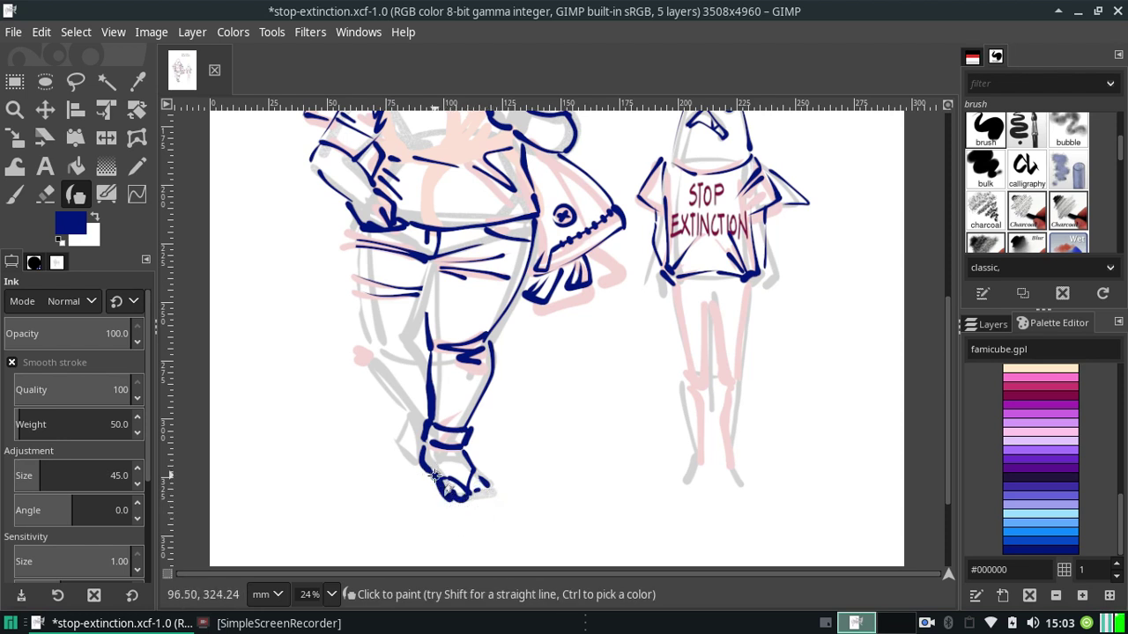
drag(423, 474, 441, 498)
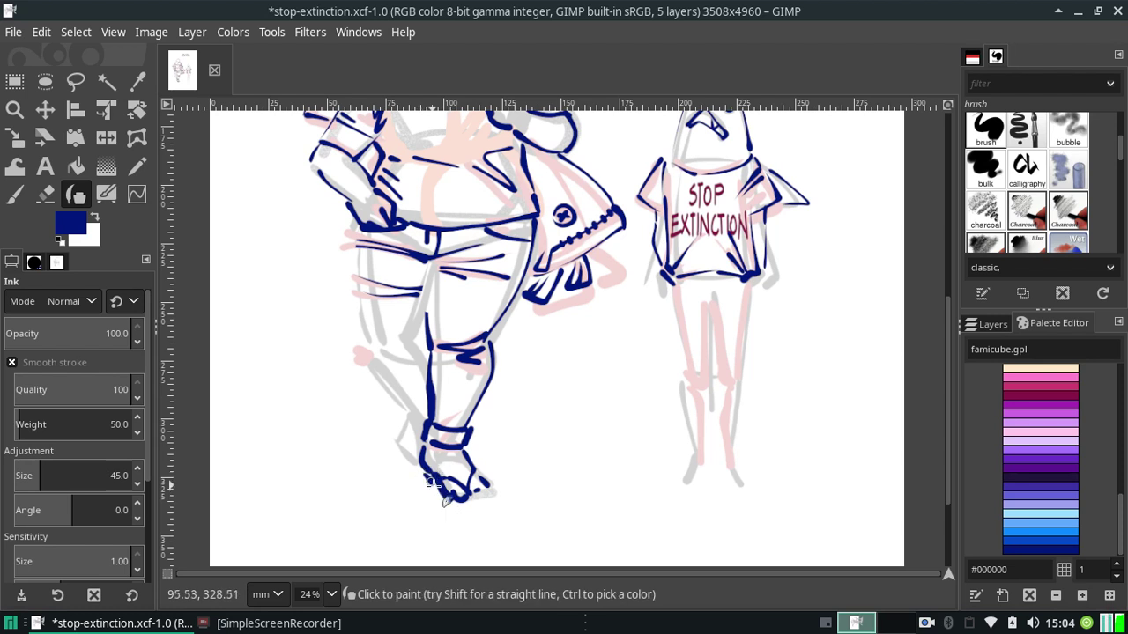
mouse_move(436, 487)
mouse_down()
mouse_move(472, 505)
mouse_move(486, 494)
mouse_up()
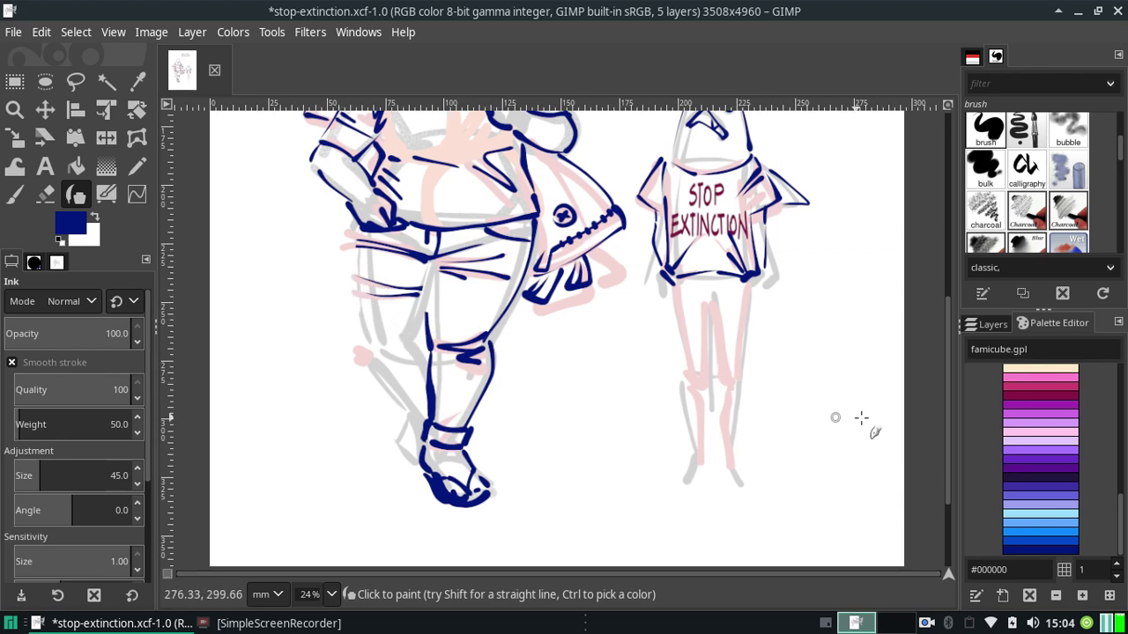
mouse_move(949, 484)
mouse_down()
mouse_move(950, 352)
mouse_move(950, 443)
mouse_move(961, 462)
mouse_move(951, 465)
mouse_up()
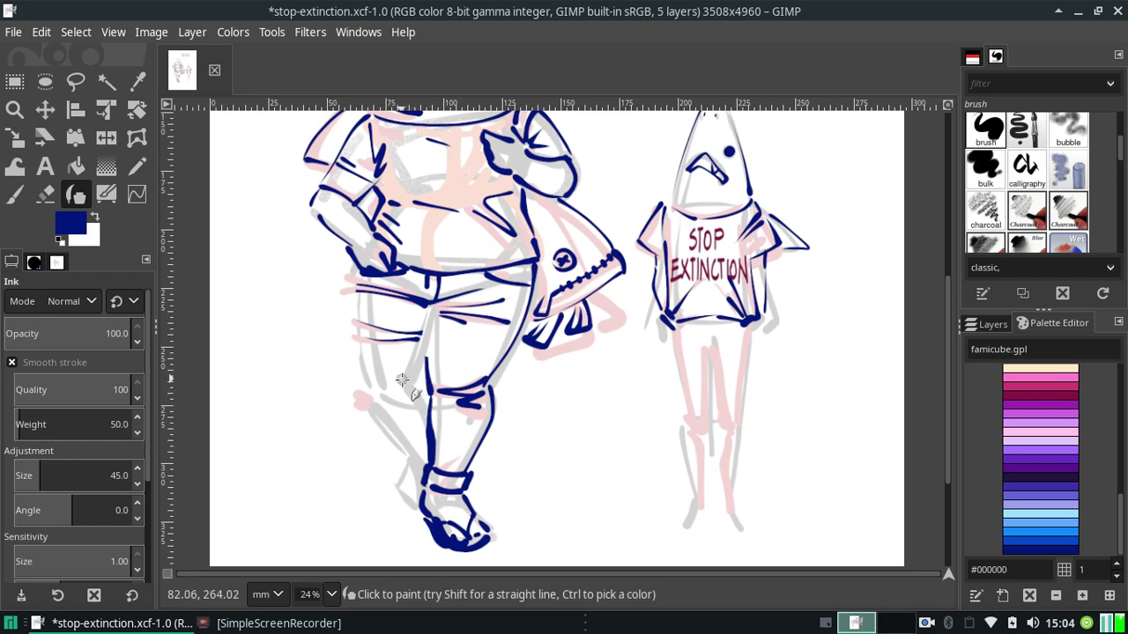
Ink the left calf, ankle and back-of-knee lines, undoing and retrying strokes.
drag(408, 380, 431, 403)
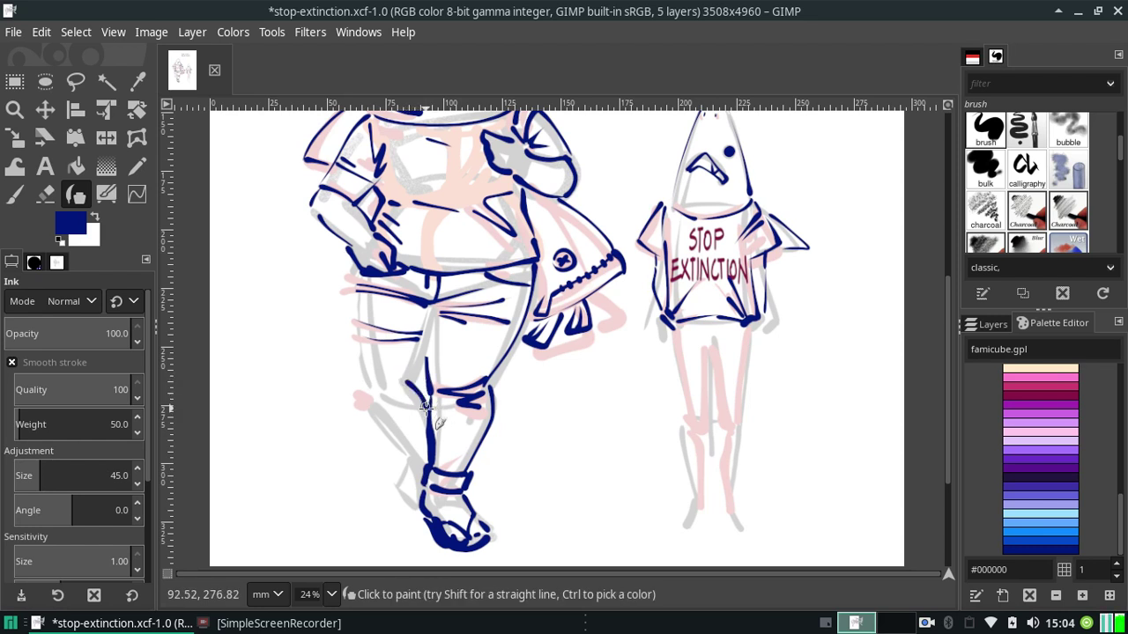
drag(359, 394, 398, 462)
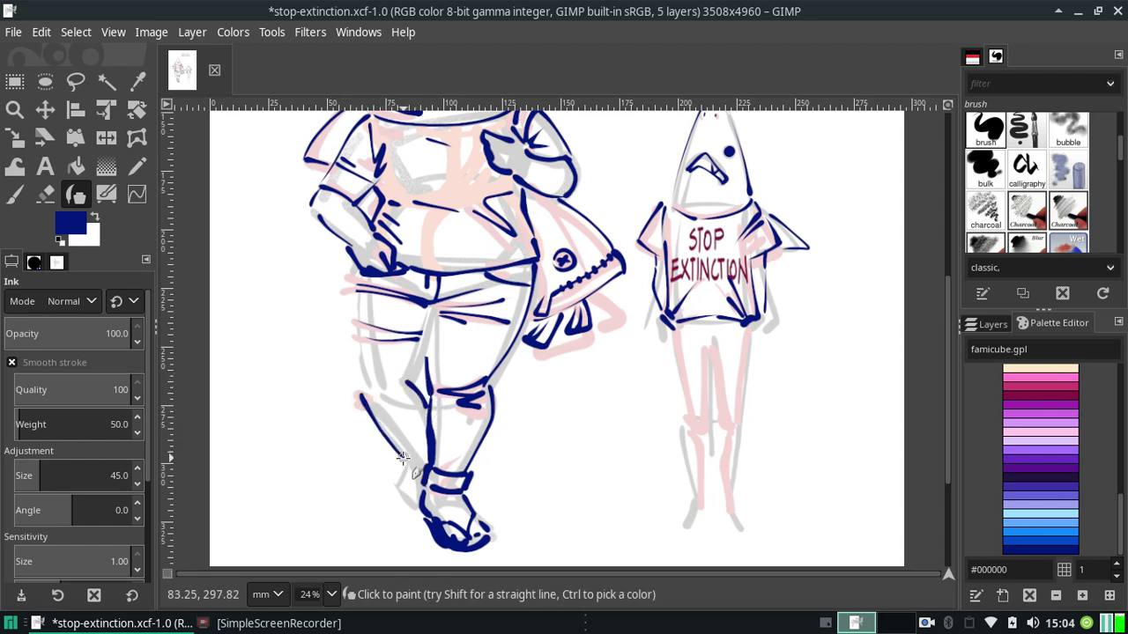
key(ctrl+z)
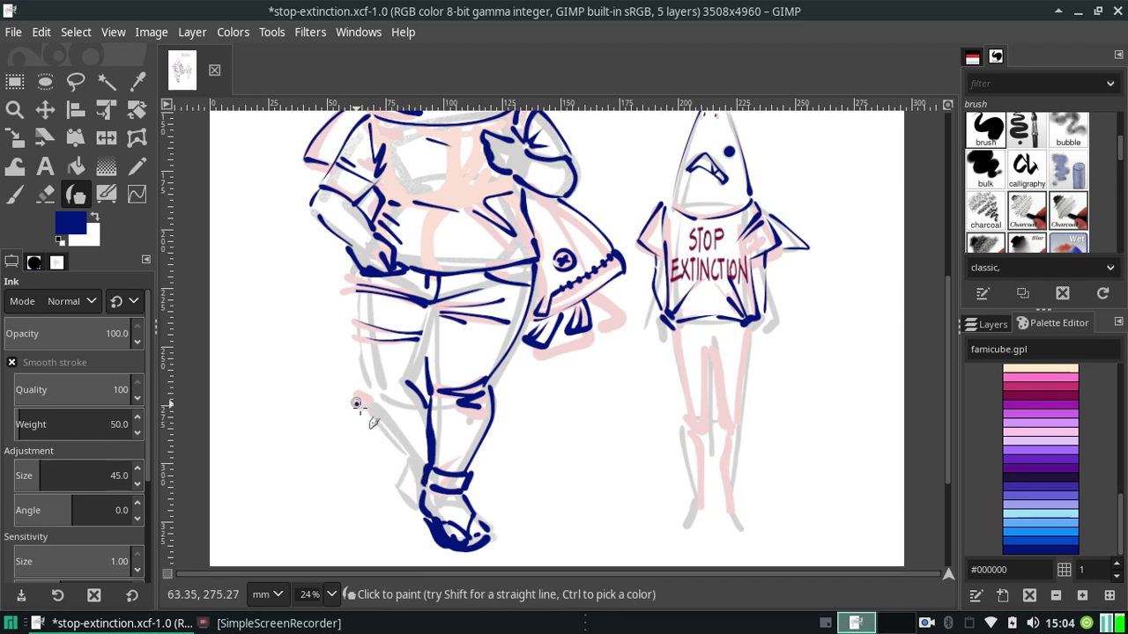
drag(355, 403, 398, 447)
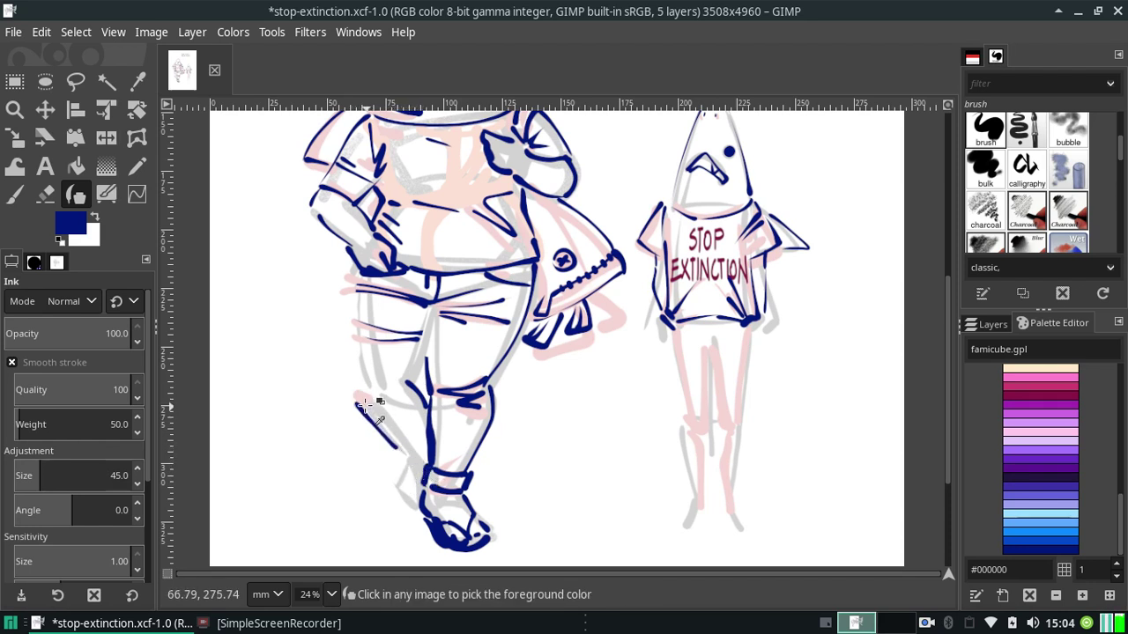
key(ctrl+z)
drag(360, 399, 423, 451)
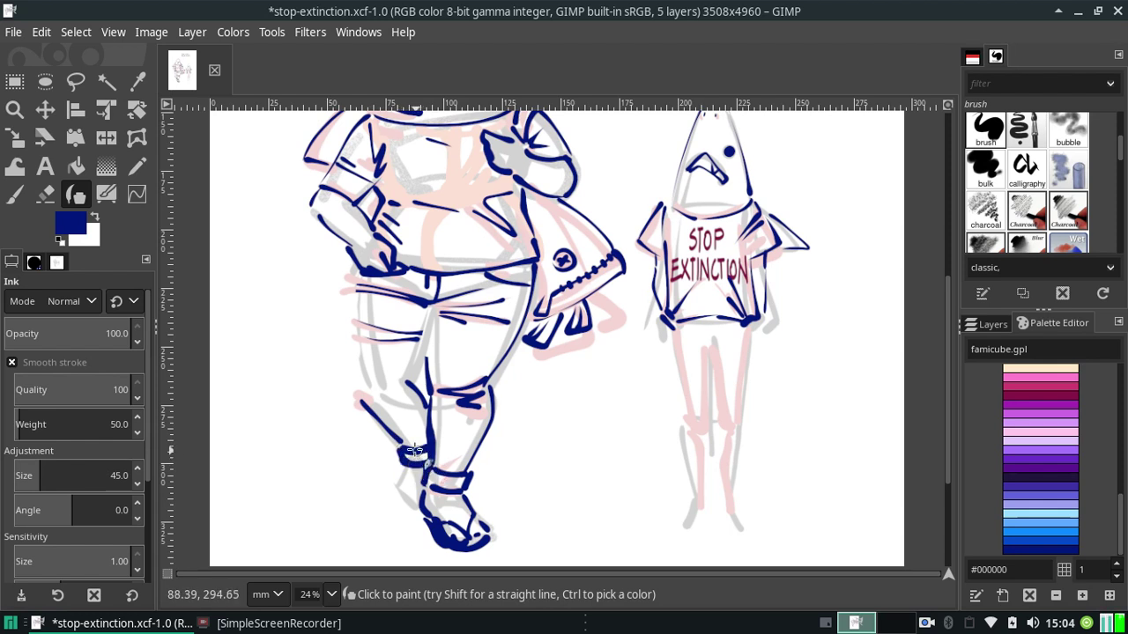
key(ctrl+z)
drag(403, 441, 425, 432)
key(ctrl+z)
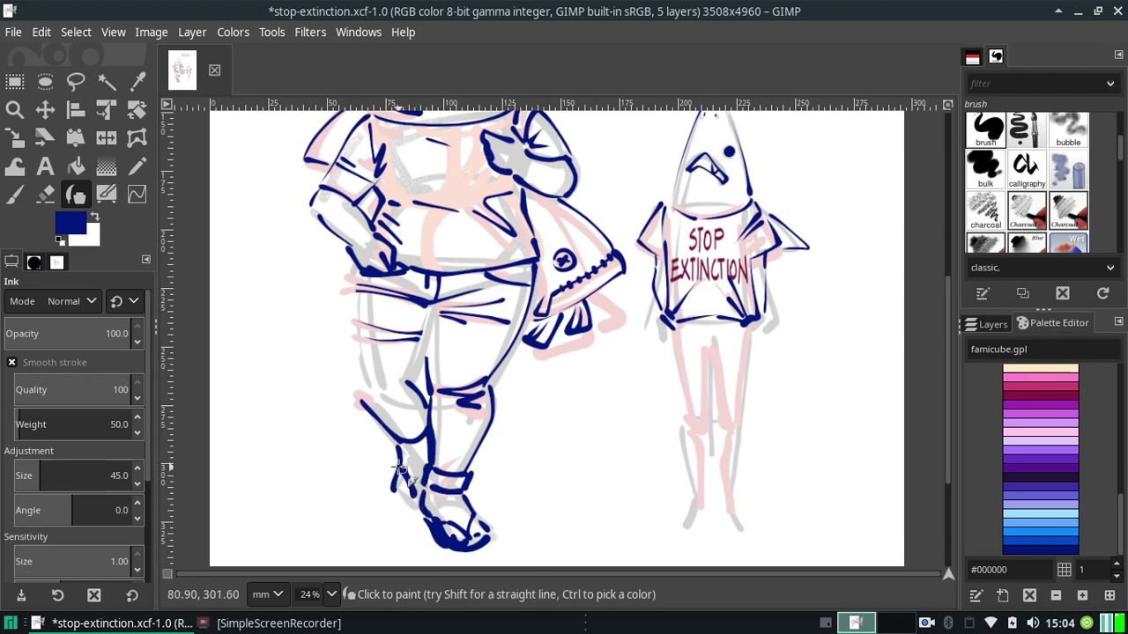
mouse_move(407, 490)
mouse_down()
mouse_move(422, 476)
mouse_move(401, 490)
mouse_up()
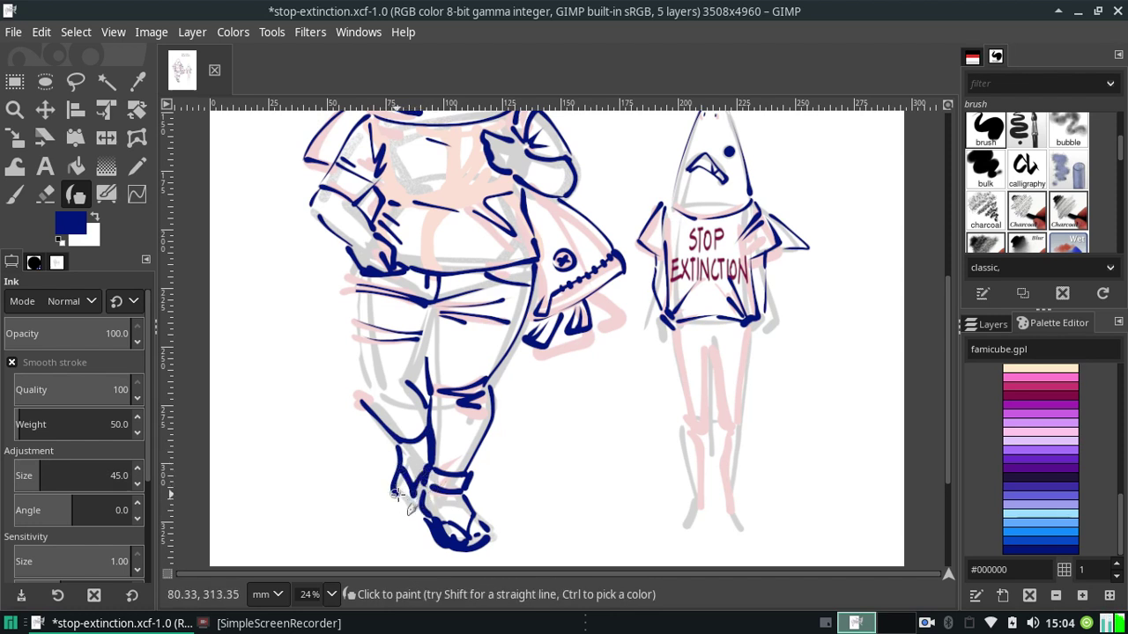
key(ctrl+z)
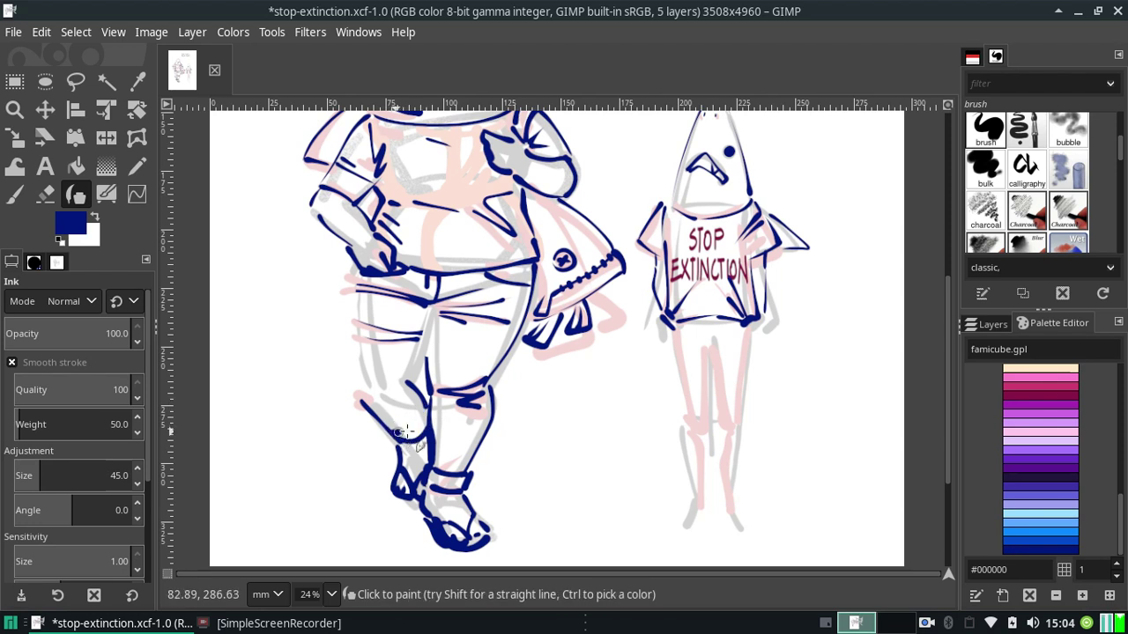
mouse_move(392, 437)
mouse_down()
mouse_move(423, 411)
mouse_move(418, 440)
mouse_up()
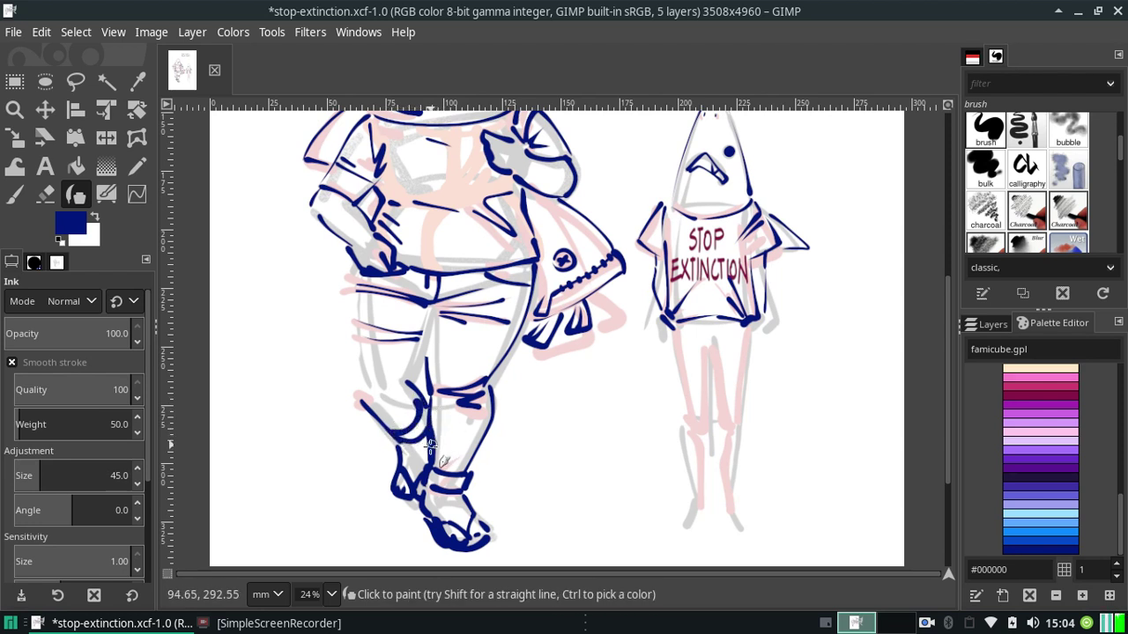
key(ctrl+z)
mouse_move(391, 441)
mouse_down()
mouse_move(436, 463)
mouse_move(430, 444)
mouse_up()
key(ctrl+z)
key(ctrl+z)
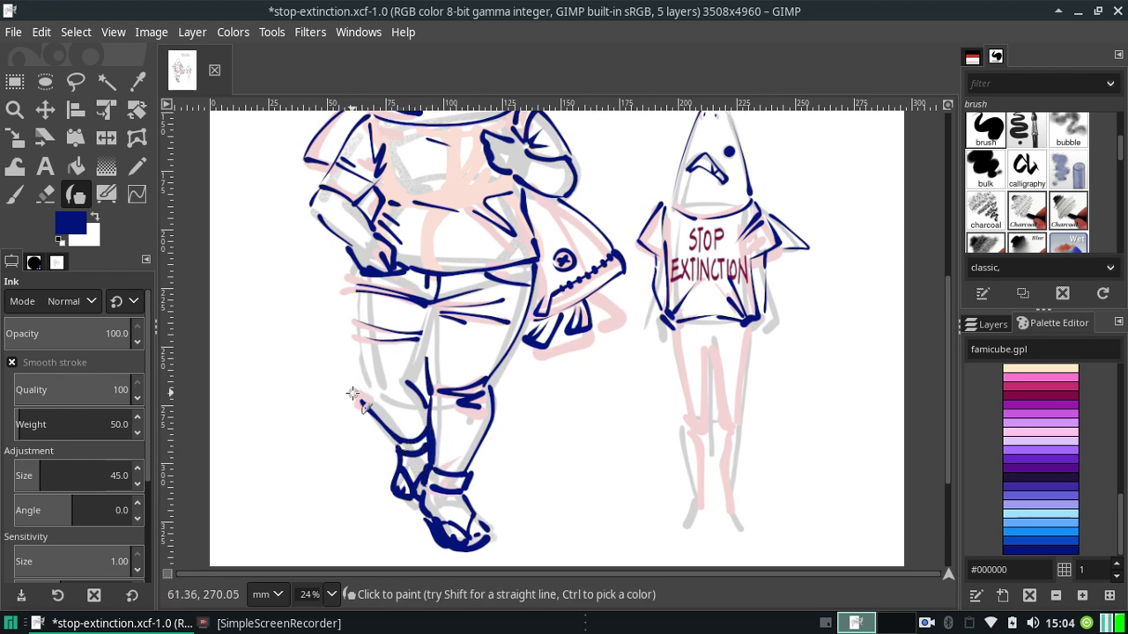
Draw the outer left thigh line up toward the hand after repeated retries.
drag(355, 393, 352, 288)
key(ctrl+z)
drag(351, 387, 350, 280)
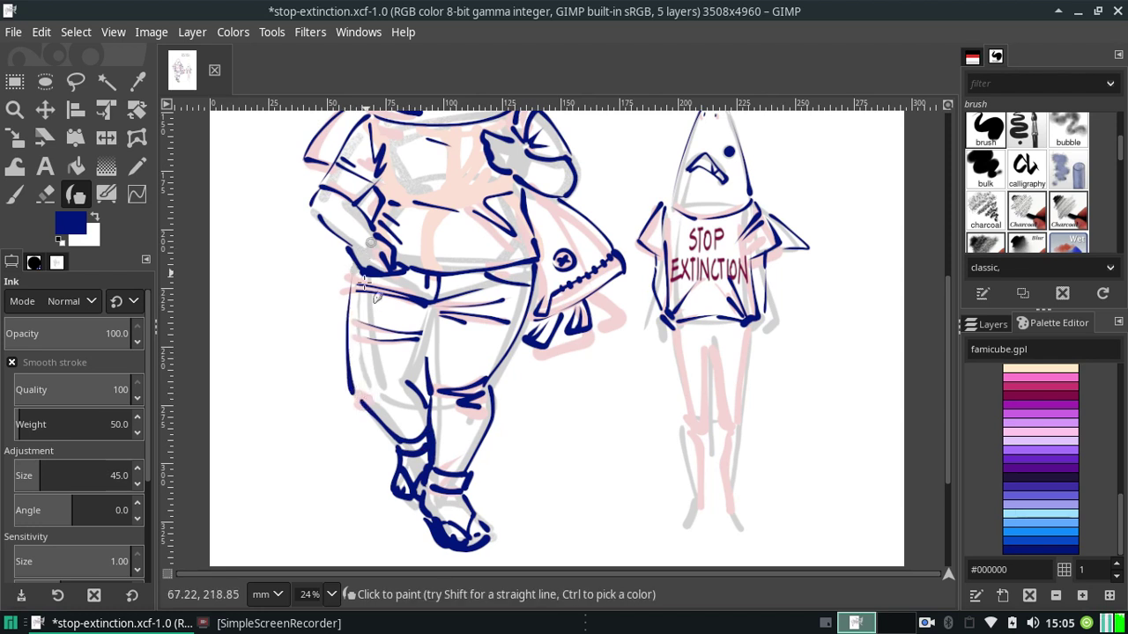
key(ctrl+z)
drag(349, 388, 354, 284)
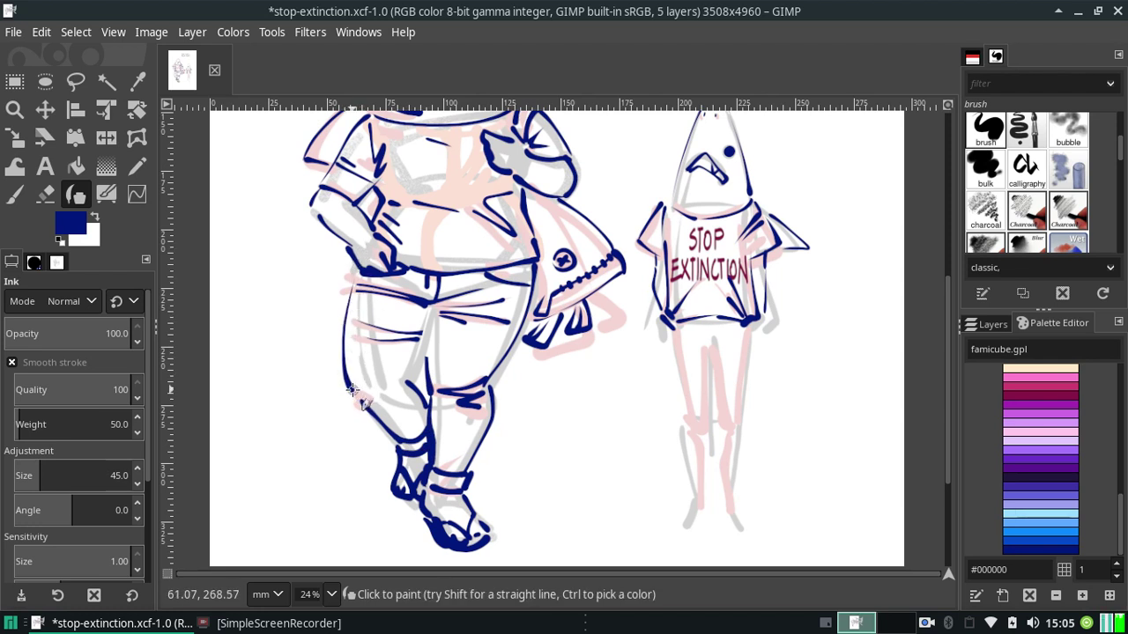
key(ctrl+z)
drag(355, 390, 350, 280)
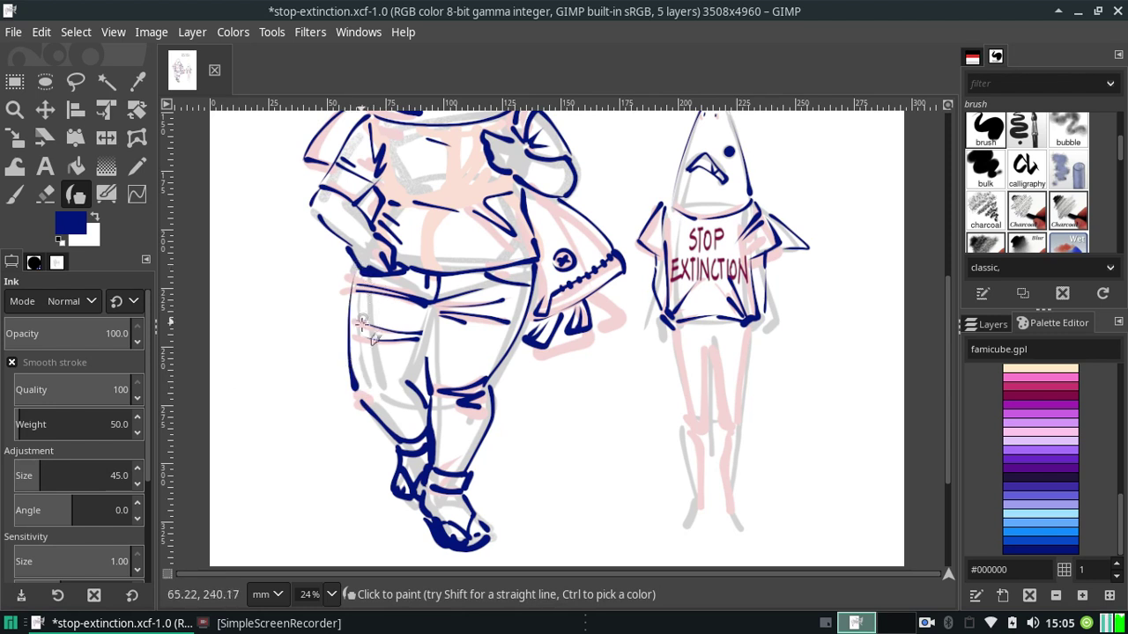
key(ctrl+z)
drag(352, 395, 351, 280)
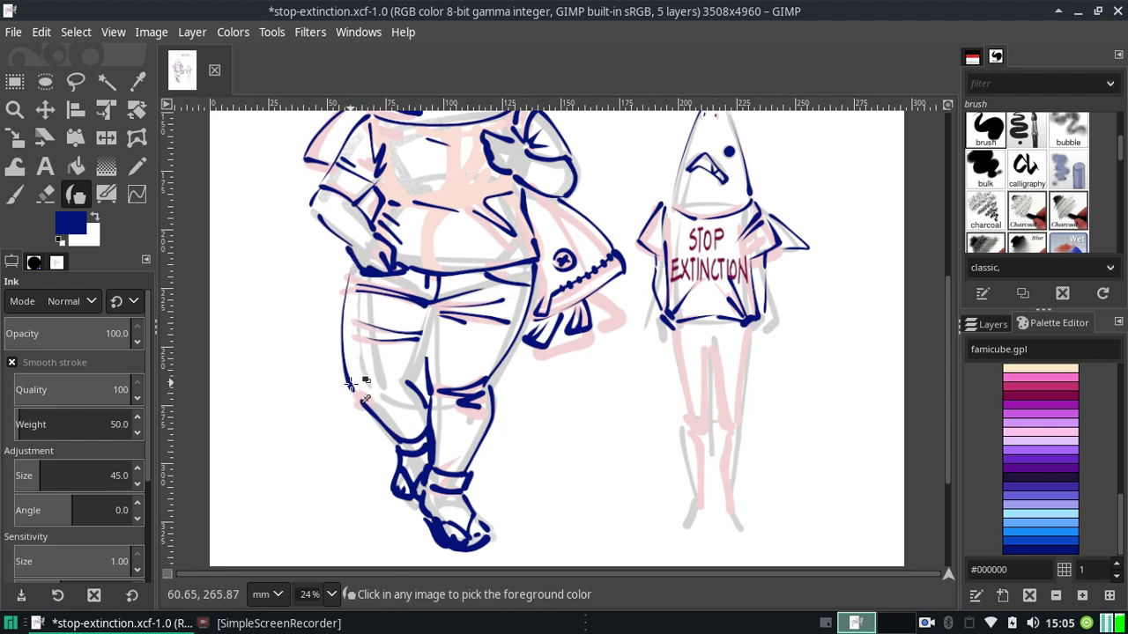
key(ctrl+z)
drag(351, 394, 350, 282)
key(ctrl+z)
drag(354, 395, 345, 271)
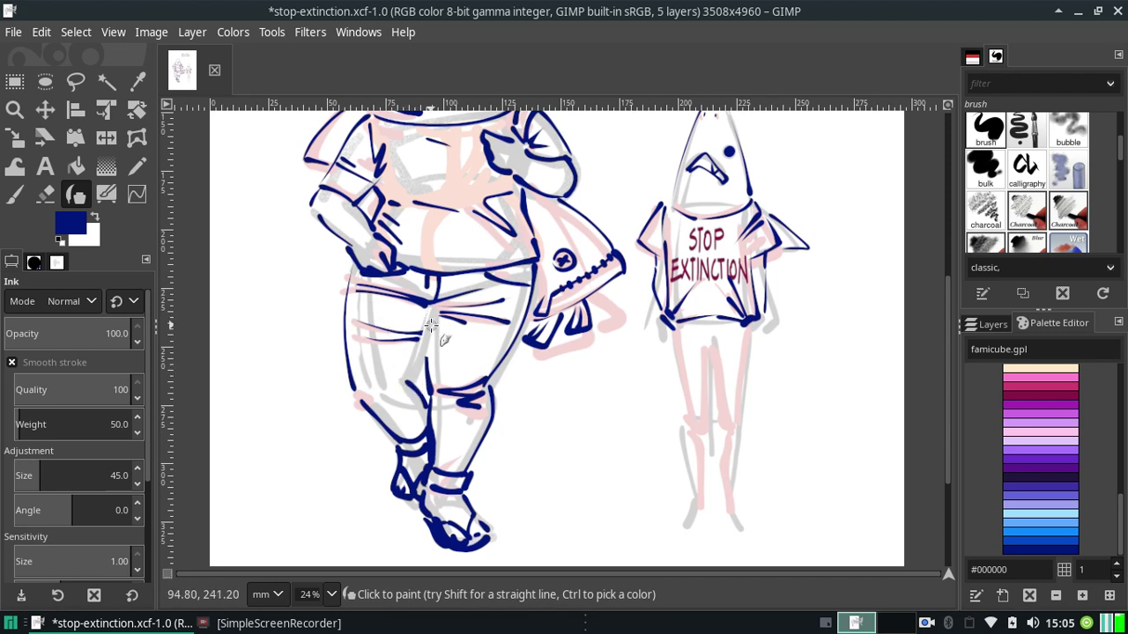
Ink the inner left thigh line from the crotch down to the knee.
drag(419, 304, 405, 388)
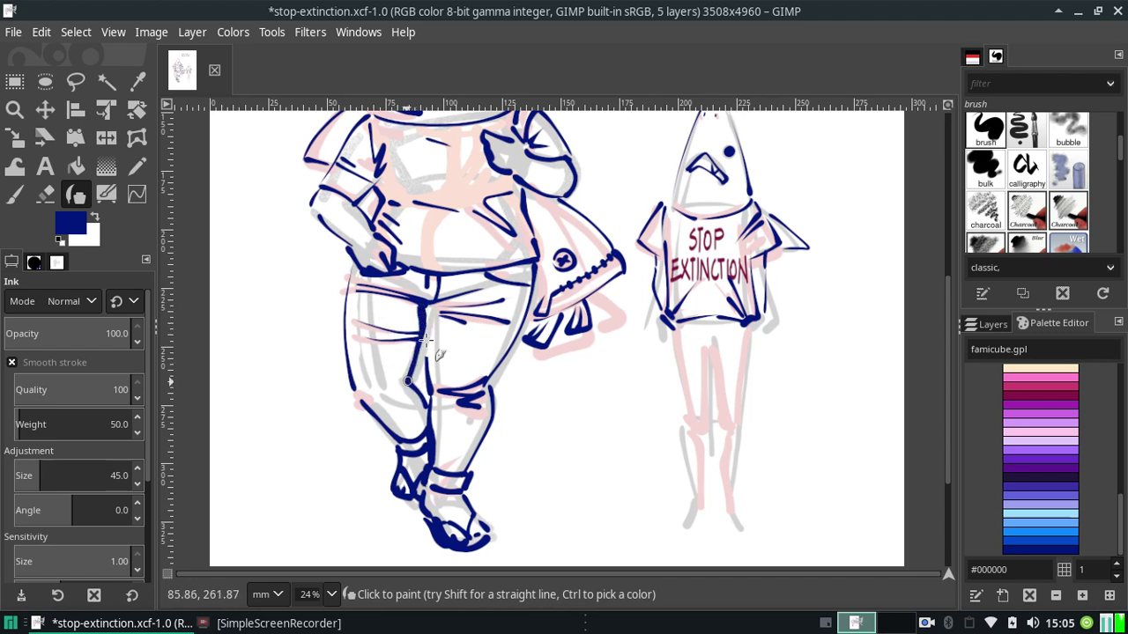
key(ctrl+z)
drag(421, 305, 405, 388)
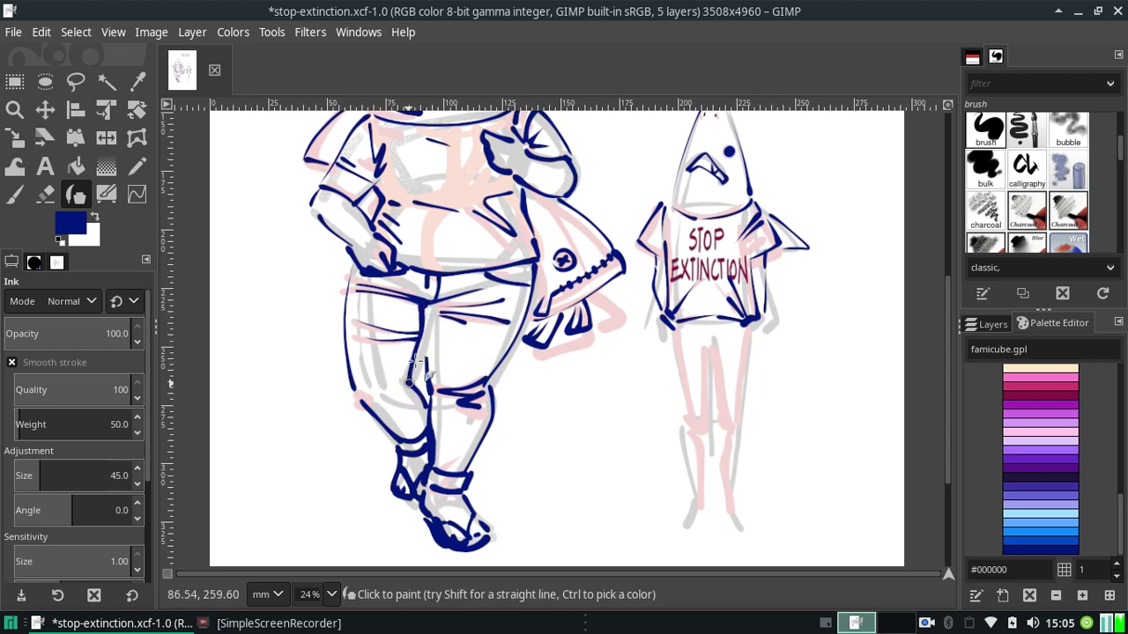
key(ctrl+z)
drag(423, 305, 407, 374)
key(ctrl+z)
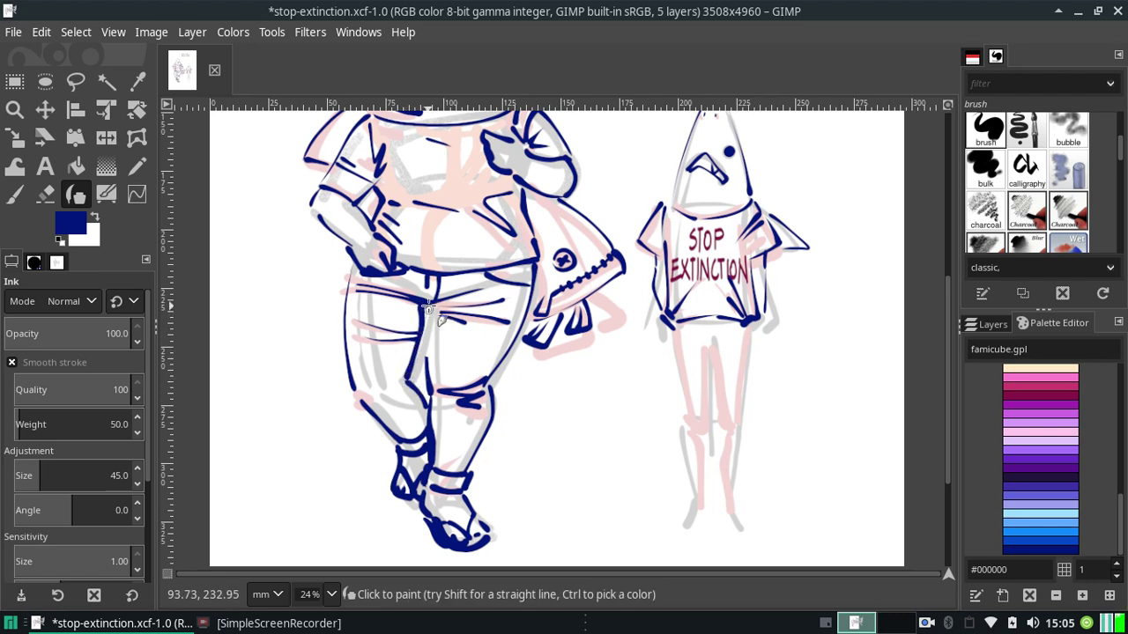
drag(428, 304, 407, 374)
key(ctrl+z)
drag(424, 317, 408, 379)
drag(426, 298, 425, 314)
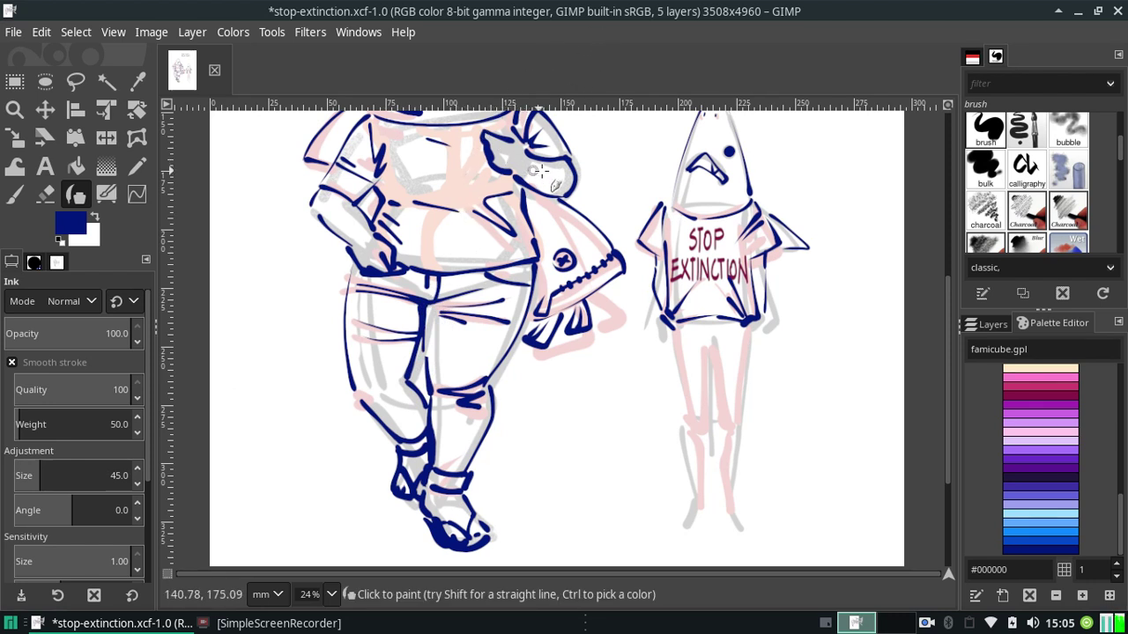
Zoom to 12.5%, flip the view horizontally, then return to 25% zoom.
click(331, 595)
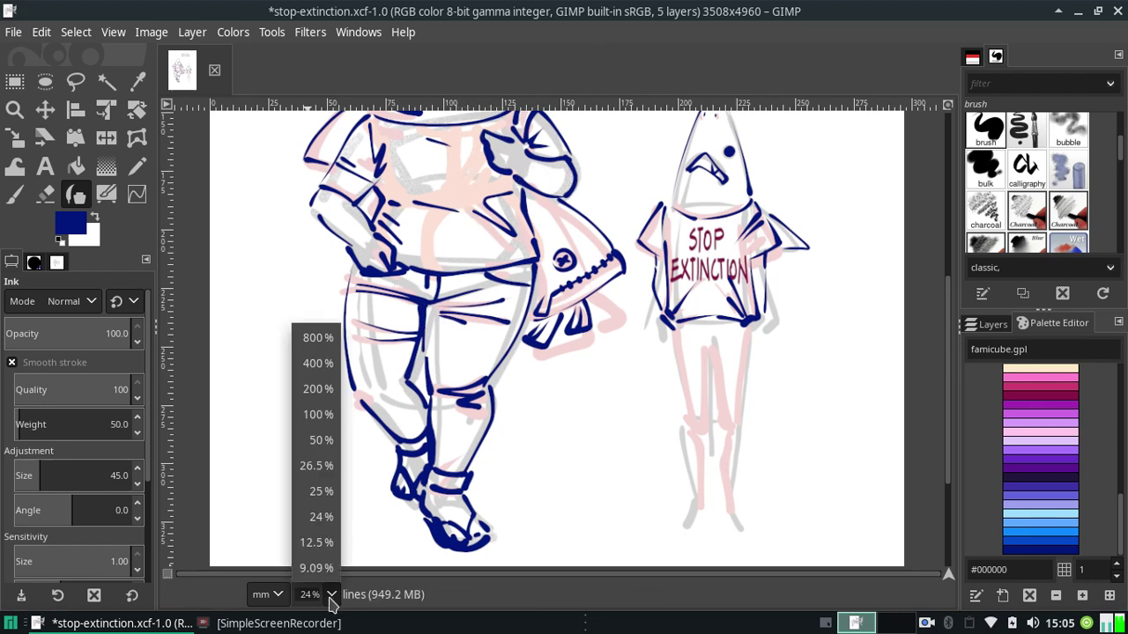
click(319, 543)
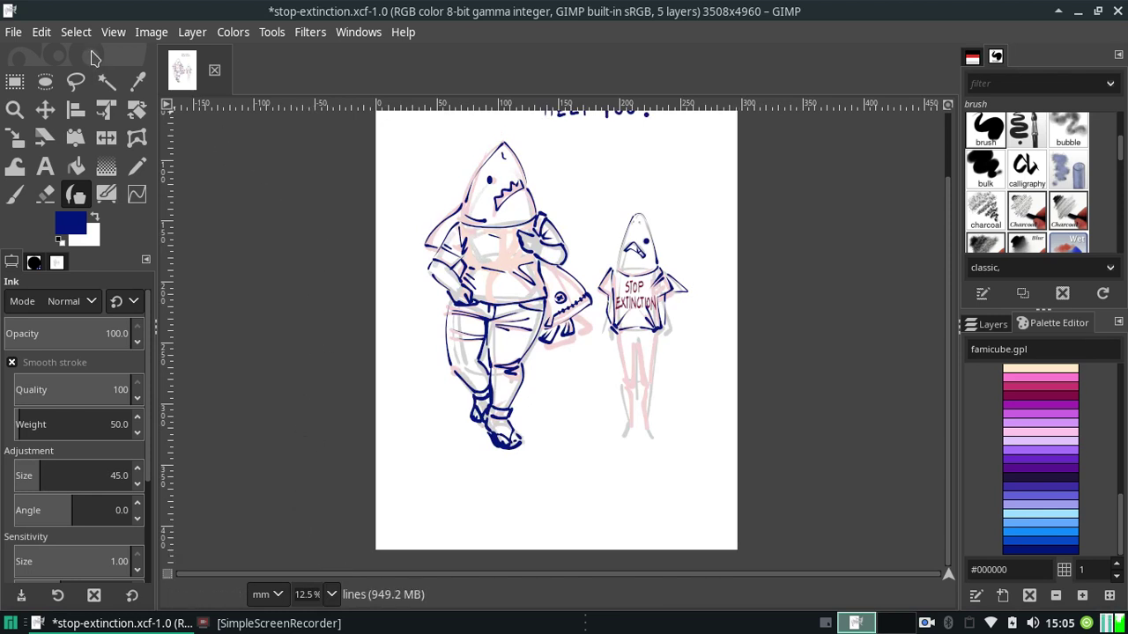
click(115, 32)
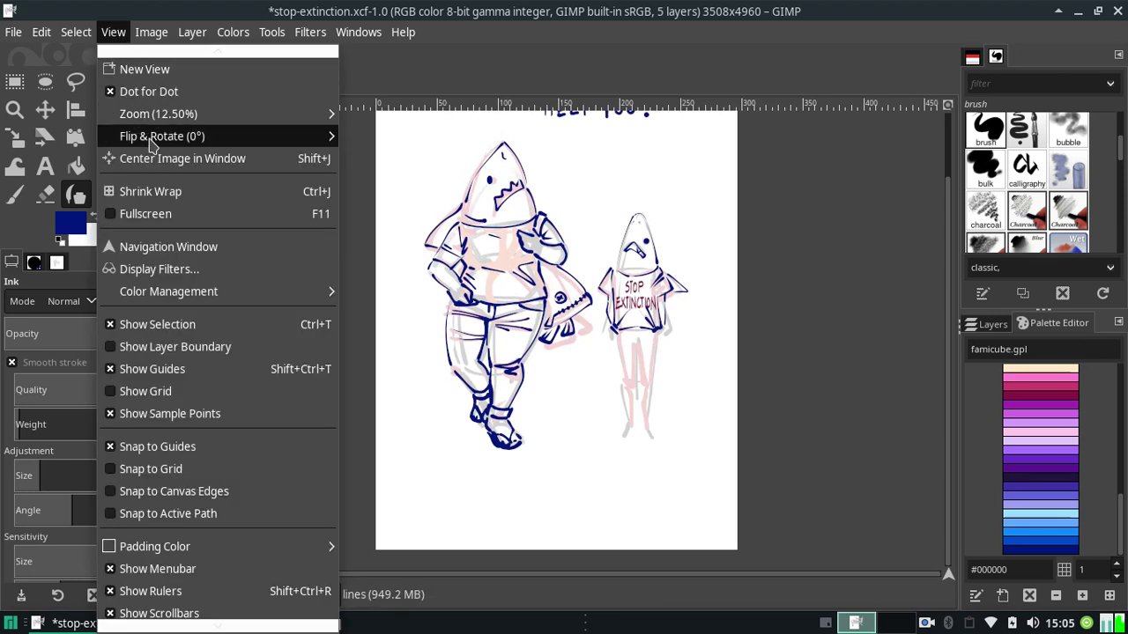
click(414, 168)
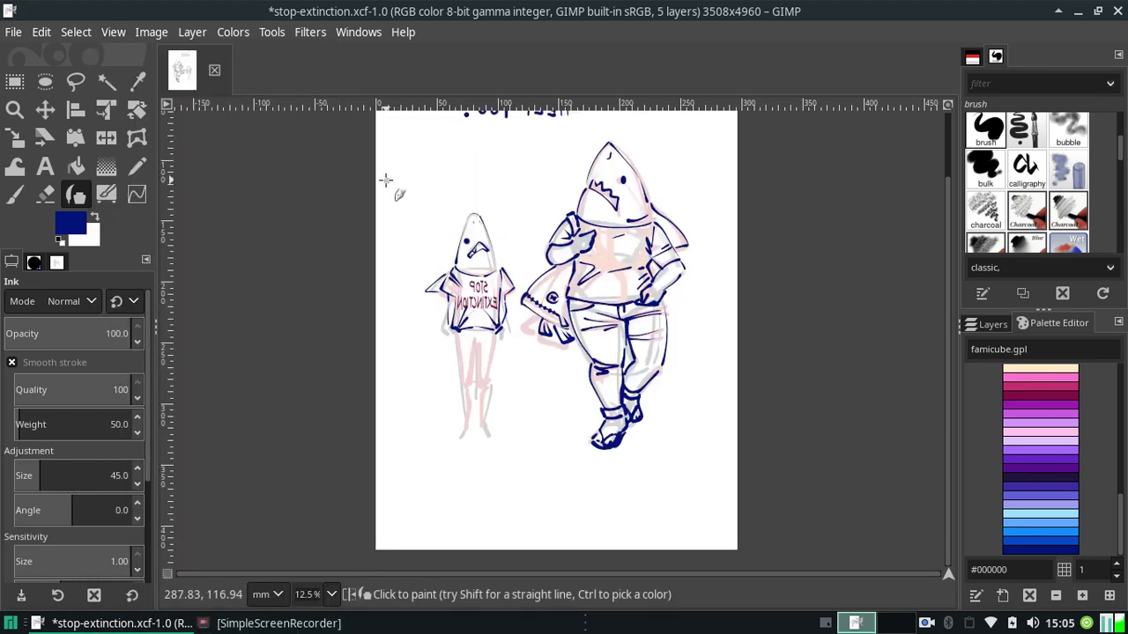
click(331, 594)
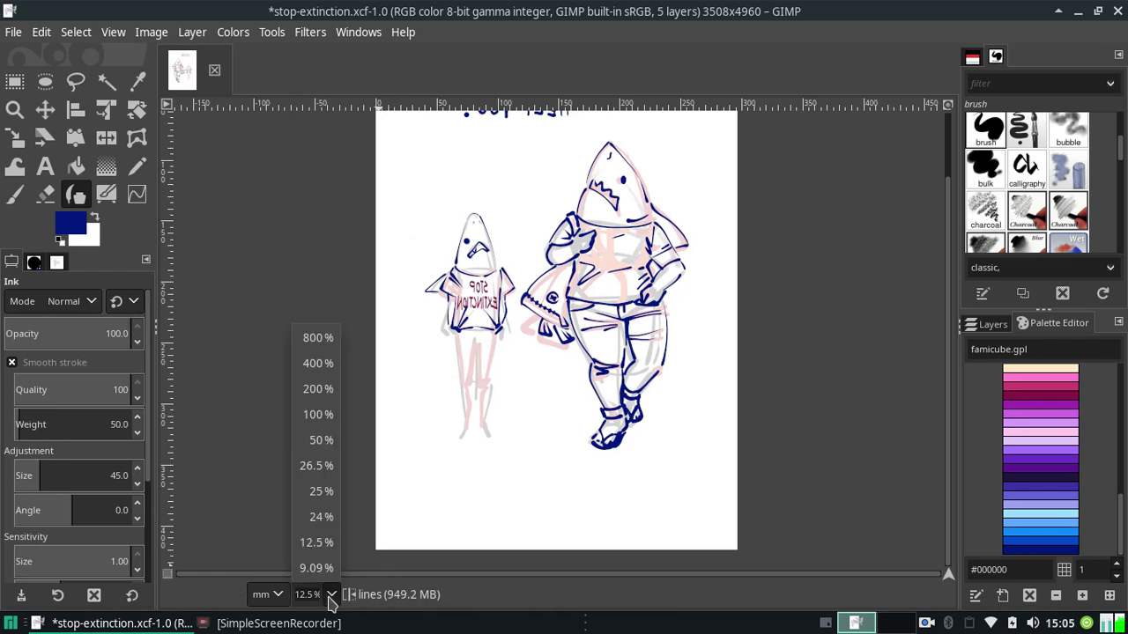
click(320, 492)
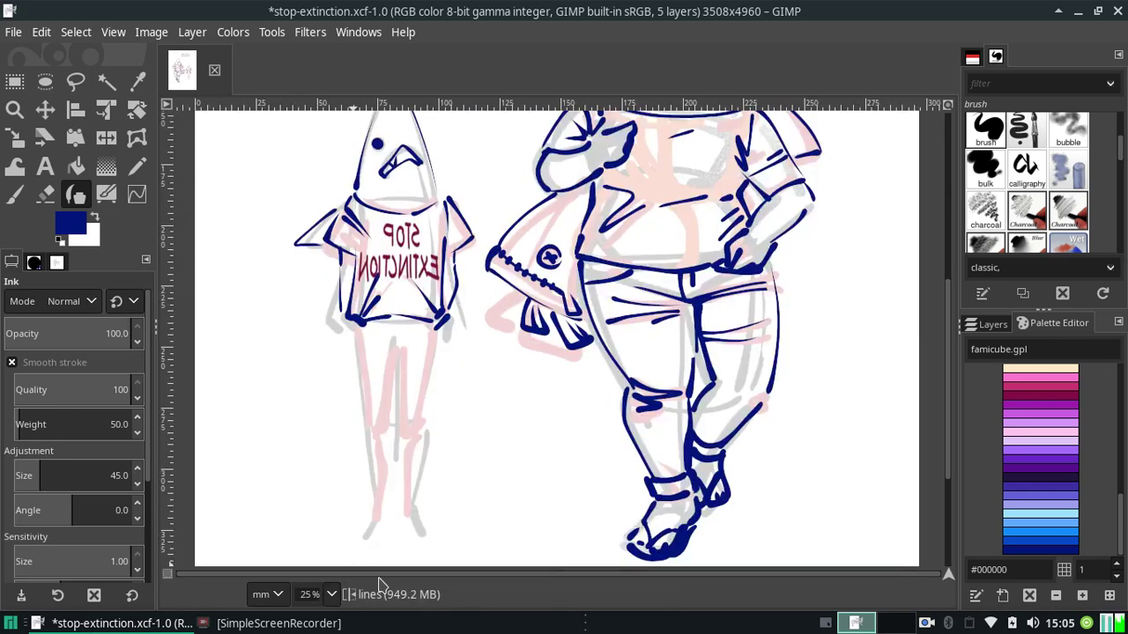
Ink the large shark's inner trouser seam from the waistband down the leg.
key(ctrl)
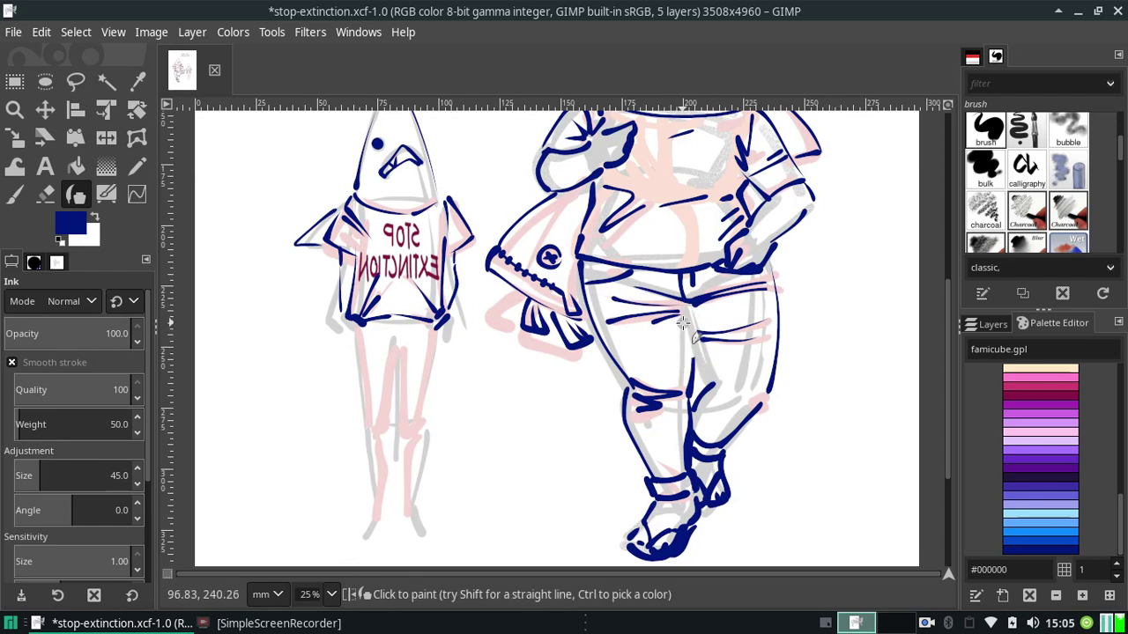
drag(687, 314, 719, 388)
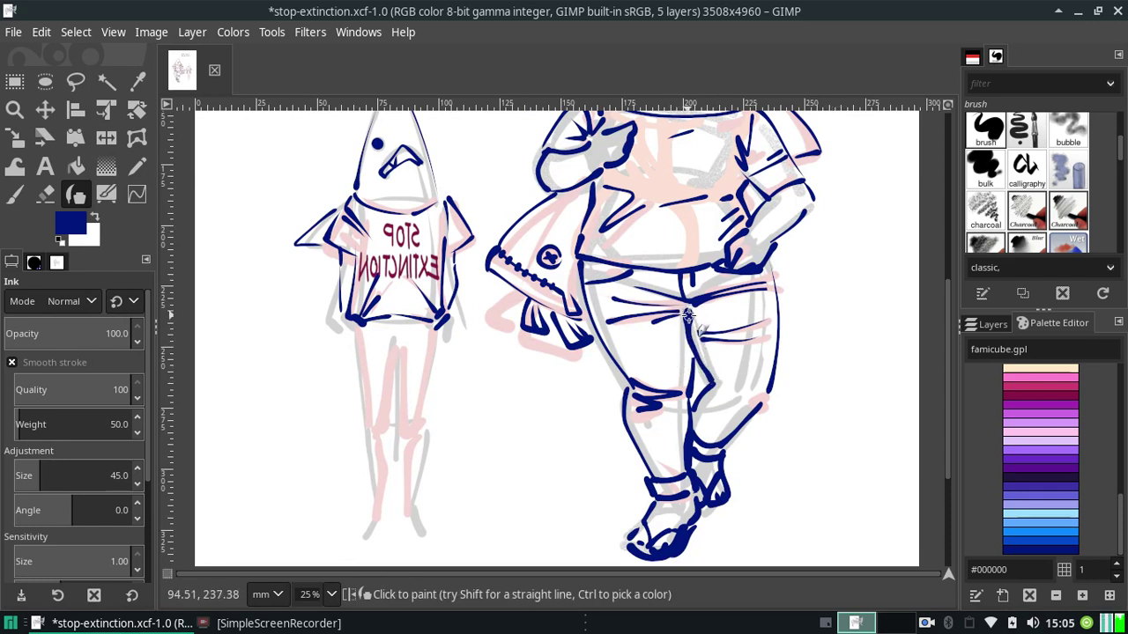
key(ctrl+z)
drag(689, 309, 702, 368)
drag(683, 306, 703, 388)
key(ctrl+z)
mouse_move(684, 304)
mouse_down()
mouse_move(703, 370)
mouse_move(692, 273)
mouse_up()
key(ctrl)
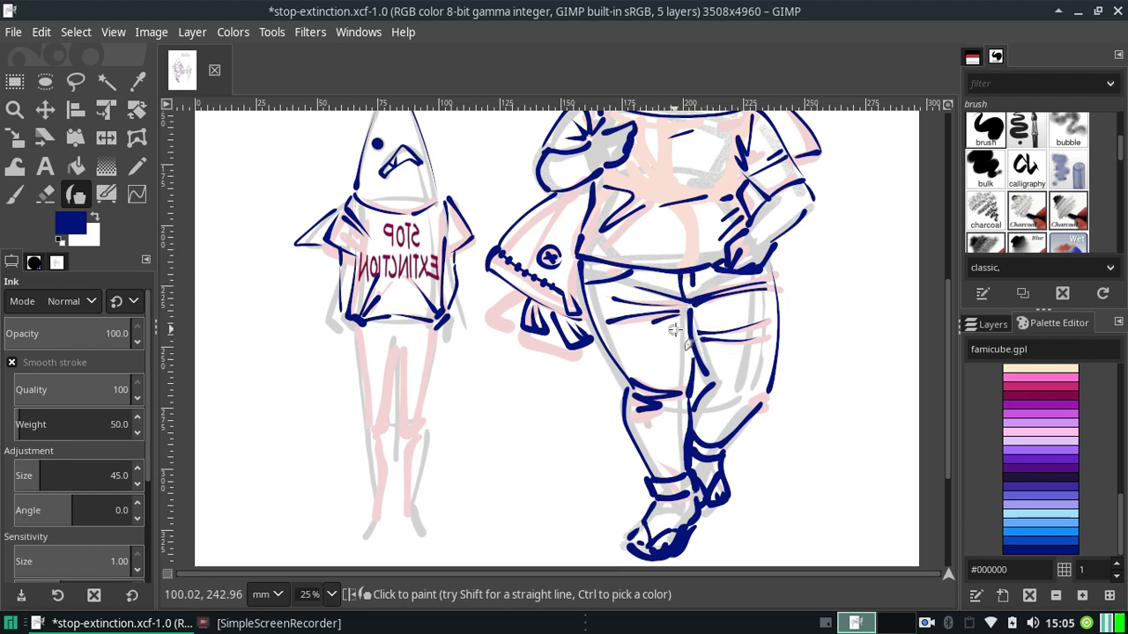
drag(680, 305, 690, 375)
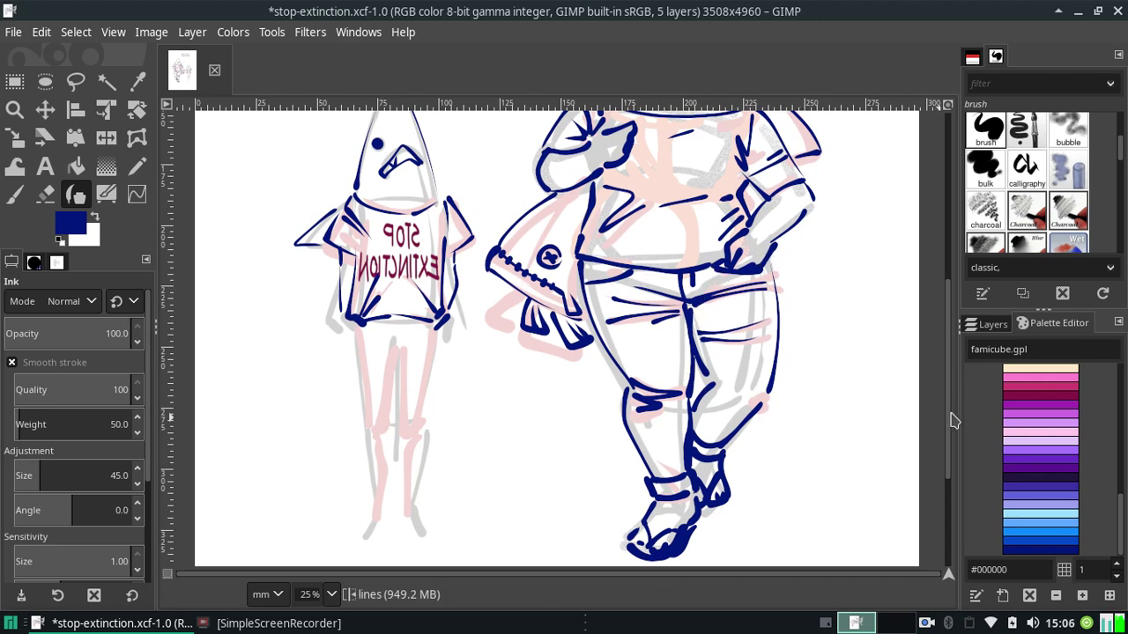
mouse_move(949, 414)
mouse_down()
mouse_move(951, 335)
mouse_move(946, 374)
mouse_up()
Zoom to 12.5% and draw a 2002 × 3445 px rectangle selection around the large shark.
click(332, 595)
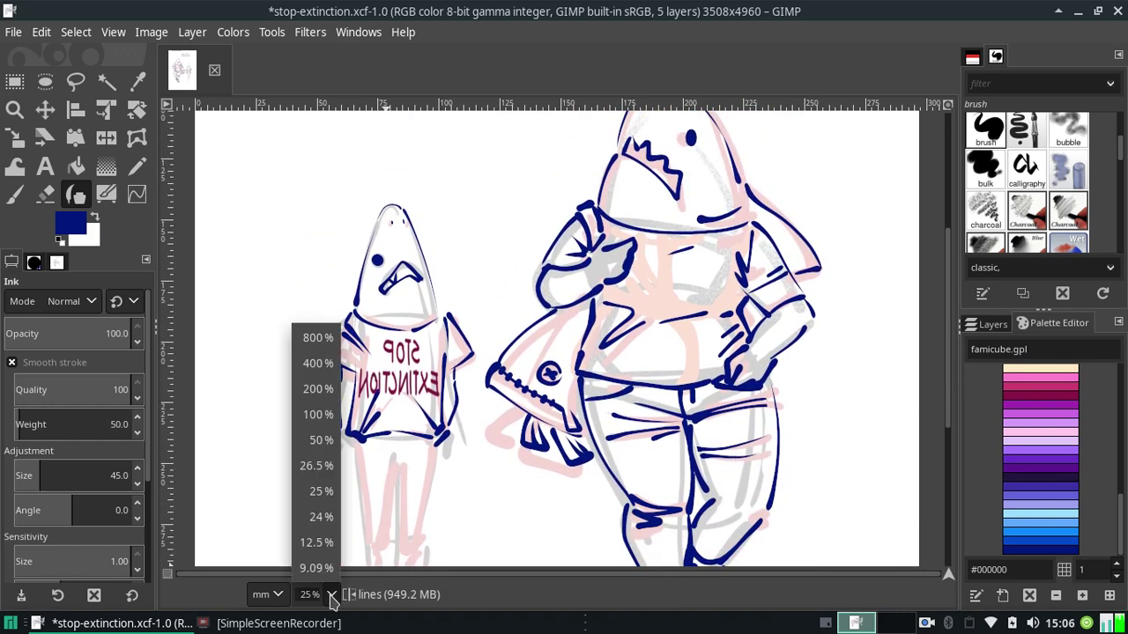
click(319, 542)
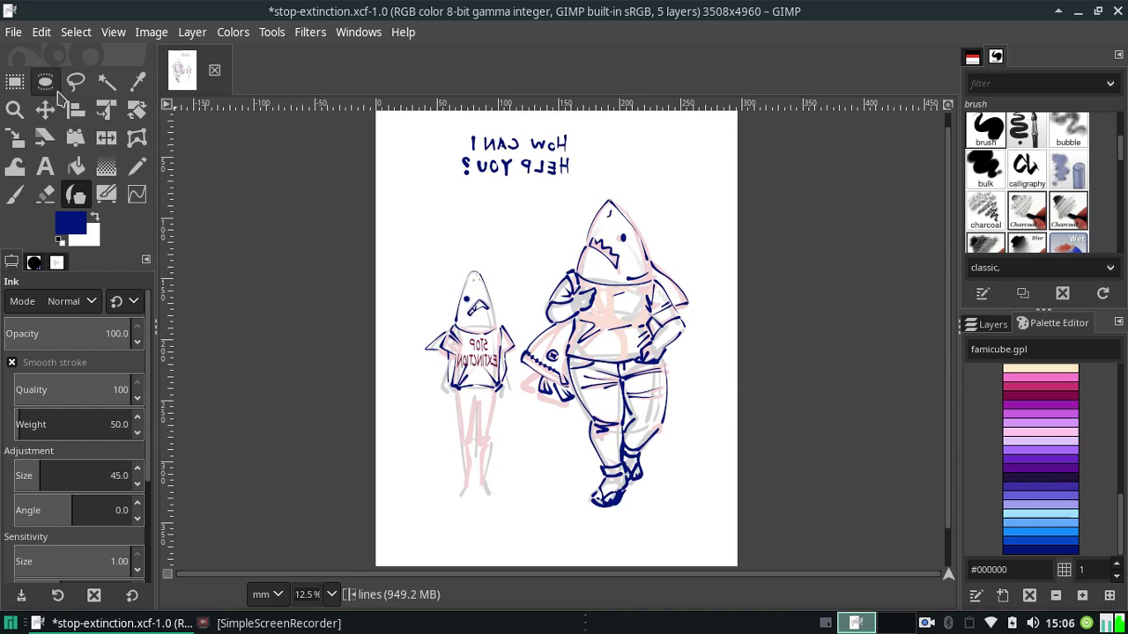
click(14, 82)
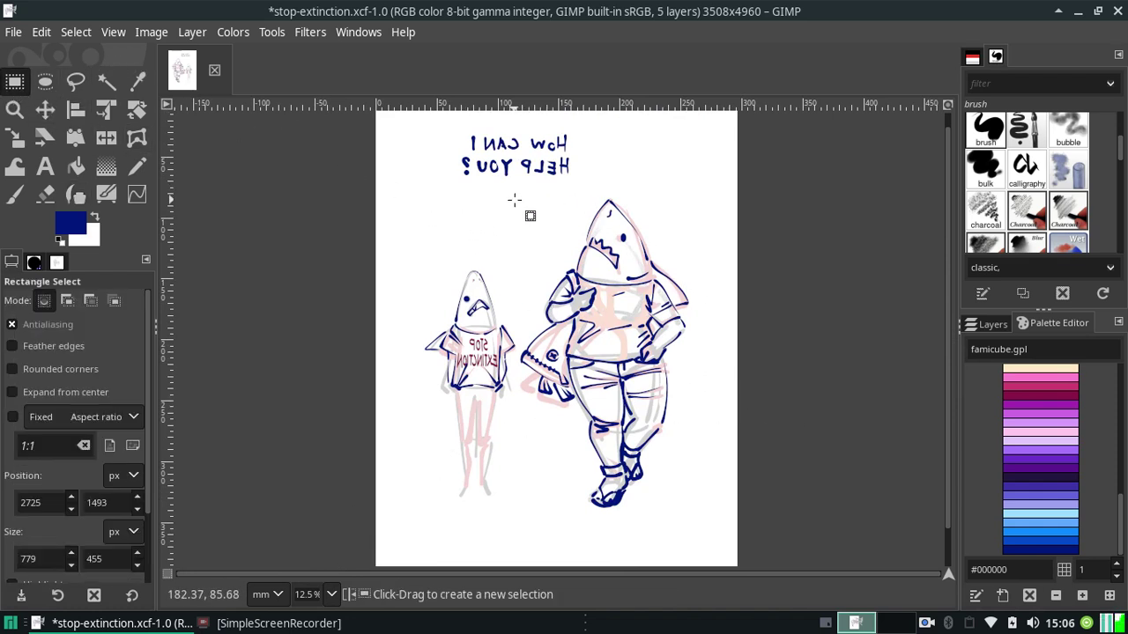
mouse_move(504, 190)
mouse_down()
mouse_move(539, 211)
mouse_move(677, 378)
mouse_up()
click(795, 291)
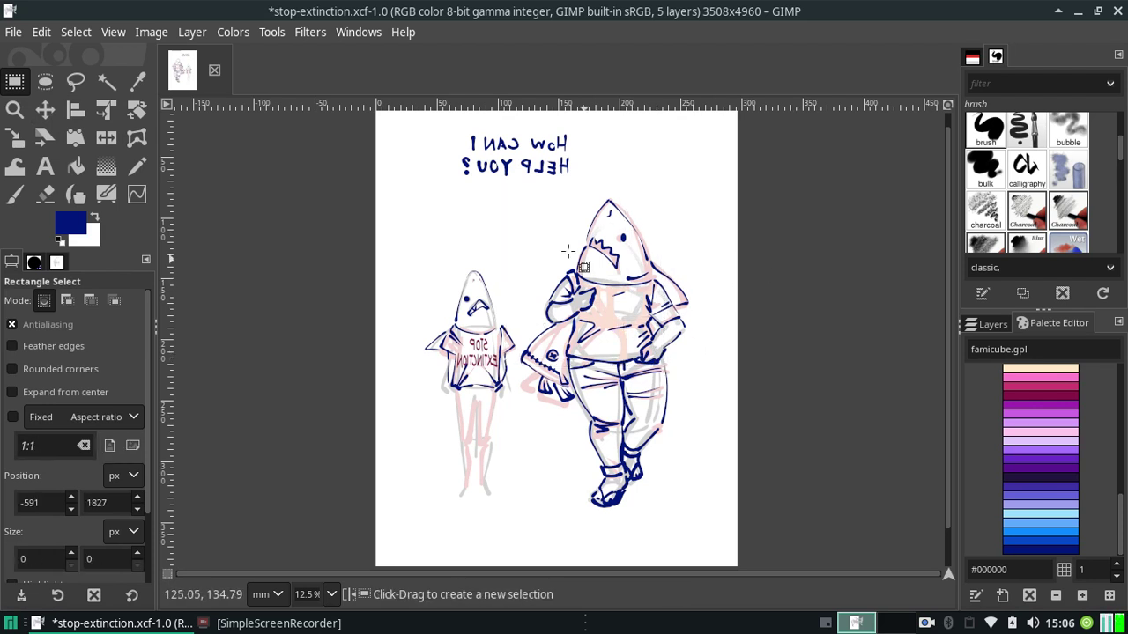
drag(517, 186, 724, 541)
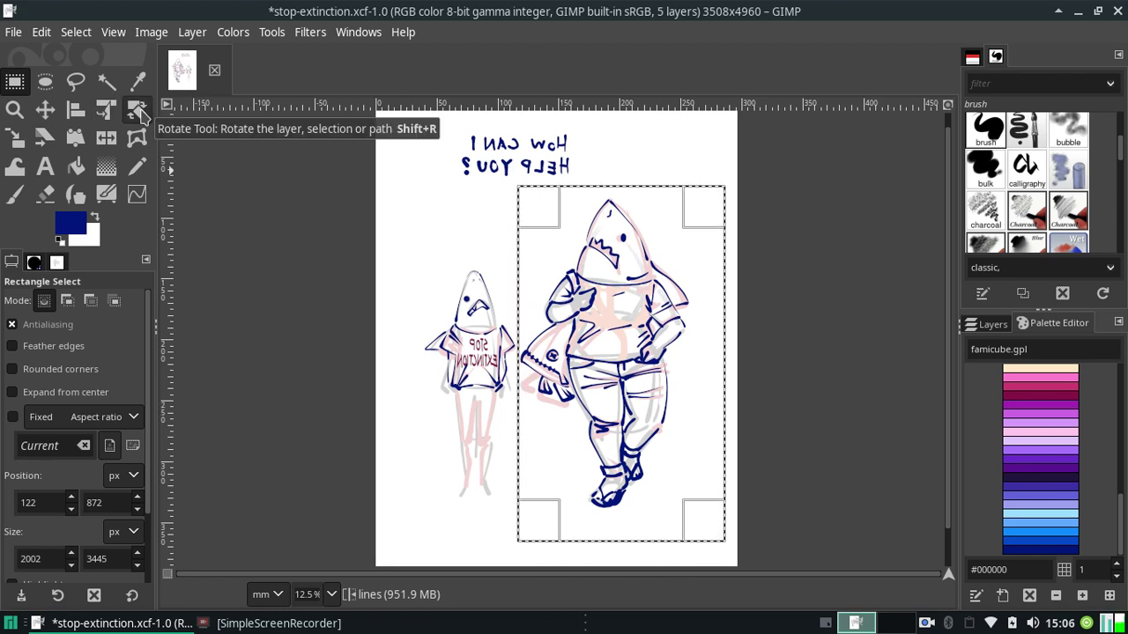
click(103, 114)
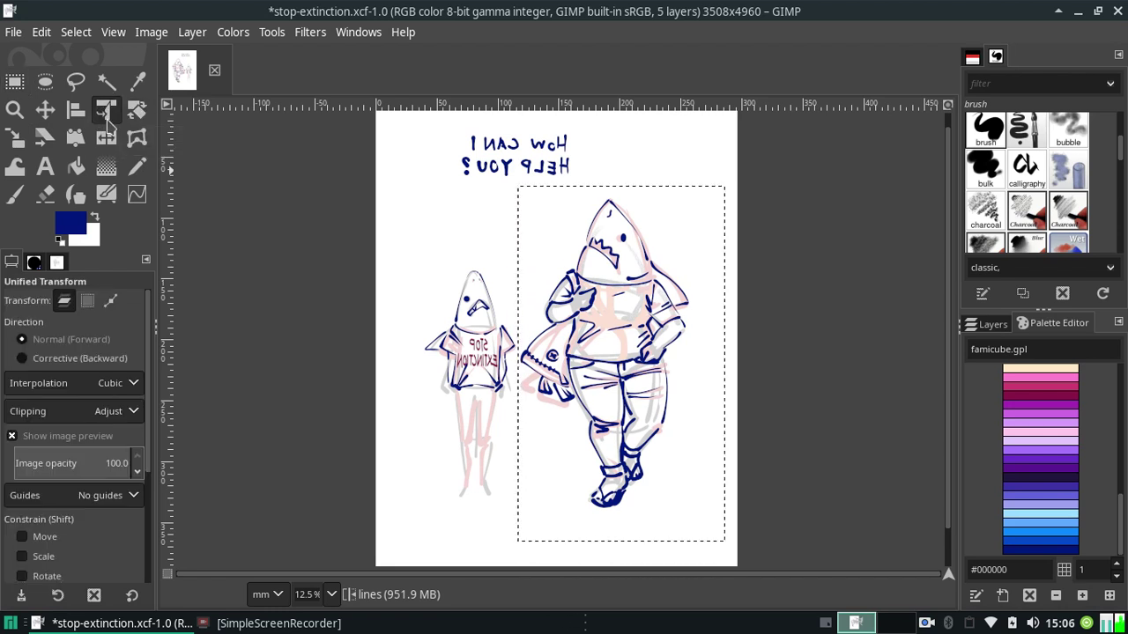
click(582, 430)
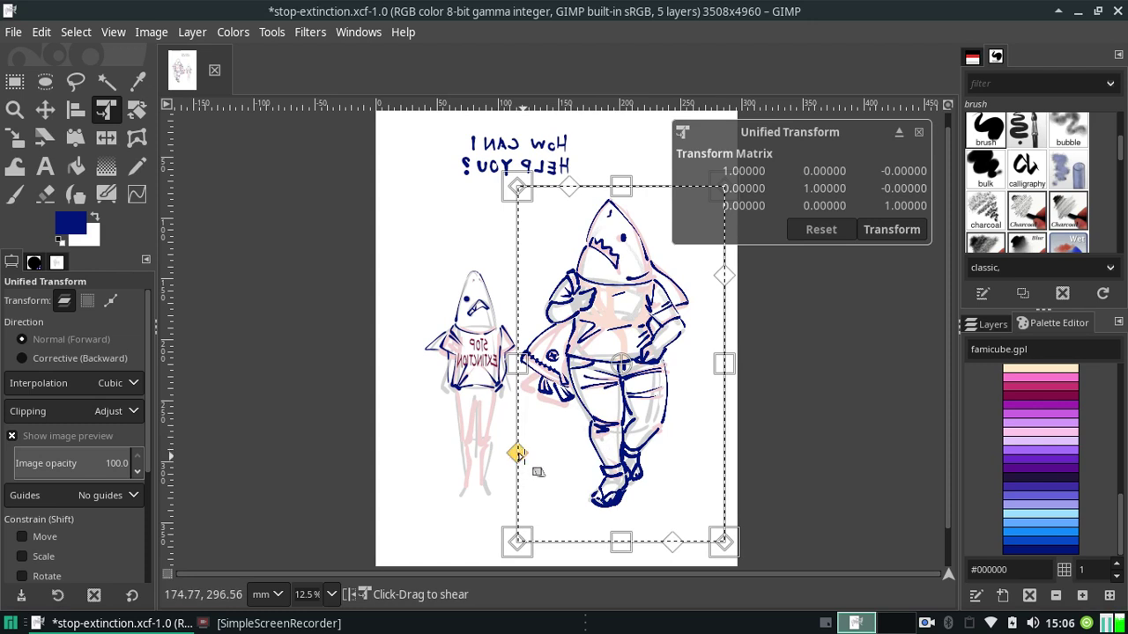
drag(517, 453, 533, 471)
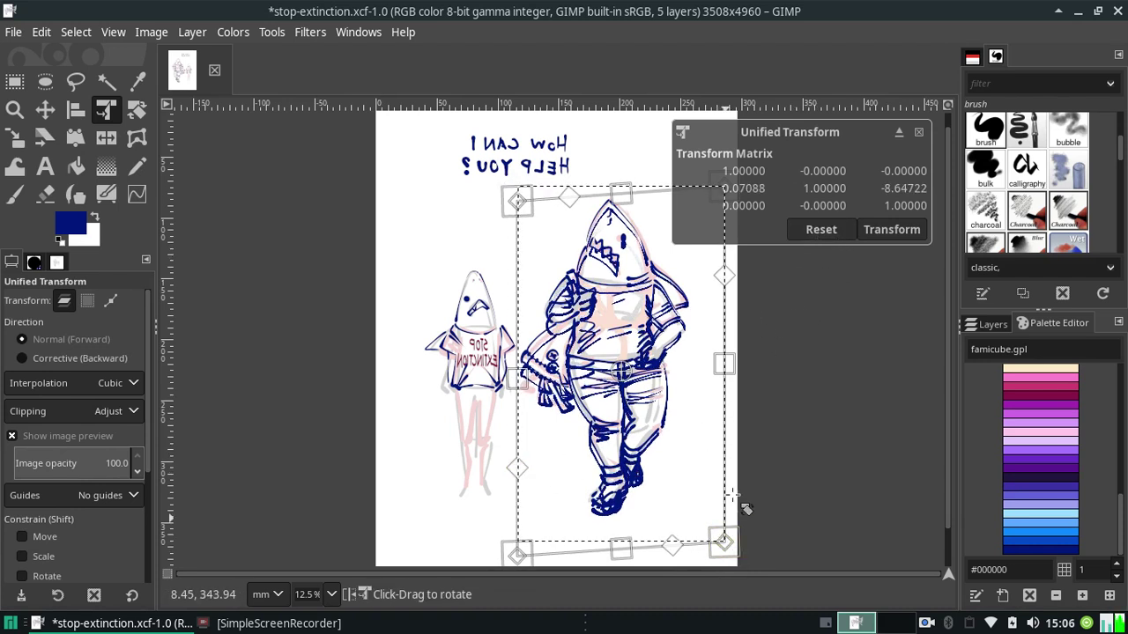
key(Return)
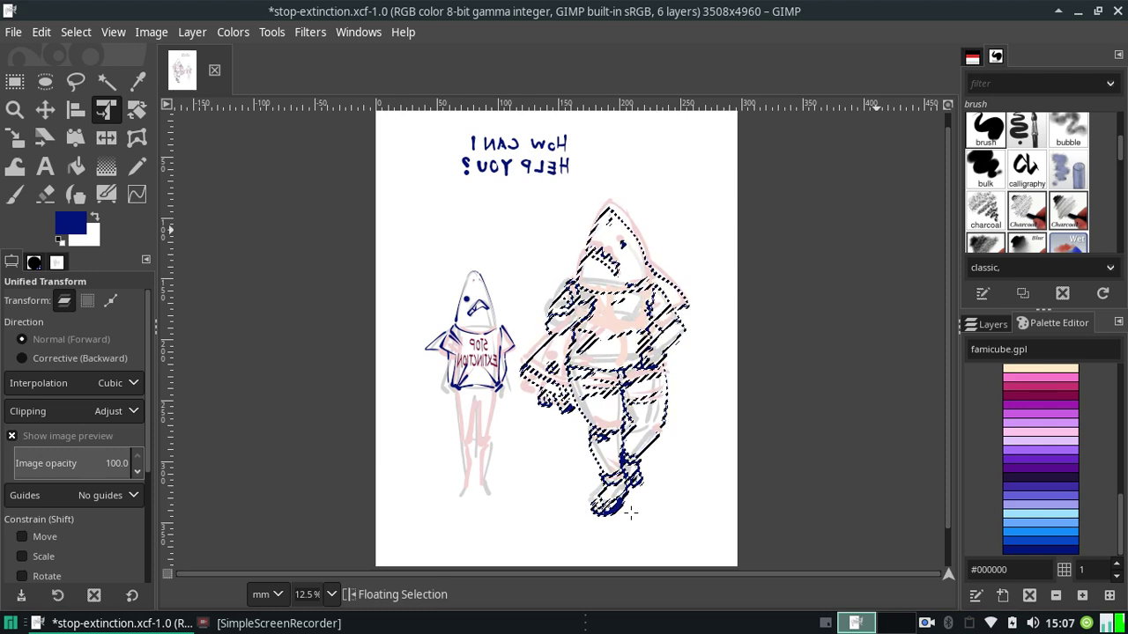
click(43, 34)
click(88, 69)
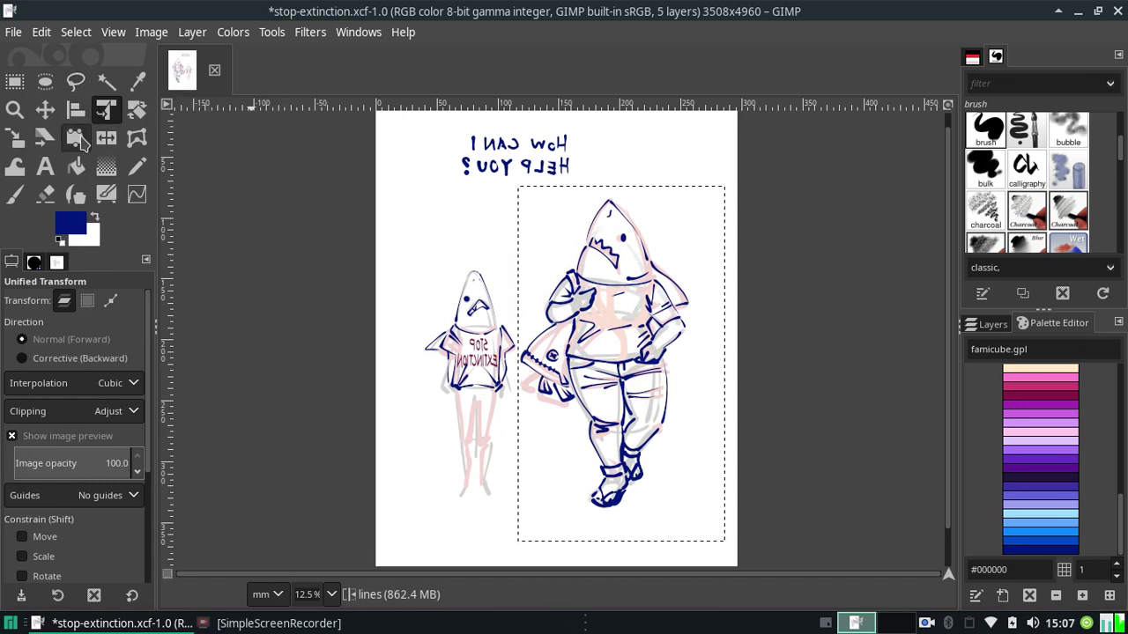
click(75, 137)
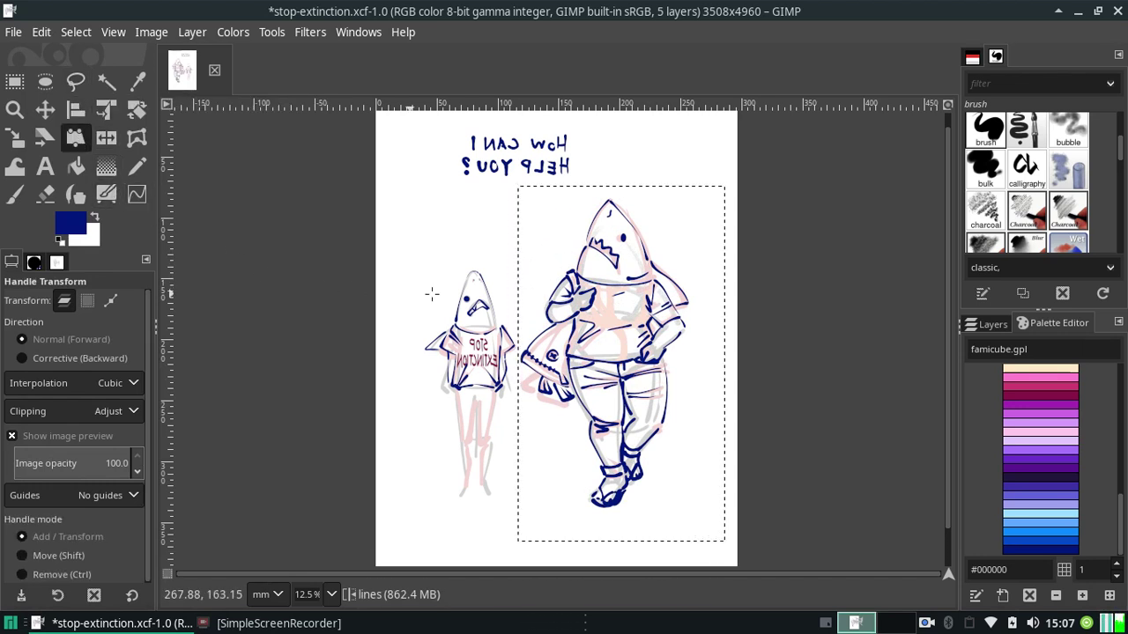
scroll(147, 547, down, 1)
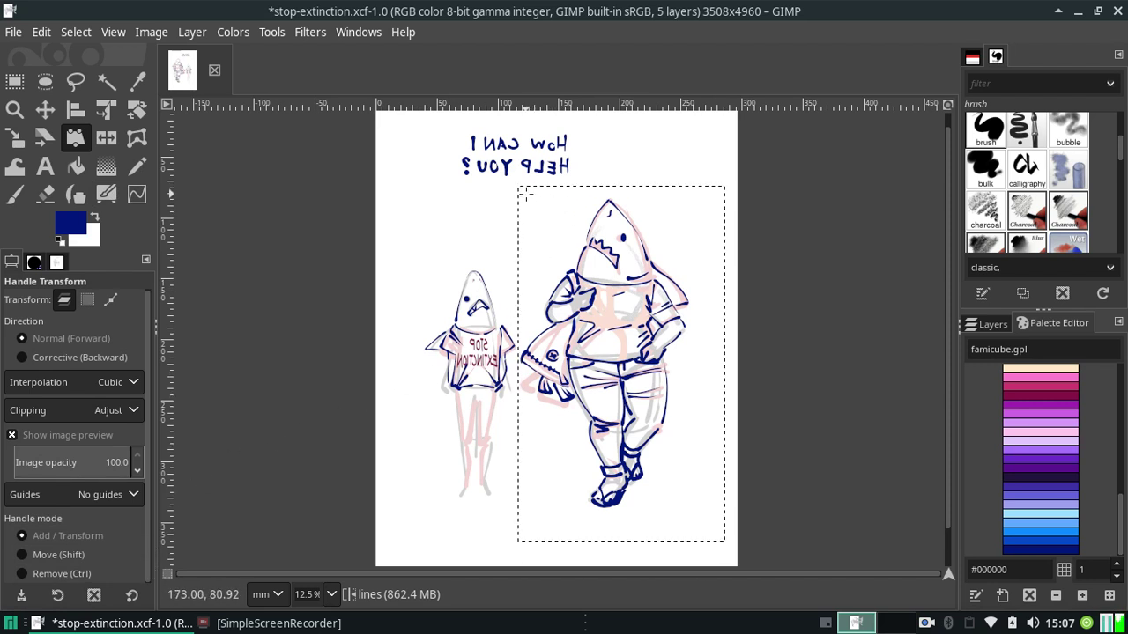
drag(544, 229, 623, 385)
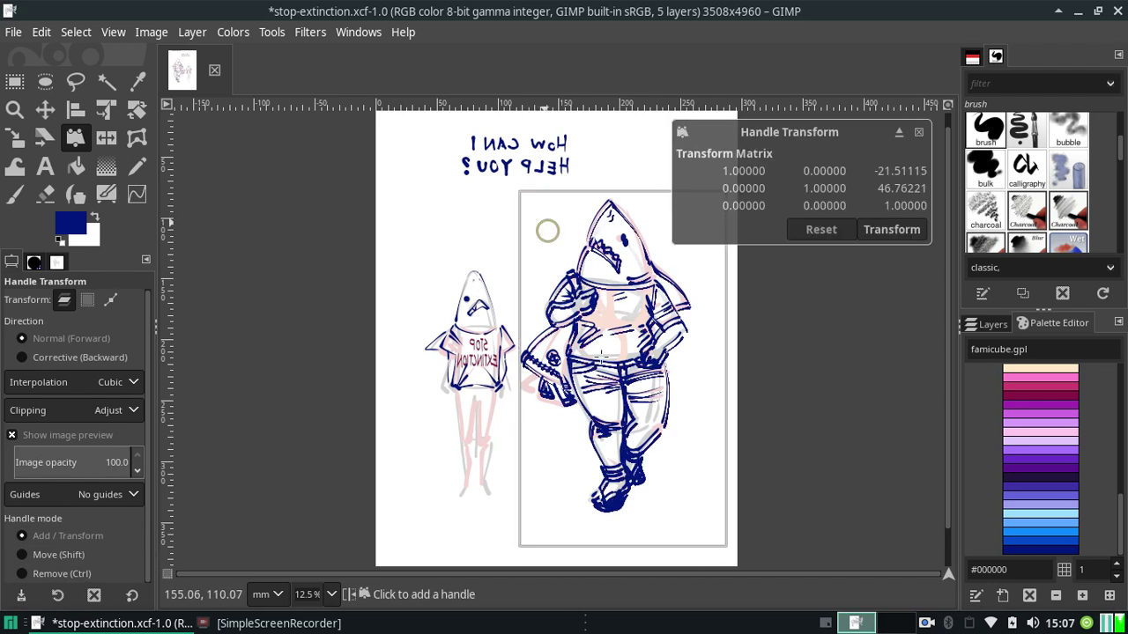
click(820, 230)
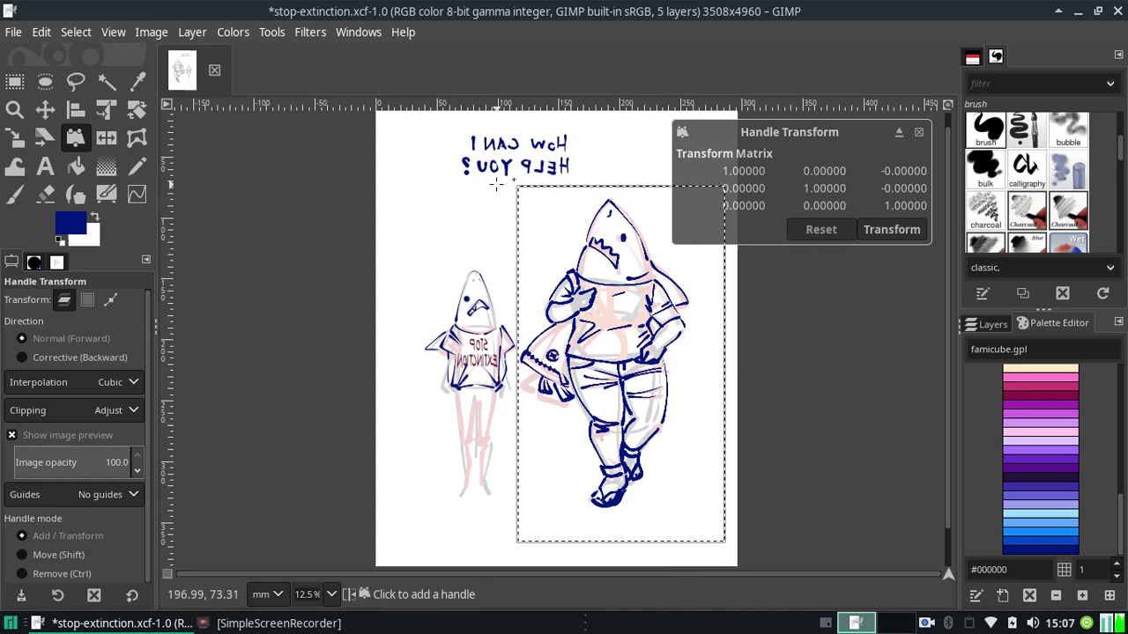
drag(496, 184, 504, 192)
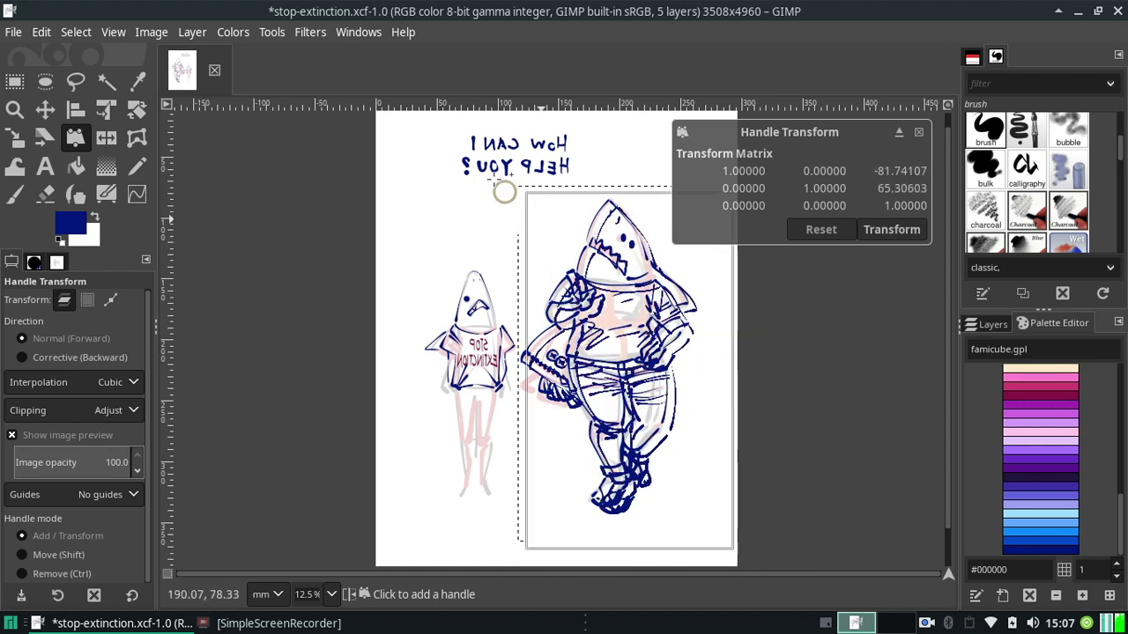
drag(504, 192, 493, 176)
click(832, 229)
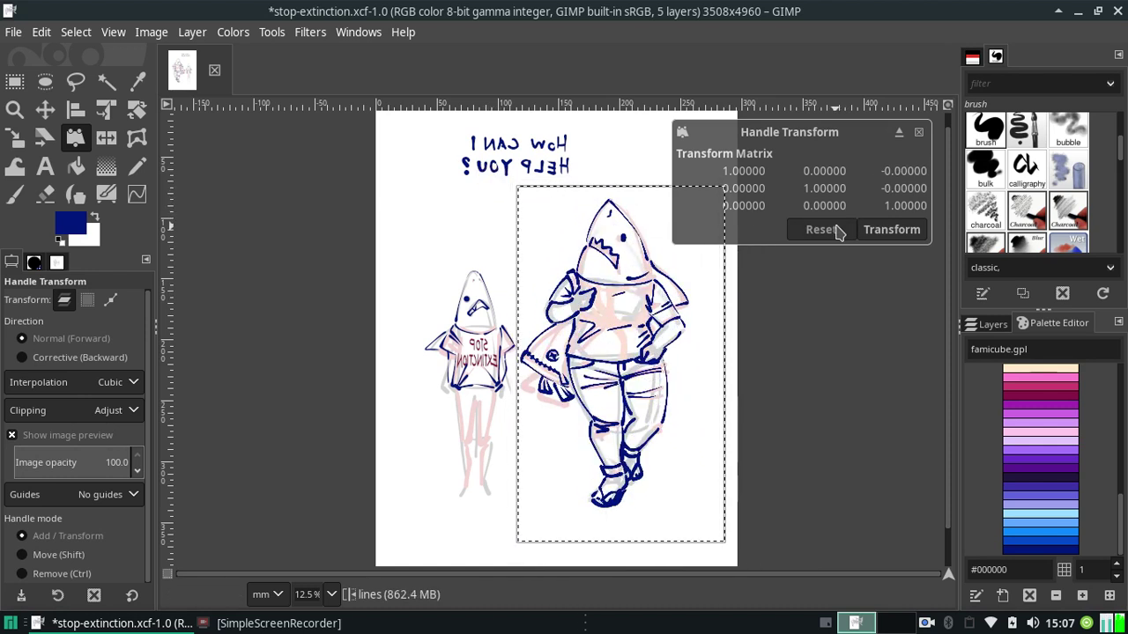
mouse_move(626, 299)
mouse_down()
mouse_move(621, 320)
mouse_move(624, 300)
mouse_up()
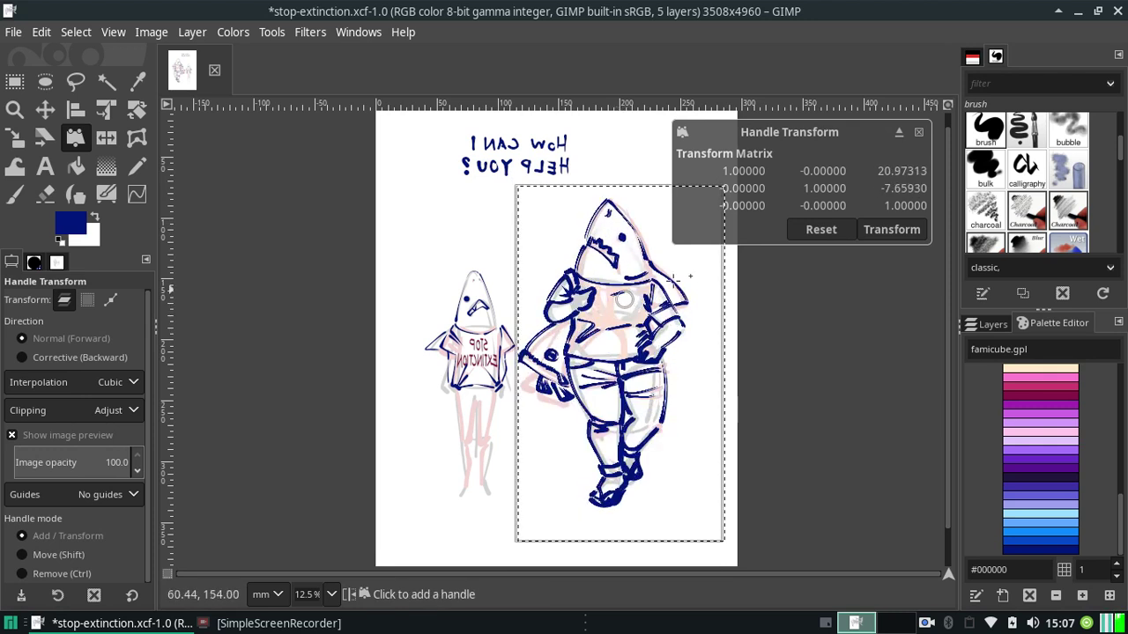
click(810, 232)
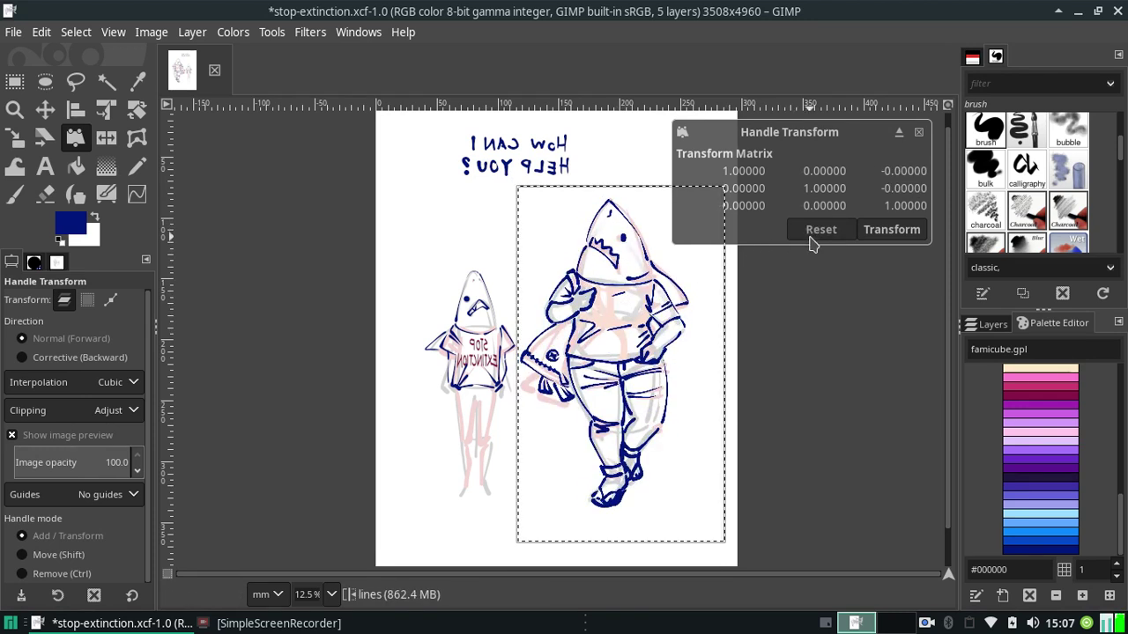
click(919, 133)
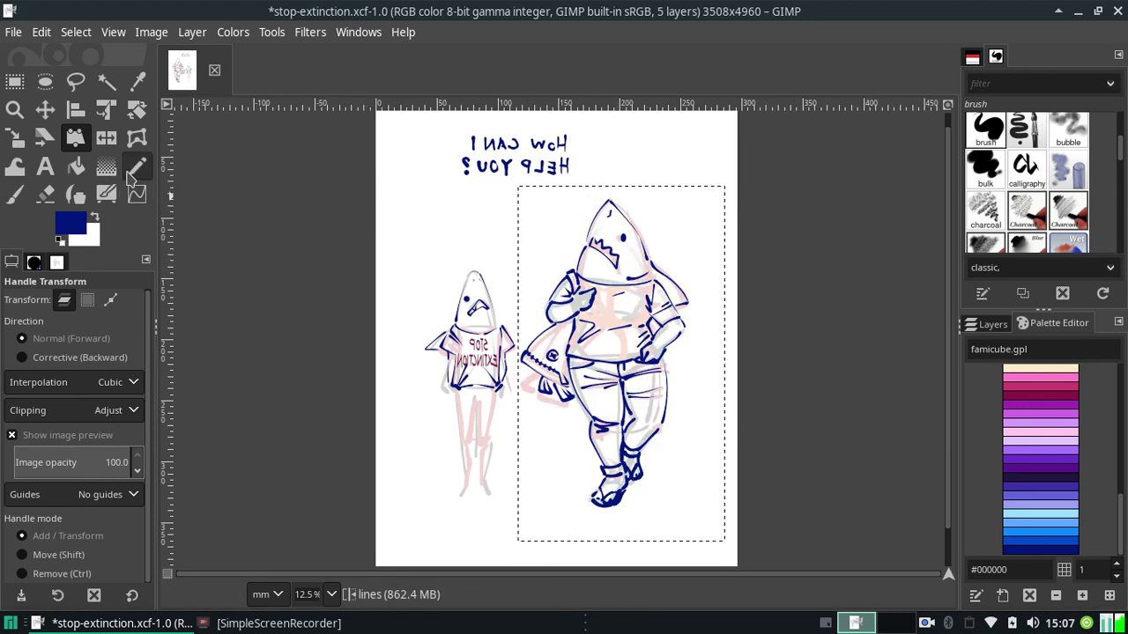
click(137, 141)
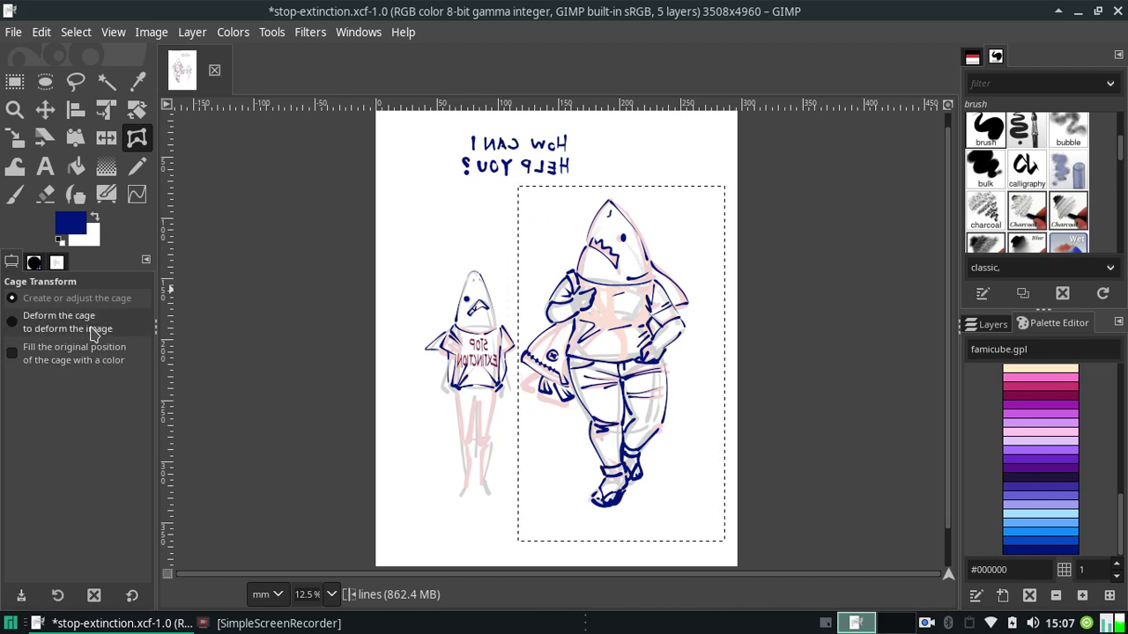
click(88, 331)
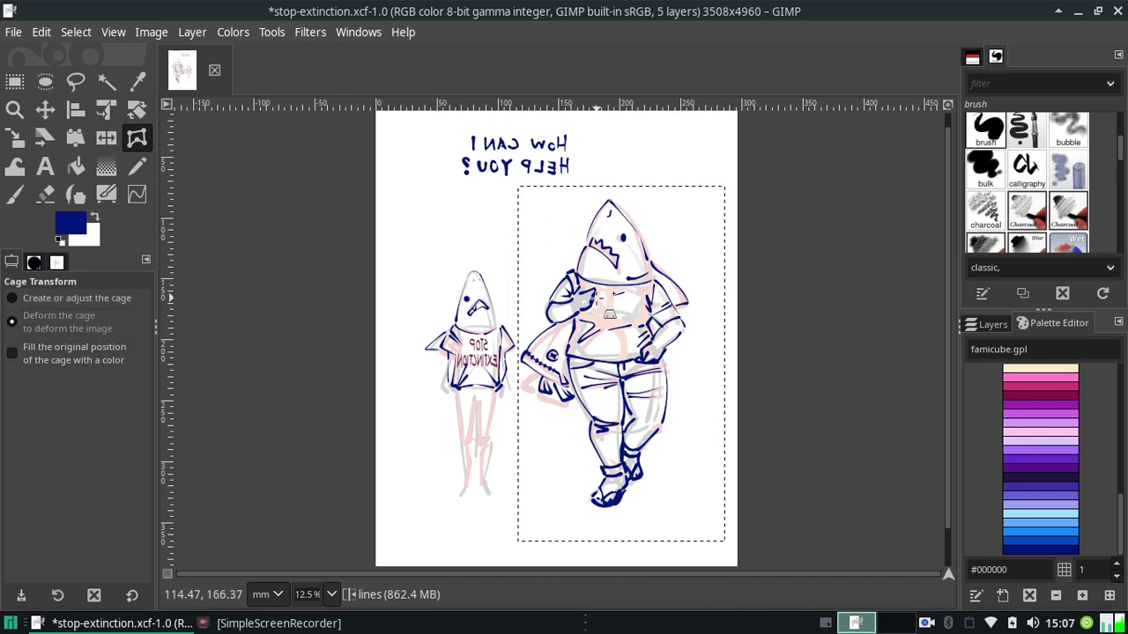
click(528, 194)
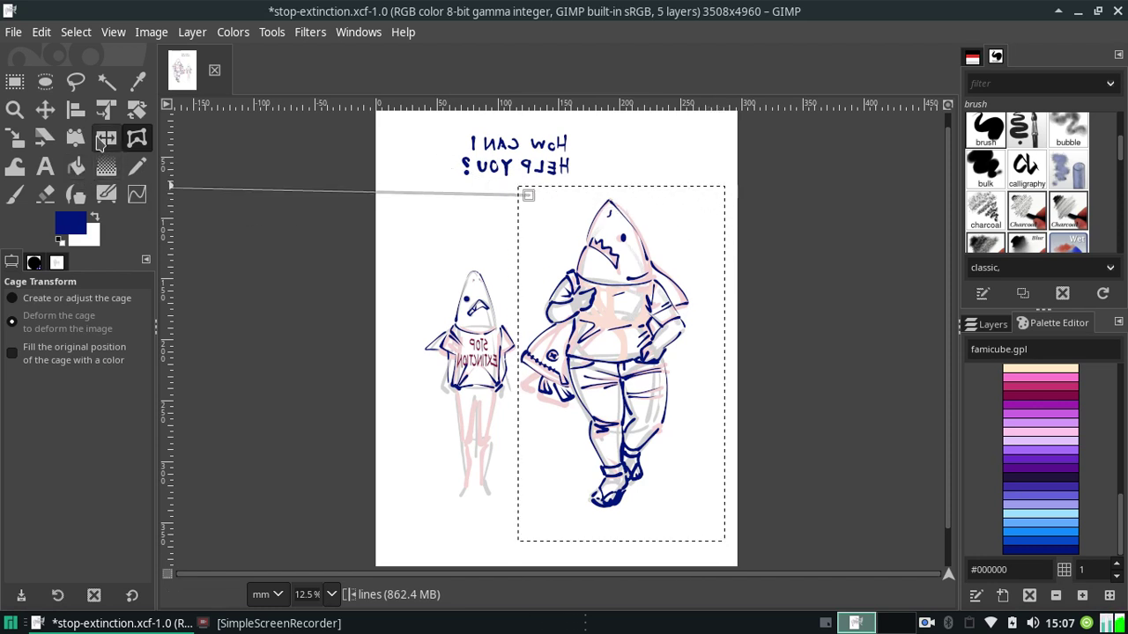
click(75, 137)
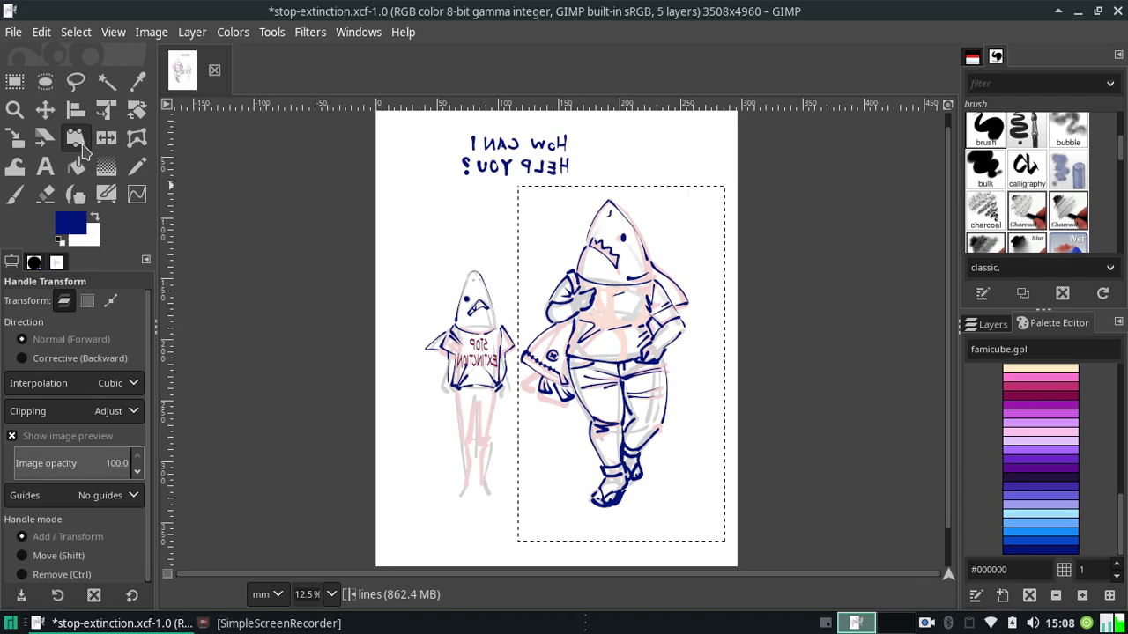
Set Handle Transform to act on the selection, try a corner pull, then reset.
click(87, 300)
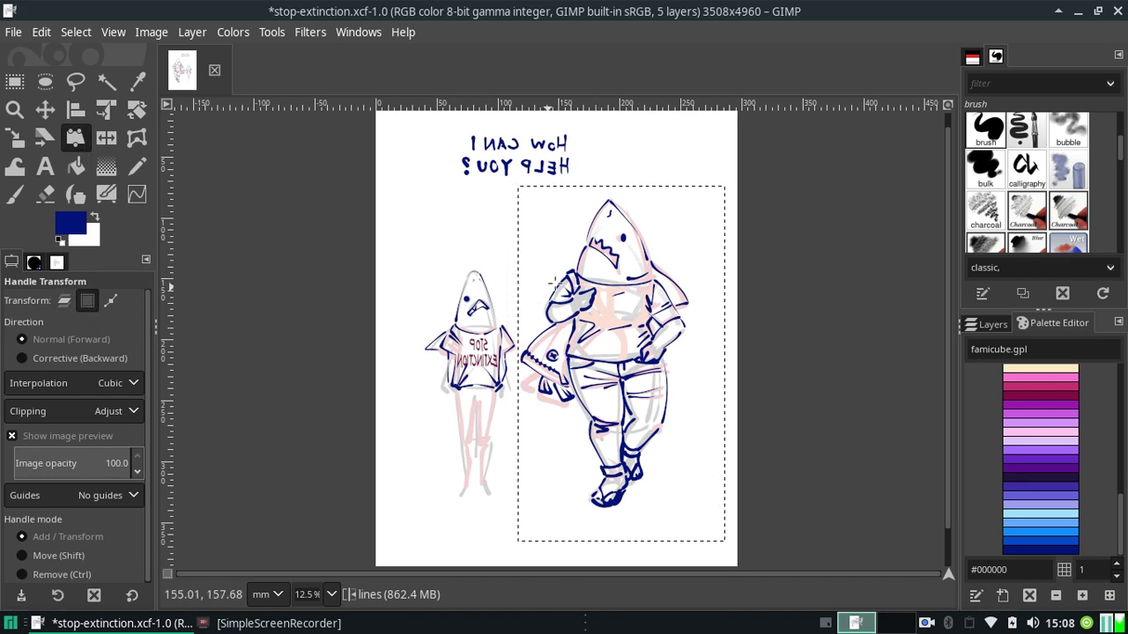
click(590, 247)
click(822, 231)
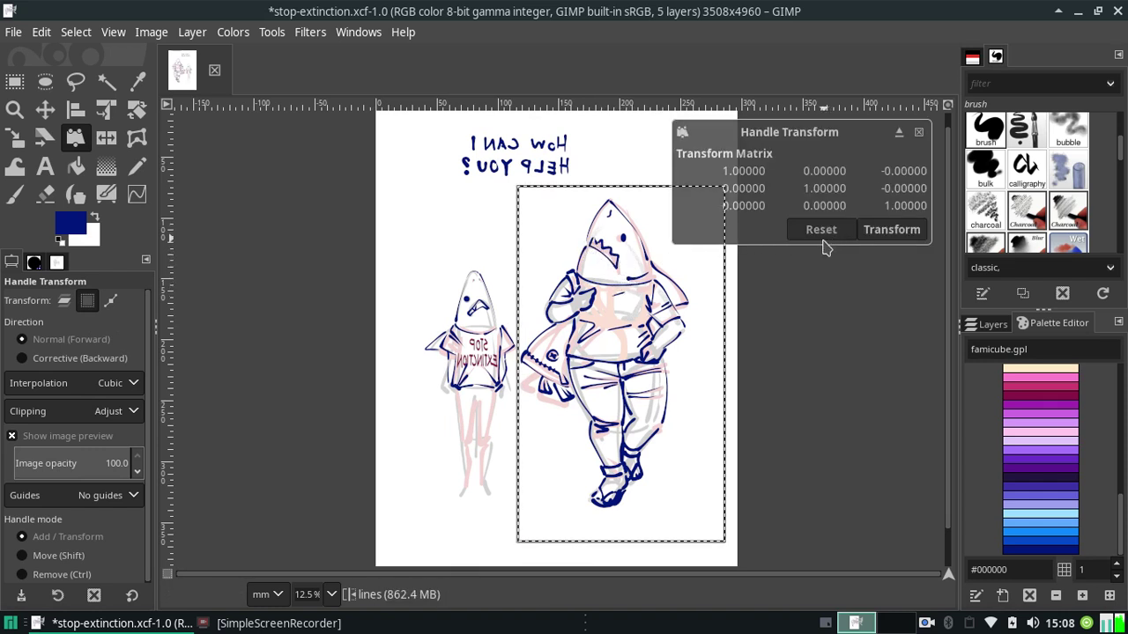
drag(518, 544, 519, 531)
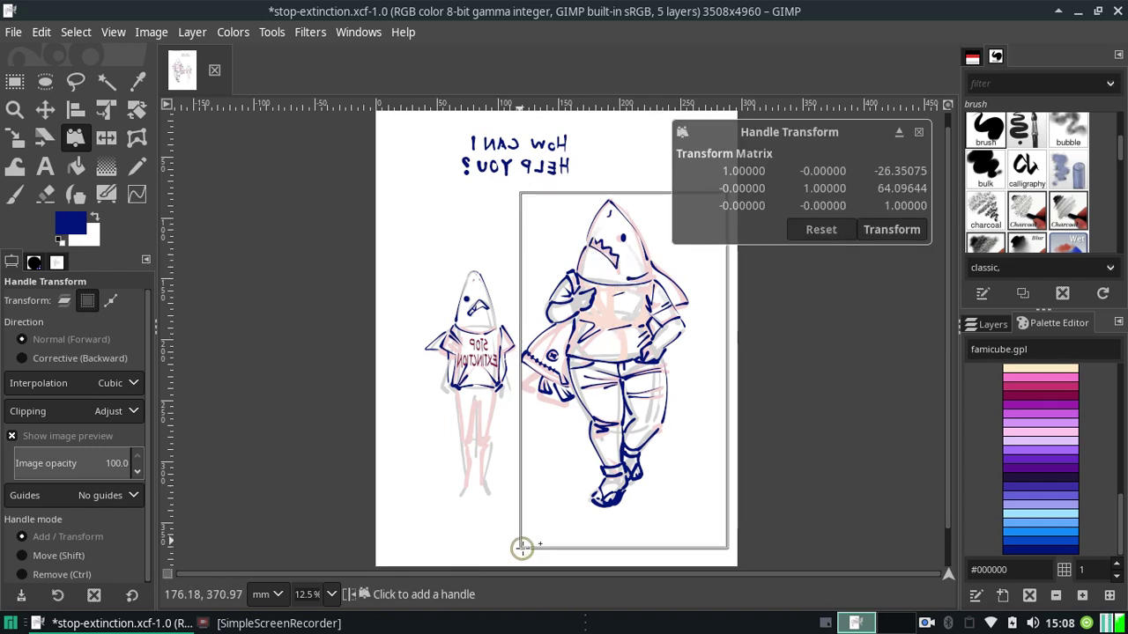
click(821, 231)
Turn on the Rule of fifths guide overlay and reset another trial shift.
click(134, 496)
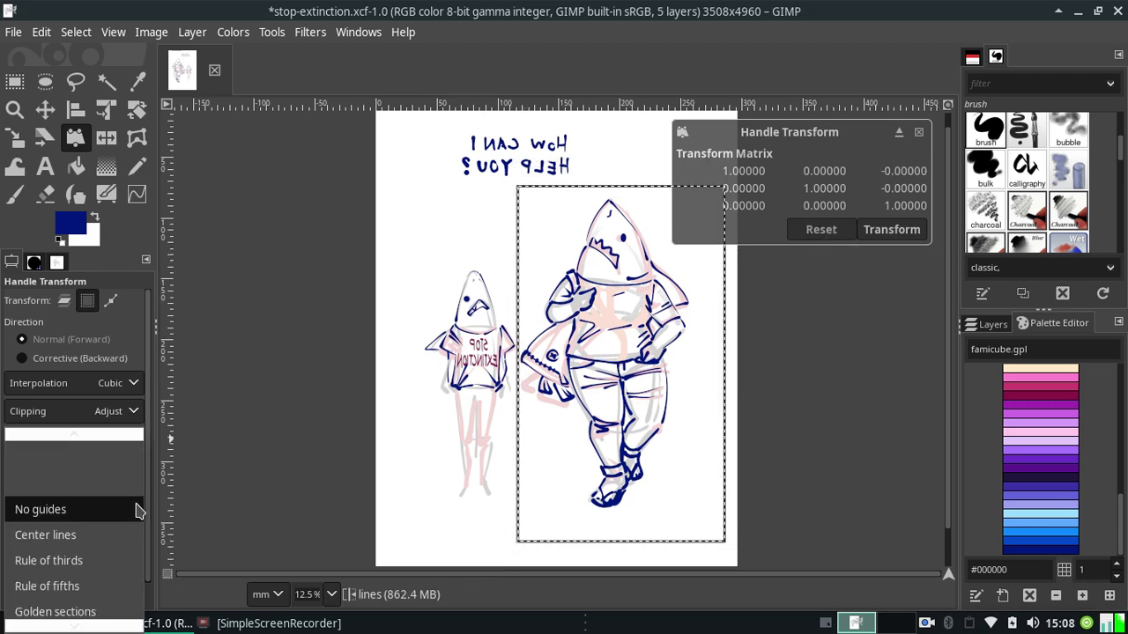
scroll(110, 572, down, 2)
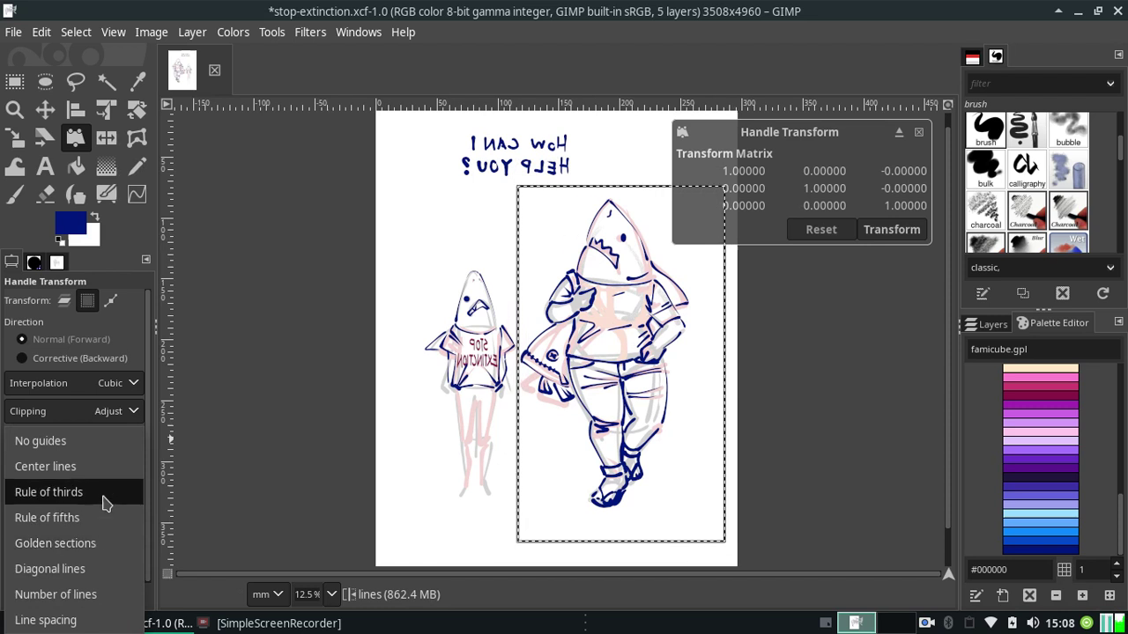
click(104, 525)
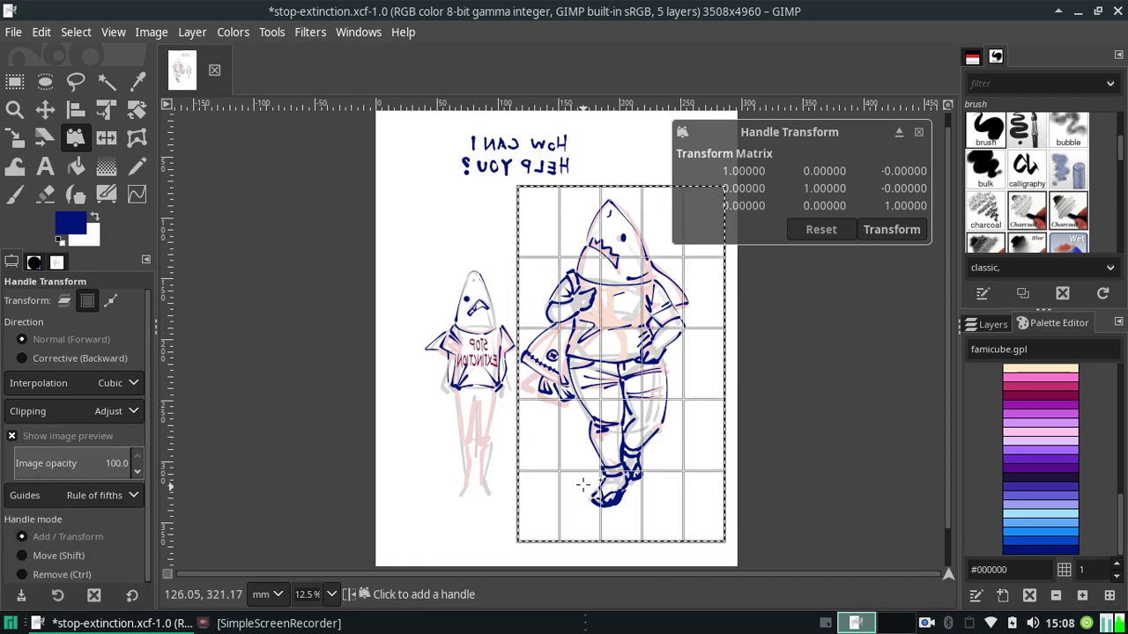
drag(557, 470, 556, 471)
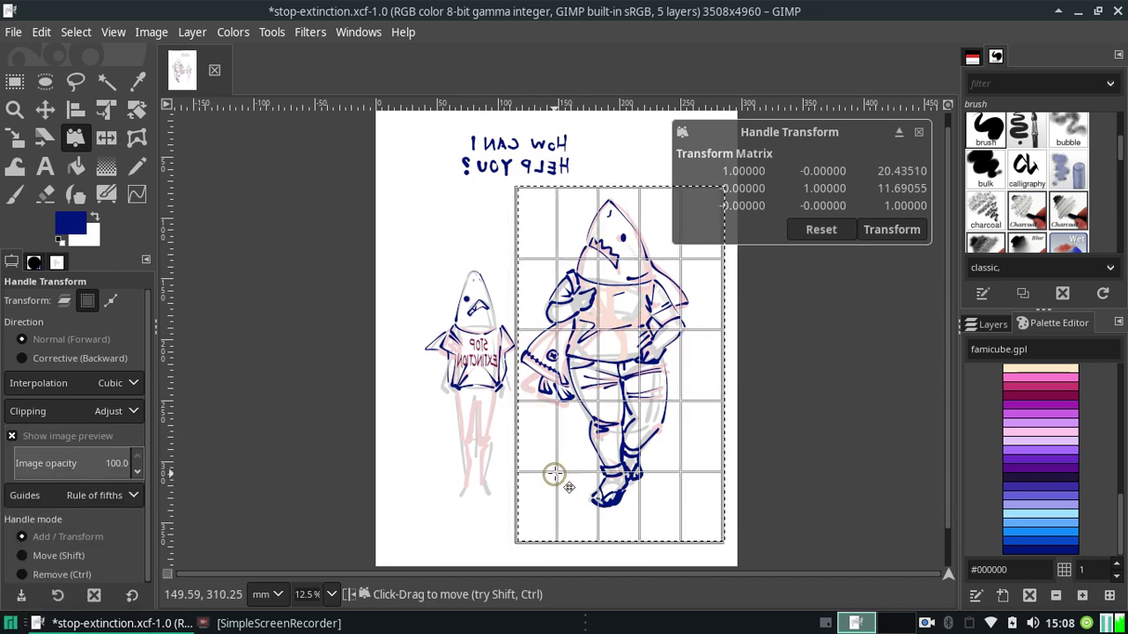
click(819, 229)
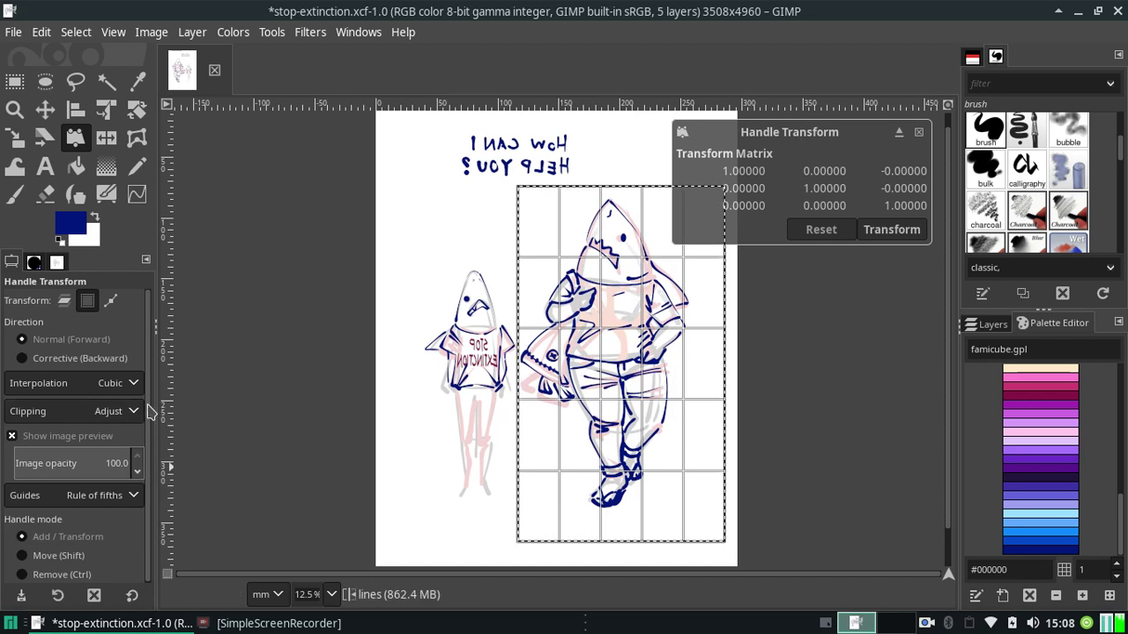
Try nudging the shark lines up-left, reset it, and set the transform mode to Path.
drag(145, 403, 146, 425)
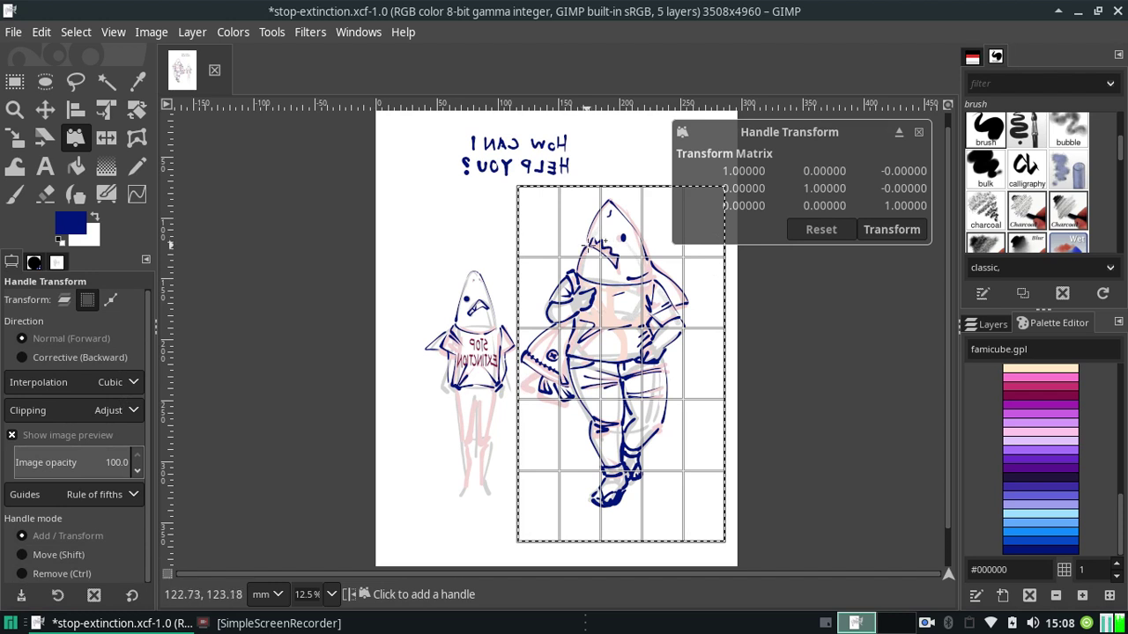
drag(592, 296, 593, 291)
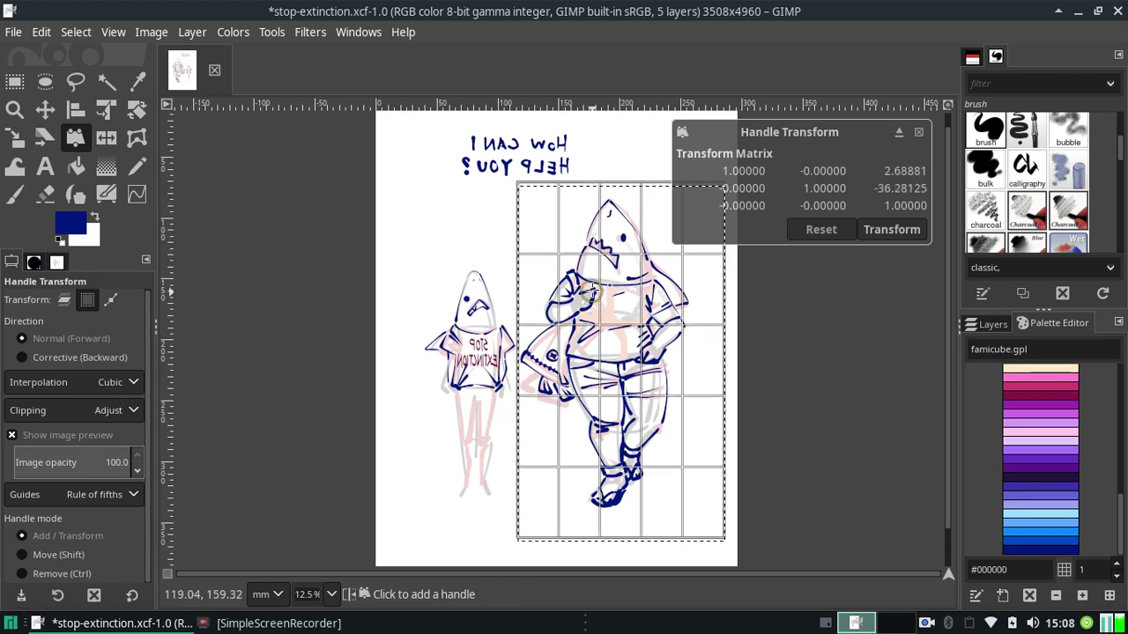
click(820, 229)
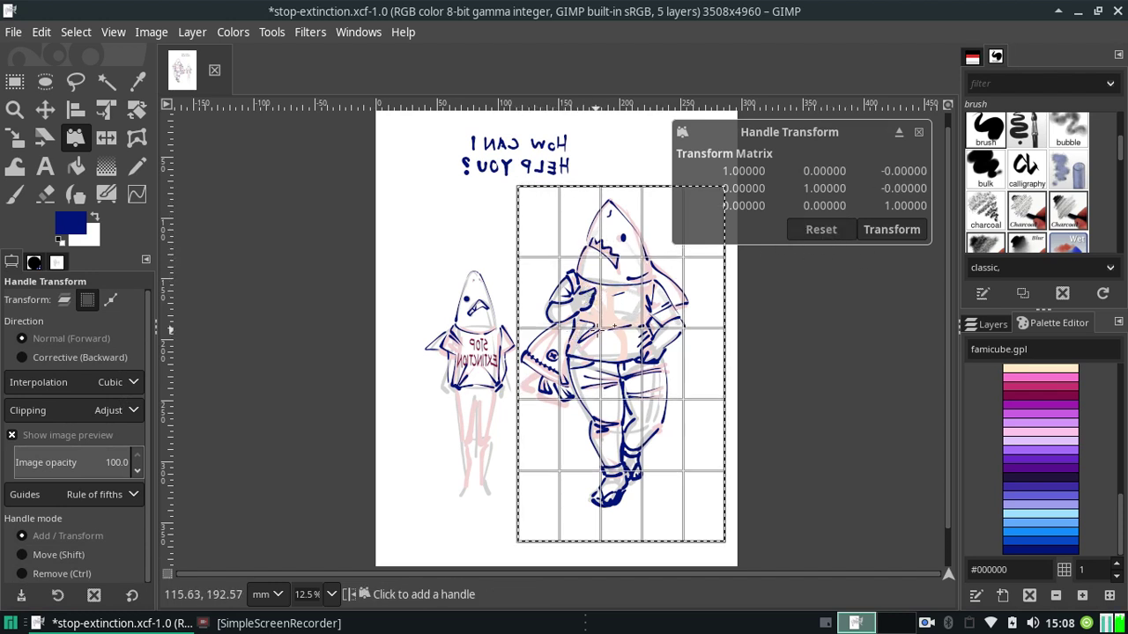
drag(599, 331, 587, 303)
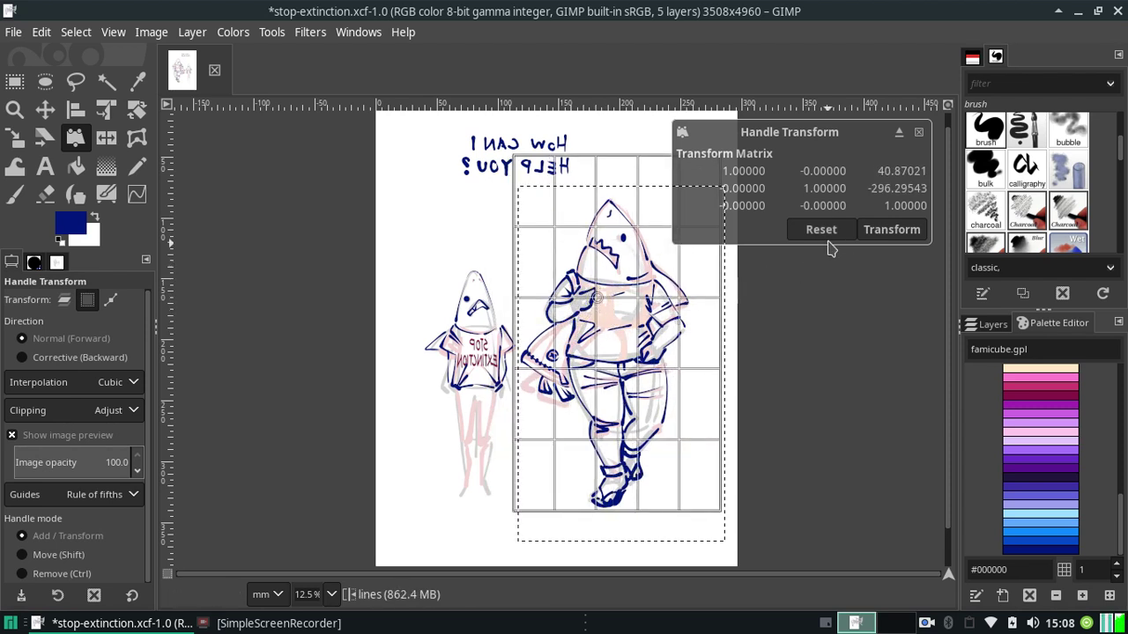
click(821, 231)
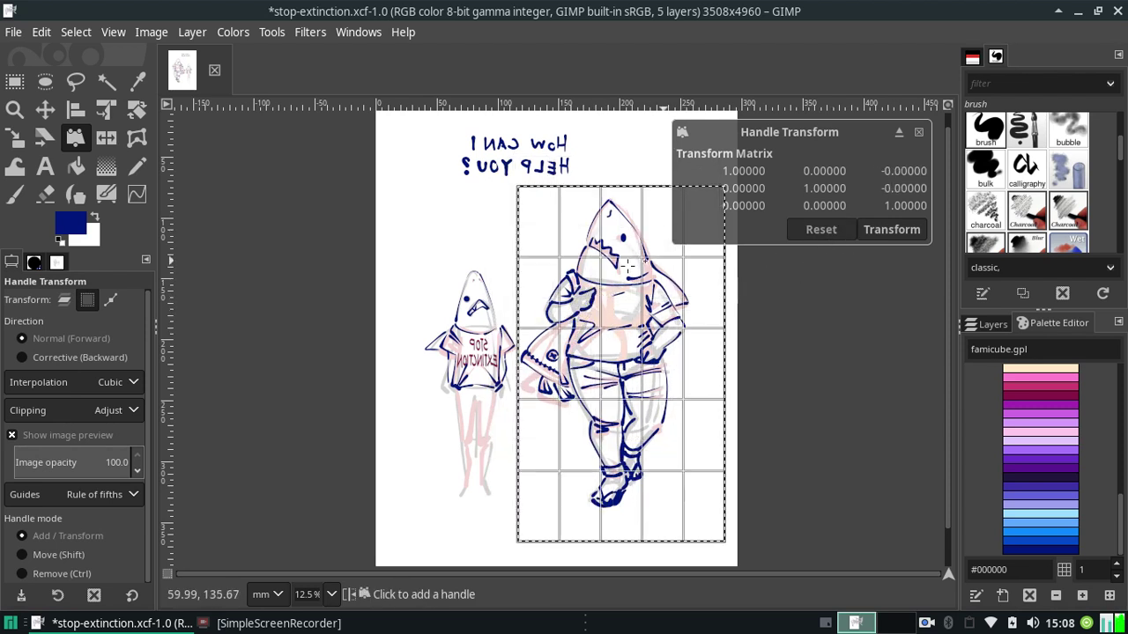
click(110, 300)
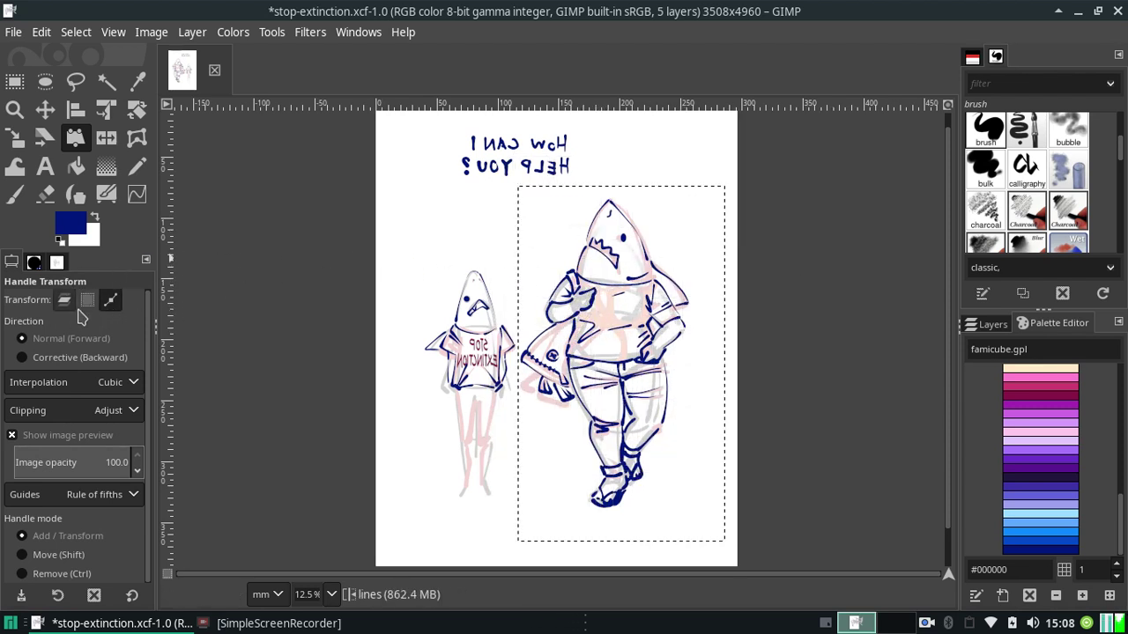
click(88, 300)
click(24, 358)
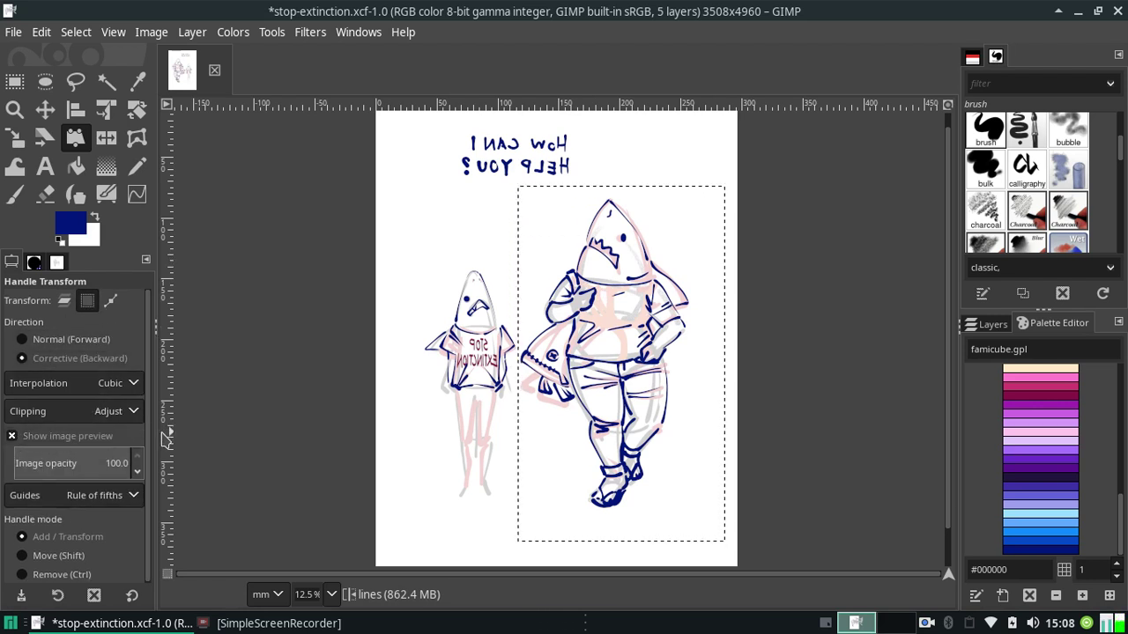
scroll(148, 452, down, 1)
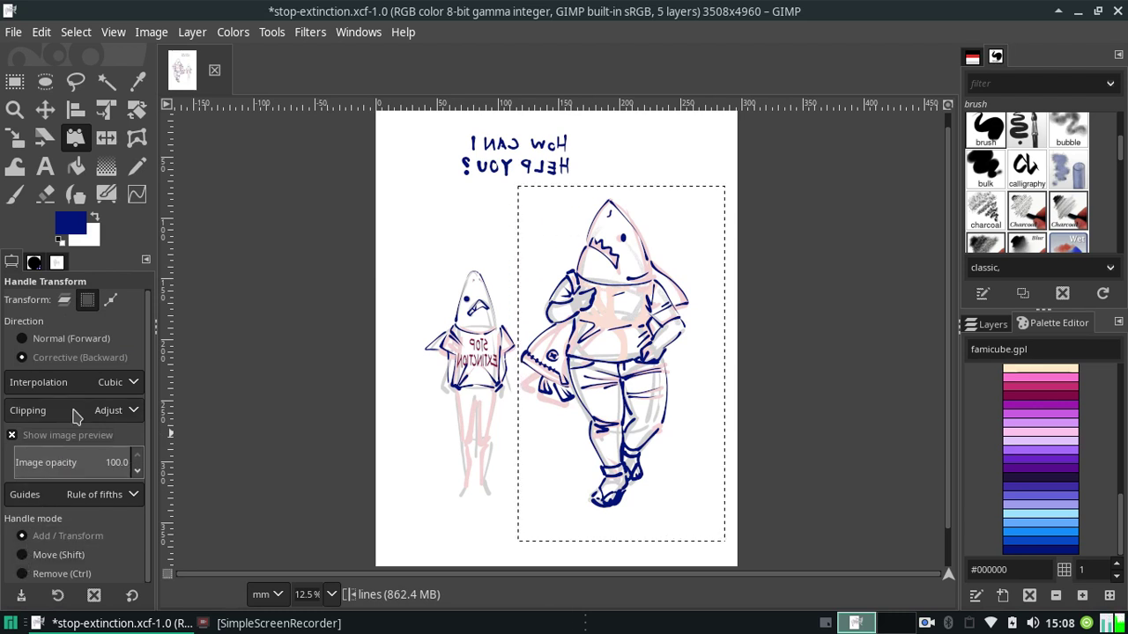
click(44, 339)
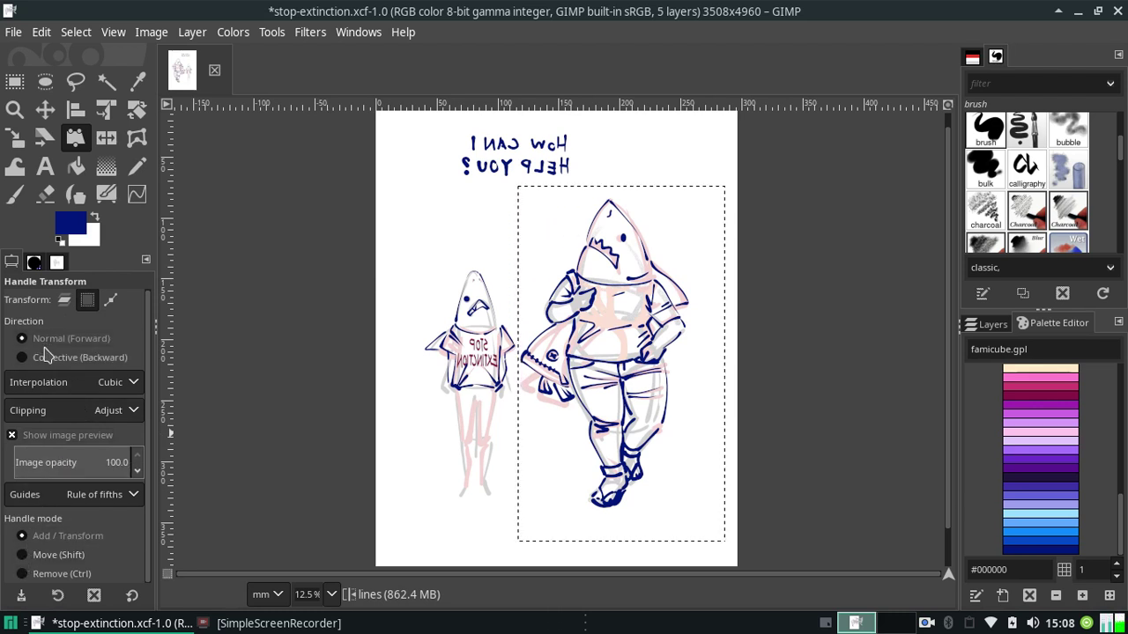
click(87, 299)
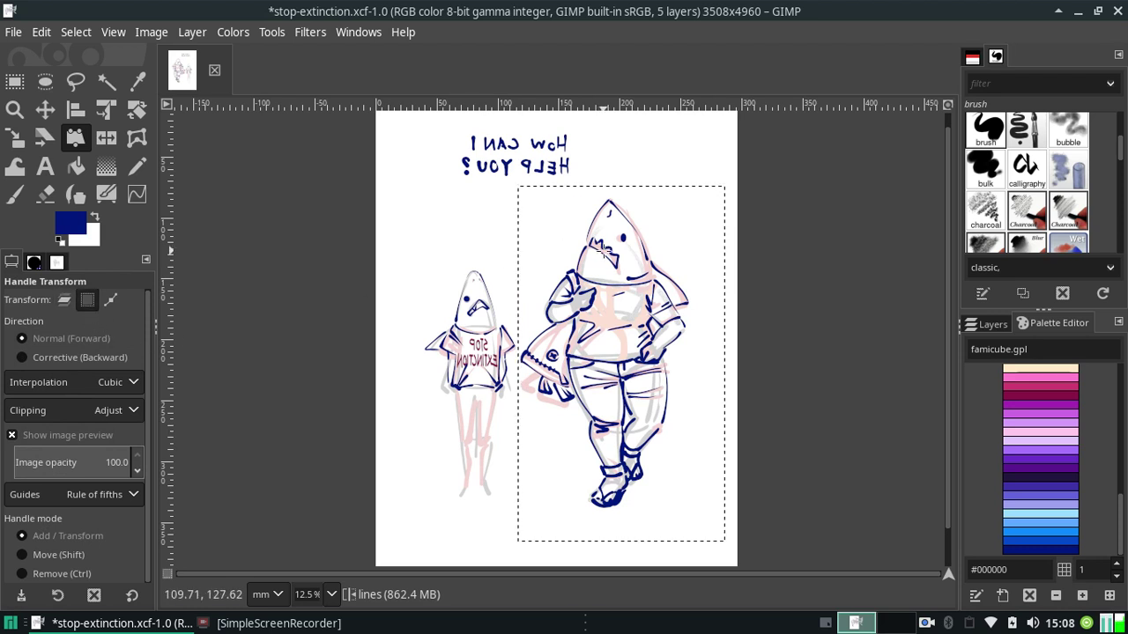
click(668, 260)
click(602, 250)
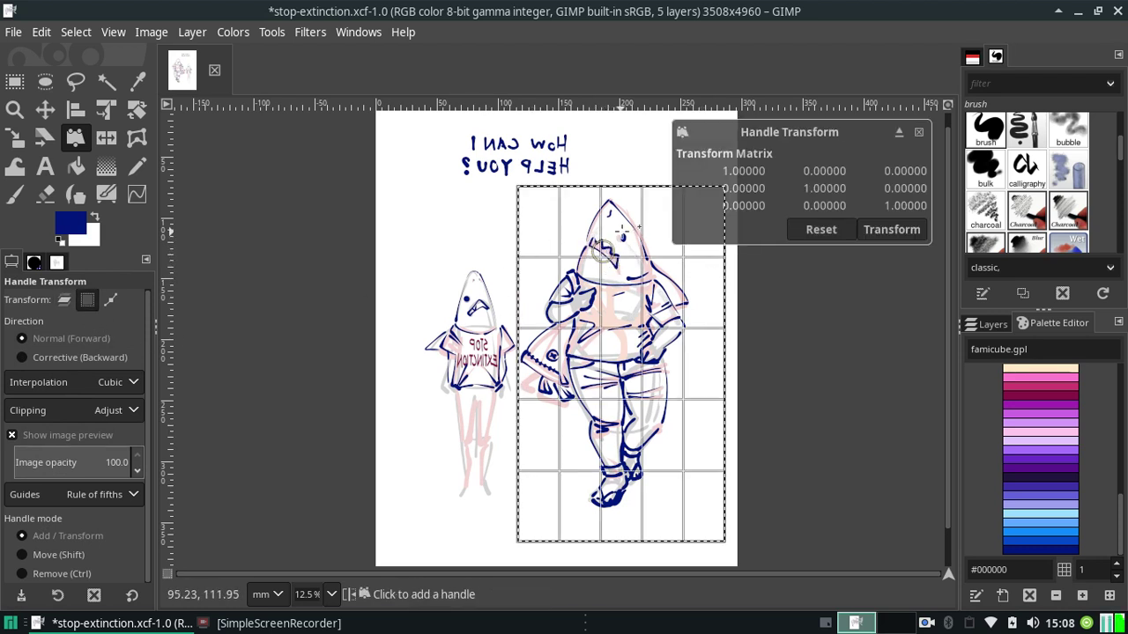
drag(624, 229, 555, 255)
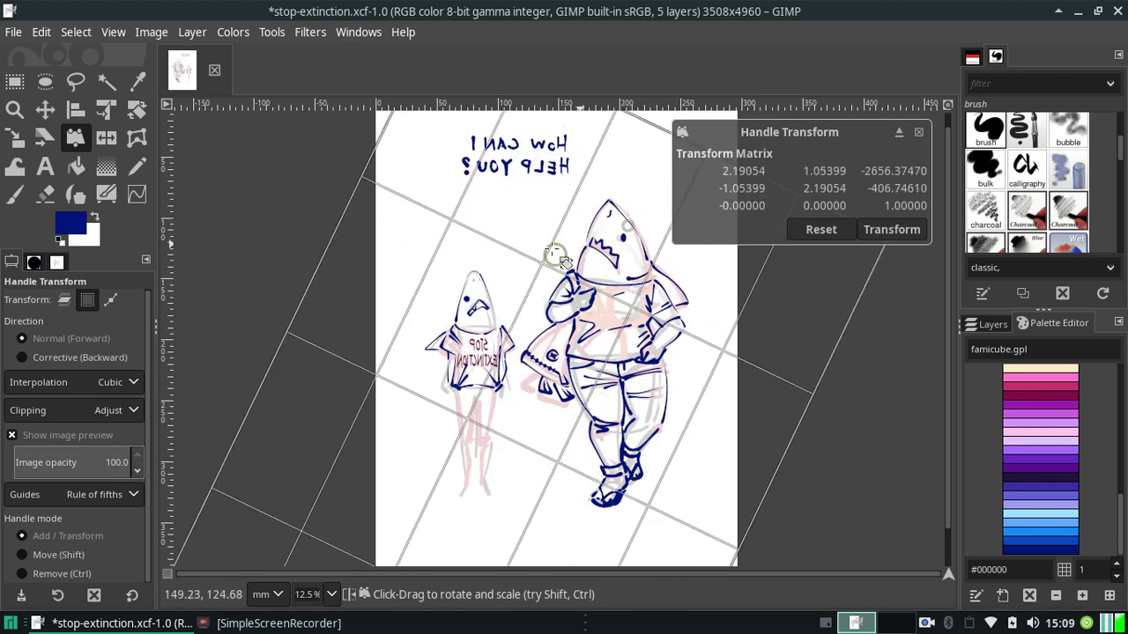
drag(555, 256, 591, 317)
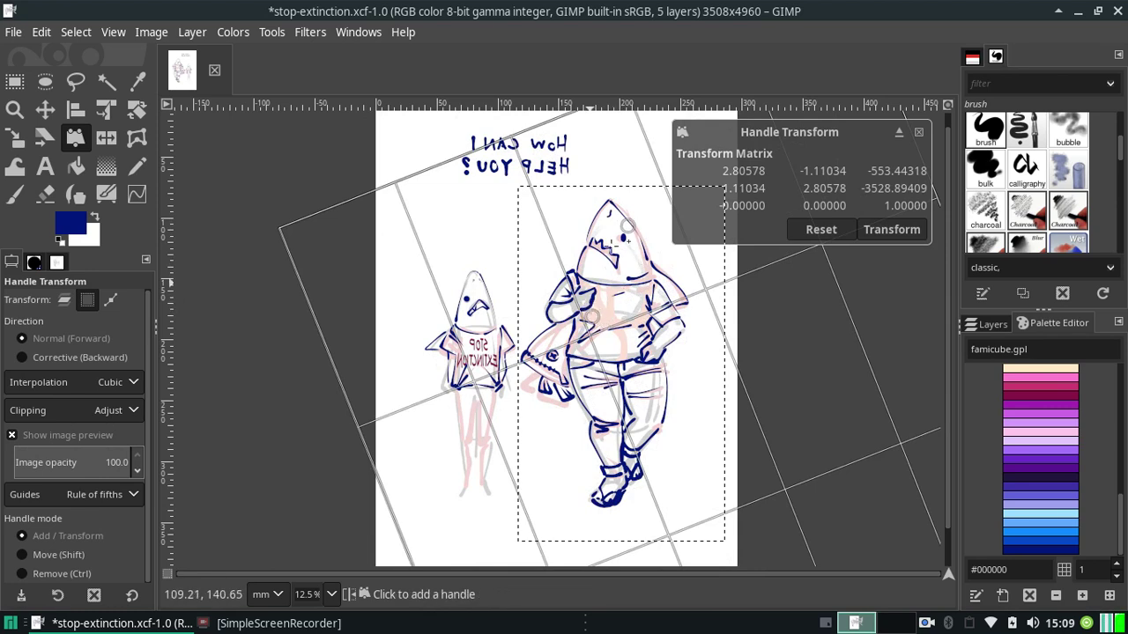
drag(511, 280, 553, 284)
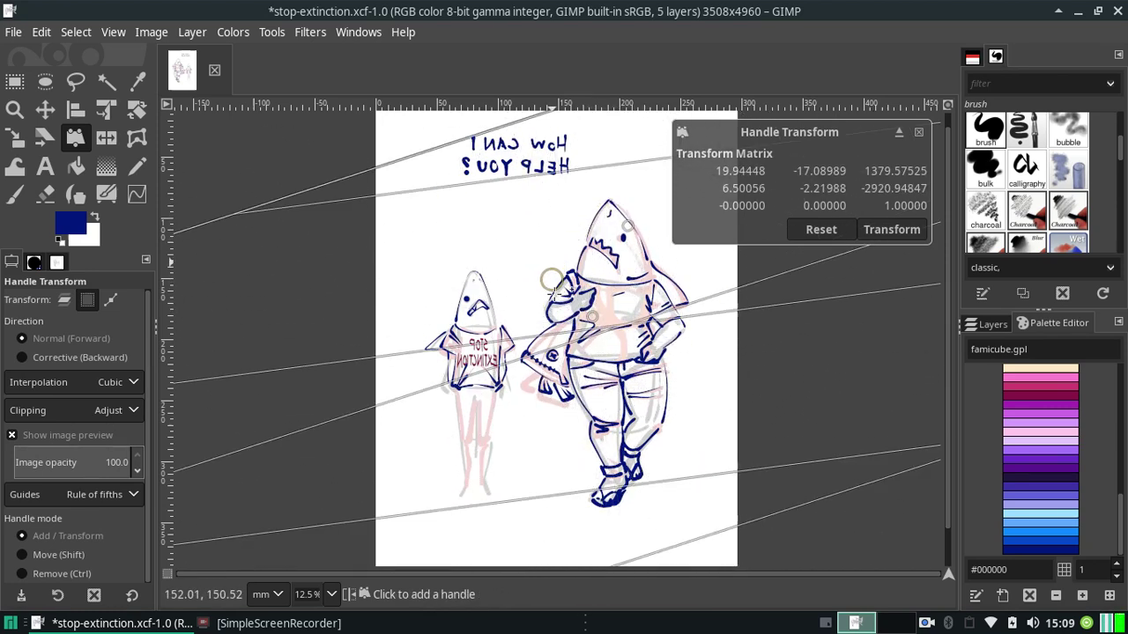
drag(555, 287, 608, 294)
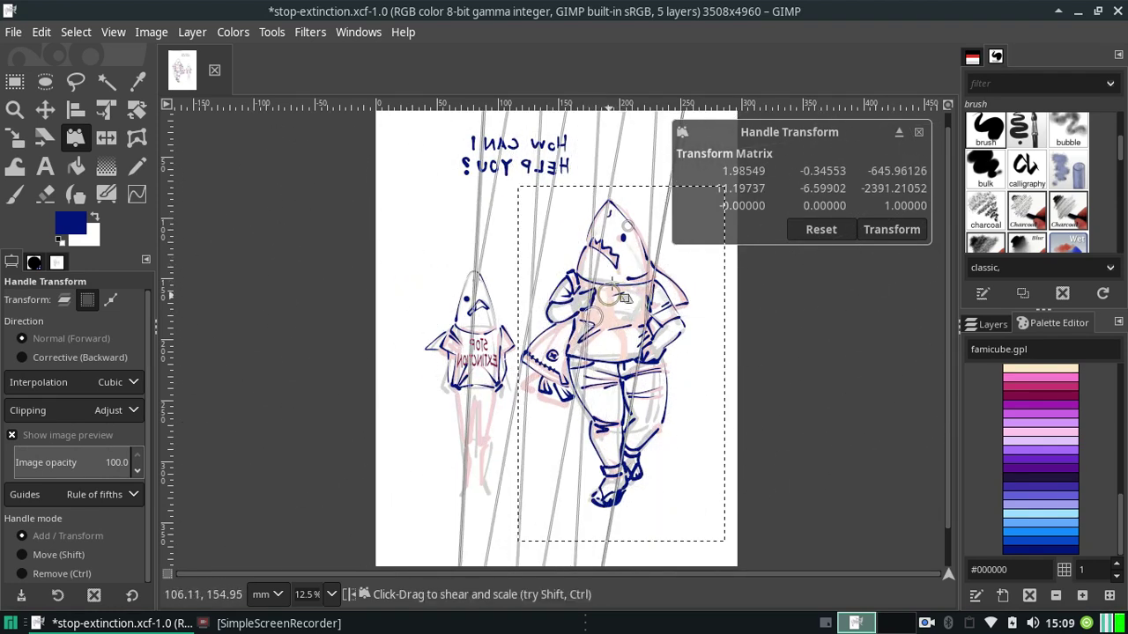
click(820, 230)
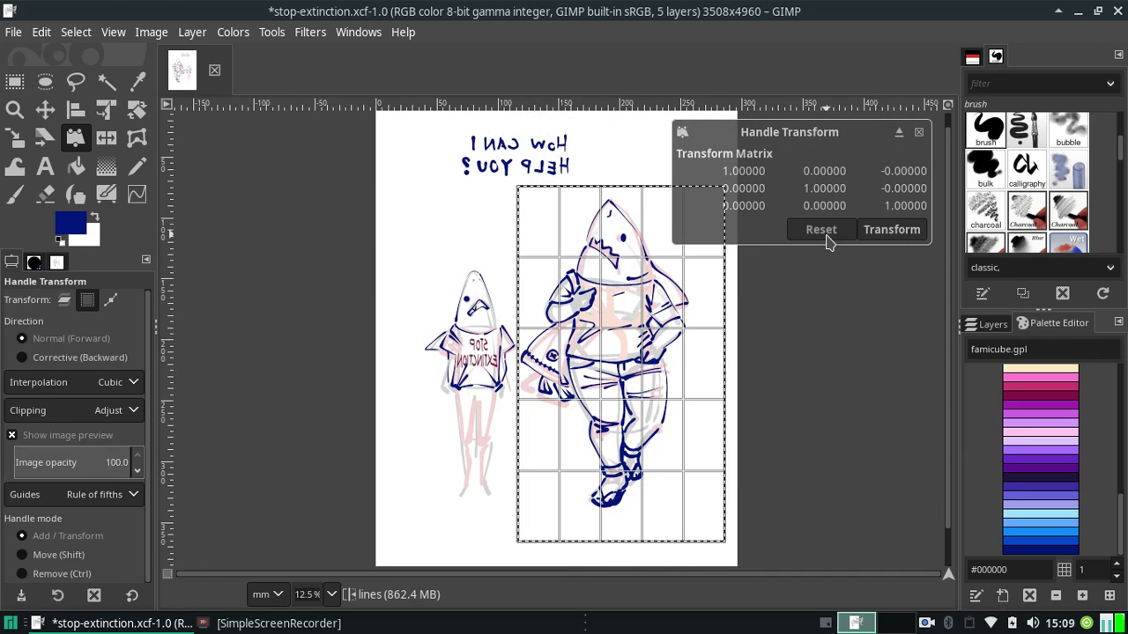
click(919, 133)
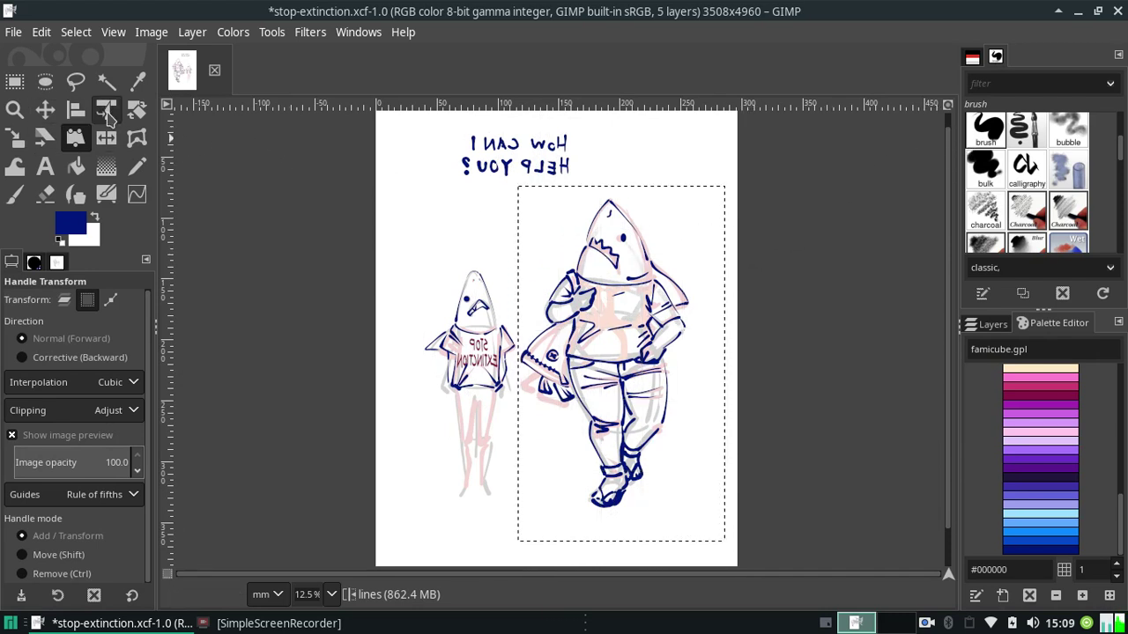
Set up the Unified Transform tool on the layer and bring up handles around the shark lines.
click(107, 118)
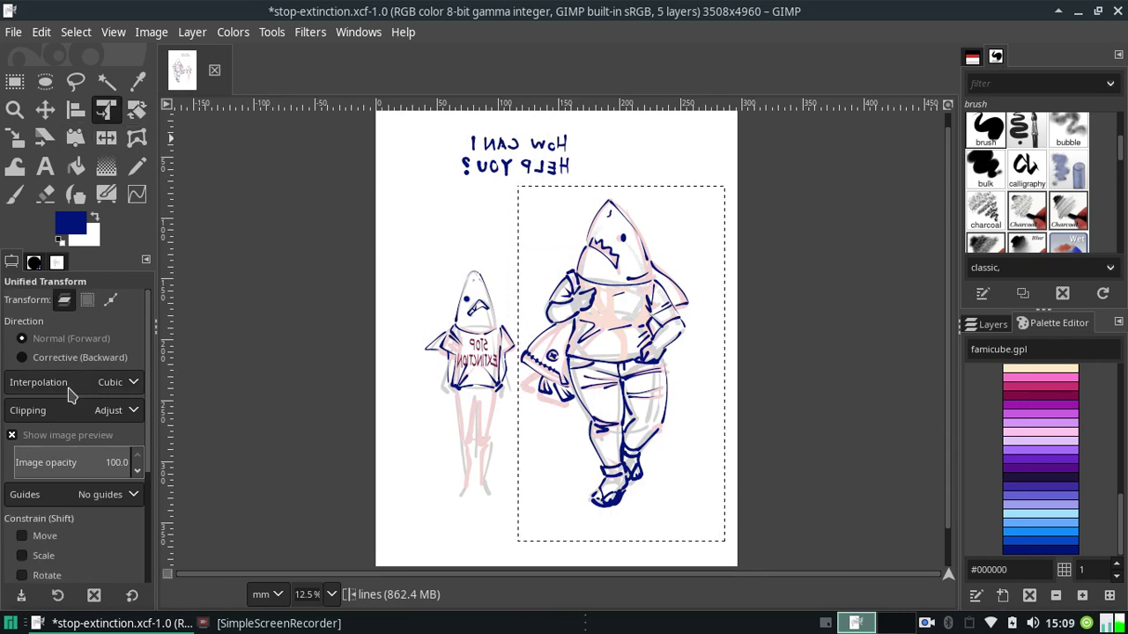
scroll(148, 498, down, 2)
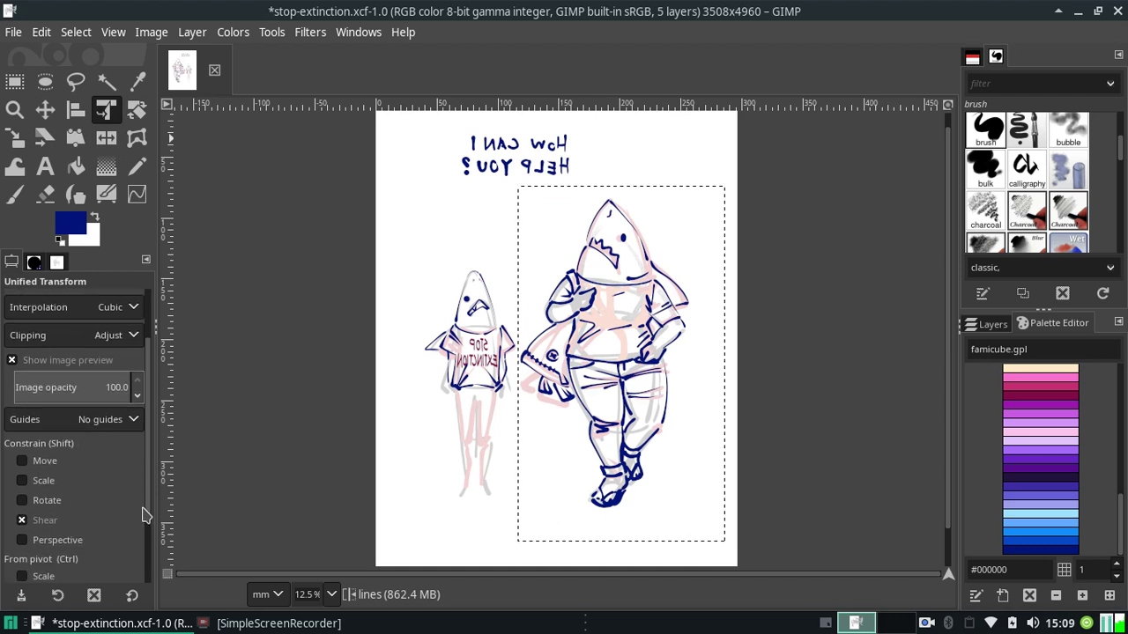
scroll(143, 533, down, 2)
scroll(132, 551, down, 2)
scroll(128, 559, down, 1)
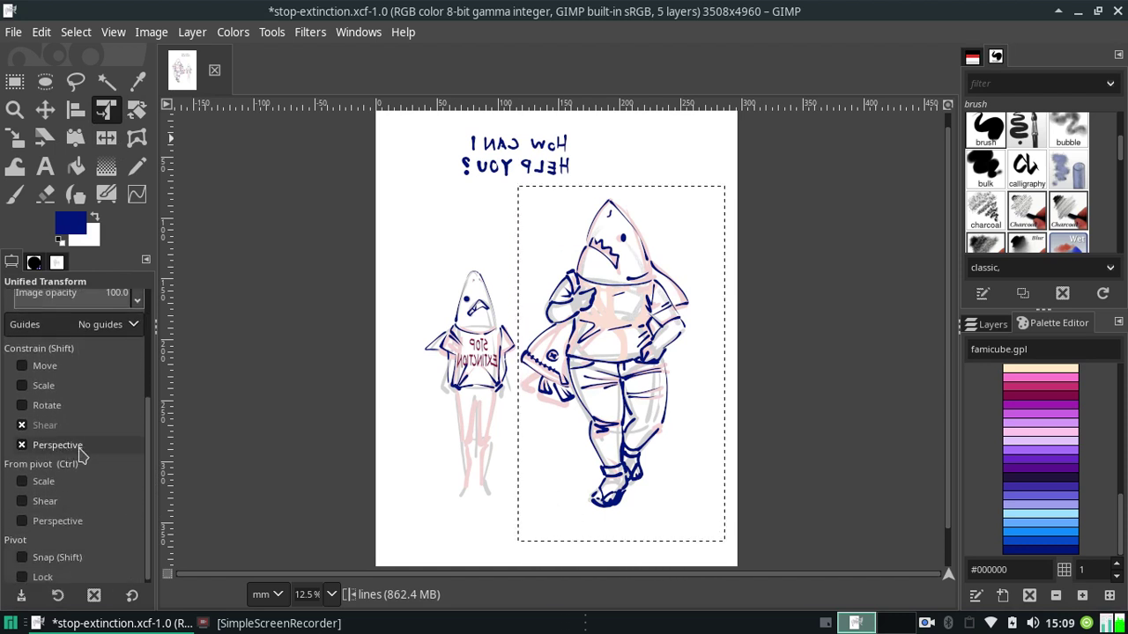
scroll(148, 471, down, 1)
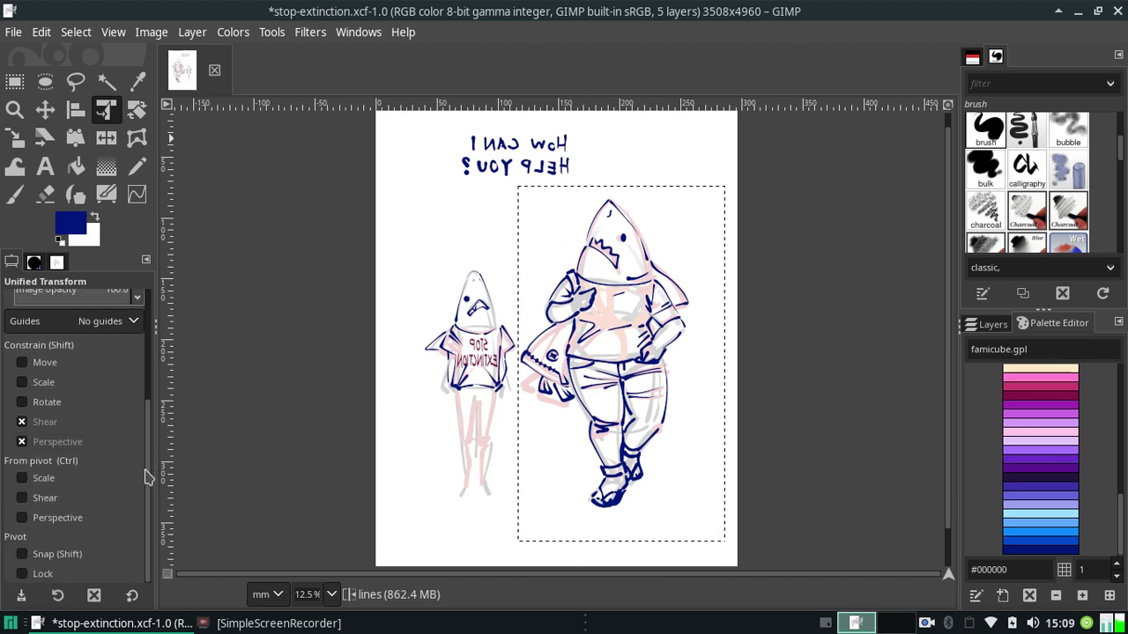
drag(147, 476, 151, 331)
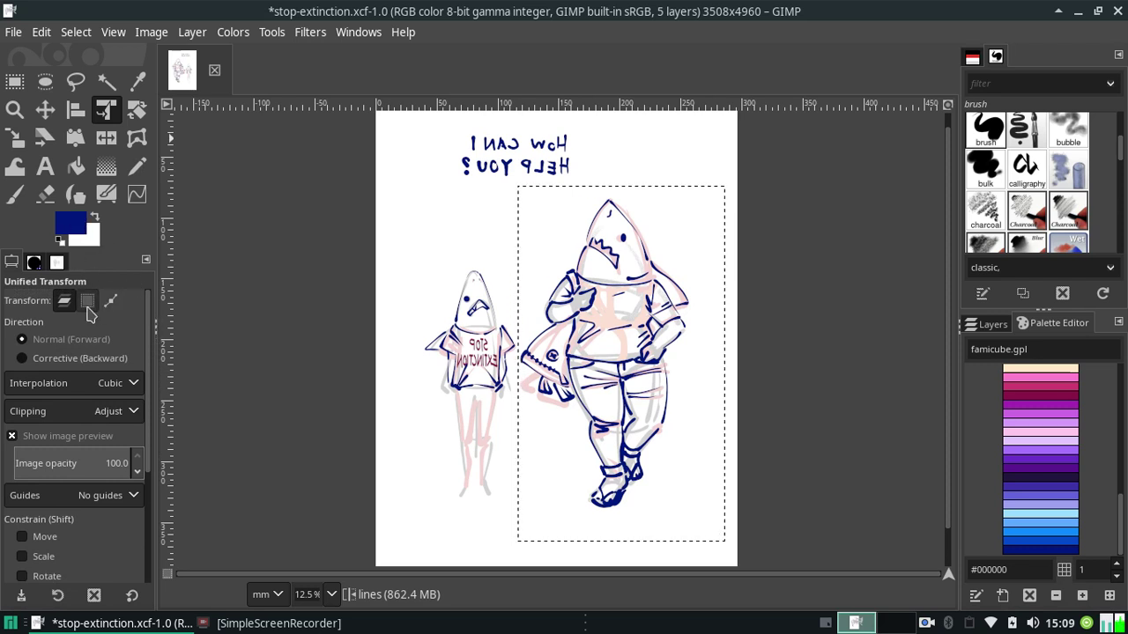
click(87, 300)
click(648, 301)
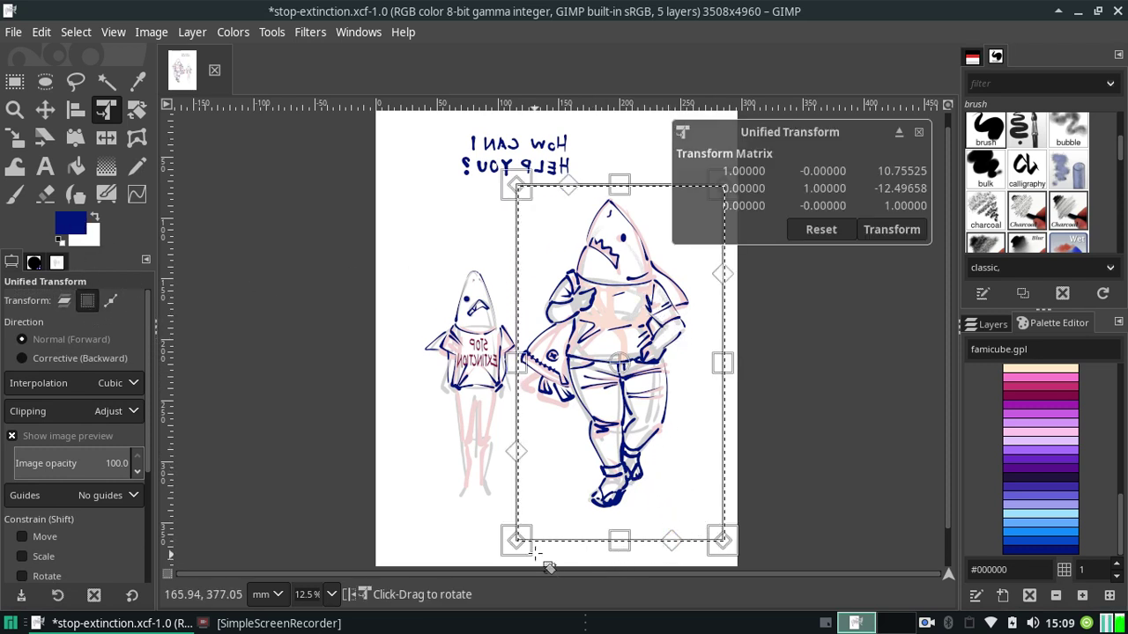
Skew the bottom corners for a slight perspective tilt, commit it, and show the Layers list.
drag(515, 536, 515, 529)
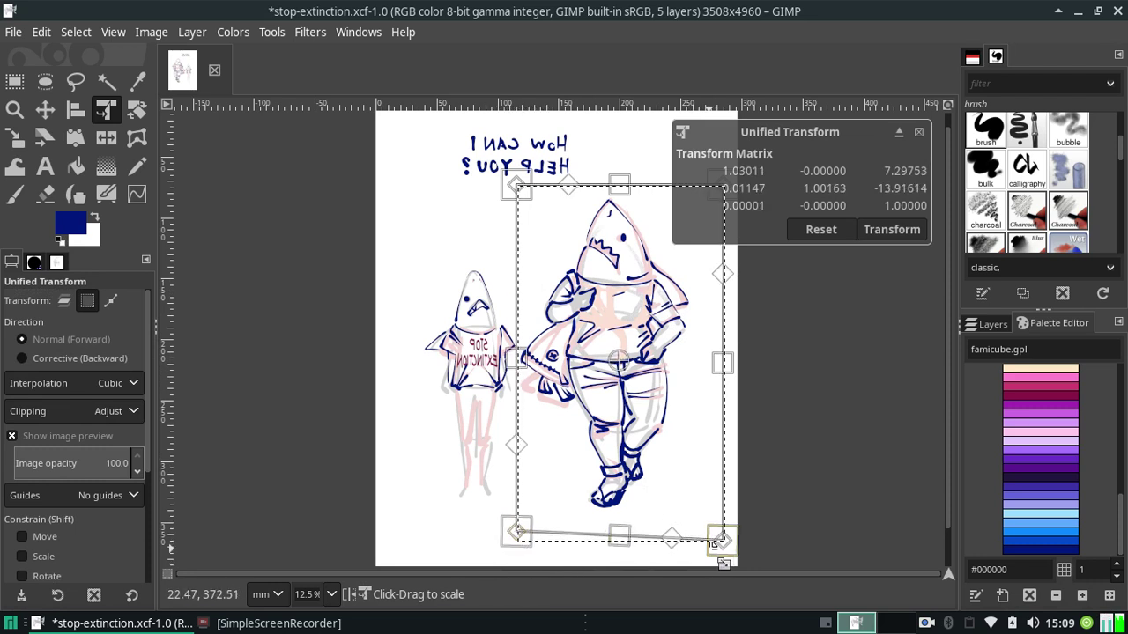
drag(711, 547, 743, 569)
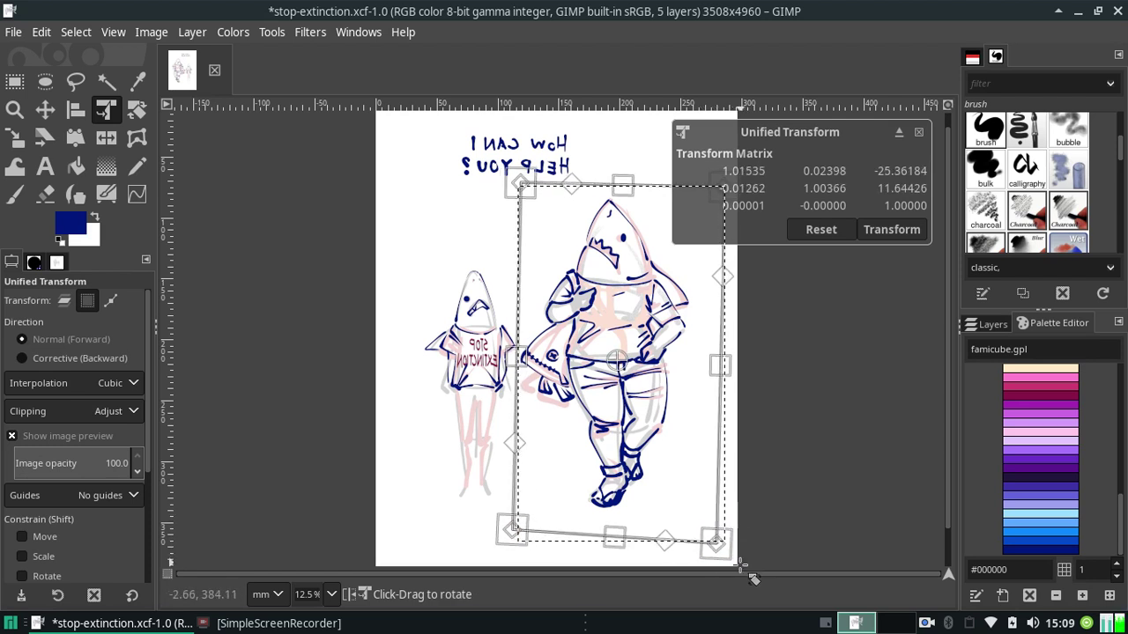
click(878, 232)
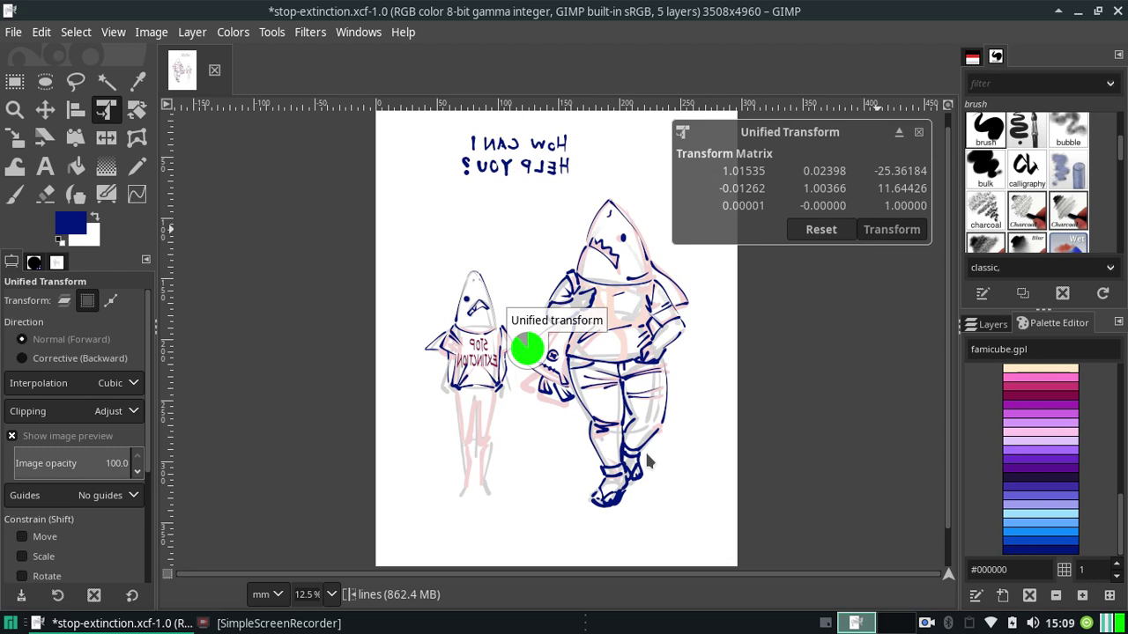
key(Return)
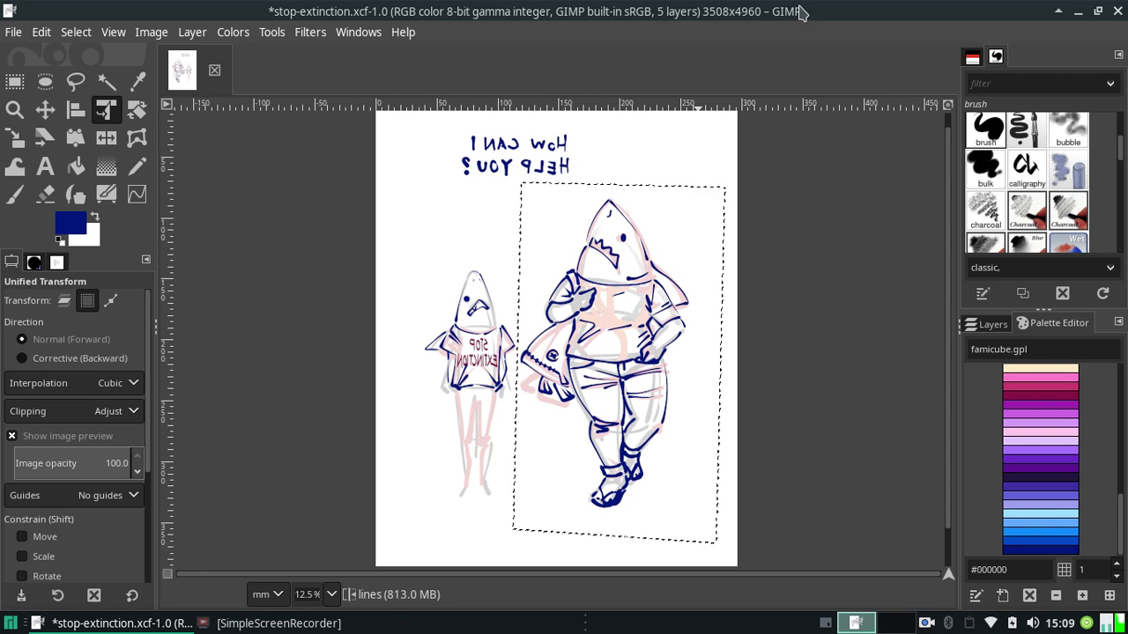
click(991, 324)
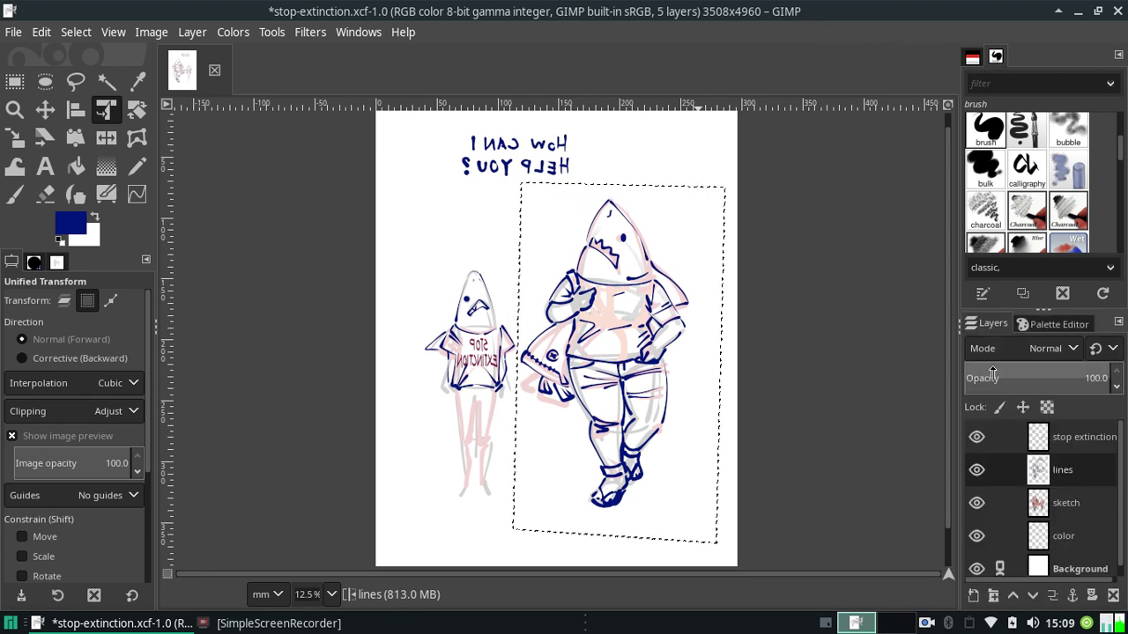
Undo the lines-layer visibility change and then the Unified Transform from the Edit menu.
click(984, 474)
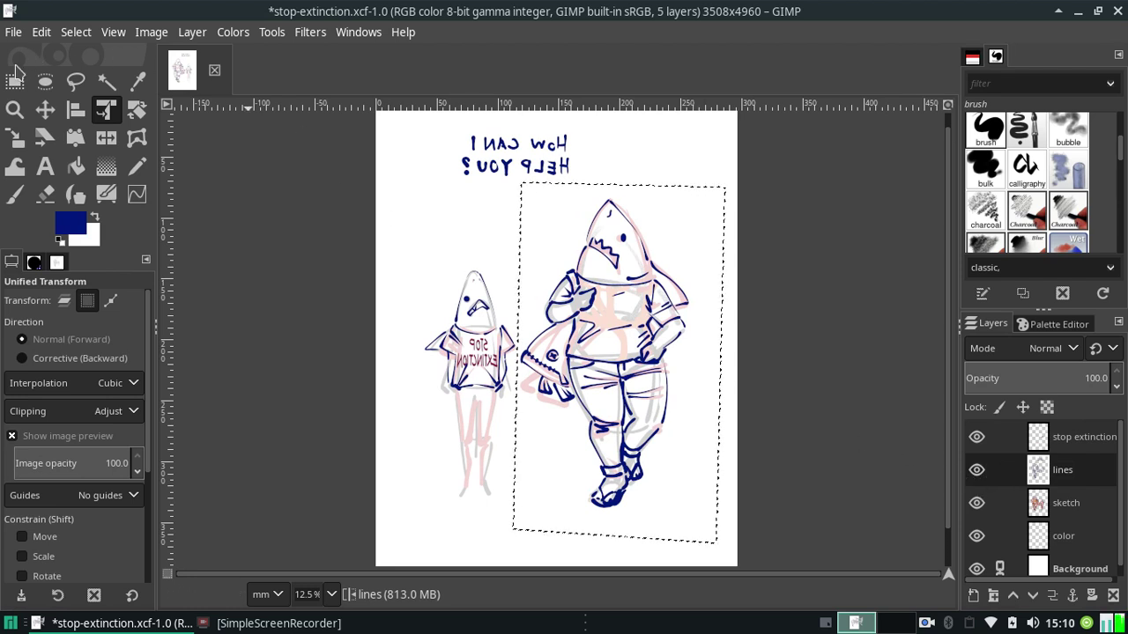
click(53, 33)
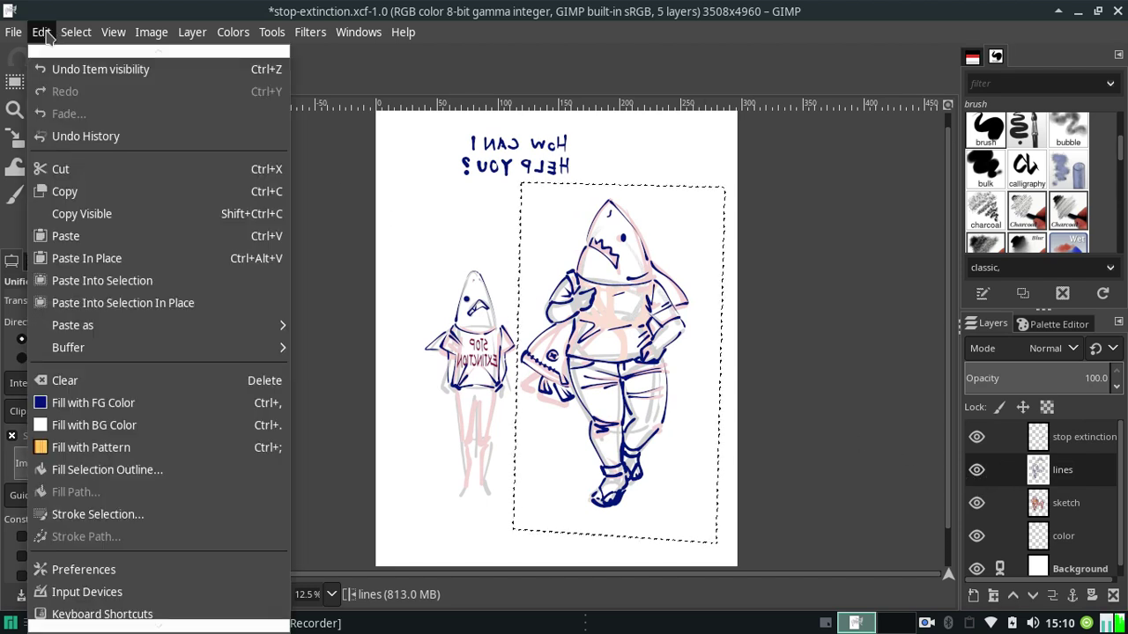
click(71, 74)
click(48, 36)
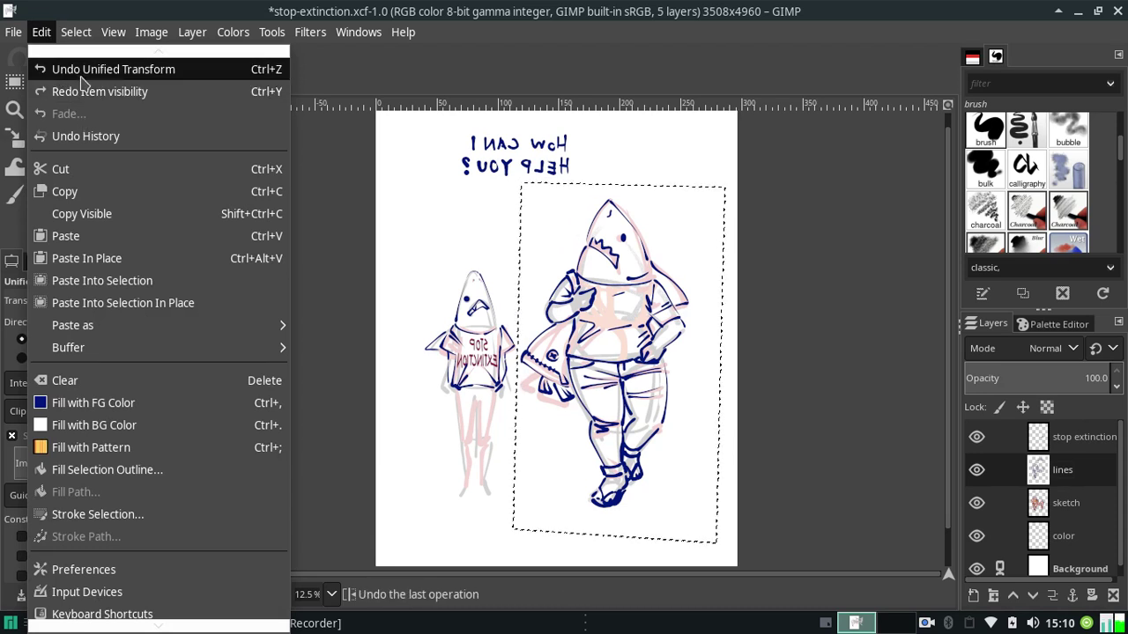
click(84, 70)
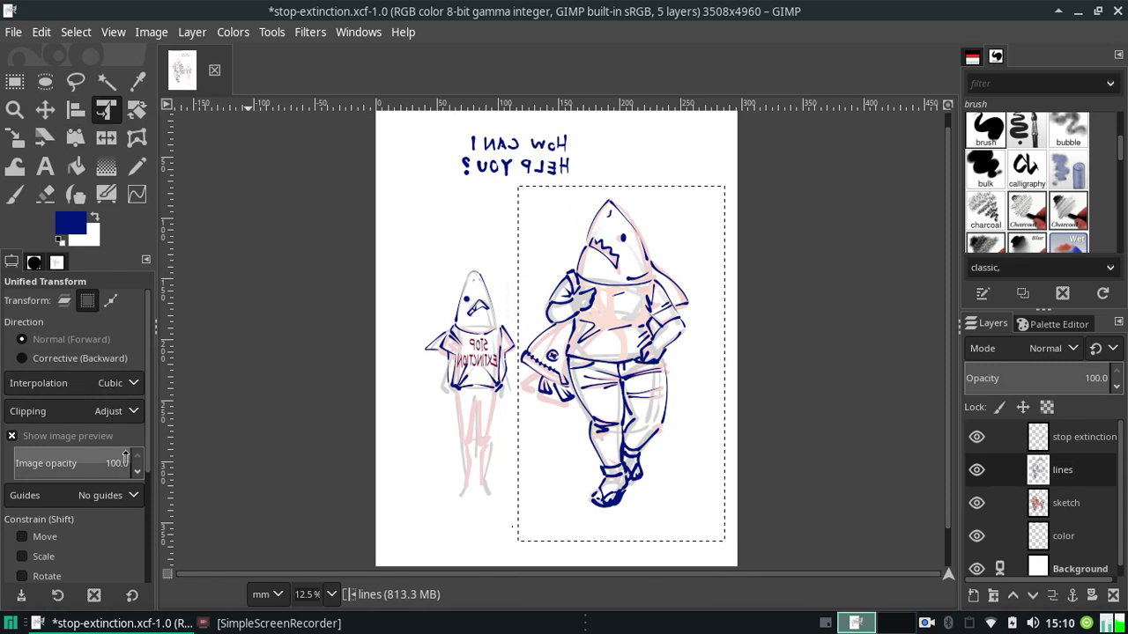
scroll(143, 473, down, 1)
scroll(141, 528, down, 2)
scroll(141, 552, down, 1)
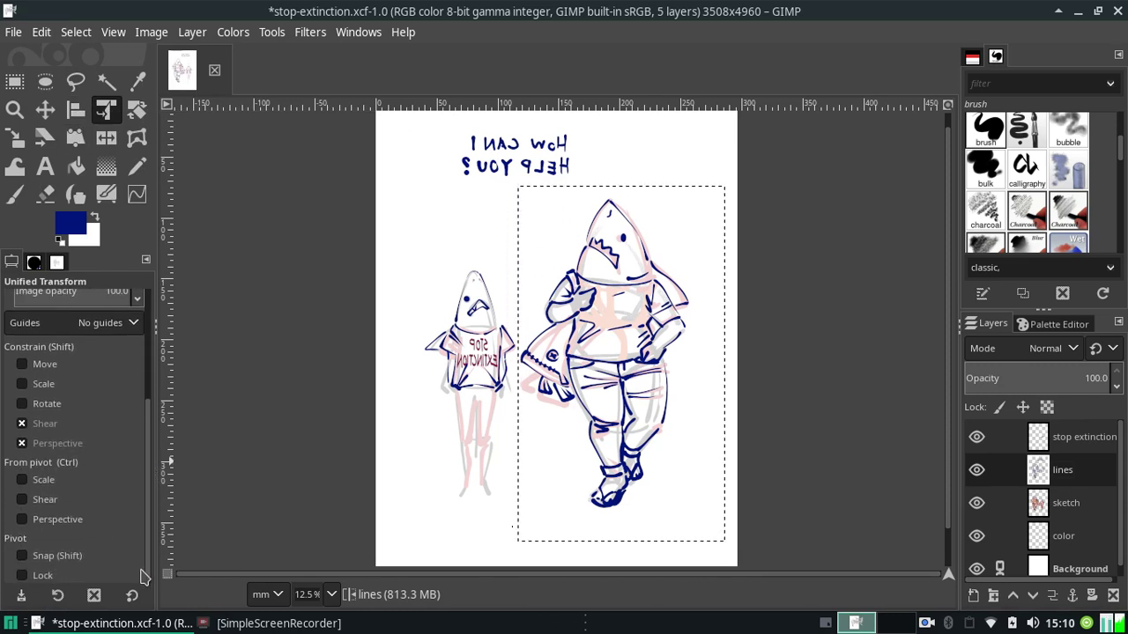
scroll(141, 563, up, 2)
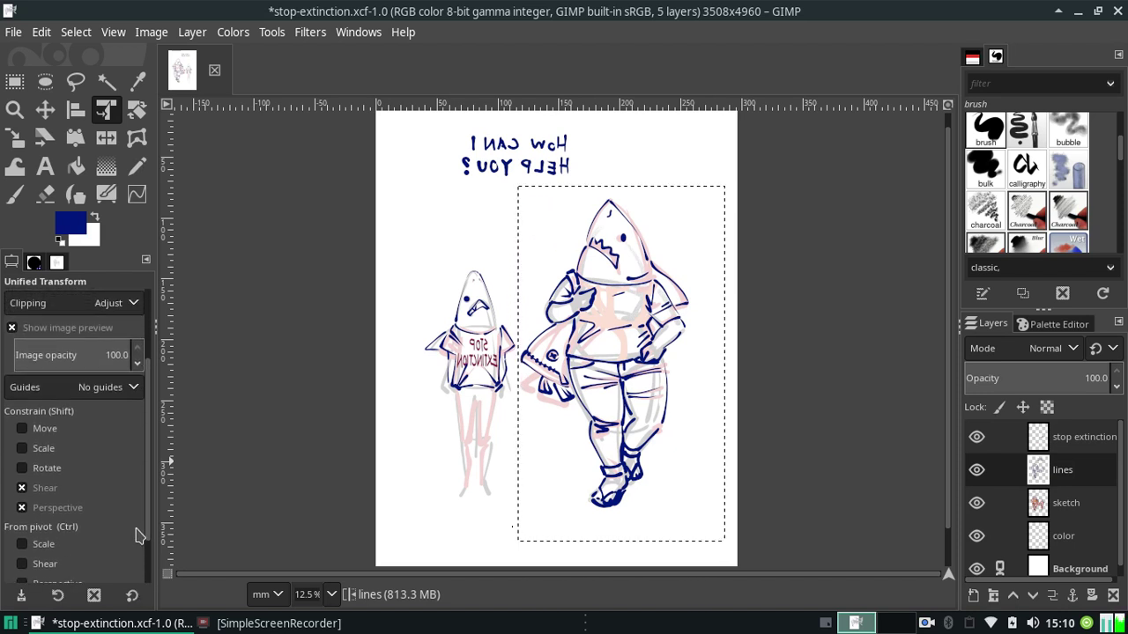
scroll(137, 547, down, 1)
scroll(135, 547, down, 1)
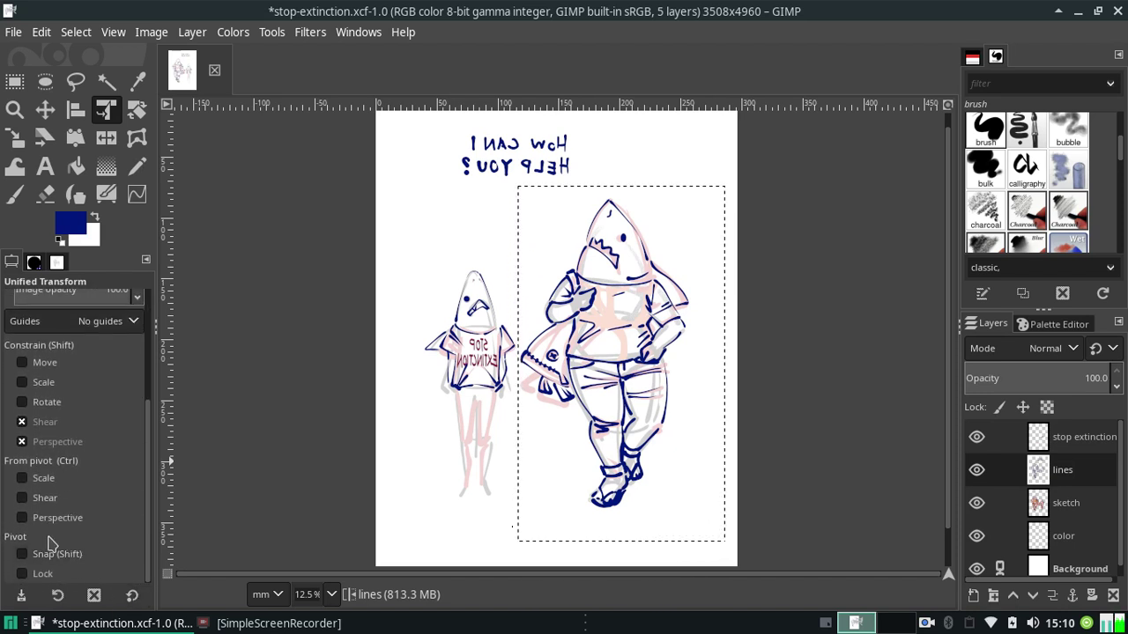
scroll(138, 361, up, 1)
scroll(140, 326, up, 2)
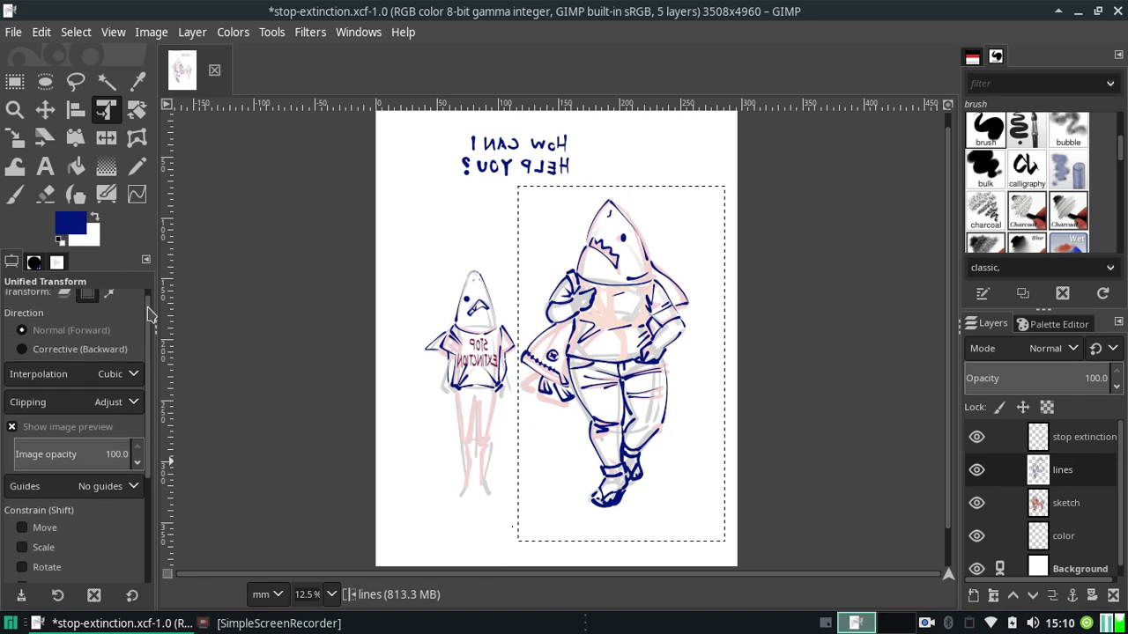
scroll(141, 291, up, 1)
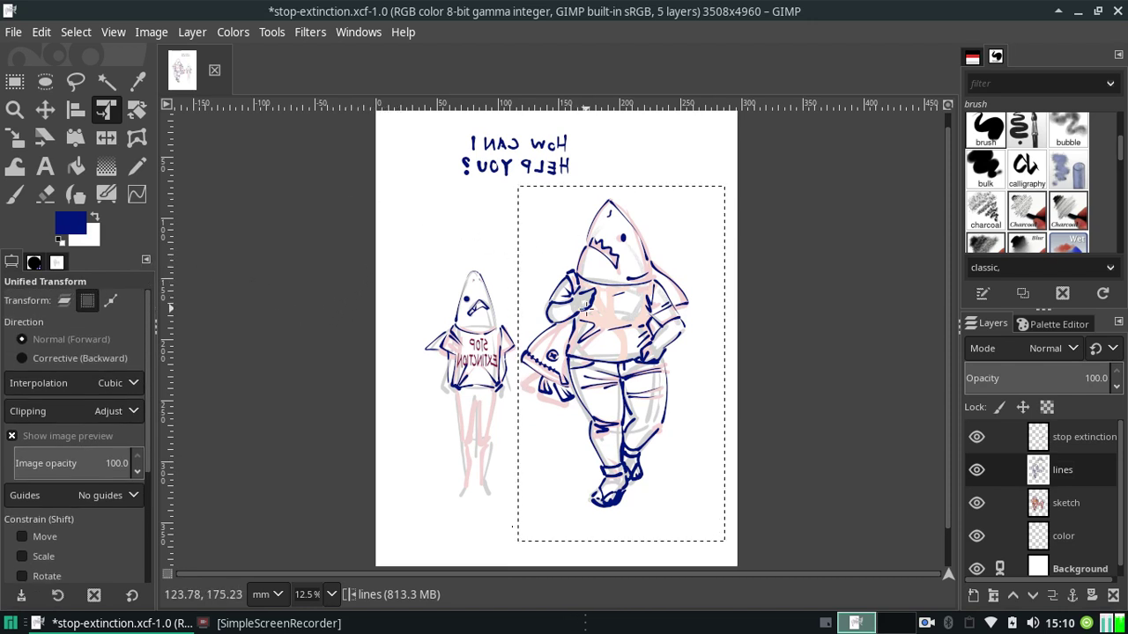
click(582, 307)
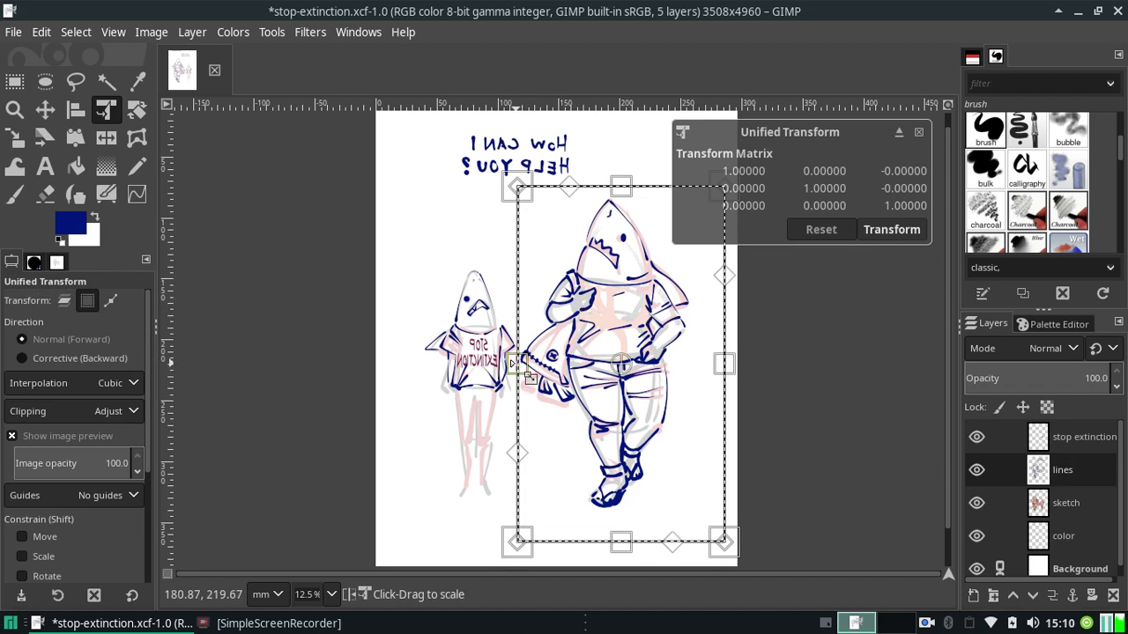
drag(511, 353, 521, 419)
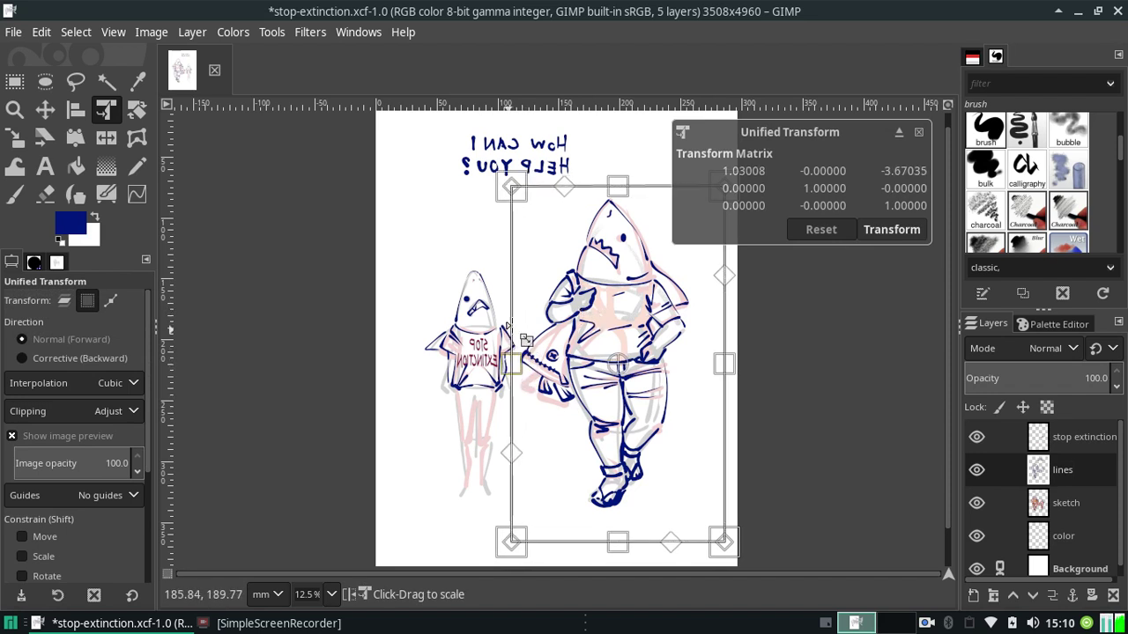
mouse_move(513, 453)
mouse_down()
mouse_move(520, 445)
mouse_move(501, 478)
mouse_up()
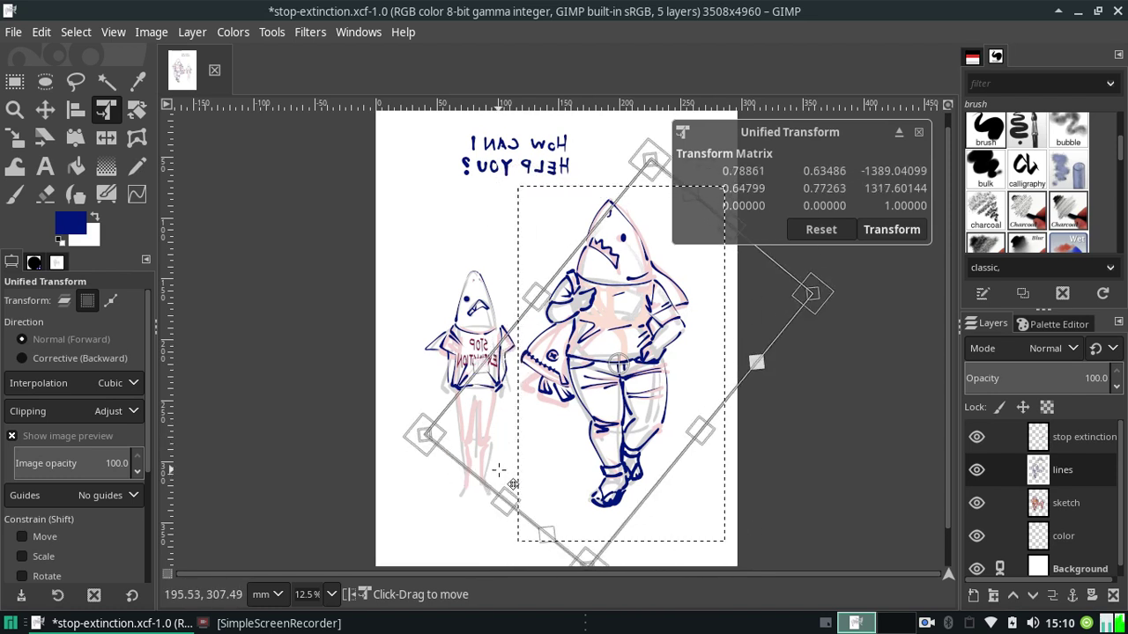
click(819, 235)
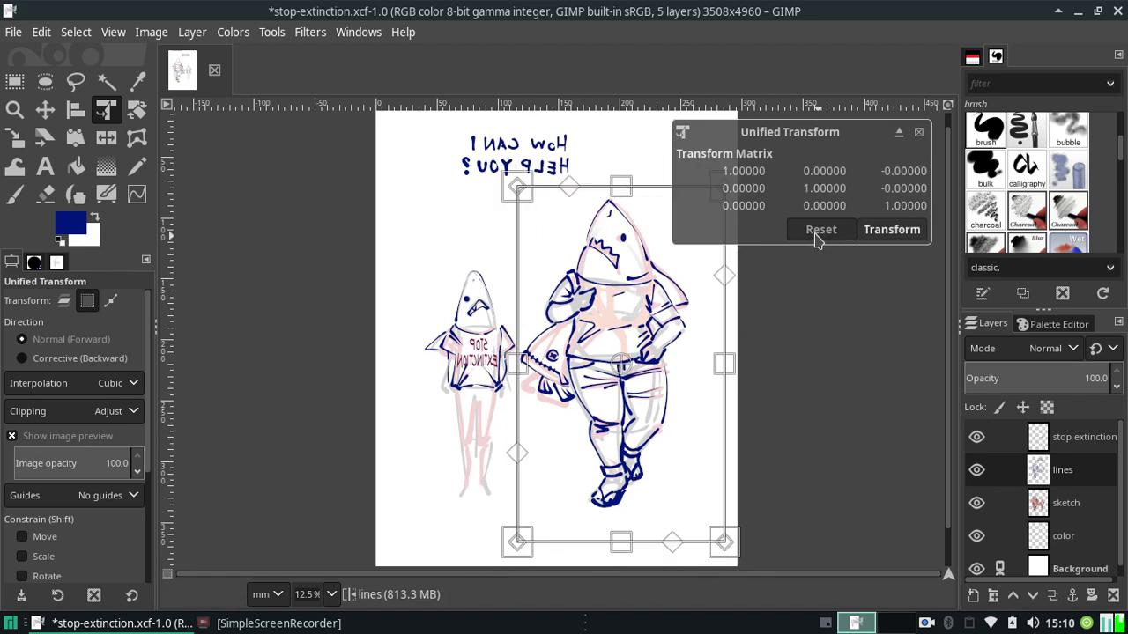
click(920, 132)
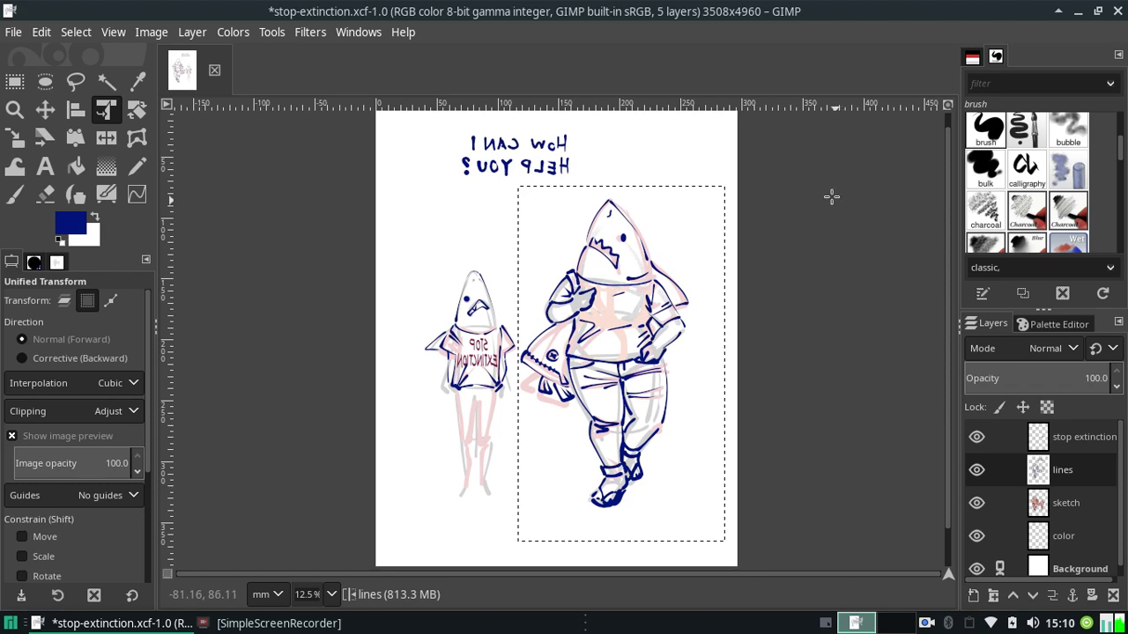
click(108, 141)
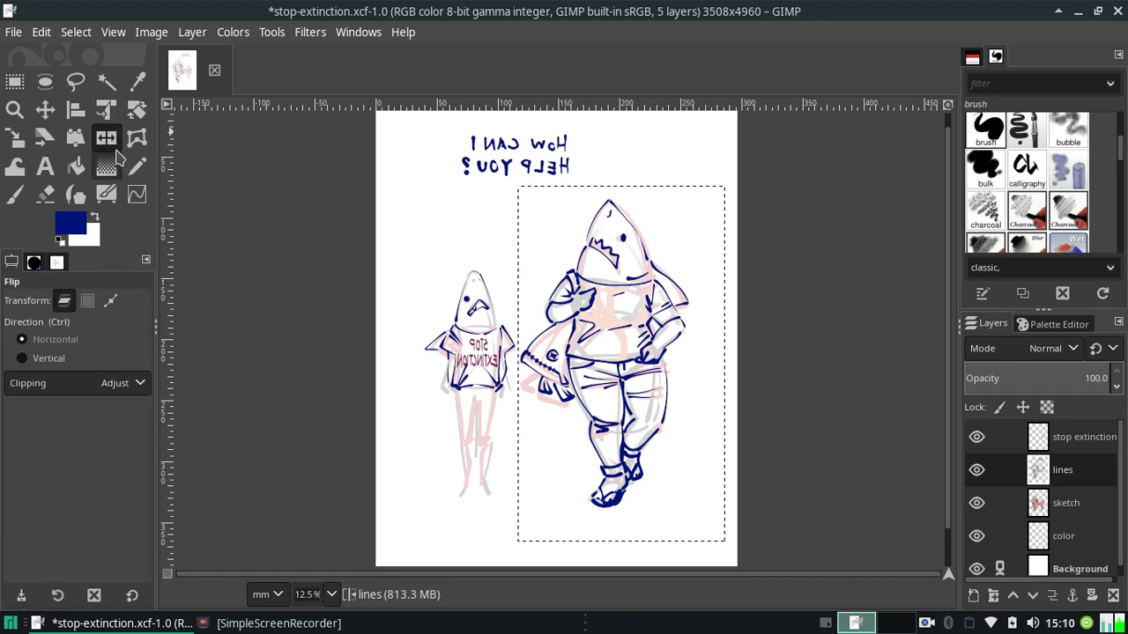
click(137, 109)
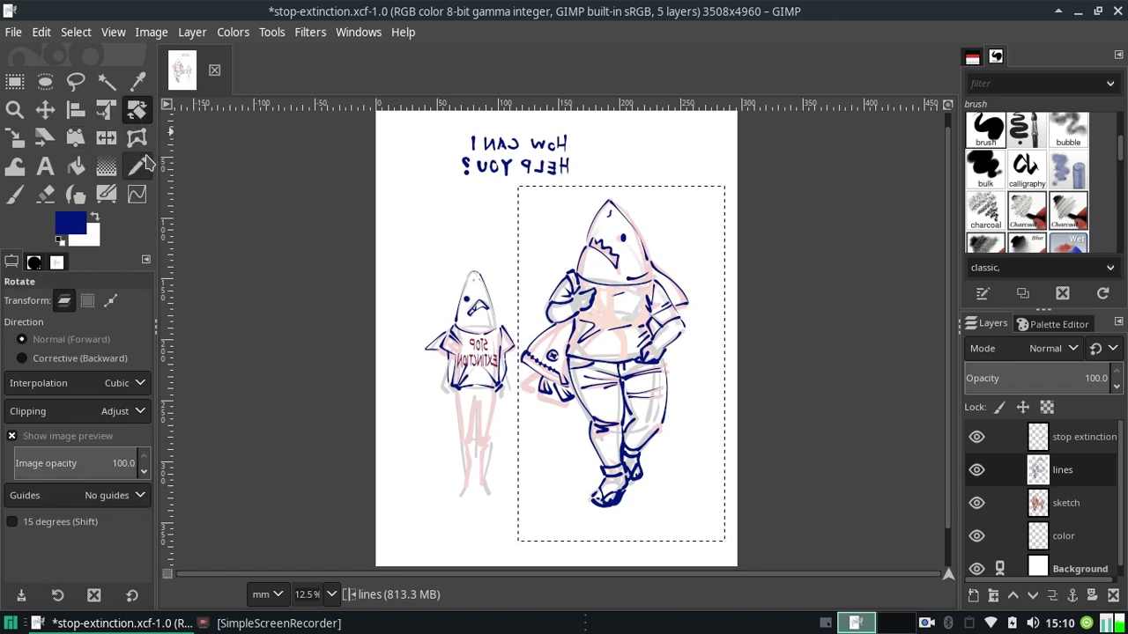
click(106, 109)
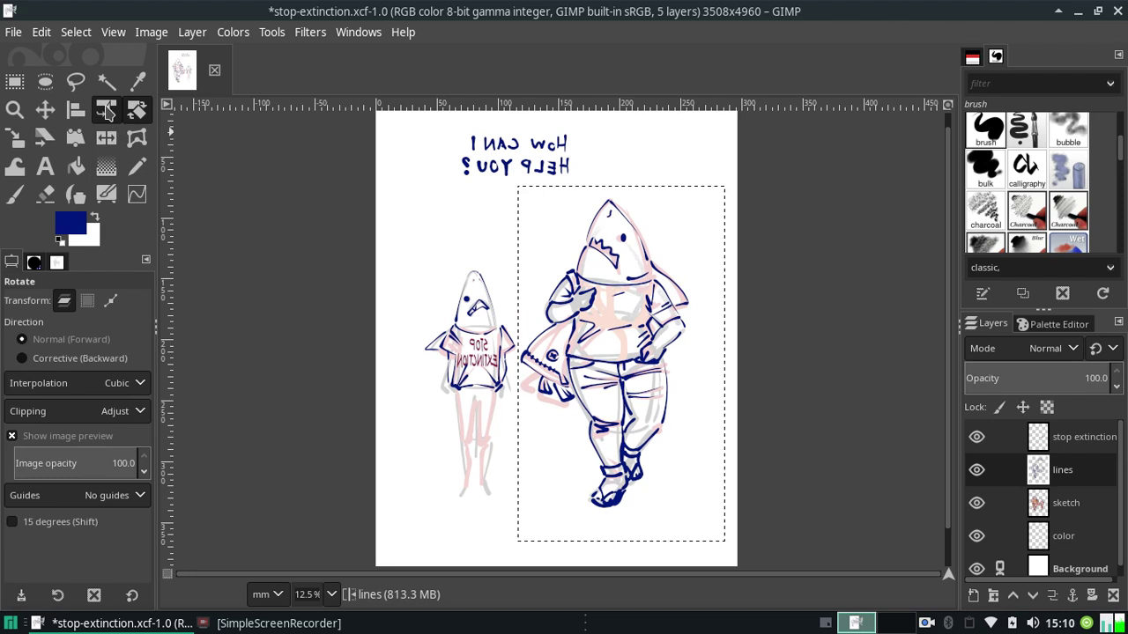
click(609, 328)
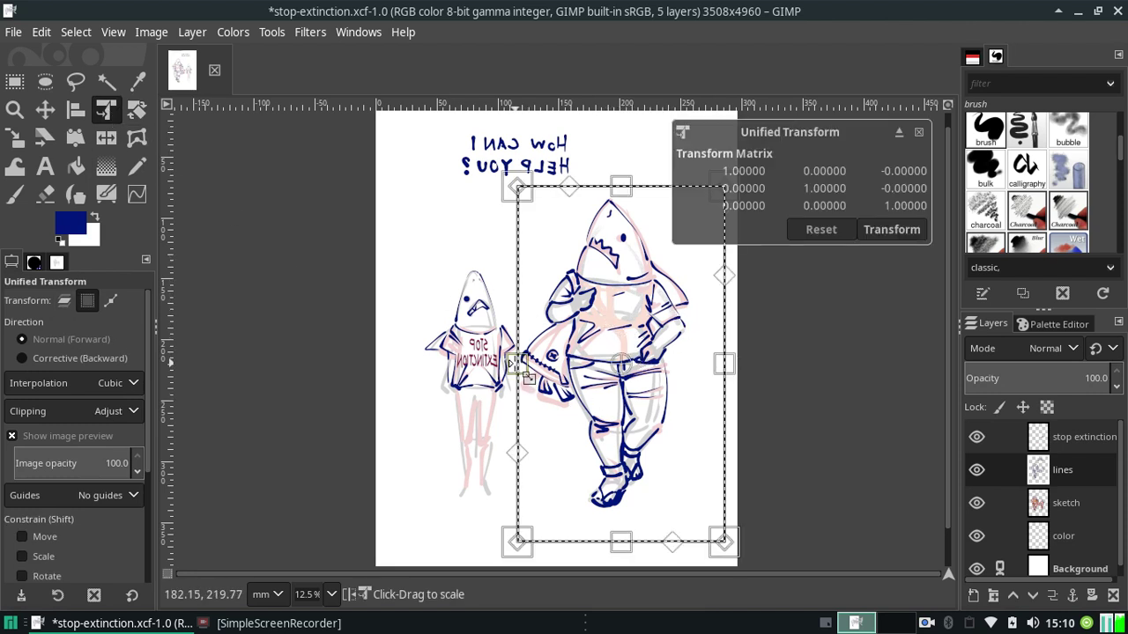
drag(525, 361, 515, 374)
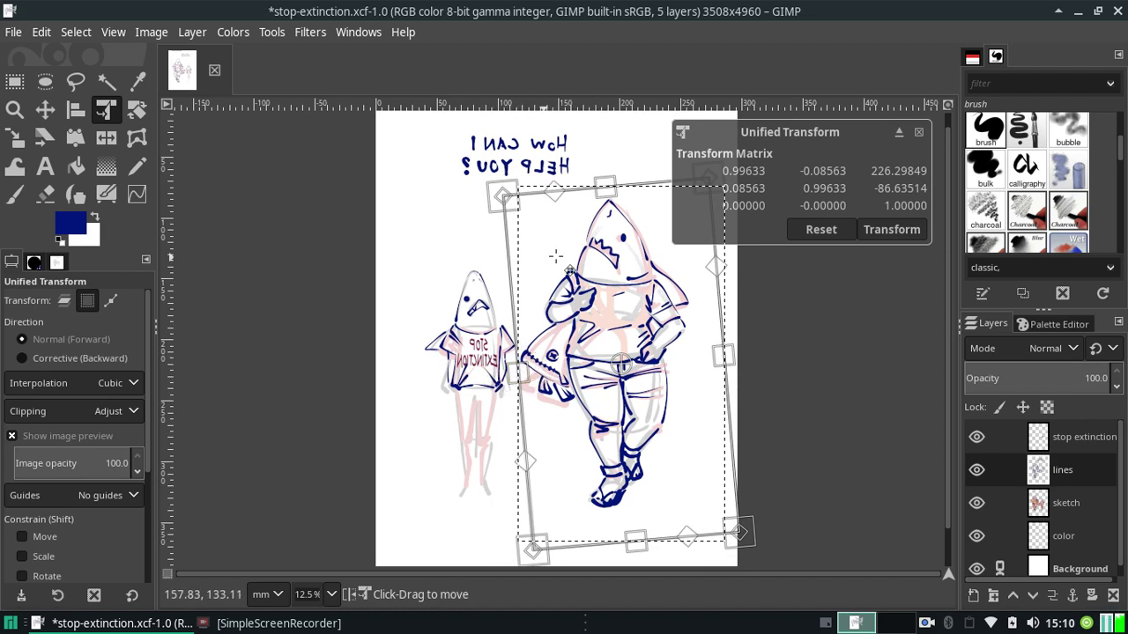
click(818, 228)
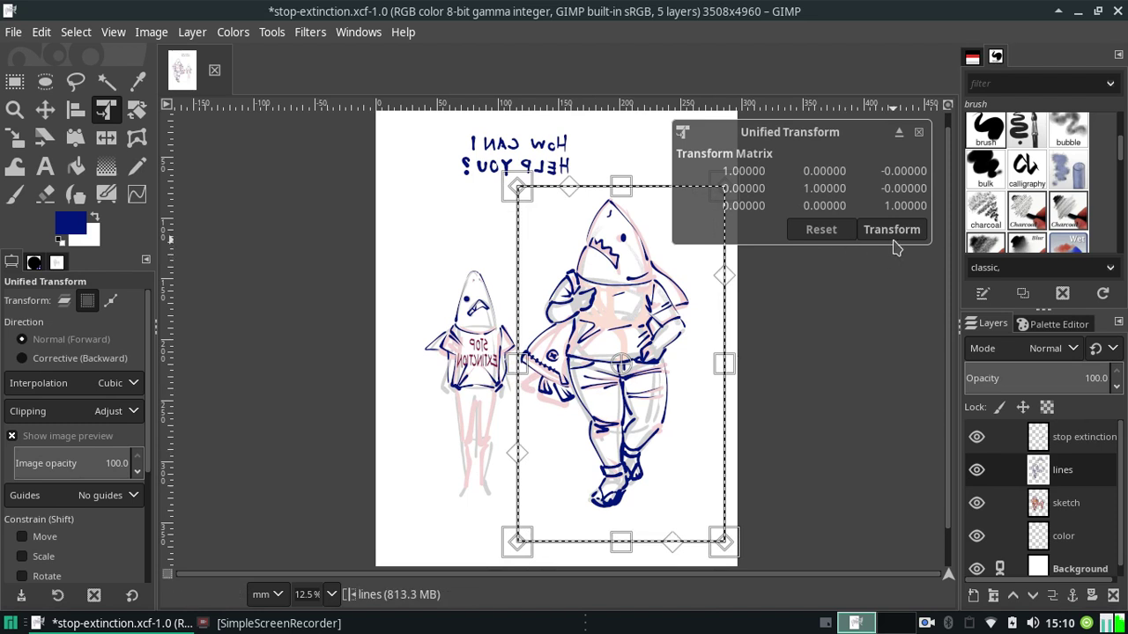
click(918, 131)
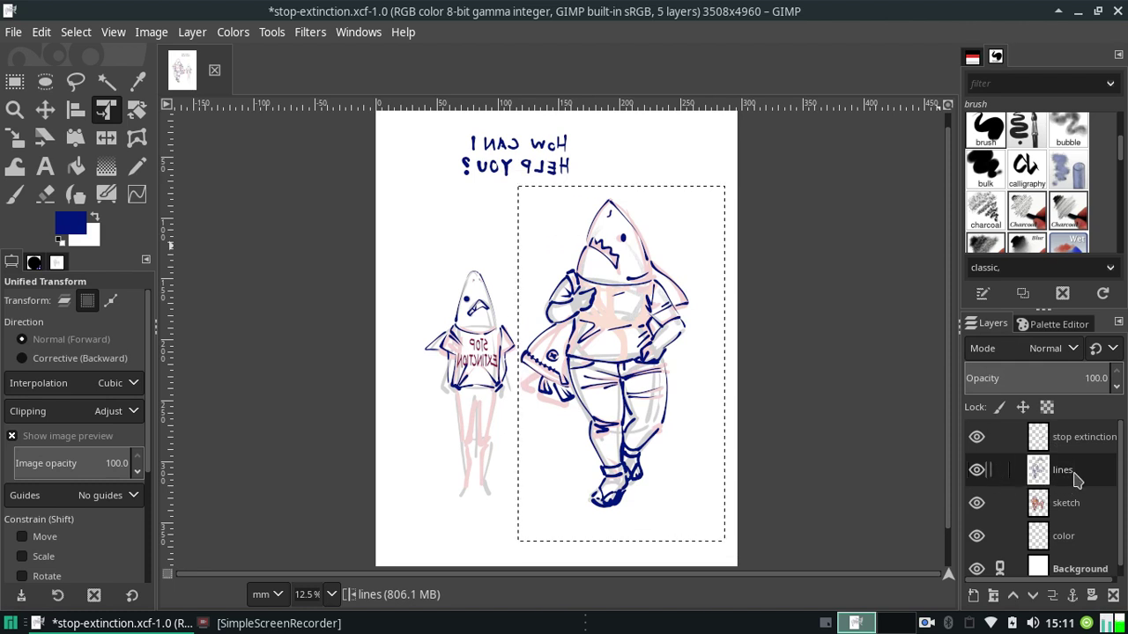
Toggle the lines layer off and on, then flip the view horizontally back to normal.
click(976, 471)
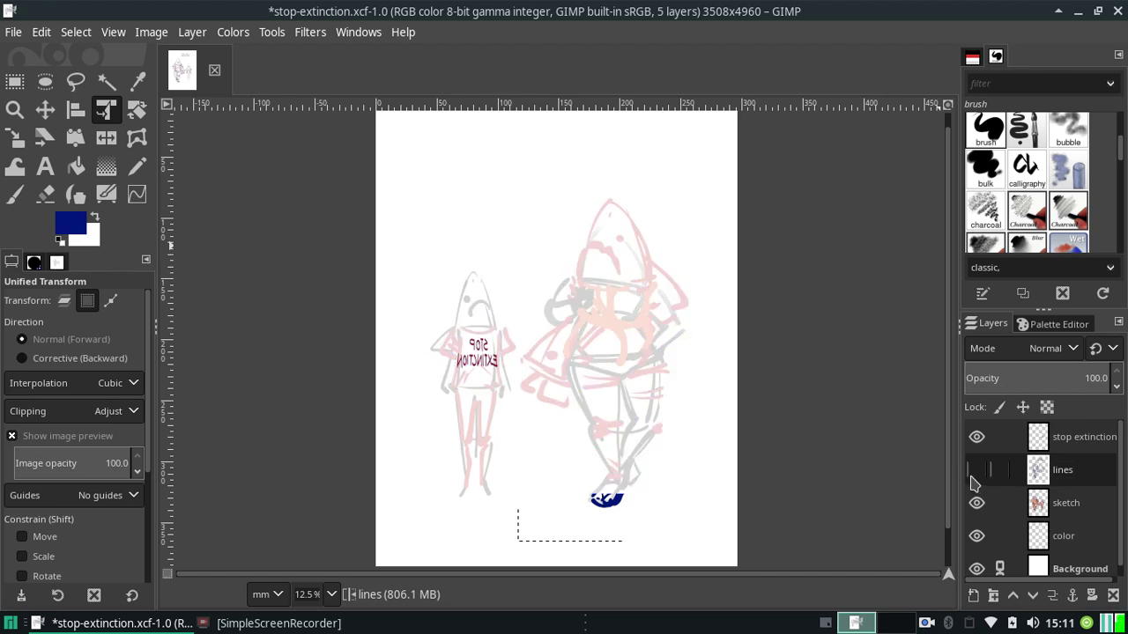
click(977, 470)
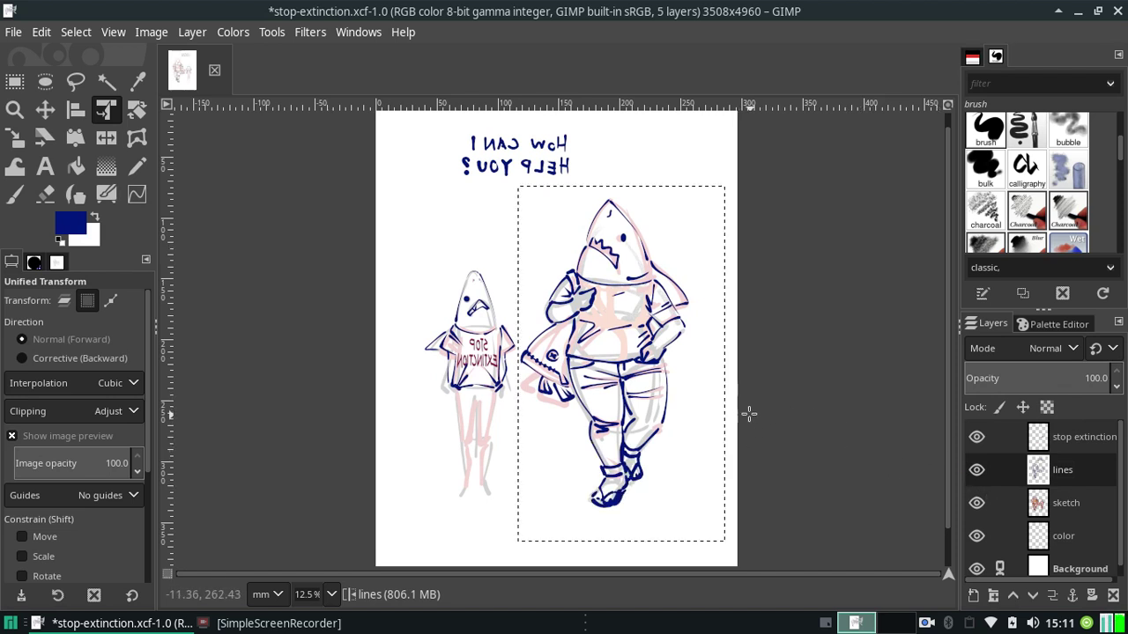
click(113, 32)
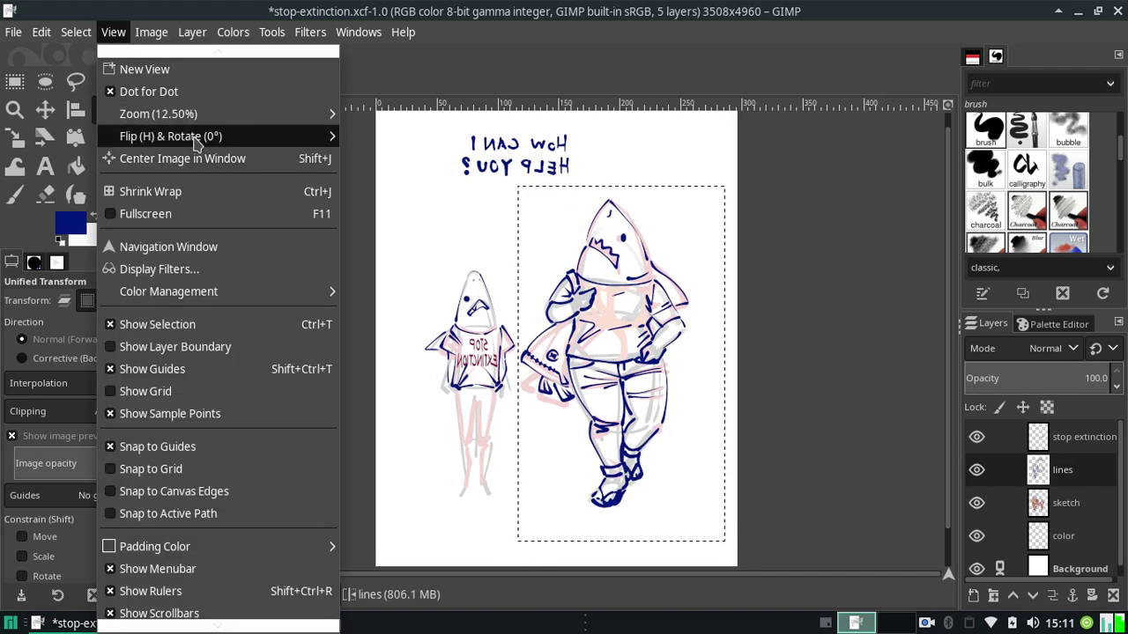
mouse_move(170, 136)
click(381, 166)
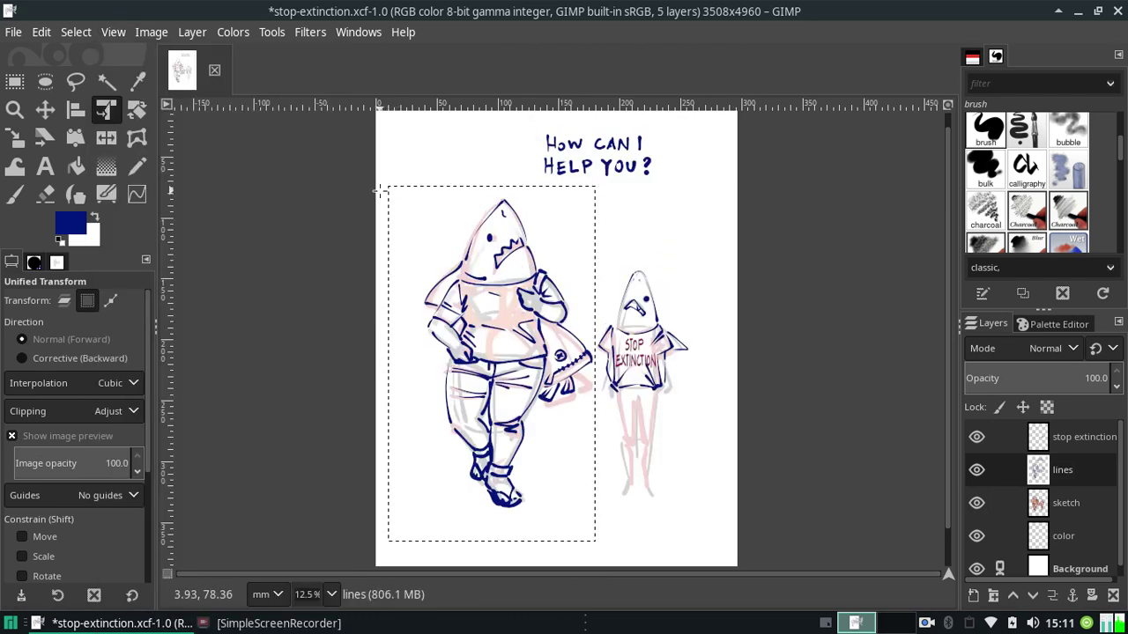
Start a Unified Transform on the large shark and drag corners for a perspective tweak.
click(133, 115)
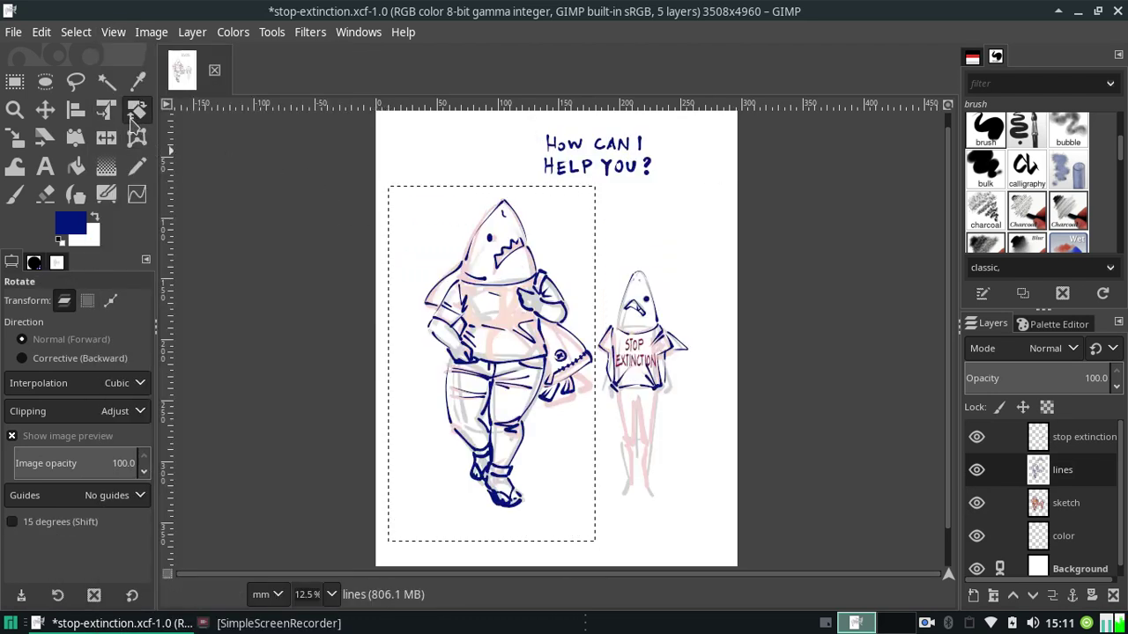
click(106, 110)
click(497, 363)
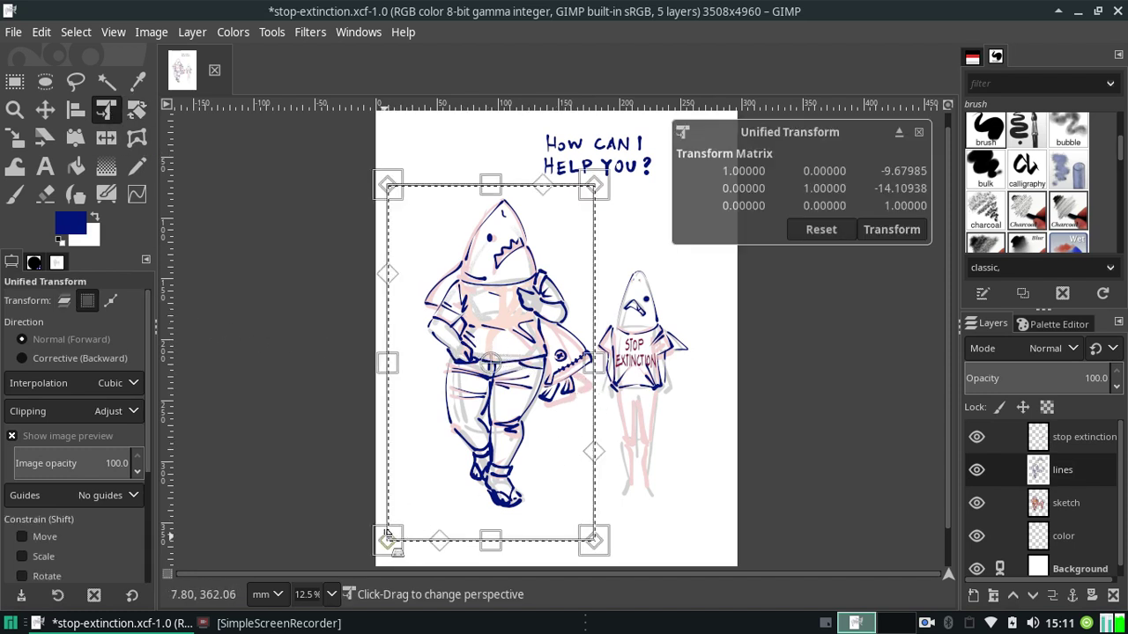
drag(386, 537, 388, 529)
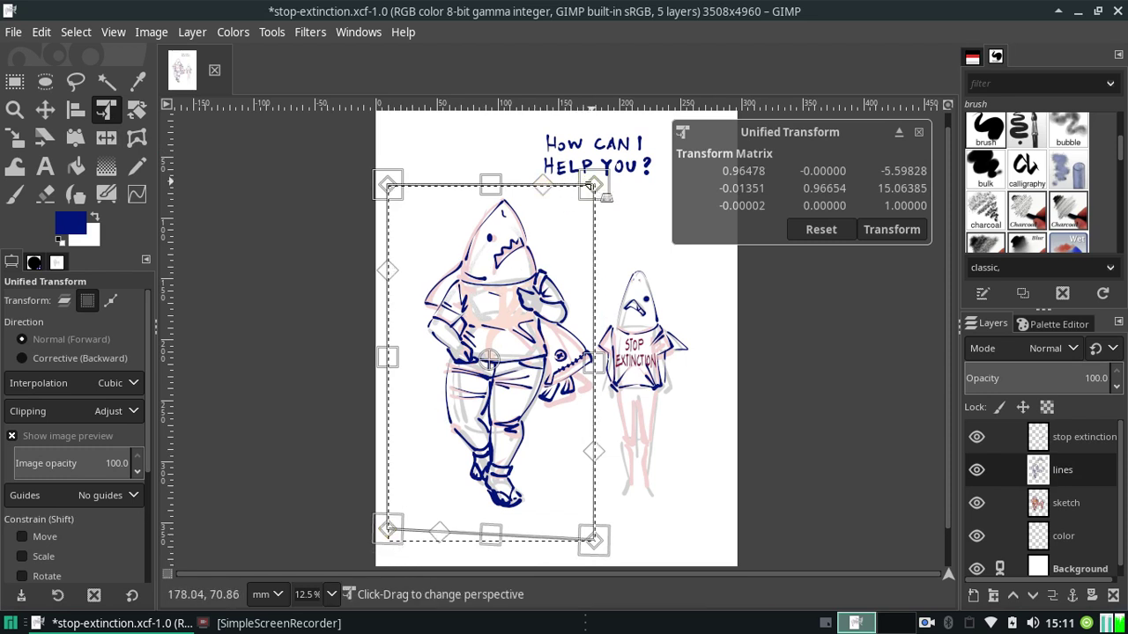
drag(593, 184, 587, 192)
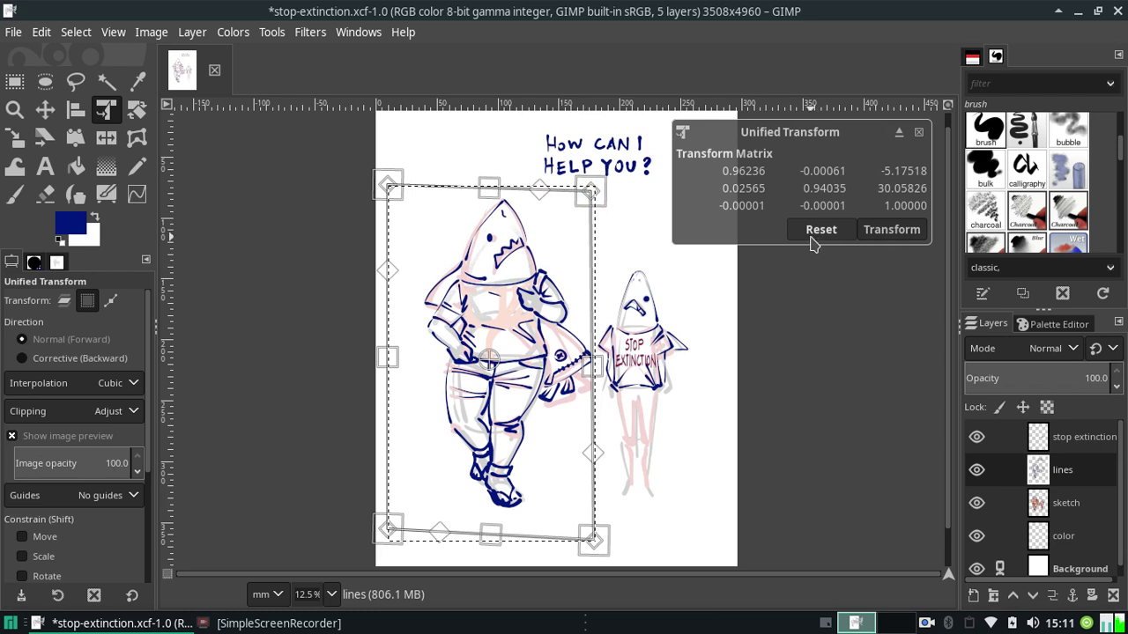
Toggle the transform image preview and show rule-of-thirds guides over it.
click(90, 440)
click(92, 439)
scroll(150, 475, down, 5)
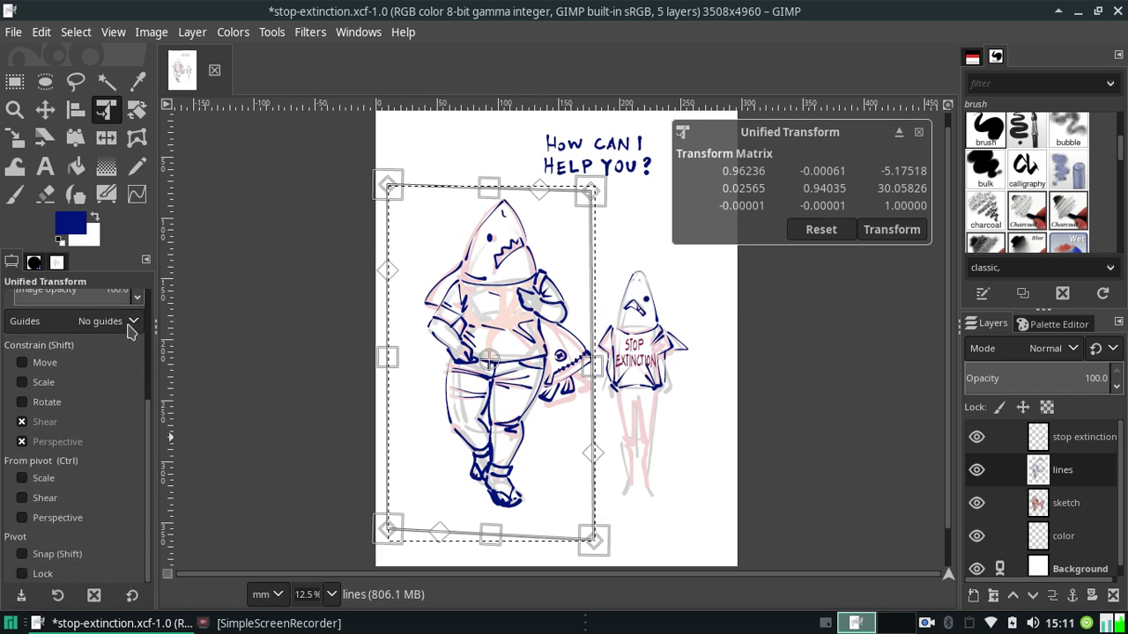
click(129, 323)
click(111, 370)
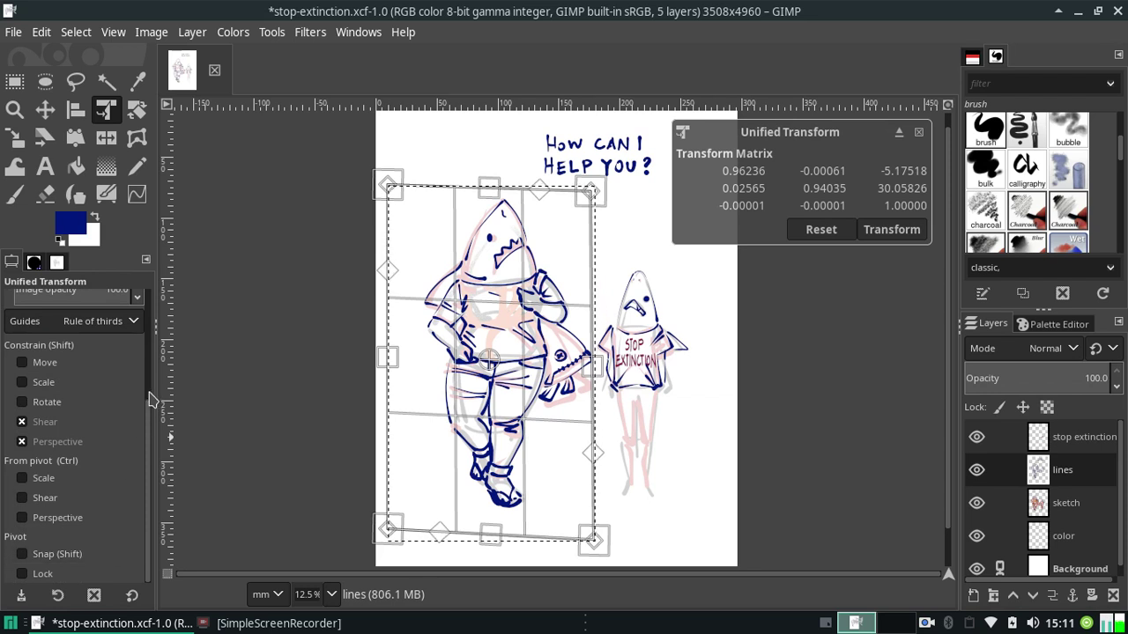
drag(149, 444, 148, 305)
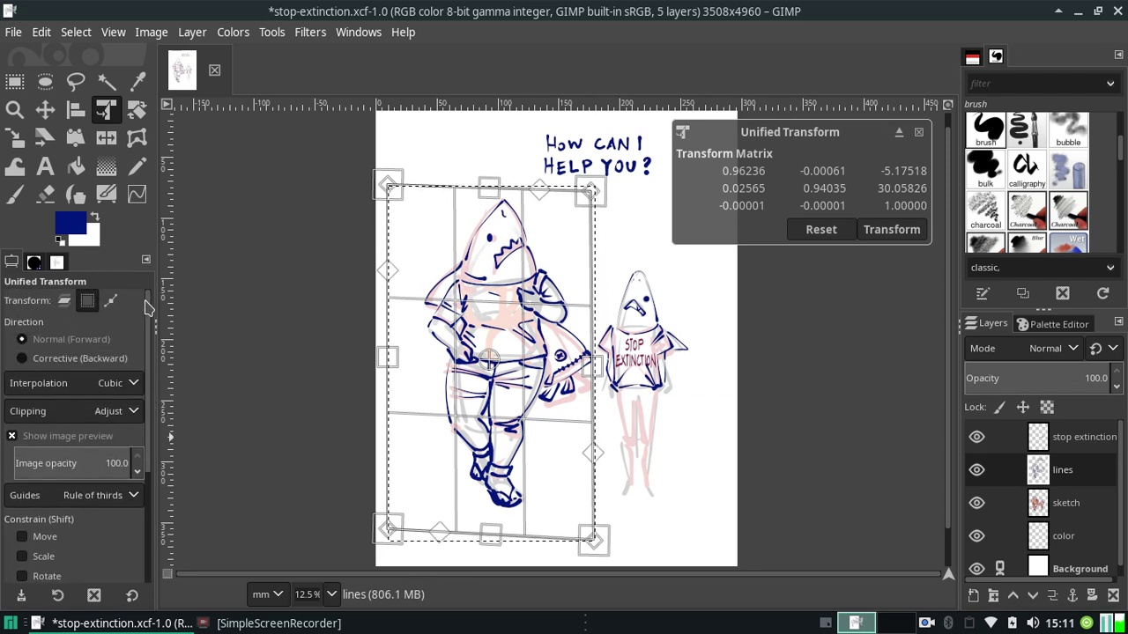
Keep Cubic interpolation and Adjust clipping, then cancel the transform with Escape.
click(130, 391)
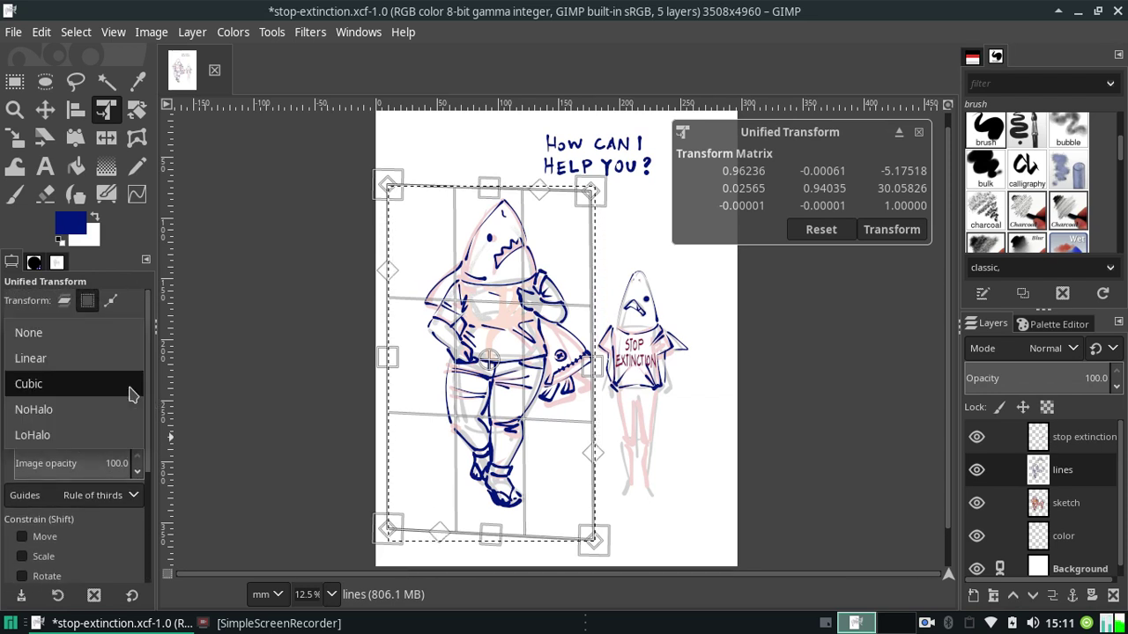
click(130, 394)
click(132, 414)
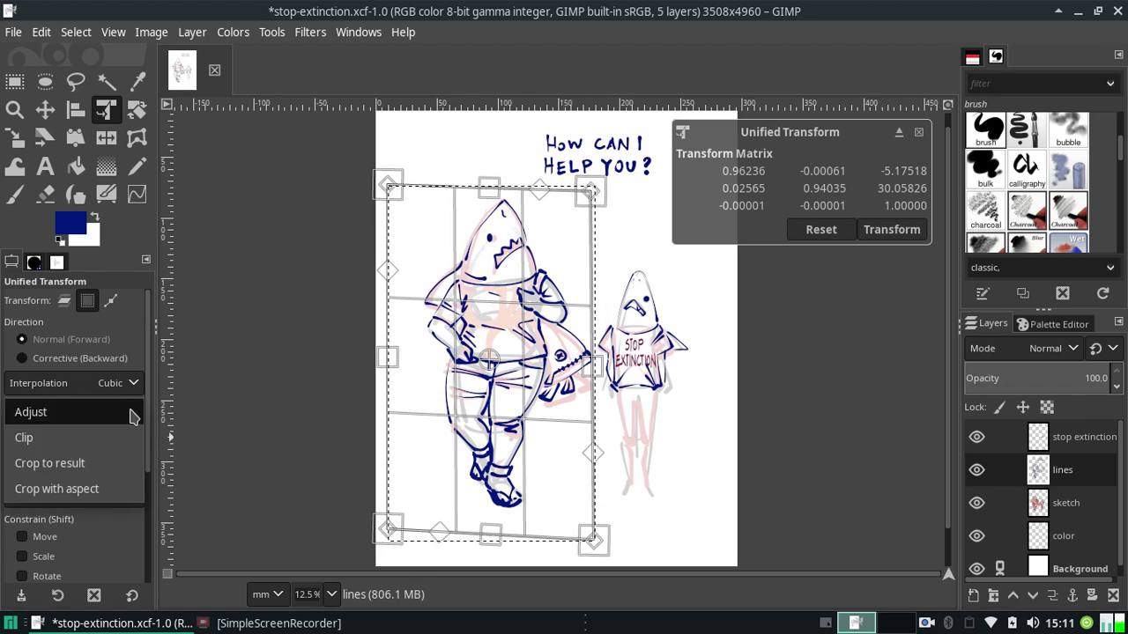
click(128, 415)
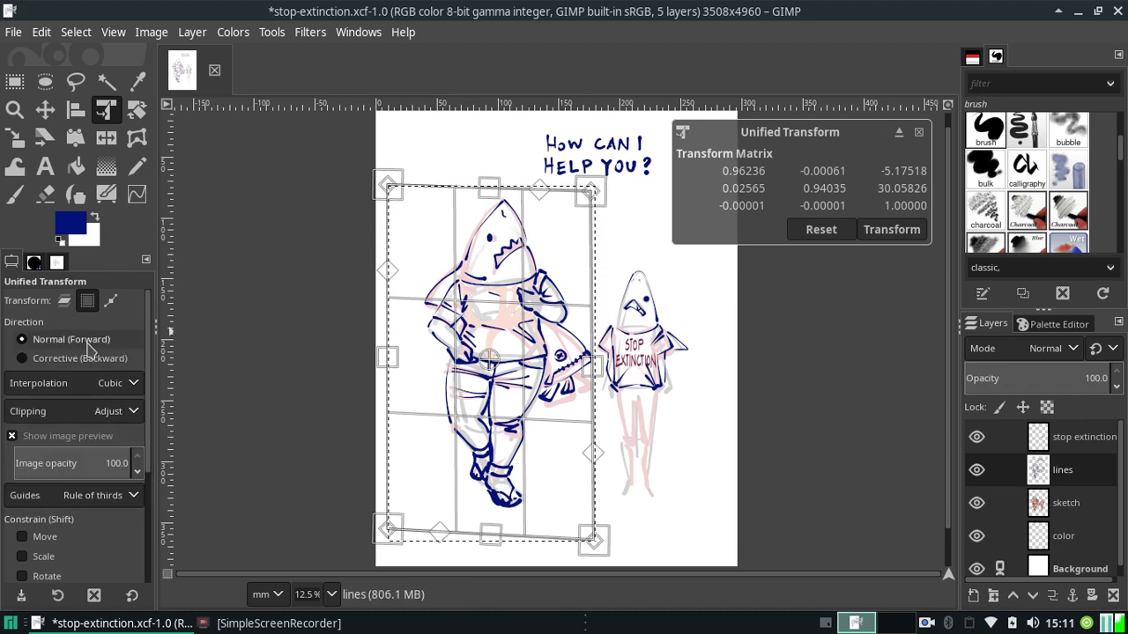
key(Escape)
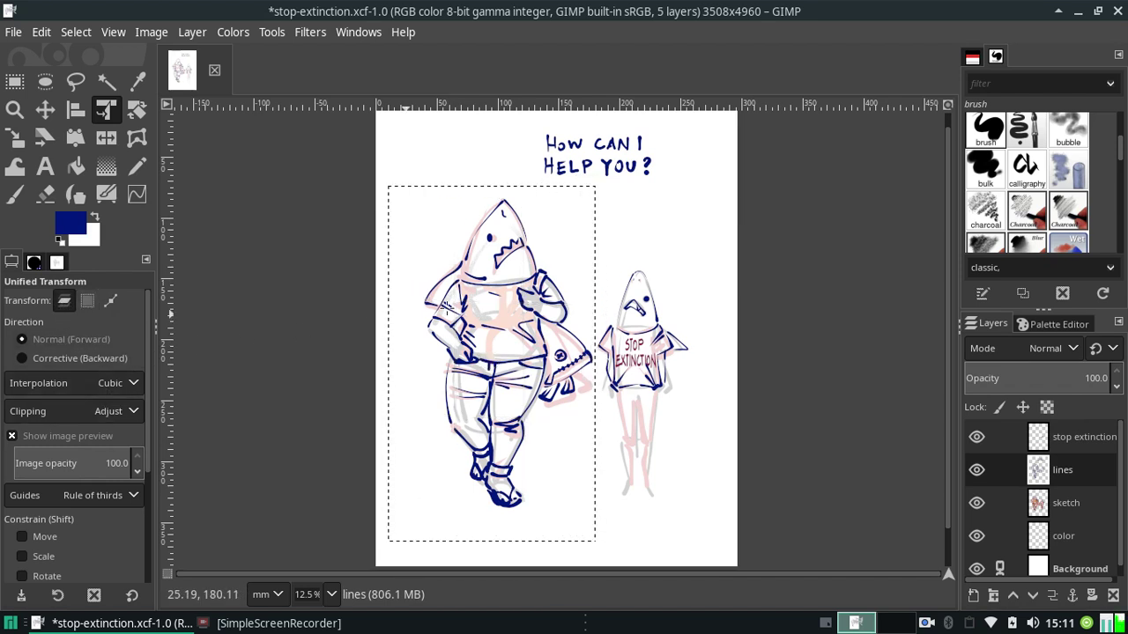
Reshape the large shark's lines with a slight perspective and shear Unified Transform.
click(553, 294)
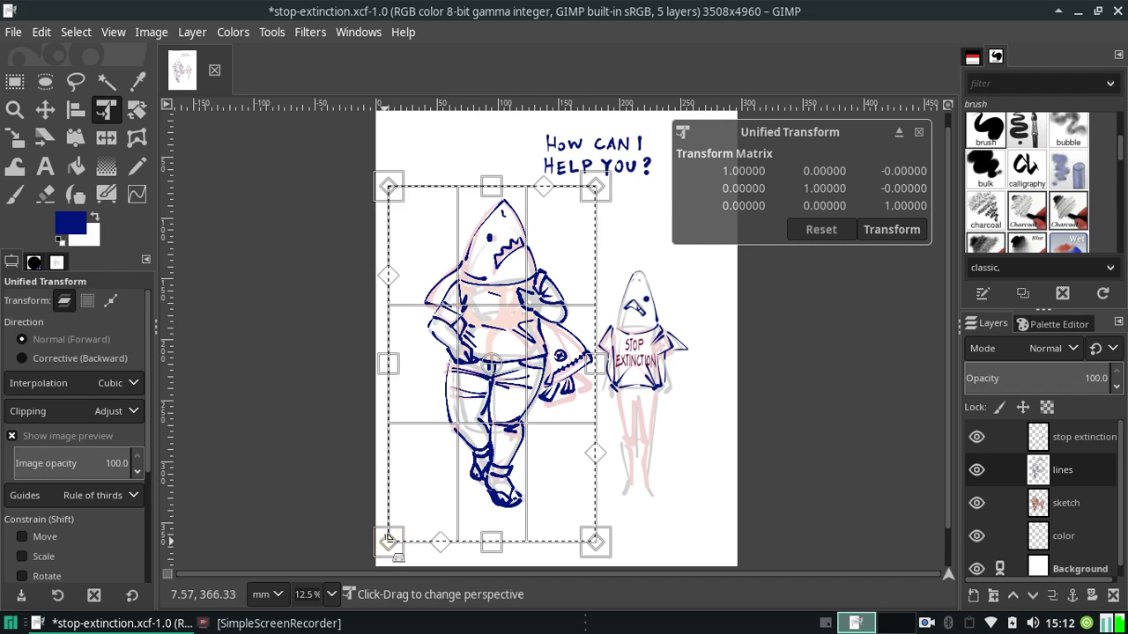
drag(390, 527, 391, 520)
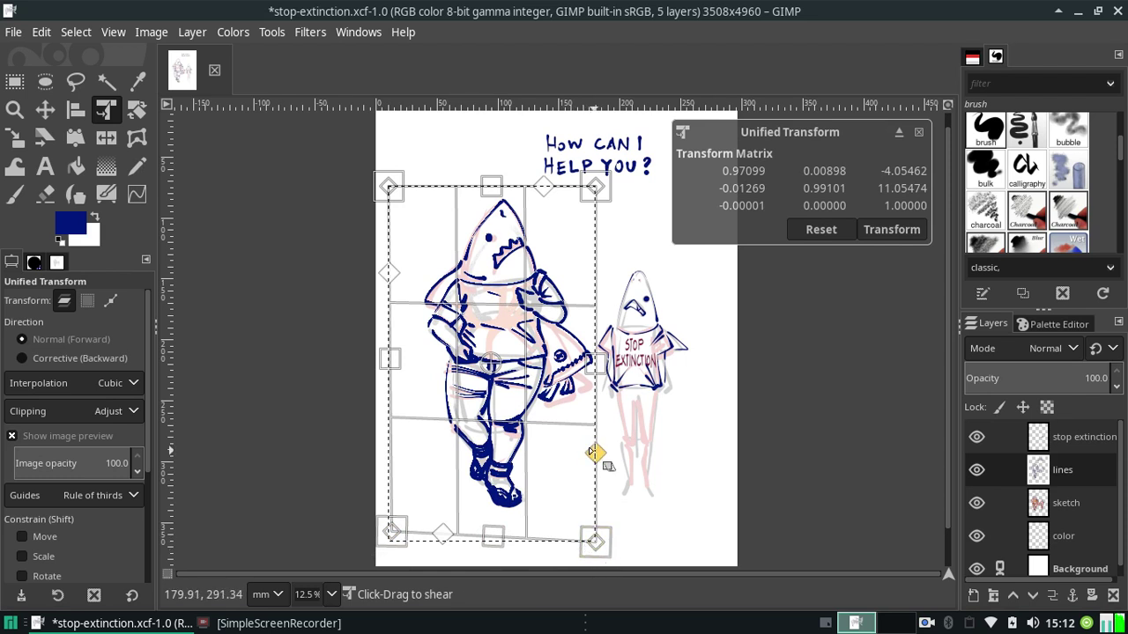
drag(595, 453, 596, 454)
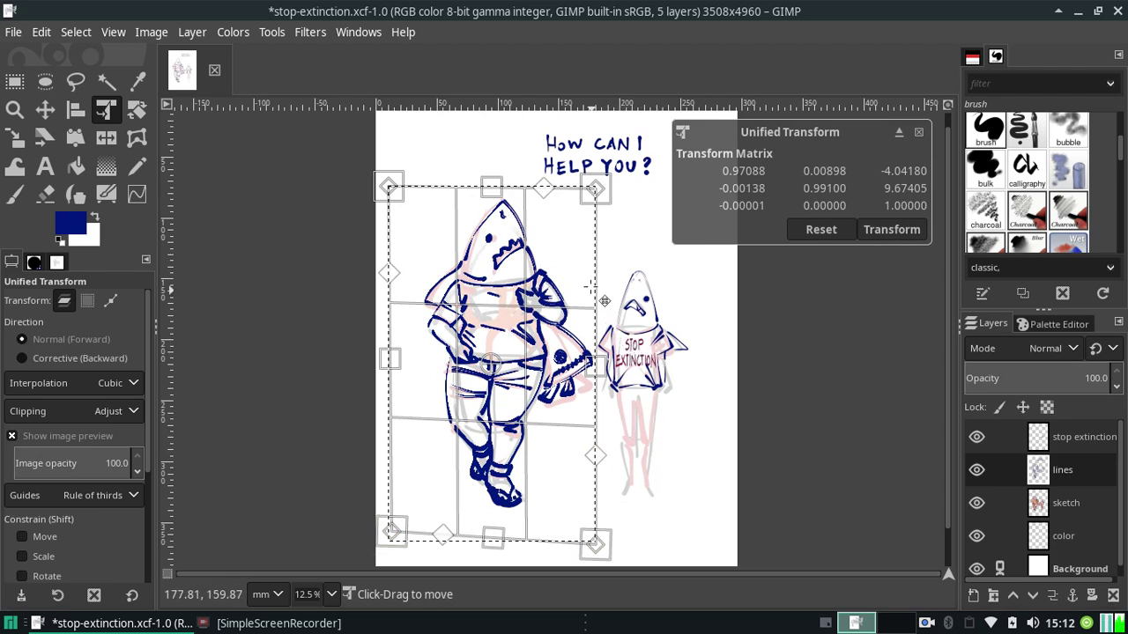
drag(389, 187, 389, 176)
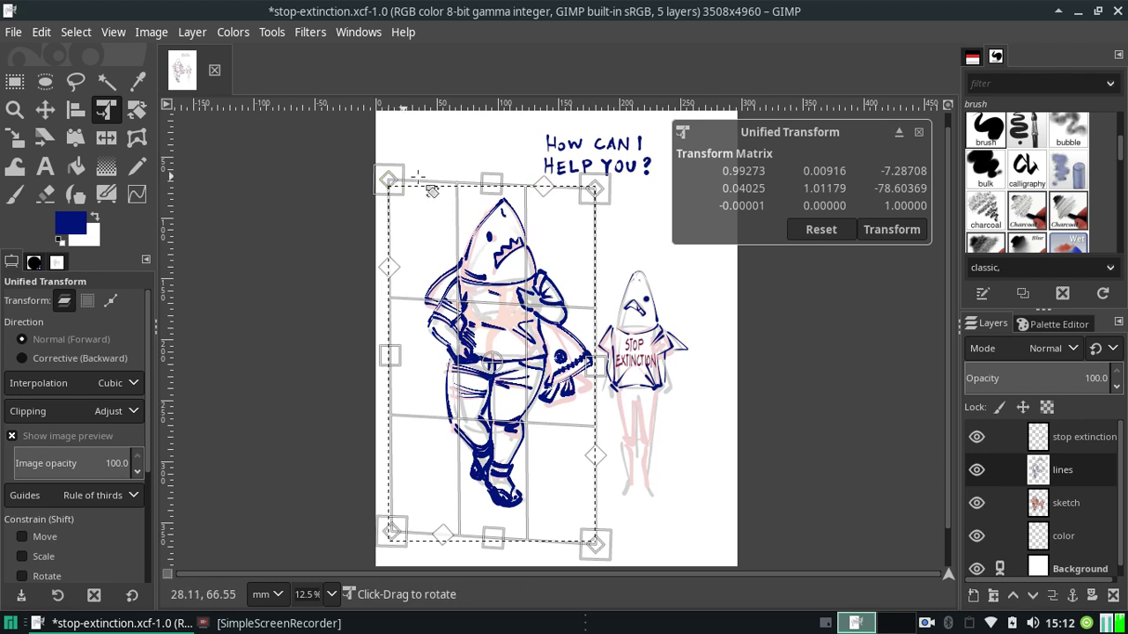
click(888, 229)
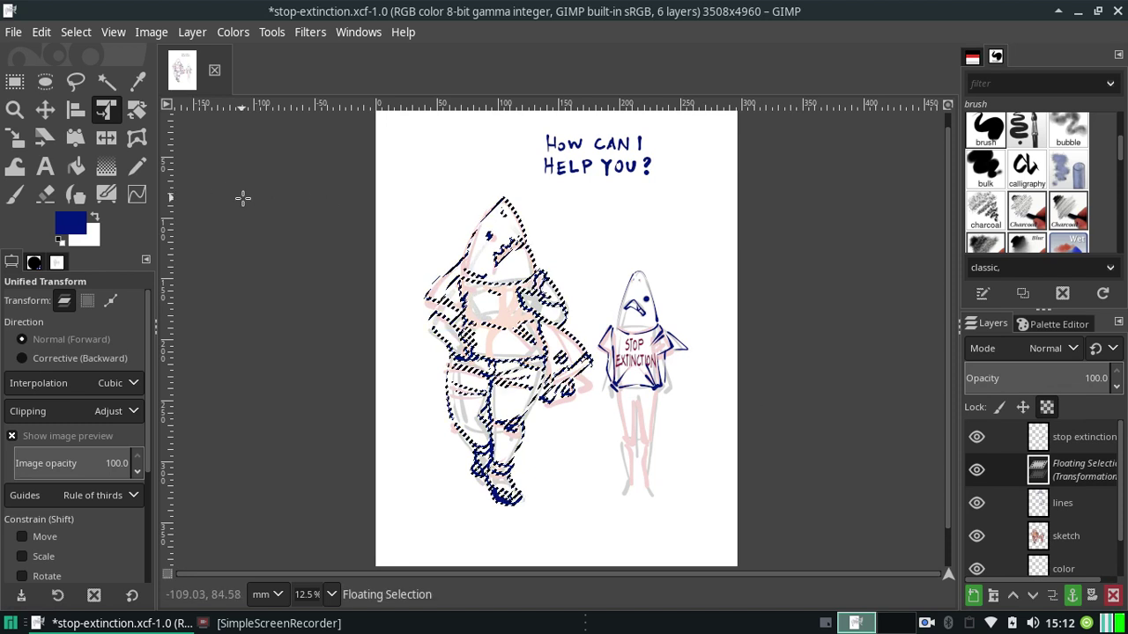
Anchor the transformed shark lines back into the lines layer.
click(46, 83)
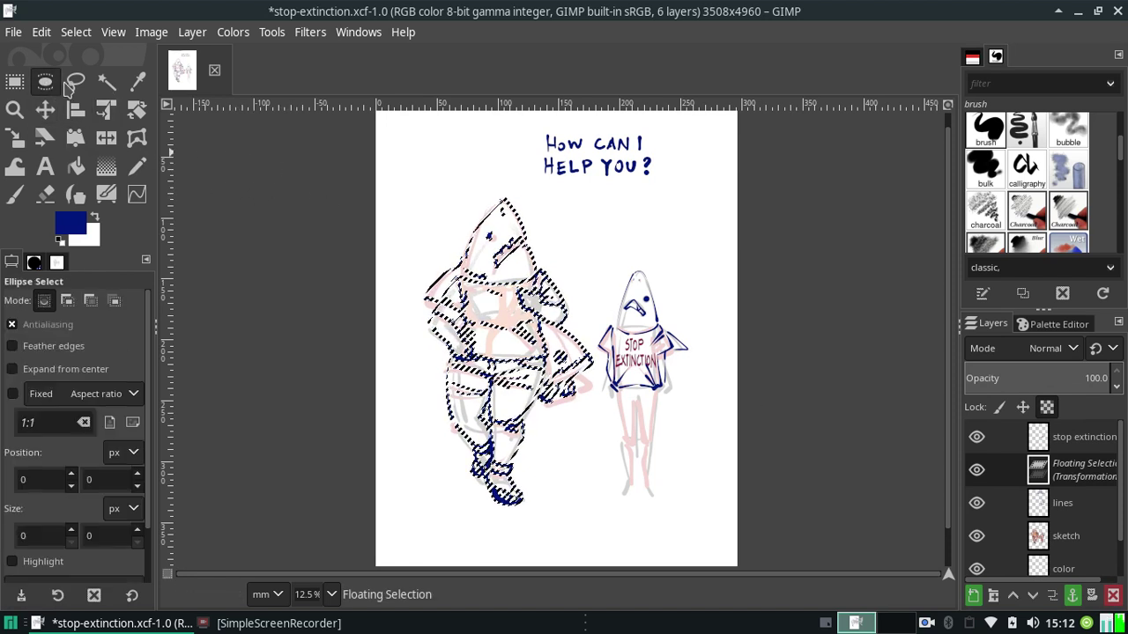
click(442, 215)
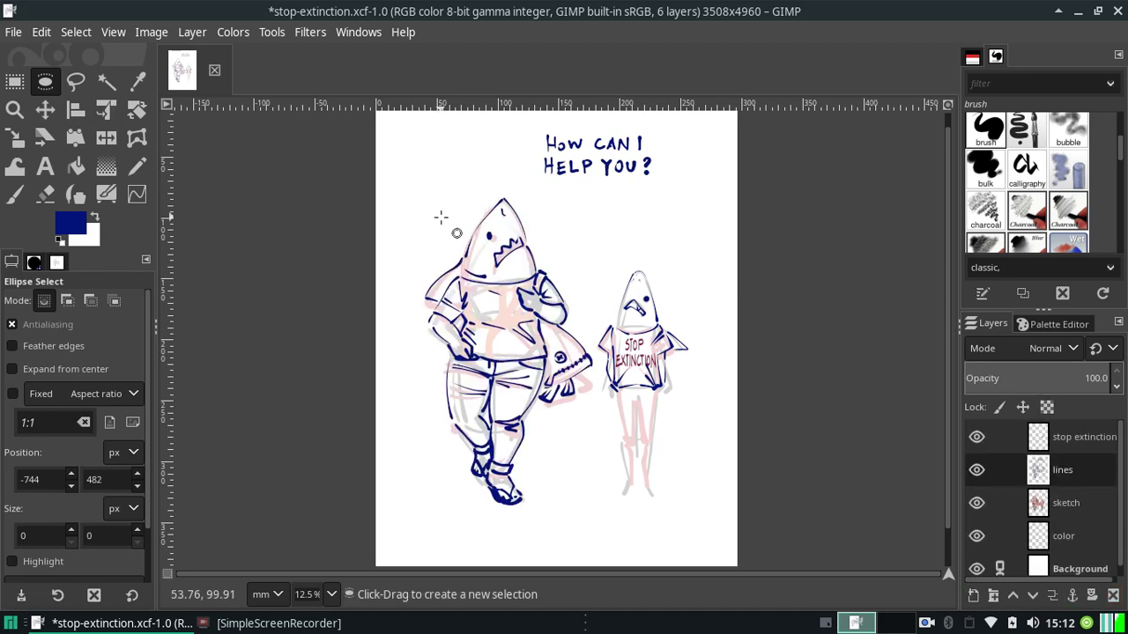
click(112, 33)
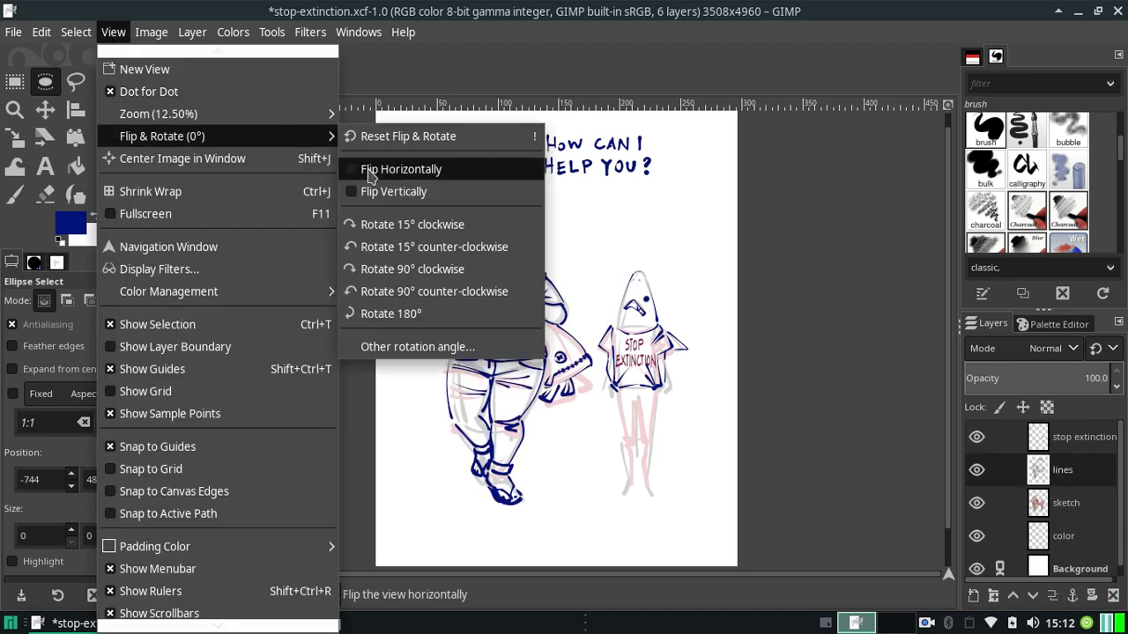
Mirror the canvas view horizontally and zoom to 26.5% with the Eraser selected.
click(388, 168)
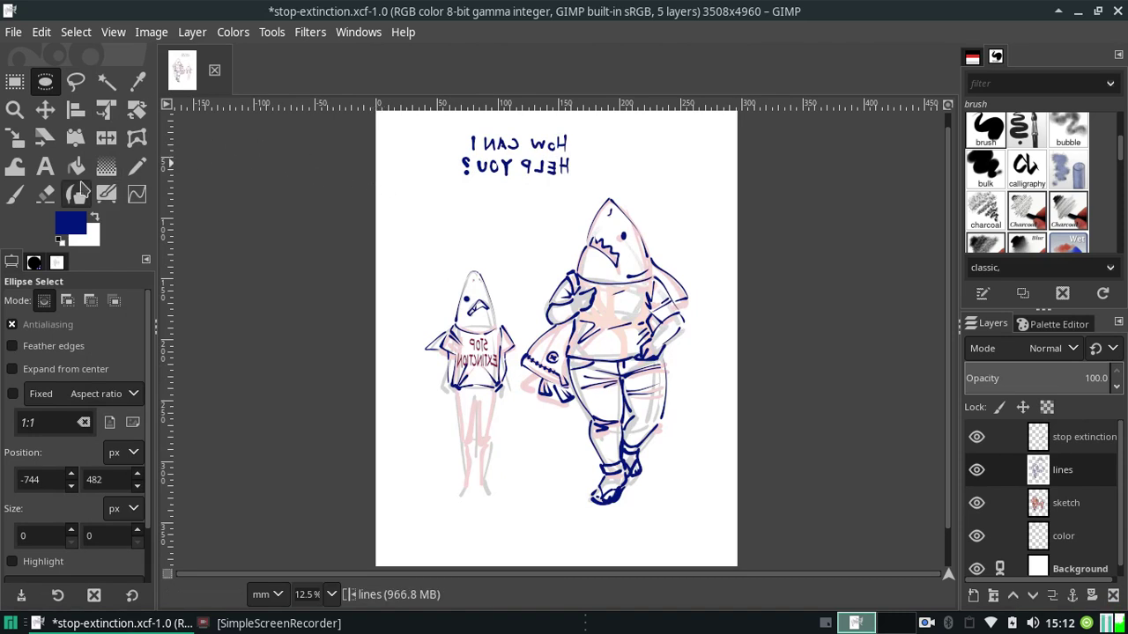
click(45, 194)
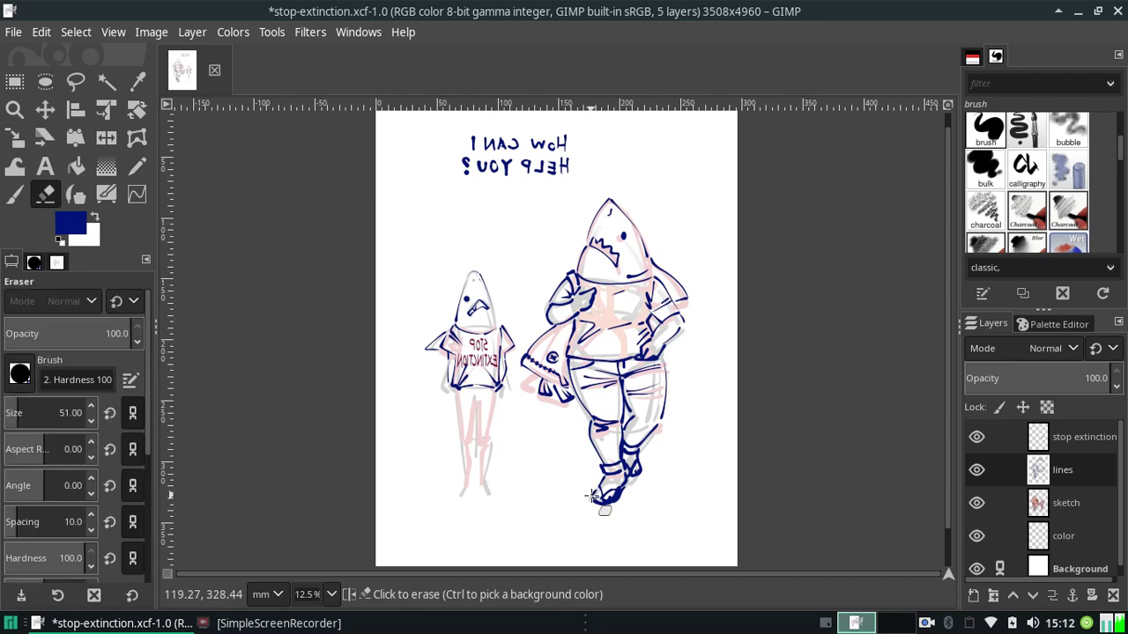
click(333, 595)
click(328, 448)
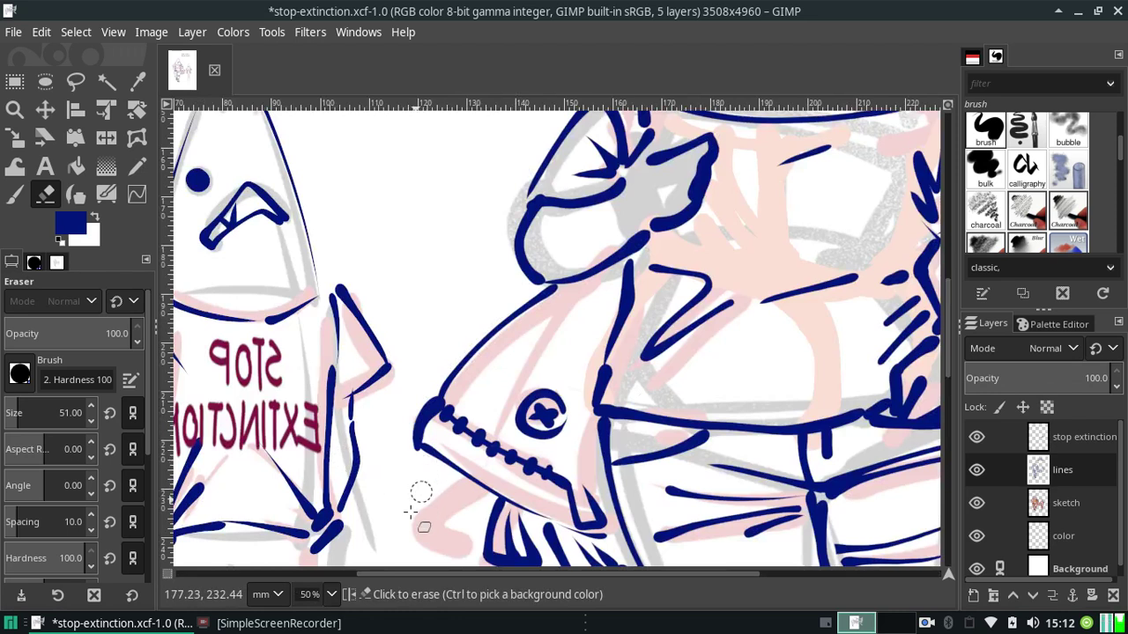
click(333, 595)
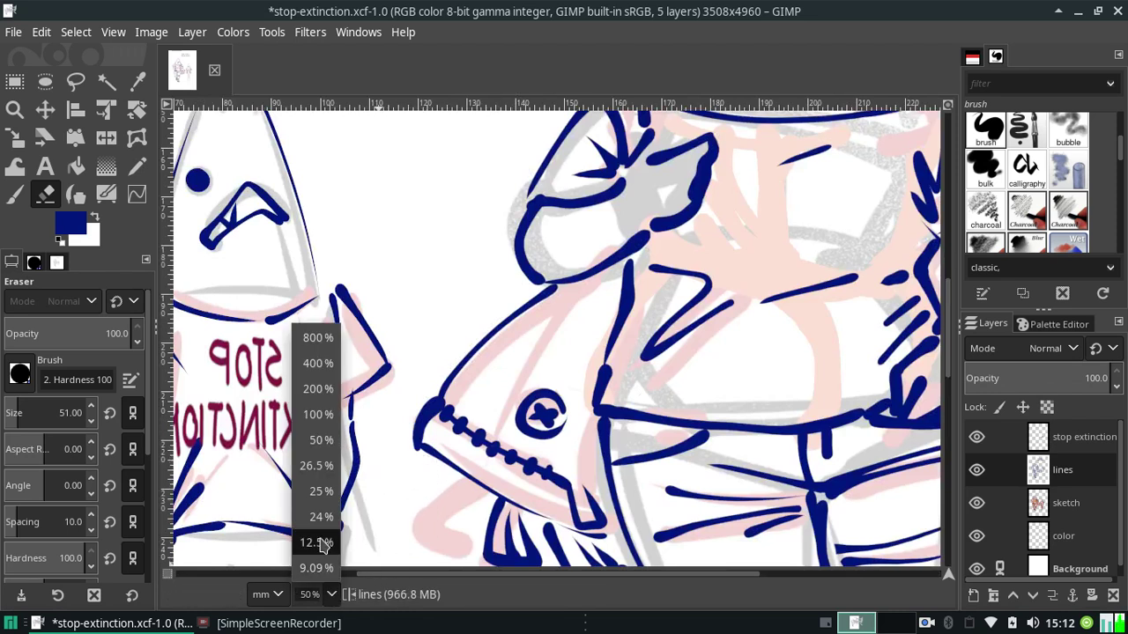
click(324, 467)
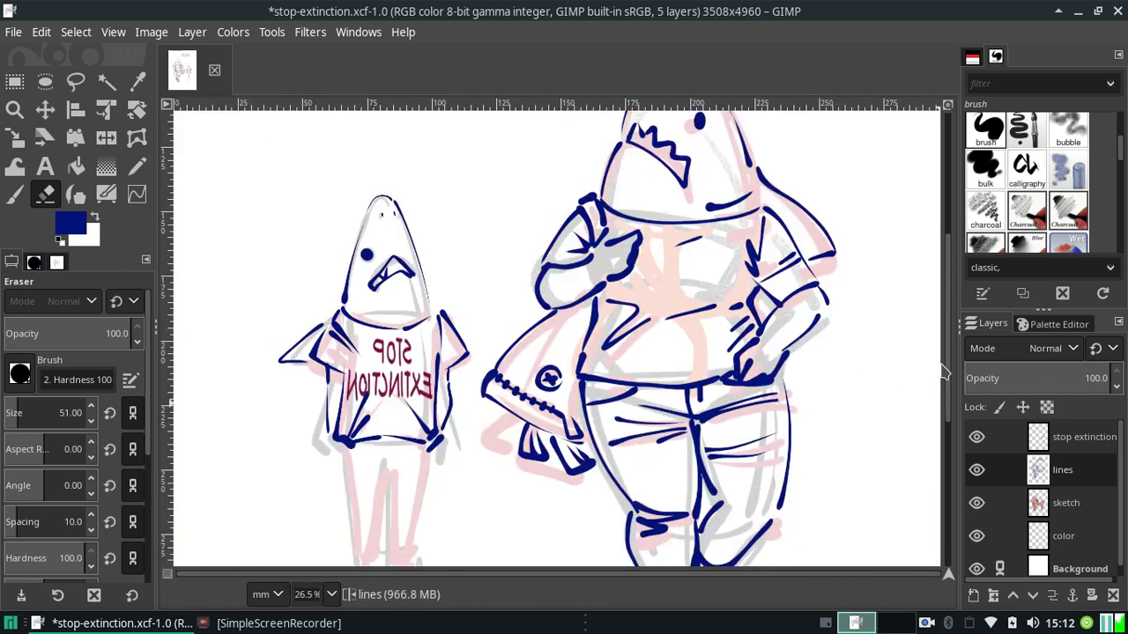
Erase the large shark's foot outline below the ankle cuff.
drag(946, 375, 939, 458)
scroll(939, 458, down, 1)
mouse_move(657, 445)
mouse_down()
mouse_move(629, 432)
mouse_move(692, 455)
mouse_move(648, 407)
mouse_move(704, 429)
mouse_move(656, 397)
mouse_move(699, 401)
mouse_up()
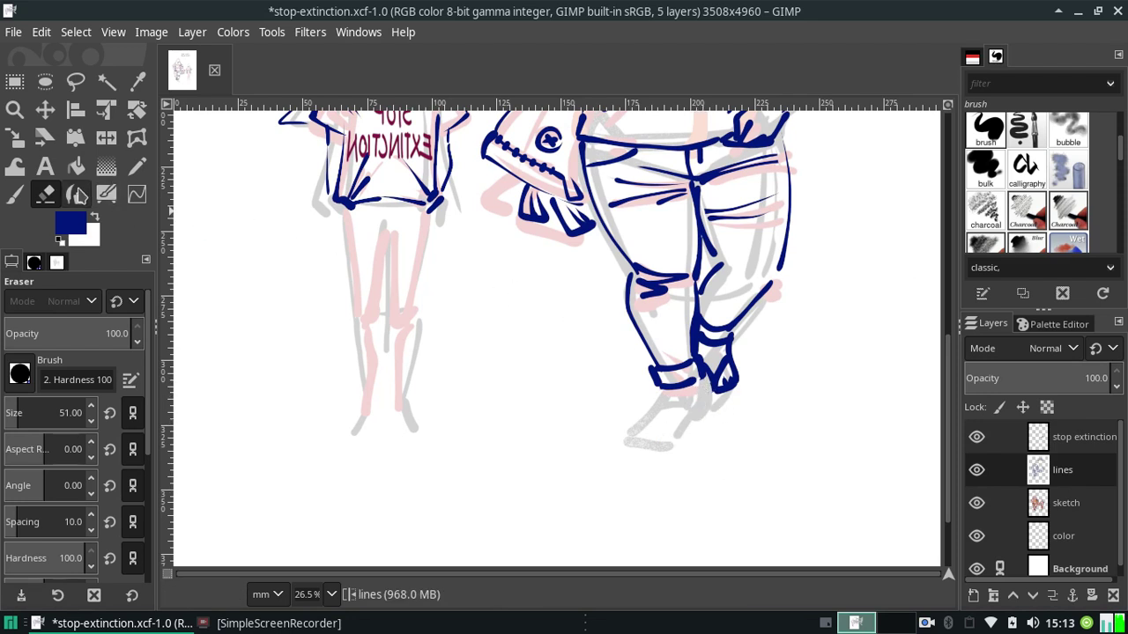
key(k)
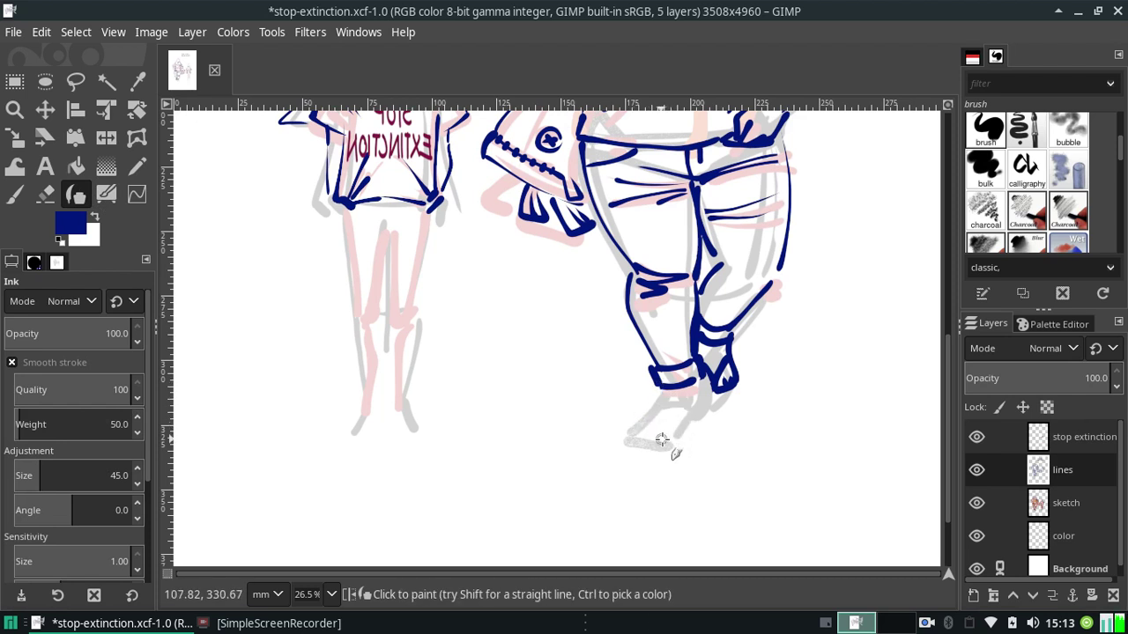
Ink and undo trial navy strokes for the hook and left side of the foot.
key(ctrl+z)
drag(686, 427, 659, 441)
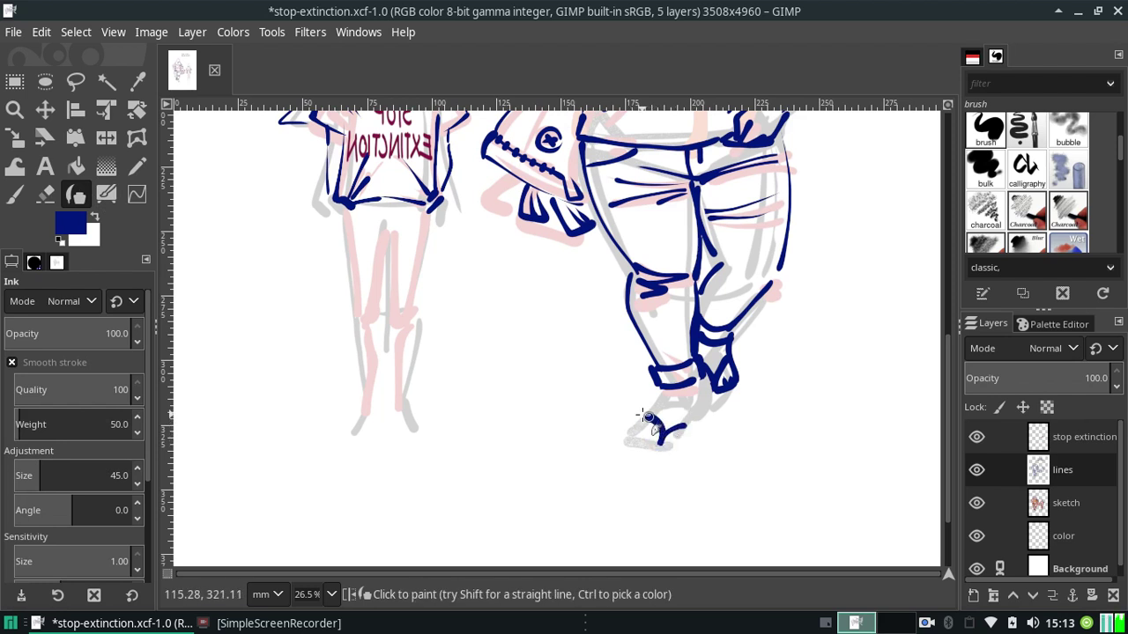
mouse_move(654, 386)
mouse_down()
mouse_move(659, 419)
mouse_move(655, 393)
mouse_move(702, 408)
mouse_up()
key(ctrl+z)
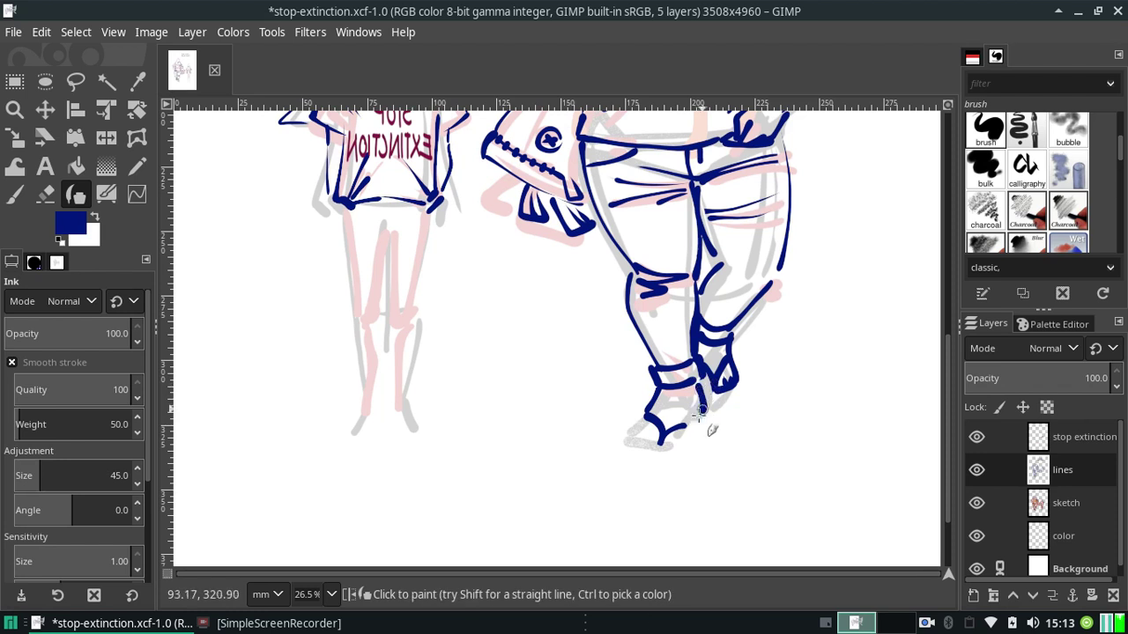
key(ctrl+z)
key(ctrl+z)
key(ctrl+z)
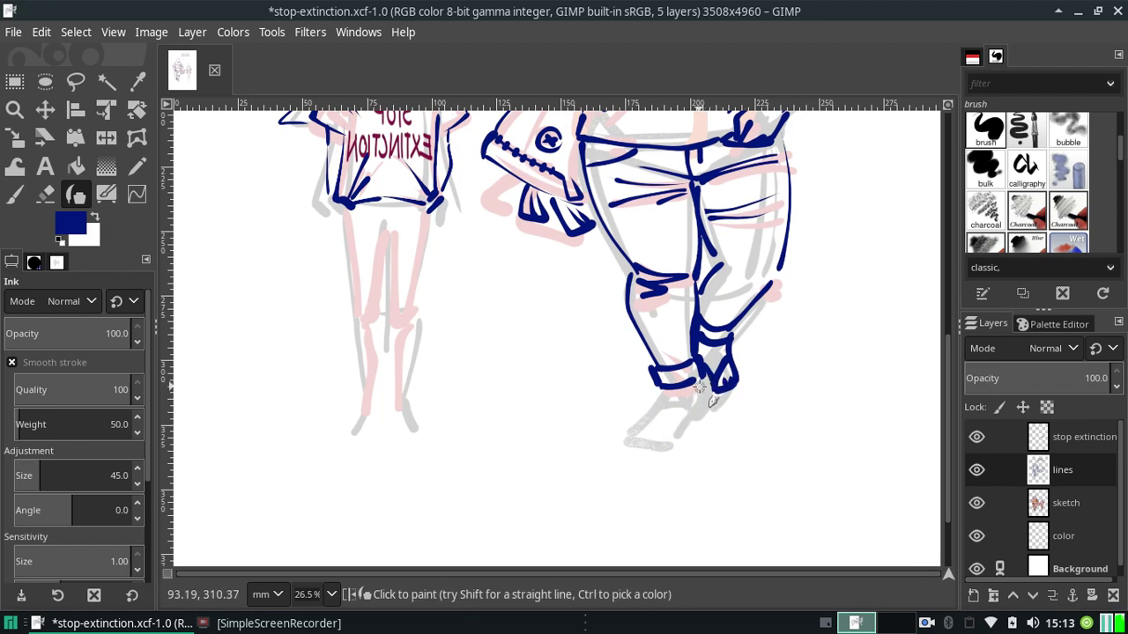
mouse_move(700, 386)
mouse_down()
mouse_move(669, 472)
mouse_move(628, 444)
mouse_move(655, 445)
mouse_move(637, 424)
mouse_up()
key(ctrl+z)
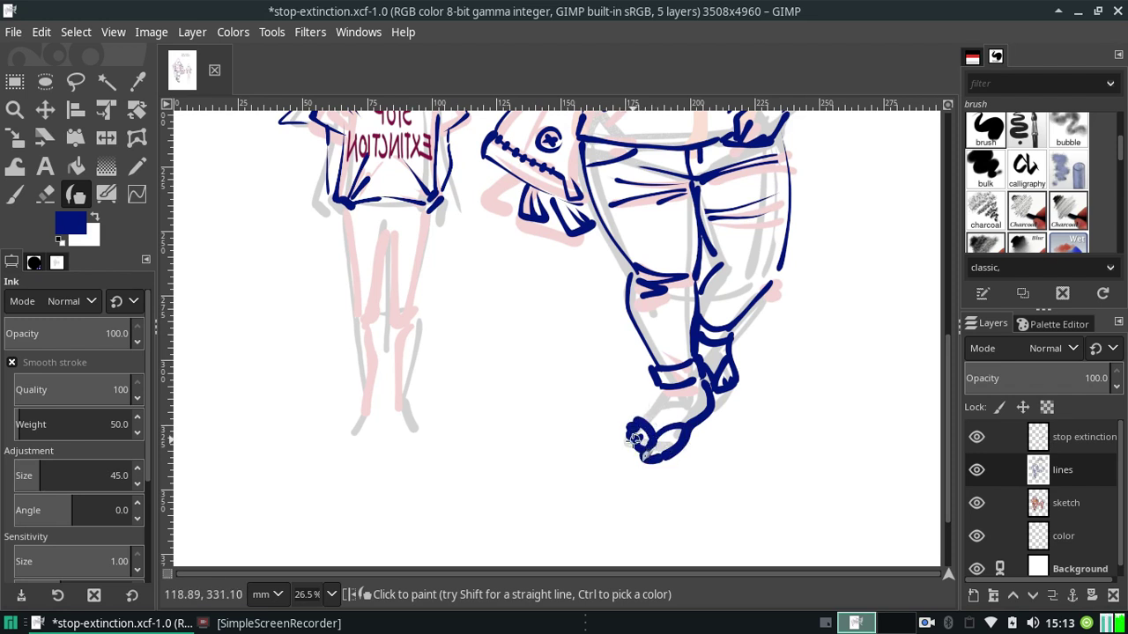
key(ctrl+z)
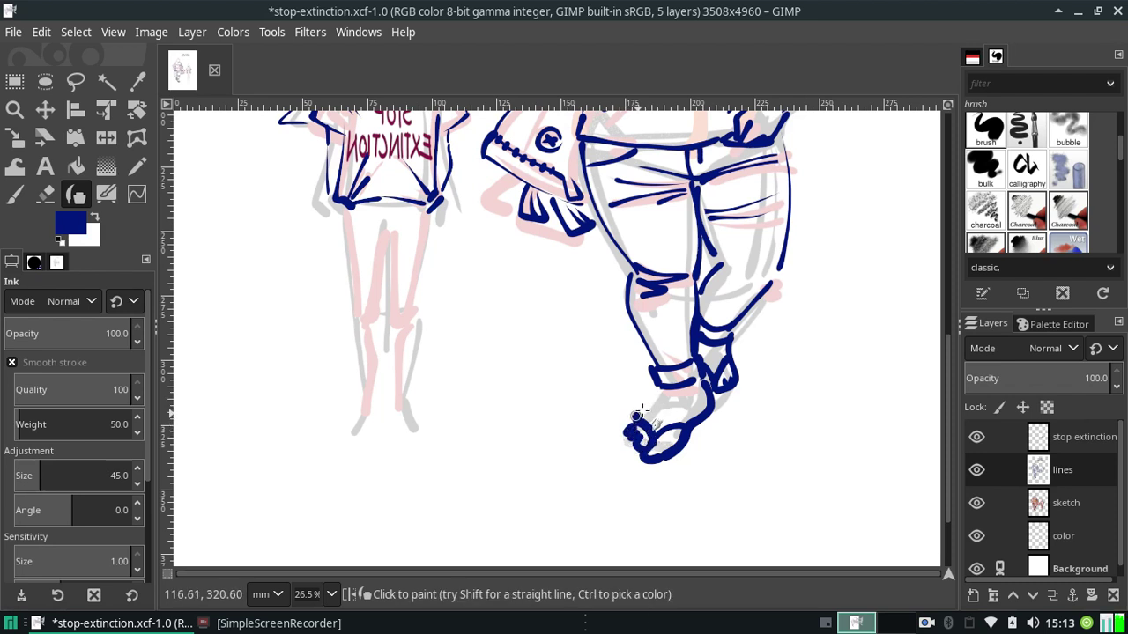
Redraw the thin navy line from the ankle down toward the toe.
key(ctrl)
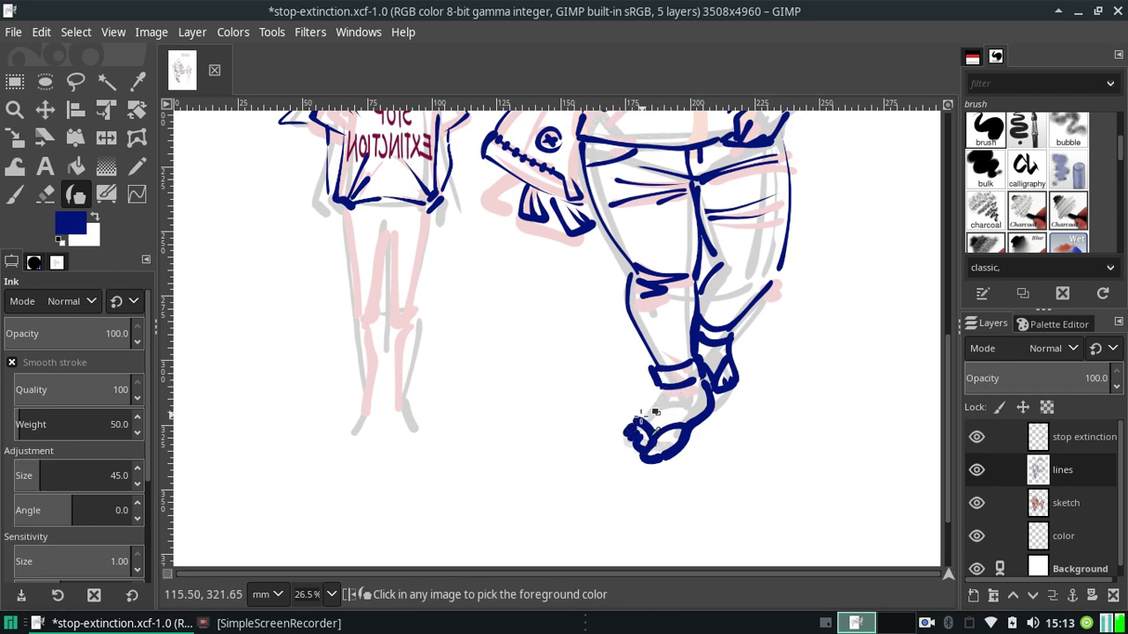
drag(654, 386, 637, 410)
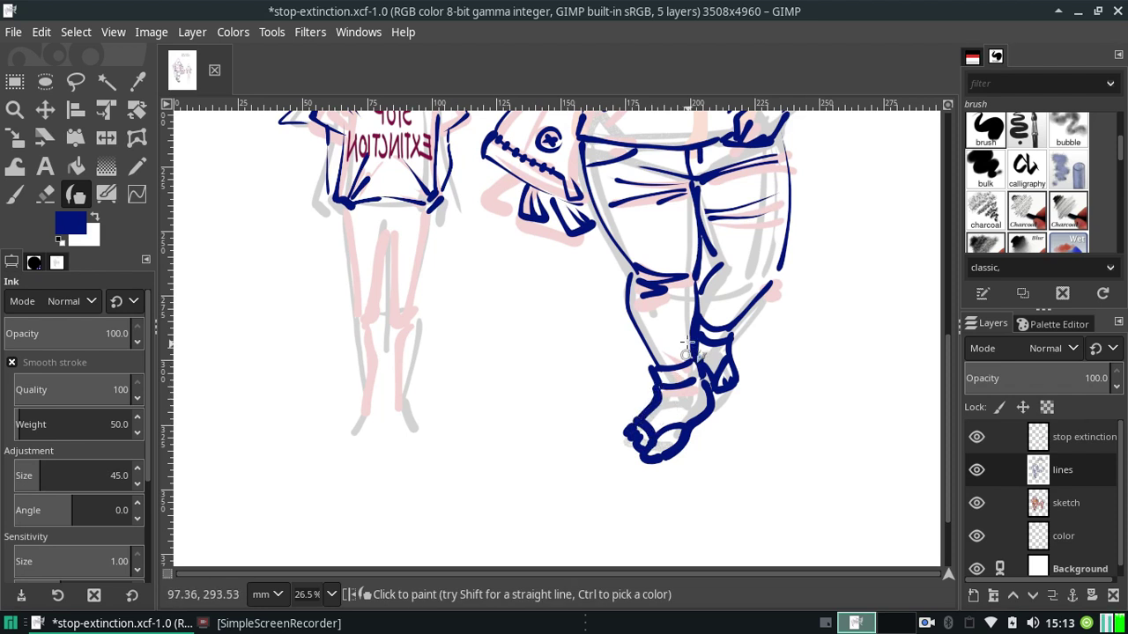
key(ctrl+z)
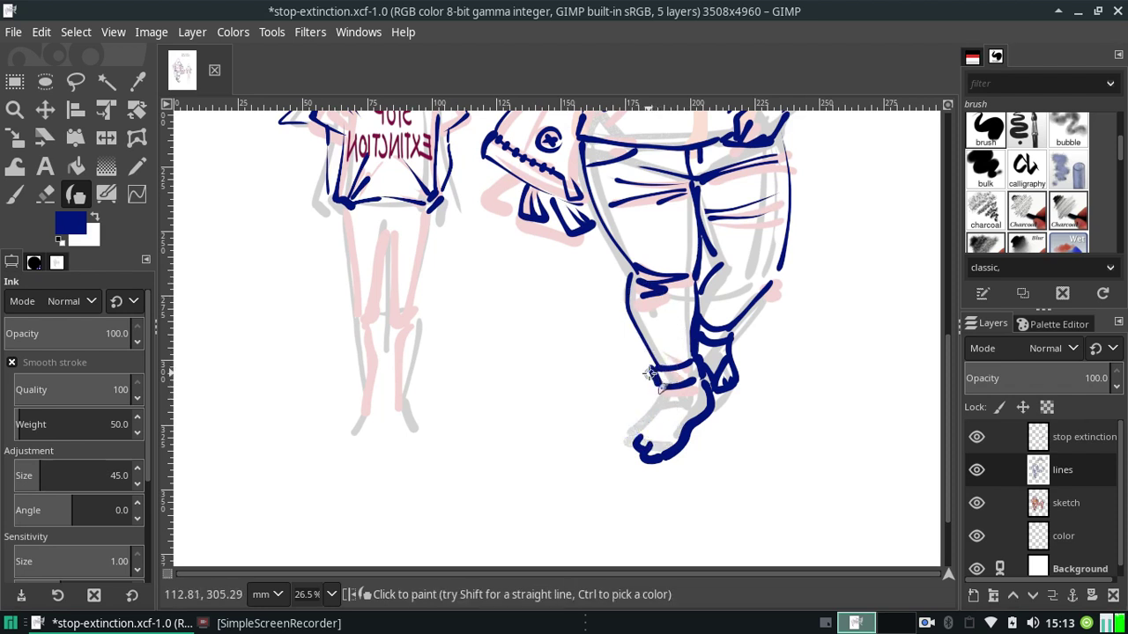
key(ctrl+z)
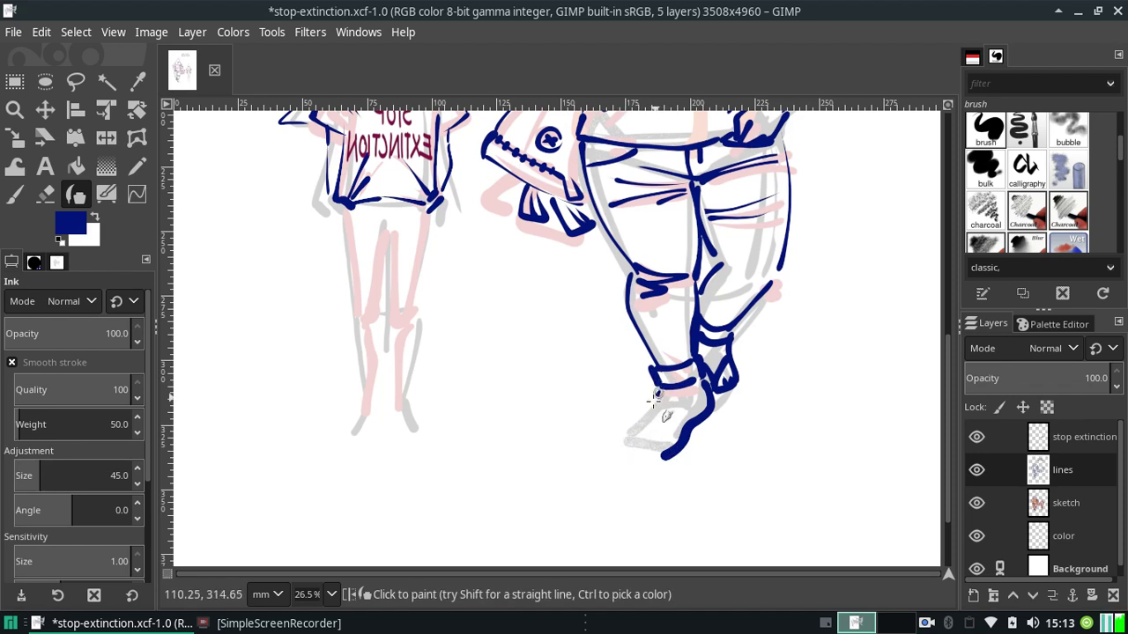
drag(666, 394, 633, 431)
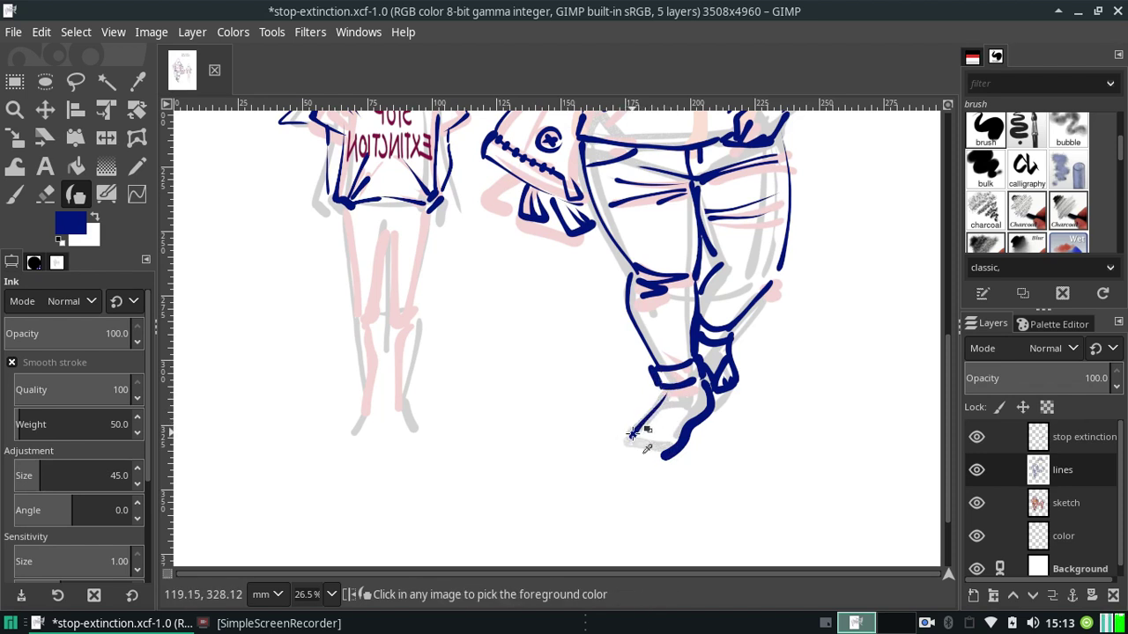
key(ctrl+z)
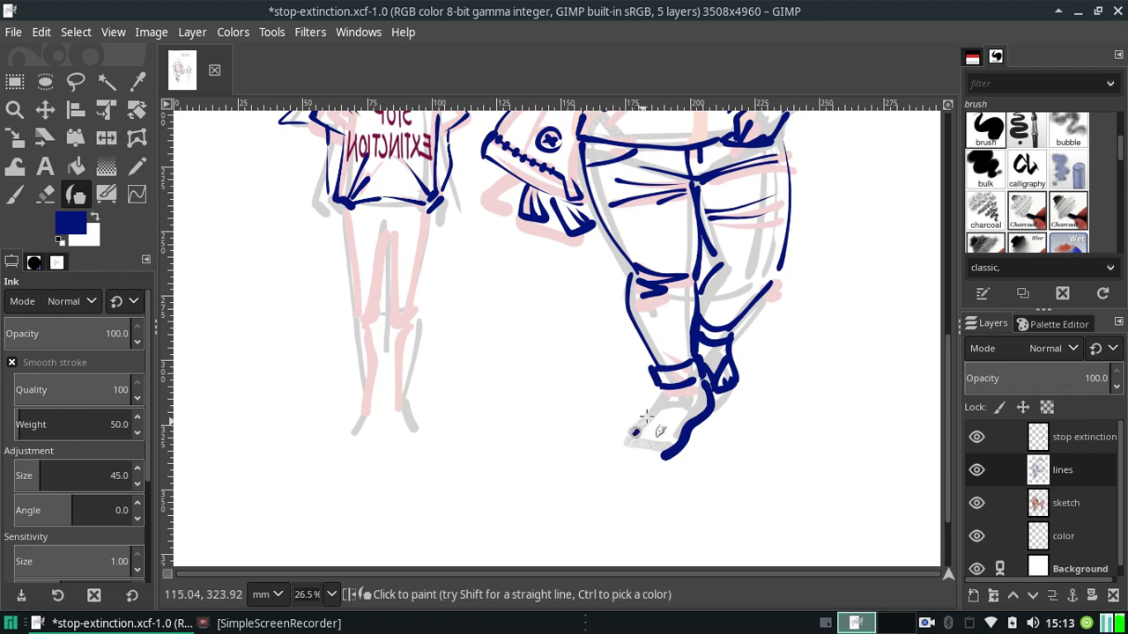
mouse_move(667, 394)
mouse_down()
mouse_move(633, 434)
mouse_move(659, 464)
mouse_up()
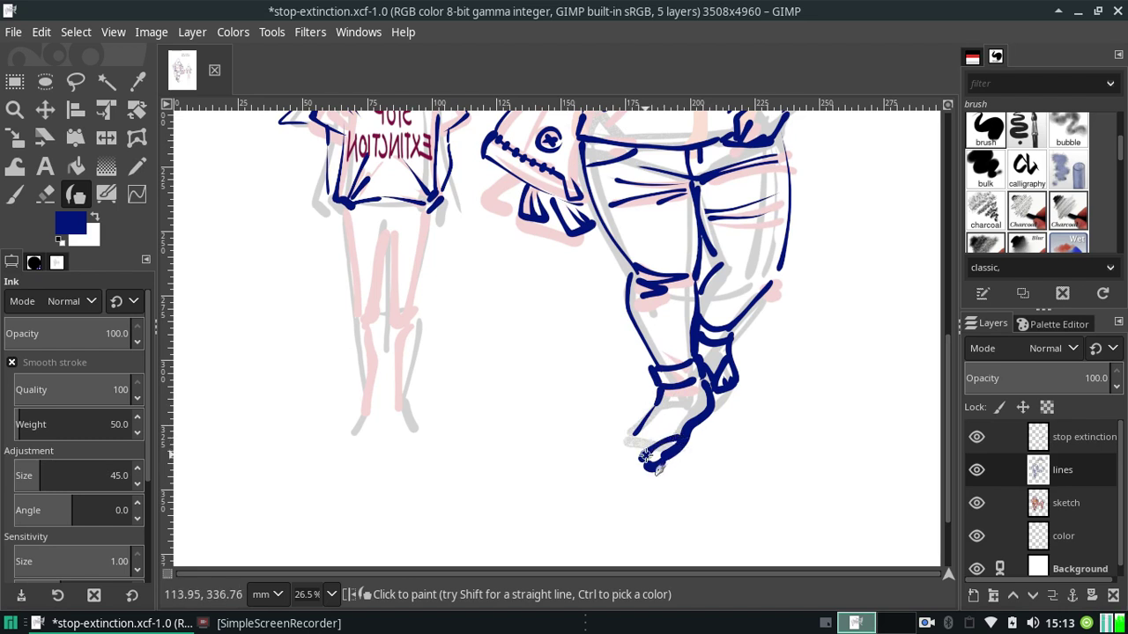
key(ctrl+z)
key(ctrl+z)
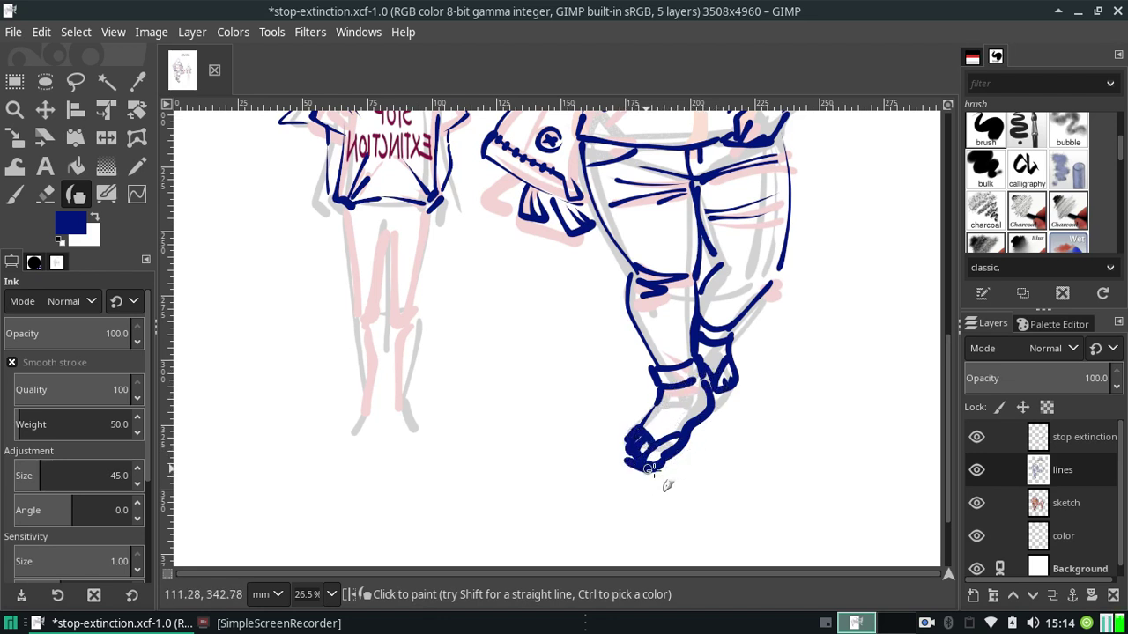
Try thick and thin sole lines along the foot's bottom, then undo them.
drag(636, 472, 701, 441)
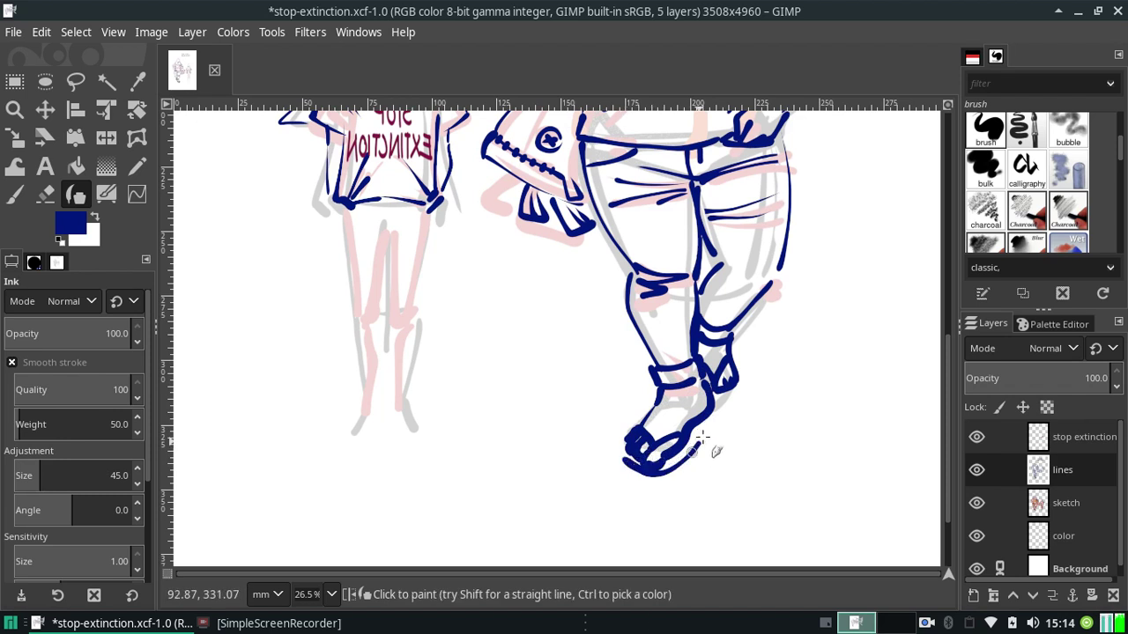
key(ctrl+z)
drag(631, 464, 710, 429)
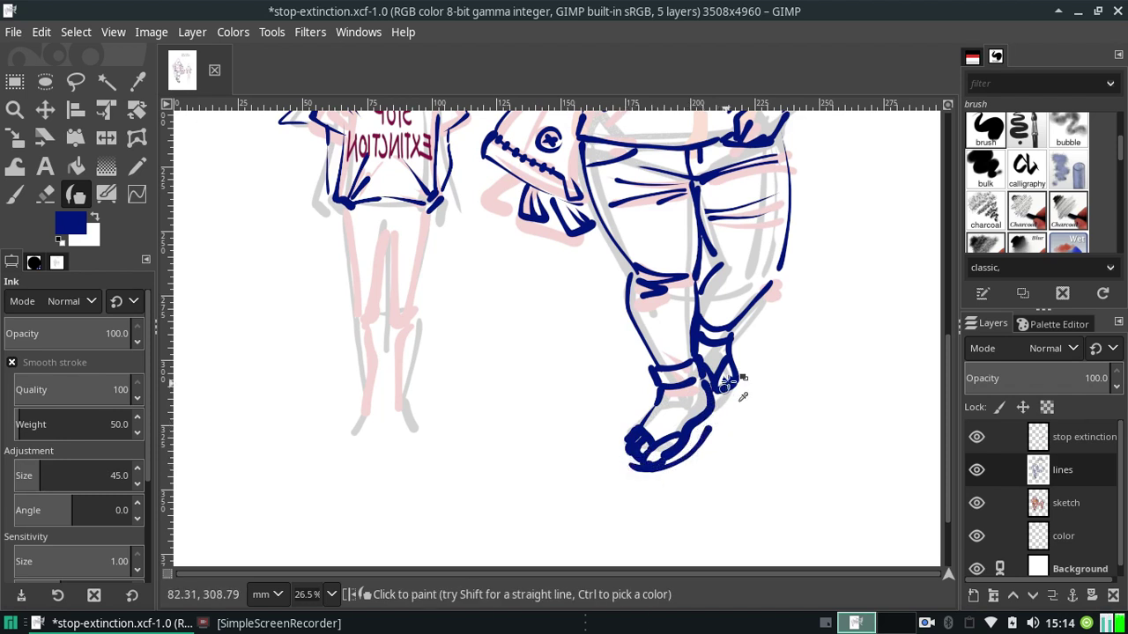
key(ctrl+z)
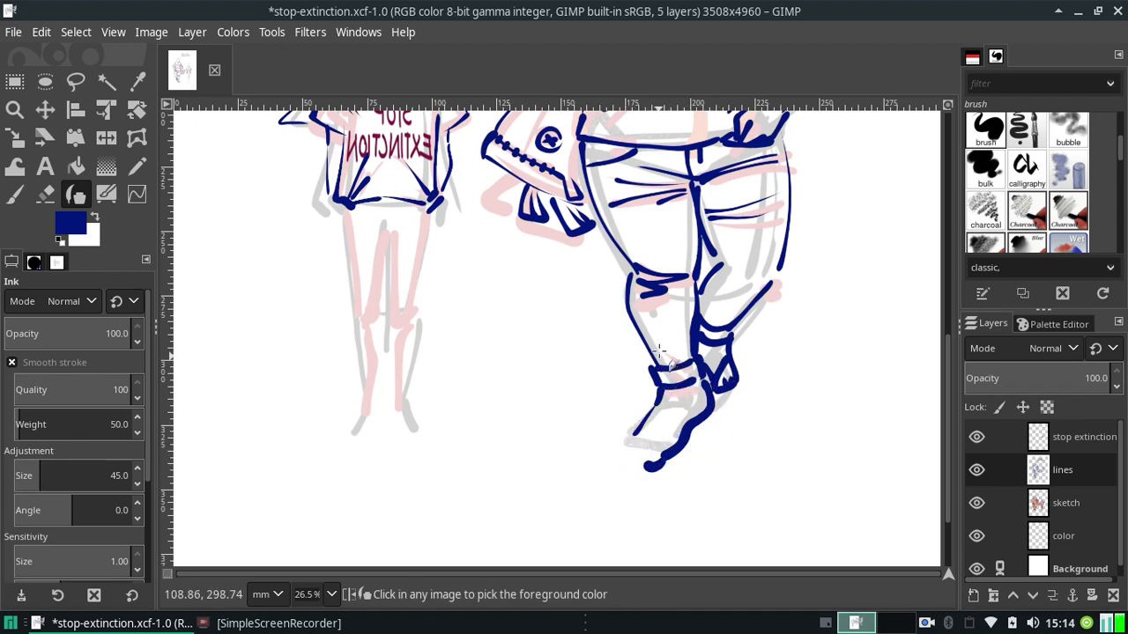
key(ctrl+z)
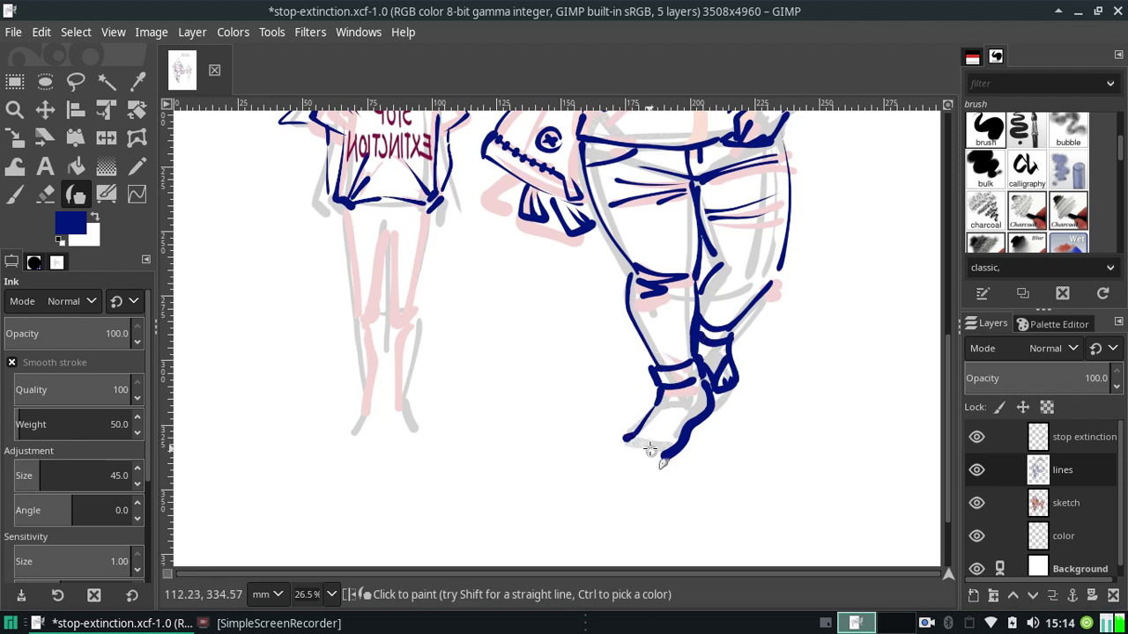
key(ctrl+z)
Draw one continuous toe-to-ankle curve and thicken the inked toe.
drag(652, 446, 667, 450)
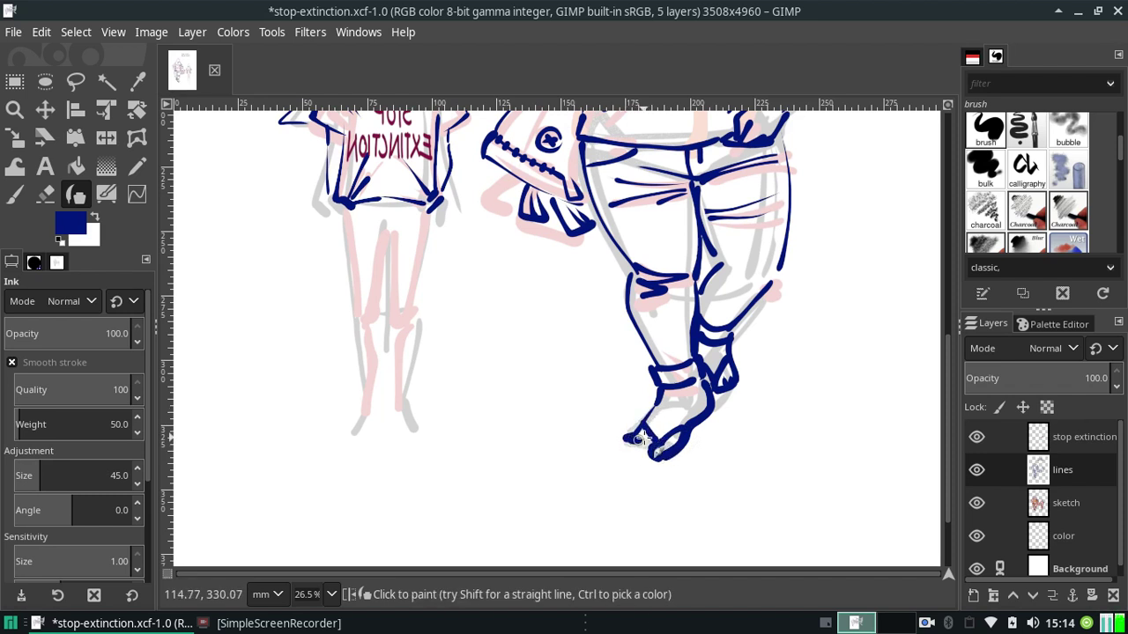
drag(685, 382, 709, 397)
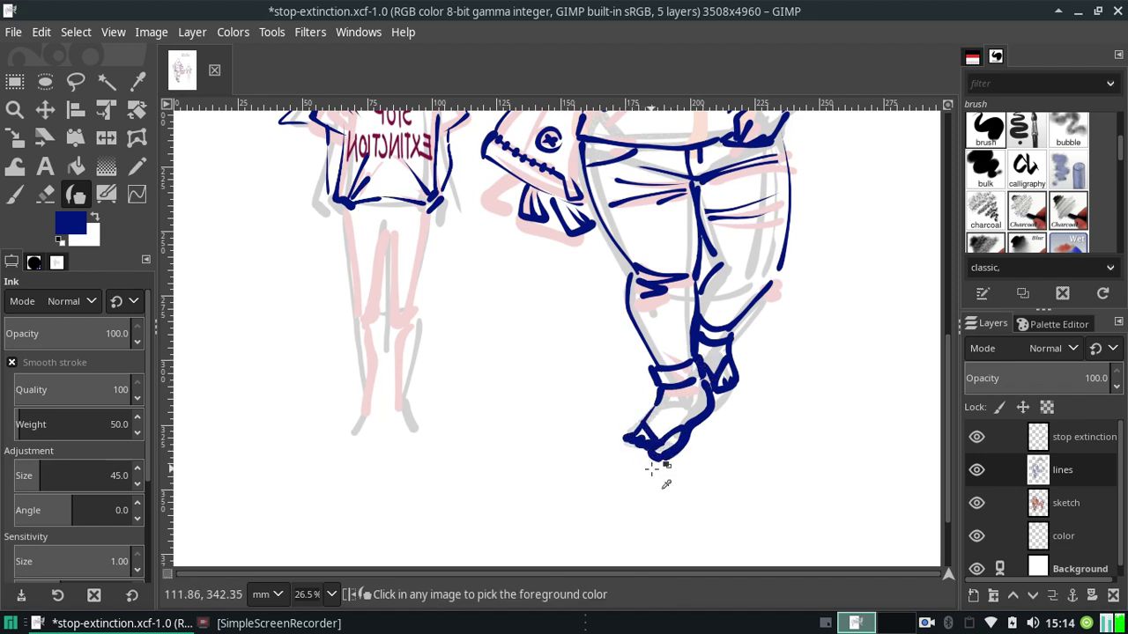
key(ctrl+z)
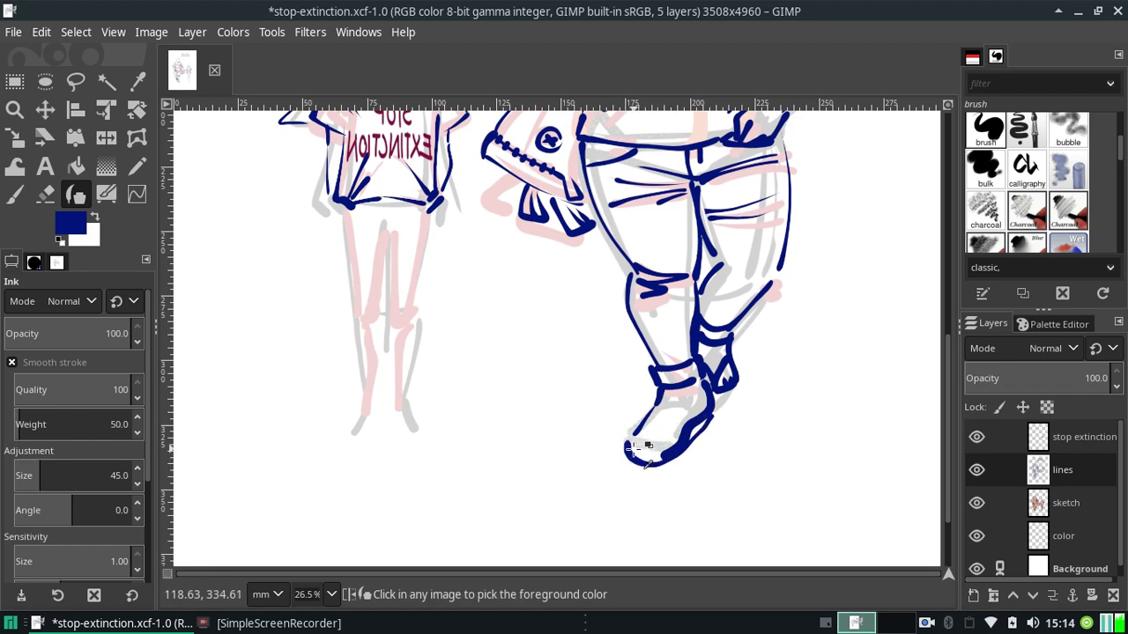
key(ctrl+z)
key(ctrl+z)
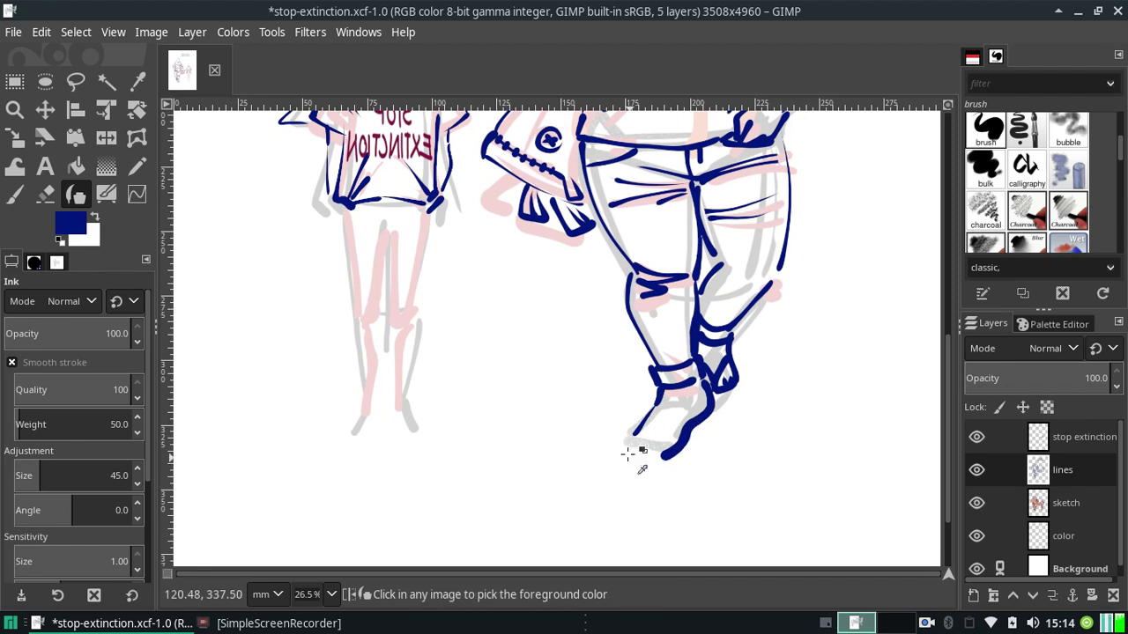
drag(627, 457, 701, 420)
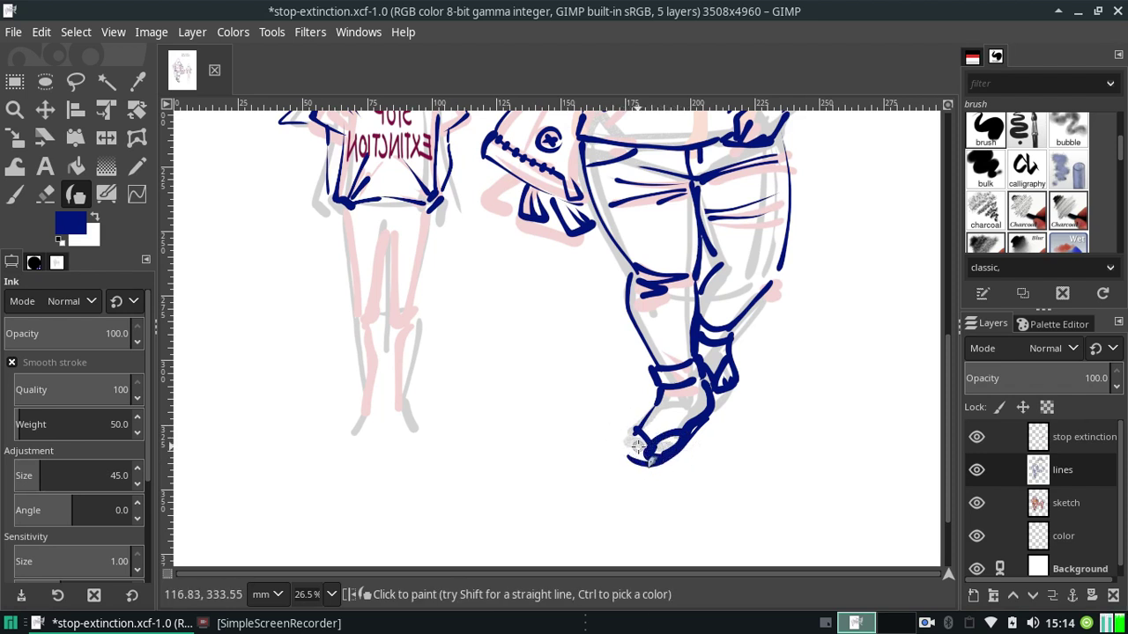
mouse_move(661, 460)
mouse_down()
mouse_move(630, 445)
mouse_move(645, 417)
mouse_up()
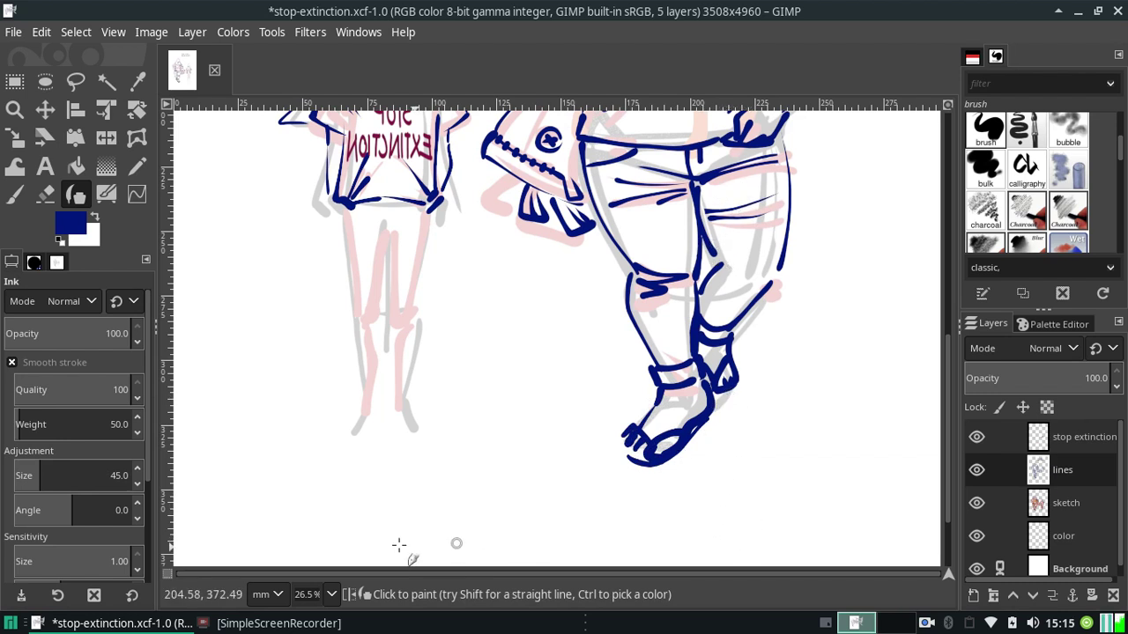
Zoom out to 12.5% to see the whole drawing.
click(331, 599)
click(318, 445)
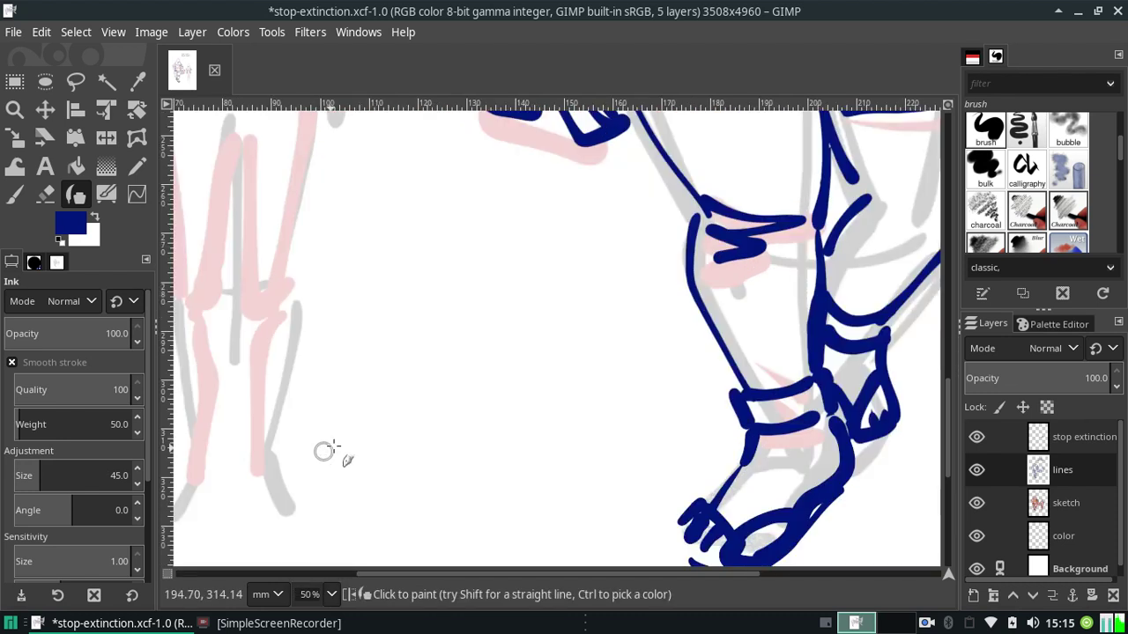
click(326, 595)
click(324, 542)
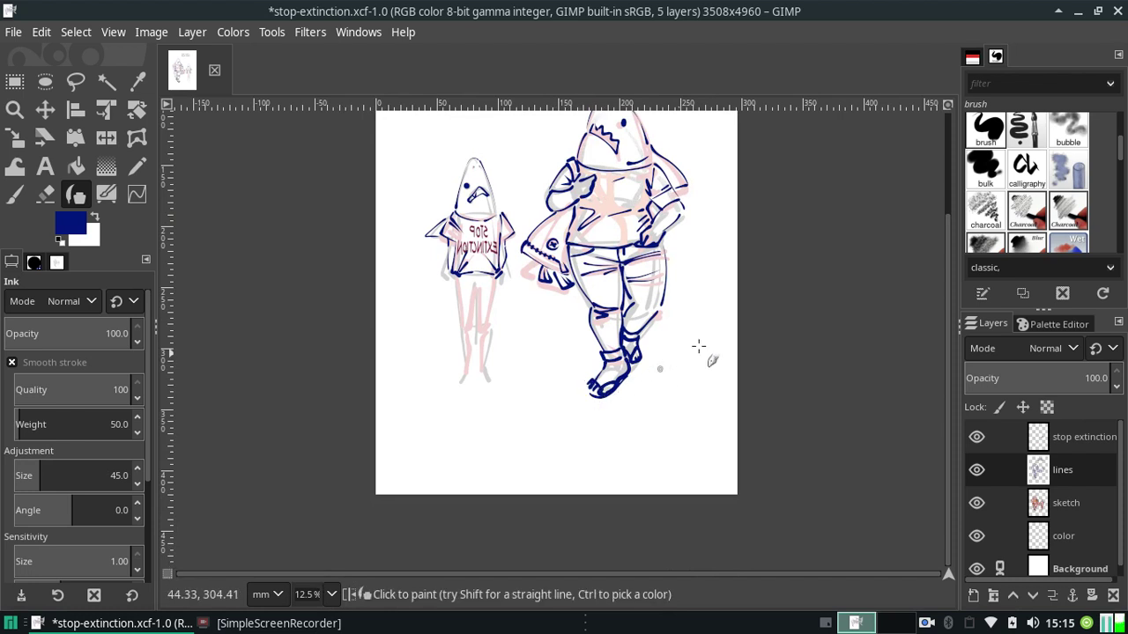
drag(952, 289, 947, 216)
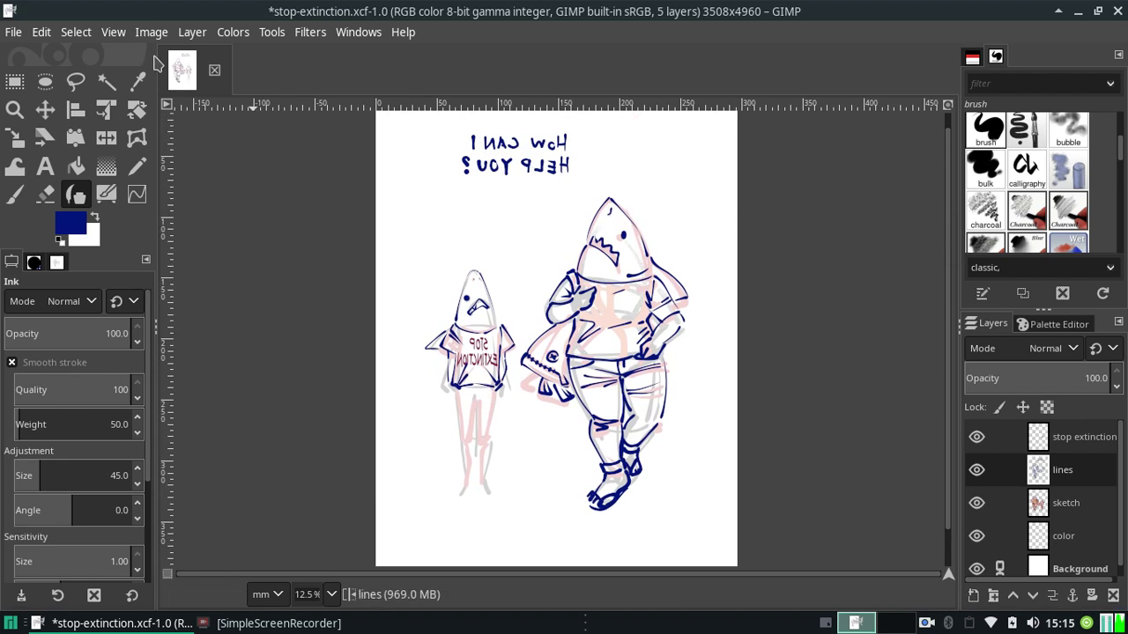
Undo a trial image flip and the last foot strokes, then unmirror the view.
click(150, 32)
mouse_move(169, 89)
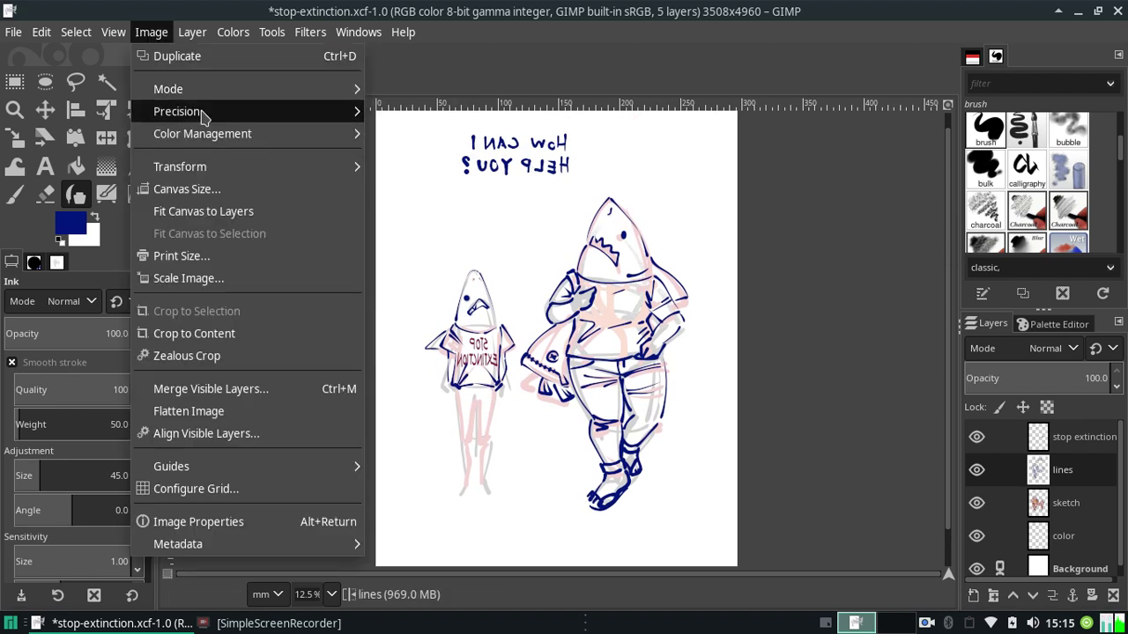
mouse_move(180, 167)
click(399, 169)
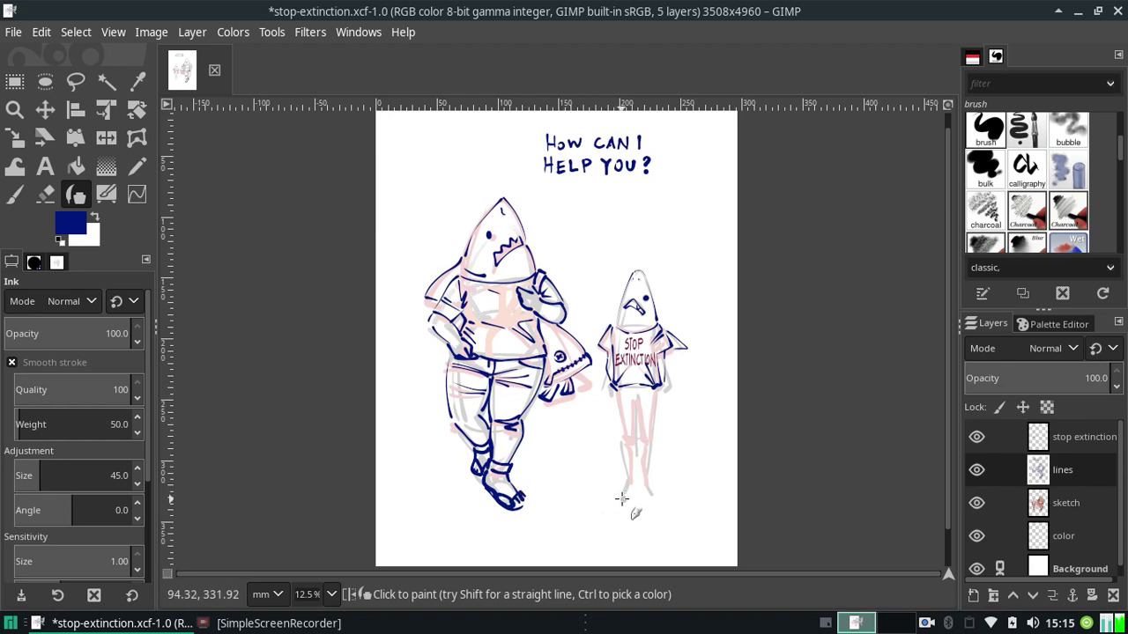
key(ctrl+z)
key(ctrl+z)
key(ctrl+z)
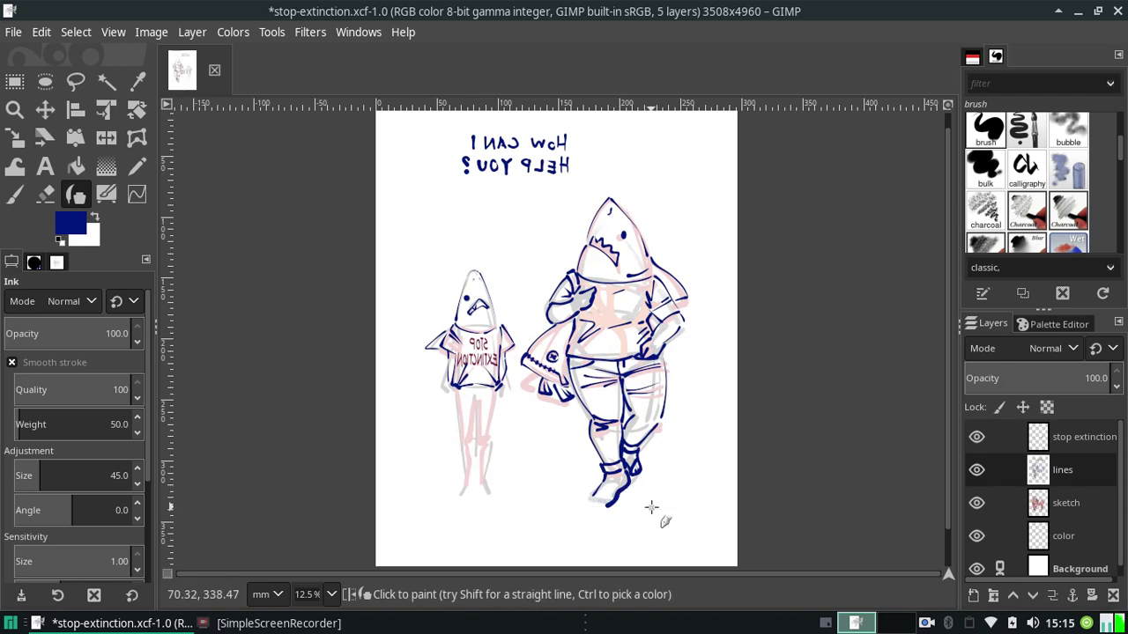
key(ctrl+z)
key(ctrl+z)
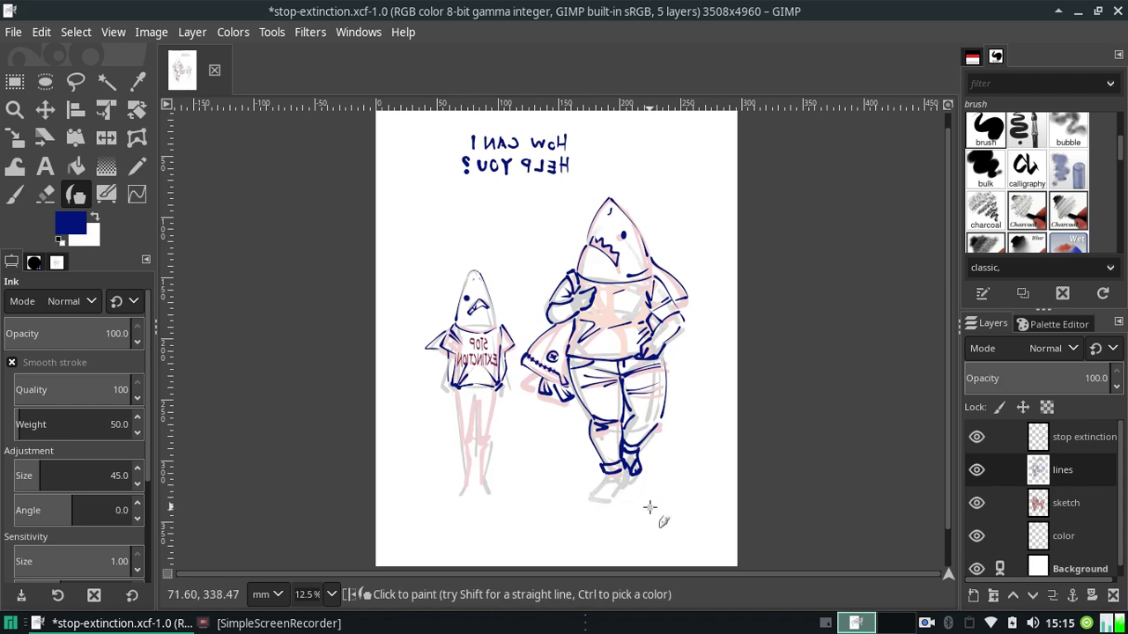
click(151, 33)
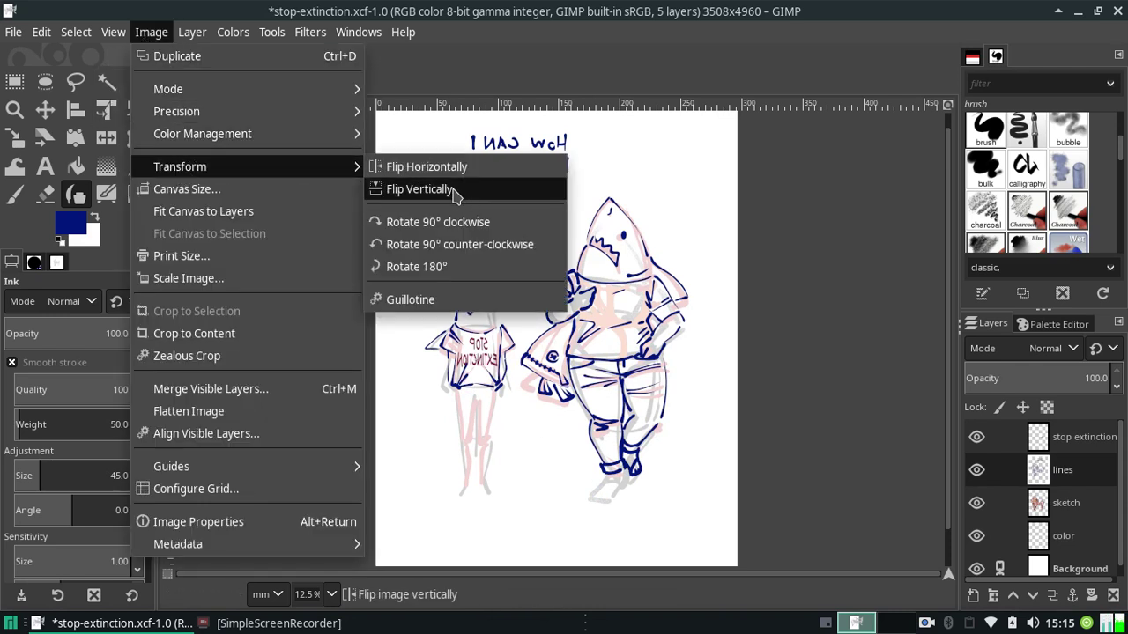
mouse_move(112, 32)
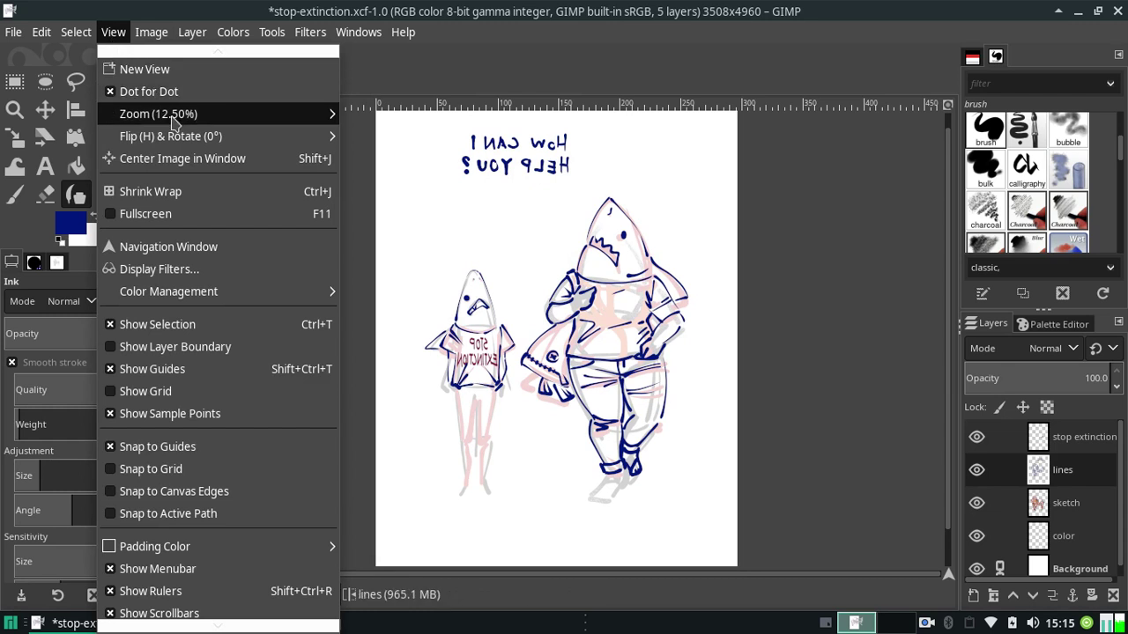
mouse_move(170, 135)
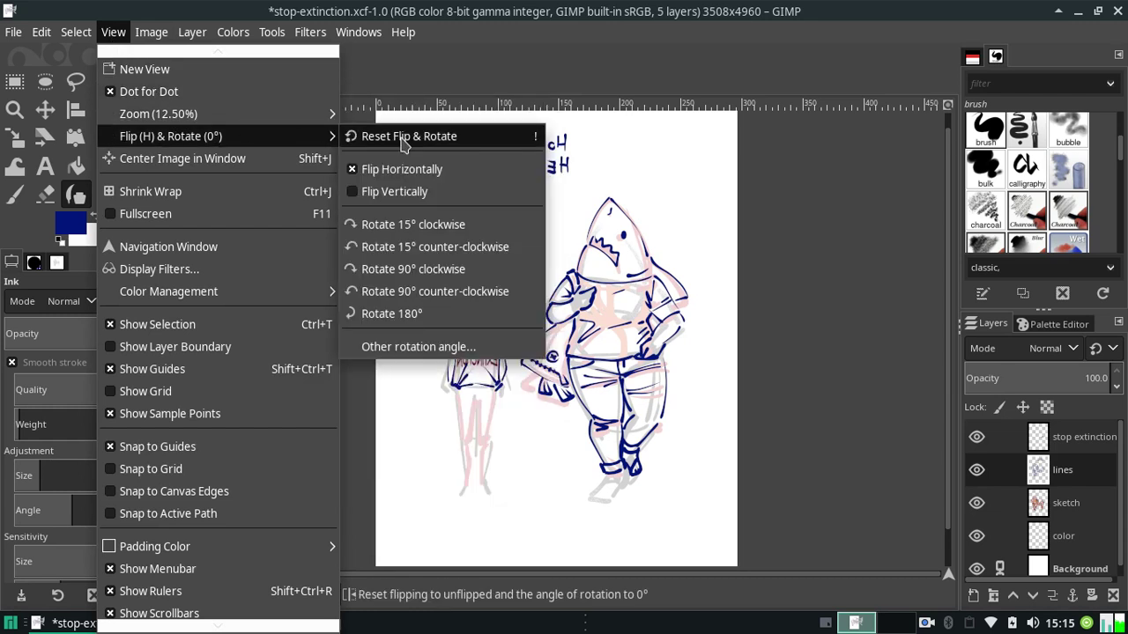
click(422, 169)
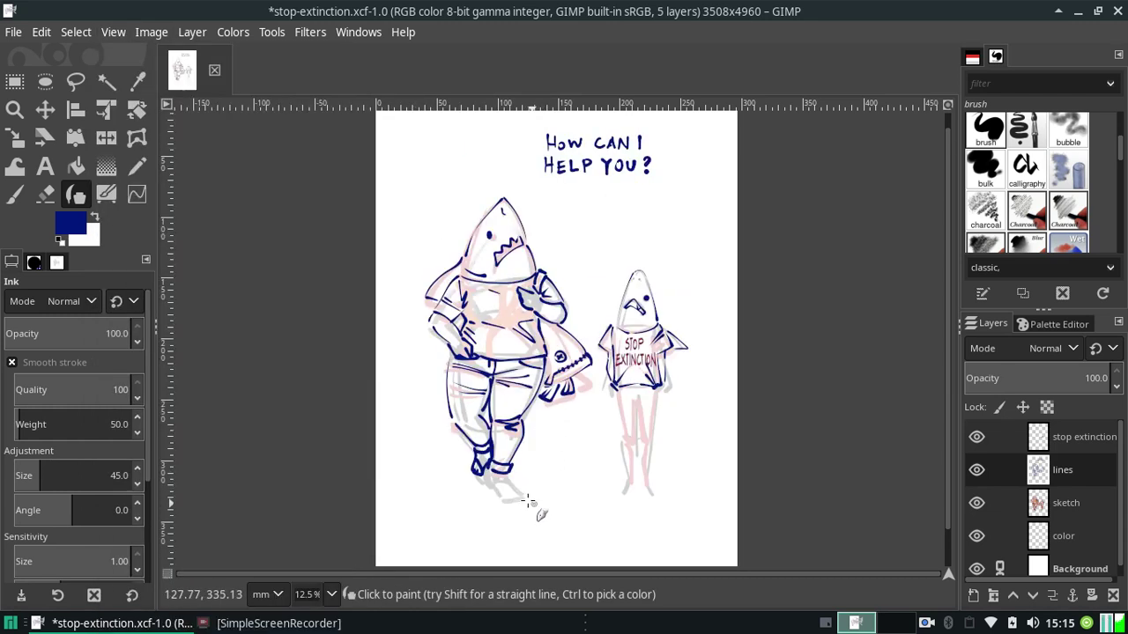
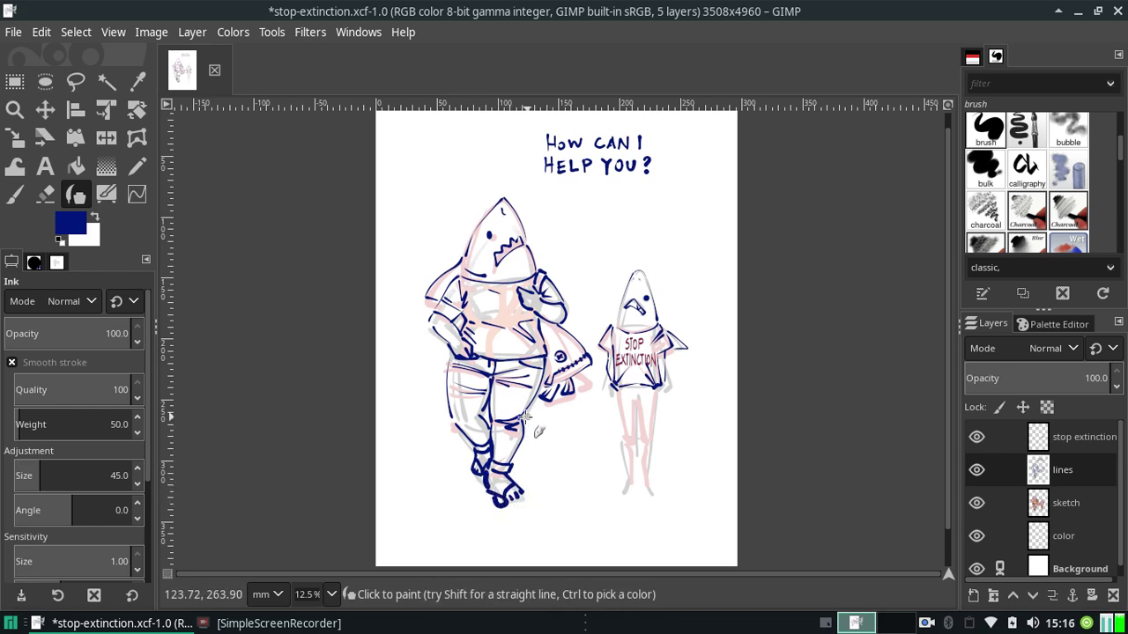
Undo and then restore the last ink stroke on the larger shark's foot.
key(ctrl+z)
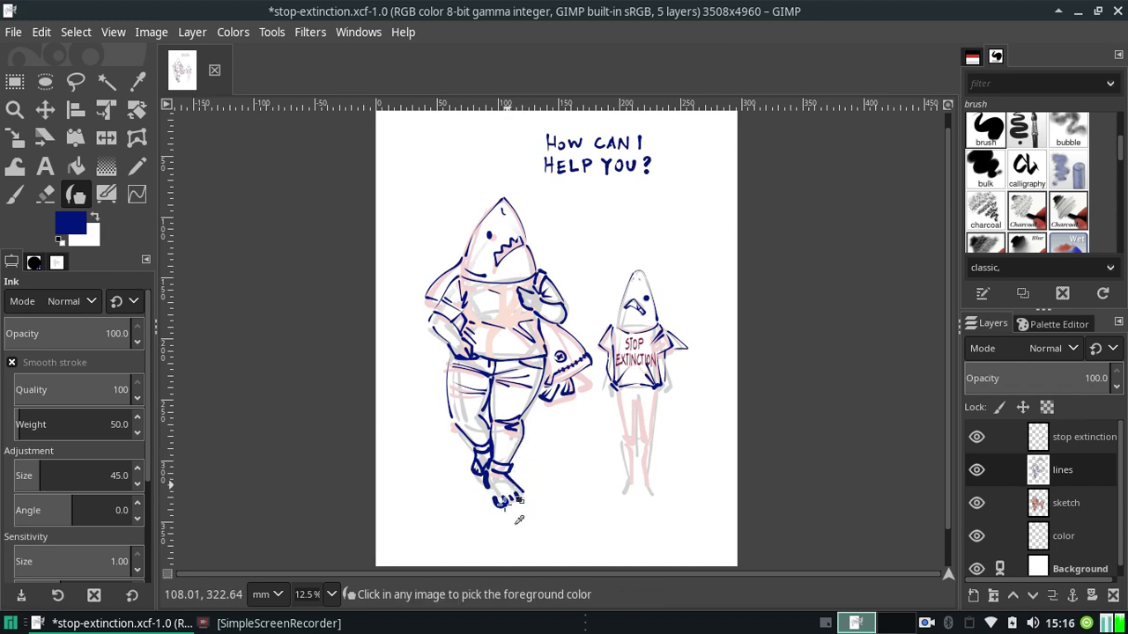
key(ctrl+y)
click(41, 32)
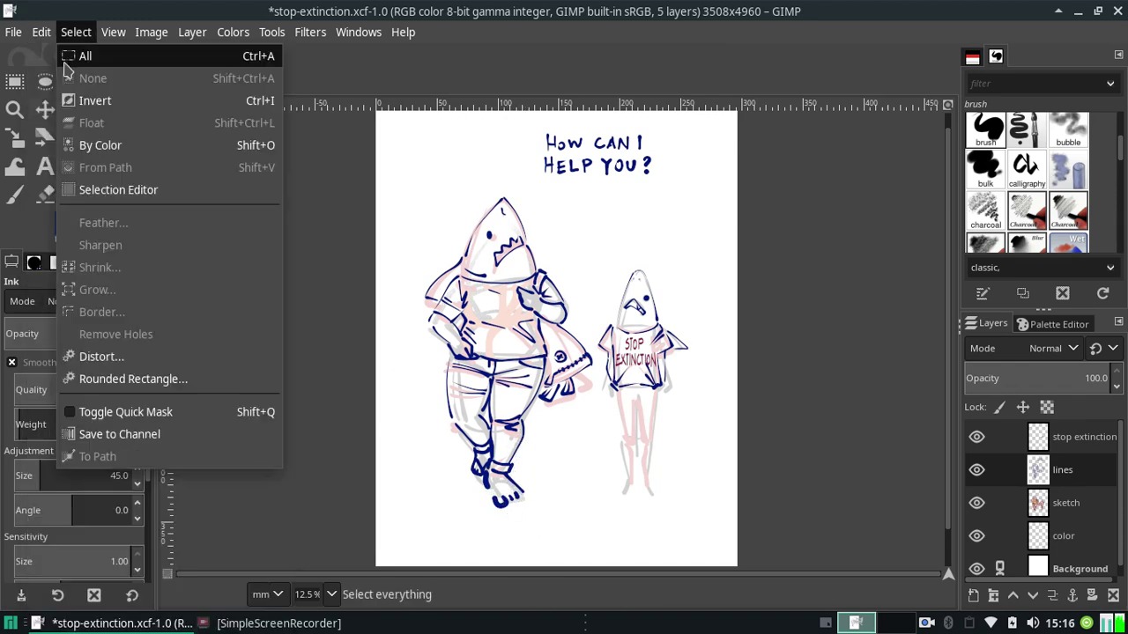
click(53, 101)
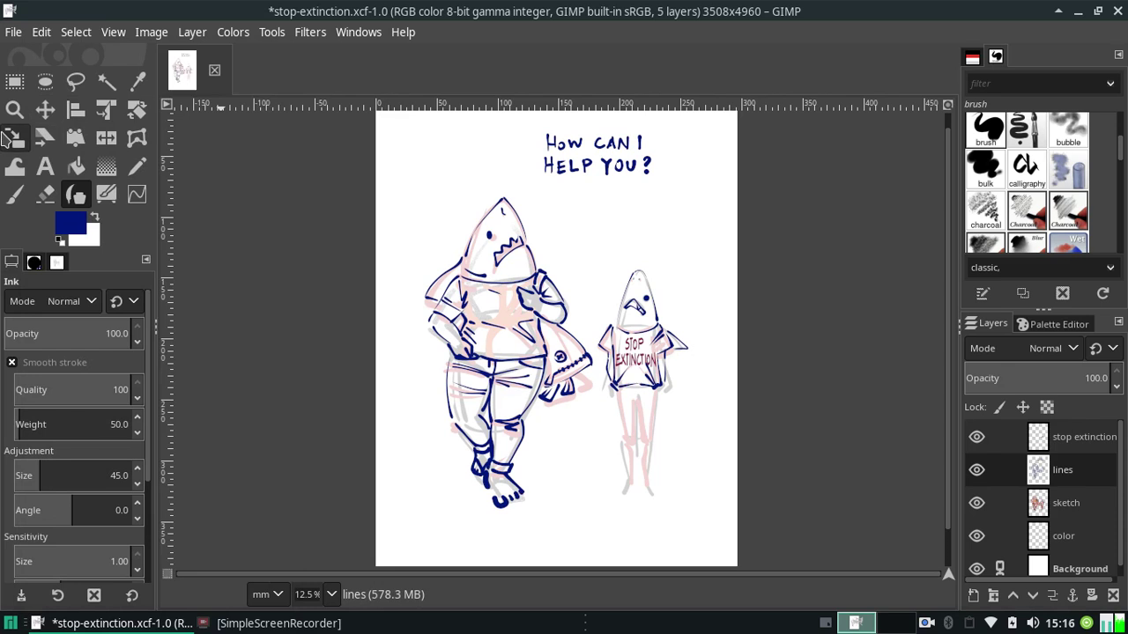
Erase stray ink marks under the larger shark's shoe and save the image.
click(46, 194)
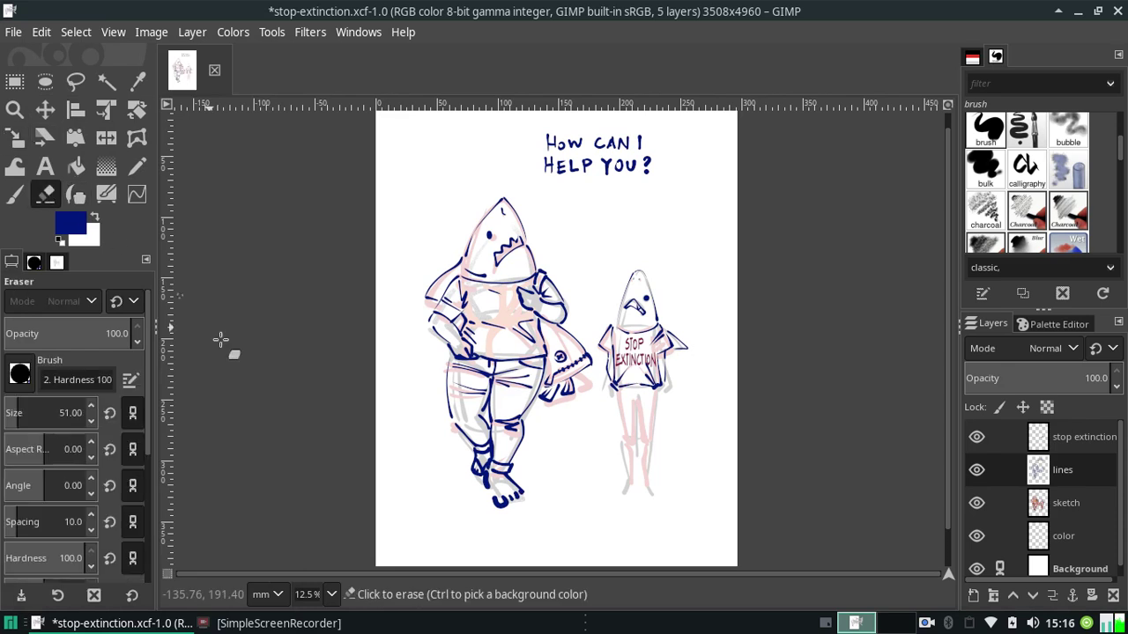
click(507, 513)
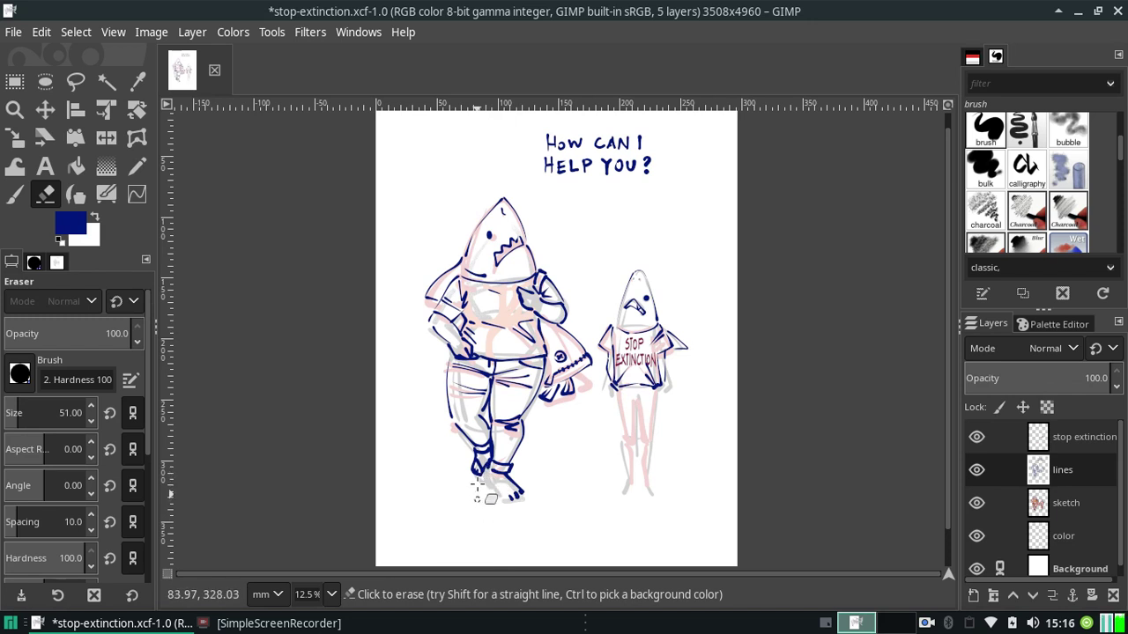
key(ctrl+s)
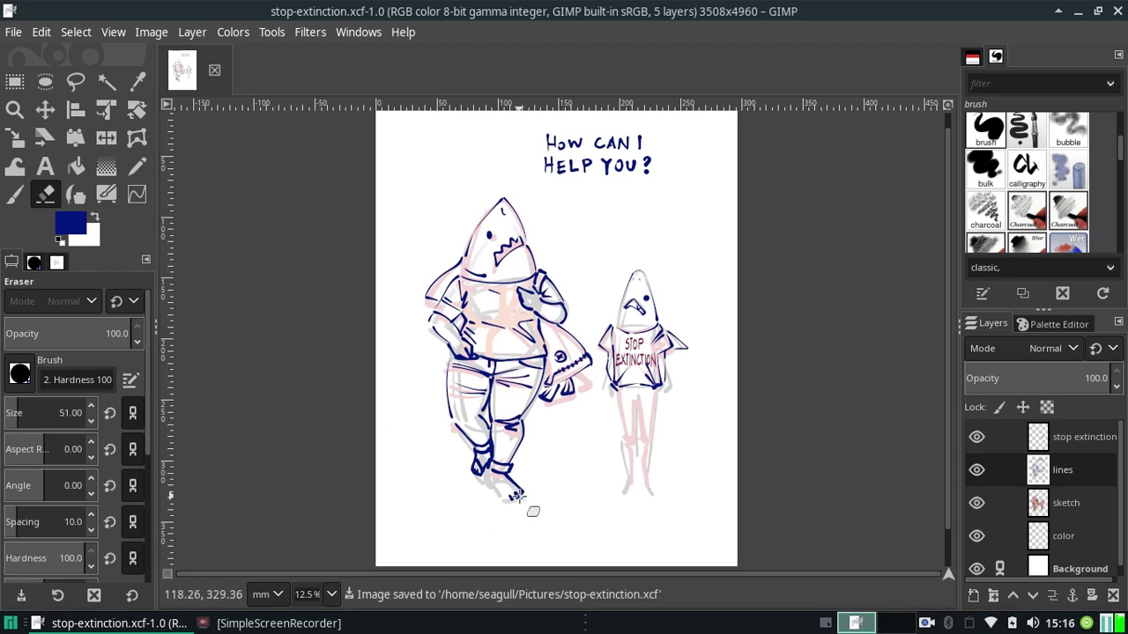
drag(511, 502, 515, 490)
drag(507, 480, 531, 508)
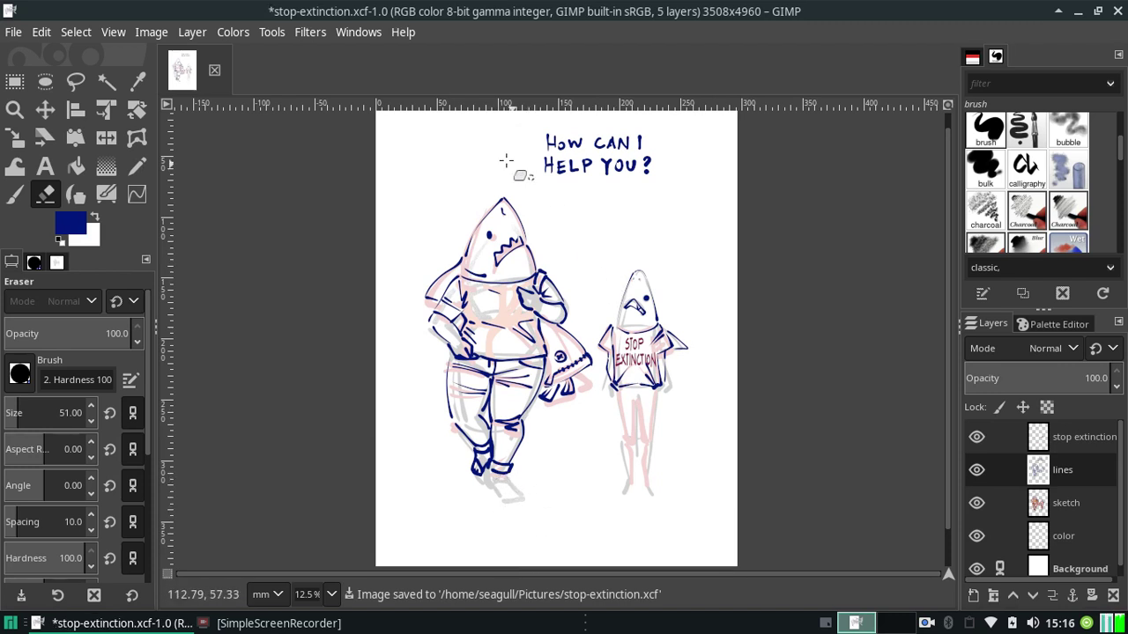
click(76, 193)
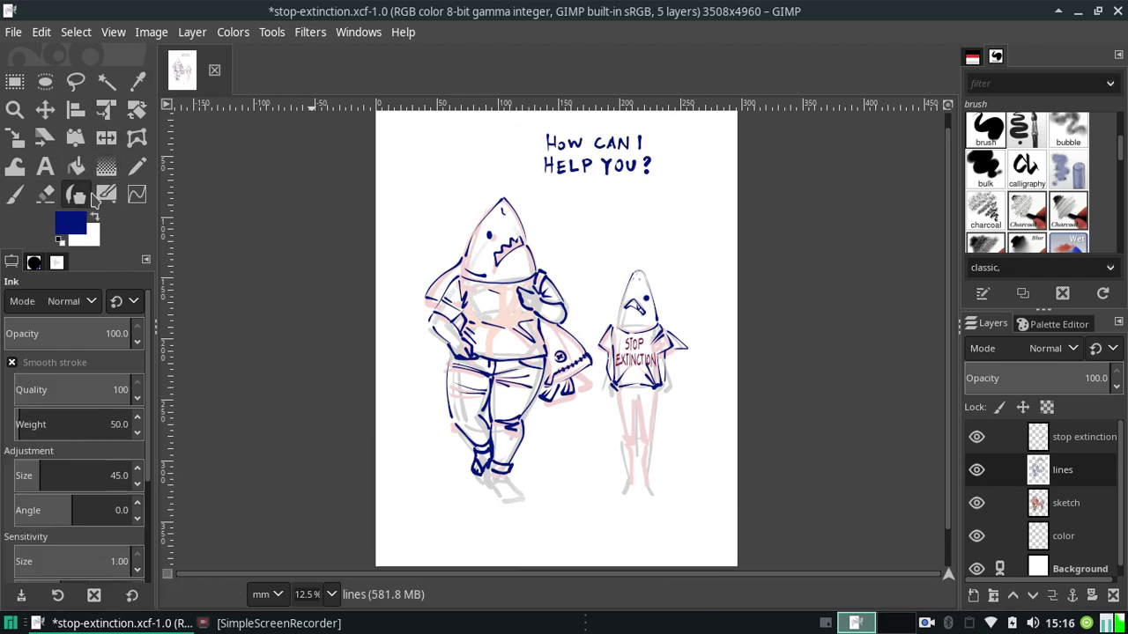
click(332, 595)
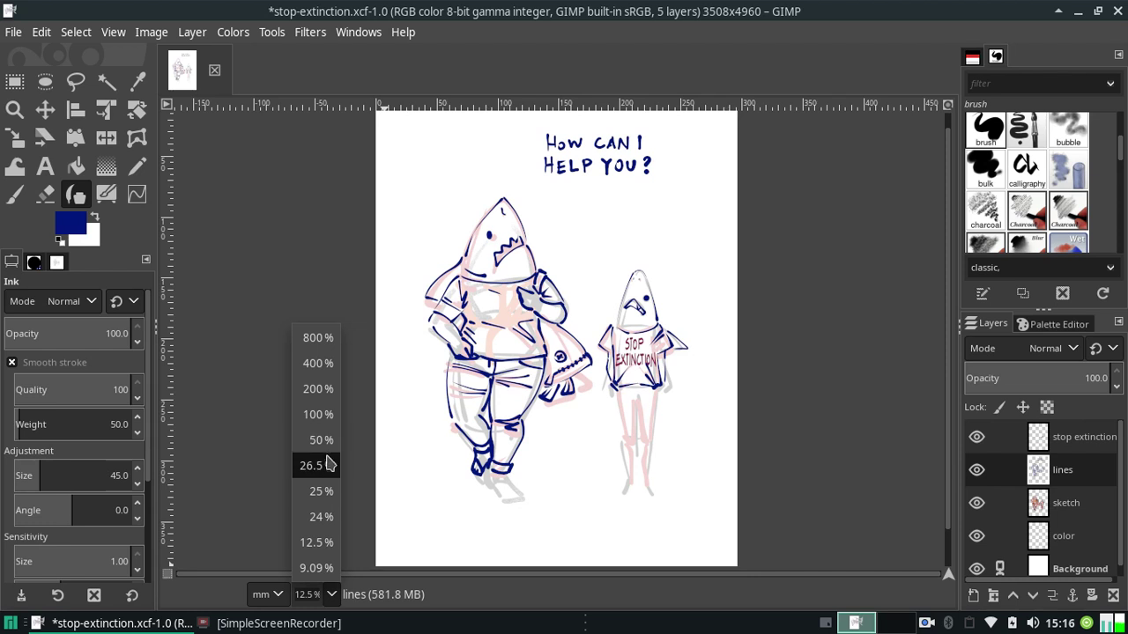
Zoom the view to 25%, save, and scroll down to the smaller figure's legs.
click(328, 491)
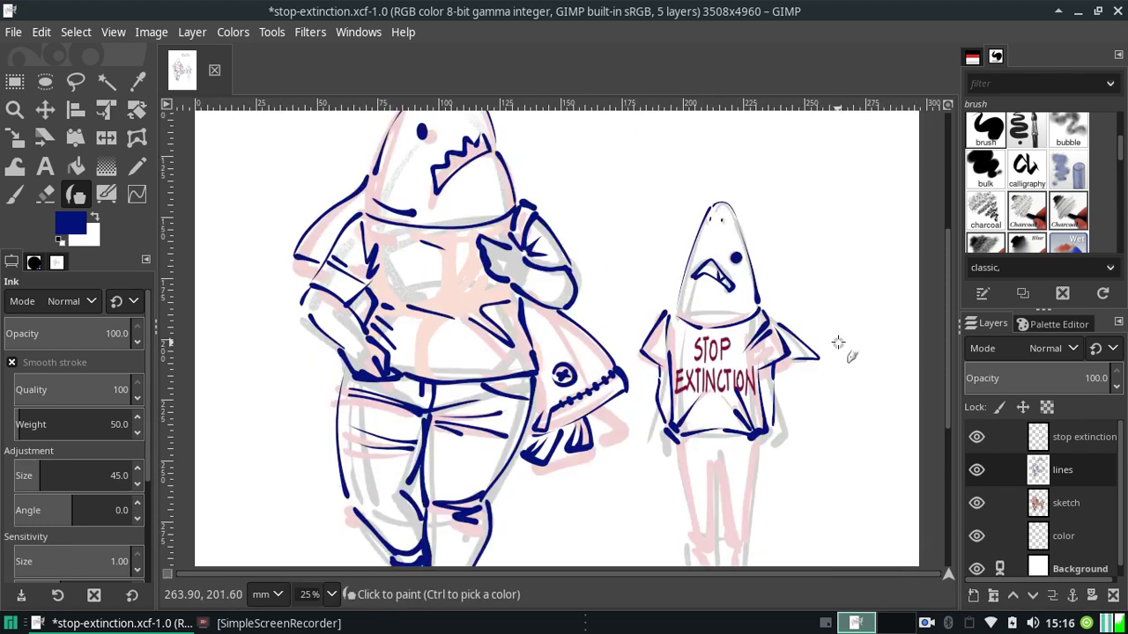
key(ctrl+s)
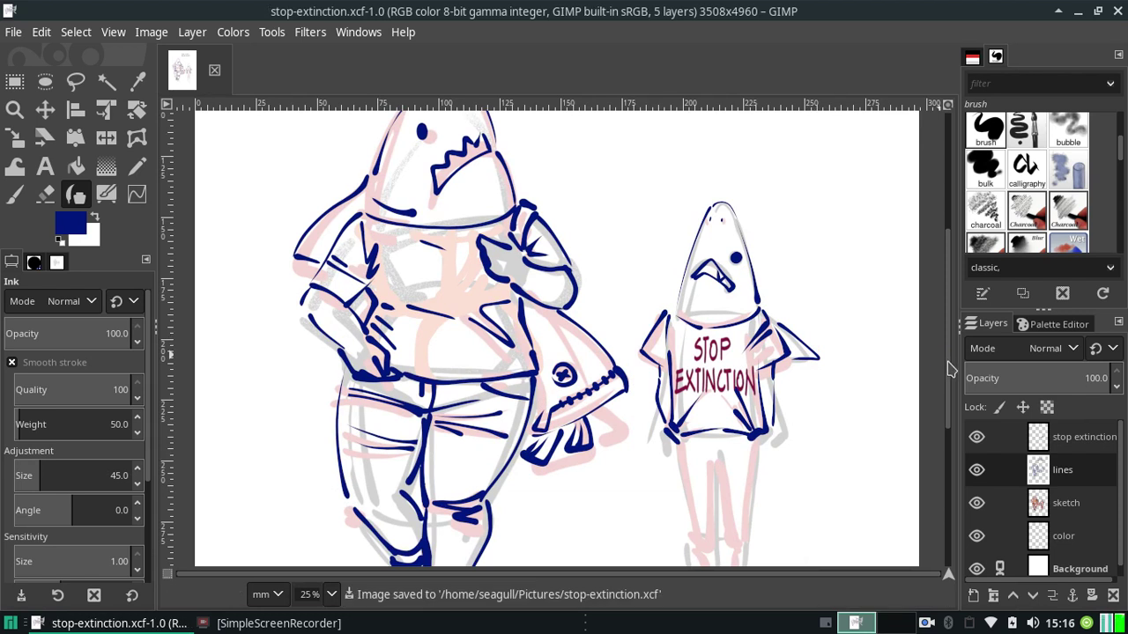
scroll(950, 368, down, 3)
scroll(916, 366, down, 2)
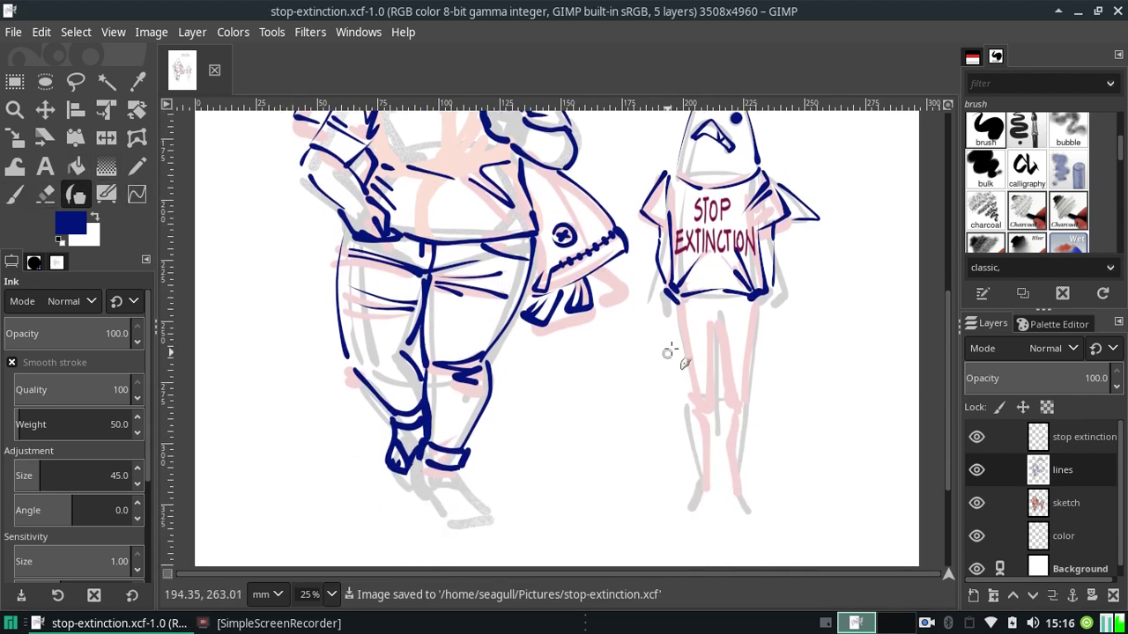
Try out and undo several first strokes down the small figure's legs below the shirt hem.
click(714, 310)
key(ctrl+z)
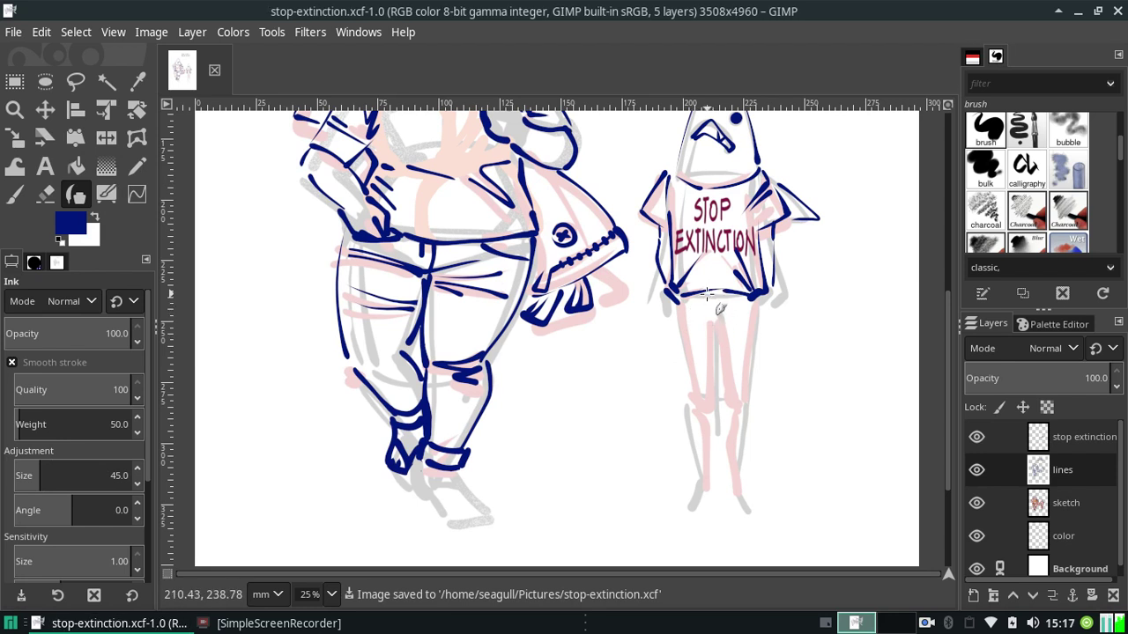
click(708, 294)
key(ctrl+z)
click(709, 293)
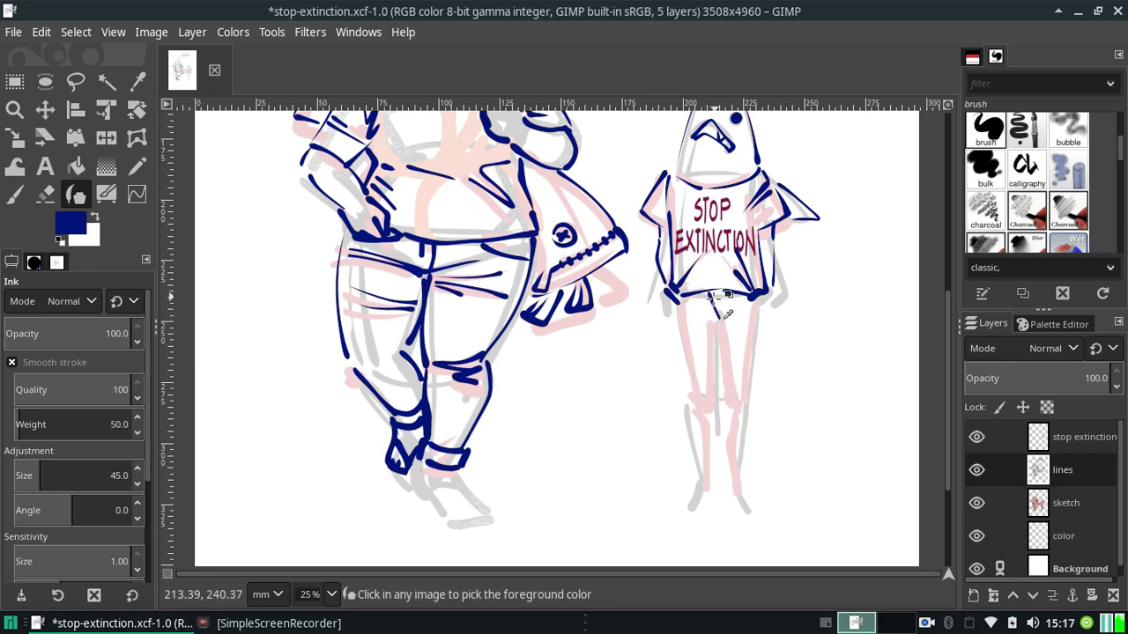
key(ctrl+z)
drag(714, 295, 731, 407)
key(ctrl+z)
key(ctrl+z)
drag(716, 310, 724, 409)
key(ctrl+z)
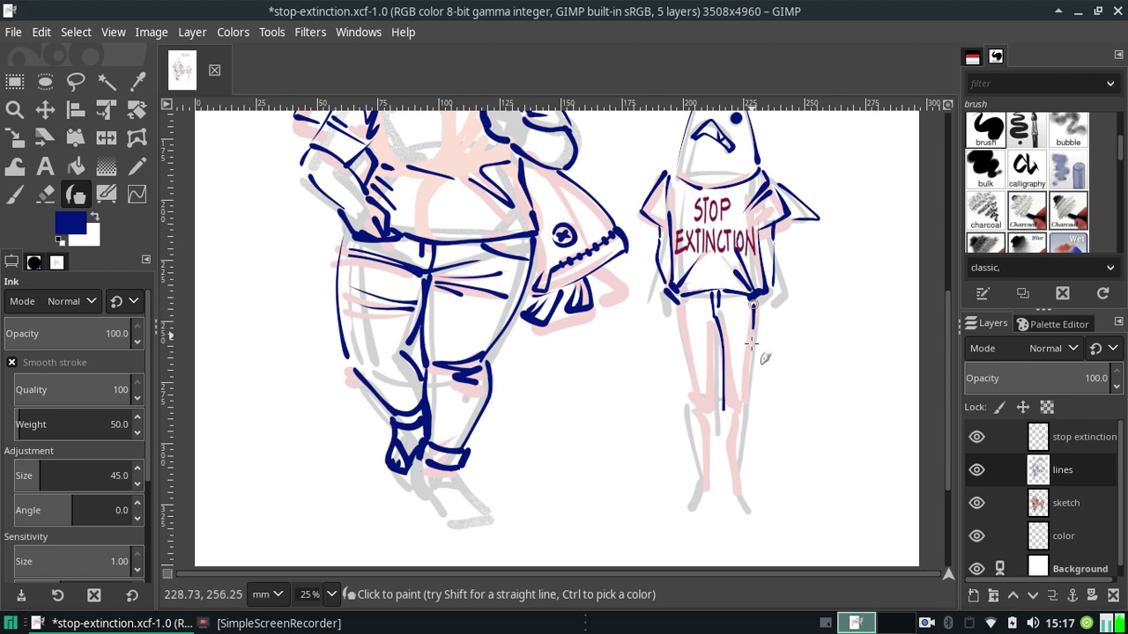
drag(754, 305, 728, 480)
drag(746, 407, 741, 483)
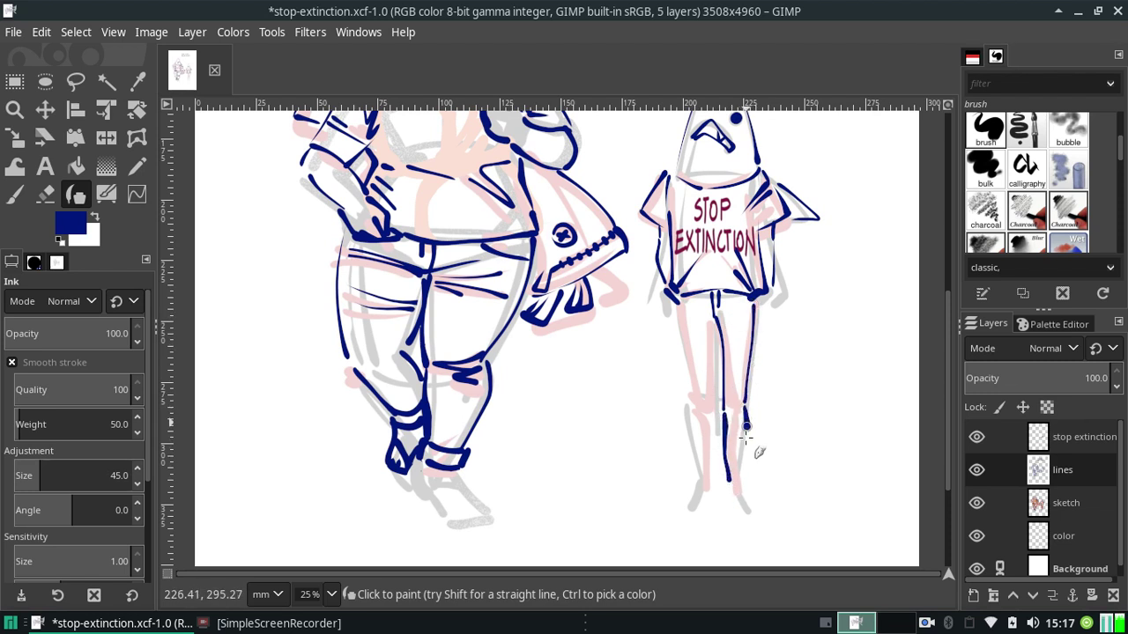
key(ctrl+z)
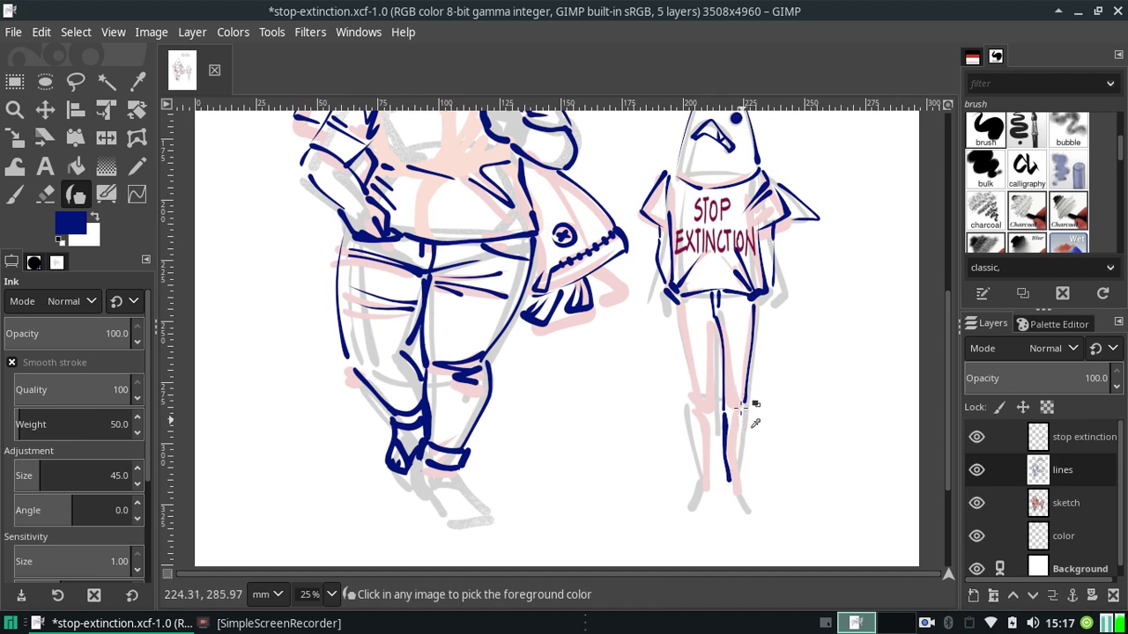
key(ctrl+z)
key(ctrl+z)
key(ctrl+z)
Ink the small figure's upper left leg and its right leg down to the ankle.
drag(714, 320, 719, 393)
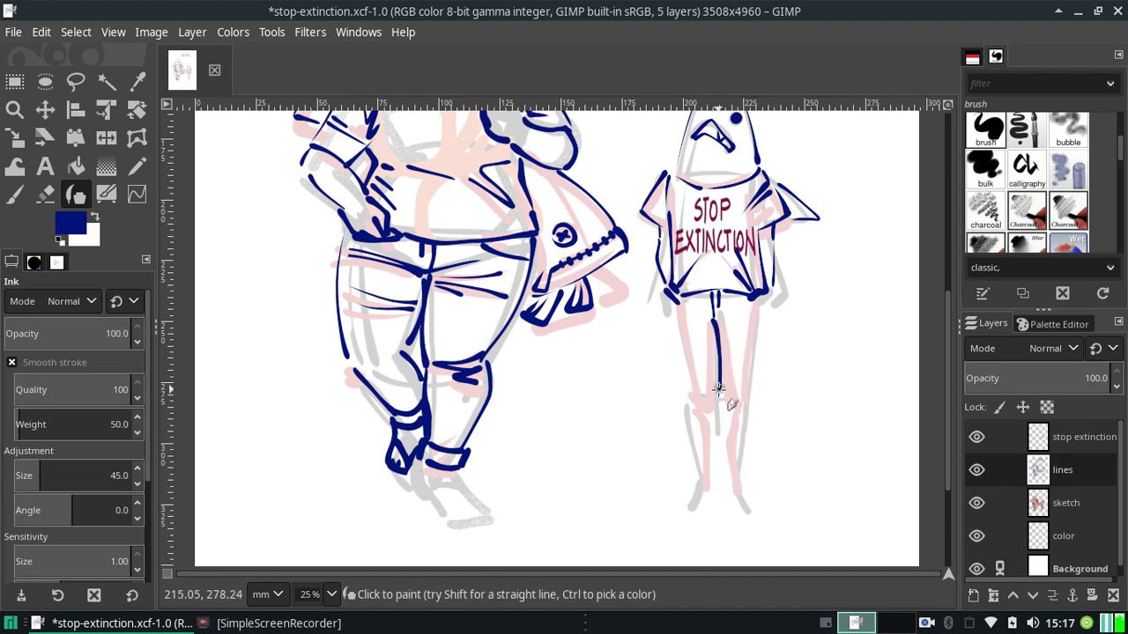
drag(751, 299, 740, 389)
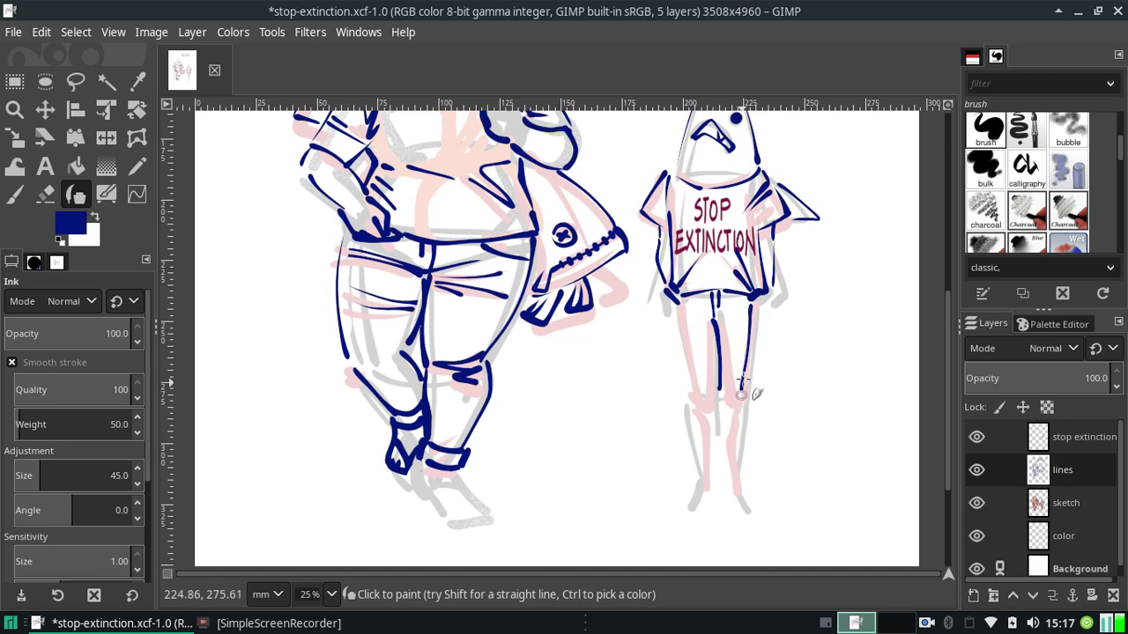
key(ctrl+z)
drag(751, 300, 748, 387)
key(ctrl+z)
drag(749, 305, 747, 388)
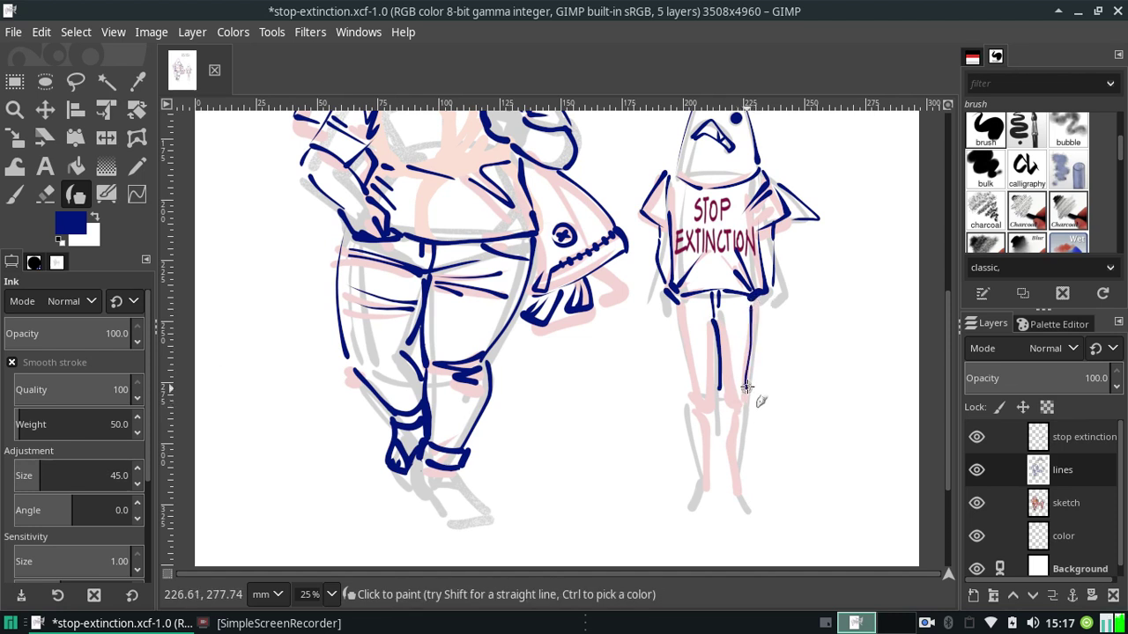
key(ctrl+z)
drag(752, 305, 747, 374)
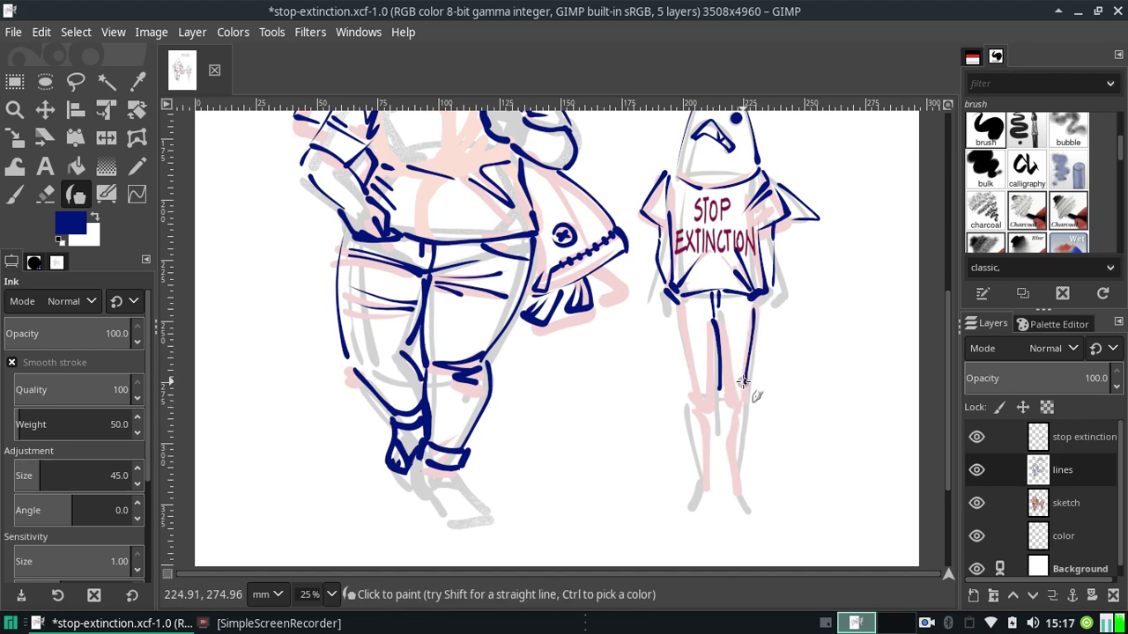
drag(743, 436, 744, 474)
key(ctrl+z)
drag(747, 377, 743, 467)
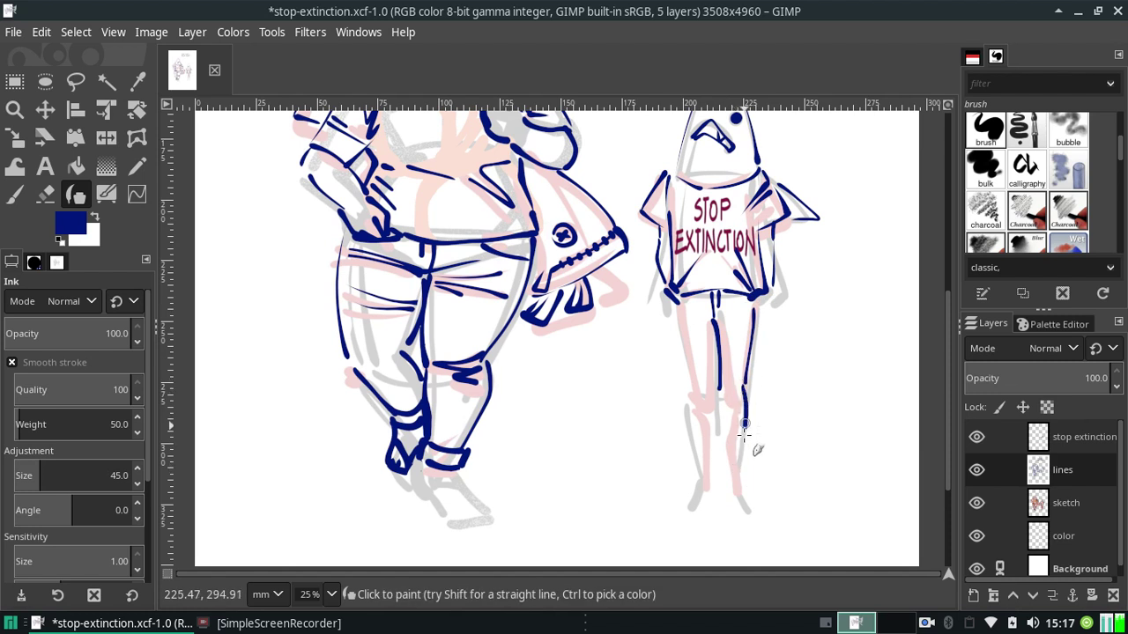
key(ctrl+z)
drag(745, 378, 742, 478)
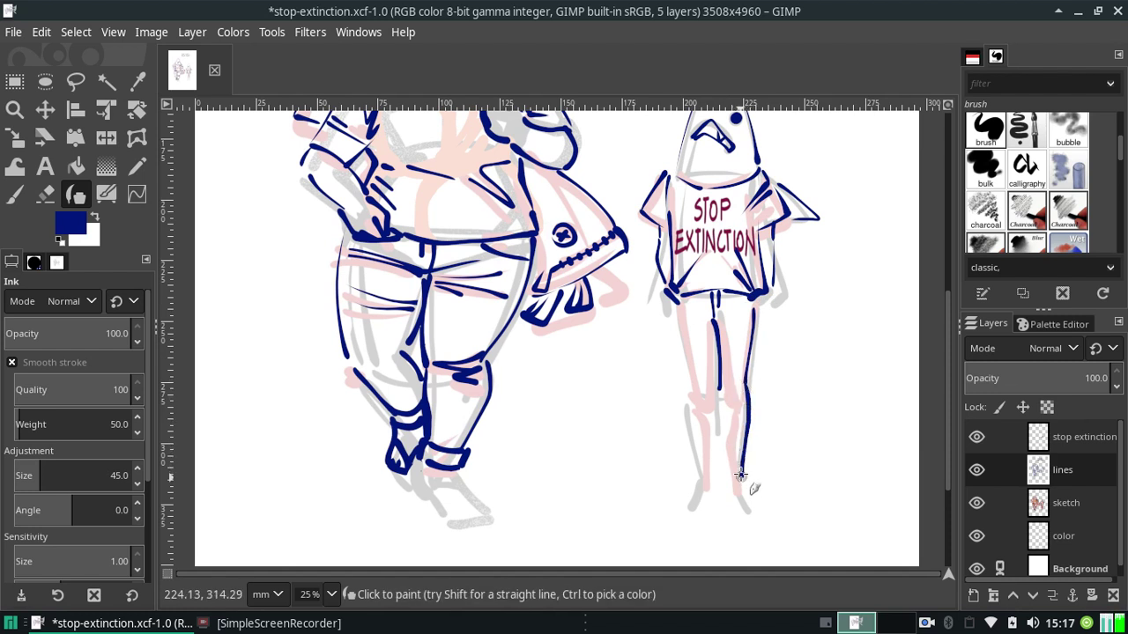
key(ctrl+z)
drag(746, 381, 740, 473)
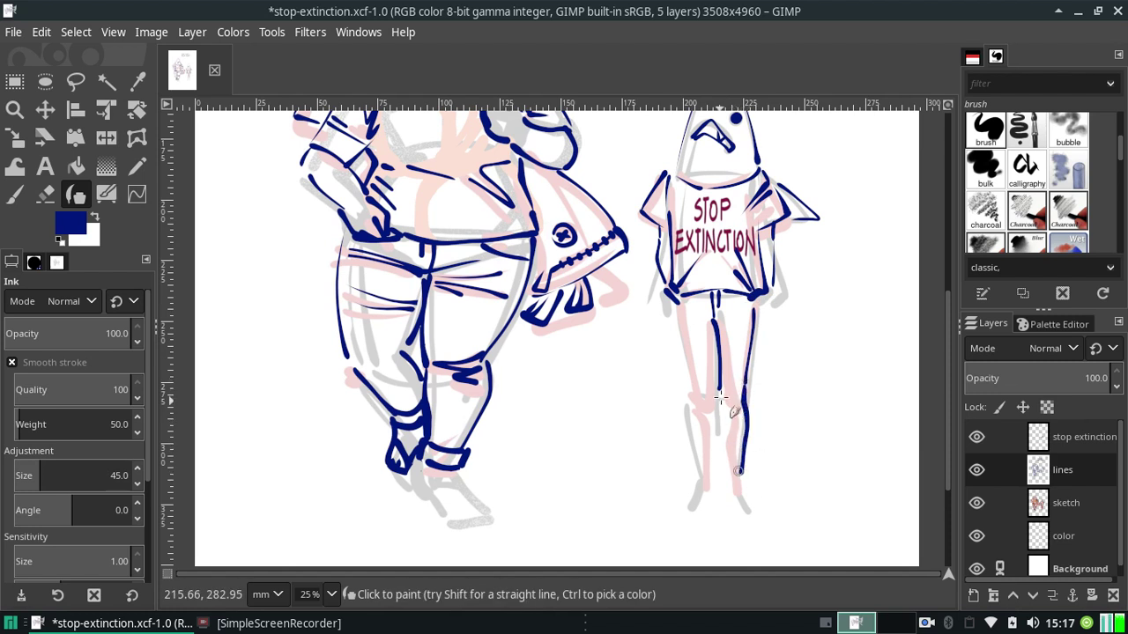
Ink the small figure's left leg line in upper and lower segments.
mouse_move(719, 390)
mouse_down()
mouse_move(721, 467)
mouse_move(723, 403)
mouse_up()
key(ctrl+z)
key(ctrl+z)
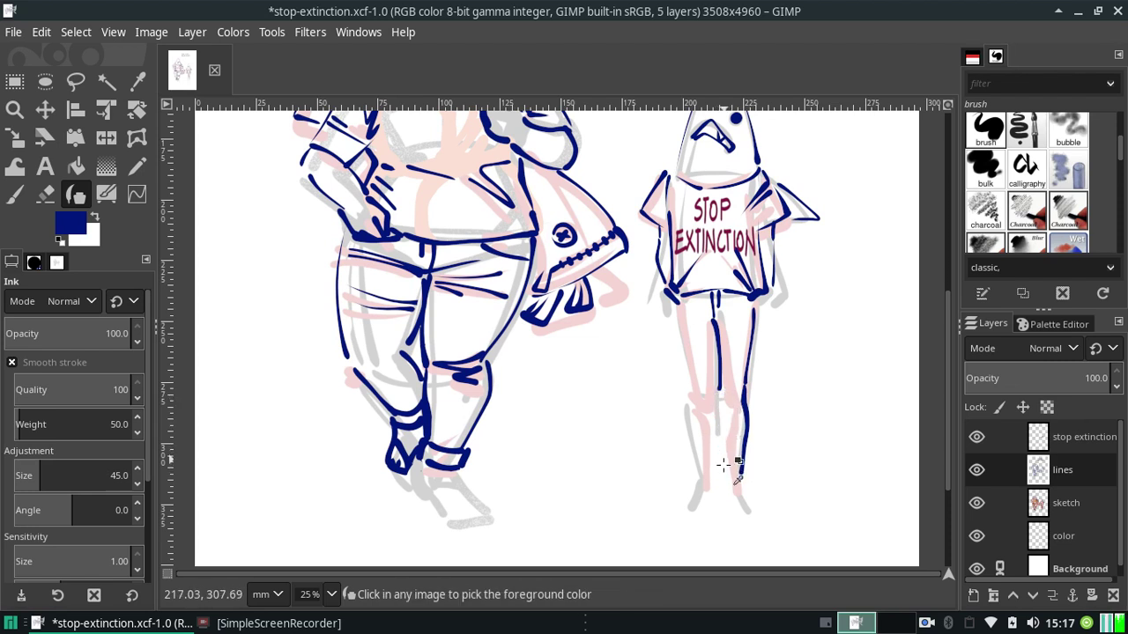
drag(728, 467, 721, 384)
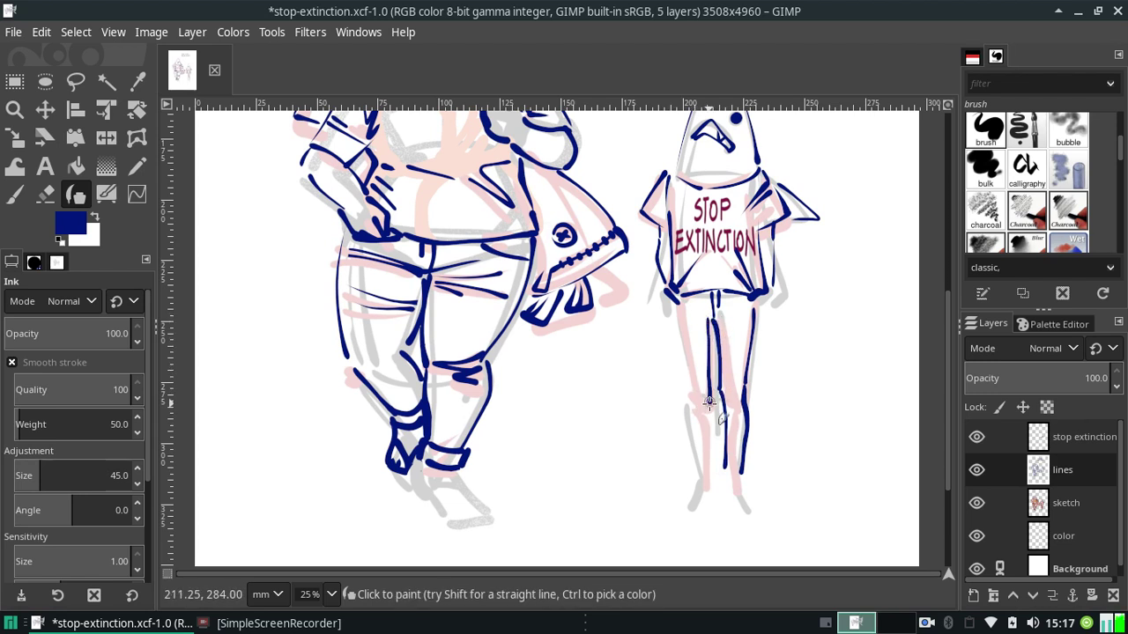
drag(710, 319, 710, 407)
key(ctrl+z)
mouse_move(710, 315)
mouse_down()
mouse_move(712, 476)
mouse_move(708, 396)
mouse_up()
key(ctrl+z)
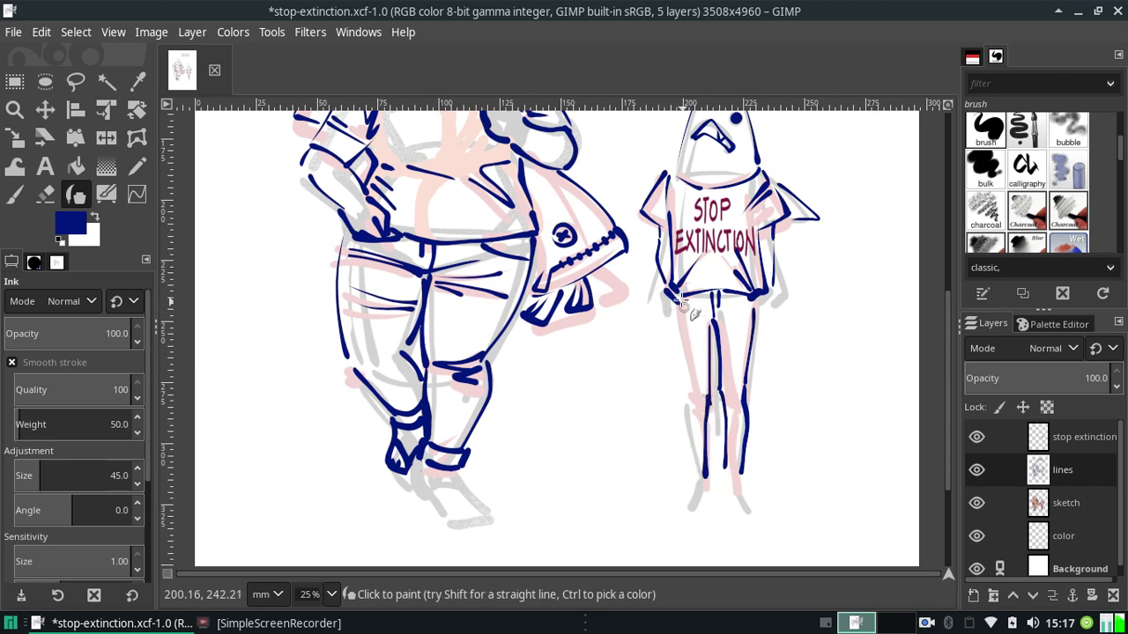
Redraw the inner edge of the small figure's left leg after several retries.
drag(674, 309, 687, 388)
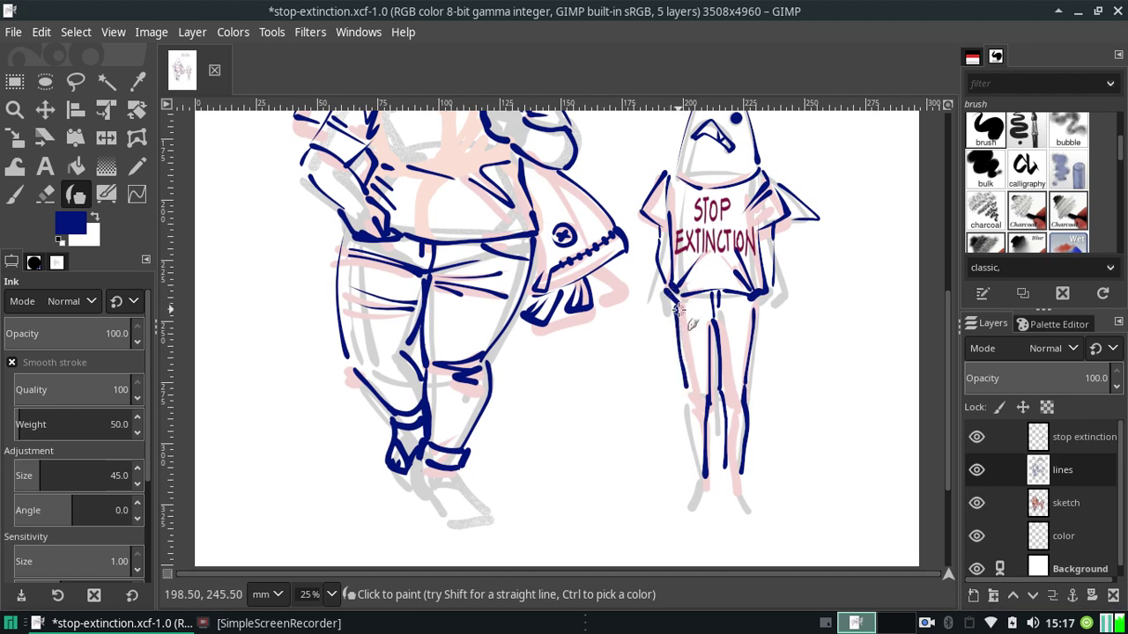
key(ctrl+z)
drag(675, 306, 689, 441)
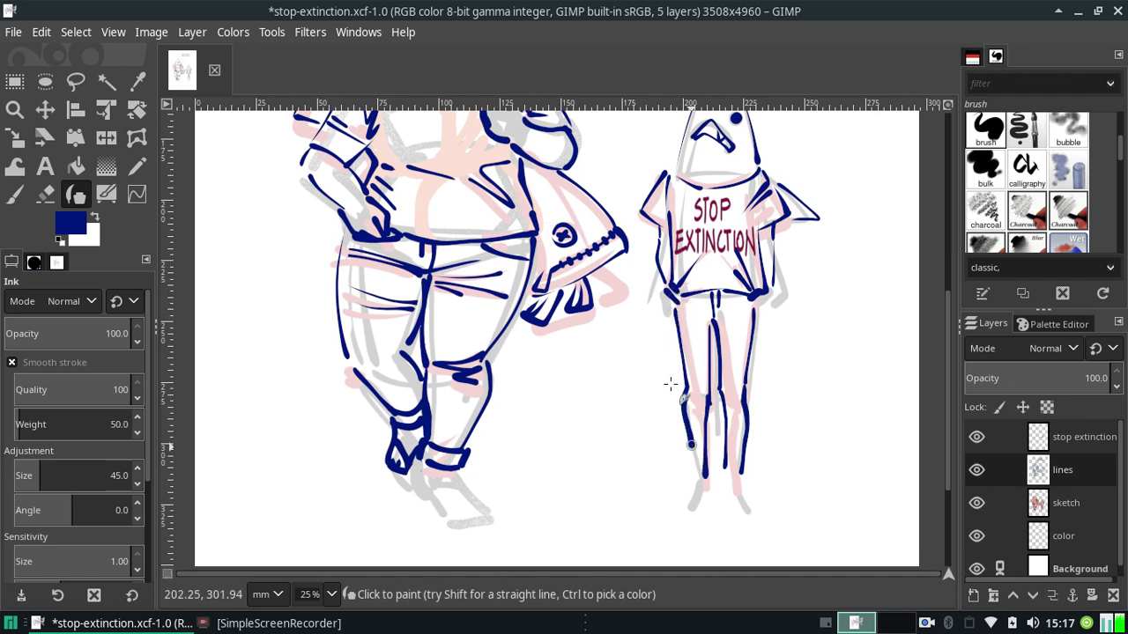
key(ctrl)
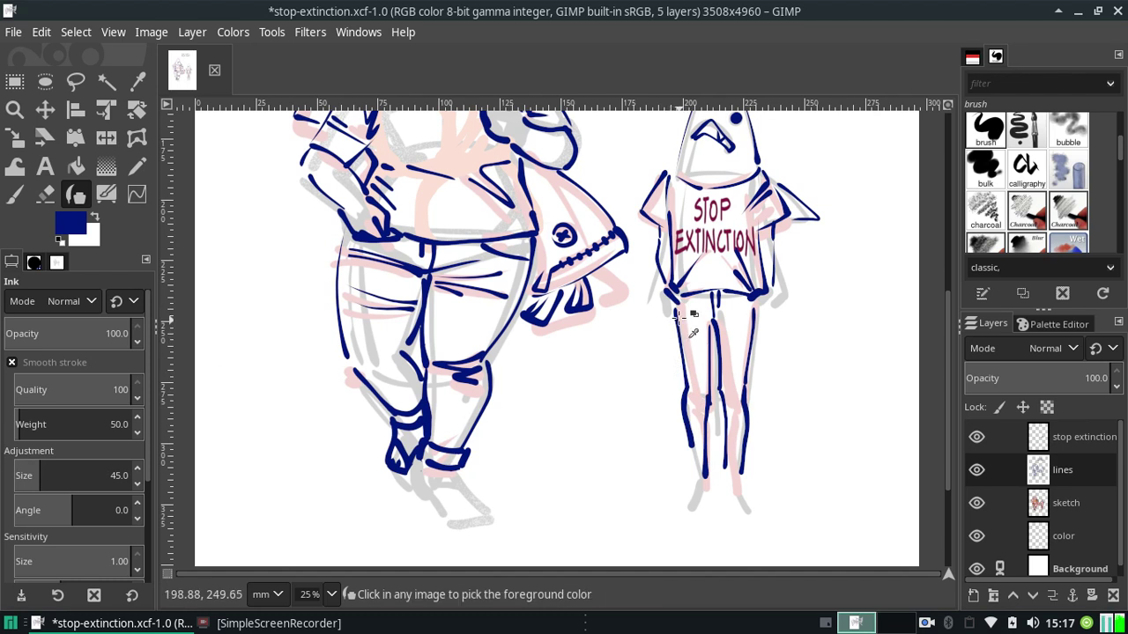
key(ctrl+z)
drag(675, 306, 685, 391)
key(ctrl+z)
drag(675, 307, 702, 472)
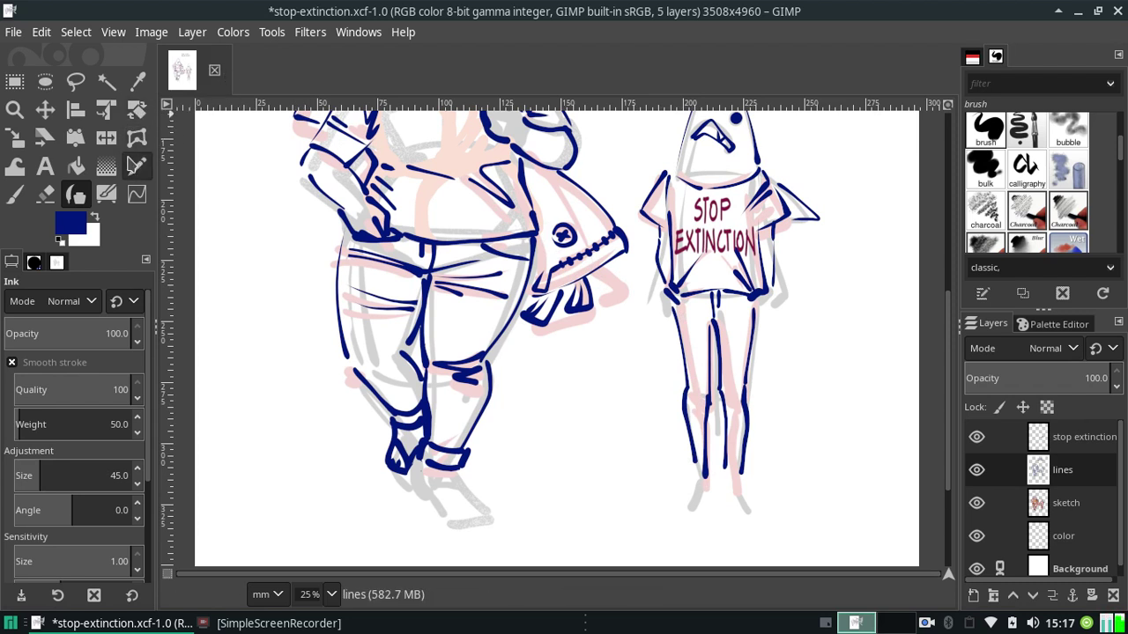
Erase the old lower left-leg stroke and re-ink the line down the left leg.
click(45, 193)
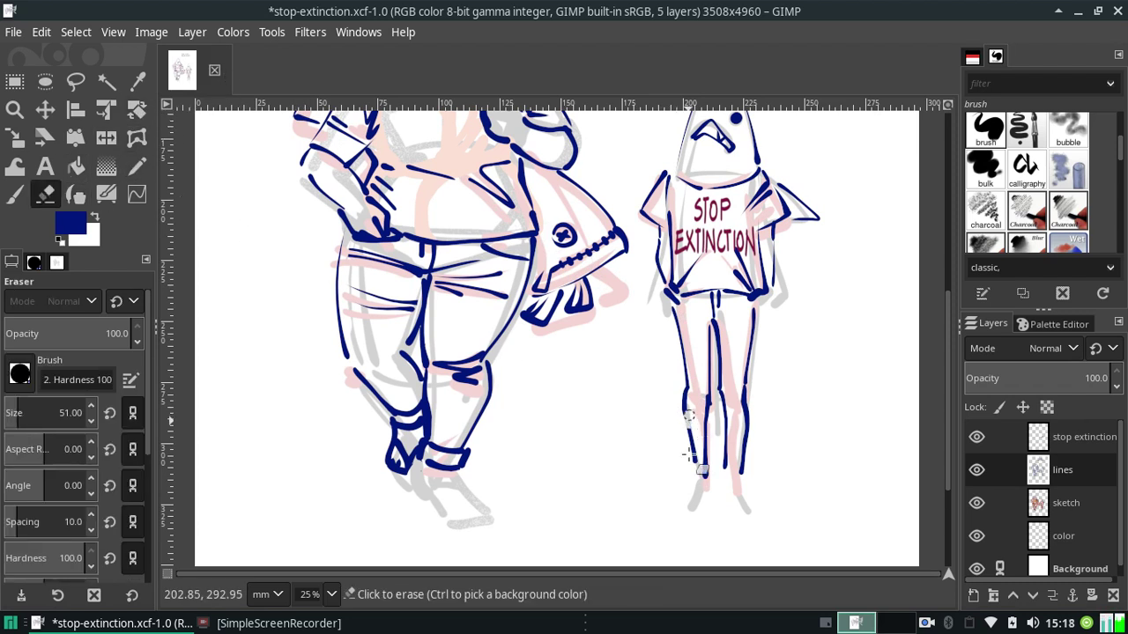
mouse_move(688, 454)
mouse_down()
mouse_move(705, 405)
mouse_move(698, 496)
mouse_up()
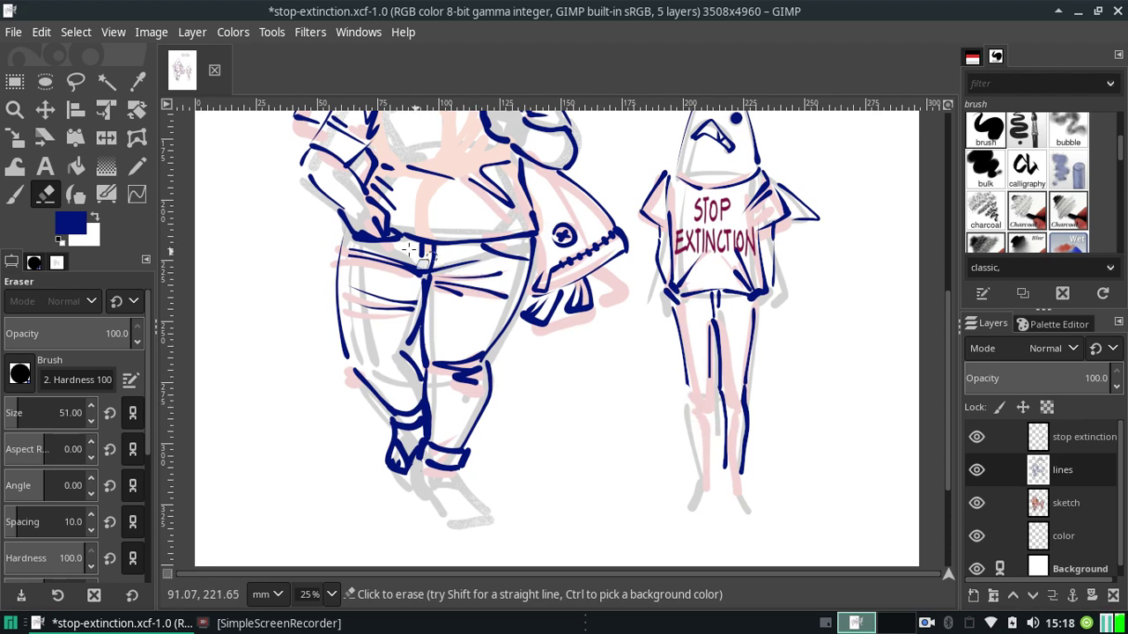
click(76, 196)
click(105, 195)
click(76, 195)
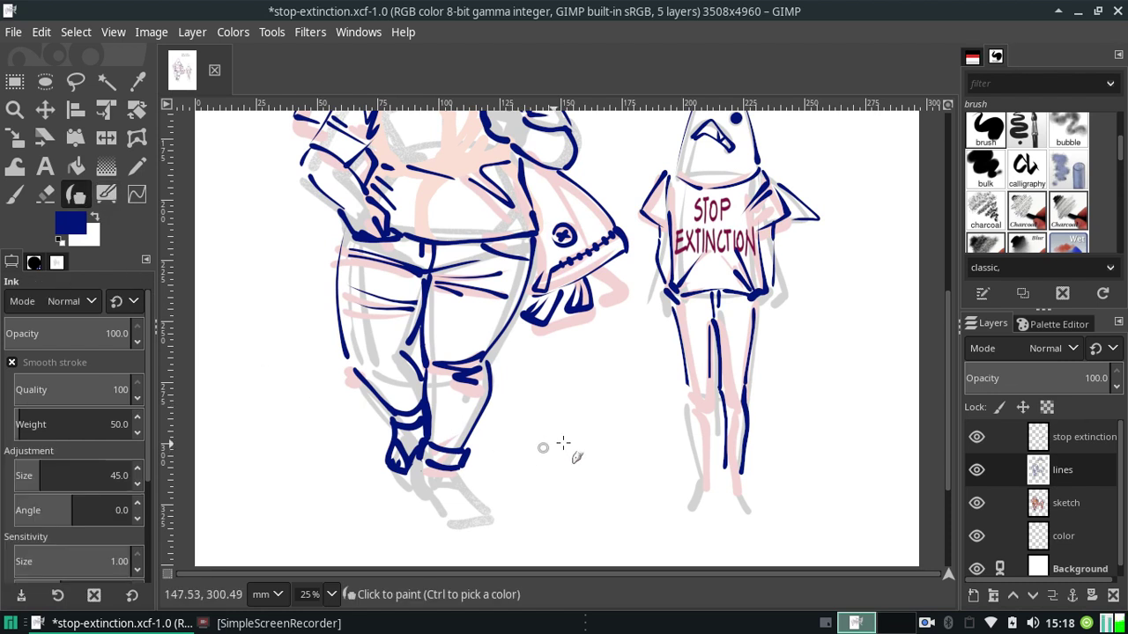
drag(686, 389, 692, 469)
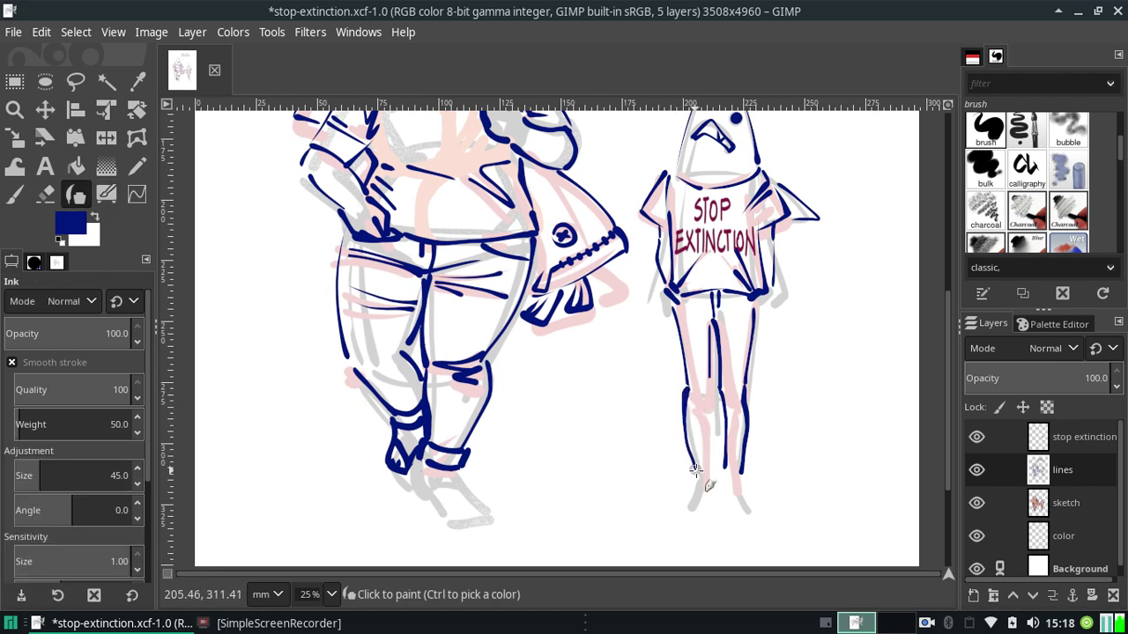
key(ctrl+z)
drag(686, 386, 692, 467)
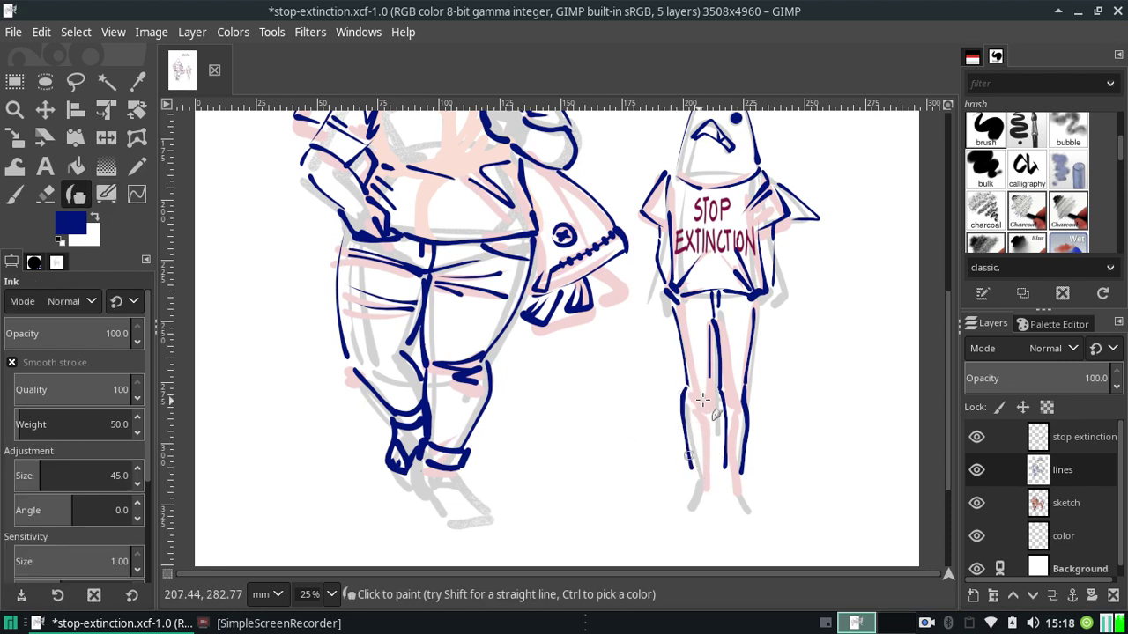
Ink the small figure's inner leg line and try a stroke extending the right leg.
drag(702, 386, 705, 471)
key(ctrl+z)
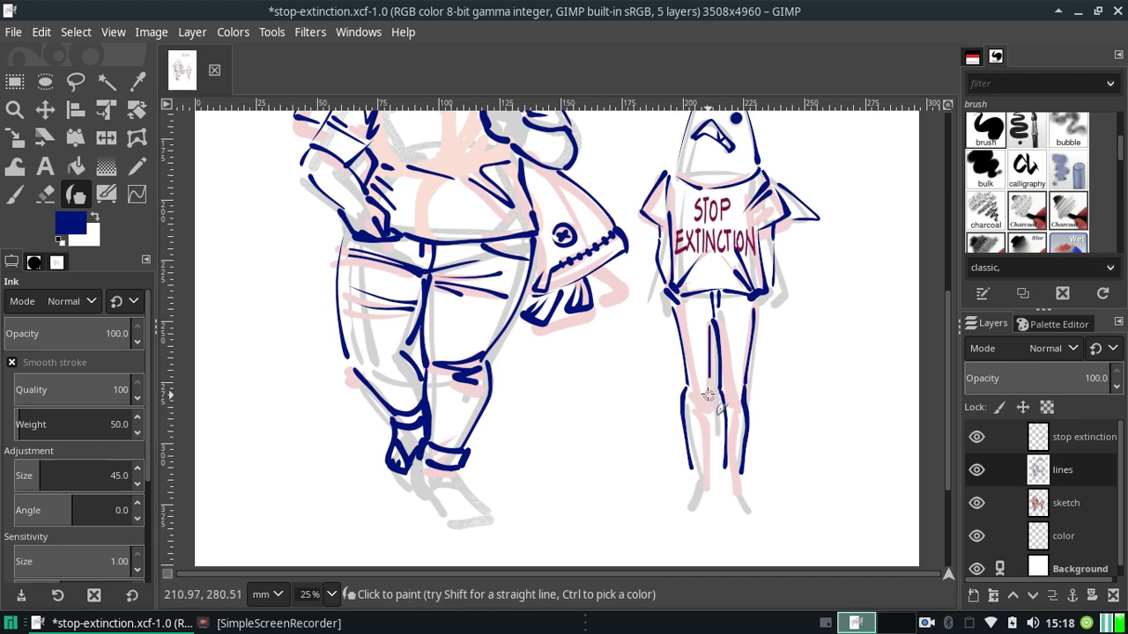
drag(707, 394, 706, 456)
key(ctrl+z)
drag(705, 397, 706, 456)
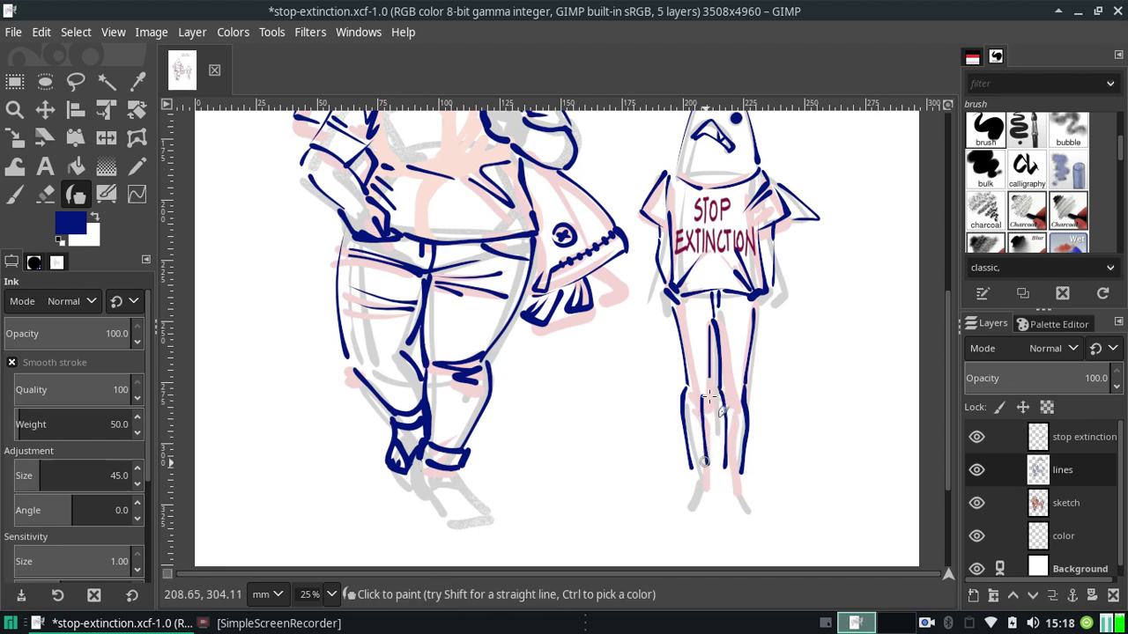
key(ctrl+z)
drag(707, 395, 702, 459)
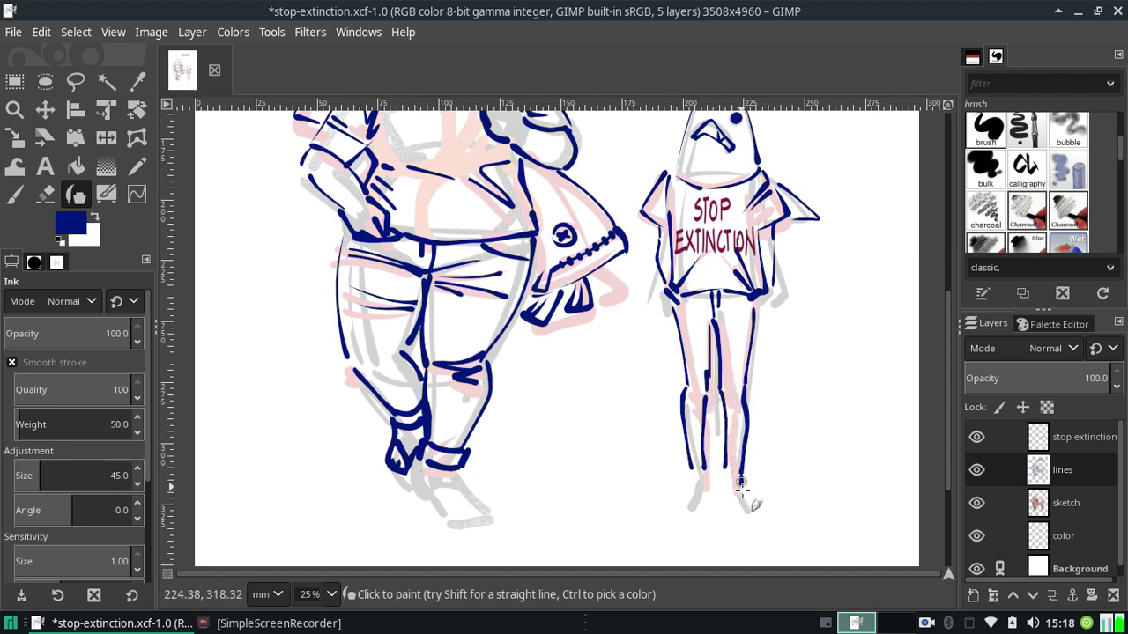
mouse_move(741, 483)
mouse_down()
mouse_move(756, 511)
mouse_move(702, 509)
mouse_up()
key(ctrl+z)
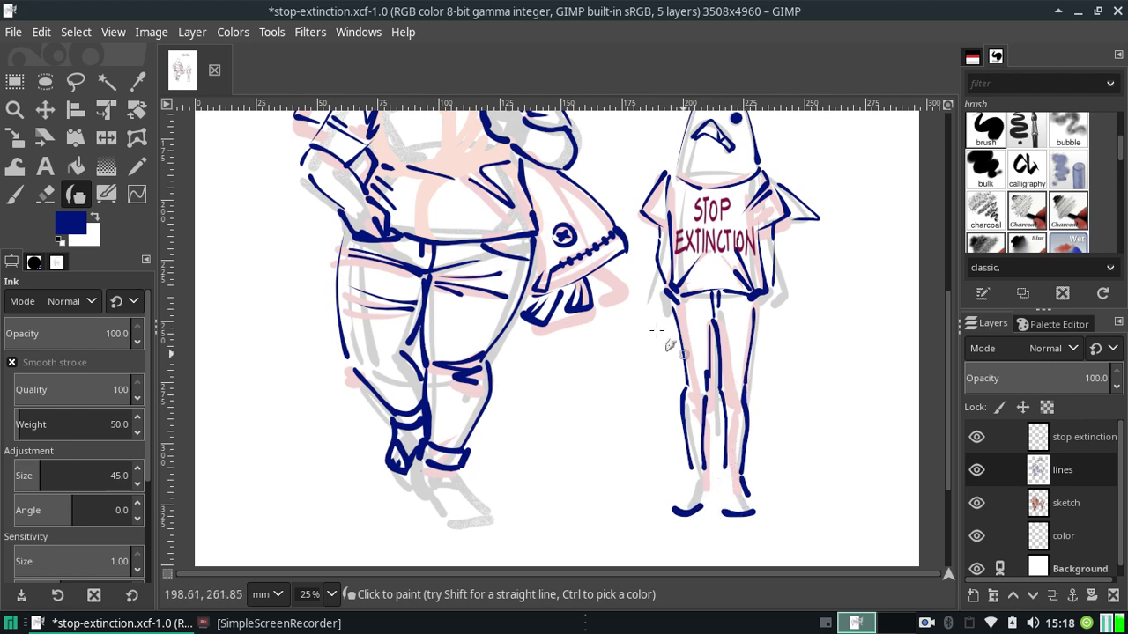
Erase the old right foot stroke and redraw the small figure's right foot.
click(45, 194)
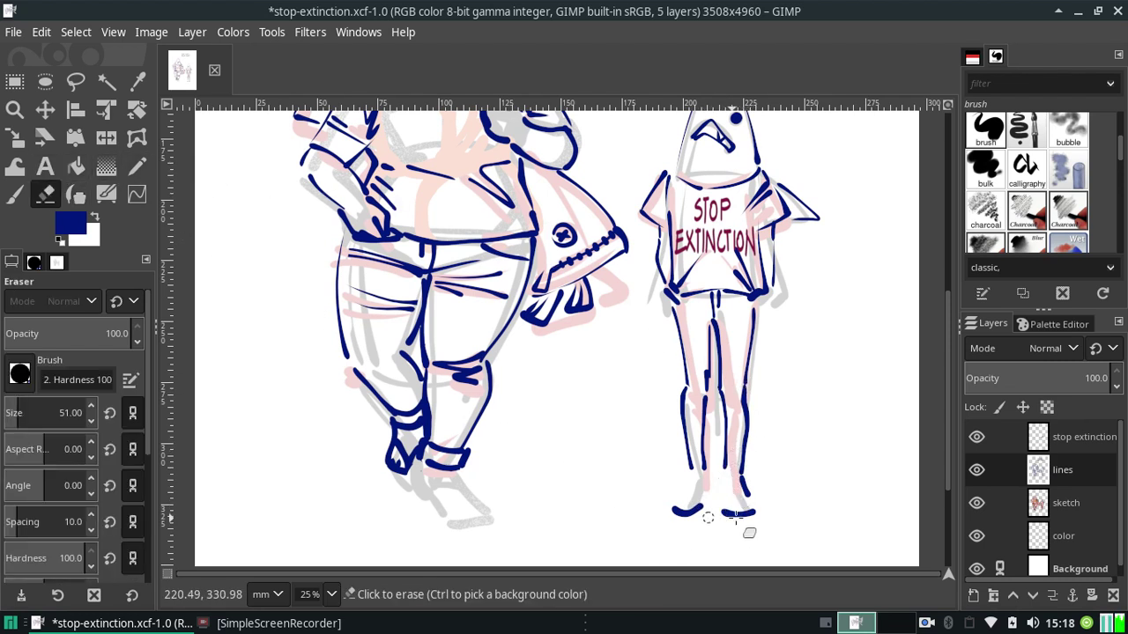
mouse_move(749, 529)
mouse_down()
mouse_move(730, 516)
mouse_move(755, 513)
mouse_up()
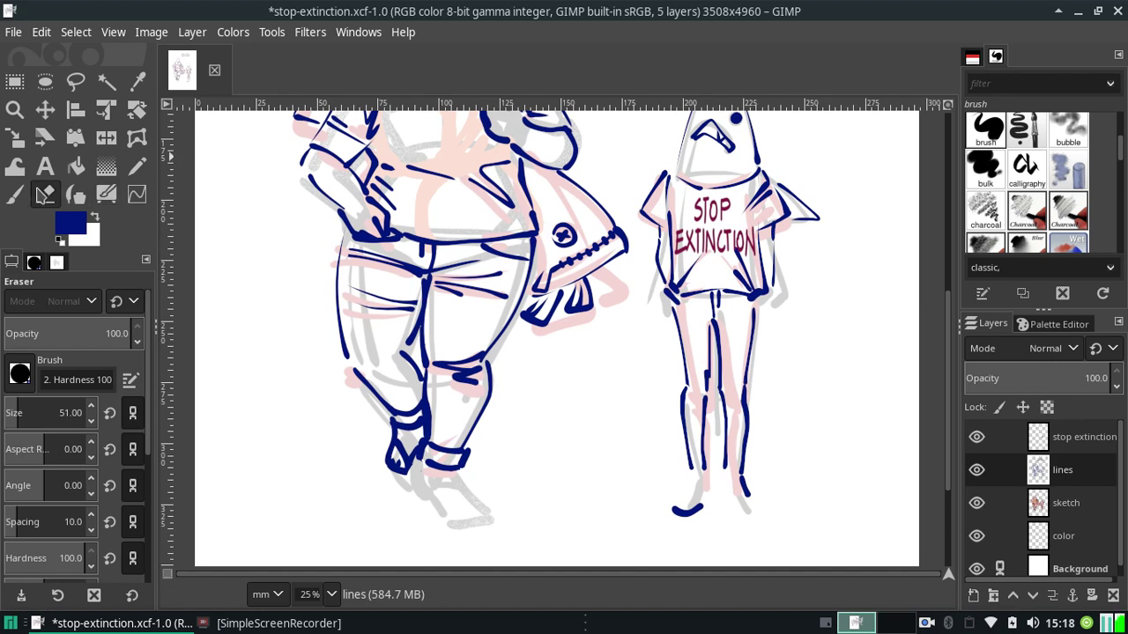
click(14, 193)
click(77, 195)
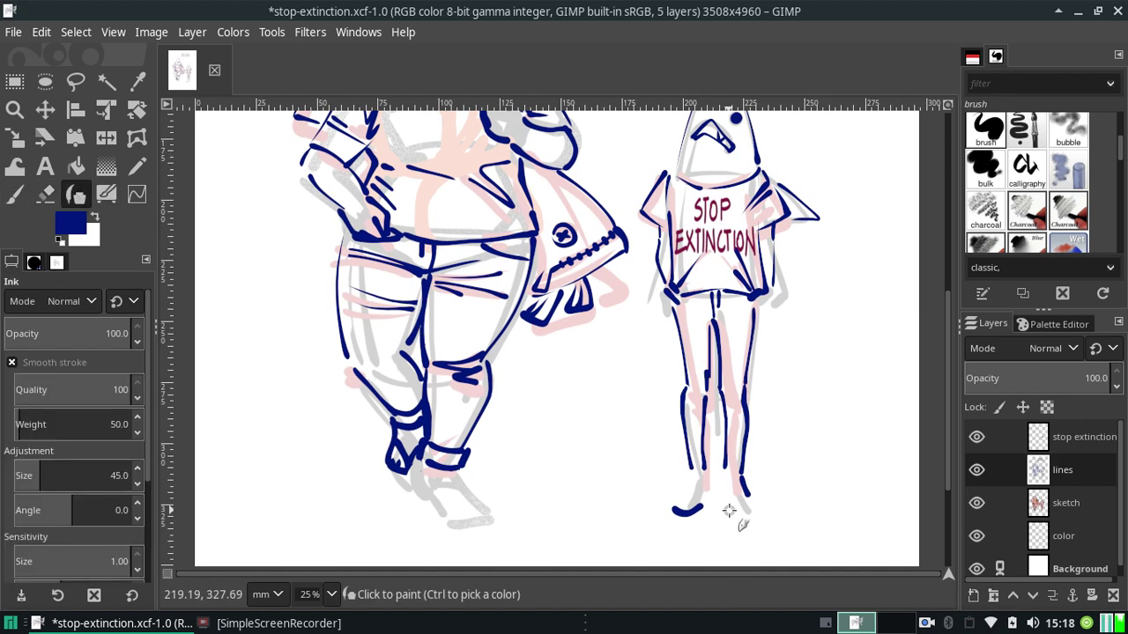
drag(723, 514, 751, 508)
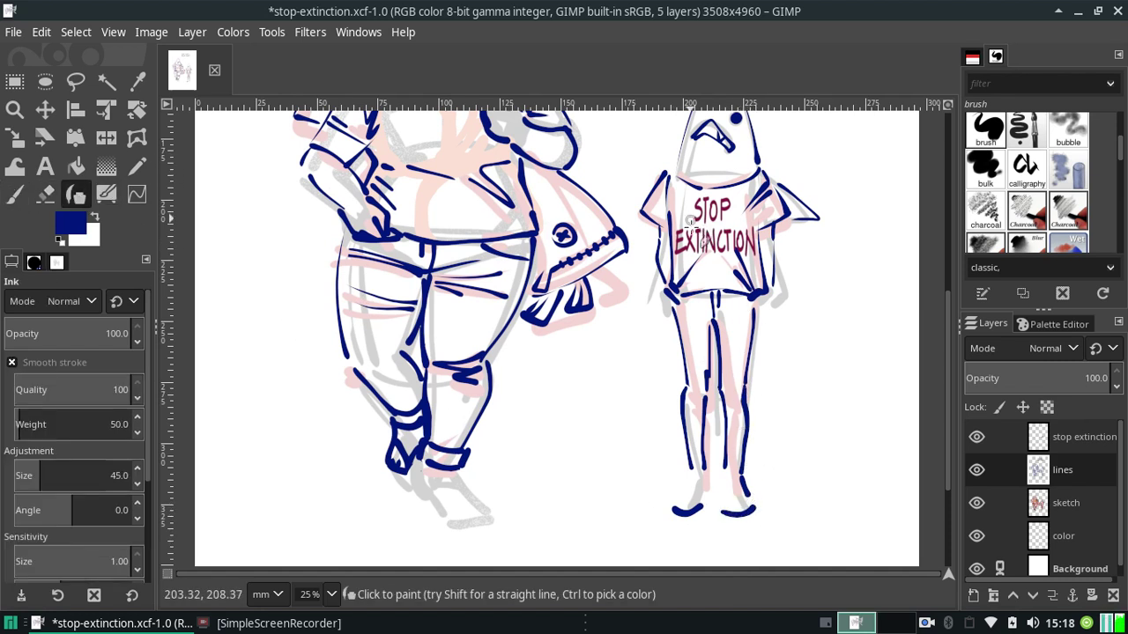
drag(949, 406, 949, 364)
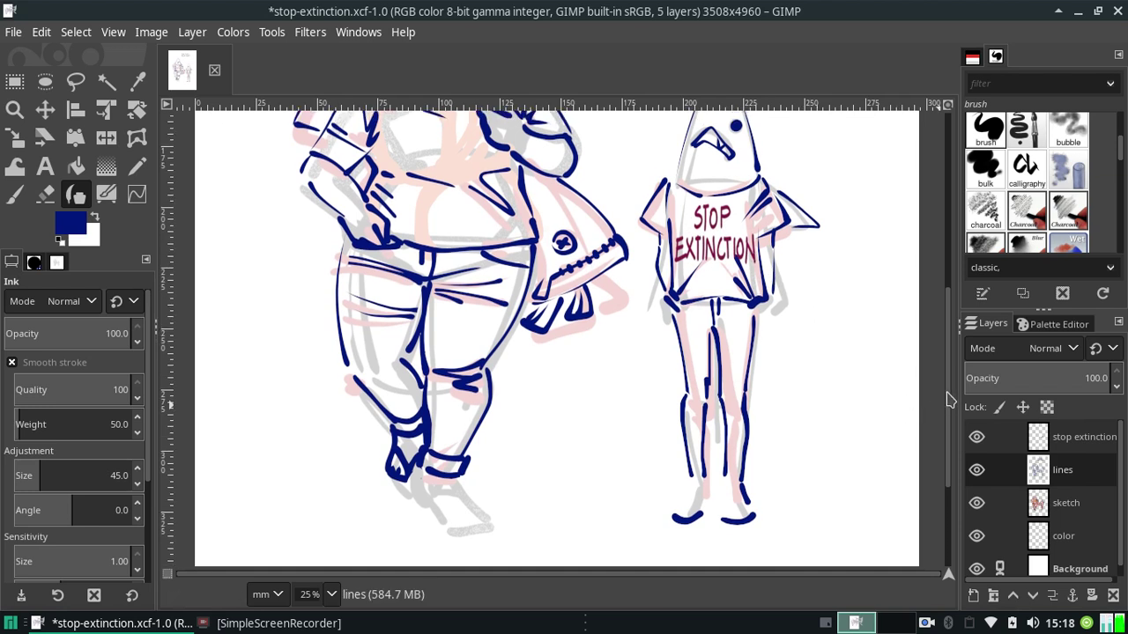
scroll(949, 355, up, 2)
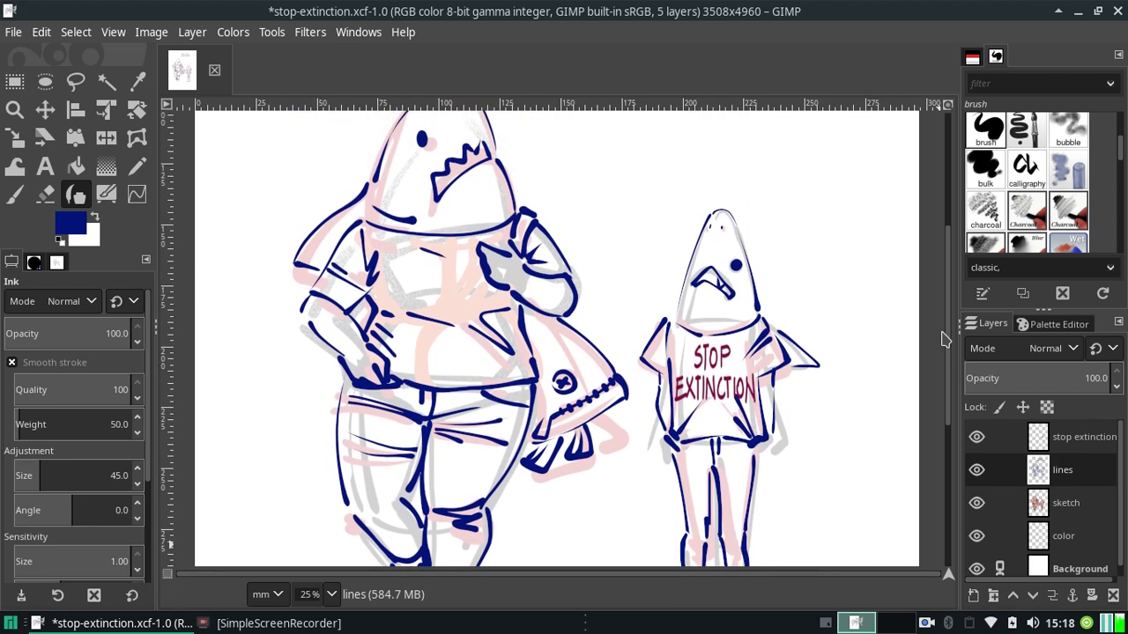
scroll(947, 344, up, 3)
scroll(936, 302, down, 1)
Turn on the View menu's Show Grid over the poster canvas.
scroll(935, 301, up, 2)
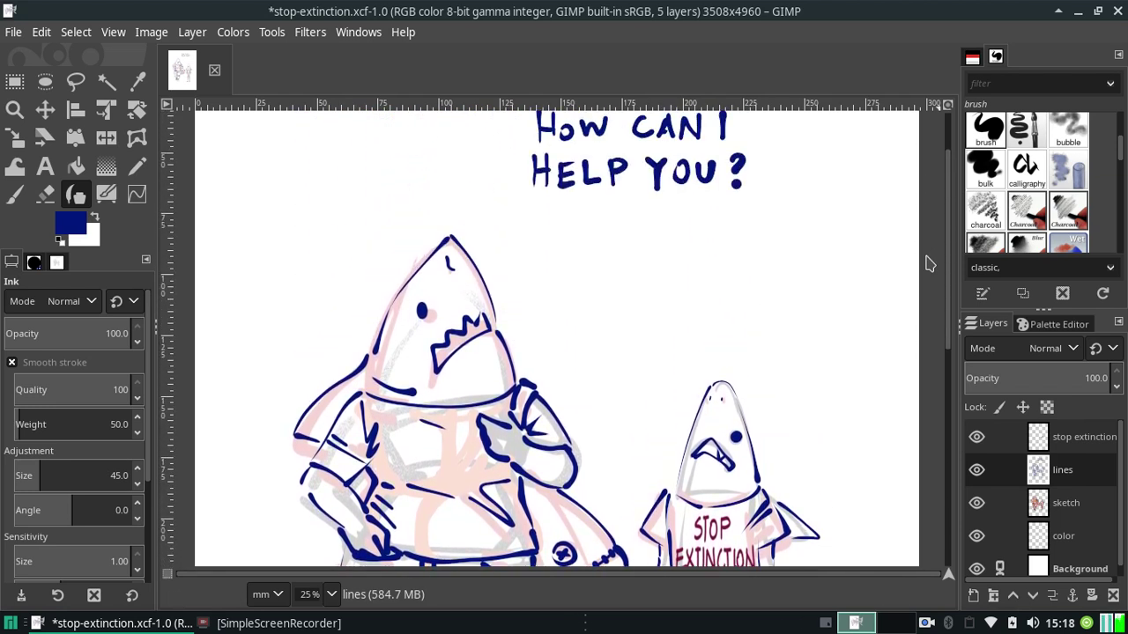
scroll(914, 217, up, 2)
scroll(913, 217, down, 3)
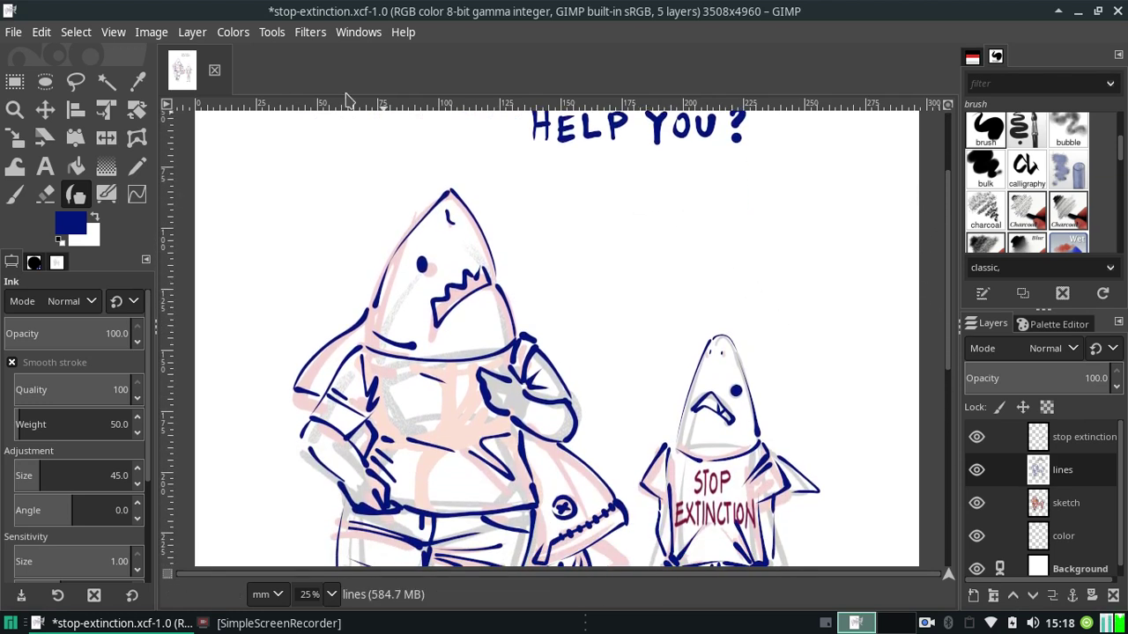
click(114, 32)
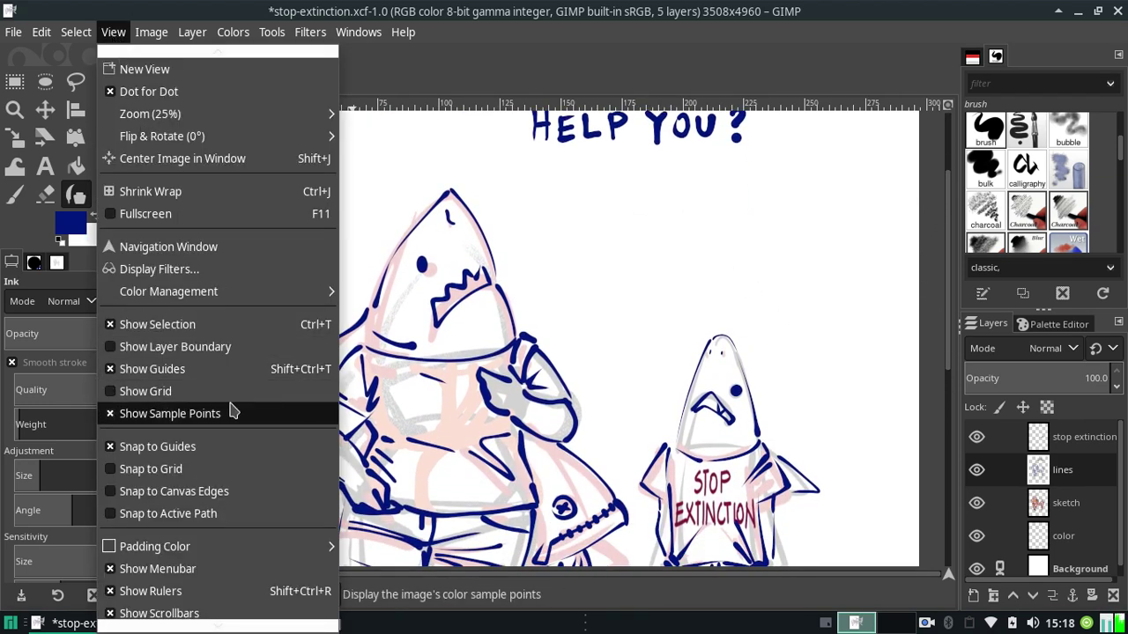
click(202, 392)
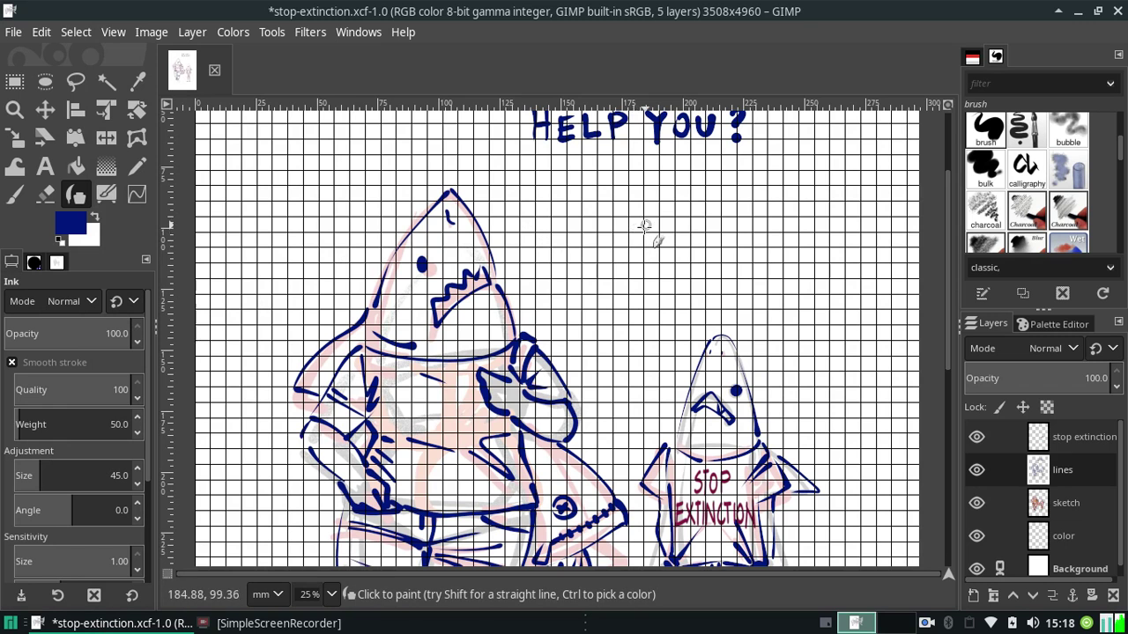
key(ctrl)
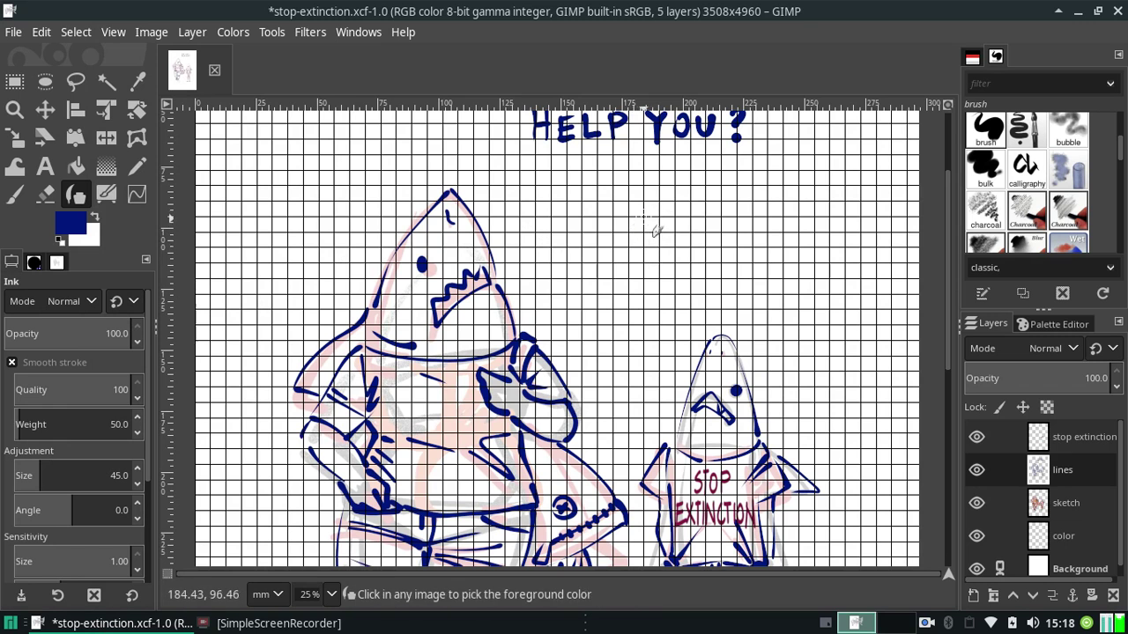
key(ctrl)
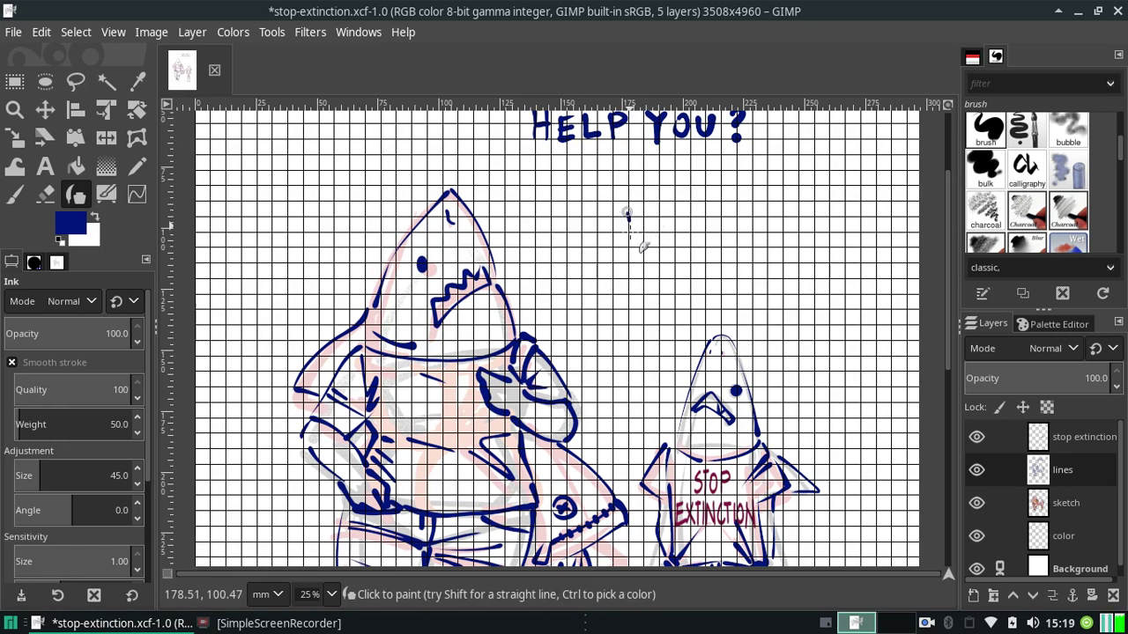
Sketch trial lettering strokes beside the big shark's head and undo them.
mouse_move(626, 211)
mouse_down()
mouse_move(627, 231)
mouse_move(703, 234)
mouse_move(715, 210)
mouse_move(715, 235)
mouse_move(747, 224)
mouse_move(732, 235)
mouse_move(756, 209)
mouse_up()
key(ctrl+z)
key(ctrl+z)
key(ctrl+z)
key(ctrl+z)
drag(756, 234, 756, 211)
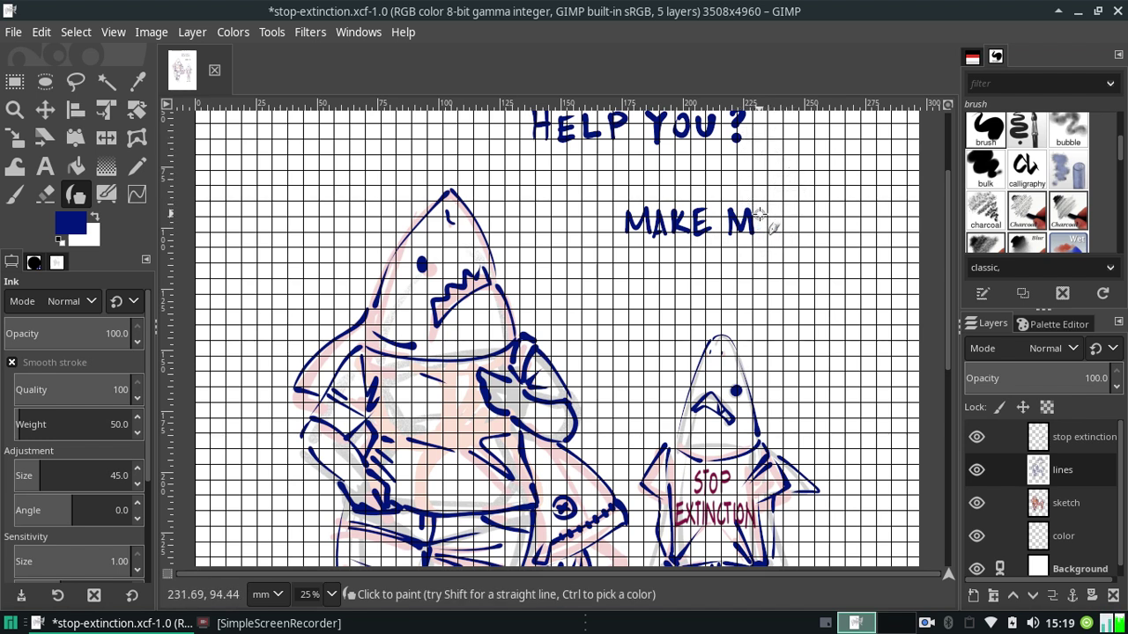
key(ctrl+z)
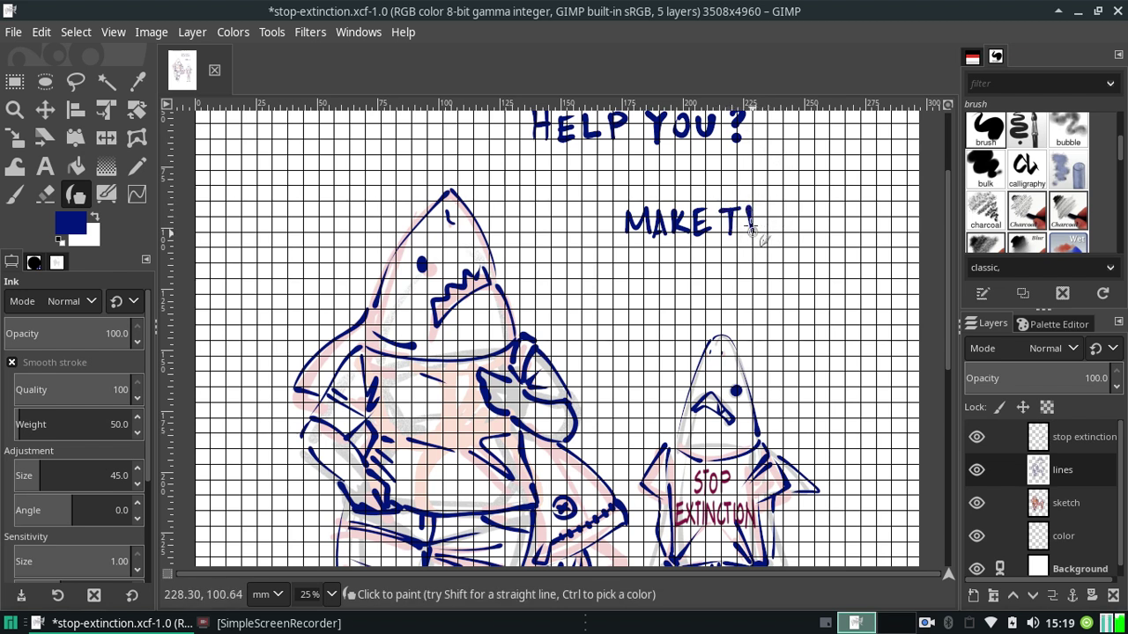
click(751, 228)
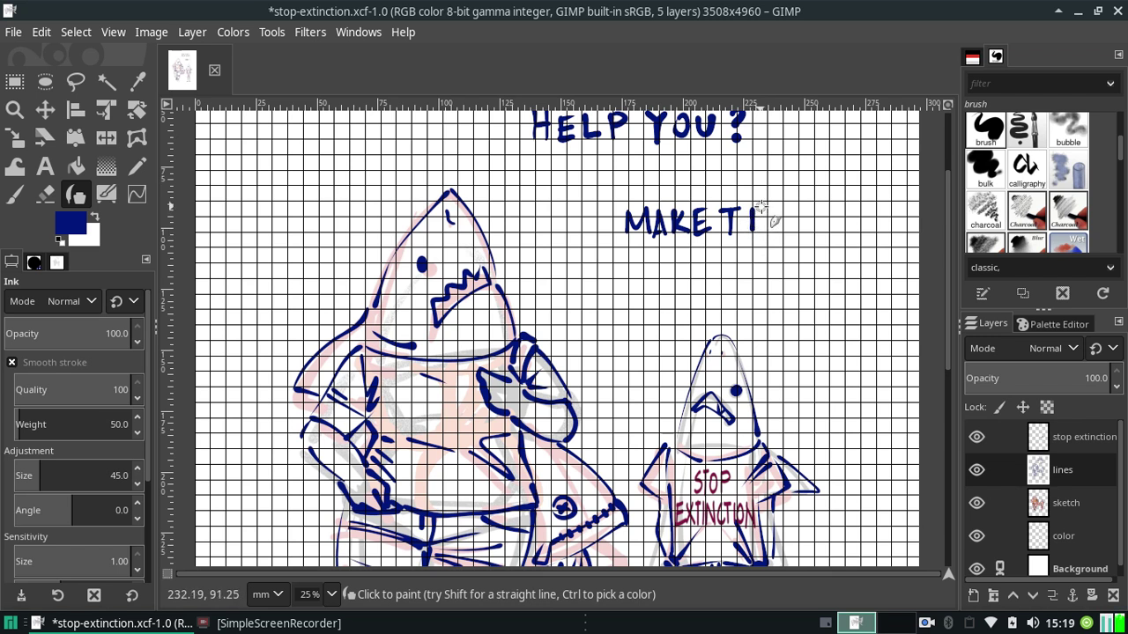
key(ctrl+z)
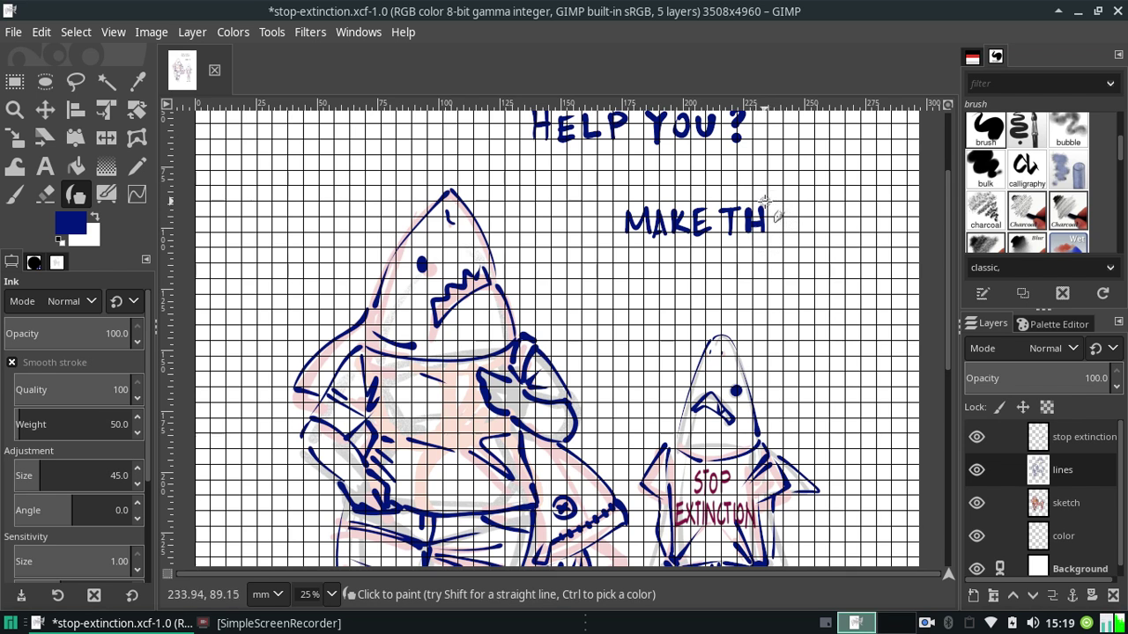
key(ctrl)
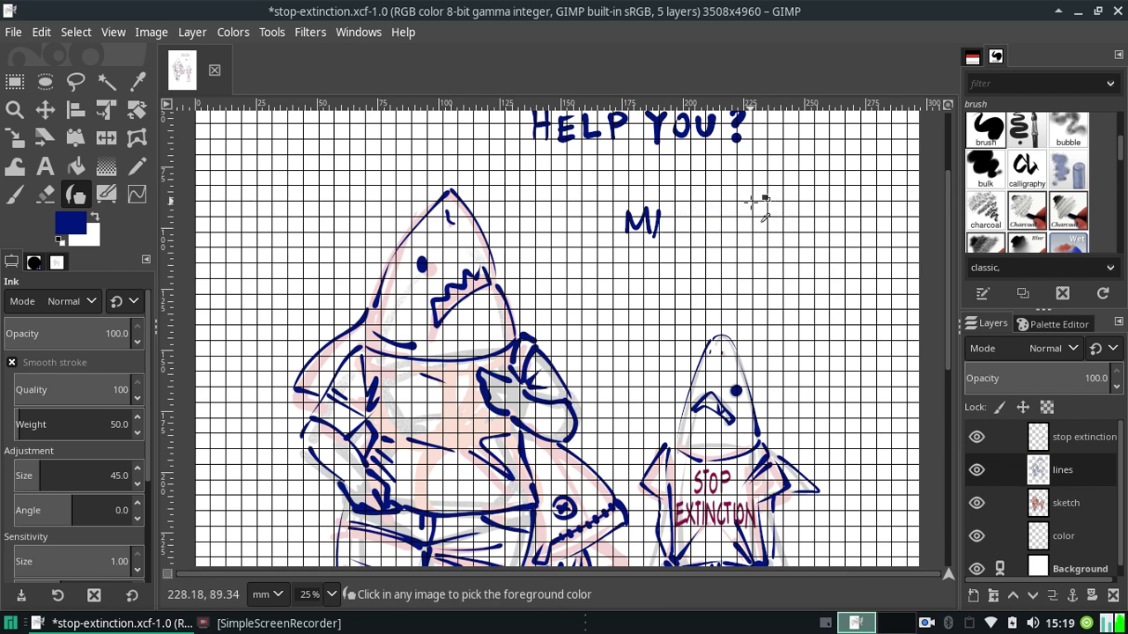
key(ctrl+z)
key(ctrl+z)
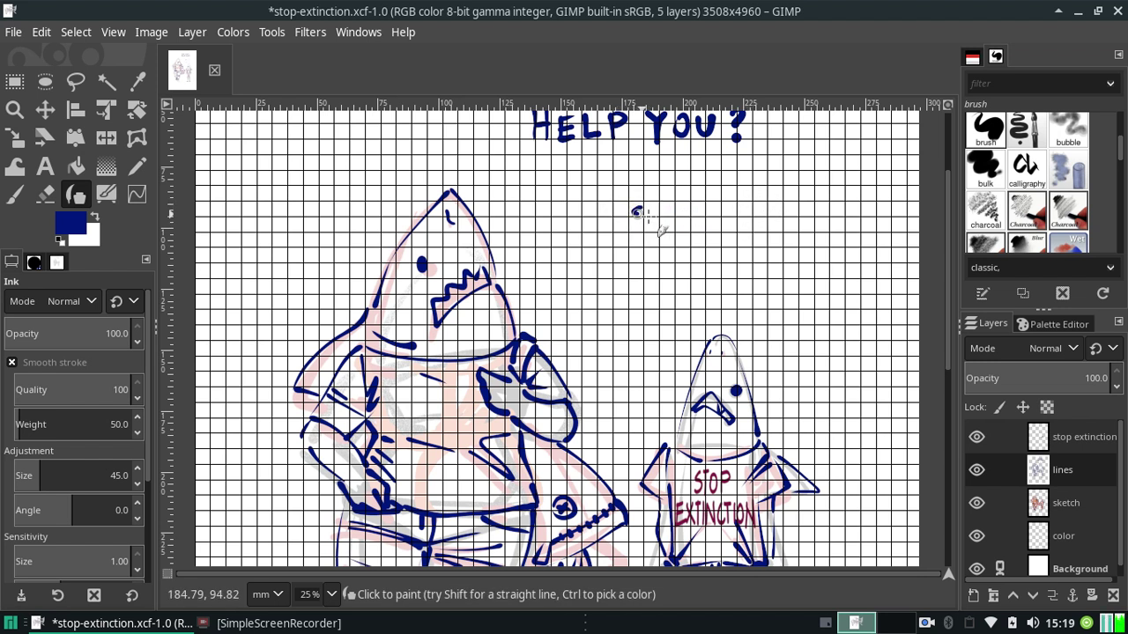
key(ctrl+z)
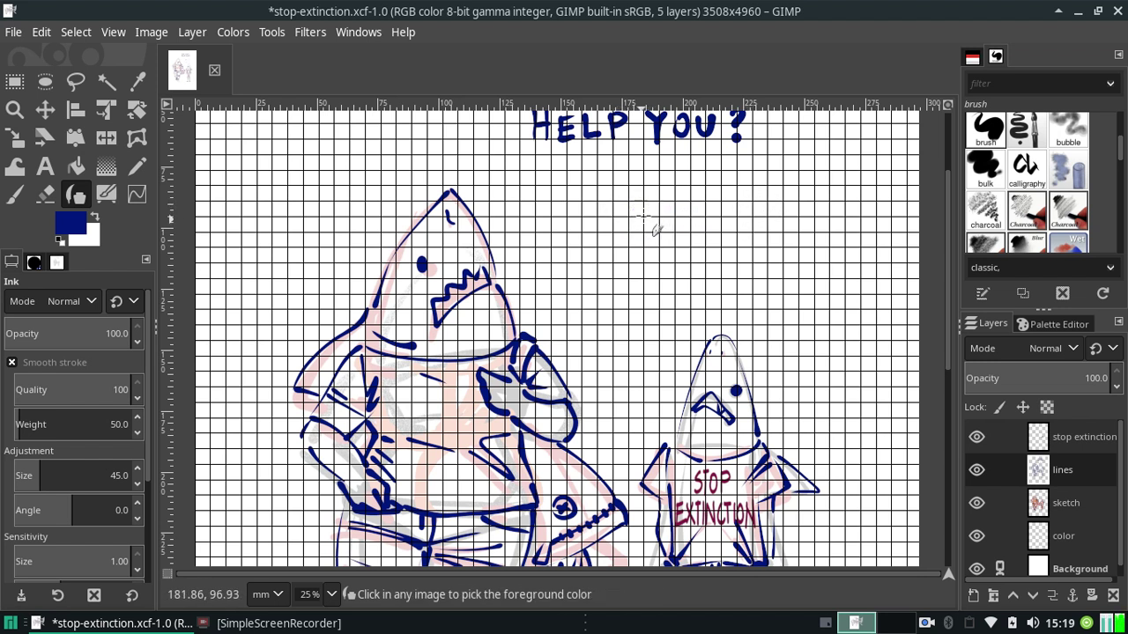
mouse_move(647, 211)
mouse_down()
mouse_move(631, 231)
mouse_move(678, 235)
mouse_up()
Hand-letter SPREAD THE in navy ink on the lines layer.
key(ctrl+z)
key(ctrl+z)
mouse_move(679, 210)
mouse_down()
mouse_move(698, 234)
mouse_move(717, 209)
mouse_move(718, 234)
mouse_move(732, 208)
mouse_move(748, 234)
mouse_move(796, 234)
mouse_move(815, 208)
mouse_move(838, 234)
mouse_up()
key(ctrl+z)
mouse_move(838, 207)
mouse_down()
mouse_move(854, 207)
mouse_move(852, 220)
mouse_up()
drag(838, 232, 857, 232)
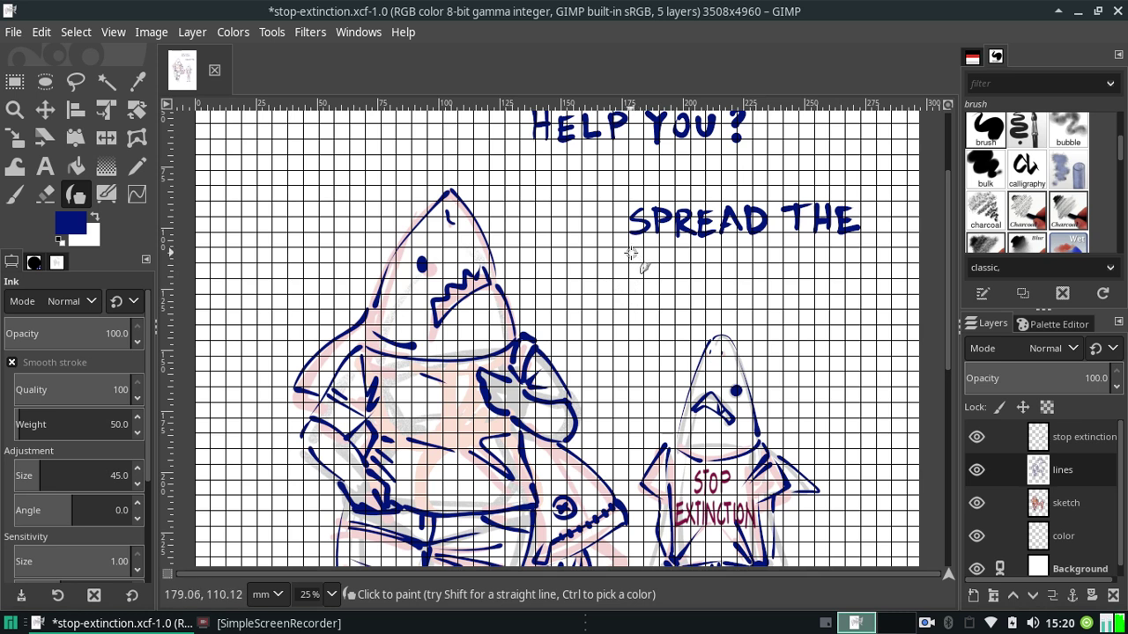
Letter WORD below SPREAD THE, redoing misdrawn strokes.
mouse_move(632, 253)
mouse_down()
mouse_move(634, 267)
mouse_move(650, 263)
mouse_up()
key(ctrl+z)
mouse_move(650, 263)
mouse_down()
mouse_move(667, 256)
mouse_move(677, 278)
mouse_move(697, 257)
mouse_up()
key(ctrl+z)
mouse_move(713, 256)
mouse_down()
mouse_move(712, 280)
mouse_move(716, 269)
mouse_move(733, 280)
mouse_up()
key(ctrl+z)
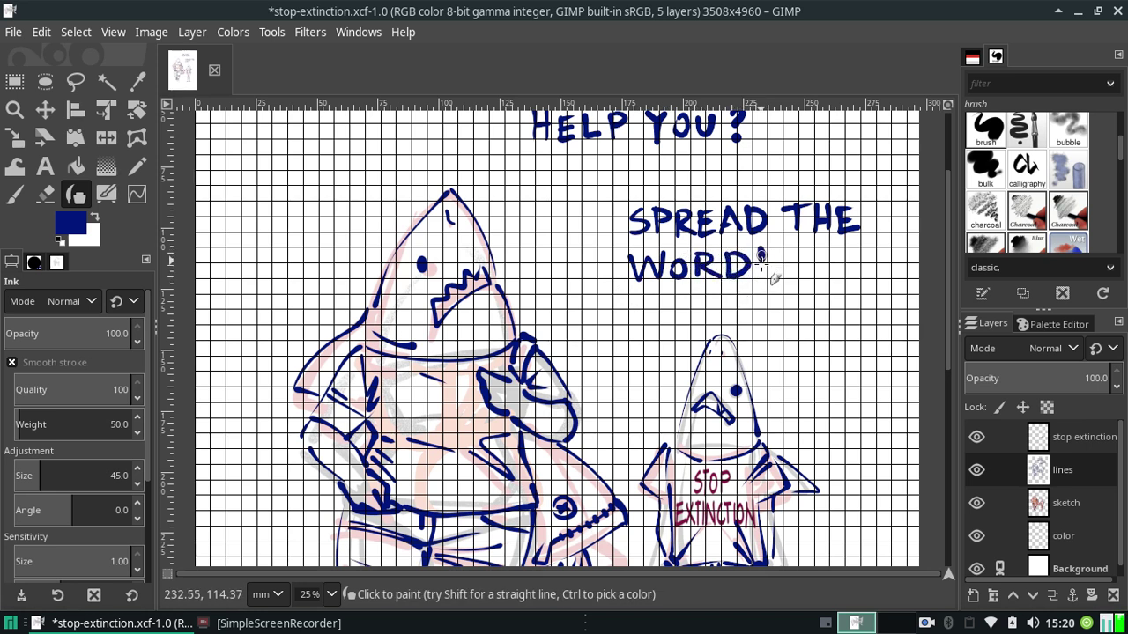
Add a second and third exclamation mark after WORD!
drag(777, 246, 775, 263)
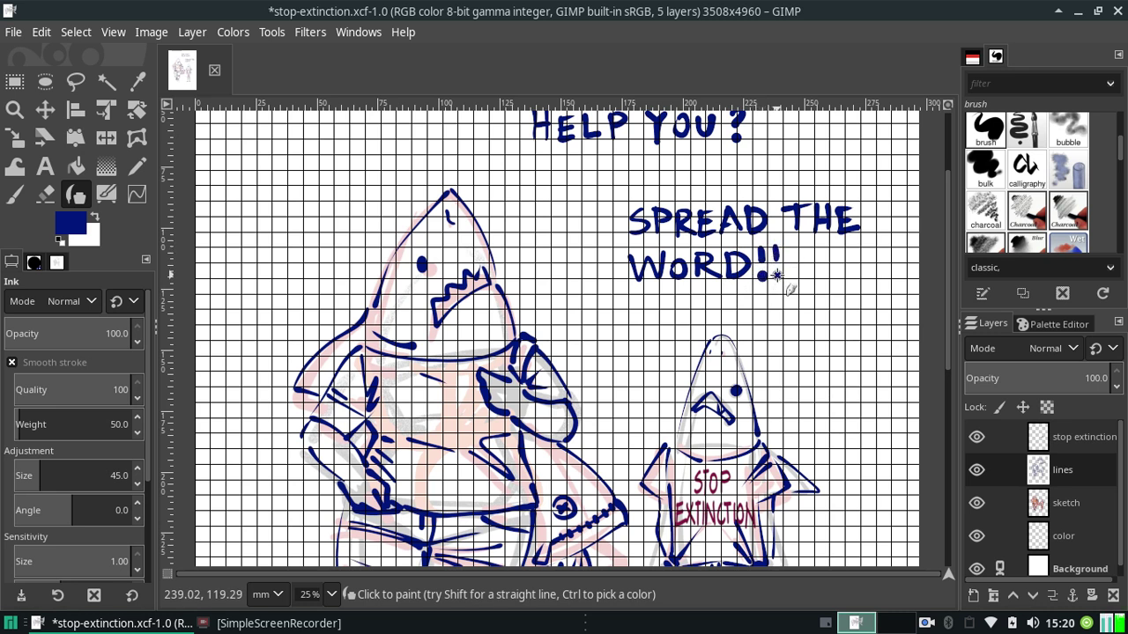
click(777, 276)
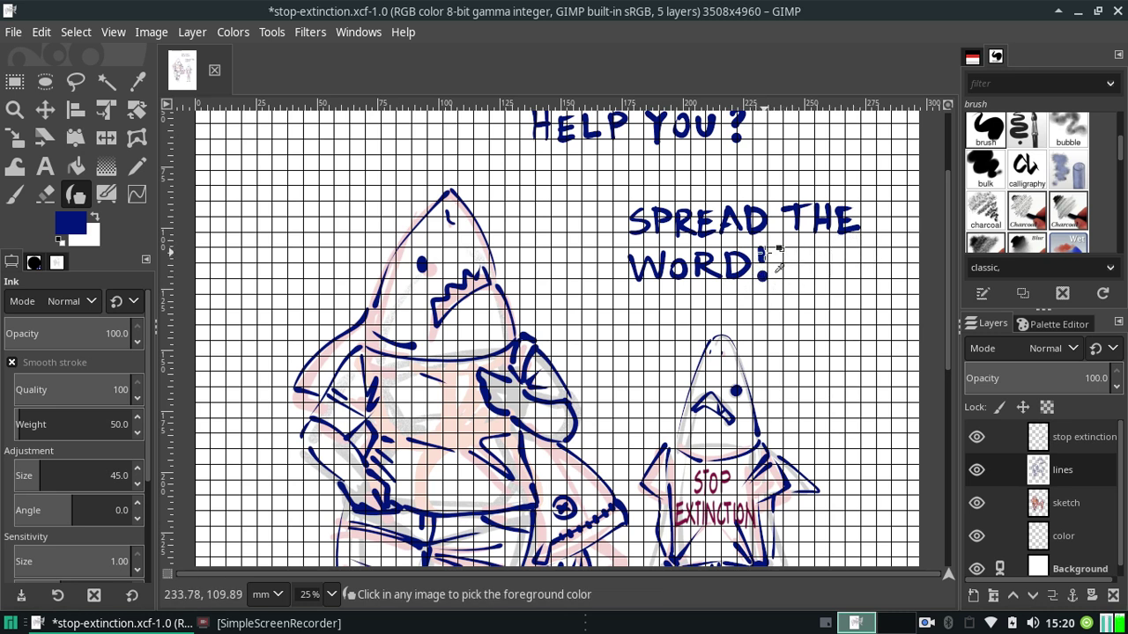
drag(776, 247, 775, 264)
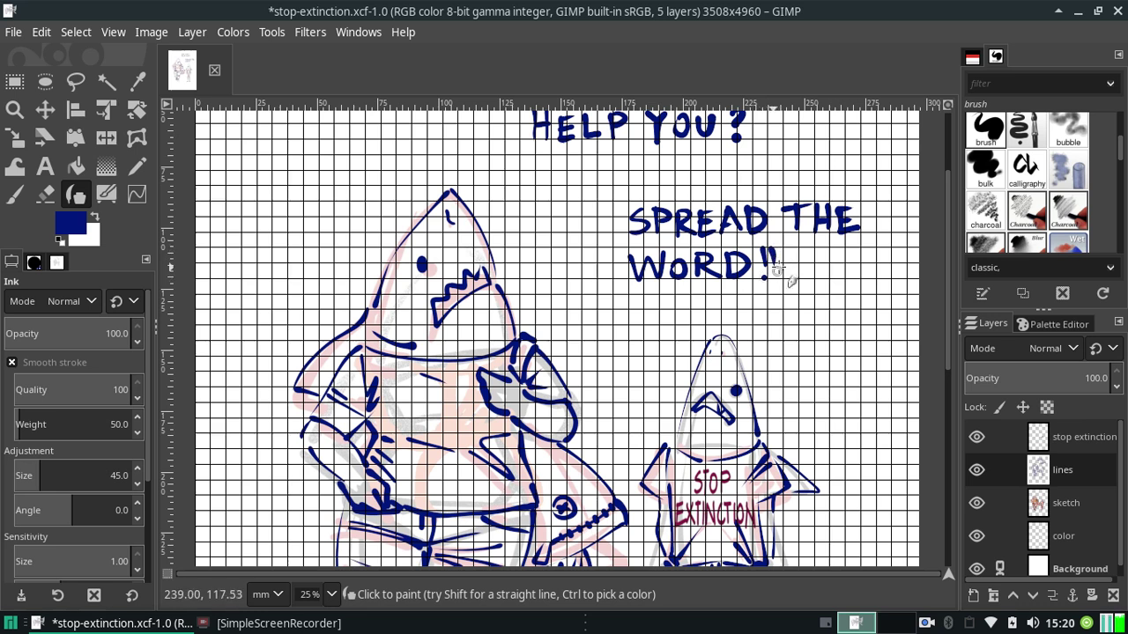
click(775, 274)
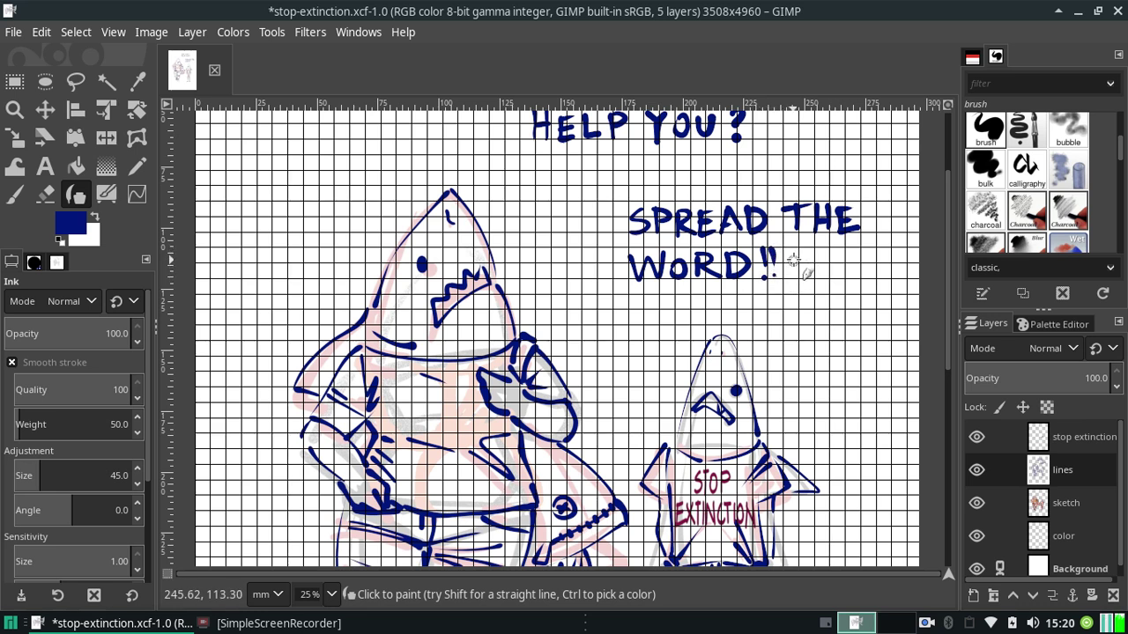
drag(783, 251, 788, 272)
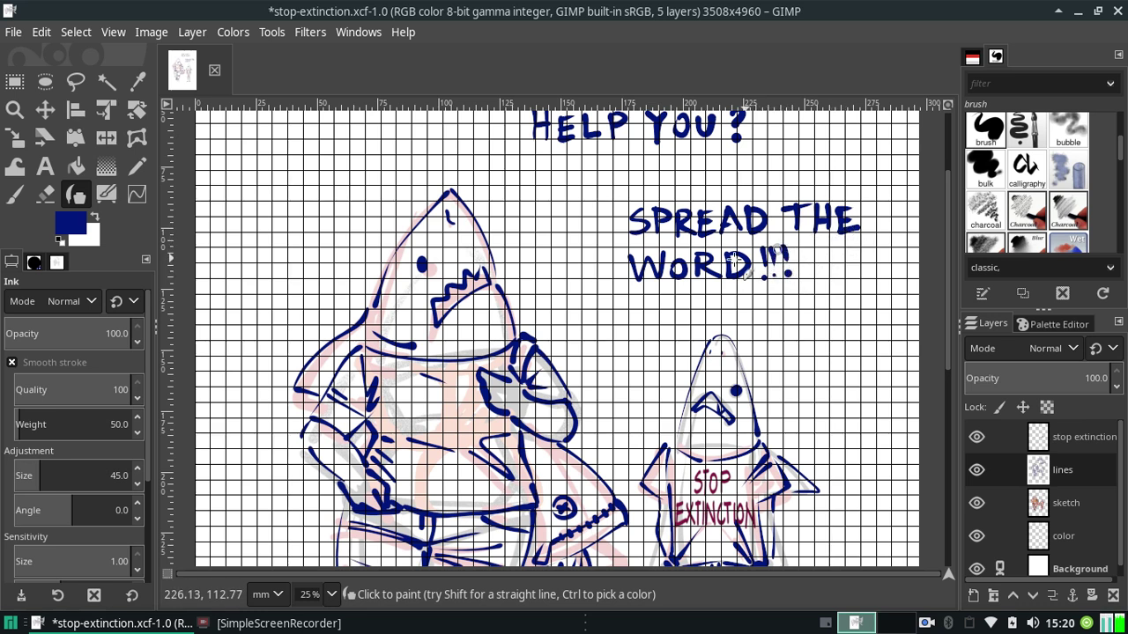
click(789, 273)
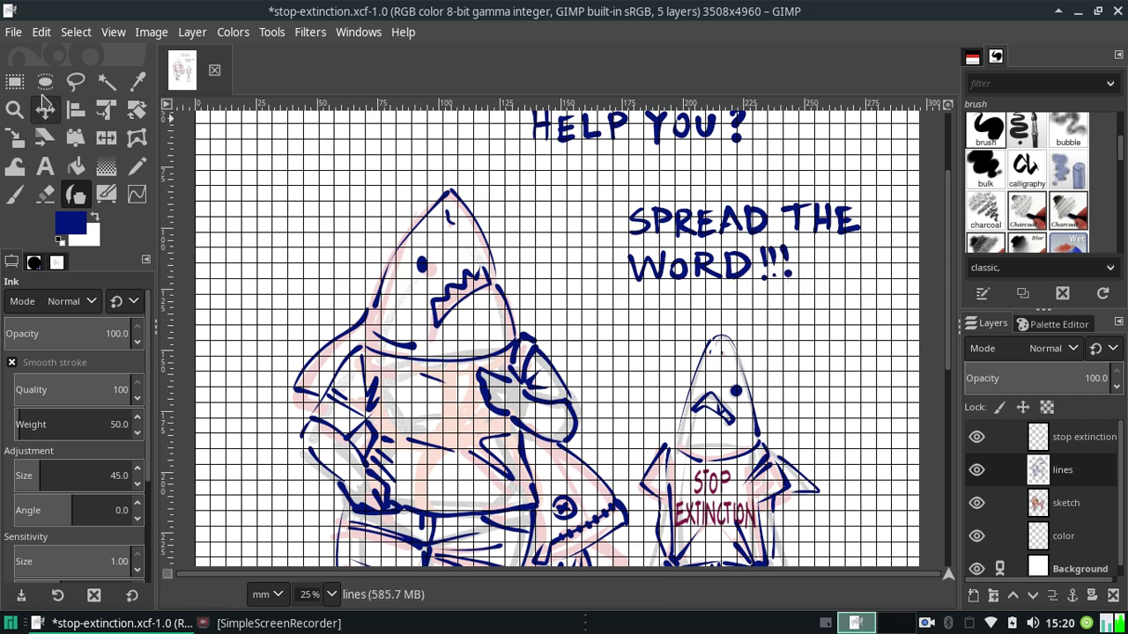
Rectangle-select the SPREAD THE lettering, undoing an accidental whole-layer move.
click(14, 82)
drag(605, 182, 884, 241)
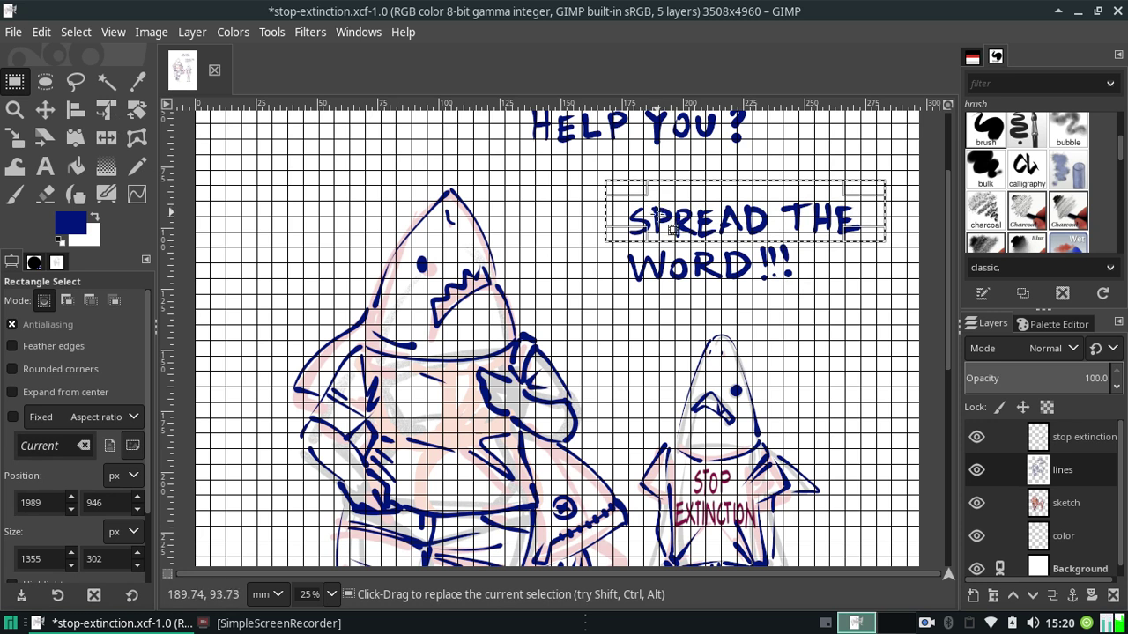
key(m)
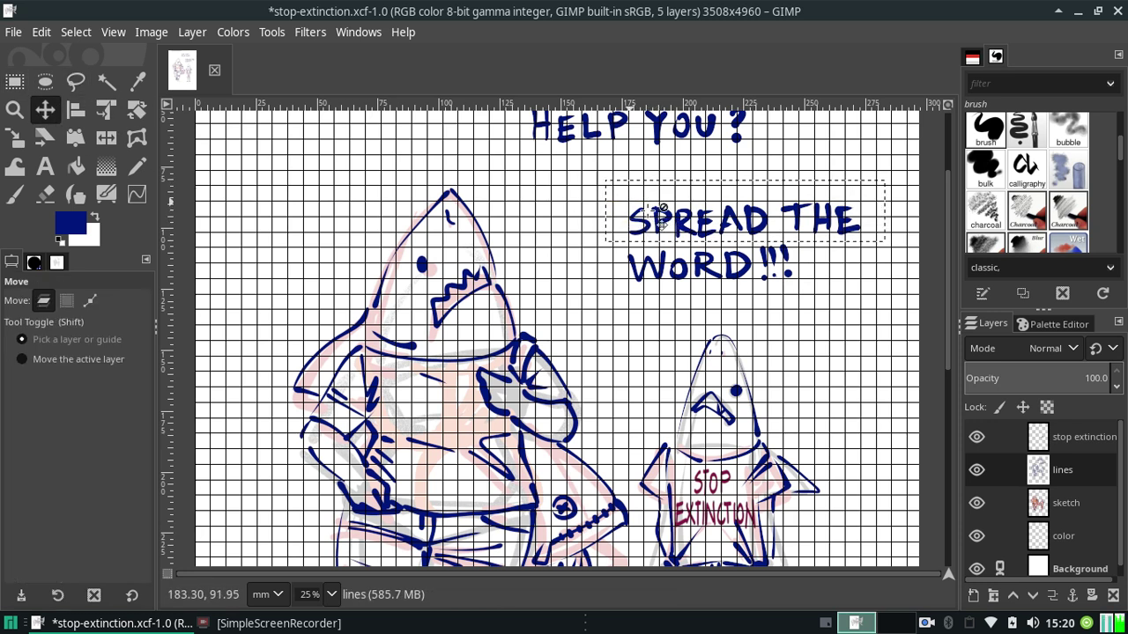
drag(692, 233, 695, 239)
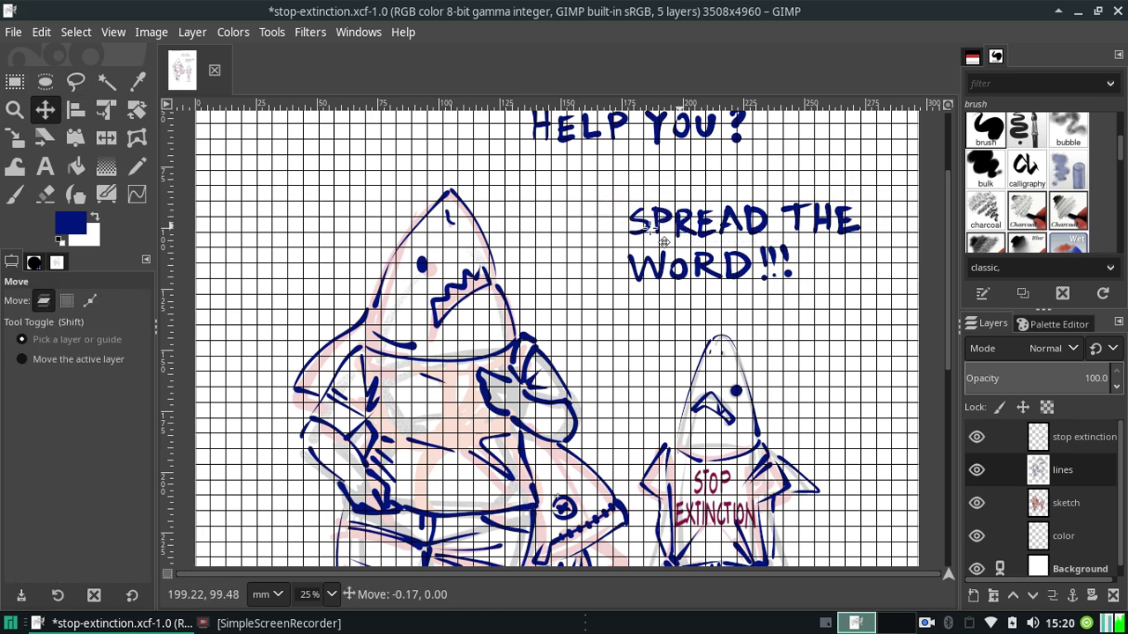
drag(652, 228, 495, 218)
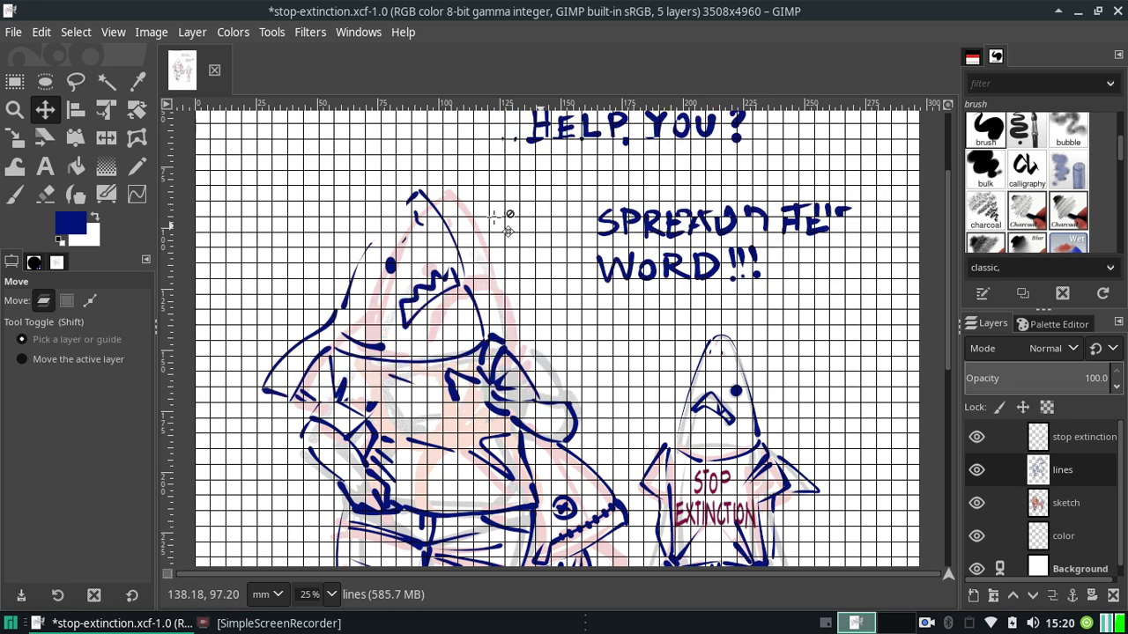
key(ctrl+z)
Cut and paste SPREAD THE, shift it left above WORD!!!, anchor it and save.
key(ctrl+x)
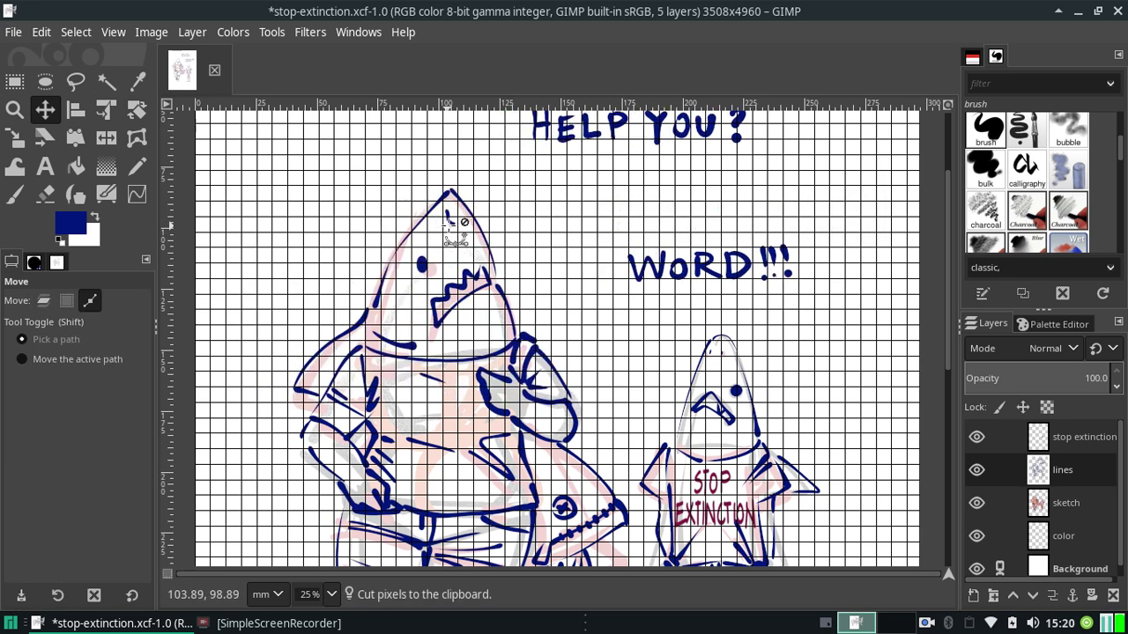
key(ctrl+v)
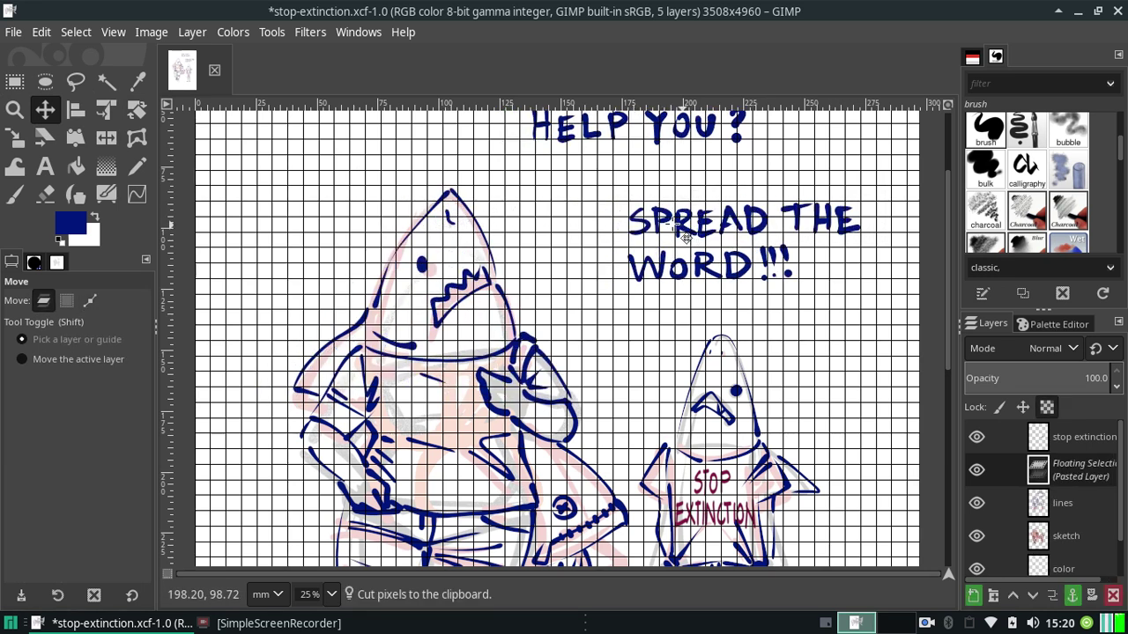
drag(686, 238, 659, 234)
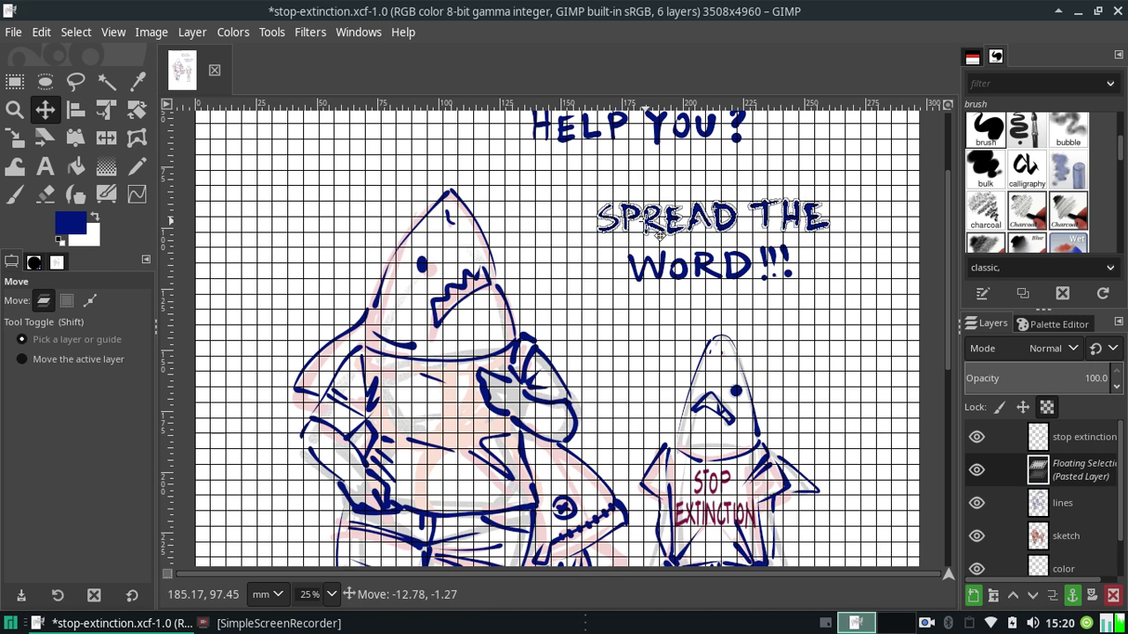
drag(659, 235, 659, 236)
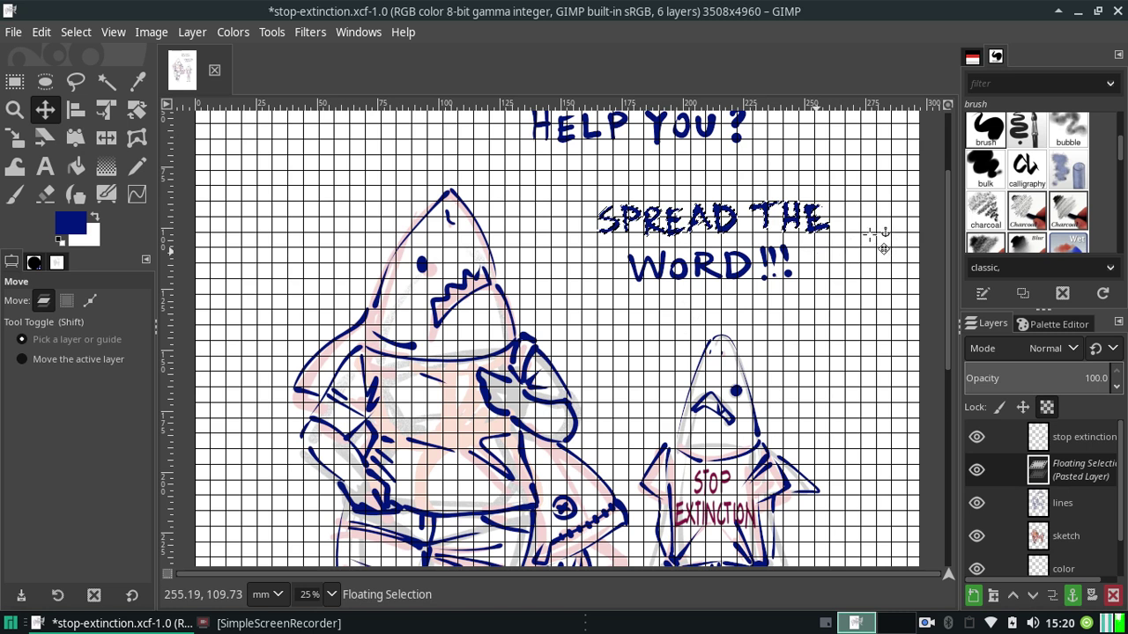
click(883, 250)
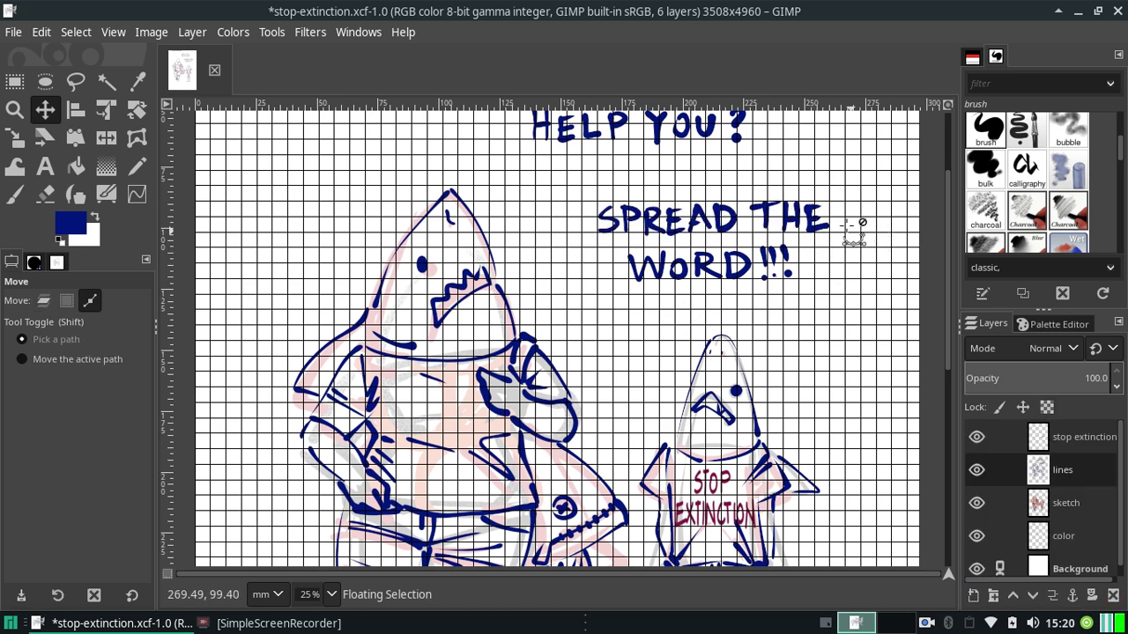
key(ctrl+s)
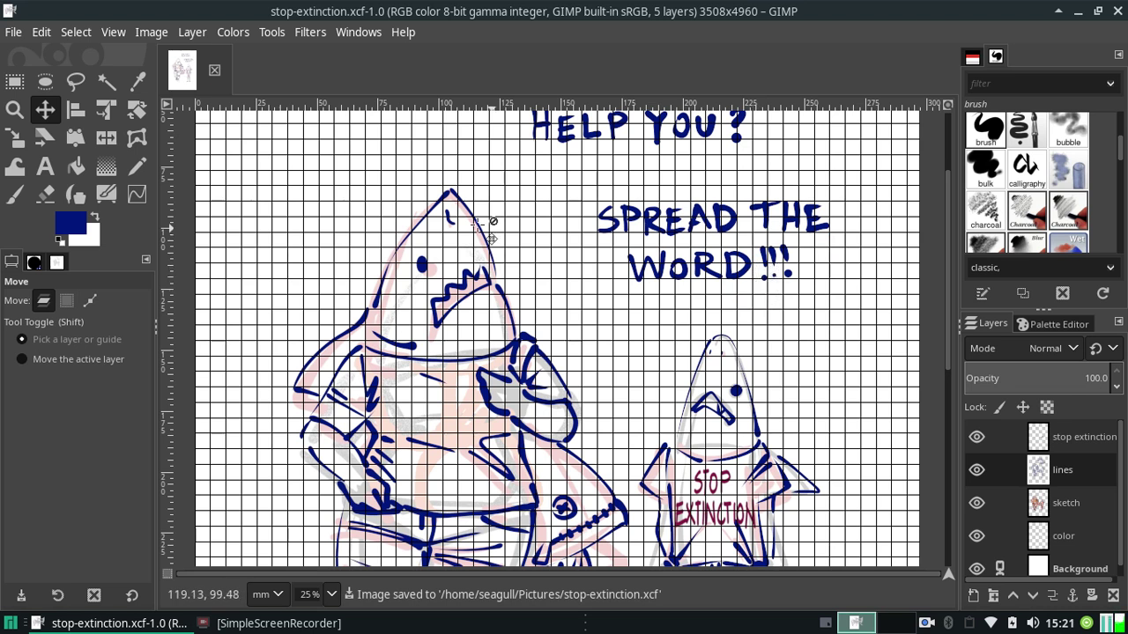
Hide the canvas grid and scroll down to the figures' feet.
click(78, 34)
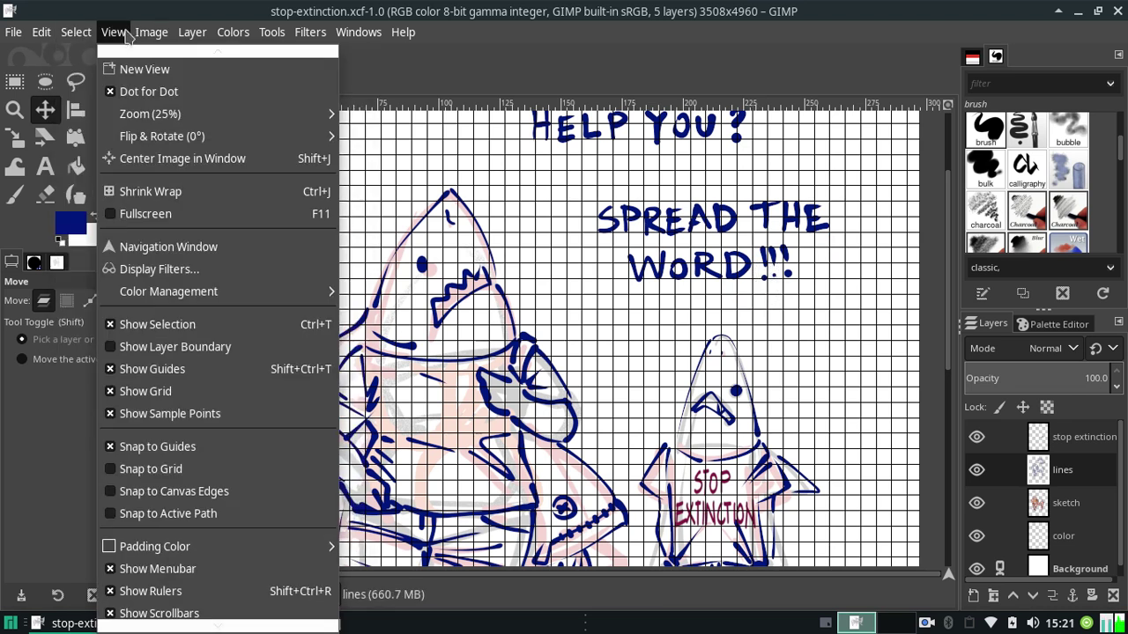
click(153, 393)
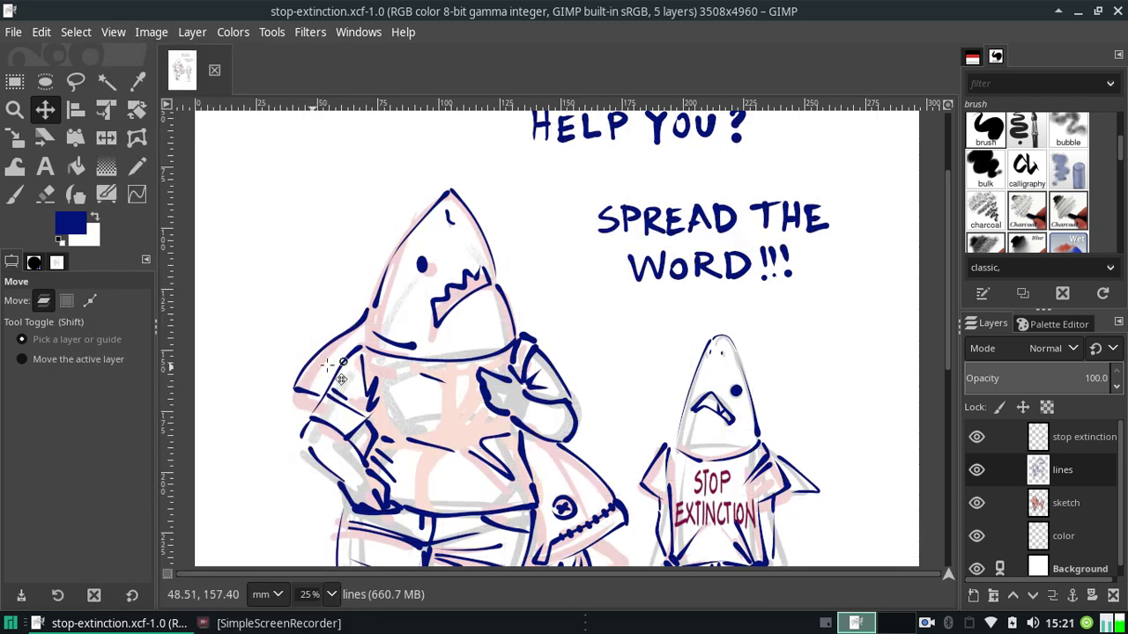
scroll(948, 302, up, 3)
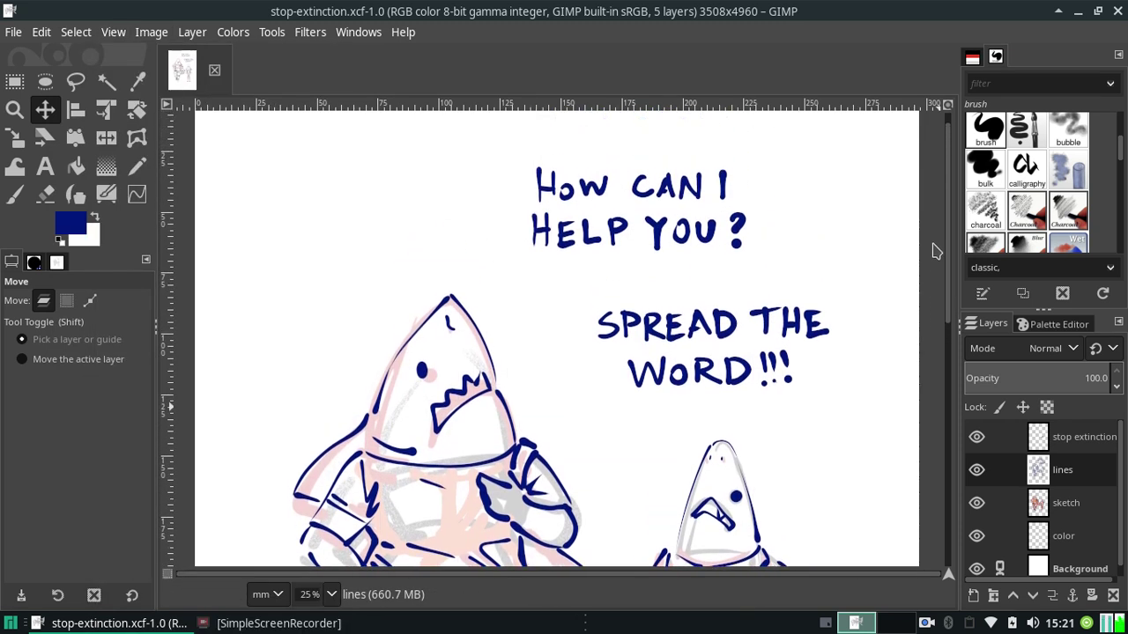
scroll(943, 307, down, 3)
scroll(938, 311, down, 1)
scroll(936, 339, down, 2)
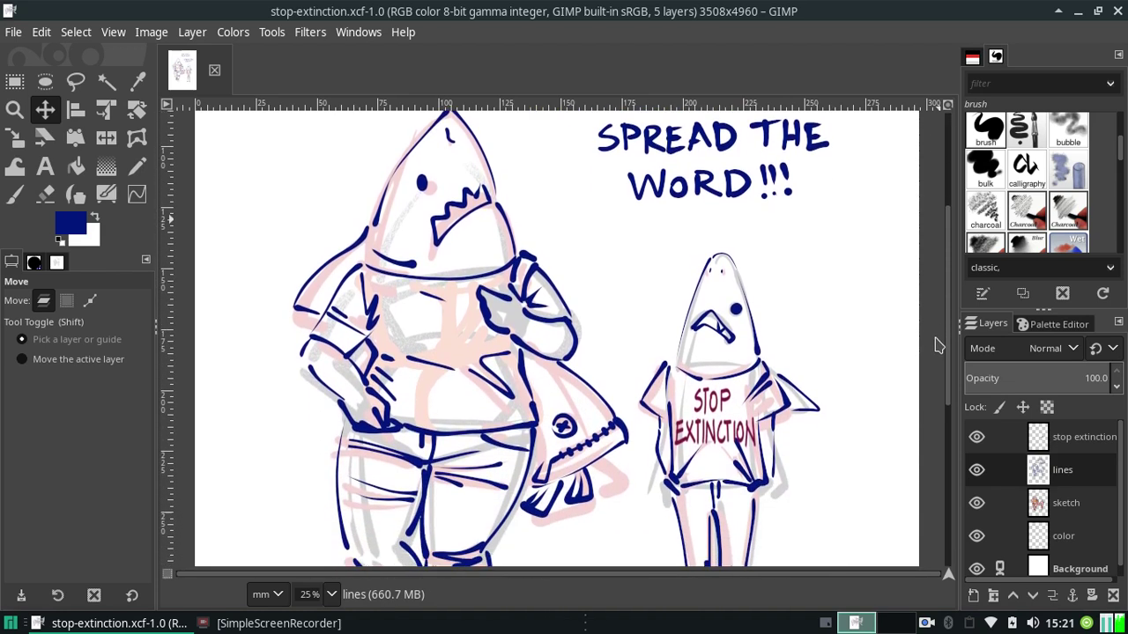
scroll(932, 371, down, 2)
scroll(930, 401, down, 2)
scroll(925, 432, down, 3)
scroll(923, 423, up, 1)
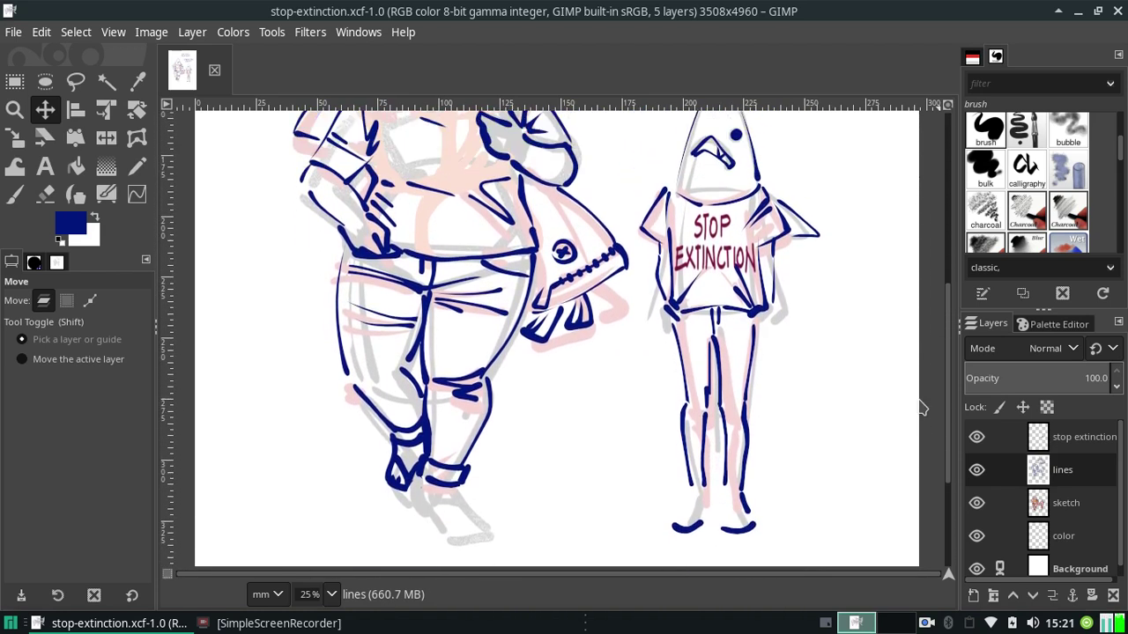
scroll(917, 353, up, 5)
scroll(914, 314, up, 1)
scroll(921, 352, down, 4)
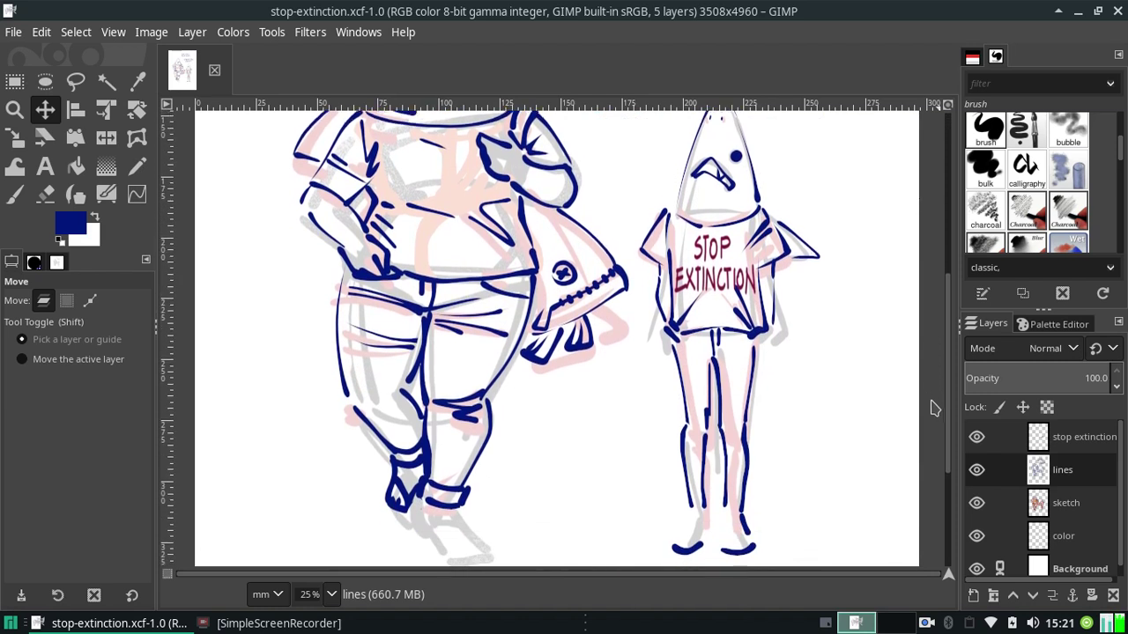
scroll(916, 405, down, 2)
scroll(899, 427, down, 1)
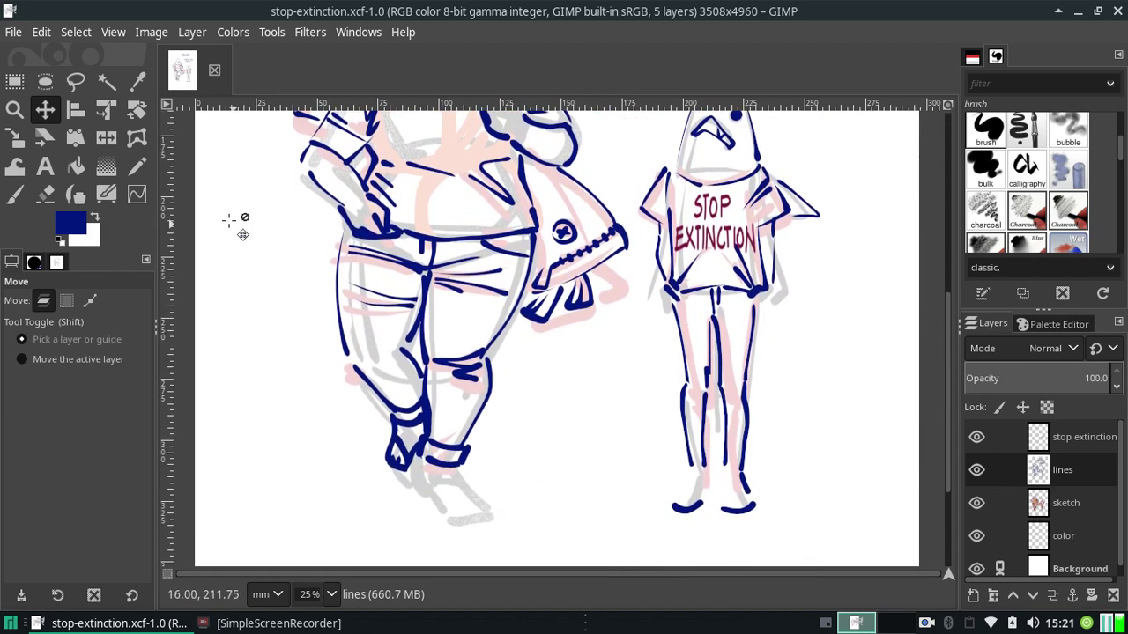
Ink the left figure's shoe tip, sole, and a short inner-leg line with the Ink tool.
click(16, 196)
click(78, 197)
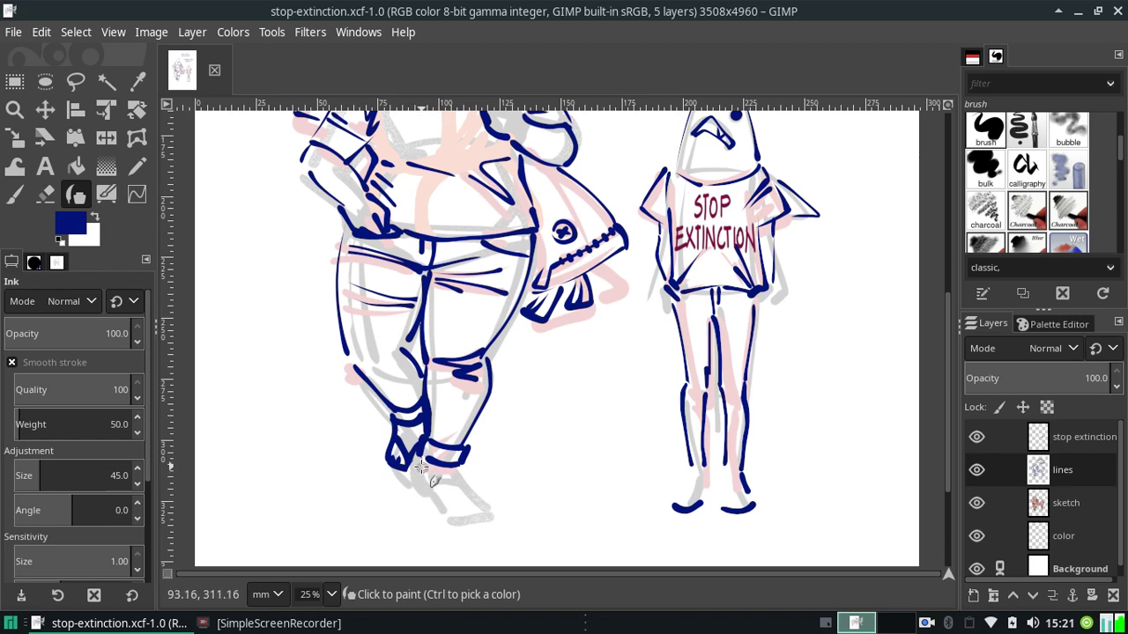
drag(420, 471, 418, 513)
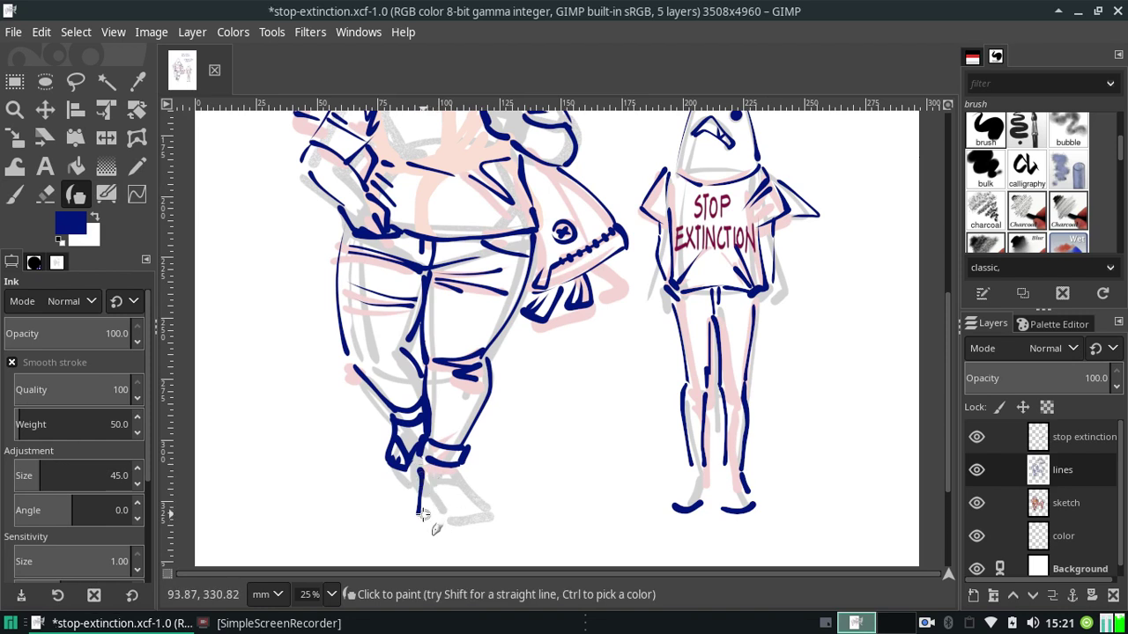
key(ctrl+z)
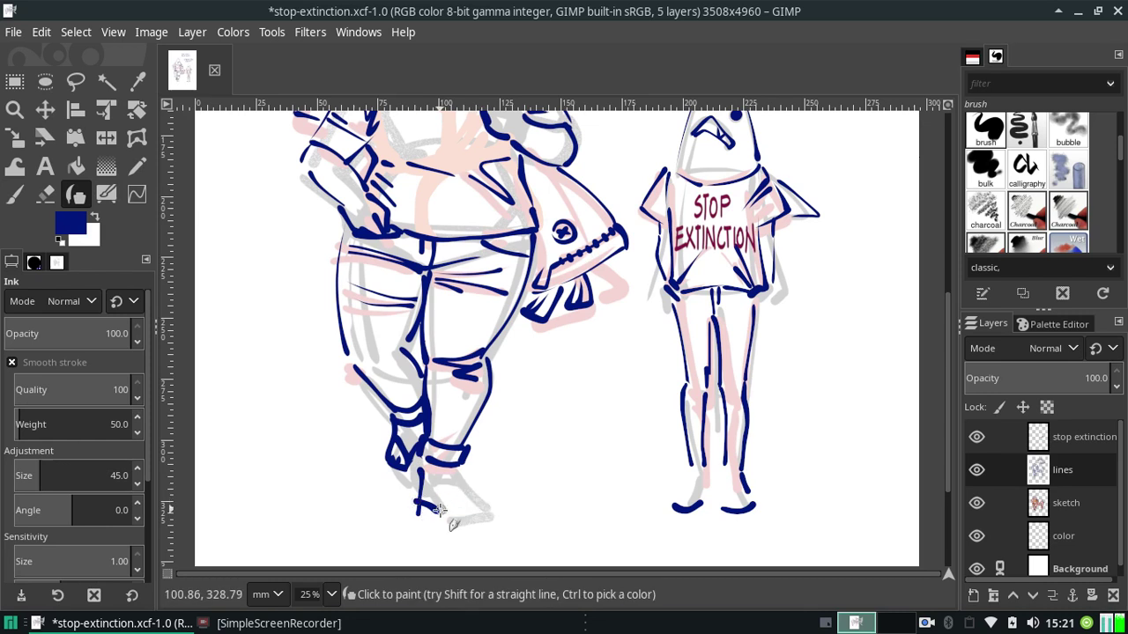
drag(459, 500, 464, 491)
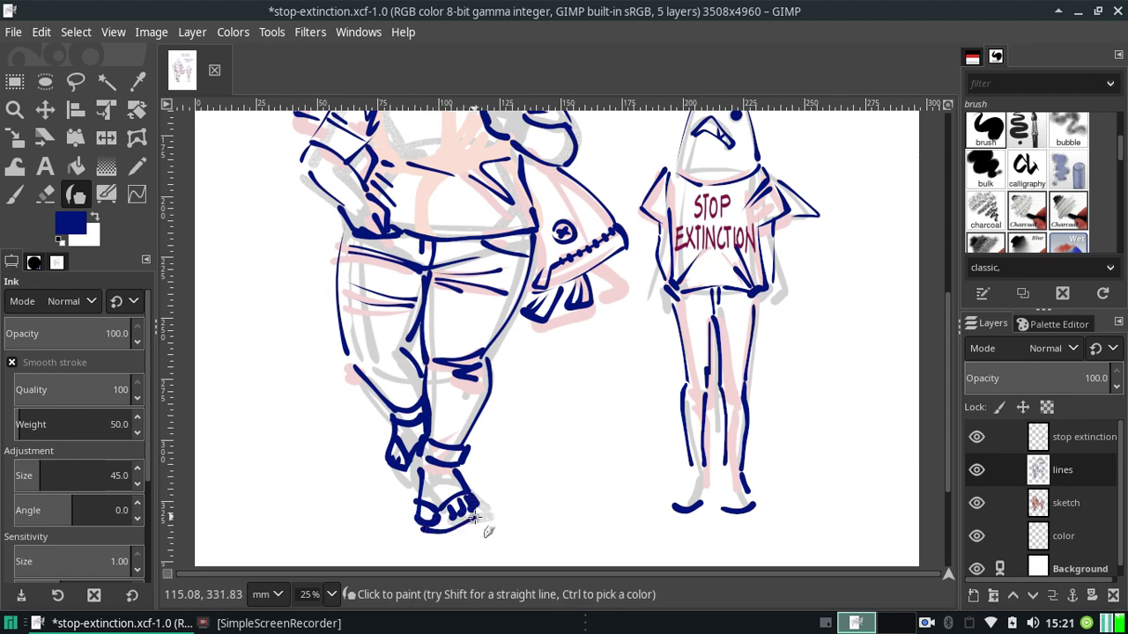
key(ctrl)
drag(421, 528, 473, 520)
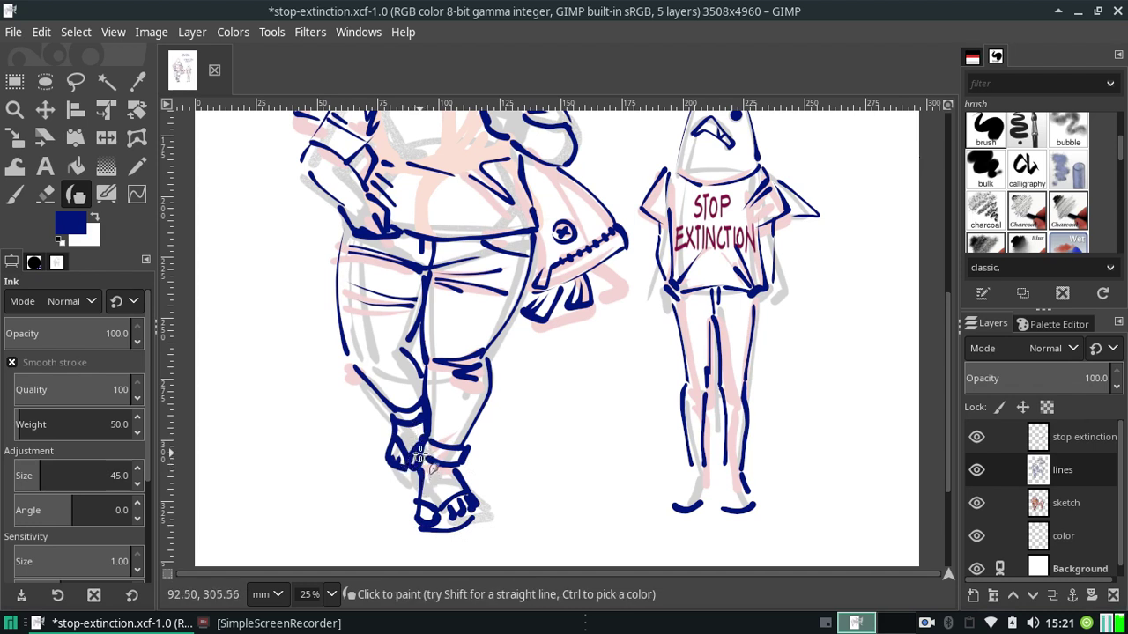
drag(440, 382, 420, 363)
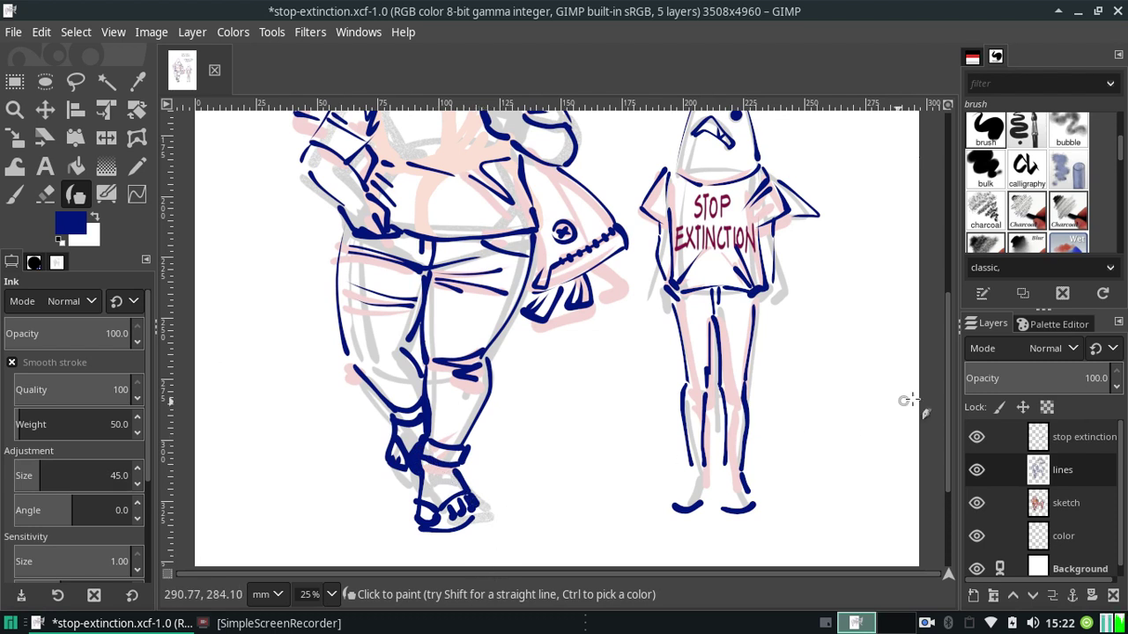
Ink the right figure's left ankle and shoe outline in navy.
mouse_move(944, 430)
mouse_down()
mouse_move(916, 318)
mouse_move(889, 420)
mouse_up()
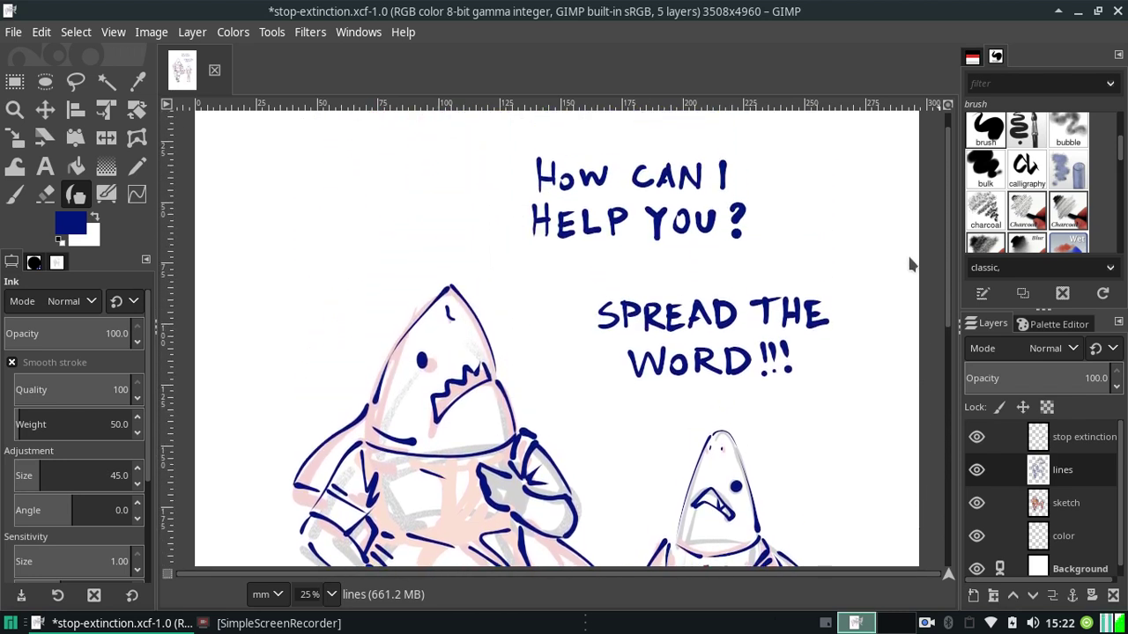
scroll(890, 430, down, 1)
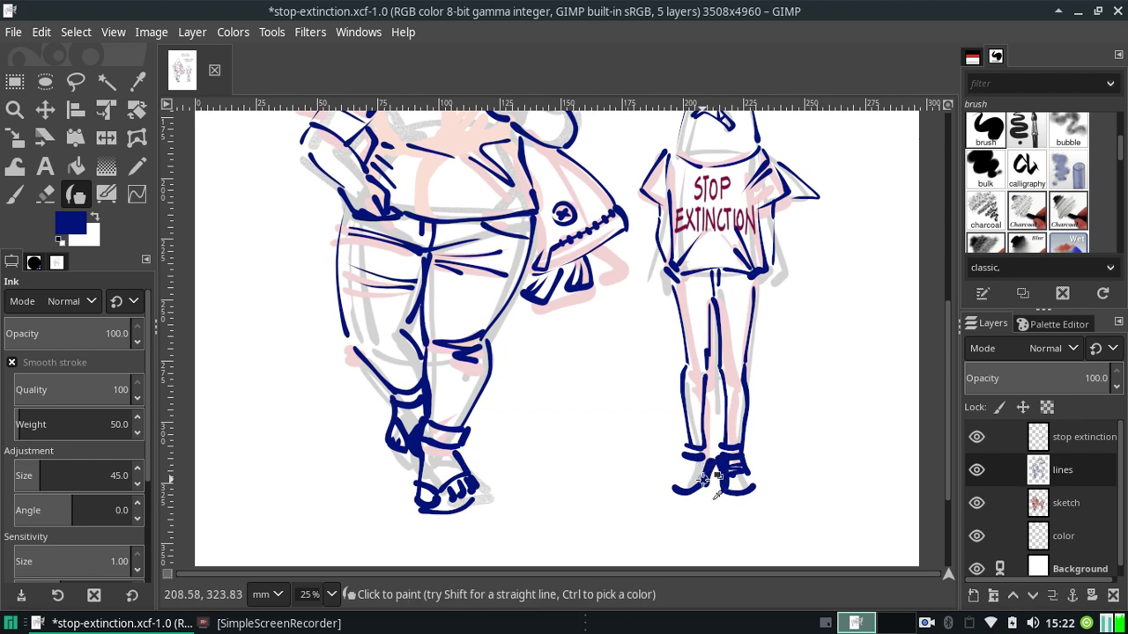
drag(702, 479, 705, 458)
key(ctrl)
mouse_move(685, 454)
mouse_down()
mouse_move(674, 490)
mouse_move(685, 442)
mouse_move(736, 462)
mouse_up()
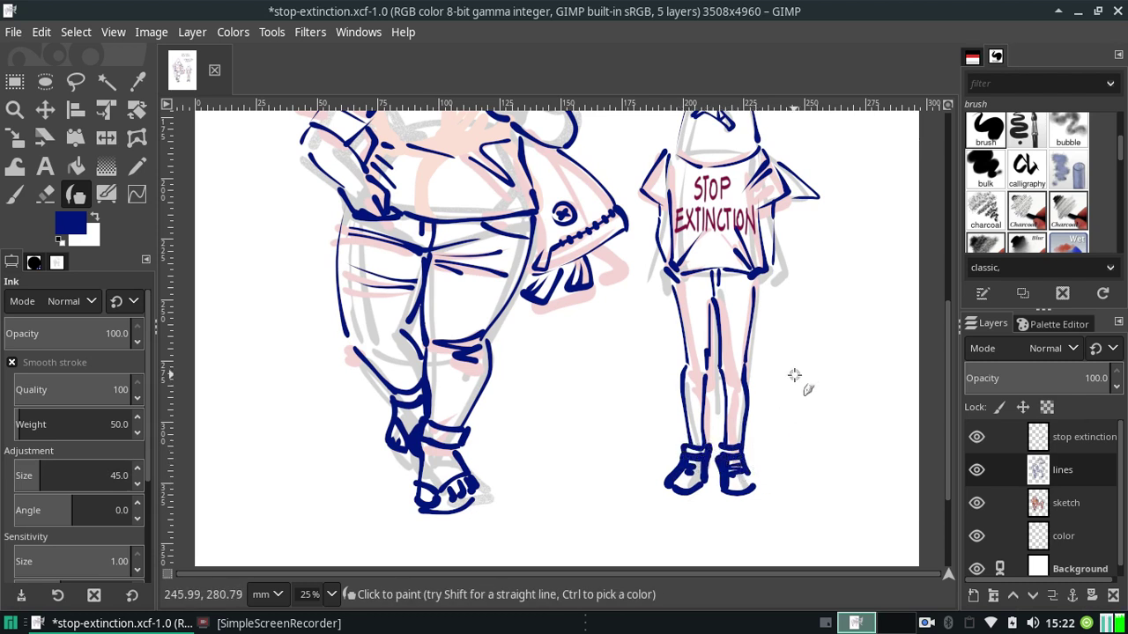
Check the drawing at 100% zoom, then zoom out to view the whole page.
click(332, 594)
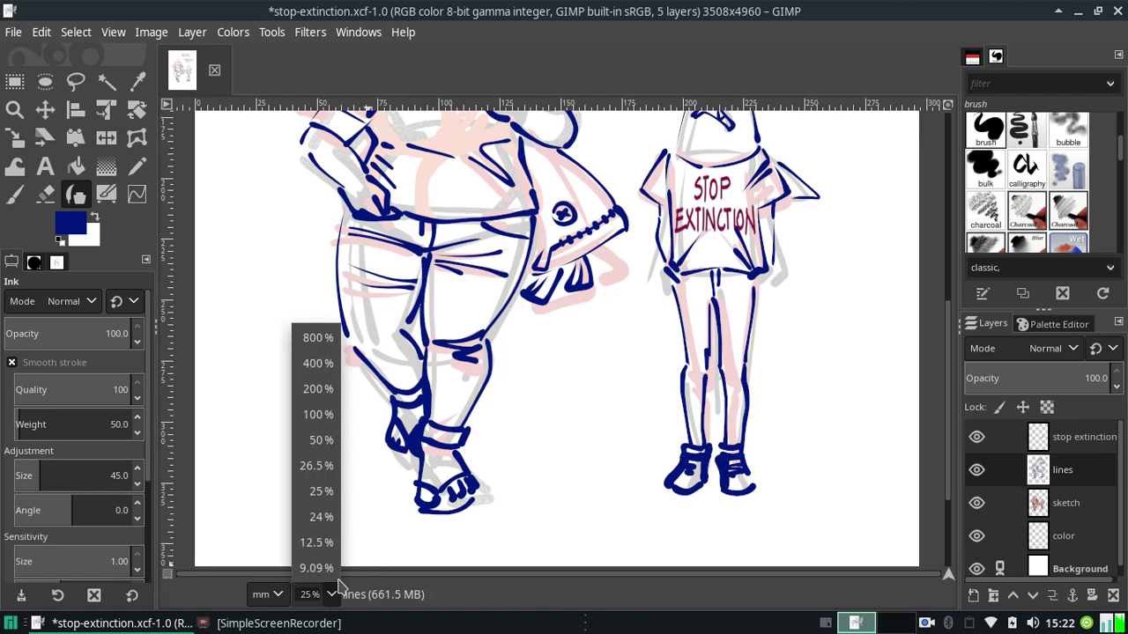
key(Escape)
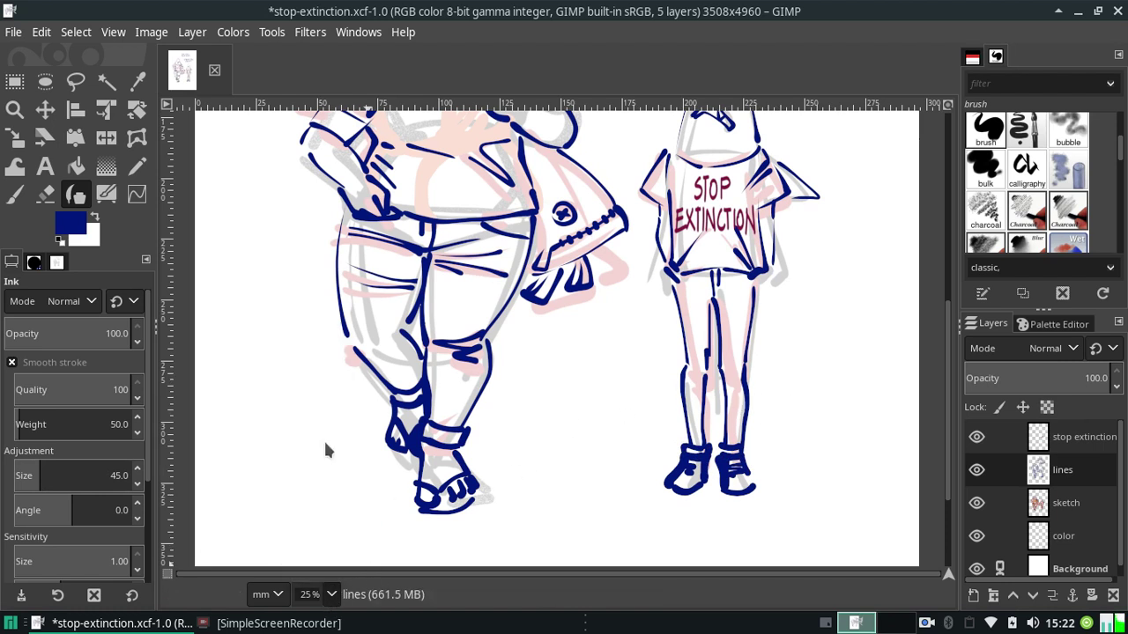
scroll(325, 451, up, 2)
click(332, 594)
click(324, 422)
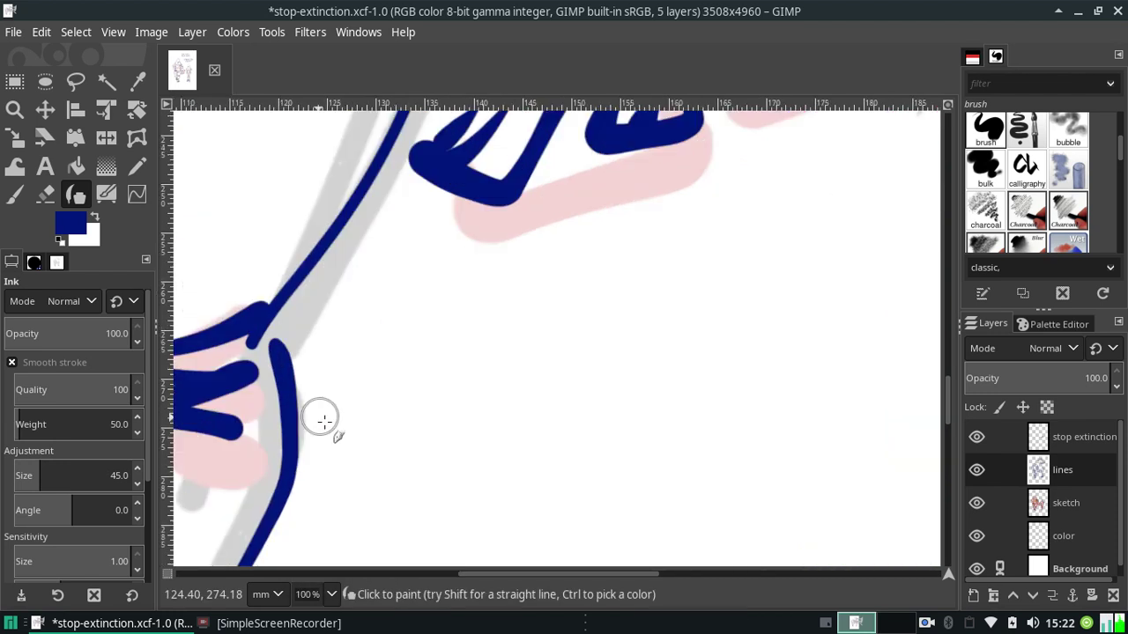
click(332, 594)
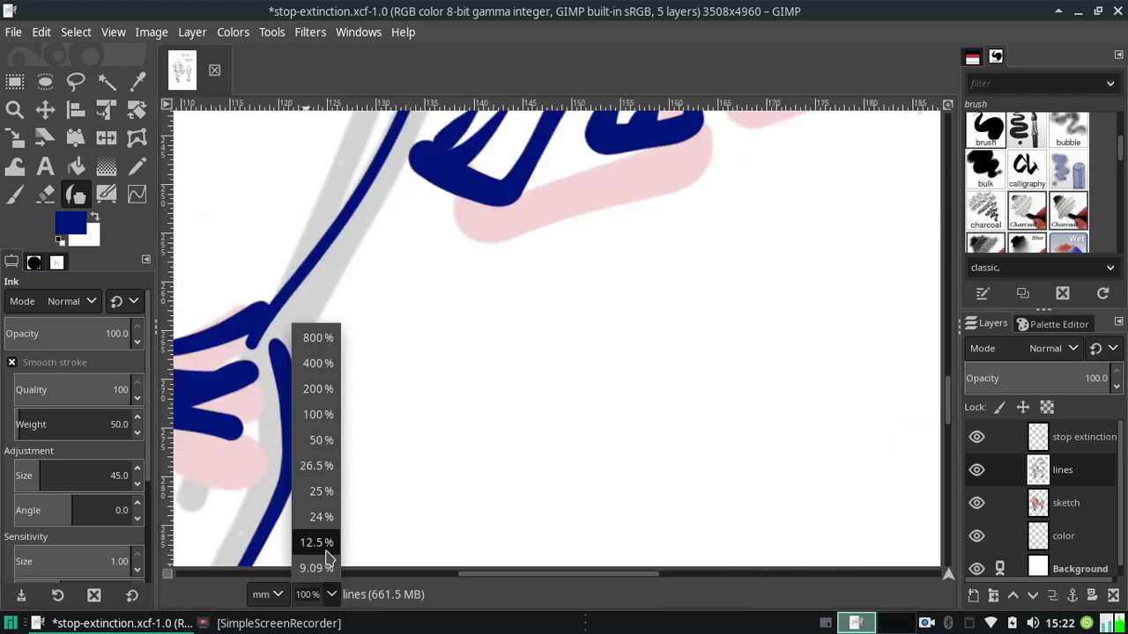
click(328, 568)
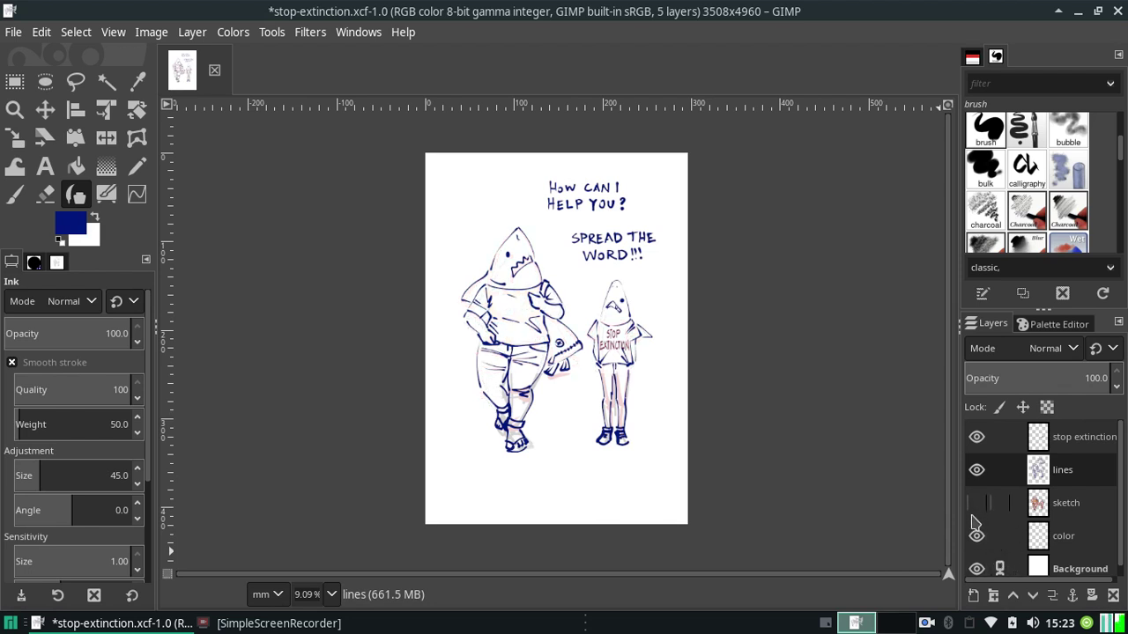
Delete the sketch layer and save the poster as stop-extinction.xcf.
click(1068, 504)
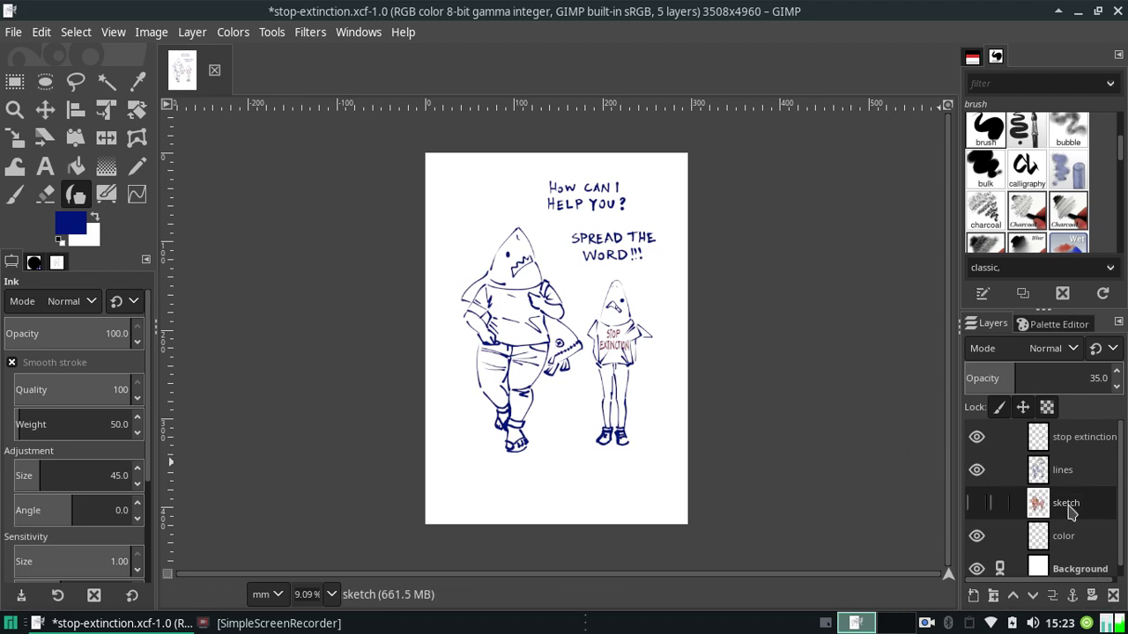
right_click(1068, 509)
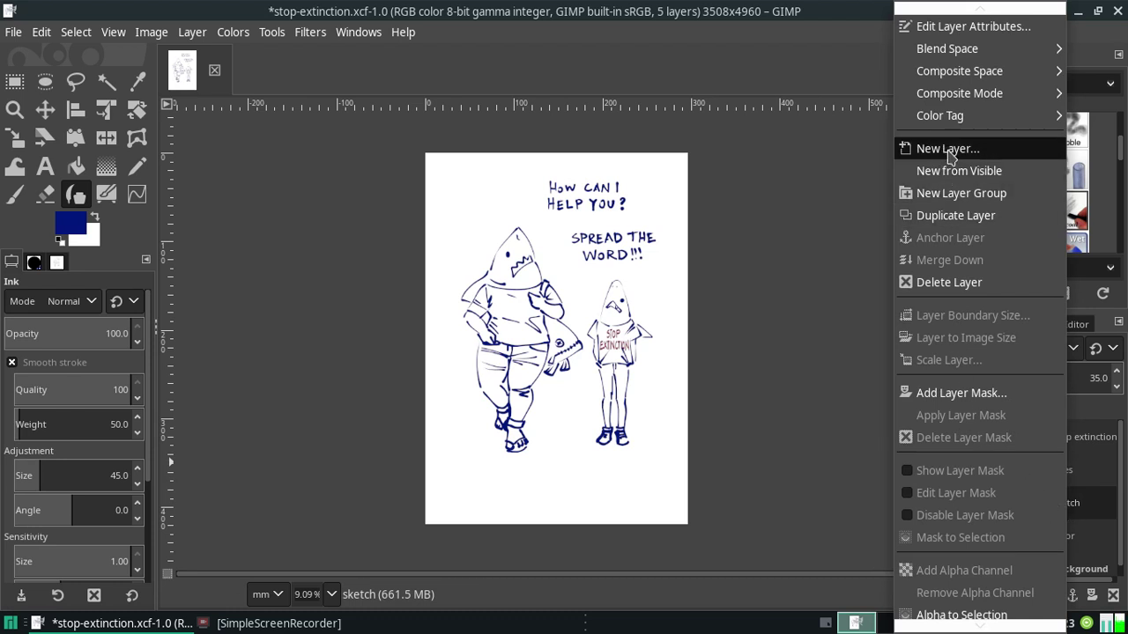
click(941, 284)
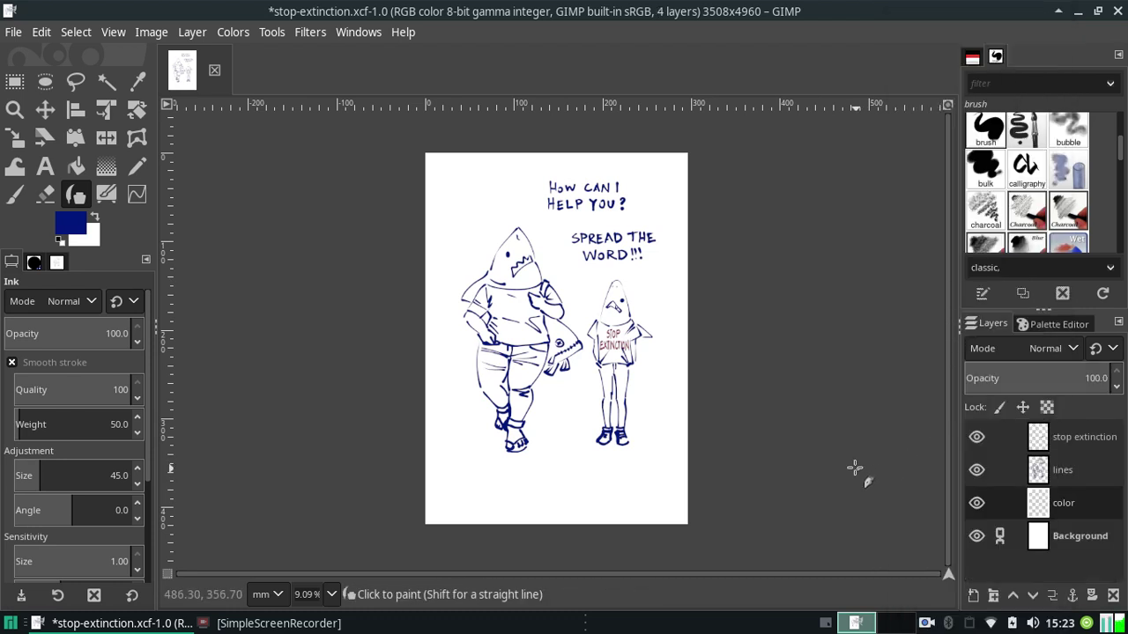
key(ctrl+s)
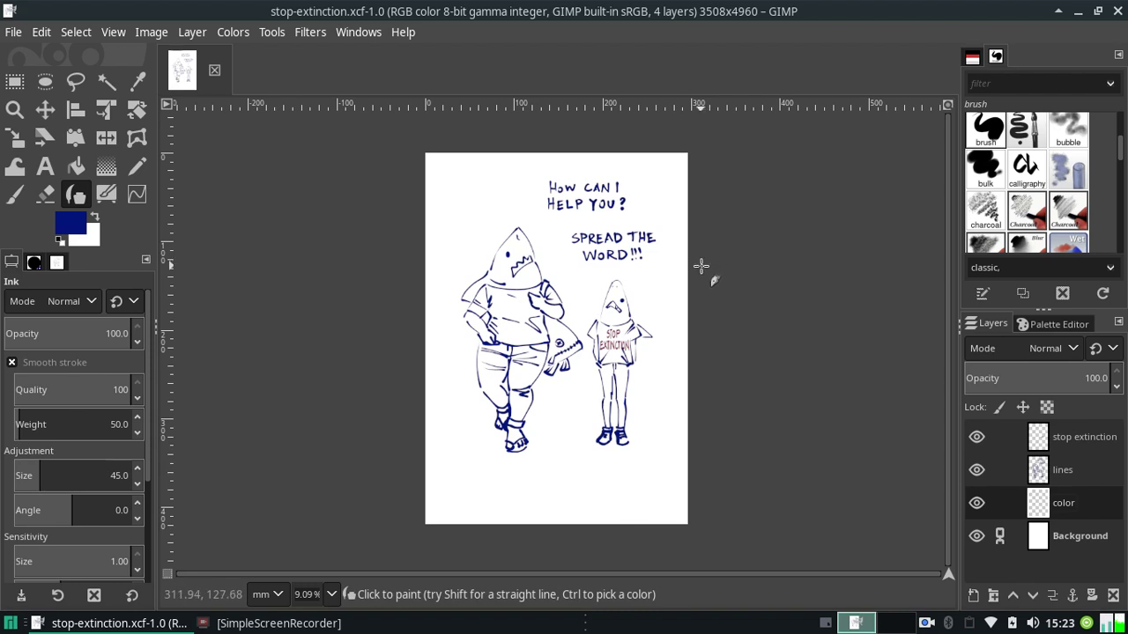
Freehand-select both figures on the lines layer, then cut and paste them as a floating piece.
click(1077, 470)
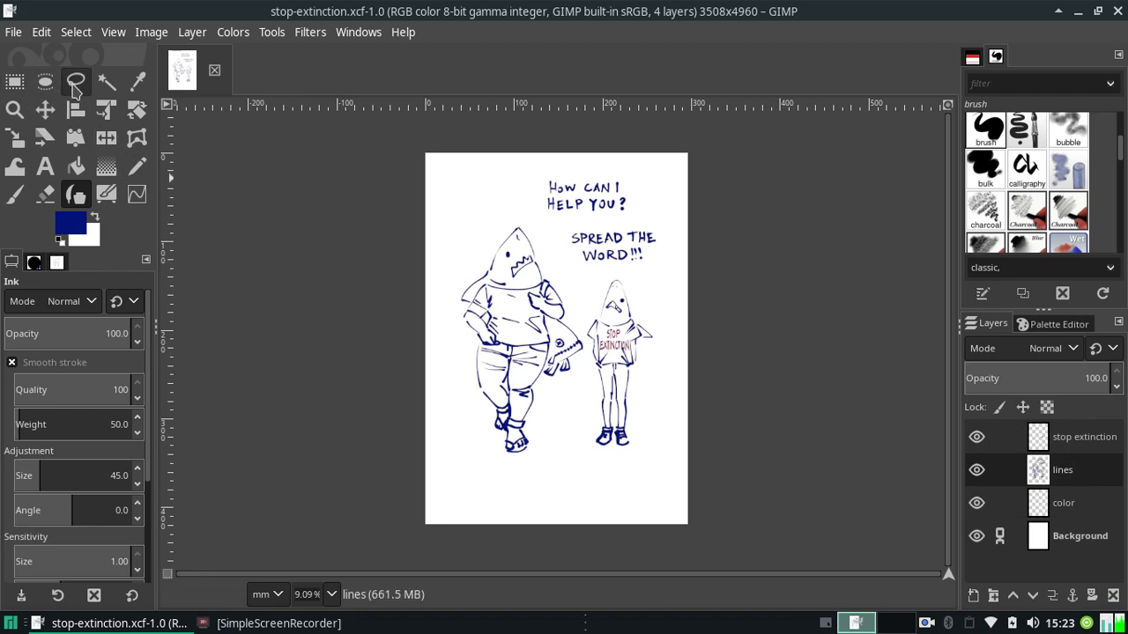
click(76, 82)
drag(485, 213, 681, 294)
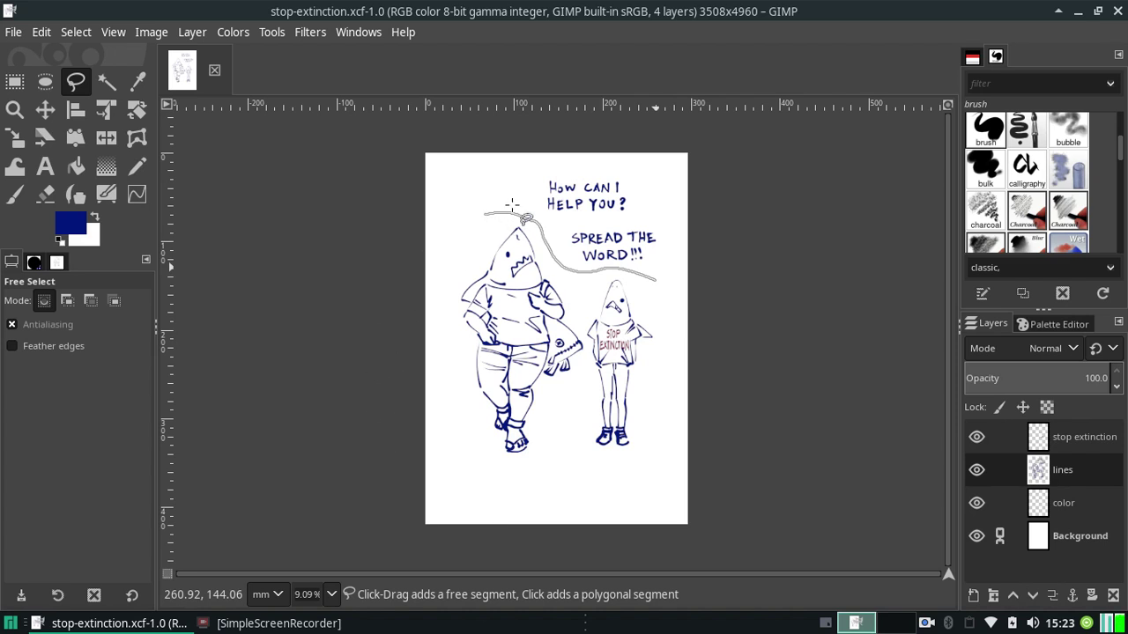
drag(657, 280, 485, 214)
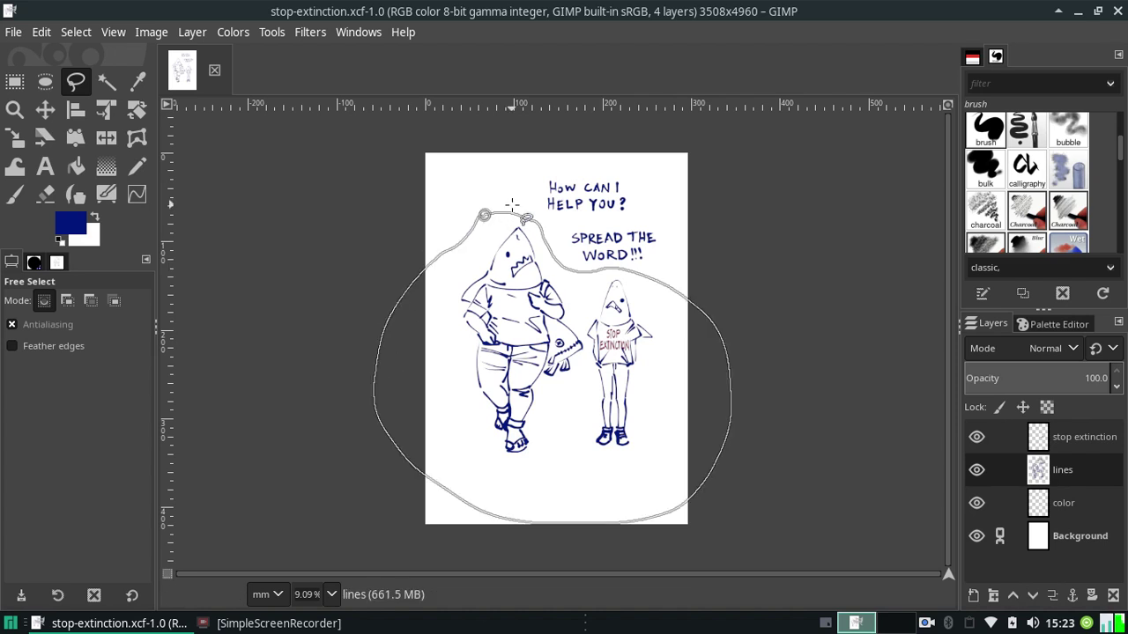
key(Return)
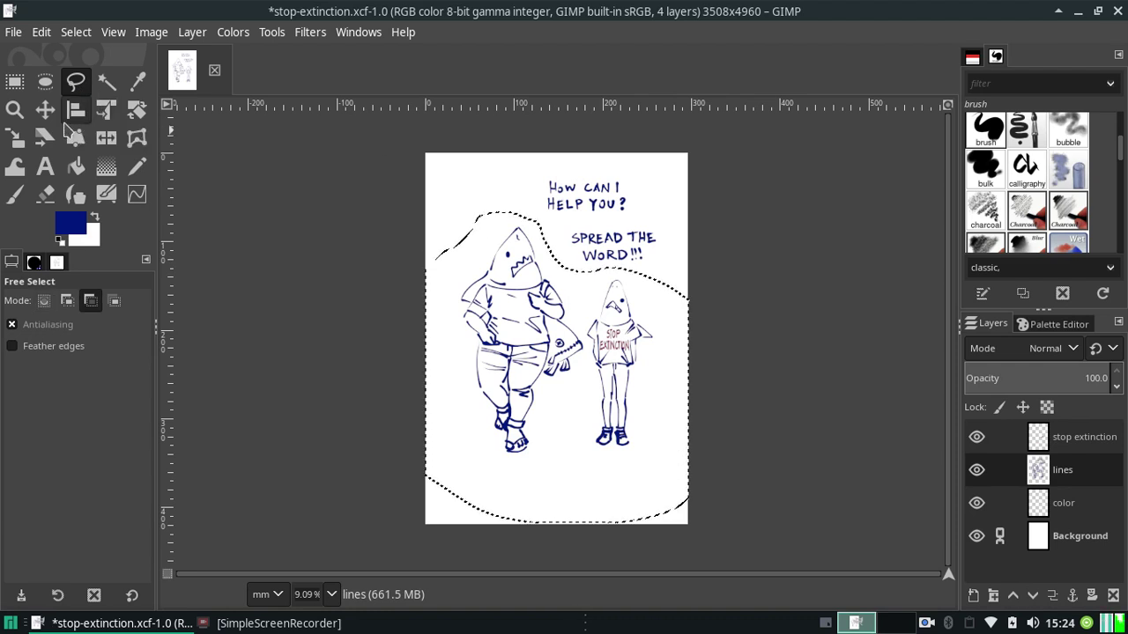
key(ctrl+x)
key(ctrl+v)
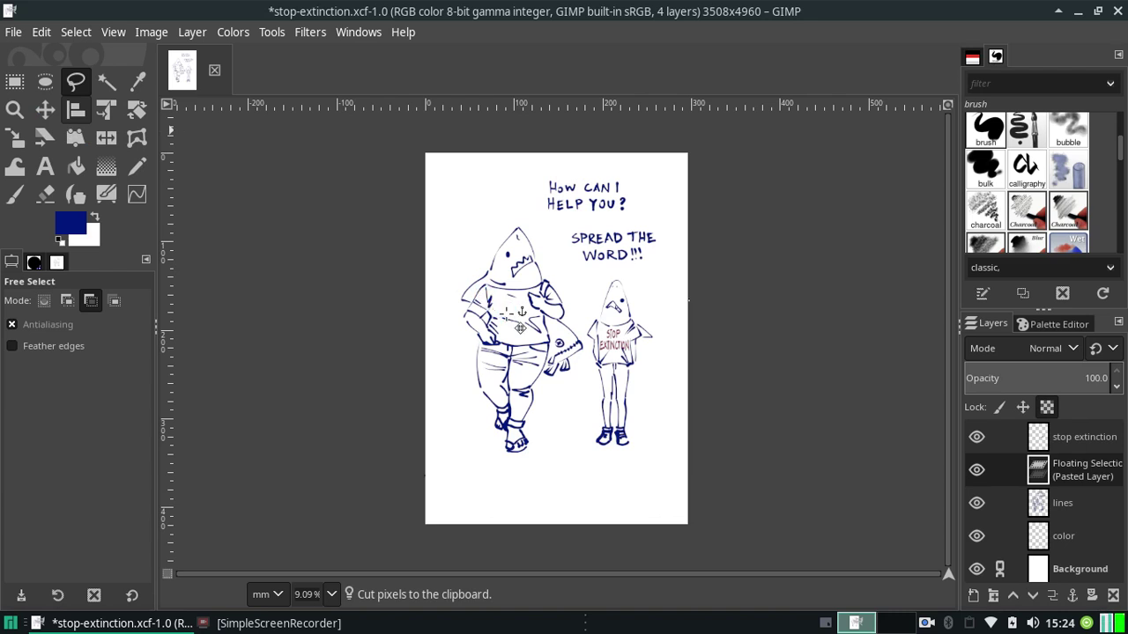
Move the pasted figures lower, trying and undoing anchored positions.
key(m)
mouse_move(545, 319)
mouse_down()
mouse_move(543, 339)
mouse_move(548, 315)
mouse_up()
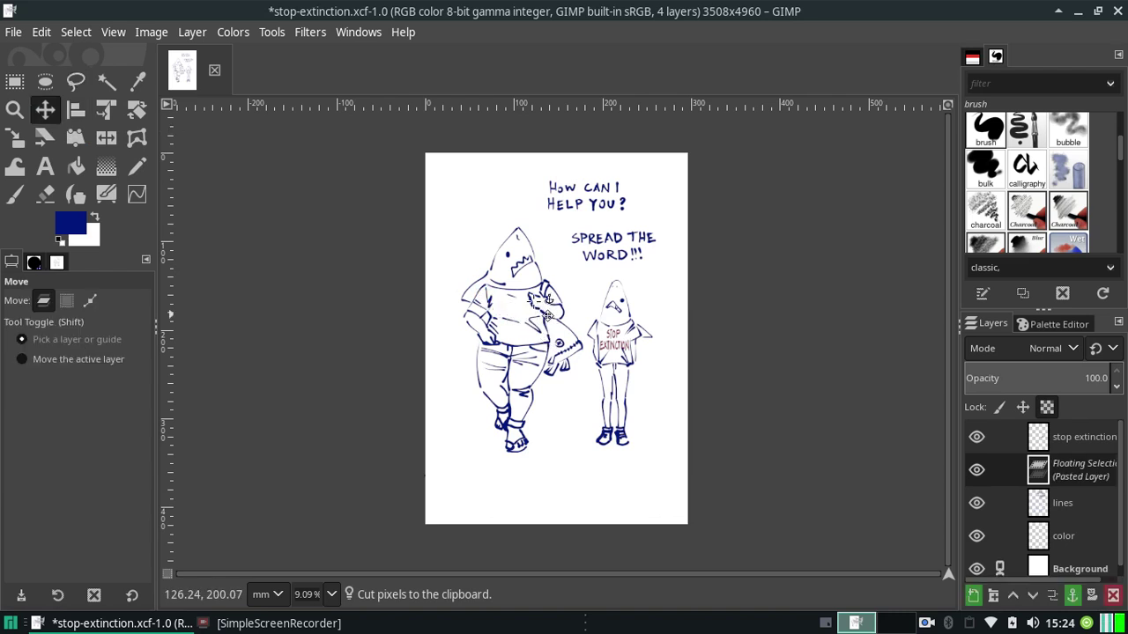
key(ctrl+h)
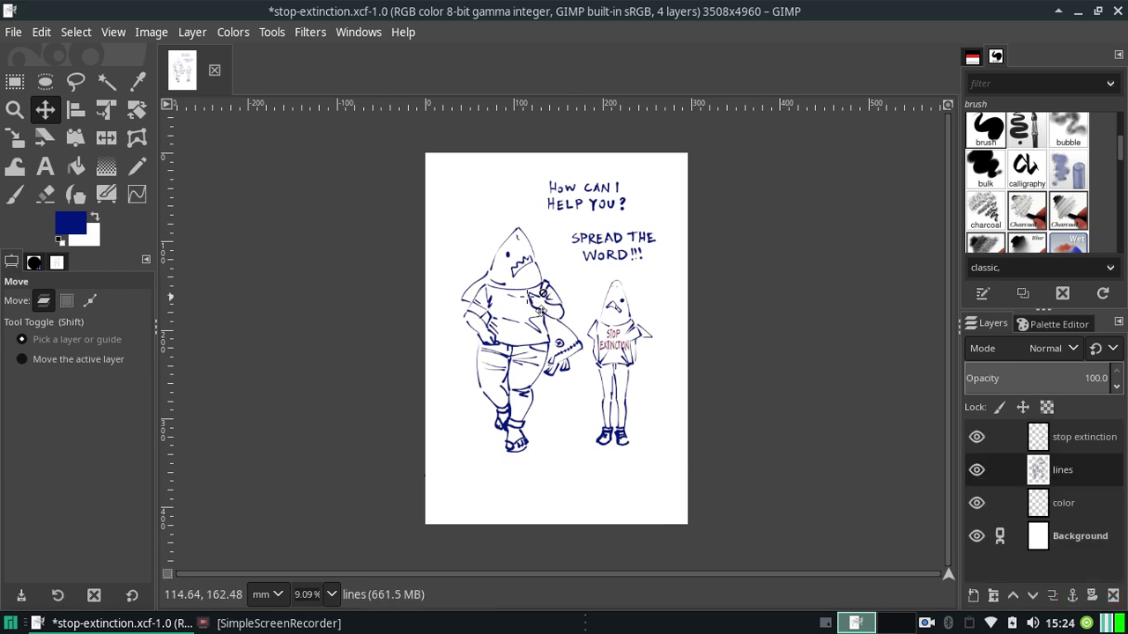
click(40, 34)
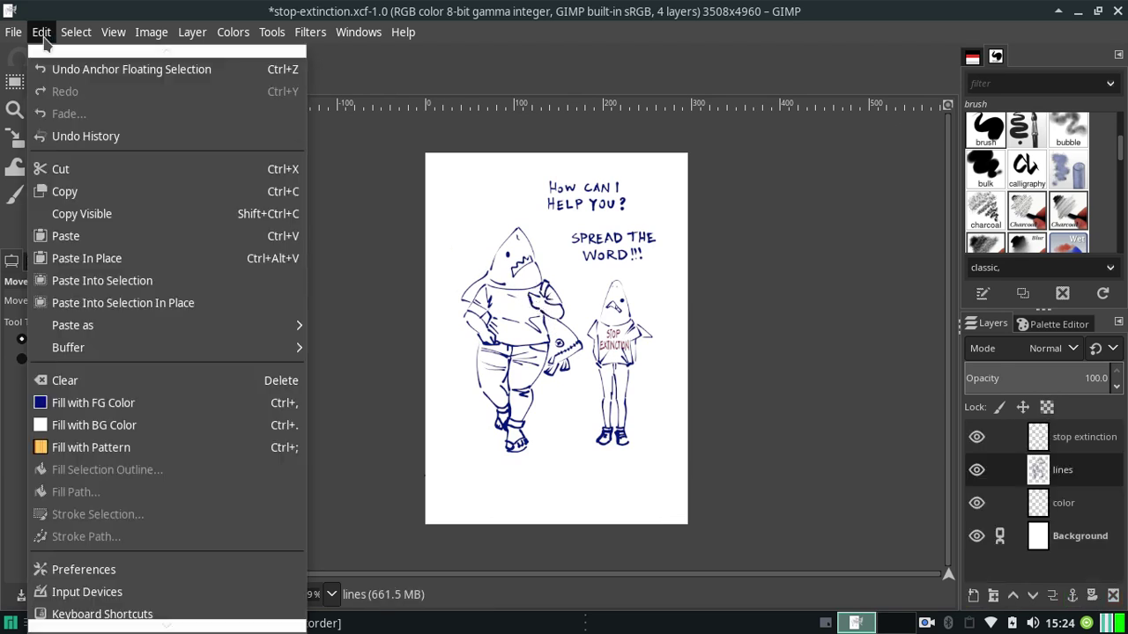
click(83, 70)
click(47, 33)
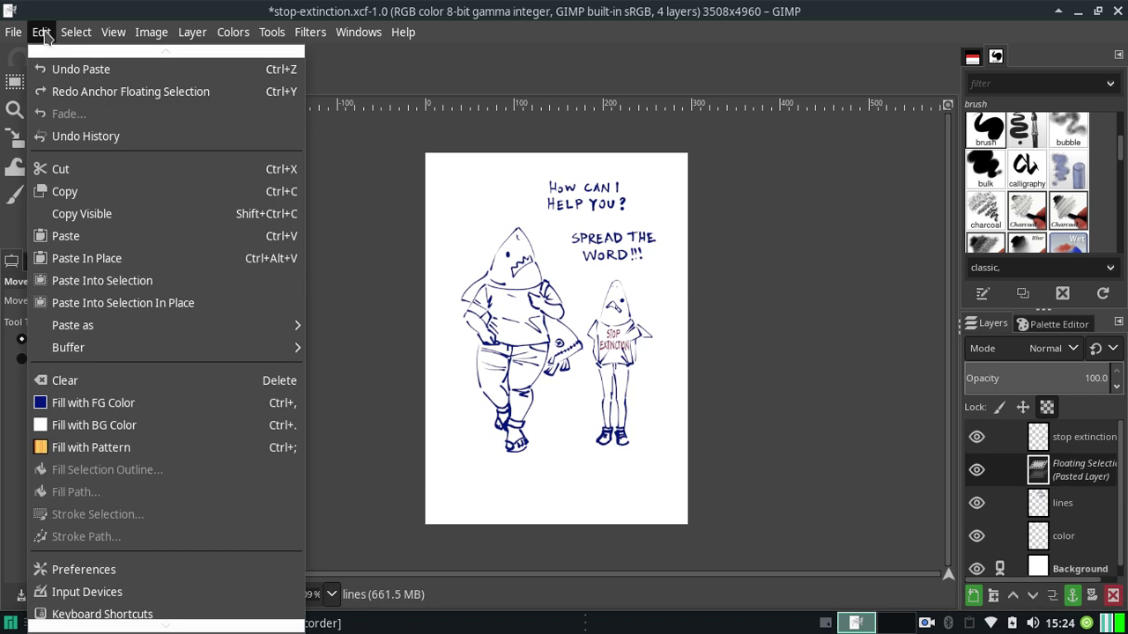
click(47, 34)
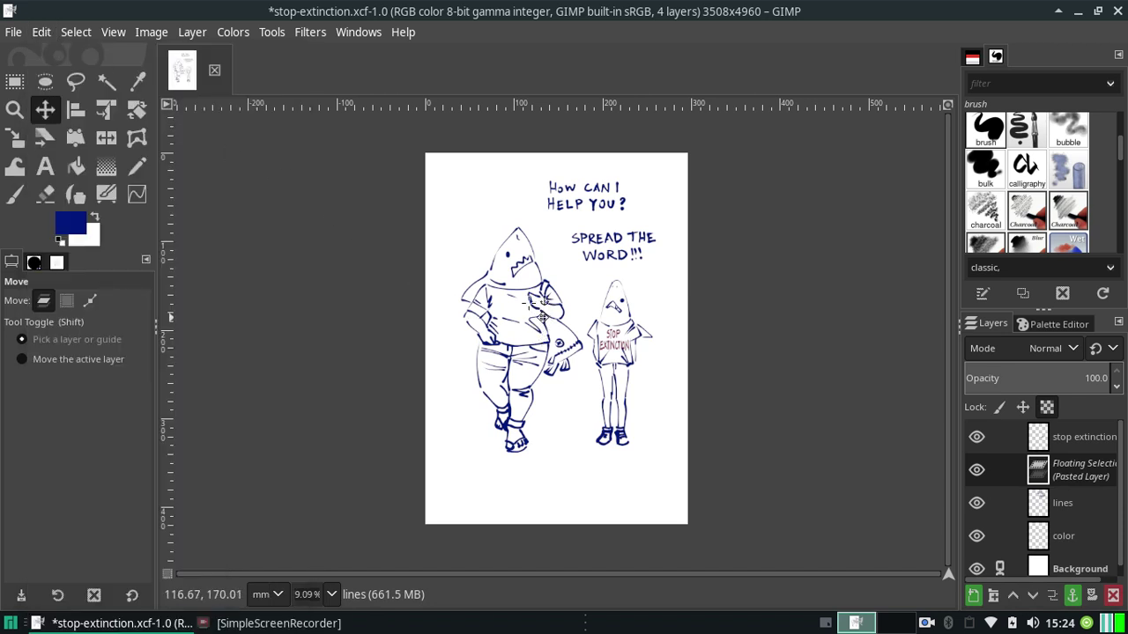
drag(543, 317, 529, 278)
key(ctrl+h)
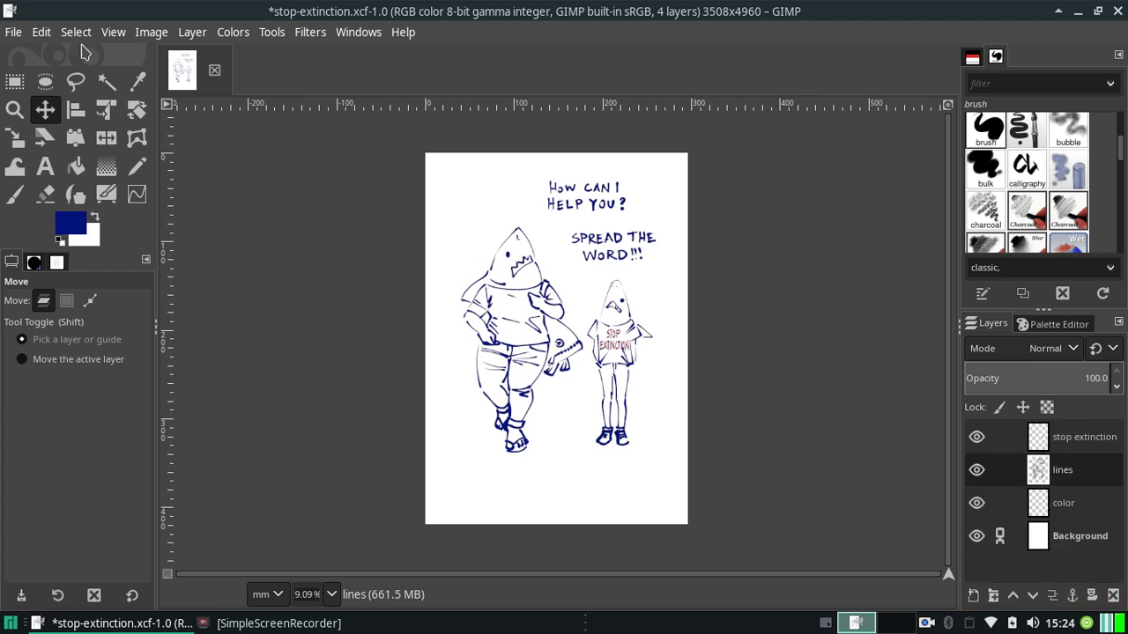
click(42, 33)
click(71, 68)
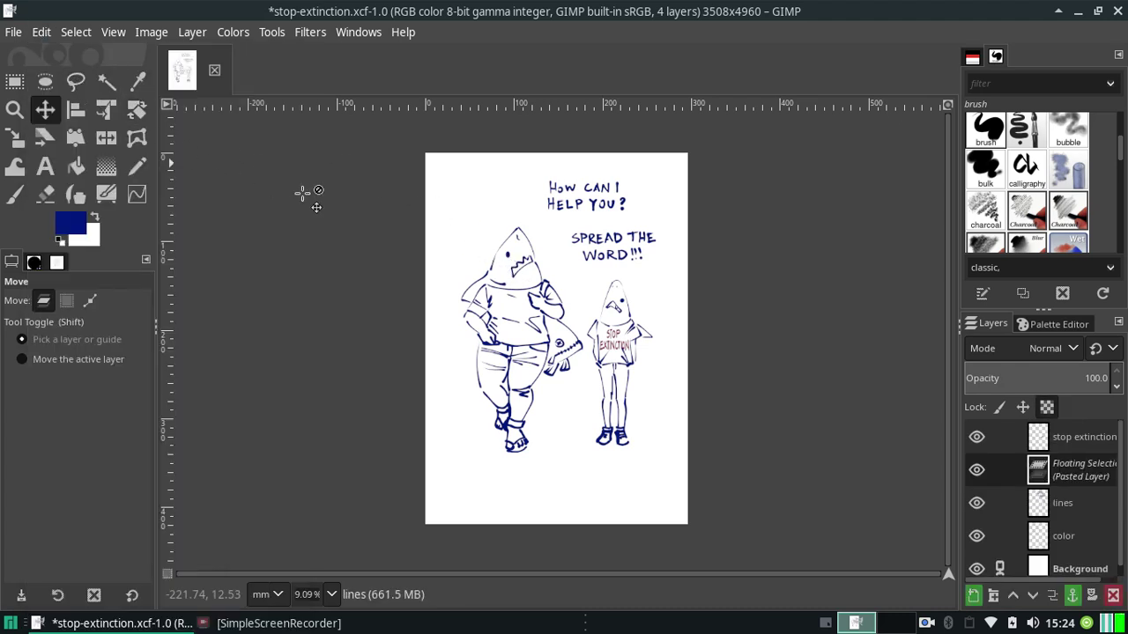
Check the placement at 12.5% and 9.09% zoom, then anchor the figures in place.
click(332, 594)
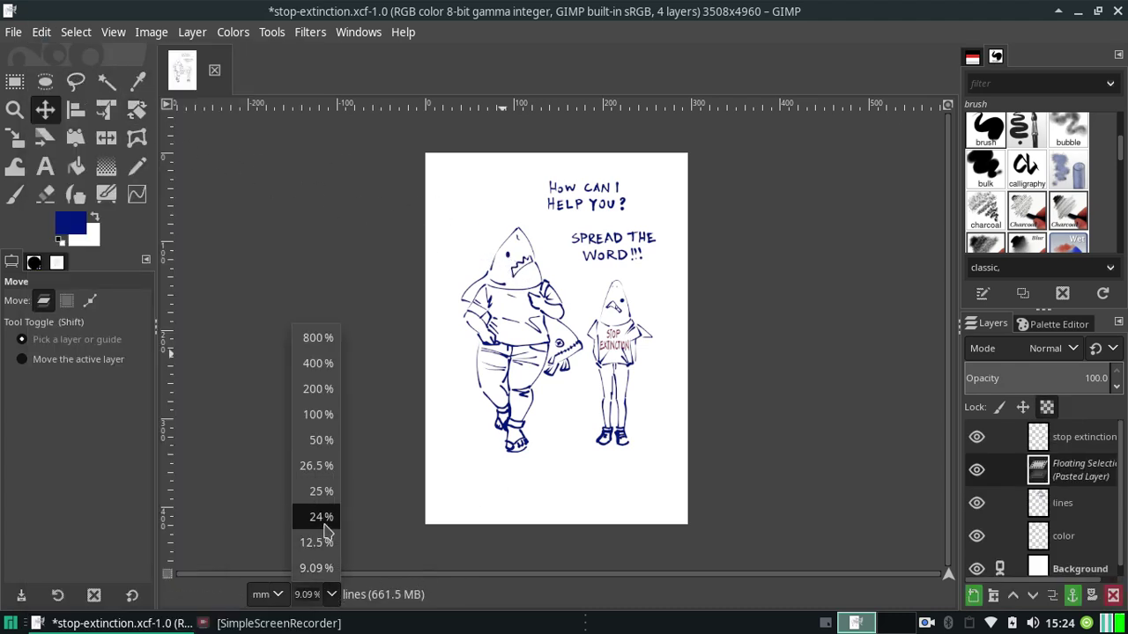
click(319, 542)
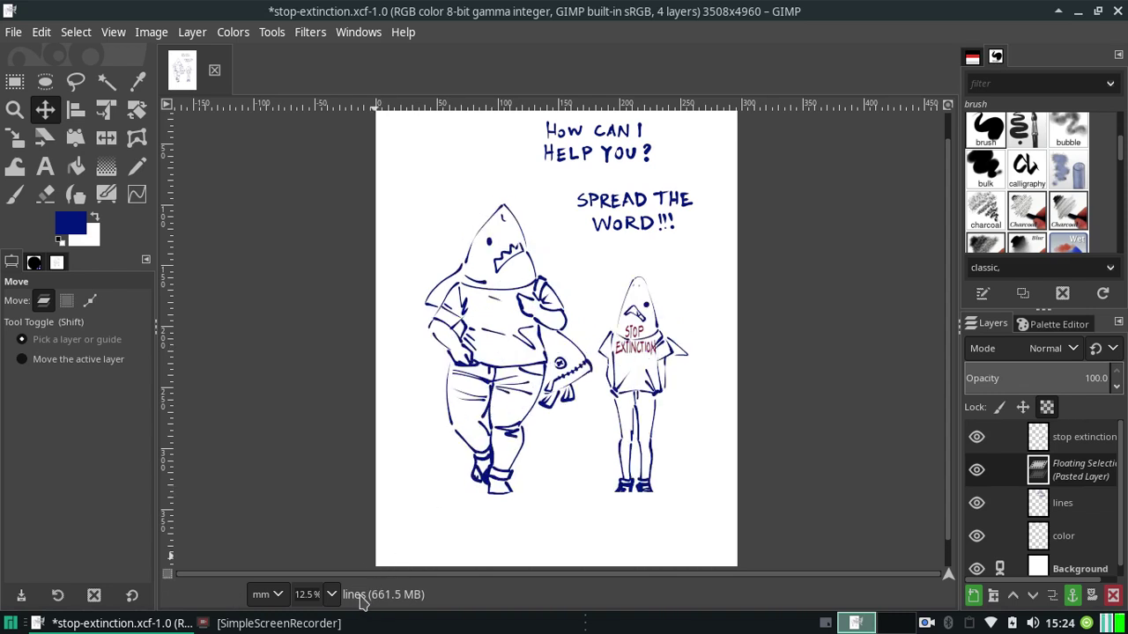
click(331, 594)
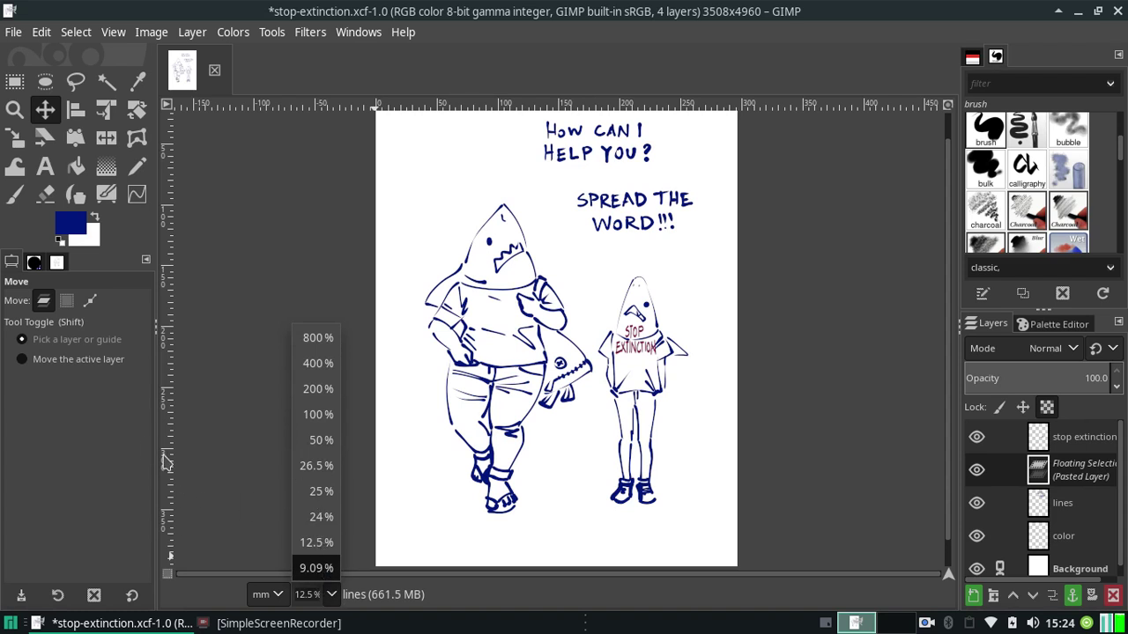
key(Return)
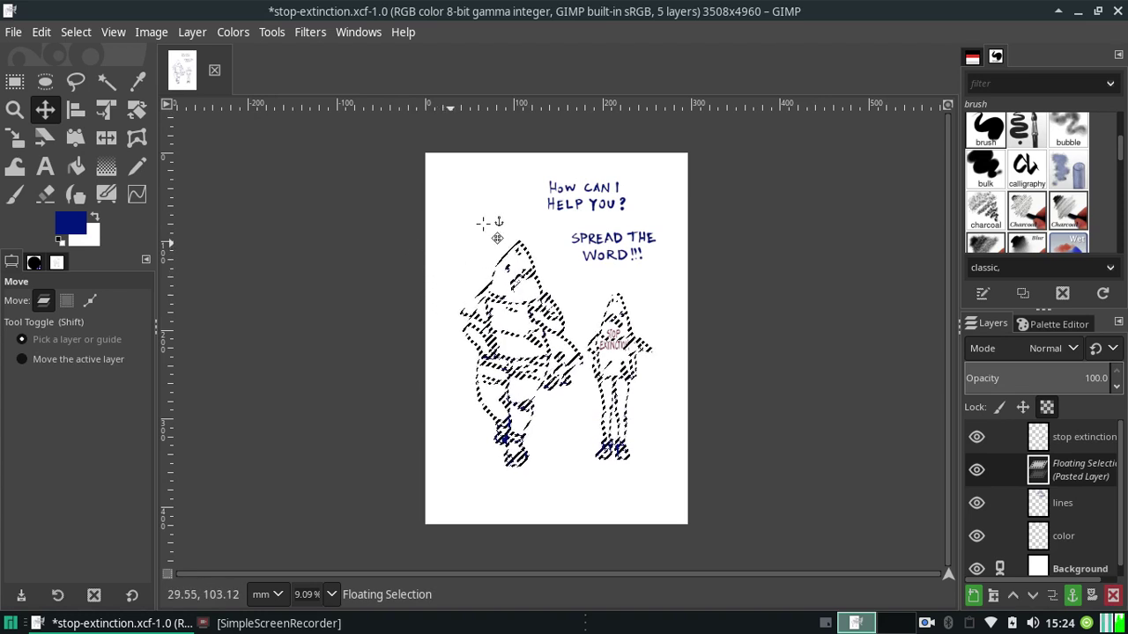
click(437, 259)
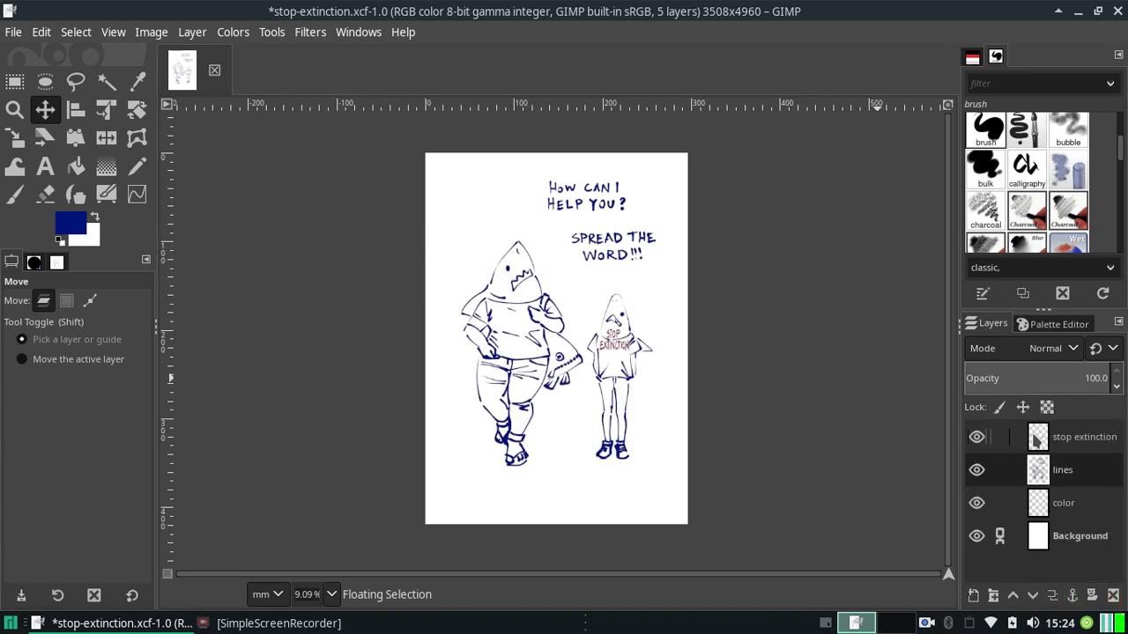
click(1051, 437)
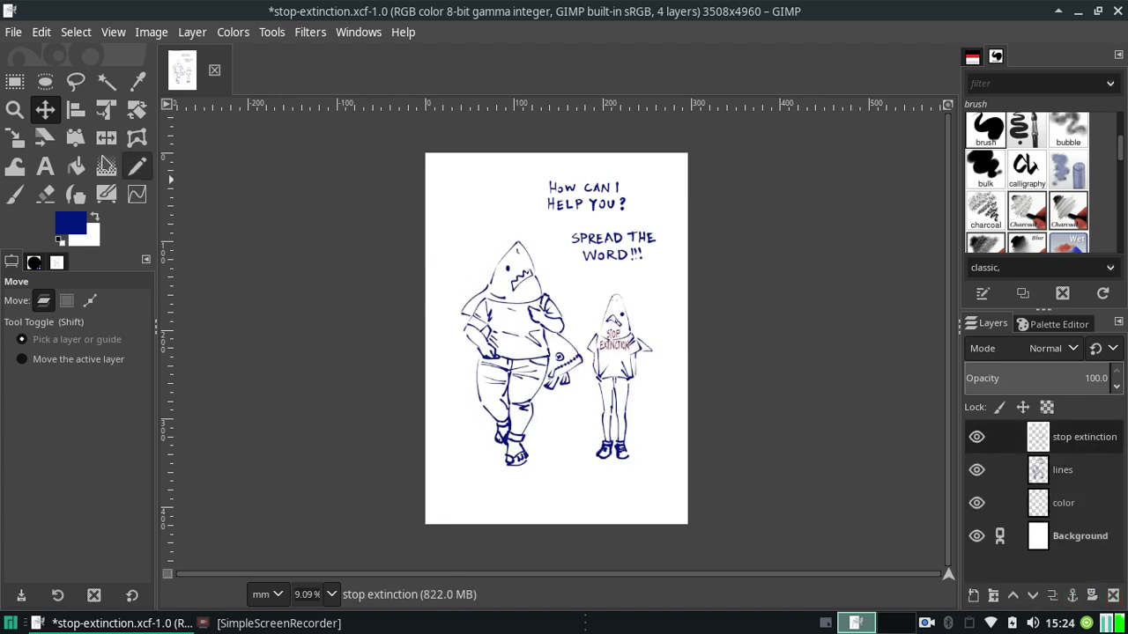
Set the Move tool to move the active layer and select the stop extinction layer at 50% zoom.
click(49, 131)
click(45, 111)
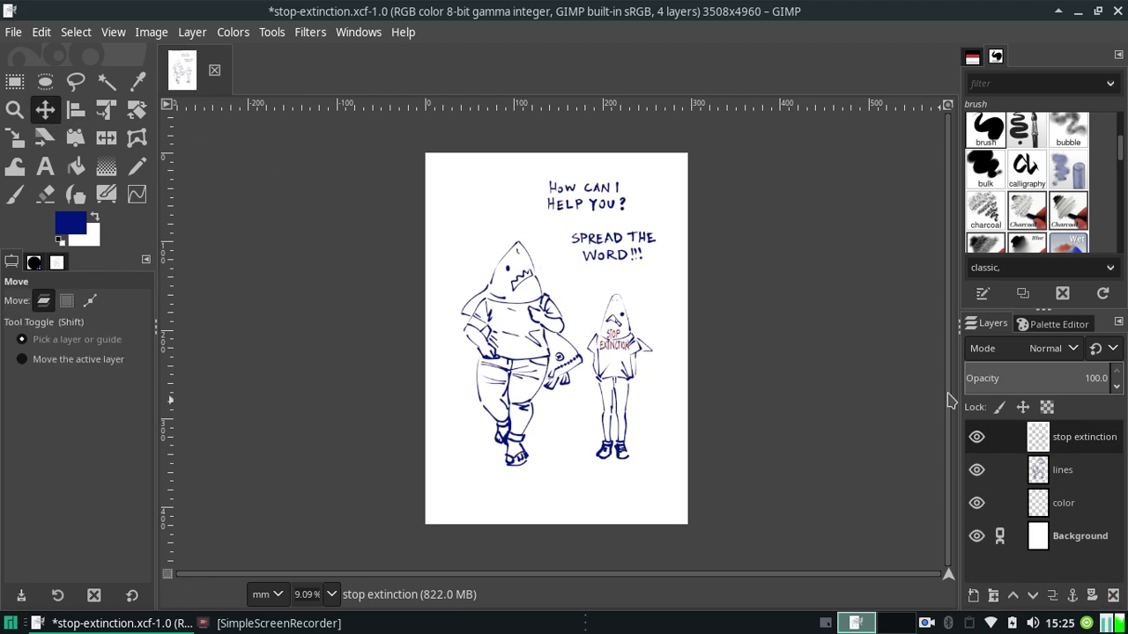
click(642, 362)
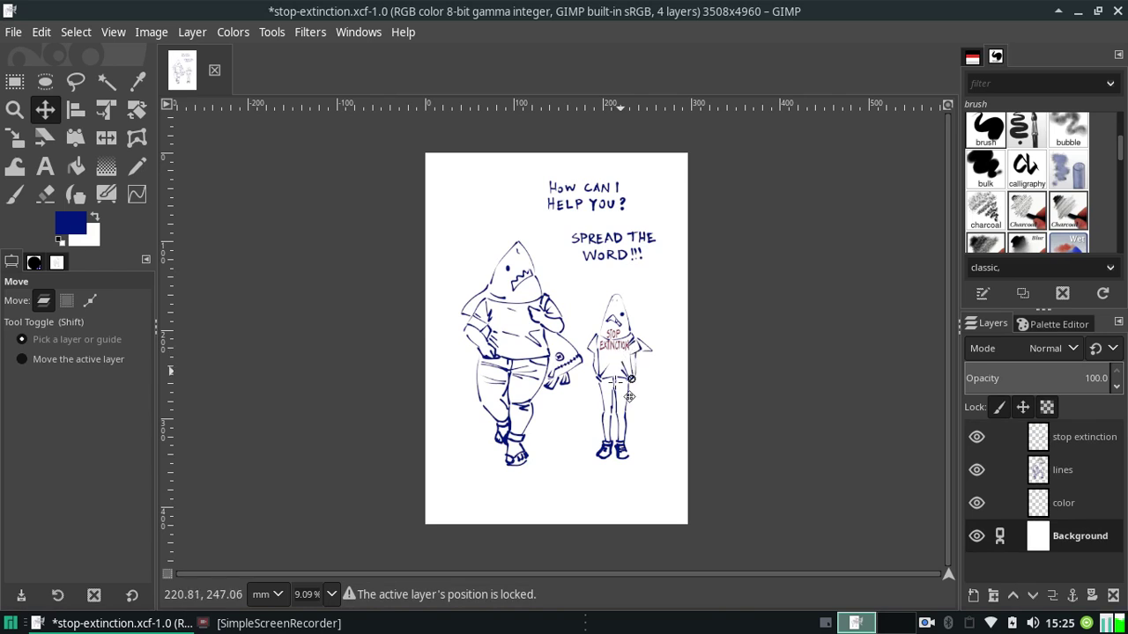
click(333, 595)
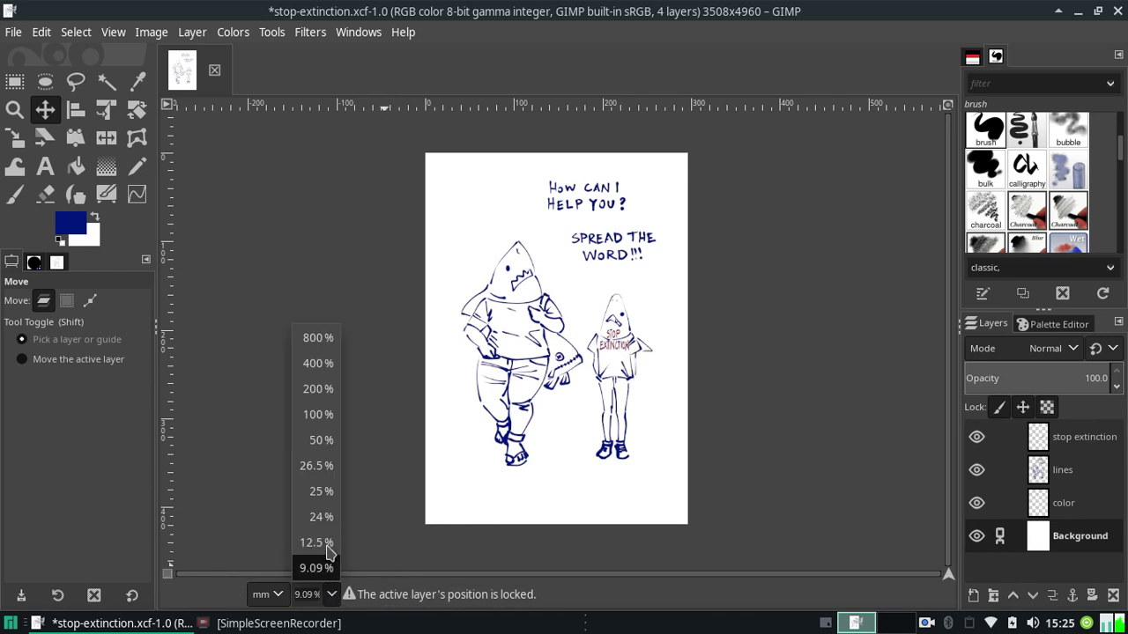
click(332, 438)
drag(664, 573, 767, 573)
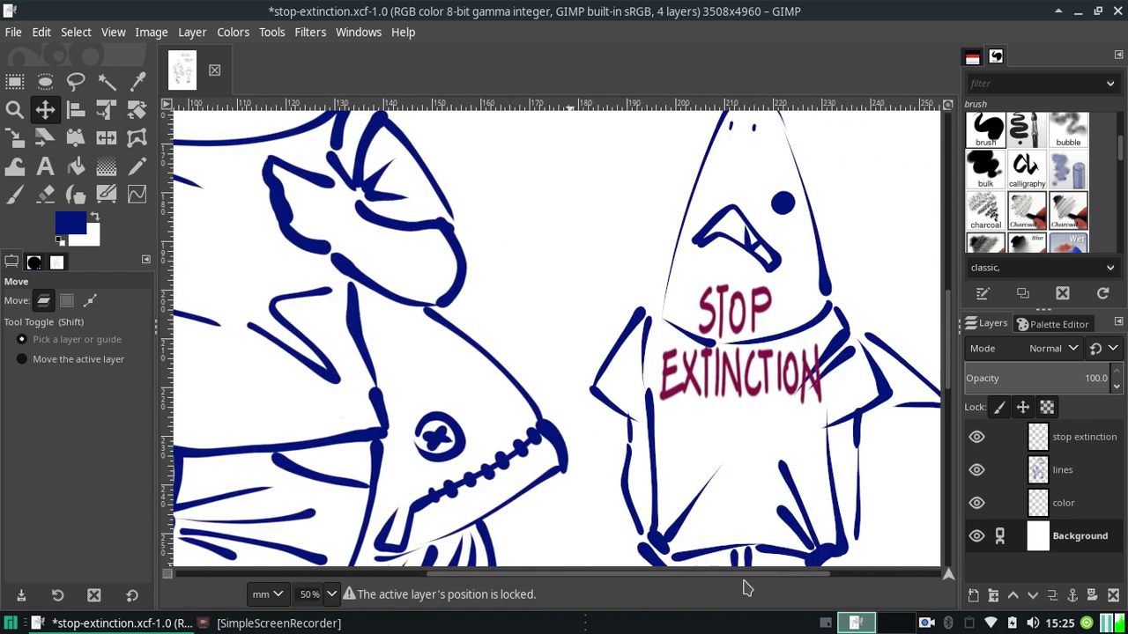
click(1024, 445)
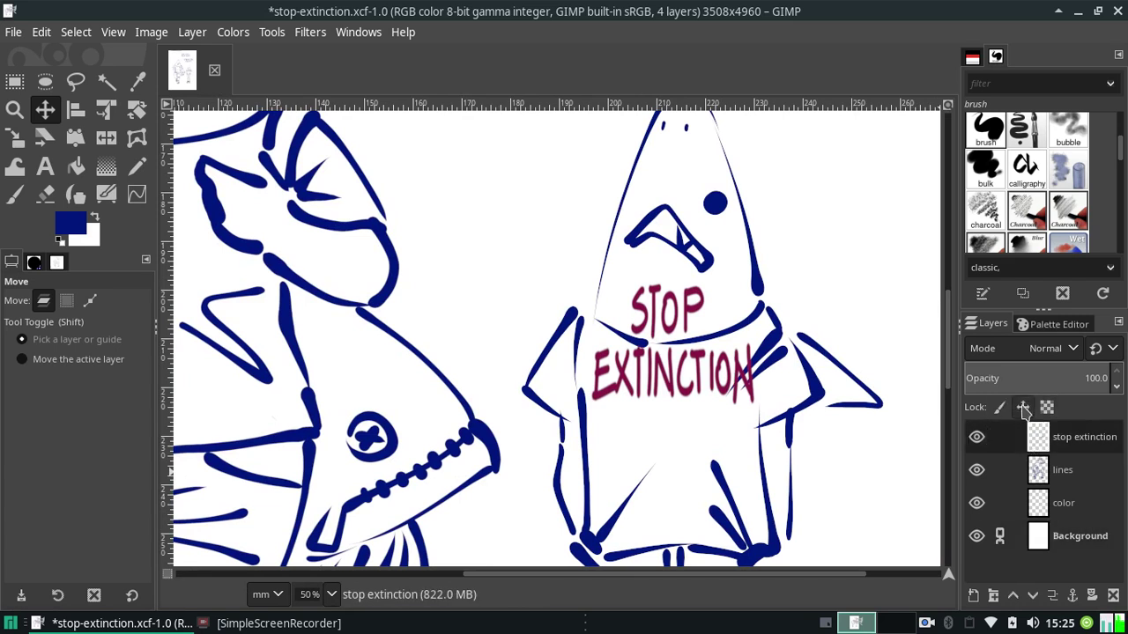
click(684, 379)
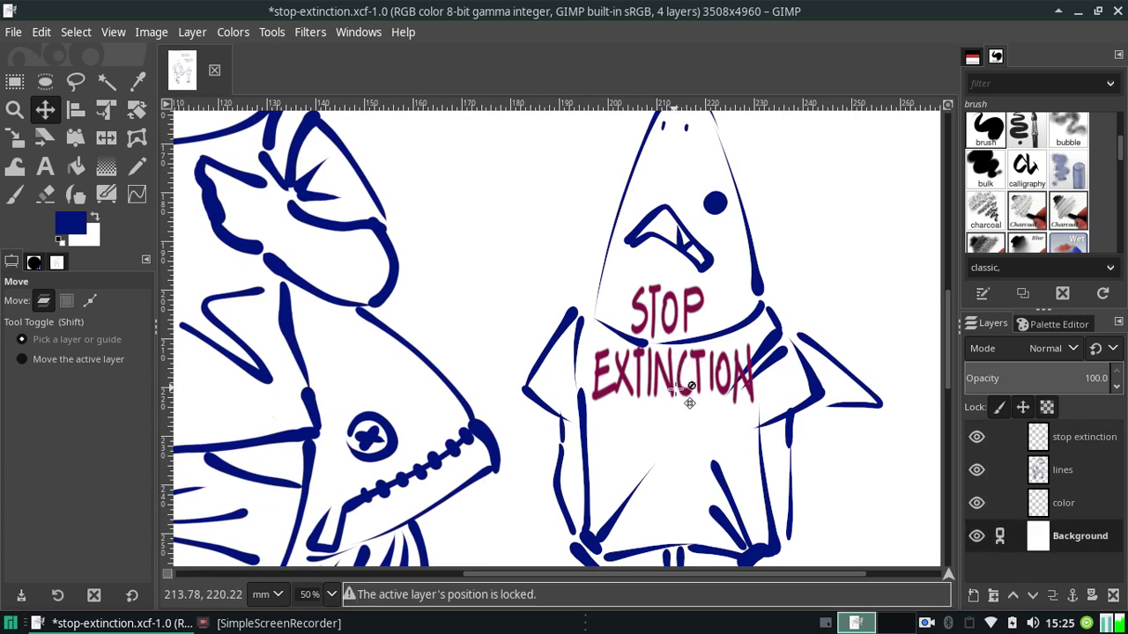
click(97, 359)
click(1075, 447)
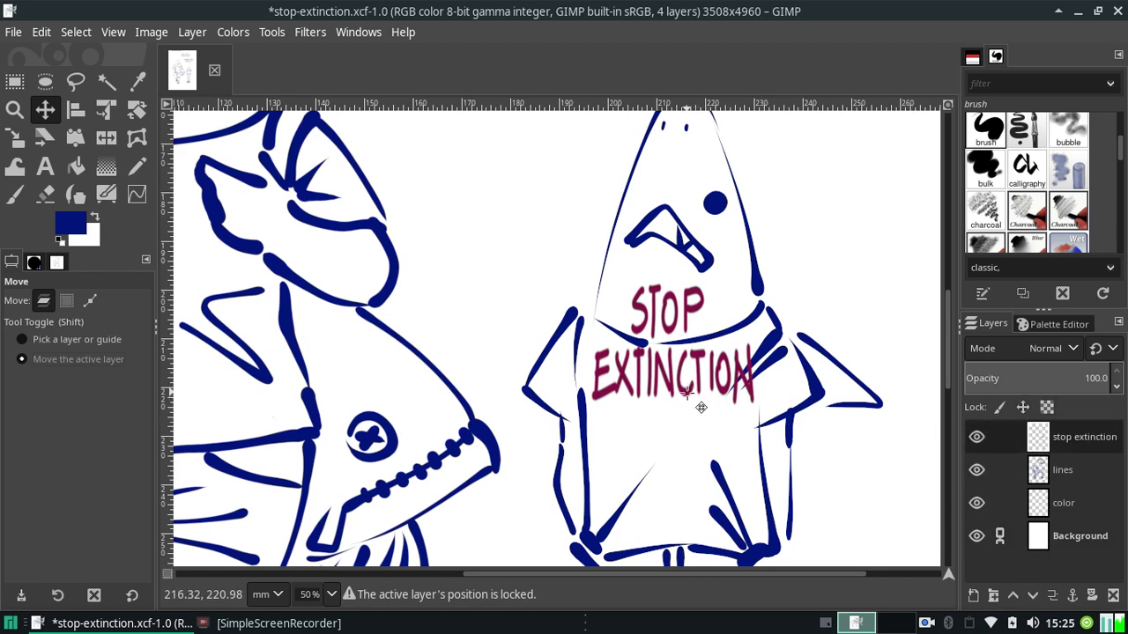
Drag the STOP EXTINCTION lettering lower on the shirt, checking it at 100%, 25% and full page.
drag(687, 415, 695, 421)
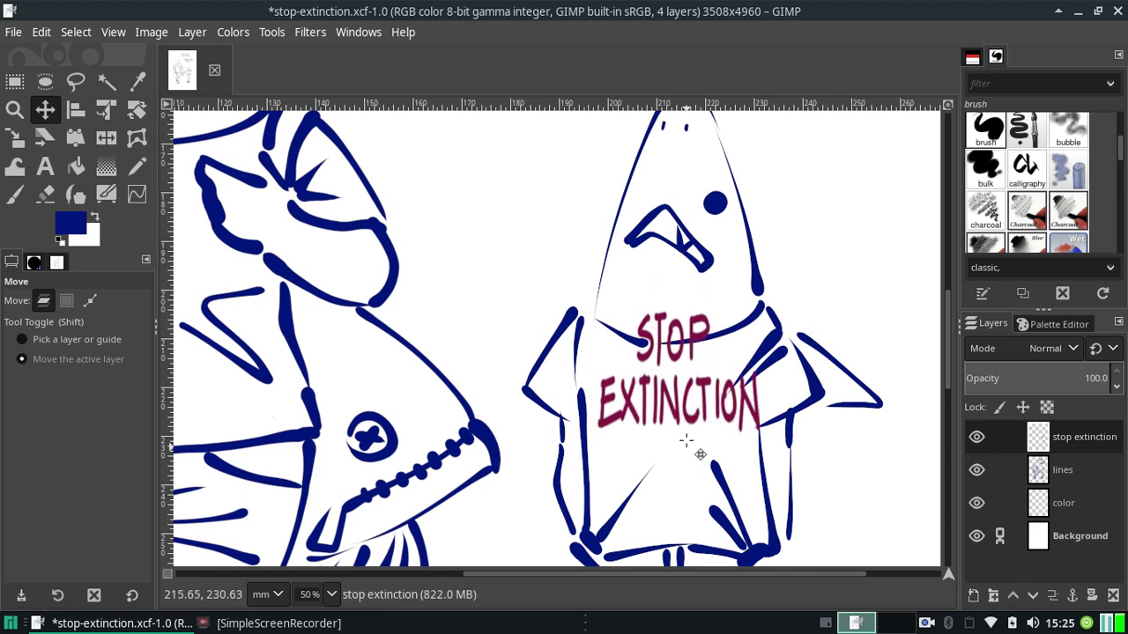
drag(698, 468, 697, 475)
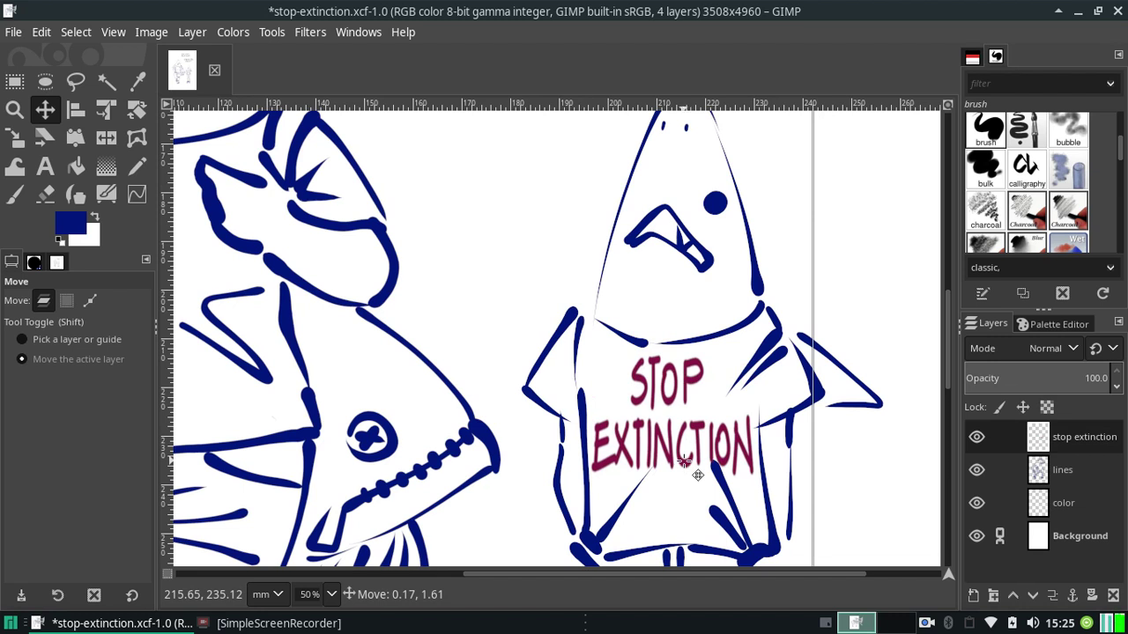
drag(697, 475, 697, 475)
click(329, 597)
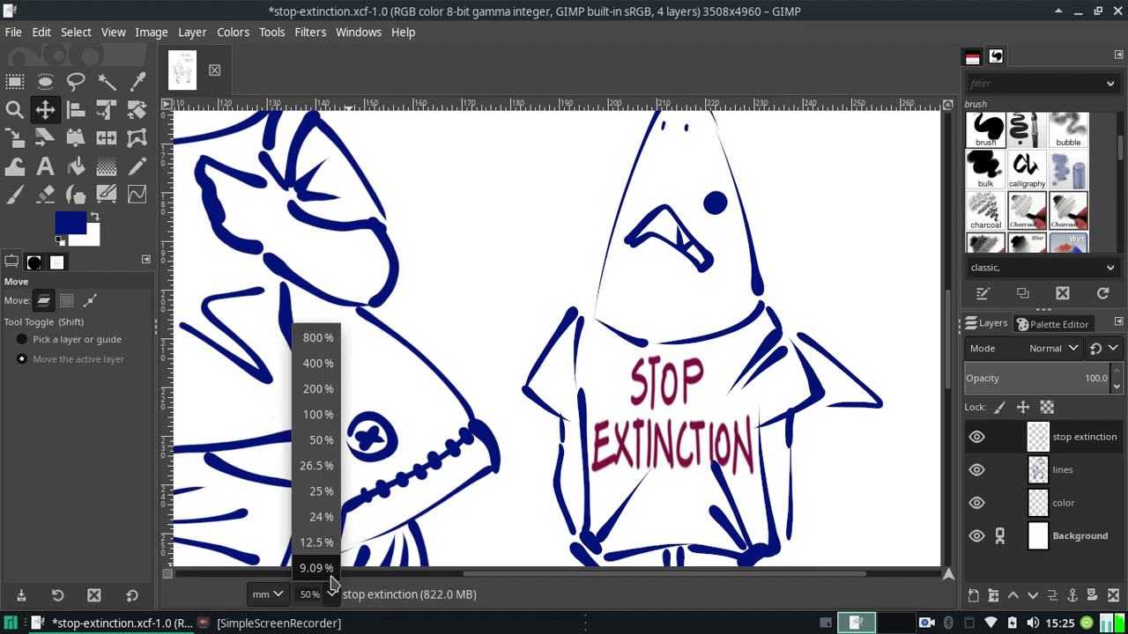
click(315, 416)
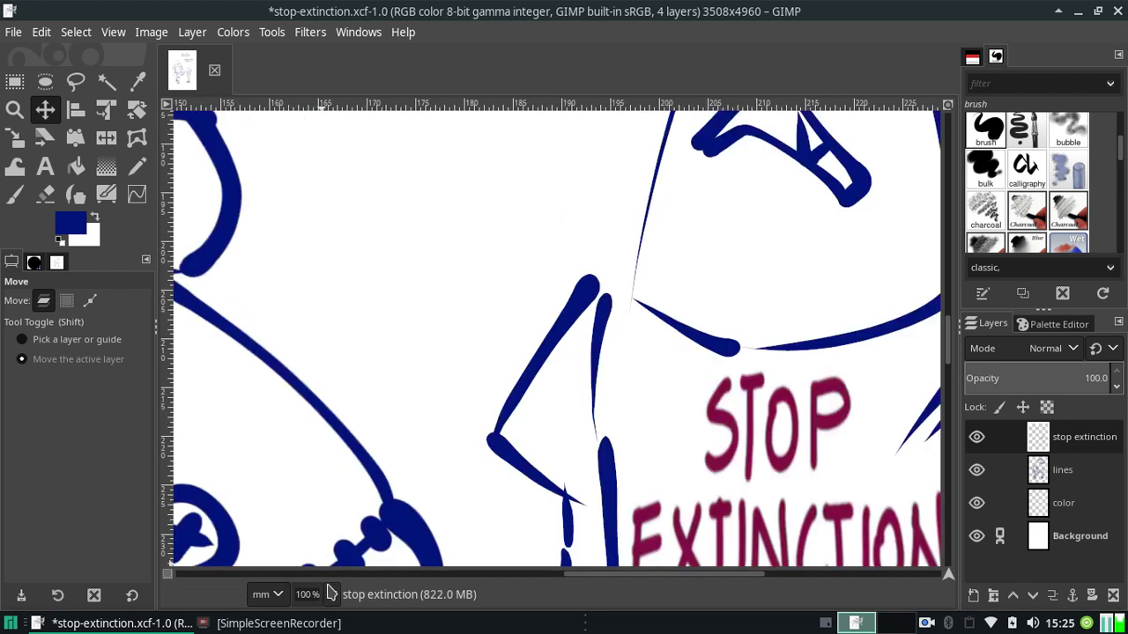
click(331, 593)
click(315, 489)
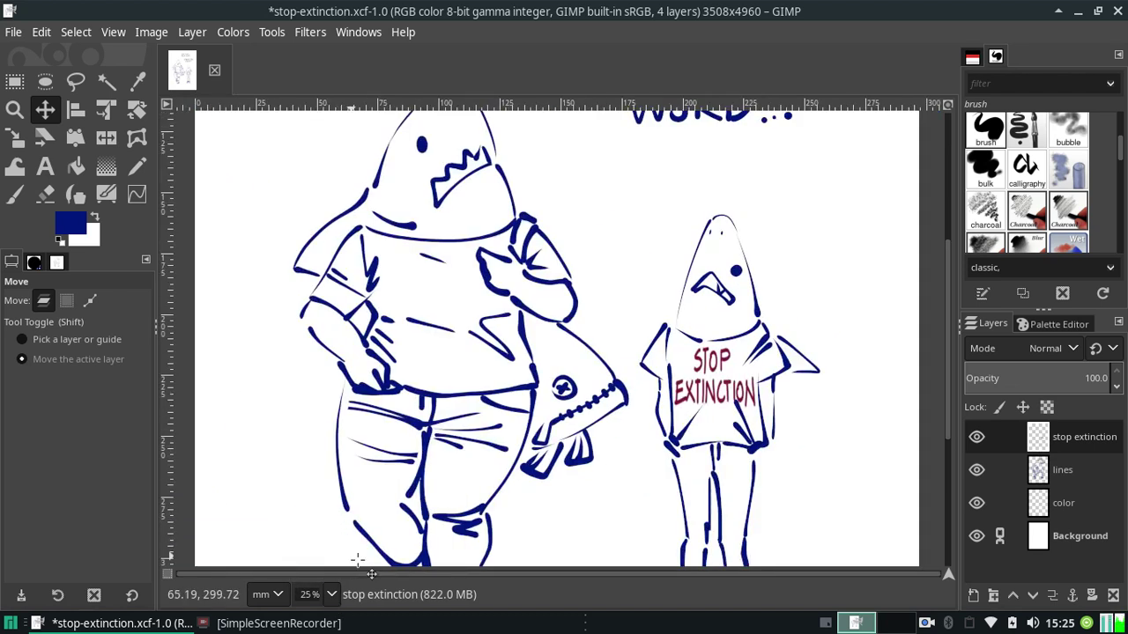
click(331, 594)
click(329, 573)
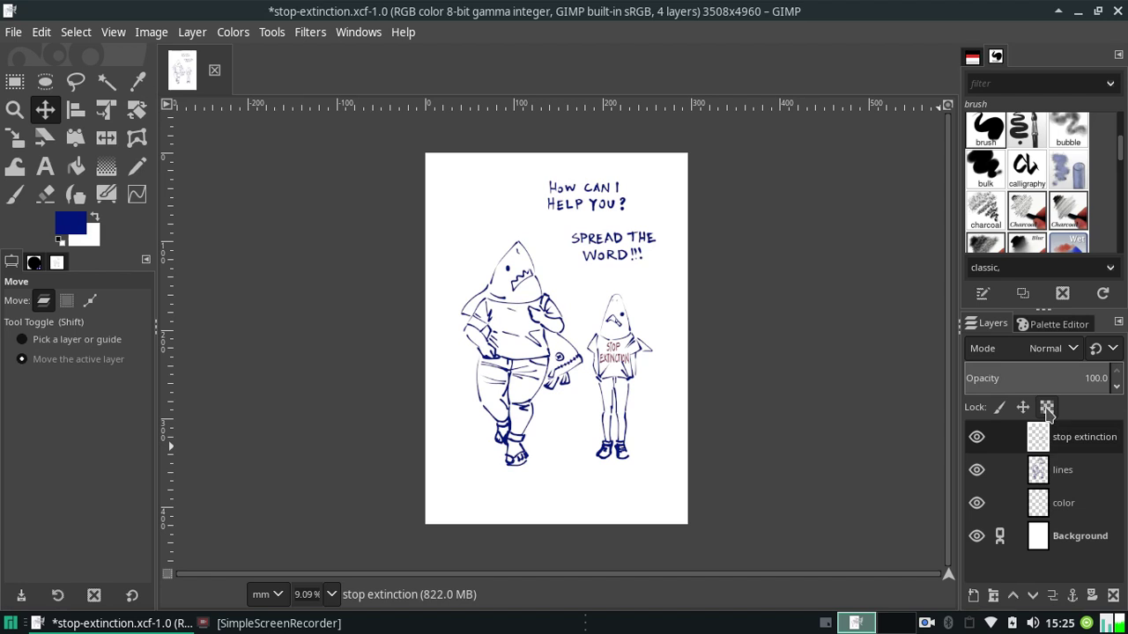
Choose pink #cf3c71 from the famicube palette as the paint colour.
click(973, 58)
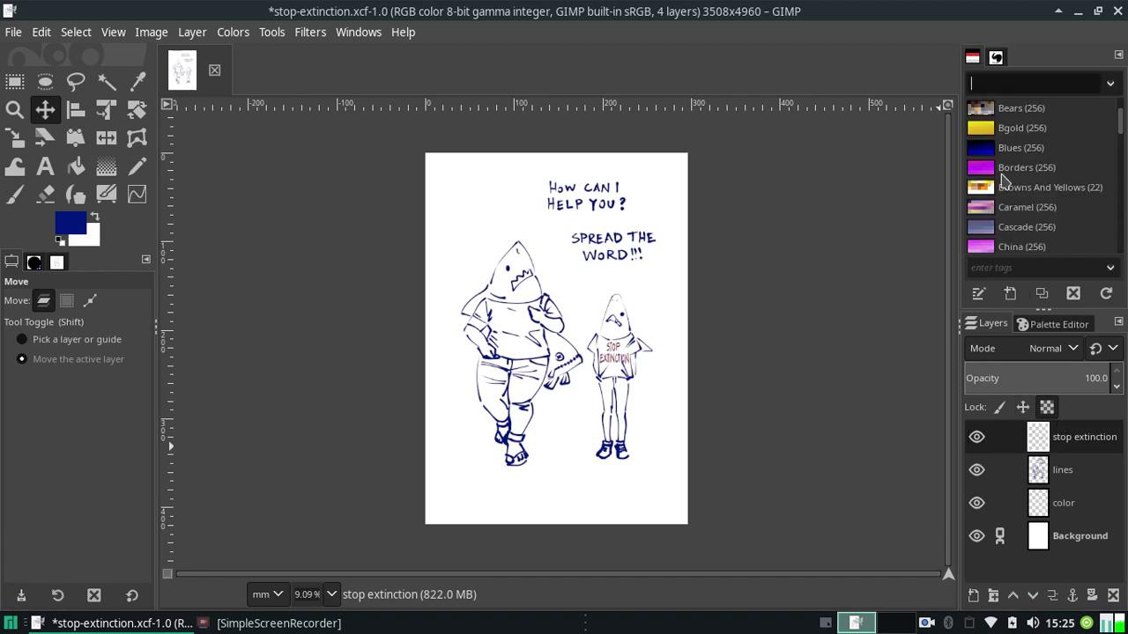
click(1029, 326)
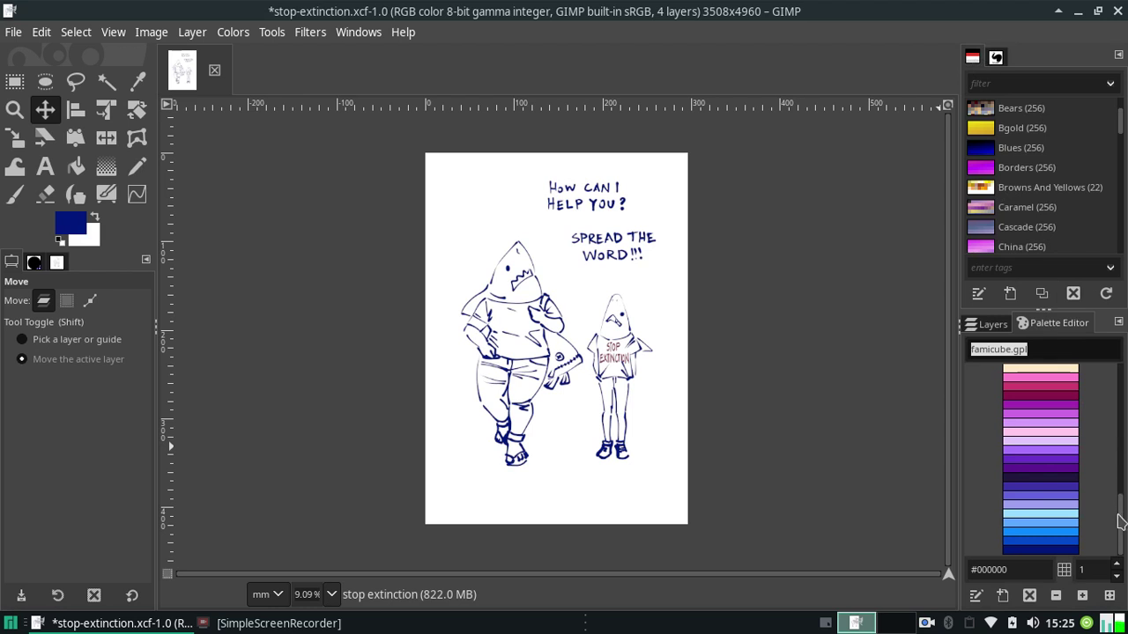
click(1025, 395)
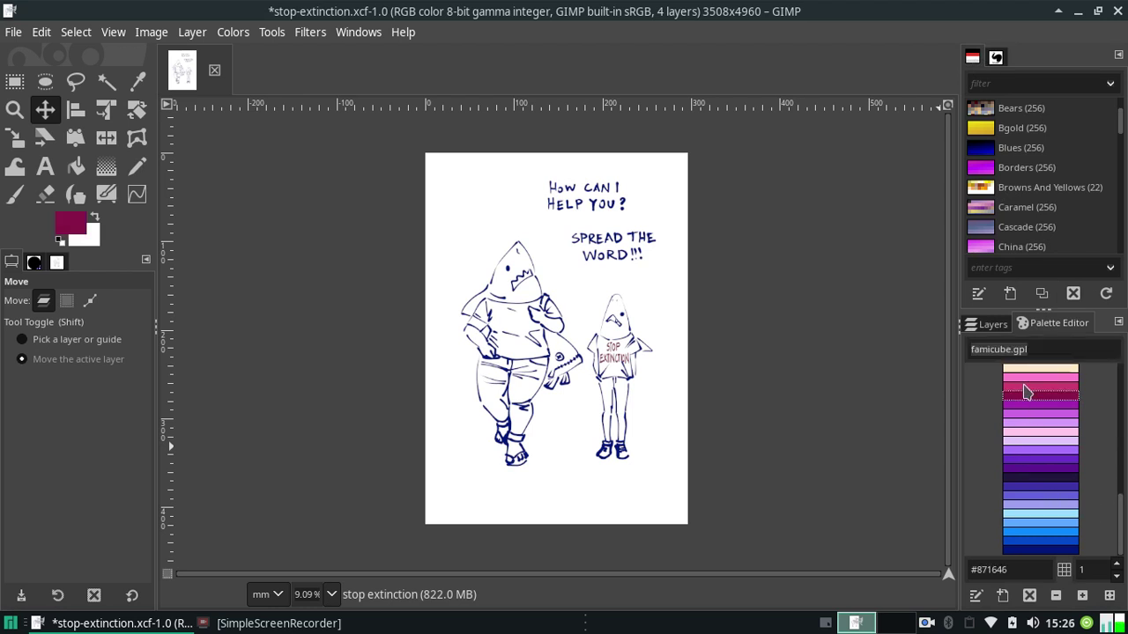
click(1025, 388)
click(1024, 396)
click(1021, 388)
click(1018, 395)
click(1030, 386)
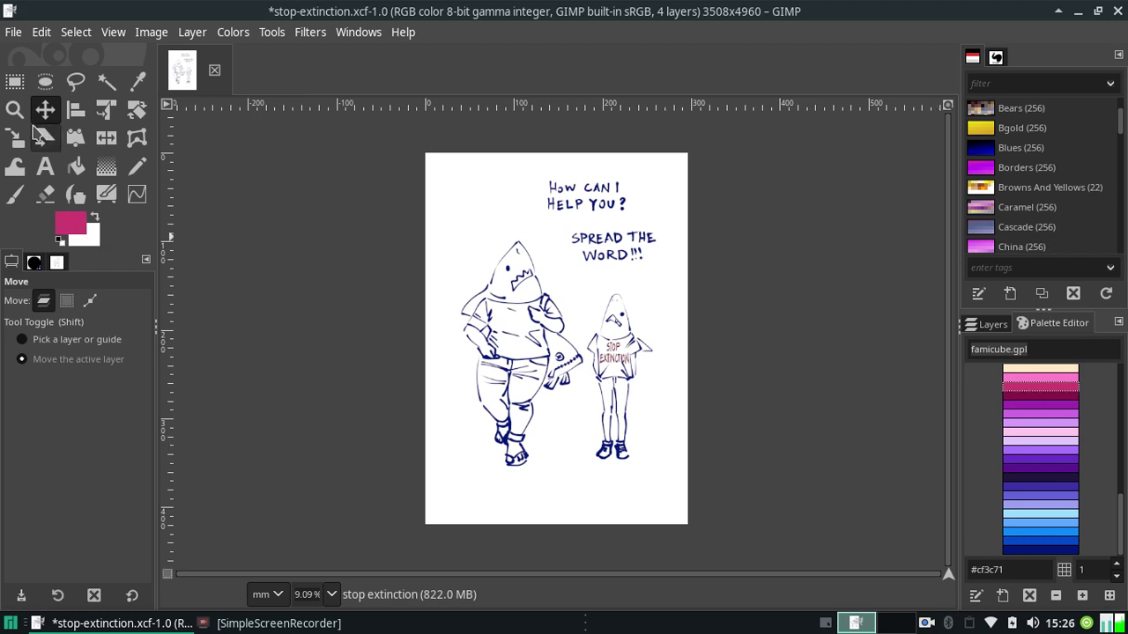
Paint the shirt lettering pink inside a rectangle selection with a ~364 brush, then deselect.
click(15, 82)
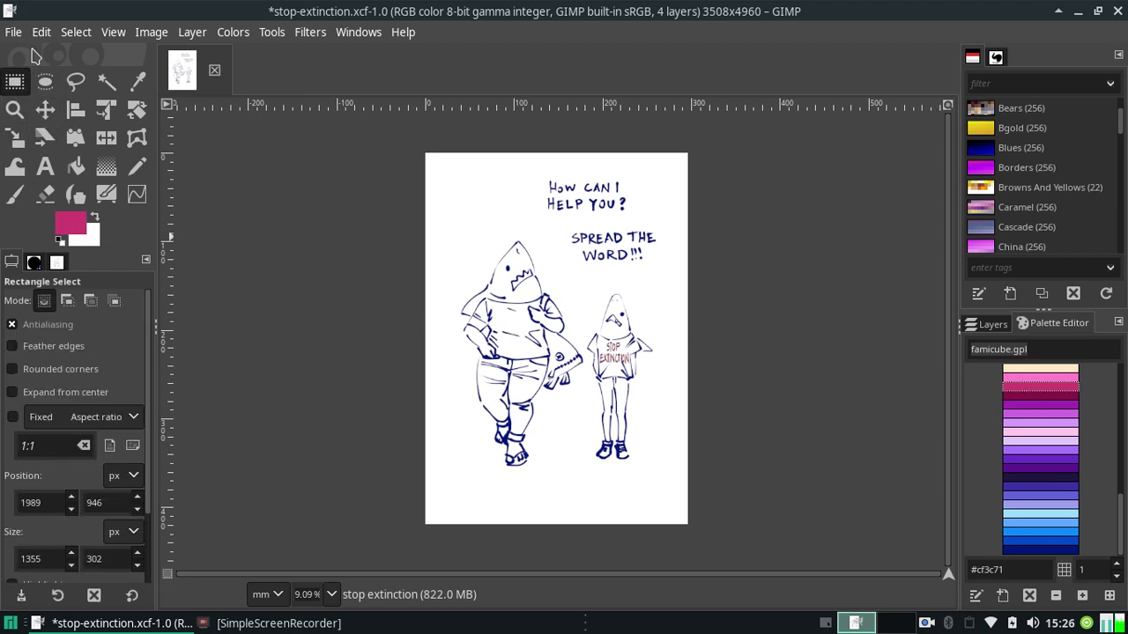
click(41, 33)
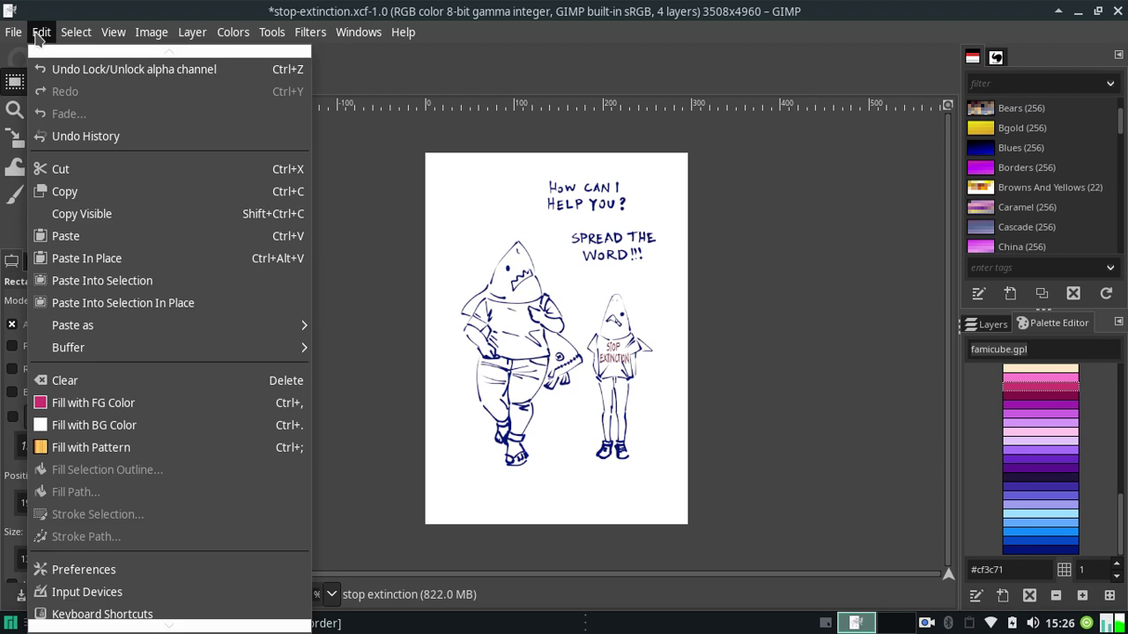
click(38, 40)
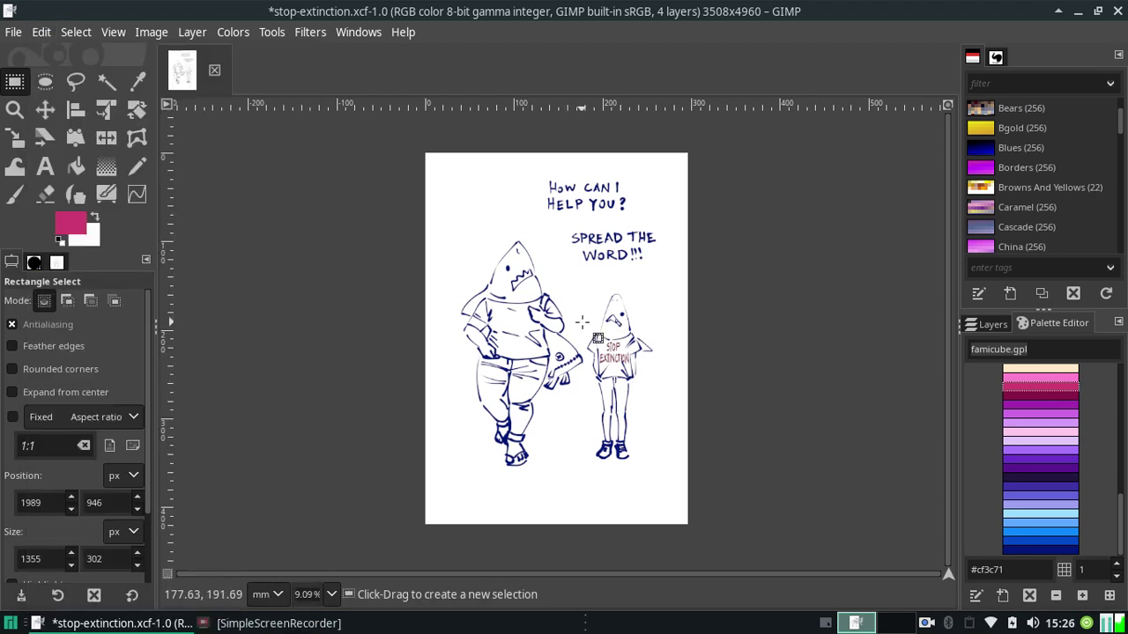
drag(570, 320, 670, 388)
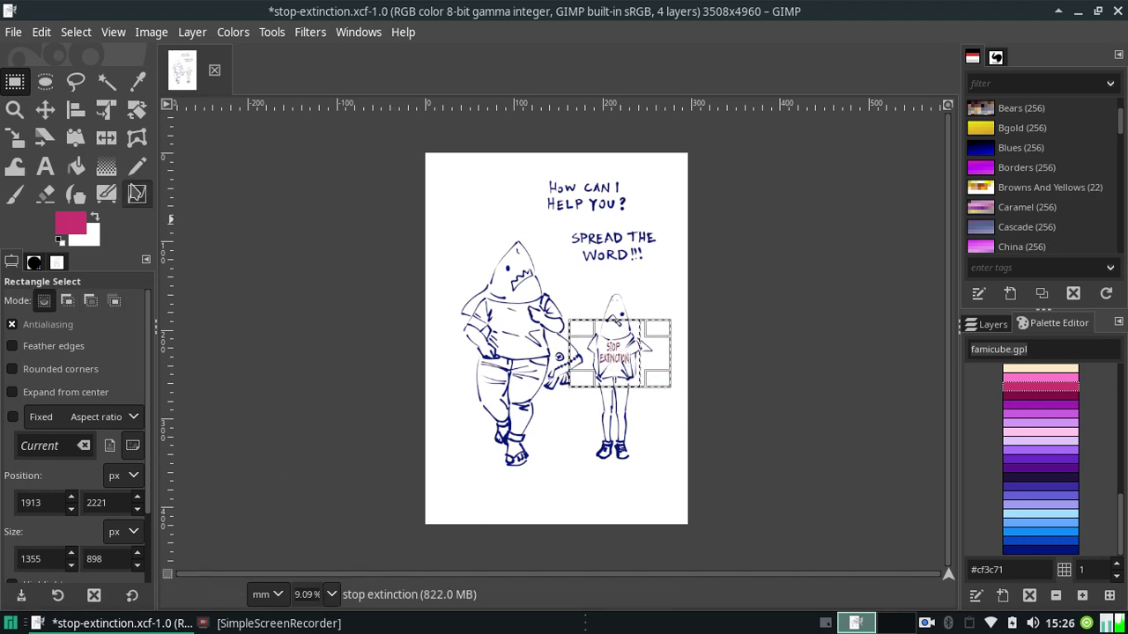
click(15, 194)
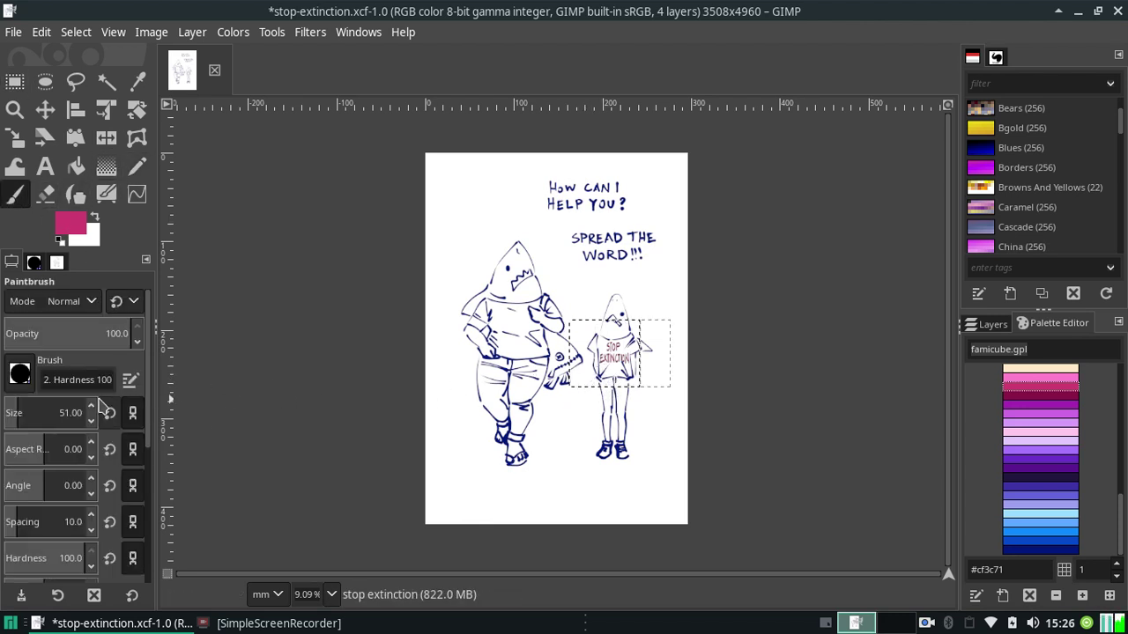
drag(19, 412, 55, 414)
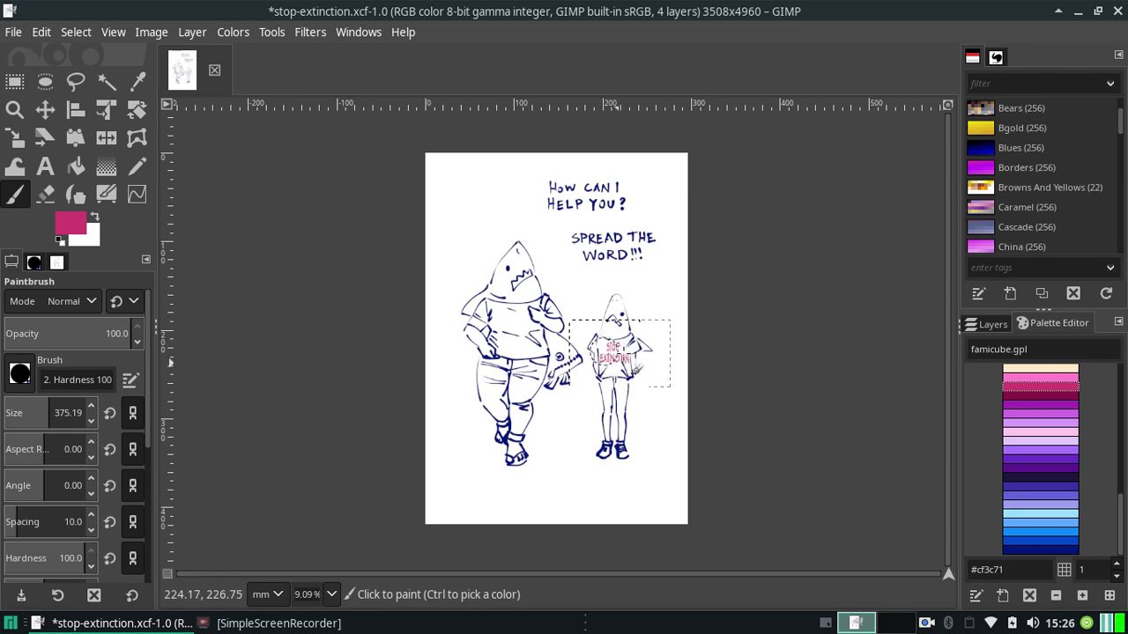
click(630, 359)
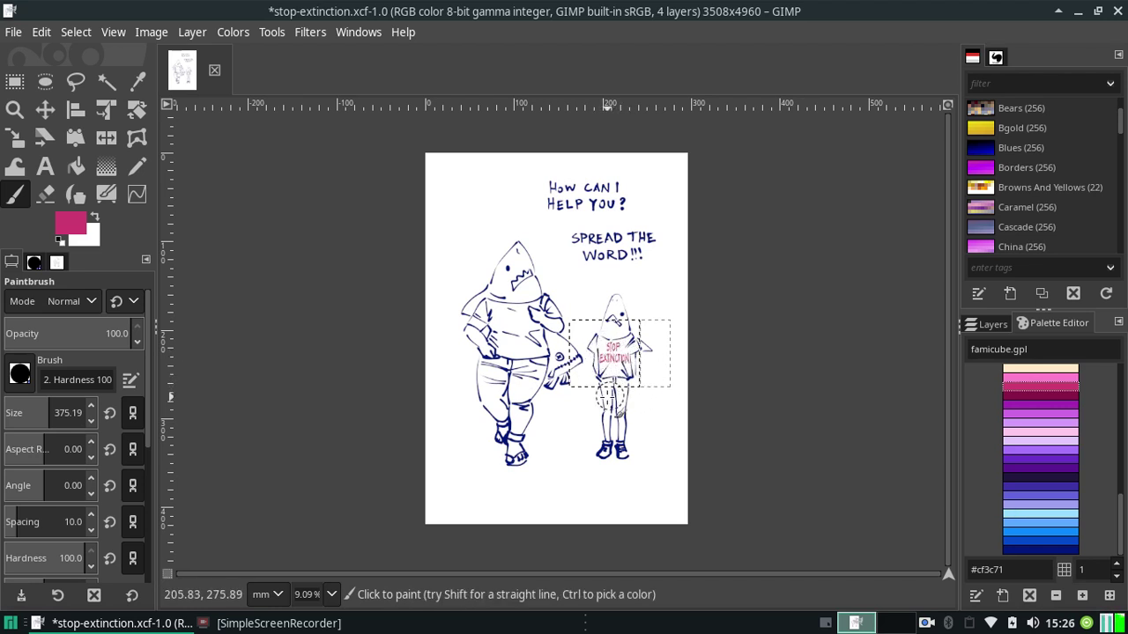
key(ctrl+shift+a)
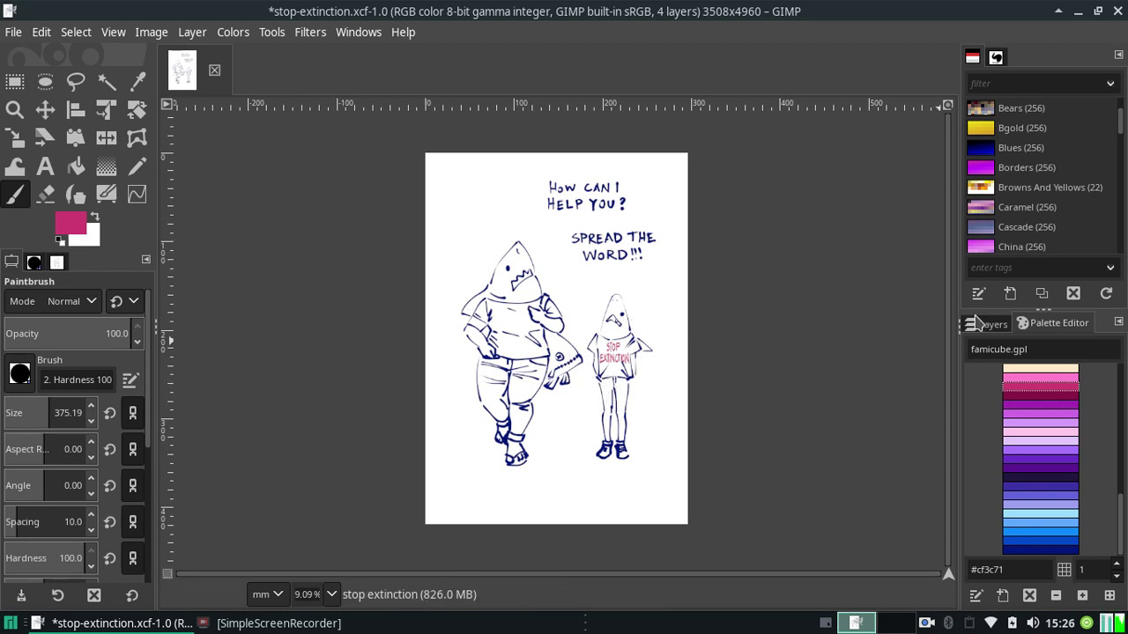
Set the lettering layer's blending mode to Multiply.
click(991, 326)
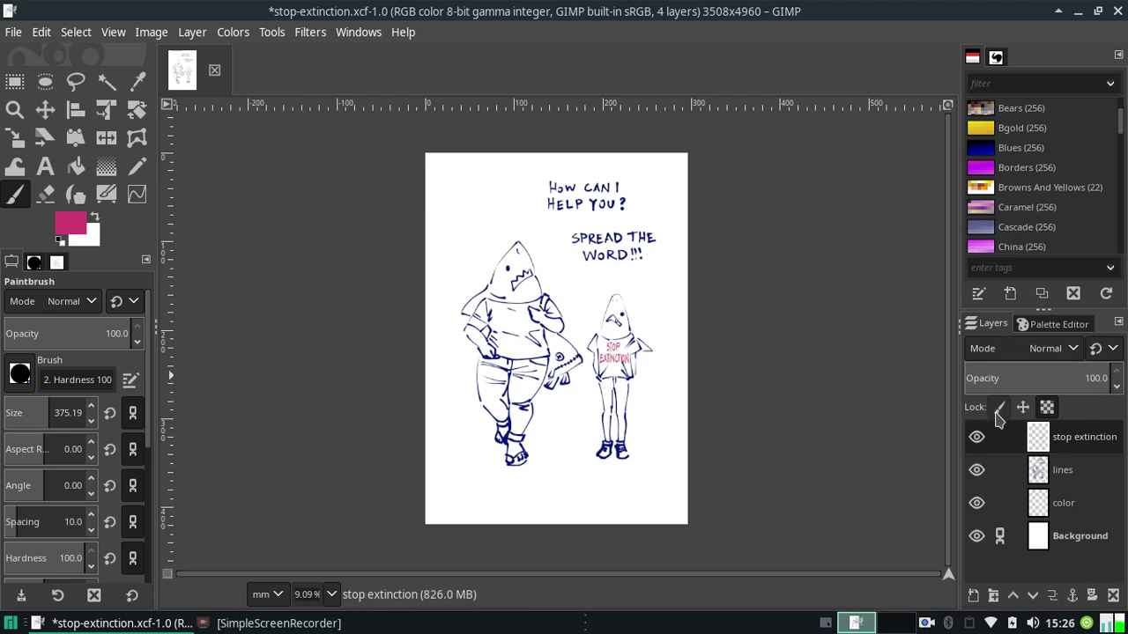
click(1057, 353)
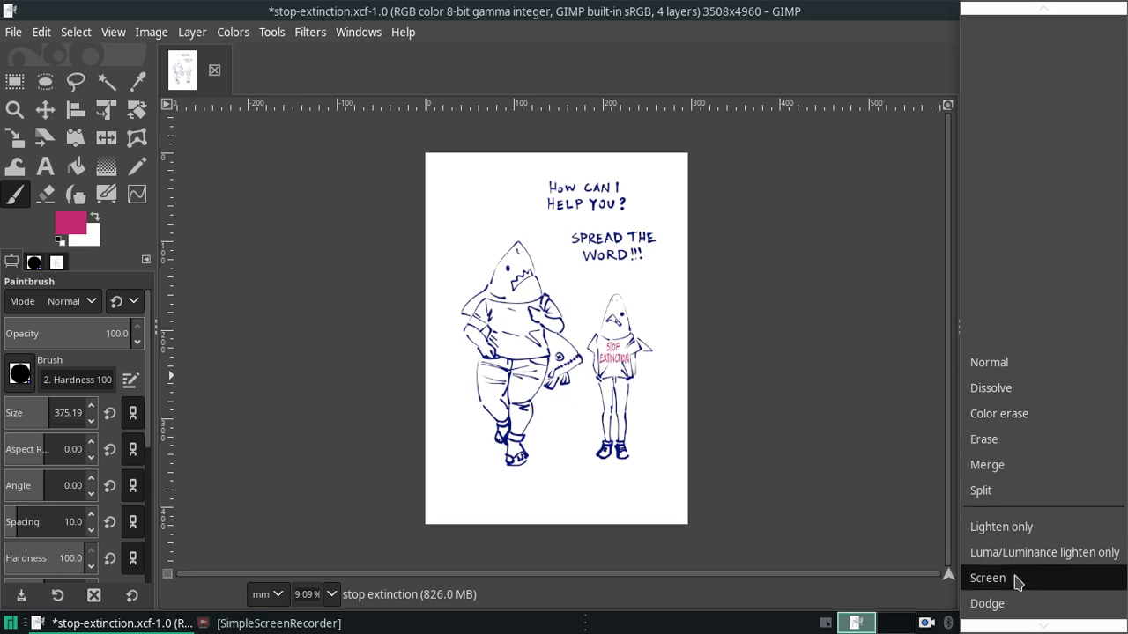
click(1009, 379)
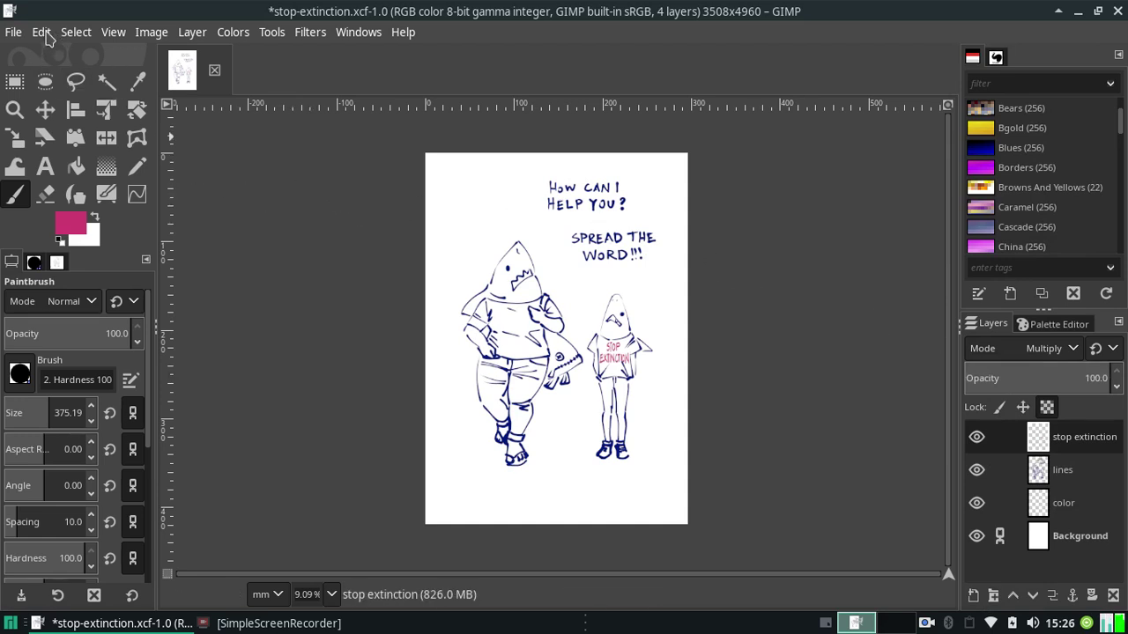
Merge the lettering down into the lines layer and save stop-extinction.xcf.
click(151, 32)
click(151, 32)
click(192, 32)
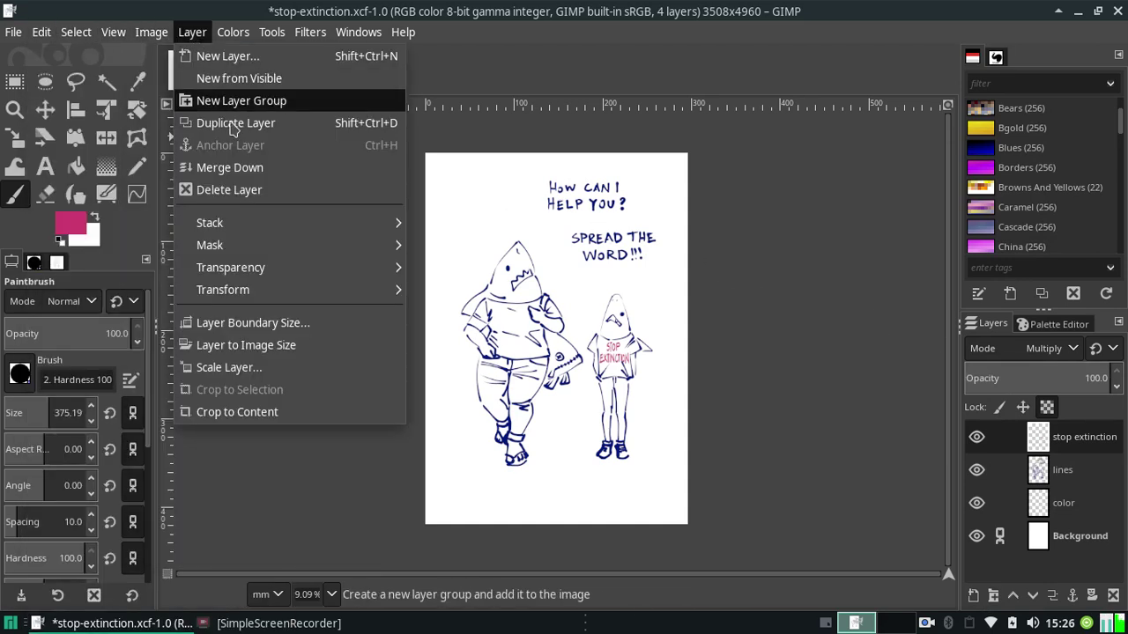
click(229, 168)
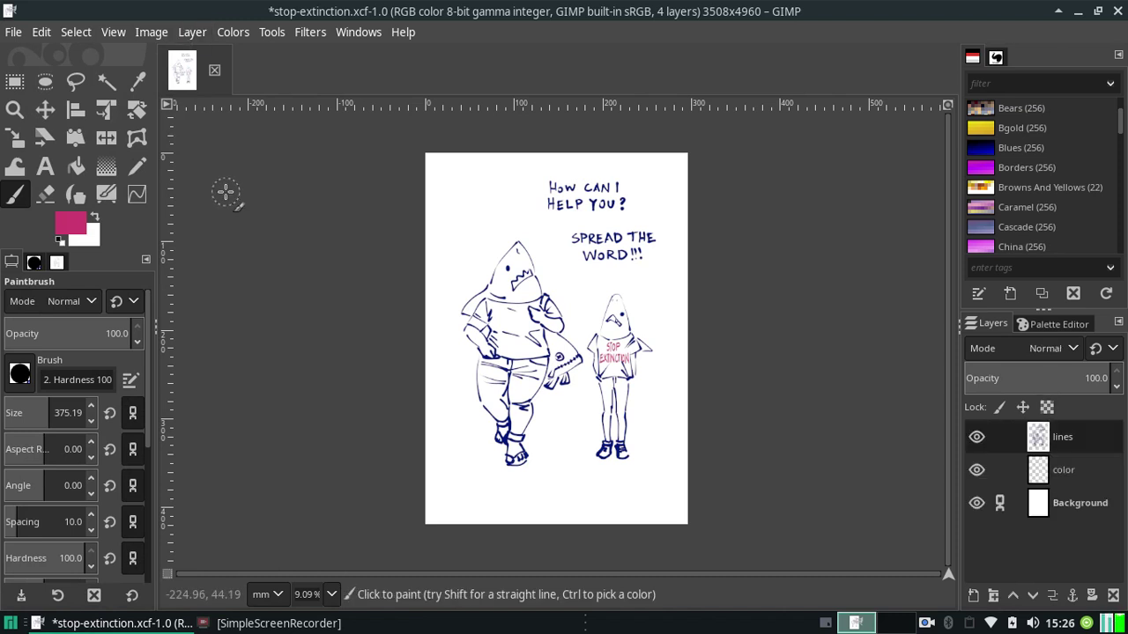
key(ctrl+s)
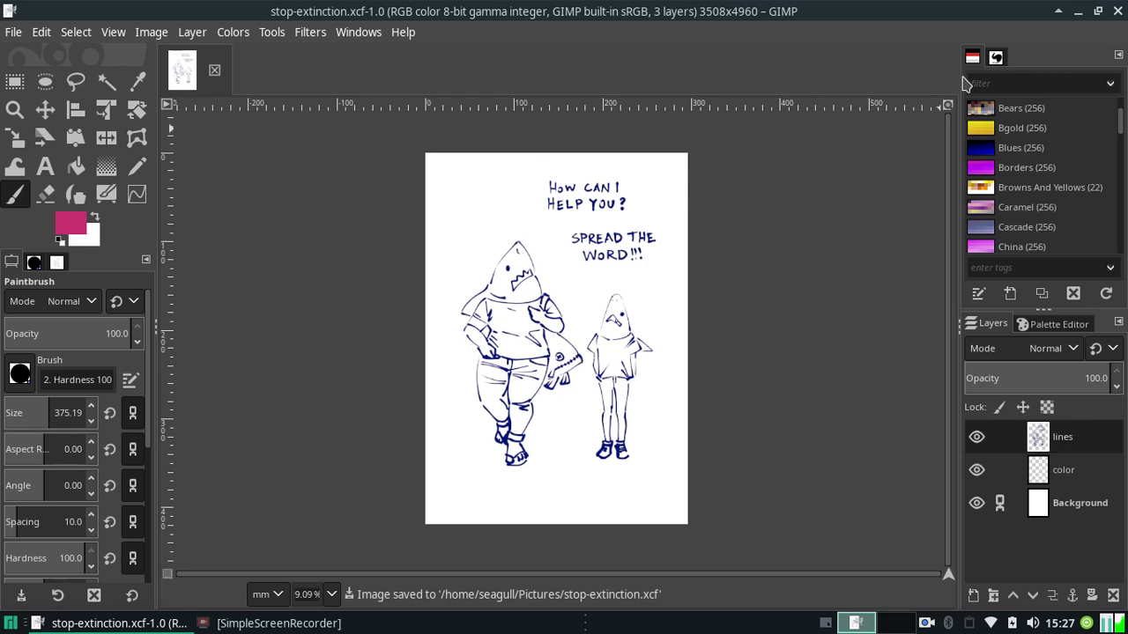
Pick dark navy #211640, shrink the brush to about 57, and paint strokes on the big figure's jeans at 26.5%.
click(1048, 324)
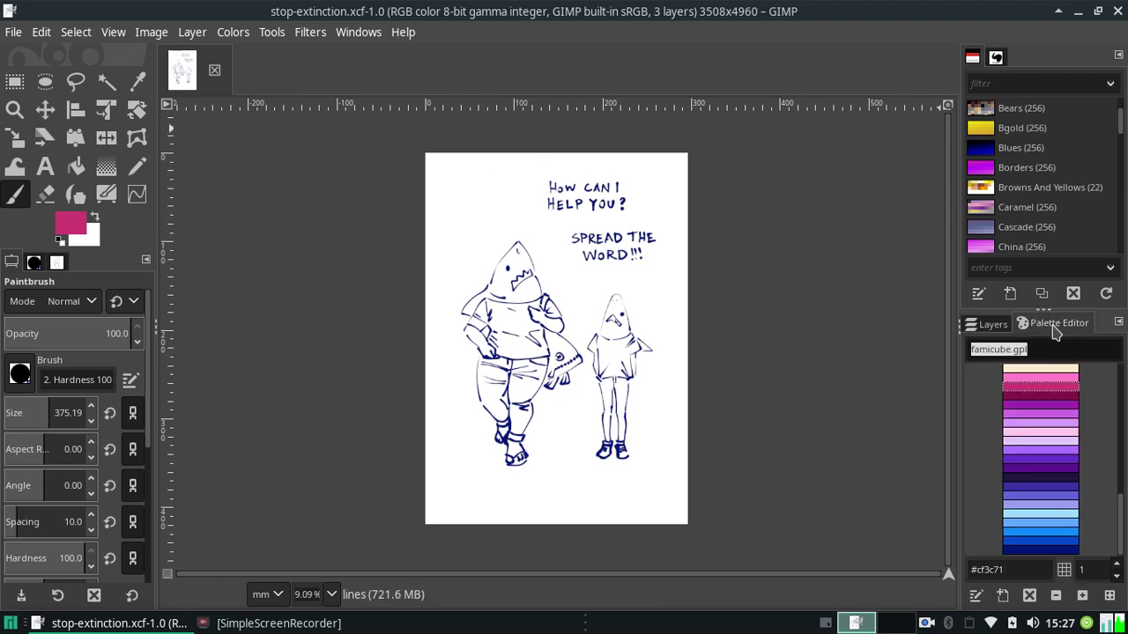
click(1037, 478)
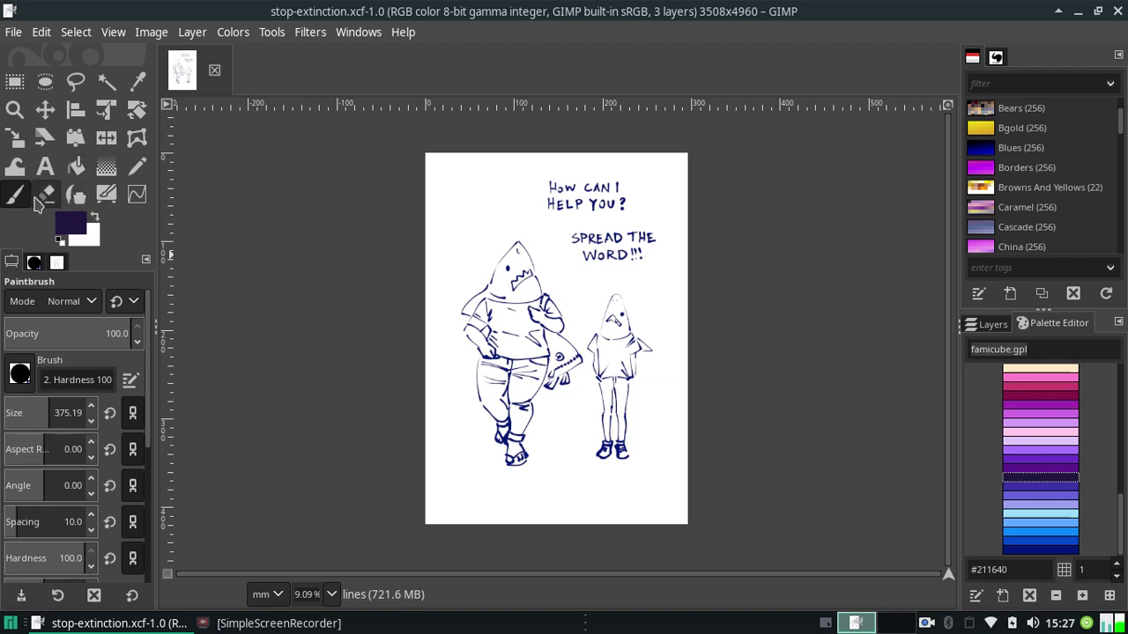
drag(48, 412, 18, 413)
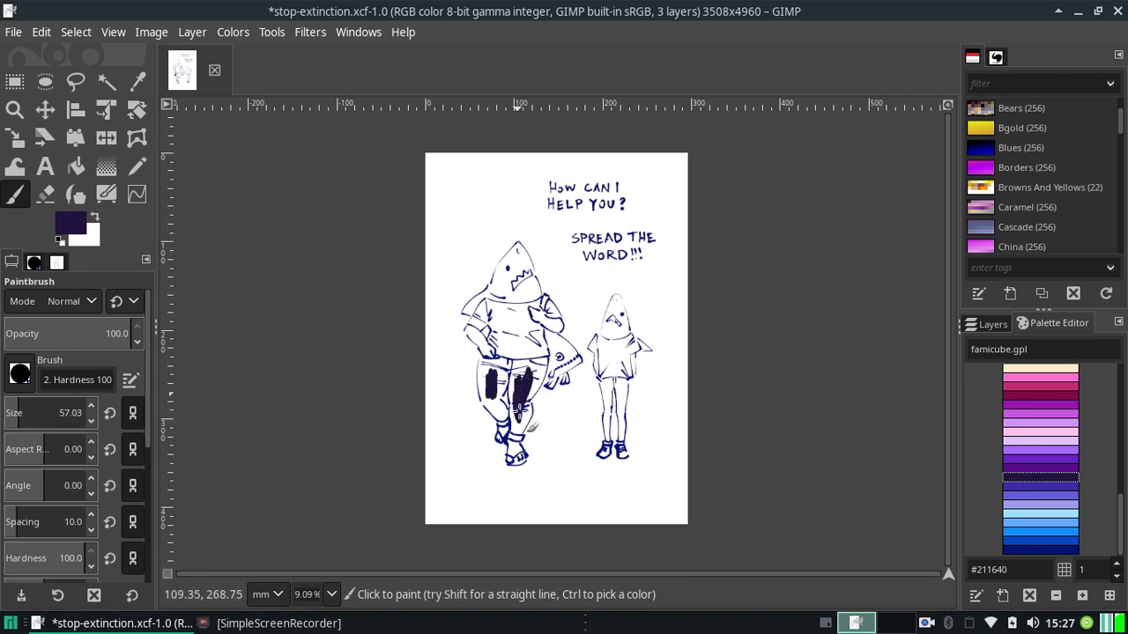
mouse_move(519, 410)
mouse_down()
mouse_move(520, 428)
mouse_move(525, 388)
mouse_up()
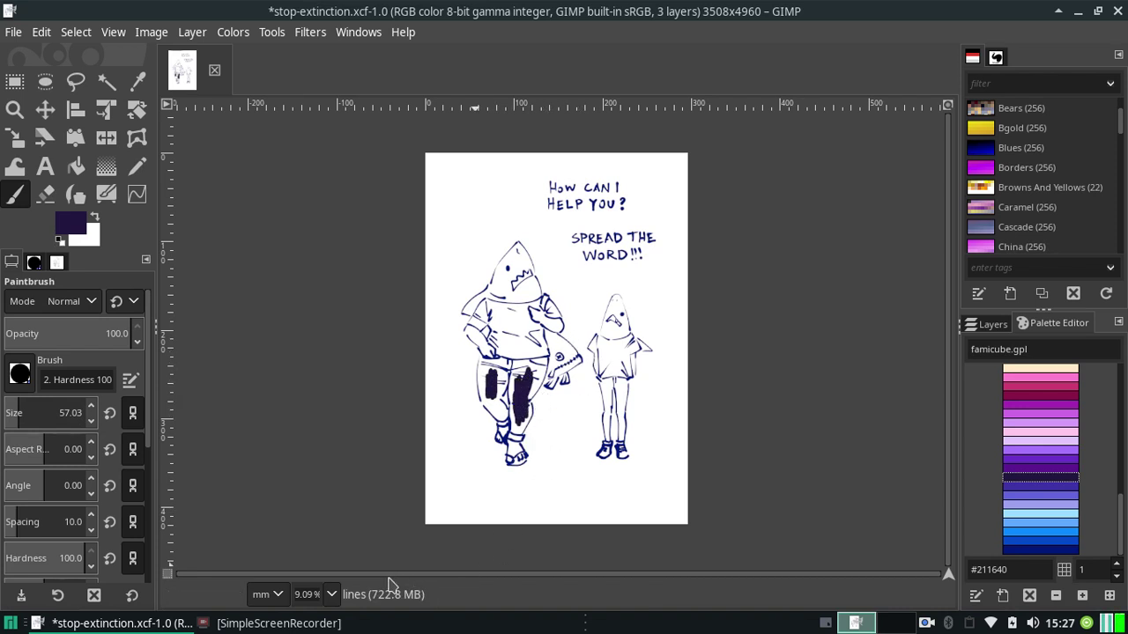
click(331, 594)
click(323, 476)
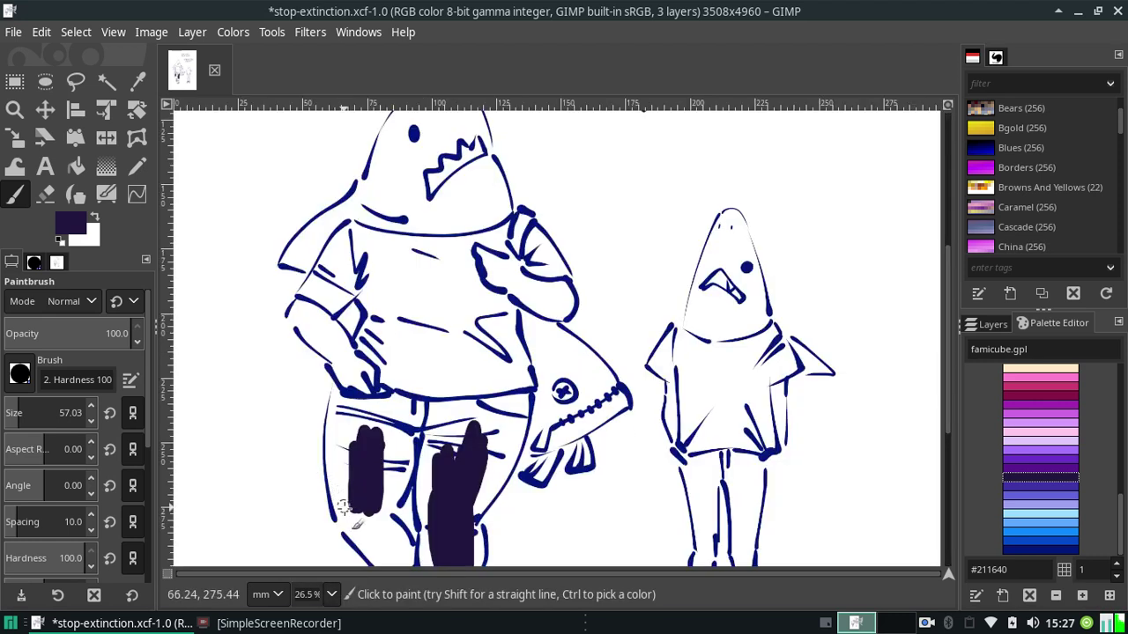
mouse_move(404, 443)
mouse_down()
mouse_move(408, 431)
mouse_move(383, 484)
mouse_move(388, 467)
mouse_move(398, 493)
mouse_move(378, 497)
mouse_move(345, 429)
mouse_move(343, 516)
mouse_move(341, 431)
mouse_move(353, 423)
mouse_move(396, 437)
mouse_move(361, 416)
mouse_move(416, 421)
mouse_up()
Undo the two dark strokes painted on the lines layer.
click(991, 324)
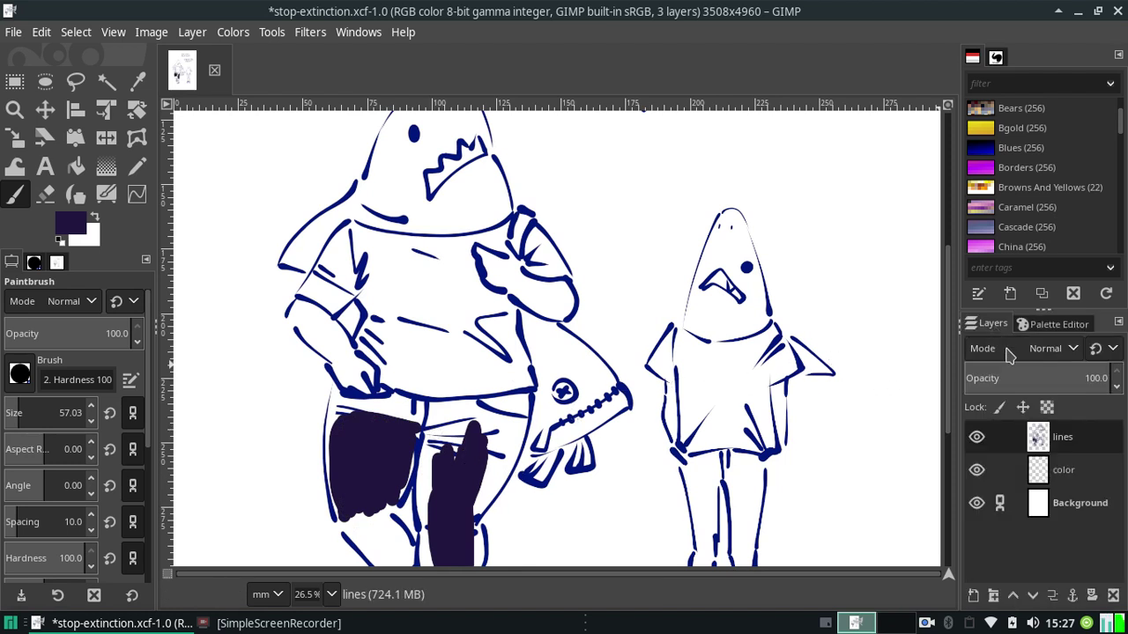
key(ctrl+z)
key(ctrl+z)
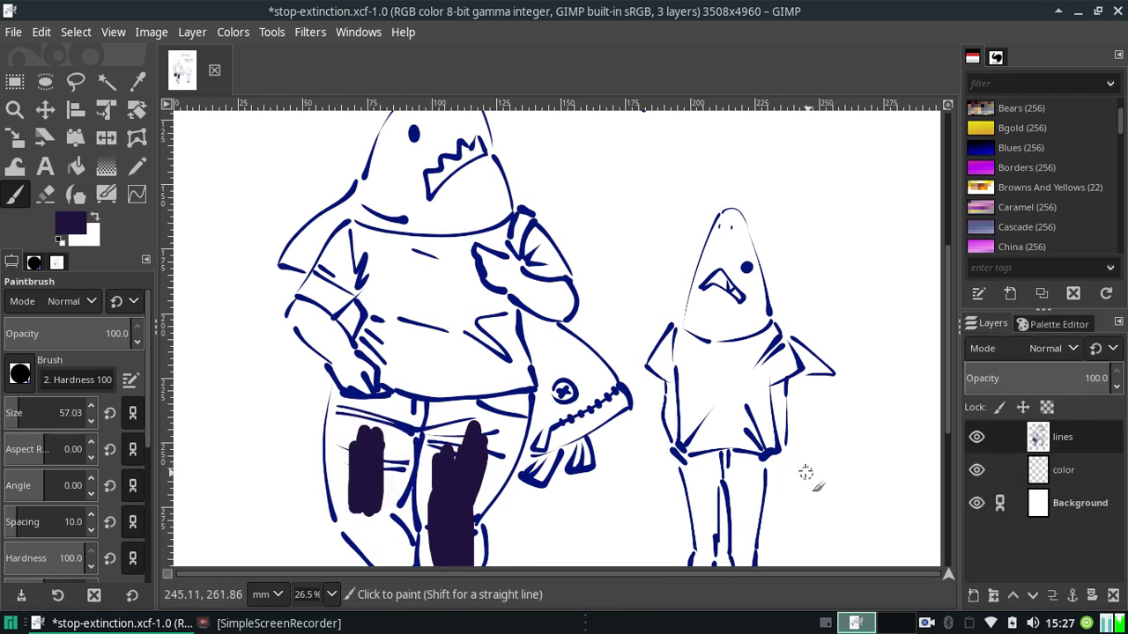
key(ctrl+z)
key(ctrl+z)
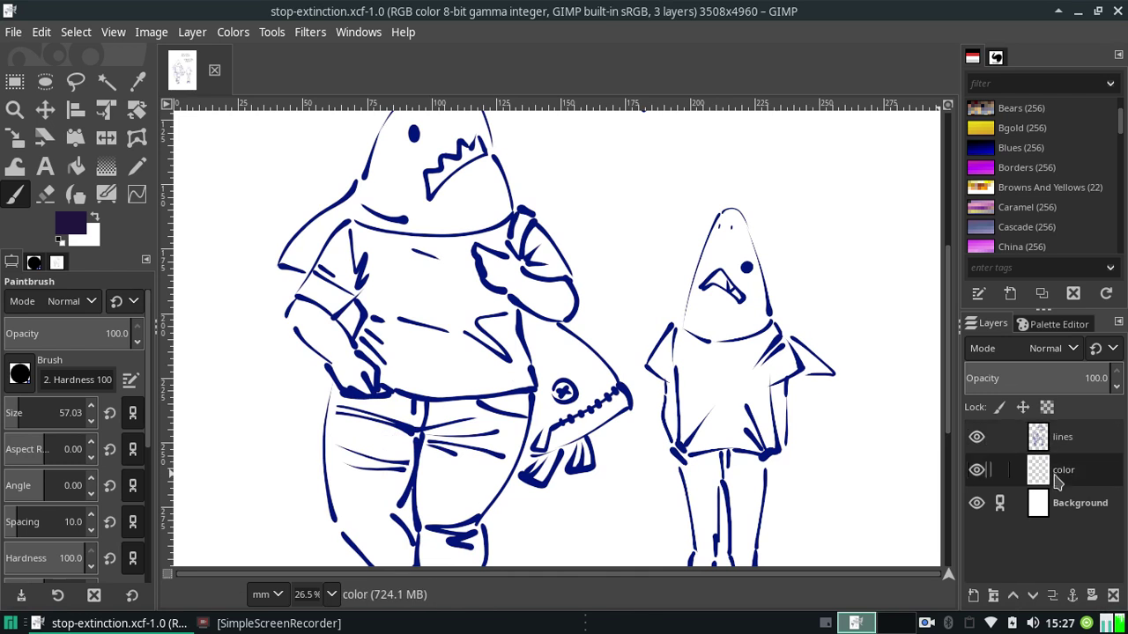
Lock the lines layer, select the color layer, and paint the big figure's trouser leg dark navy.
click(1011, 441)
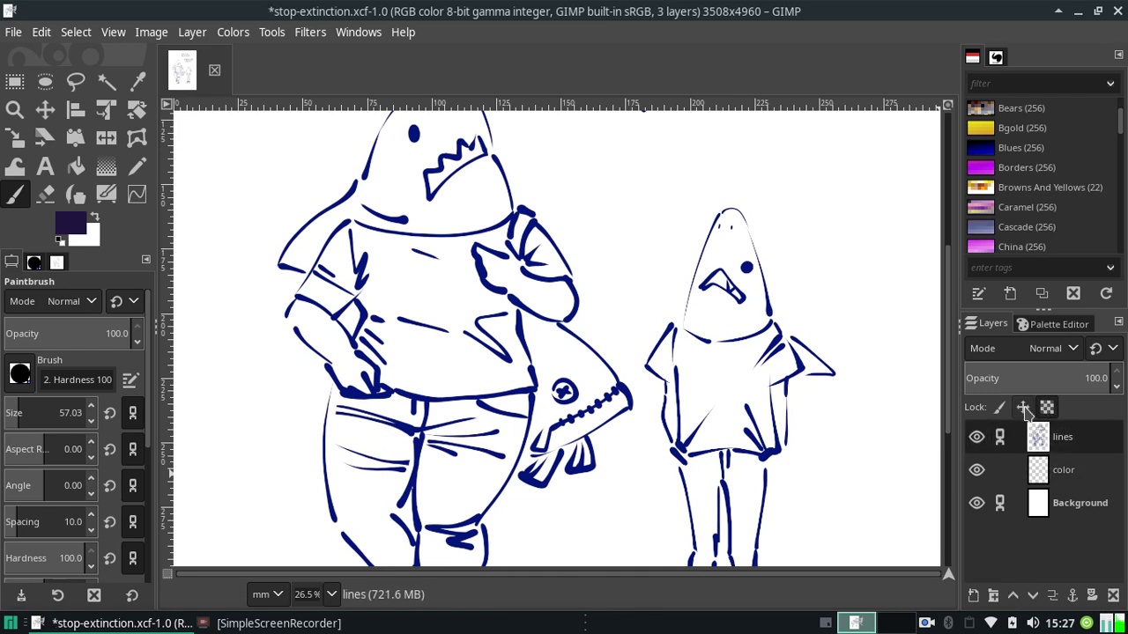
click(1038, 478)
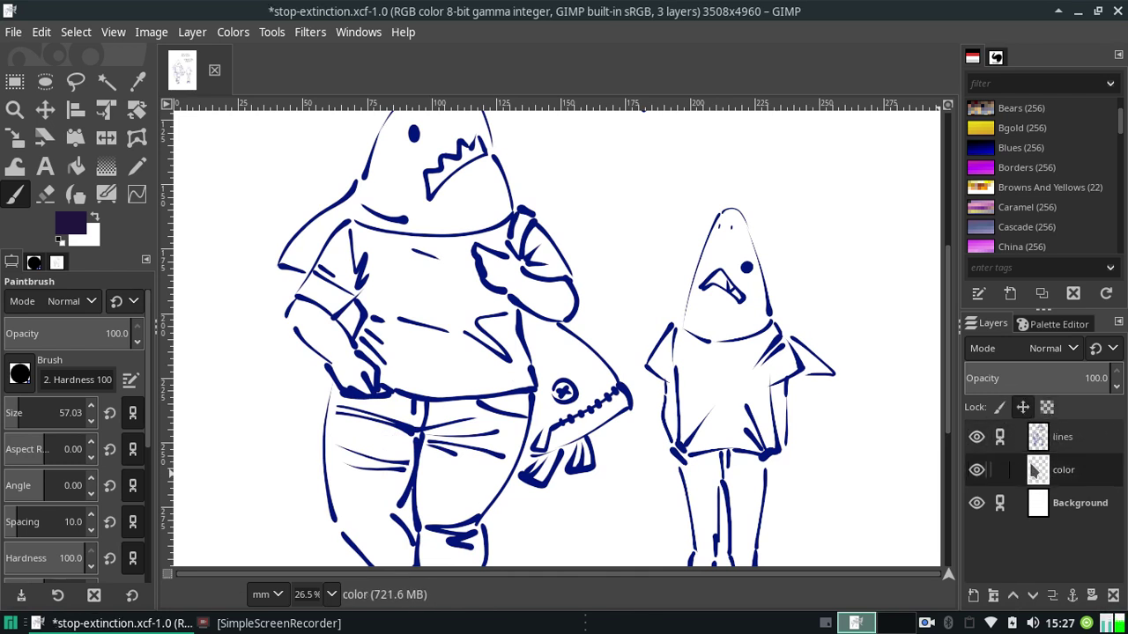
mouse_move(394, 437)
mouse_down()
mouse_move(379, 495)
mouse_move(347, 493)
mouse_move(361, 449)
mouse_move(355, 506)
mouse_move(339, 430)
mouse_move(362, 431)
mouse_move(392, 503)
mouse_move(357, 430)
mouse_move(414, 414)
mouse_move(447, 423)
mouse_move(466, 434)
mouse_move(452, 438)
mouse_move(468, 483)
mouse_move(502, 432)
mouse_move(433, 479)
mouse_move(432, 454)
mouse_up()
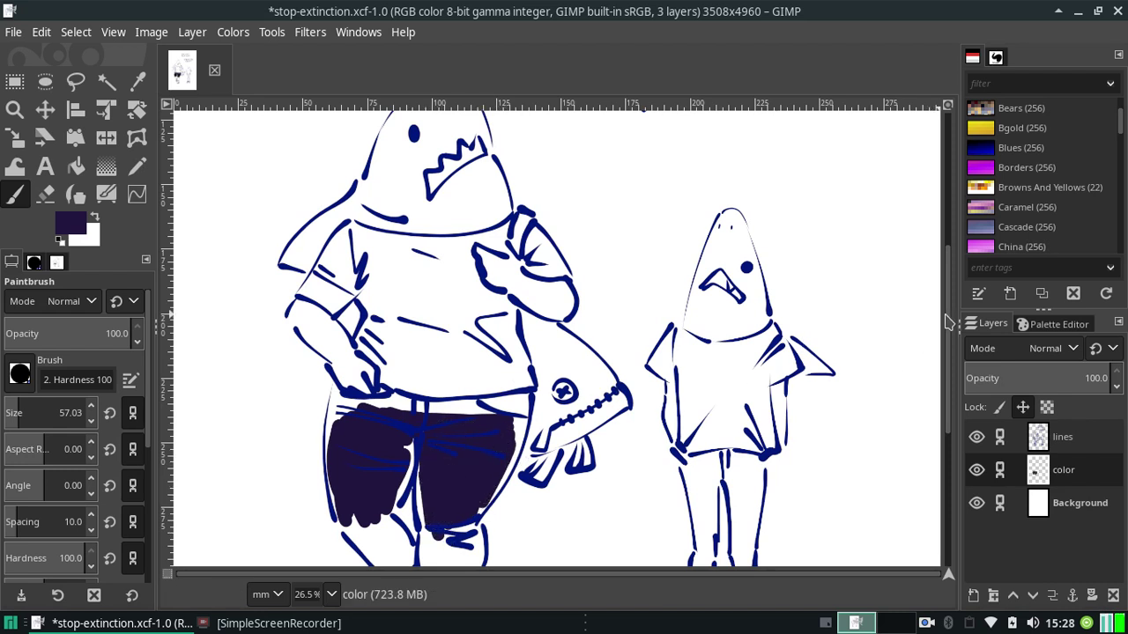
Fill the small figure's shoe and the big figure's ankle band and knee gaps dark navy.
scroll(875, 345, down, 2)
scroll(813, 429, down, 3)
mouse_move(695, 455)
mouse_down()
mouse_move(686, 464)
mouse_move(701, 438)
mouse_move(716, 448)
mouse_move(703, 433)
mouse_move(701, 463)
mouse_move(746, 449)
mouse_move(740, 468)
mouse_move(751, 467)
mouse_move(751, 453)
mouse_up()
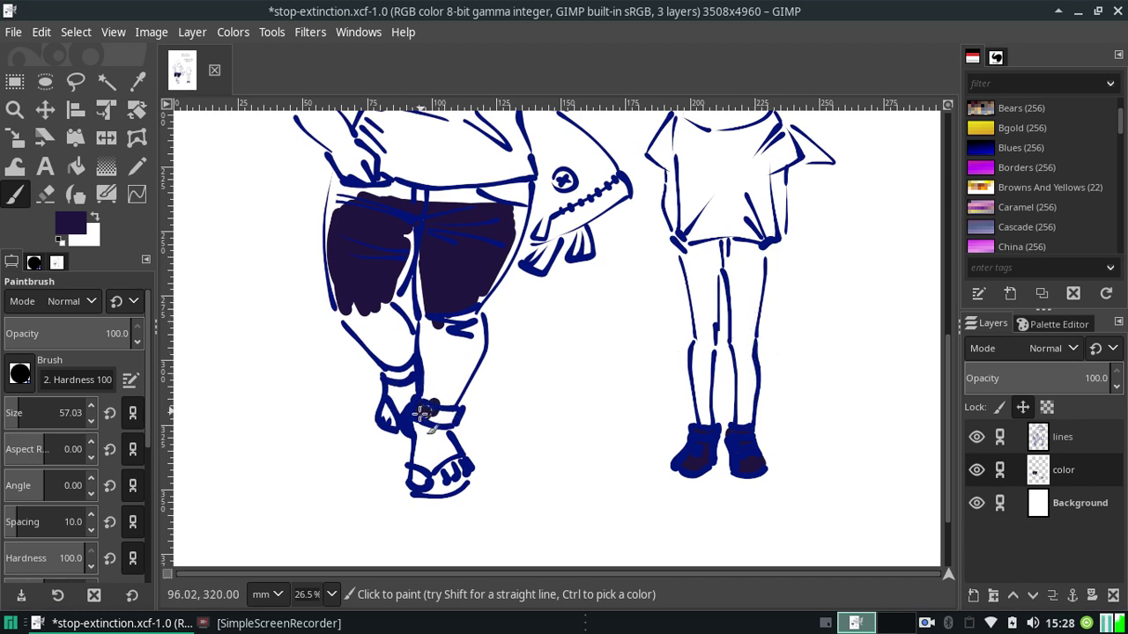
mouse_move(433, 415)
mouse_down()
mouse_move(451, 412)
mouse_move(428, 307)
mouse_move(446, 273)
mouse_move(441, 341)
mouse_move(460, 369)
mouse_move(493, 242)
mouse_move(491, 258)
mouse_move(515, 211)
mouse_move(490, 273)
mouse_move(517, 213)
mouse_move(447, 195)
mouse_move(514, 187)
mouse_move(538, 205)
mouse_move(522, 193)
mouse_move(490, 252)
mouse_move(490, 282)
mouse_move(461, 335)
mouse_move(458, 379)
mouse_move(478, 331)
mouse_move(466, 358)
mouse_move(476, 373)
mouse_up()
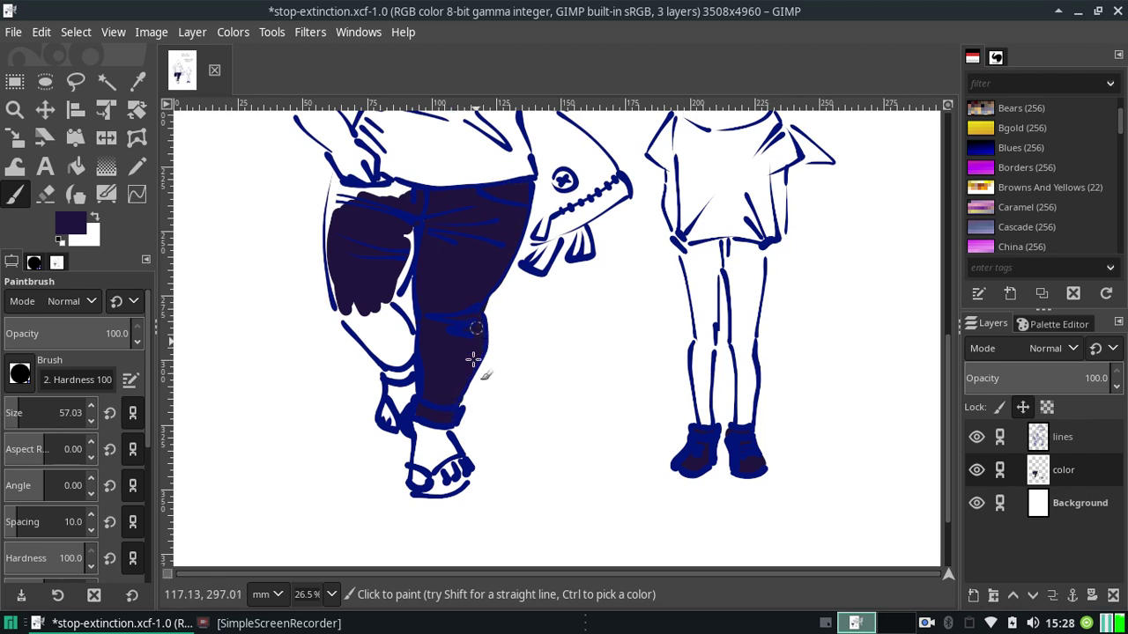
mouse_move(376, 287)
mouse_down()
mouse_move(398, 300)
mouse_move(405, 256)
mouse_move(409, 339)
mouse_move(395, 317)
mouse_move(417, 274)
mouse_up()
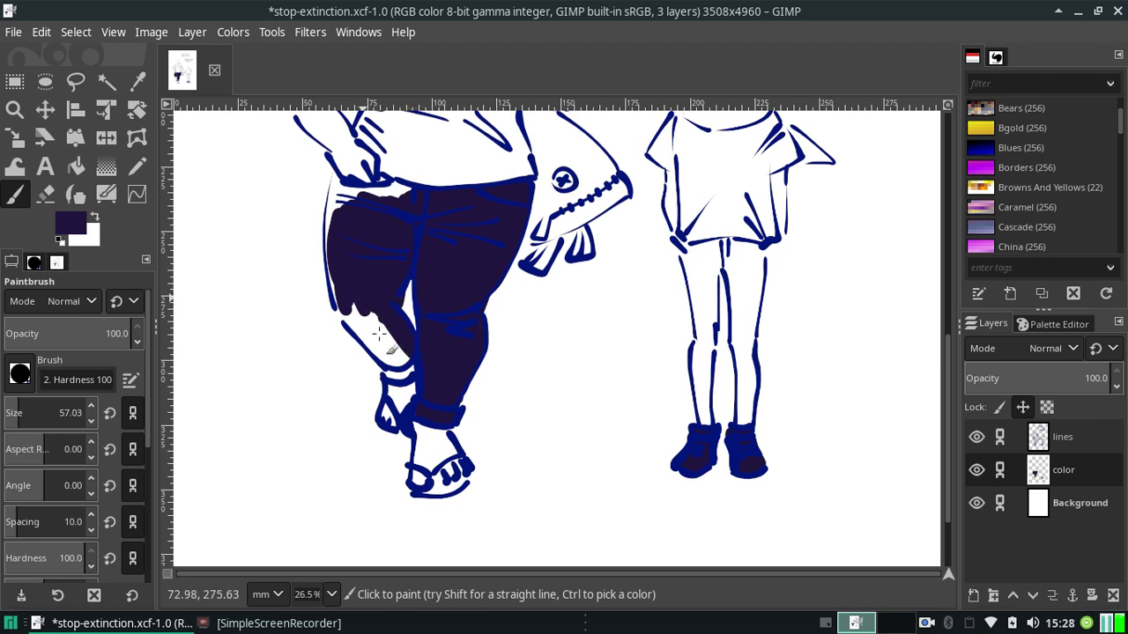
mouse_move(379, 333)
mouse_down()
mouse_move(397, 356)
mouse_move(377, 341)
mouse_up()
mouse_move(388, 349)
mouse_down()
mouse_move(401, 372)
mouse_move(341, 295)
mouse_move(330, 177)
mouse_move(348, 211)
mouse_move(357, 207)
mouse_move(340, 185)
mouse_move(403, 188)
mouse_move(392, 192)
mouse_up()
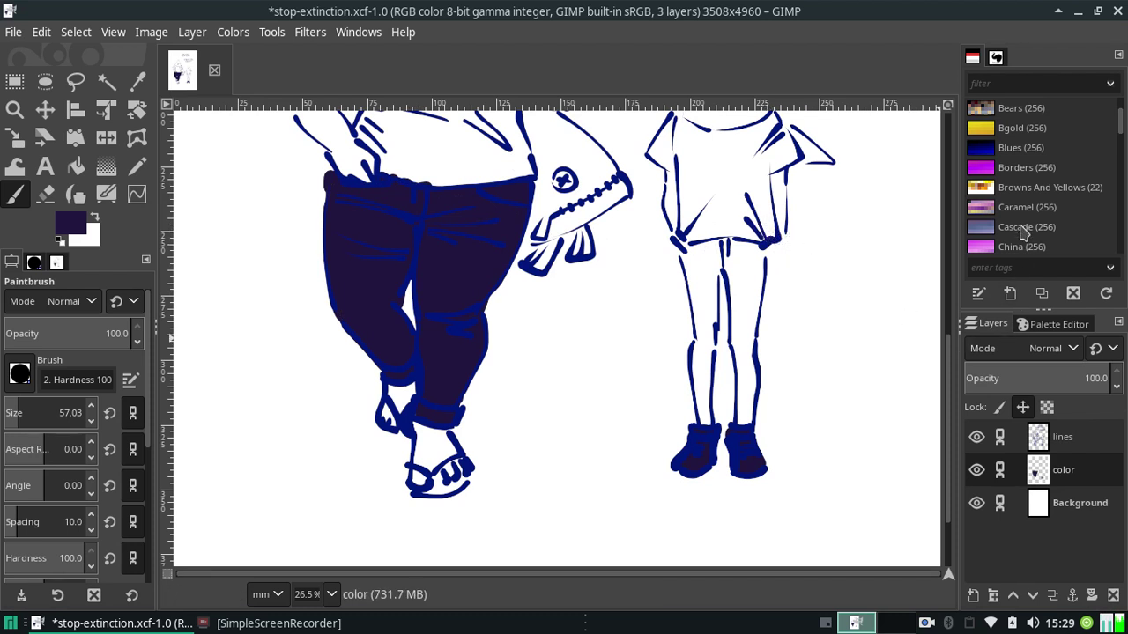
Pick purple #5a1991 and paint the small figure's legs with it.
click(1052, 323)
click(991, 60)
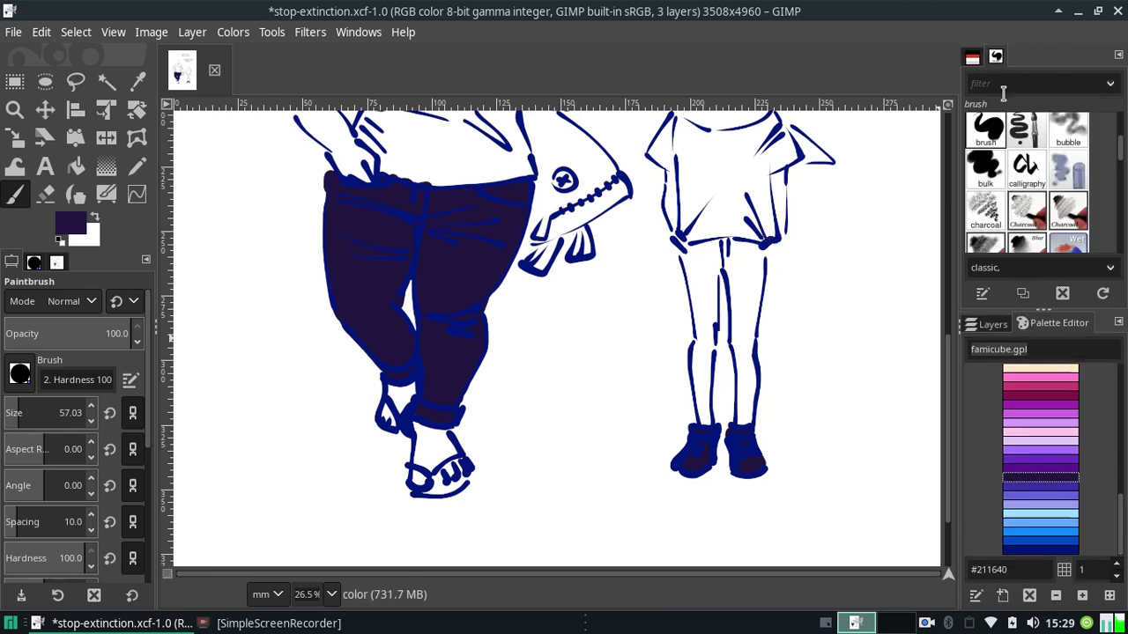
click(1031, 468)
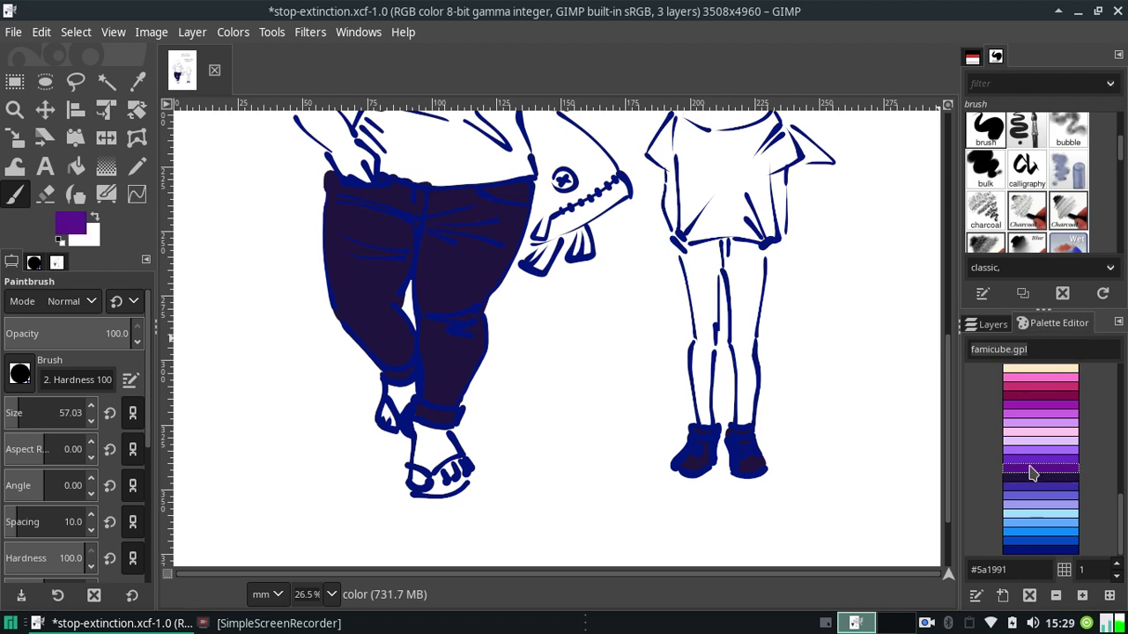
mouse_move(703, 412)
mouse_down()
mouse_move(696, 361)
mouse_move(715, 309)
mouse_move(701, 312)
mouse_move(691, 294)
mouse_up()
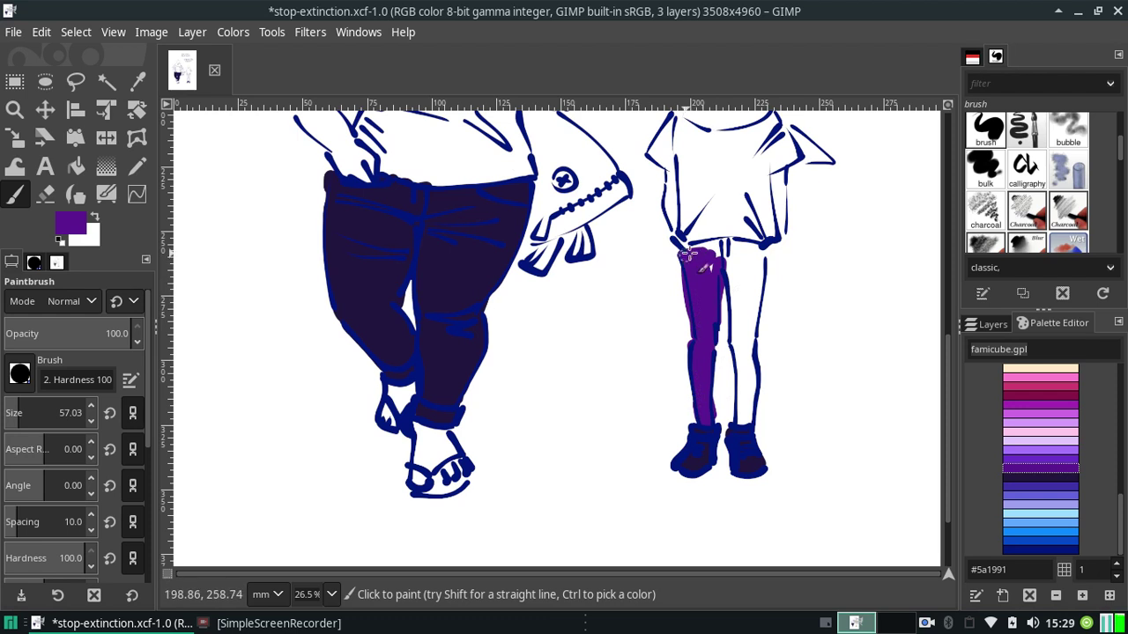
mouse_move(696, 252)
mouse_down()
mouse_move(740, 254)
mouse_move(734, 240)
mouse_move(728, 261)
mouse_move(753, 317)
mouse_move(739, 309)
mouse_move(741, 291)
mouse_move(741, 413)
mouse_move(748, 373)
mouse_move(749, 388)
mouse_up()
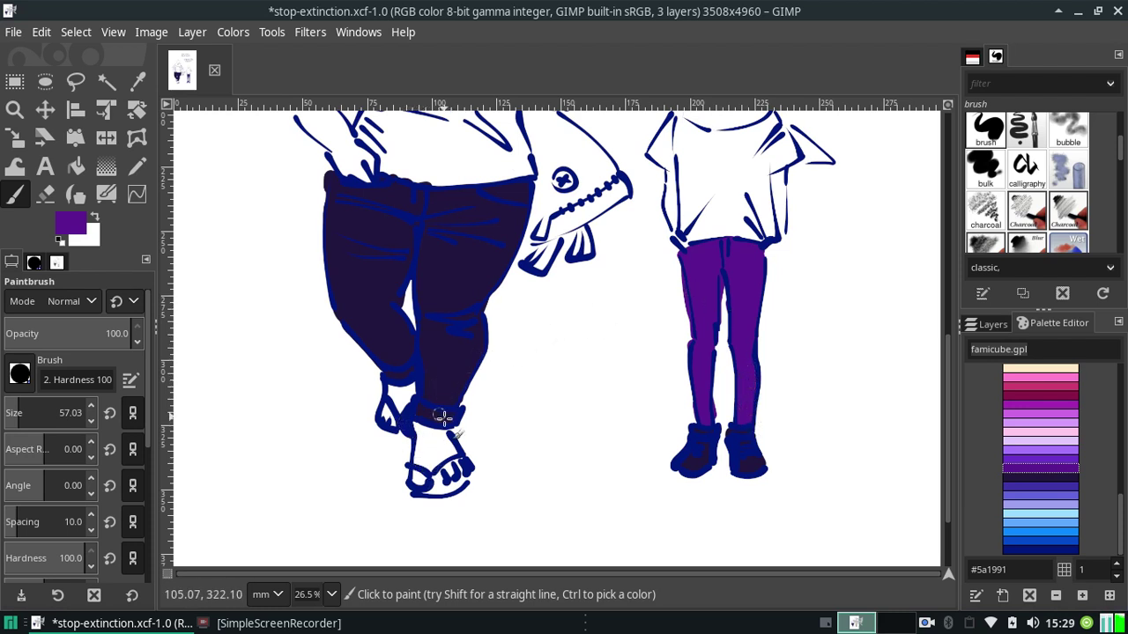
Paint the big figure's ankle cuff, sandal sole and strap purple.
mouse_move(432, 412)
mouse_down()
mouse_move(416, 410)
mouse_move(442, 418)
mouse_move(378, 373)
mouse_move(411, 374)
mouse_up()
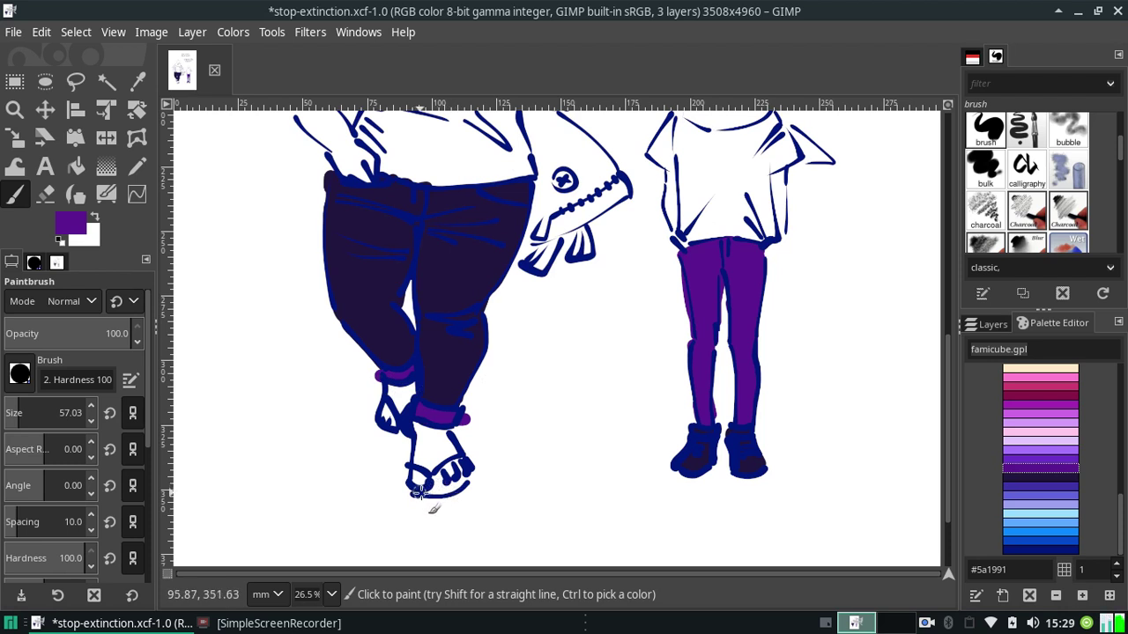
mouse_move(419, 491)
mouse_down()
mouse_move(463, 483)
mouse_move(444, 509)
mouse_up()
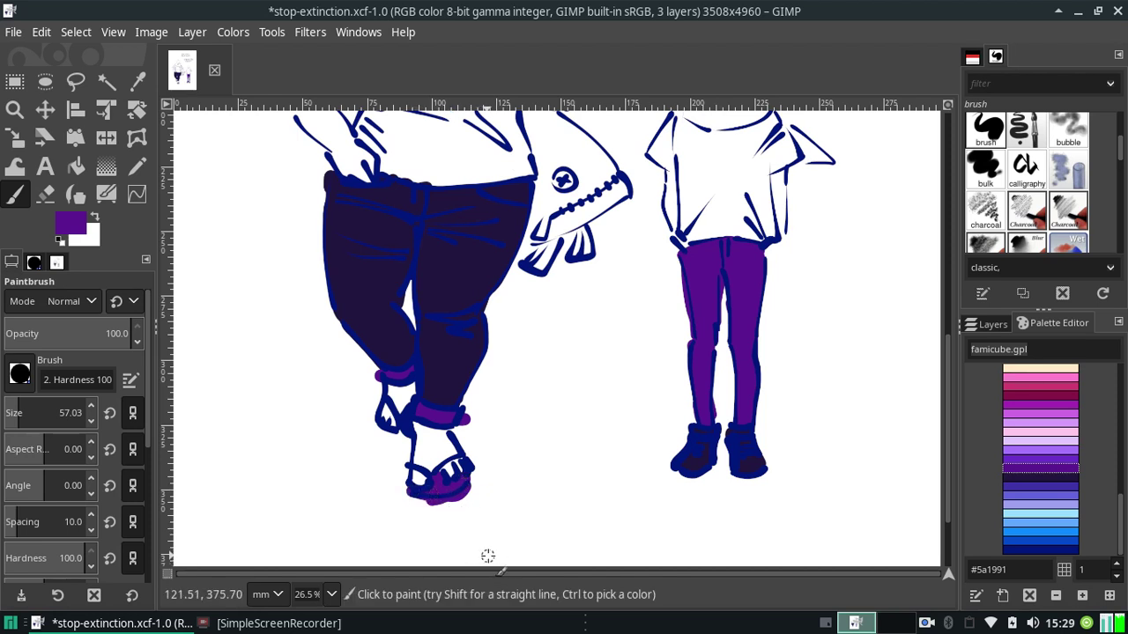
key(ctrl+z)
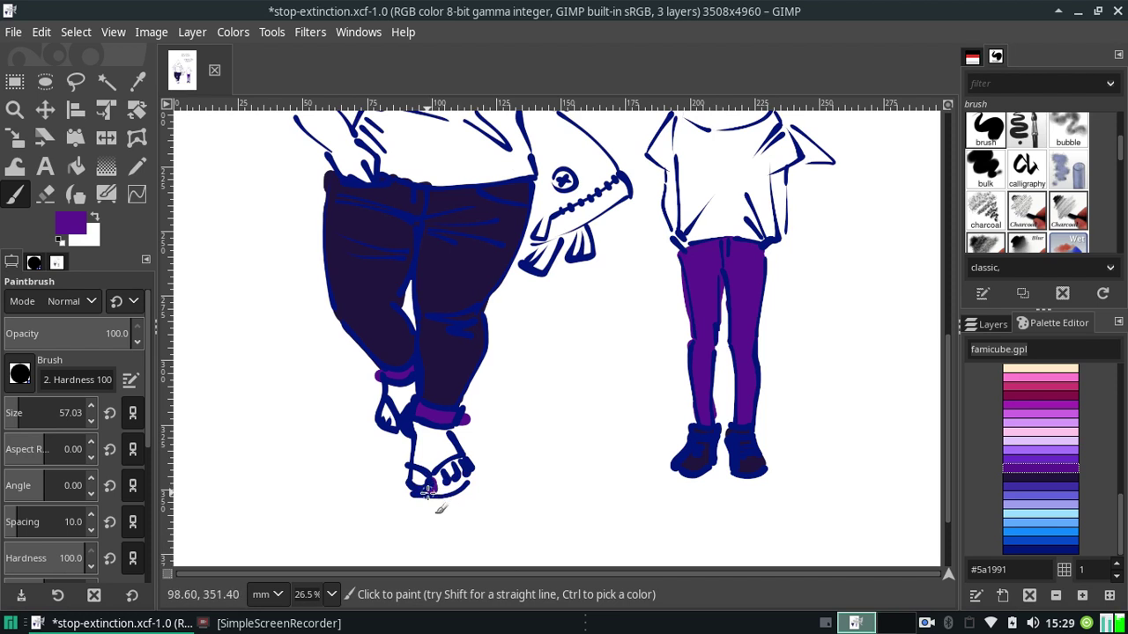
drag(427, 490, 462, 483)
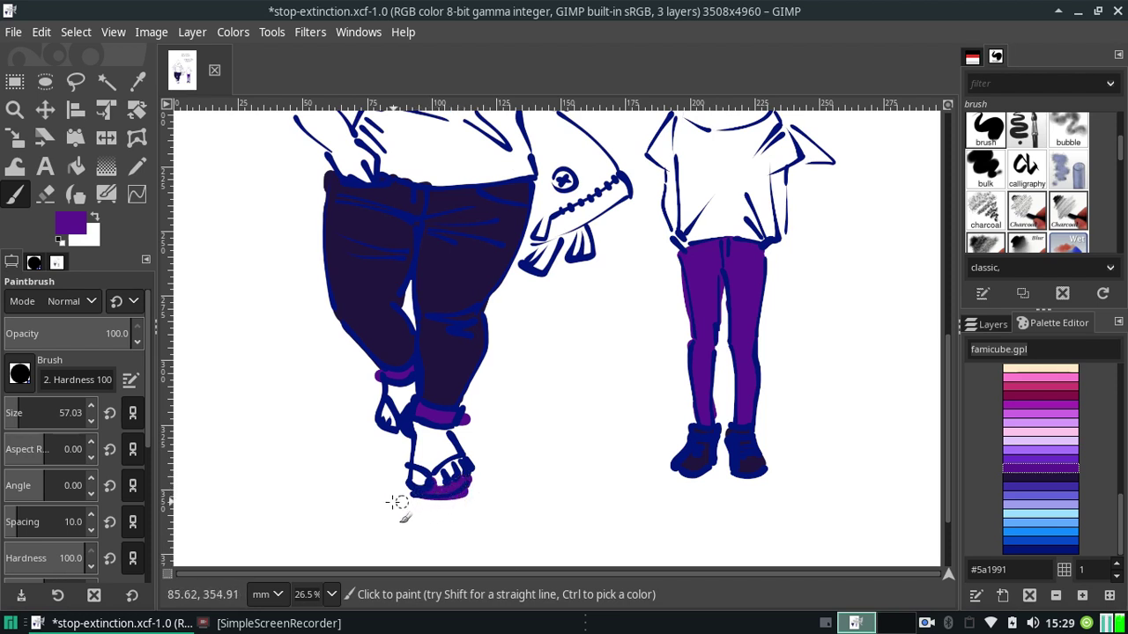
mouse_move(388, 431)
mouse_down()
mouse_move(399, 437)
mouse_move(364, 423)
mouse_up()
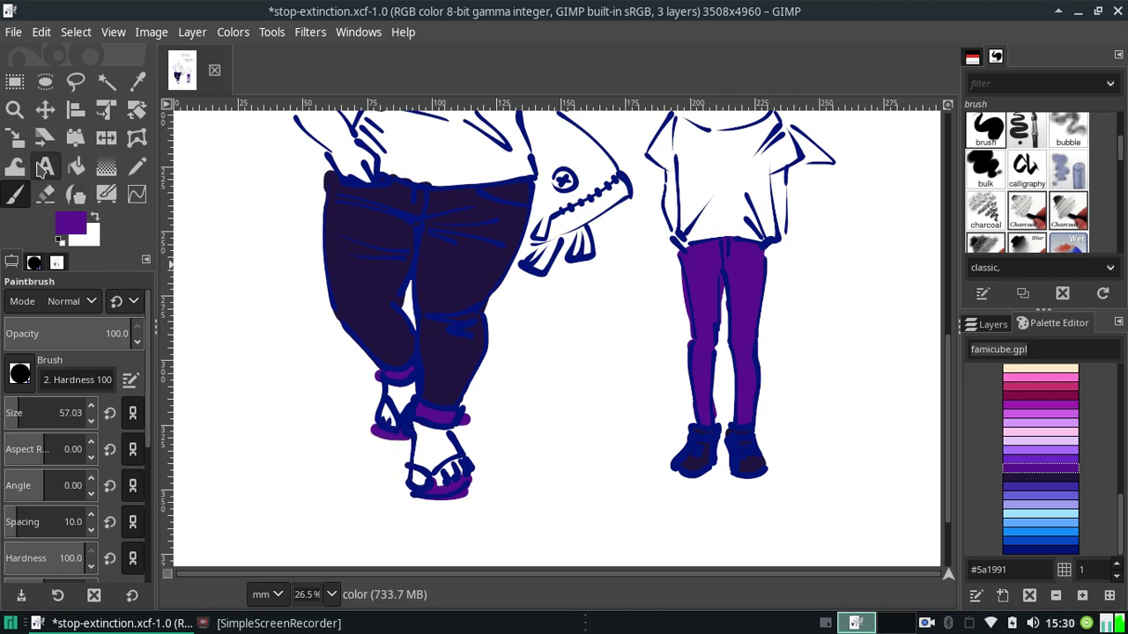
click(45, 194)
Erase stray purple from the big figure's sandal heel and around the small figure's legs, using eraser size 51.
click(363, 427)
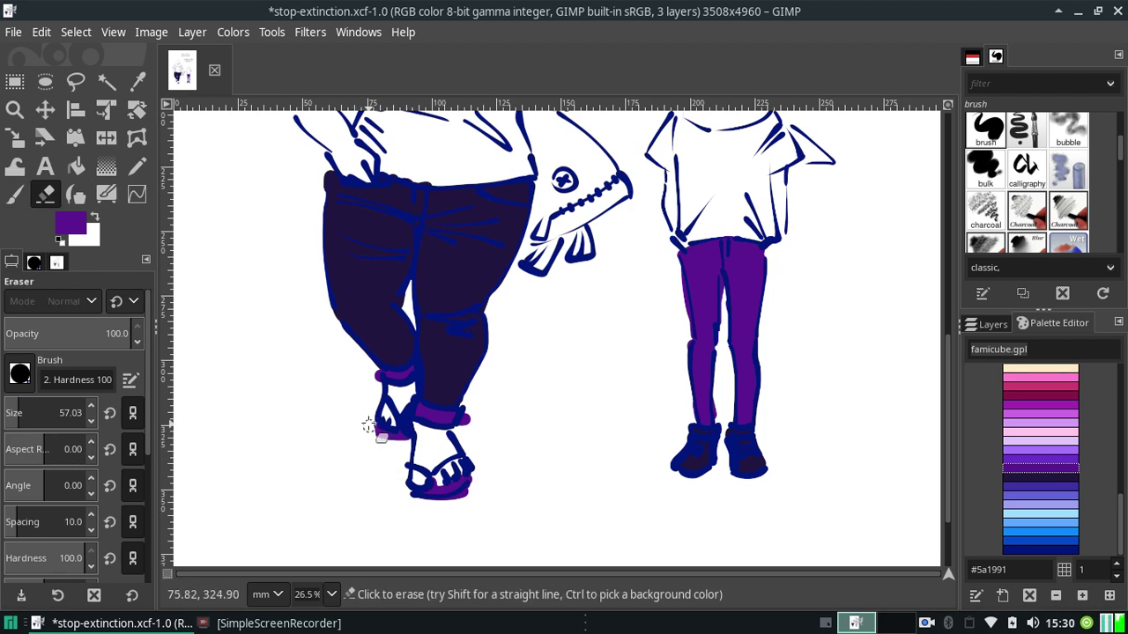
mouse_move(410, 445)
mouse_down()
mouse_move(348, 434)
mouse_move(387, 441)
mouse_up()
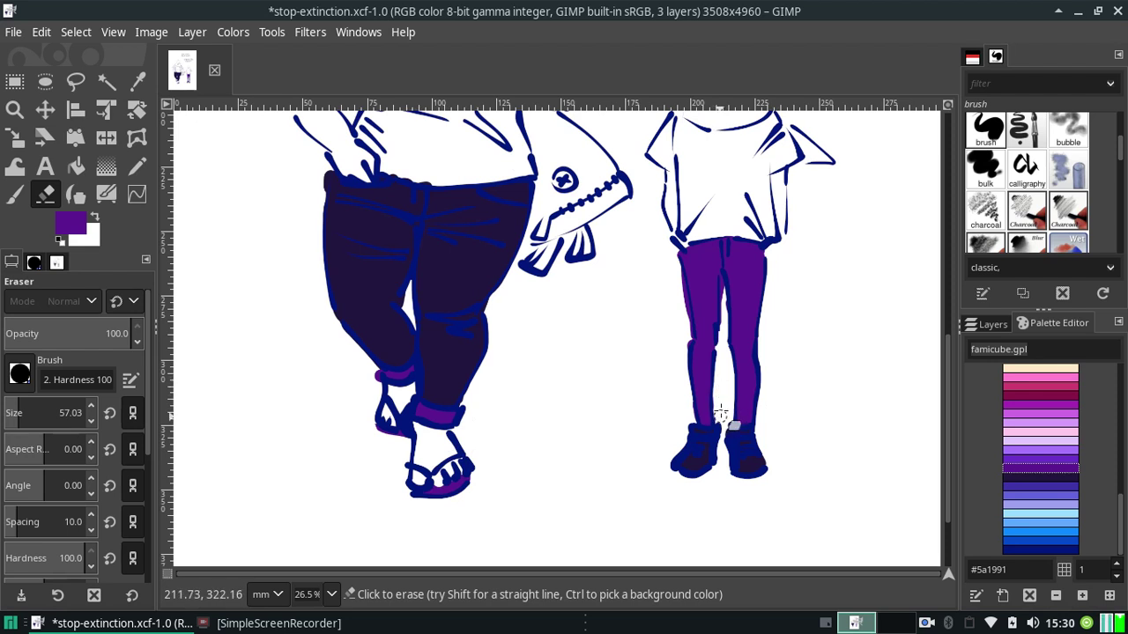
drag(685, 331, 659, 253)
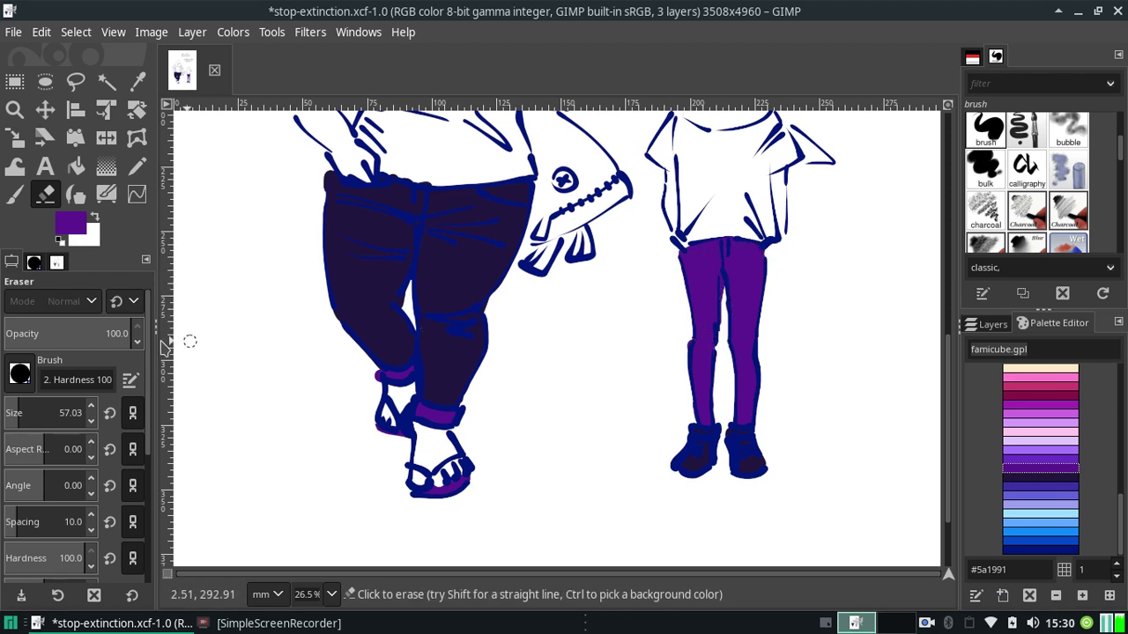
drag(86, 420, 80, 420)
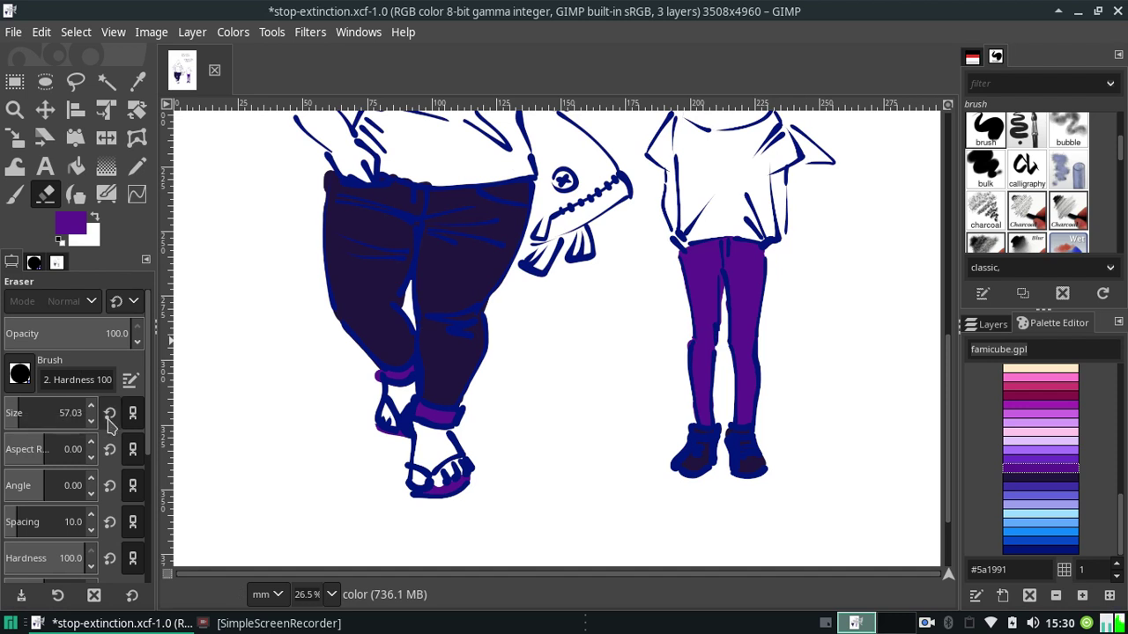
text(51)
drag(721, 280, 724, 344)
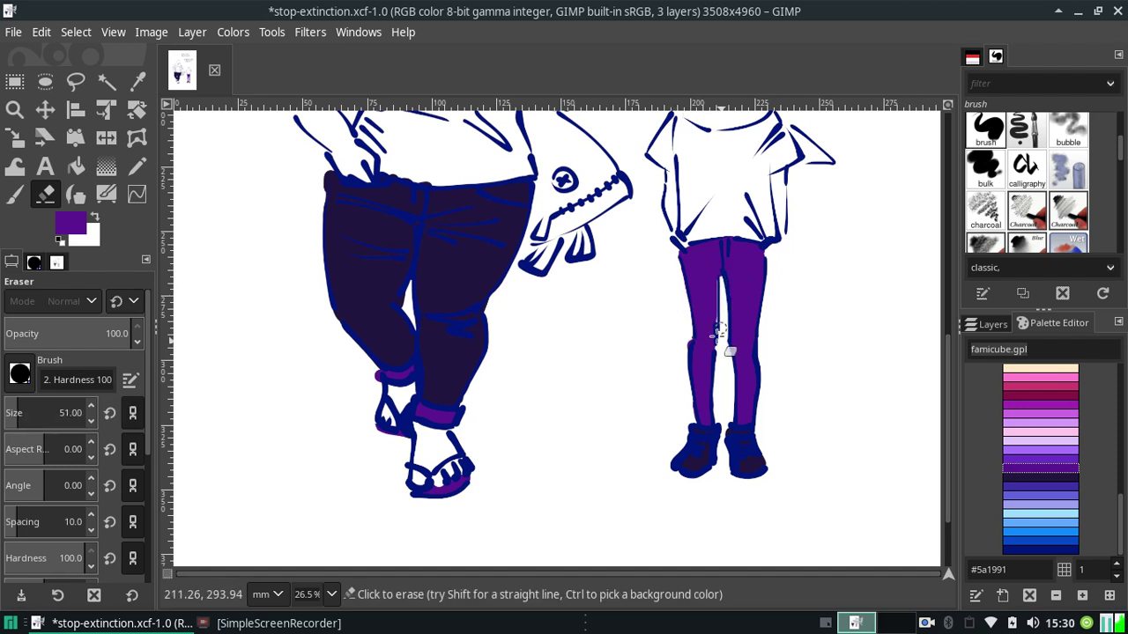
key(ctrl+z)
drag(721, 270, 718, 333)
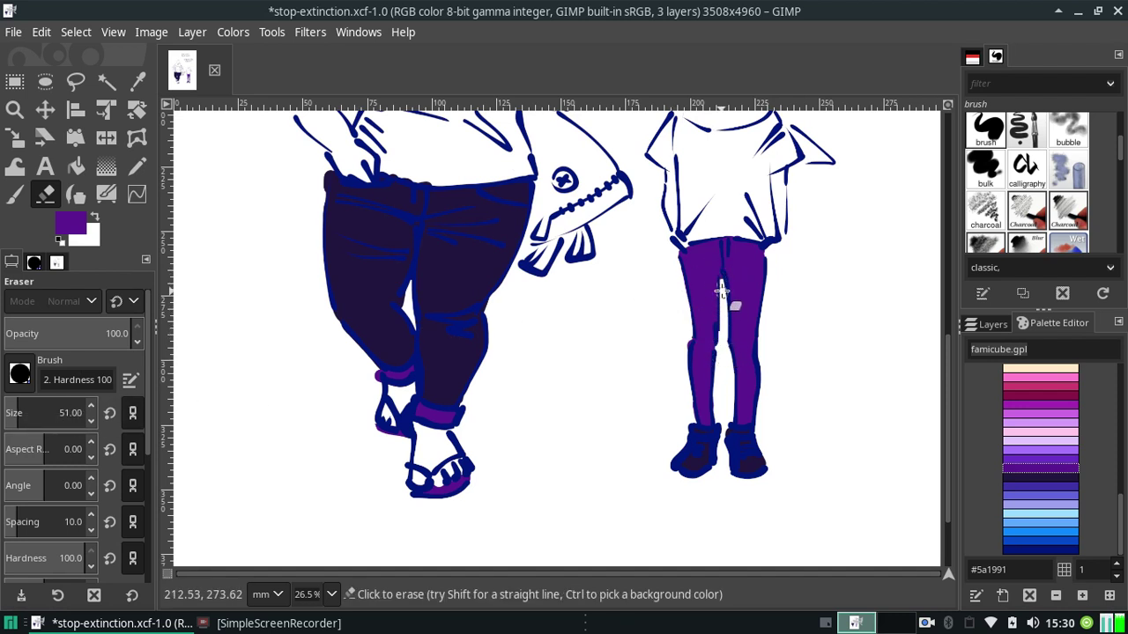
Touch up the purple on the small figure's leg with the Paintbrush.
click(15, 194)
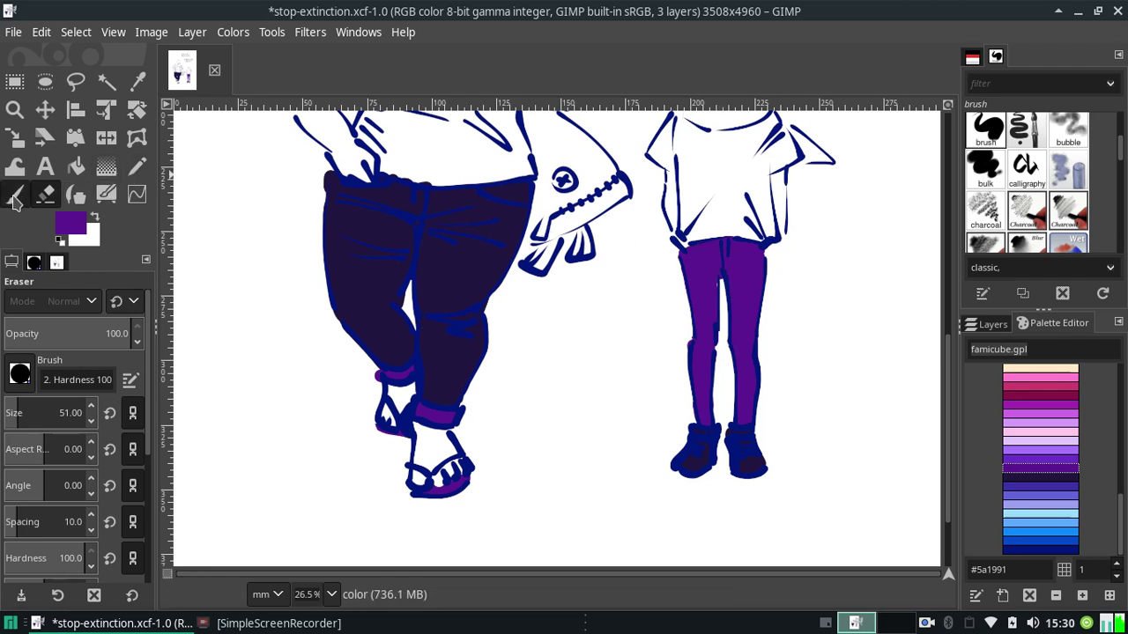
drag(710, 294, 710, 275)
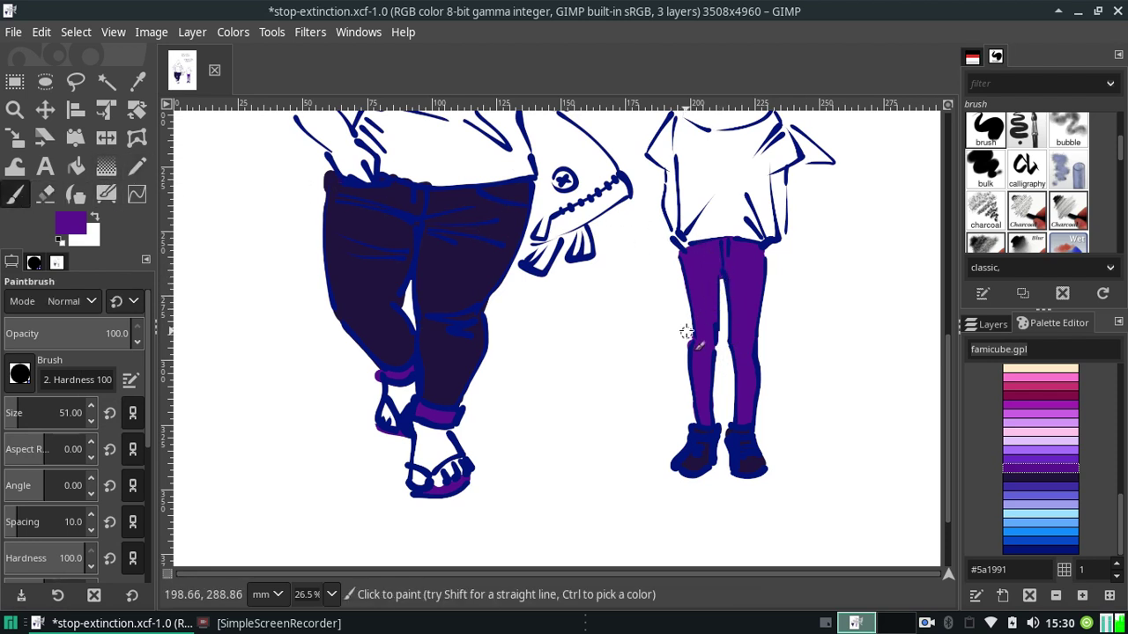
mouse_move(950, 383)
mouse_down()
mouse_move(945, 302)
mouse_move(937, 335)
mouse_up()
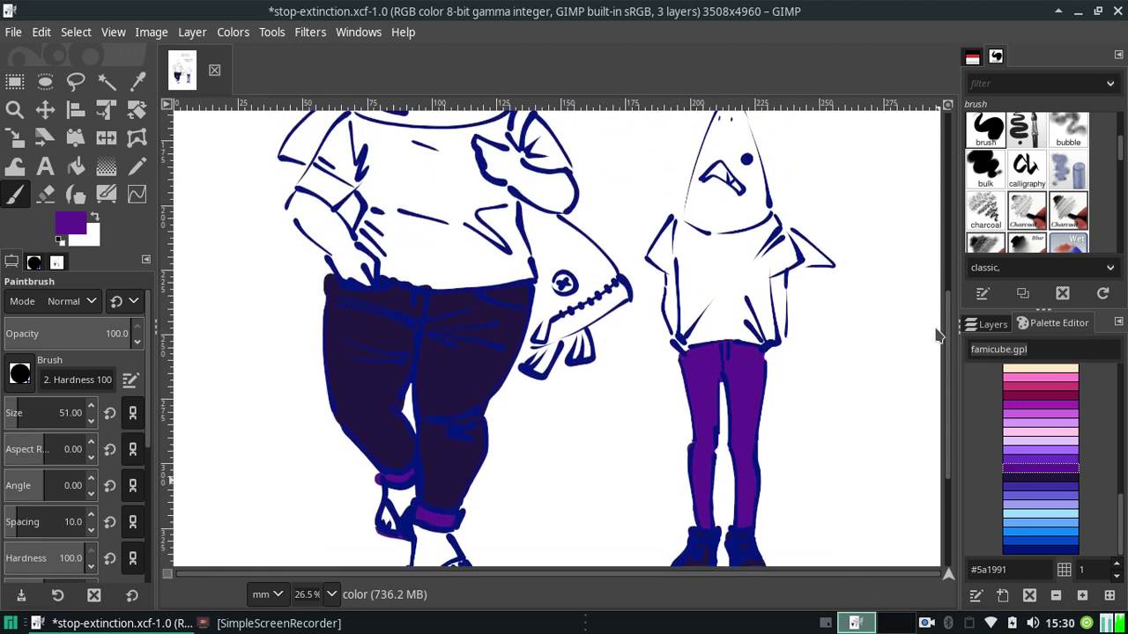
drag(937, 335, 921, 275)
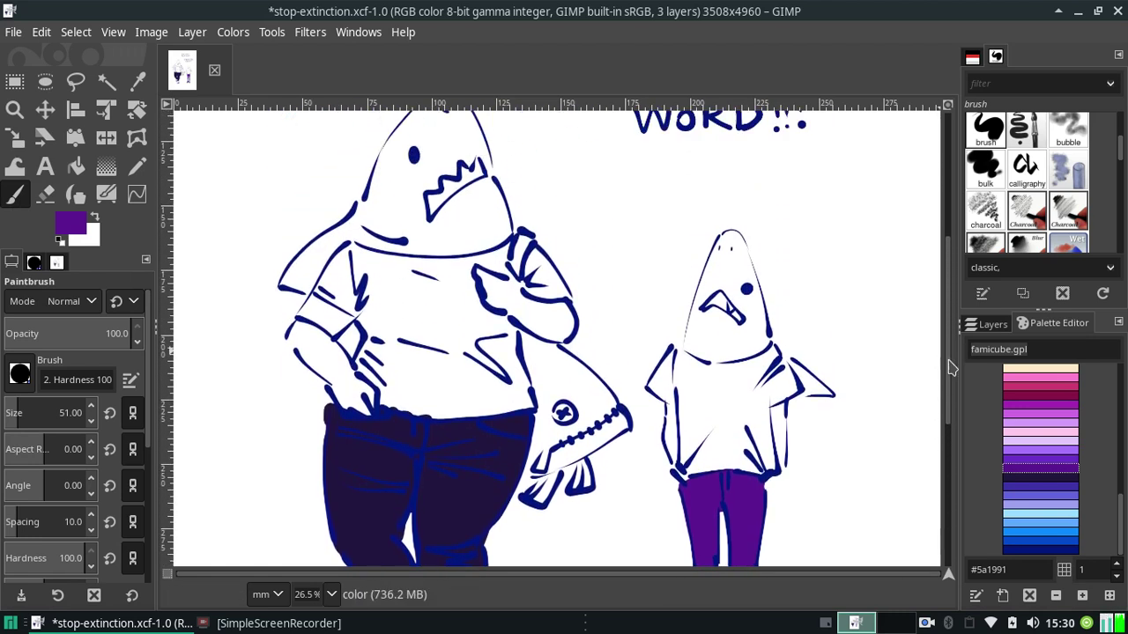
Paint the fish bright violet #6a31ca, including tail and strap, undoing a stray blob over its eye.
click(1019, 463)
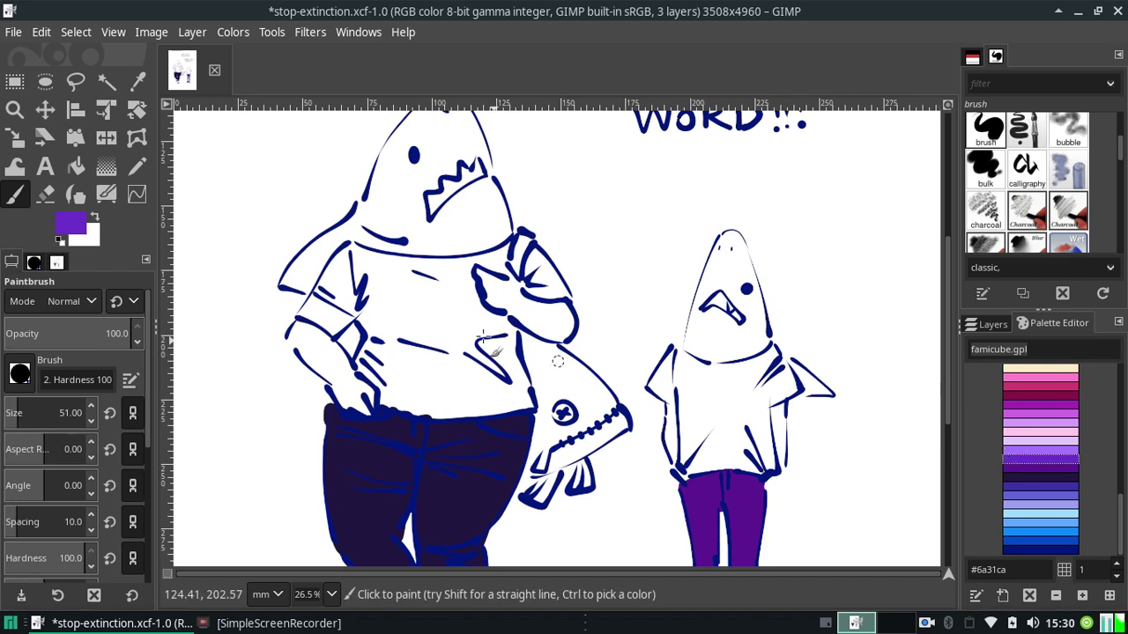
drag(611, 408, 574, 375)
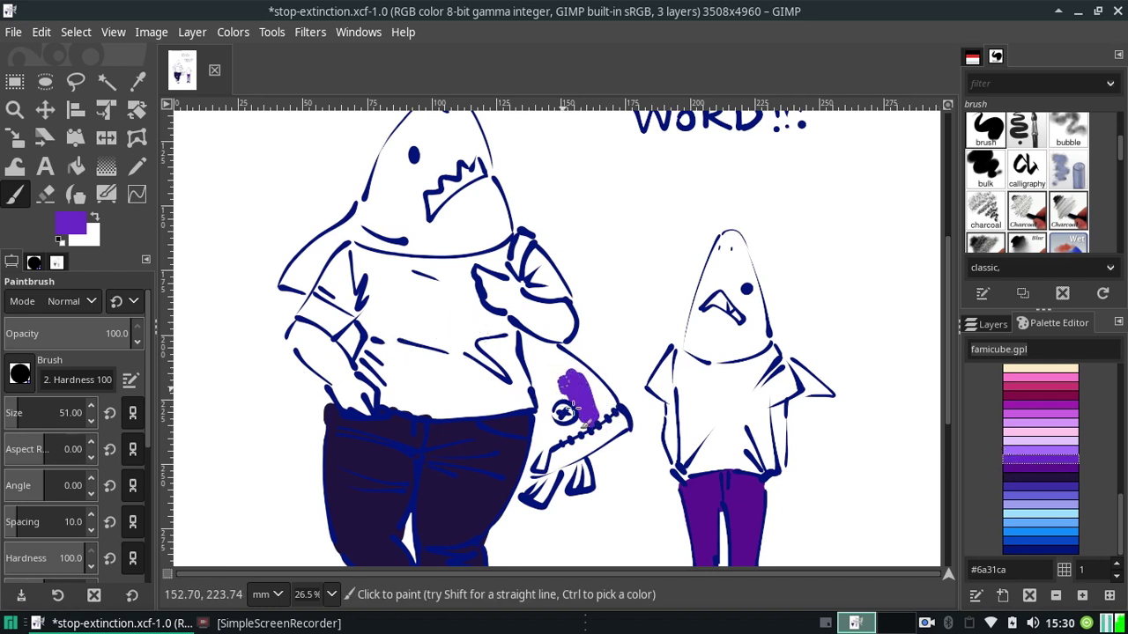
key(ctrl+z)
mouse_move(597, 412)
mouse_down()
mouse_move(524, 337)
mouse_move(559, 340)
mouse_move(598, 384)
mouse_move(549, 349)
mouse_up()
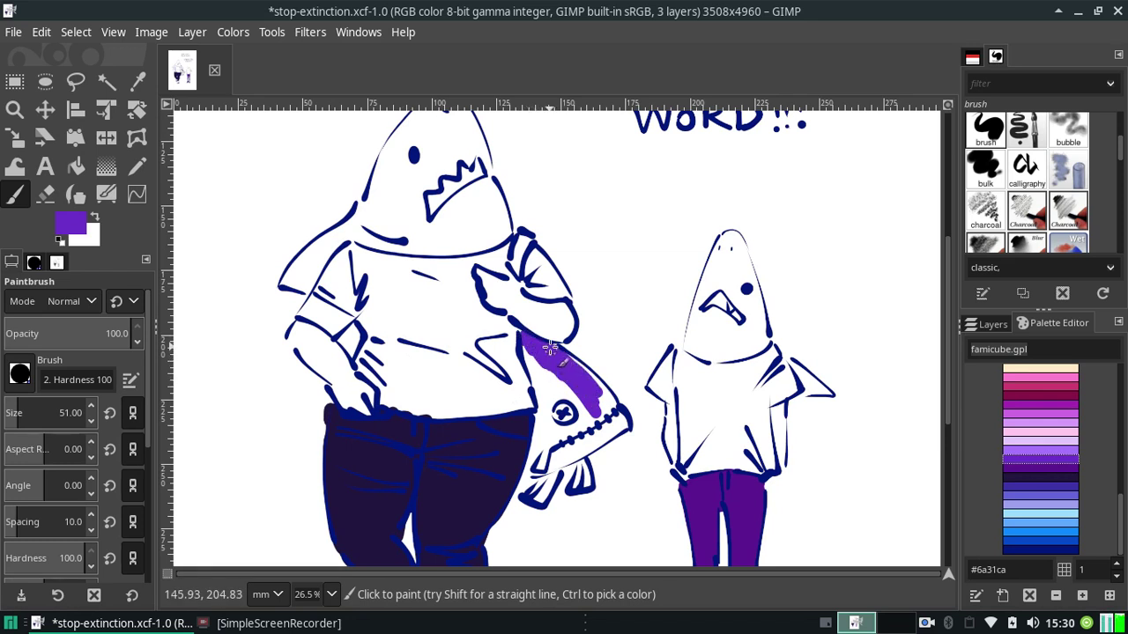
mouse_move(594, 389)
mouse_down()
mouse_move(573, 366)
mouse_move(579, 354)
mouse_move(591, 411)
mouse_move(566, 431)
mouse_move(580, 413)
mouse_move(539, 378)
mouse_up()
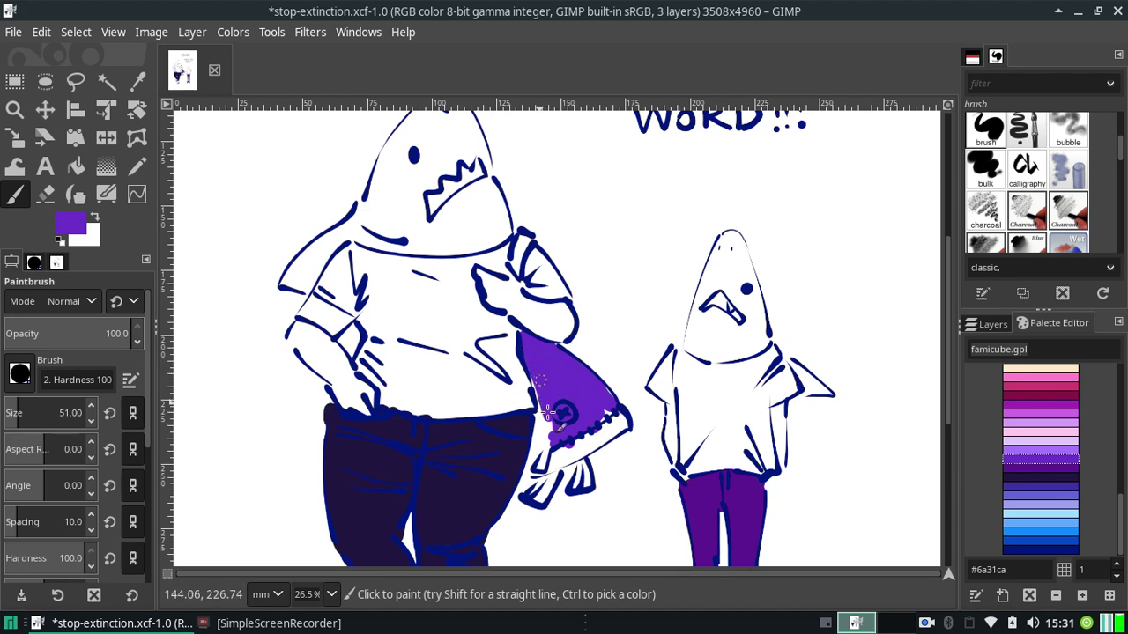
mouse_move(541, 399)
mouse_down()
mouse_move(551, 398)
mouse_move(533, 466)
mouse_up()
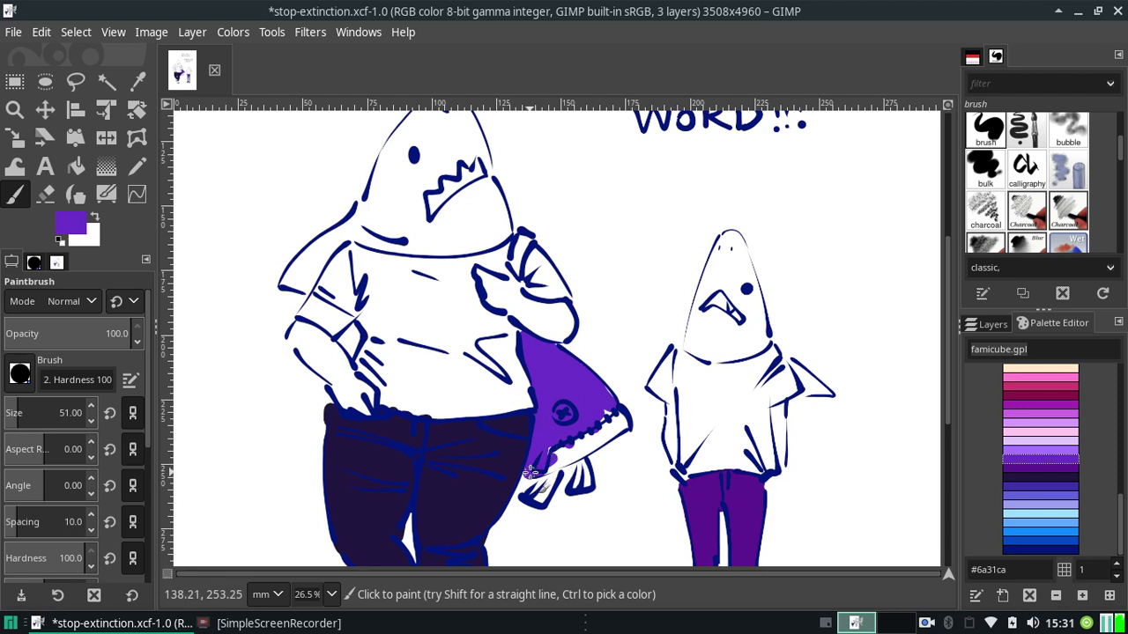
mouse_move(528, 470)
mouse_down()
mouse_move(571, 433)
mouse_move(565, 454)
mouse_move(597, 435)
mouse_move(586, 438)
mouse_move(603, 406)
mouse_move(621, 418)
mouse_move(552, 362)
mouse_up()
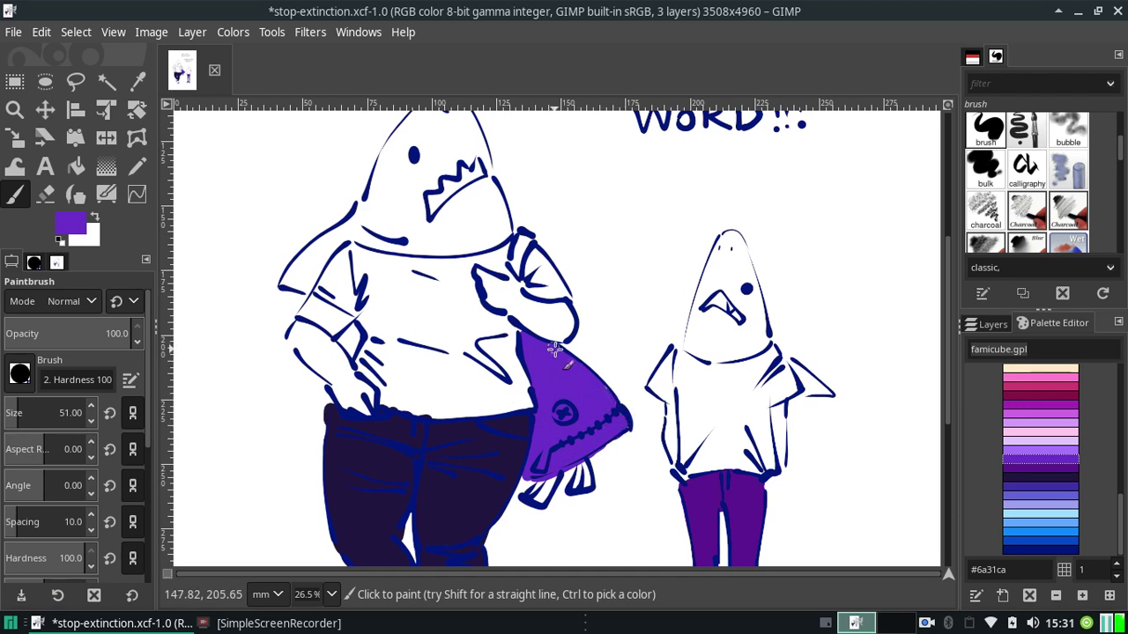
drag(515, 269, 529, 237)
mouse_move(552, 480)
mouse_down()
mouse_move(541, 483)
mouse_move(583, 481)
mouse_move(578, 455)
mouse_move(585, 488)
mouse_up()
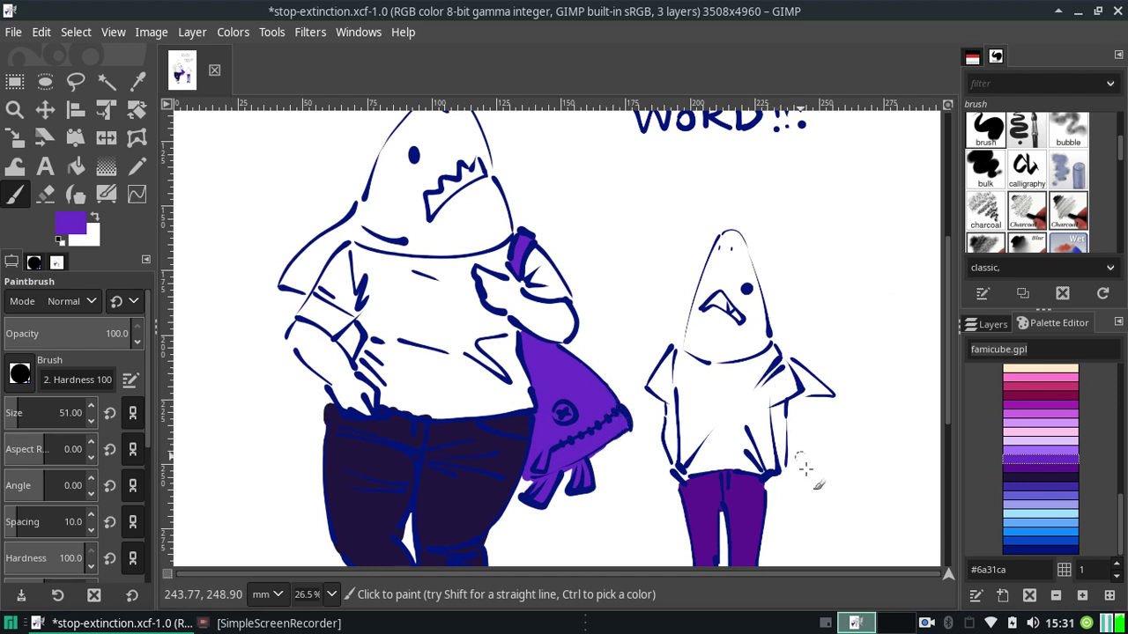
Dab light purple #a675fe on the fish's eye and shade its lower flap dark purple #5a1991.
click(45, 194)
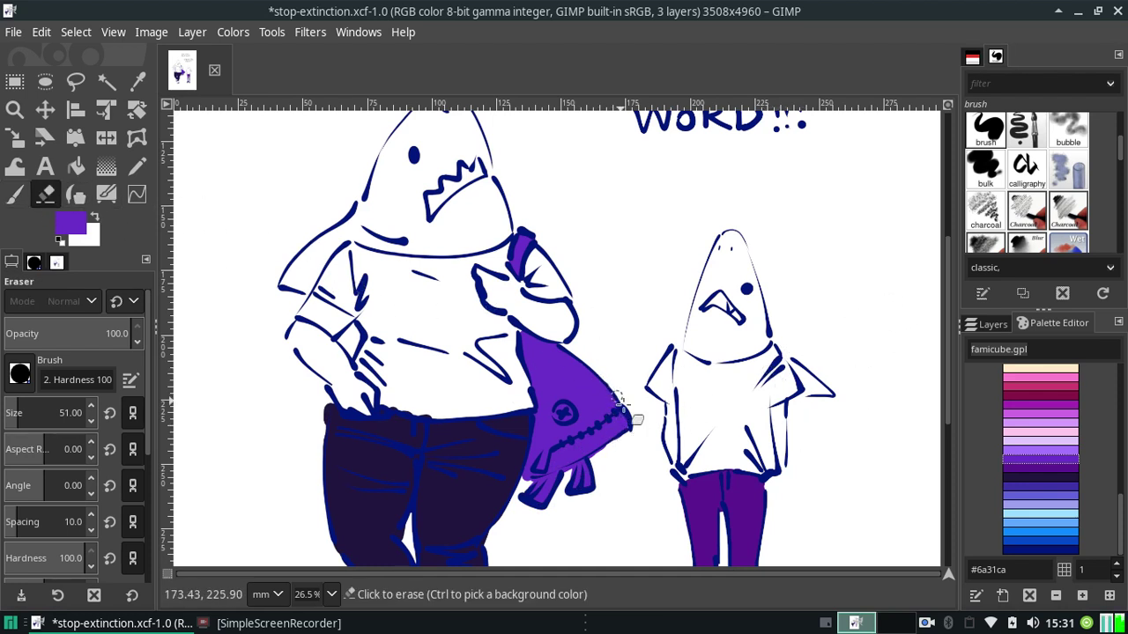
click(621, 394)
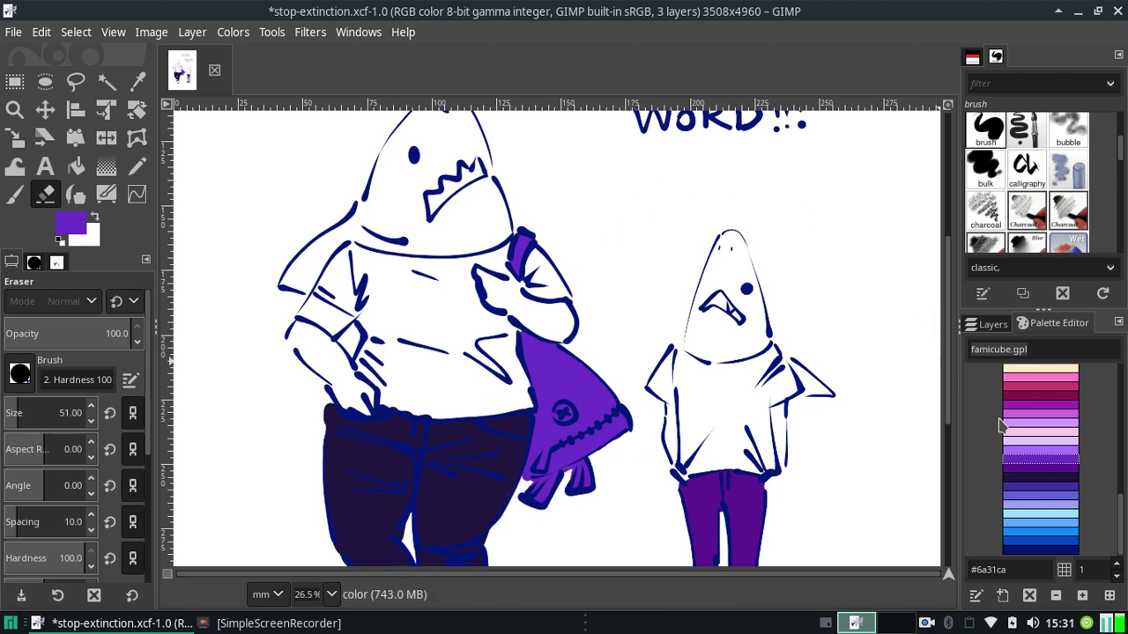
click(1028, 451)
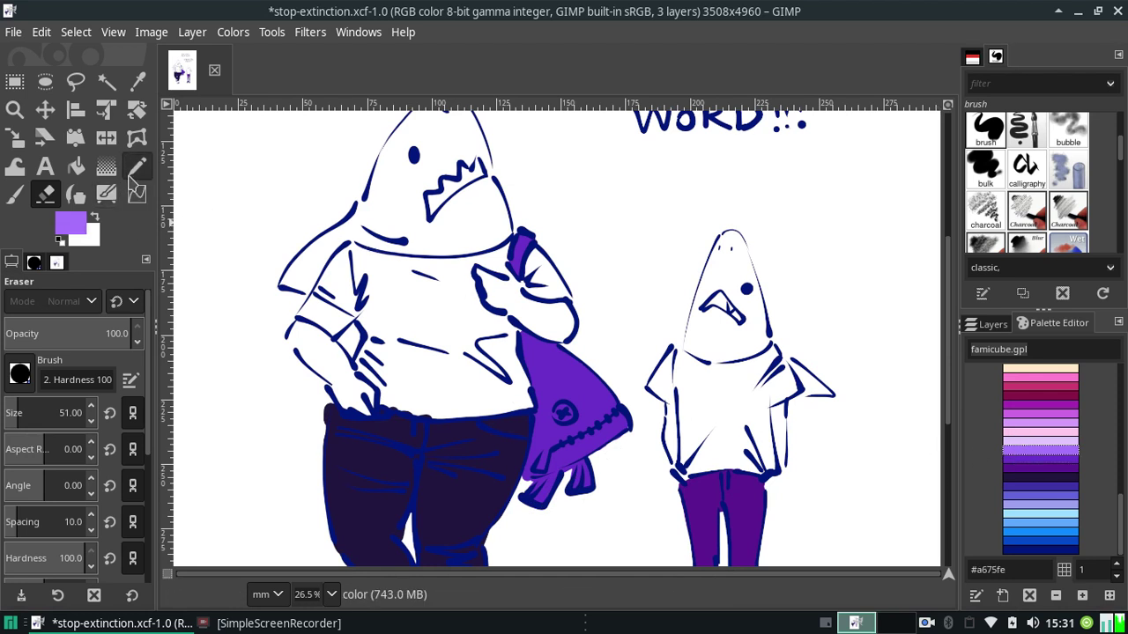
click(16, 197)
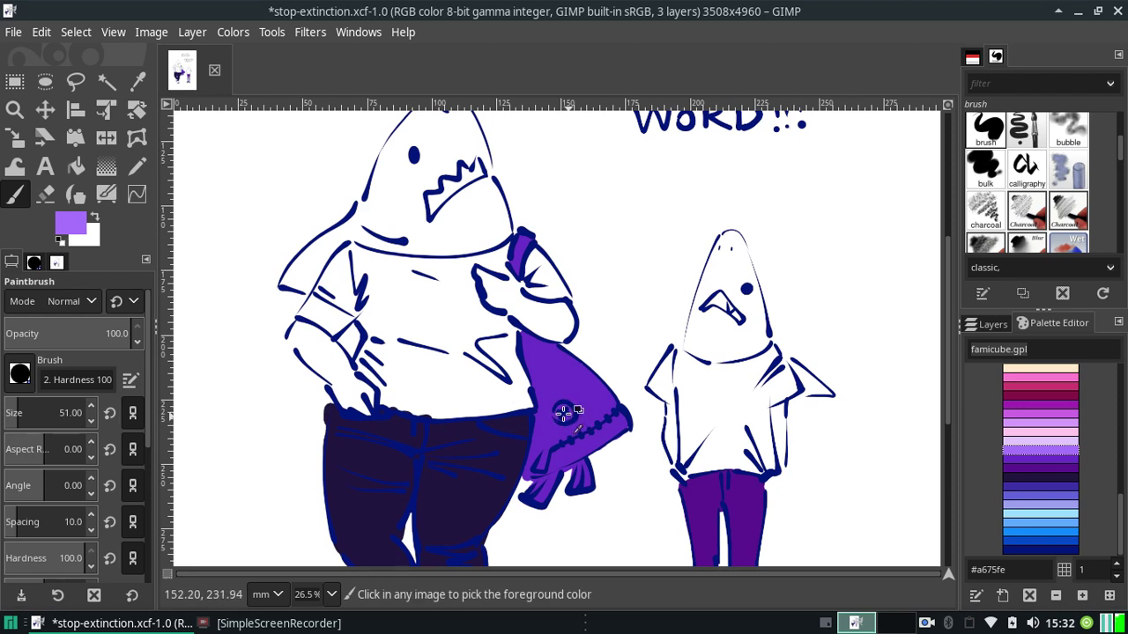
click(565, 411)
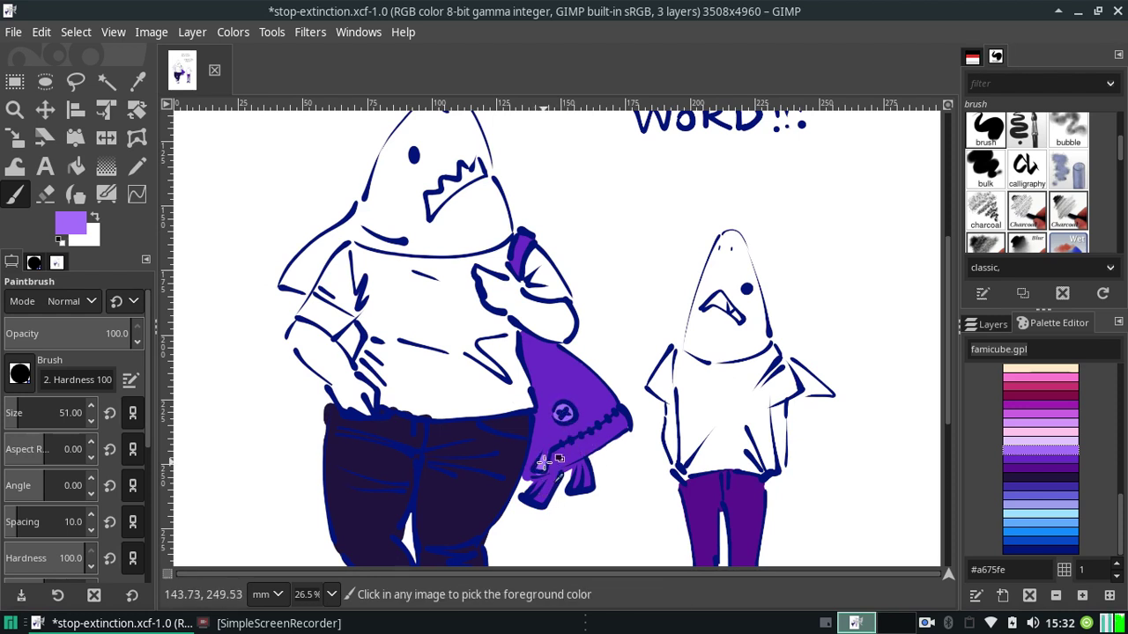
click(546, 458)
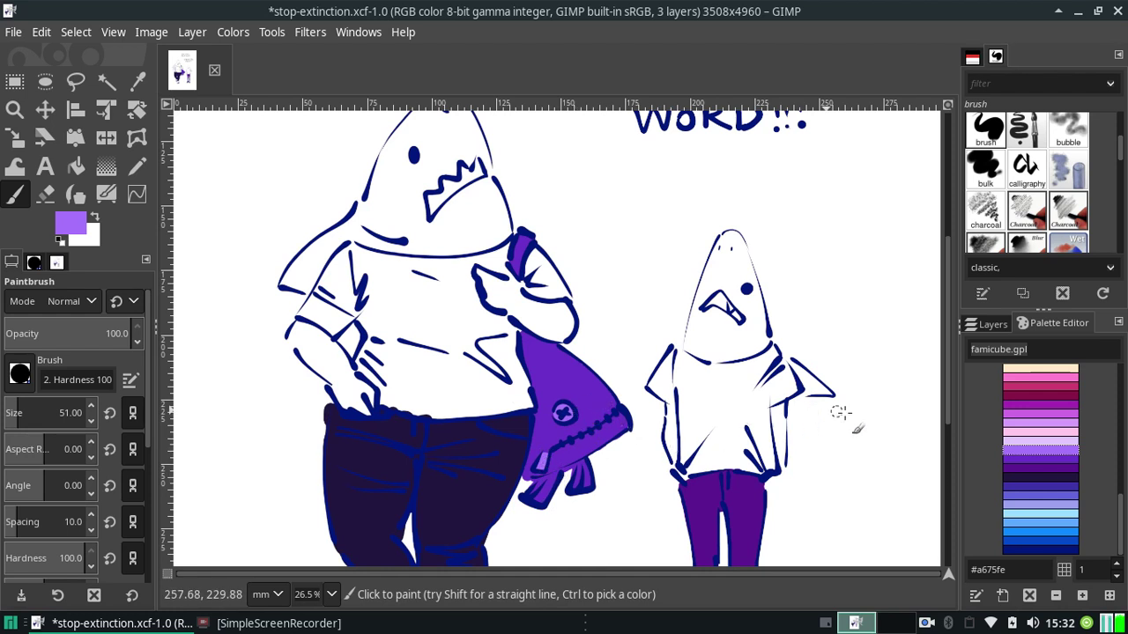
click(1027, 468)
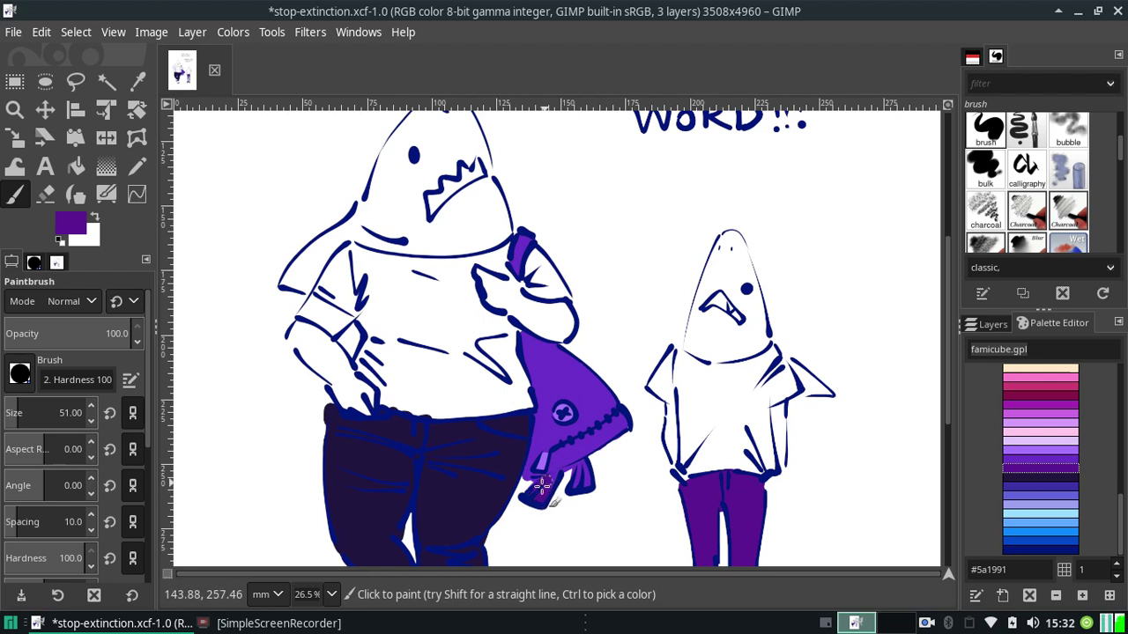
mouse_move(541, 491)
mouse_down()
mouse_move(573, 487)
mouse_move(585, 461)
mouse_up()
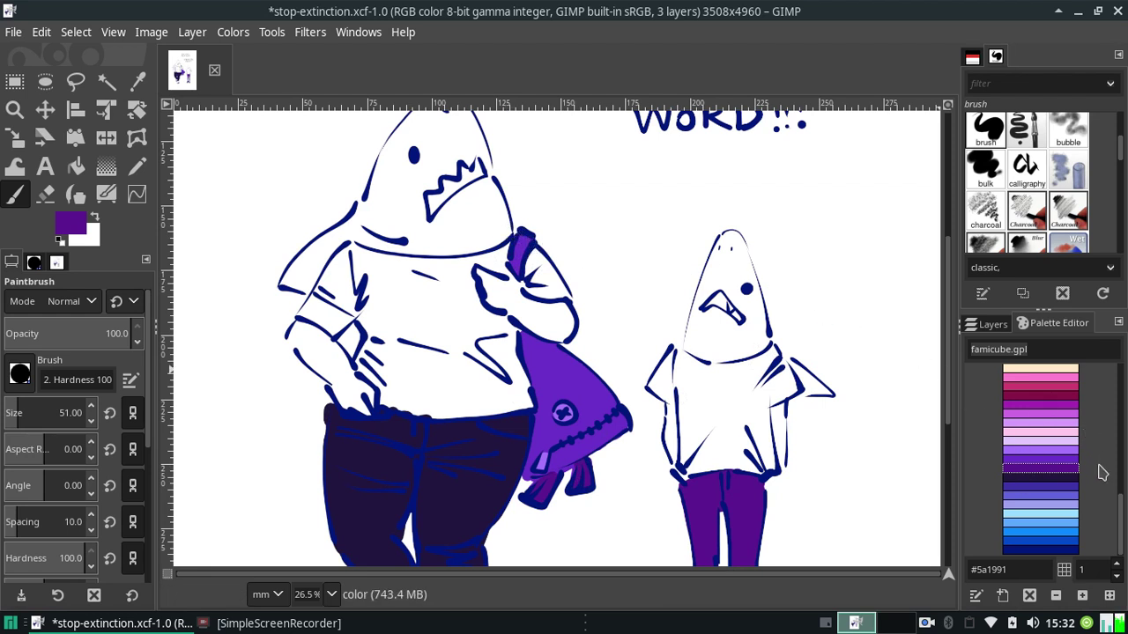
Fill the big shark's whole shirt with bright blue #0a89ff, removing one stray stroke near the hand.
click(1045, 549)
click(1045, 541)
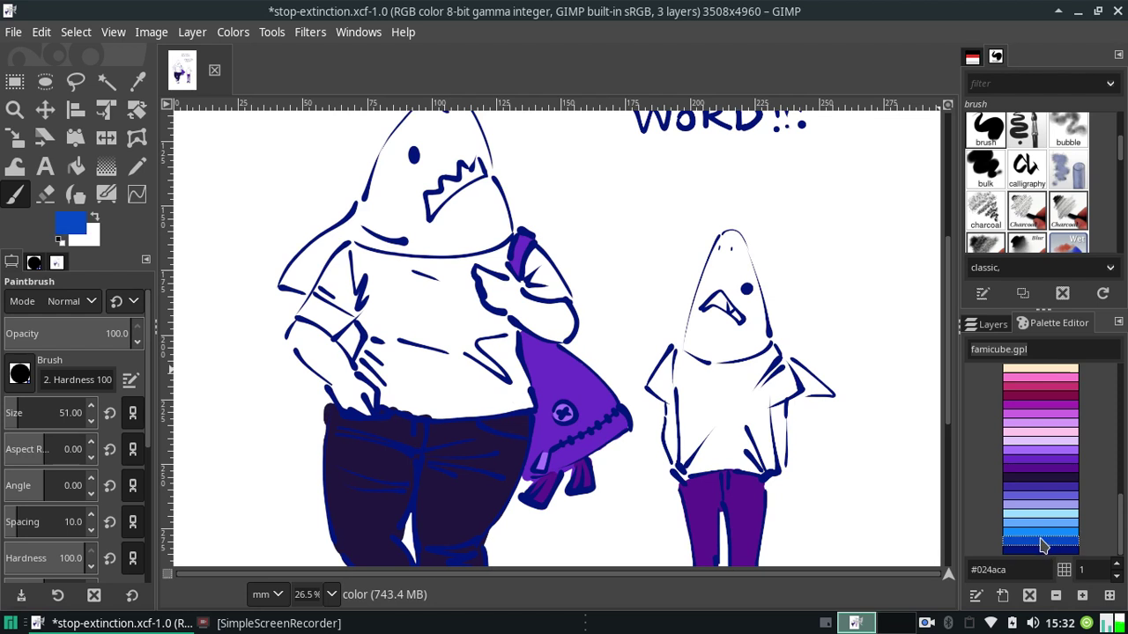
click(1042, 534)
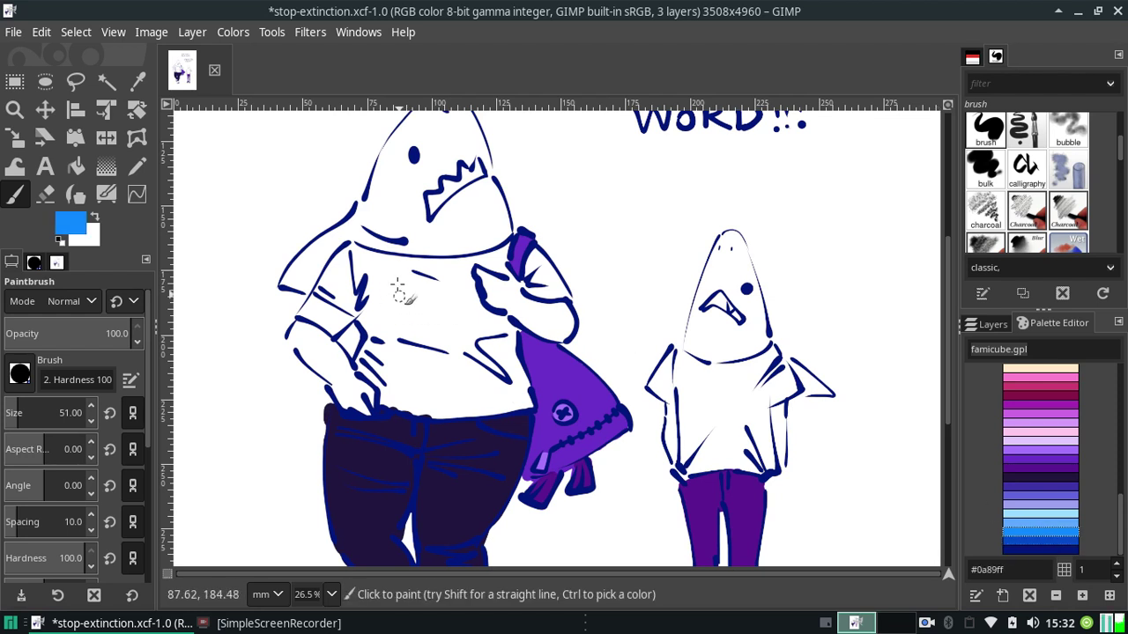
mouse_move(401, 284)
mouse_down()
mouse_move(421, 352)
mouse_move(424, 294)
mouse_move(405, 306)
mouse_move(416, 280)
mouse_move(397, 271)
mouse_move(393, 298)
mouse_move(382, 281)
mouse_move(392, 353)
mouse_move(359, 284)
mouse_move(406, 358)
mouse_up()
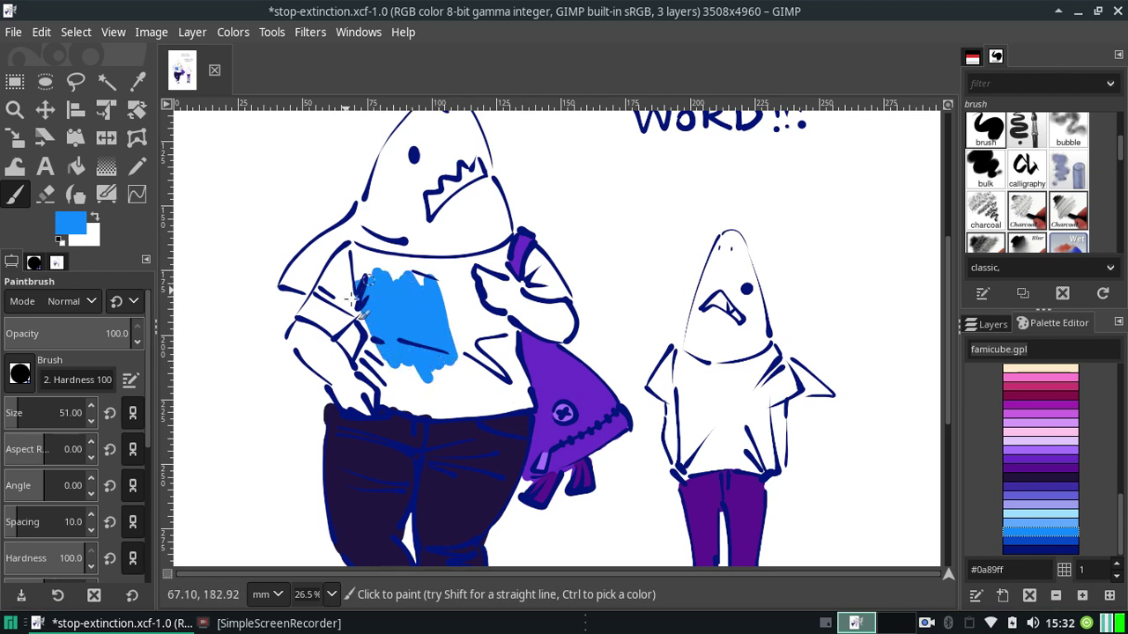
mouse_move(350, 298)
mouse_down()
mouse_move(360, 313)
mouse_move(379, 271)
mouse_move(441, 273)
mouse_move(354, 247)
mouse_move(326, 284)
mouse_move(436, 343)
mouse_move(423, 343)
mouse_up()
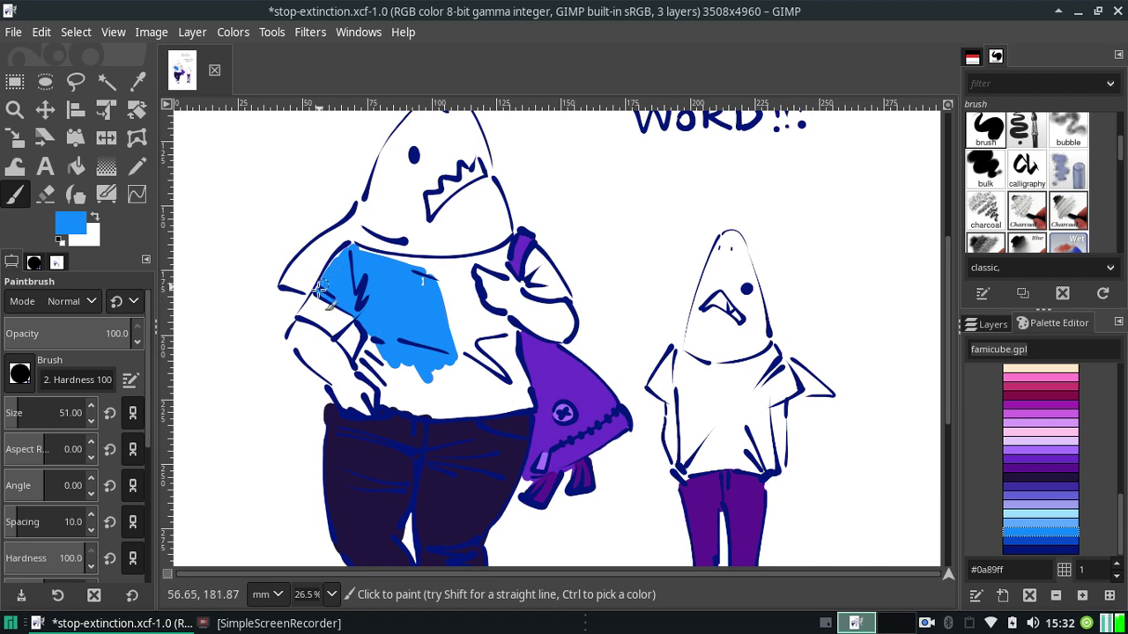
mouse_move(319, 287)
mouse_down()
mouse_move(351, 248)
mouse_move(418, 270)
mouse_move(363, 256)
mouse_move(428, 267)
mouse_move(511, 252)
mouse_move(493, 253)
mouse_move(508, 240)
mouse_move(490, 262)
mouse_move(543, 262)
mouse_move(539, 290)
mouse_up()
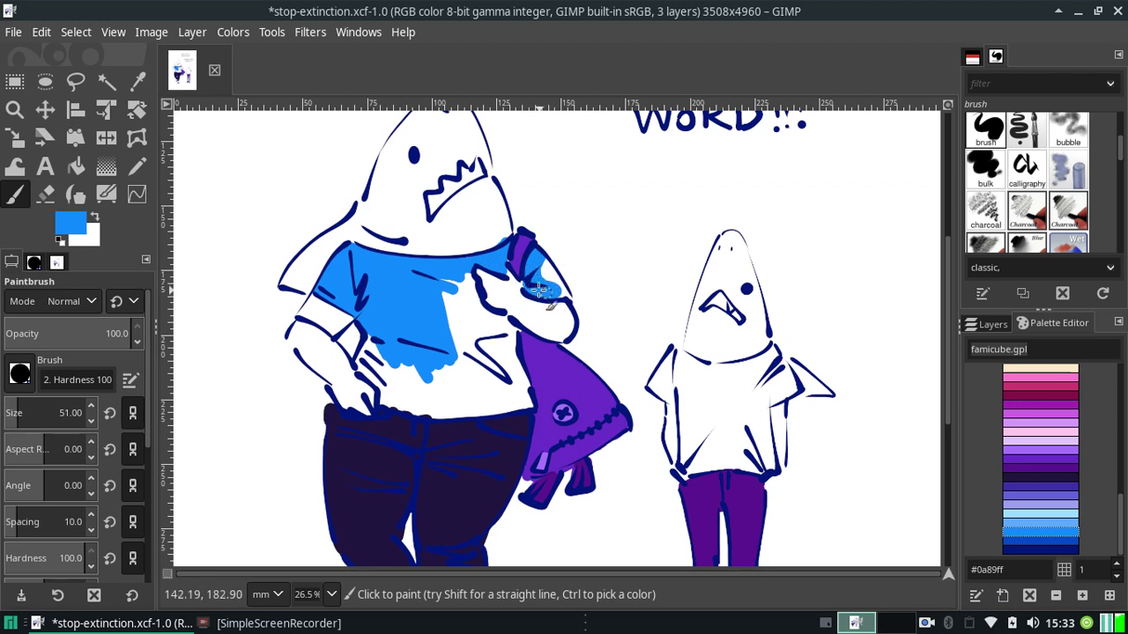
key(ctrl+z)
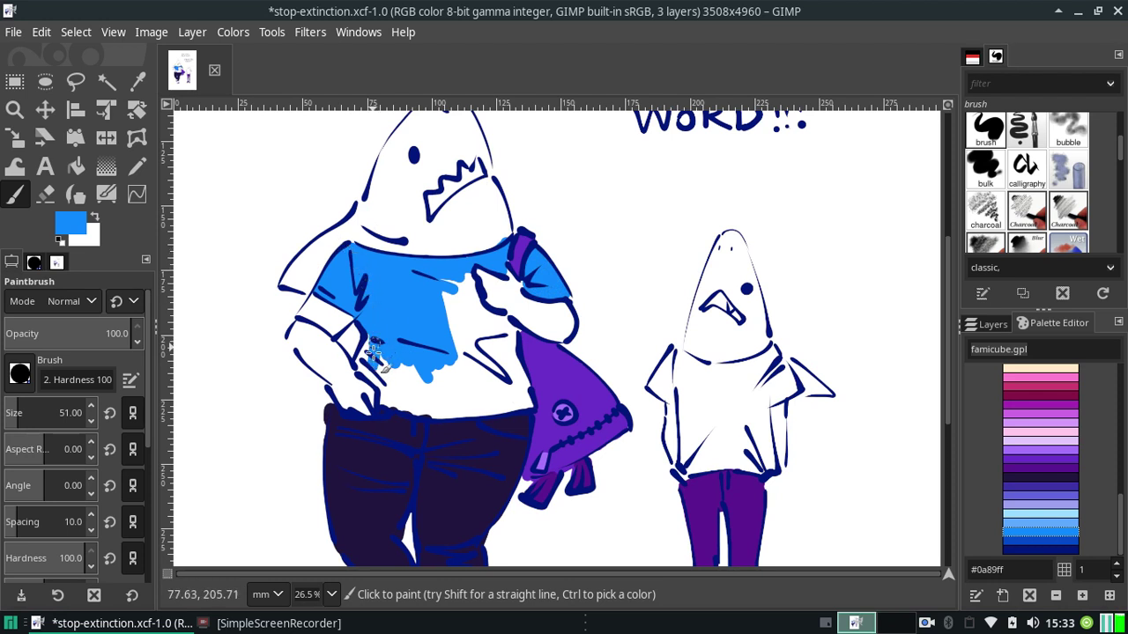
mouse_move(371, 346)
mouse_down()
mouse_move(389, 398)
mouse_move(440, 412)
mouse_move(410, 398)
mouse_move(394, 407)
mouse_move(402, 391)
mouse_move(430, 412)
mouse_move(454, 408)
mouse_move(408, 400)
mouse_move(461, 391)
mouse_move(446, 327)
mouse_move(463, 314)
mouse_move(470, 362)
mouse_move(483, 356)
mouse_move(462, 317)
mouse_move(465, 267)
mouse_move(503, 258)
mouse_move(504, 351)
mouse_move(483, 319)
mouse_up()
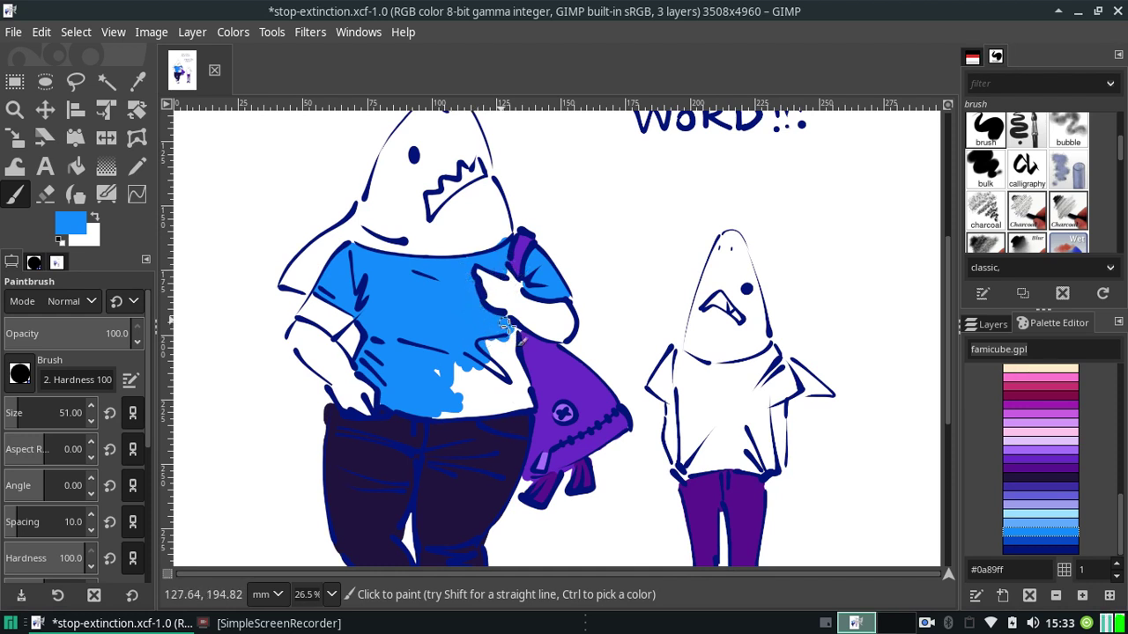
mouse_move(511, 333)
mouse_down()
mouse_move(474, 363)
mouse_move(436, 357)
mouse_move(441, 373)
mouse_move(481, 386)
mouse_move(472, 362)
mouse_move(445, 404)
mouse_move(467, 407)
mouse_move(447, 412)
mouse_move(518, 393)
mouse_move(489, 411)
mouse_move(526, 405)
mouse_move(525, 368)
mouse_move(534, 402)
mouse_move(506, 355)
mouse_up()
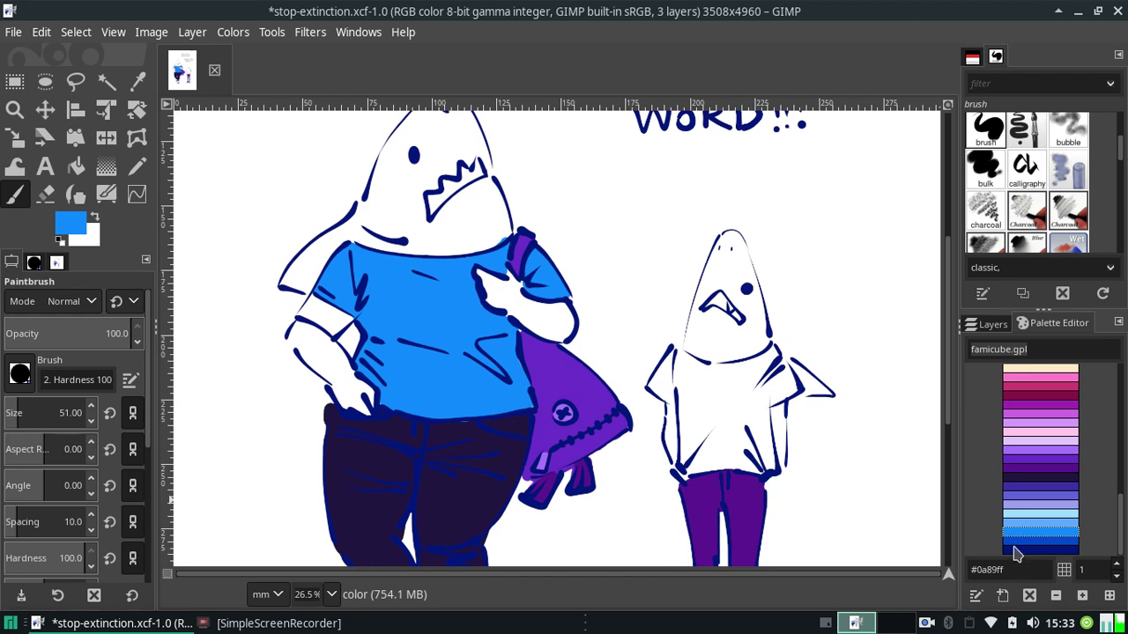
Try light lavender on the big shark's face and mouth, then undo it.
click(1027, 476)
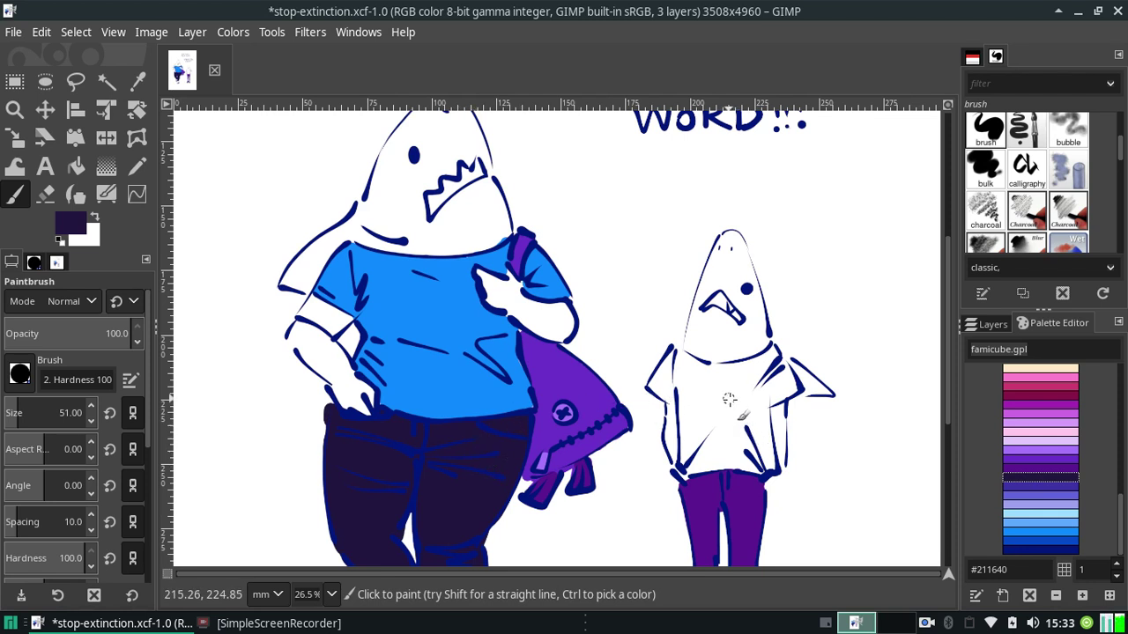
click(1019, 511)
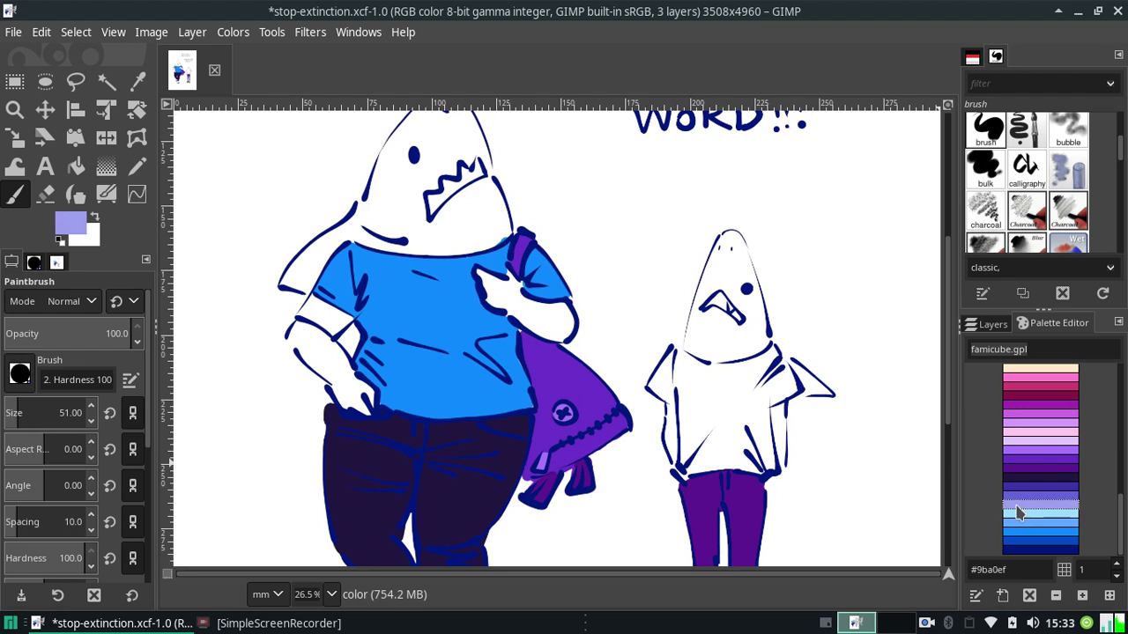
mouse_move(398, 165)
mouse_down()
mouse_move(395, 212)
mouse_move(407, 148)
mouse_move(398, 214)
mouse_up()
key(ctrl+z)
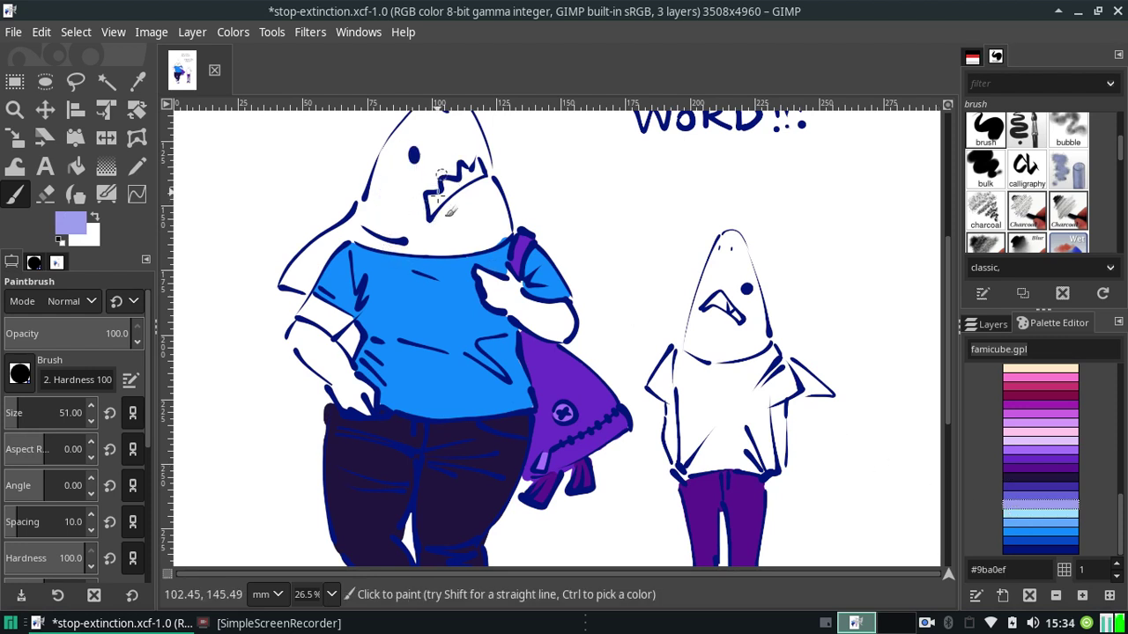
drag(433, 203, 452, 180)
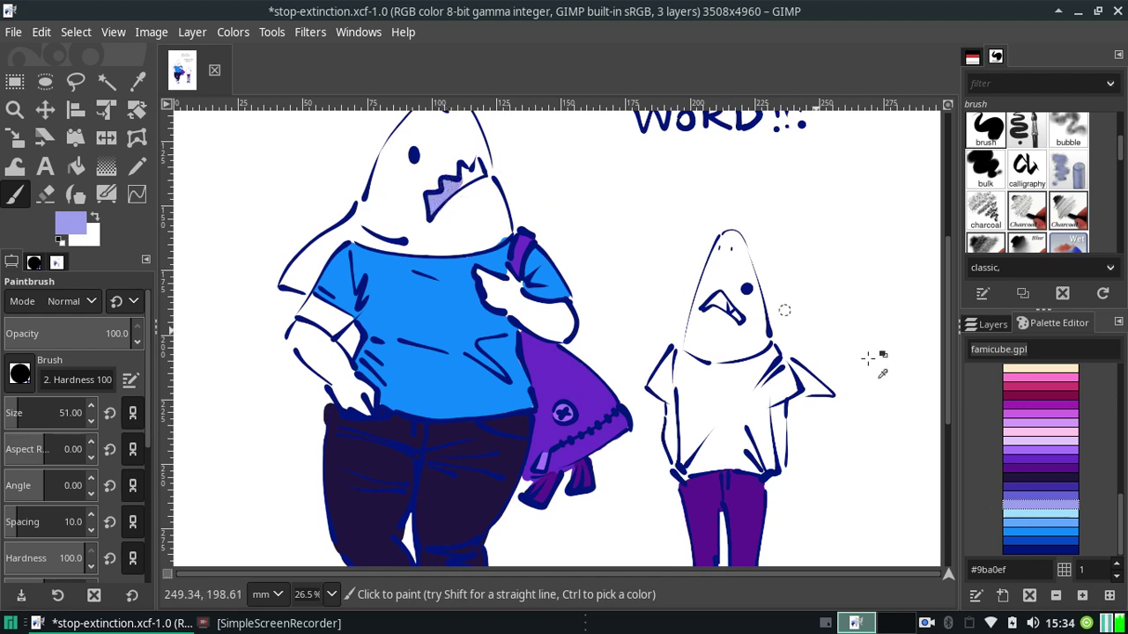
key(ctrl+z)
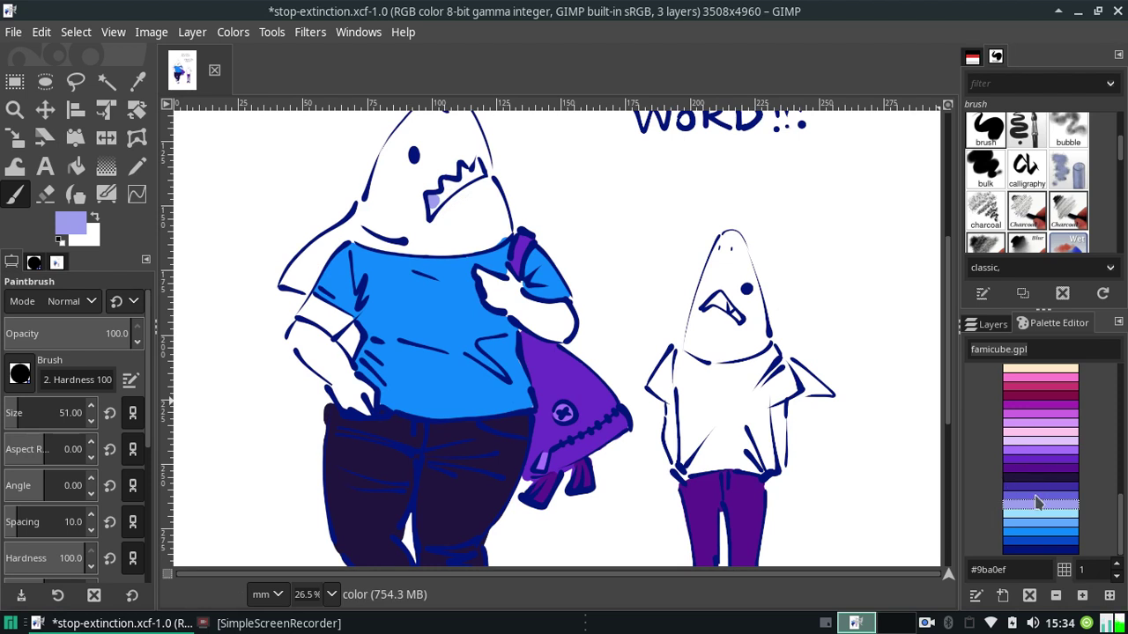
key(ctrl+z)
Paint both sharks' mouths blue, then erase the blue spill around them.
click(1024, 532)
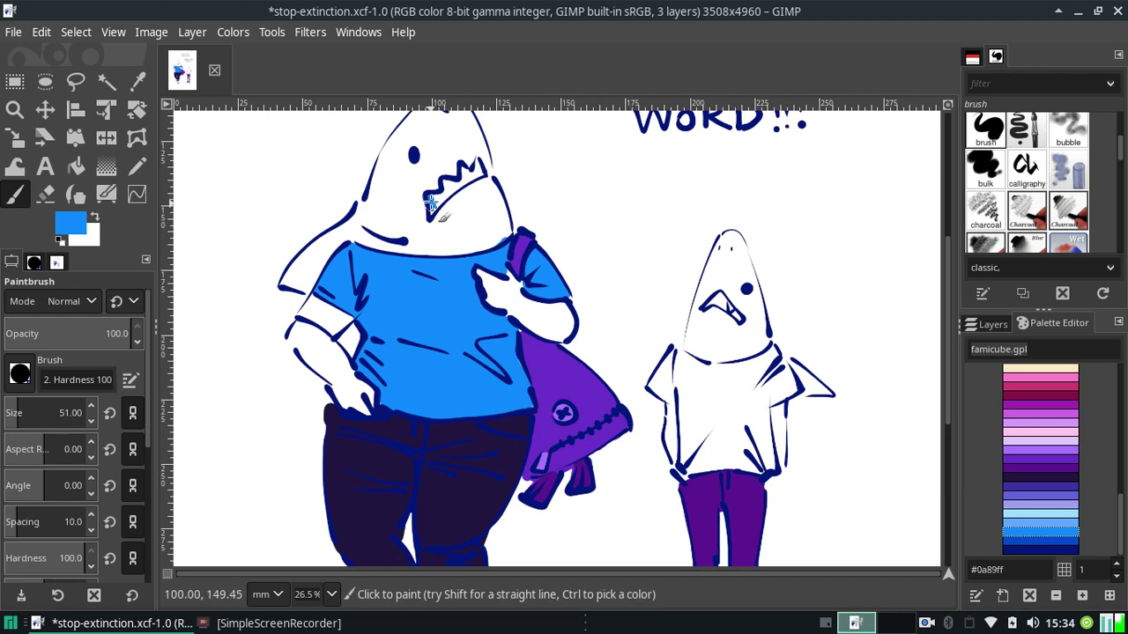
mouse_move(431, 203)
mouse_down()
mouse_move(462, 169)
mouse_move(487, 173)
mouse_up()
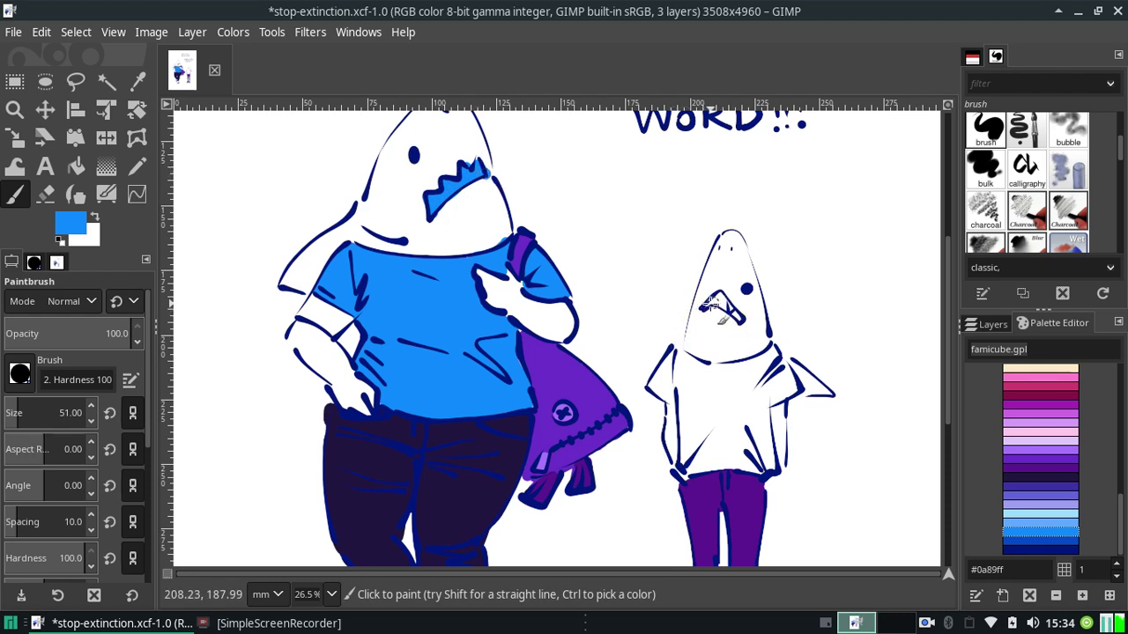
drag(718, 297, 739, 319)
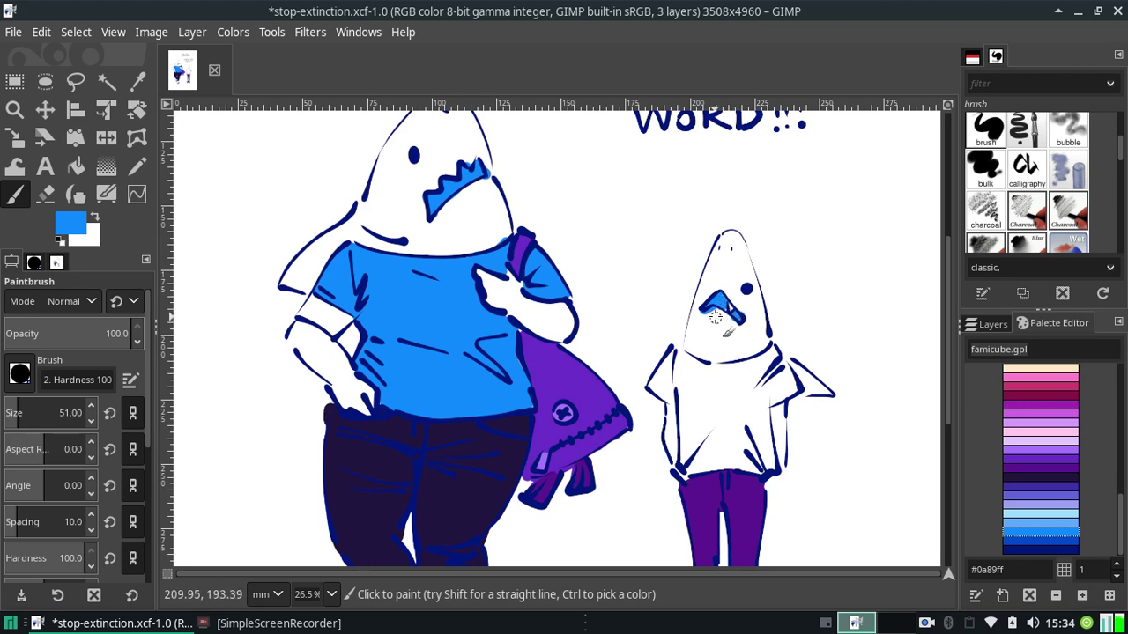
click(45, 193)
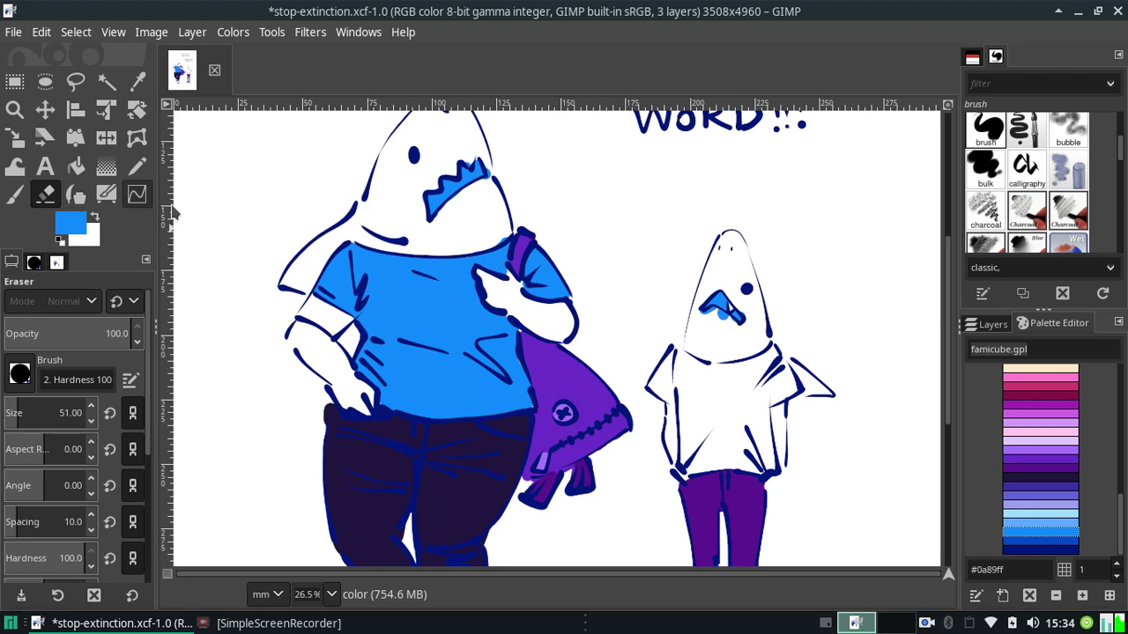
click(411, 193)
drag(488, 161, 471, 158)
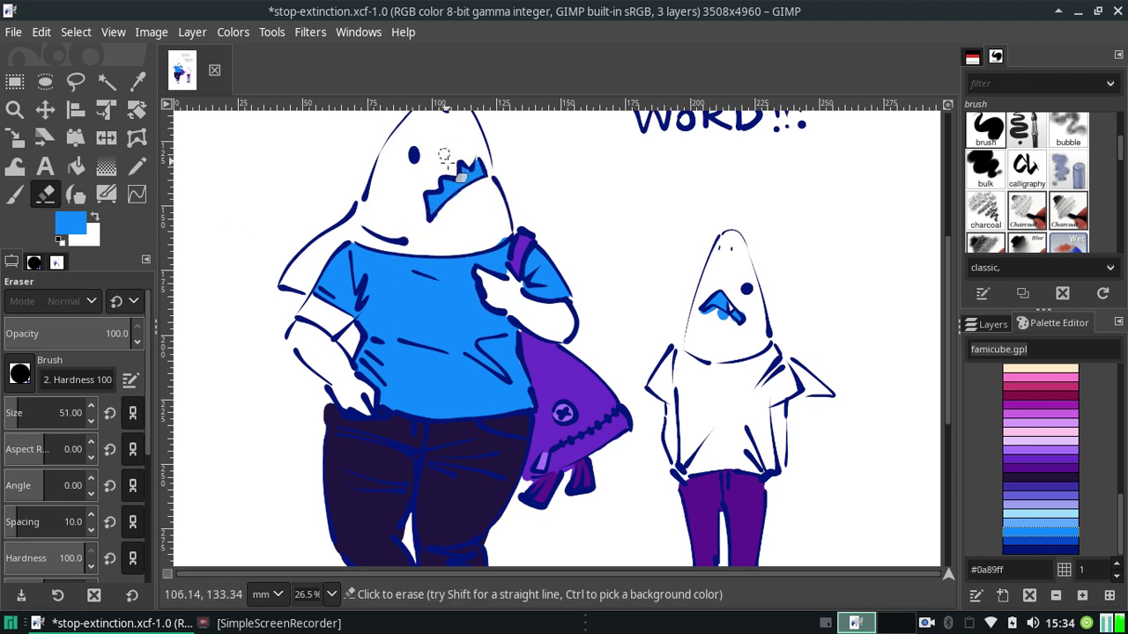
mouse_move(700, 310)
mouse_down()
mouse_move(716, 317)
mouse_move(686, 300)
mouse_up()
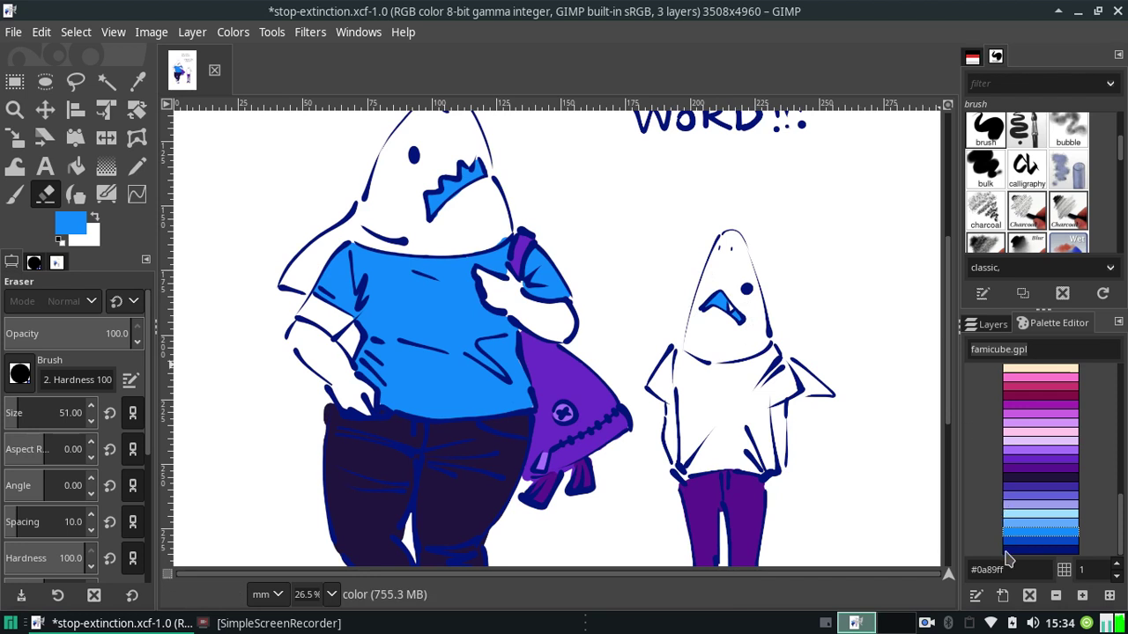
Settle on lavender #d59cfc as the paint colour after trying lighter blues and pink.
click(1036, 522)
click(1035, 518)
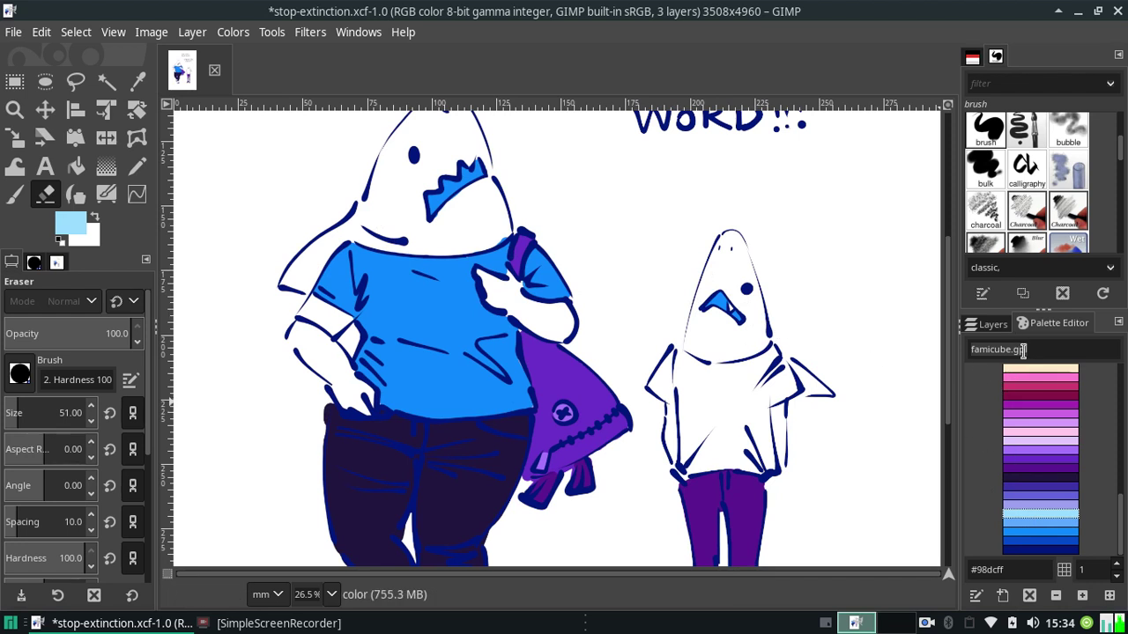
click(1024, 428)
click(1027, 436)
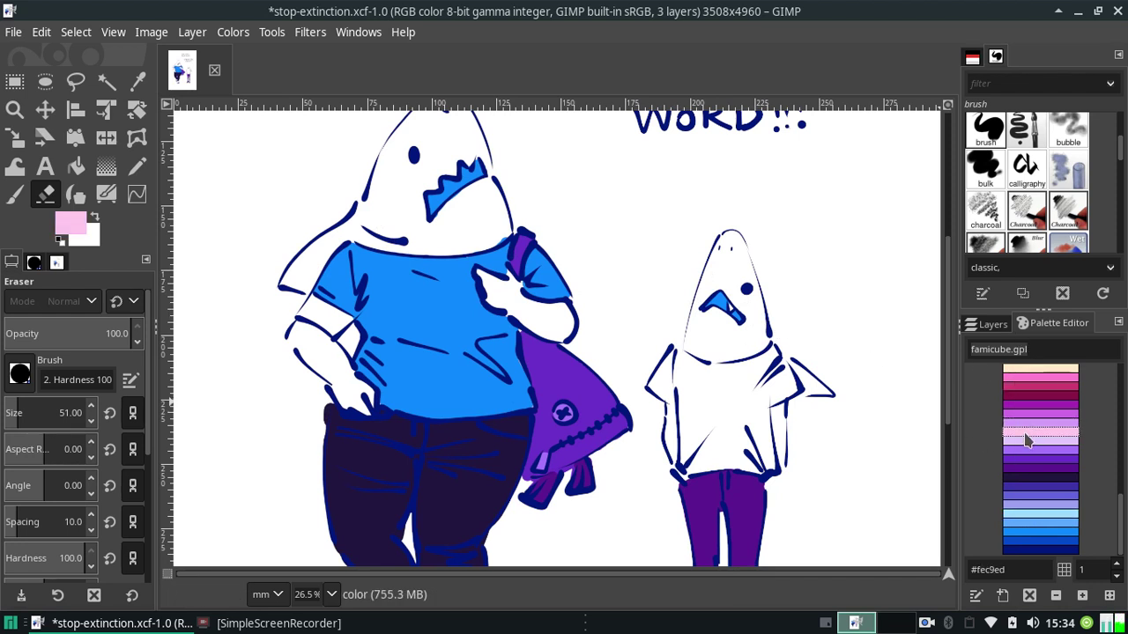
click(1024, 426)
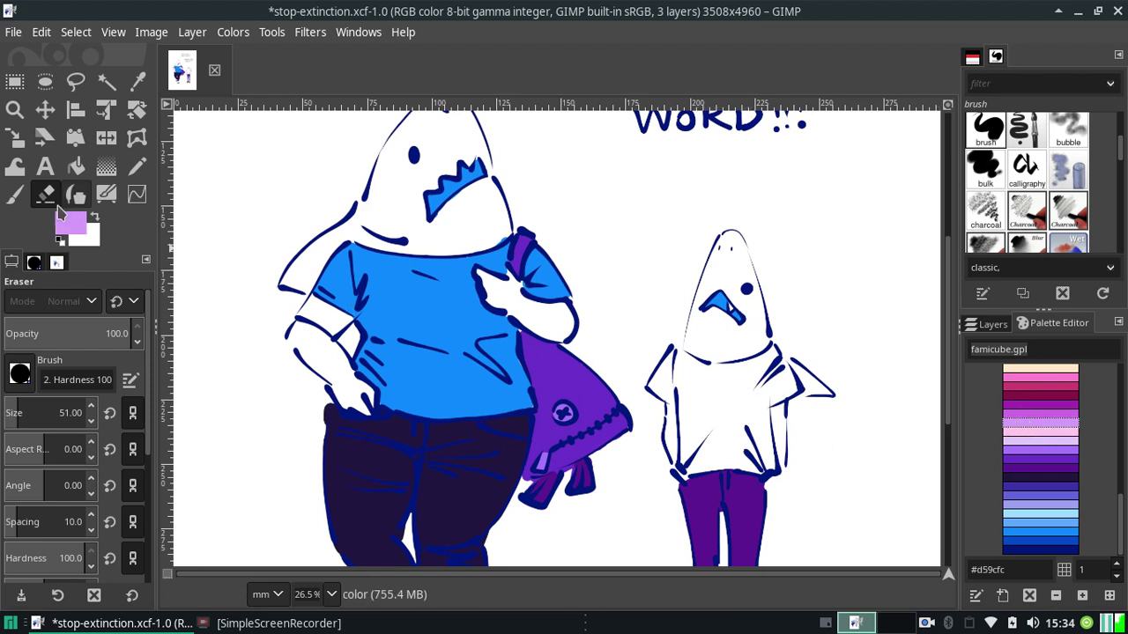
Paint a lilac patch on the small shark's shirt, check fills by toggling the lines layer, reselect color.
click(15, 194)
mouse_move(713, 413)
mouse_down()
mouse_move(688, 423)
mouse_move(690, 377)
mouse_up()
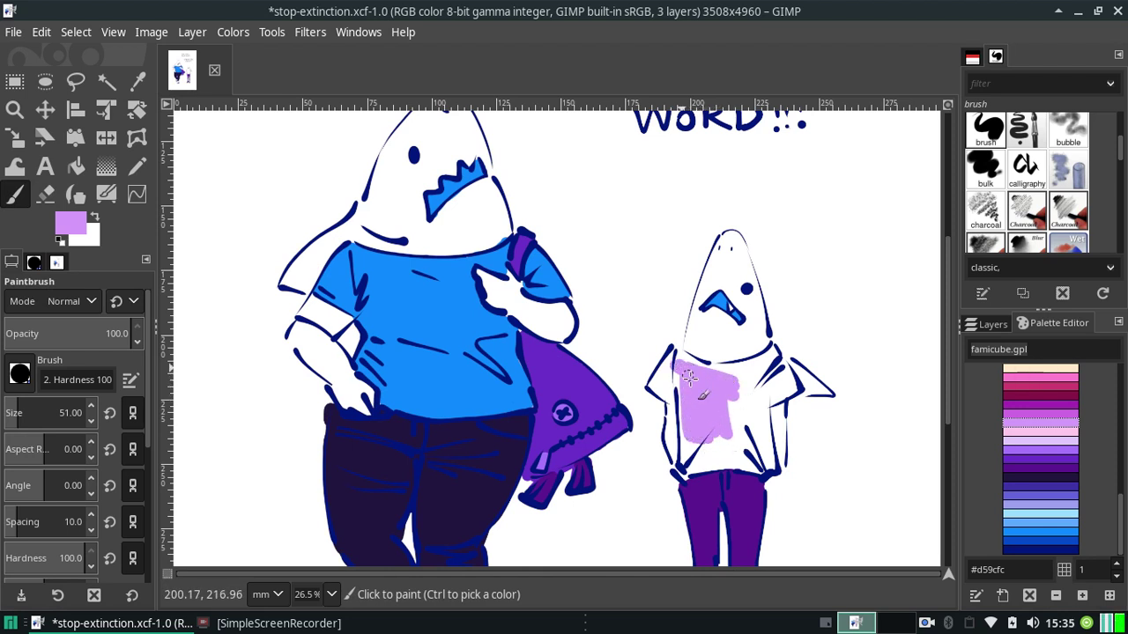
click(993, 323)
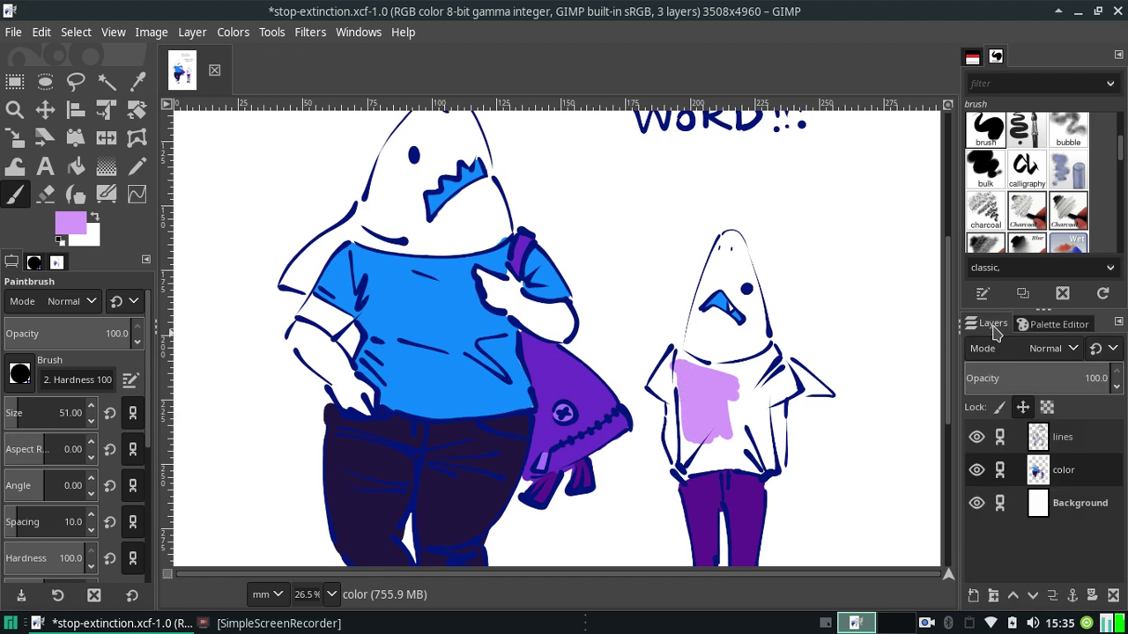
click(1068, 453)
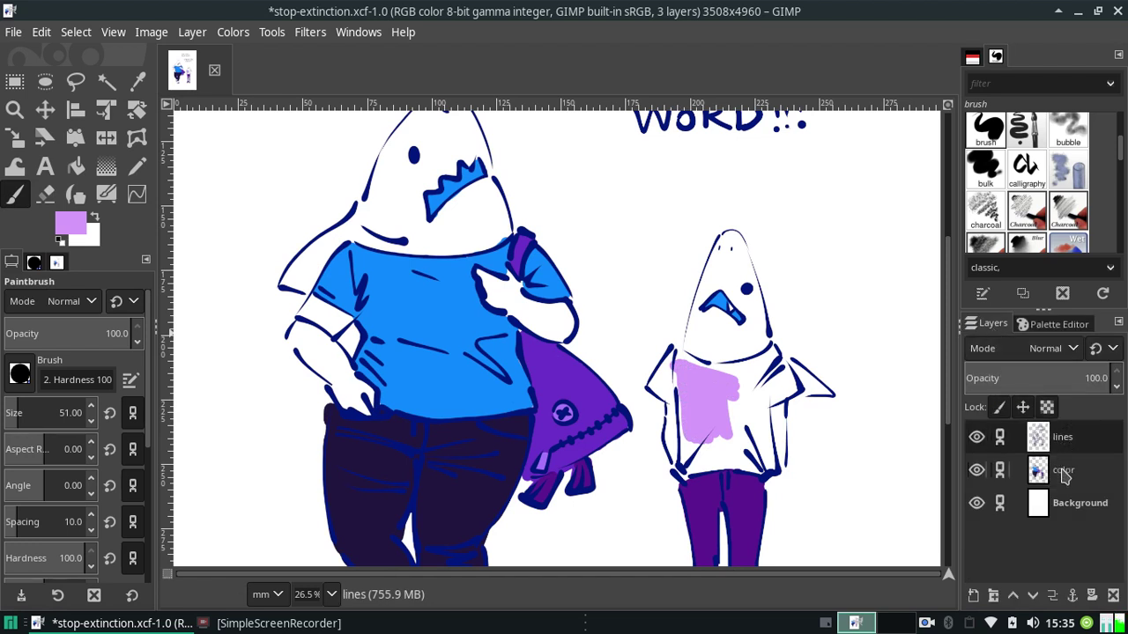
click(1064, 474)
click(1028, 439)
click(977, 438)
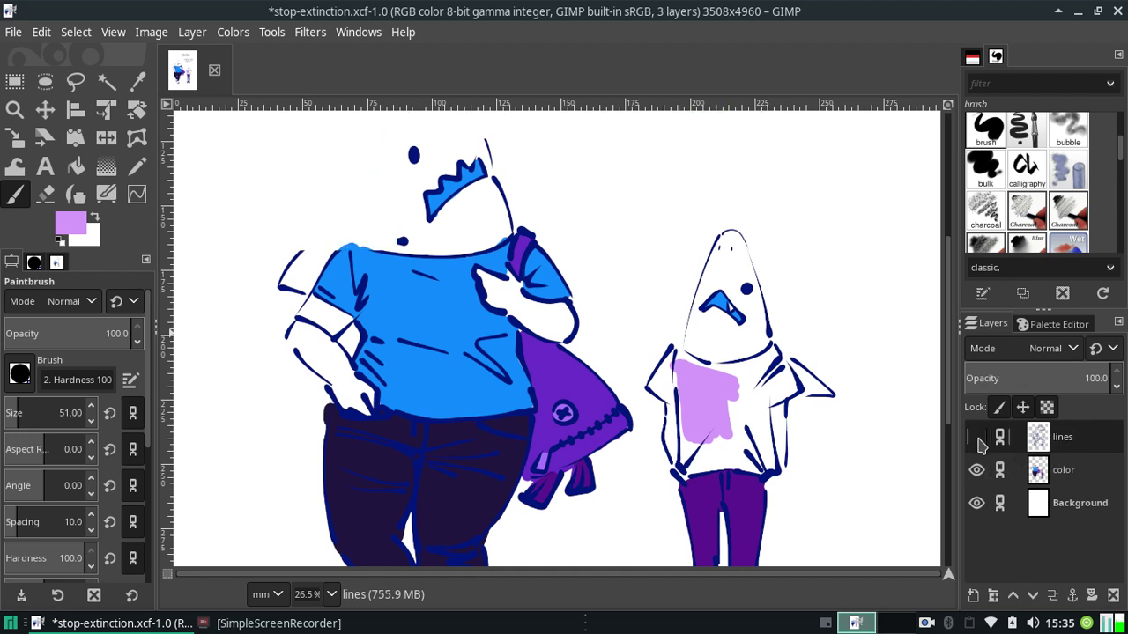
click(977, 438)
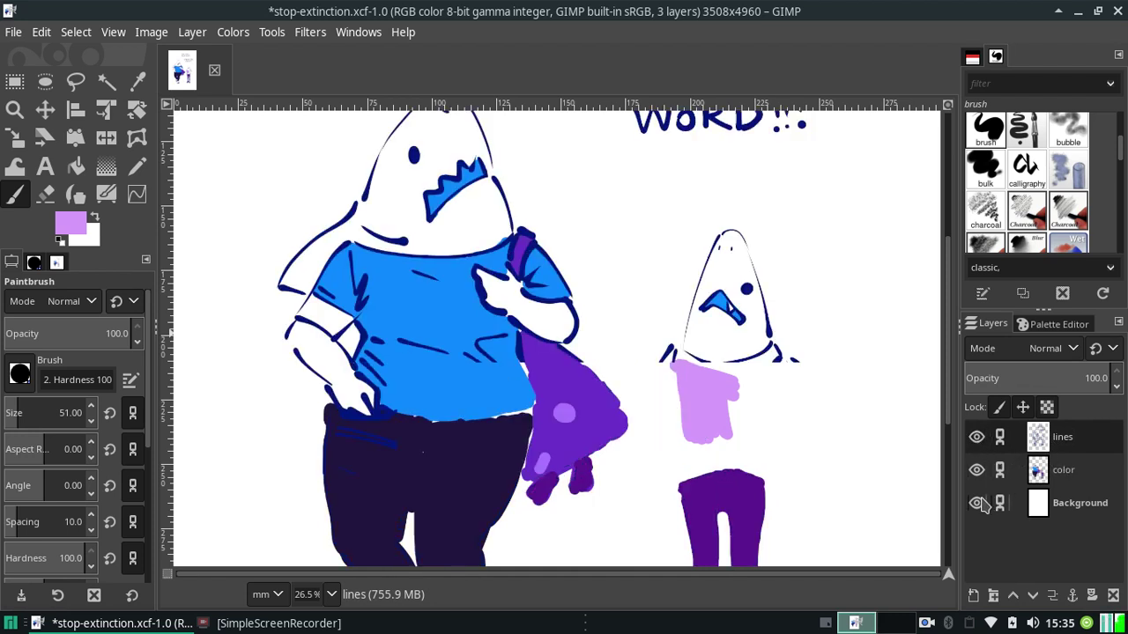
click(1057, 476)
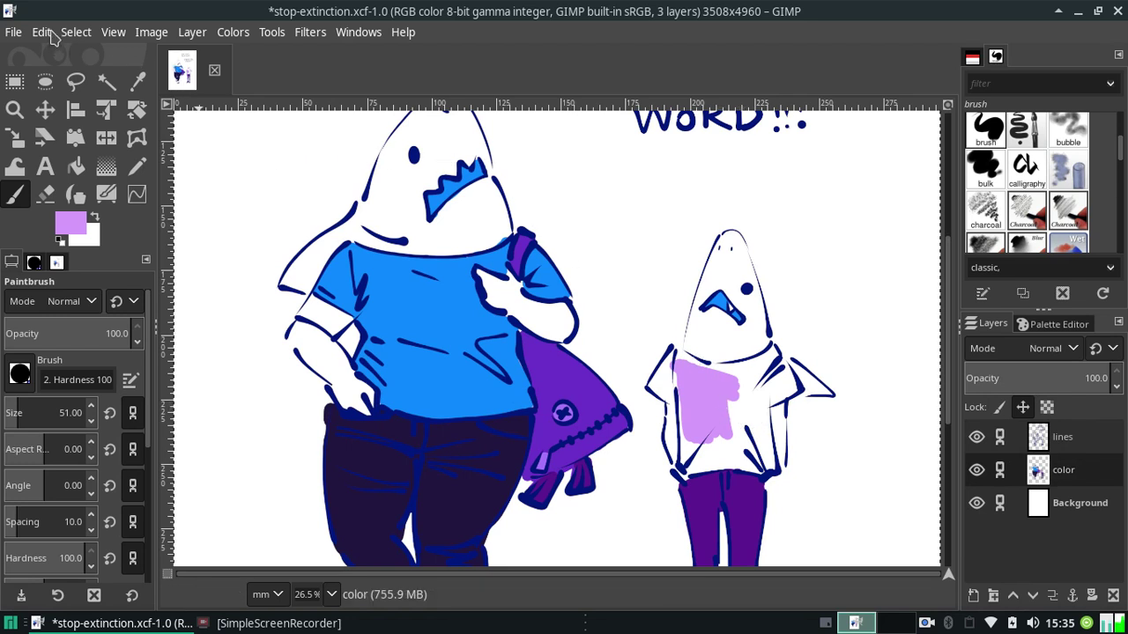
Copy the color layer's pixels, then undo the lavender patch and the blue mouth and shirt fills.
click(44, 33)
click(77, 191)
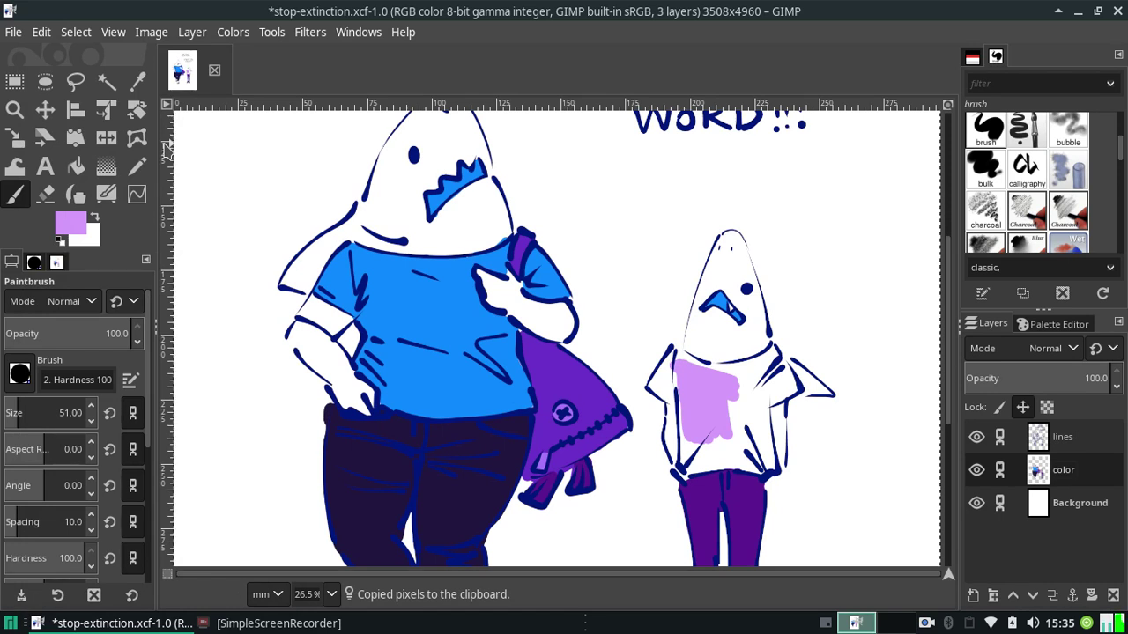
key(ctrl+z)
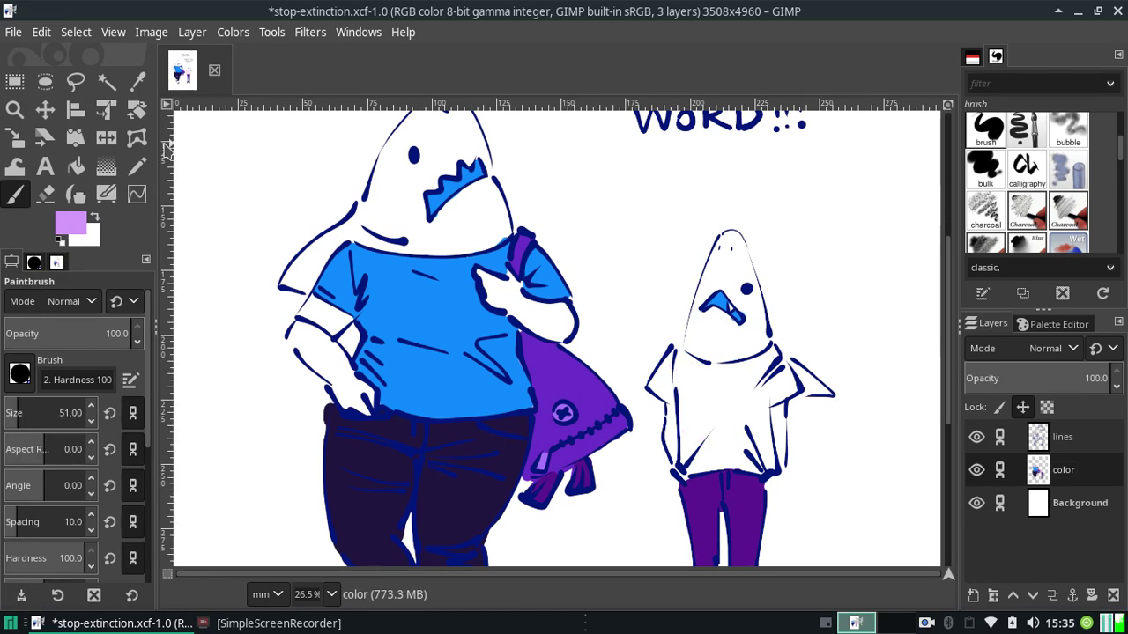
key(ctrl+z)
key(ctrl+z)
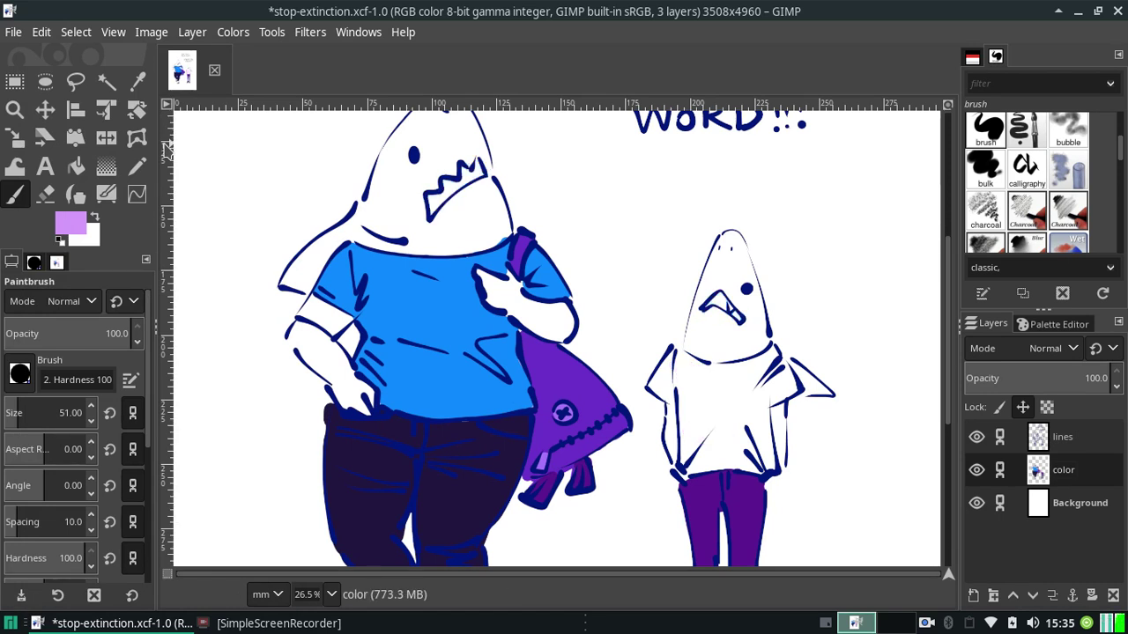
key(ctrl+z)
key(ctrl+z)
key(ctrl+z)
key(ctrl+z)
key(ctrl+z)
key(ctrl+z)
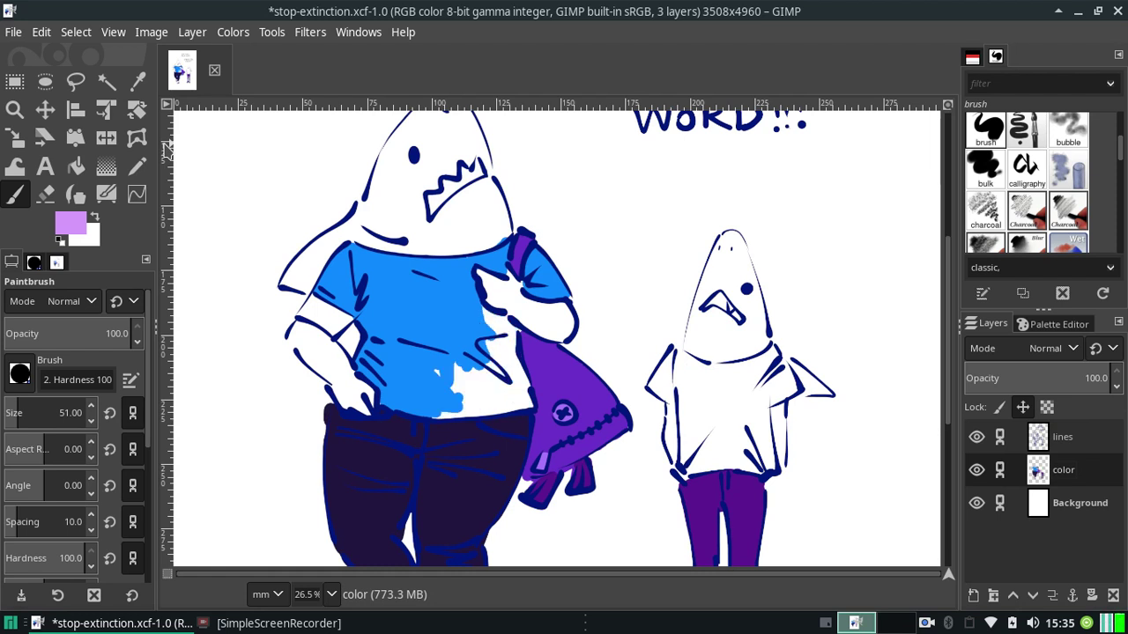
key(ctrl+z)
key(ctrl+z)
key(ctrl+z)
key(ctrl+z)
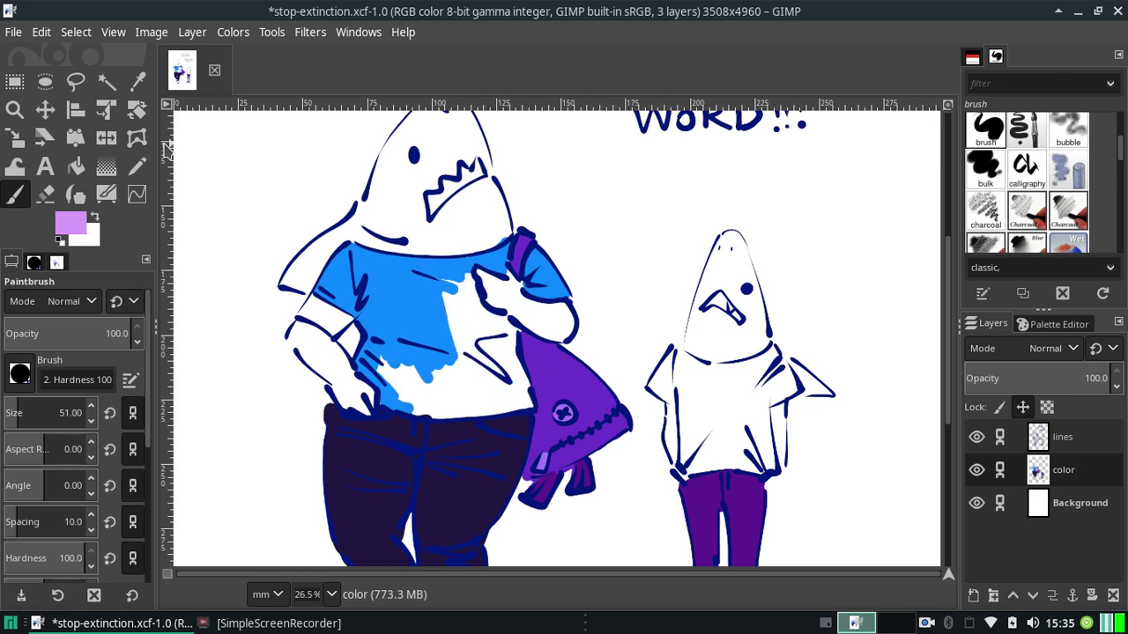
key(ctrl+z)
key(ctrl+z)
key(ctrl+z)
key(ctrl+z)
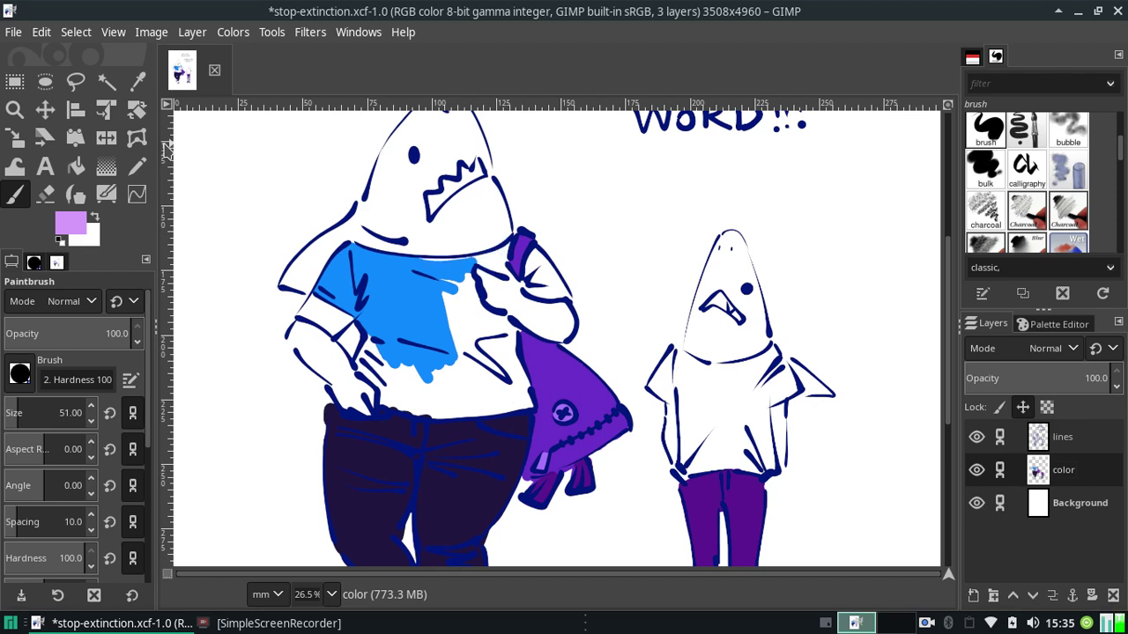
key(ctrl+z)
key(ctrl+z)
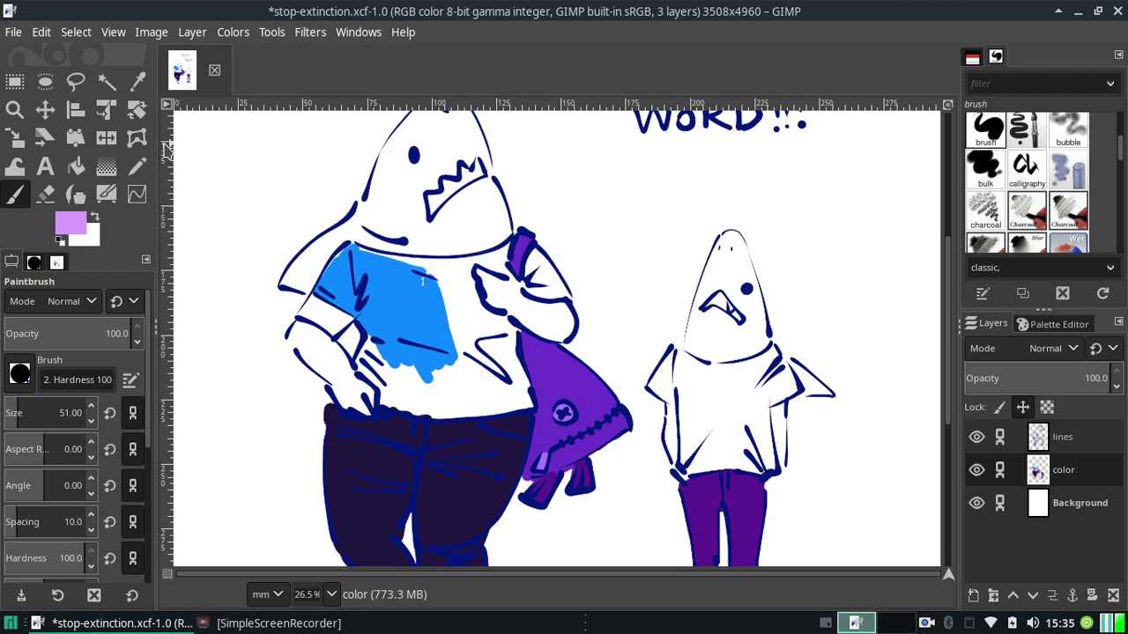
key(ctrl+z)
key(ctrl+z)
key(ctrl+z)
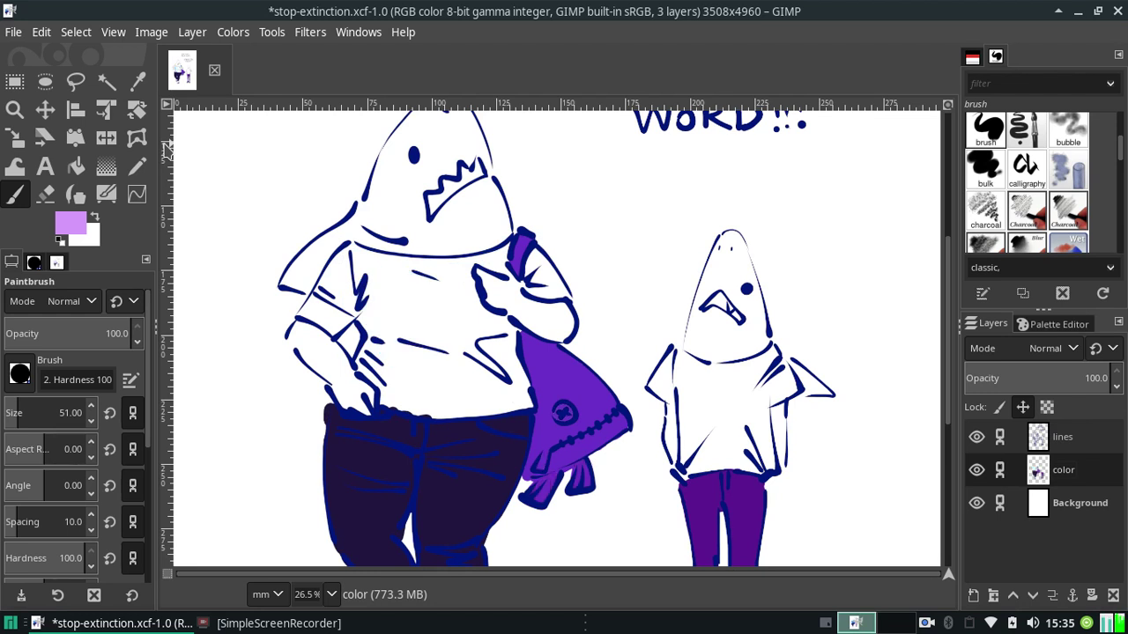
Save the poster, then undo the fish's purple fill.
key(ctrl+s)
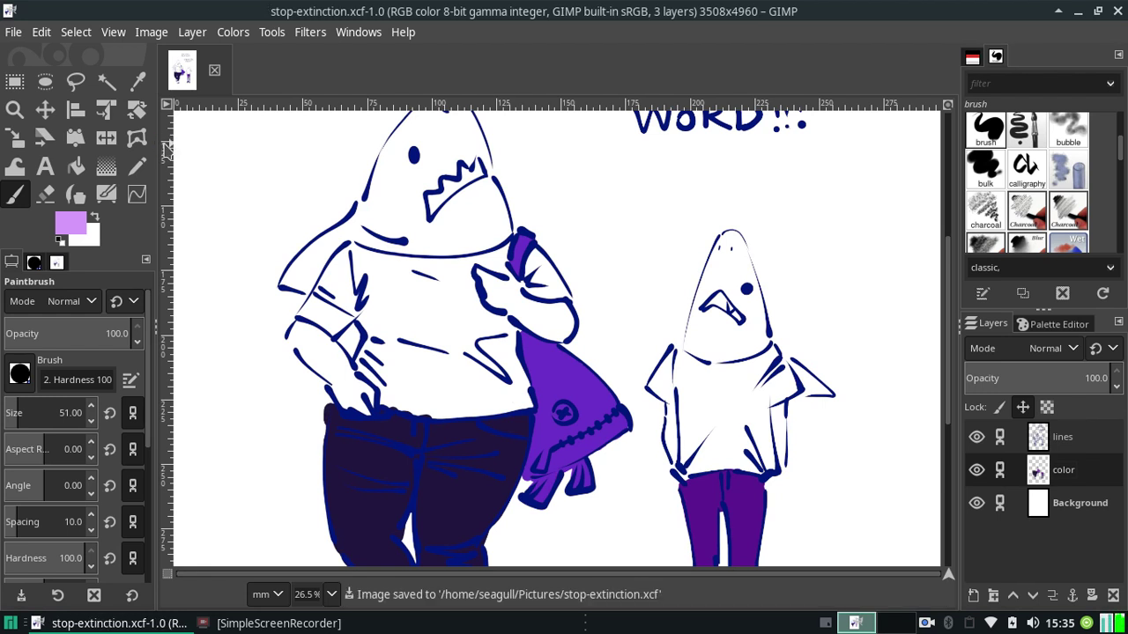
key(ctrl+z)
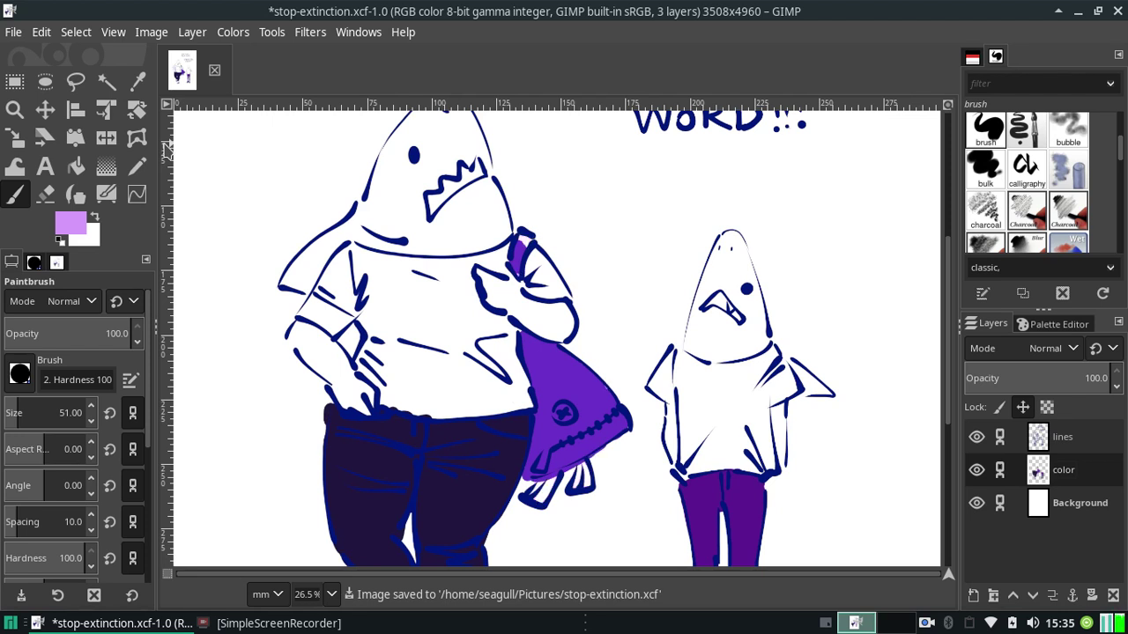
key(ctrl+z)
key(ctrl+z)
key(ctrl+z)
key(ctrl+z)
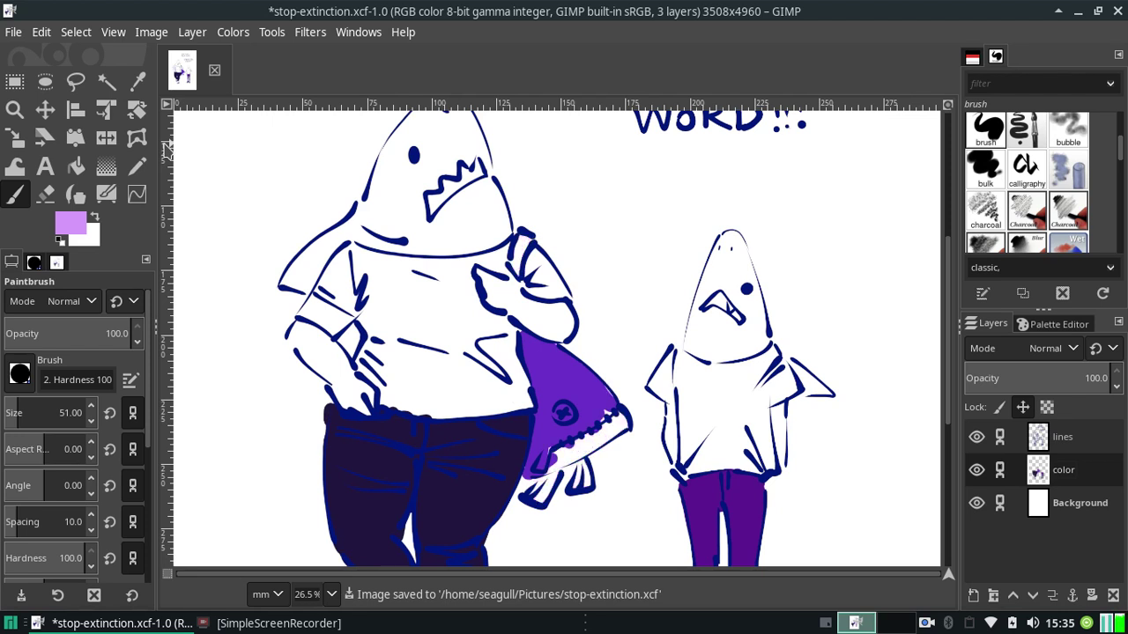
key(ctrl+z)
key(ctrl+z)
key(ctrl+z)
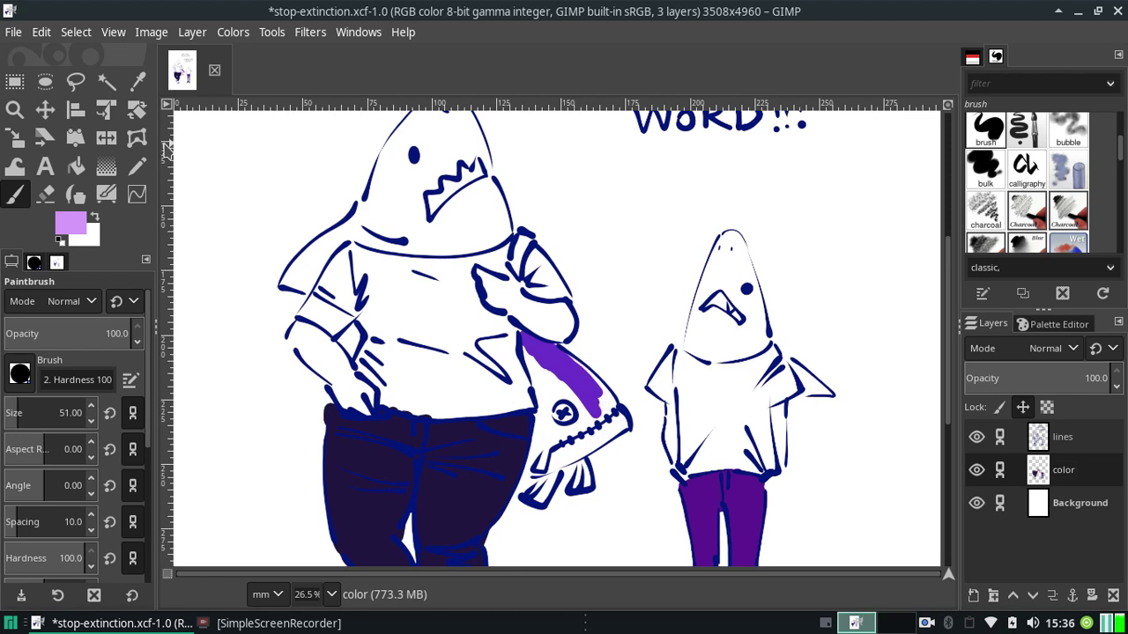
key(ctrl+z)
key(ctrl+z)
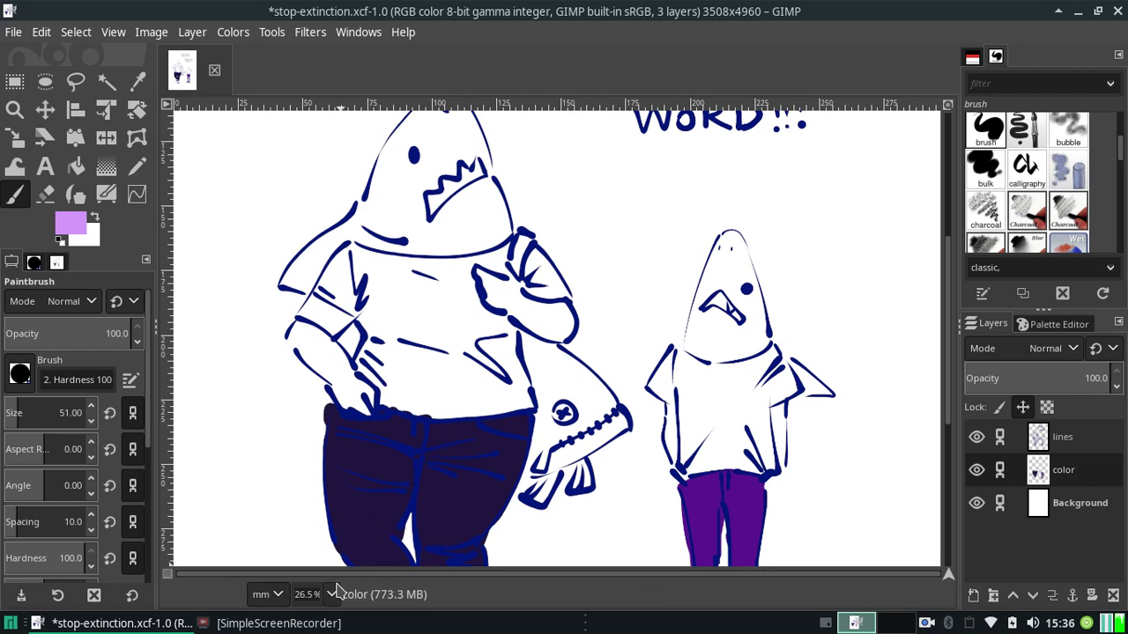
Undo further paint strokes through Edit > Undo, adjusting the zoom level.
click(332, 595)
click(39, 35)
click(41, 33)
click(54, 68)
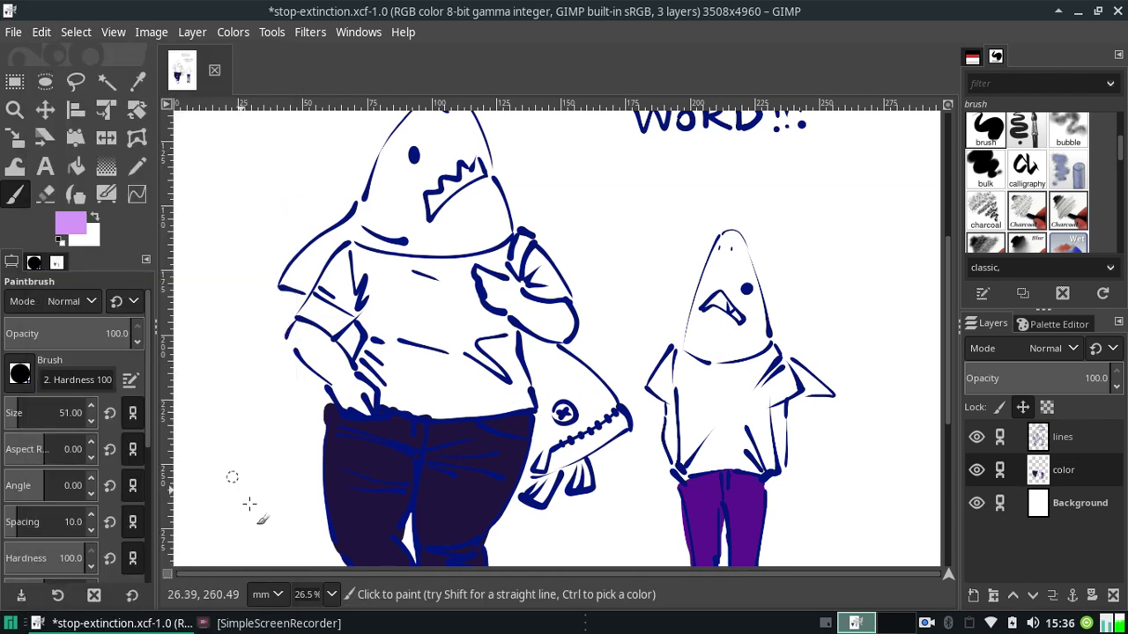
click(332, 594)
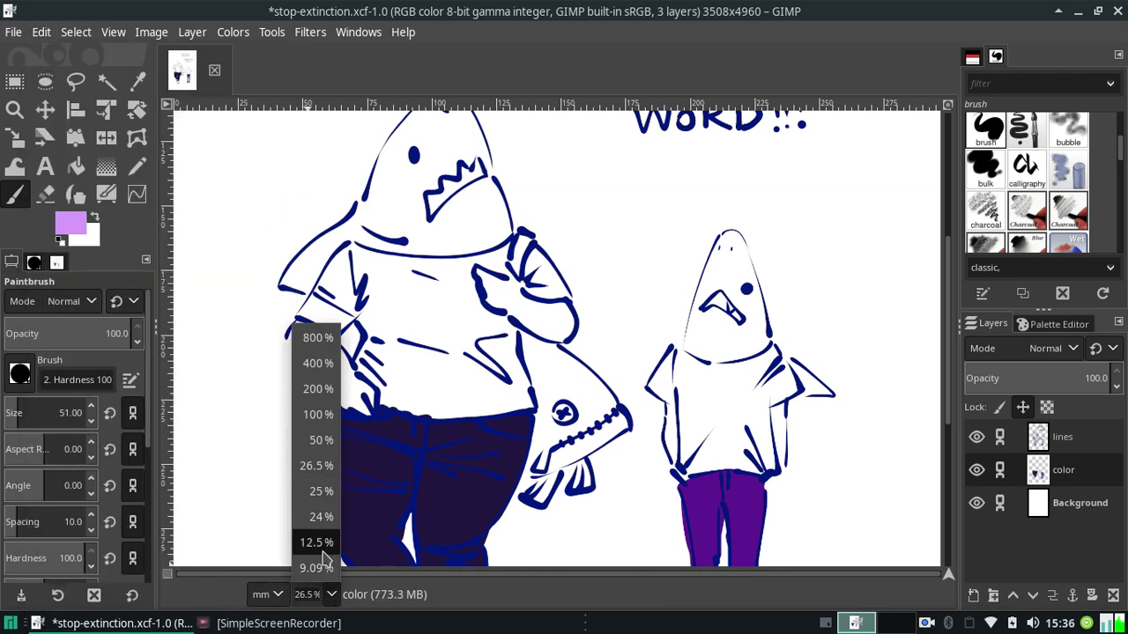
Zoom out and undo the purple and dark fills on both sharks' pants and shoes.
click(318, 567)
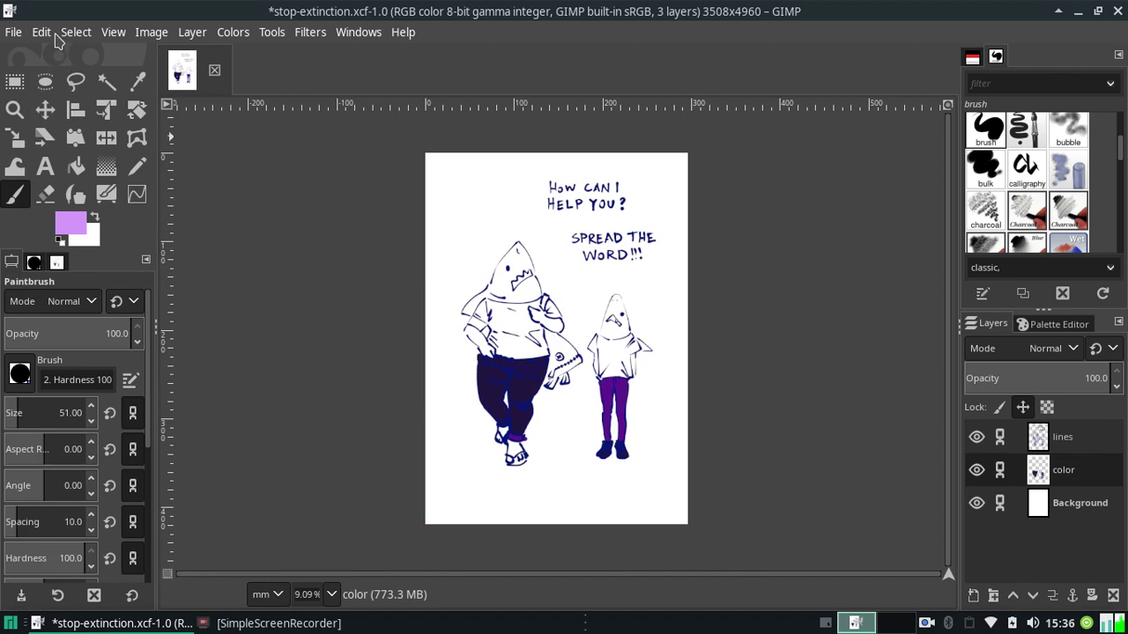
click(48, 33)
click(70, 70)
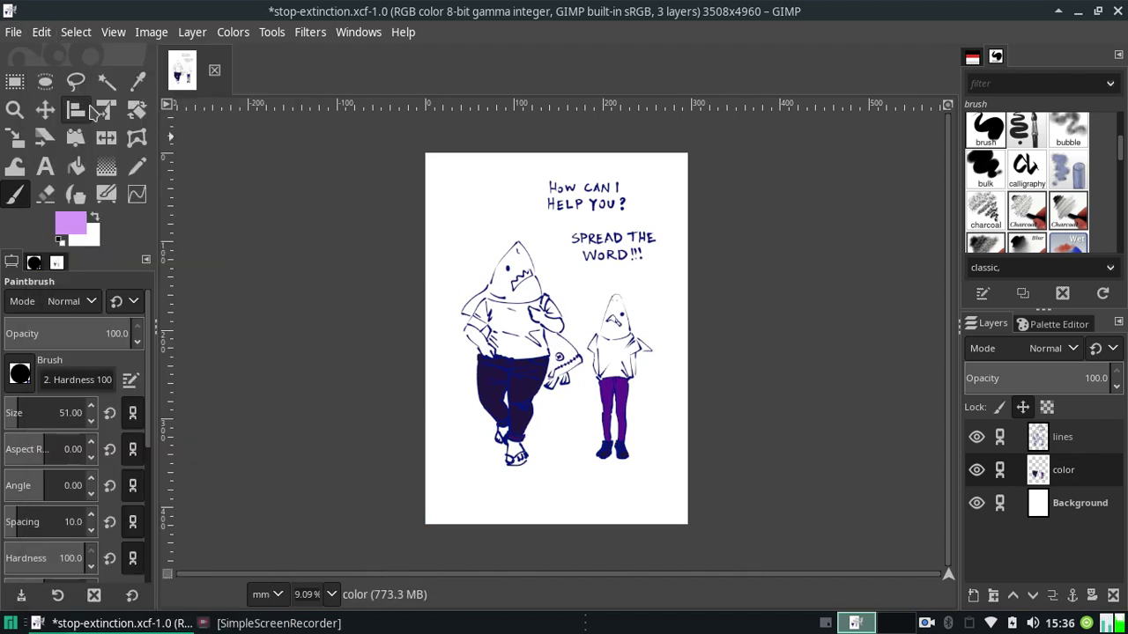
key(ctrl+z)
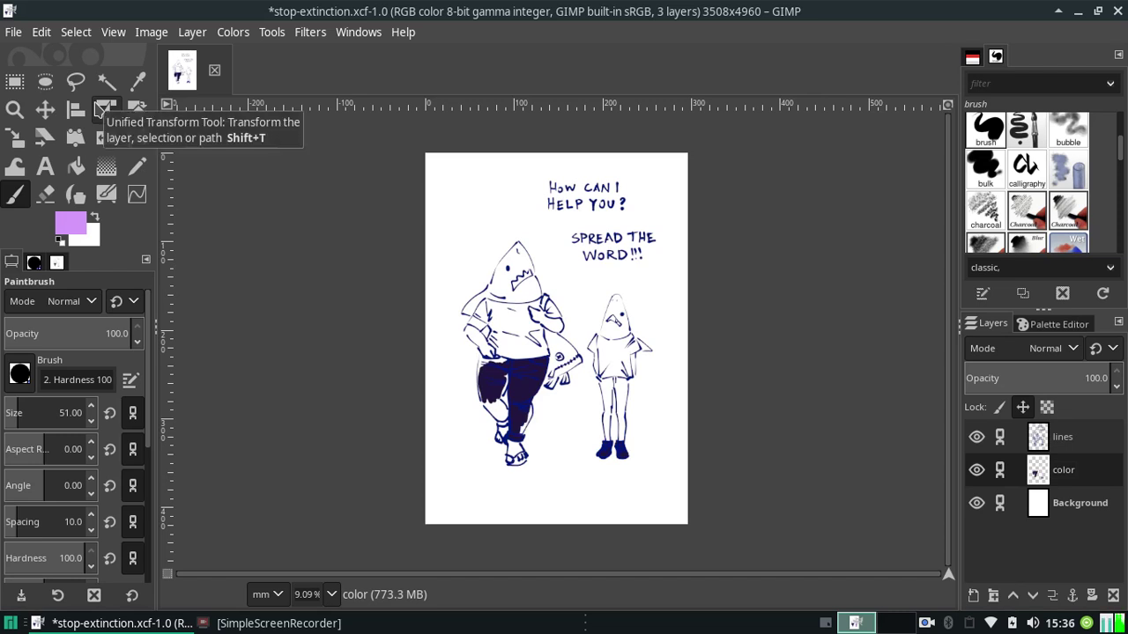
key(ctrl+z)
key(ctrl+z)
key(ctrl+z)
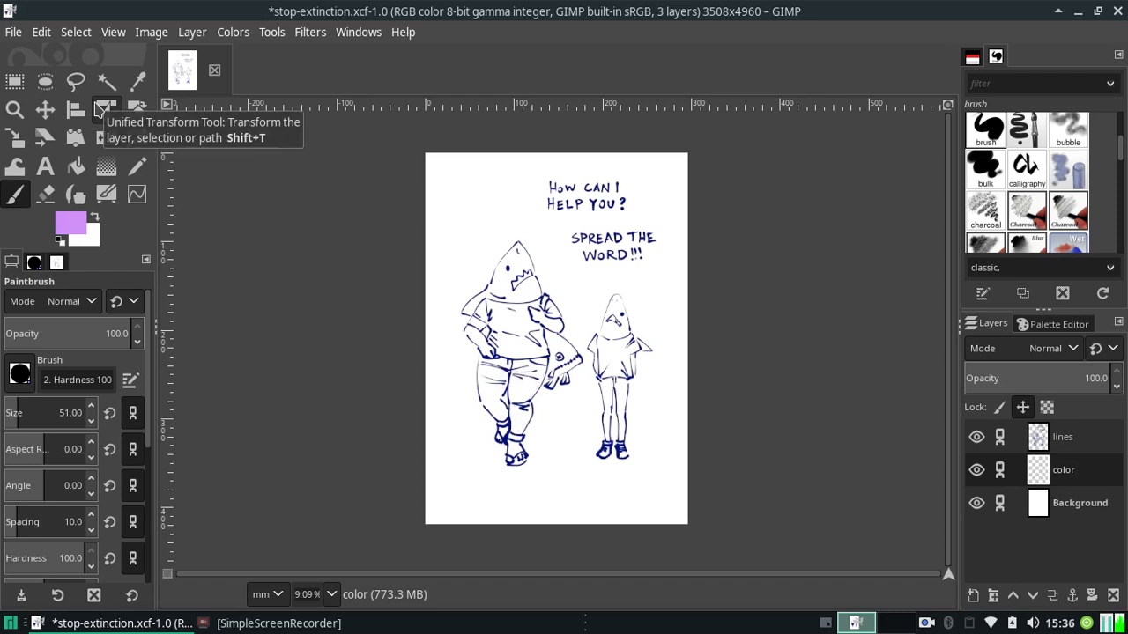
key(ctrl+z)
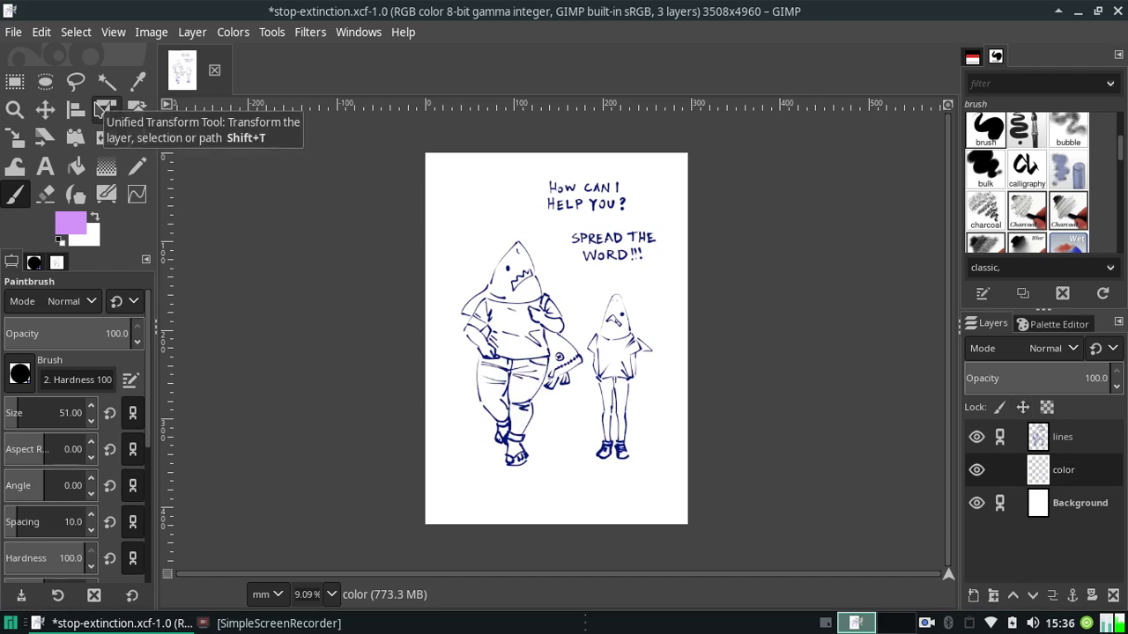
key(ctrl+z)
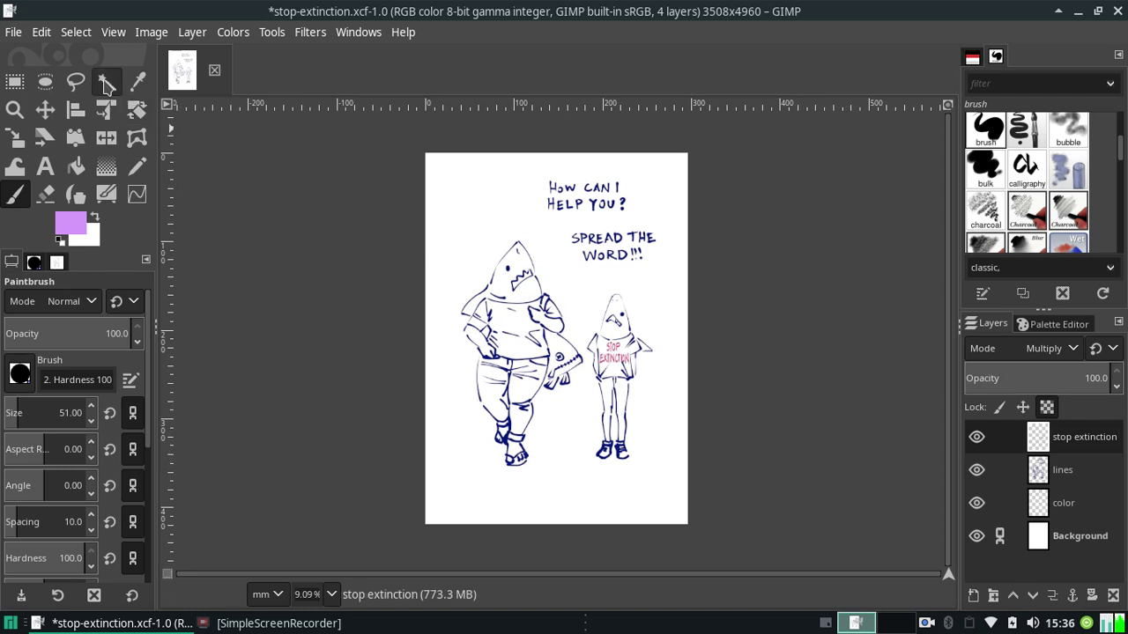
Paste the copied colours as a new layer placed between the lines and color layers.
click(48, 34)
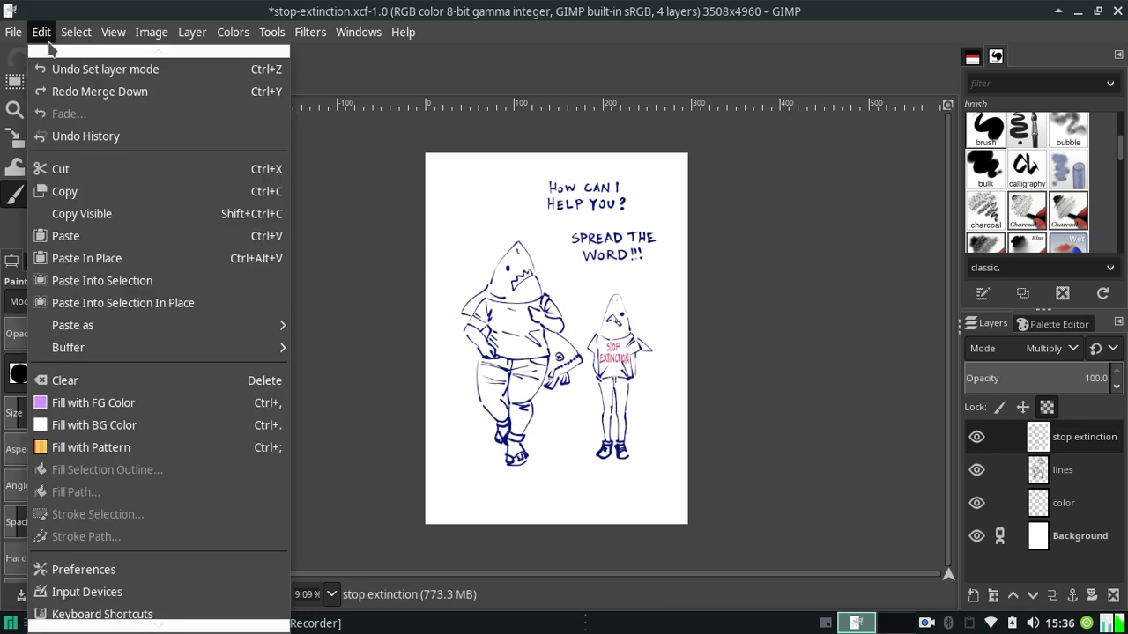
click(98, 259)
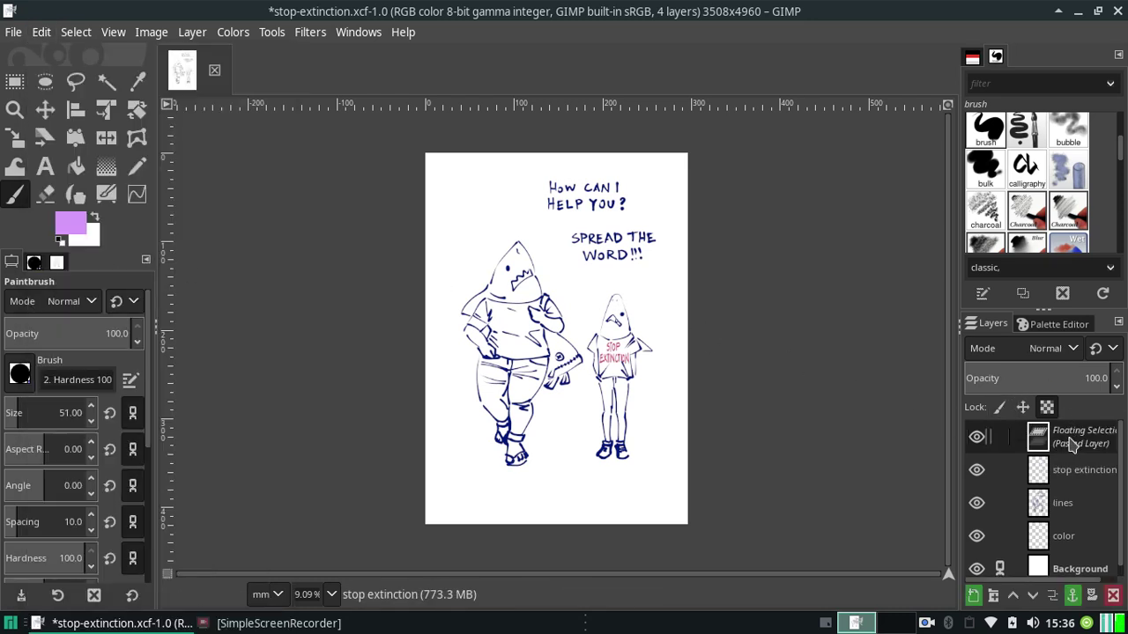
right_click(1071, 443)
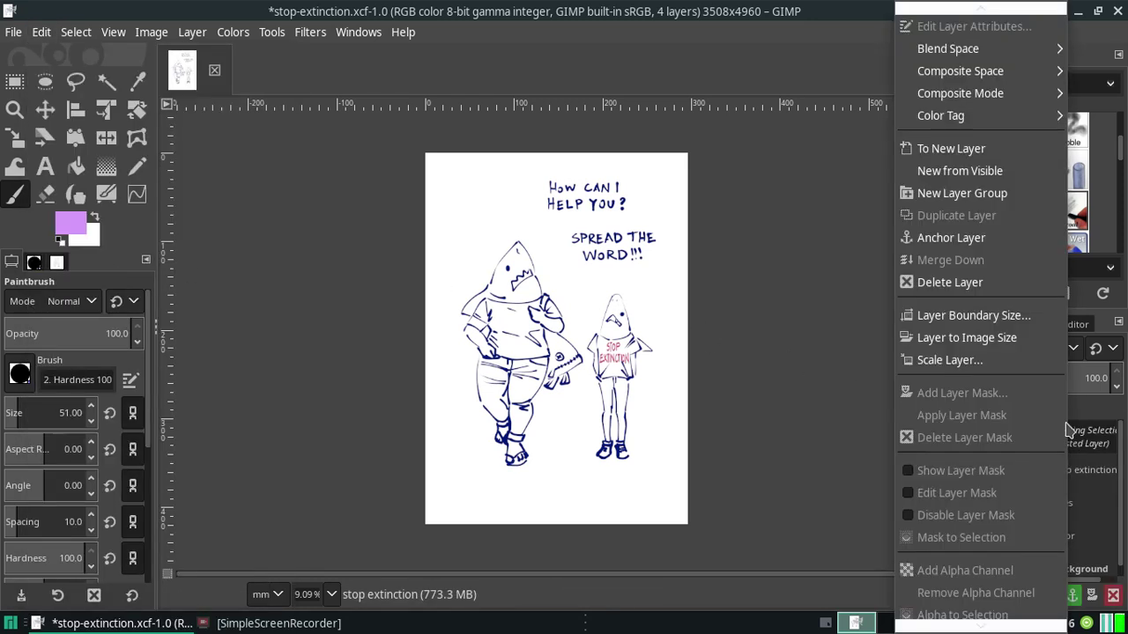
click(950, 150)
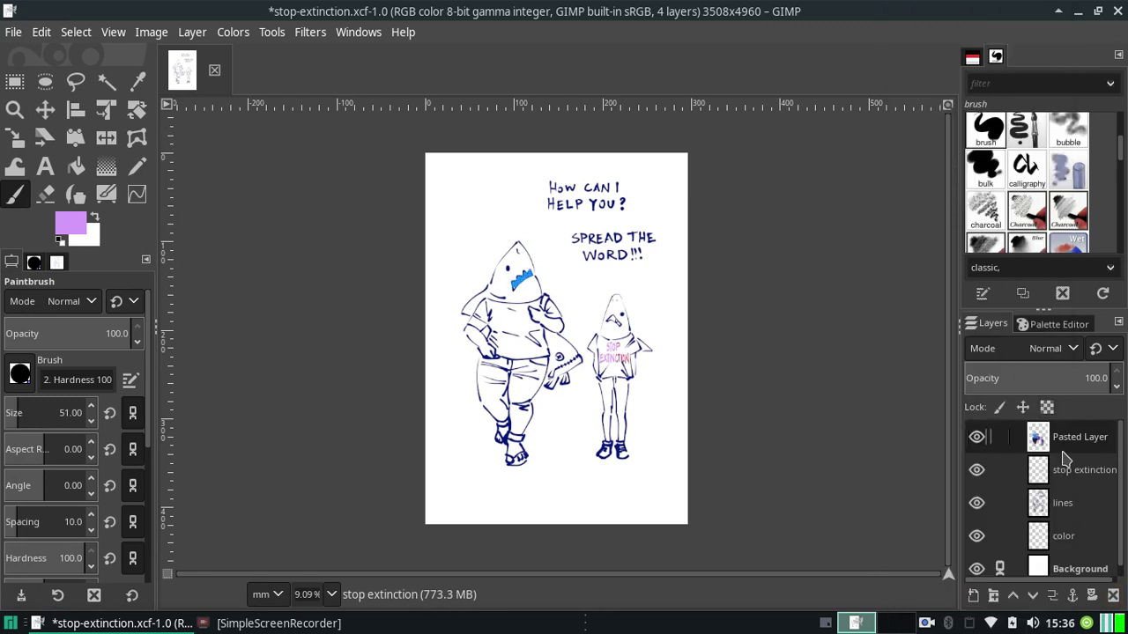
drag(1064, 458, 1076, 532)
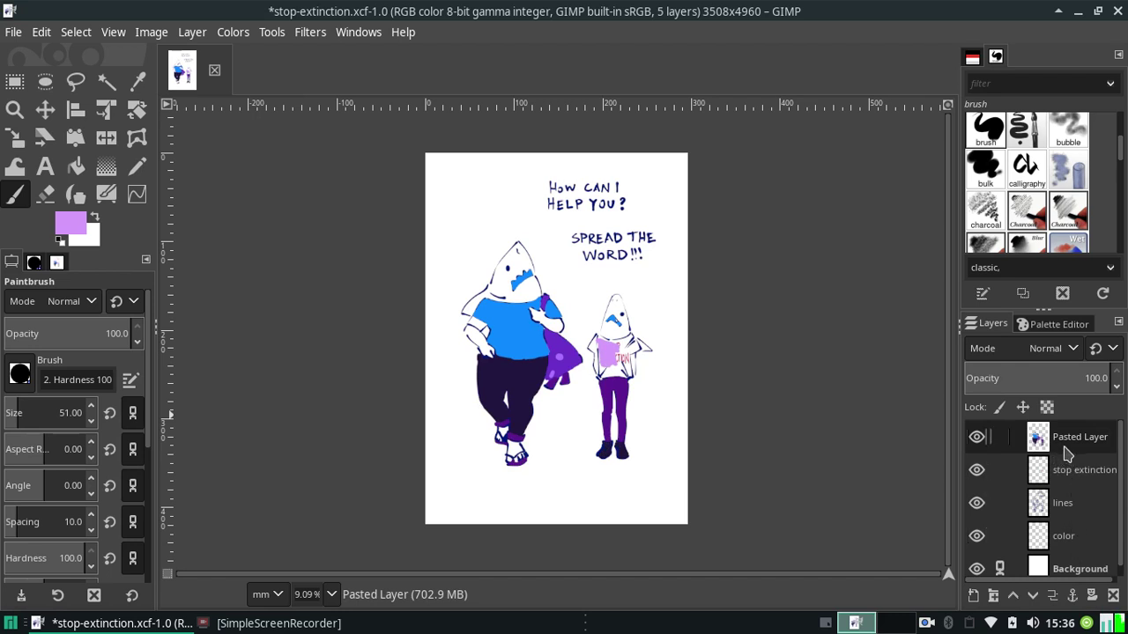
drag(1071, 448, 1075, 517)
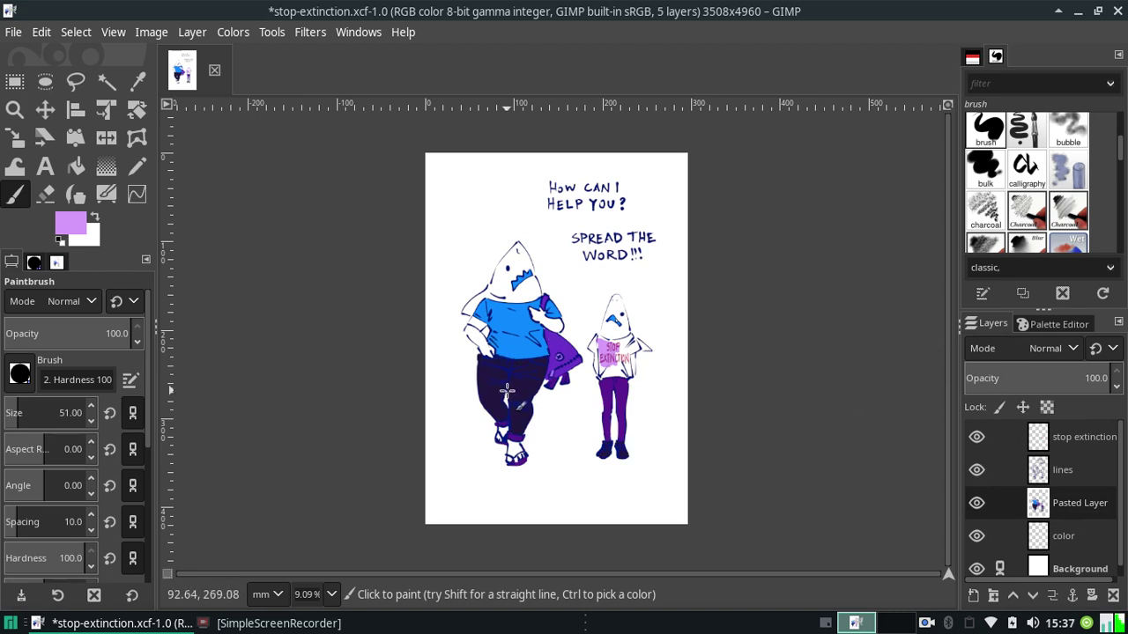
Save the poster as stop-extinction.xcf and make the Pasted Layer the active layer.
click(1091, 441)
click(1084, 474)
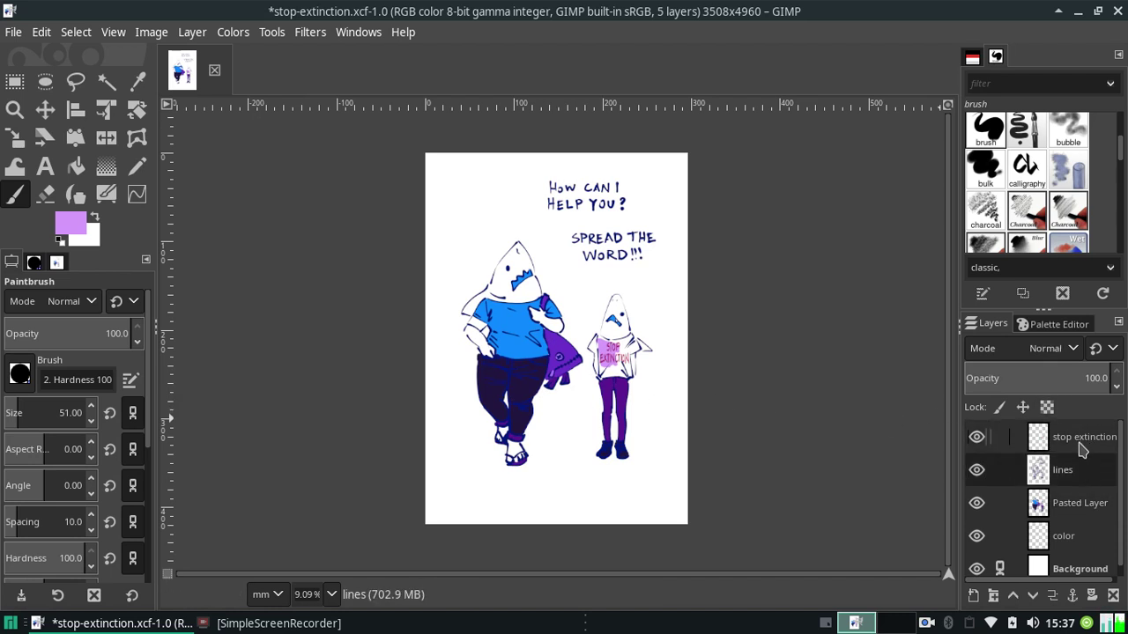
click(1082, 445)
click(1091, 474)
key(ctrl+s)
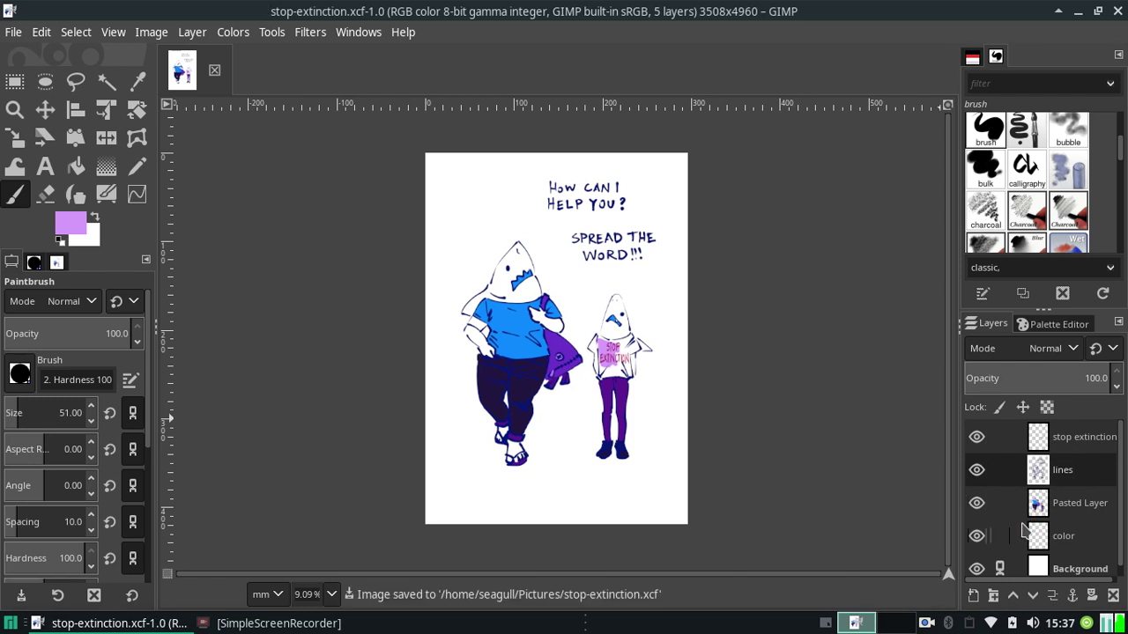
click(1066, 513)
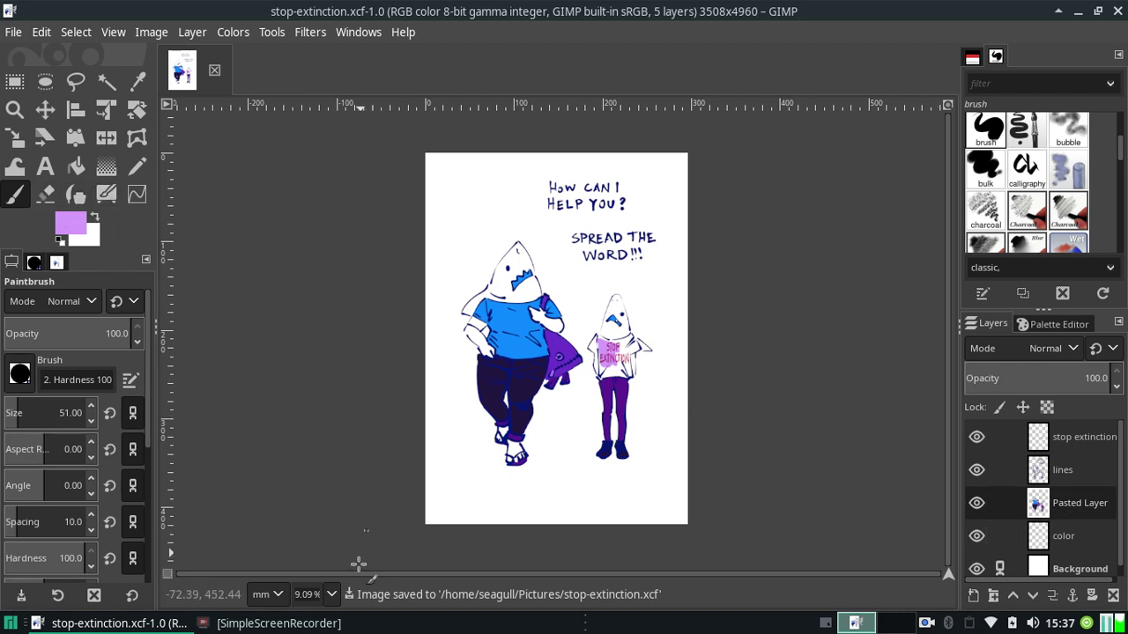
Zoom to 50% and fill the small shark's STOP EXTINCTION shirt with lavender.
click(332, 593)
click(328, 440)
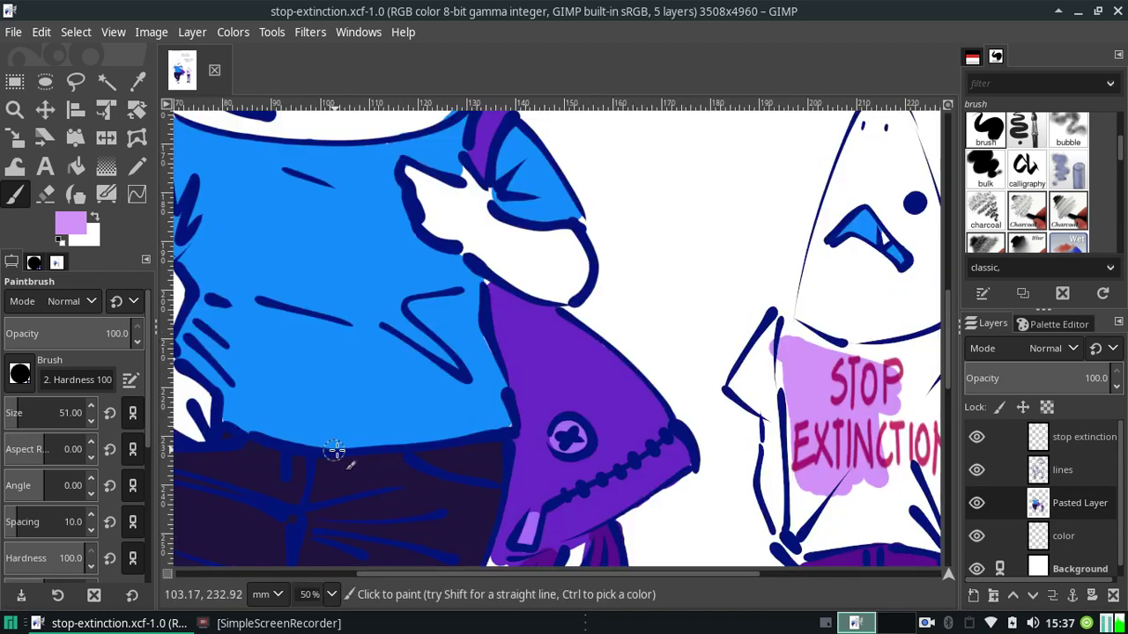
drag(523, 573, 675, 586)
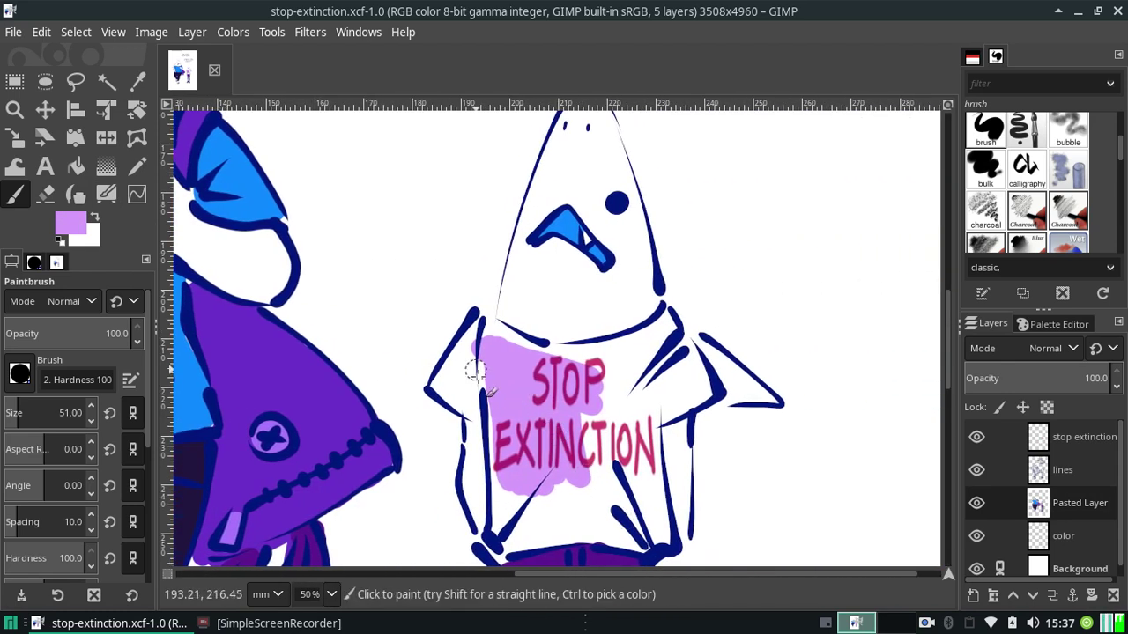
mouse_move(476, 371)
mouse_down()
mouse_move(459, 393)
mouse_move(500, 341)
mouse_move(621, 345)
mouse_move(665, 317)
mouse_move(683, 376)
mouse_move(631, 366)
mouse_move(570, 406)
mouse_move(520, 471)
mouse_move(498, 474)
mouse_move(497, 530)
mouse_move(542, 551)
mouse_move(524, 491)
mouse_move(574, 514)
mouse_move(577, 529)
mouse_move(560, 520)
mouse_move(581, 524)
mouse_move(569, 529)
mouse_move(639, 542)
mouse_move(614, 538)
mouse_move(564, 475)
mouse_move(626, 511)
mouse_move(617, 458)
mouse_move(648, 534)
mouse_move(628, 454)
mouse_move(642, 402)
mouse_move(657, 555)
mouse_move(625, 397)
mouse_move(696, 421)
mouse_move(664, 345)
mouse_move(667, 364)
mouse_move(479, 322)
mouse_move(520, 362)
mouse_move(489, 336)
mouse_up()
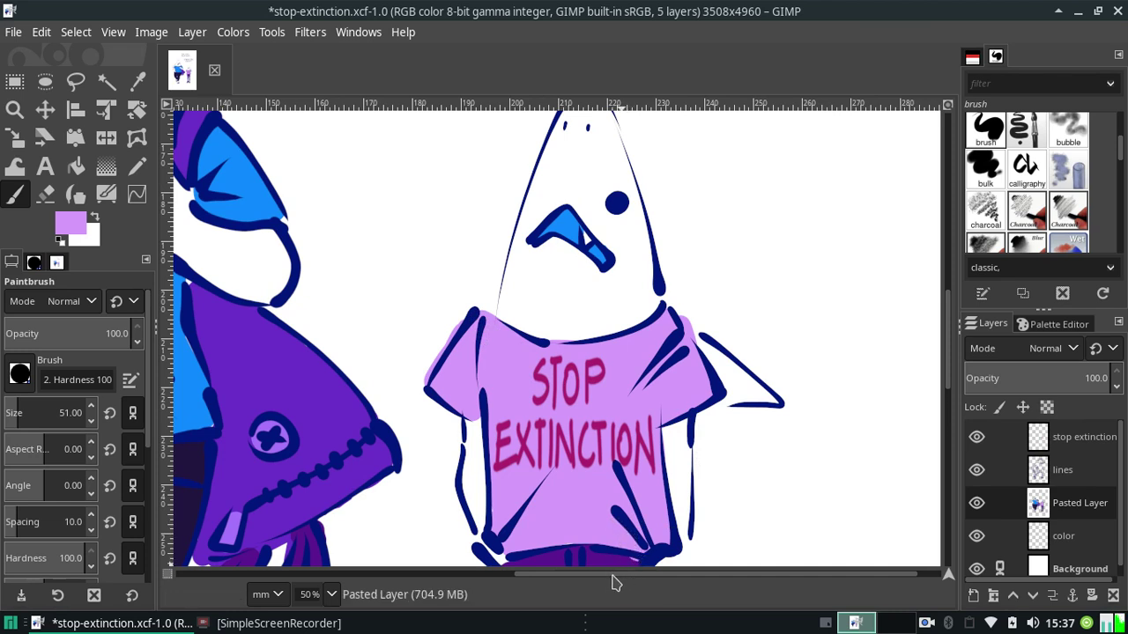
Pick orchid #cc69e4 from the famicube palette as the paint colour.
mouse_move(614, 582)
mouse_down()
mouse_move(540, 573)
mouse_move(595, 573)
mouse_up()
click(1053, 324)
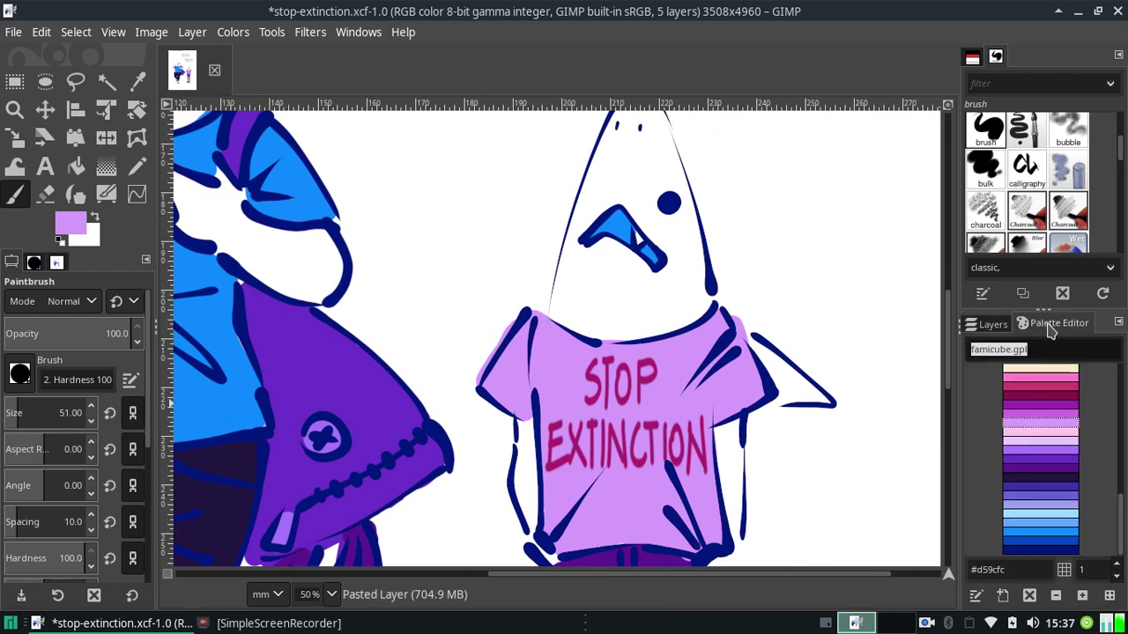
click(1048, 412)
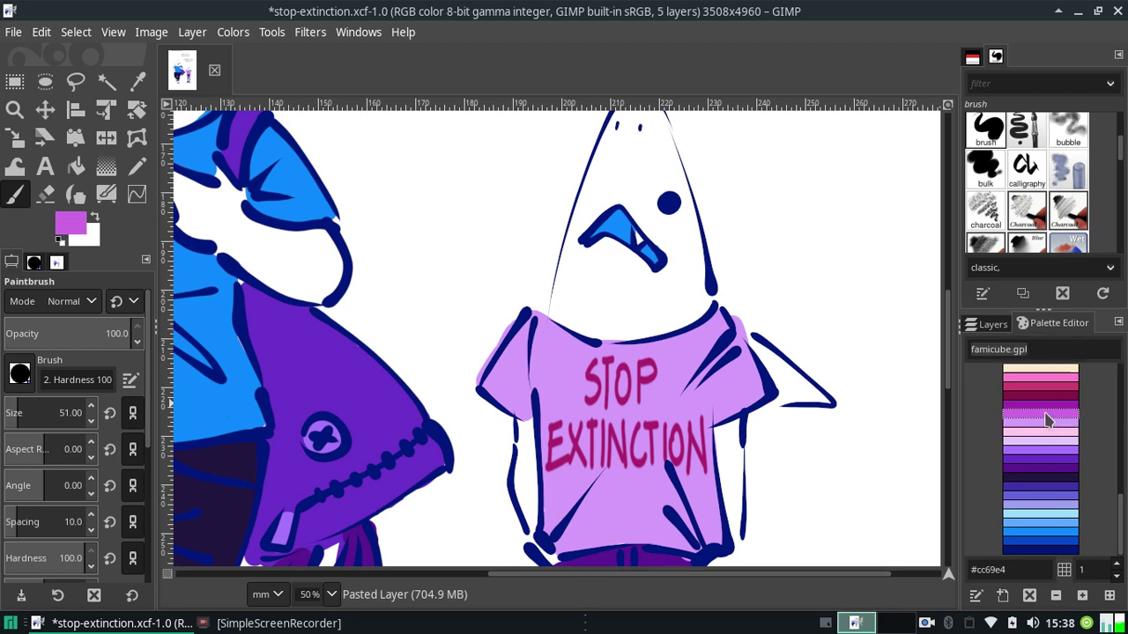
mouse_move(542, 574)
mouse_down()
mouse_move(483, 595)
mouse_move(322, 608)
mouse_up()
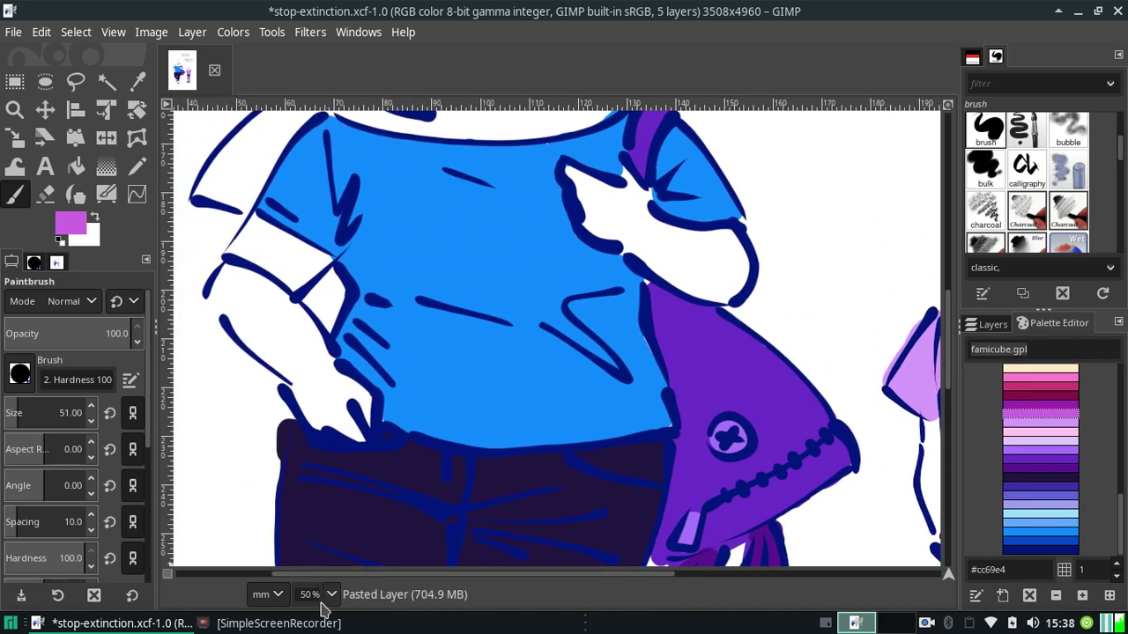
At 24% zoom, brush #cc69e4 magenta over the big shark's head, shoulder and neck.
click(331, 597)
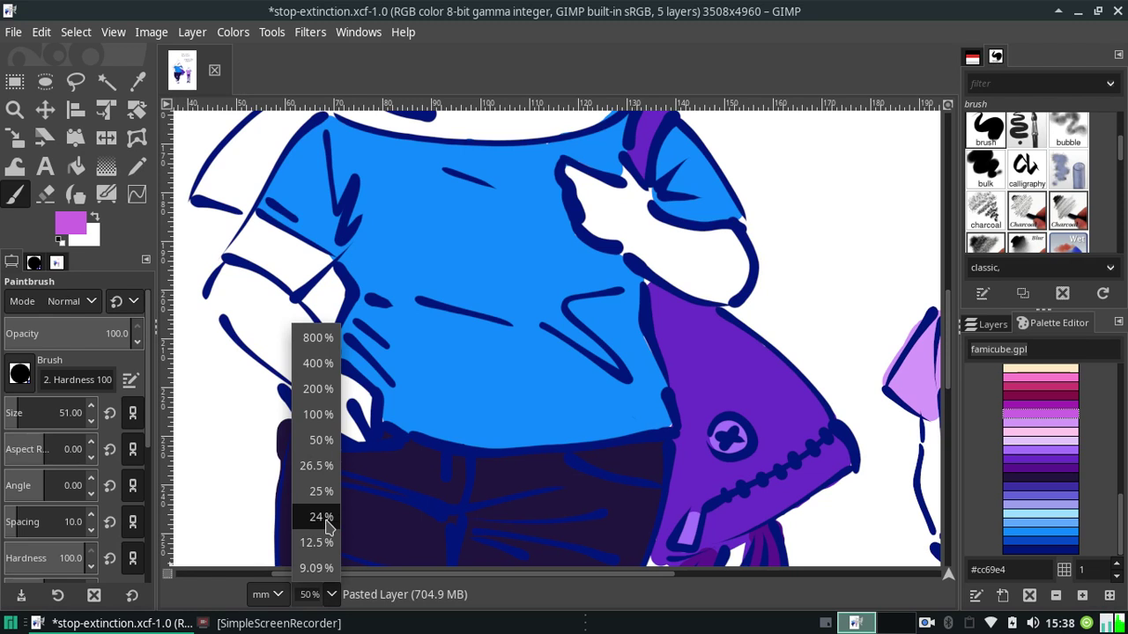
click(321, 517)
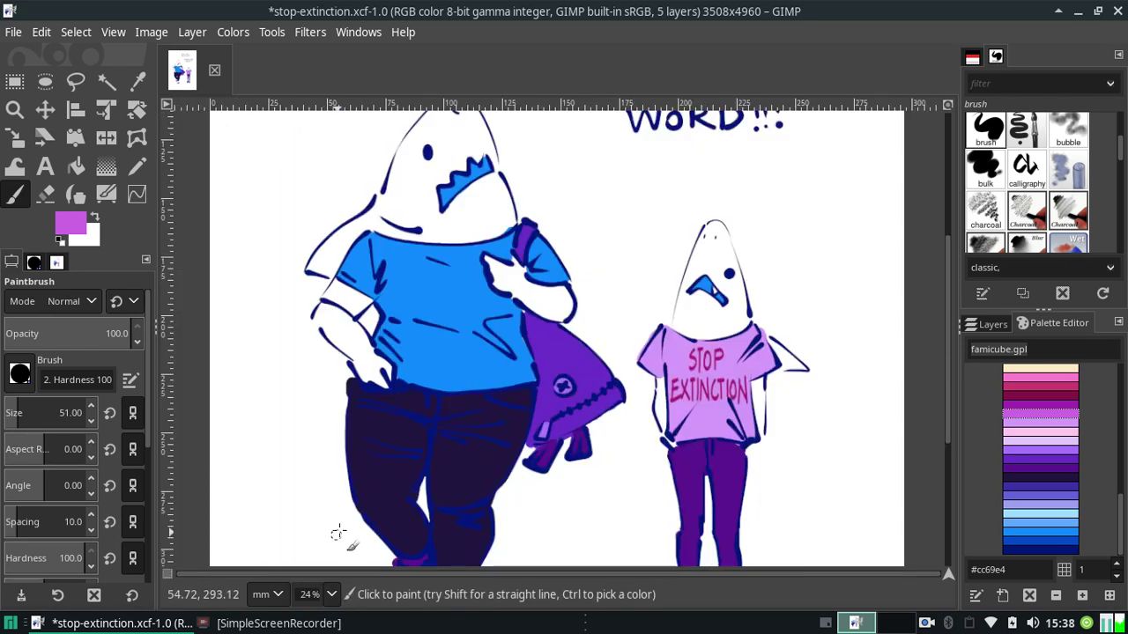
mouse_move(417, 139)
mouse_down()
mouse_move(412, 189)
mouse_move(432, 148)
mouse_move(437, 187)
mouse_move(451, 155)
mouse_move(415, 201)
mouse_move(435, 159)
mouse_move(422, 175)
mouse_move(421, 220)
mouse_move(434, 229)
mouse_move(416, 210)
mouse_move(431, 212)
mouse_move(432, 193)
mouse_move(397, 216)
mouse_move(432, 227)
mouse_move(407, 176)
mouse_move(391, 201)
mouse_up()
mouse_move(319, 264)
mouse_down()
mouse_move(393, 209)
mouse_move(405, 166)
mouse_move(449, 158)
mouse_move(442, 179)
mouse_move(462, 133)
mouse_move(475, 157)
mouse_move(483, 139)
mouse_move(495, 159)
mouse_up()
mouse_move(389, 218)
mouse_down()
mouse_move(421, 234)
mouse_move(463, 201)
mouse_move(454, 212)
mouse_move(473, 200)
mouse_move(499, 204)
mouse_move(495, 218)
mouse_move(515, 193)
mouse_move(485, 178)
mouse_move(416, 197)
mouse_up()
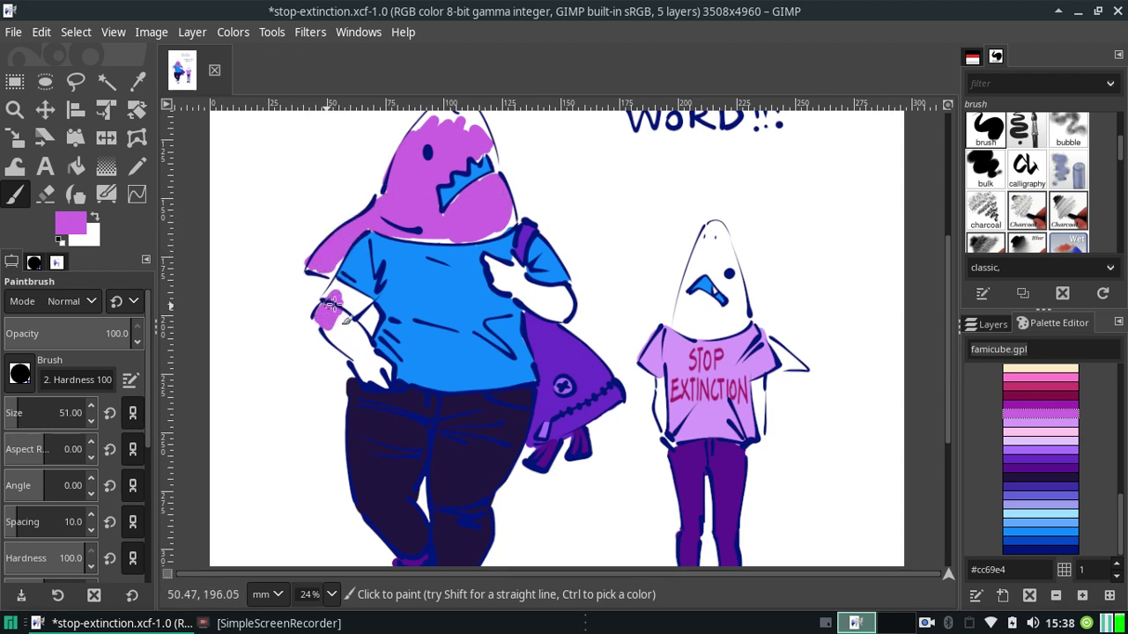
Undo one stray arm stroke, then paint the big shark's arm and hand magenta.
key(ctrl+z)
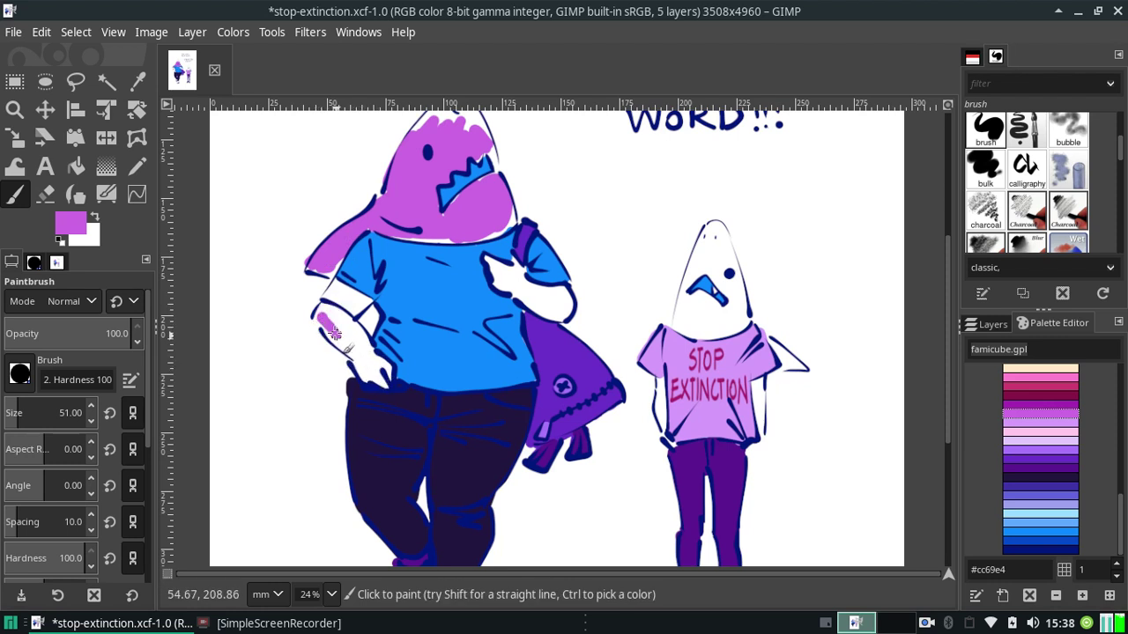
mouse_move(328, 331)
mouse_down()
mouse_move(321, 320)
mouse_move(342, 319)
mouse_move(346, 348)
mouse_move(330, 331)
mouse_move(345, 319)
mouse_up()
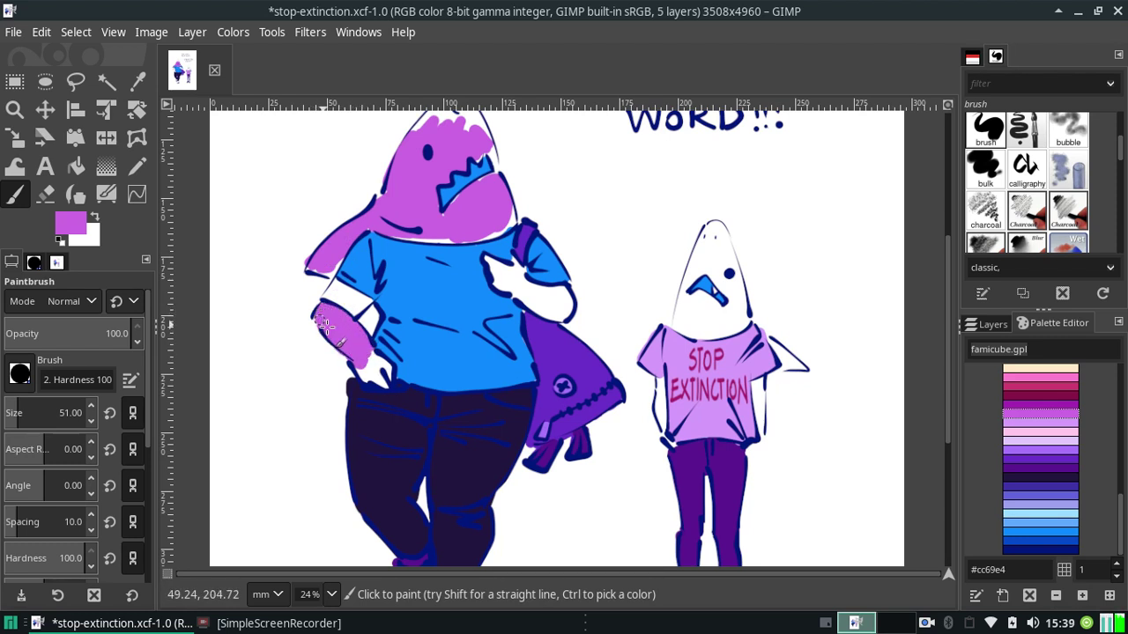
drag(361, 358, 382, 373)
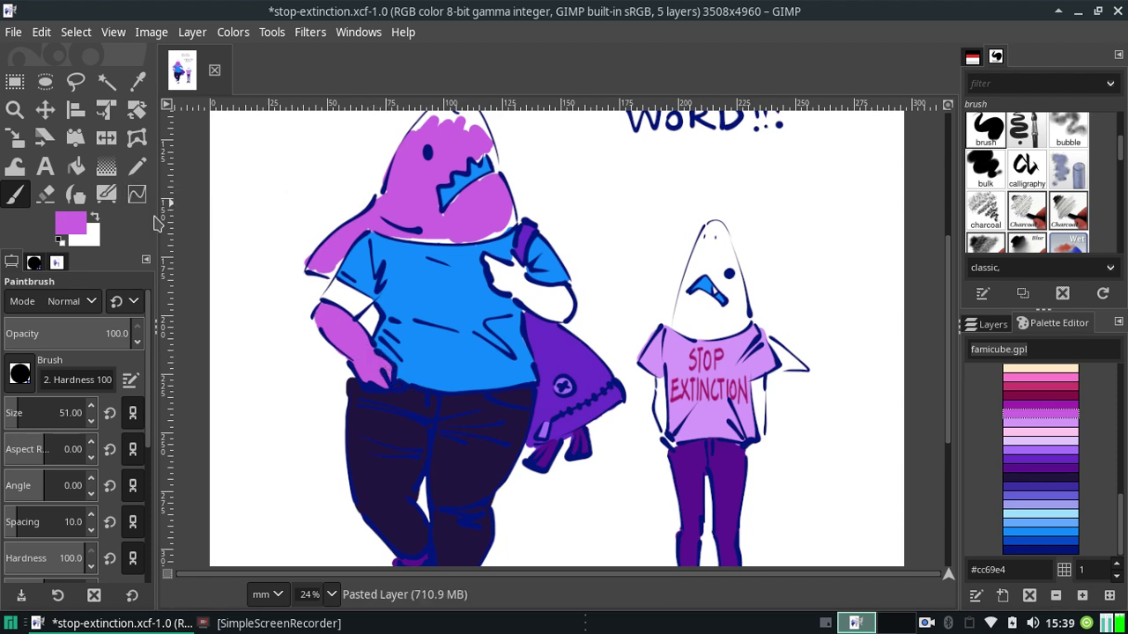
Fill the white sleeve gap with blue #0a89ff, undoing a trial #a328b3 face patch.
click(1039, 532)
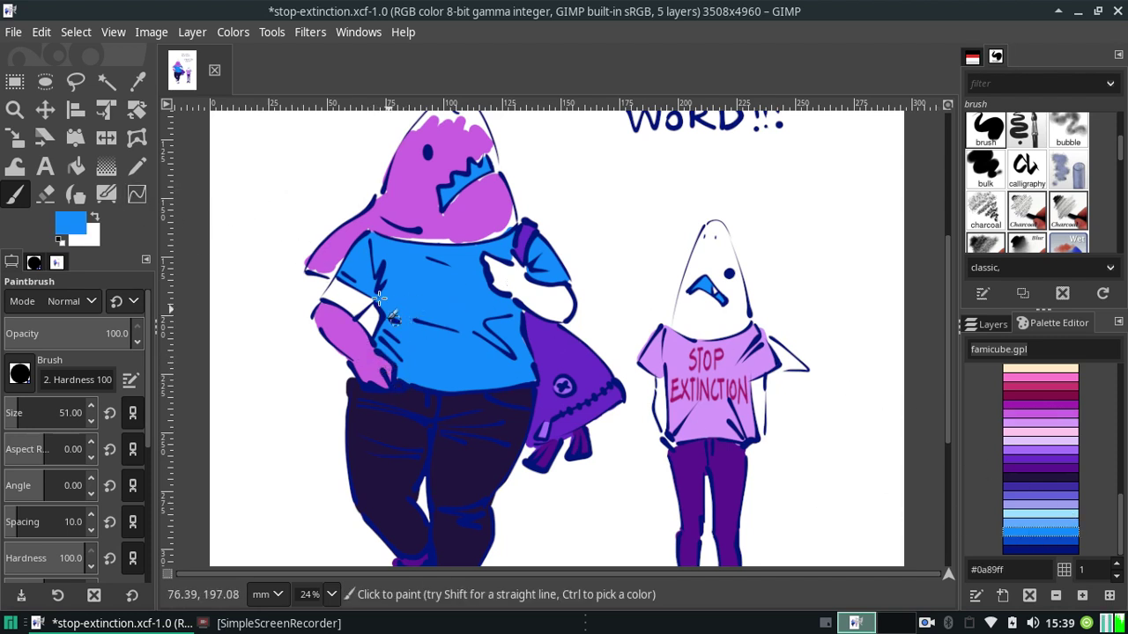
mouse_move(346, 303)
mouse_down()
mouse_move(340, 282)
mouse_move(353, 309)
mouse_up()
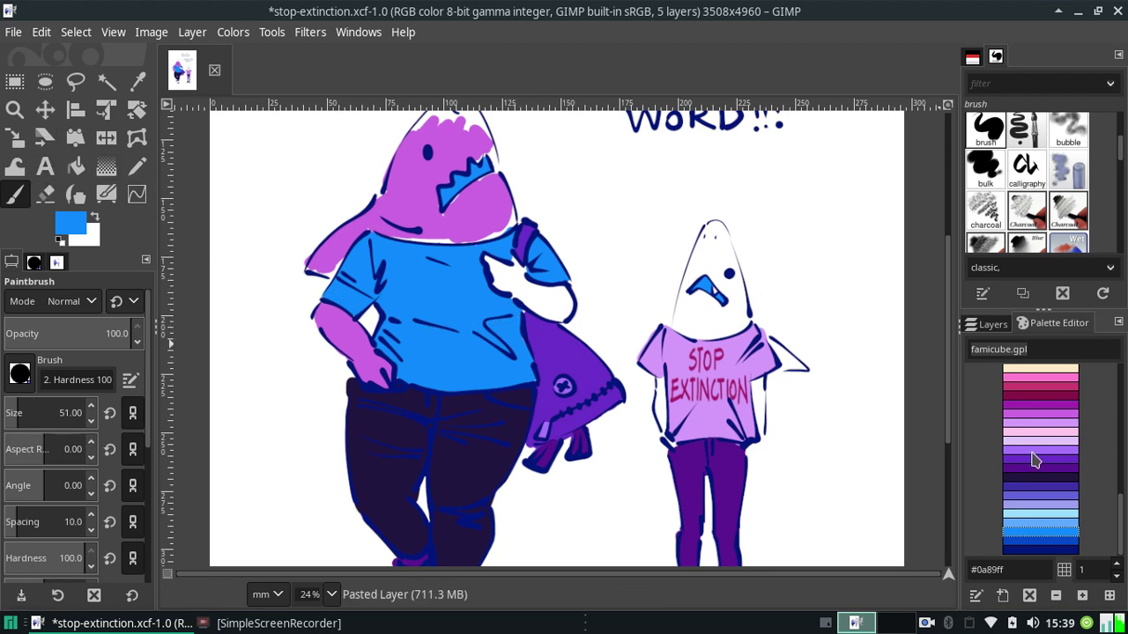
click(1033, 407)
mouse_move(467, 222)
mouse_down()
mouse_move(502, 210)
mouse_move(490, 220)
mouse_up()
key(ctrl+z)
With #cc69e4 magenta, paint the raised hand and the top of the shark's head.
click(1039, 412)
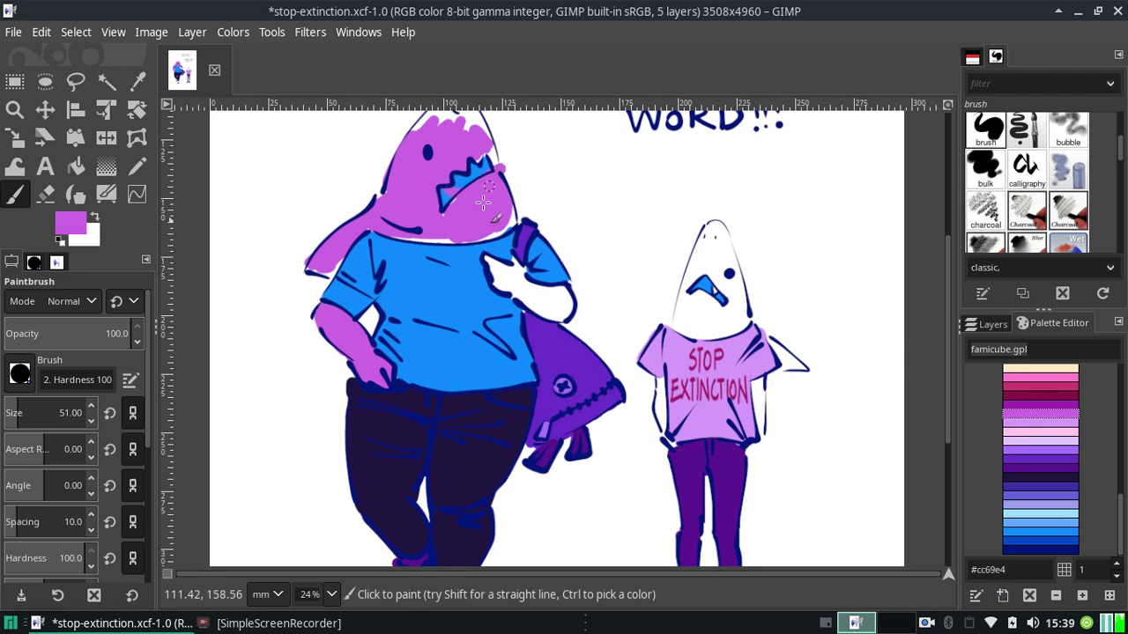
mouse_move(468, 166)
mouse_down()
mouse_move(513, 195)
mouse_move(499, 228)
mouse_move(416, 237)
mouse_up()
key(ctrl+z)
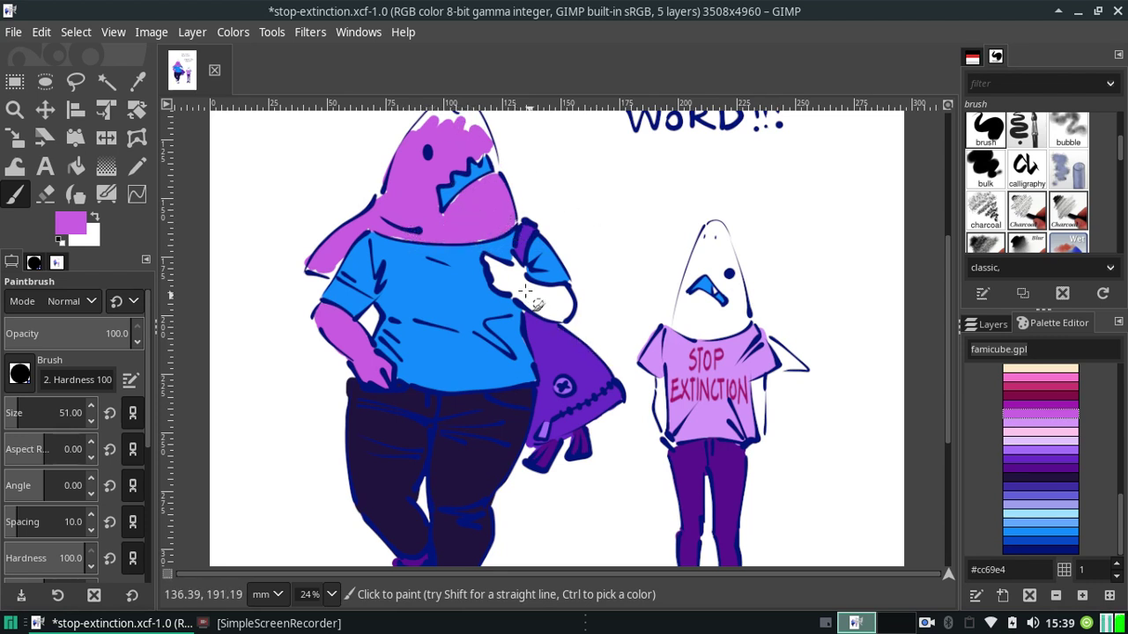
mouse_move(500, 285)
mouse_down()
mouse_move(491, 259)
mouse_move(516, 272)
mouse_up()
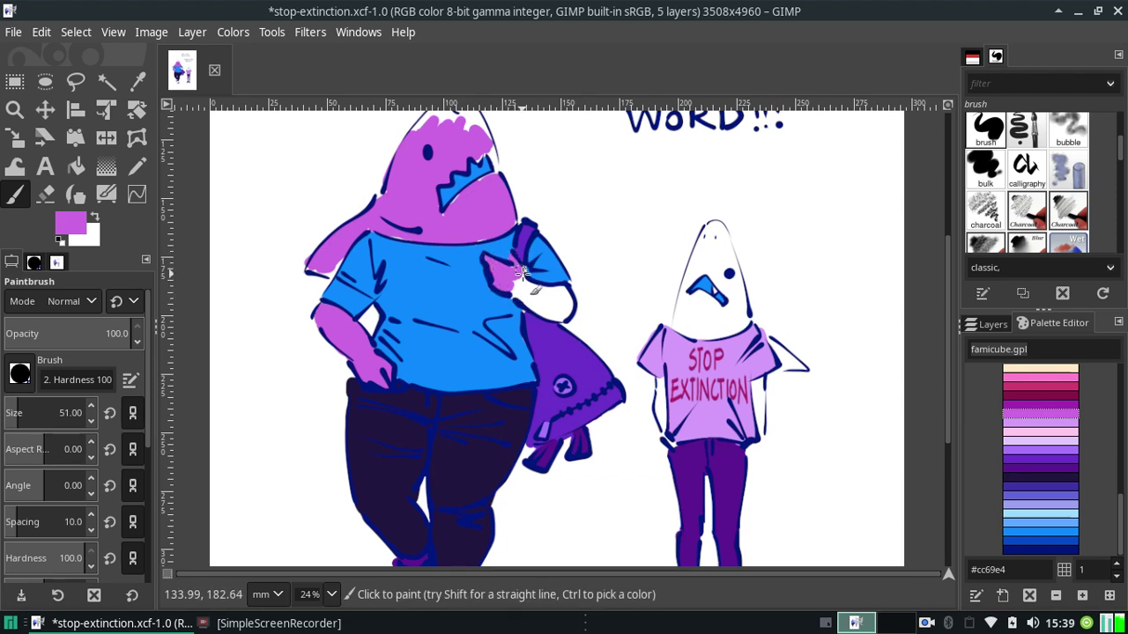
mouse_move(524, 287)
mouse_down()
mouse_move(553, 292)
mouse_move(562, 315)
mouse_up()
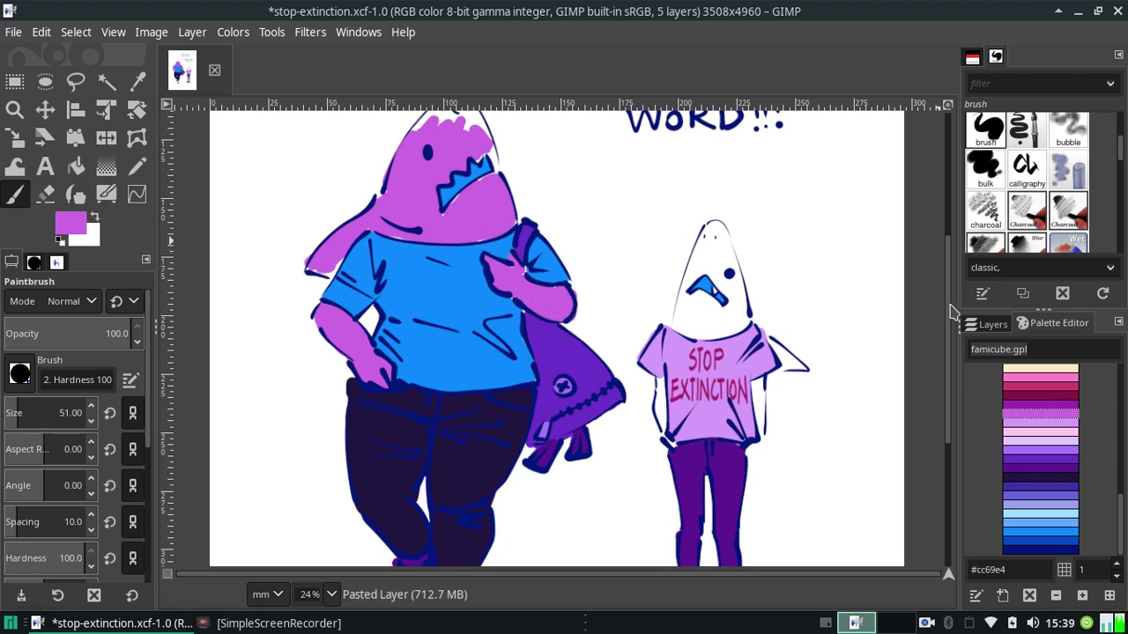
scroll(955, 310, up, 3)
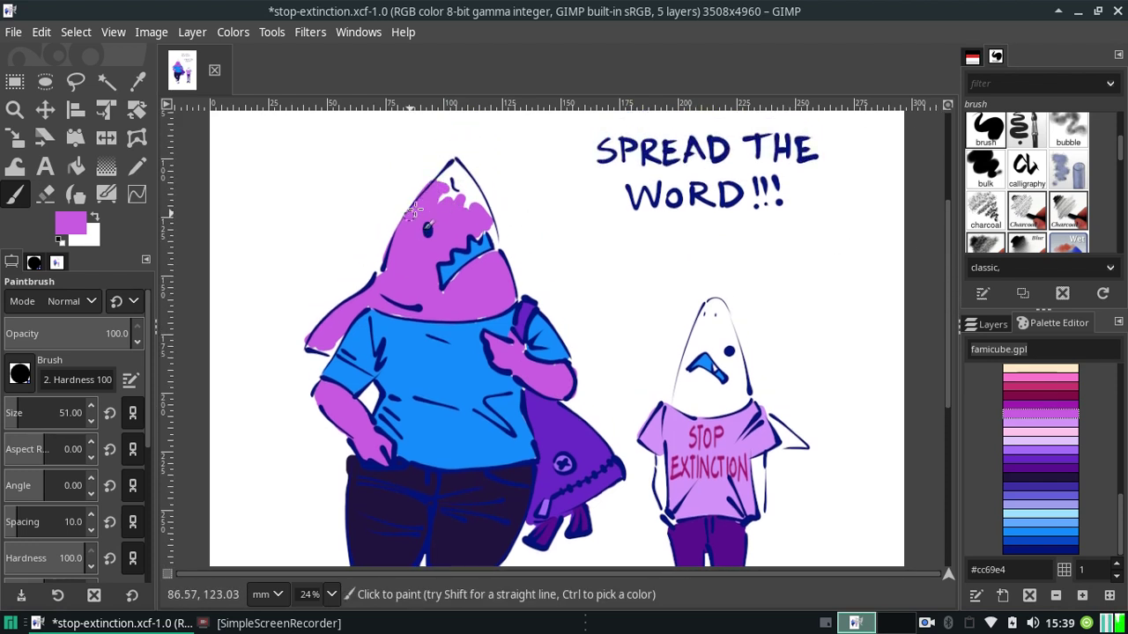
mouse_move(414, 208)
mouse_down()
mouse_move(418, 190)
mouse_move(459, 160)
mouse_move(444, 199)
mouse_move(466, 181)
mouse_move(457, 151)
mouse_move(479, 203)
mouse_up()
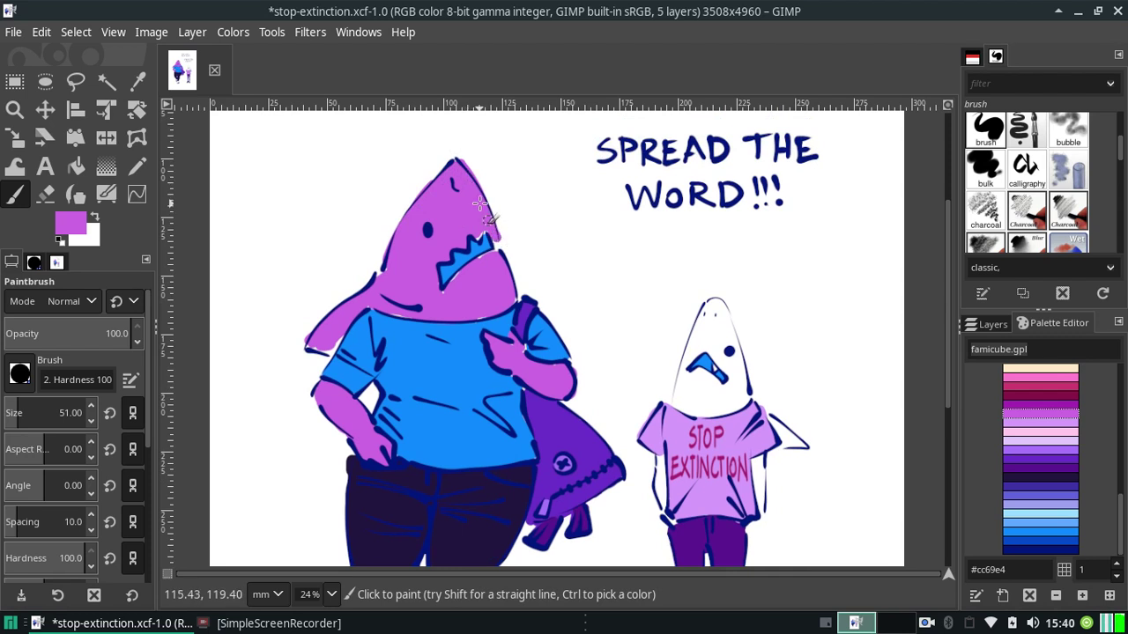
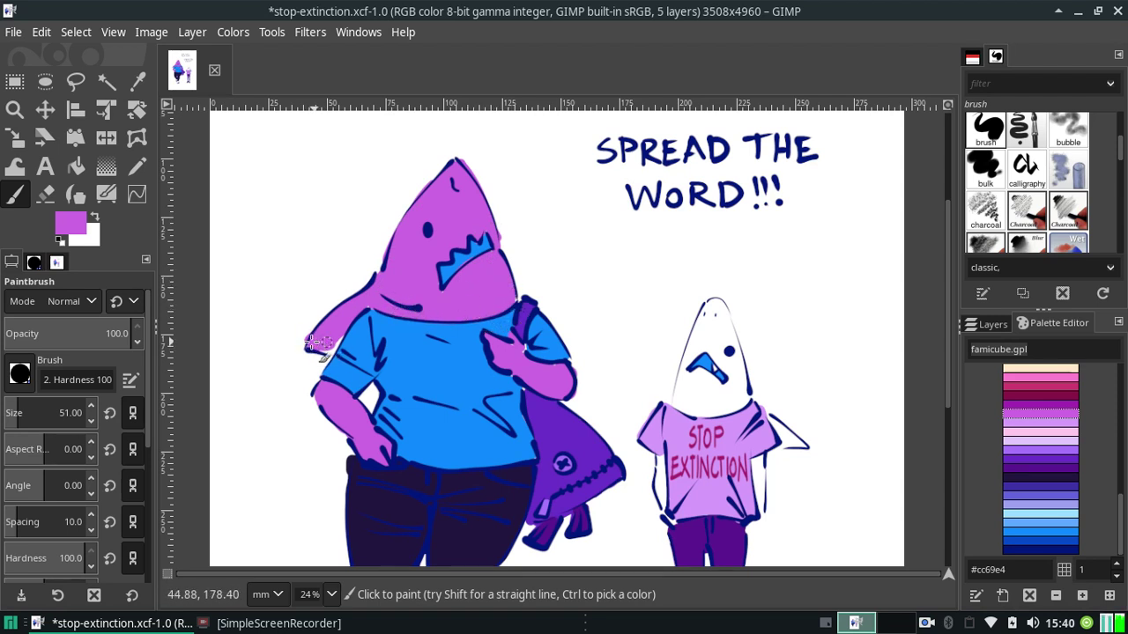
Paint the big shark's shoulder edge and feet inside the sandals with #cc69e4 purple.
drag(312, 341, 332, 342)
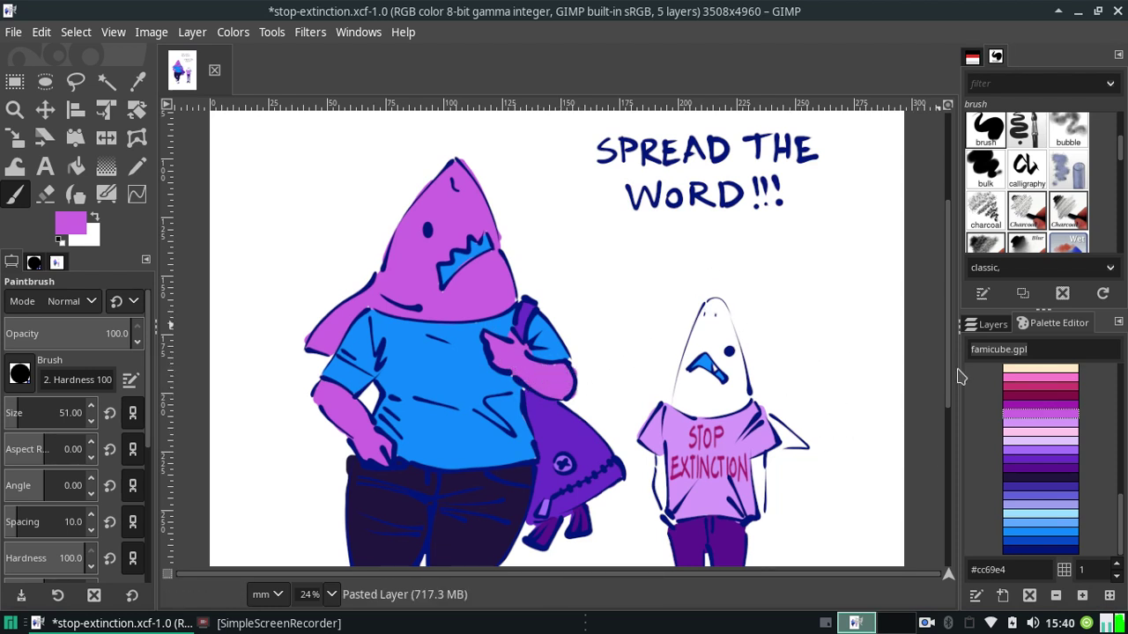
scroll(697, 496, down, 2)
scroll(697, 496, down, 5)
scroll(697, 496, up, 2)
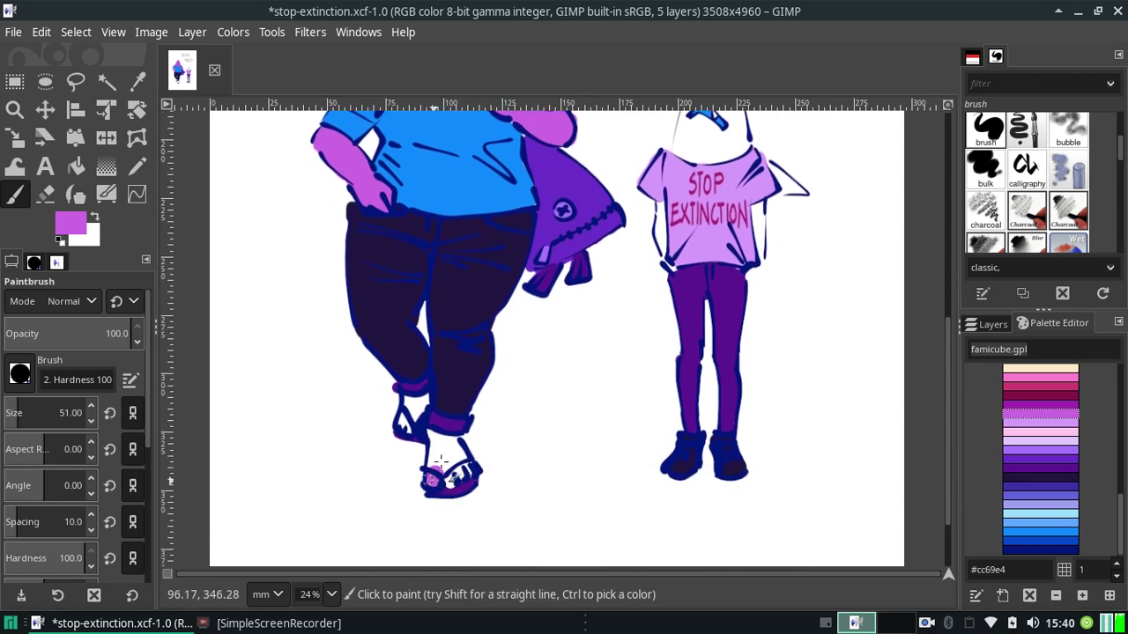
mouse_move(440, 459)
mouse_down()
mouse_move(424, 451)
mouse_move(431, 439)
mouse_move(444, 484)
mouse_move(466, 462)
mouse_move(453, 434)
mouse_move(405, 421)
mouse_move(407, 410)
mouse_up()
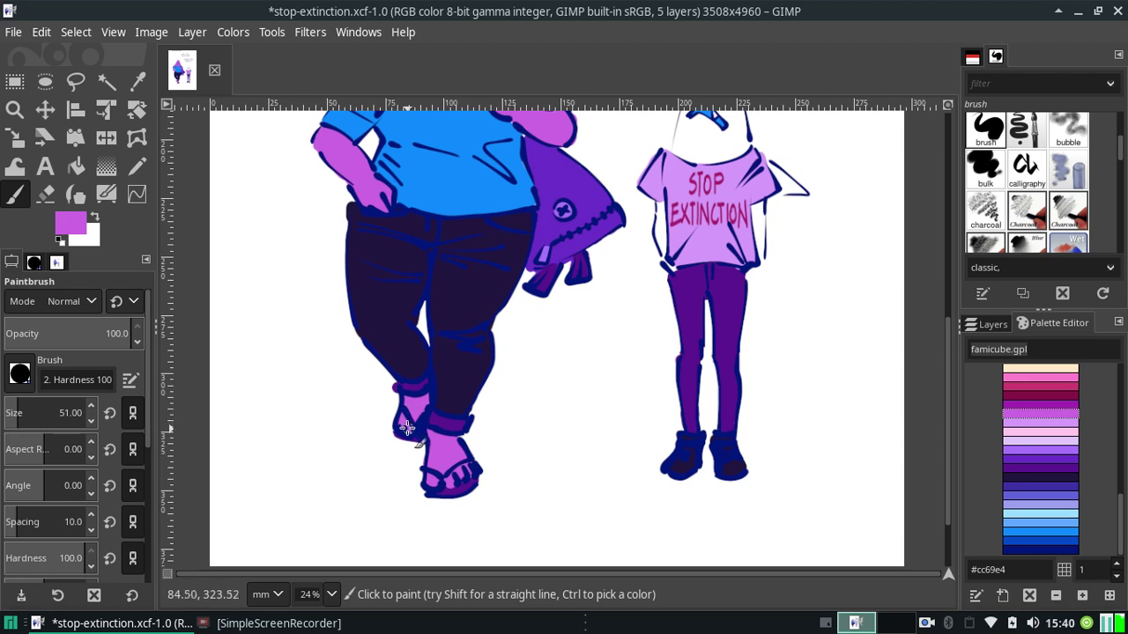
drag(948, 414, 943, 282)
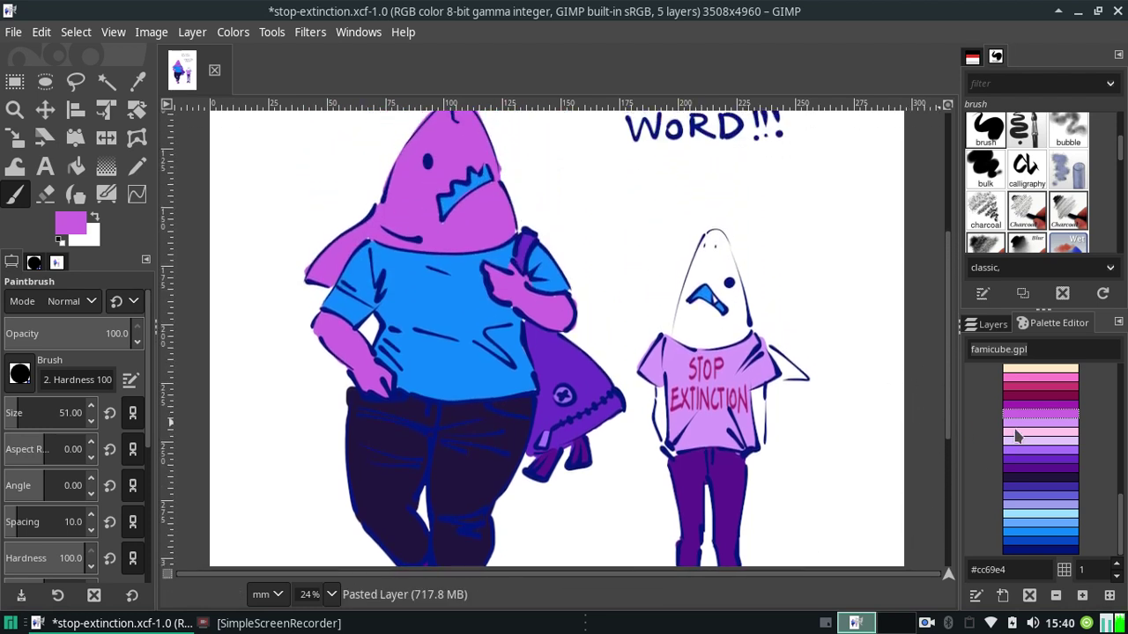
Try a pink blush on the small shark's cheek, then undo it.
click(1026, 379)
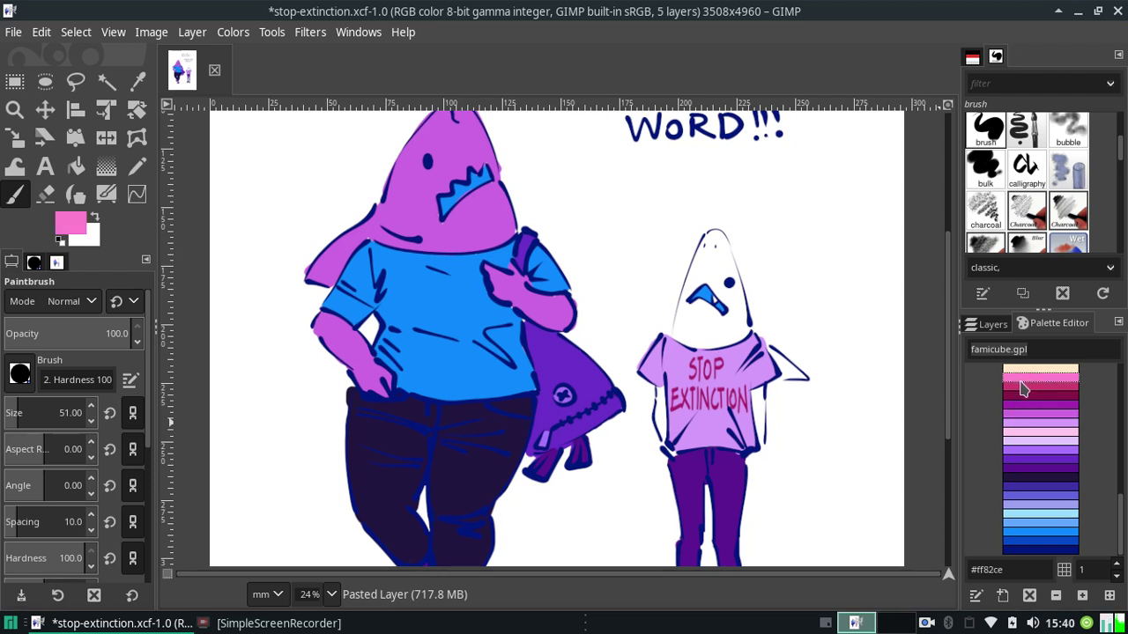
mouse_move(707, 293)
mouse_down()
mouse_move(687, 295)
mouse_move(697, 324)
mouse_up()
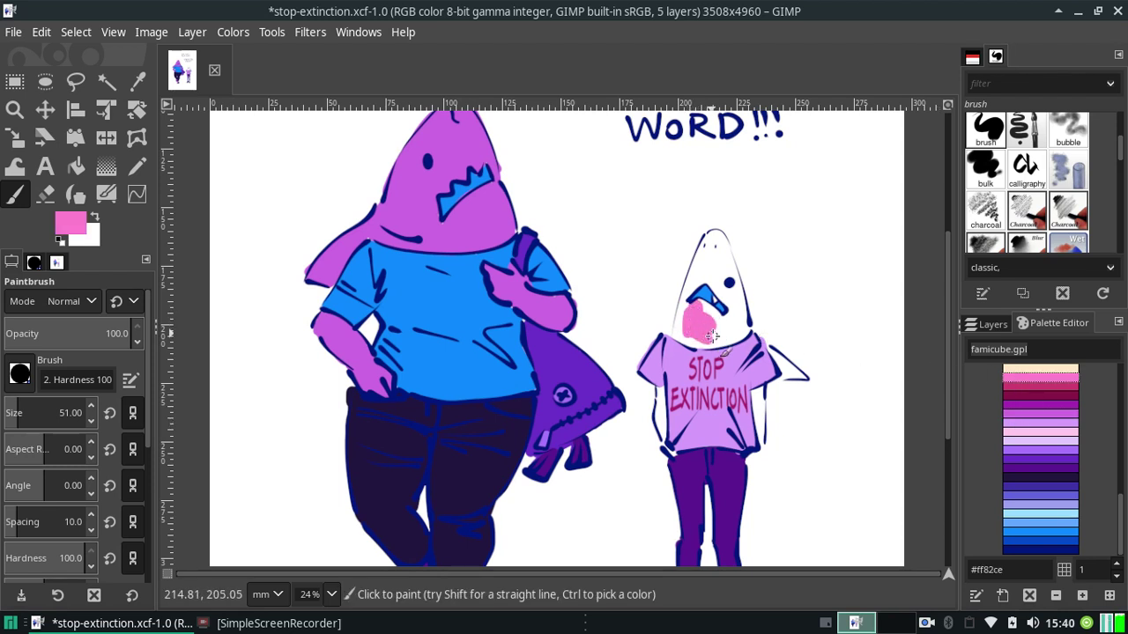
key(ctrl+z)
Colour the small shark's head, left arm and right hand light blue #98dcff.
click(1031, 520)
mouse_move(688, 314)
mouse_down()
mouse_move(704, 334)
mouse_move(684, 312)
mouse_move(681, 328)
mouse_move(690, 310)
mouse_move(730, 338)
mouse_move(692, 336)
mouse_move(693, 325)
mouse_move(726, 320)
mouse_move(727, 273)
mouse_move(725, 294)
mouse_move(713, 255)
mouse_move(702, 257)
mouse_move(691, 294)
mouse_move(686, 285)
mouse_move(721, 238)
mouse_move(749, 287)
mouse_move(728, 338)
mouse_move(737, 329)
mouse_up()
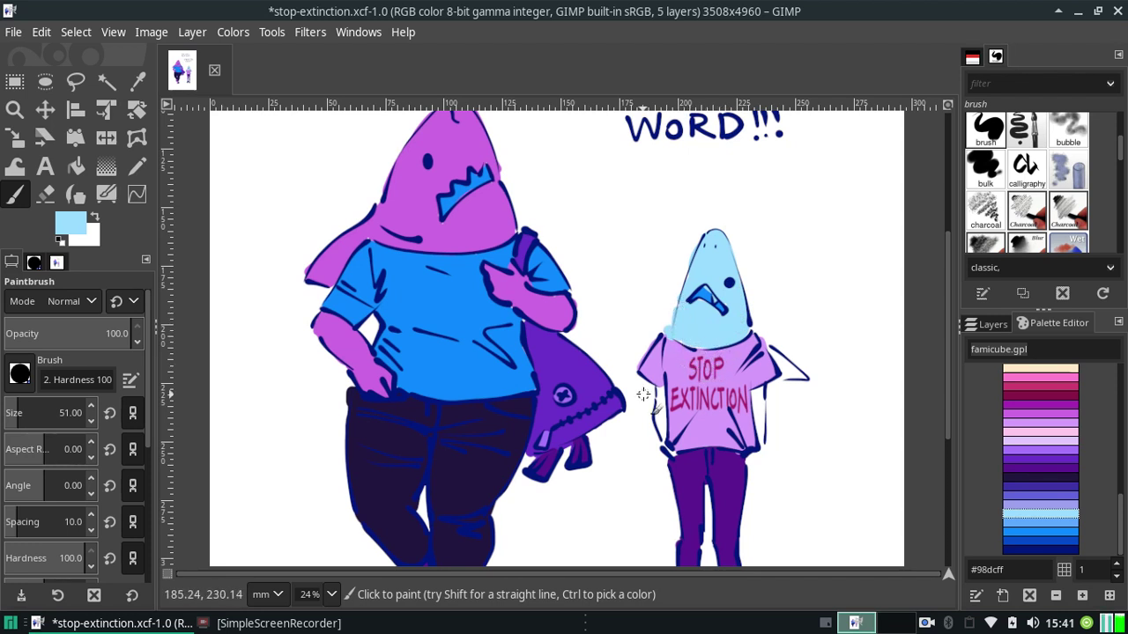
drag(658, 394, 665, 447)
mouse_move(751, 459)
mouse_down()
mouse_move(763, 446)
mouse_move(750, 459)
mouse_move(776, 352)
mouse_move(806, 380)
mouse_up()
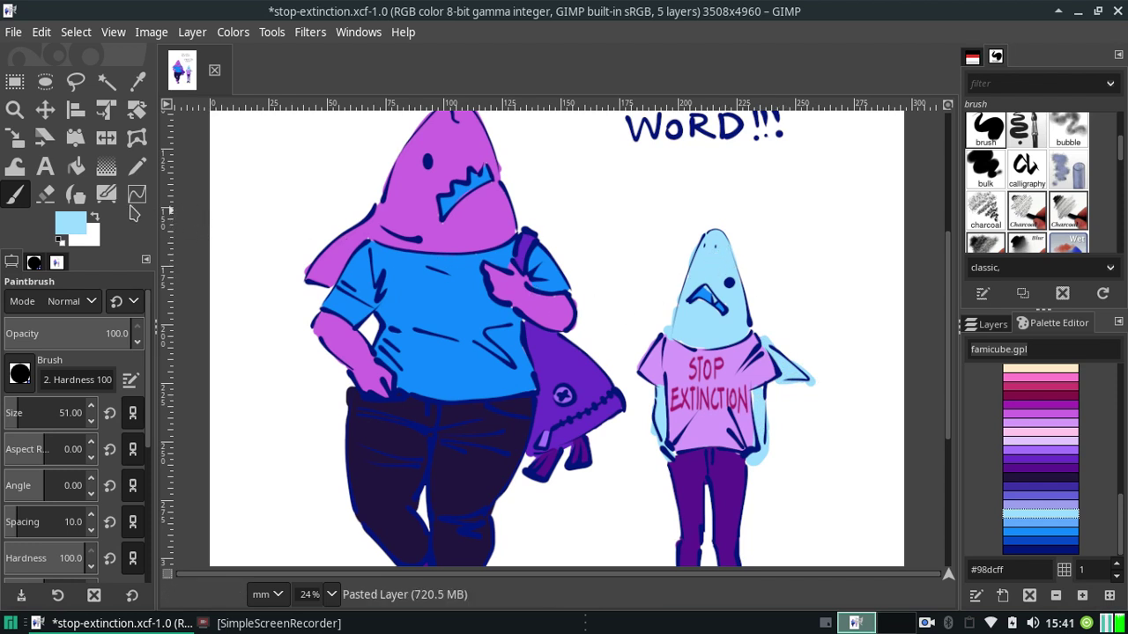
Erase the stray light-blue marks beside the small shark's head and past its arm tip.
click(45, 194)
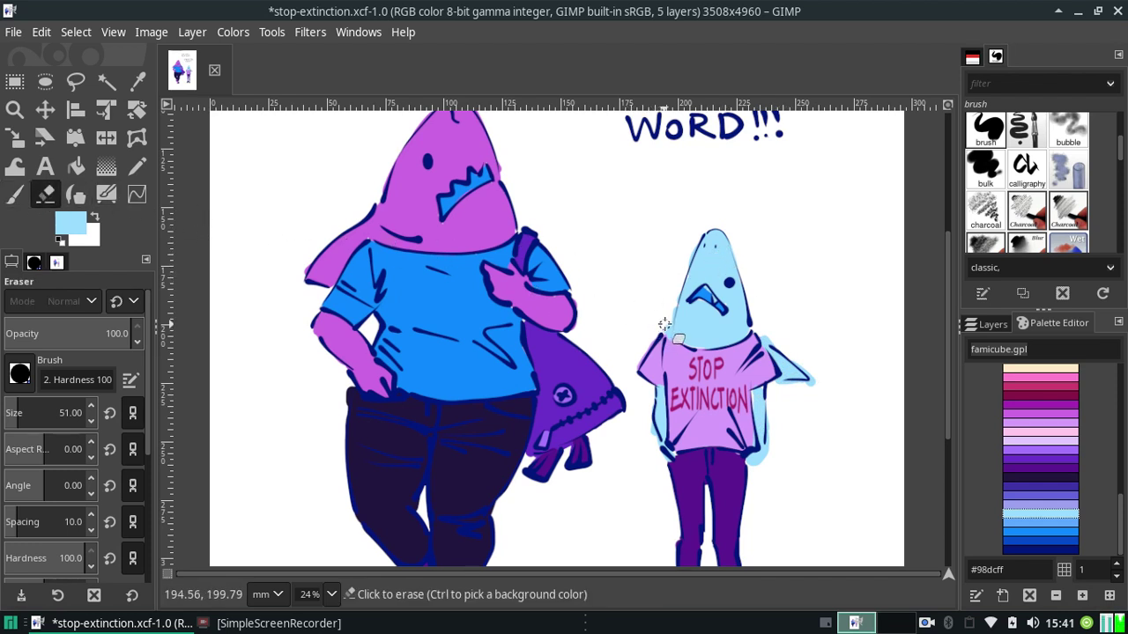
click(663, 326)
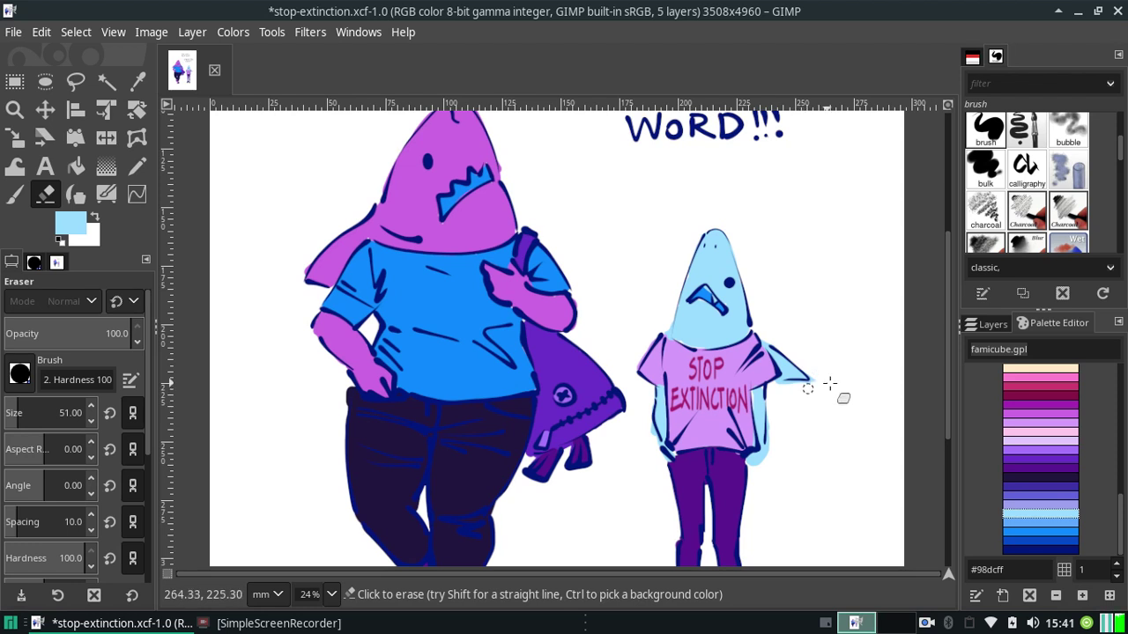
drag(832, 393, 817, 371)
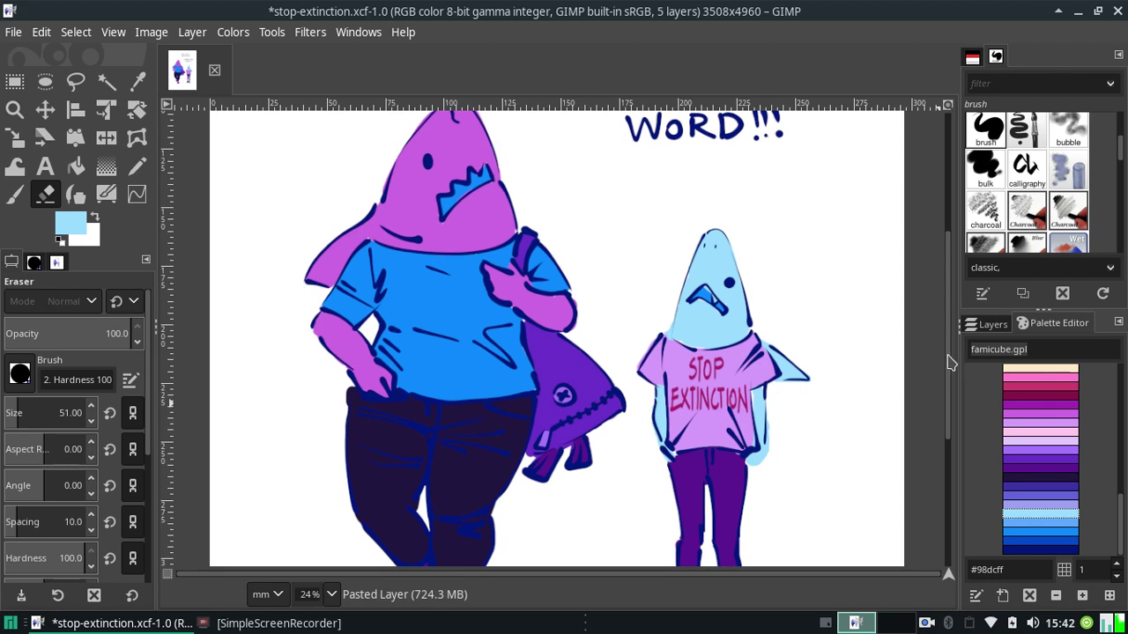
scroll(948, 361, down, 5)
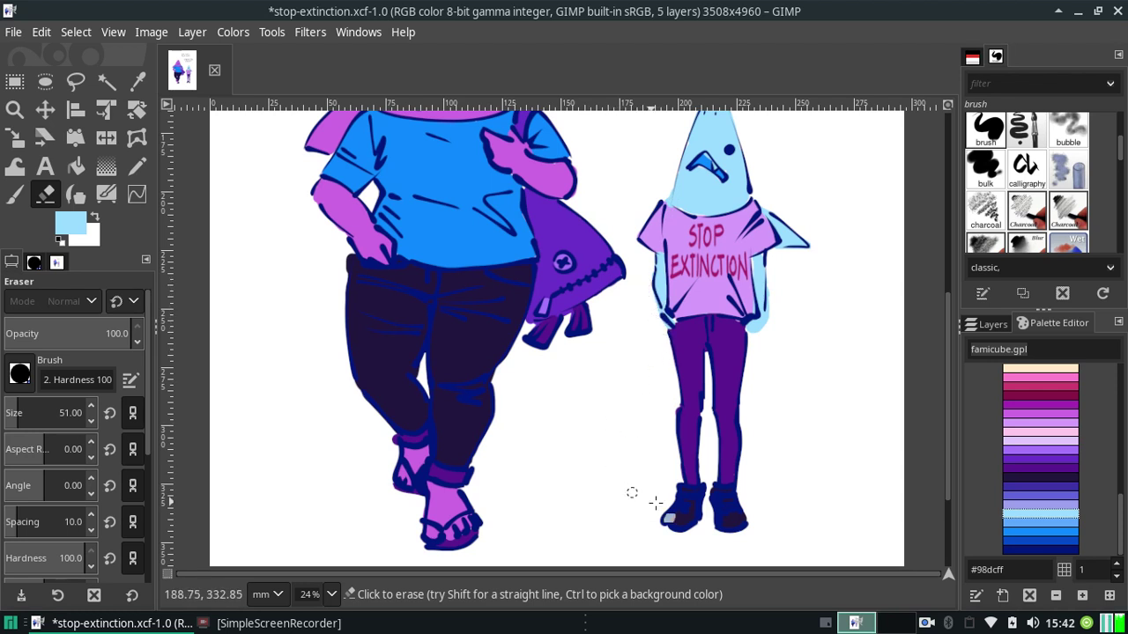
Zoom to 12.5% to see the whole poster and save it as stop-extinction.xcf.
click(332, 594)
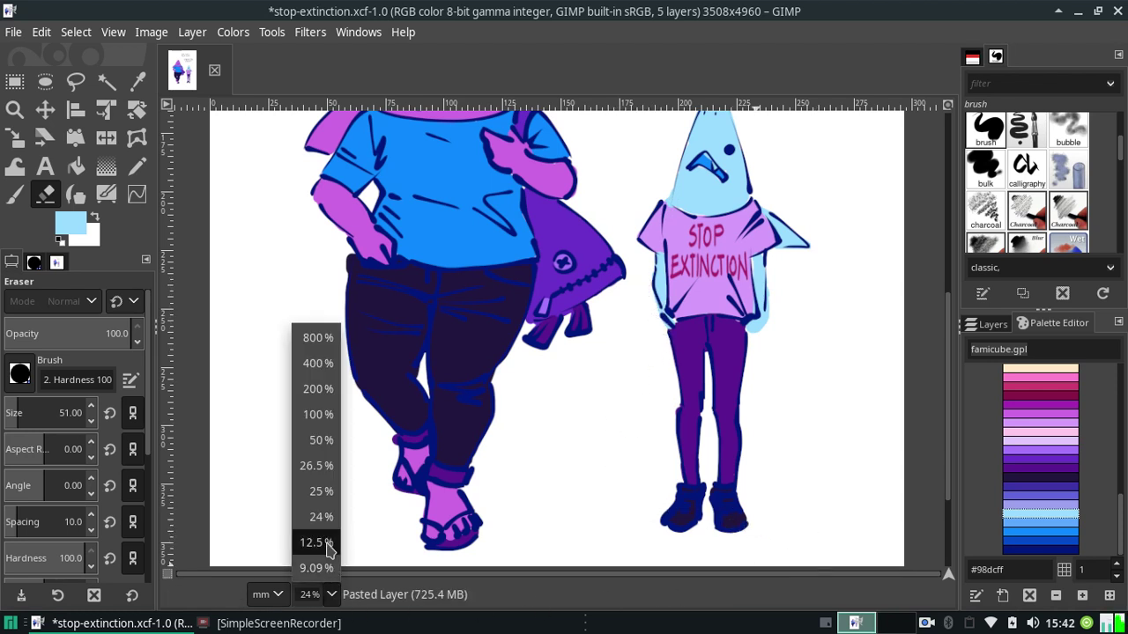
click(326, 564)
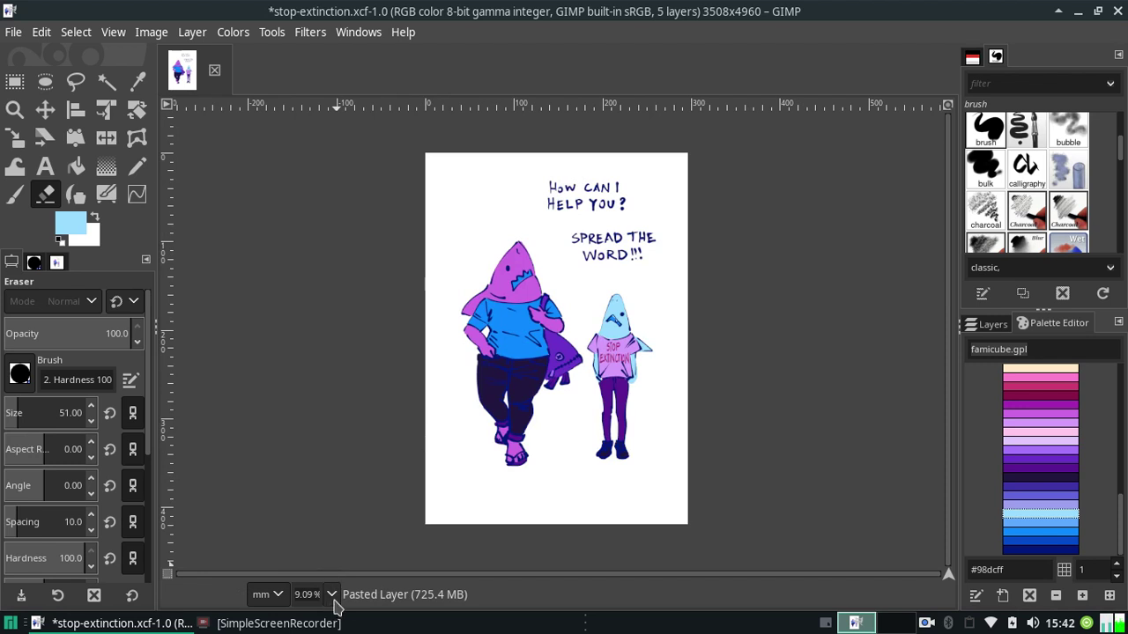
click(332, 596)
click(327, 543)
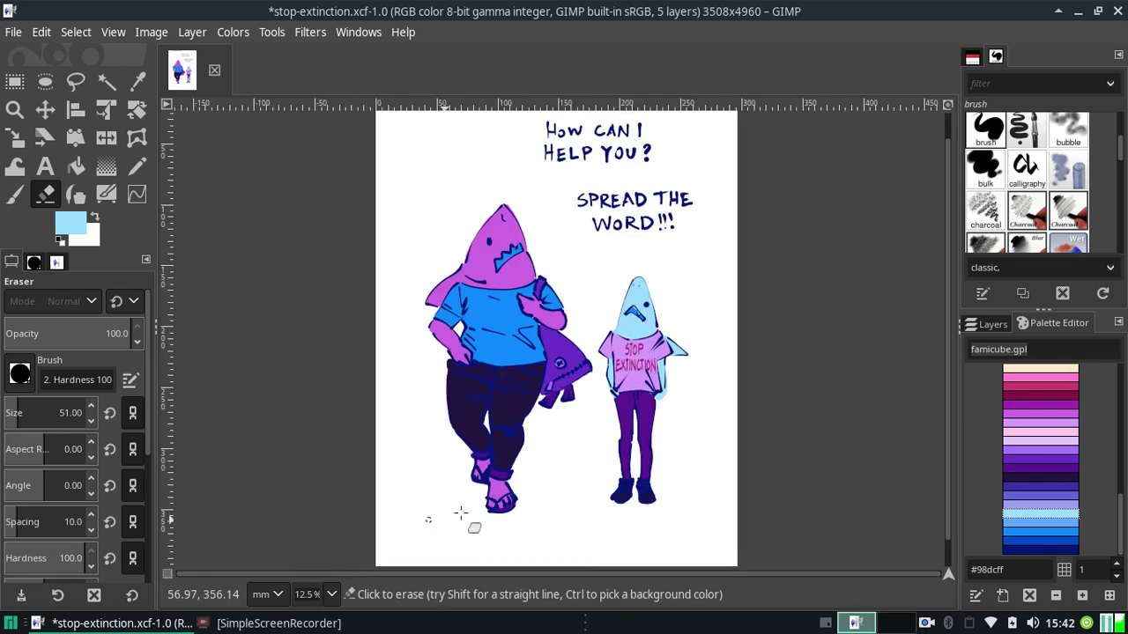
key(ctrl+s)
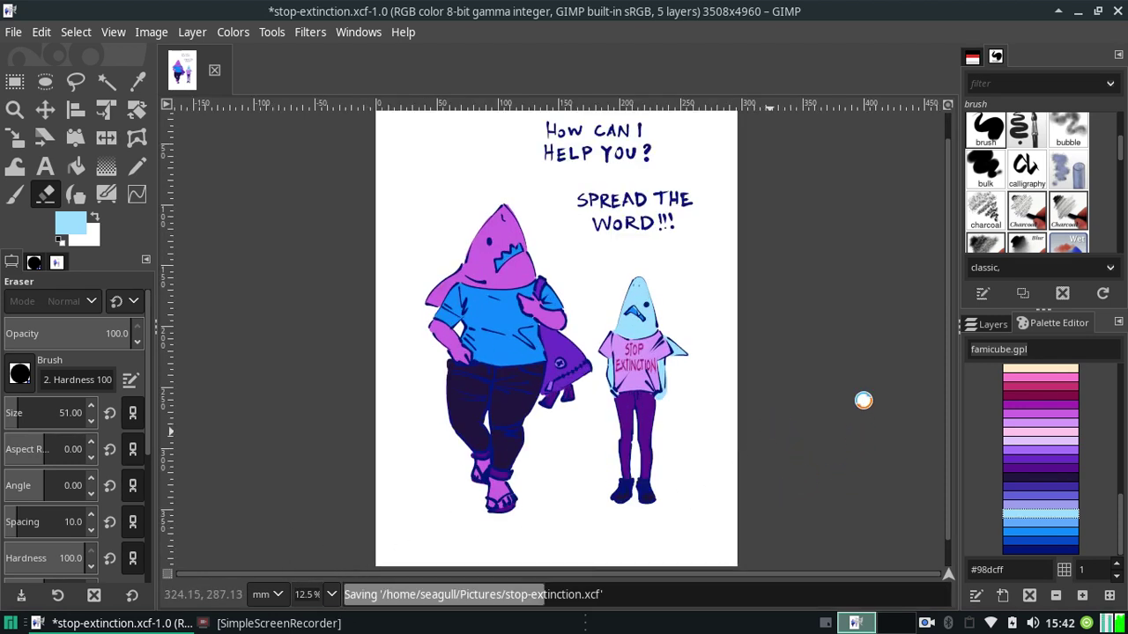